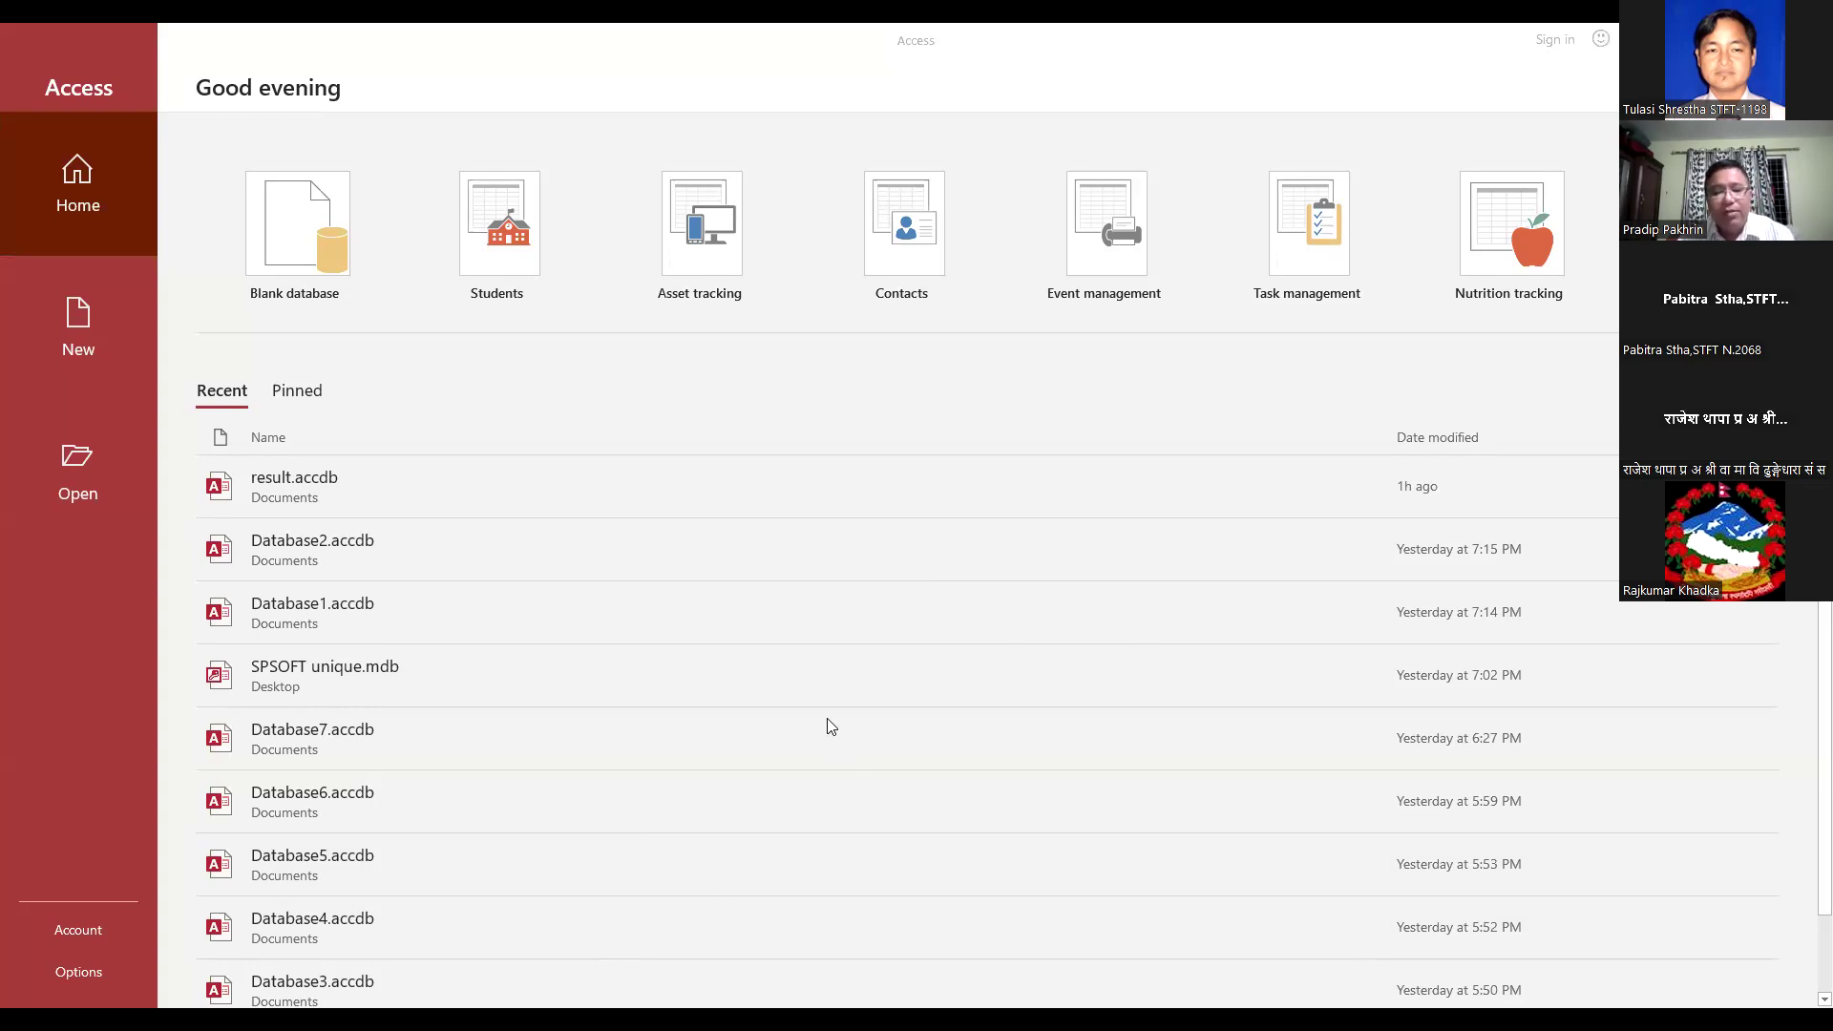
Create a new blank database with the default file name
{"action": "left_click", "coordinate": [643, 915]}
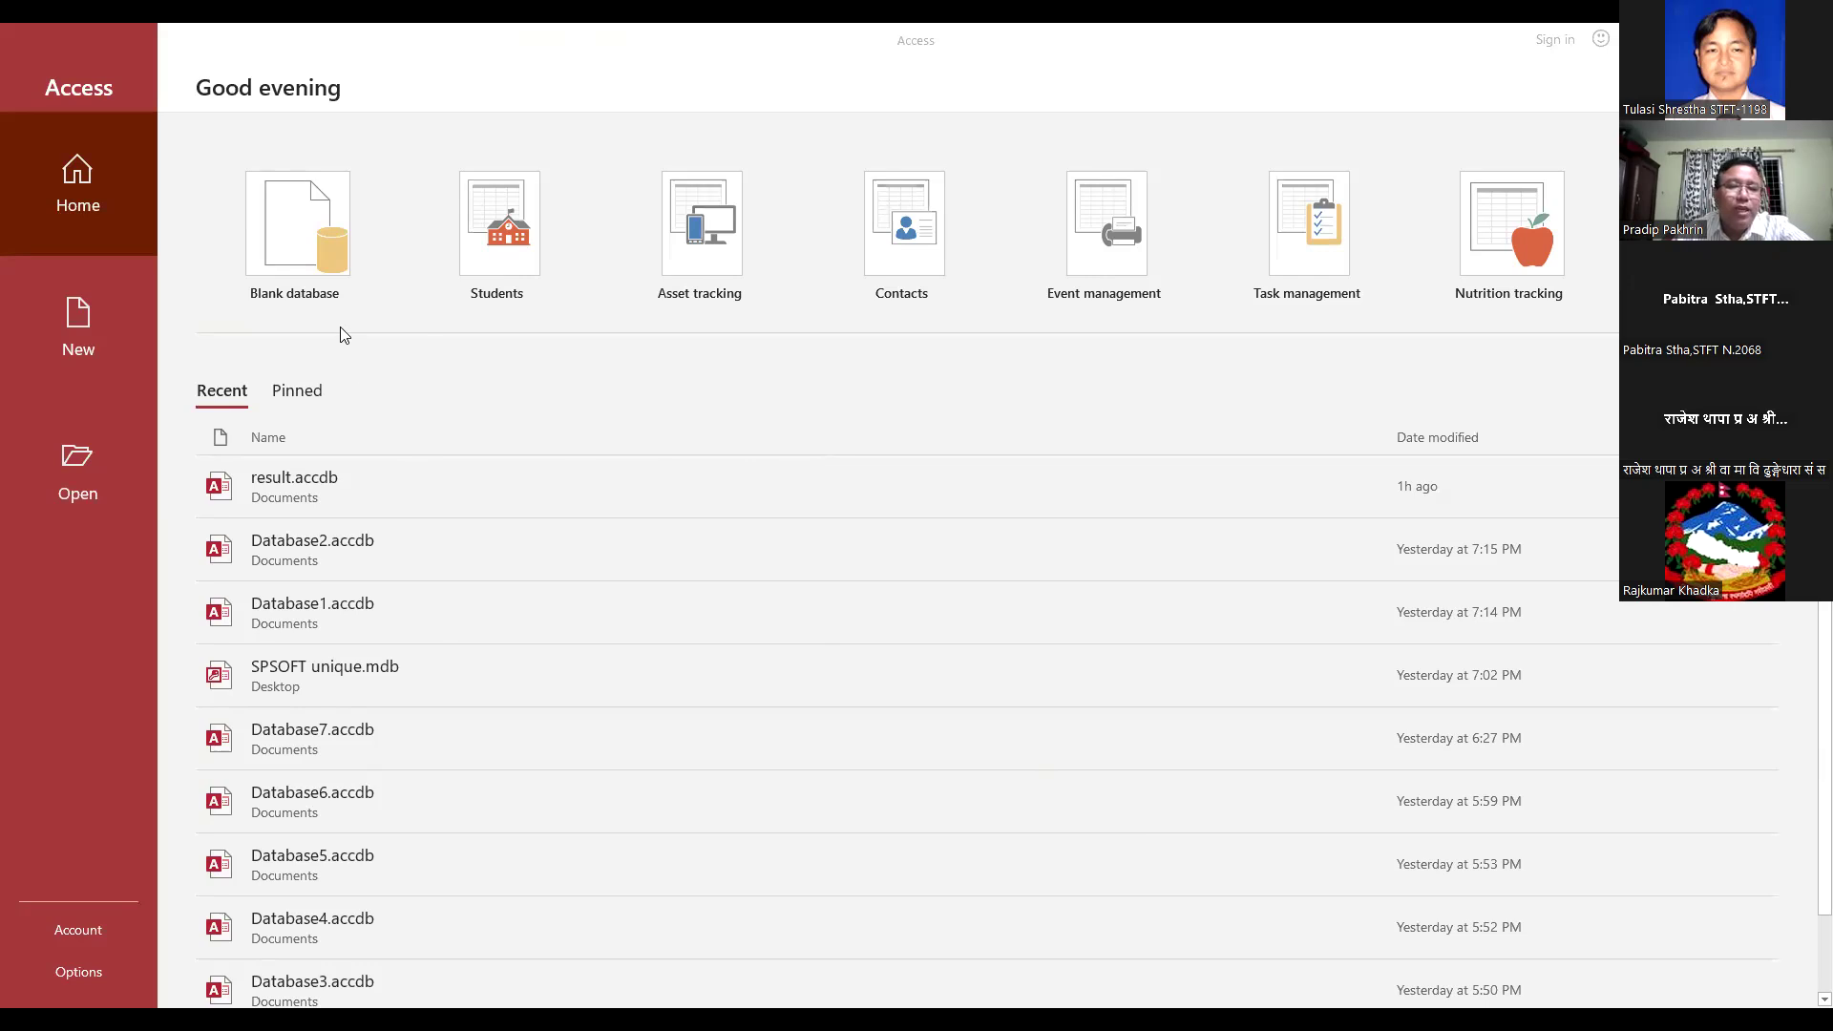
{"action": "left_click", "coordinate": [79, 139]}
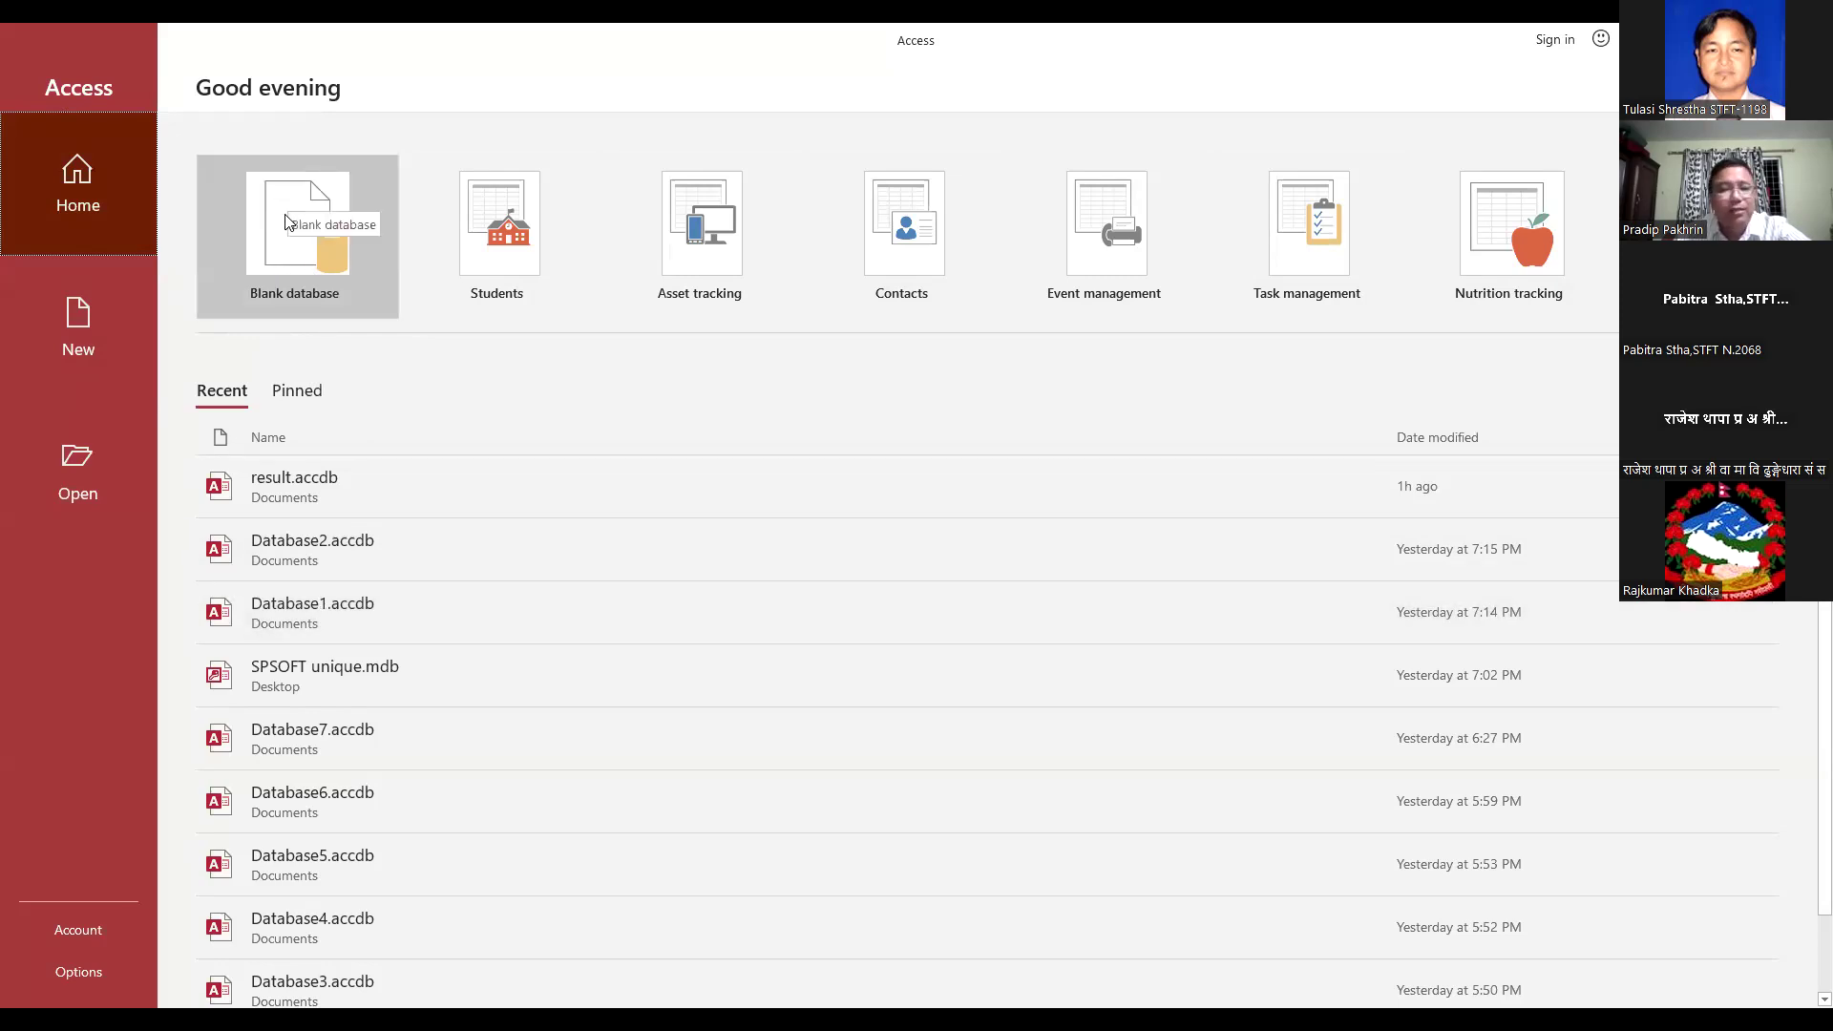
{"action": "left_click", "coordinate": [280, 218]}
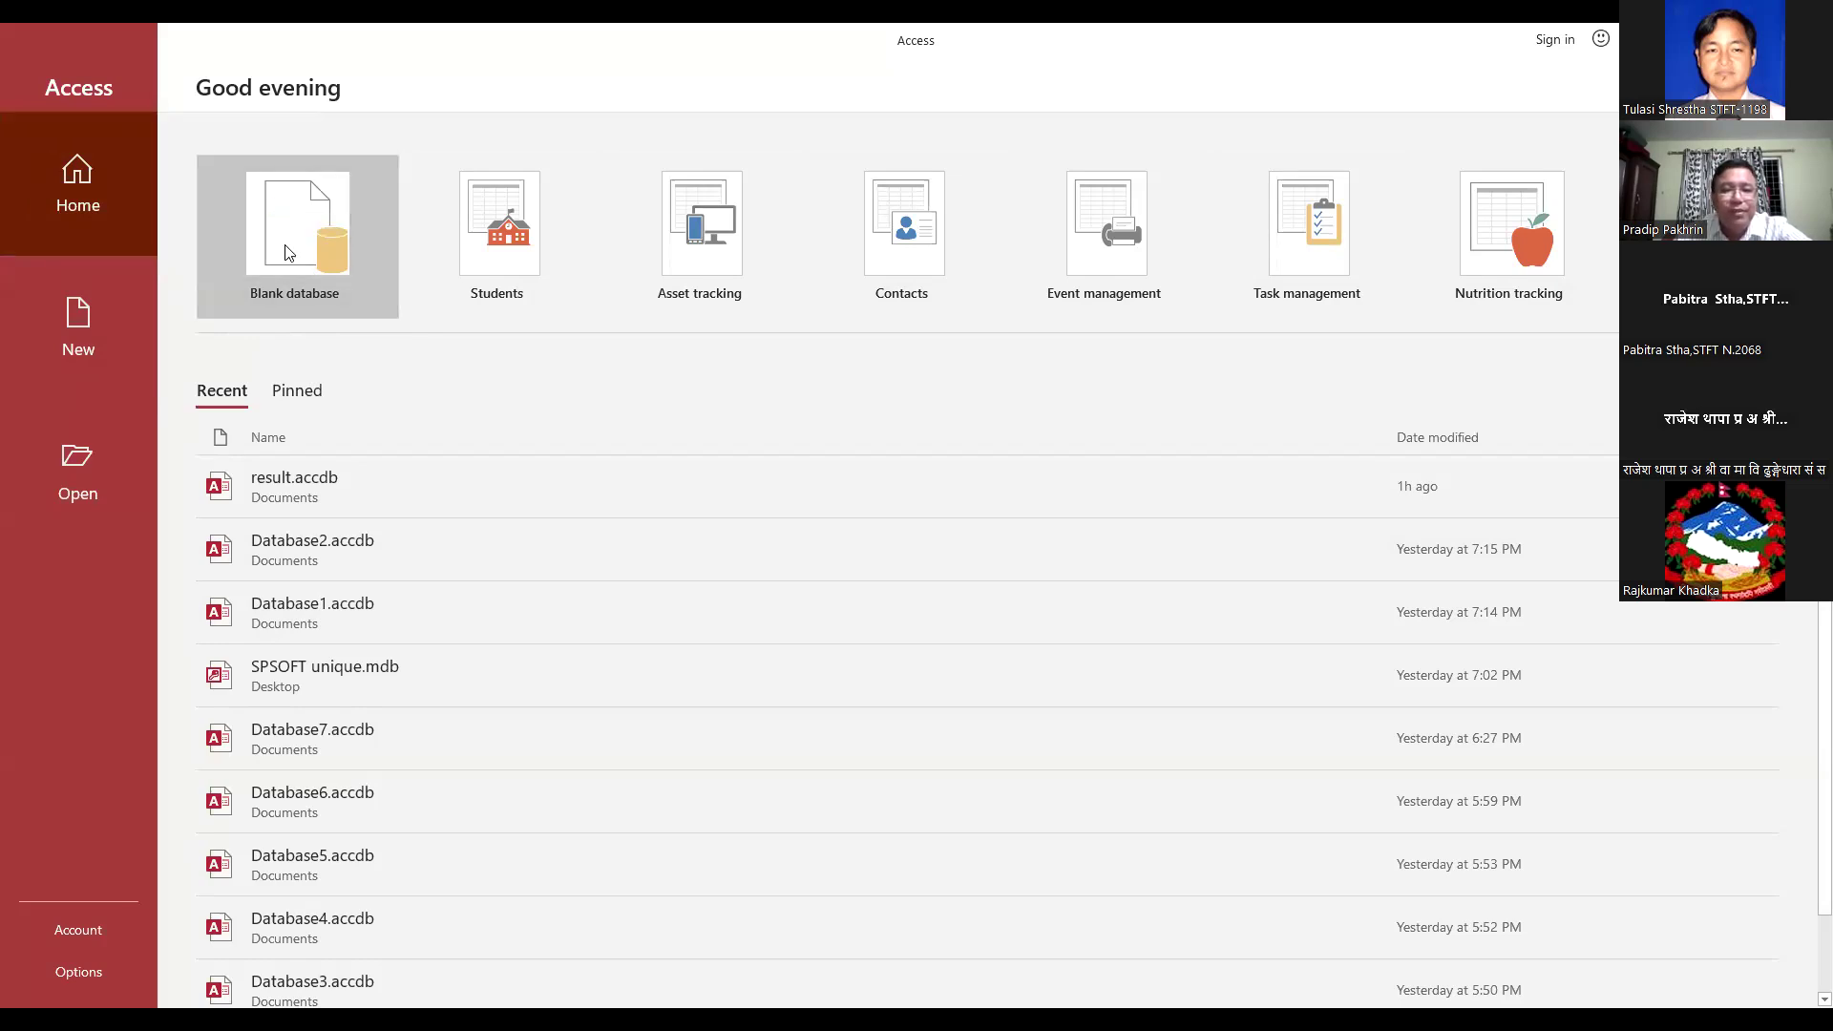
{"action": "double_click", "coordinate": [289, 251]}
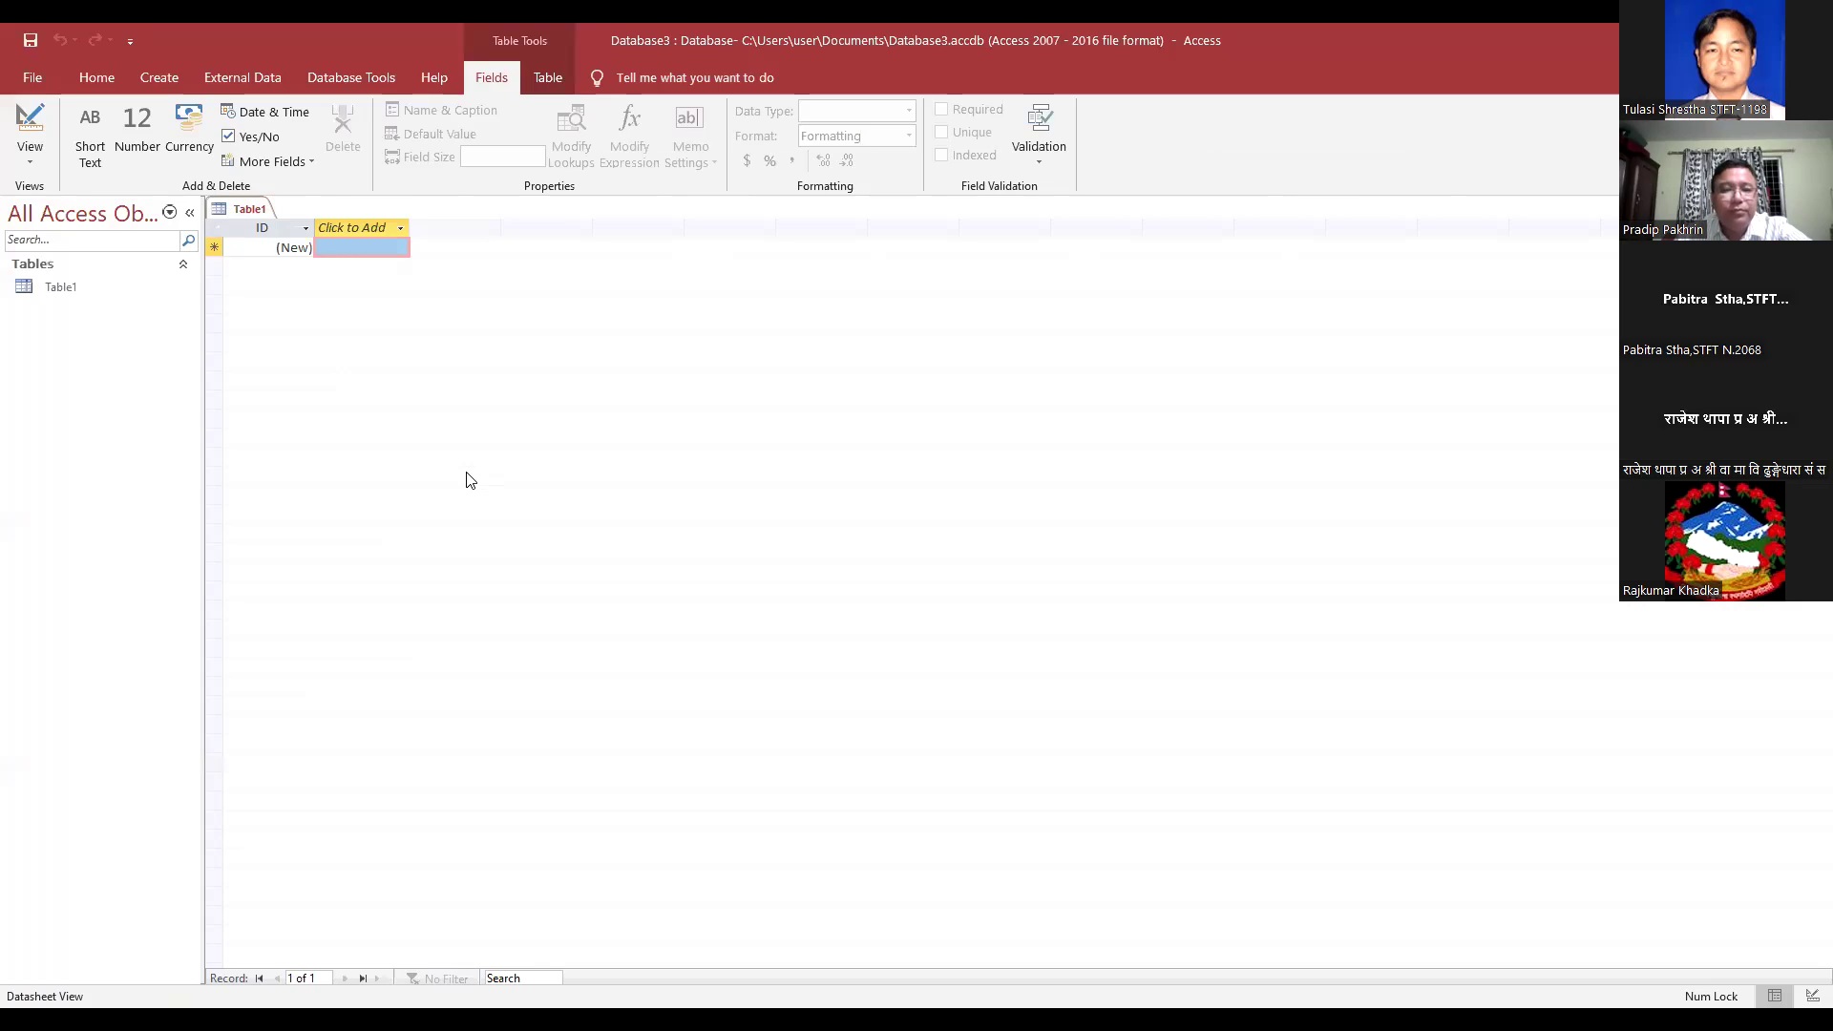
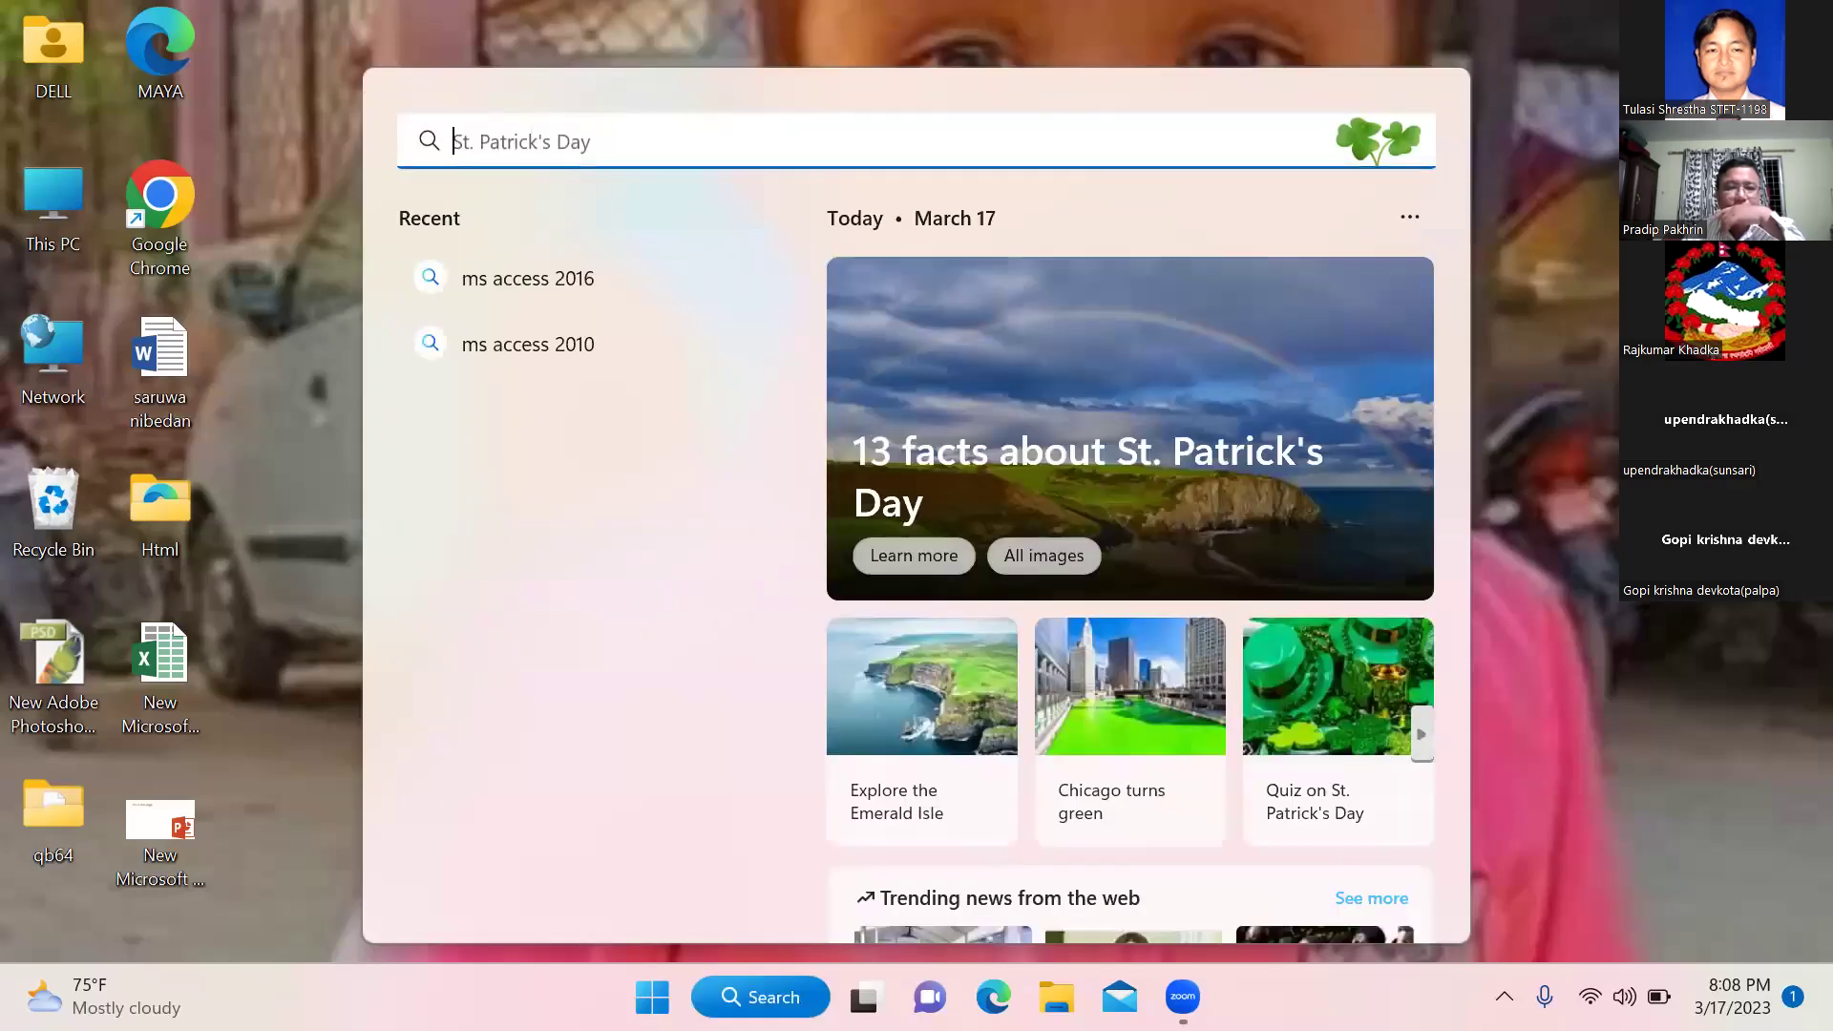
Search Windows for "ms access" and leave the search
{"action": "type", "text": "ms "}
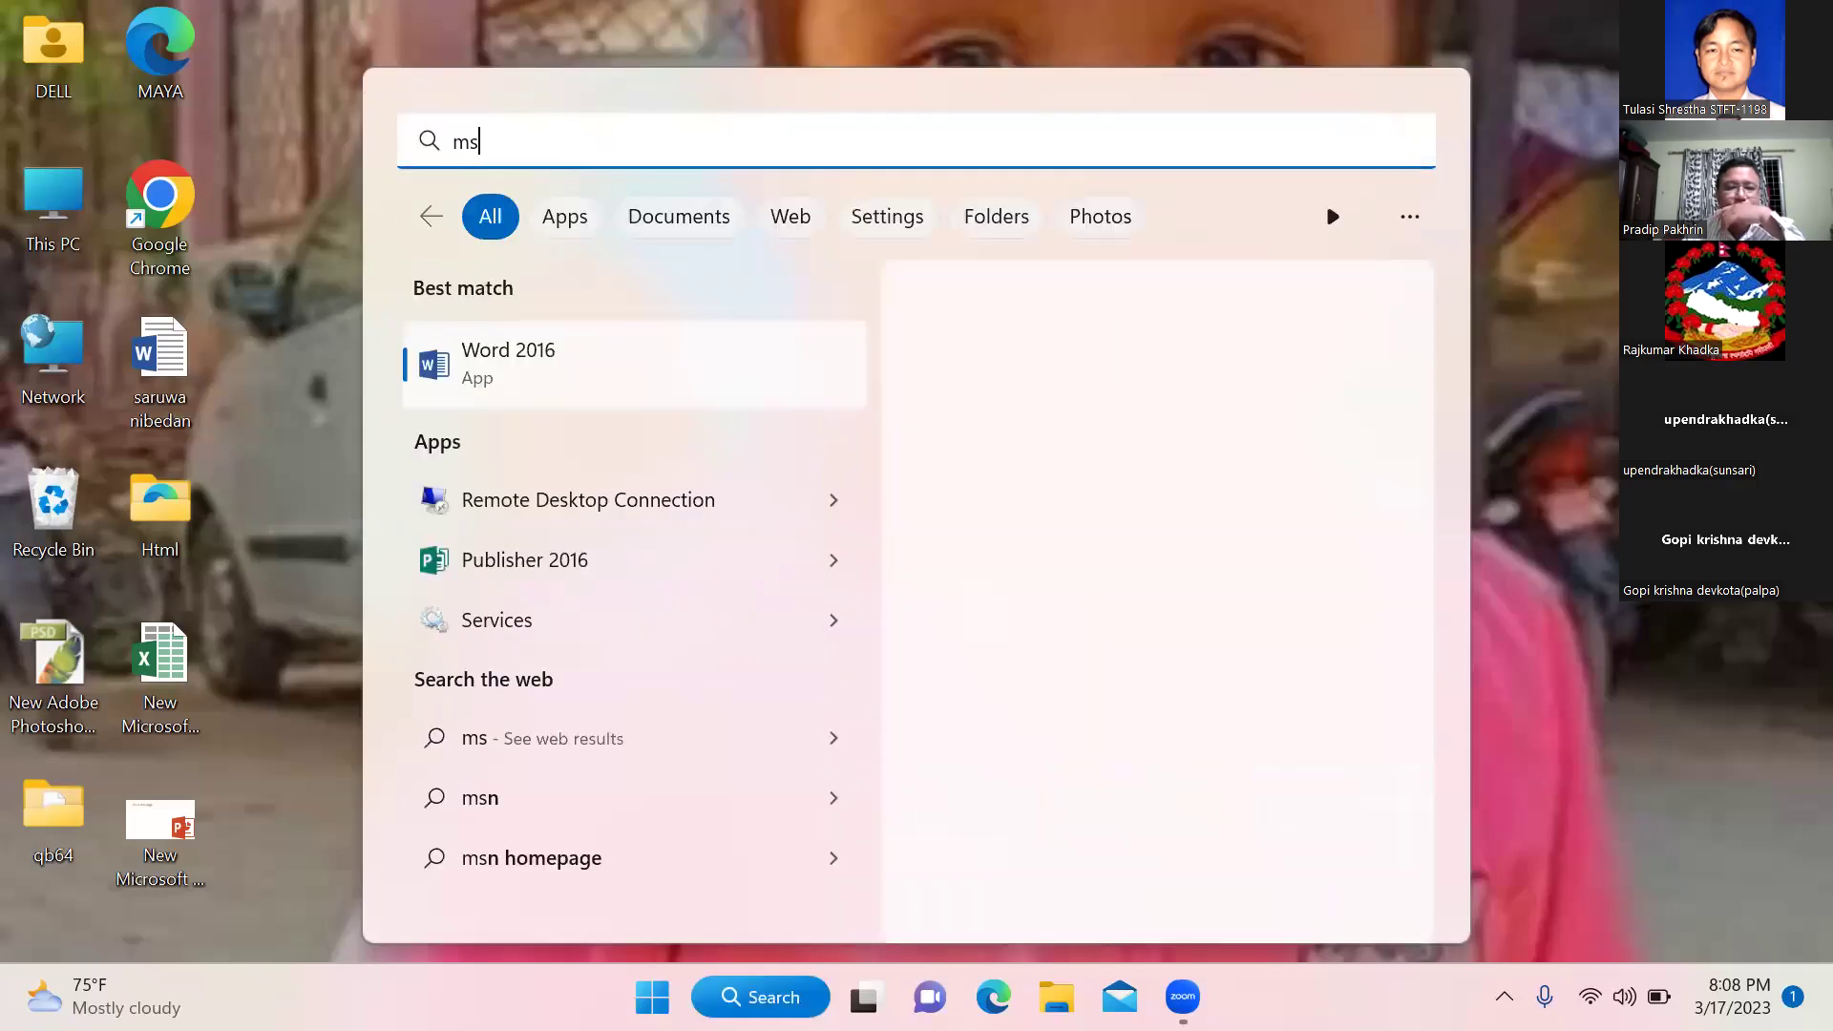
{"action": "type", "text": "a"}
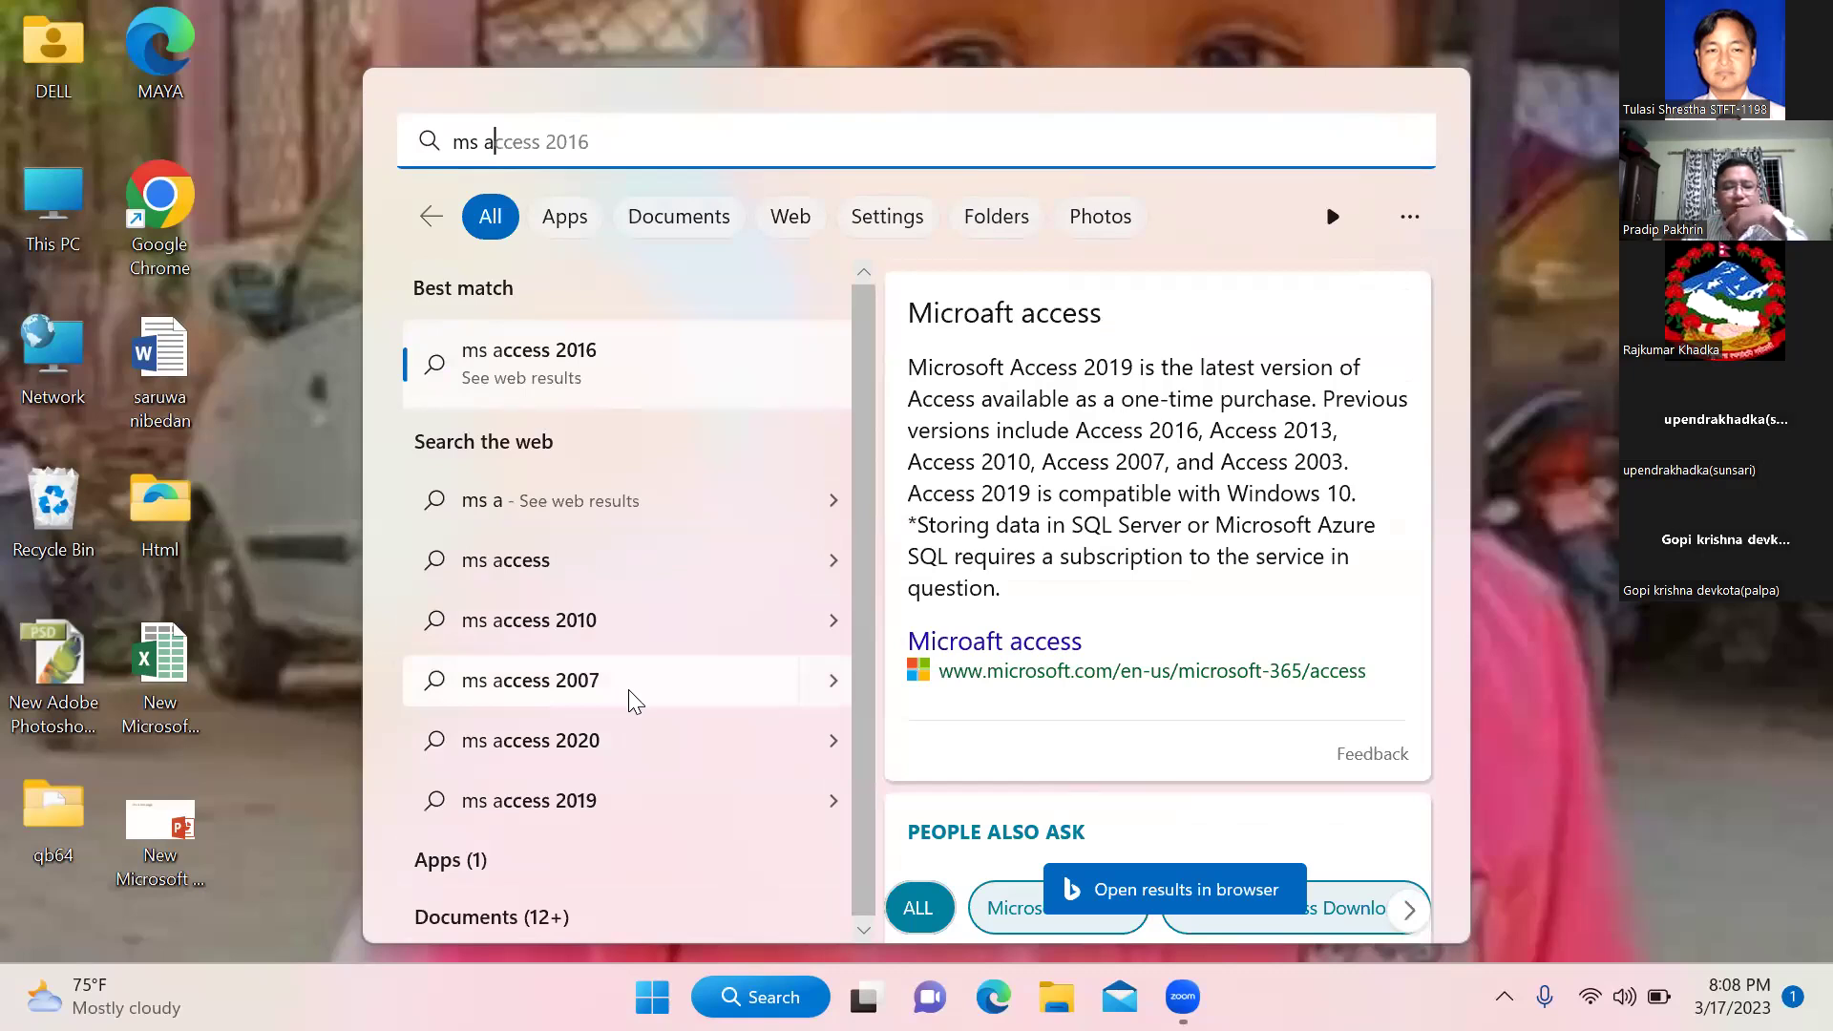
{"action": "type", "text": "ccess"}
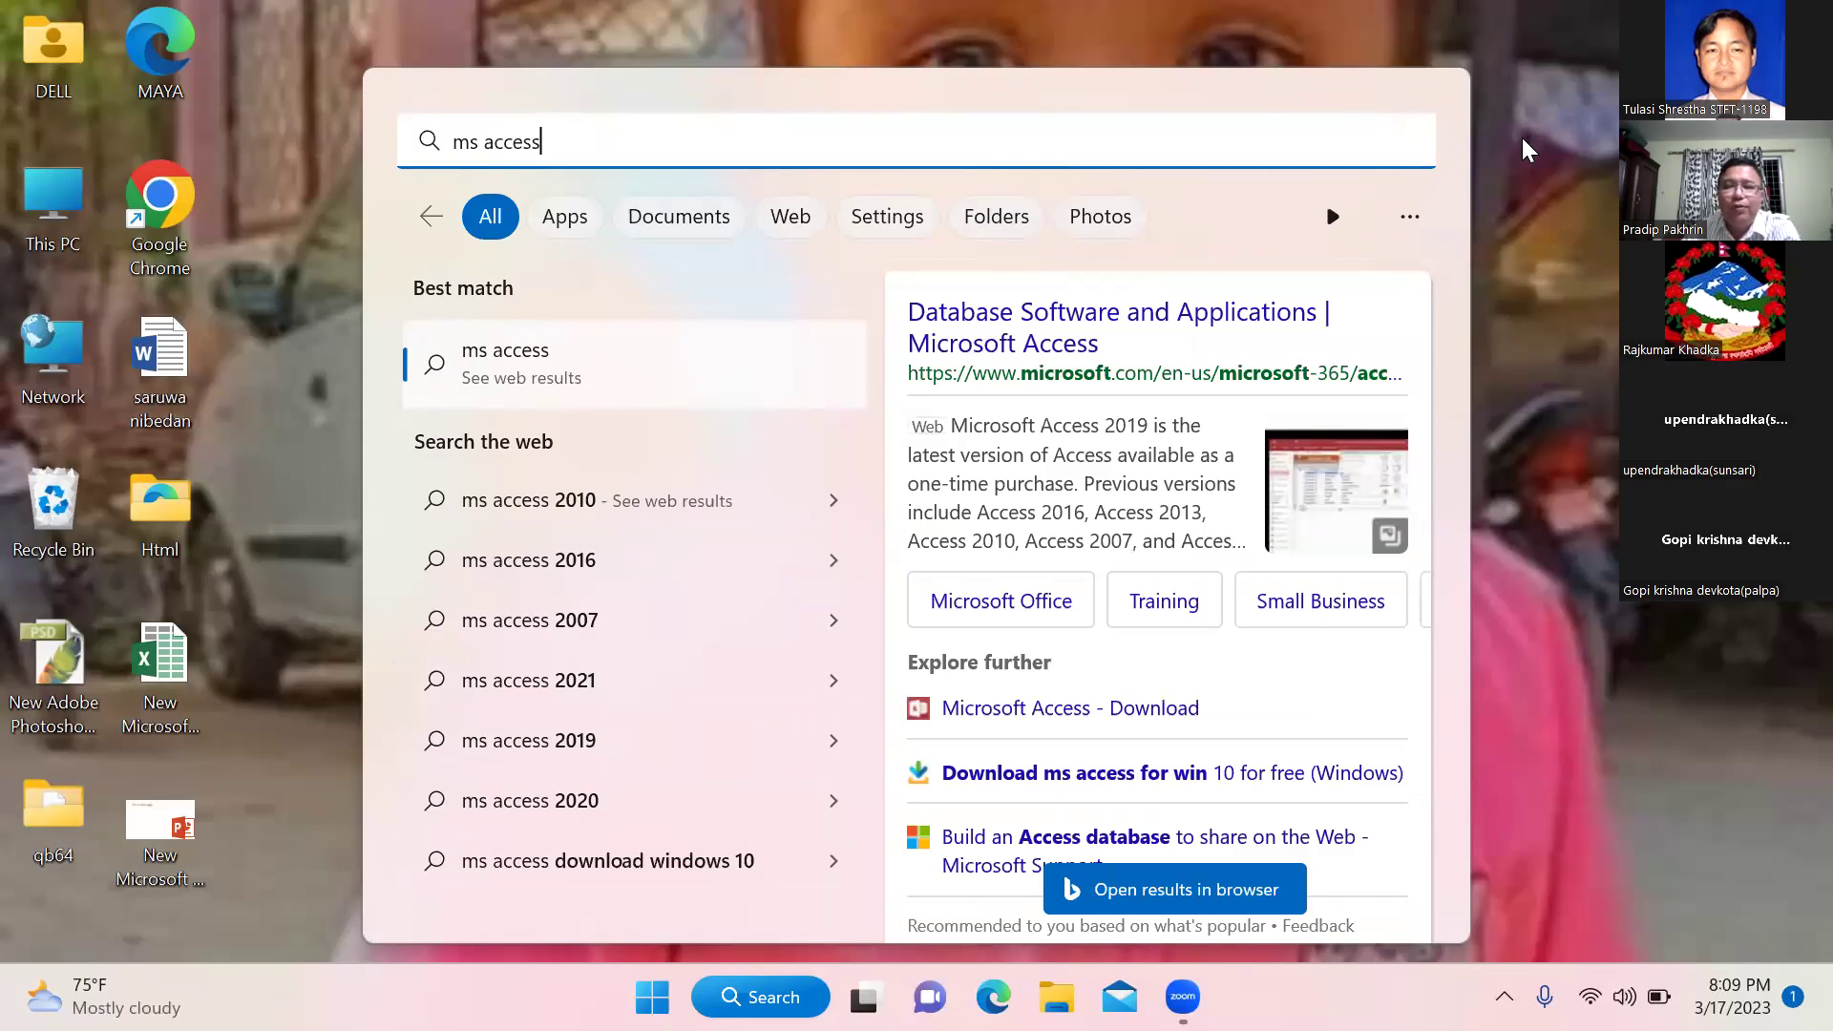
{"action": "left_click", "coordinate": [1522, 138]}
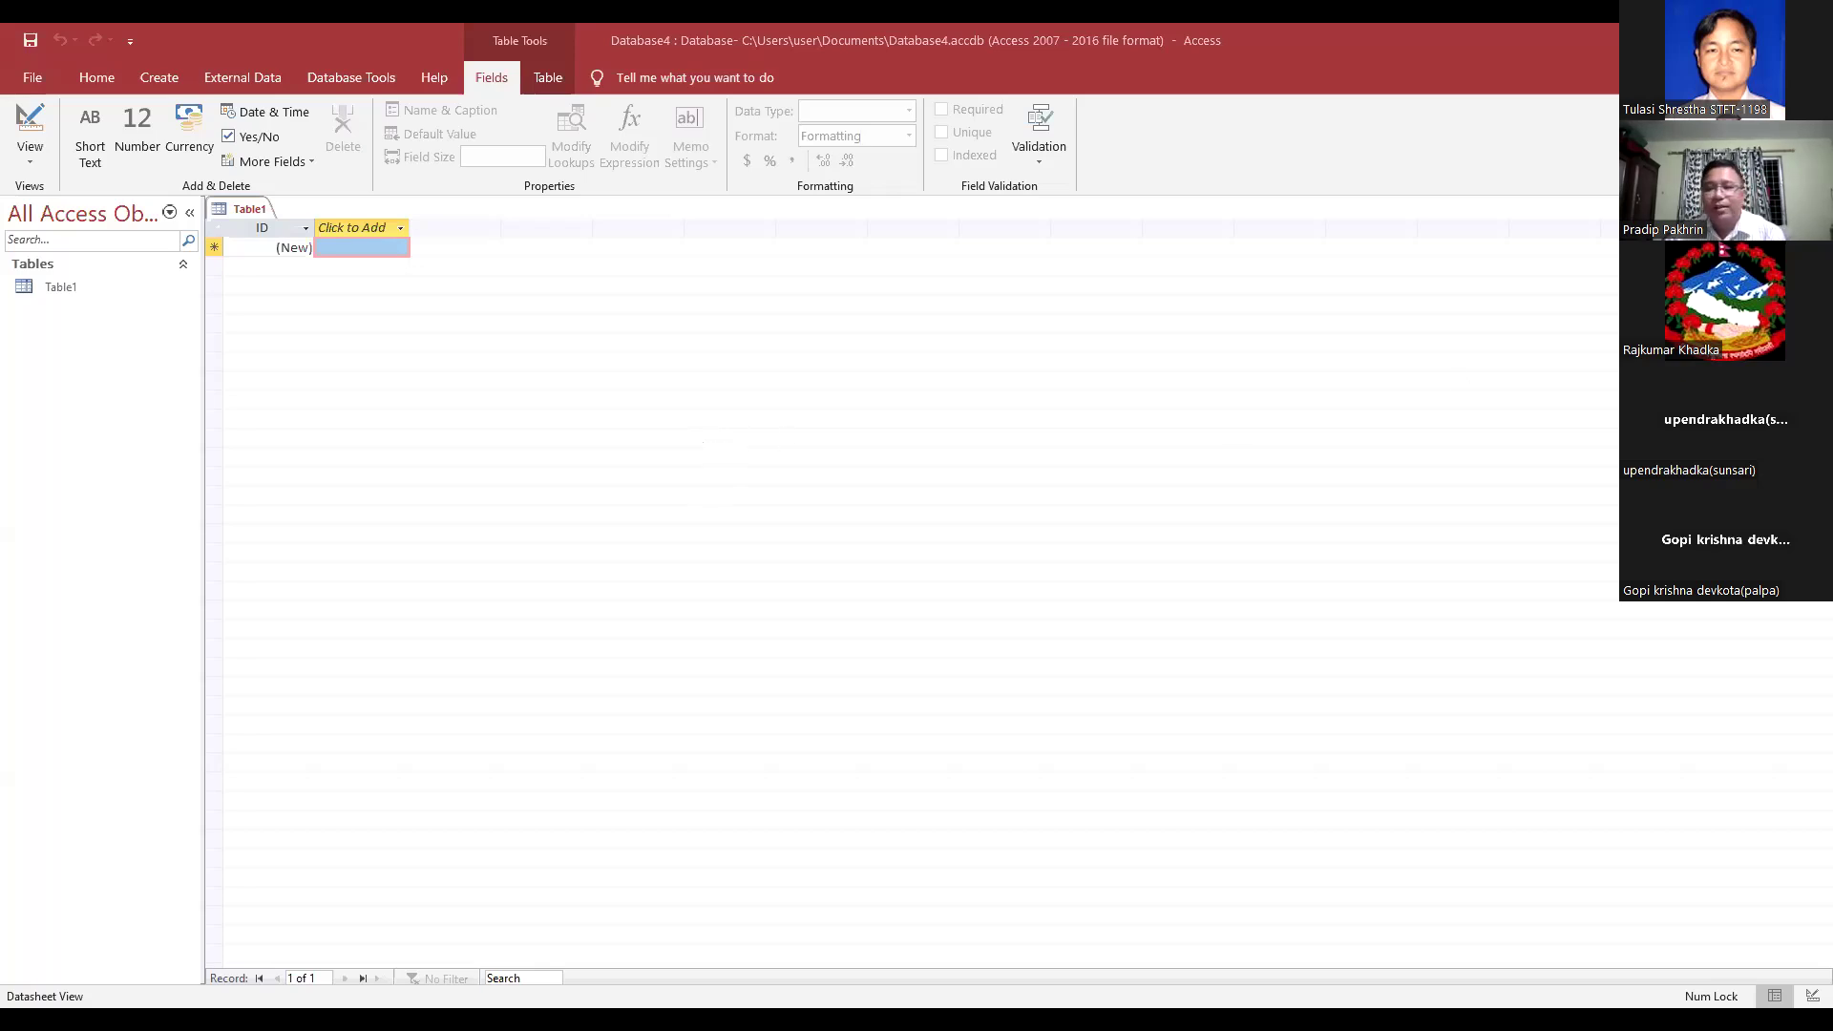
Close the empty default table of the new database
{"action": "key", "text": "ctrl+w"}
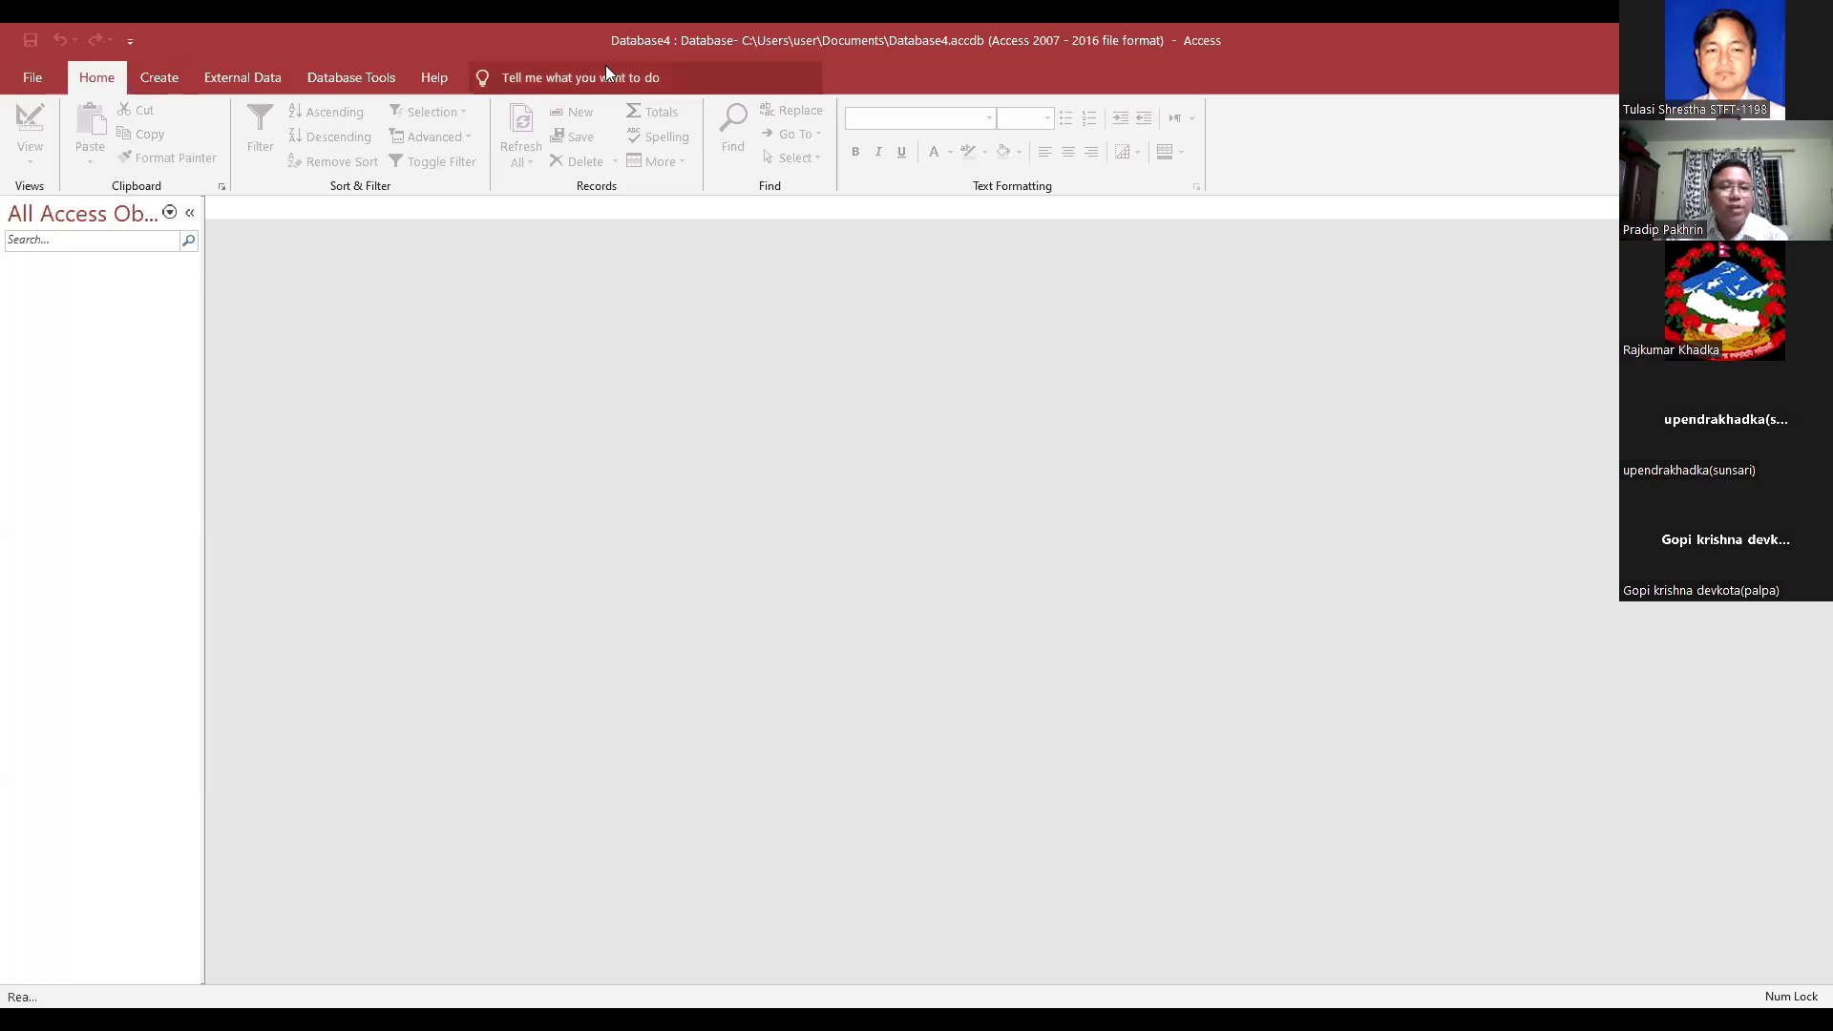
{"action": "left_click", "coordinate": [161, 76]}
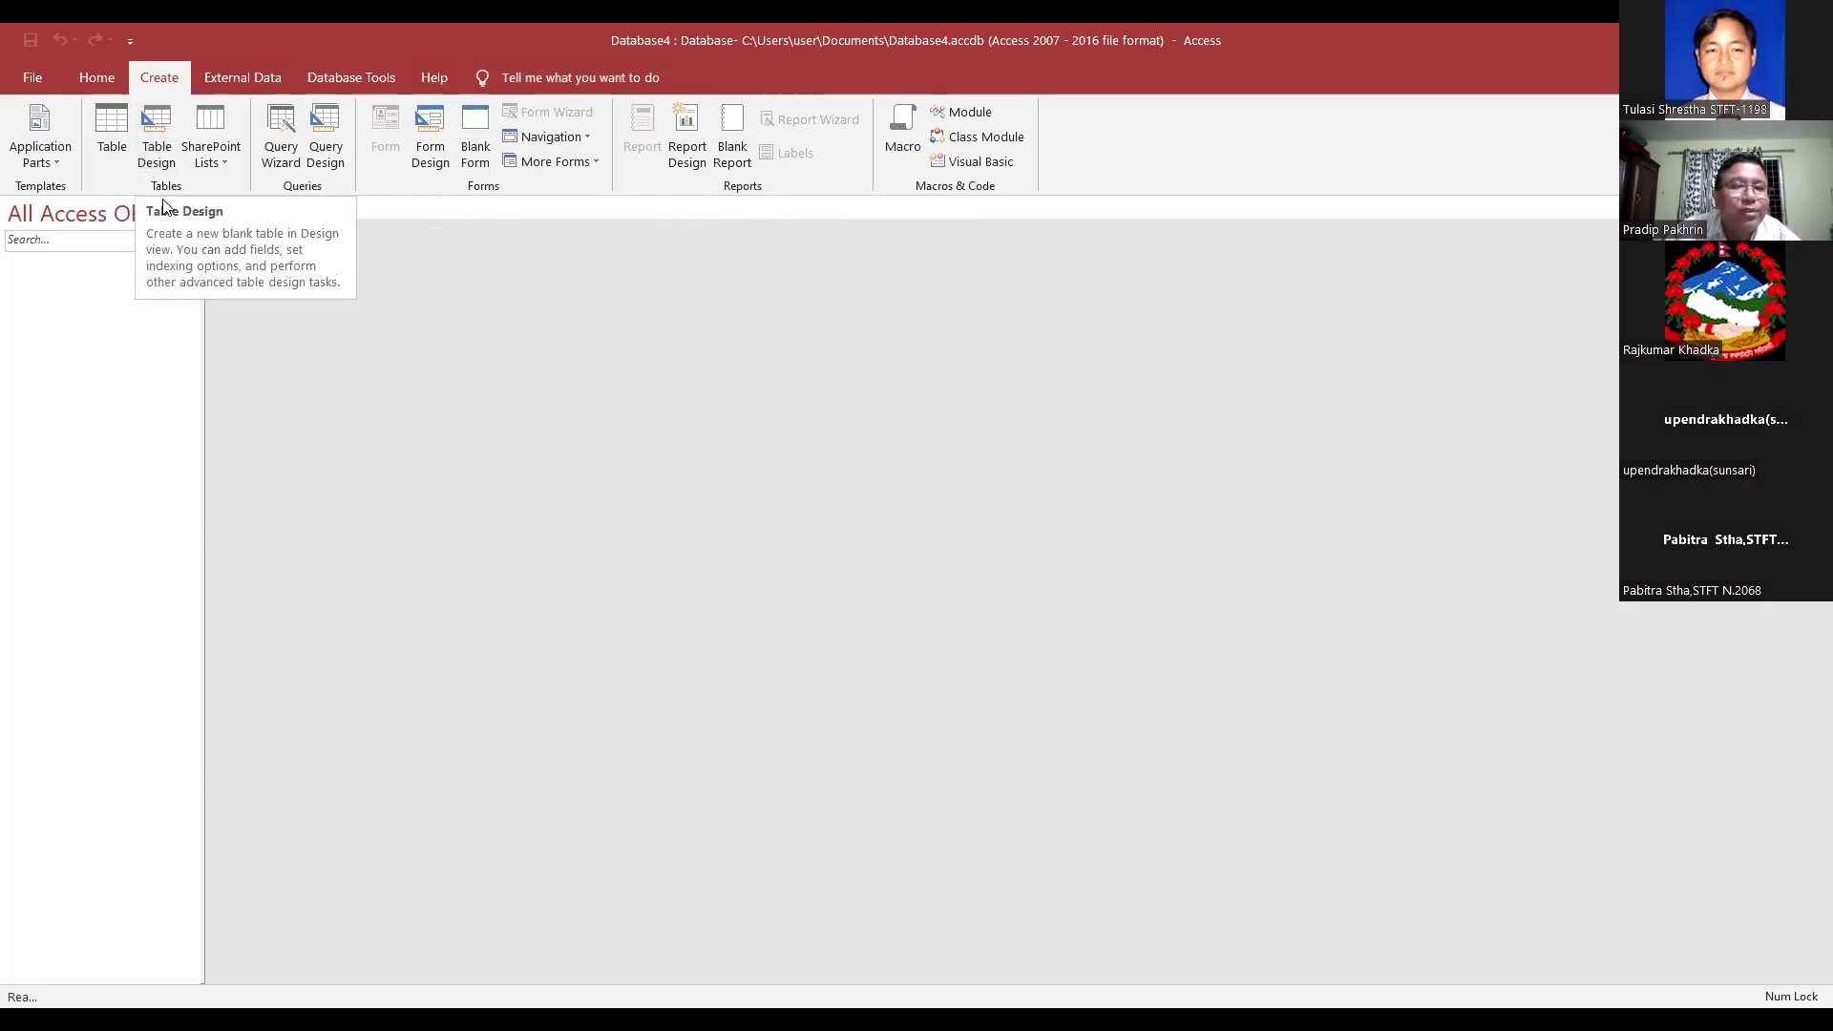
{"action": "left_click", "coordinate": [155, 130]}
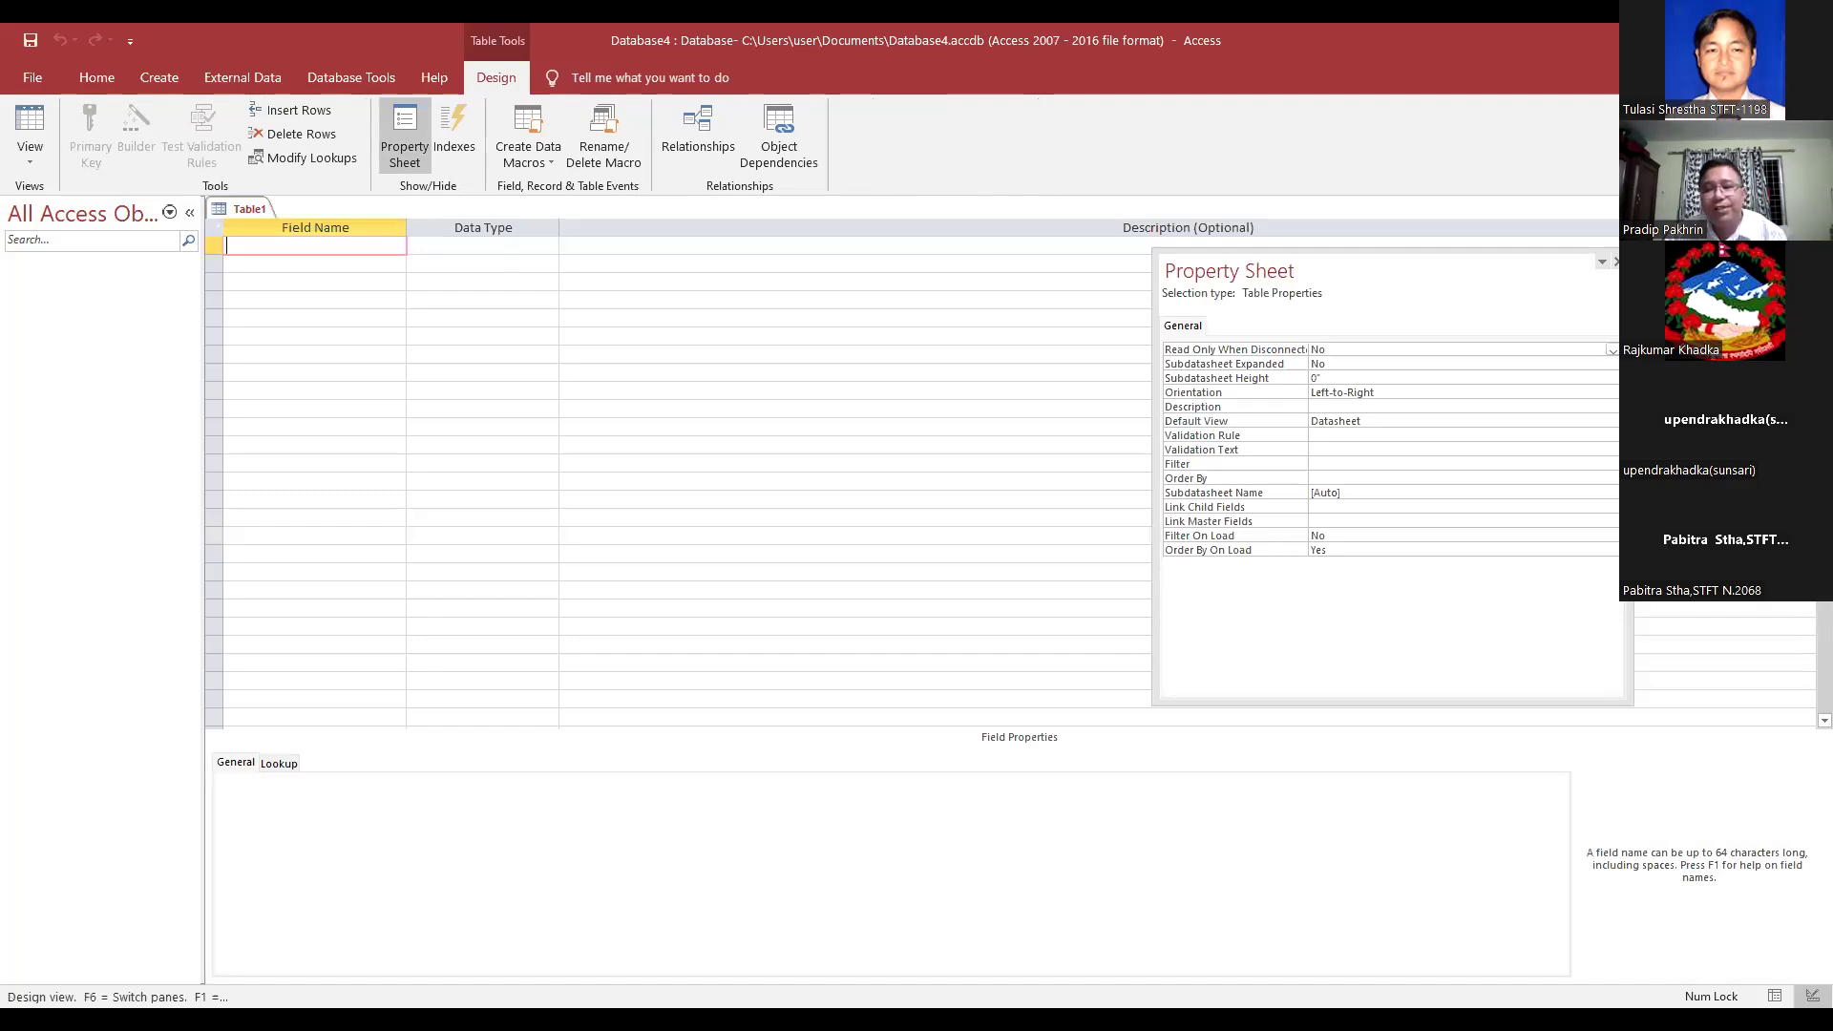
{"action": "key", "text": "alt+Return"}
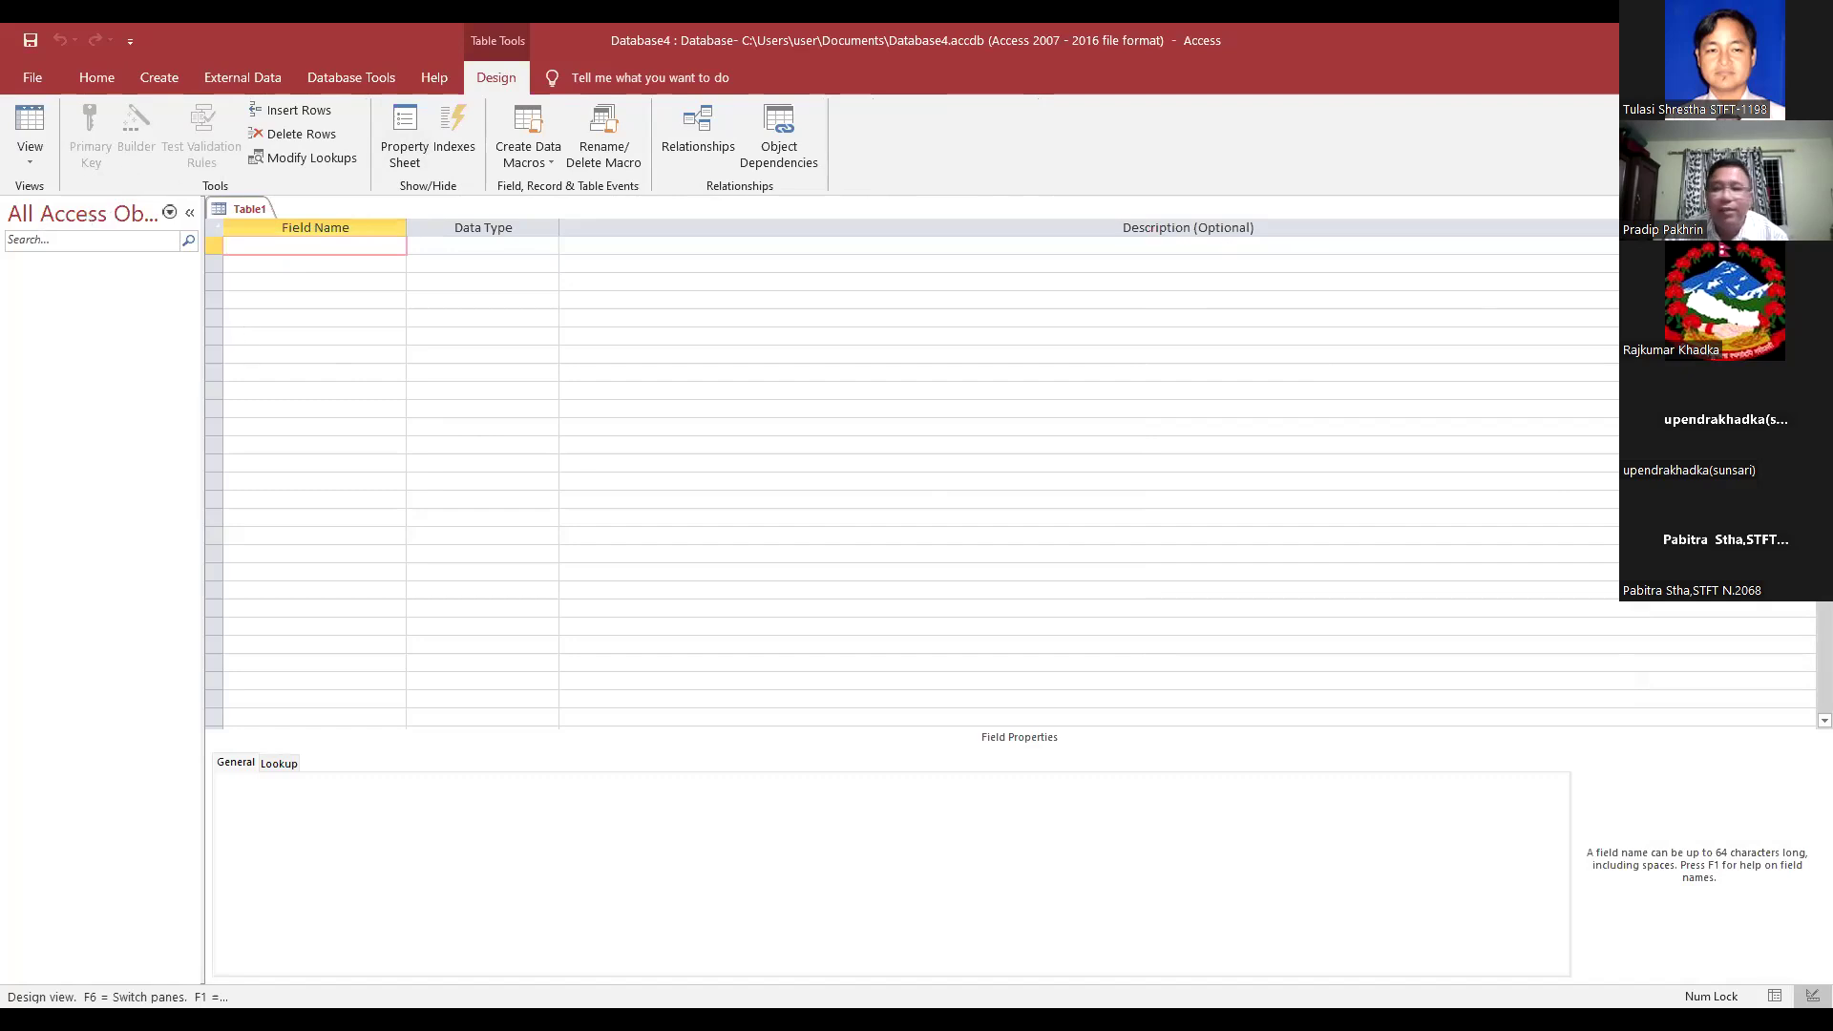
{"action": "key", "text": "ctrl+w"}
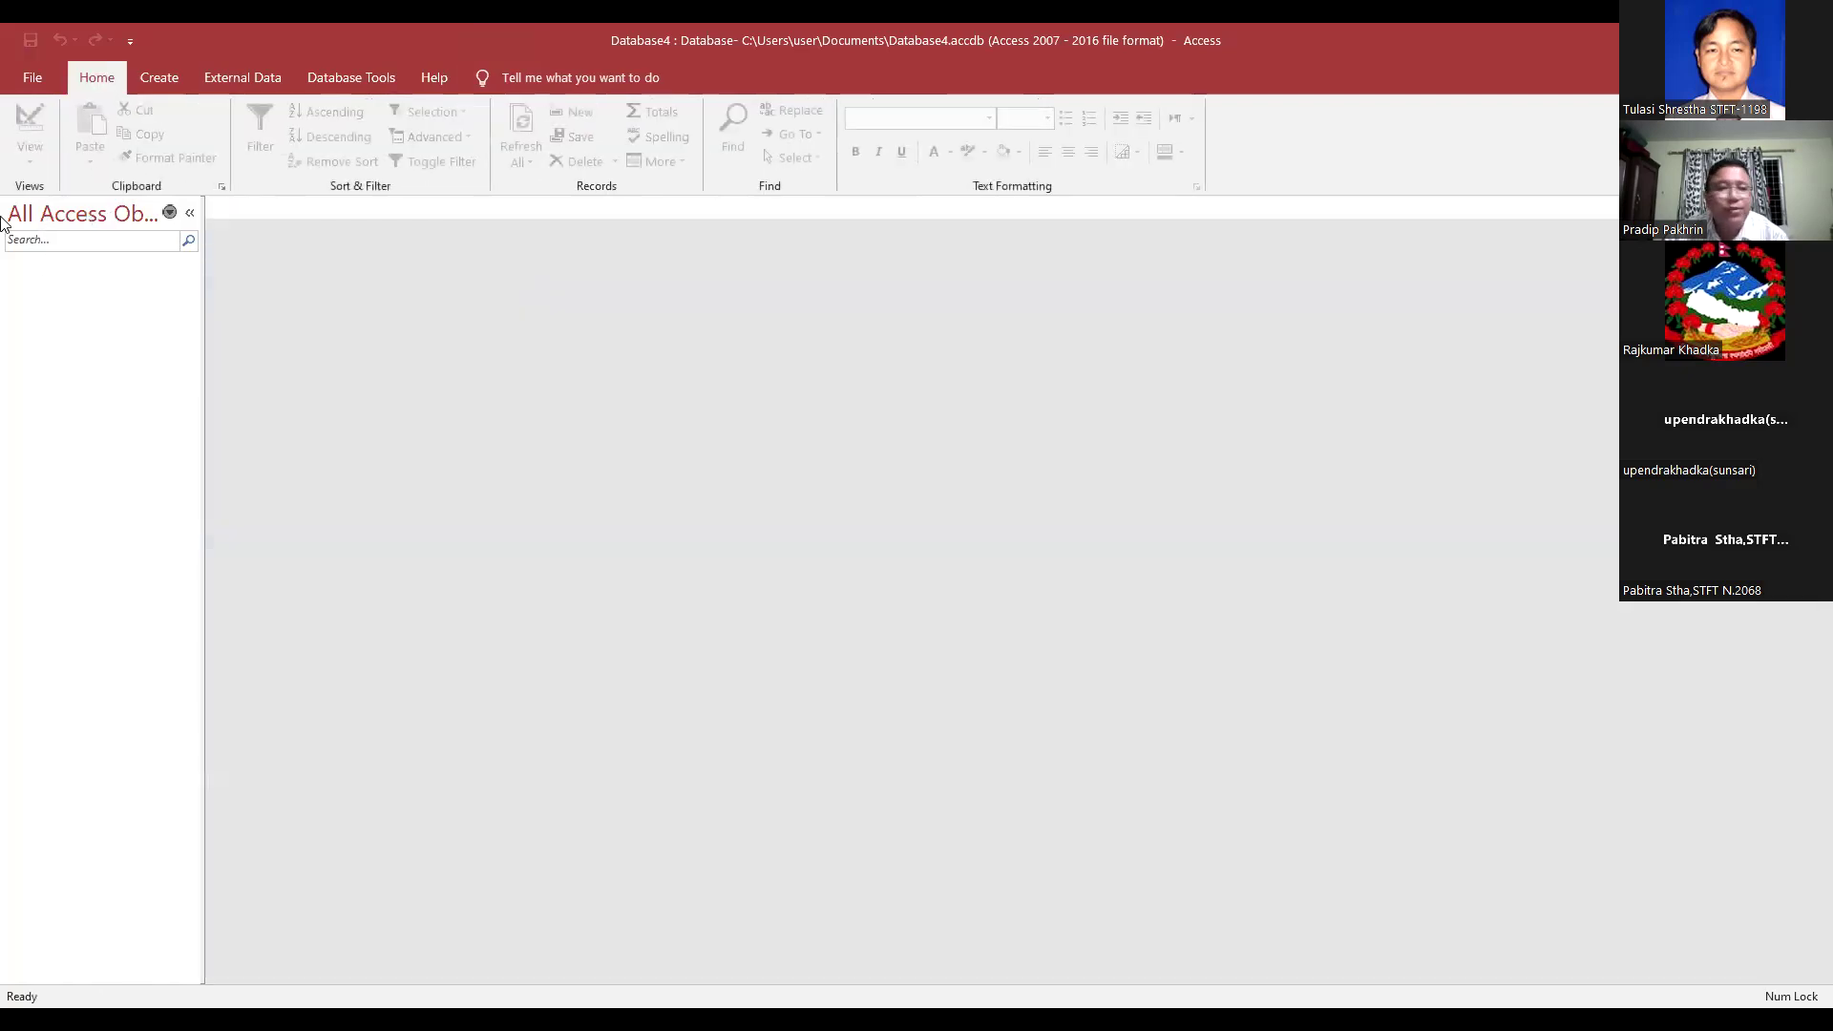
Create a new table in Design view and name its first field ID
{"action": "left_click", "coordinate": [167, 74]}
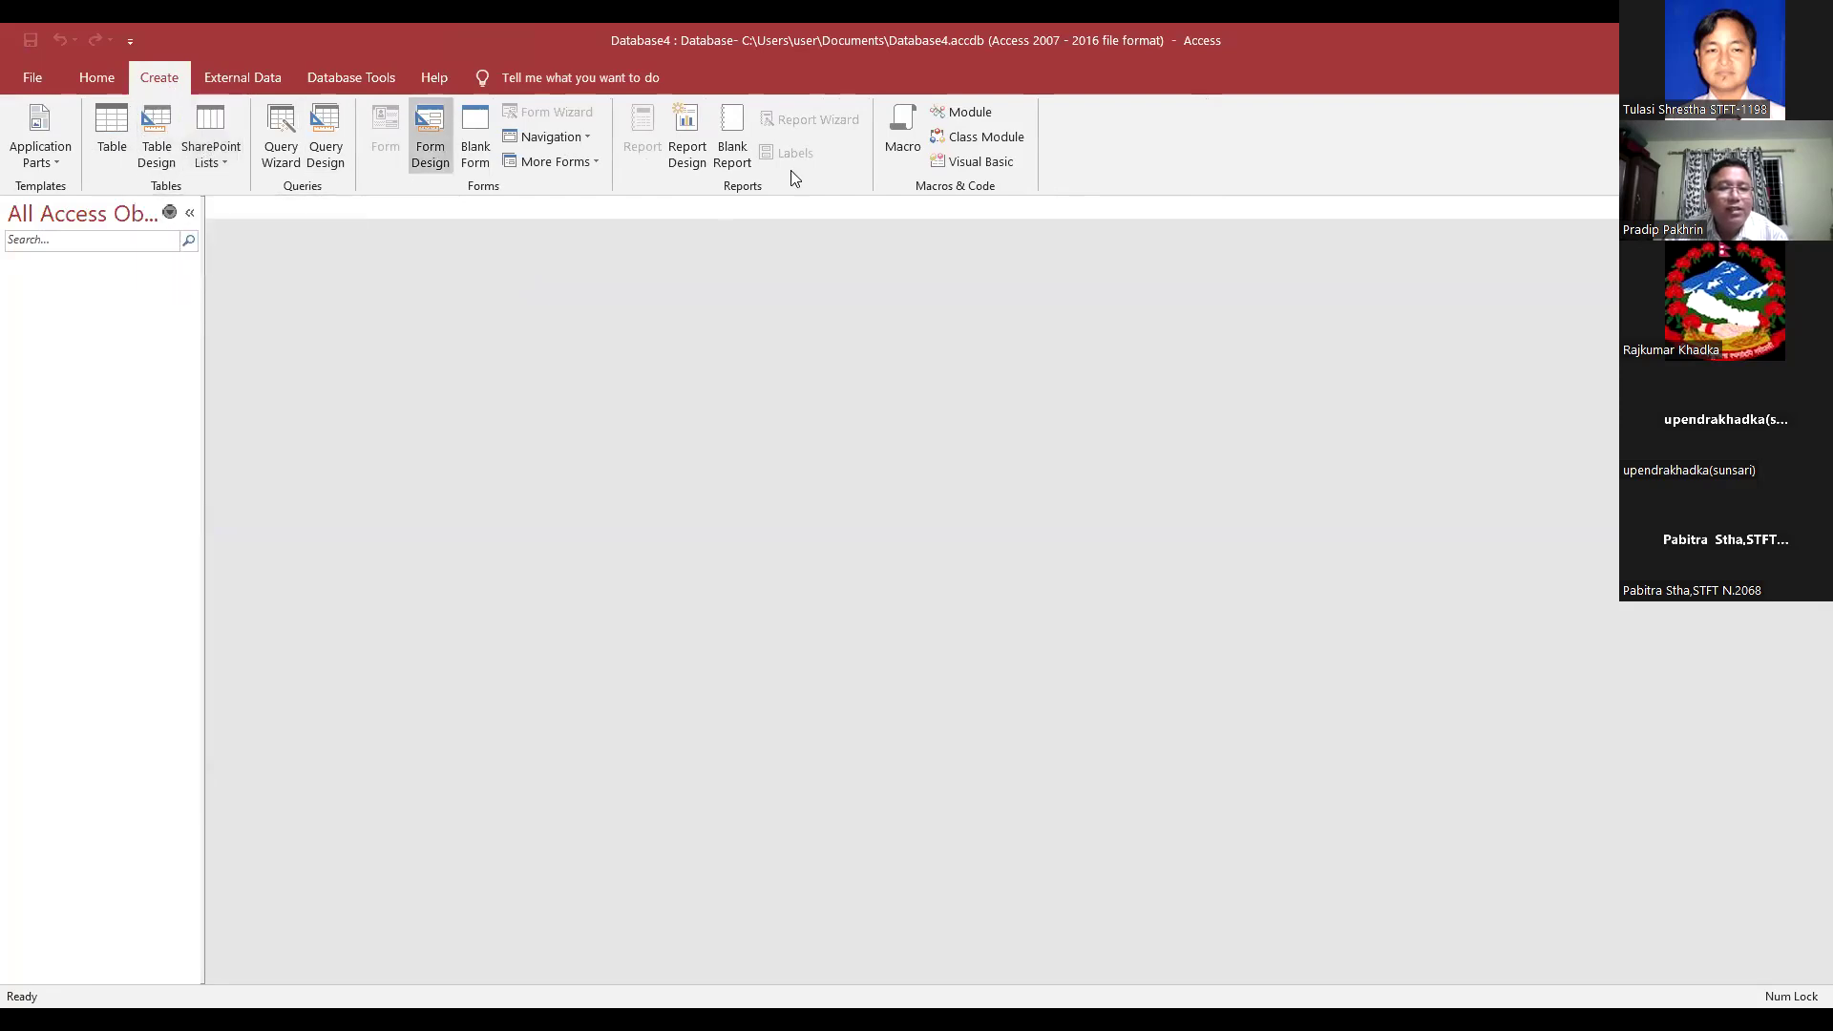
{"action": "left_click", "coordinate": [153, 128]}
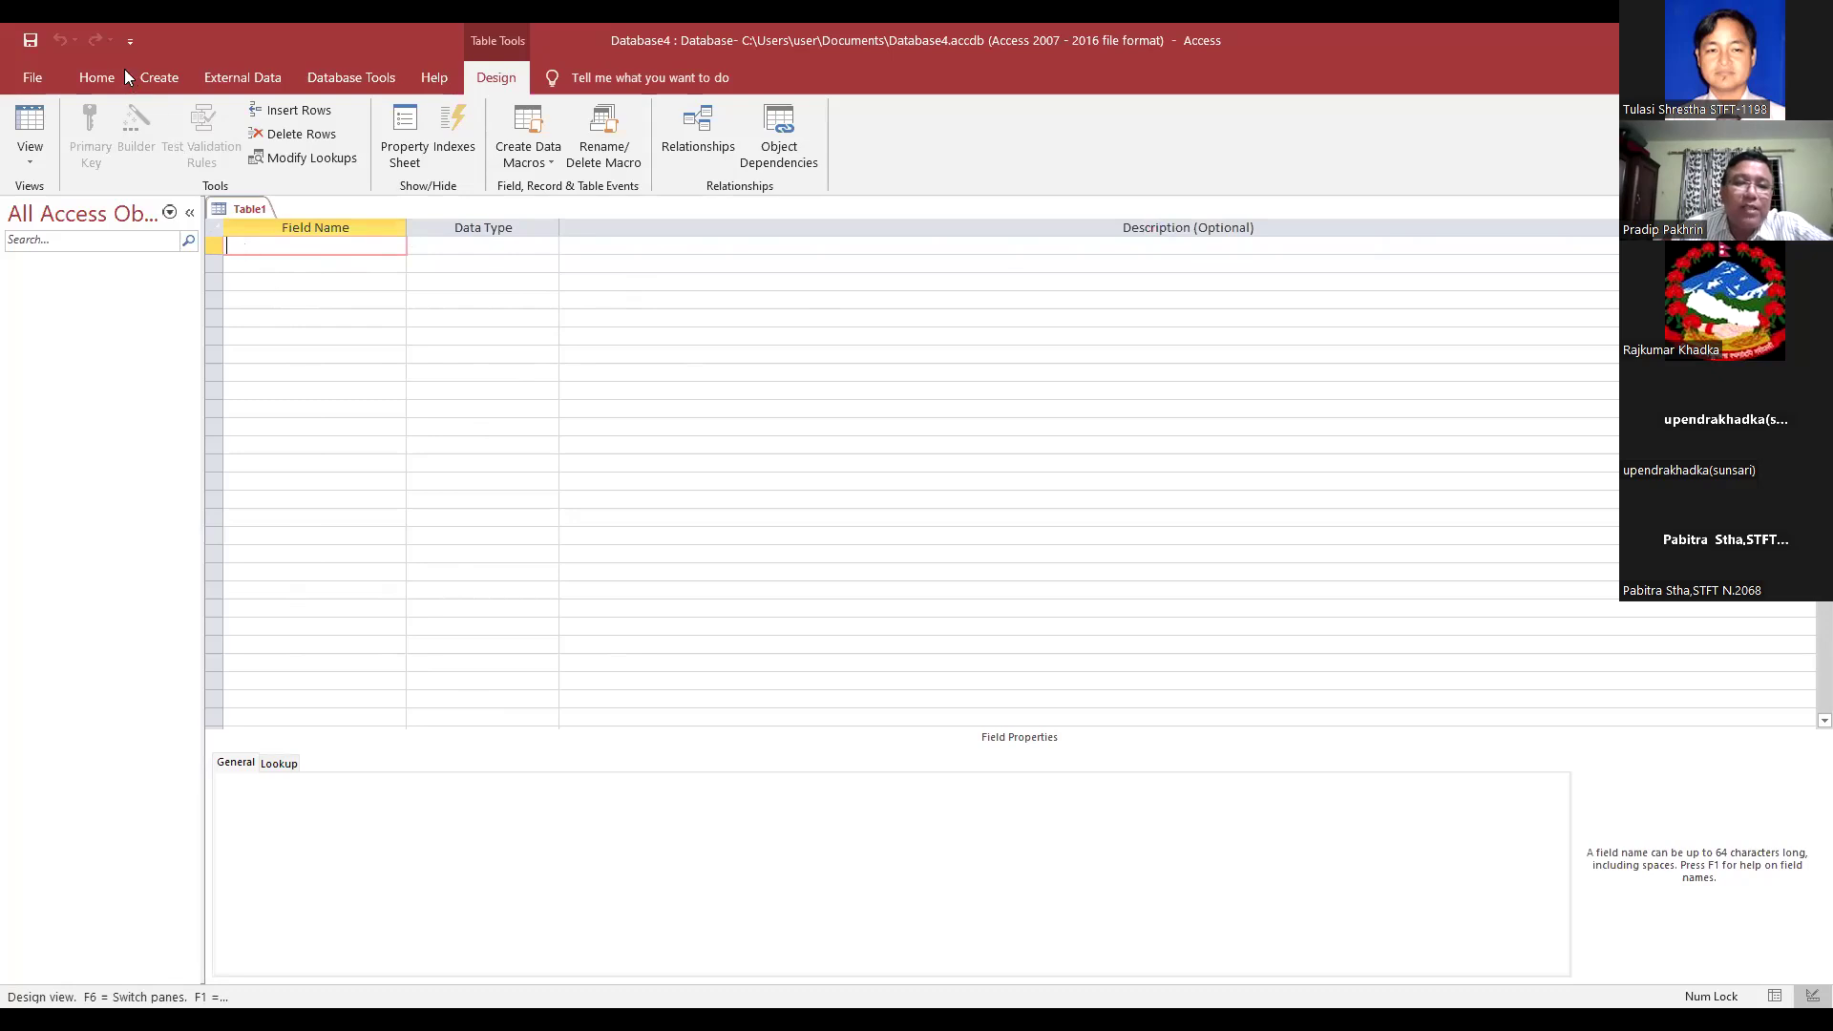
{"action": "left_click", "coordinate": [294, 260]}
{"action": "left_click", "coordinate": [271, 245]}
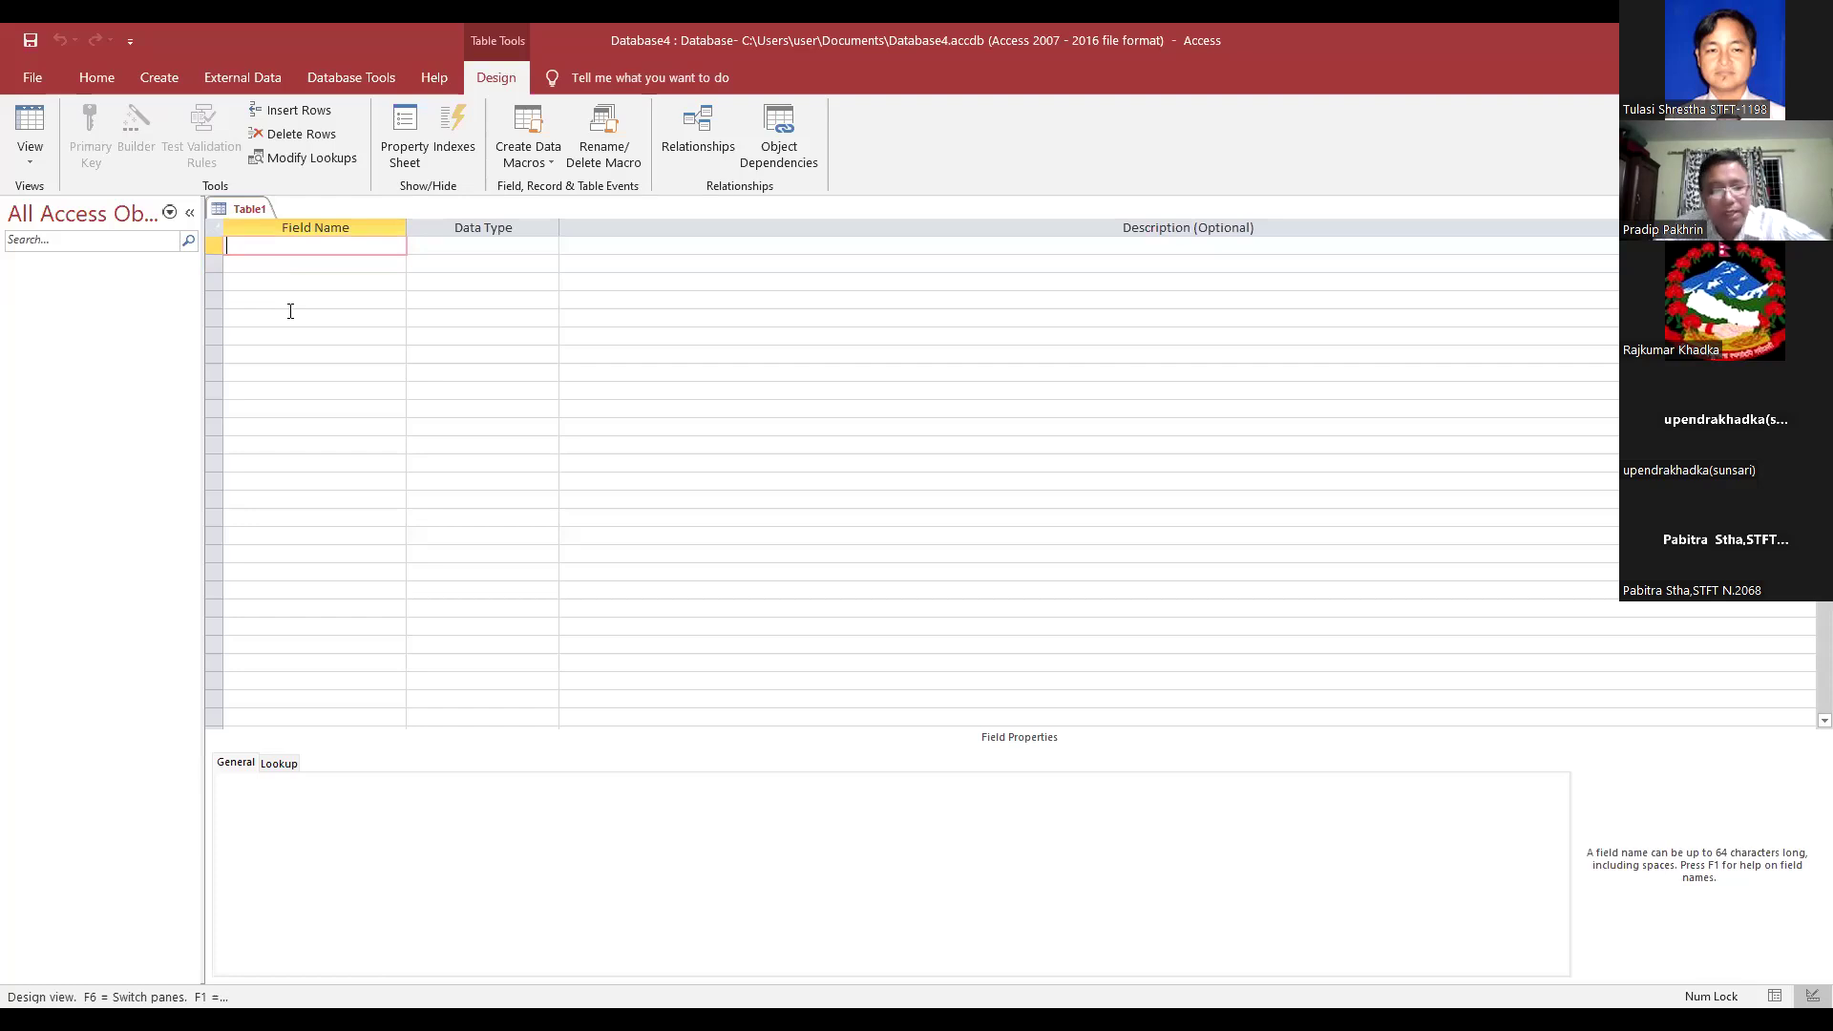
{"action": "type", "text": "IF"}
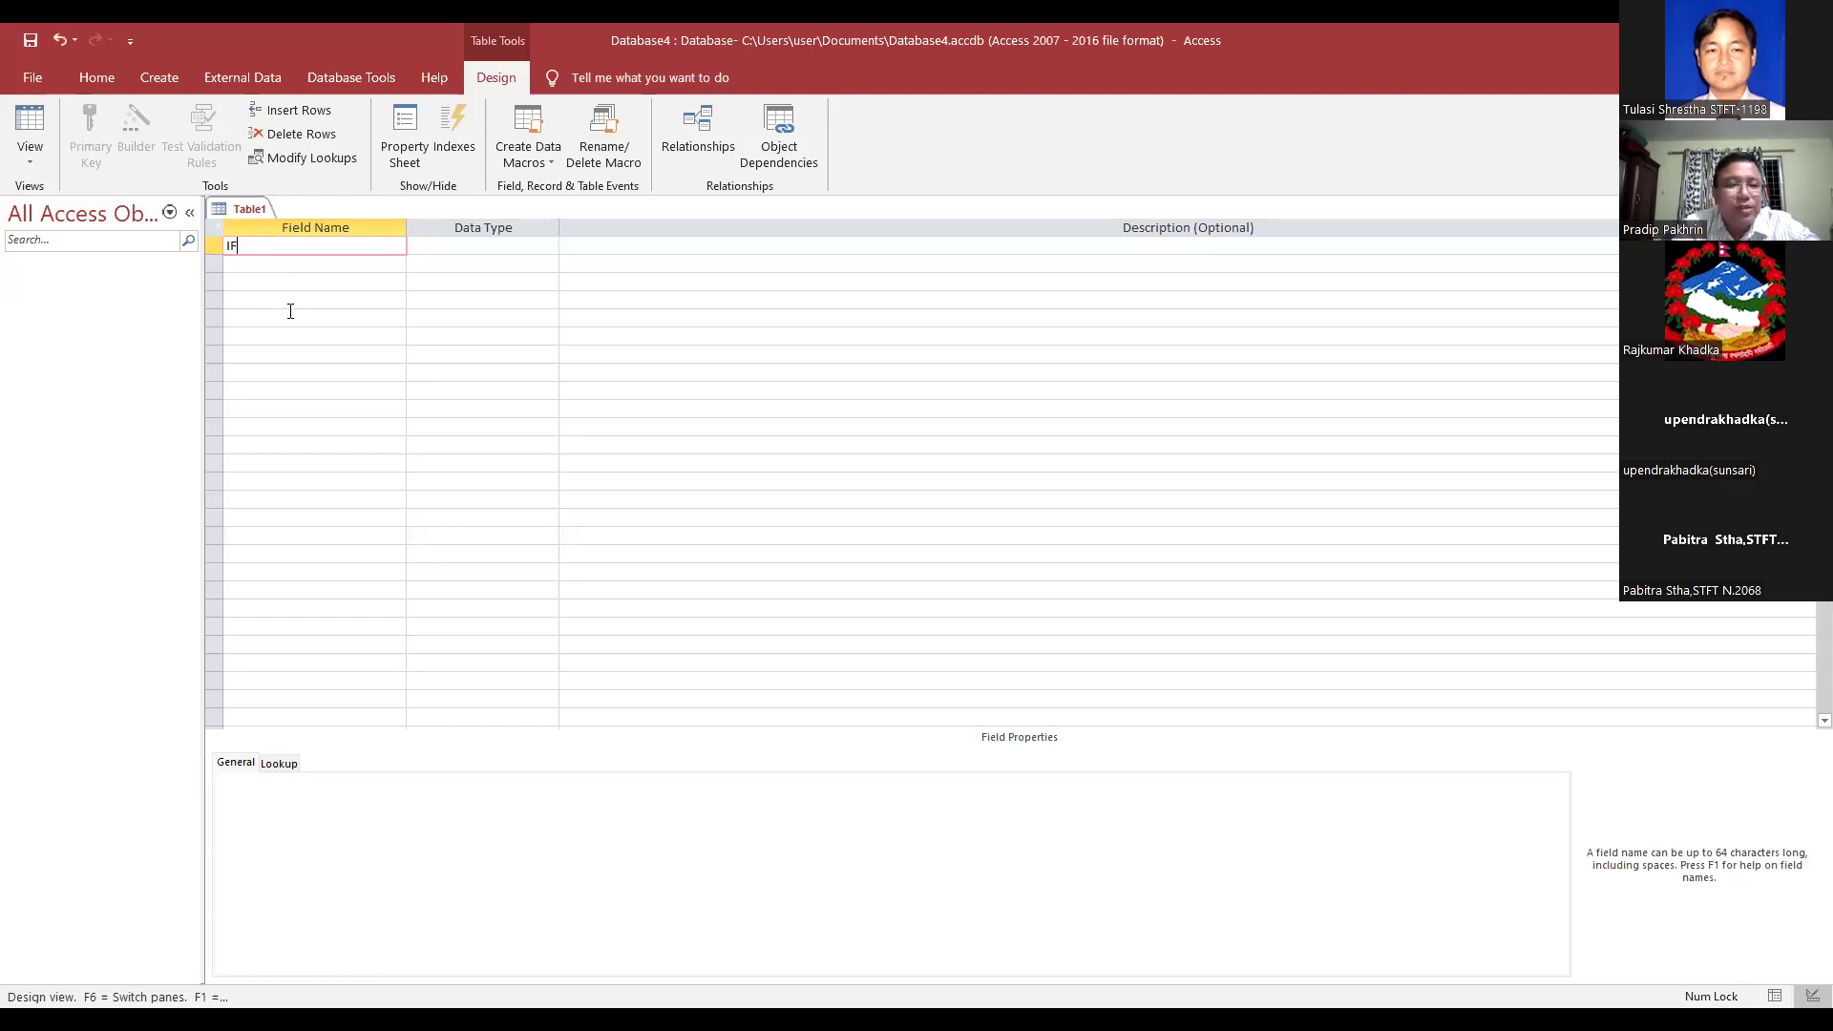
{"action": "key", "text": "BackSpace"}
{"action": "type", "text": "D"}
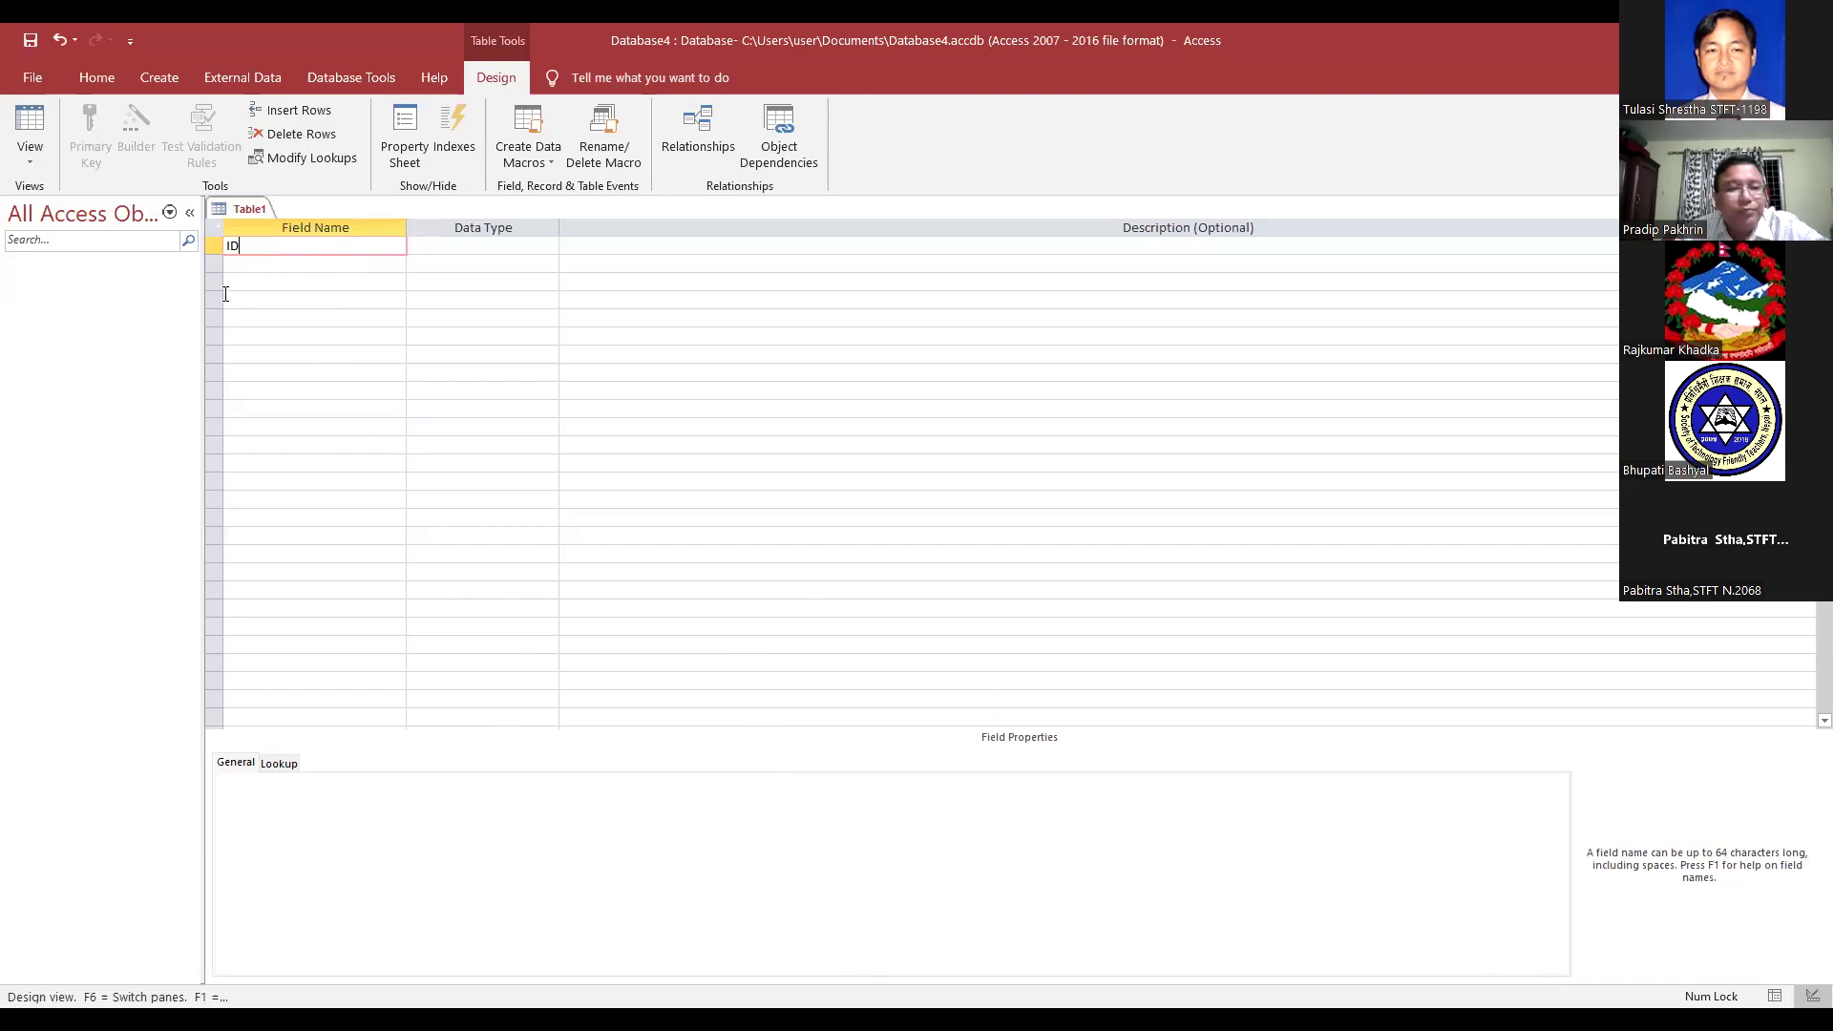
{"action": "key", "text": "Escape"}
{"action": "type", "text": "ID"}
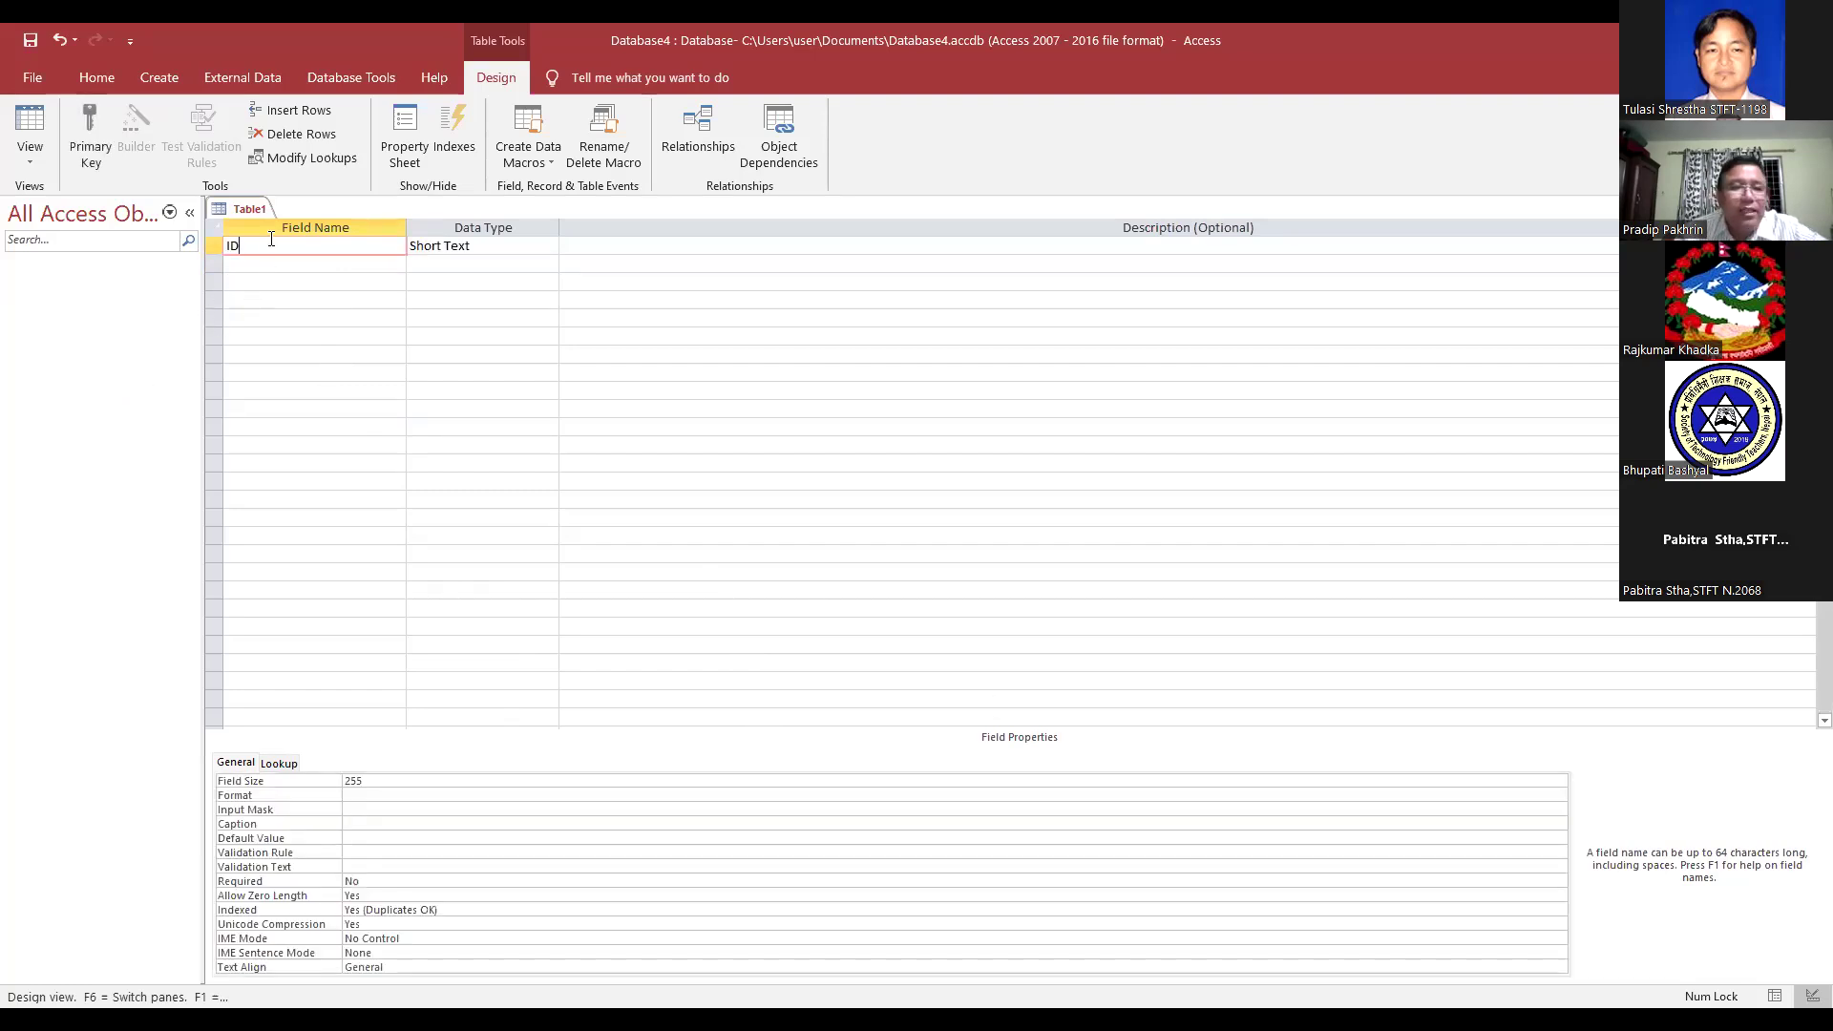
{"action": "left_click", "coordinate": [290, 269]}
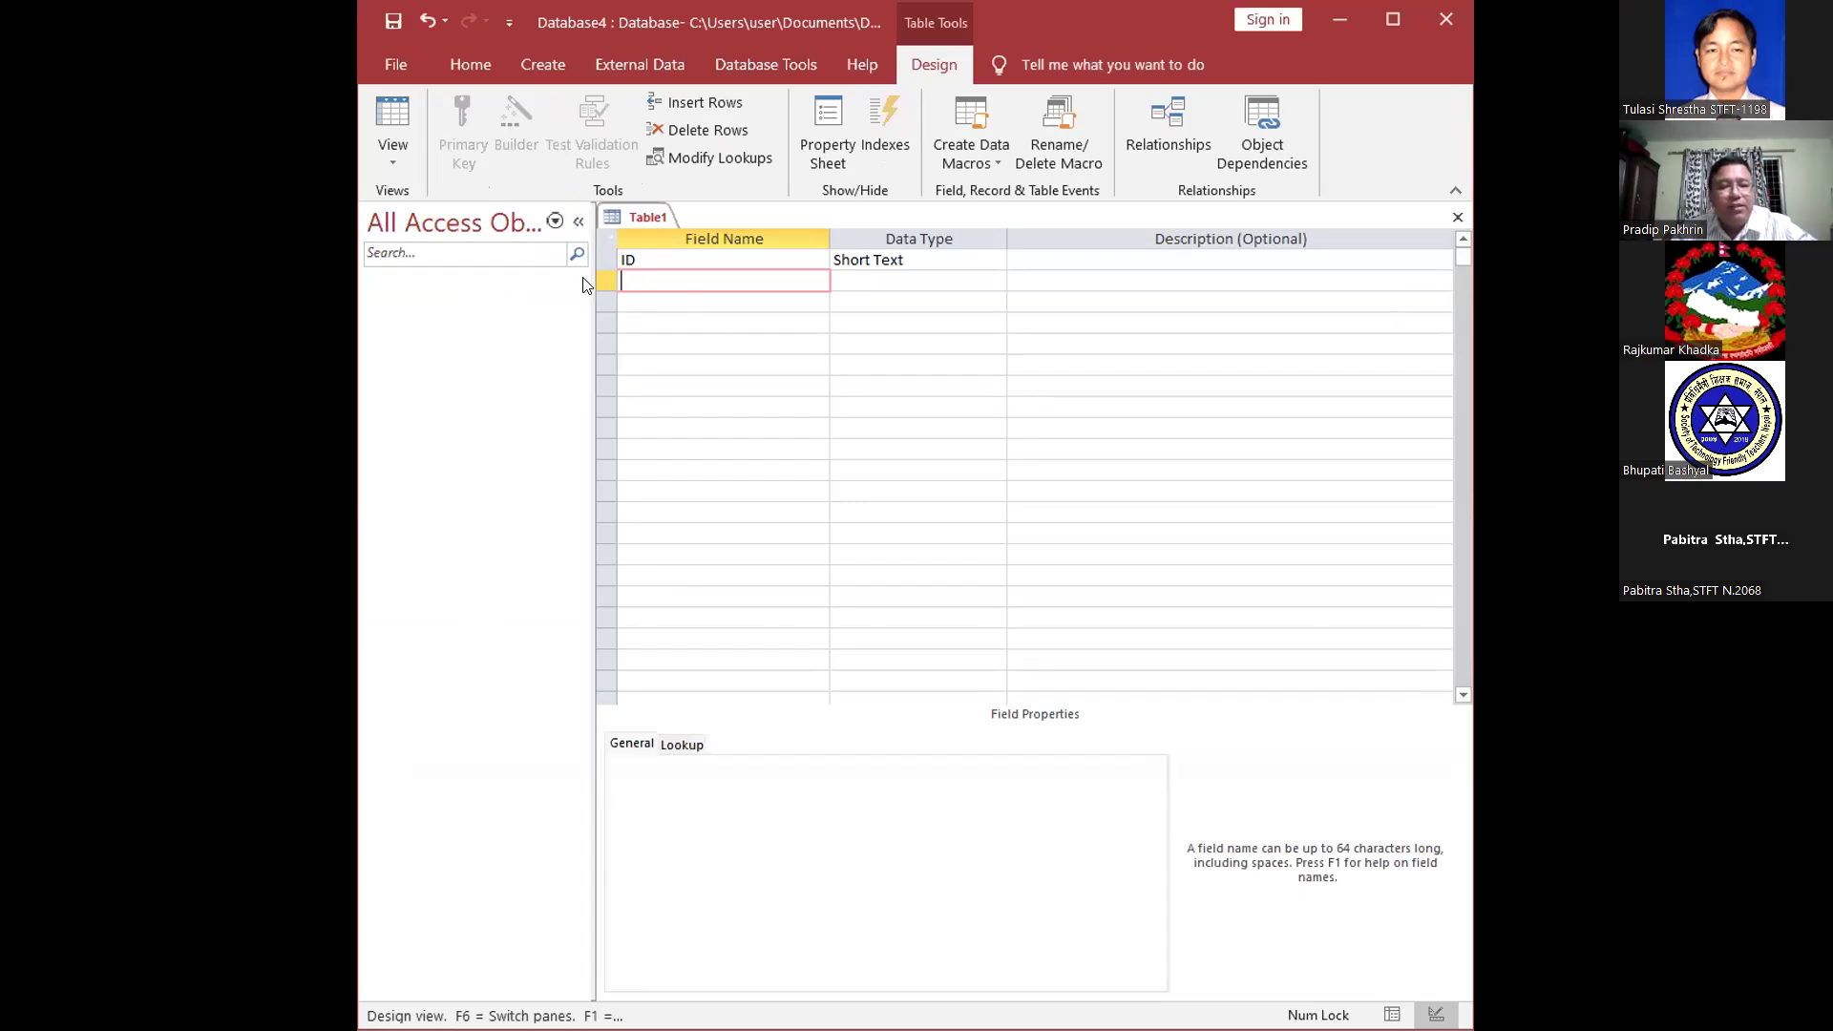
Narrow the navigation pane to widen the table design grid, and enlarge the window
{"action": "left_click_drag", "start_coordinate": [587, 261], "coordinate": [522, 270]}
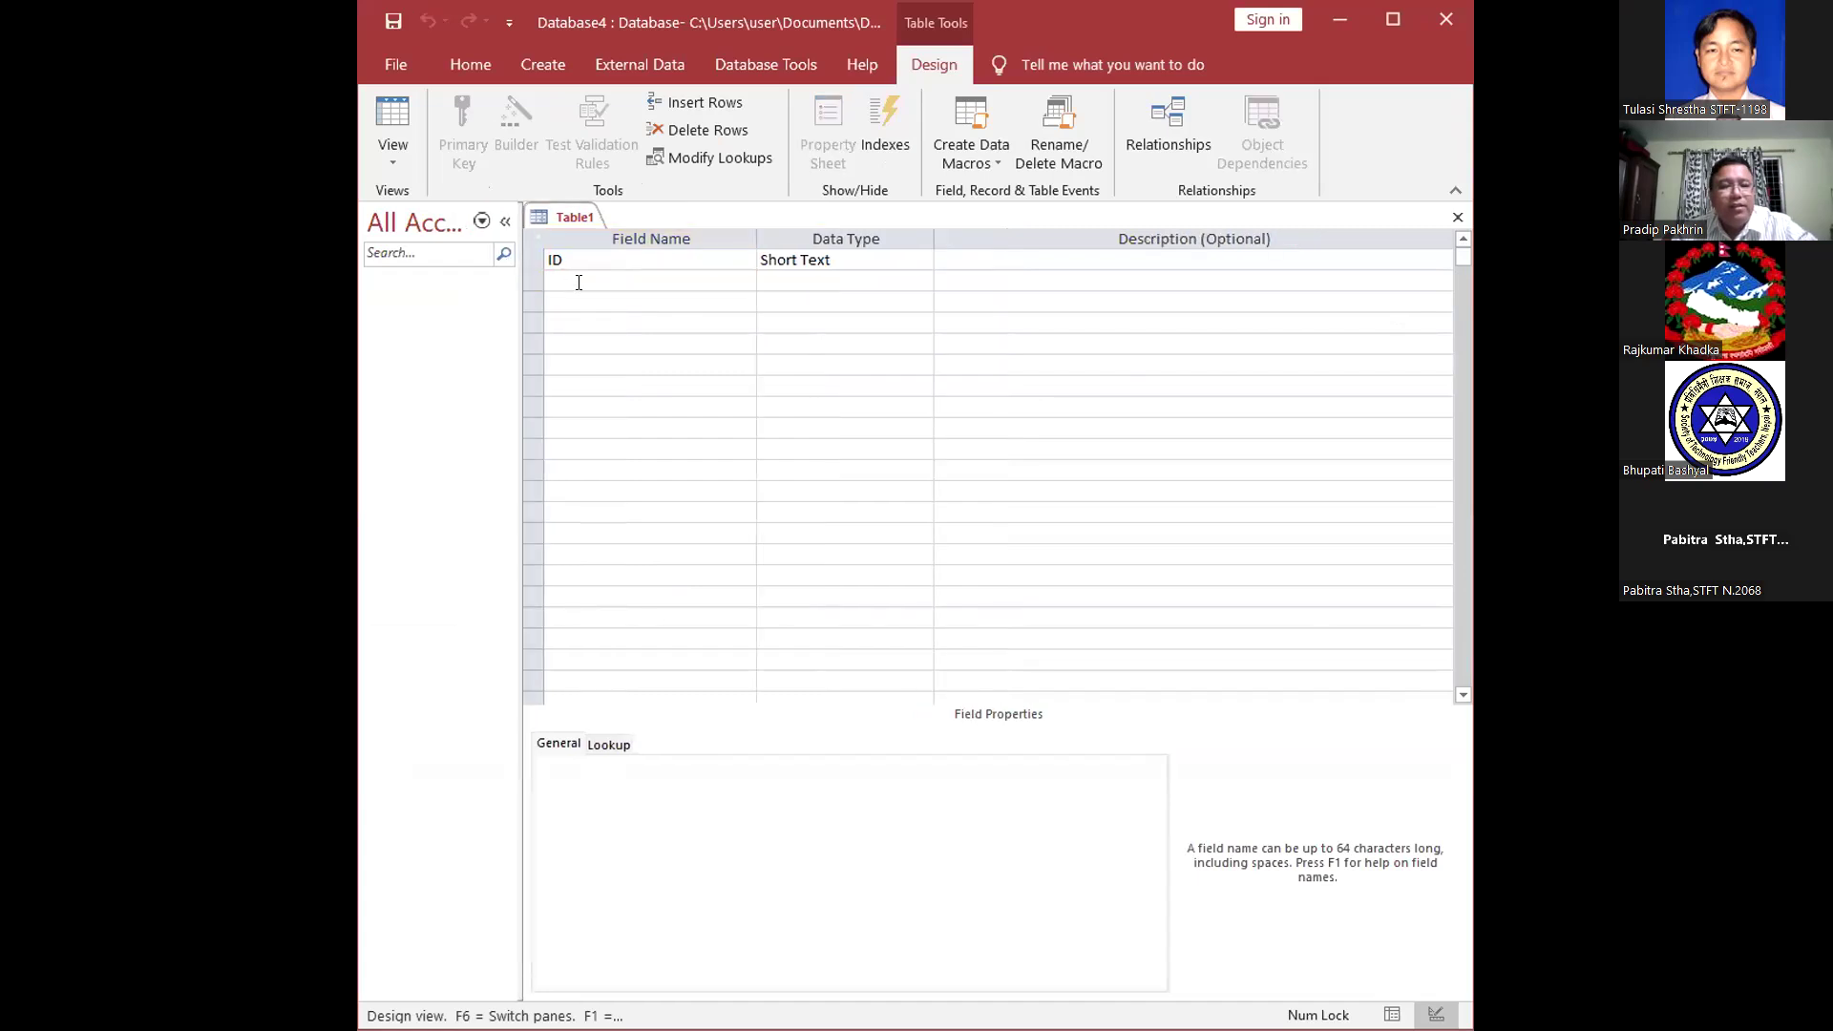
{"action": "left_click", "coordinate": [579, 260]}
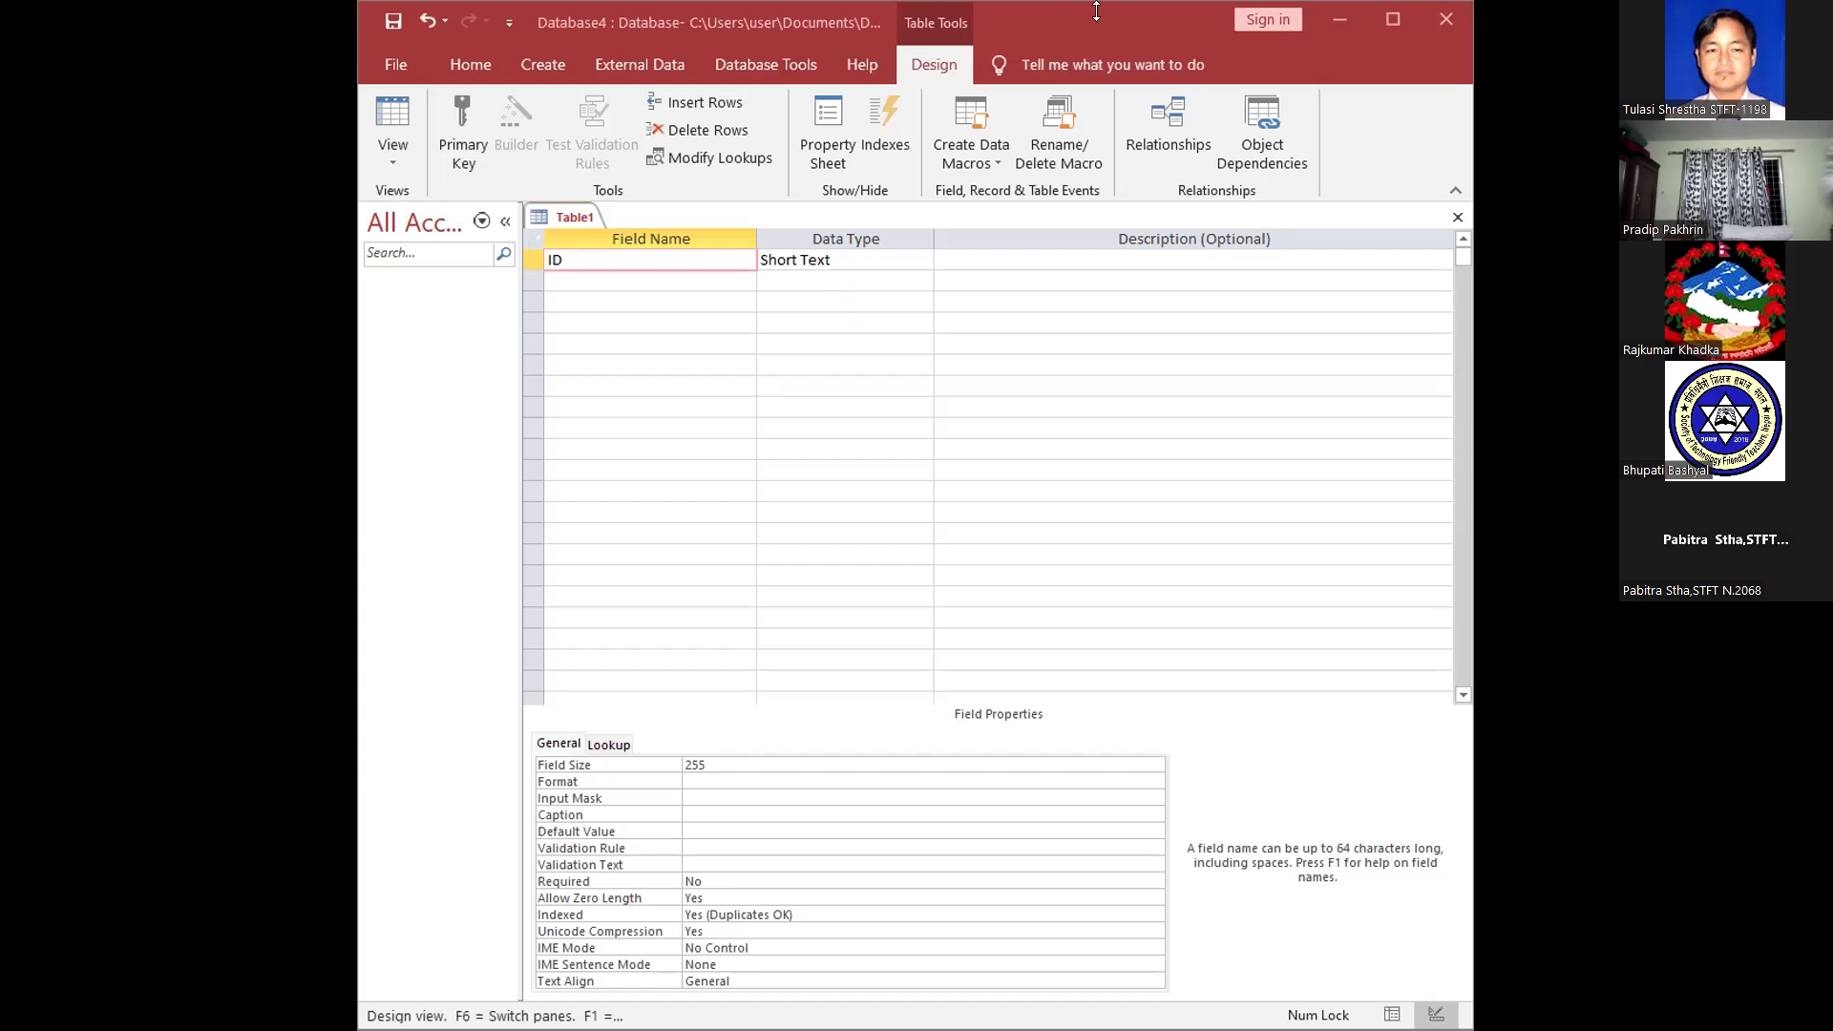
{"action": "key", "text": "super+Up"}
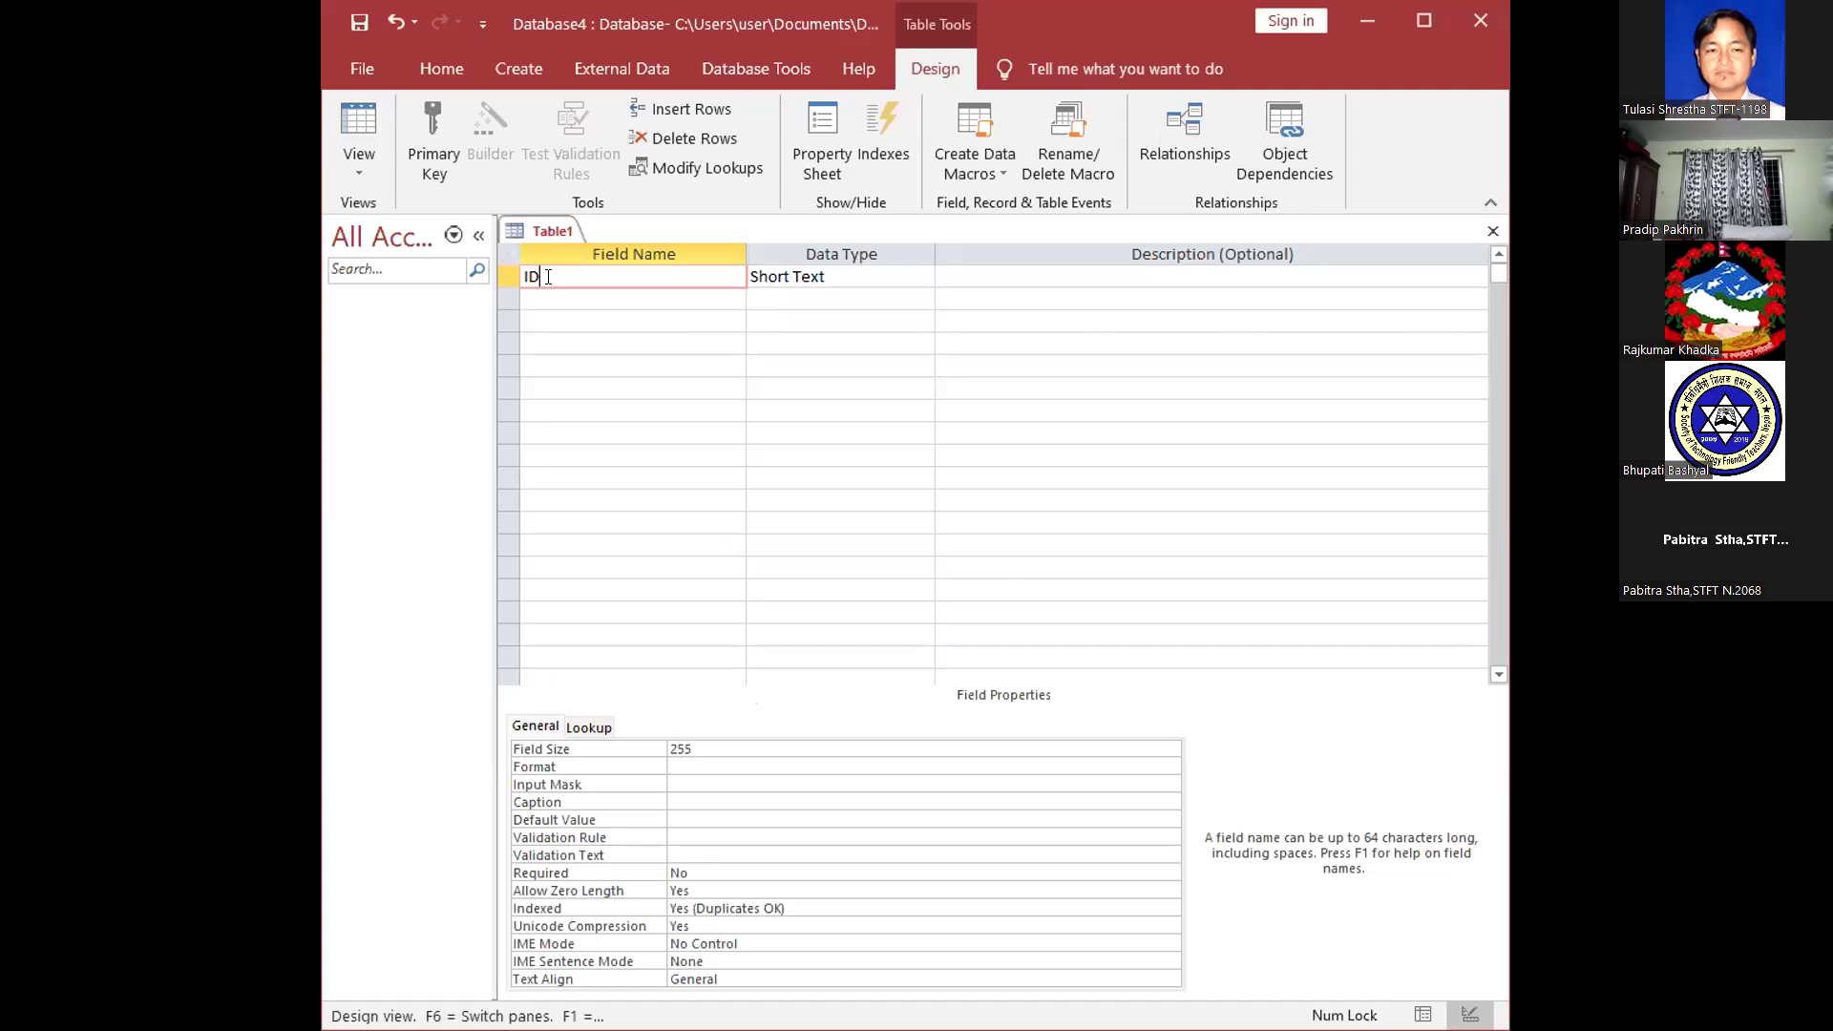
Set the ID field's data type to AutoNumber
{"action": "left_click", "coordinate": [845, 277]}
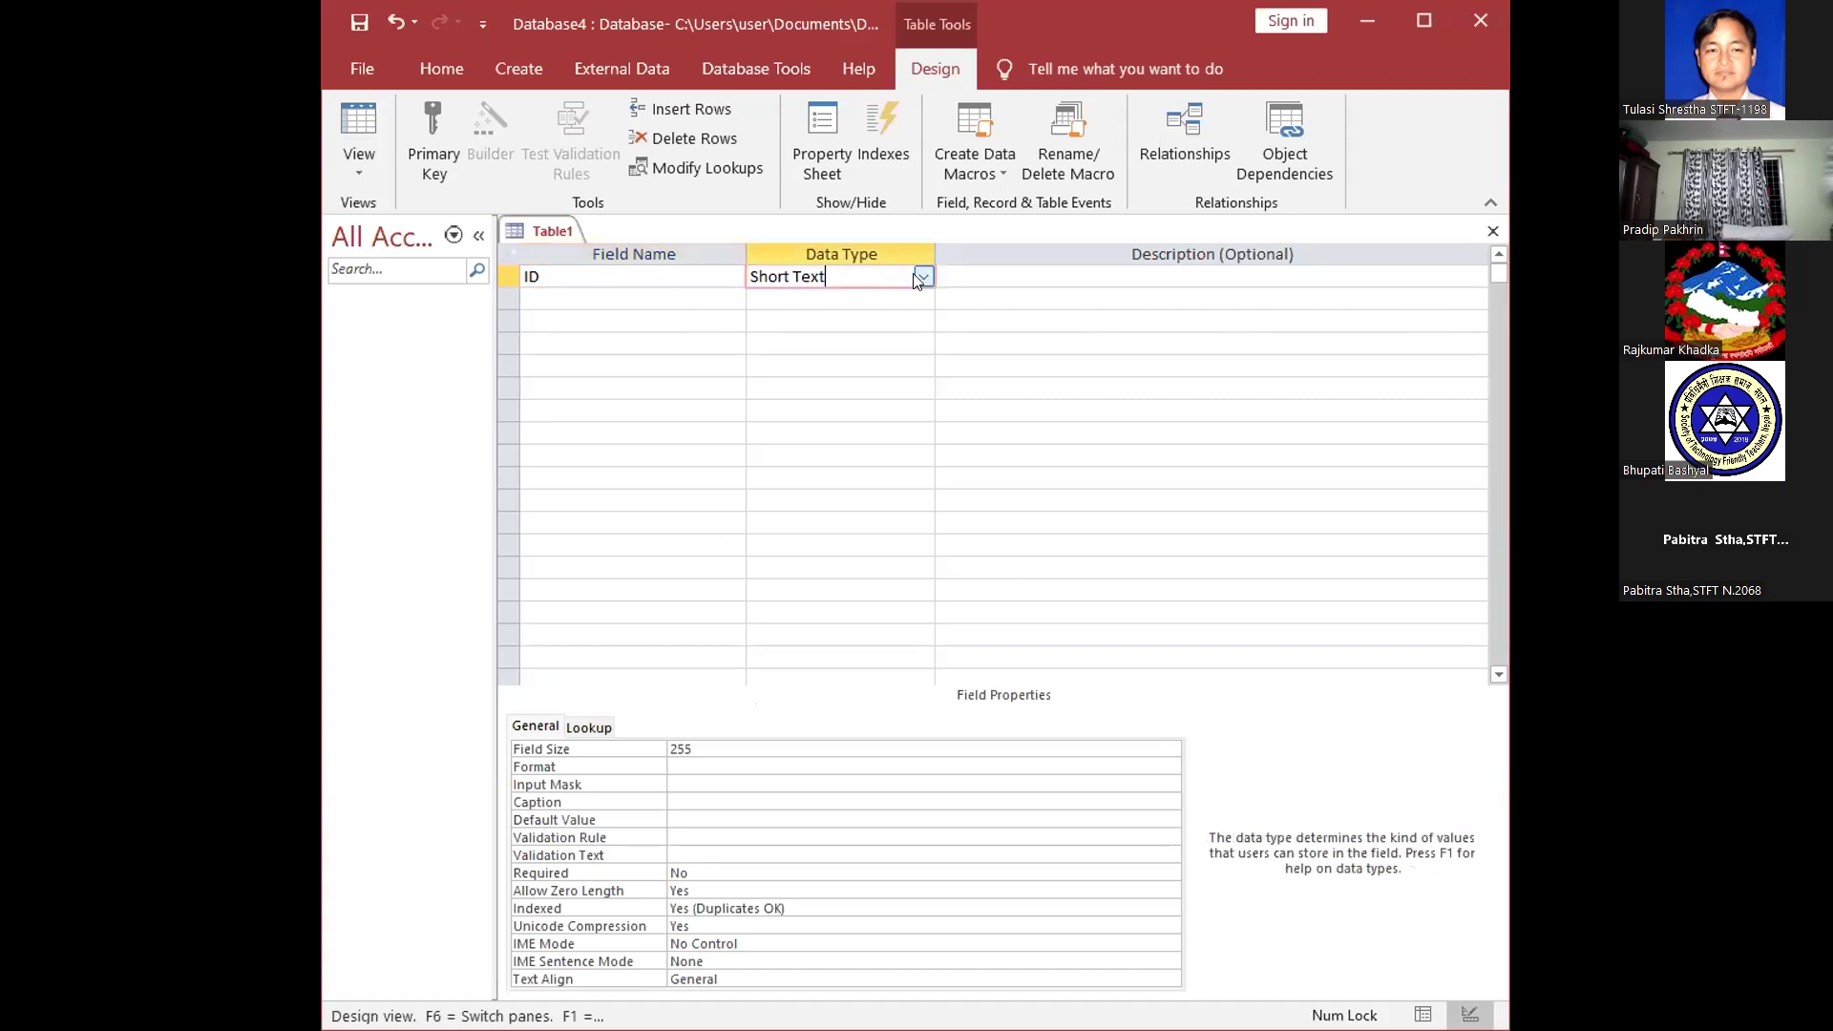
{"action": "left_click", "coordinate": [922, 278]}
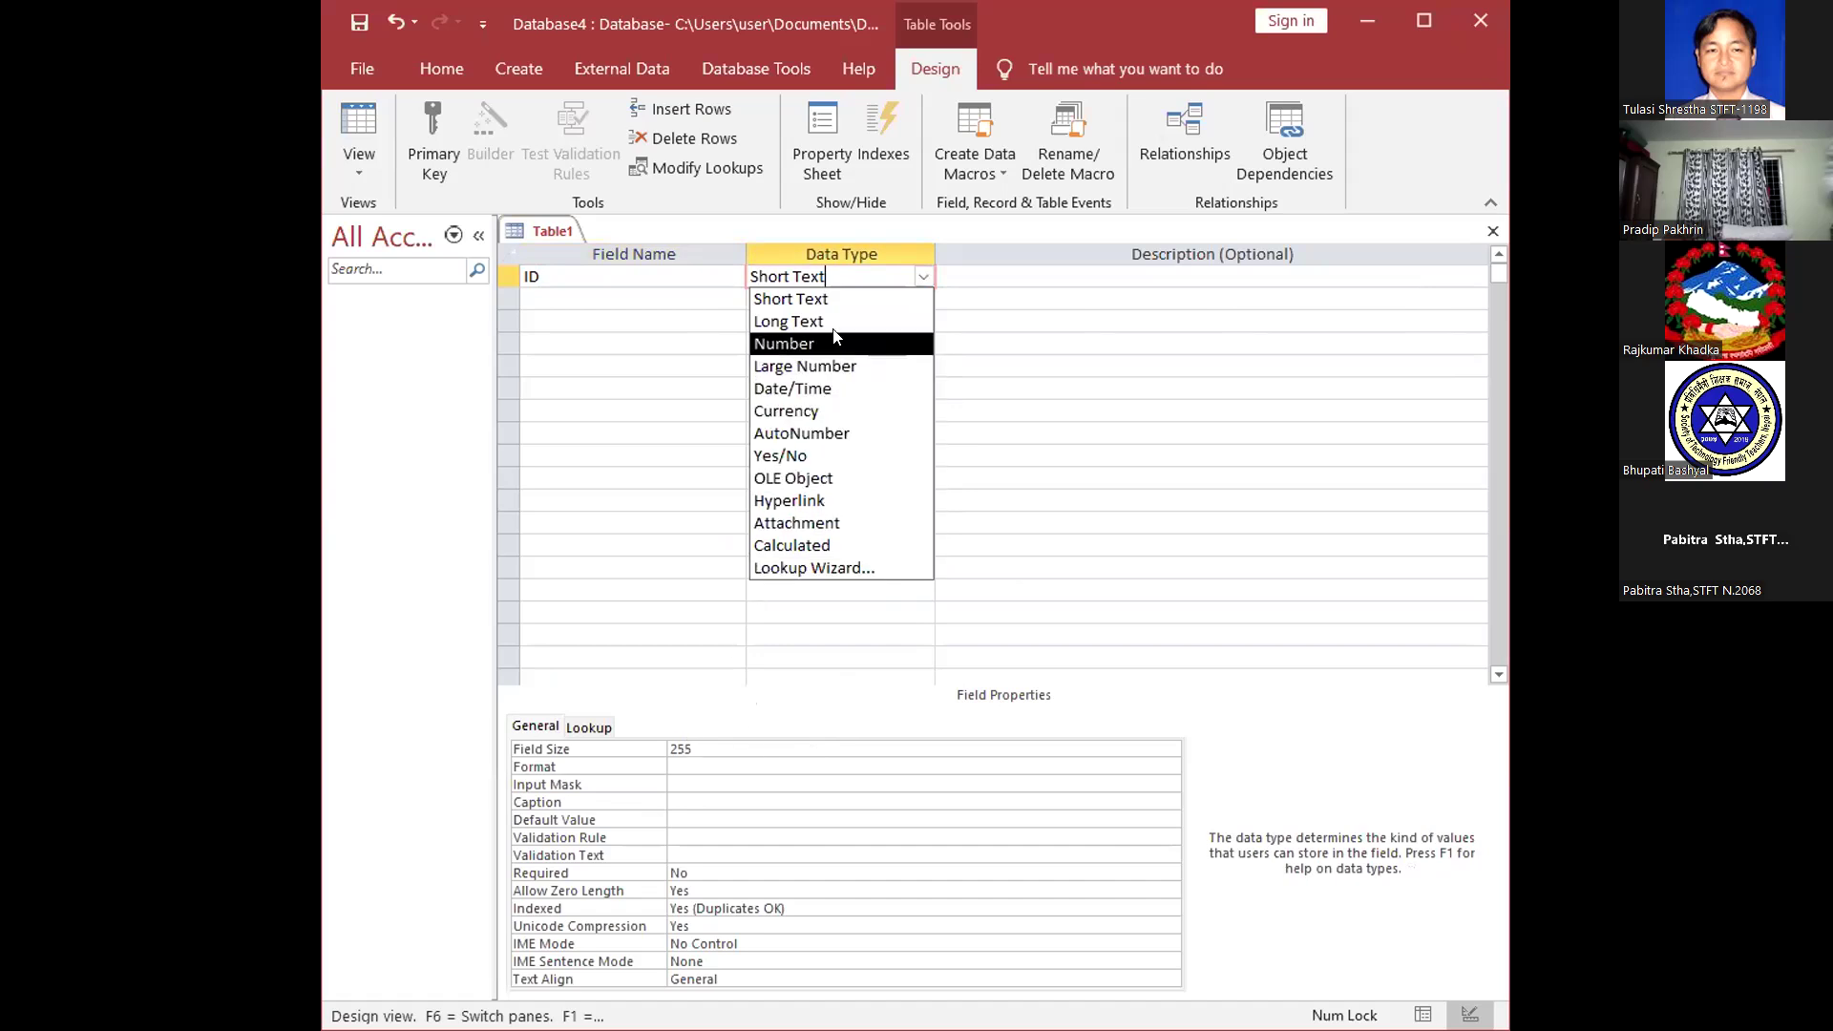
{"action": "left_click", "coordinate": [844, 433]}
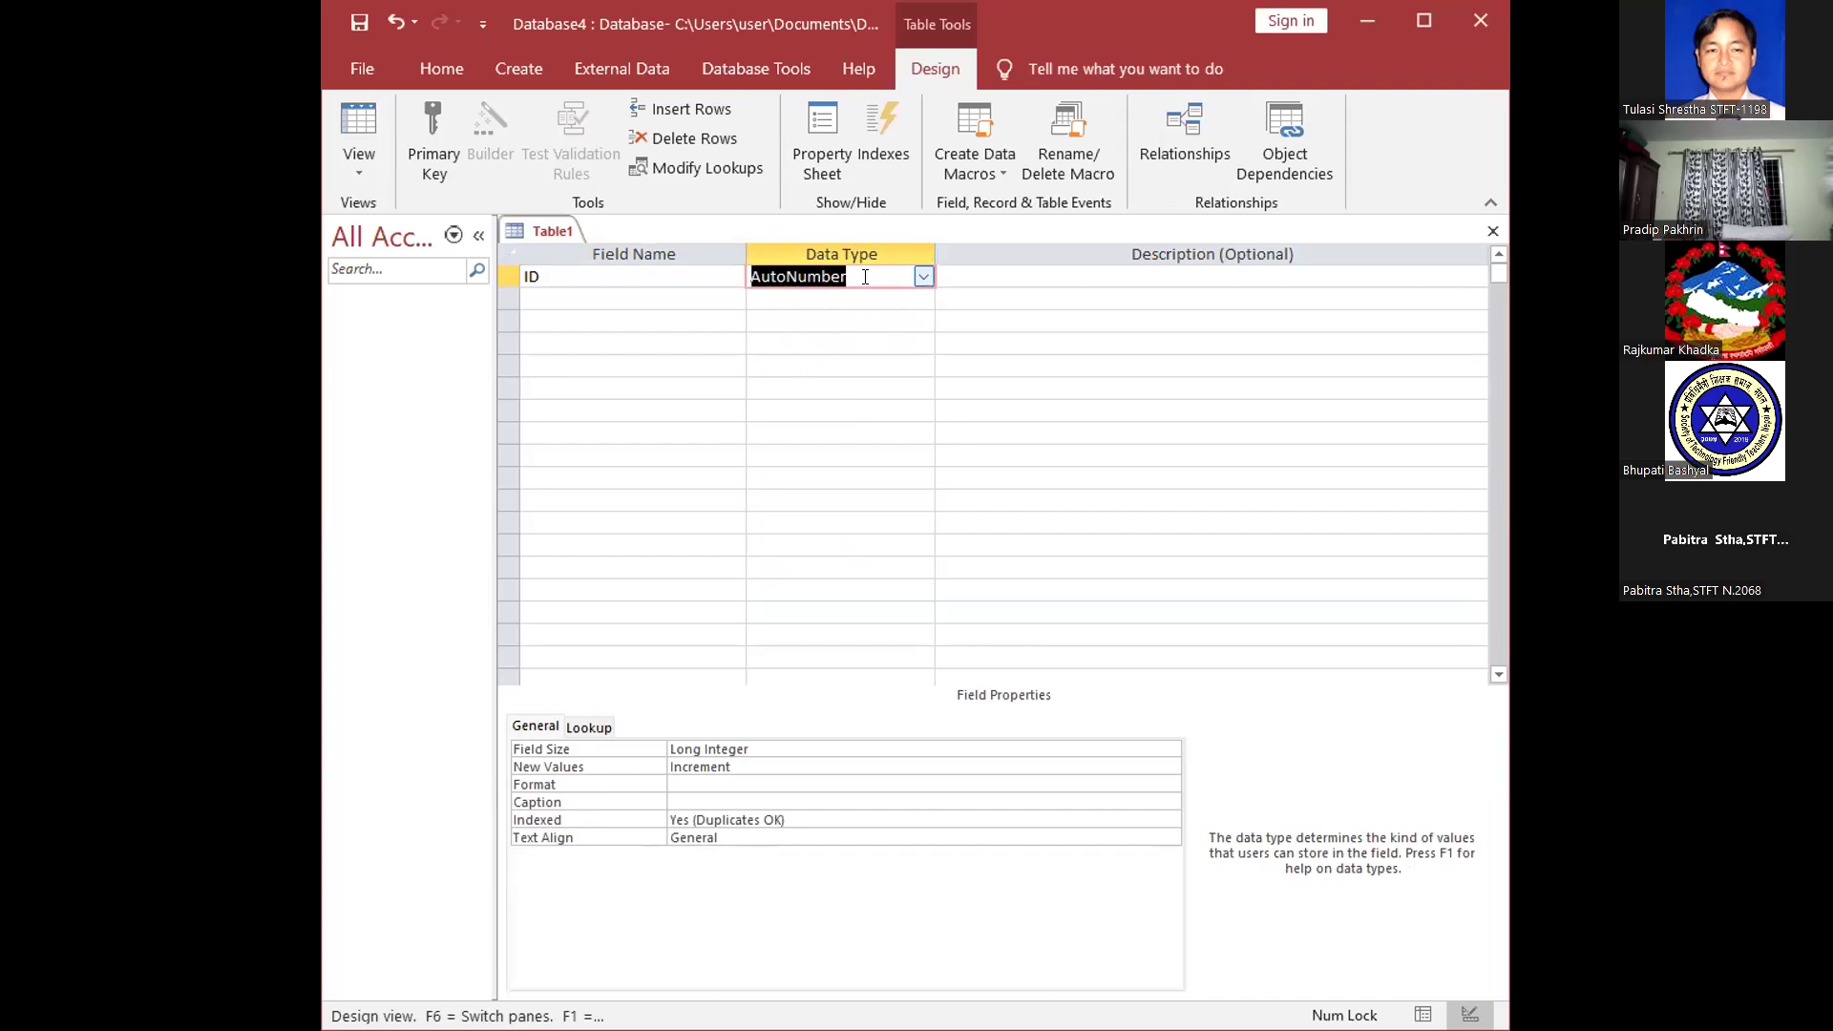
Add a second field named nameStudent with the Short Text data type
{"action": "left_click", "coordinate": [657, 296]}
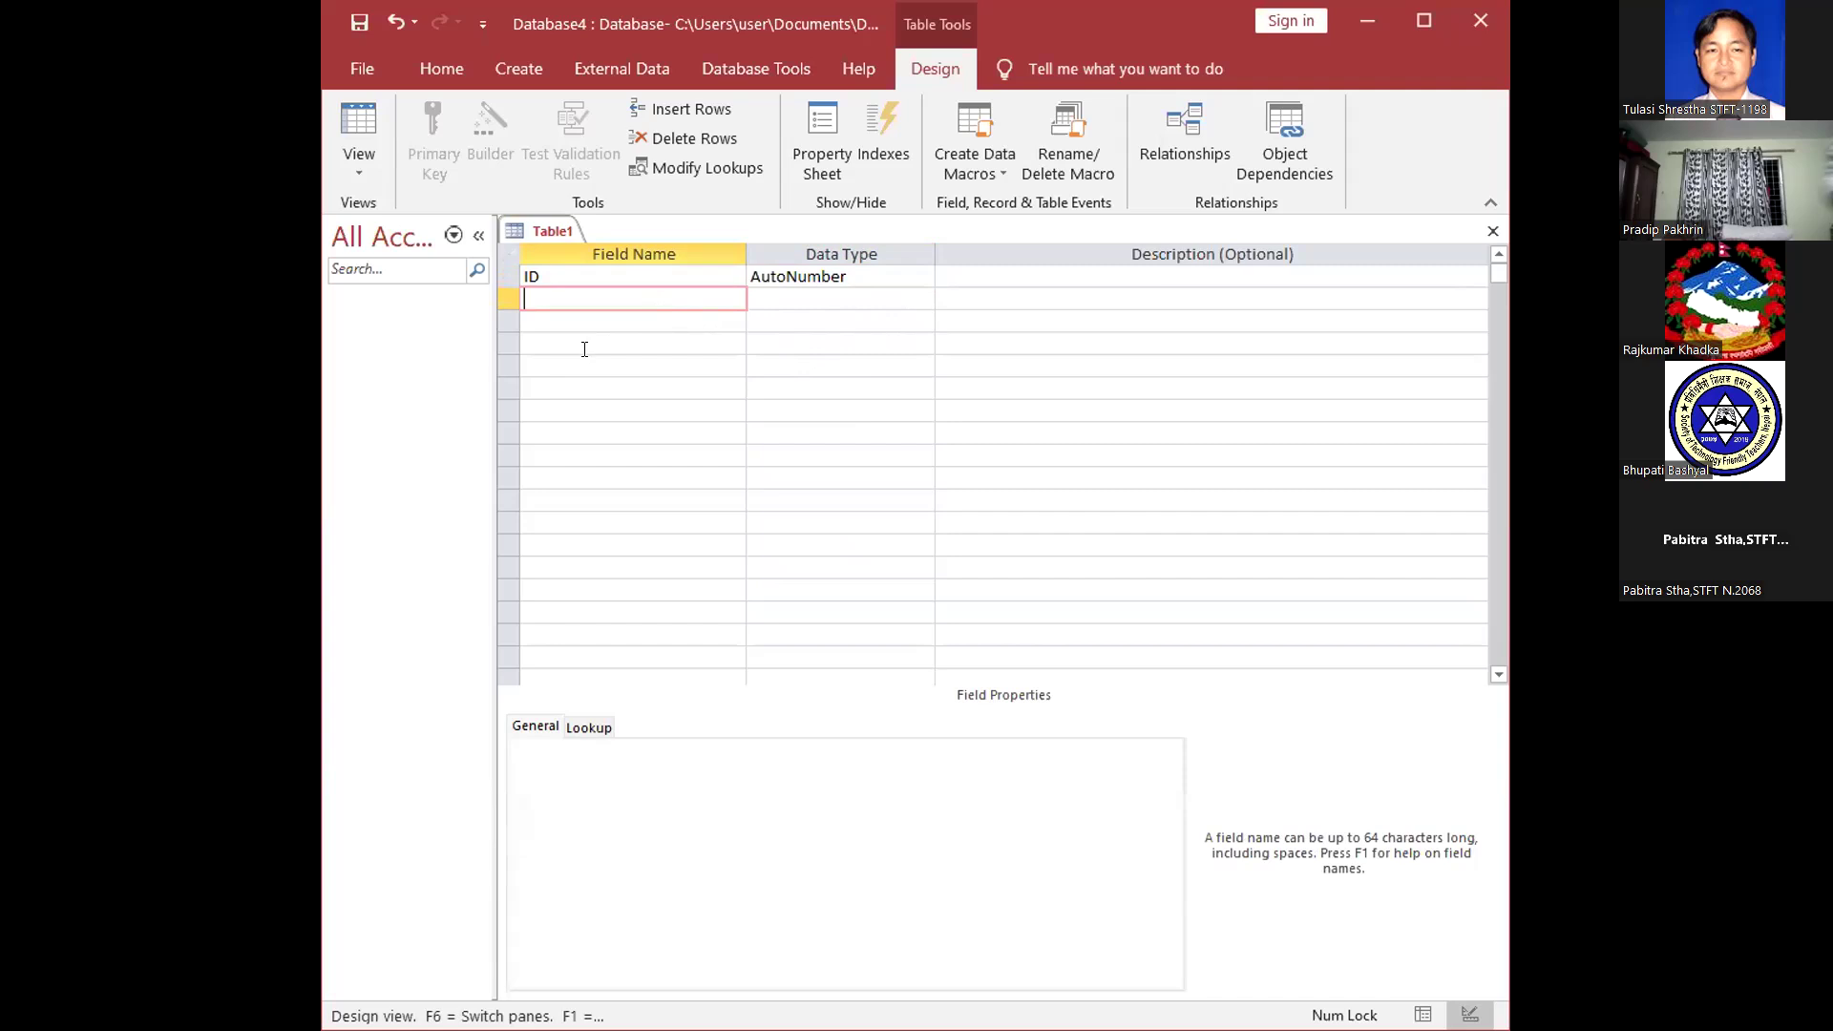
{"action": "type", "text": "nameStudent"}
{"action": "left_click", "coordinate": [789, 301]}
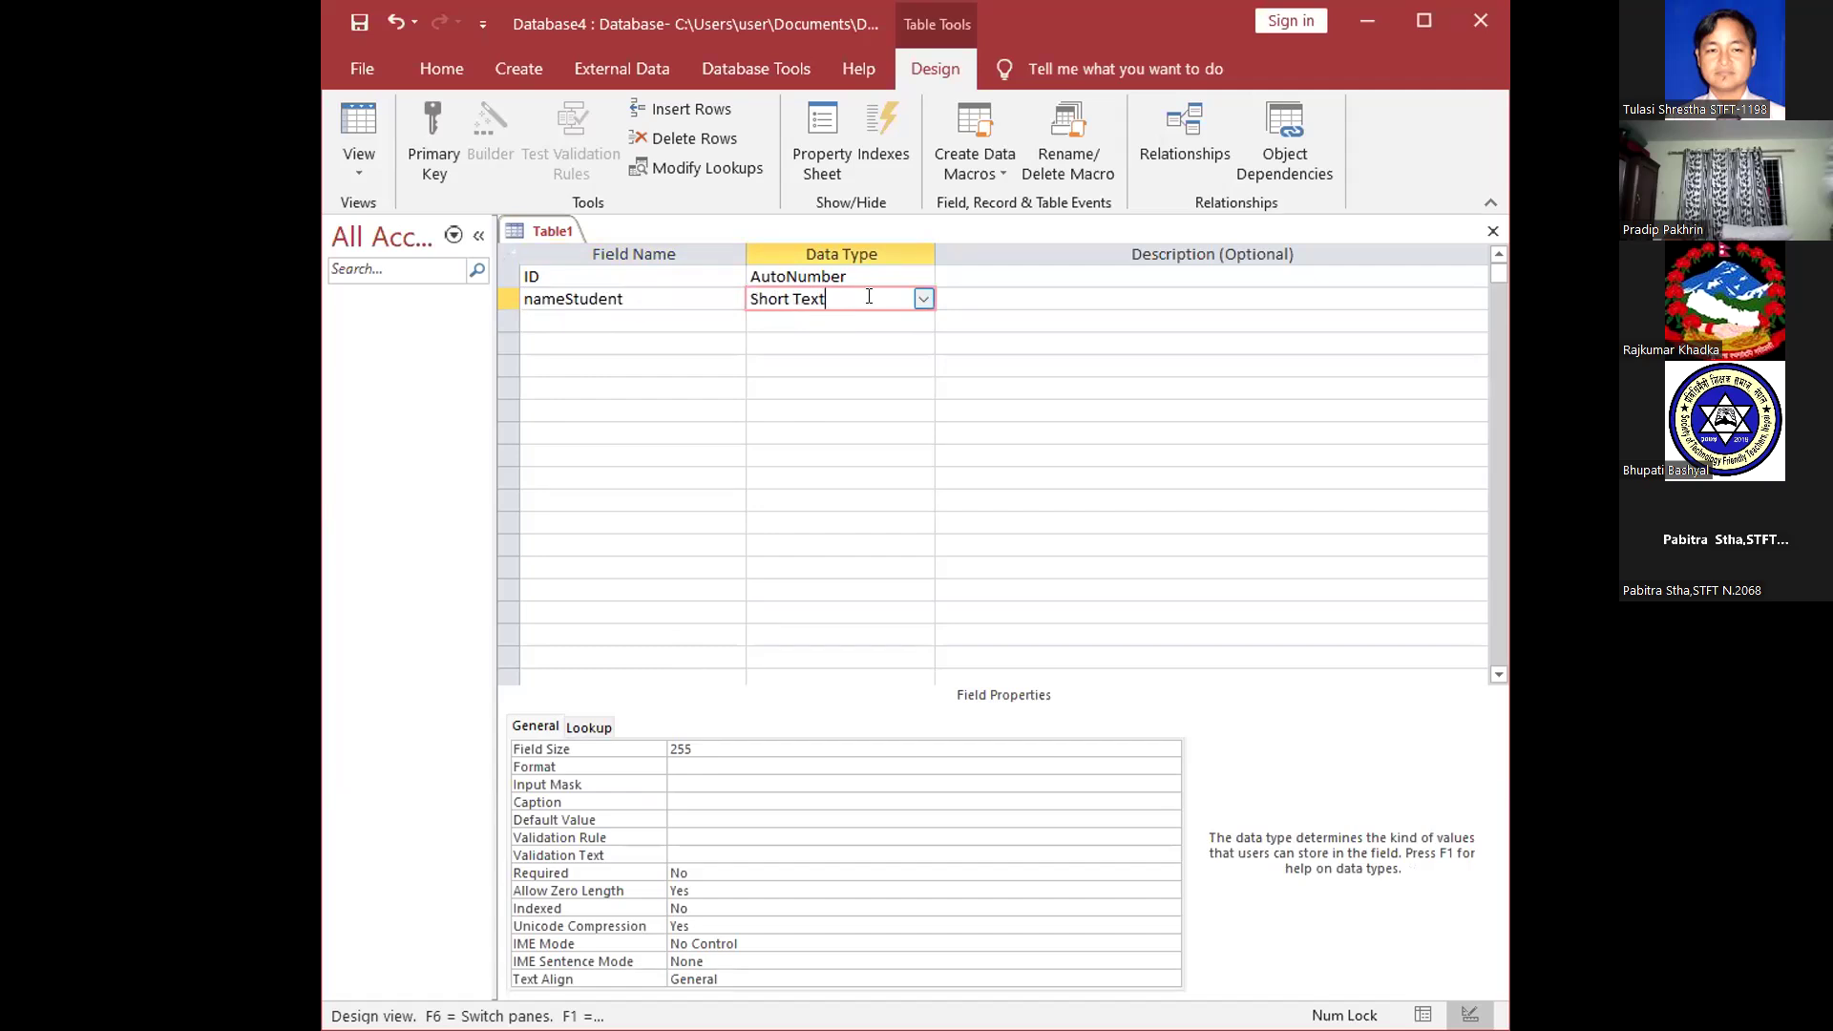
{"action": "left_click", "coordinate": [924, 299]}
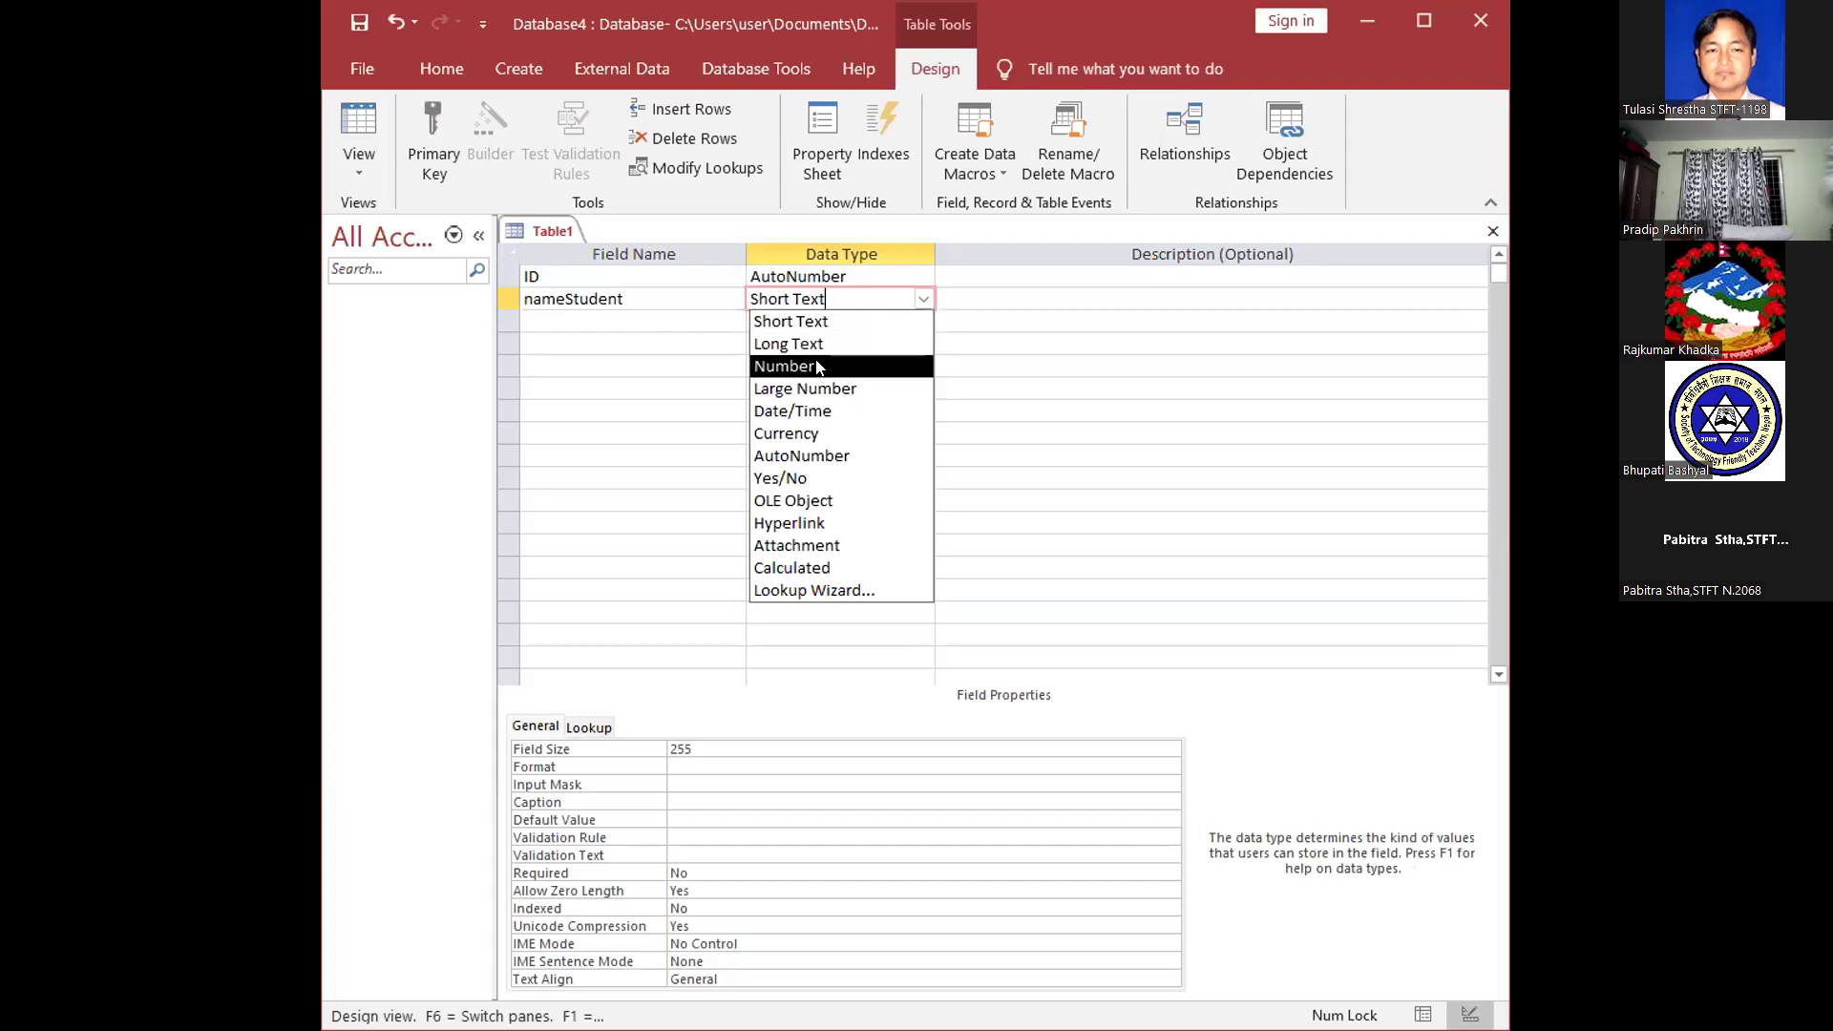
{"action": "left_click", "coordinate": [569, 322]}
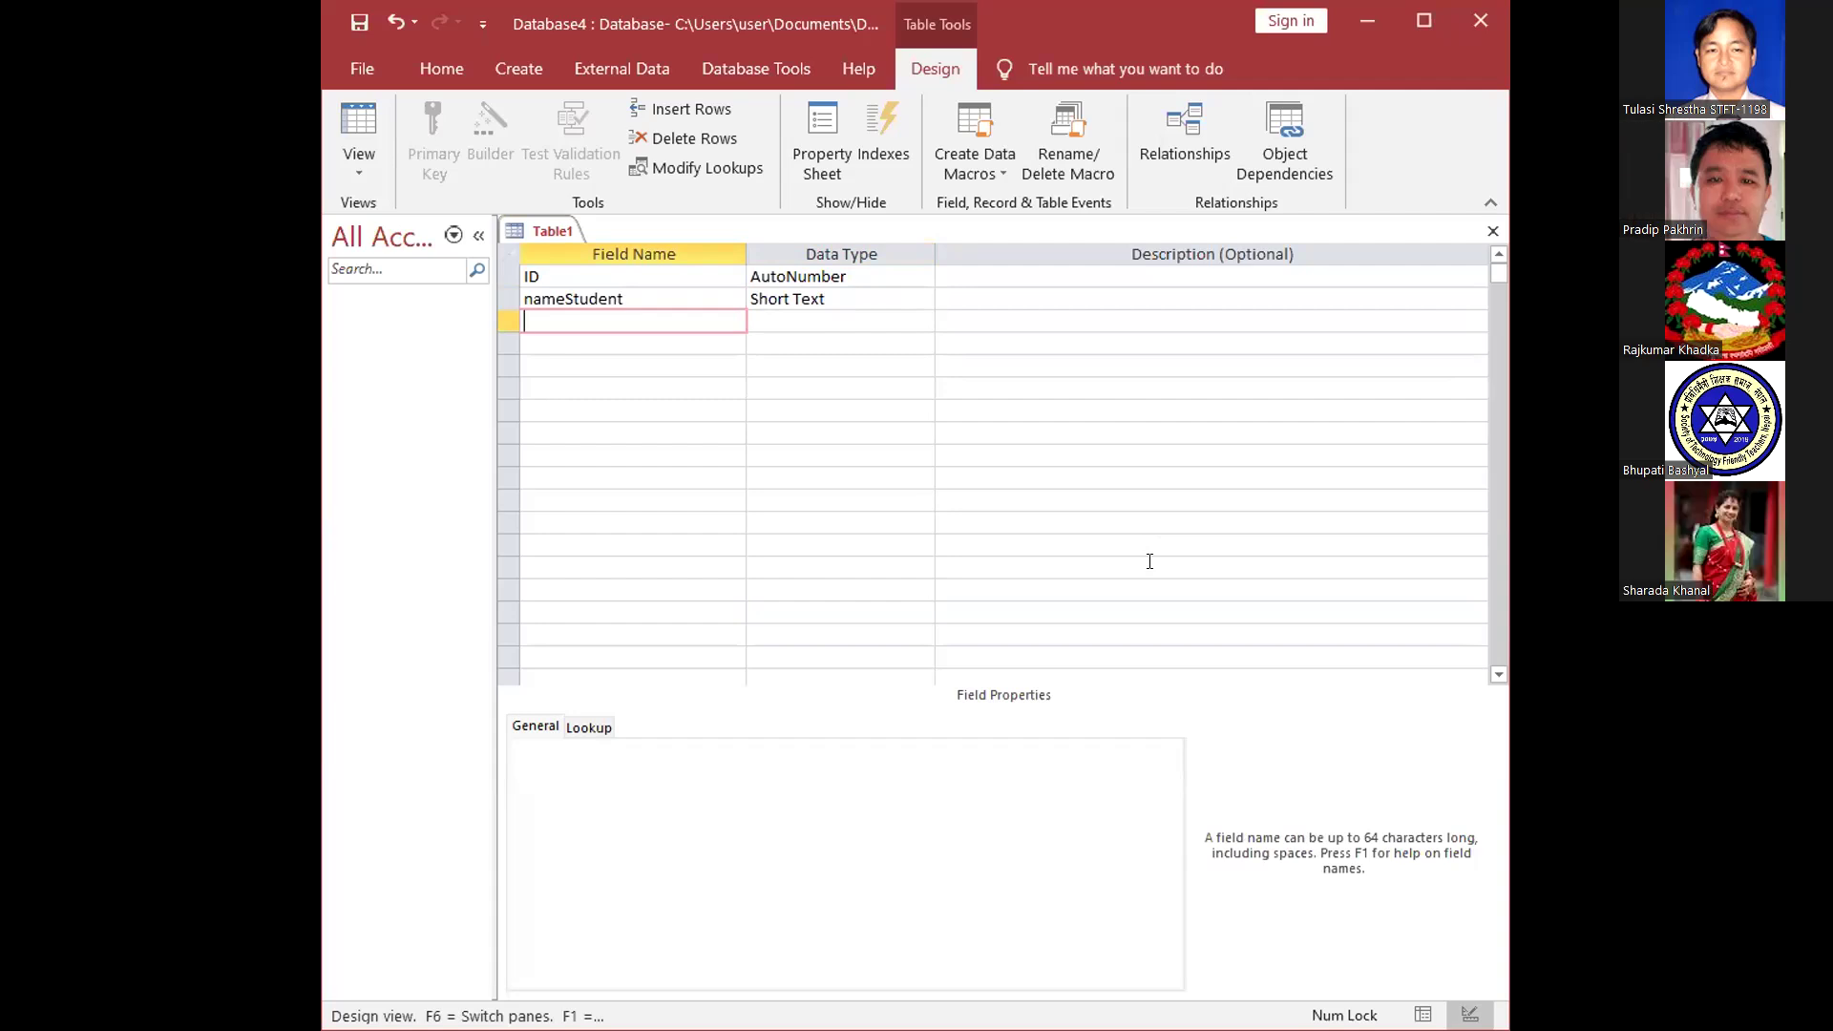
{"action": "left_click", "coordinate": [840, 299]}
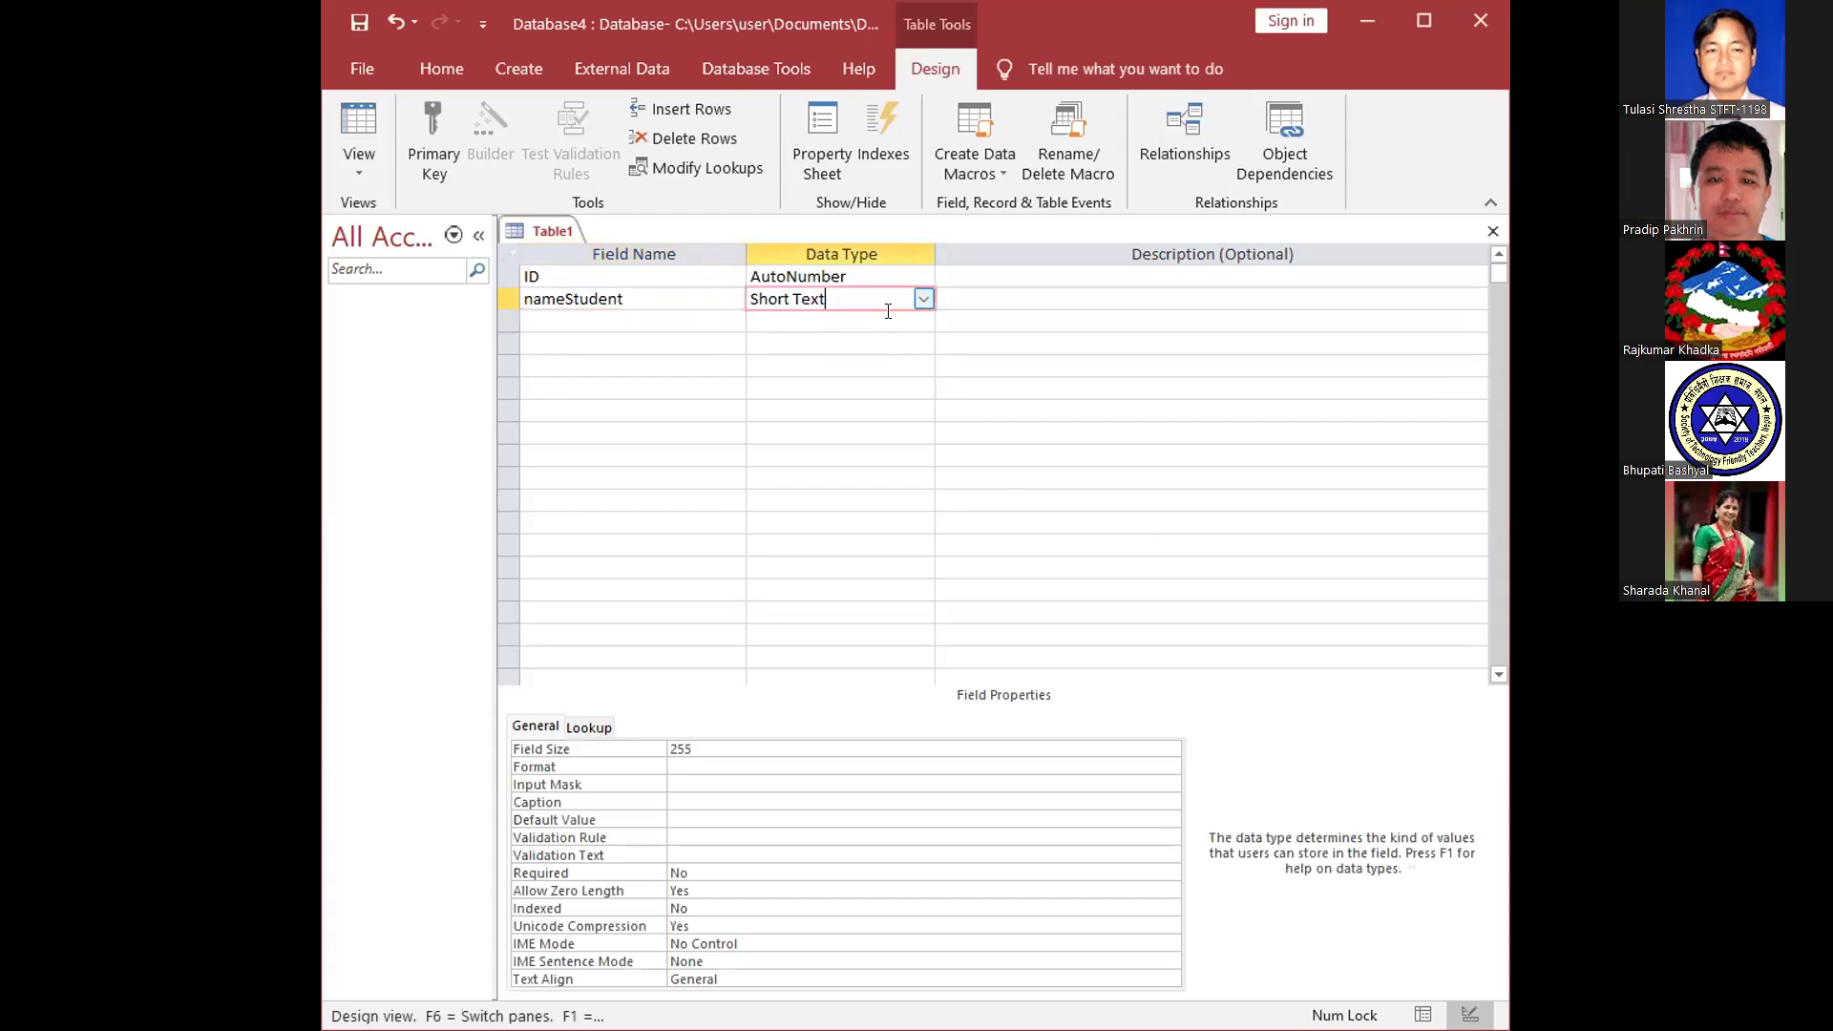
{"action": "left_click", "coordinate": [923, 300]}
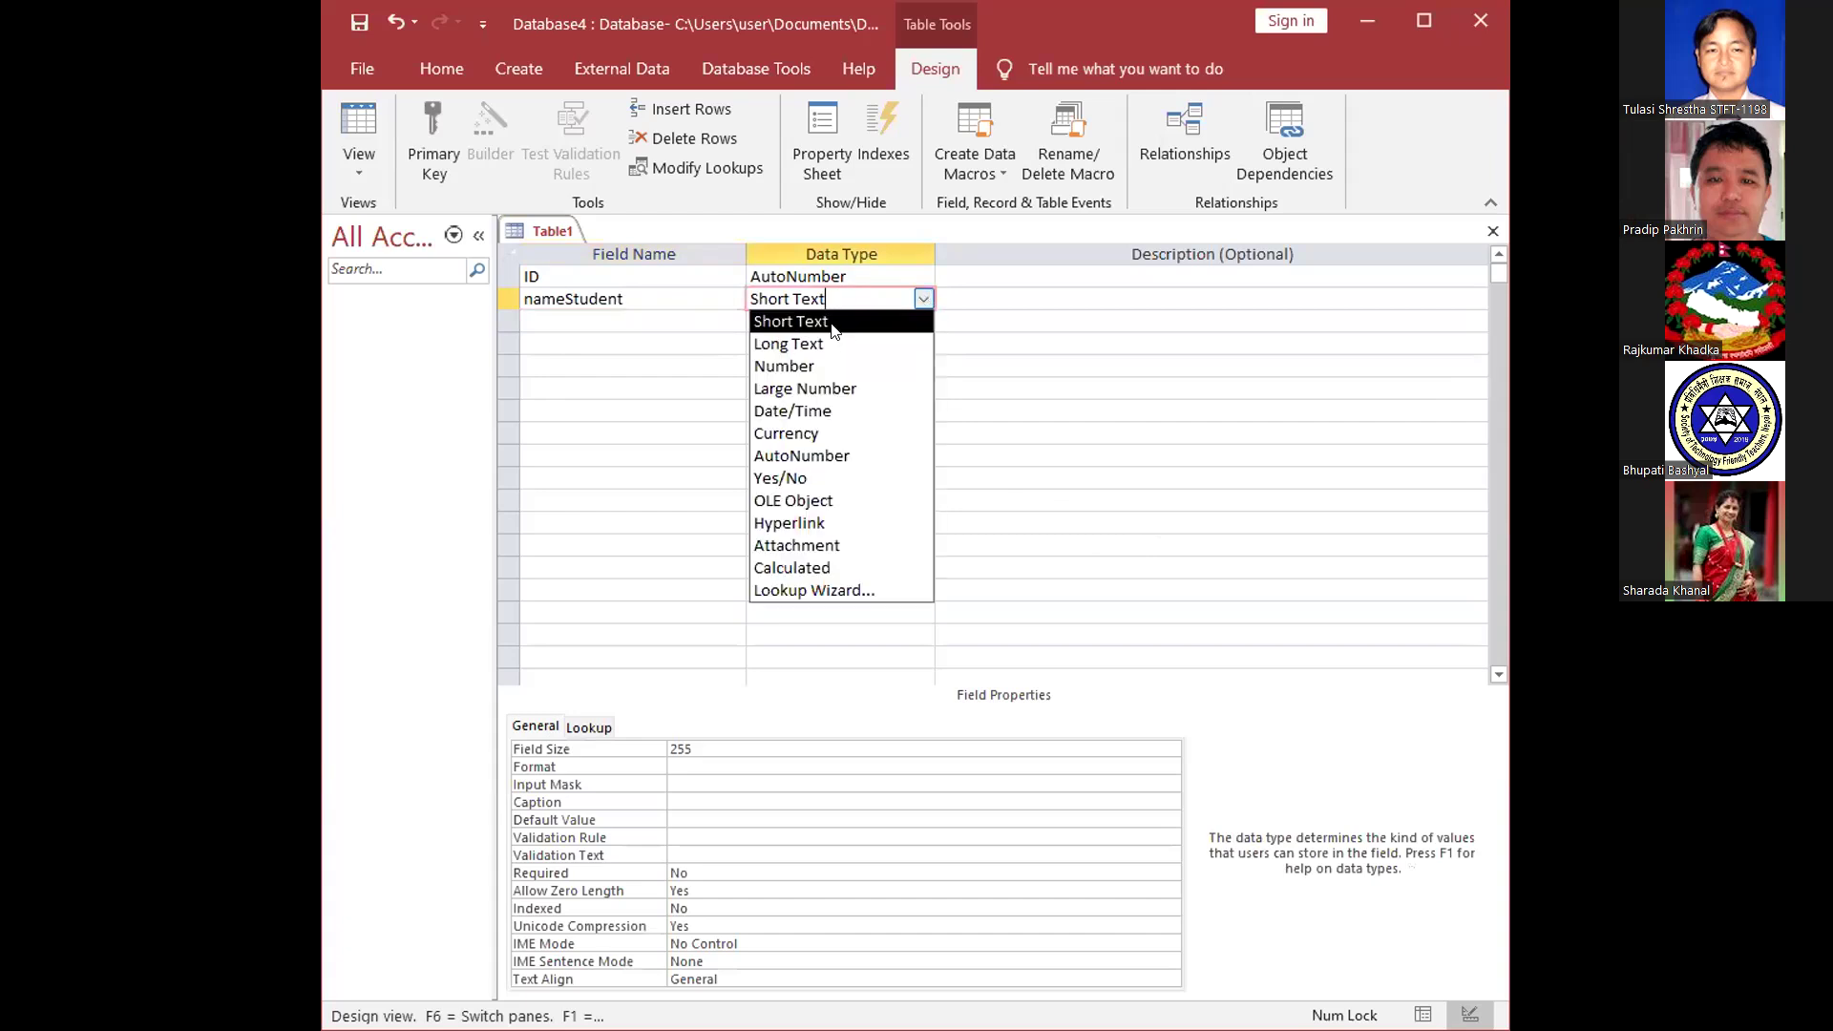
{"action": "left_click", "coordinate": [829, 320]}
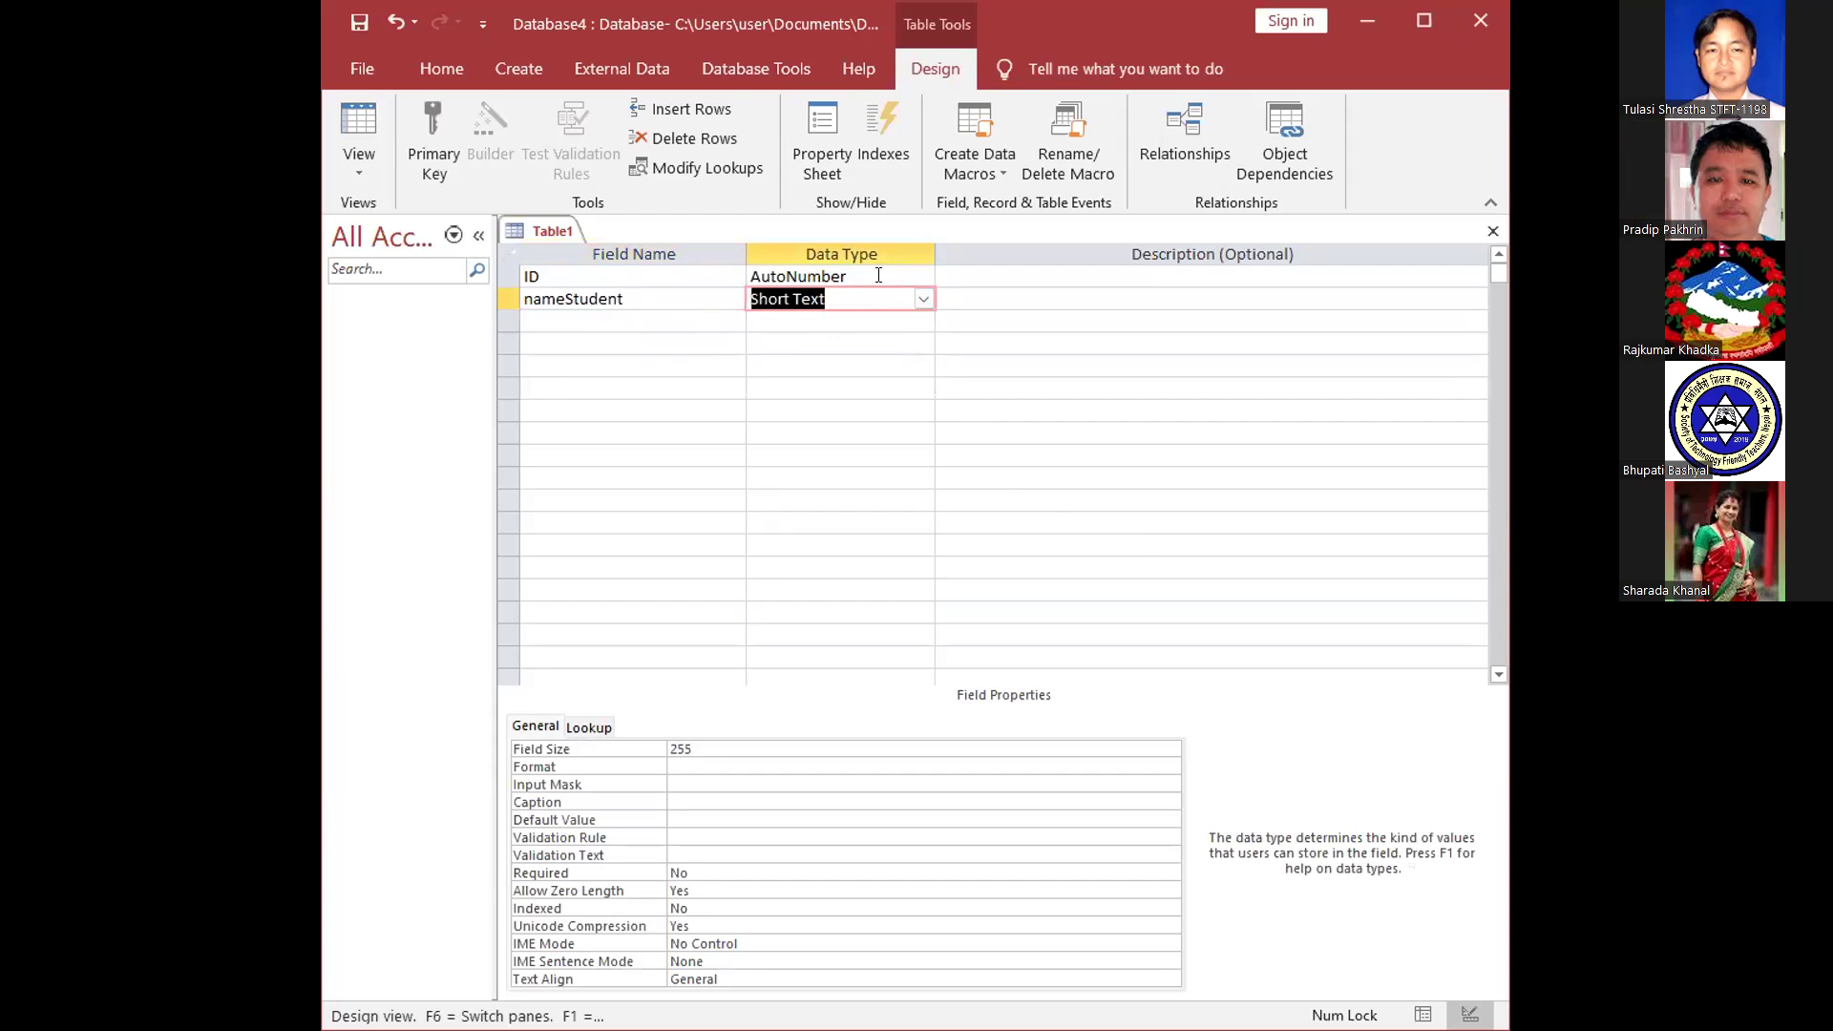
{"action": "left_click", "coordinate": [653, 273]}
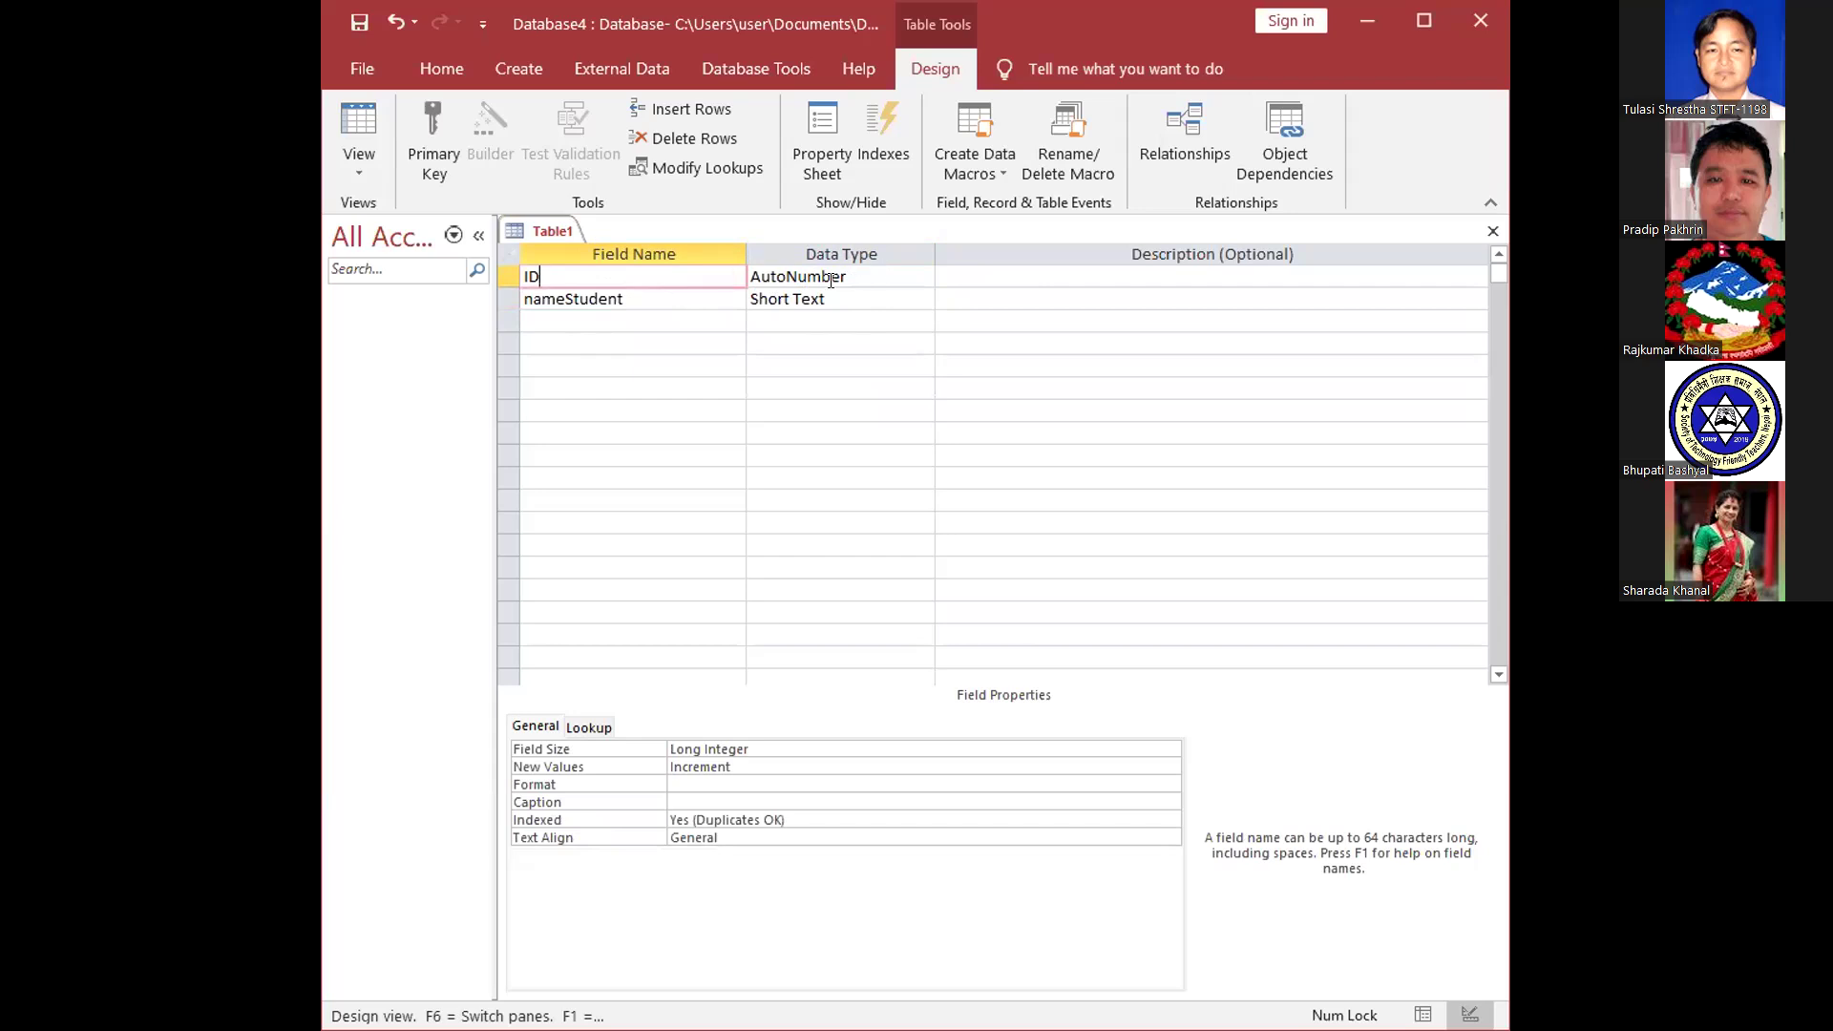
Examine the data types offered for the ID field and the name and type of the nameStudent field
{"action": "left_click", "coordinate": [897, 277]}
{"action": "left_click", "coordinate": [922, 276]}
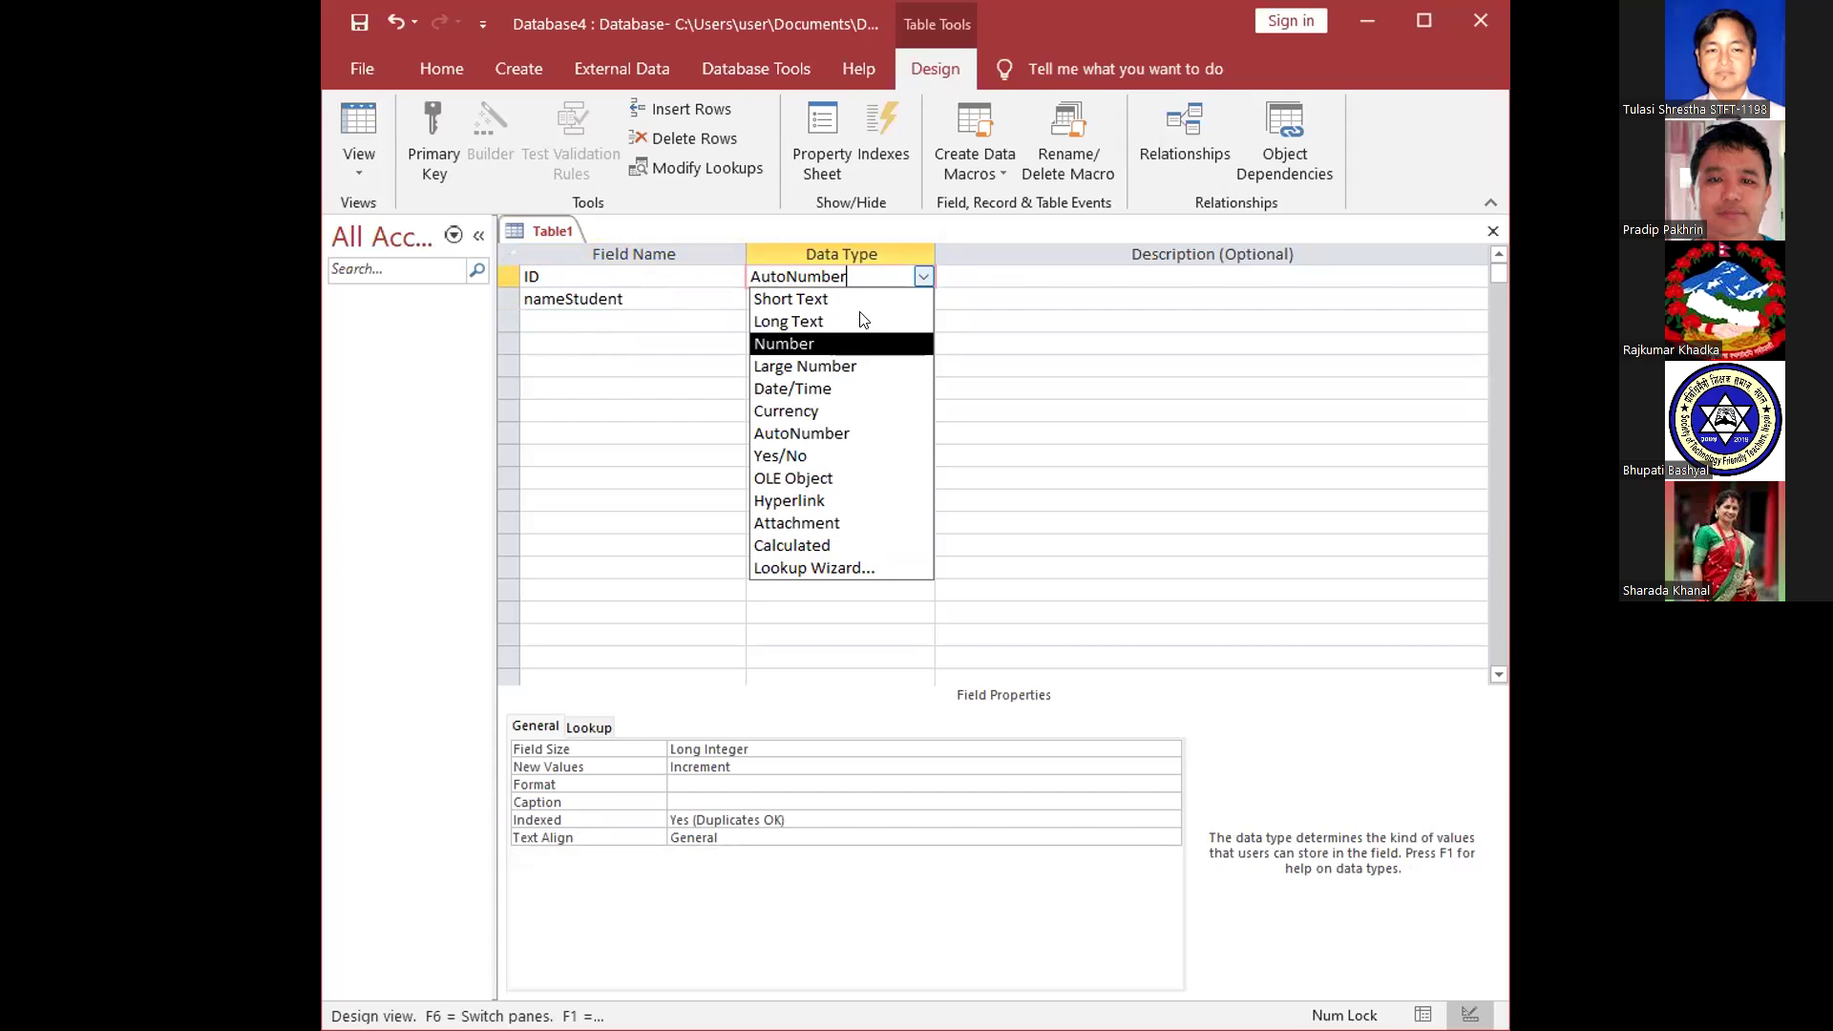
{"action": "left_click", "coordinate": [922, 276]}
{"action": "left_click", "coordinate": [922, 276]}
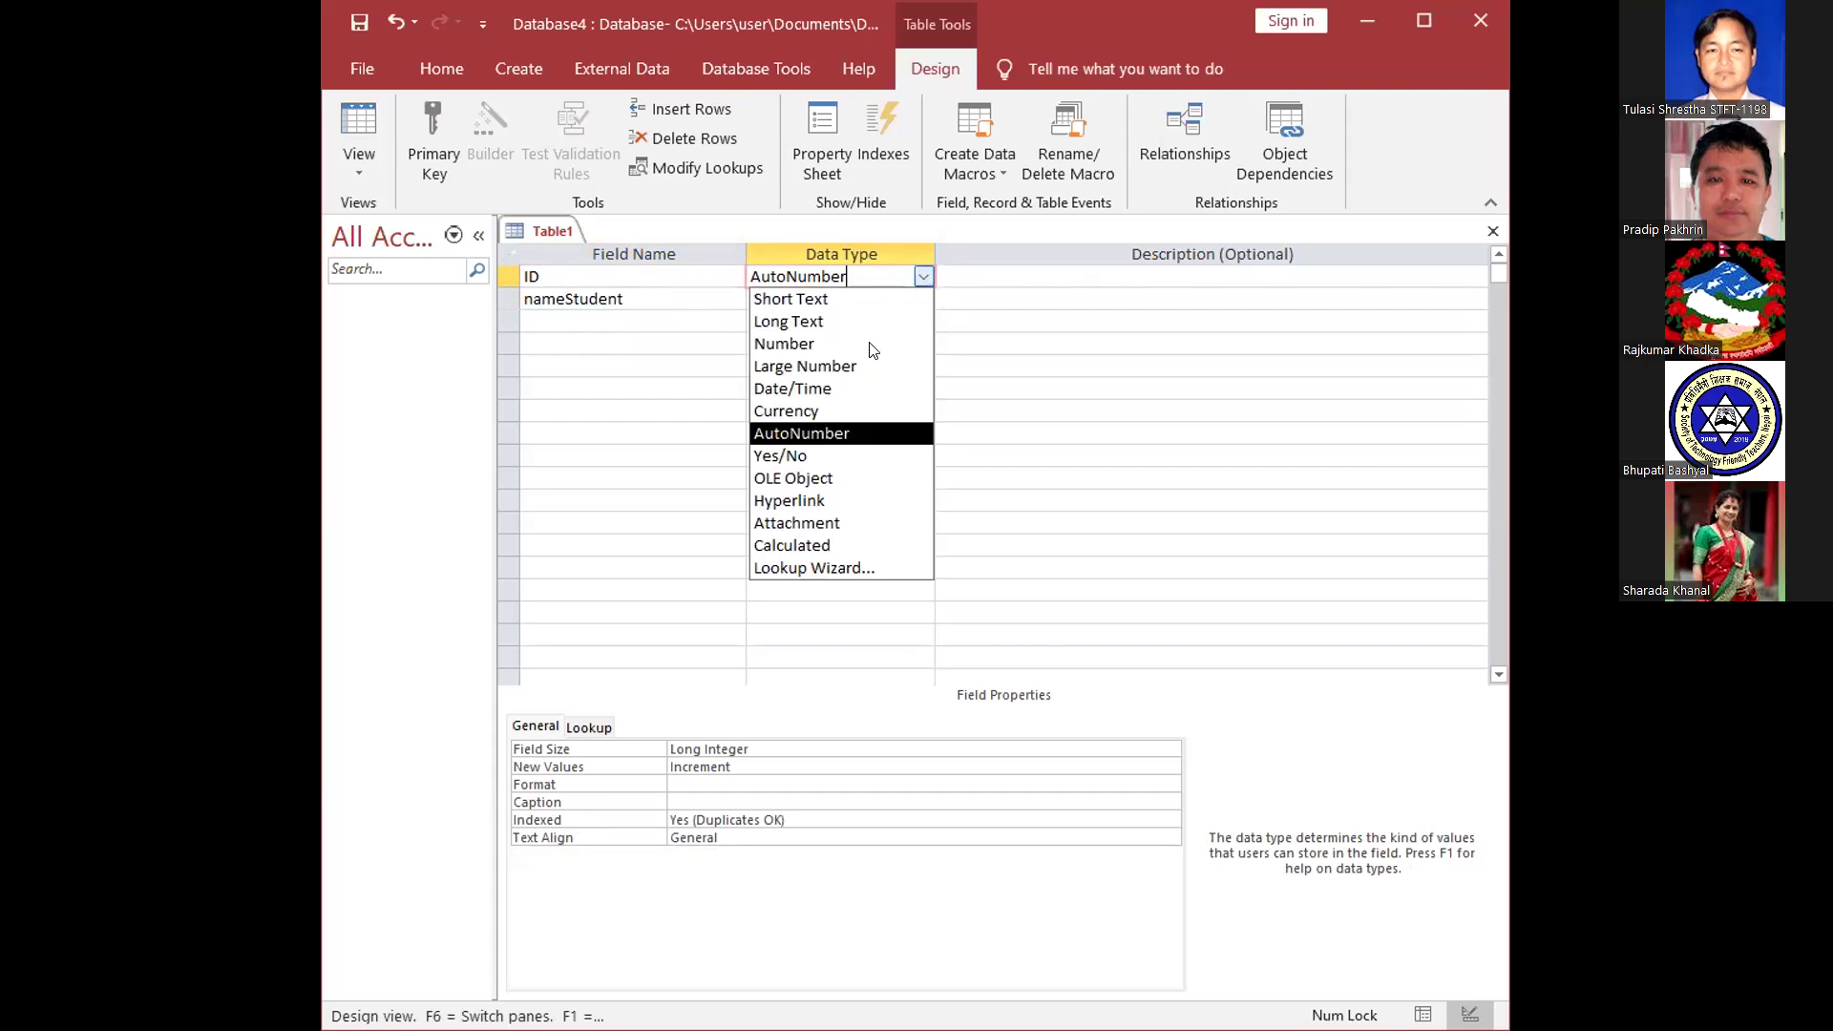
{"action": "left_click", "coordinate": [819, 431]}
{"action": "left_click", "coordinate": [923, 276]}
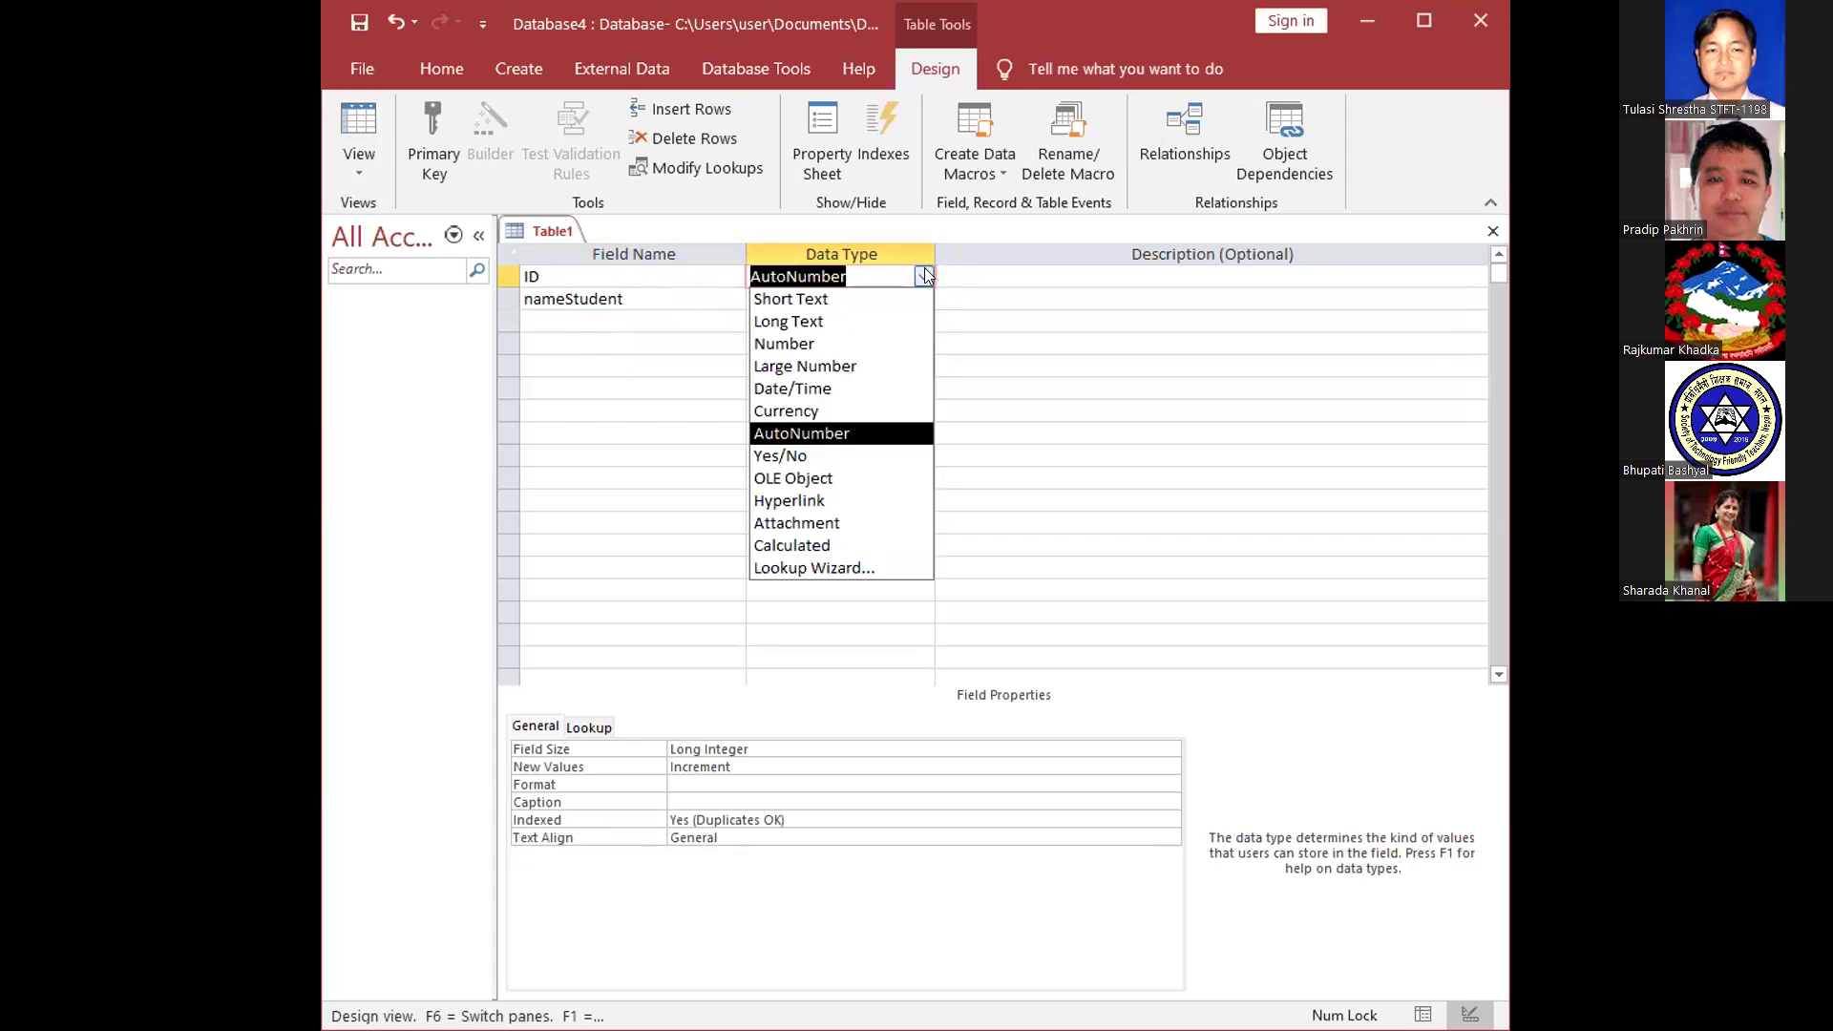
{"action": "left_click", "coordinate": [857, 432]}
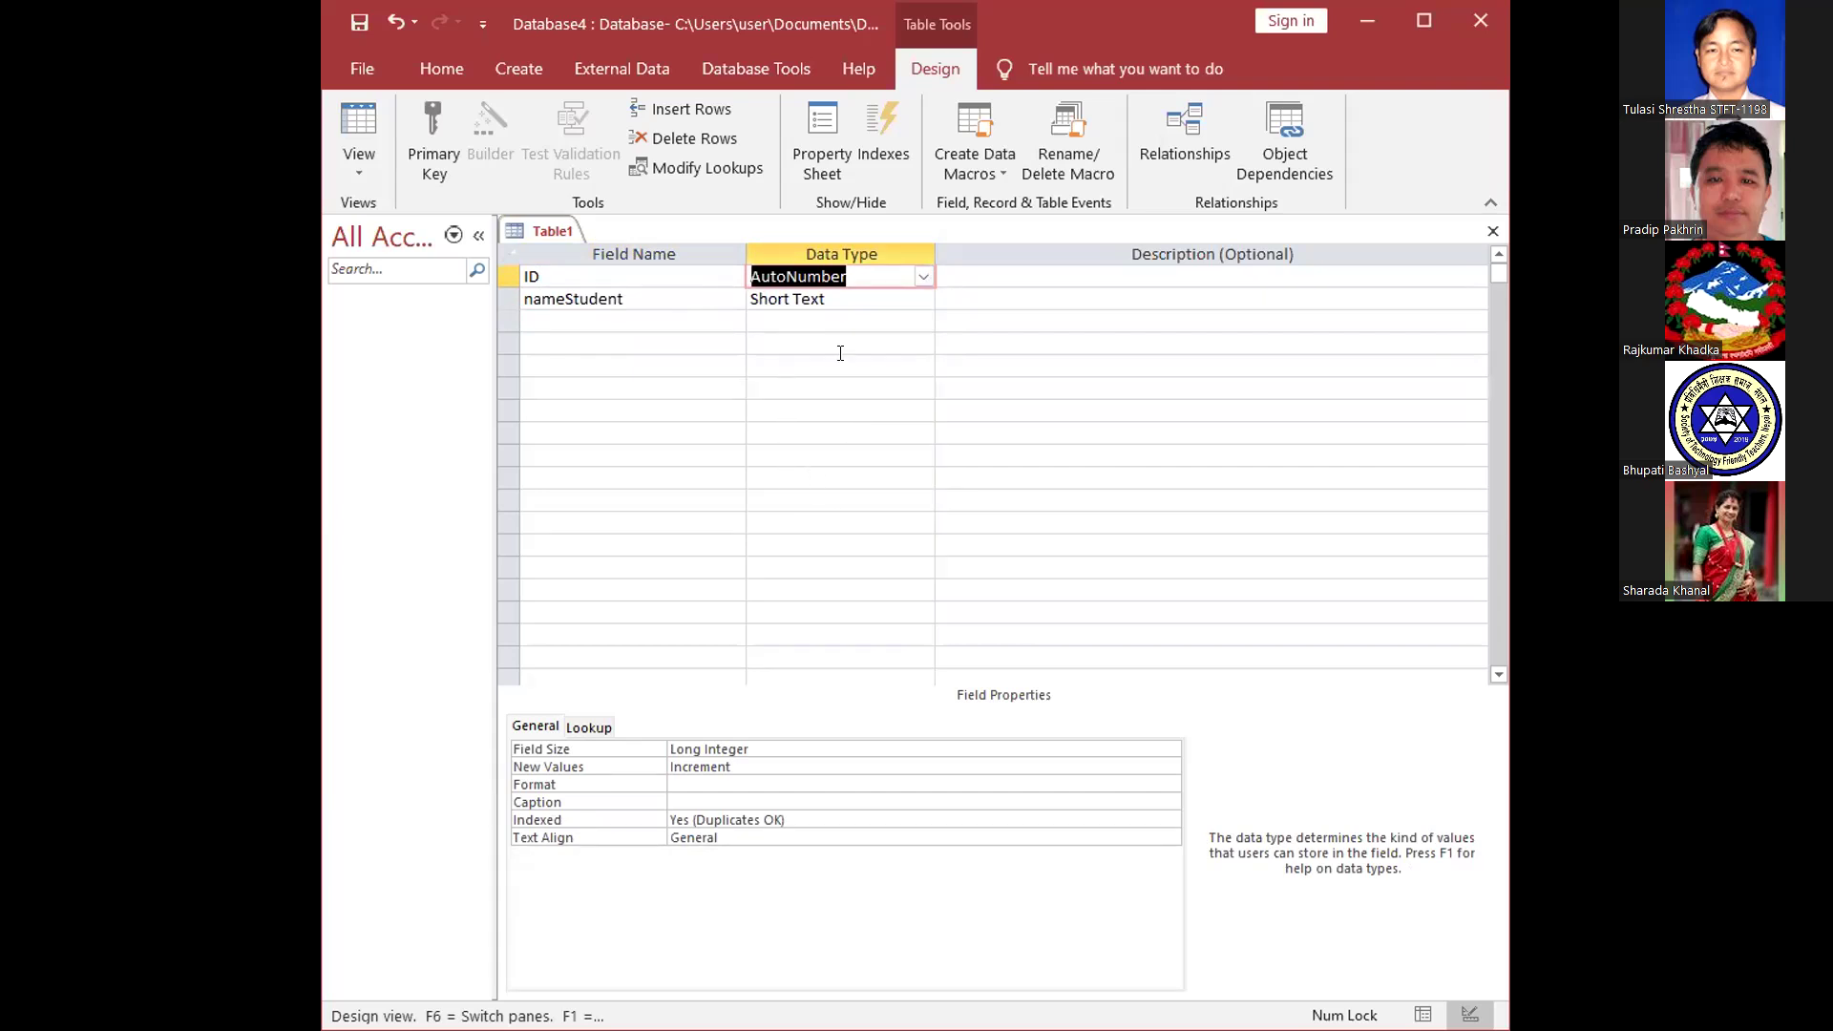
{"action": "left_click", "coordinate": [923, 276]}
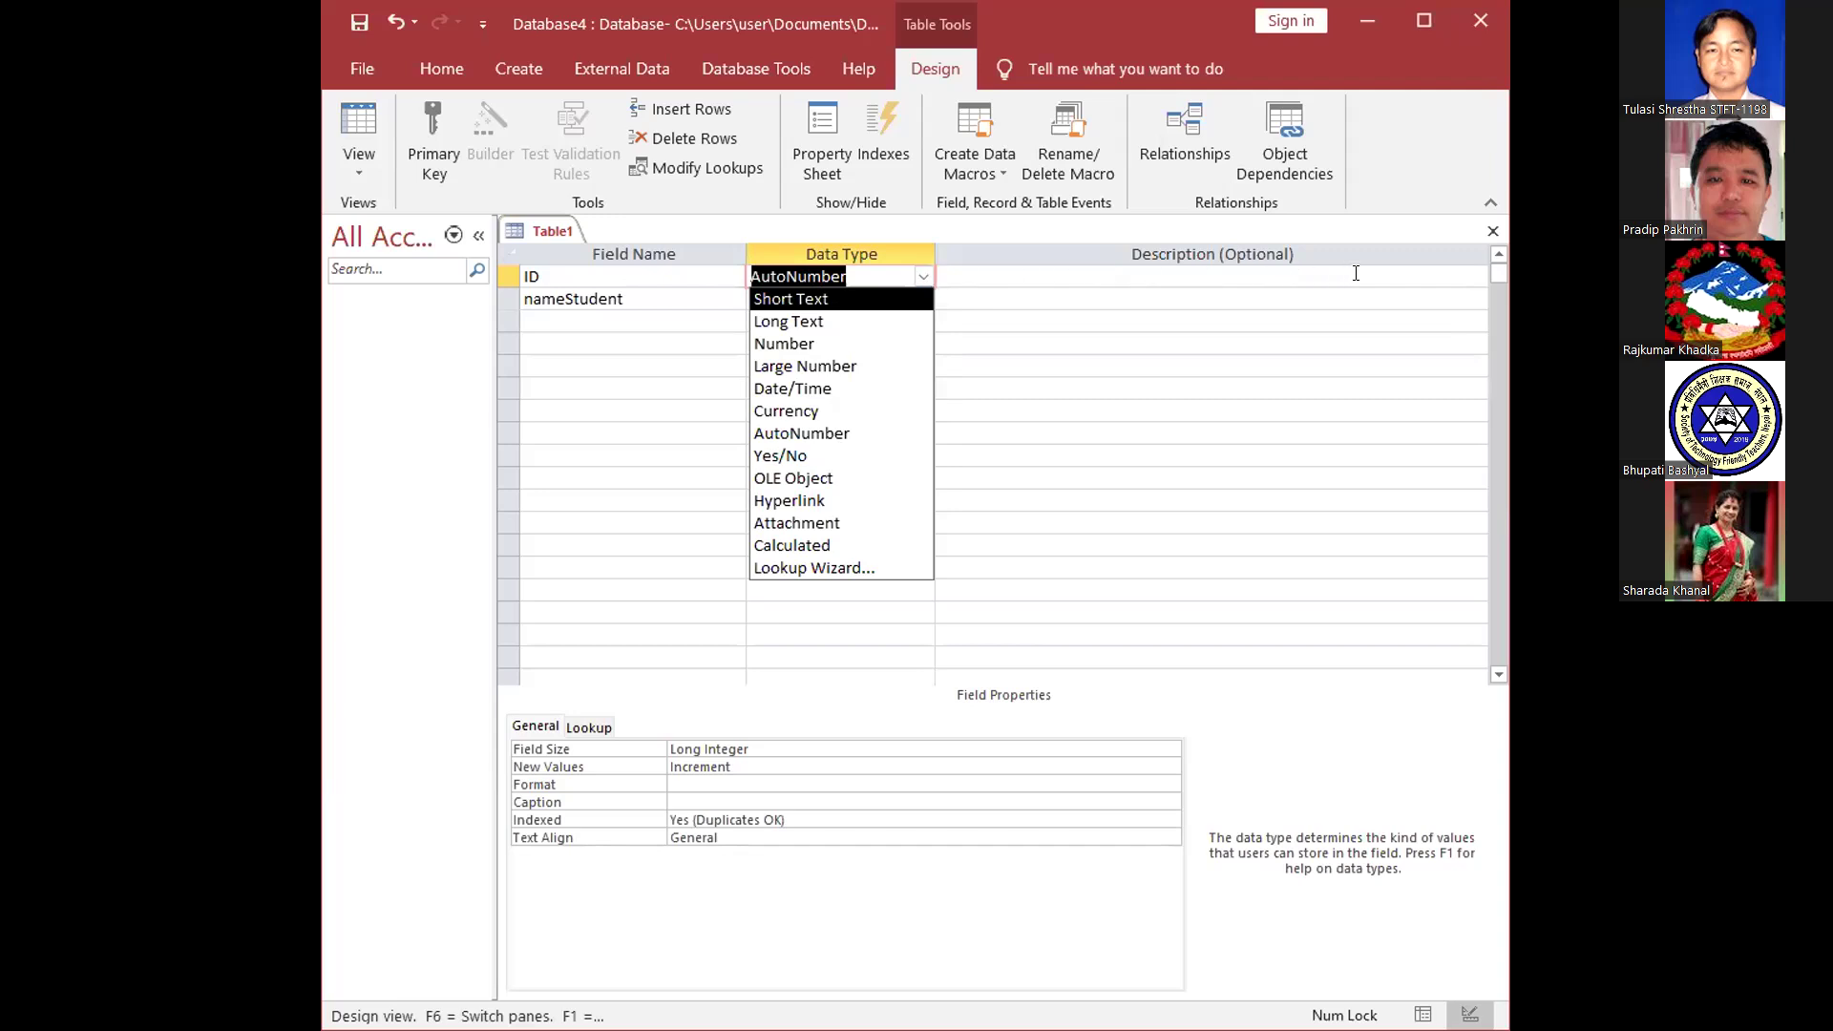
{"action": "left_click", "coordinate": [865, 269]}
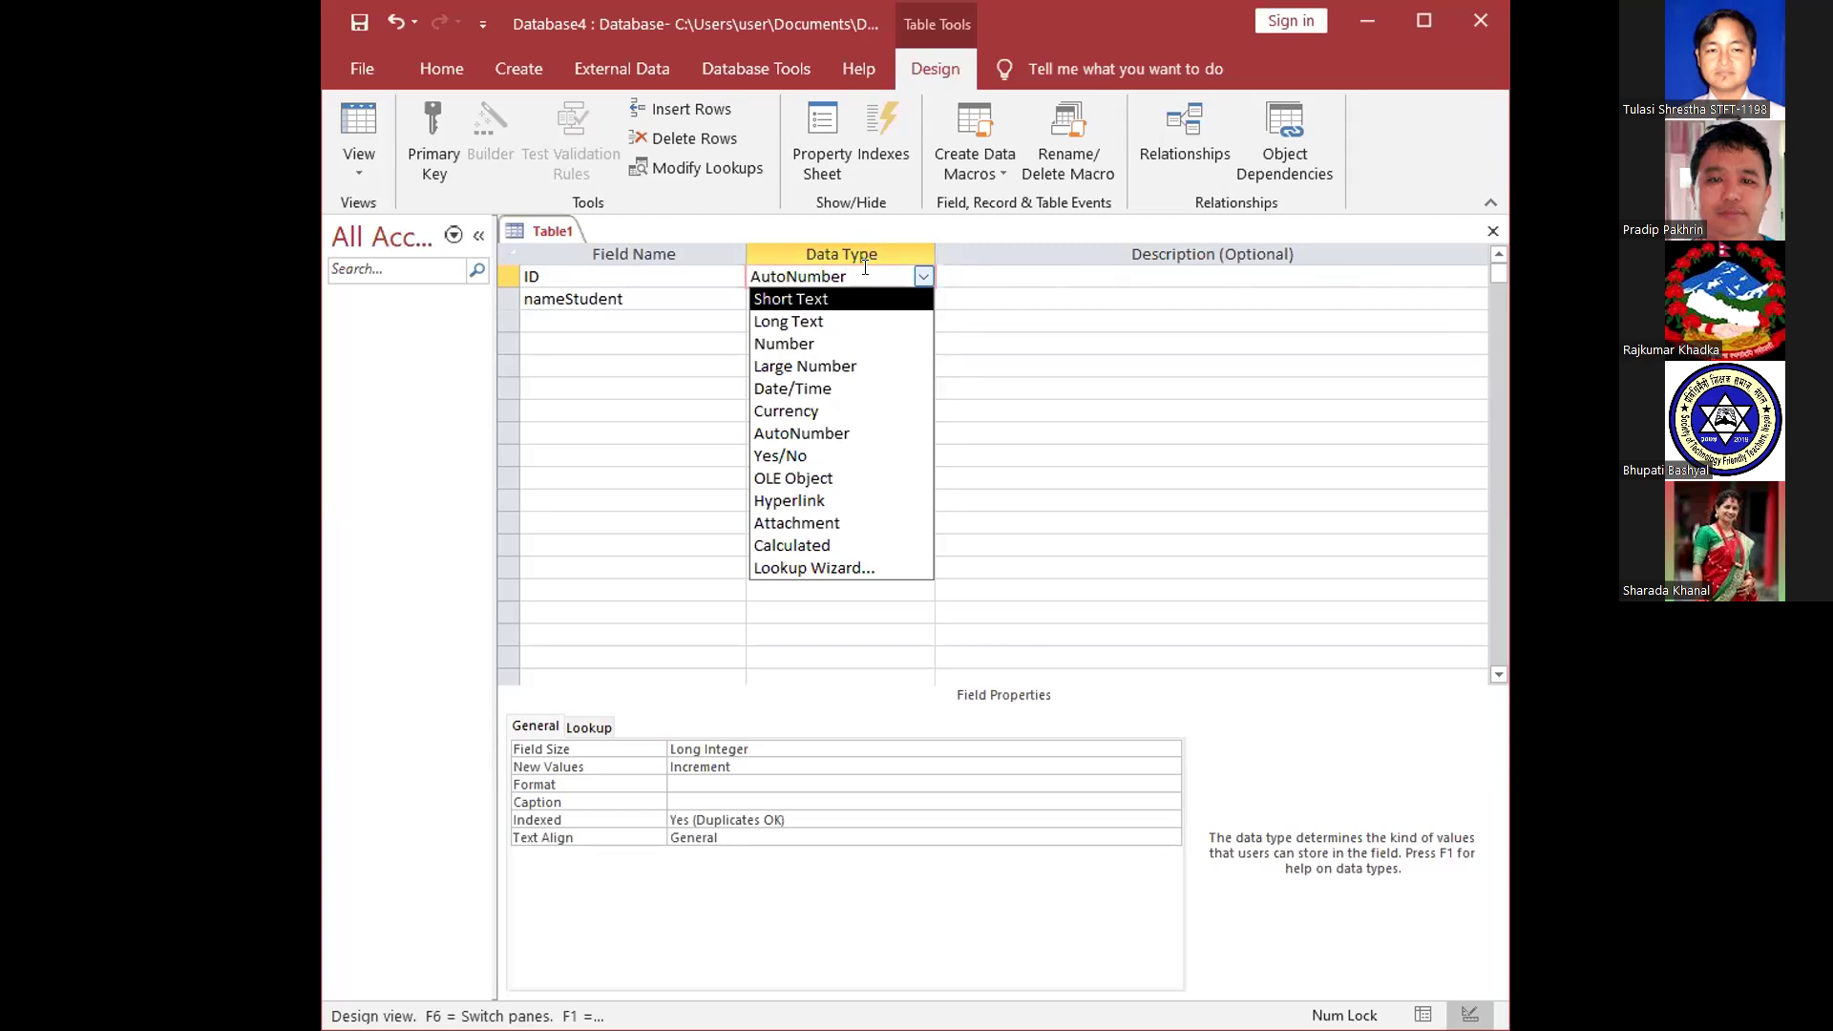
{"action": "left_click_drag", "start_coordinate": [866, 268], "coordinate": [752, 275]}
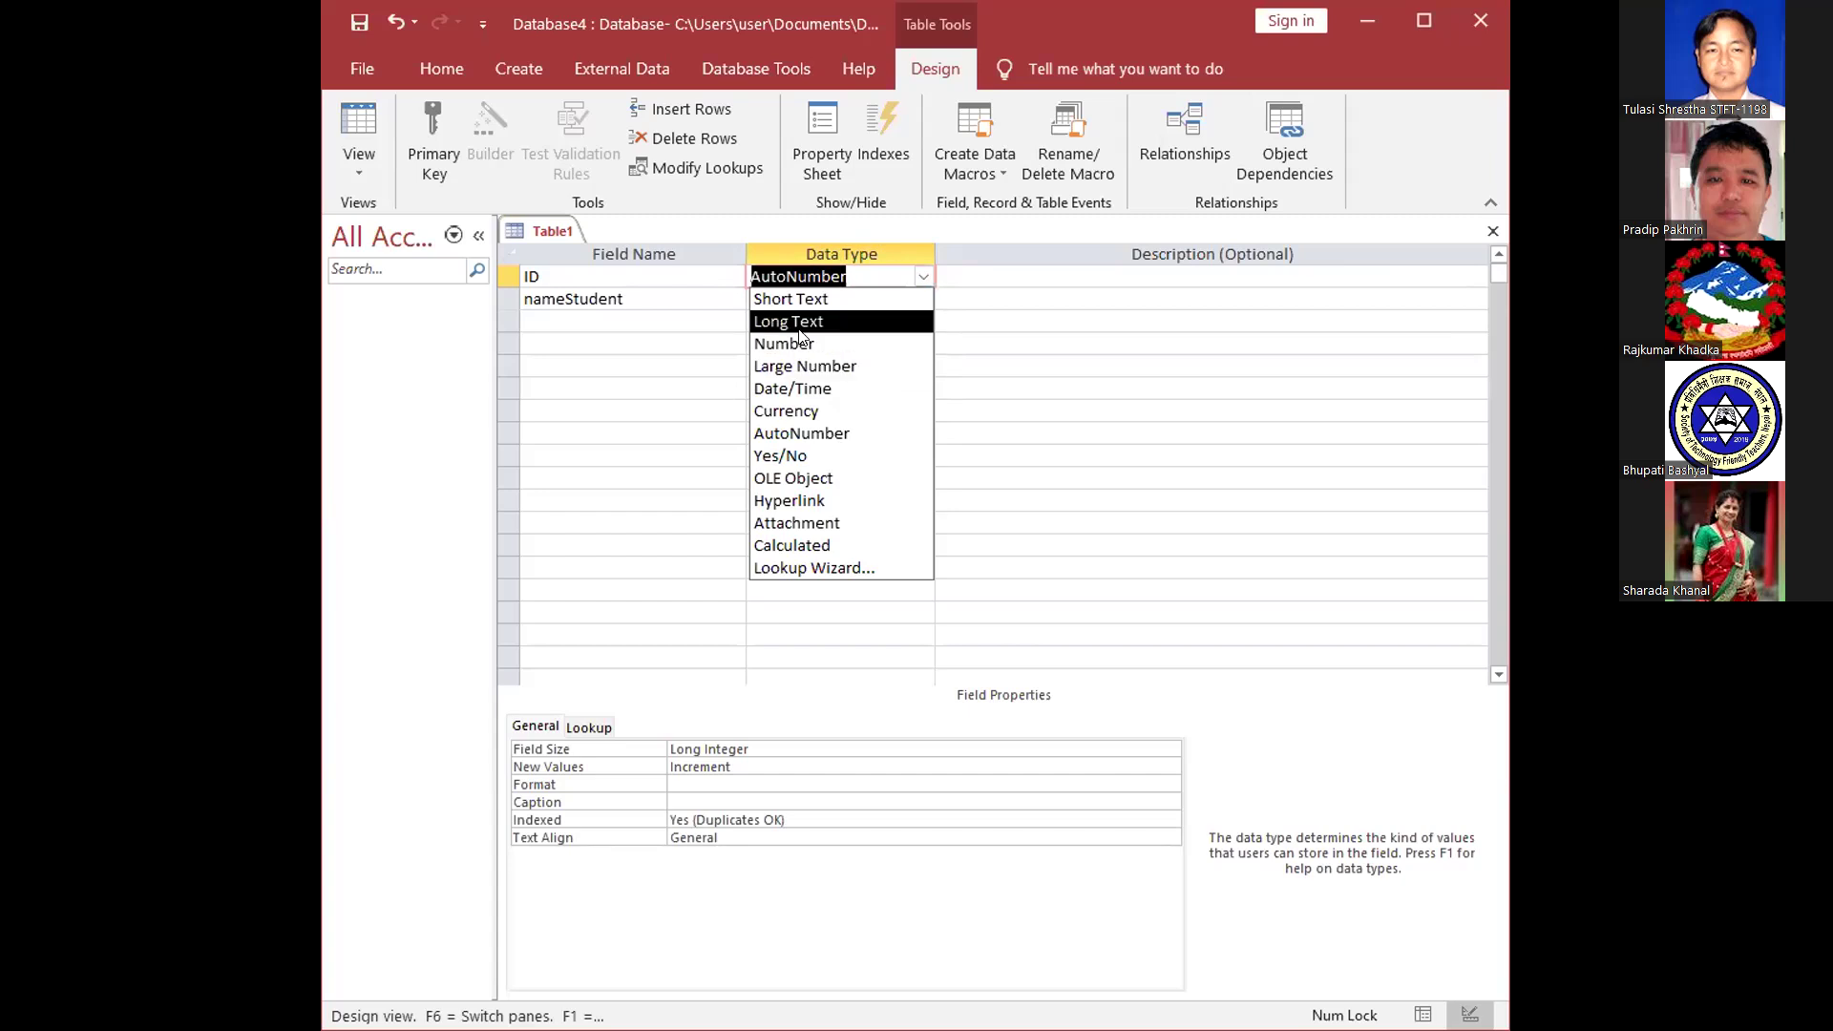
{"action": "left_click", "coordinate": [926, 276]}
{"action": "left_click", "coordinate": [1001, 311]}
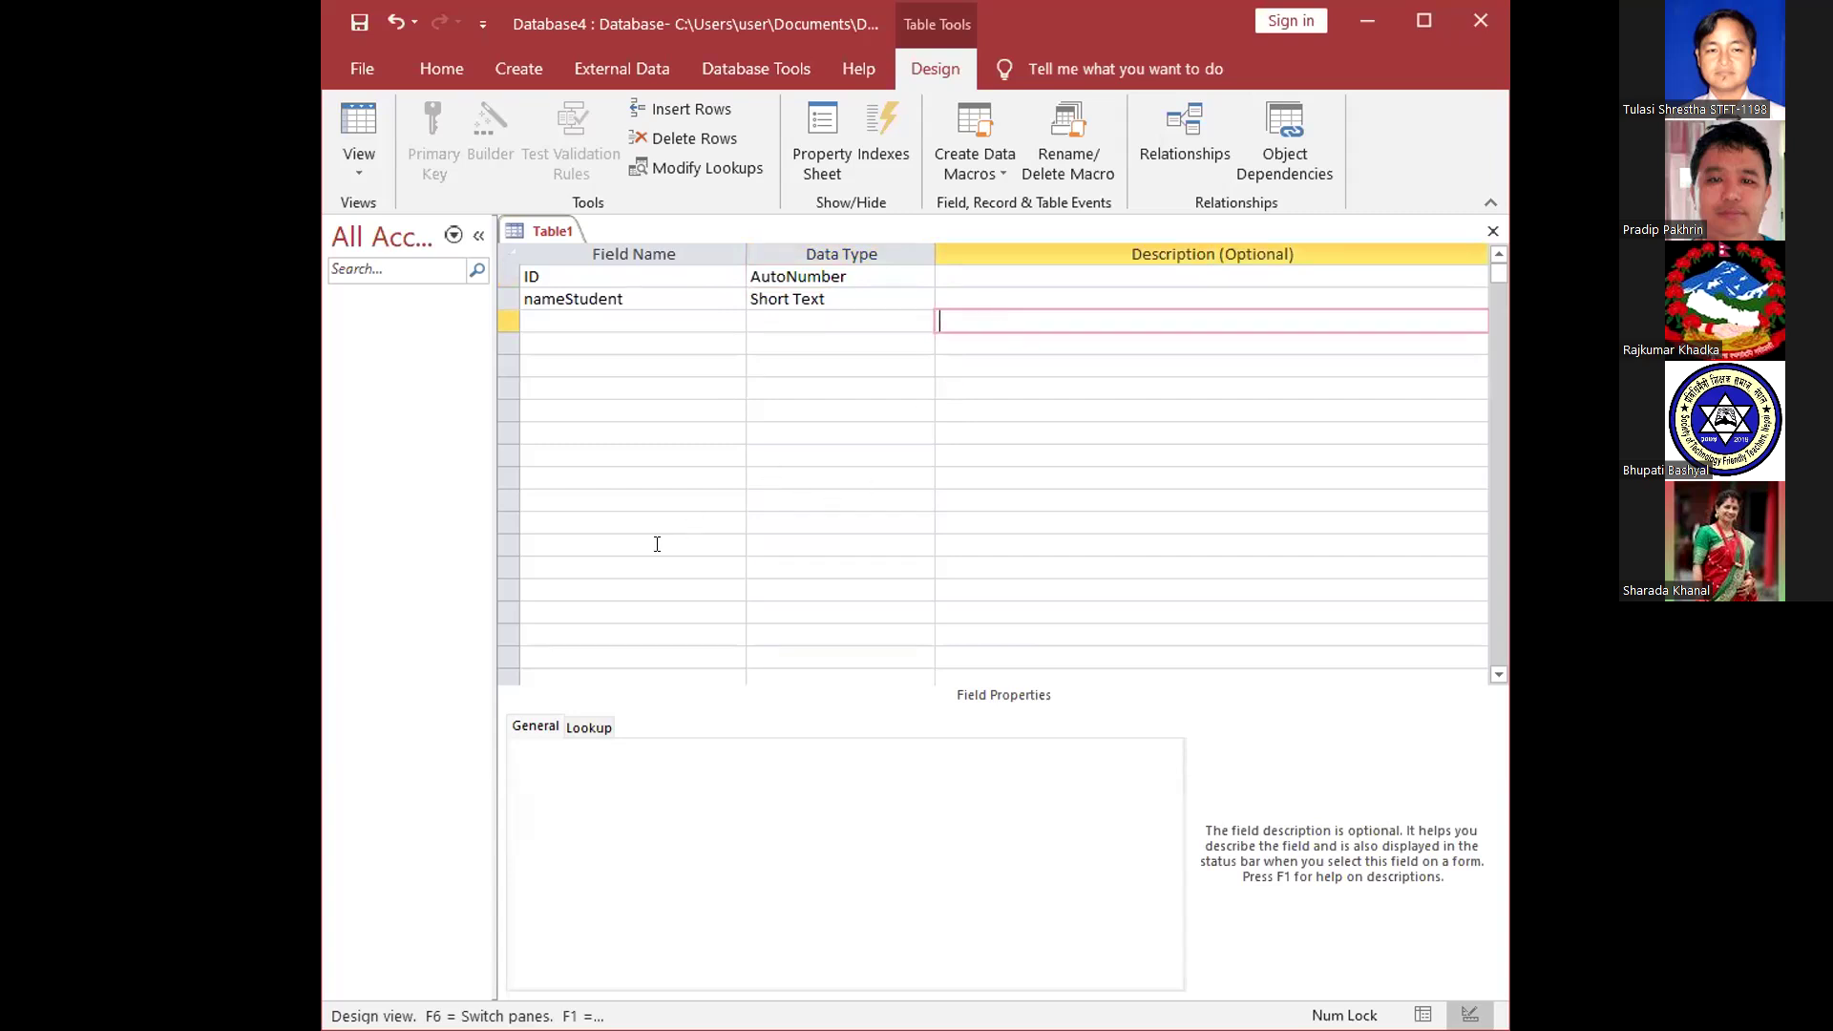
{"action": "left_click", "coordinate": [847, 299]}
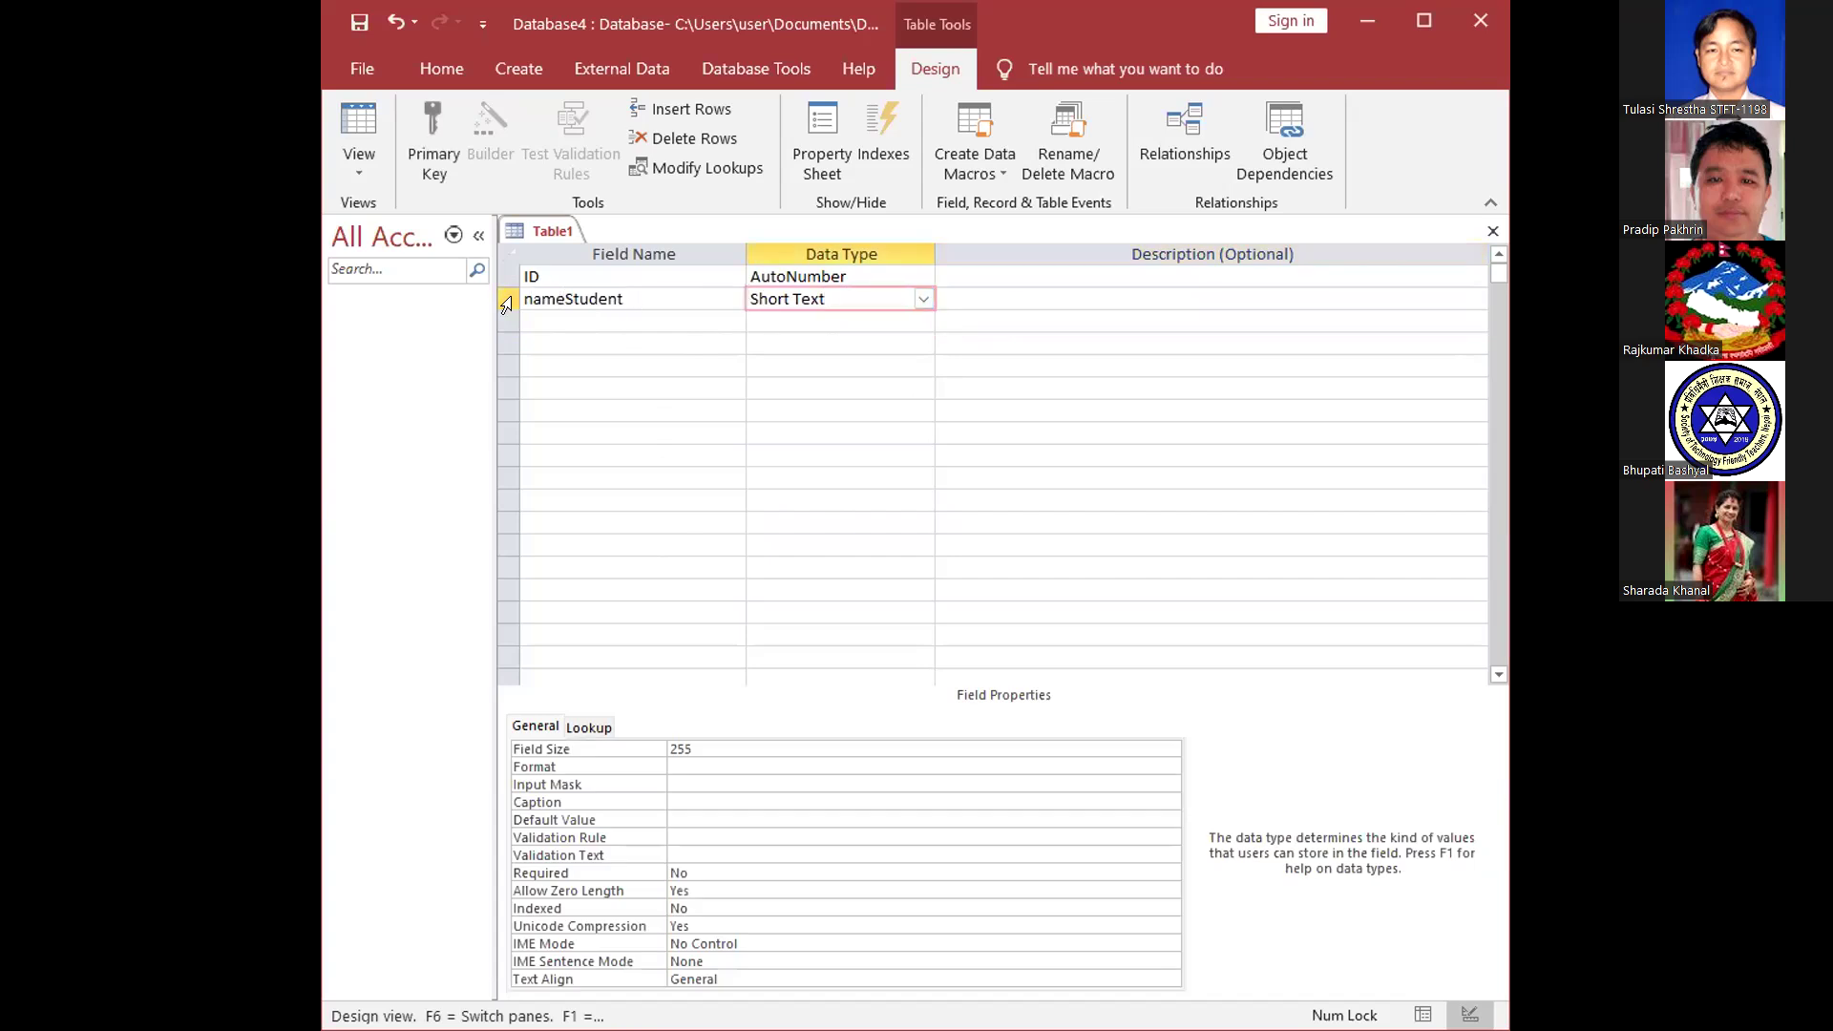
{"action": "left_click_drag", "start_coordinate": [521, 296], "coordinate": [657, 297]}
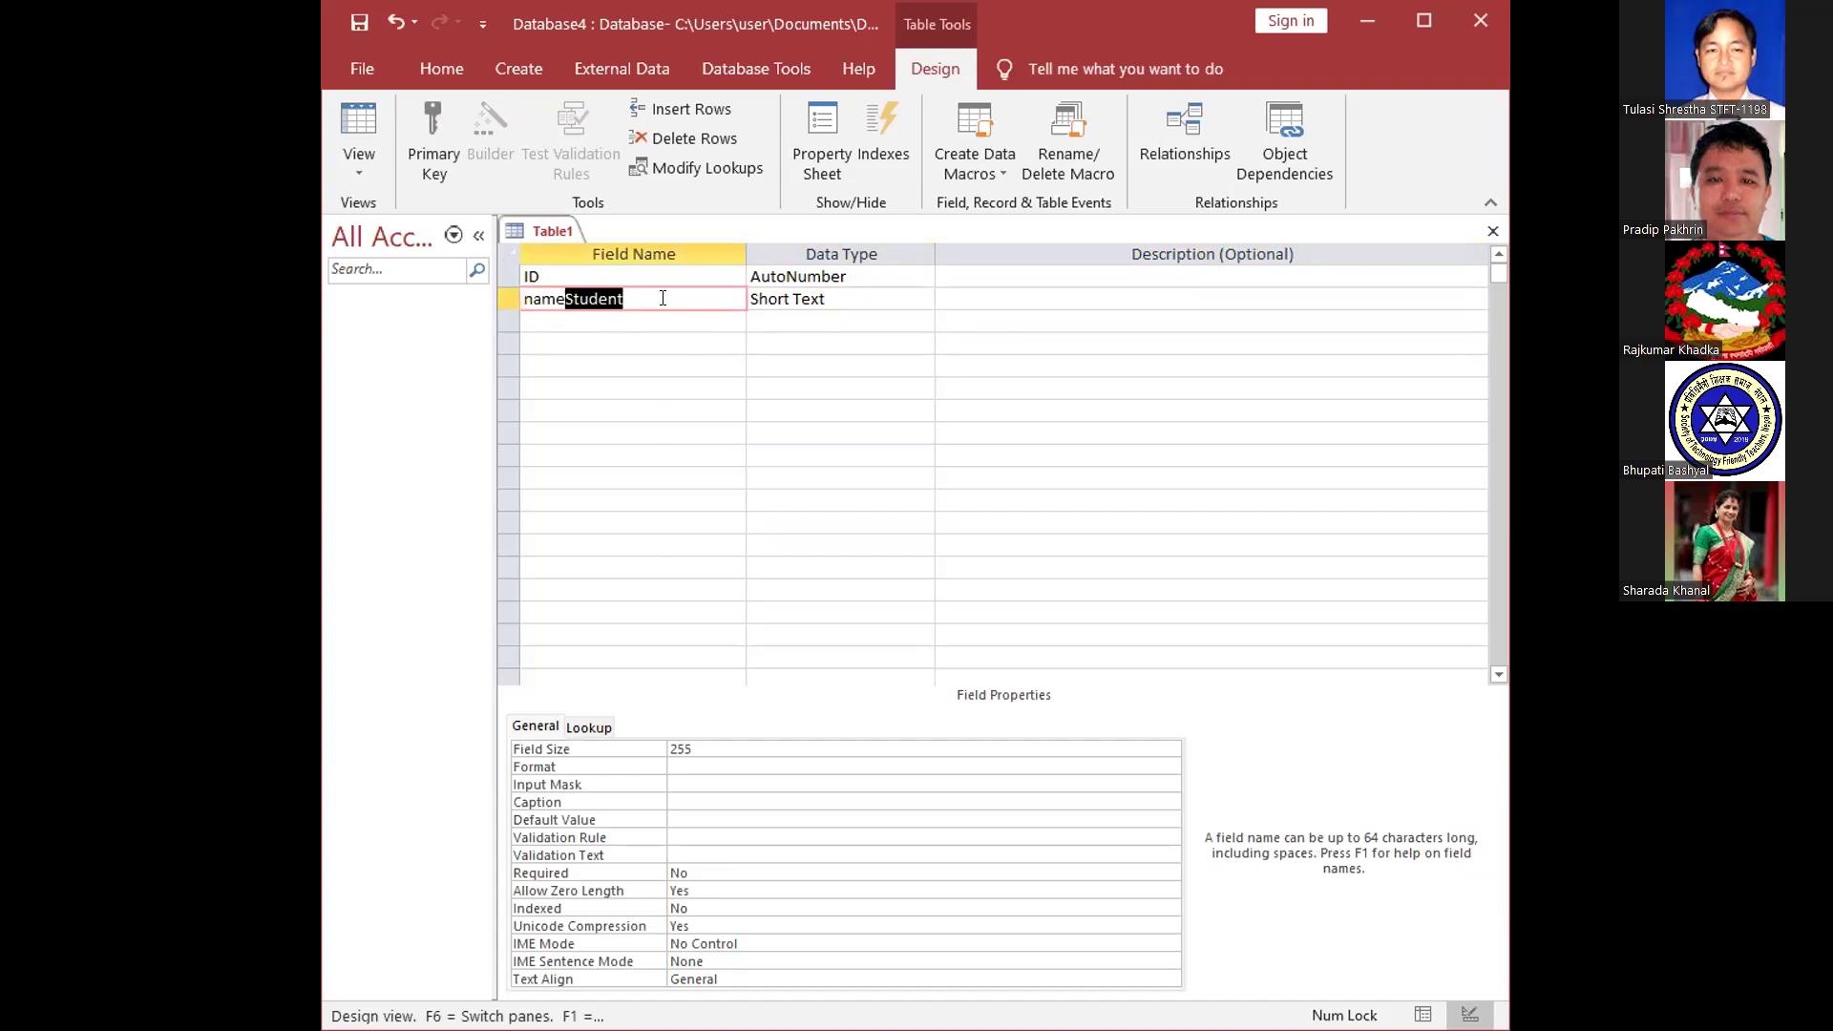
{"action": "left_click", "coordinate": [852, 295]}
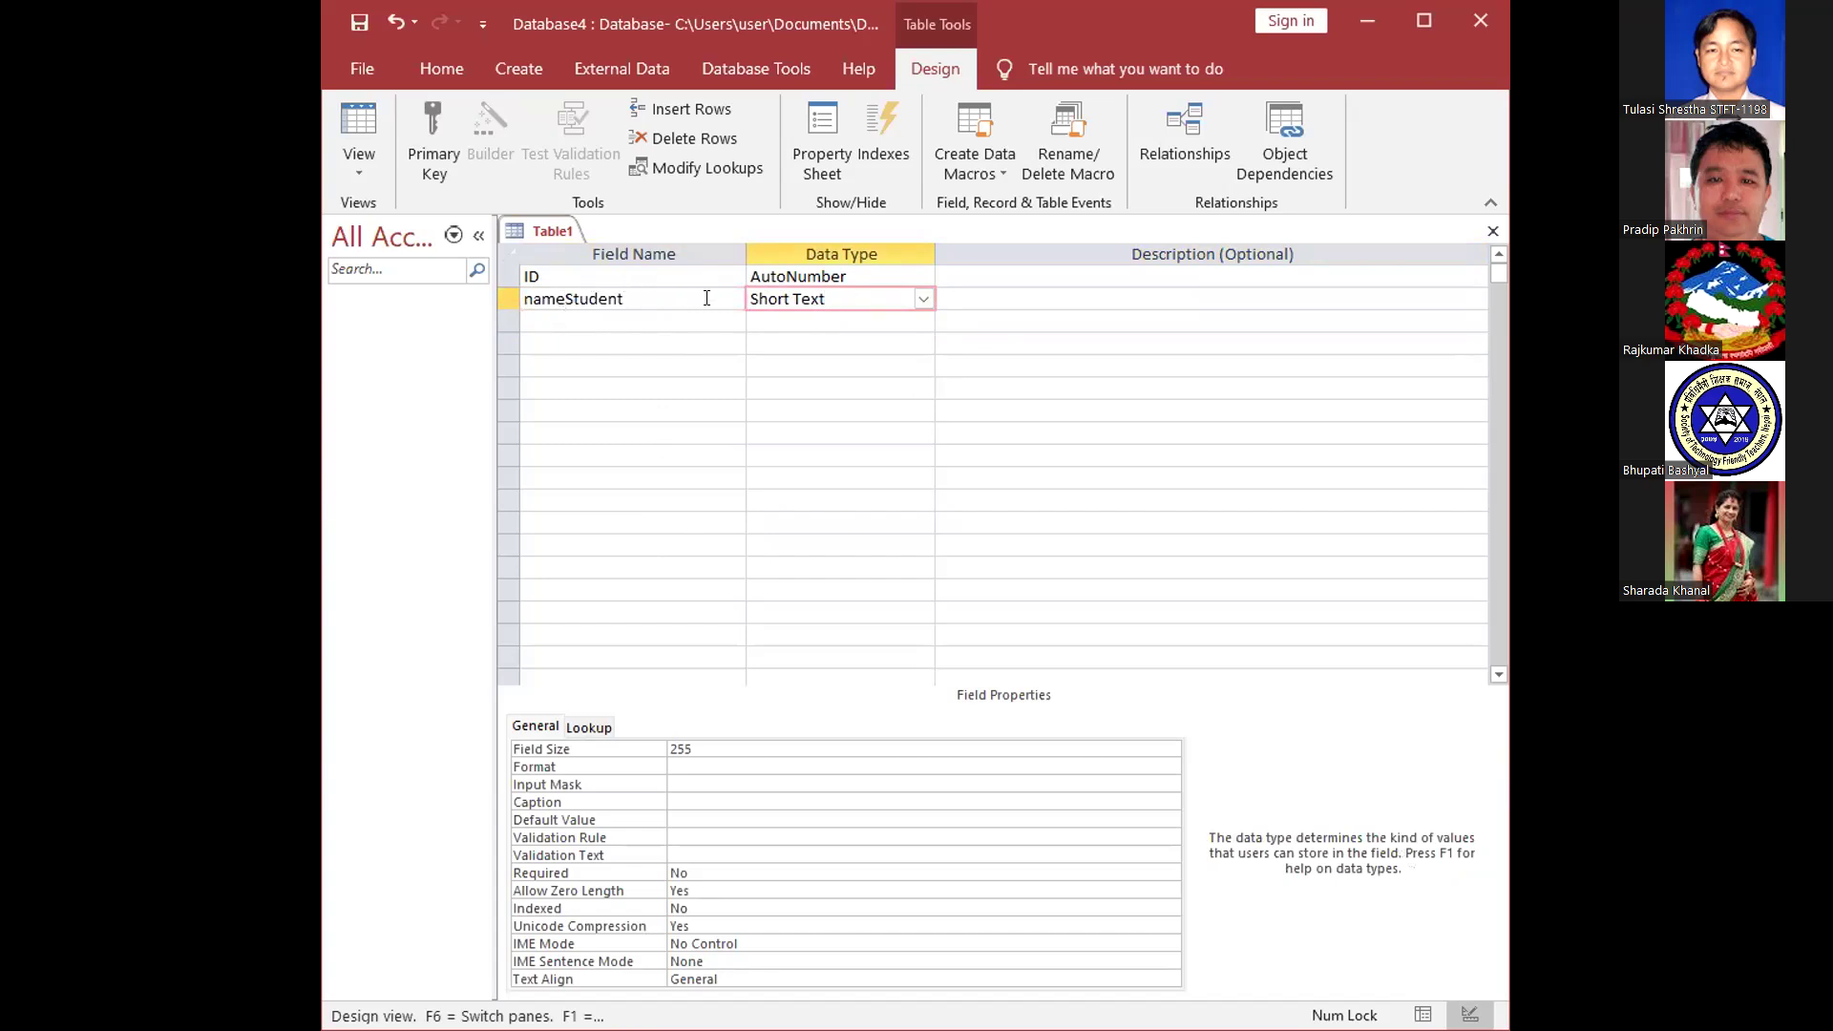
{"action": "left_click", "coordinate": [564, 298]}
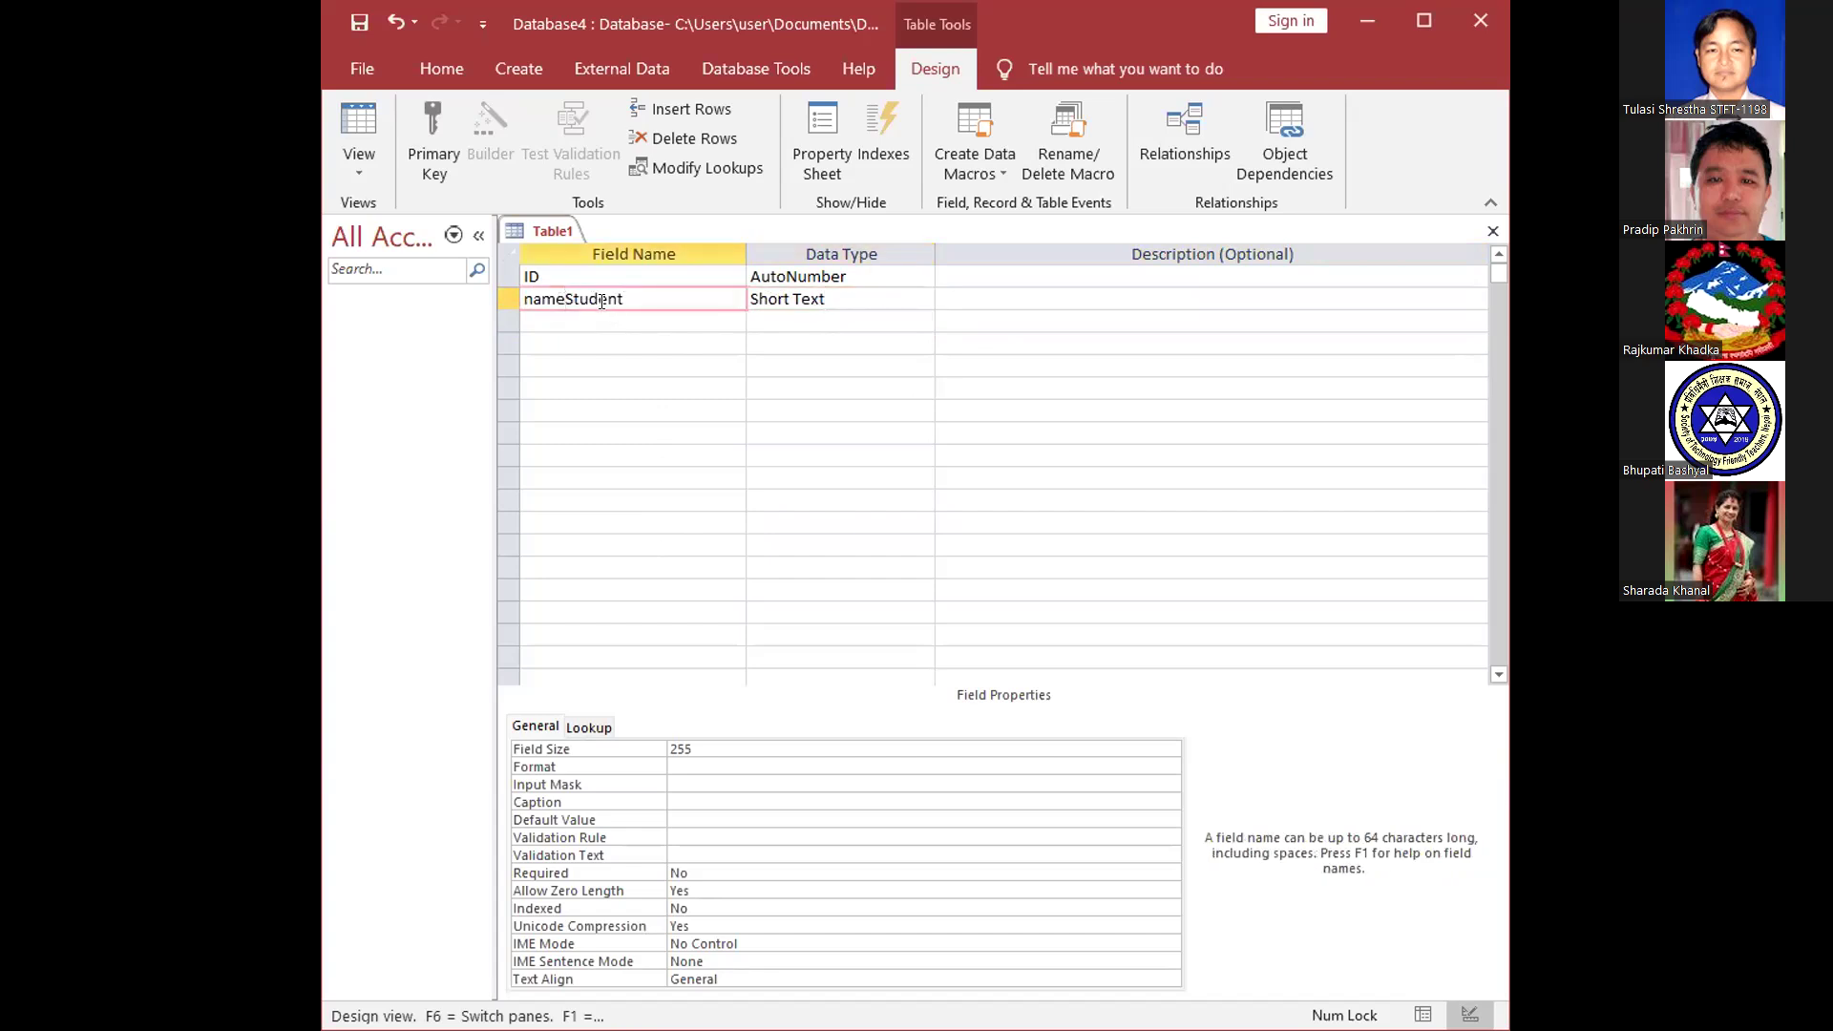
Add a third field named class with the Short Text data type
{"action": "key", "text": "Down"}
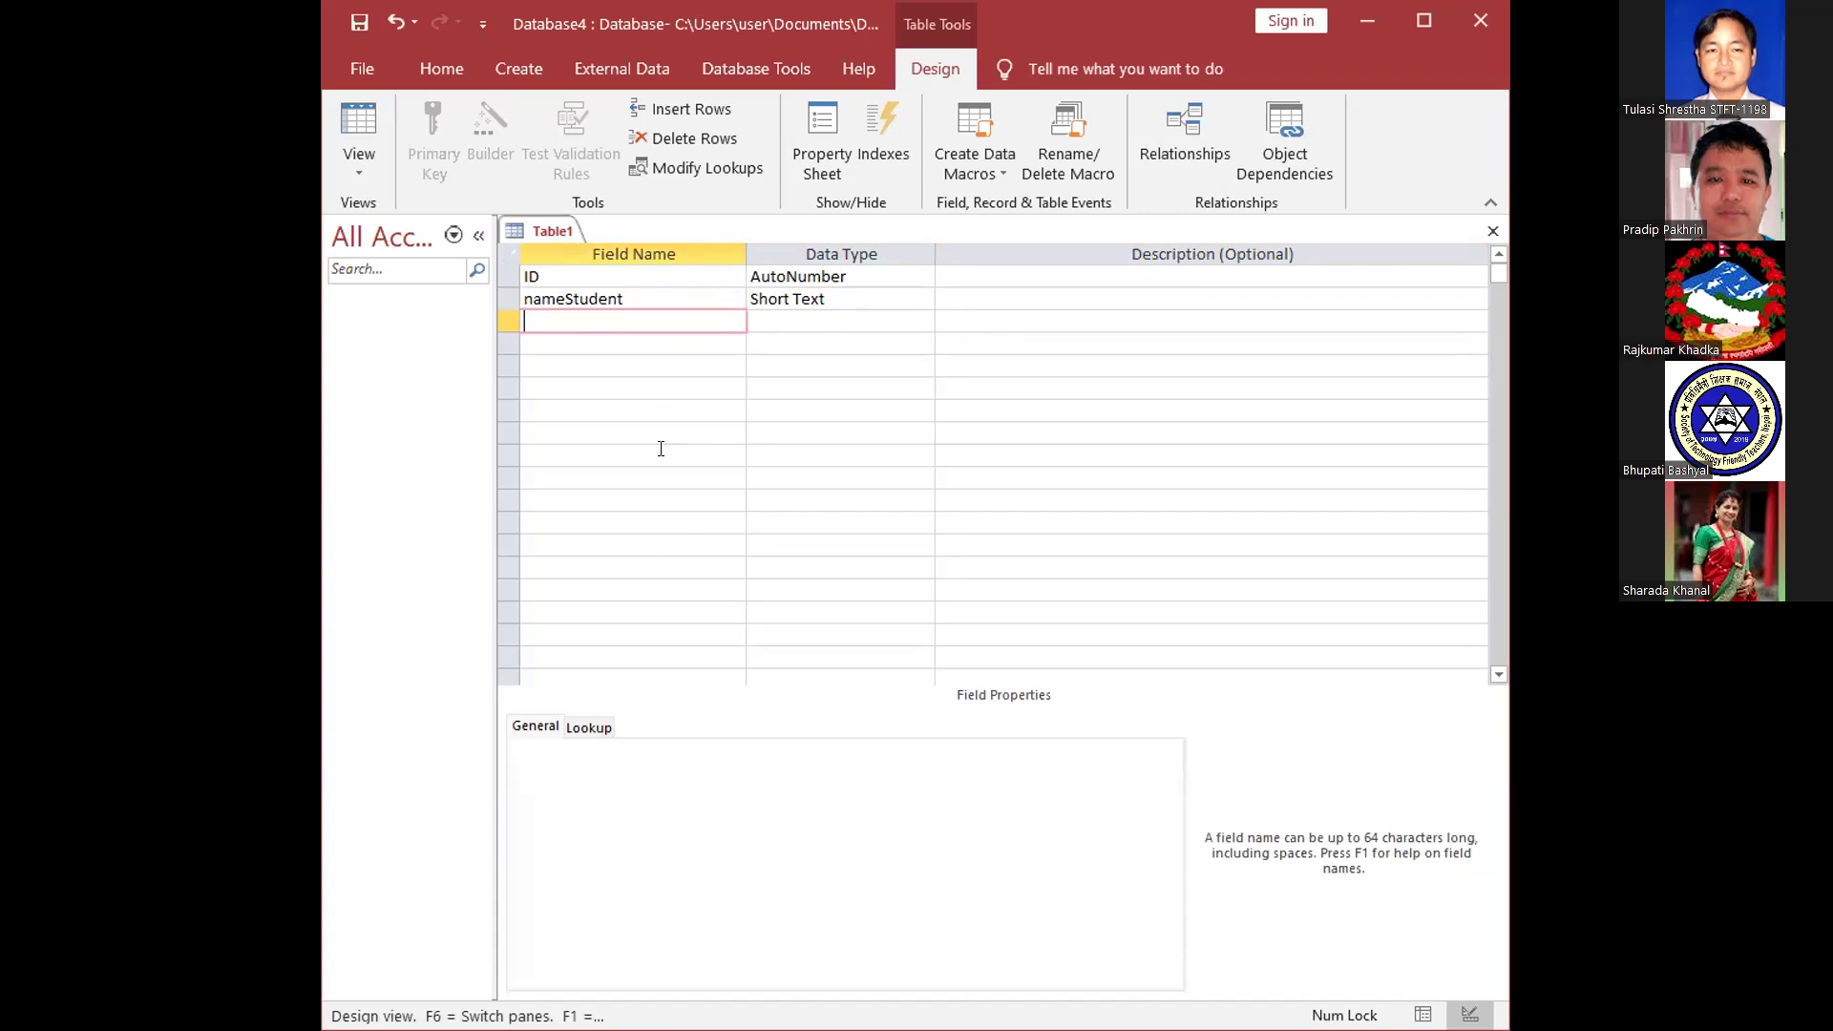
{"action": "type", "text": "C"}
{"action": "key", "text": "BackSpace"}
{"action": "type", "text": "class"}
{"action": "left_click", "coordinate": [797, 321]}
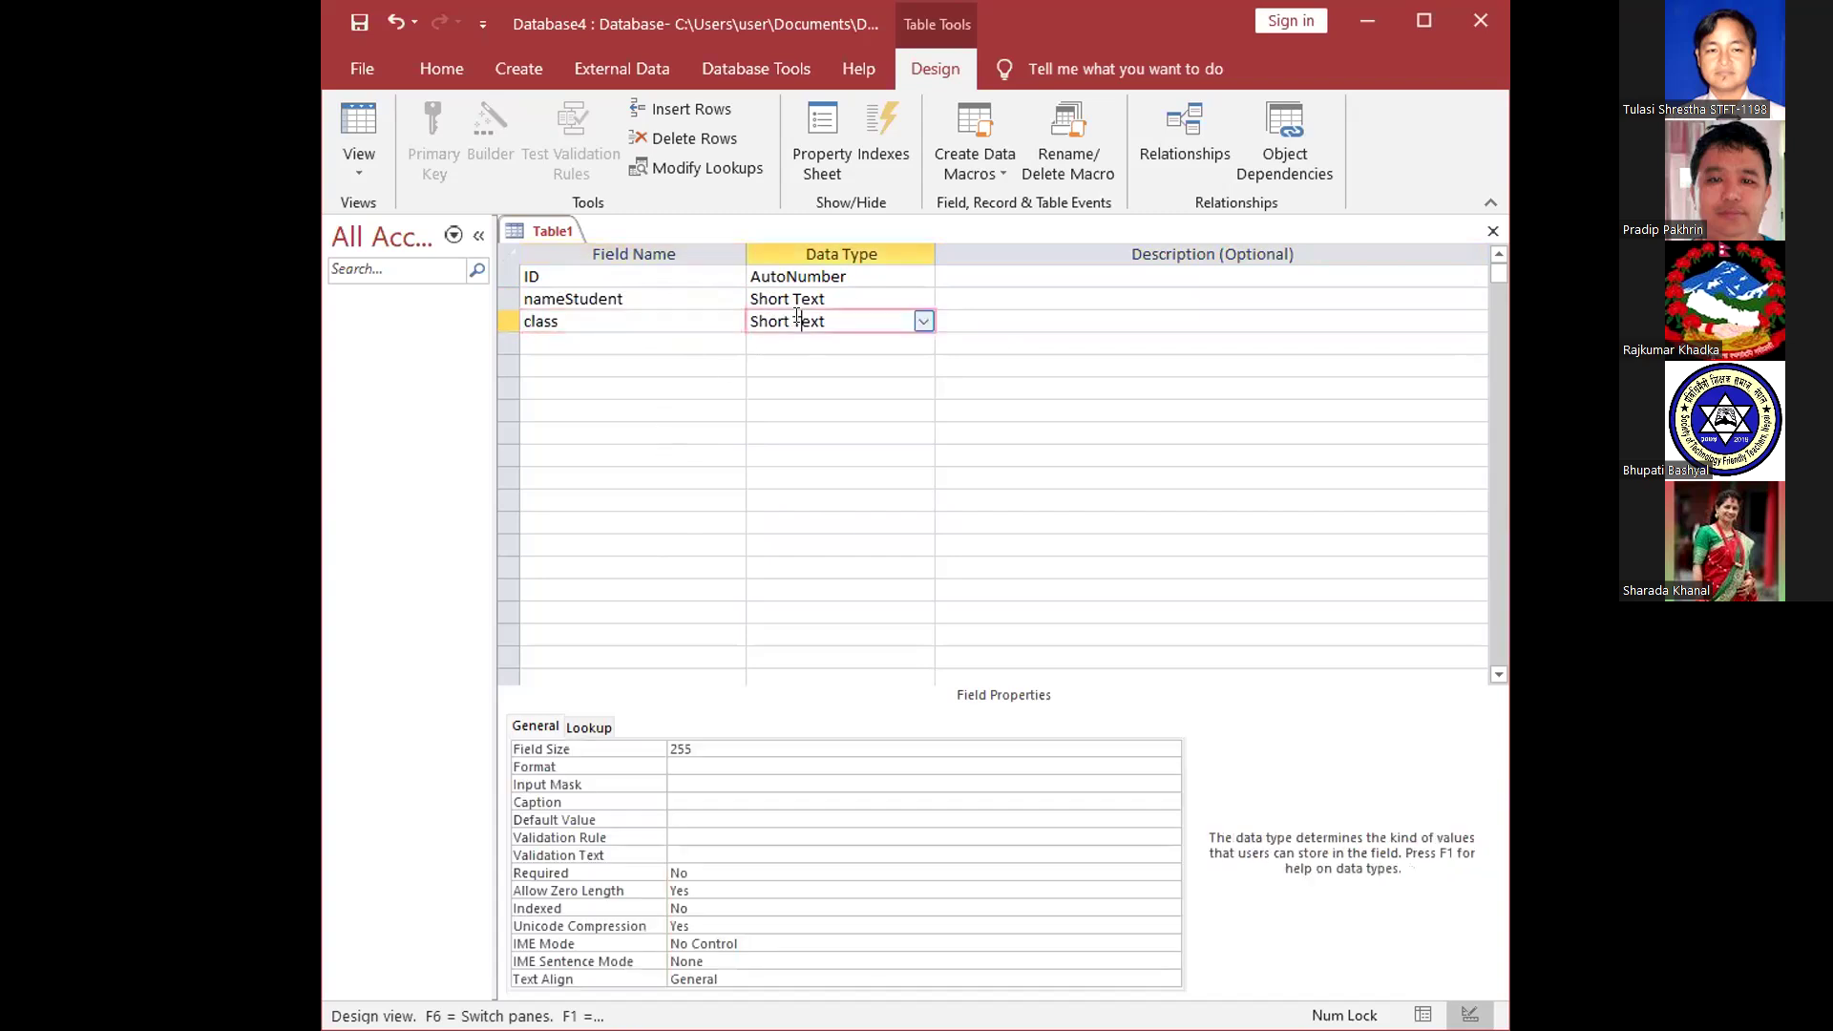
{"action": "left_click", "coordinate": [924, 323]}
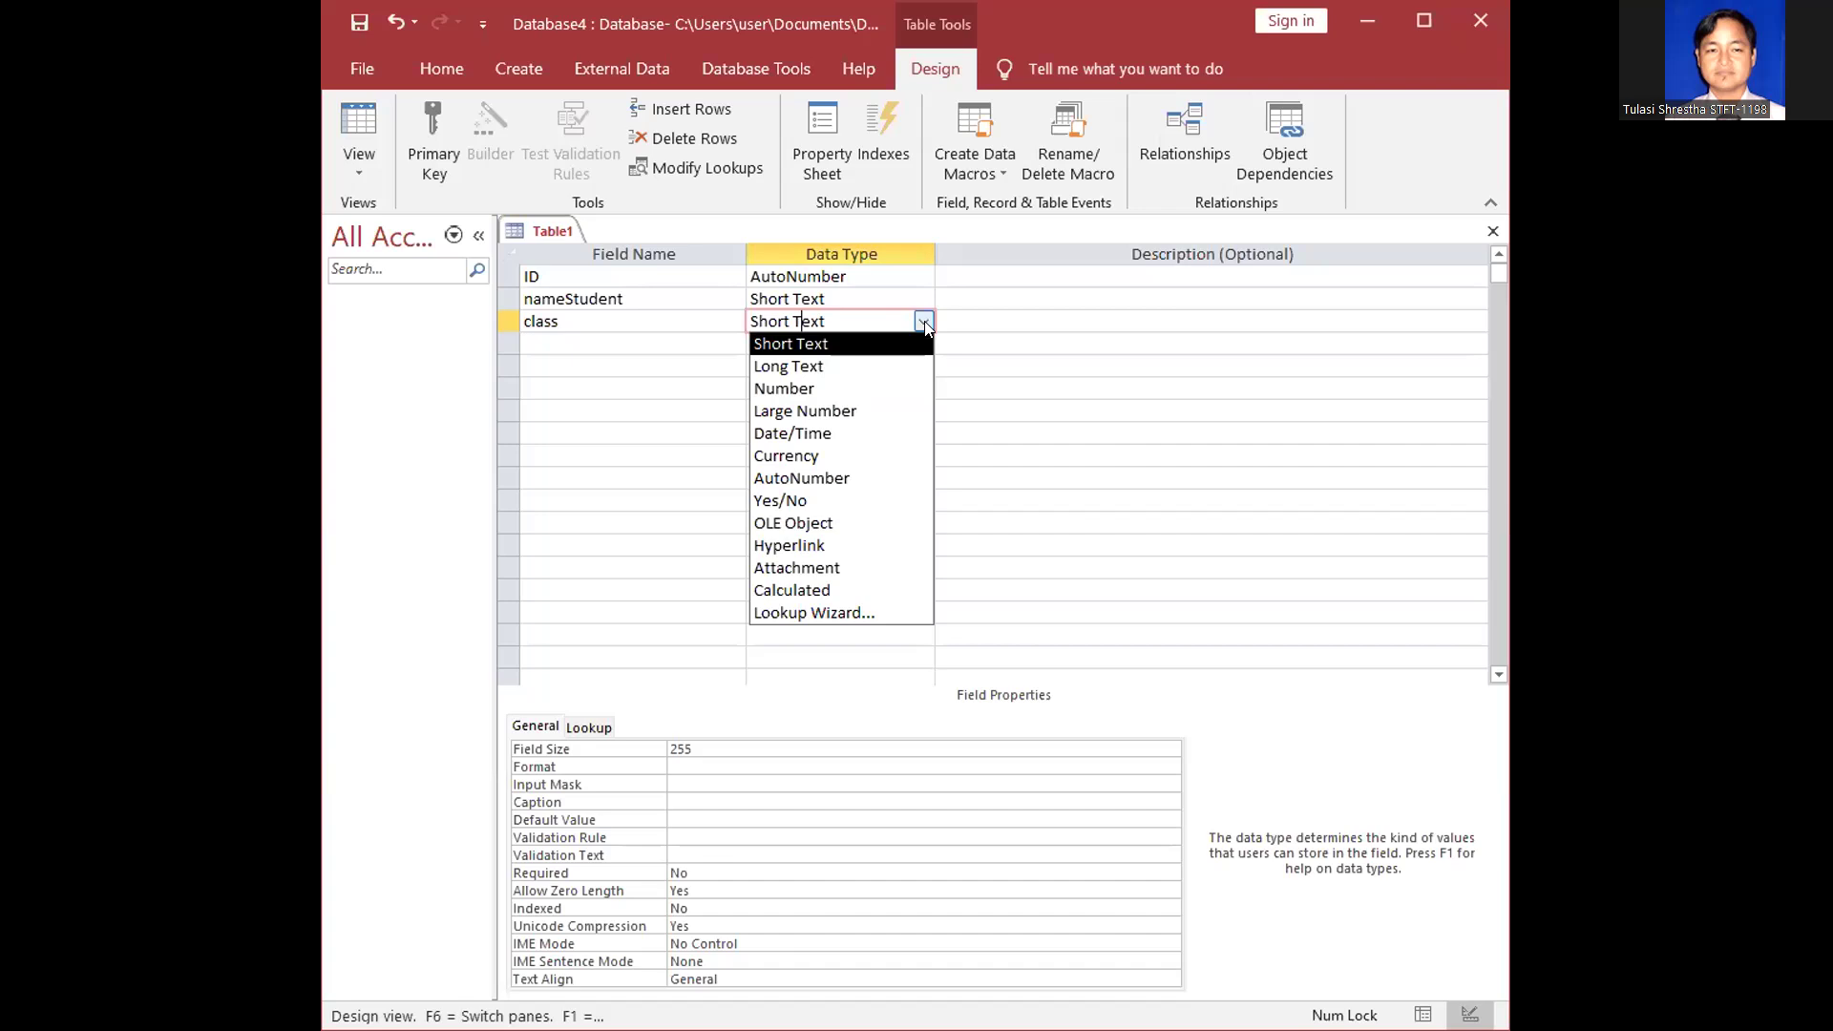
{"action": "left_click", "coordinate": [807, 340]}
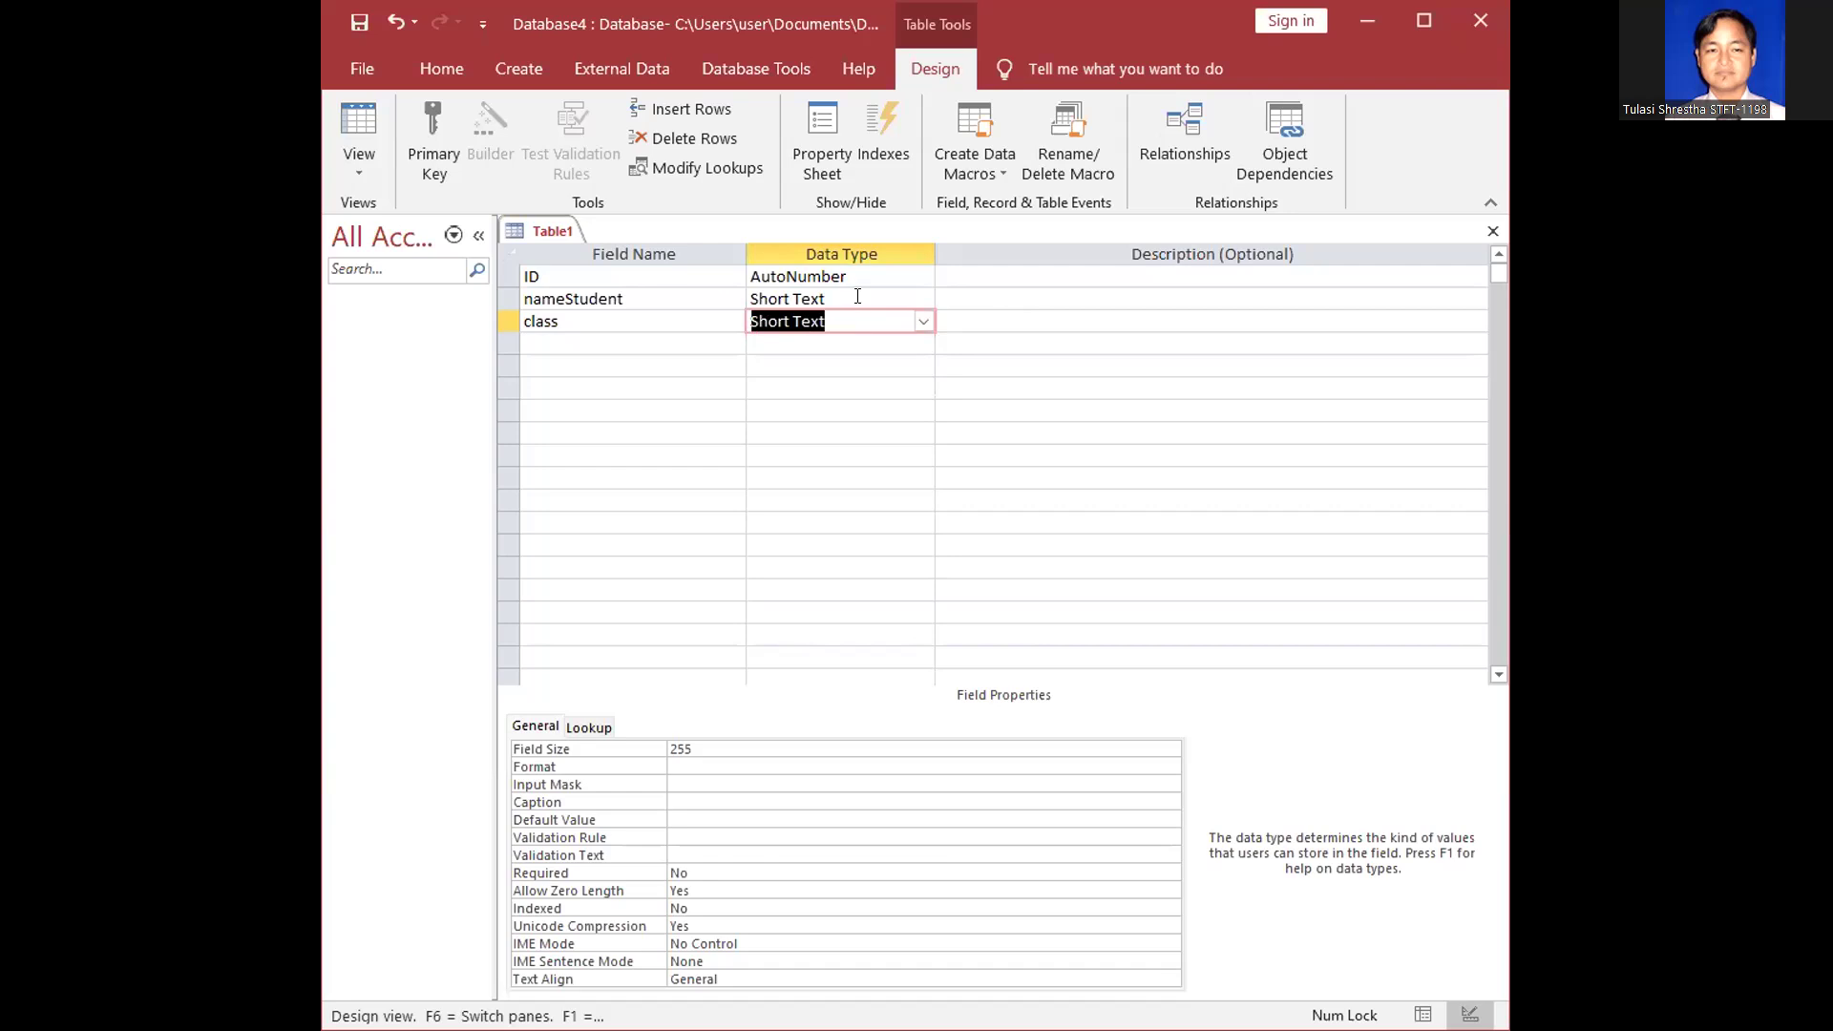
{"action": "left_click", "coordinate": [860, 297]}
{"action": "left_click", "coordinate": [888, 322]}
{"action": "left_click", "coordinate": [924, 322]}
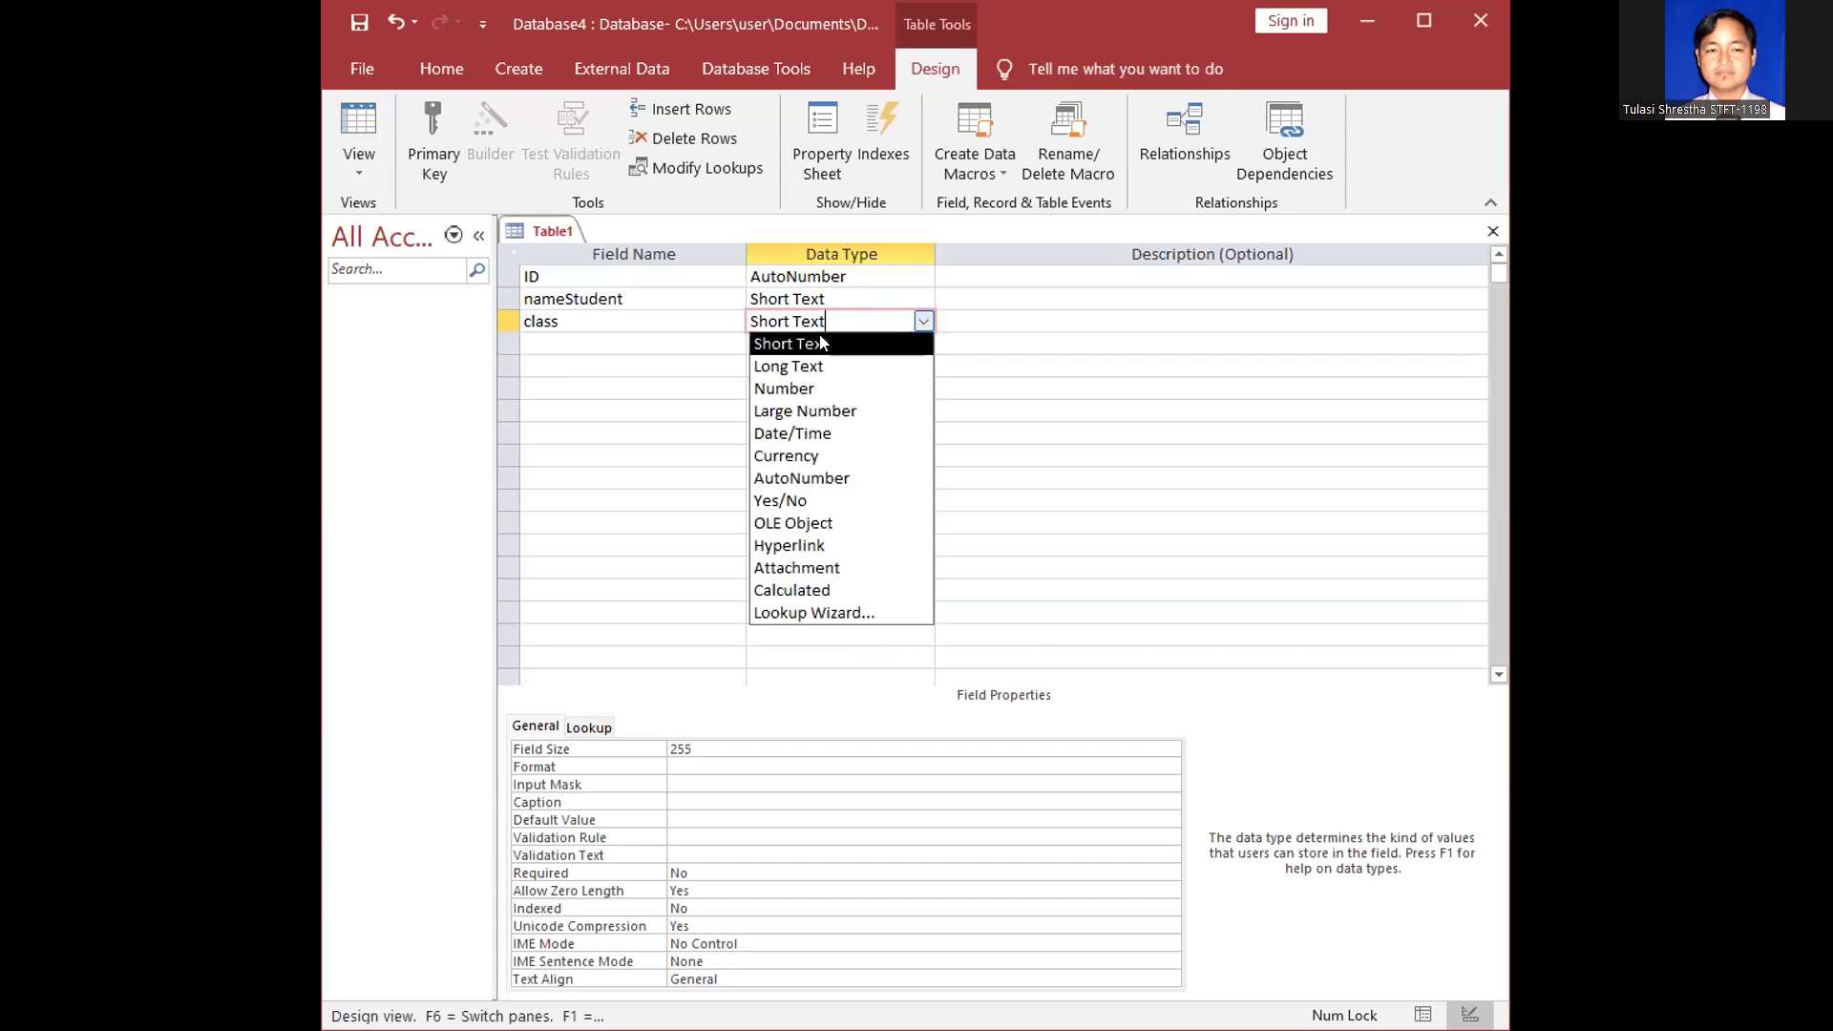
Add a field named rollNo below class with the Short Text data type
{"action": "left_click", "coordinate": [565, 342]}
{"action": "left_click", "coordinate": [565, 342]}
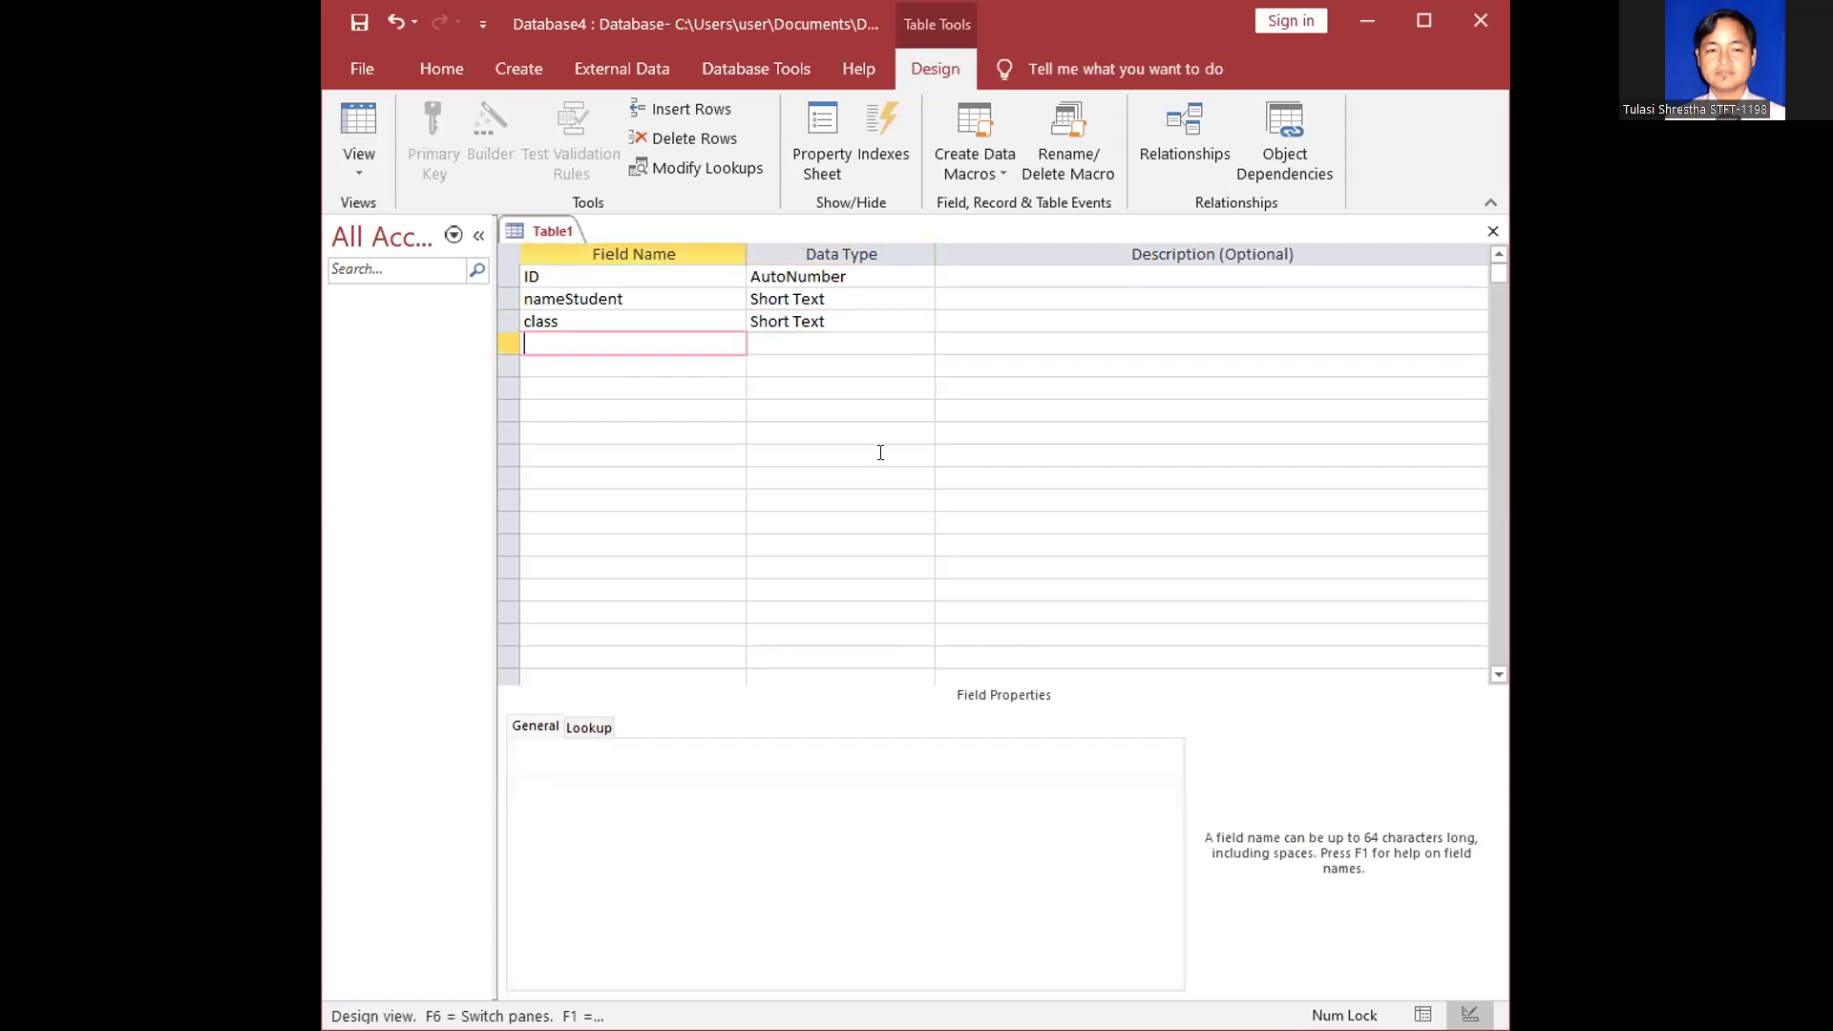
{"action": "type", "text": "rollNo"}
{"action": "left_click", "coordinate": [793, 344]}
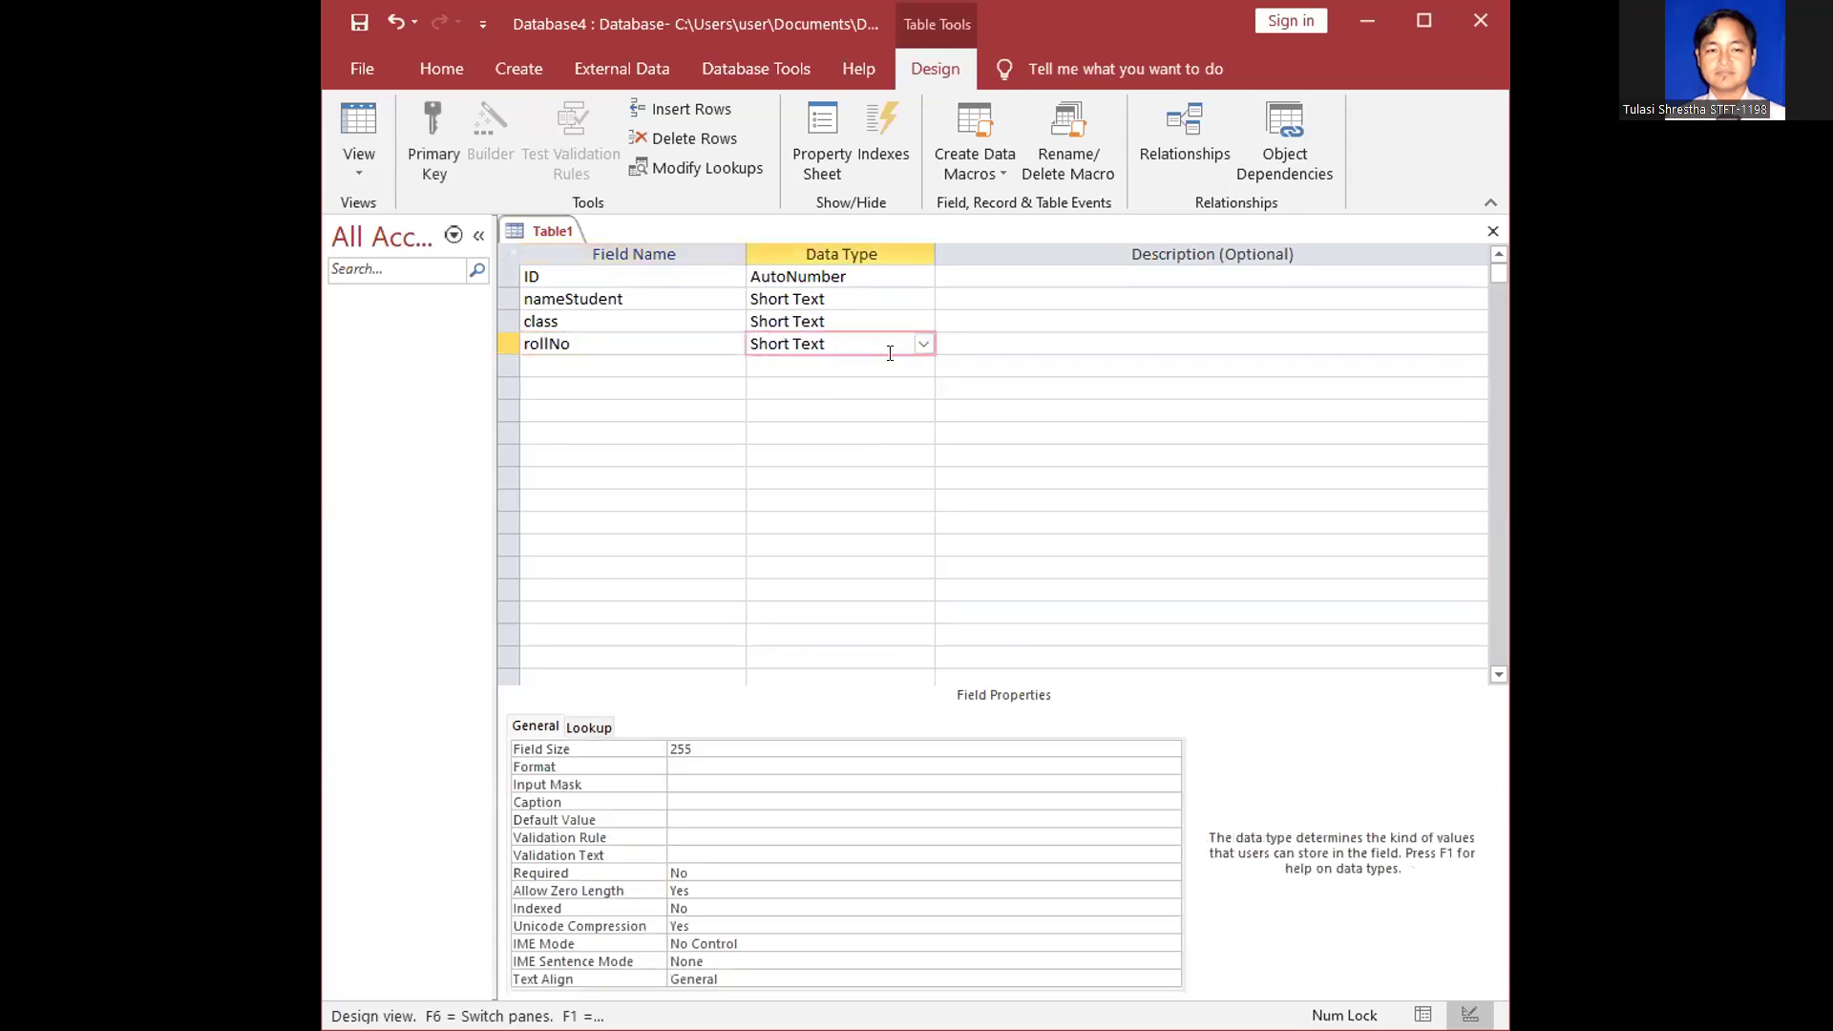
{"action": "left_click", "coordinate": [924, 343]}
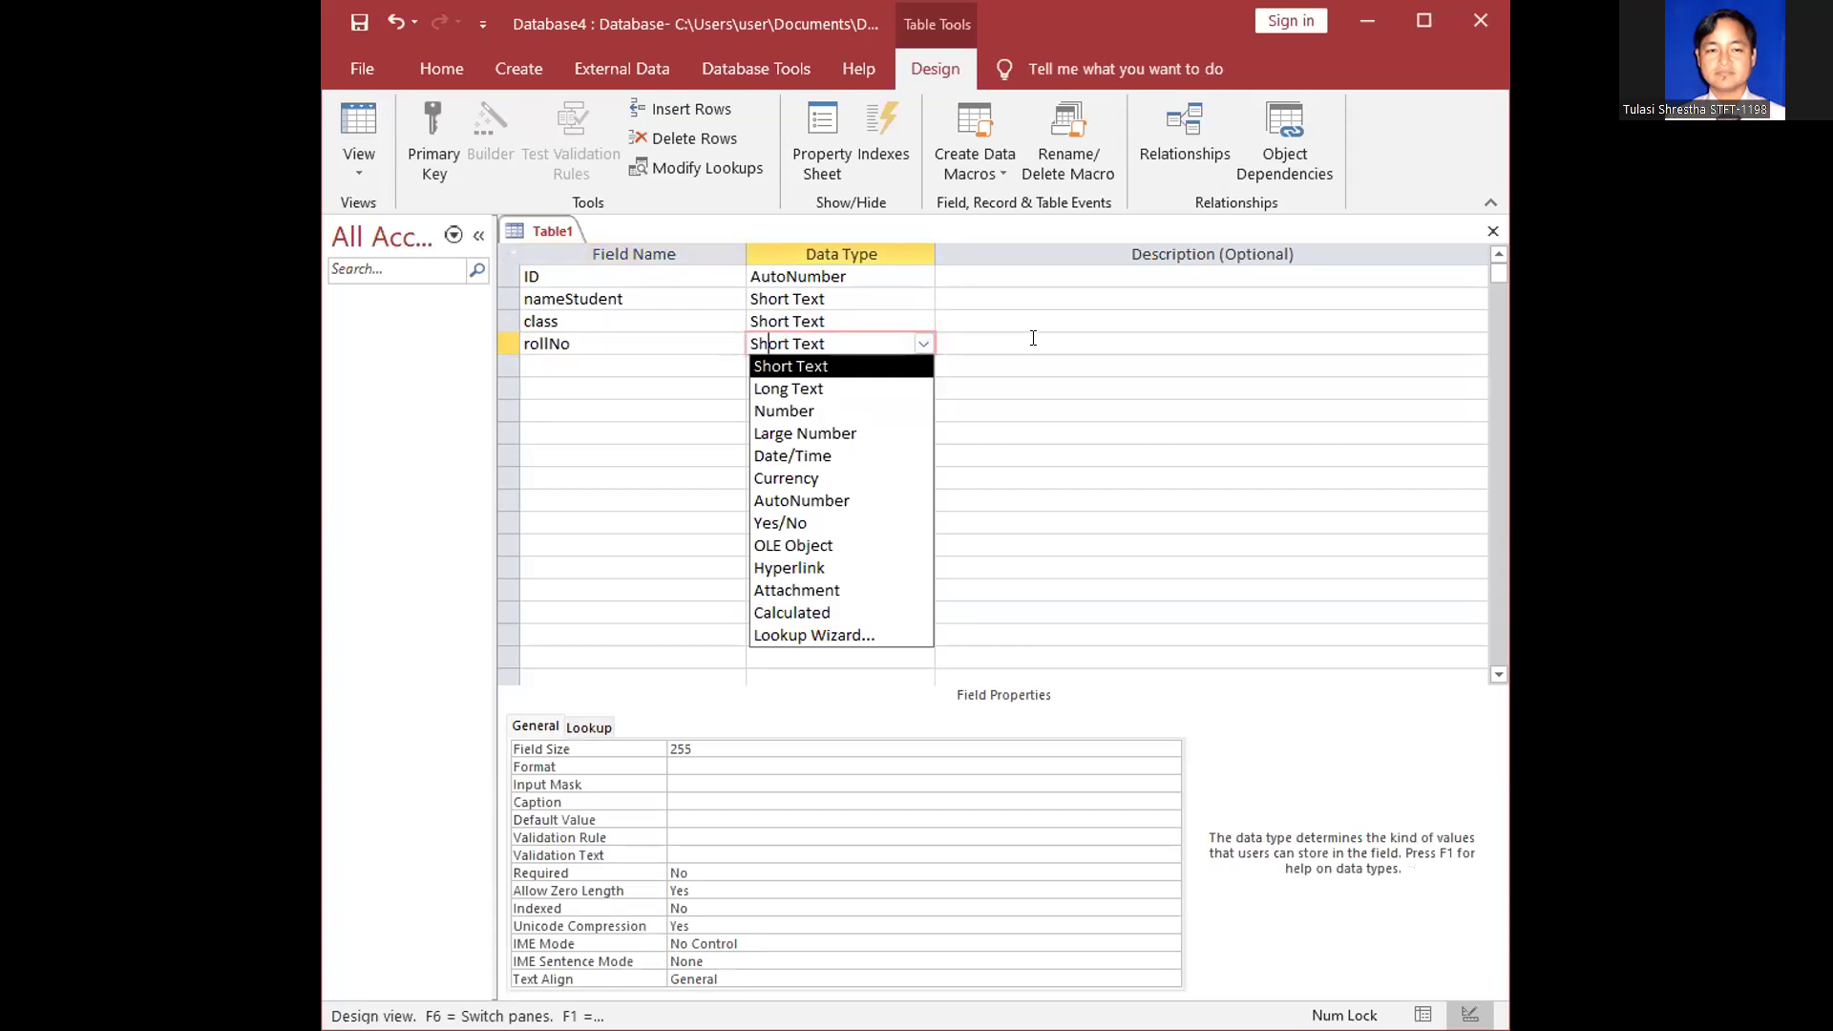
{"action": "left_click", "coordinate": [1033, 338]}
{"action": "left_click", "coordinate": [884, 341]}
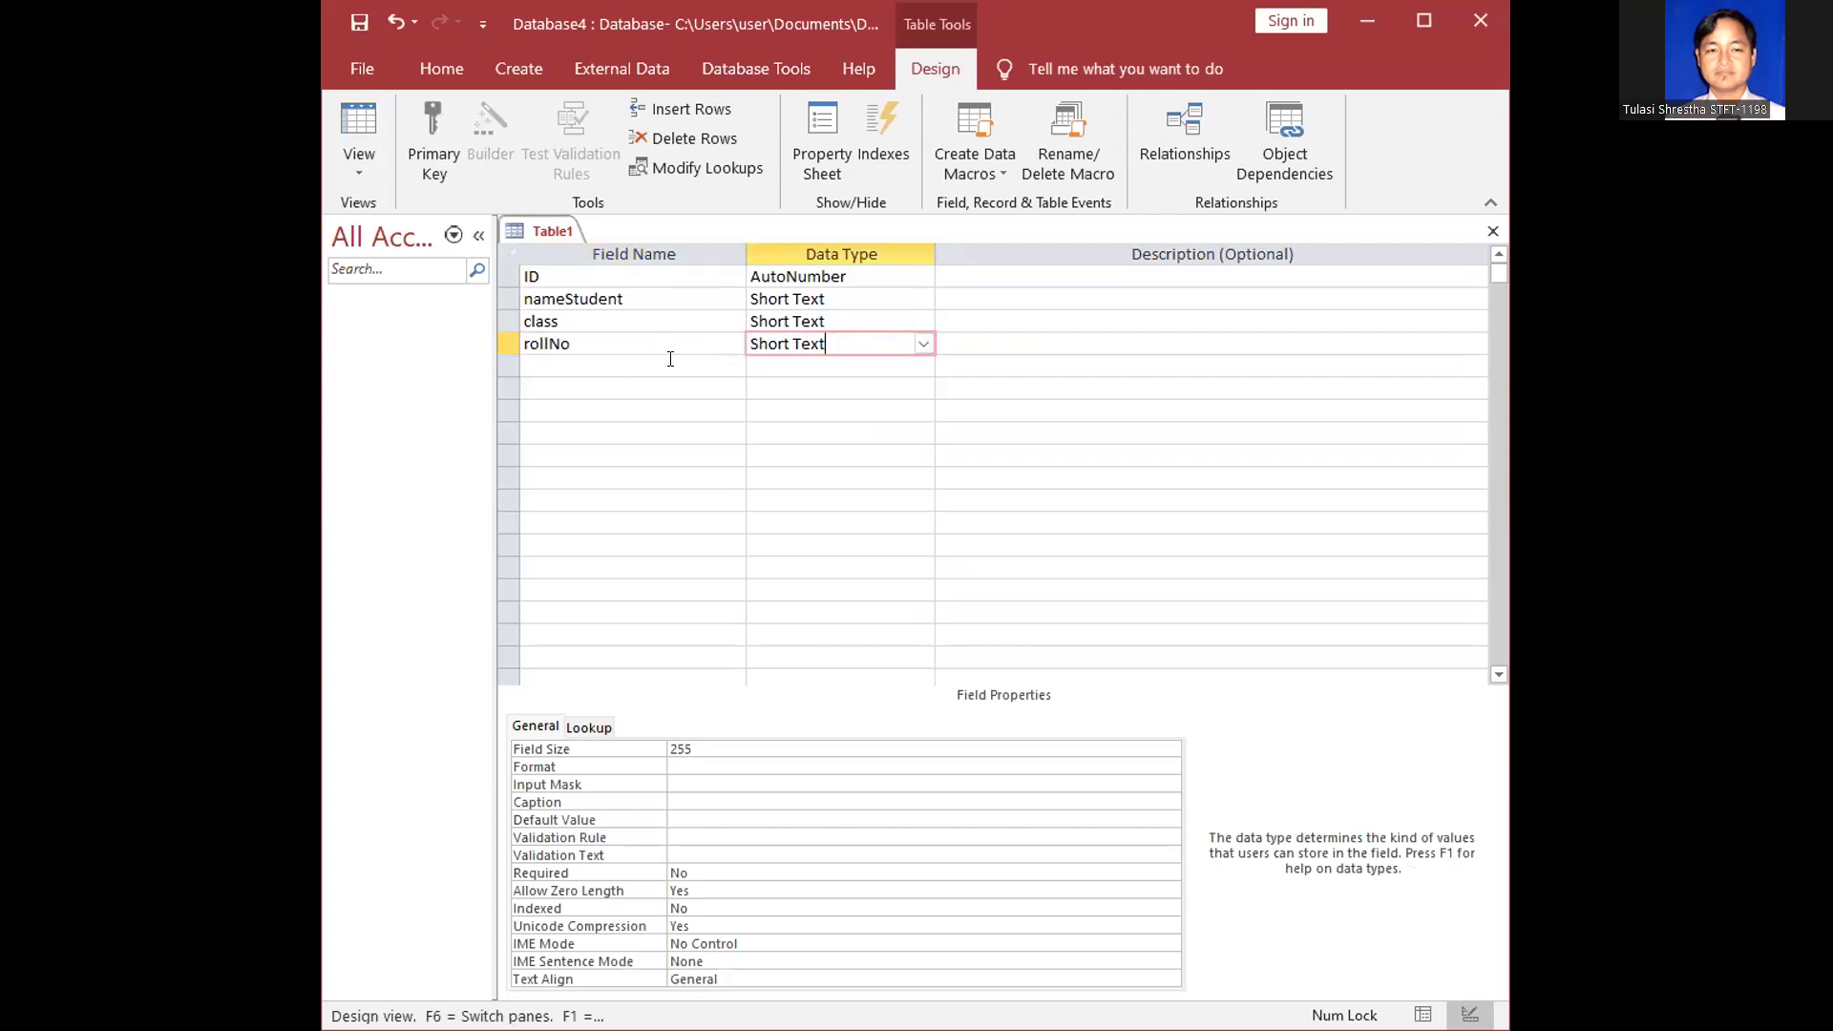
Add a field named section below rollNo with the Short Text data type
{"action": "left_click", "coordinate": [625, 365]}
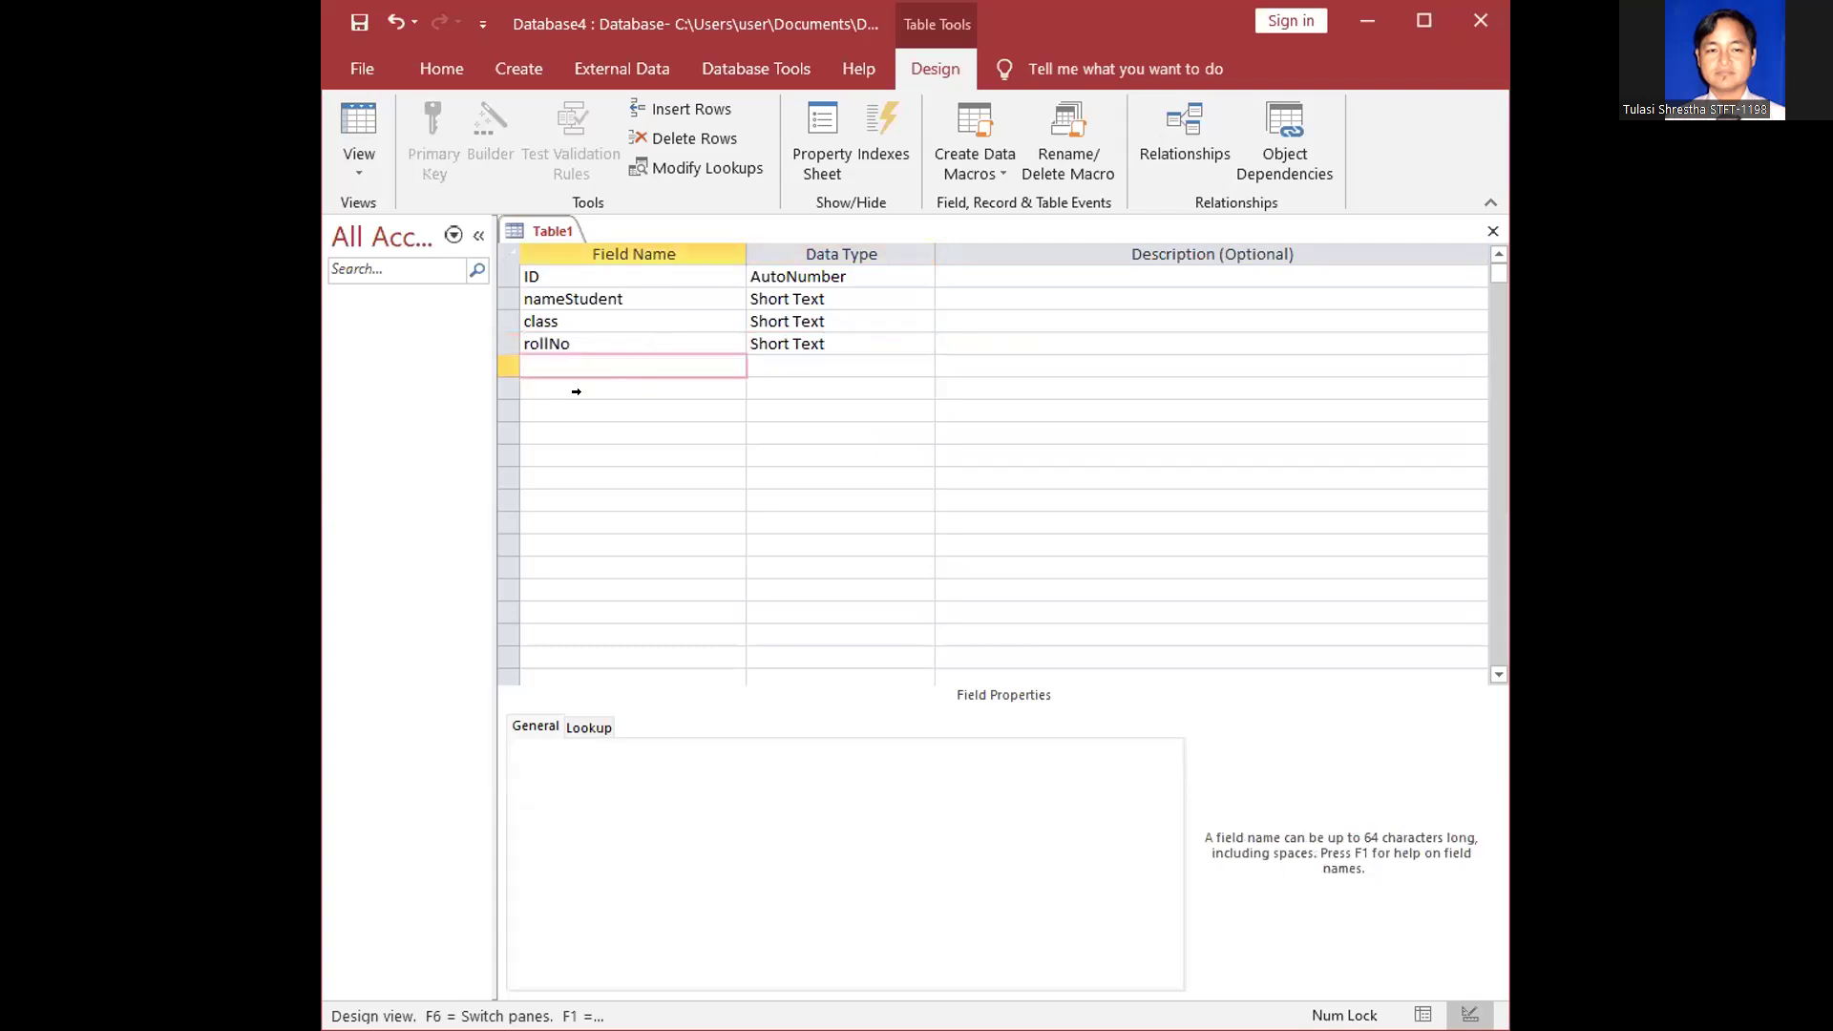
{"action": "type", "text": "section"}
{"action": "key", "text": "Tab"}
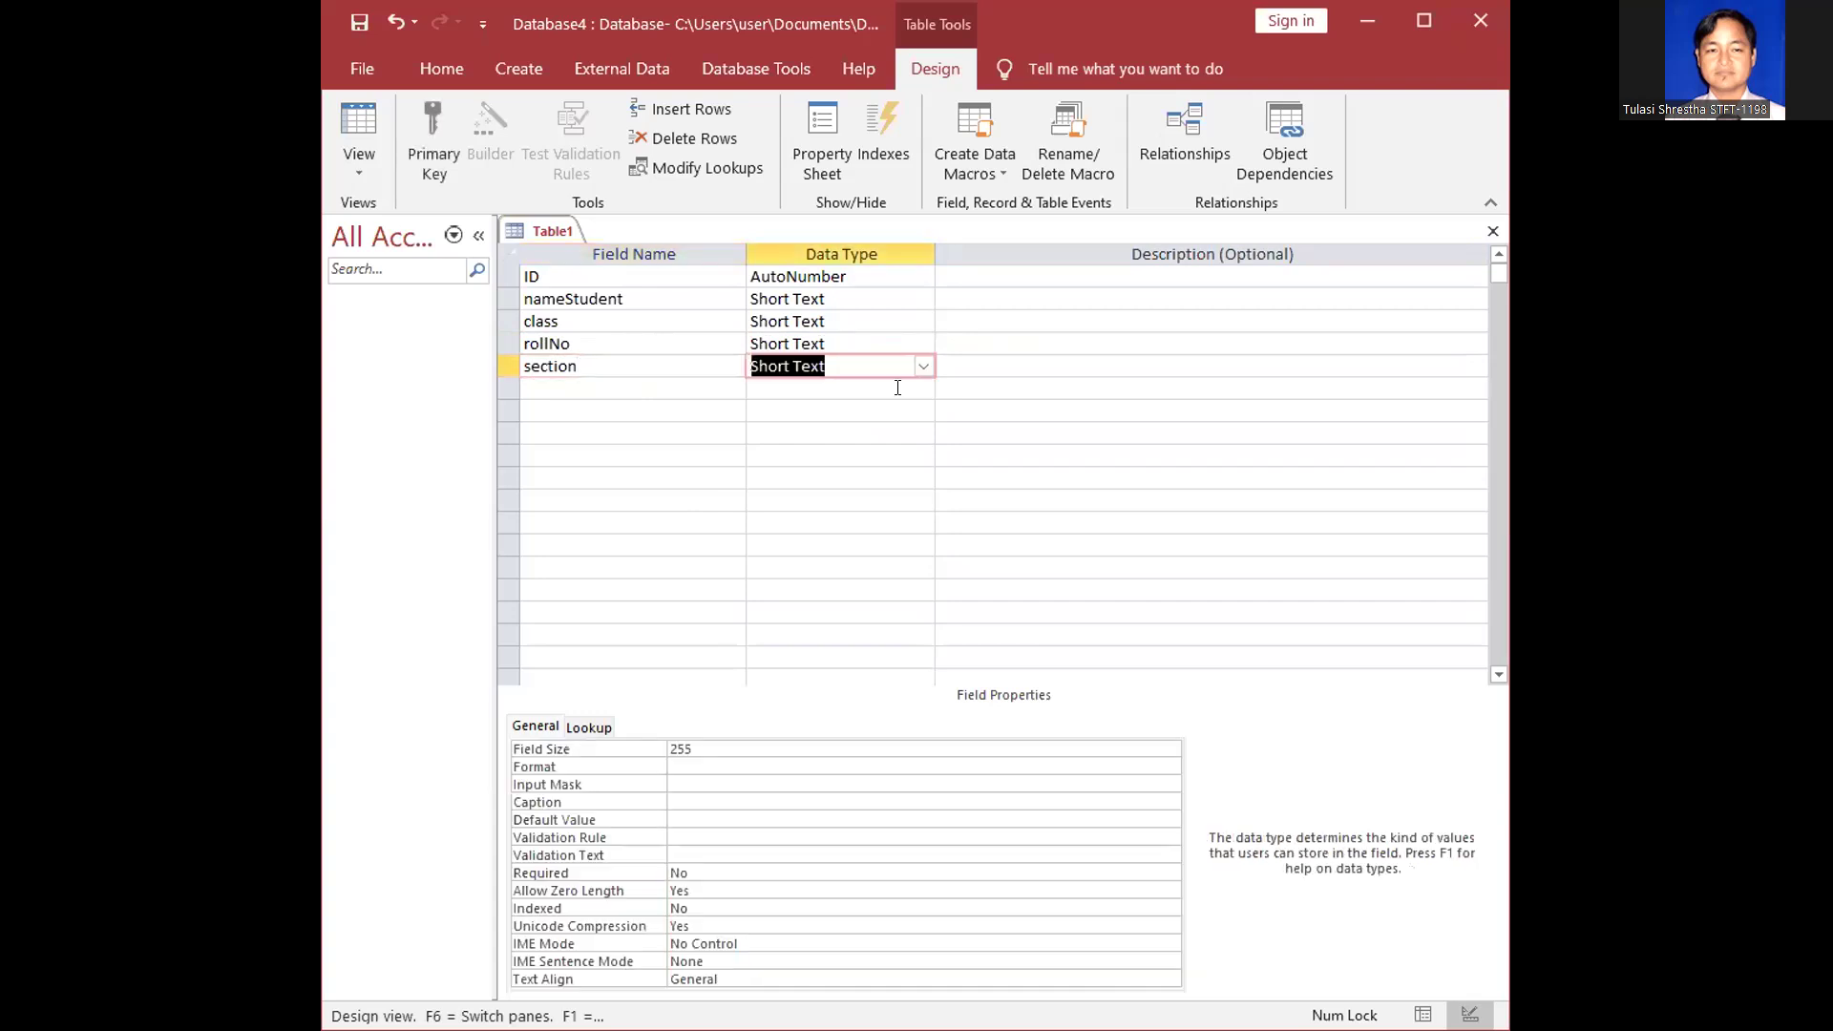
Add a field named dateBirth below section, keeping Short Text as its data type
{"action": "left_click", "coordinate": [571, 389]}
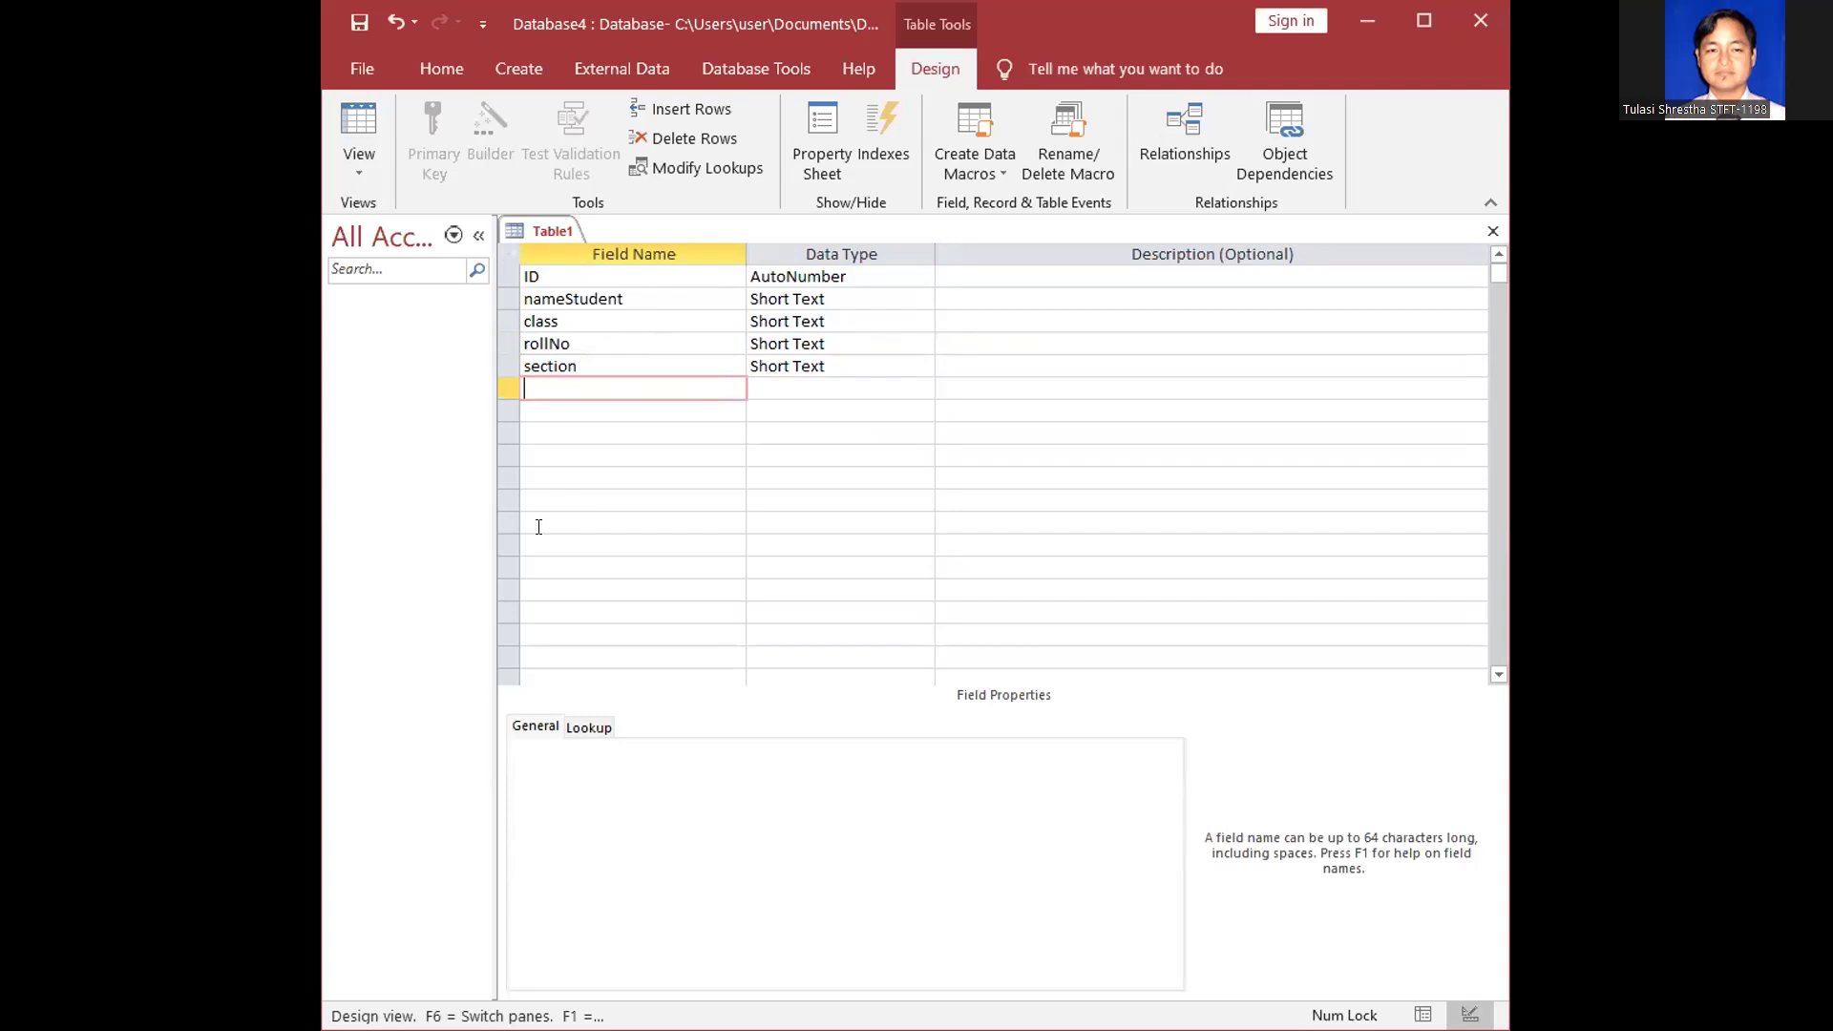
{"action": "type", "text": "dateBirth"}
{"action": "left_click", "coordinate": [822, 385]}
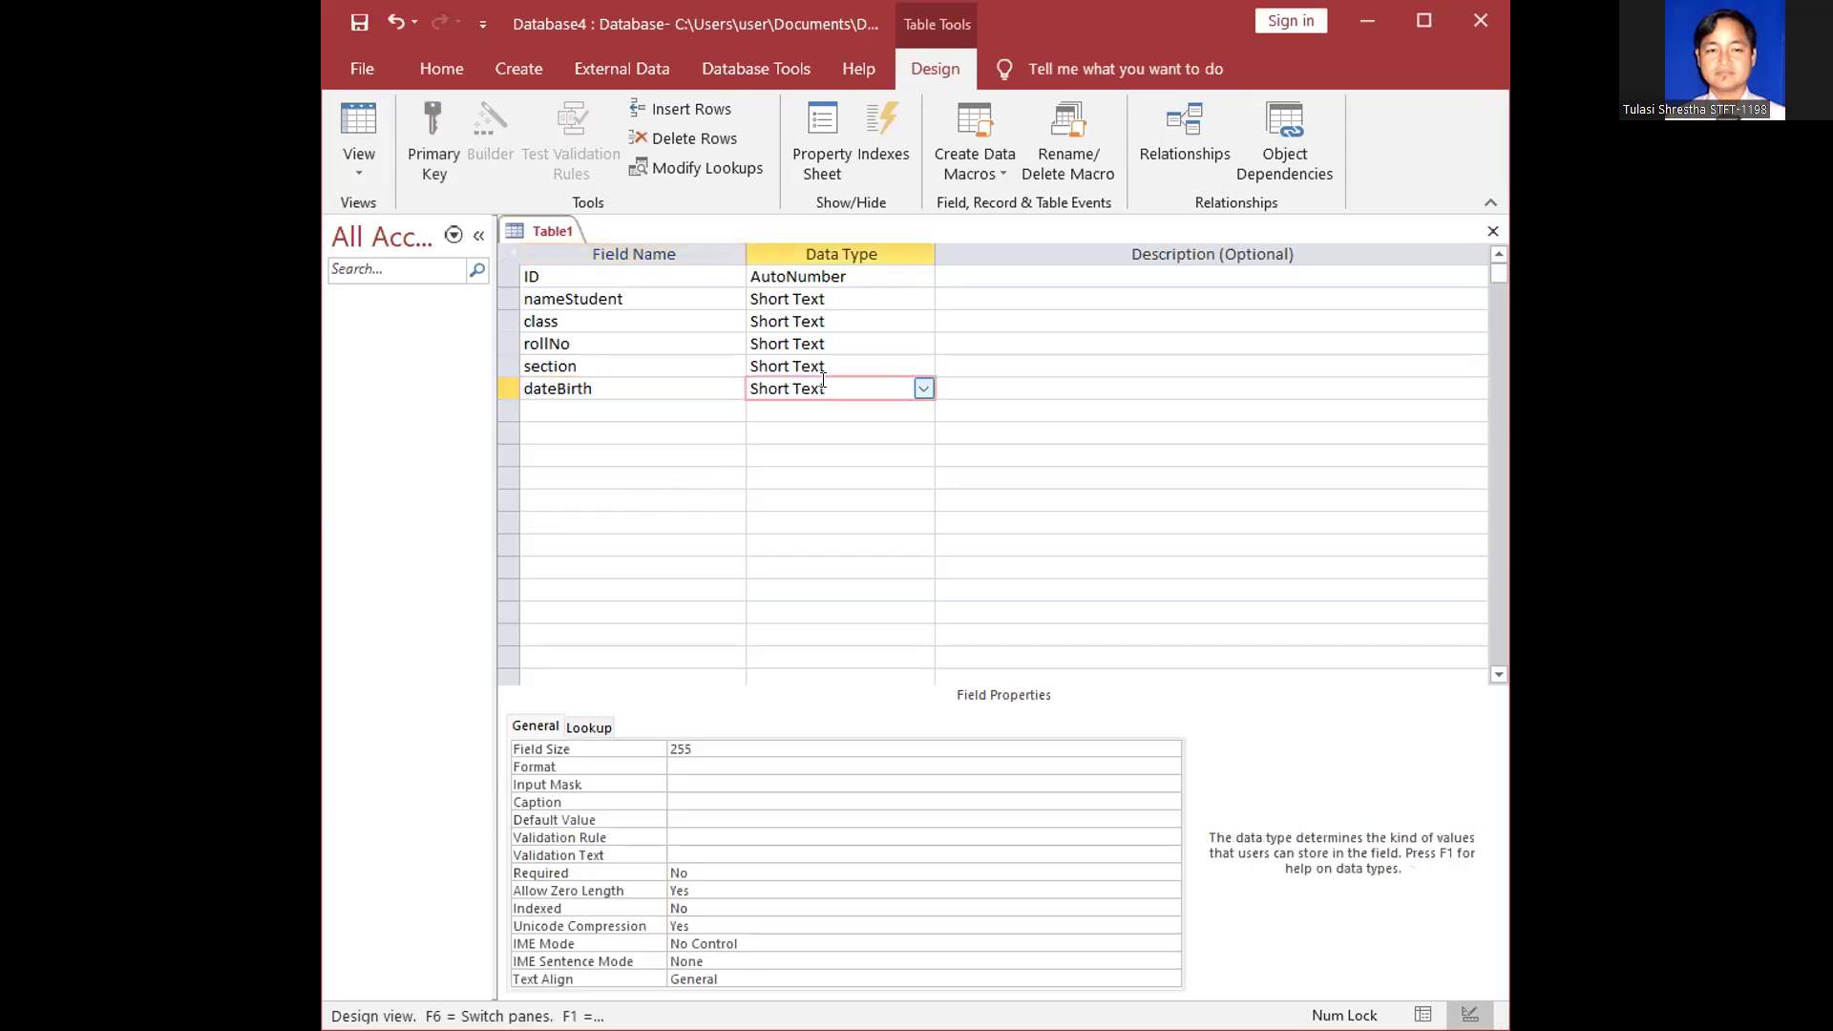
{"action": "left_click", "coordinate": [924, 388]}
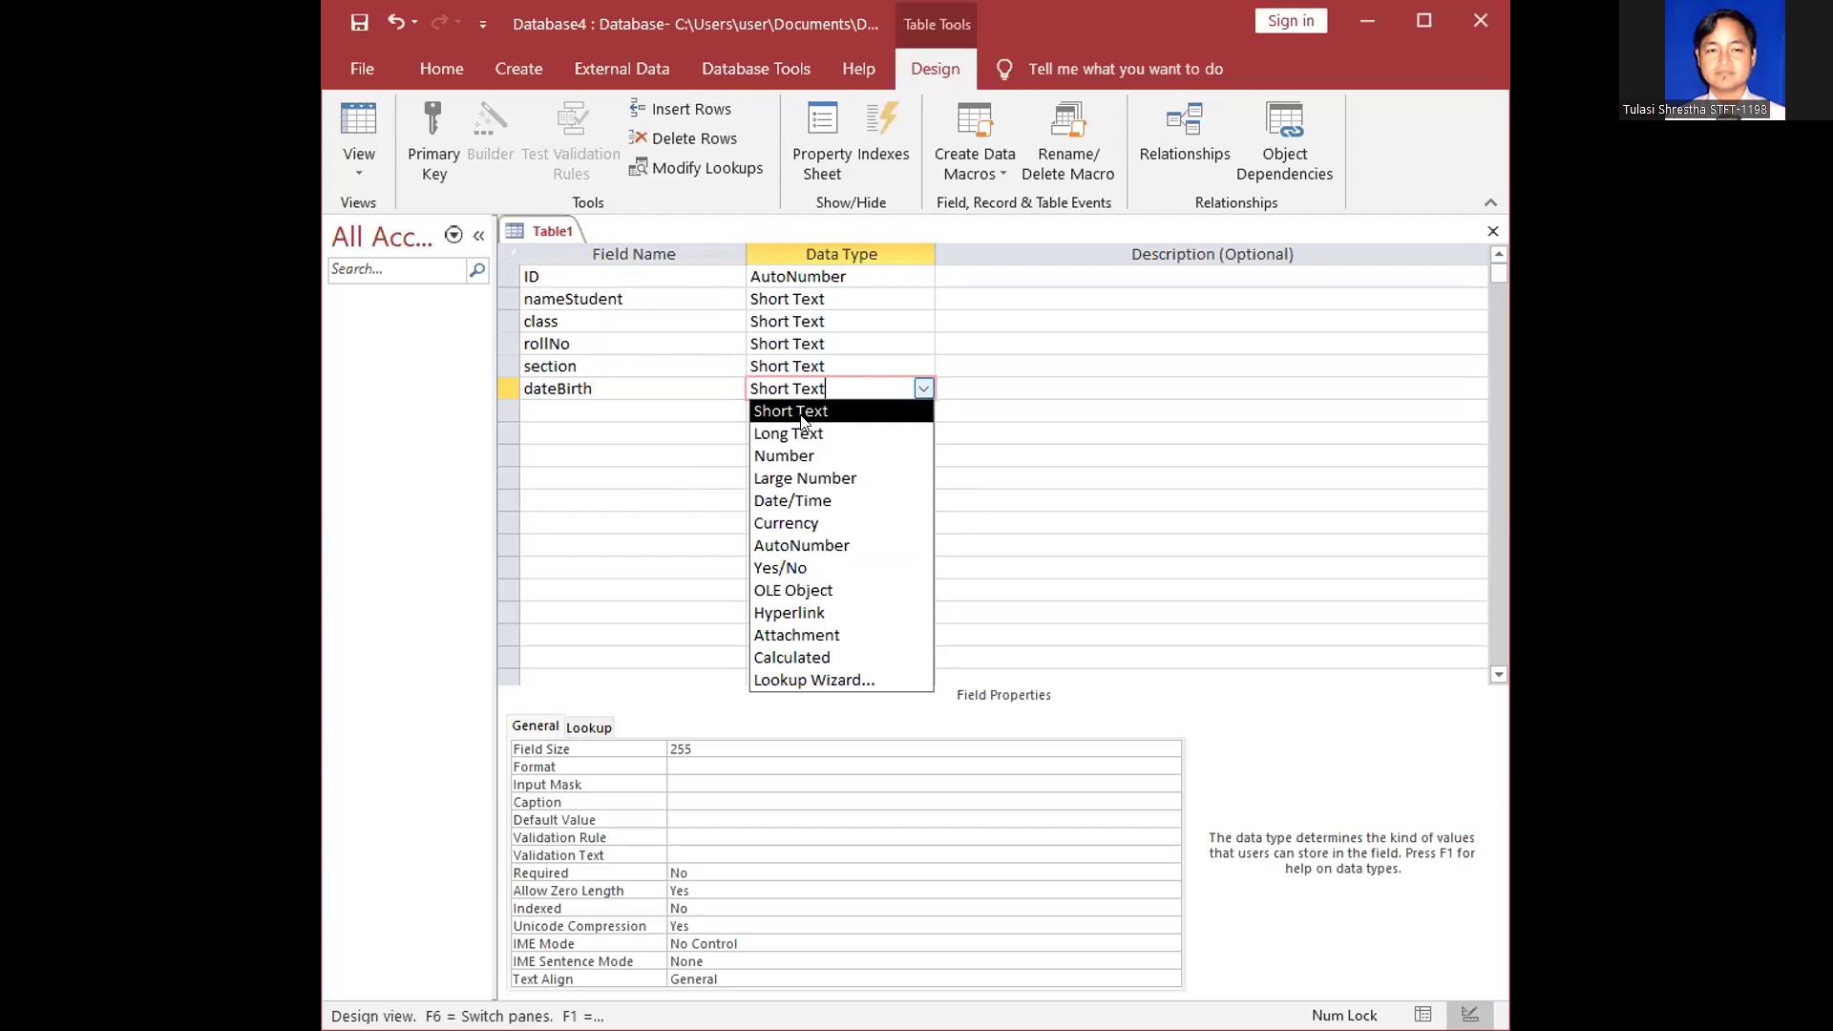
{"action": "left_click", "coordinate": [995, 409]}
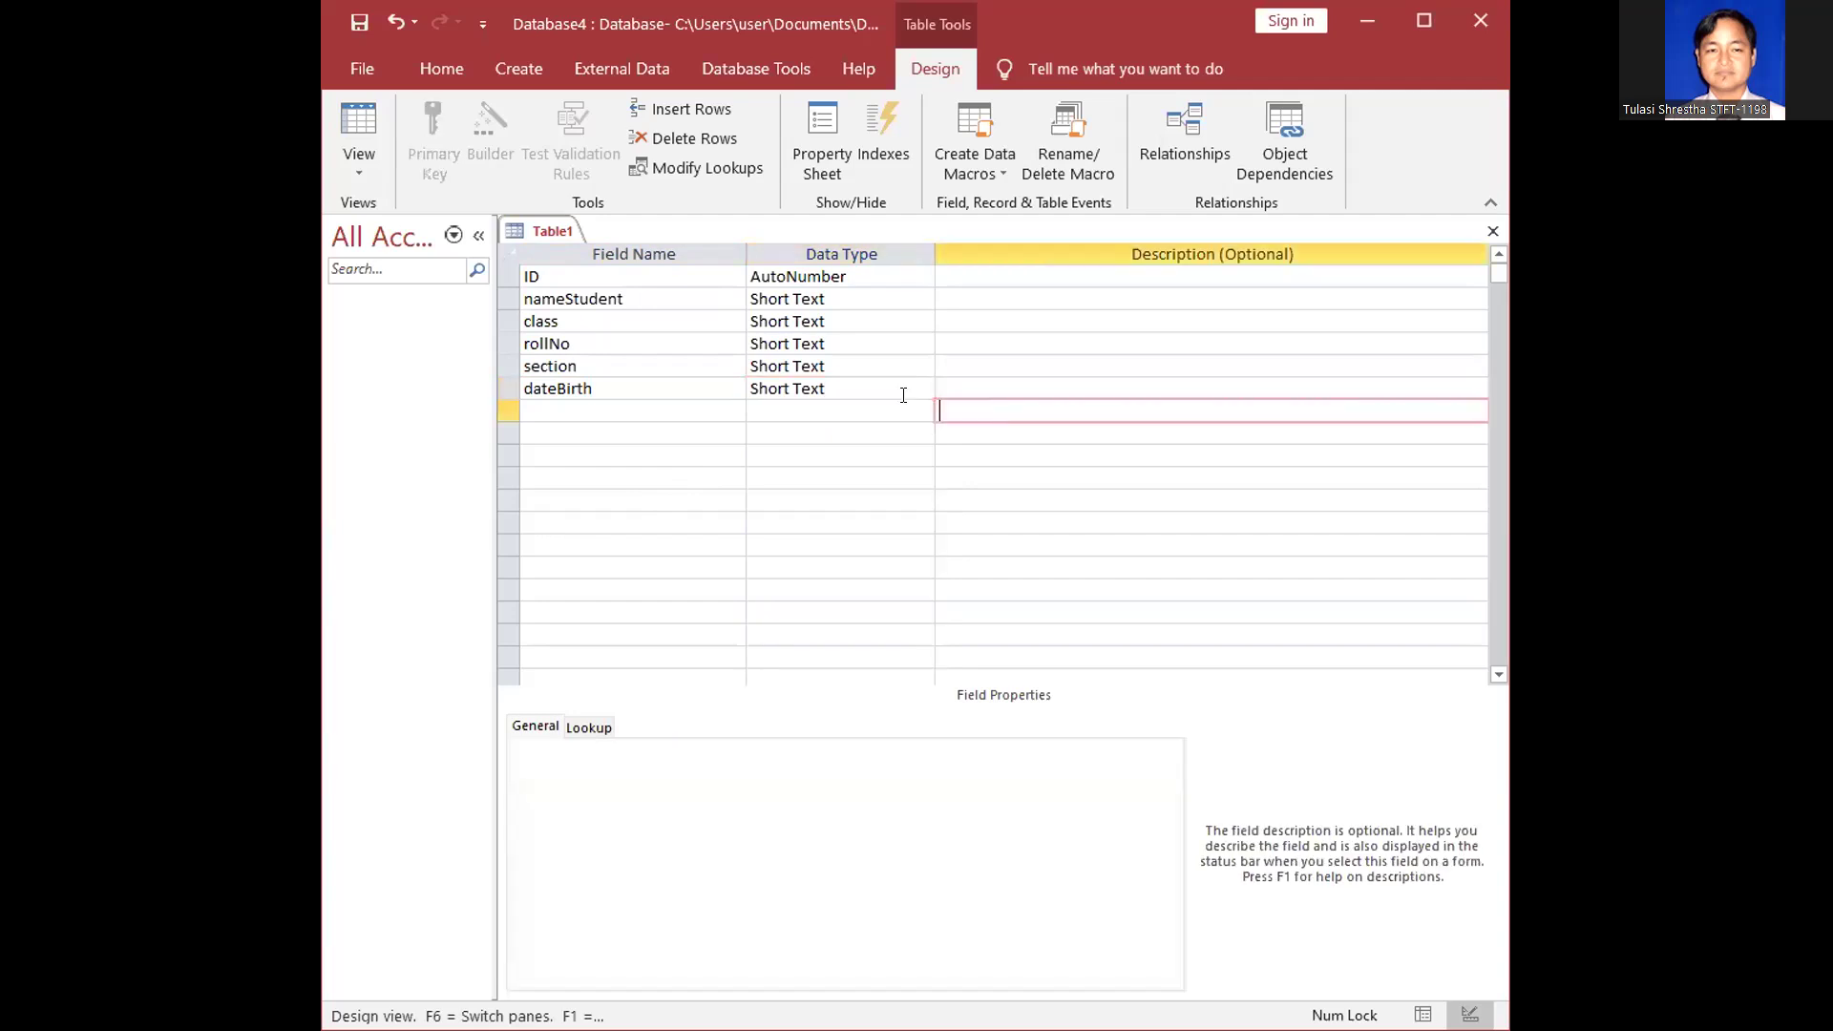
{"action": "left_click", "coordinate": [903, 392]}
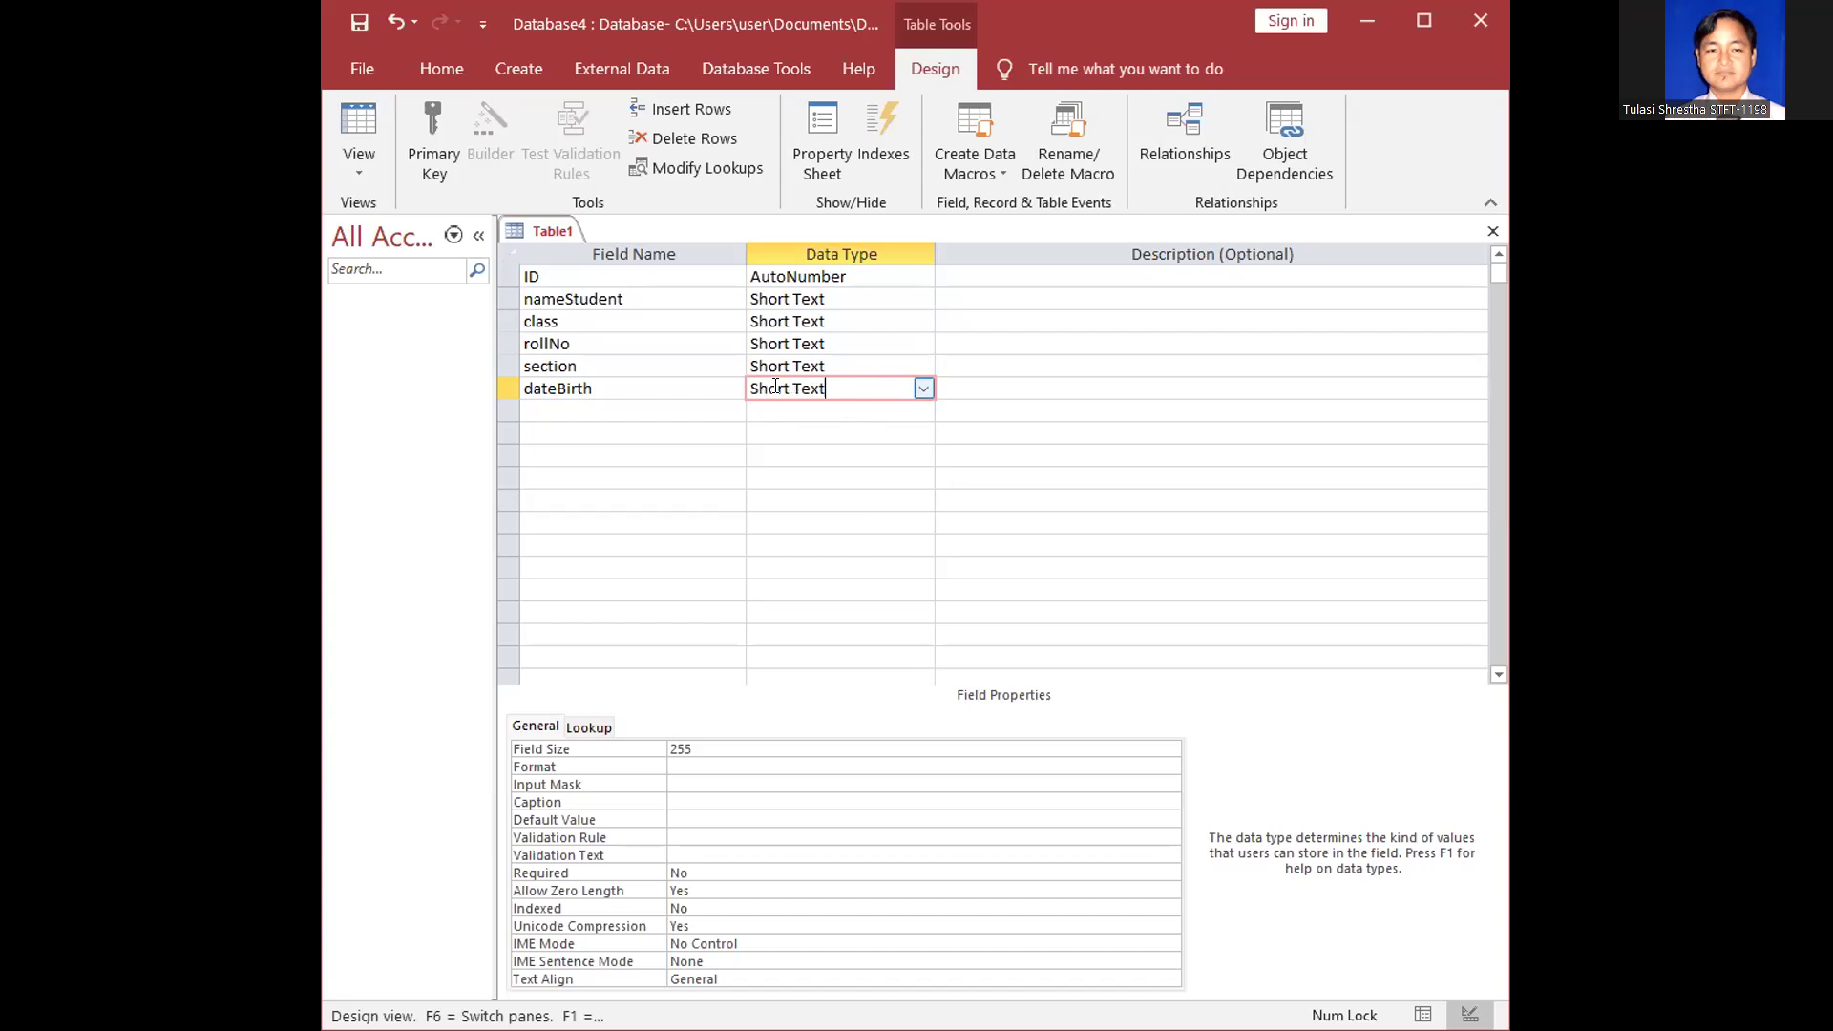
{"action": "left_click", "coordinate": [921, 390]}
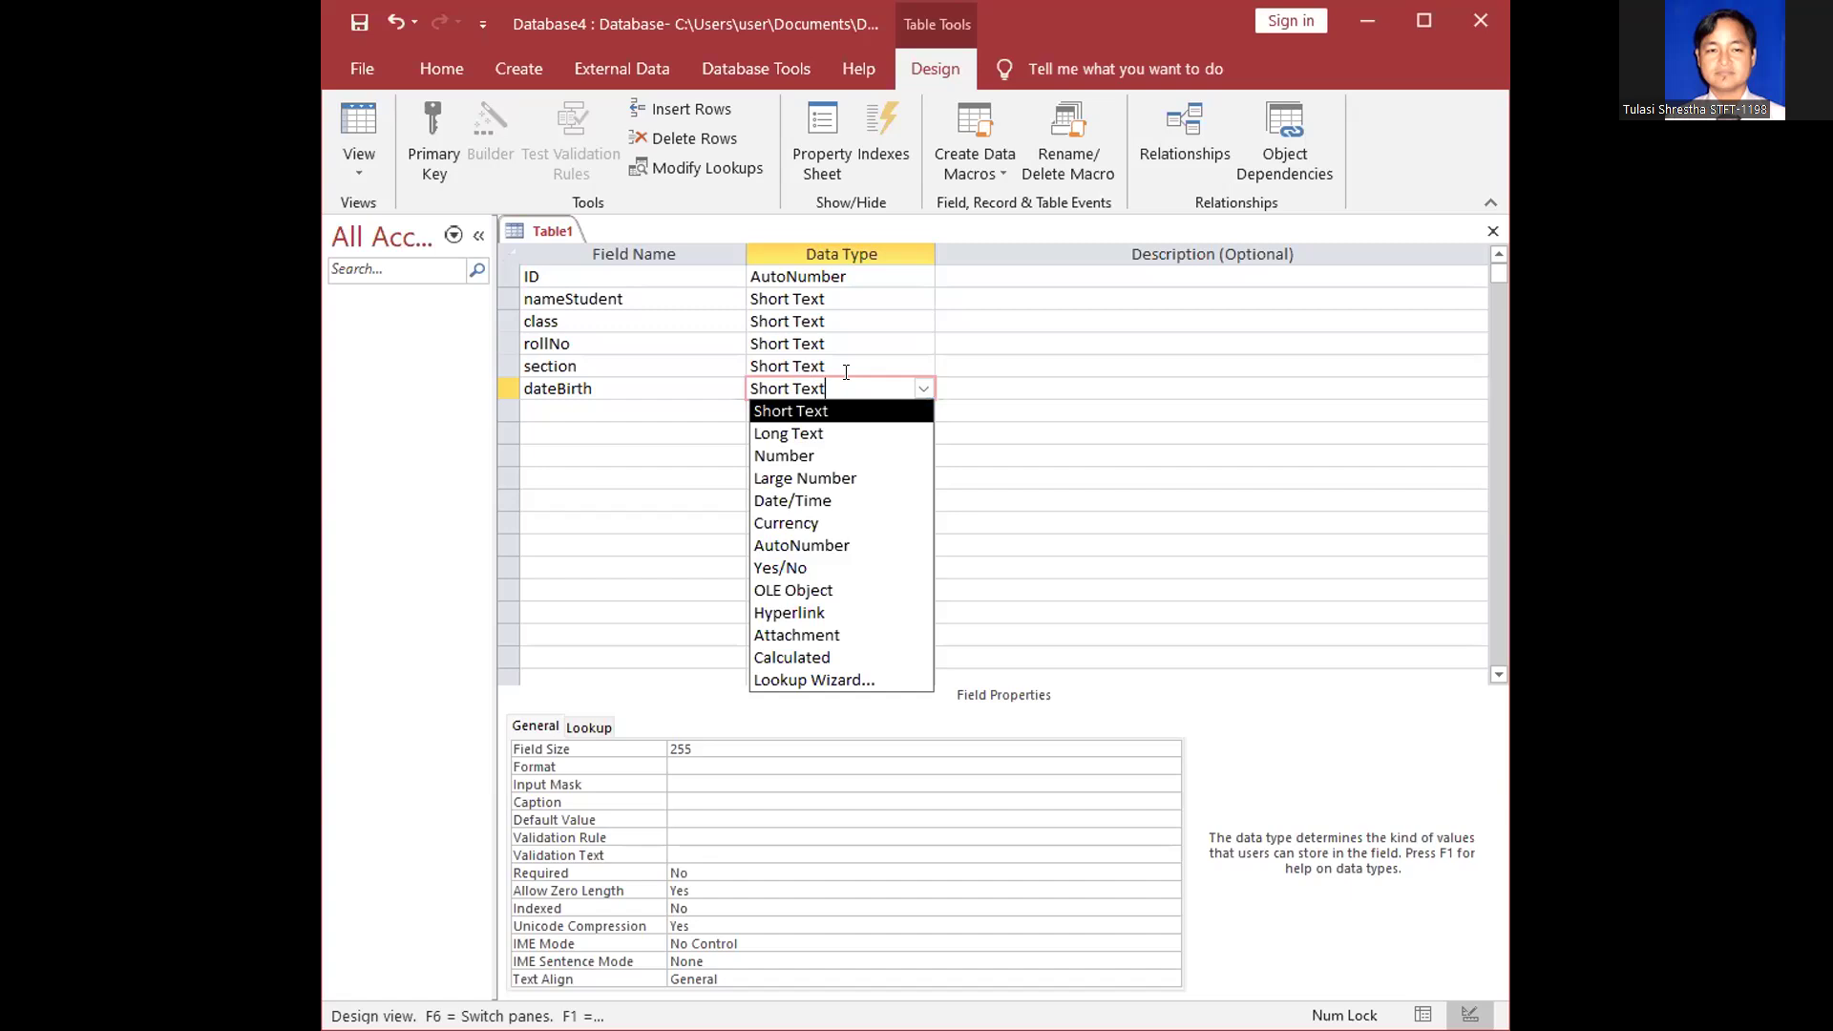
{"action": "left_click", "coordinate": [557, 410]}
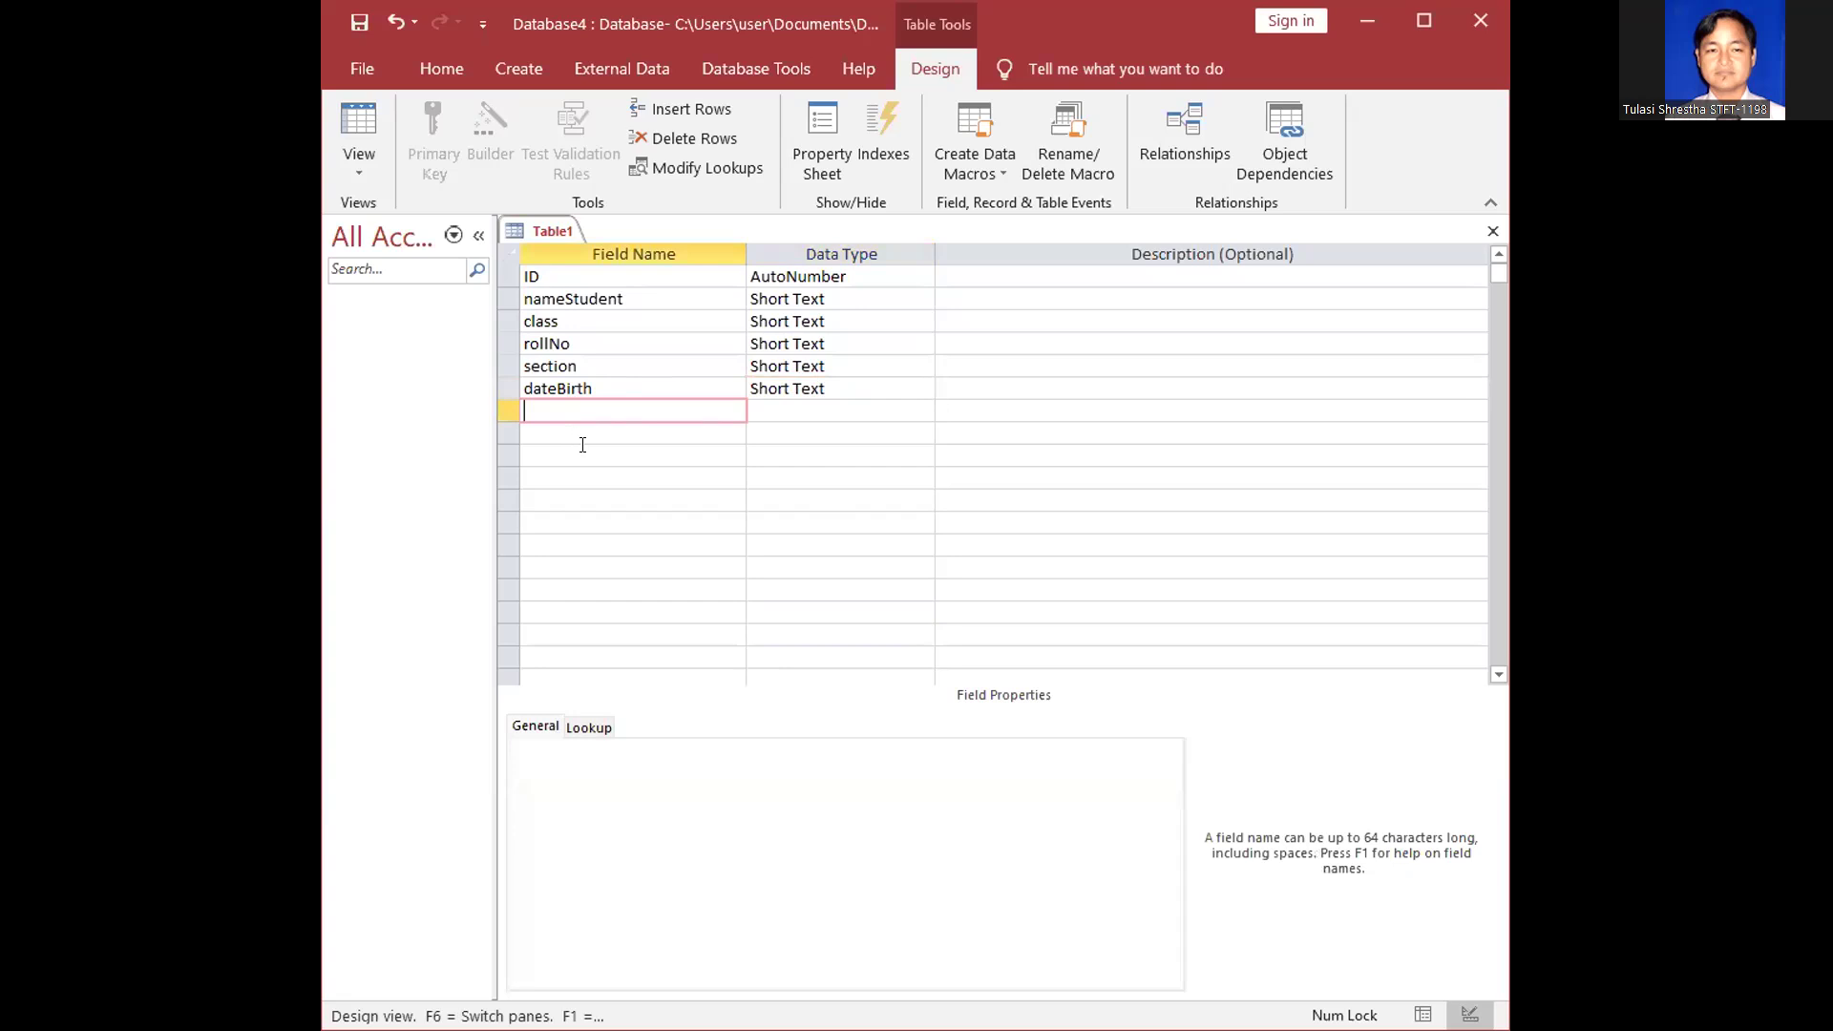
{"action": "left_click", "coordinate": [626, 390]}
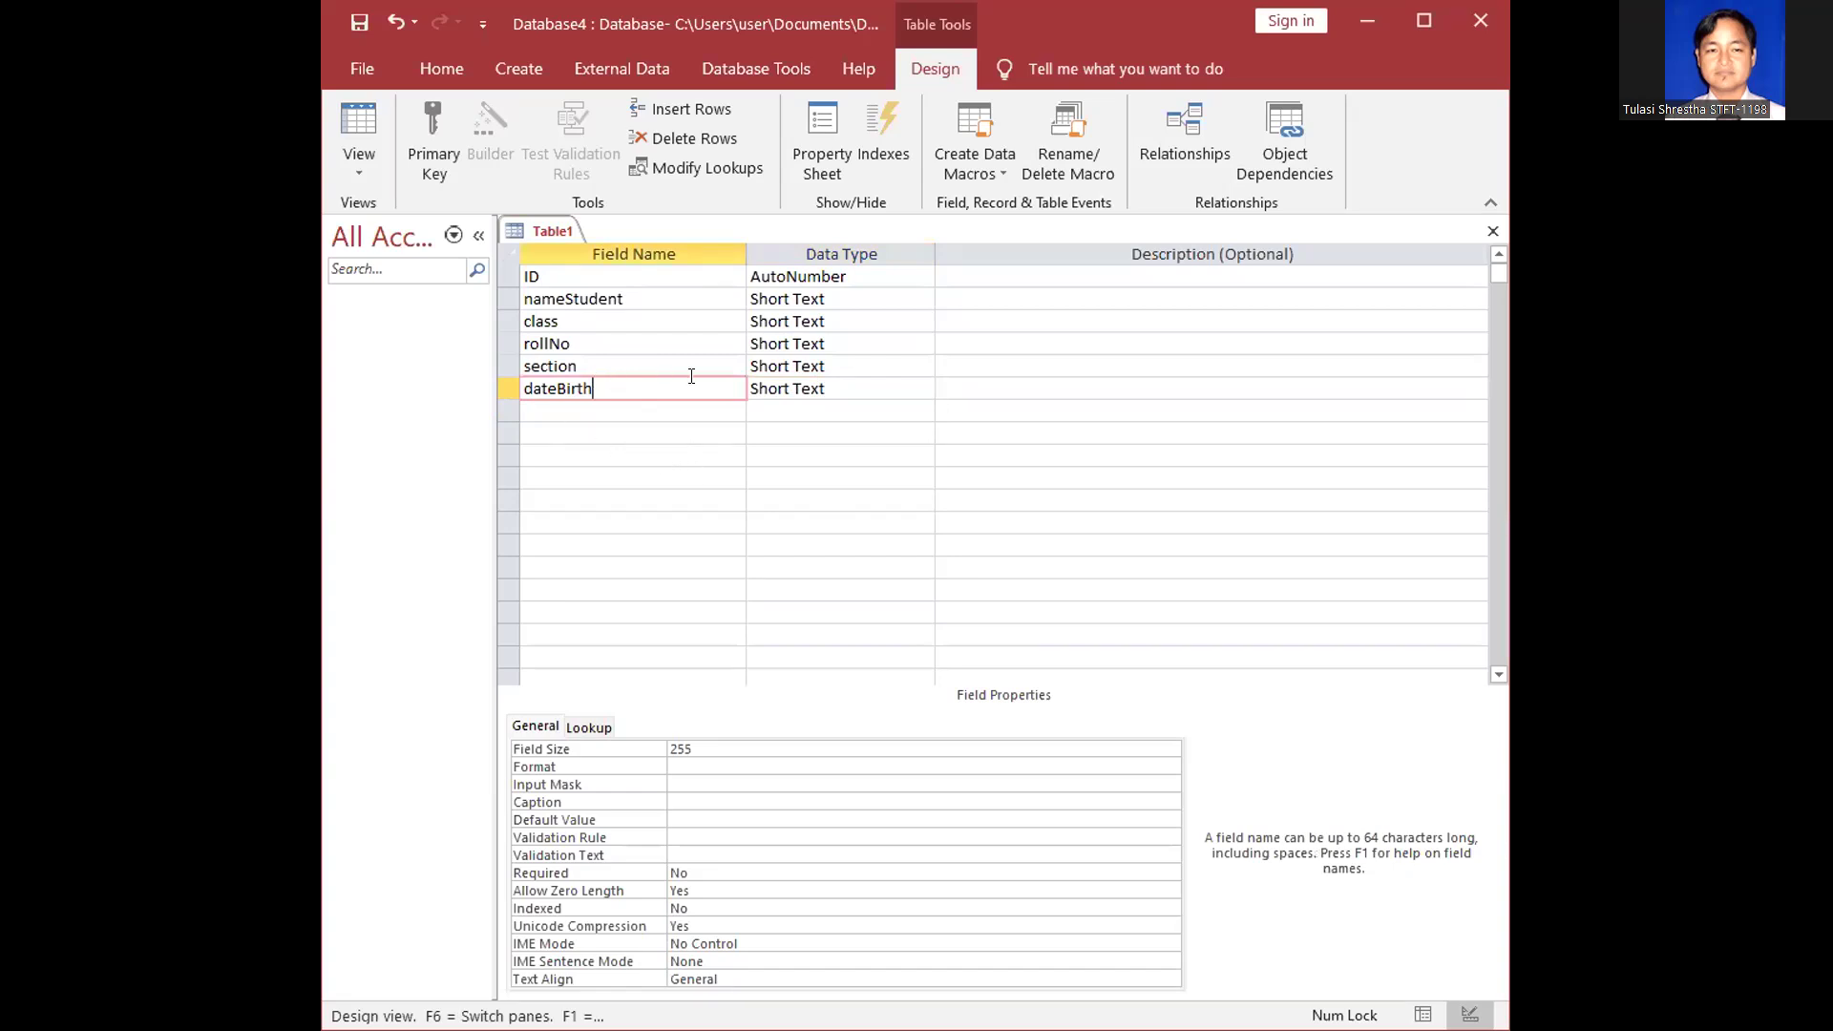
{"action": "key", "text": "Return"}
Add a field named nameFather below dateBirth with the Short Text data type
{"action": "left_click", "coordinate": [569, 411]}
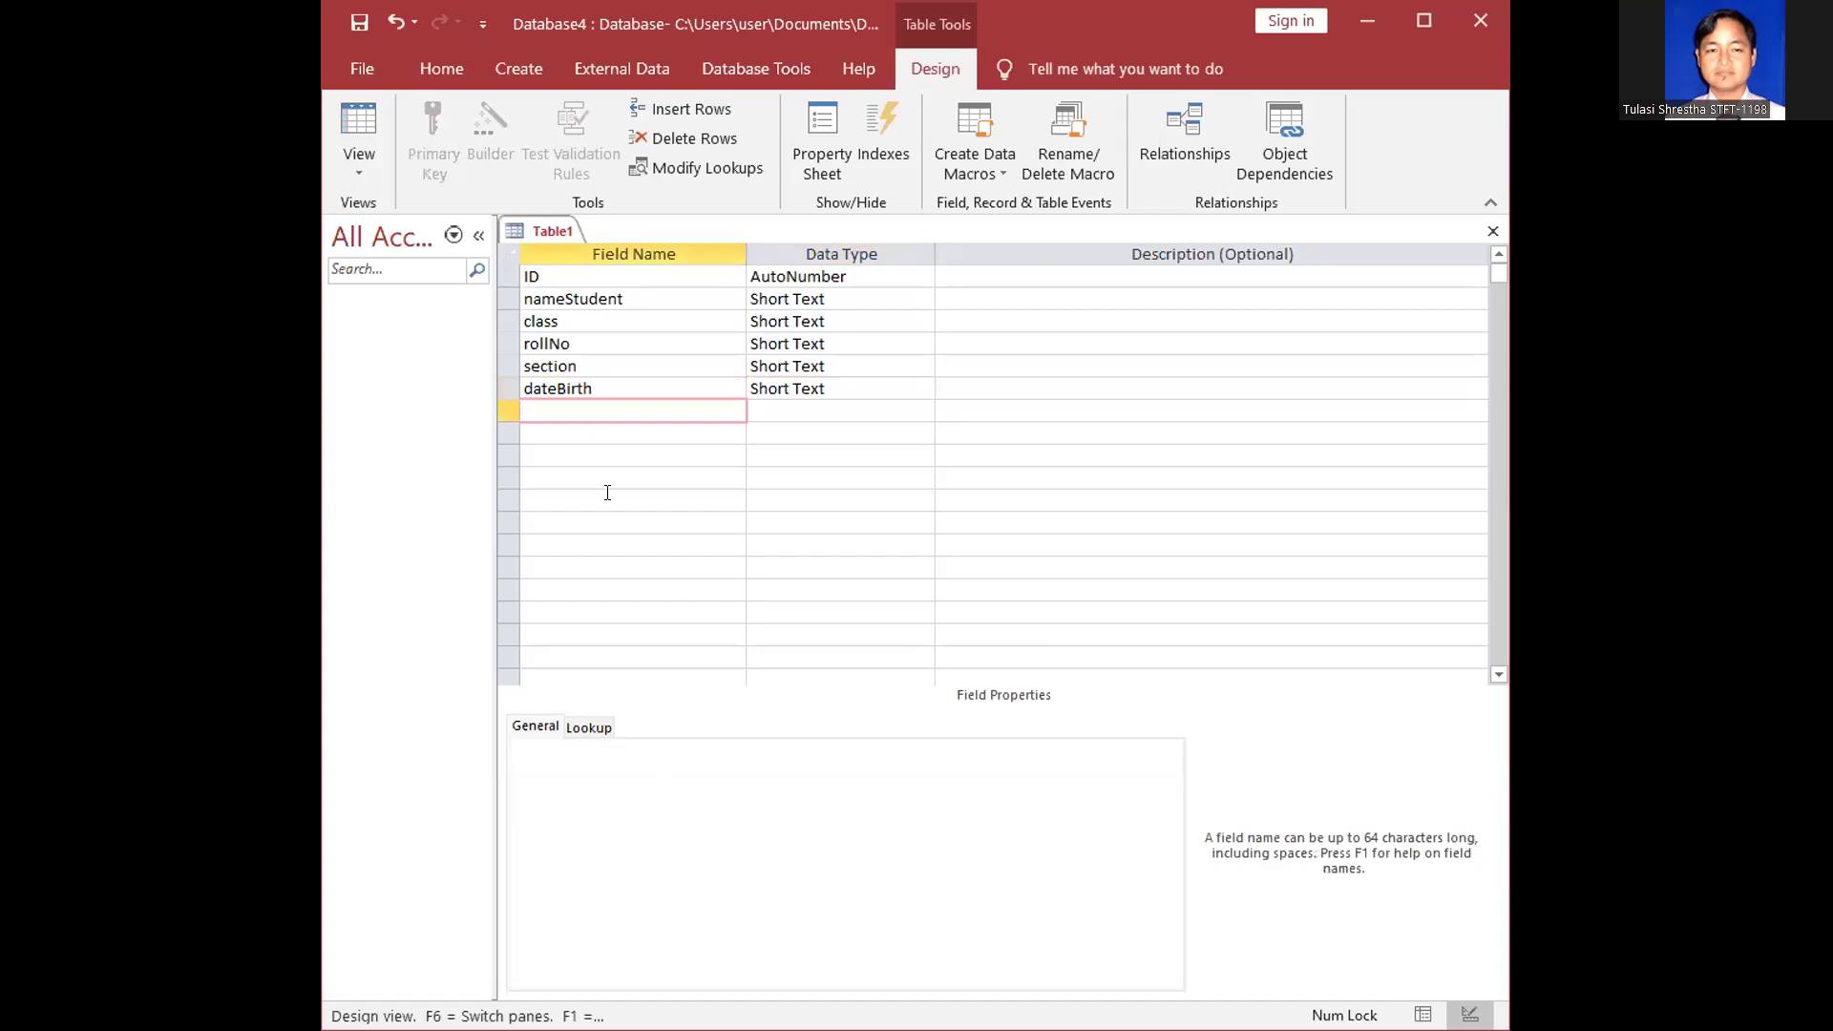
{"action": "type", "text": "nameFsther"}
{"action": "key", "text": "BackSpace"}
{"action": "key", "text": "BackSpace"}
{"action": "key", "text": "BackSpace"}
{"action": "key", "text": "BackSpace"}
{"action": "key", "text": "BackSpace"}
{"action": "type", "text": "ather"}
{"action": "left_click", "coordinate": [806, 412]}
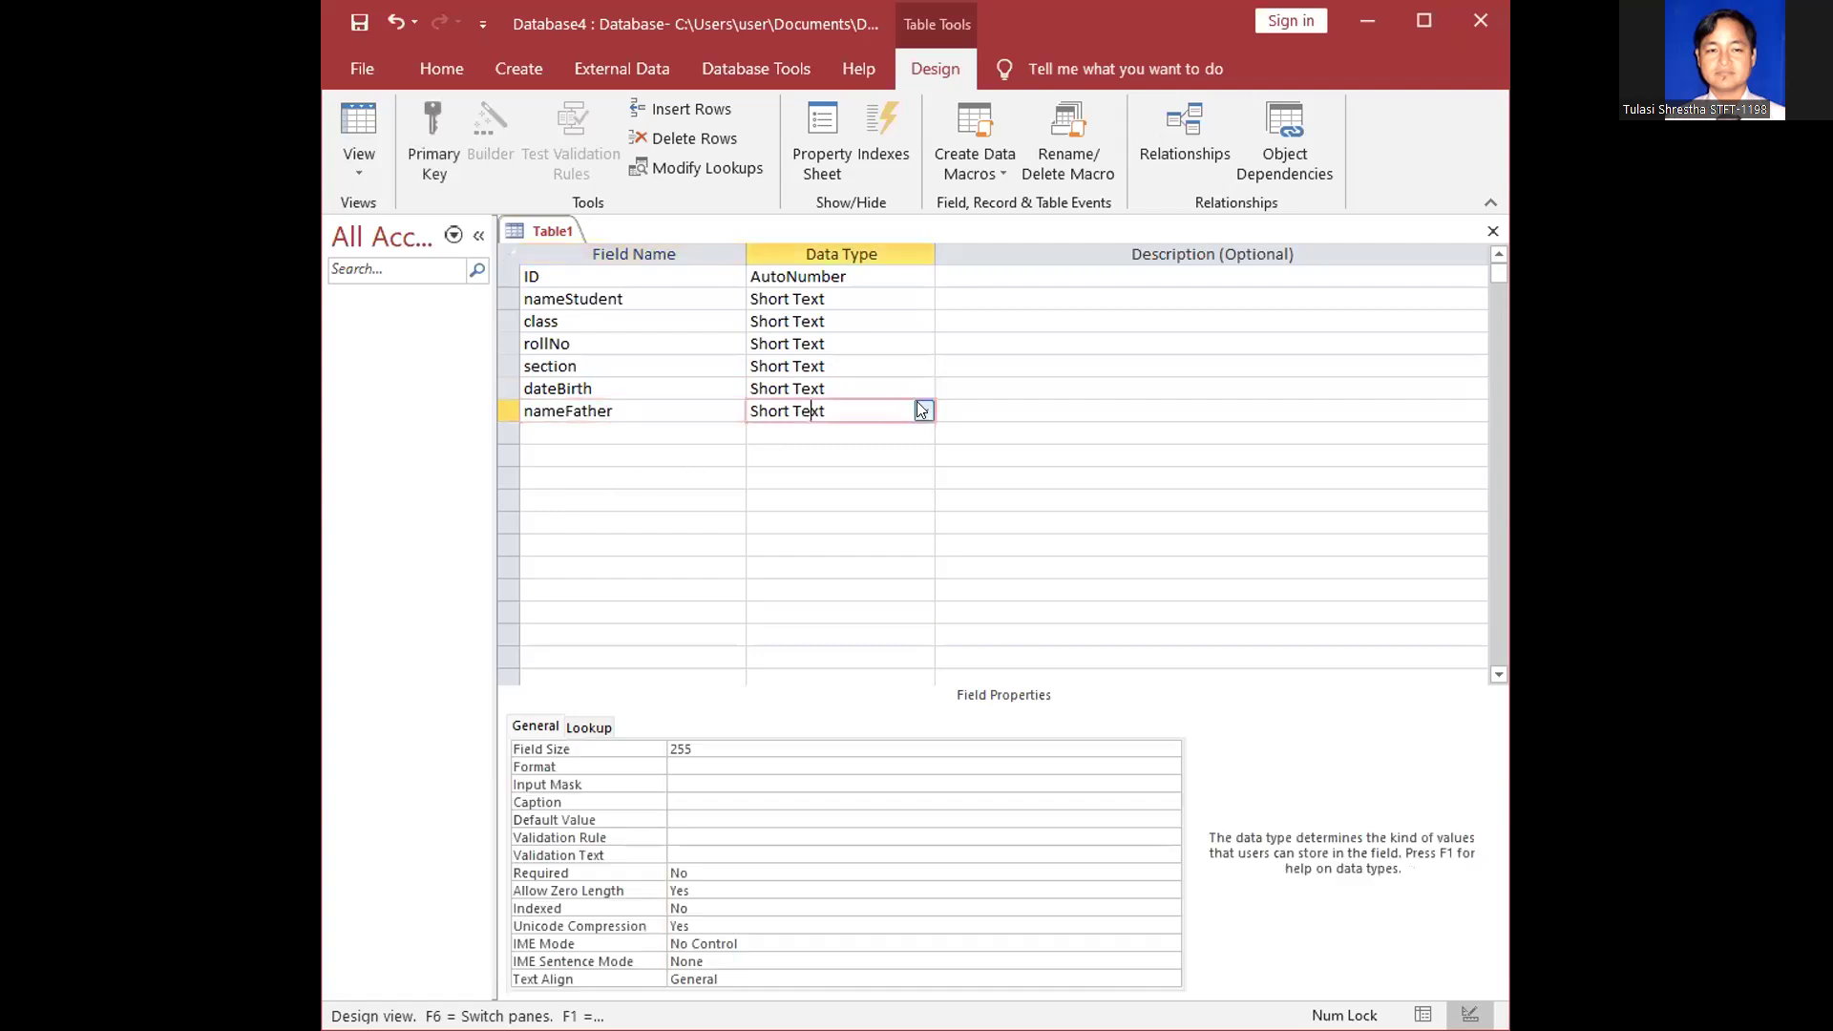
Add a field named address below nameFather with the Short Text data type
{"action": "left_click", "coordinate": [586, 431]}
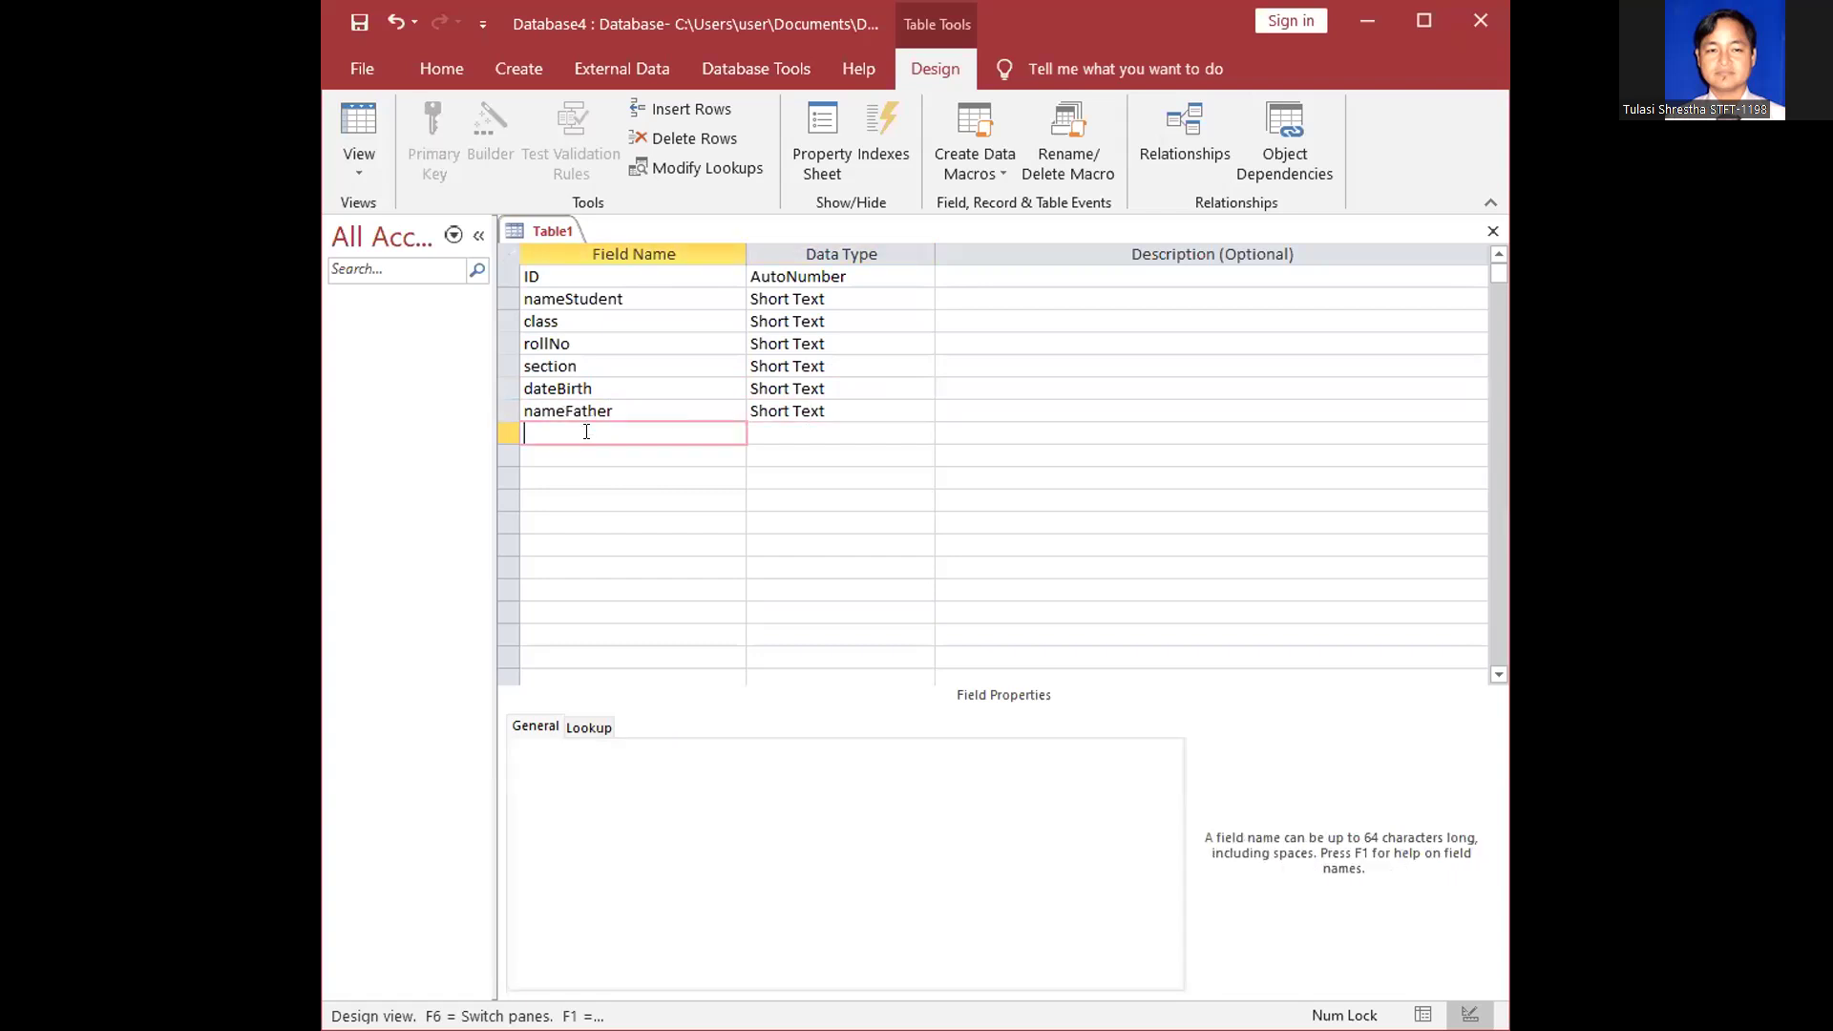
{"action": "type", "text": "A"}
{"action": "type", "text": "d"}
{"action": "key", "text": "BackSpace"}
{"action": "key", "text": "BackSpace"}
{"action": "type", "text": "address"}
{"action": "key", "text": "Tab"}
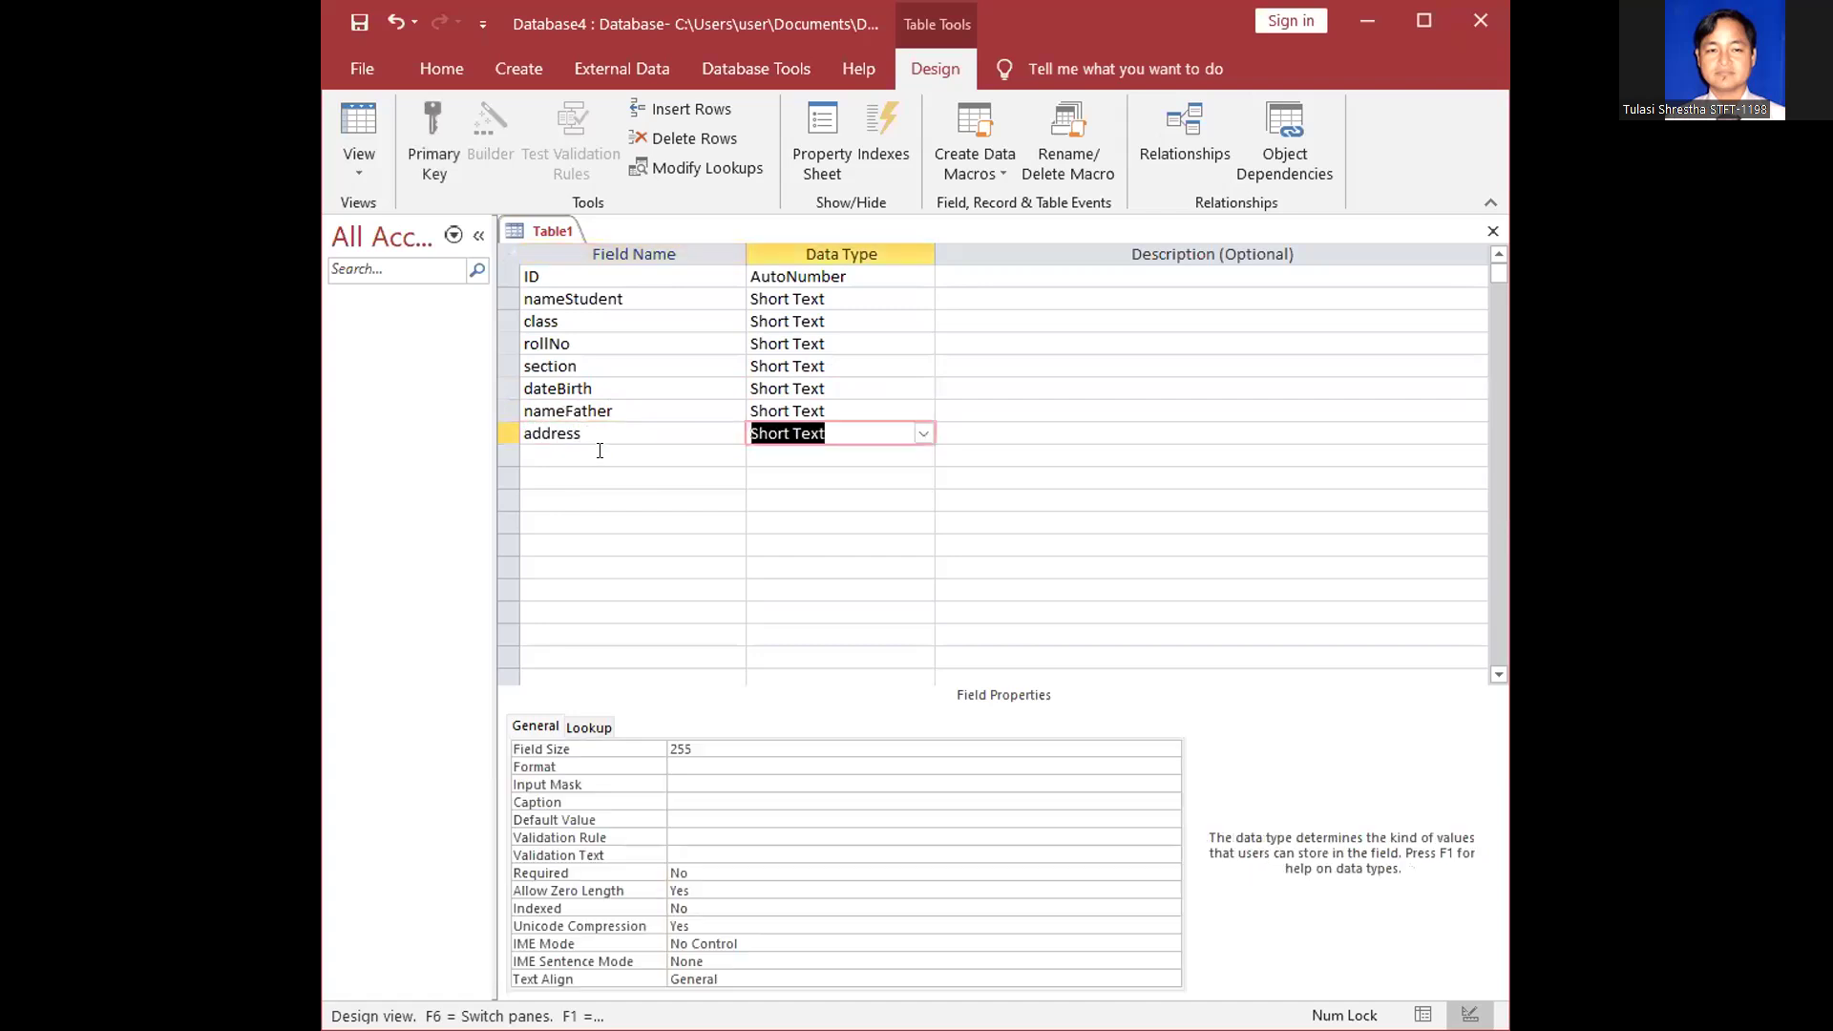
Add a field named nepali below address with the Number data type
{"action": "left_click", "coordinate": [600, 451]}
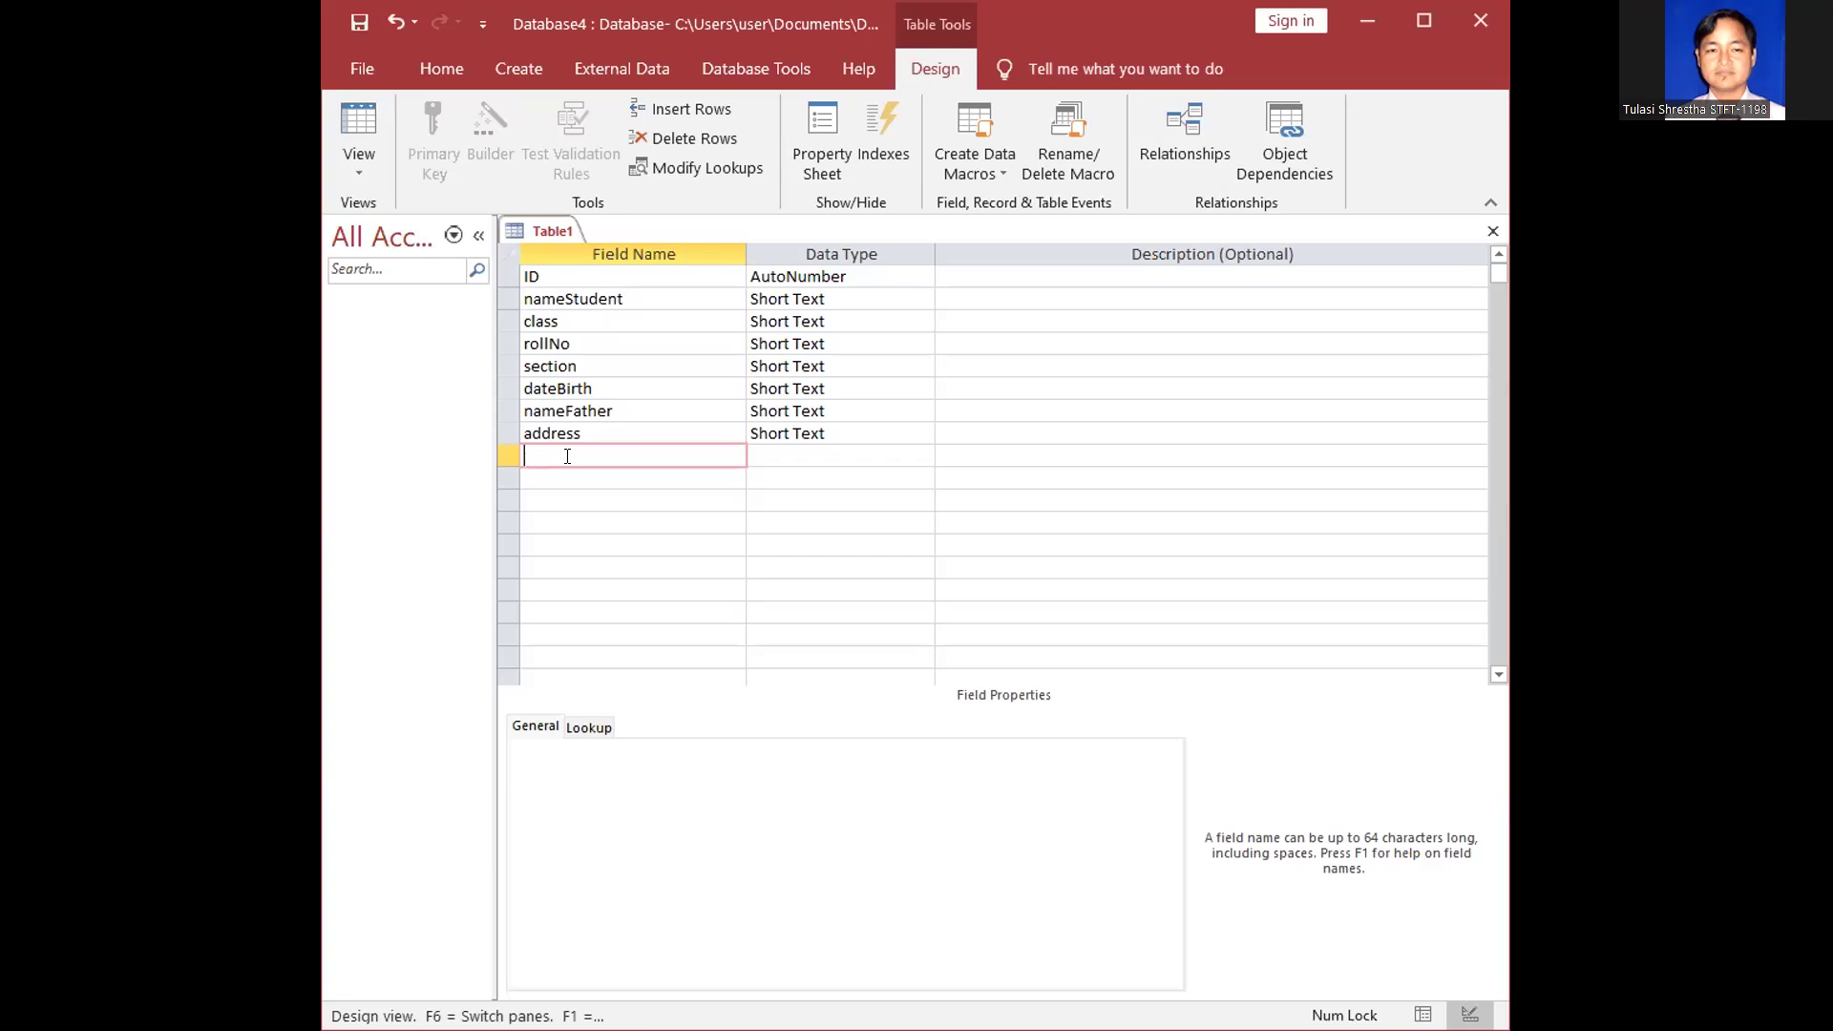
{"action": "type", "text": "nepal"}
{"action": "key", "text": "Tab"}
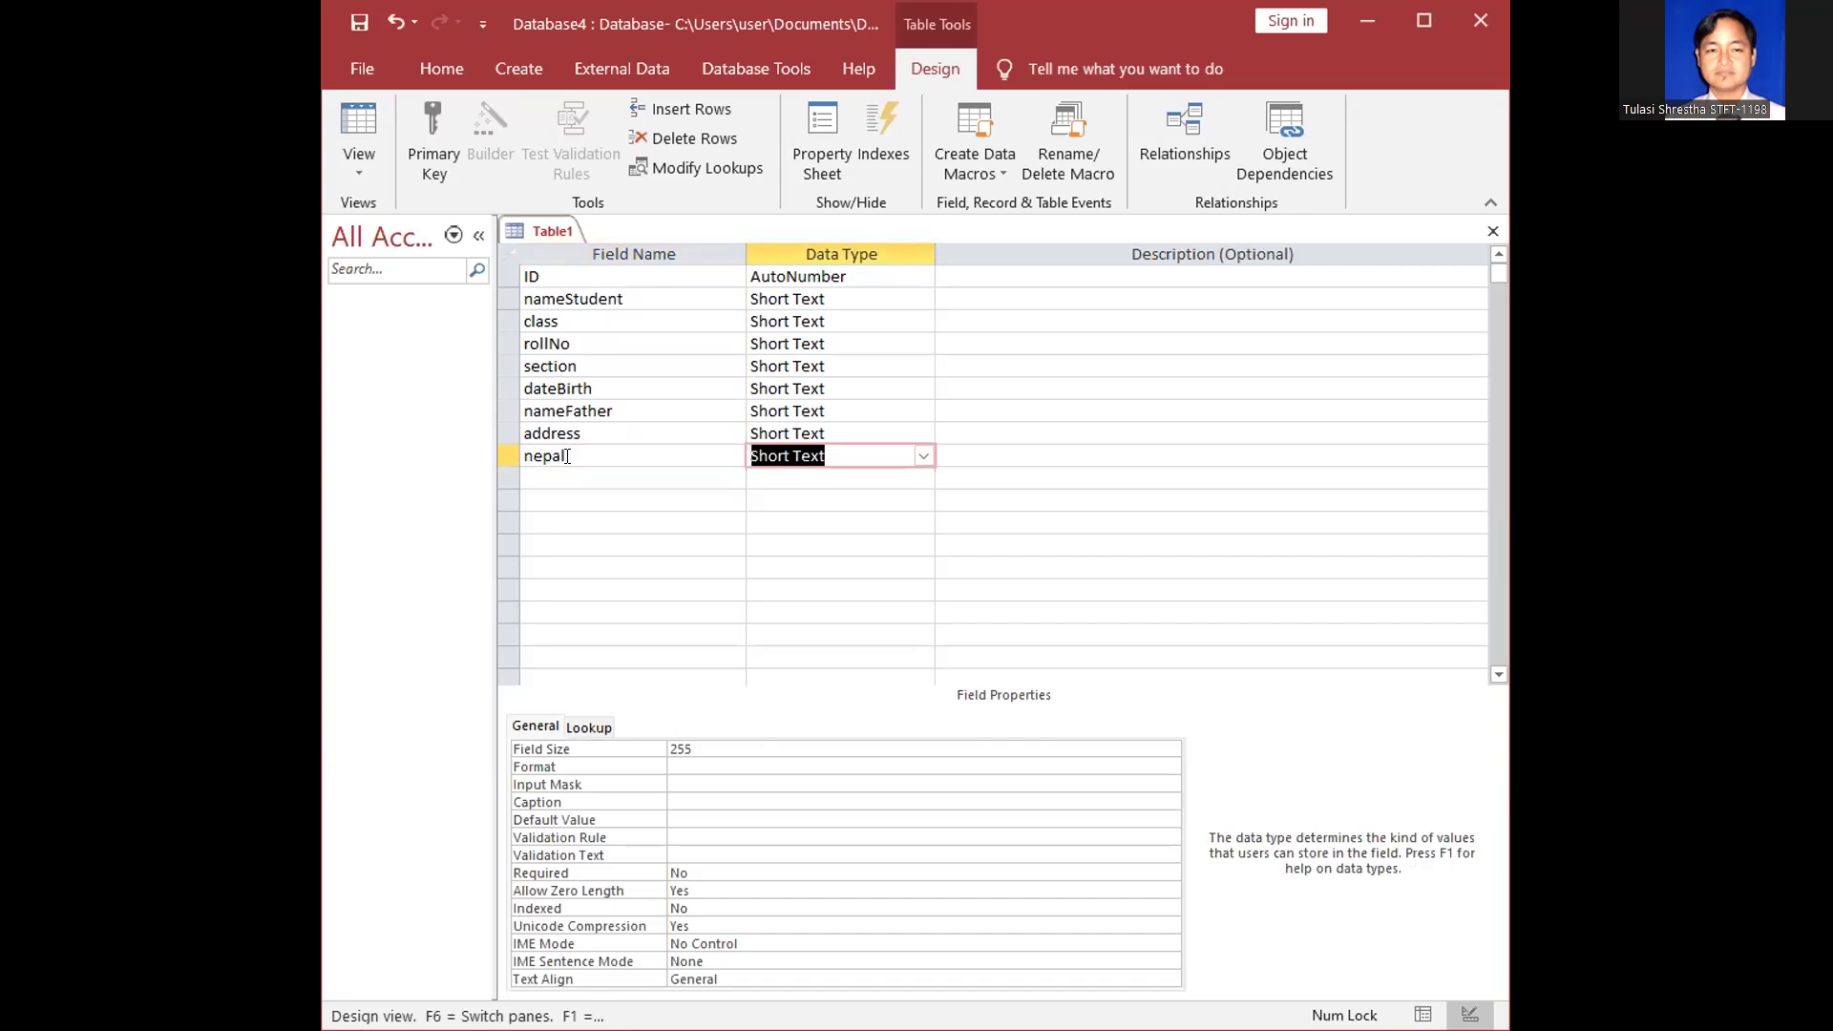
{"action": "left_click", "coordinate": [569, 457]}
{"action": "type", "text": "i"}
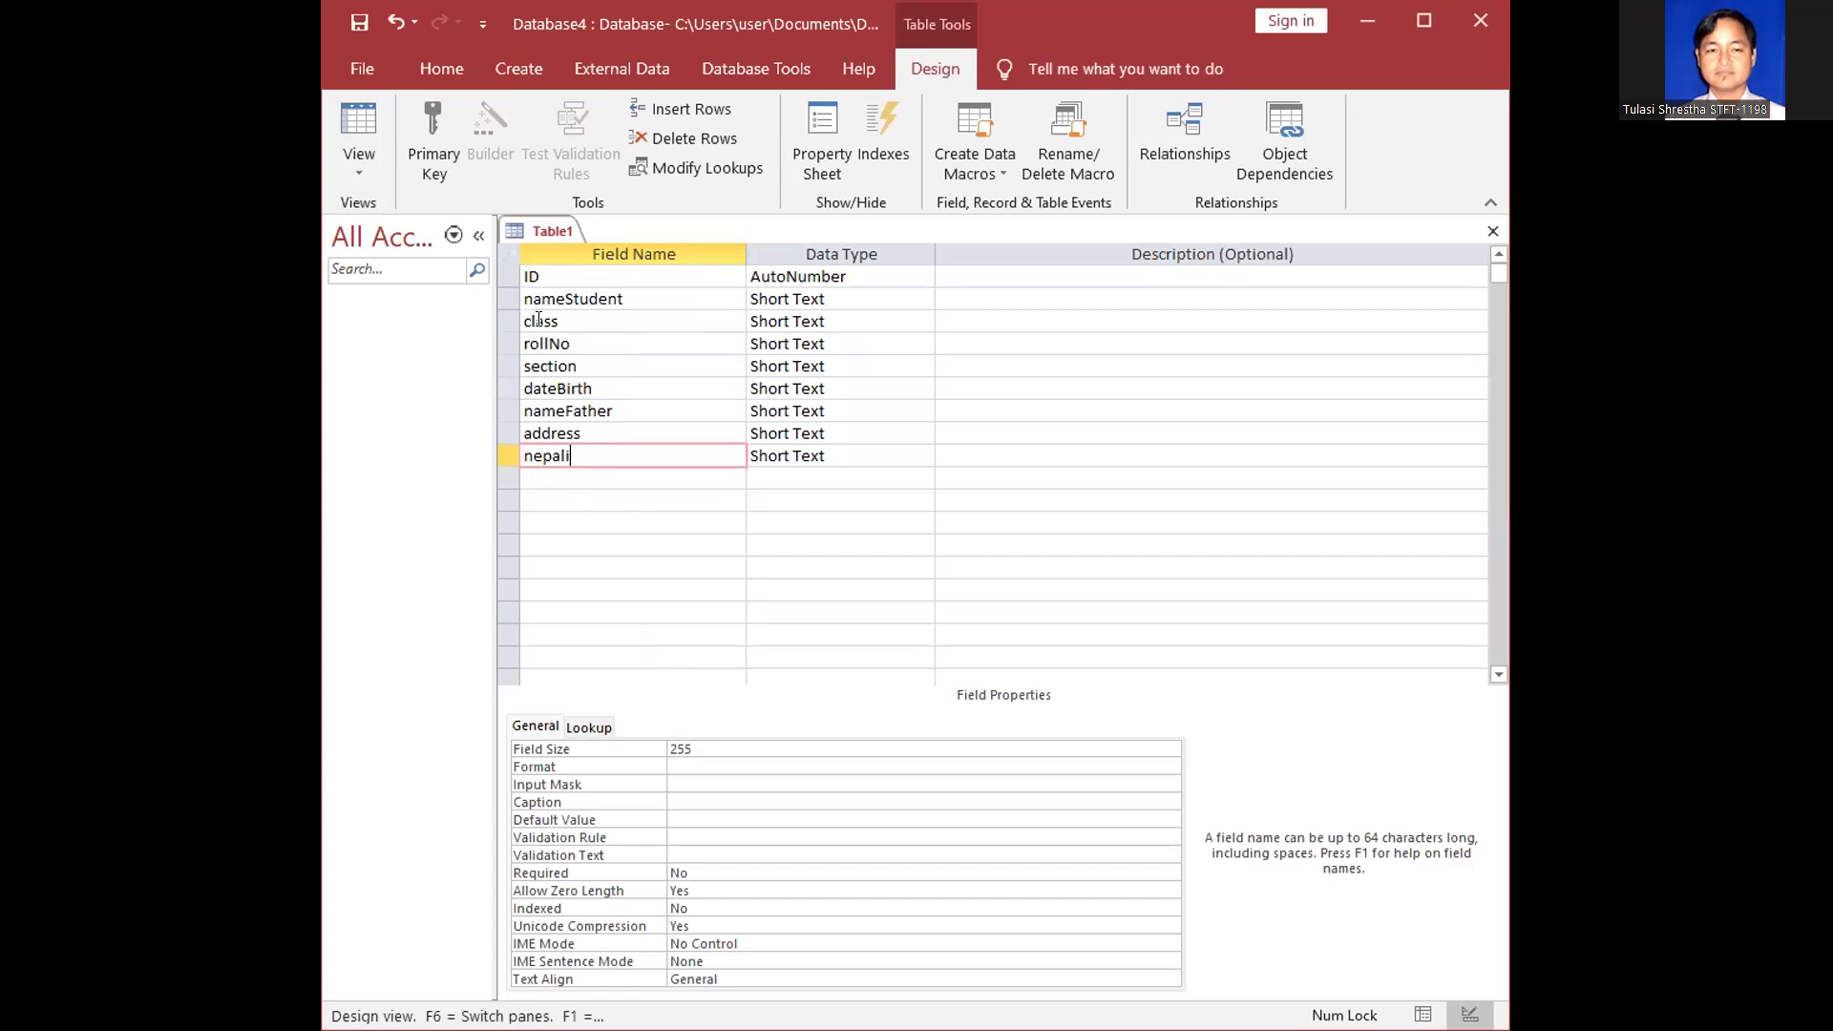
{"action": "left_click", "coordinate": [531, 472]}
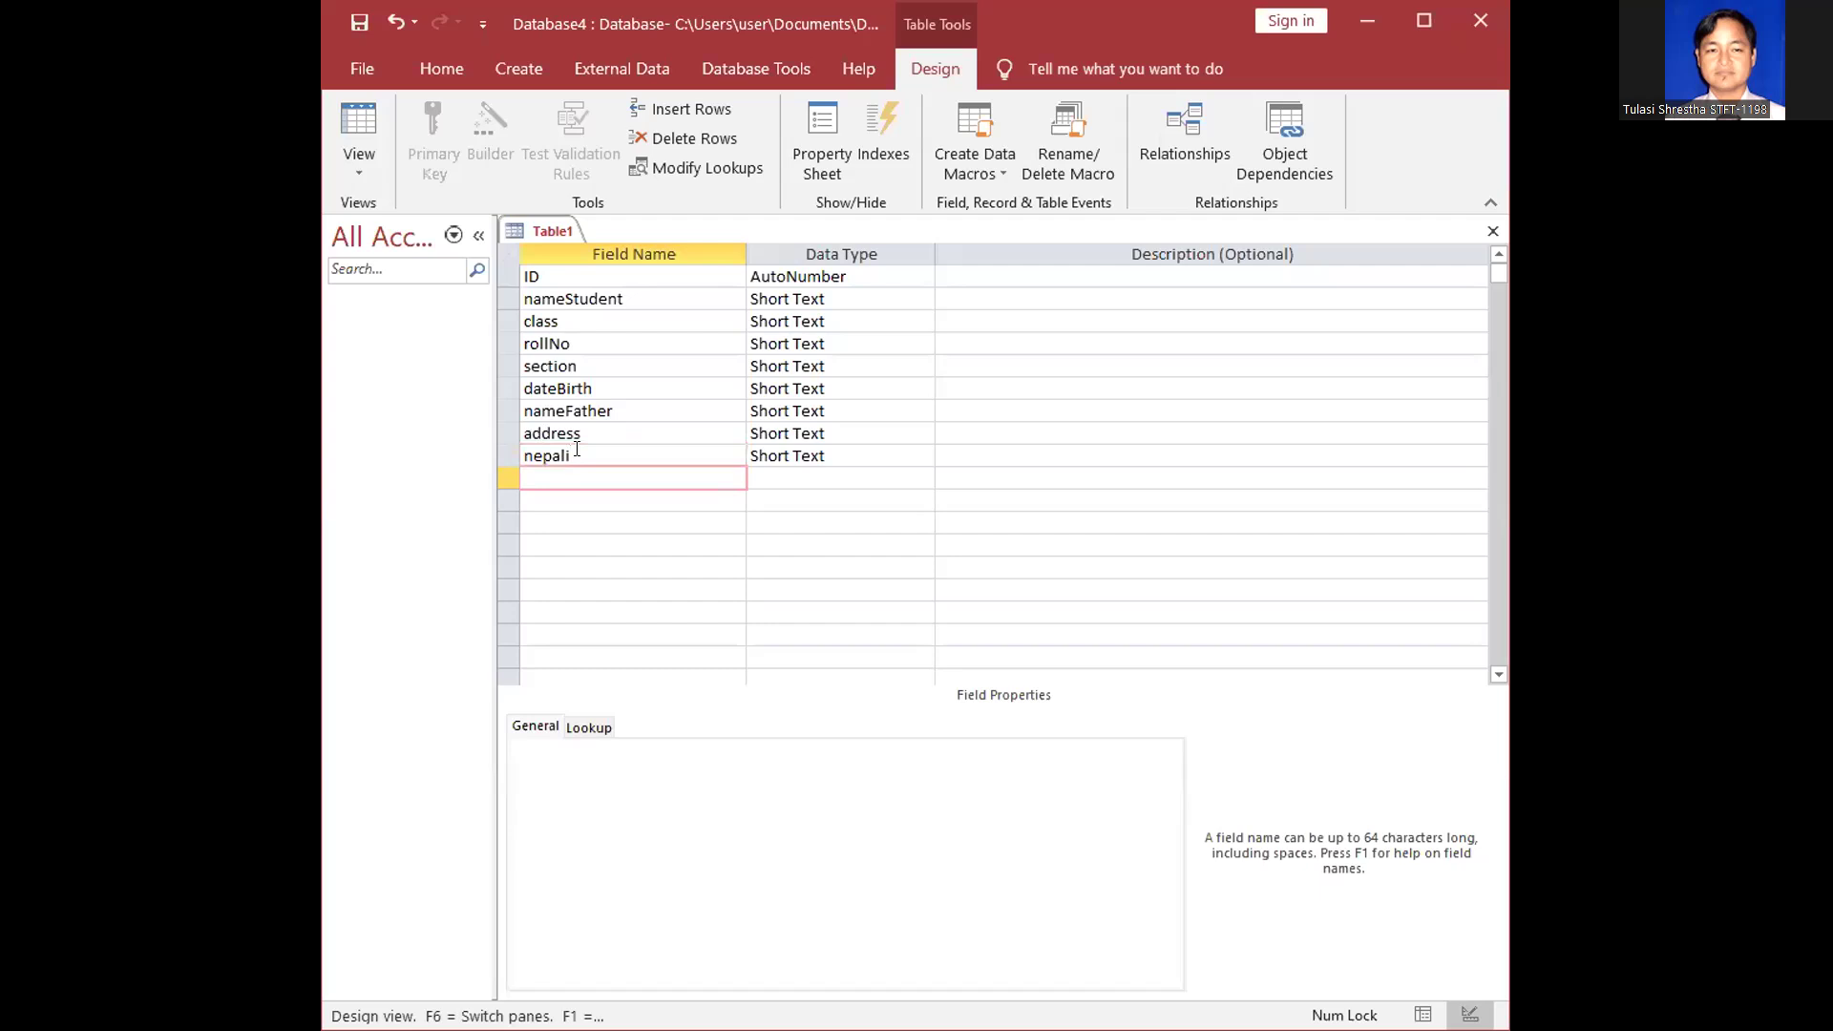
{"action": "left_click", "coordinate": [575, 453]}
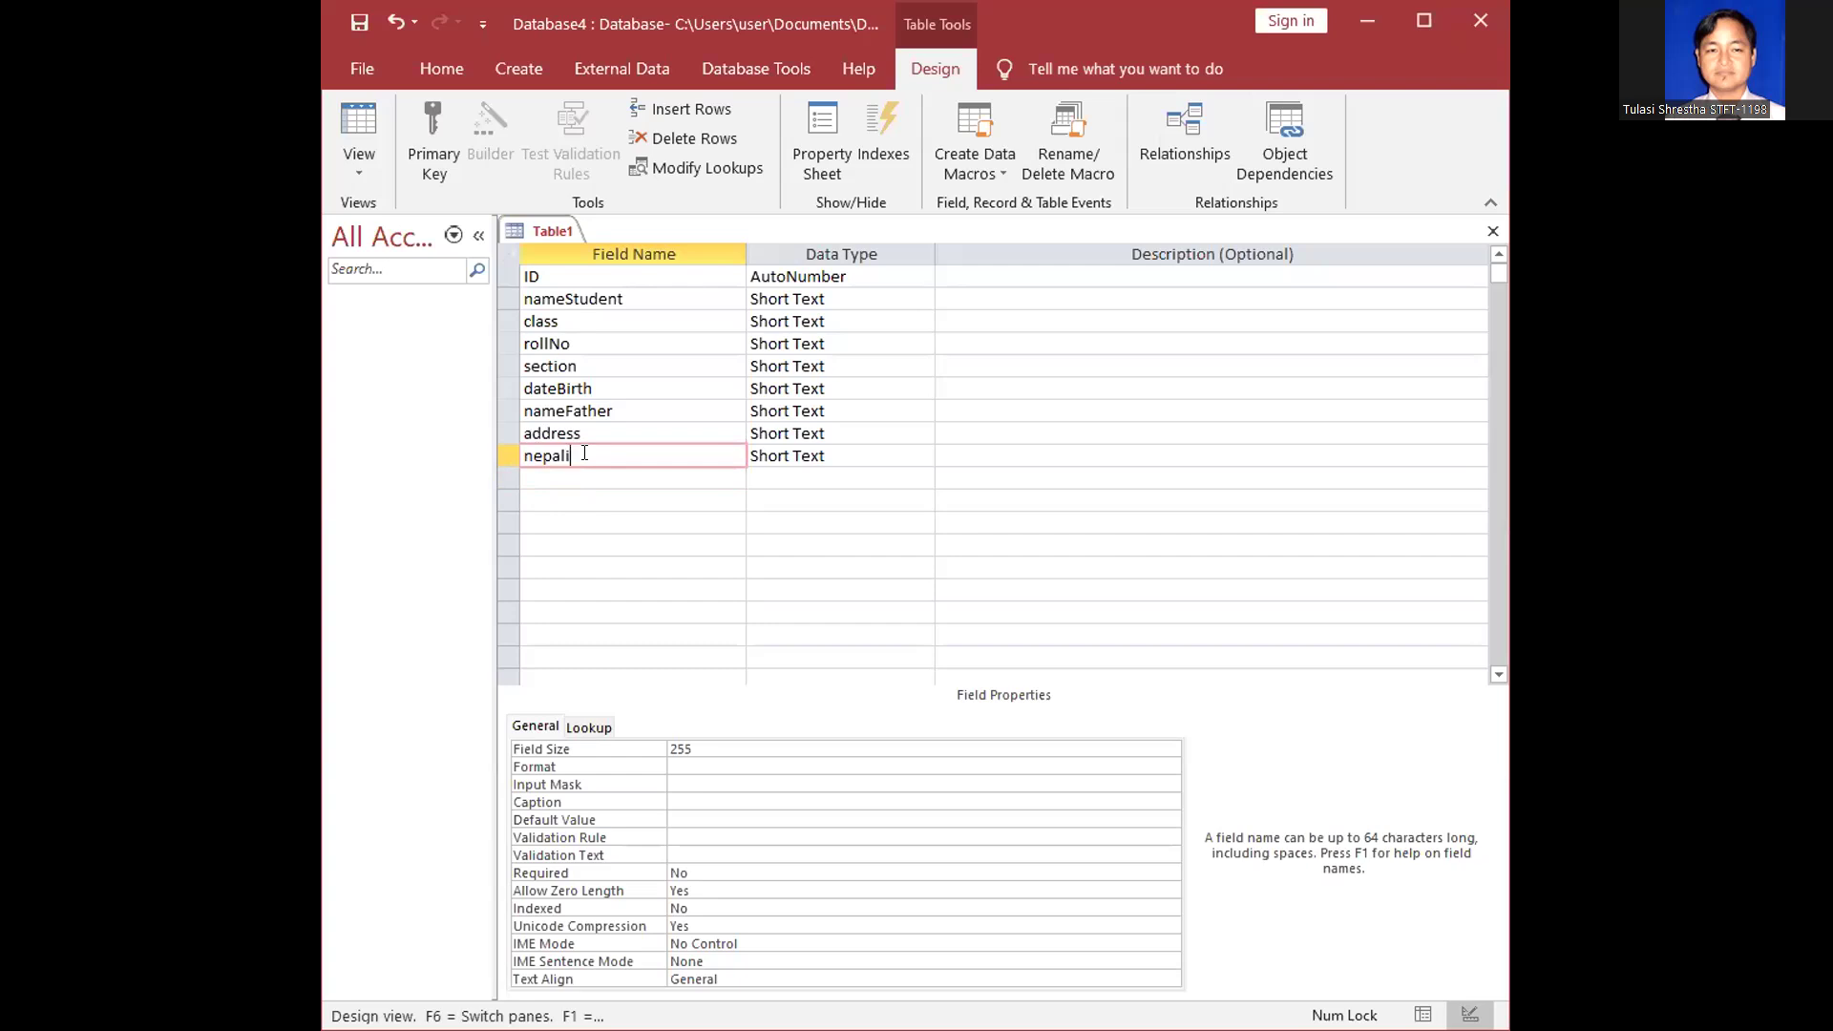
{"action": "left_click", "coordinate": [838, 456]}
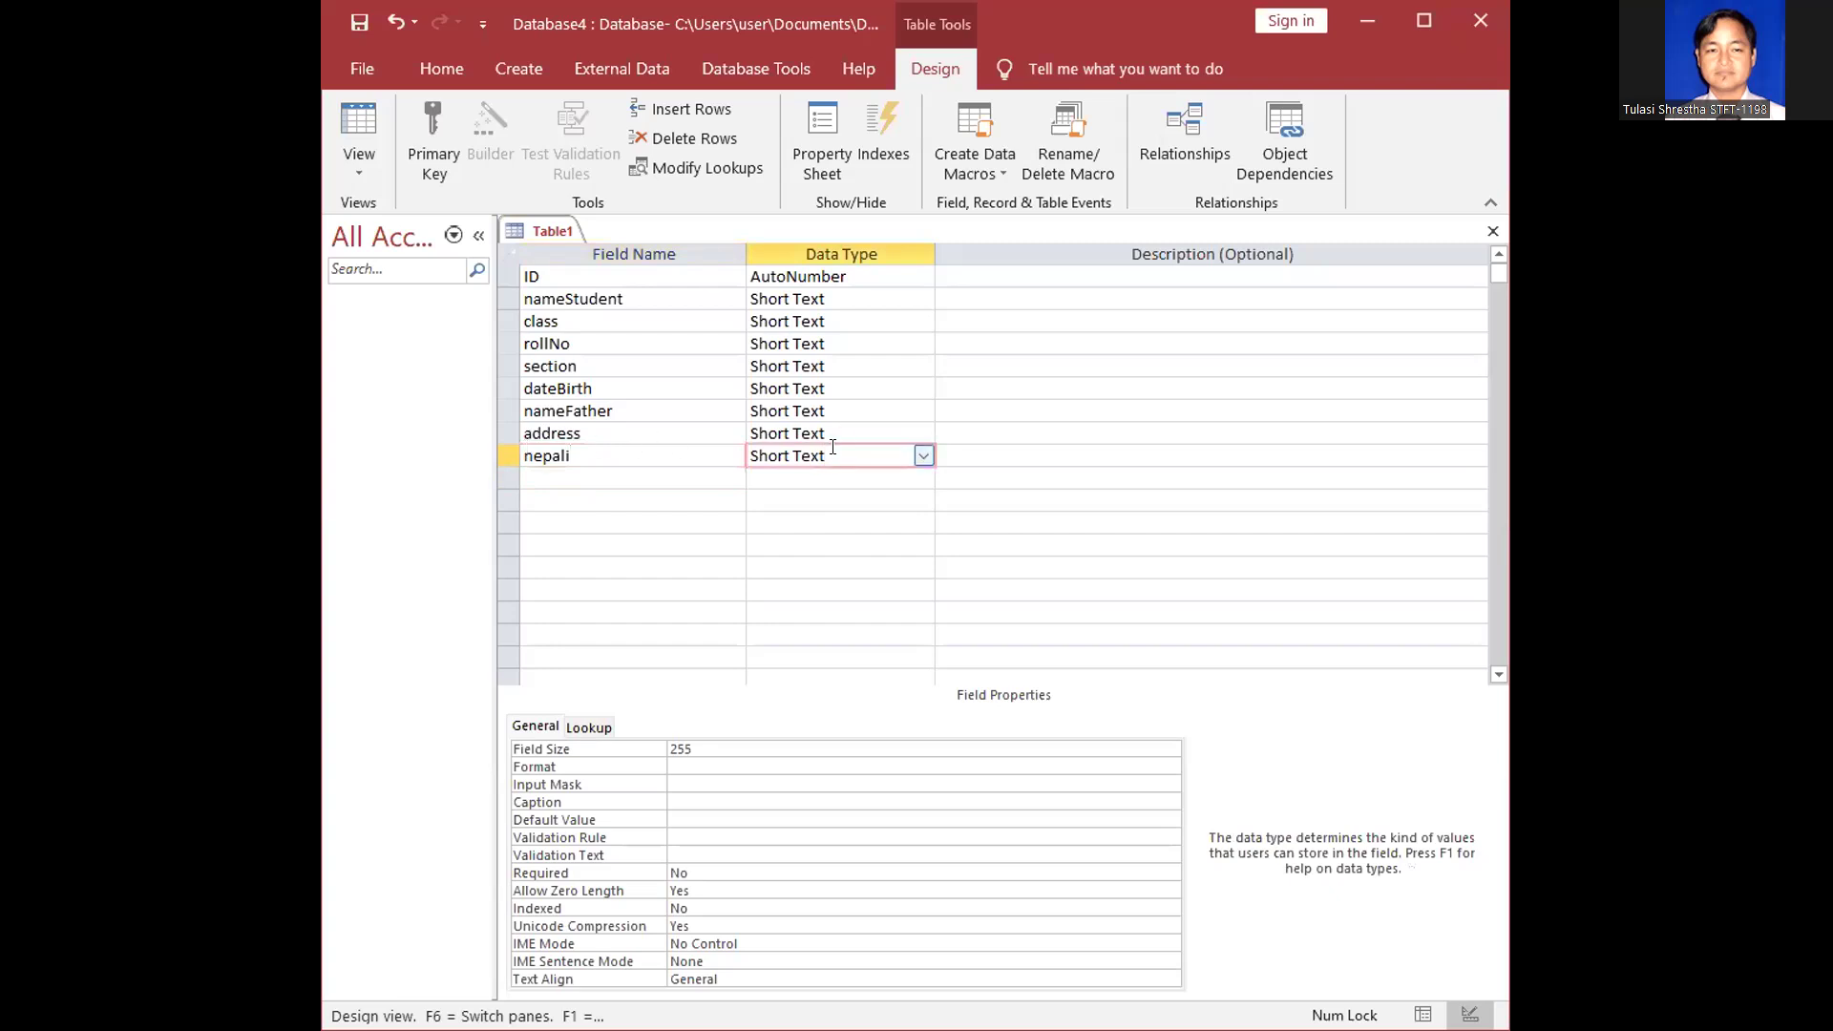
{"action": "left_click", "coordinate": [923, 457]}
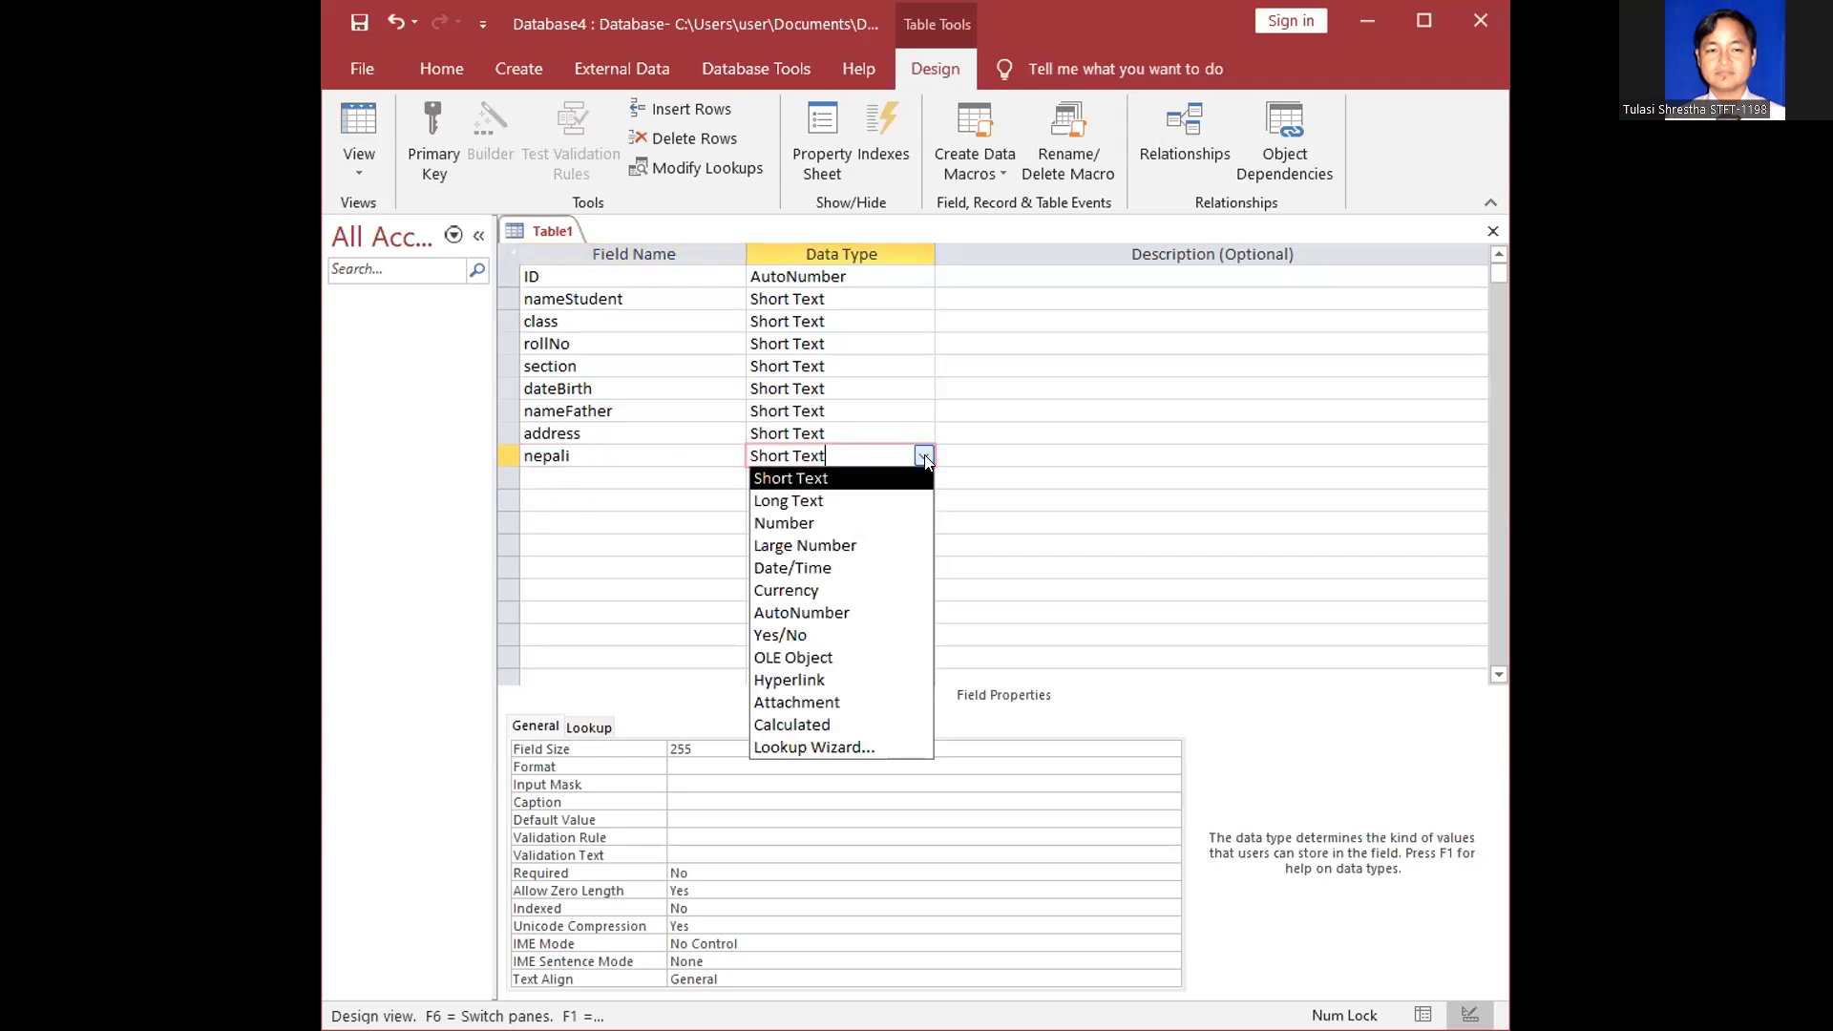
{"action": "left_click", "coordinate": [795, 525]}
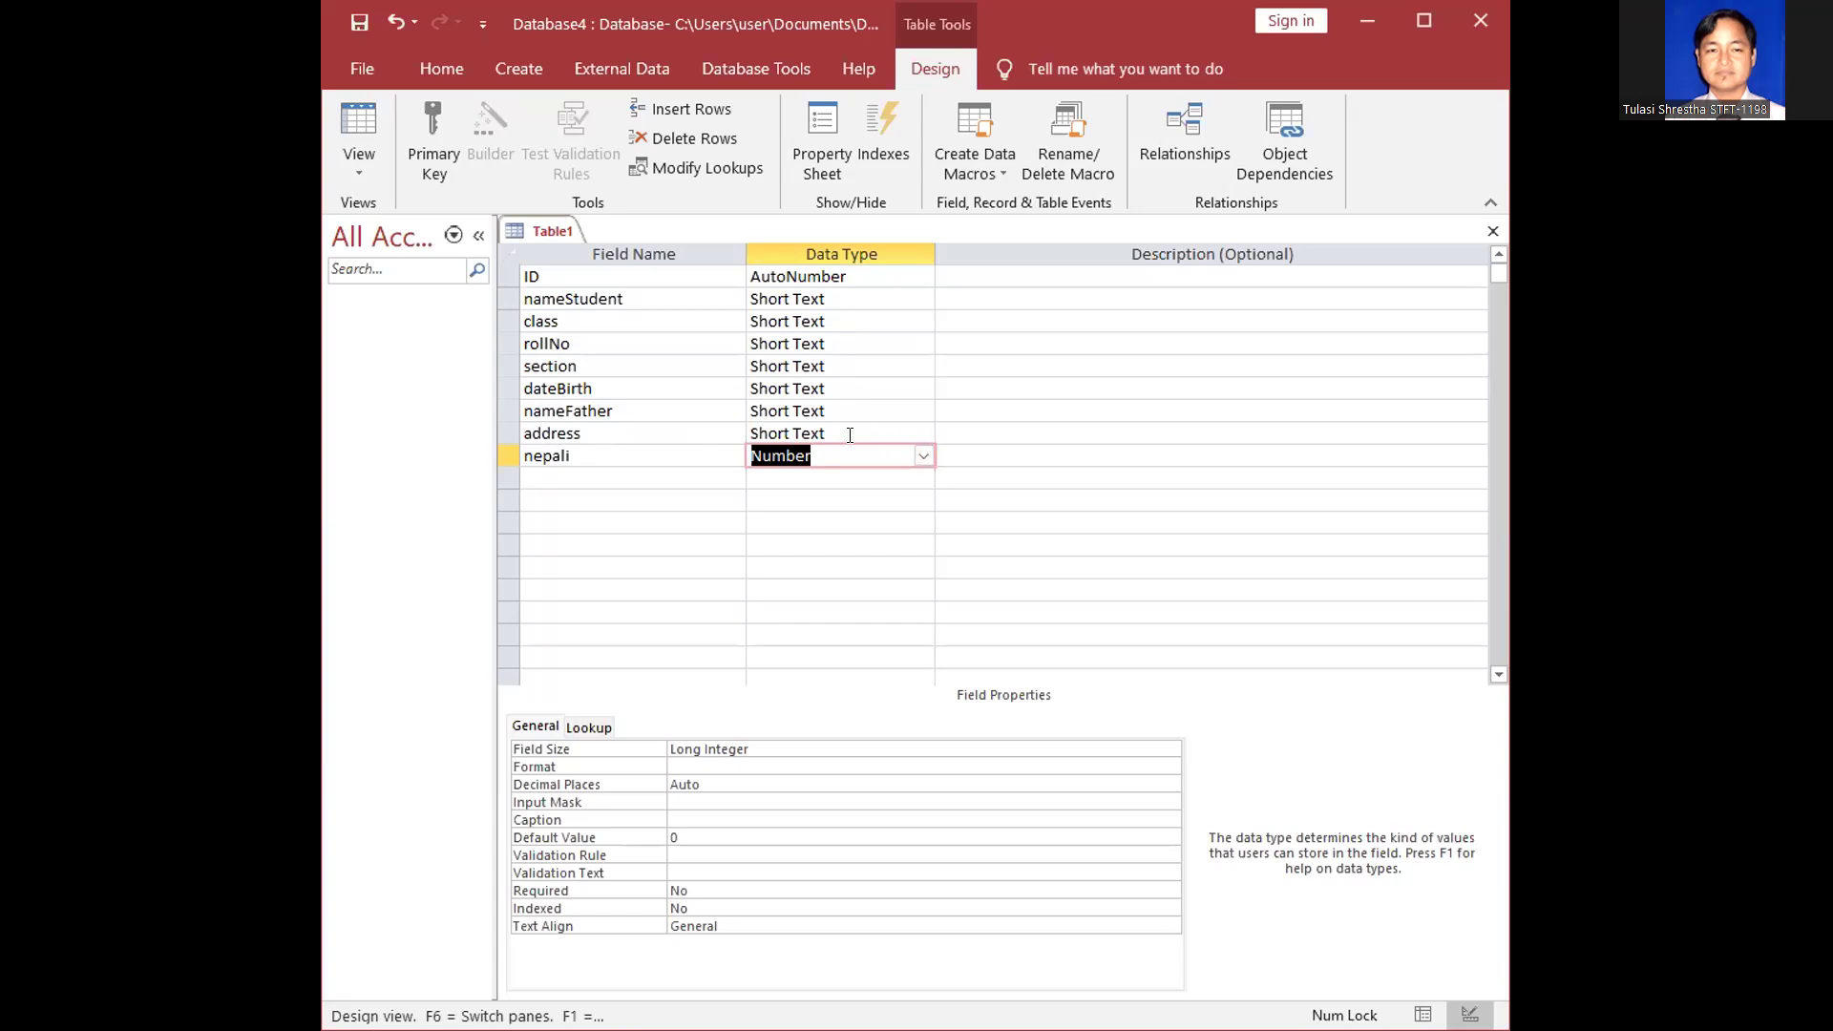
Add a field named math below nepali with the Number data type
{"action": "left_click", "coordinate": [605, 477]}
{"action": "type", "text": "math"}
{"action": "key", "text": "Tab"}
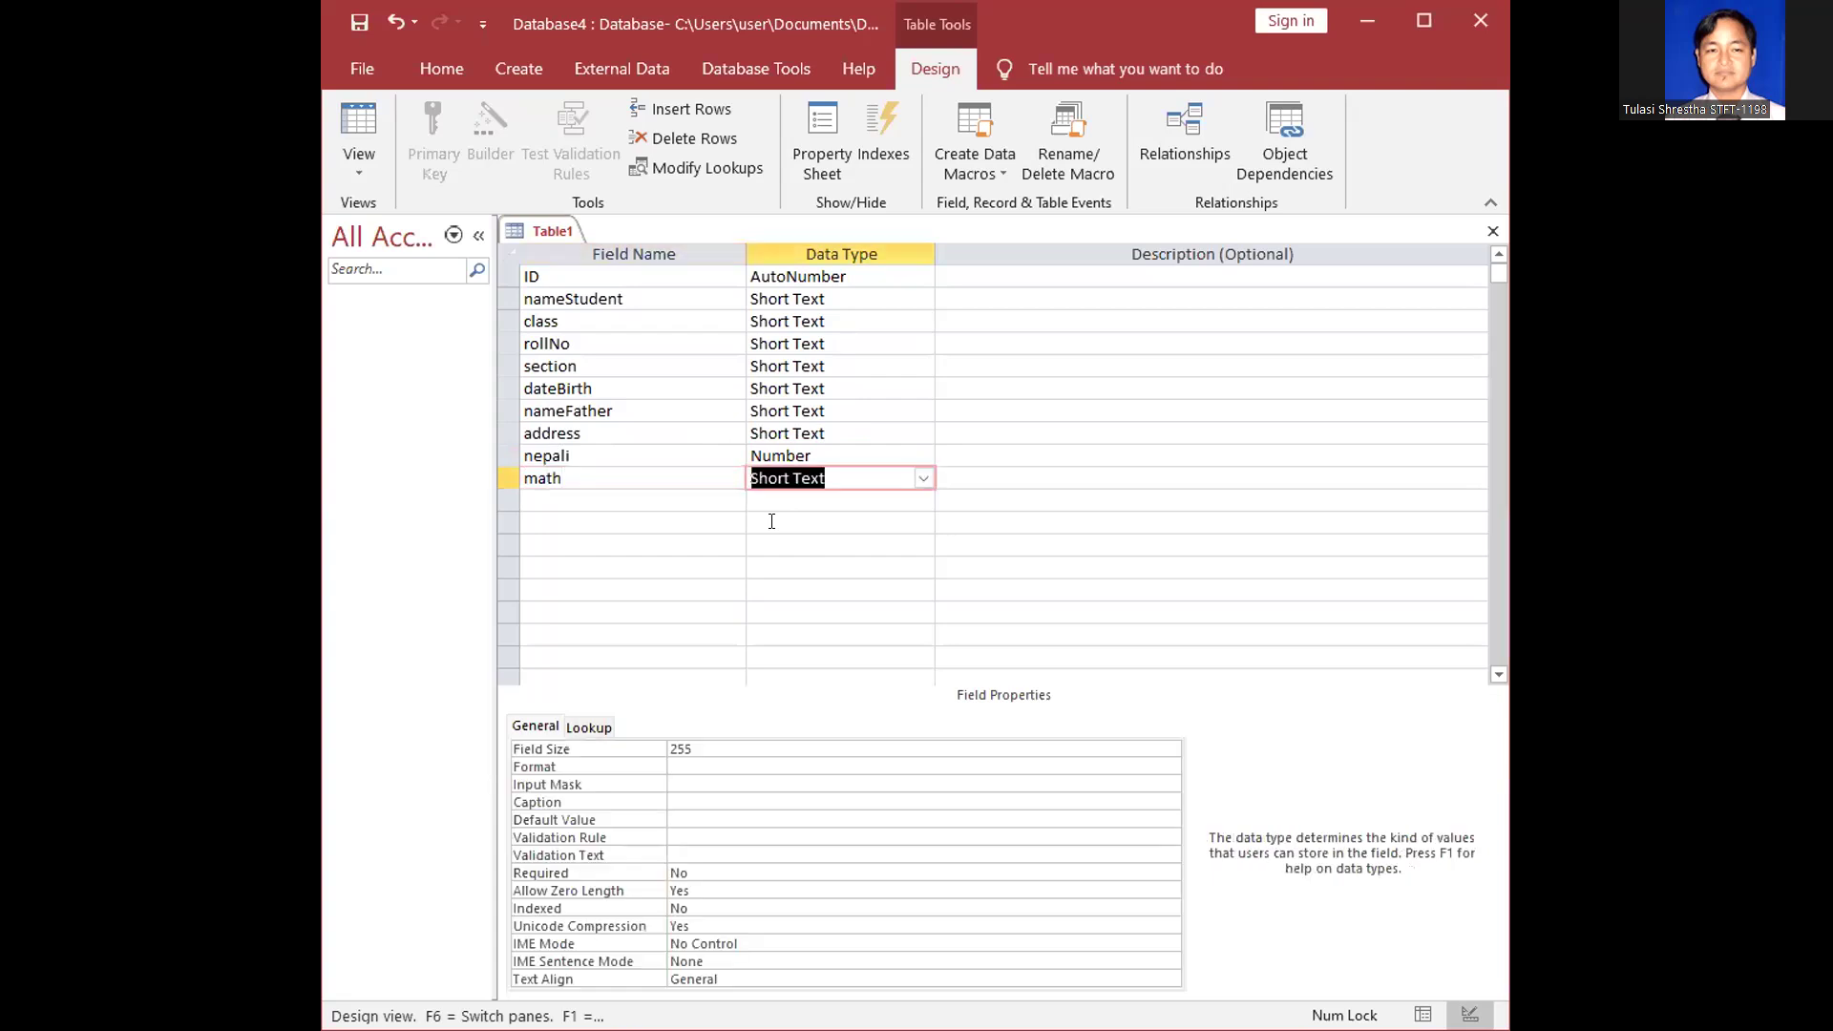
{"action": "type", "text": "n"}
{"action": "key", "text": "Tab"}
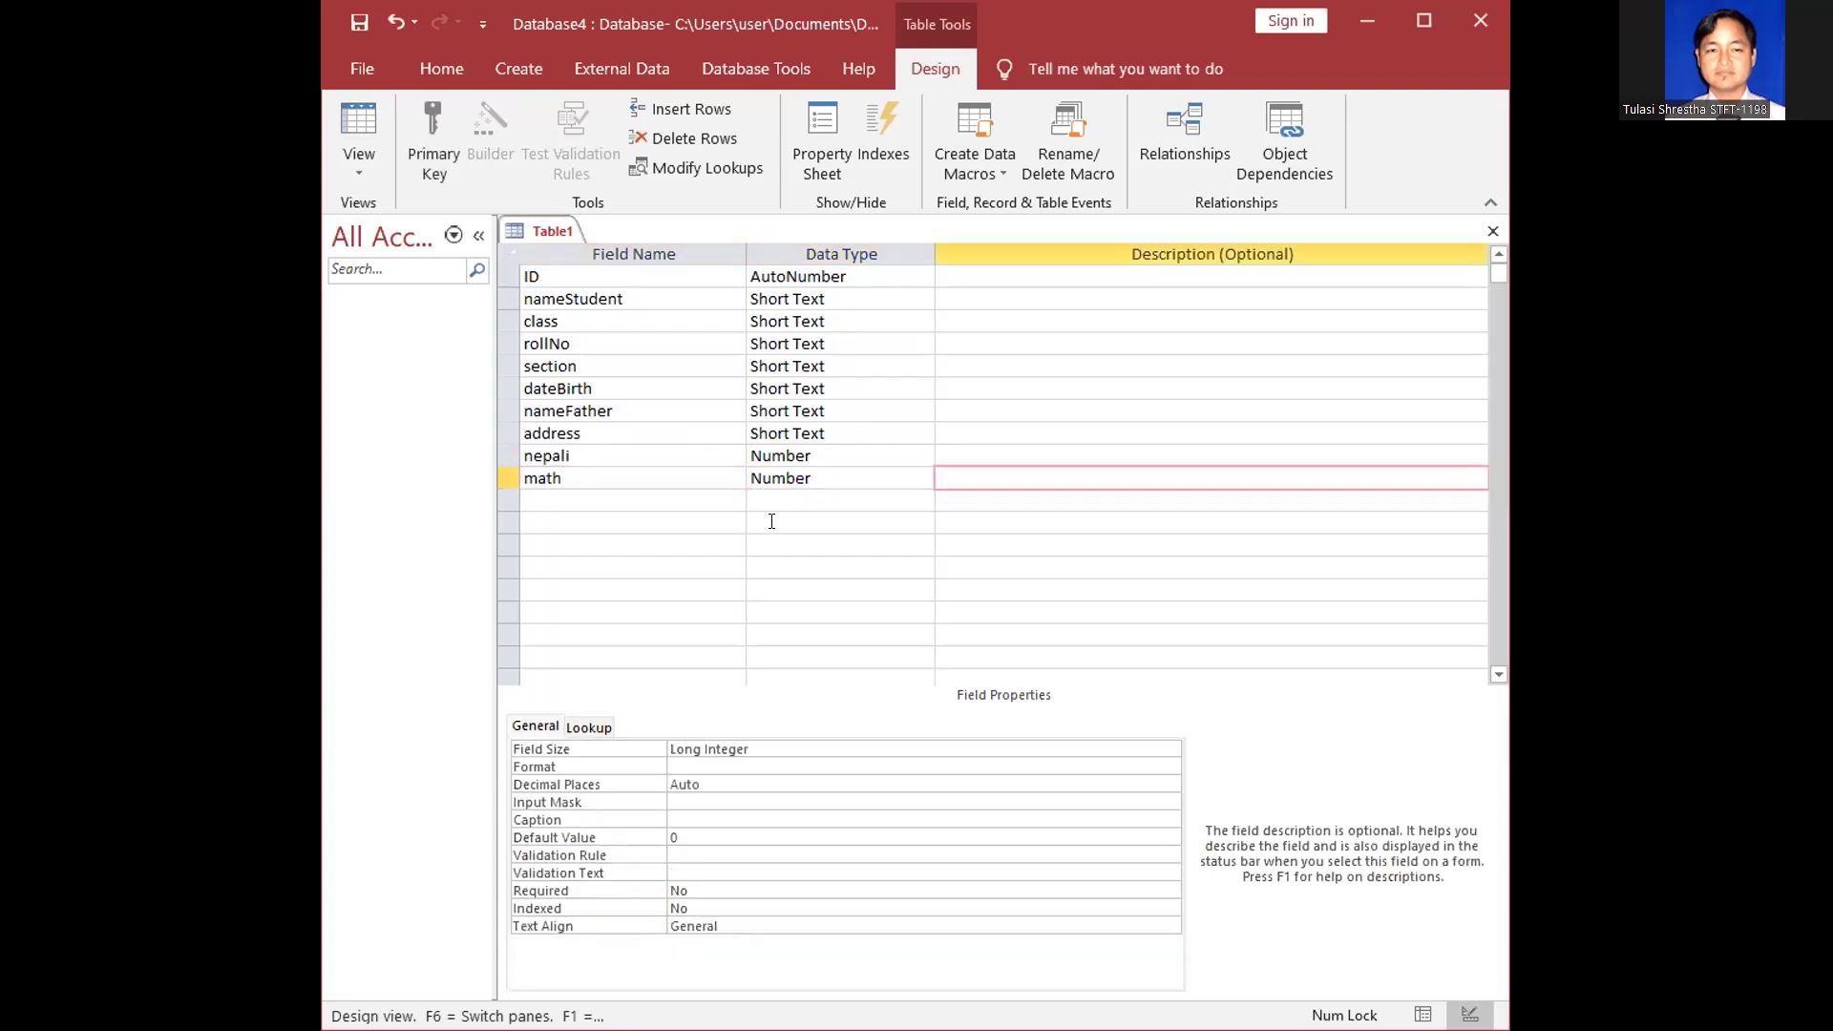
{"action": "key", "text": "Tab"}
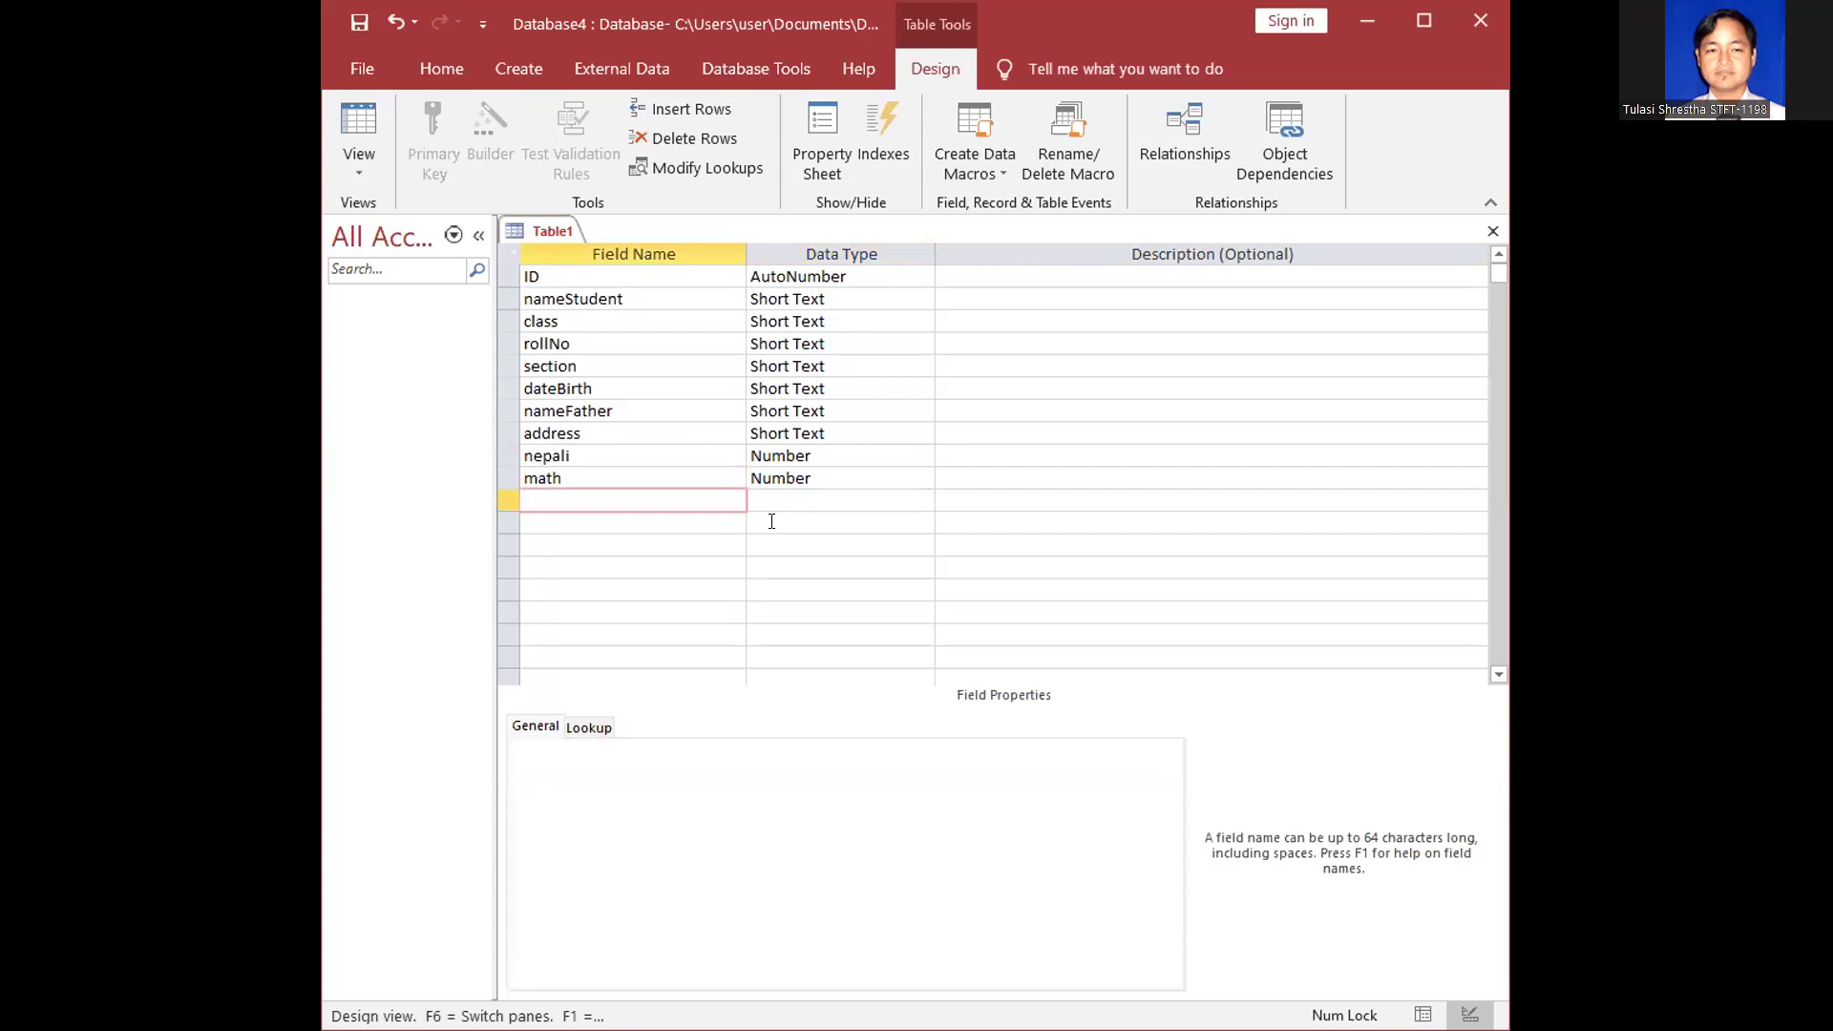
Add a field named english below math with the Number data type
{"action": "type", "text": "s"}
{"action": "key", "text": "BackSpace"}
{"action": "type", "text": "english"}
{"action": "key", "text": "Tab"}
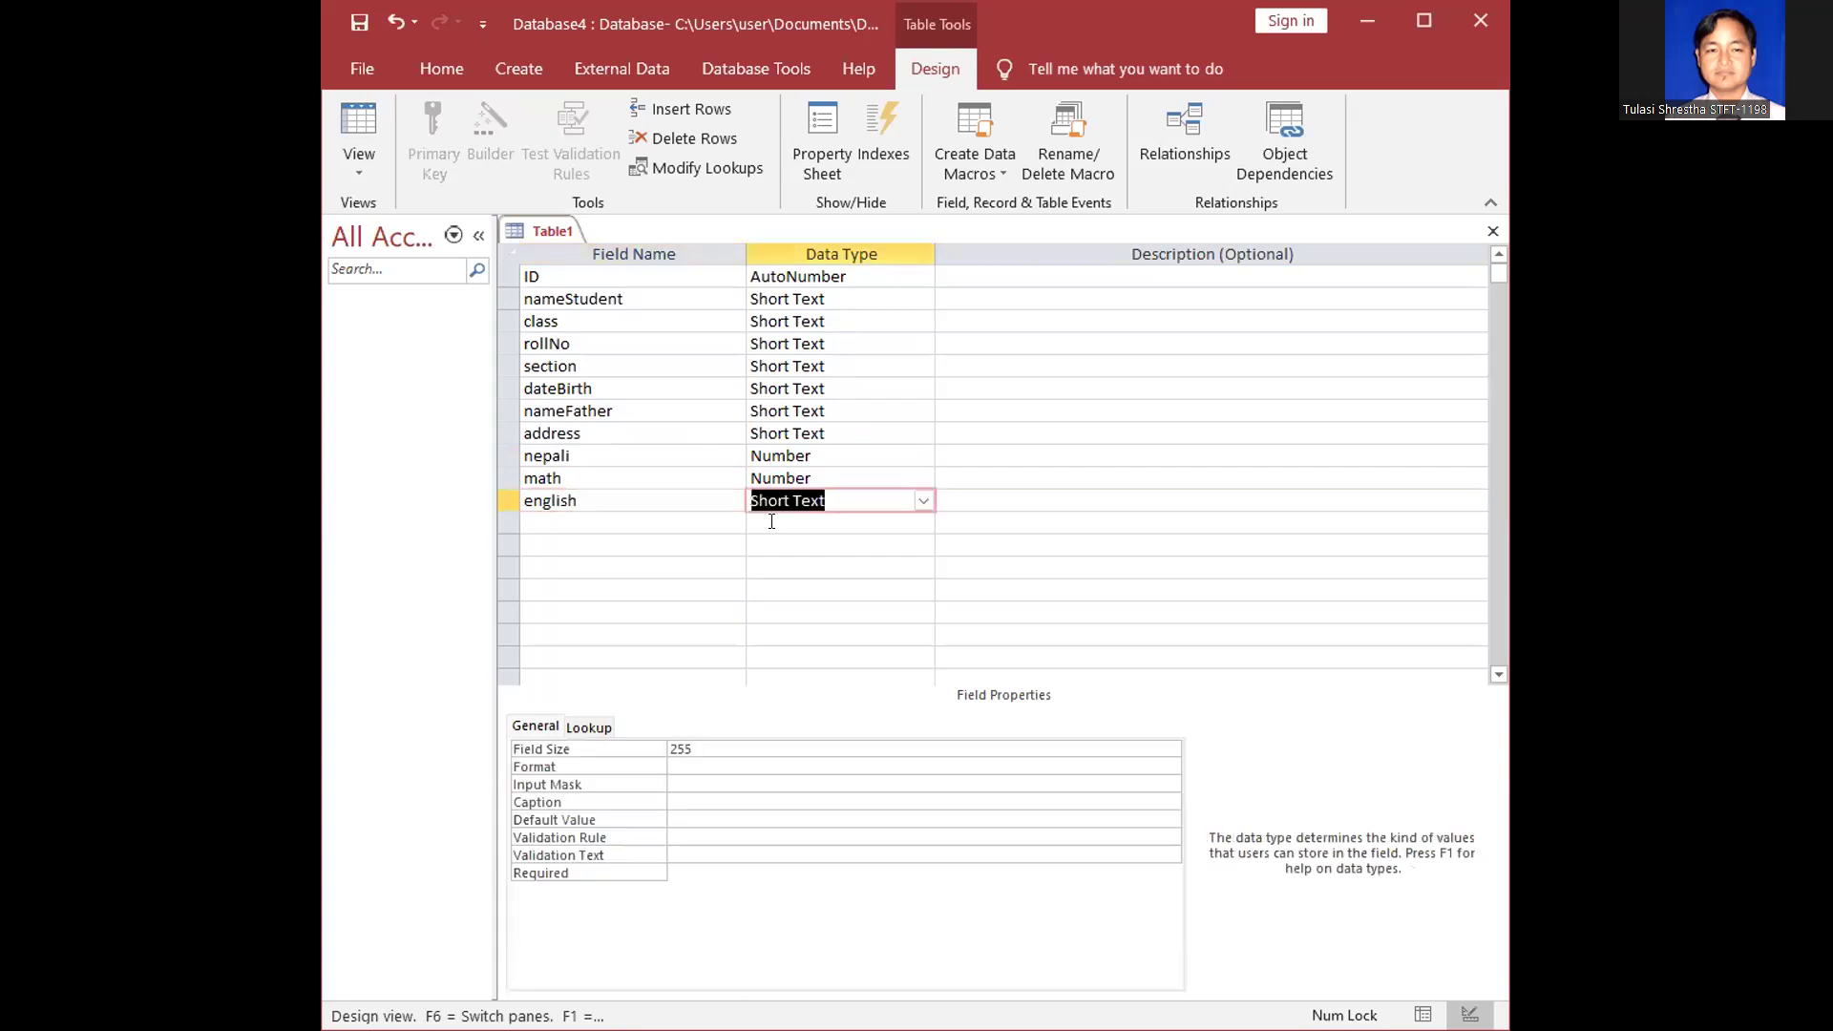
{"action": "type", "text": "number"}
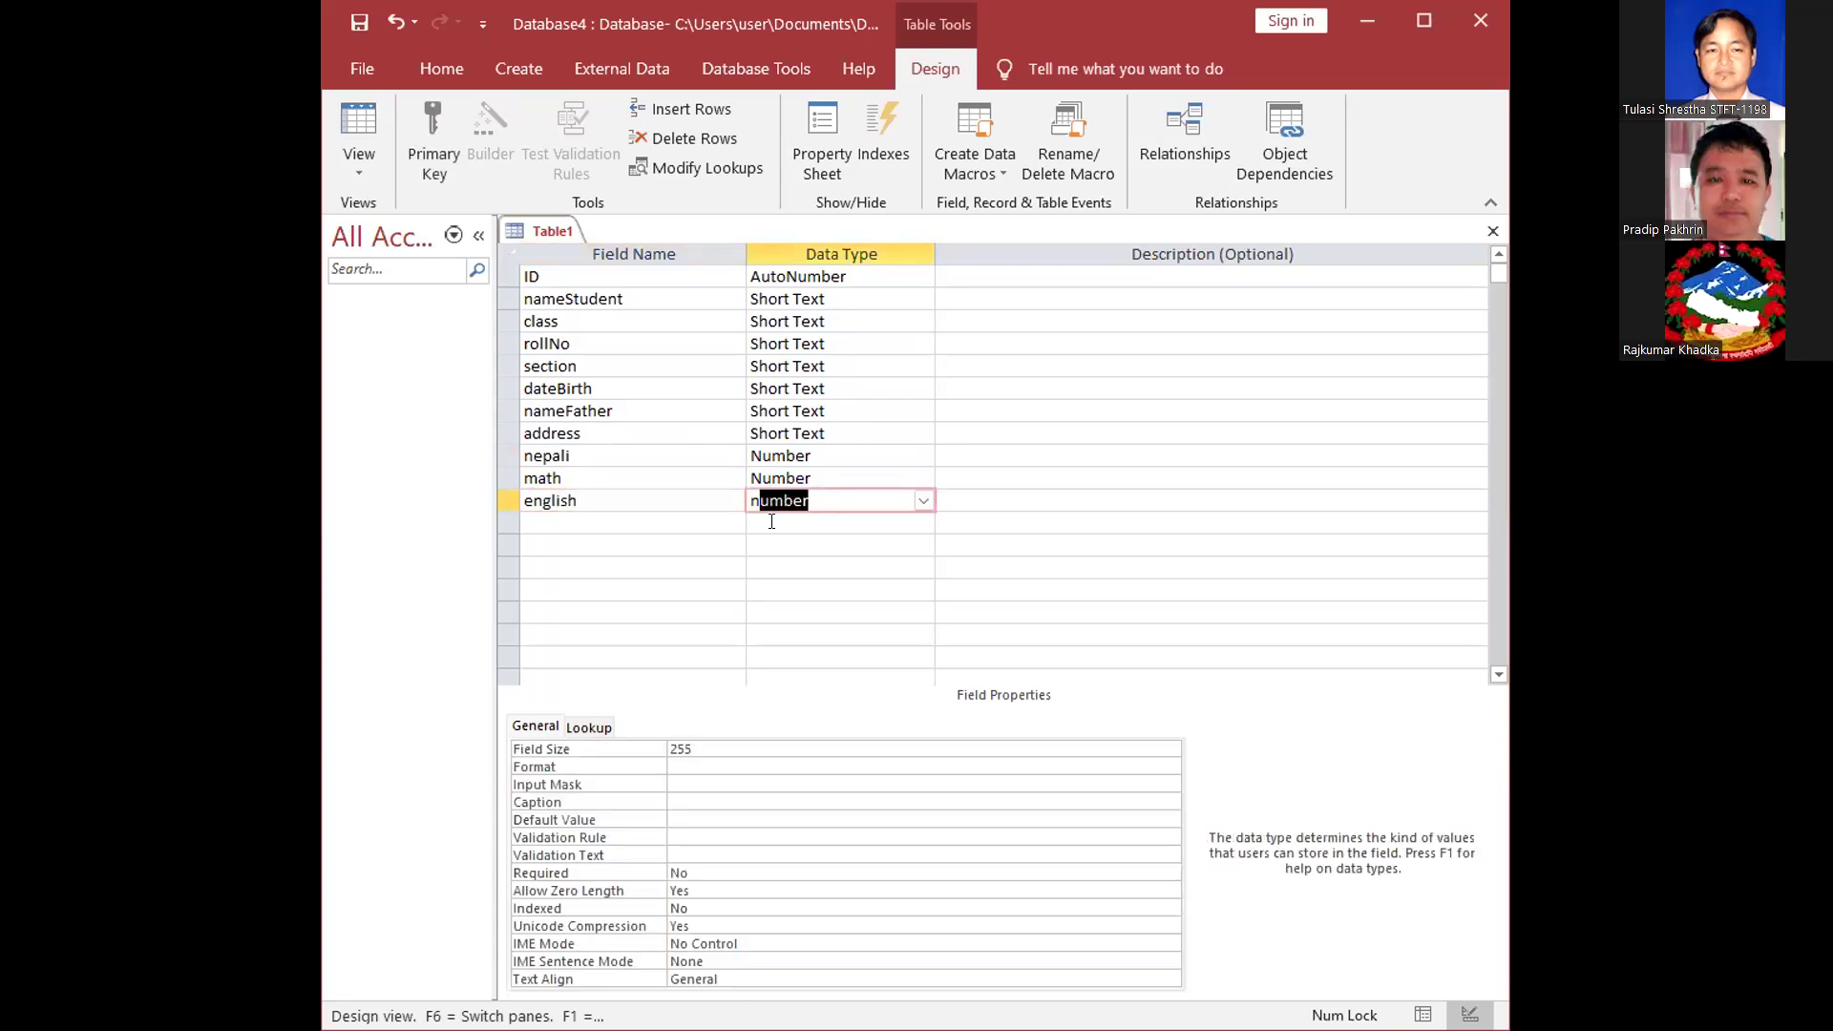
{"action": "left_click", "coordinate": [850, 455]}
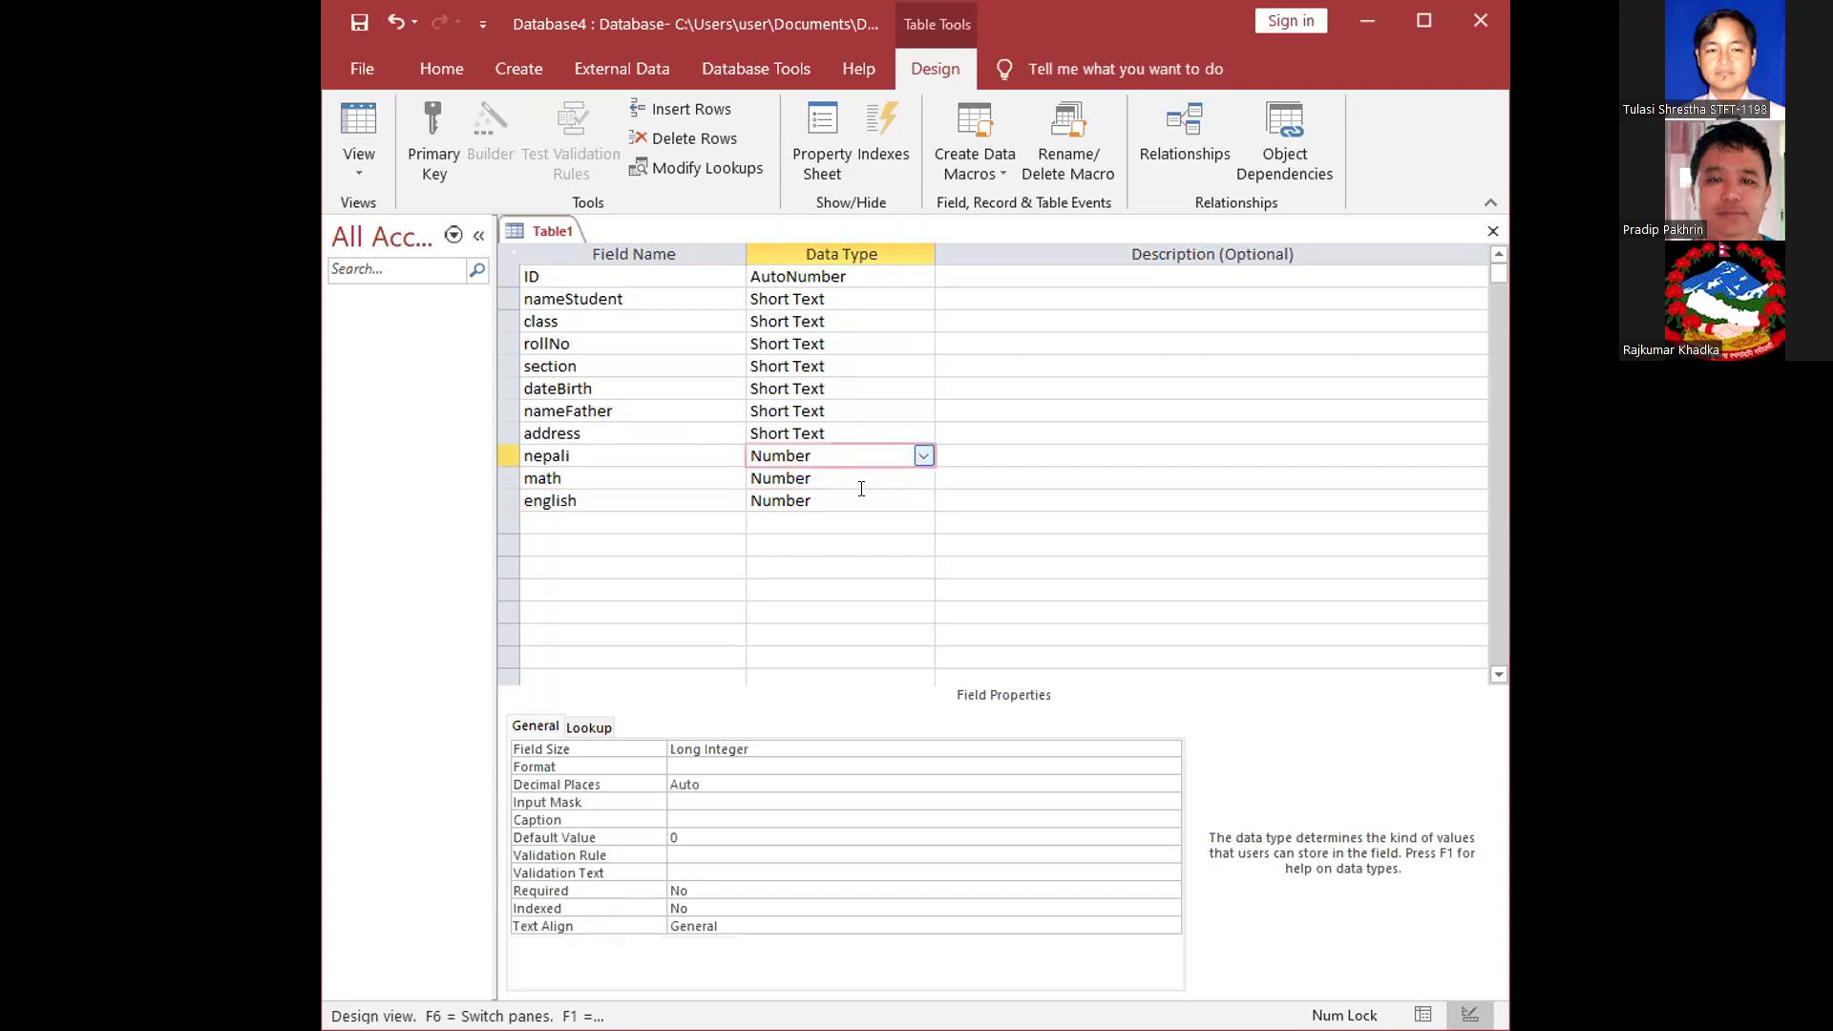
{"action": "left_click", "coordinate": [834, 501]}
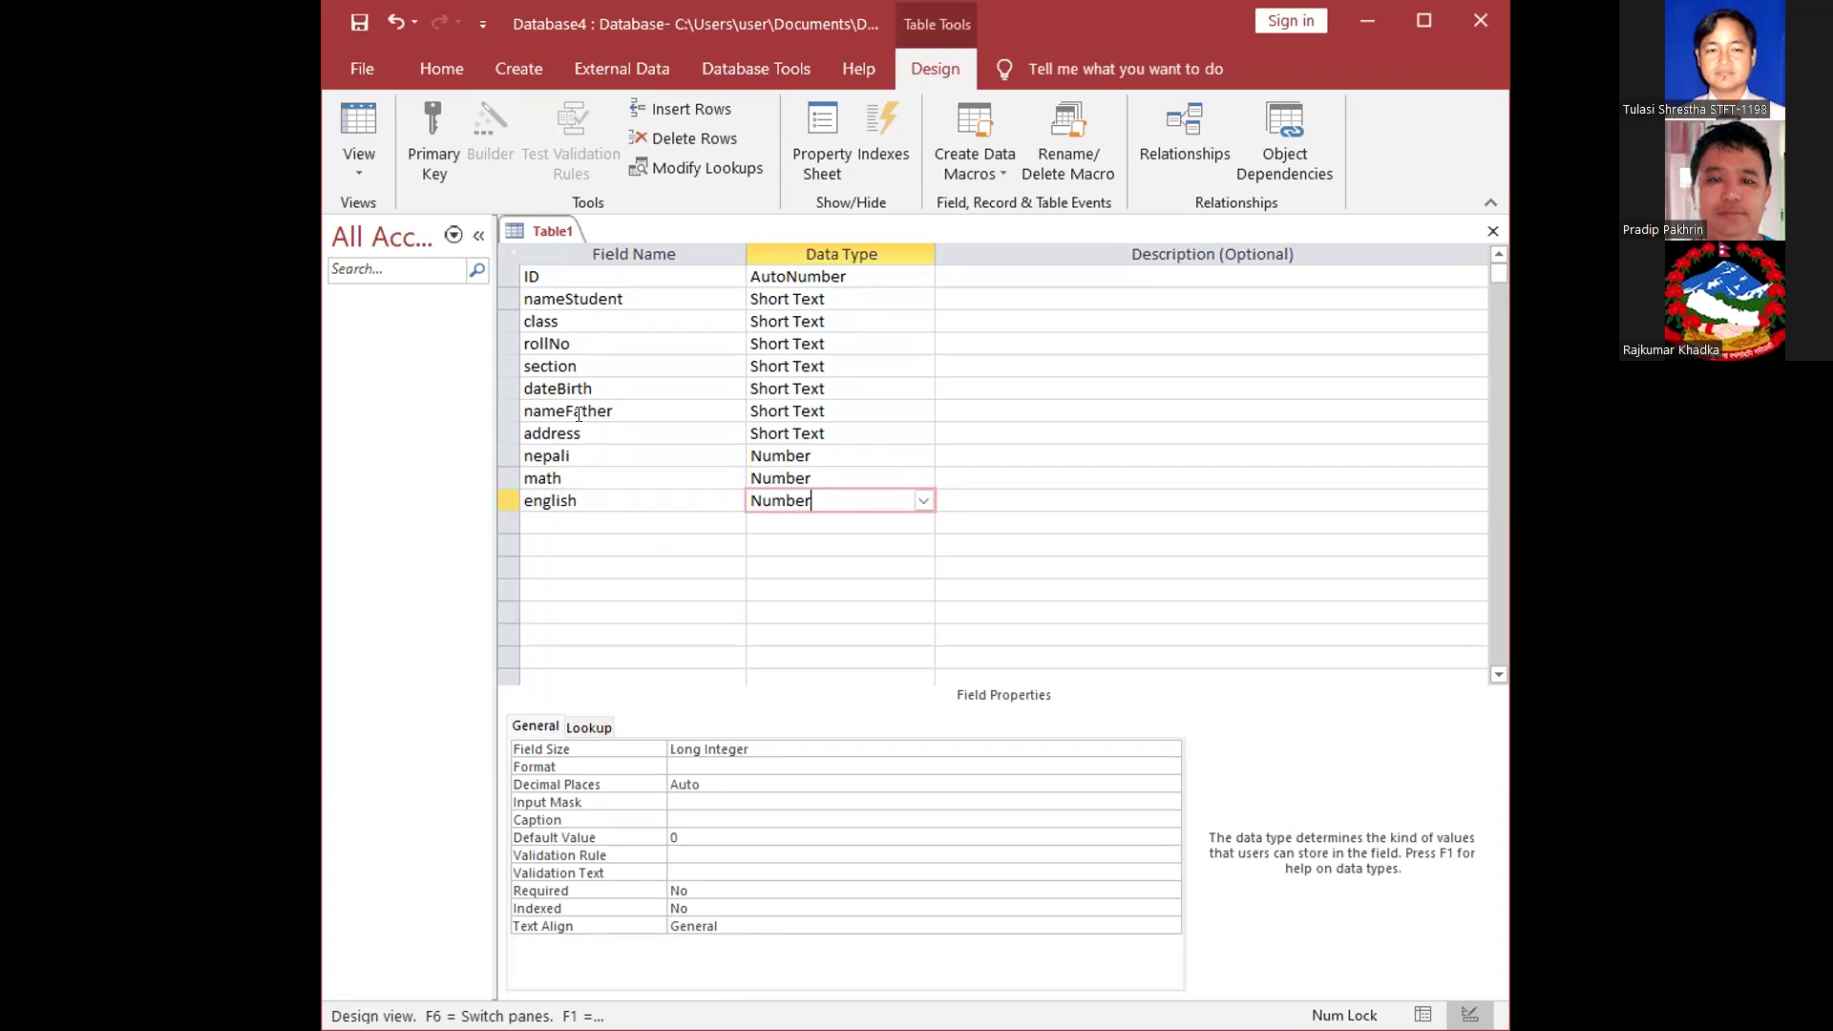
Set the class field's lookup Display Control to Combo Box
{"action": "left_click", "coordinate": [634, 298]}
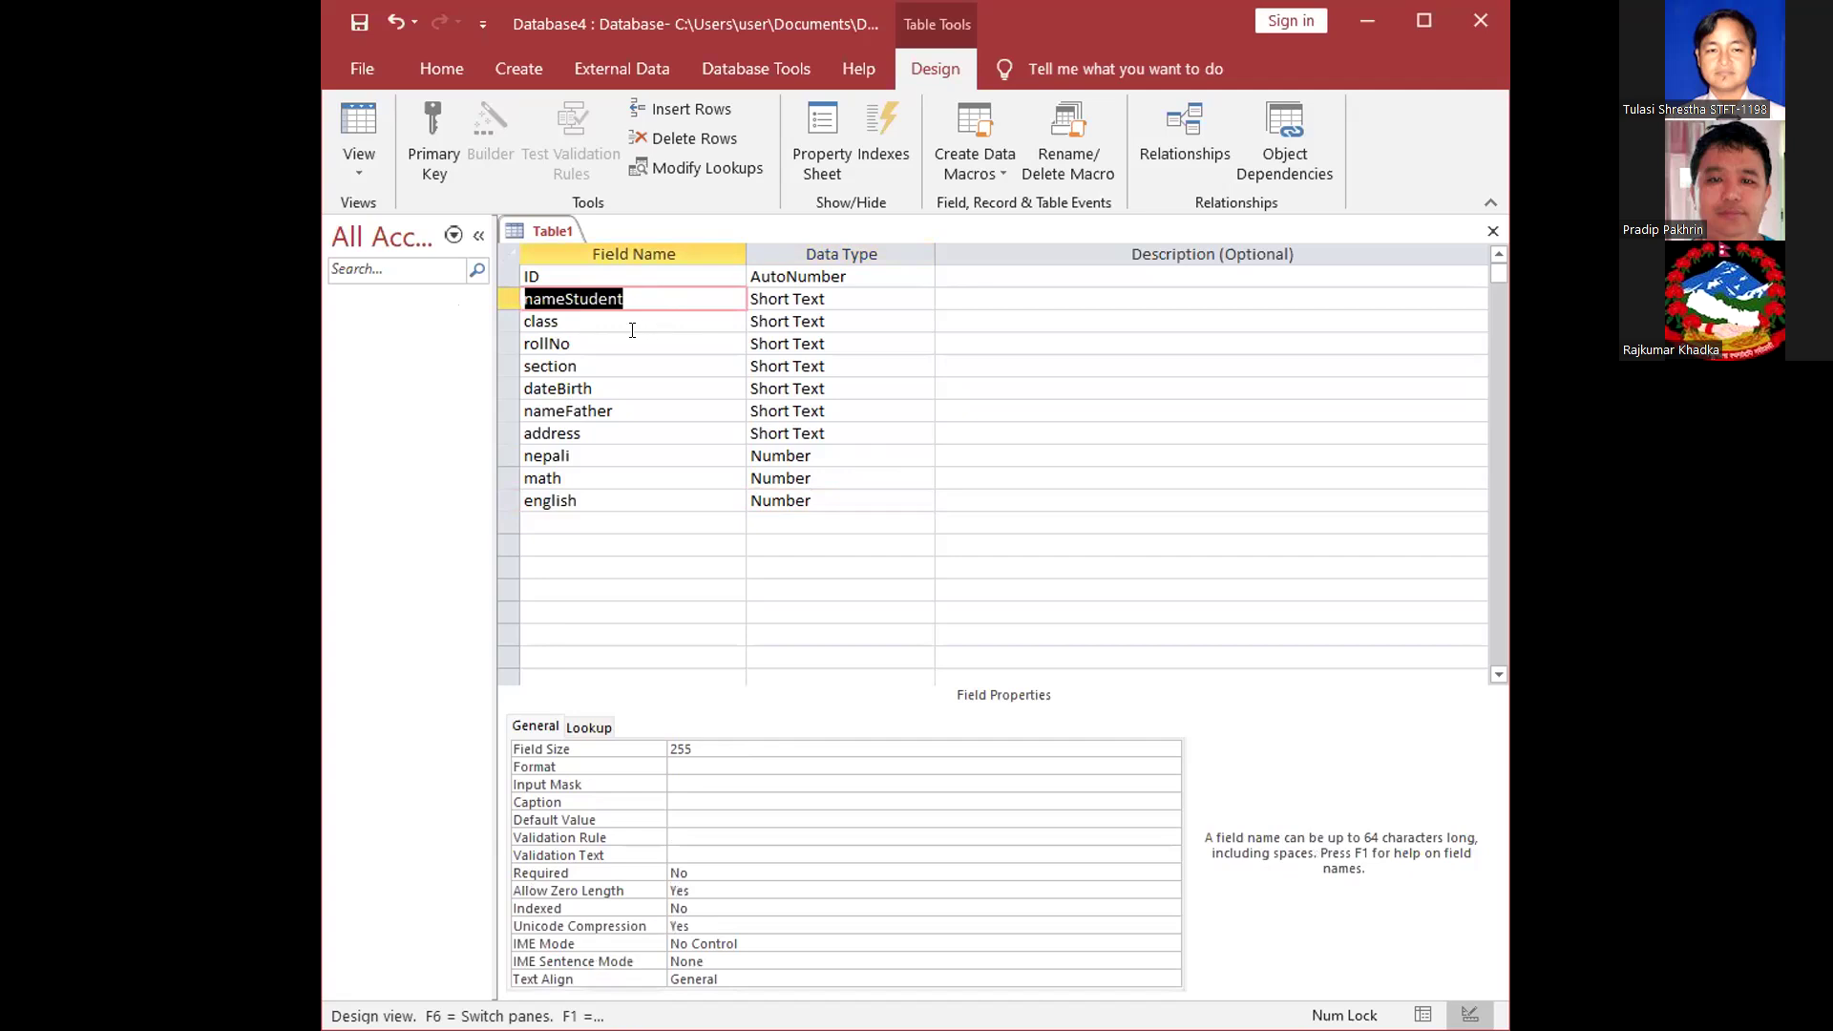
{"action": "left_click_drag", "start_coordinate": [564, 316], "coordinate": [523, 322]}
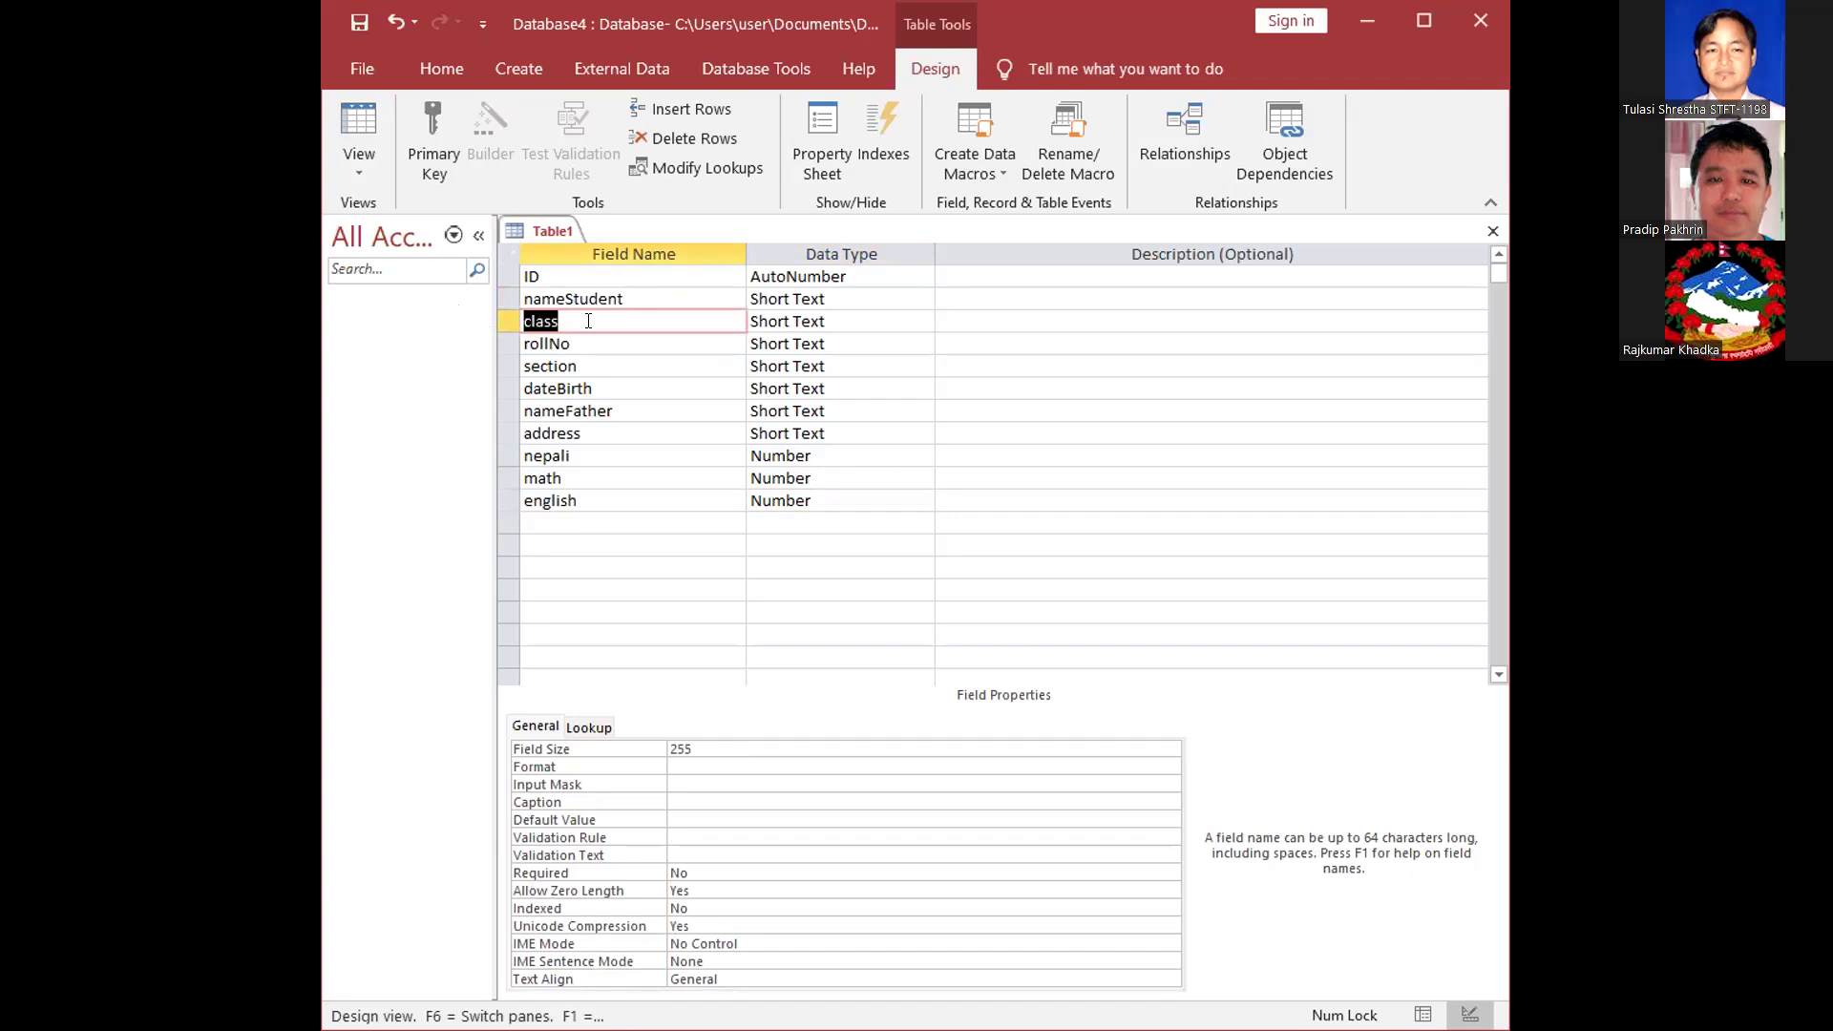
{"action": "left_click", "coordinate": [838, 318]}
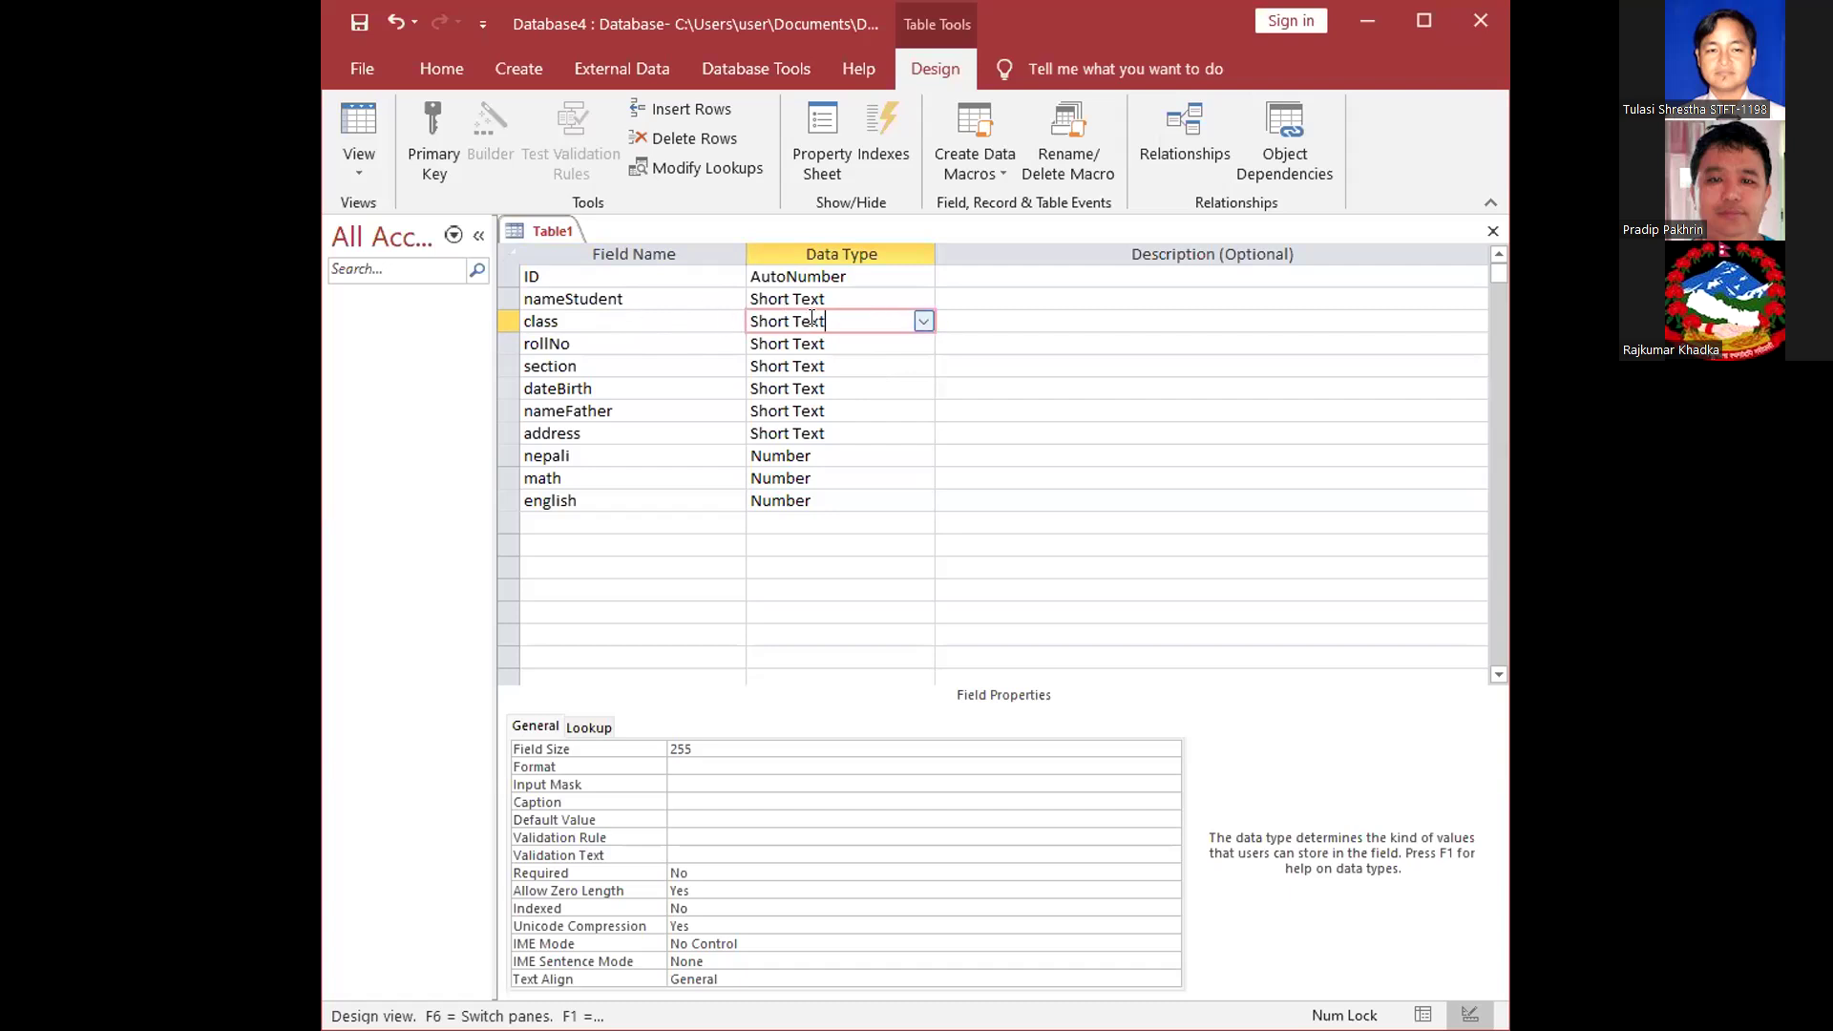
{"action": "left_click_drag", "start_coordinate": [828, 321], "coordinate": [751, 321]}
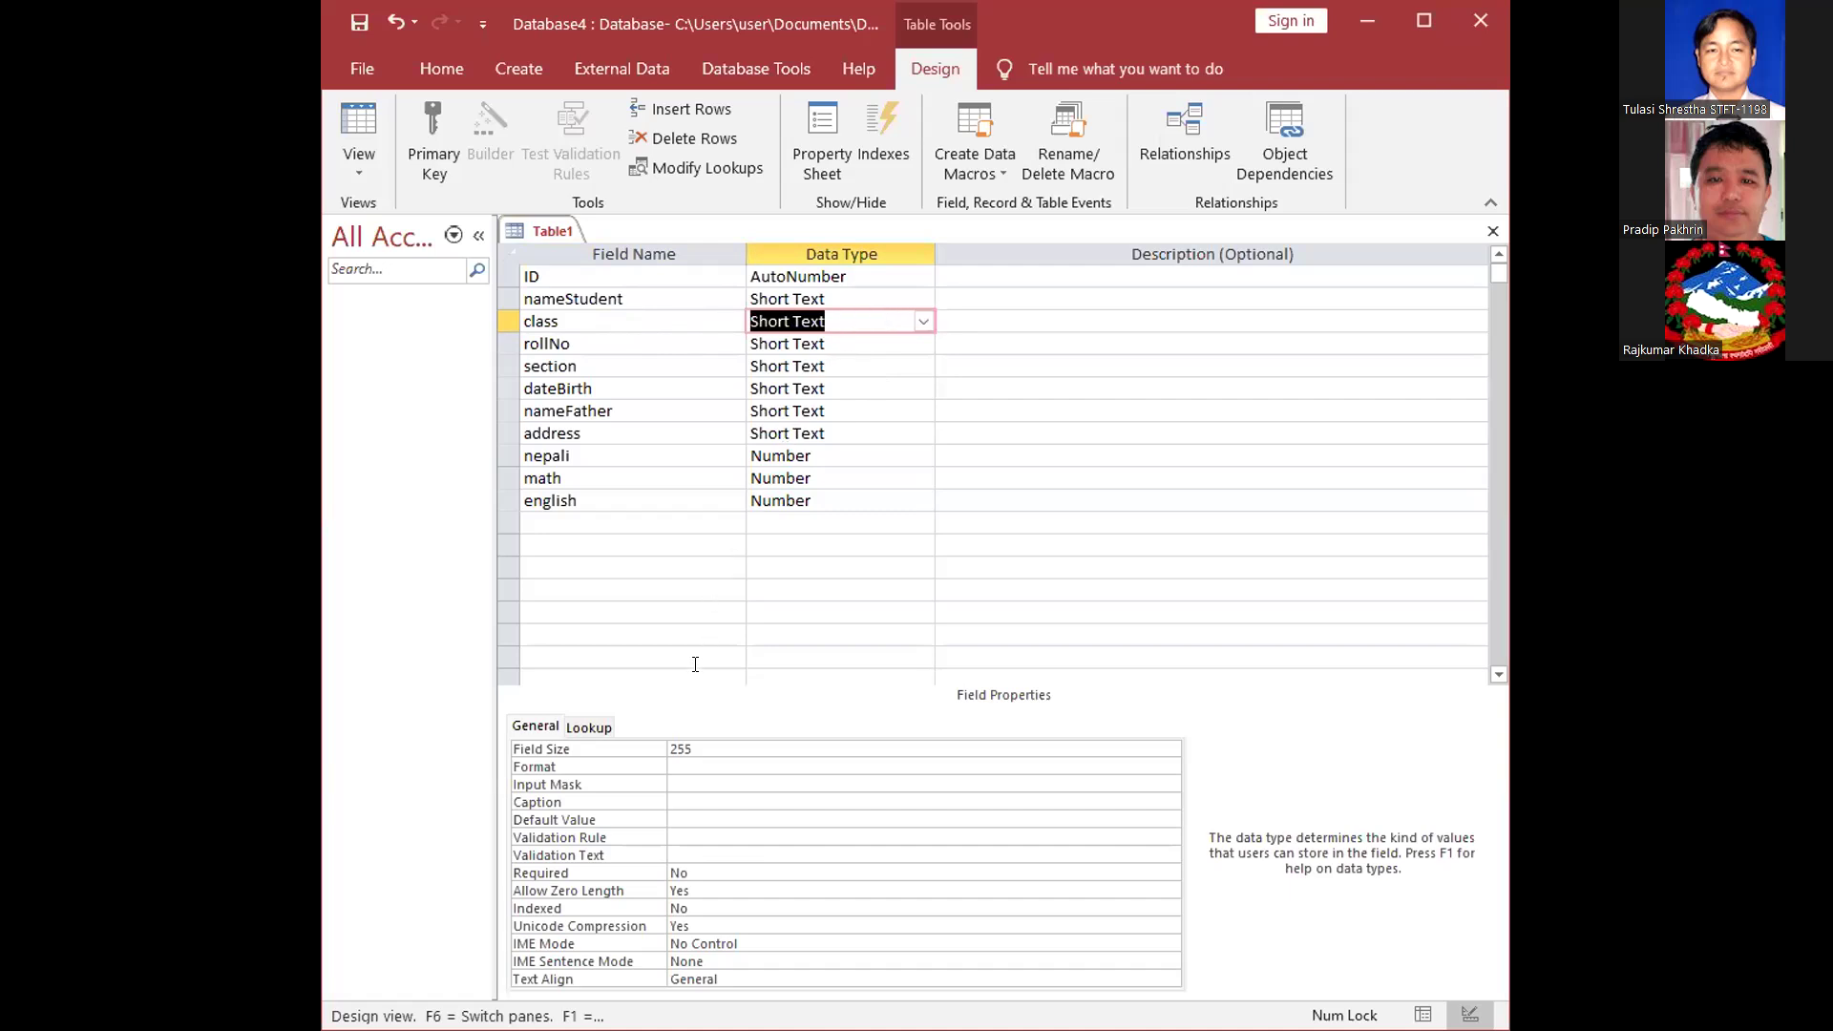
{"action": "left_click", "coordinate": [589, 730]}
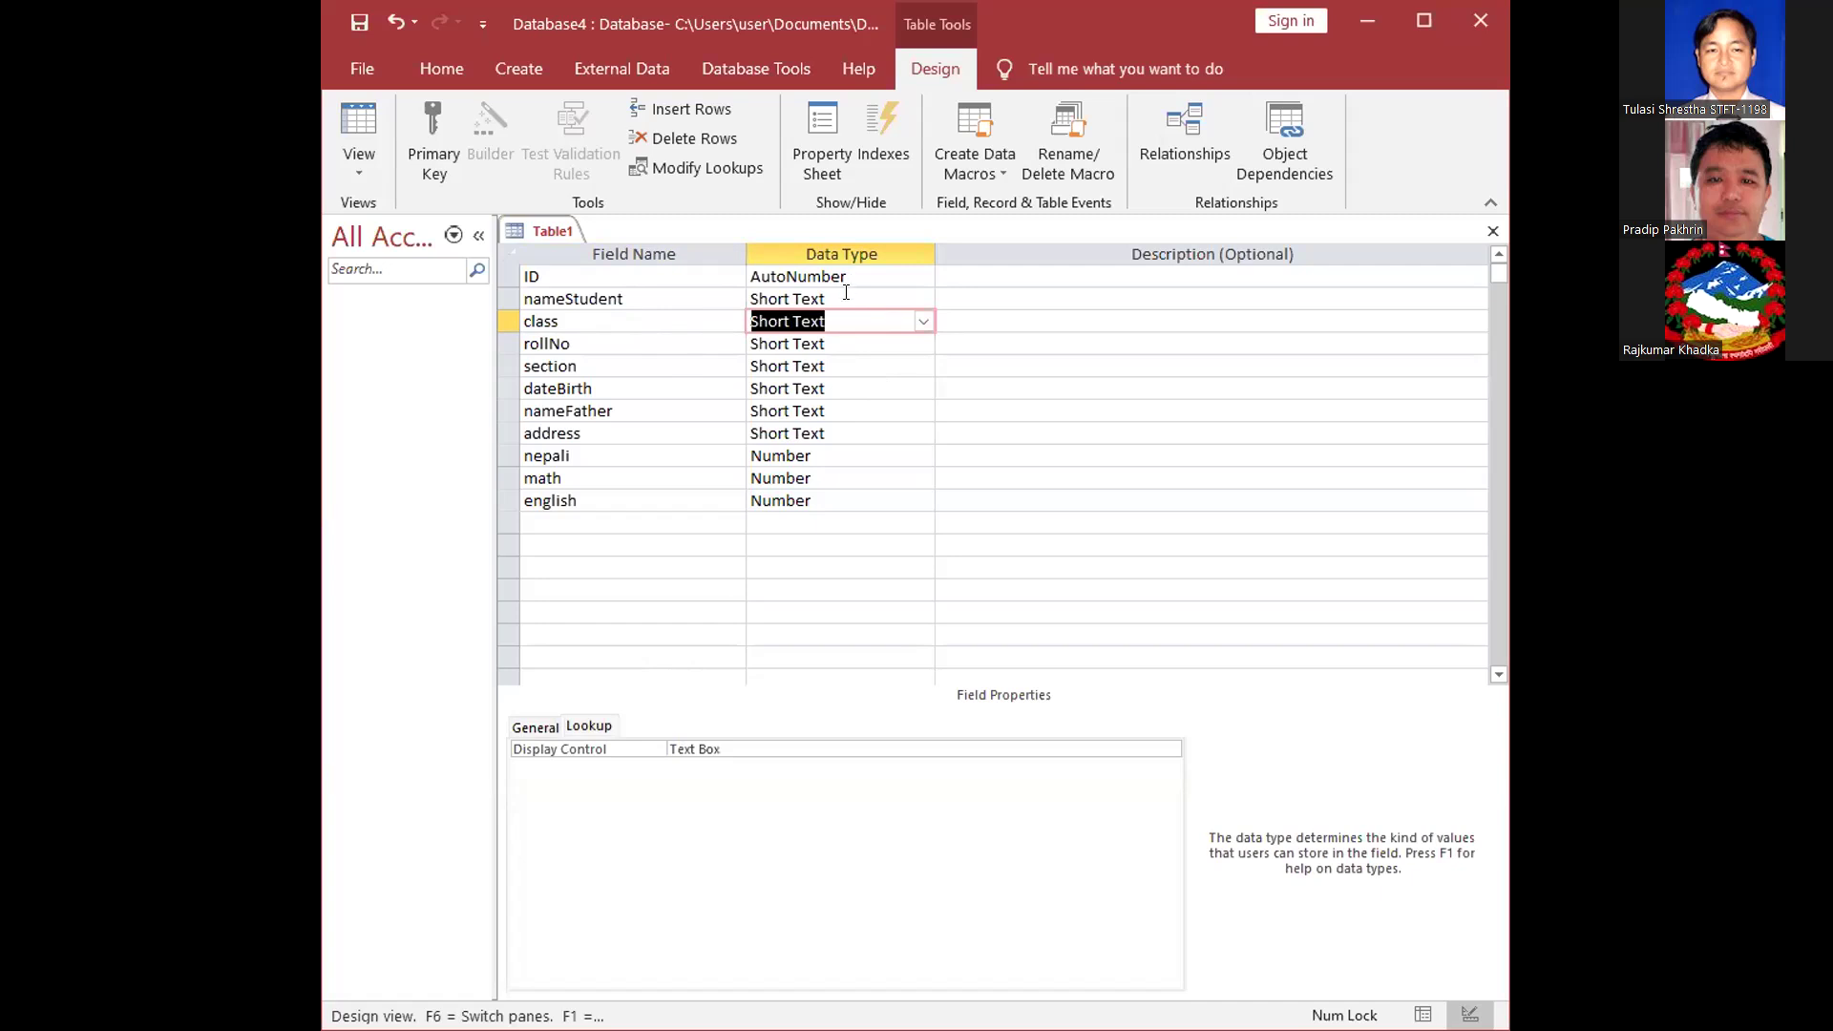
{"action": "left_click", "coordinate": [532, 730]}
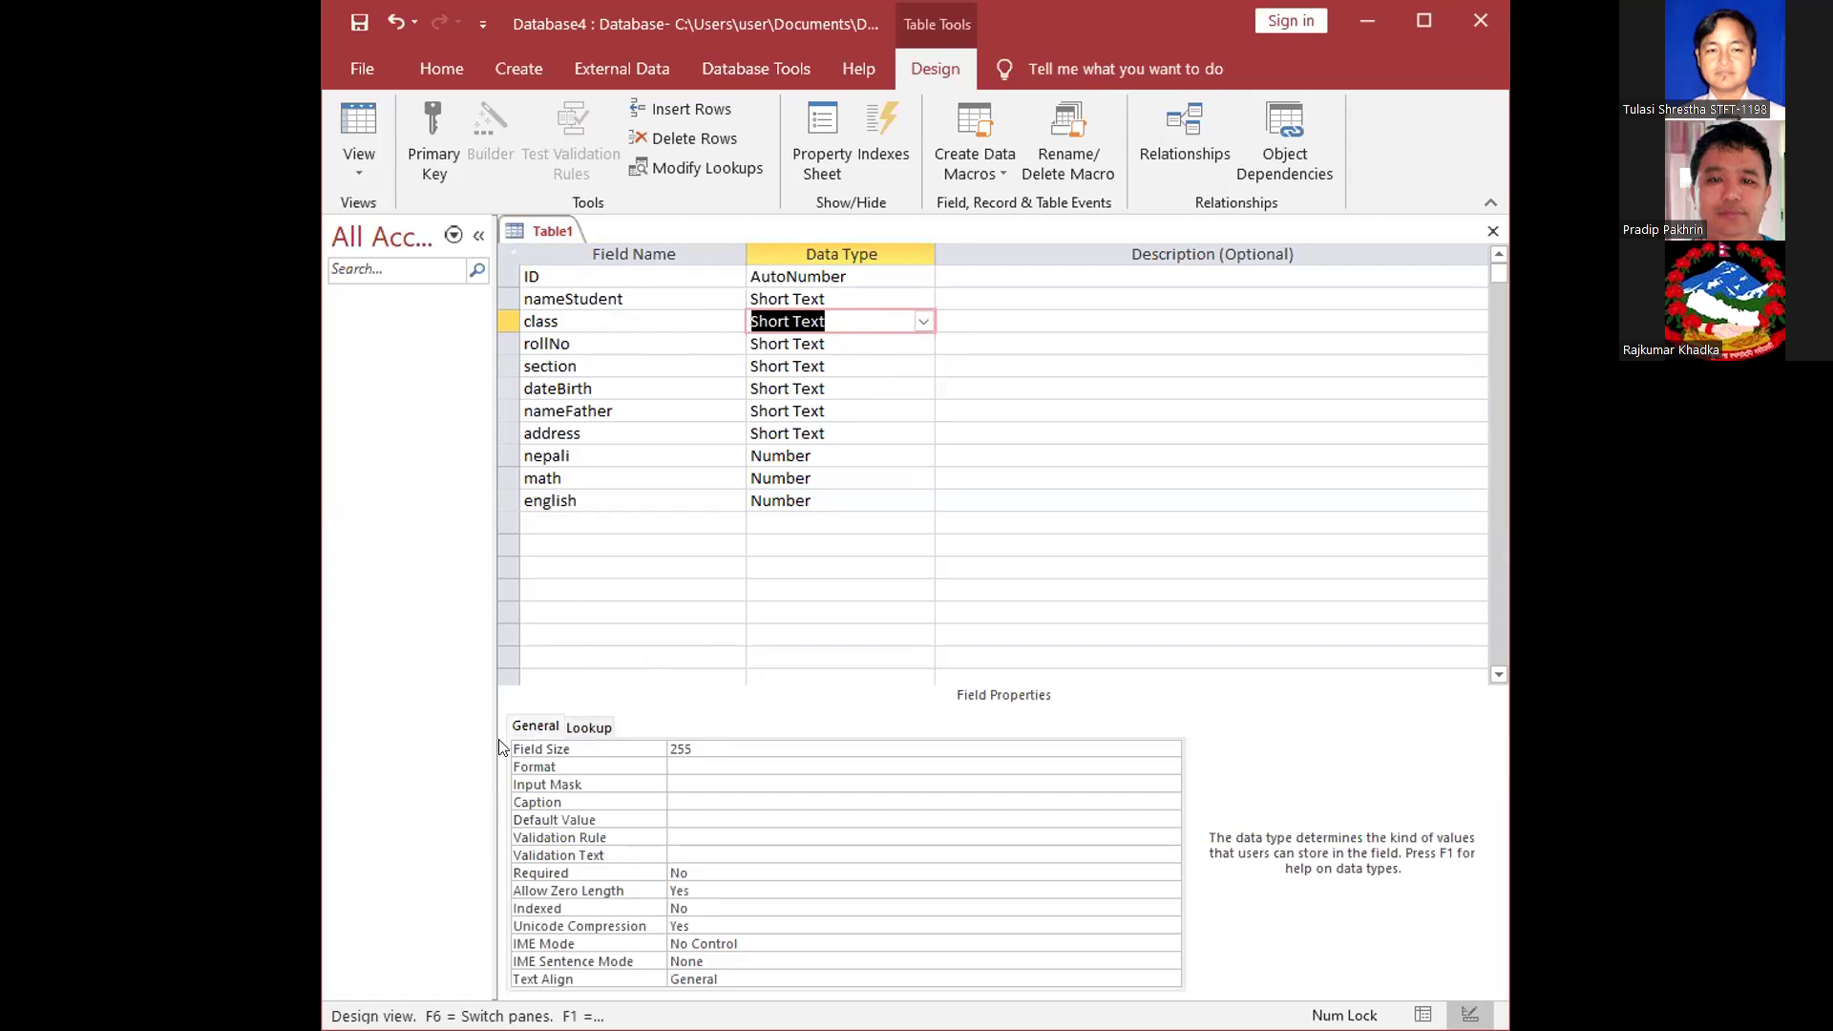
{"action": "left_click", "coordinate": [581, 727]}
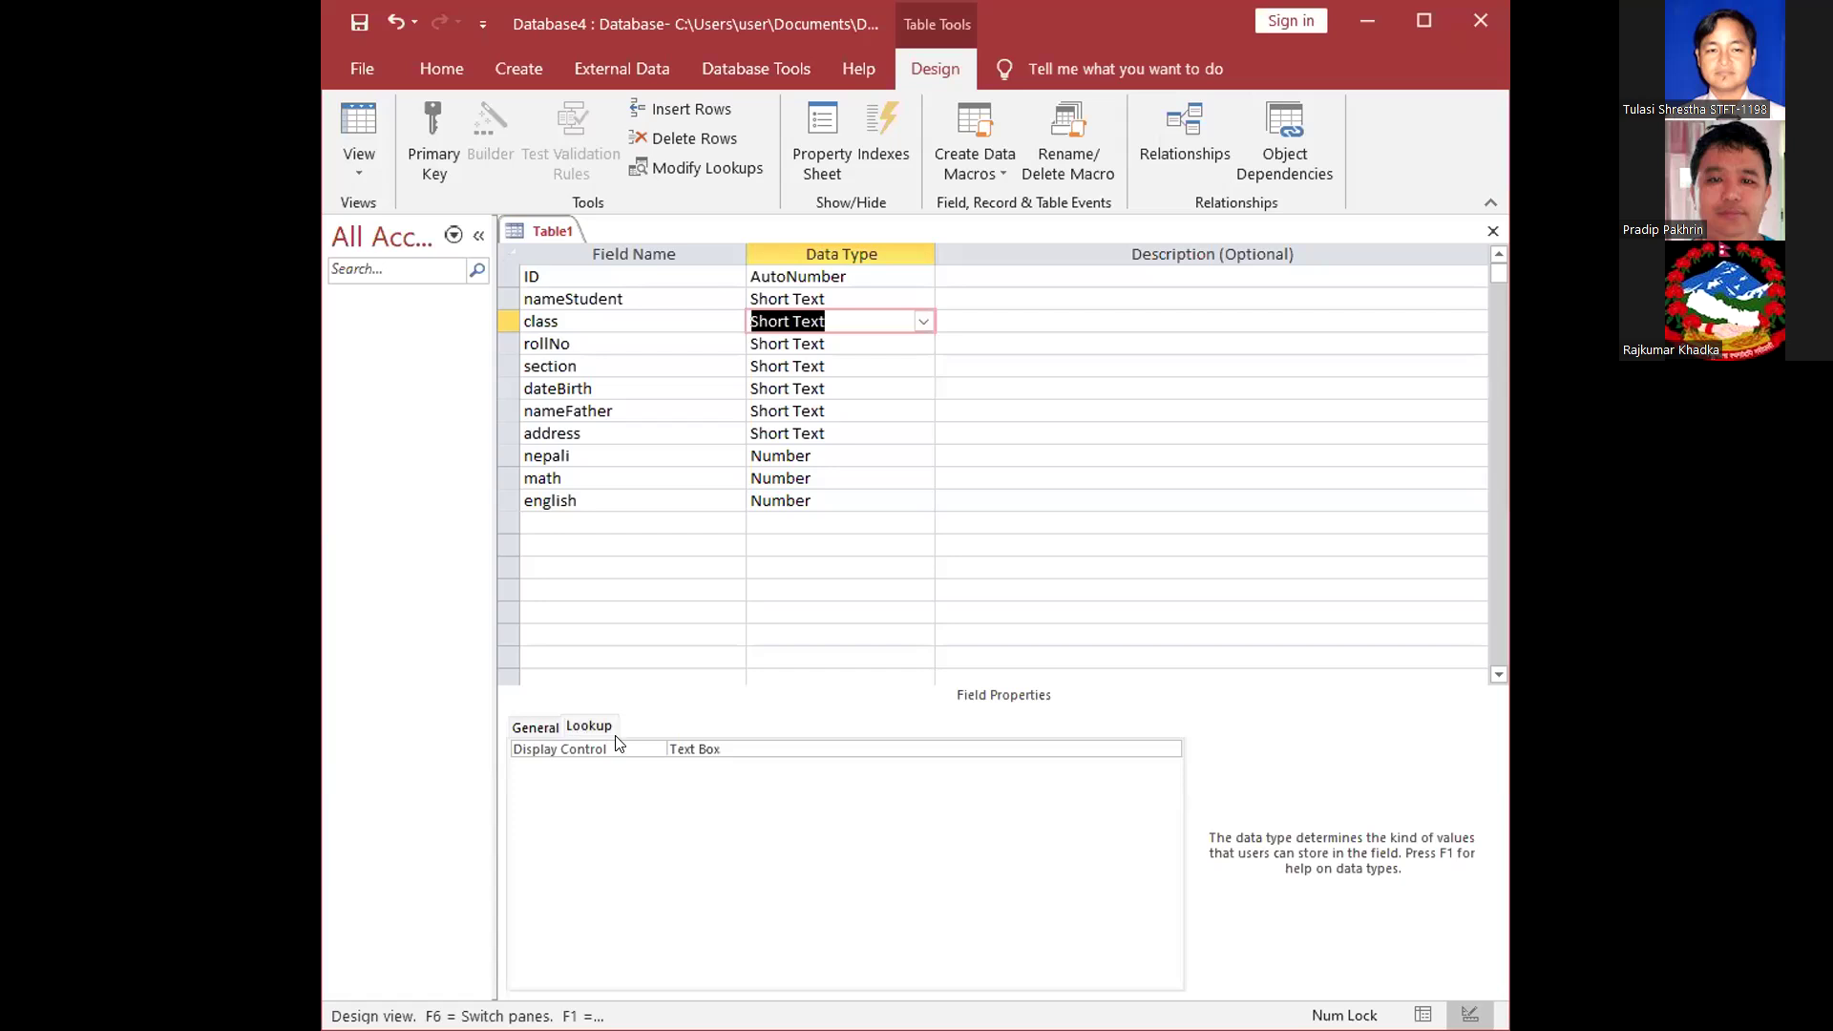
{"action": "left_click", "coordinate": [728, 748]}
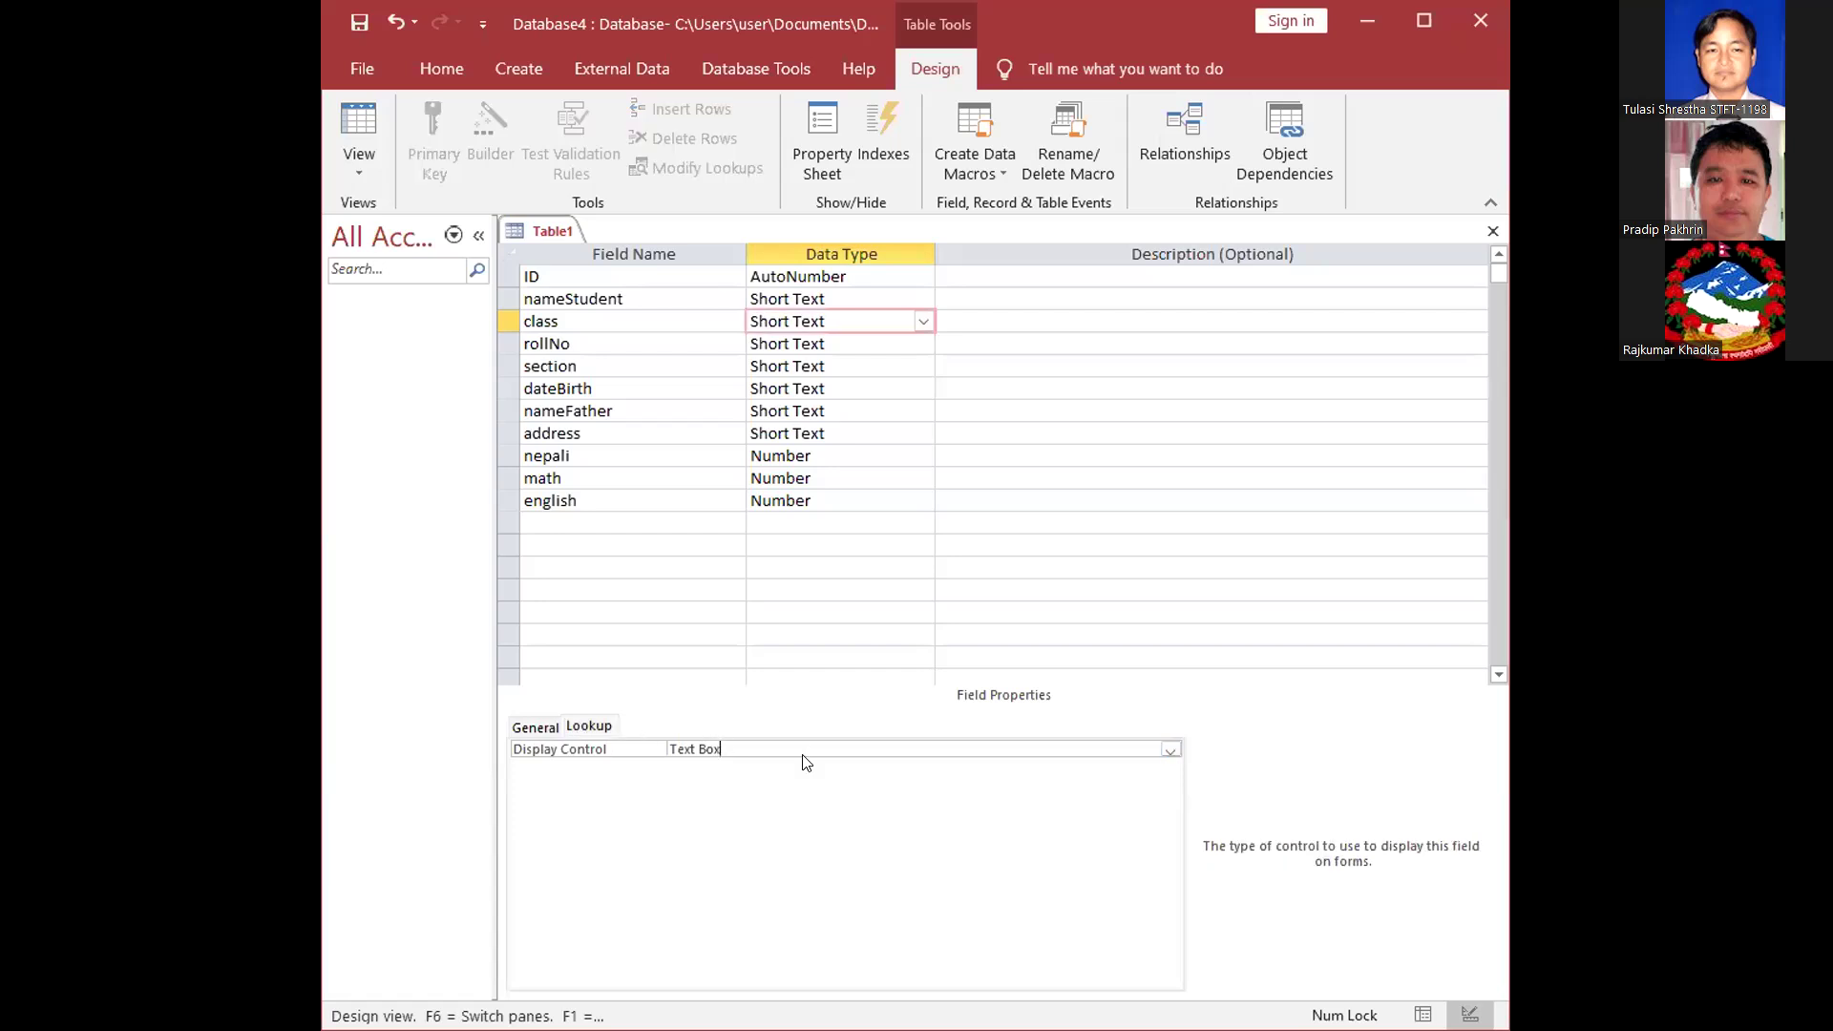
{"action": "left_click", "coordinate": [1171, 749]}
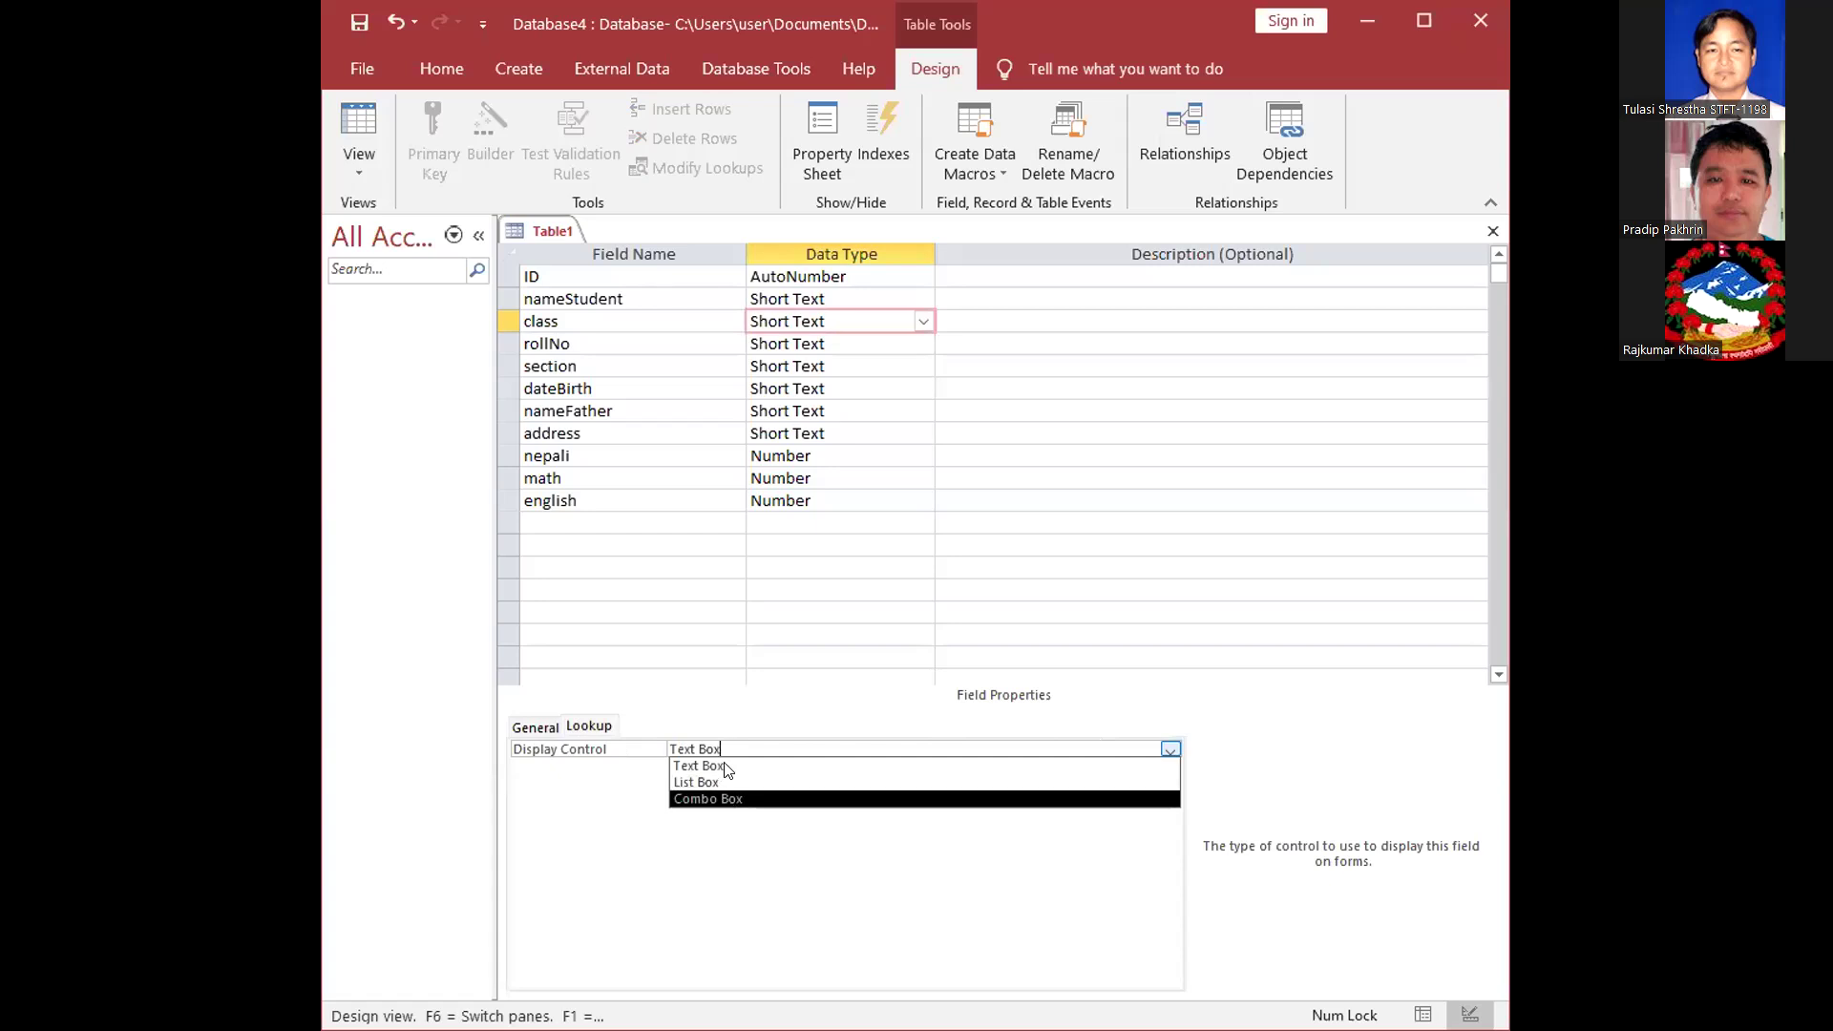
{"action": "left_click", "coordinate": [726, 799]}
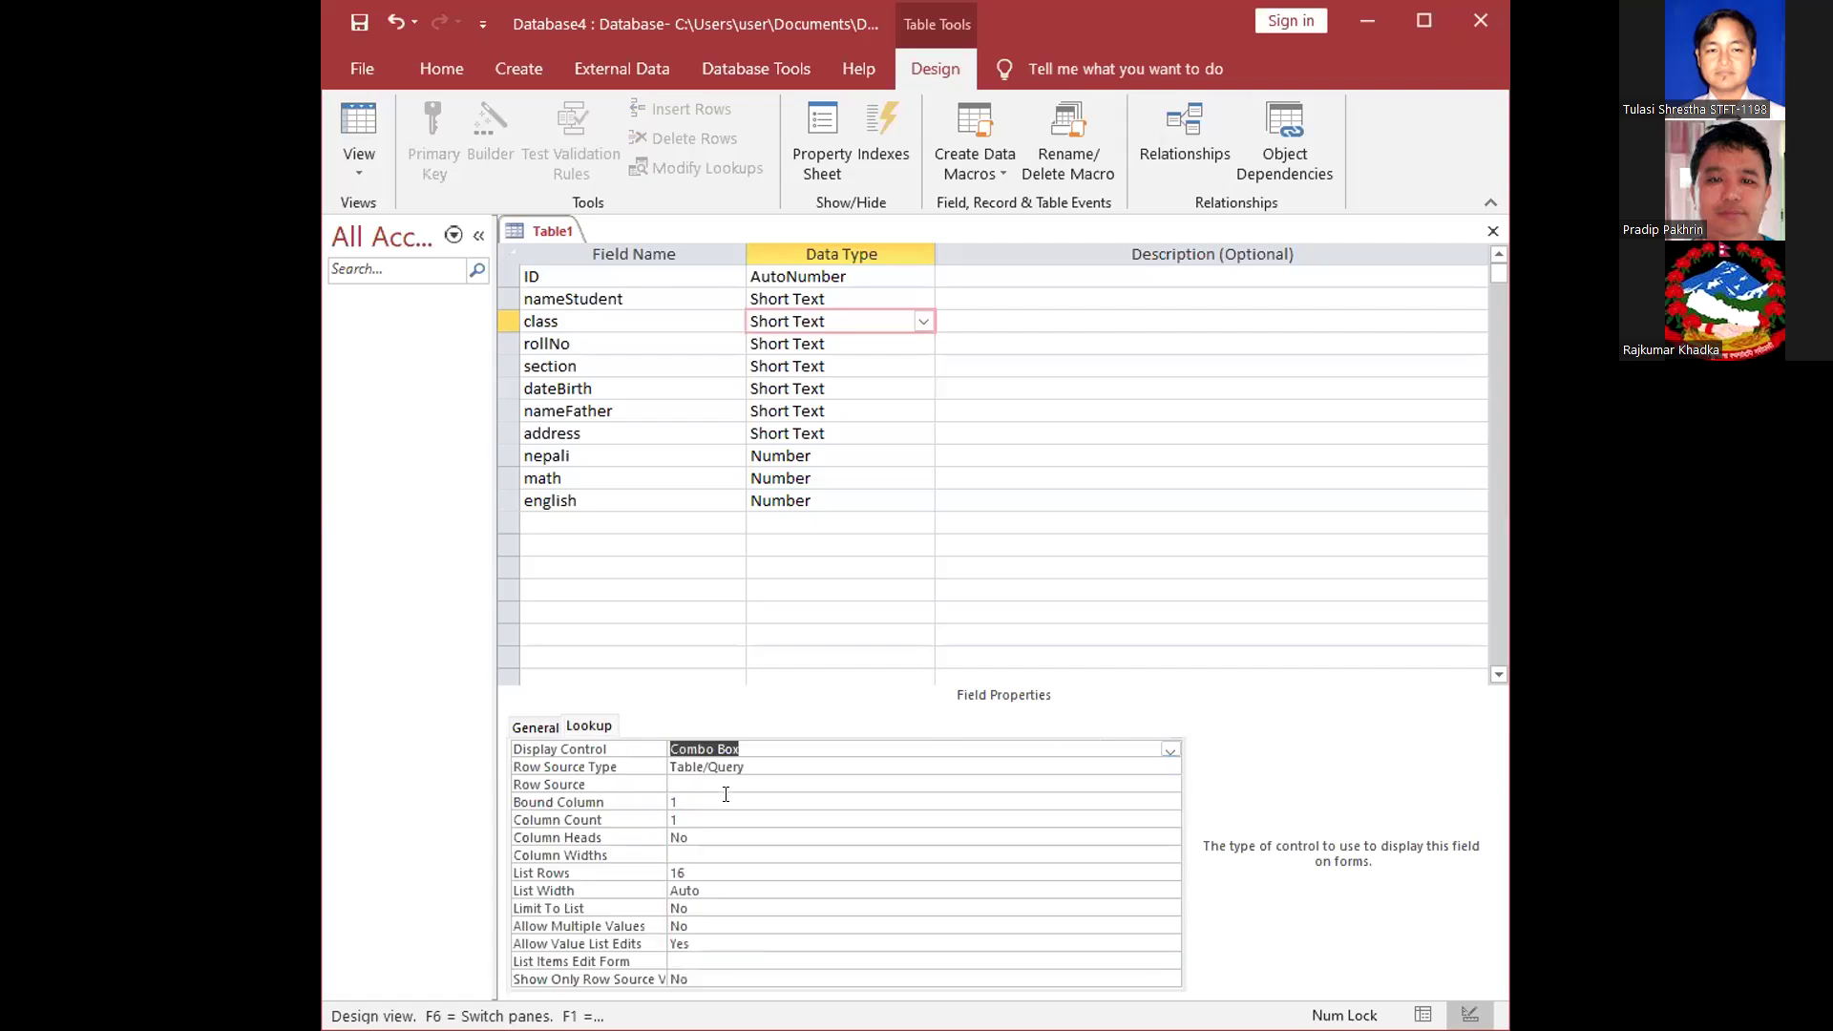
Try Text Box as the class field's Display Control and set it back to Combo Box
{"action": "left_click", "coordinate": [536, 728]}
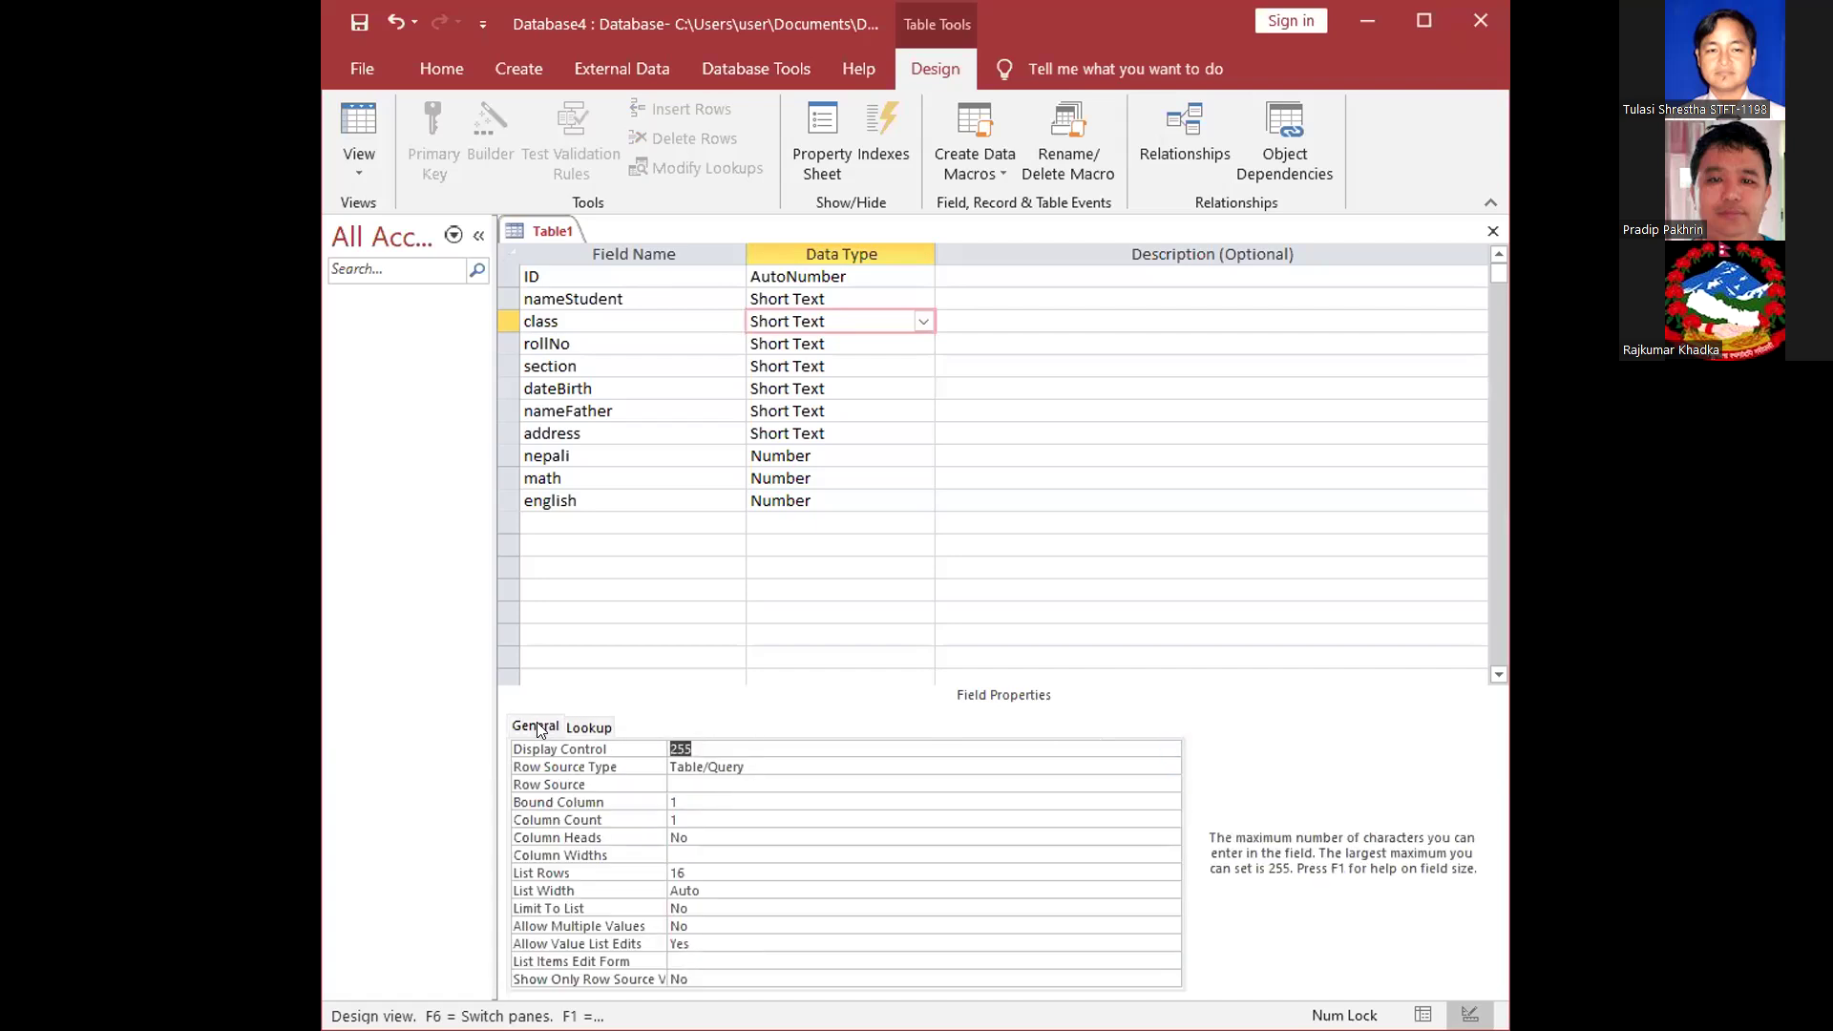
{"action": "left_click", "coordinate": [596, 728]}
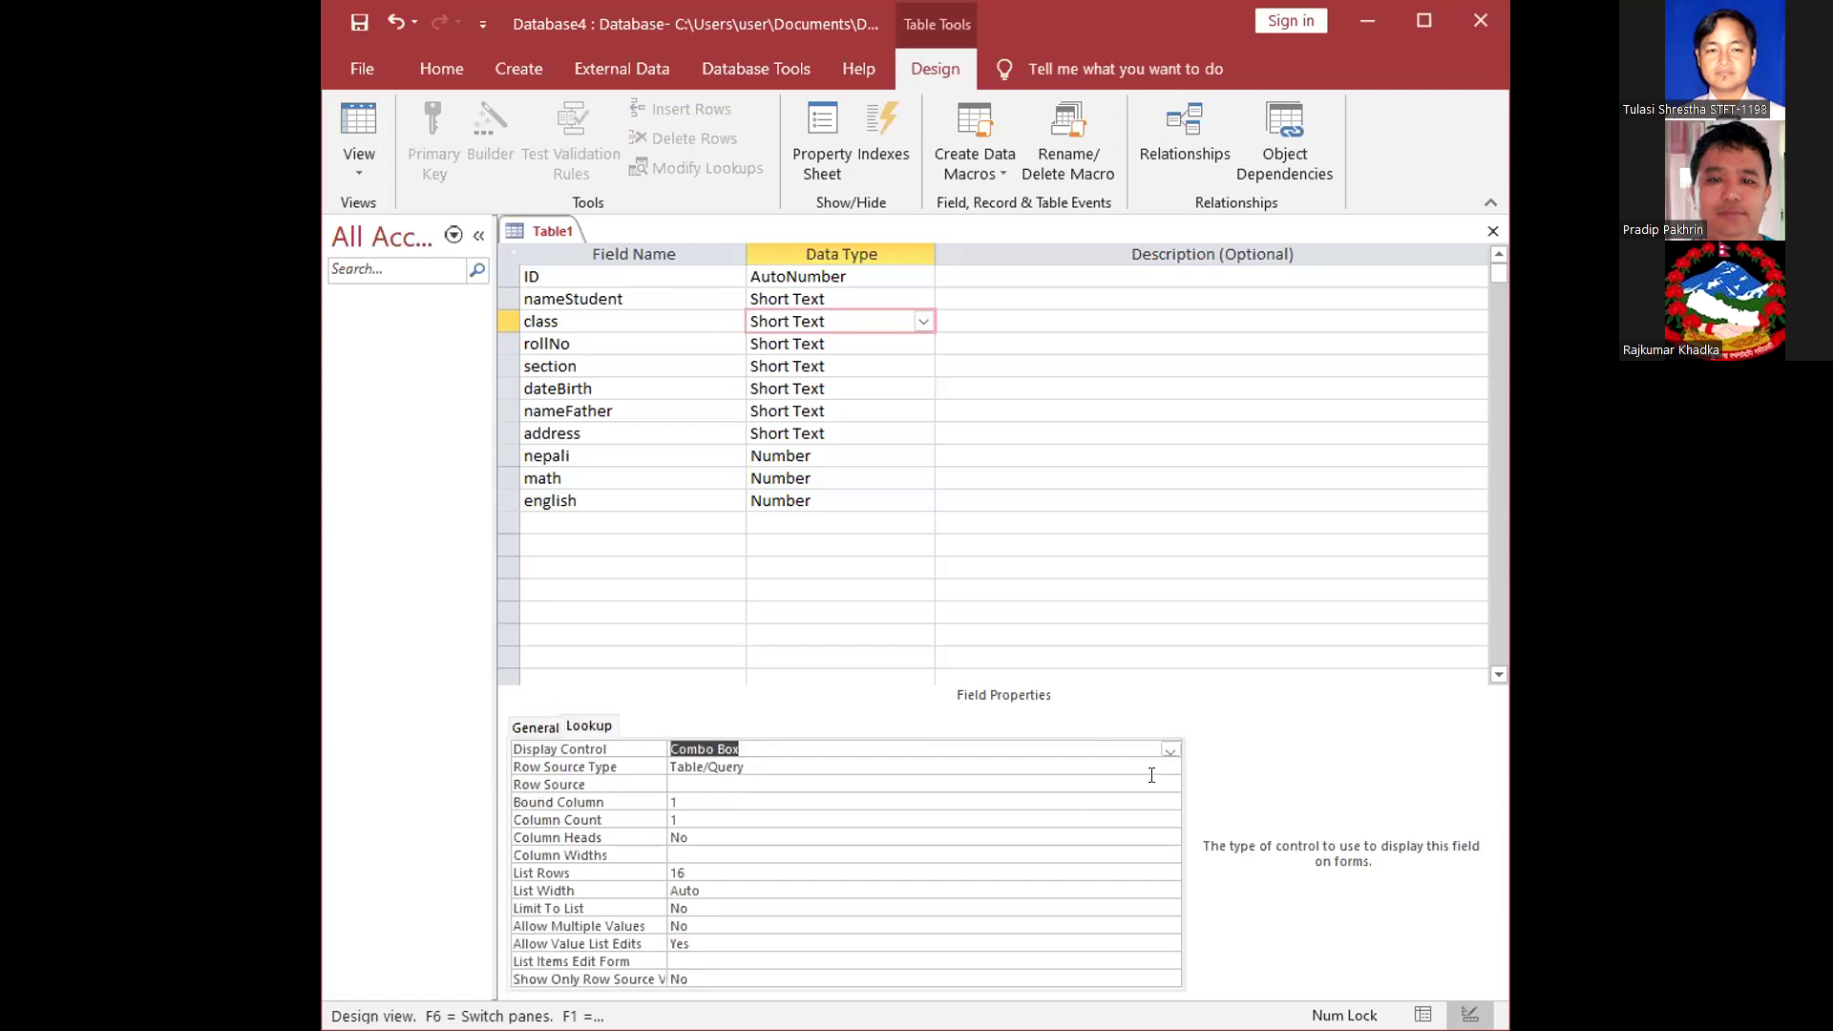
{"action": "left_click", "coordinate": [1169, 751]}
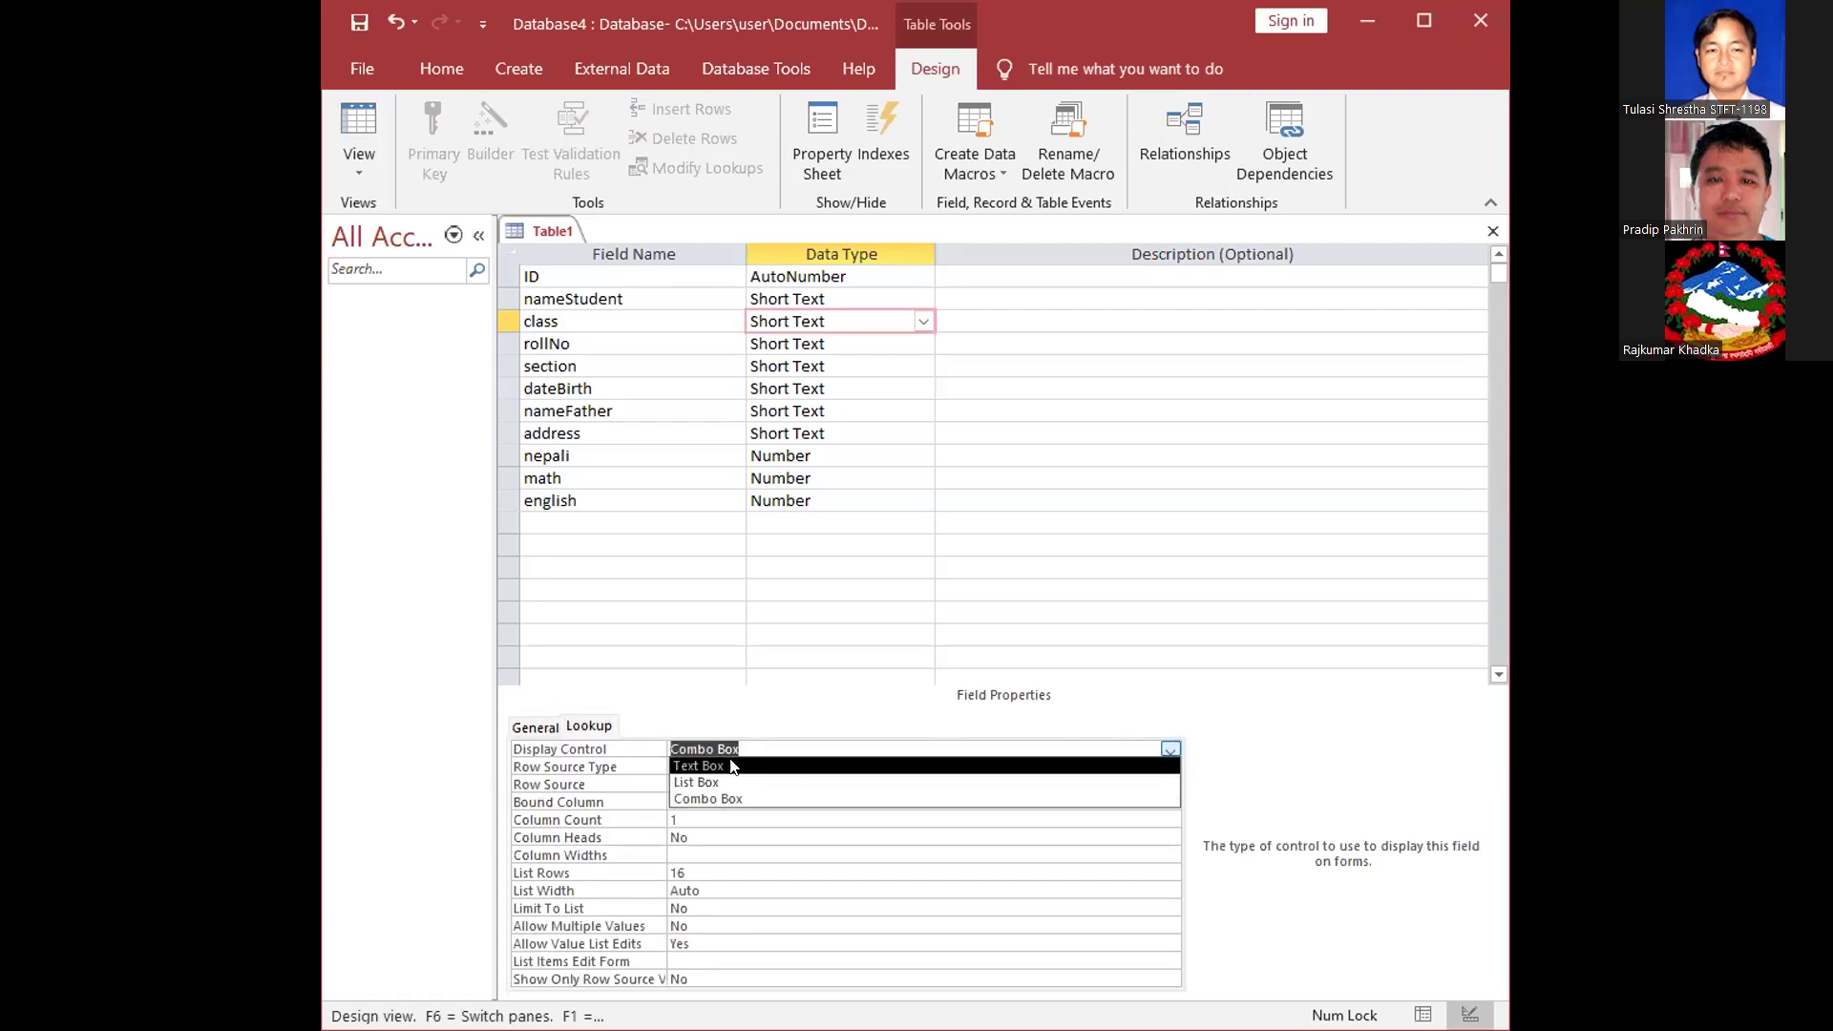
{"action": "left_click", "coordinate": [733, 764]}
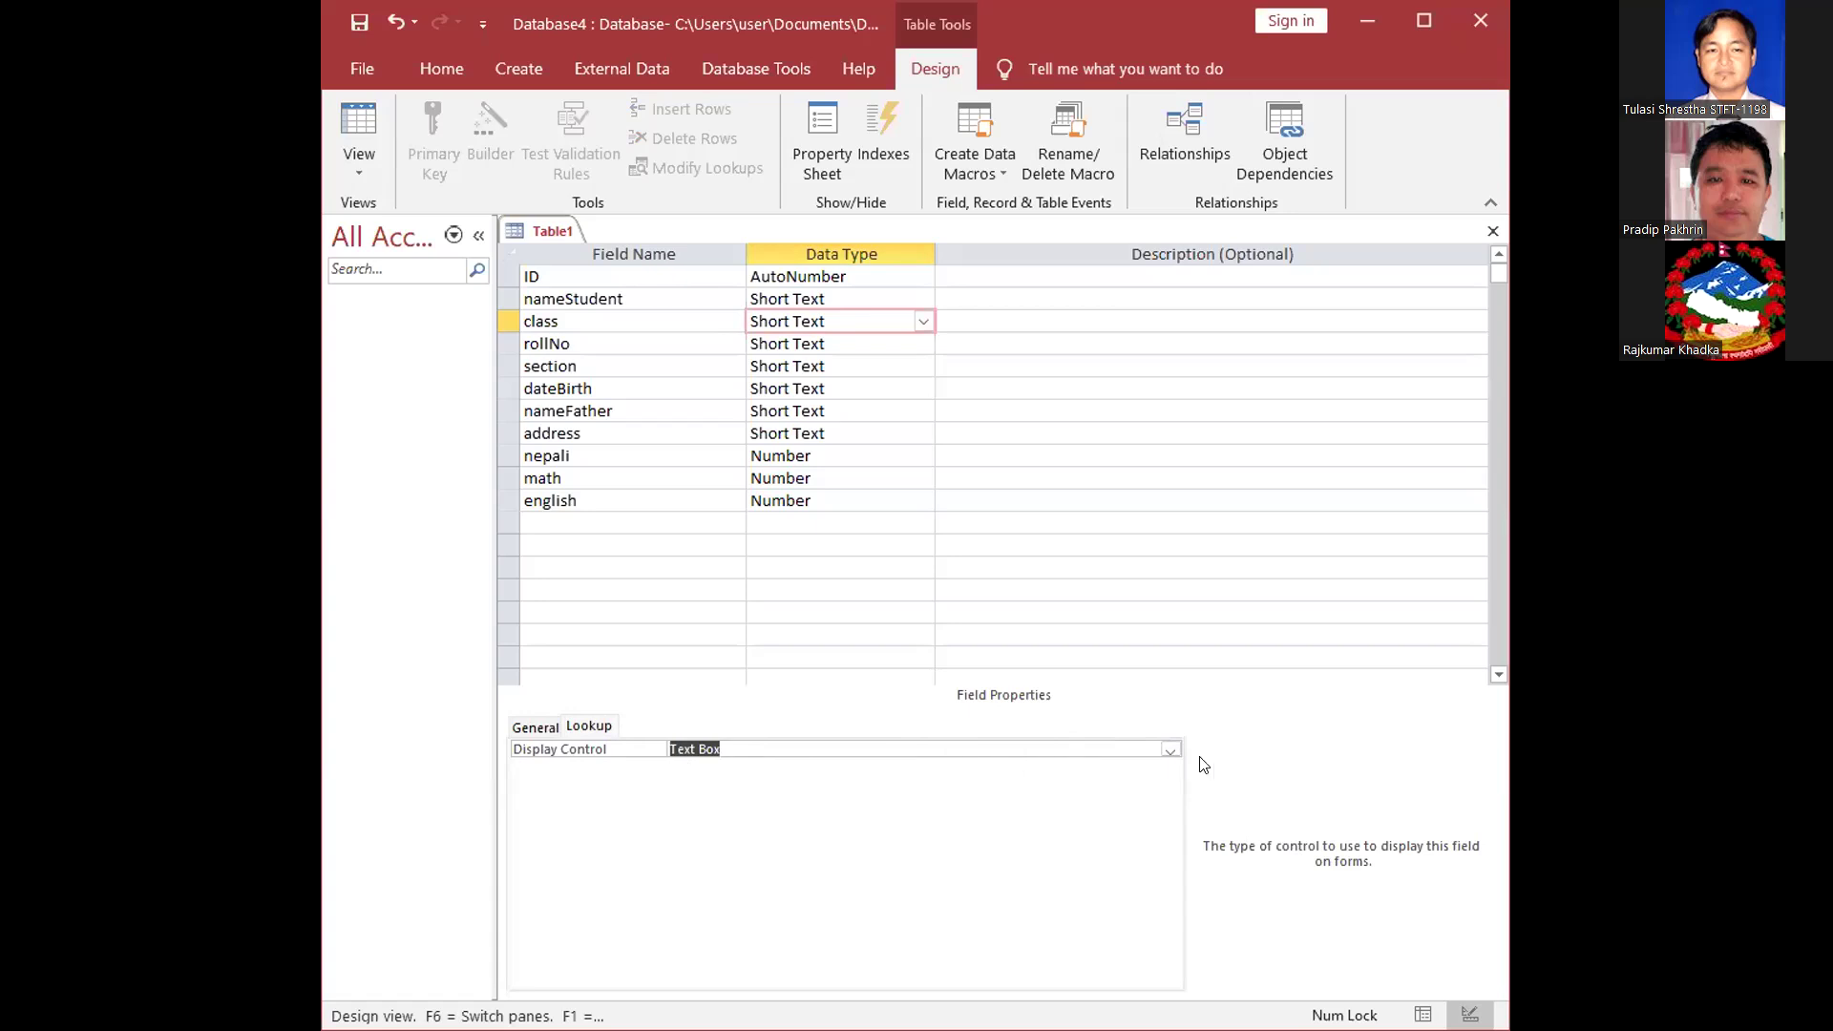
{"action": "left_click", "coordinate": [1169, 750]}
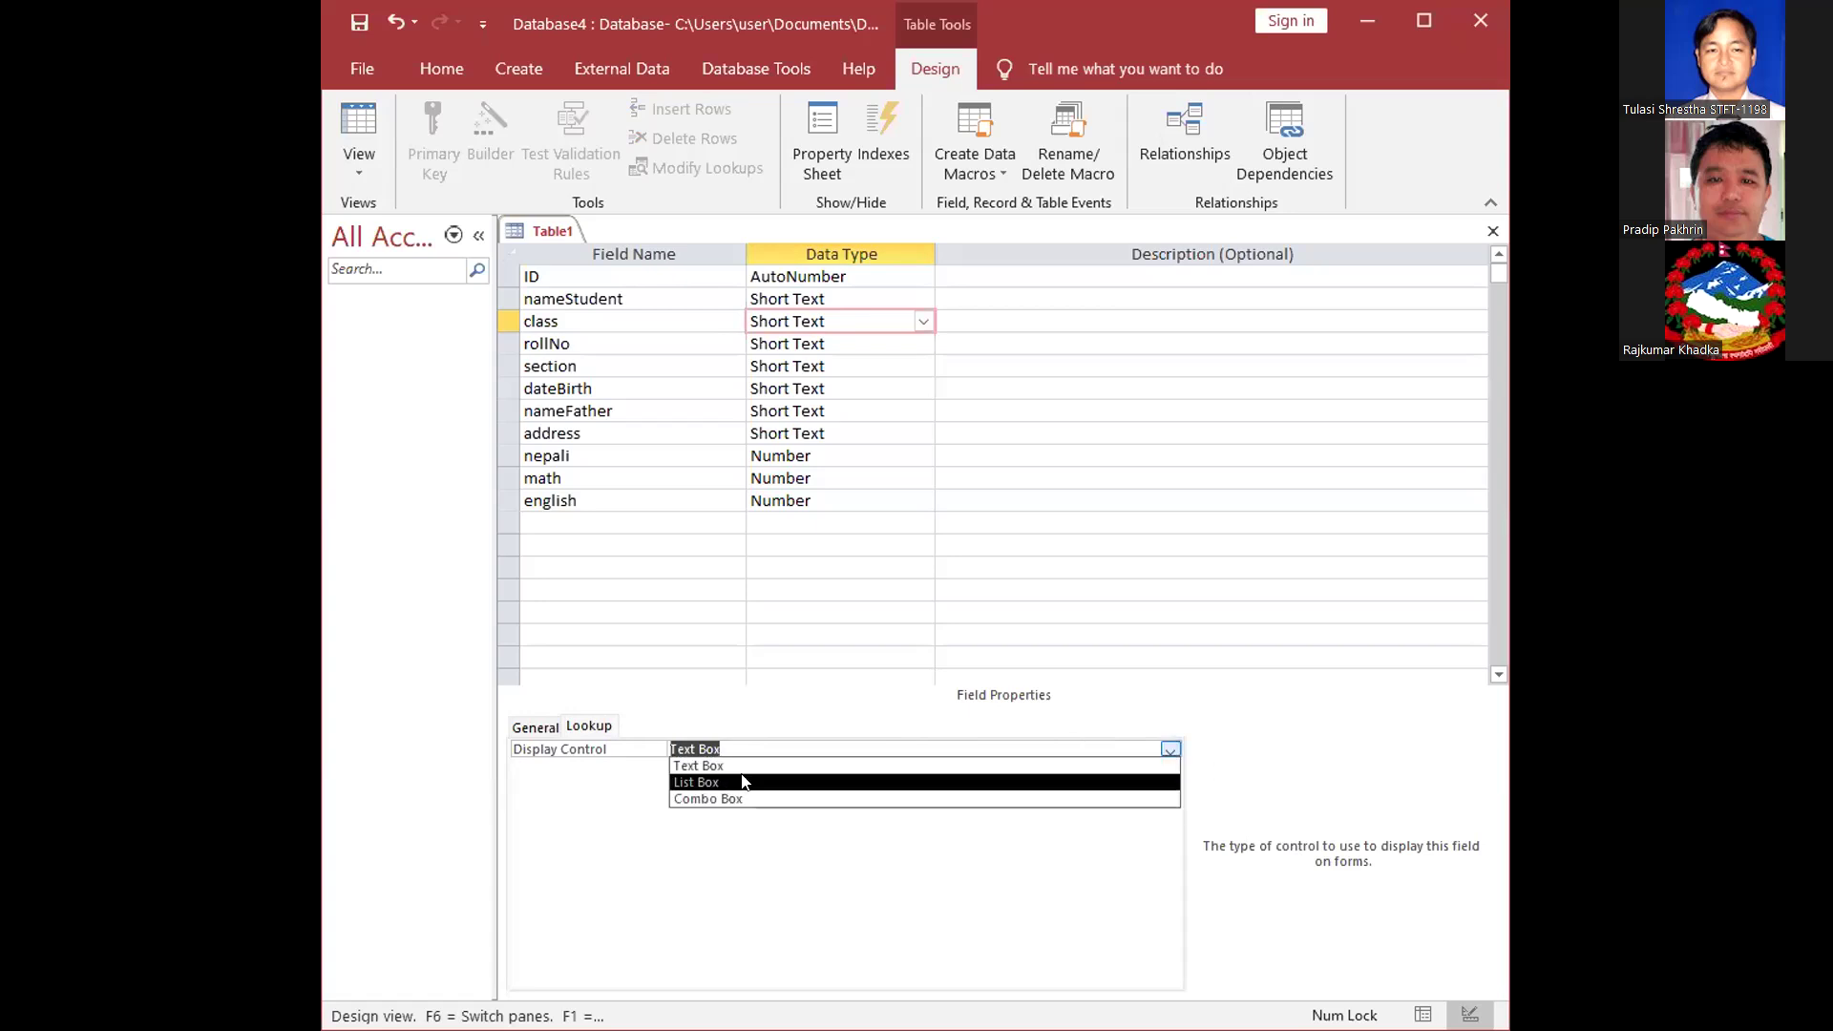
{"action": "left_click", "coordinate": [721, 800]}
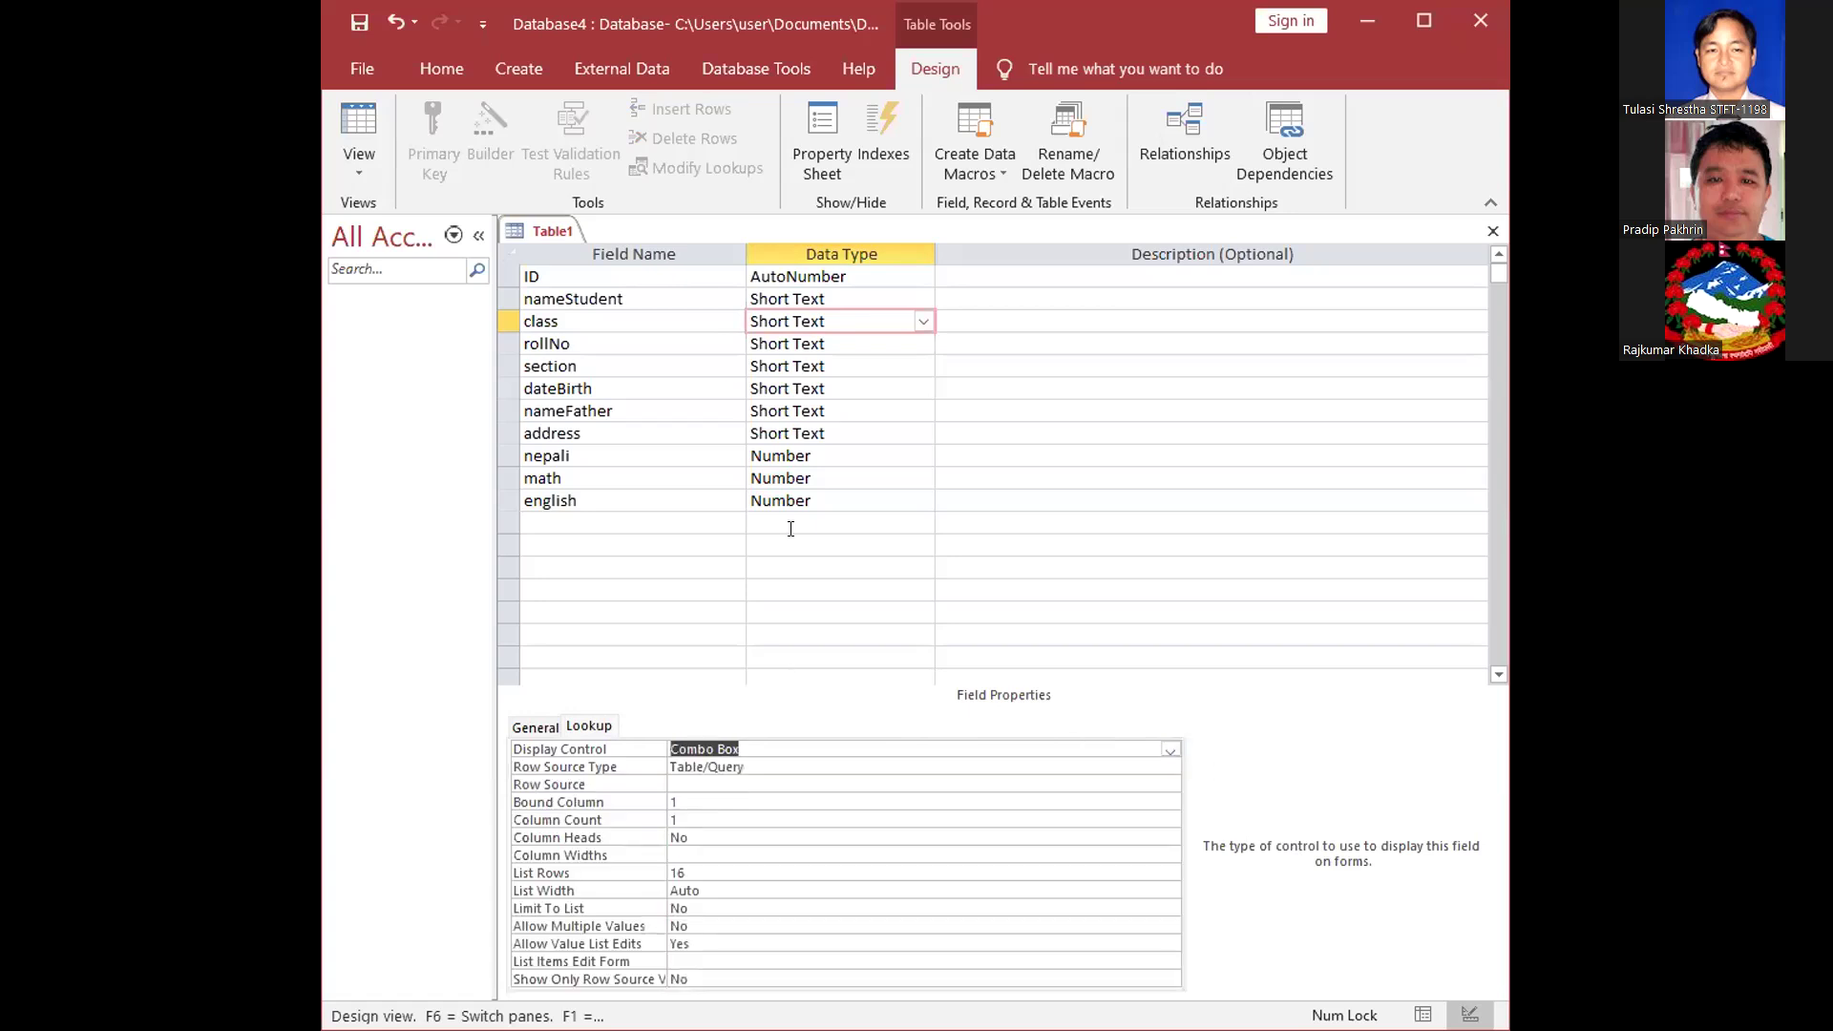
Replace the class field's Row Source Type with the list "One";"Two";"Three"
{"action": "left_click", "coordinate": [791, 763]}
{"action": "left_click_drag", "start_coordinate": [790, 764], "coordinate": [669, 767]}
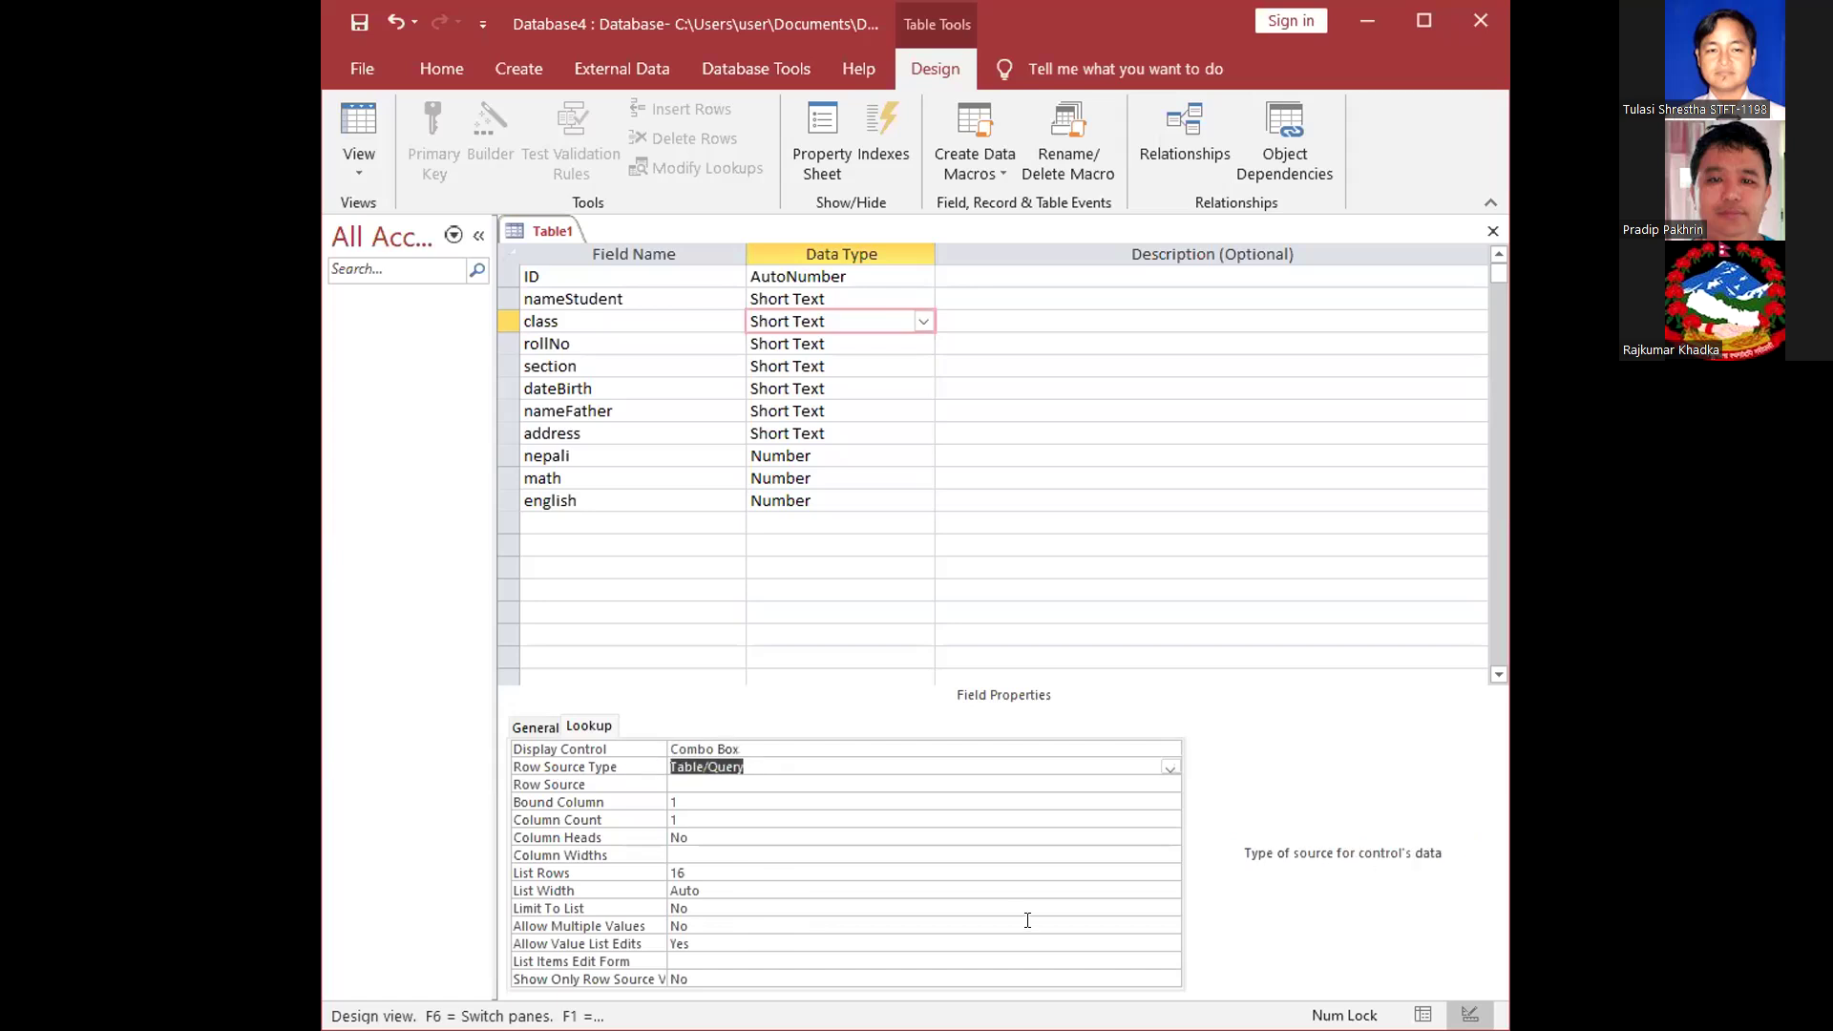
{"action": "key", "text": "BackSpace"}
{"action": "type", "text": "One\";"}
{"action": "type", "text": "\"Two\";\"Three\""}
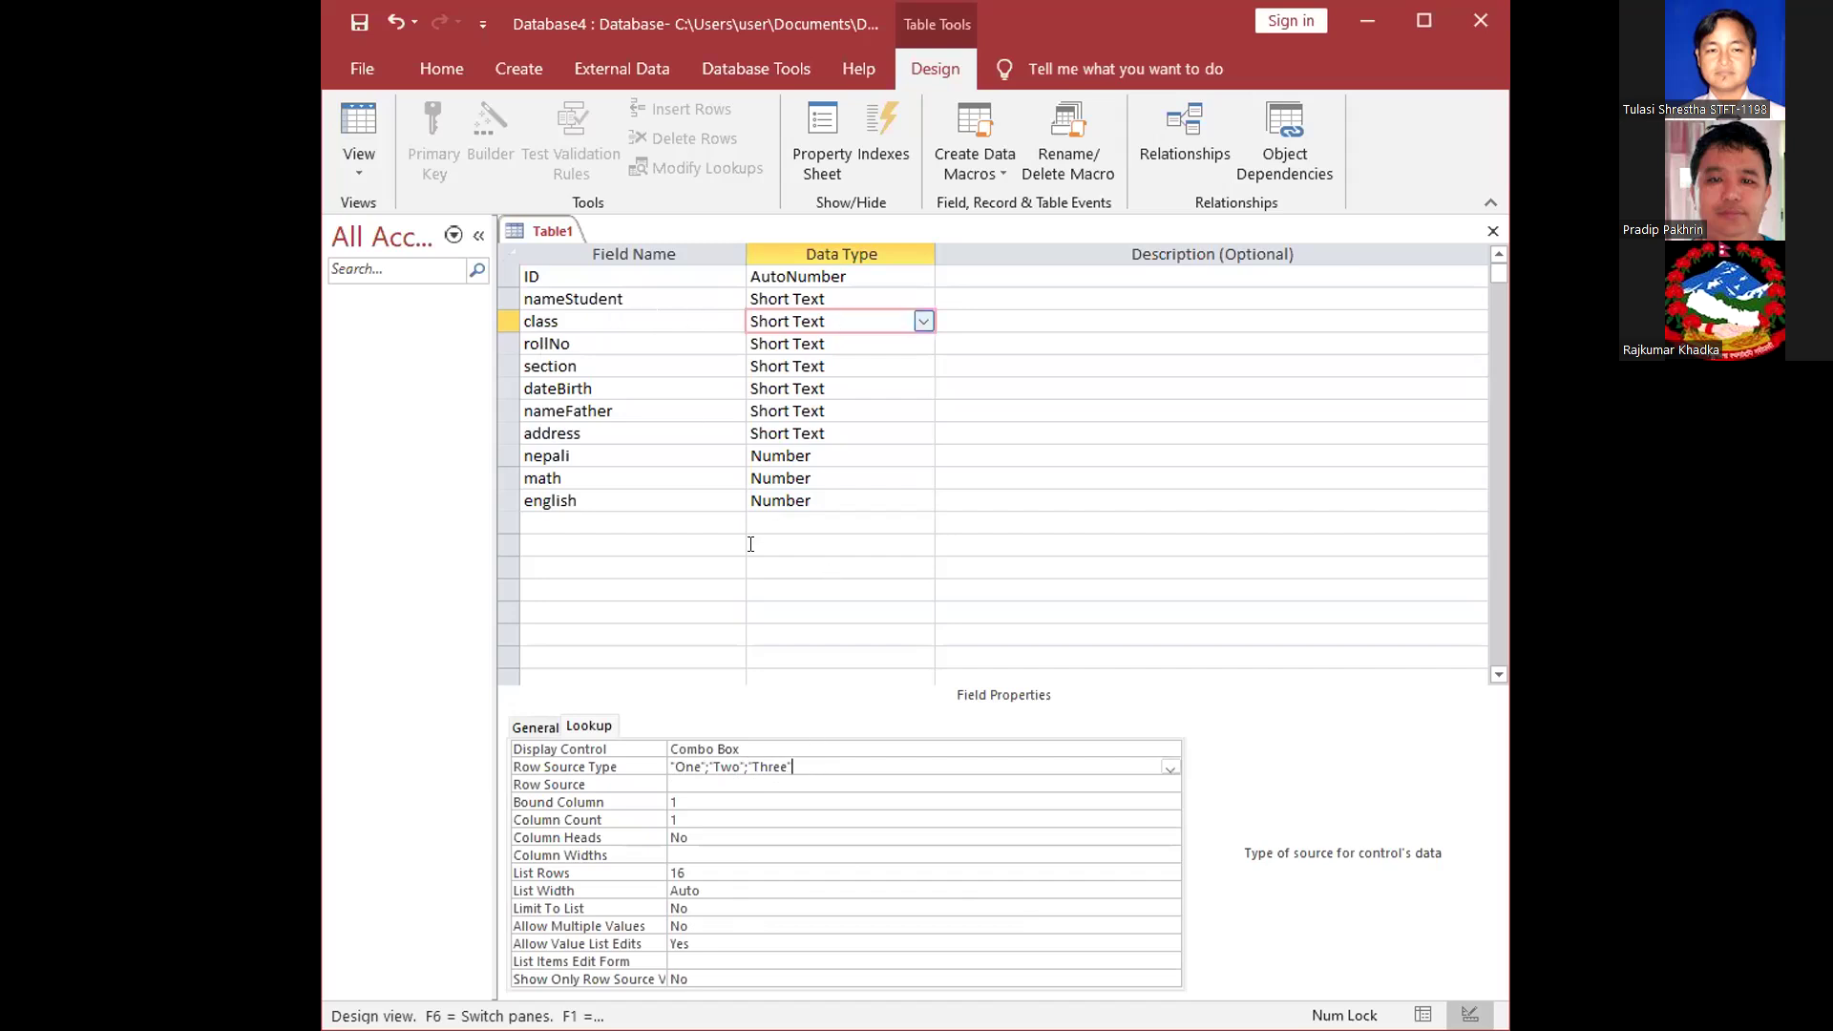
{"action": "left_click", "coordinate": [840, 319]}
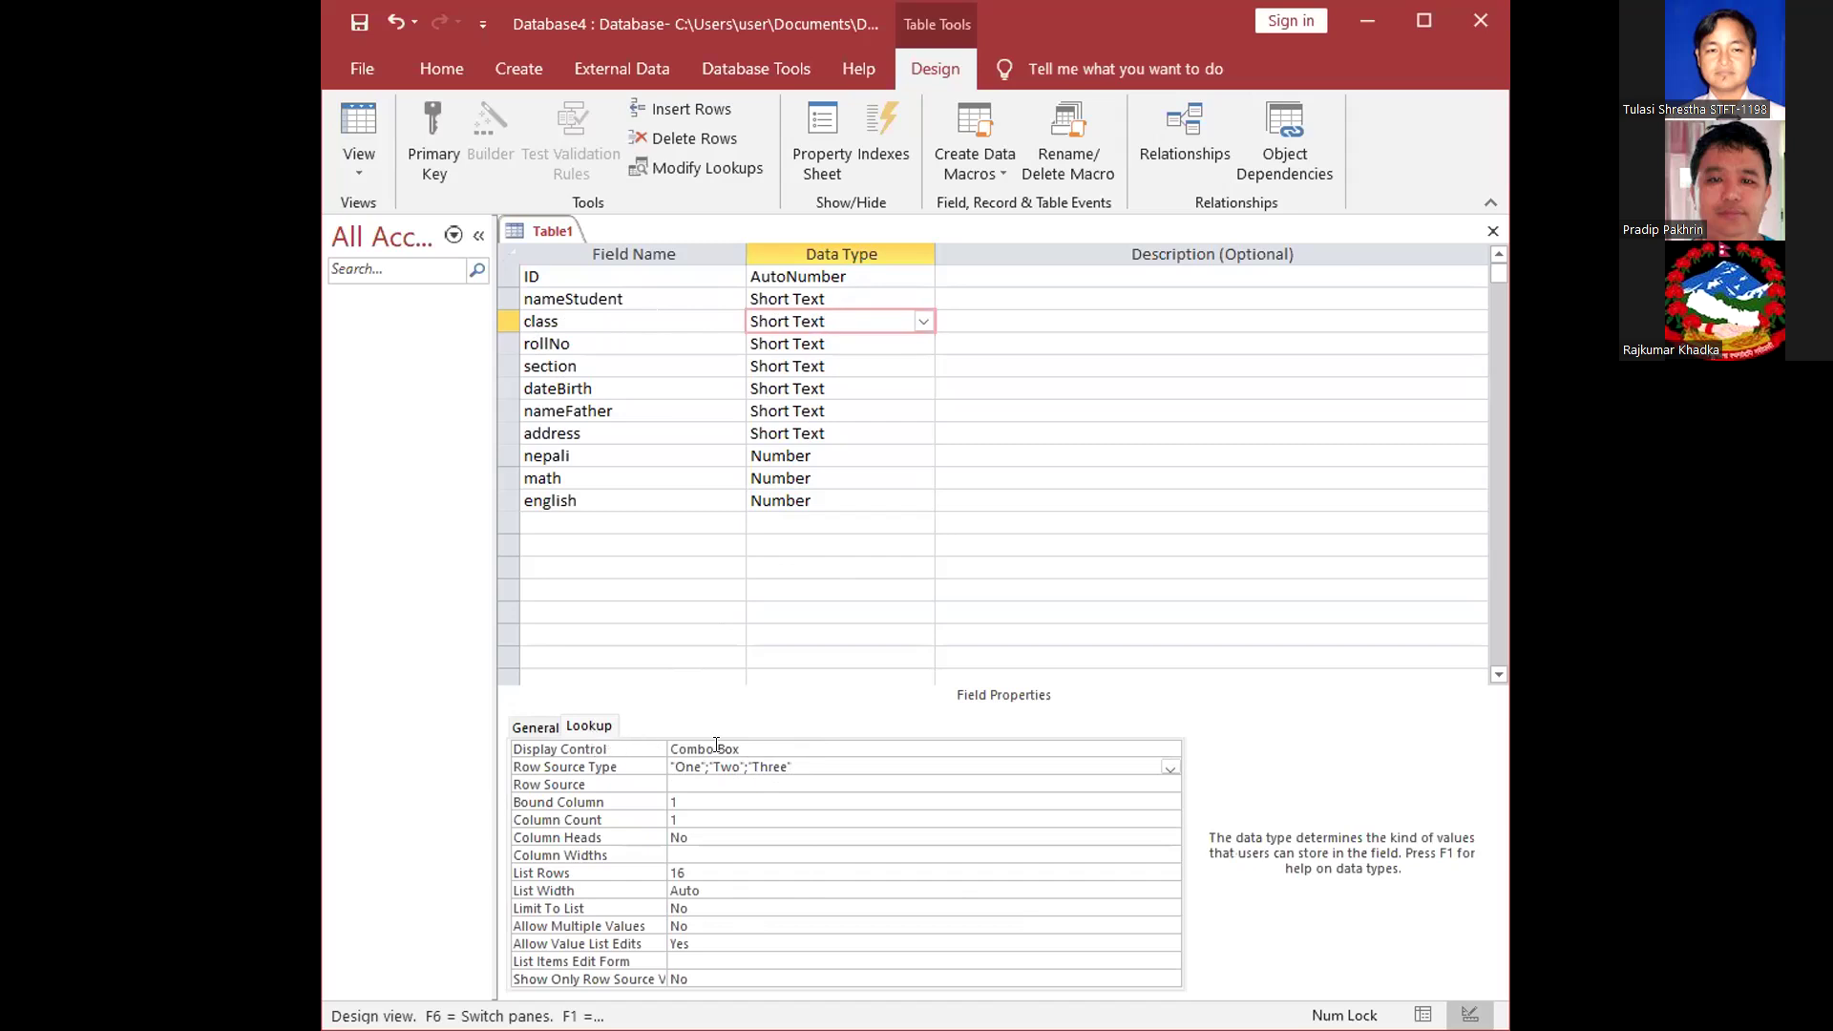
{"action": "left_click_drag", "start_coordinate": [737, 749], "coordinate": [670, 747]}
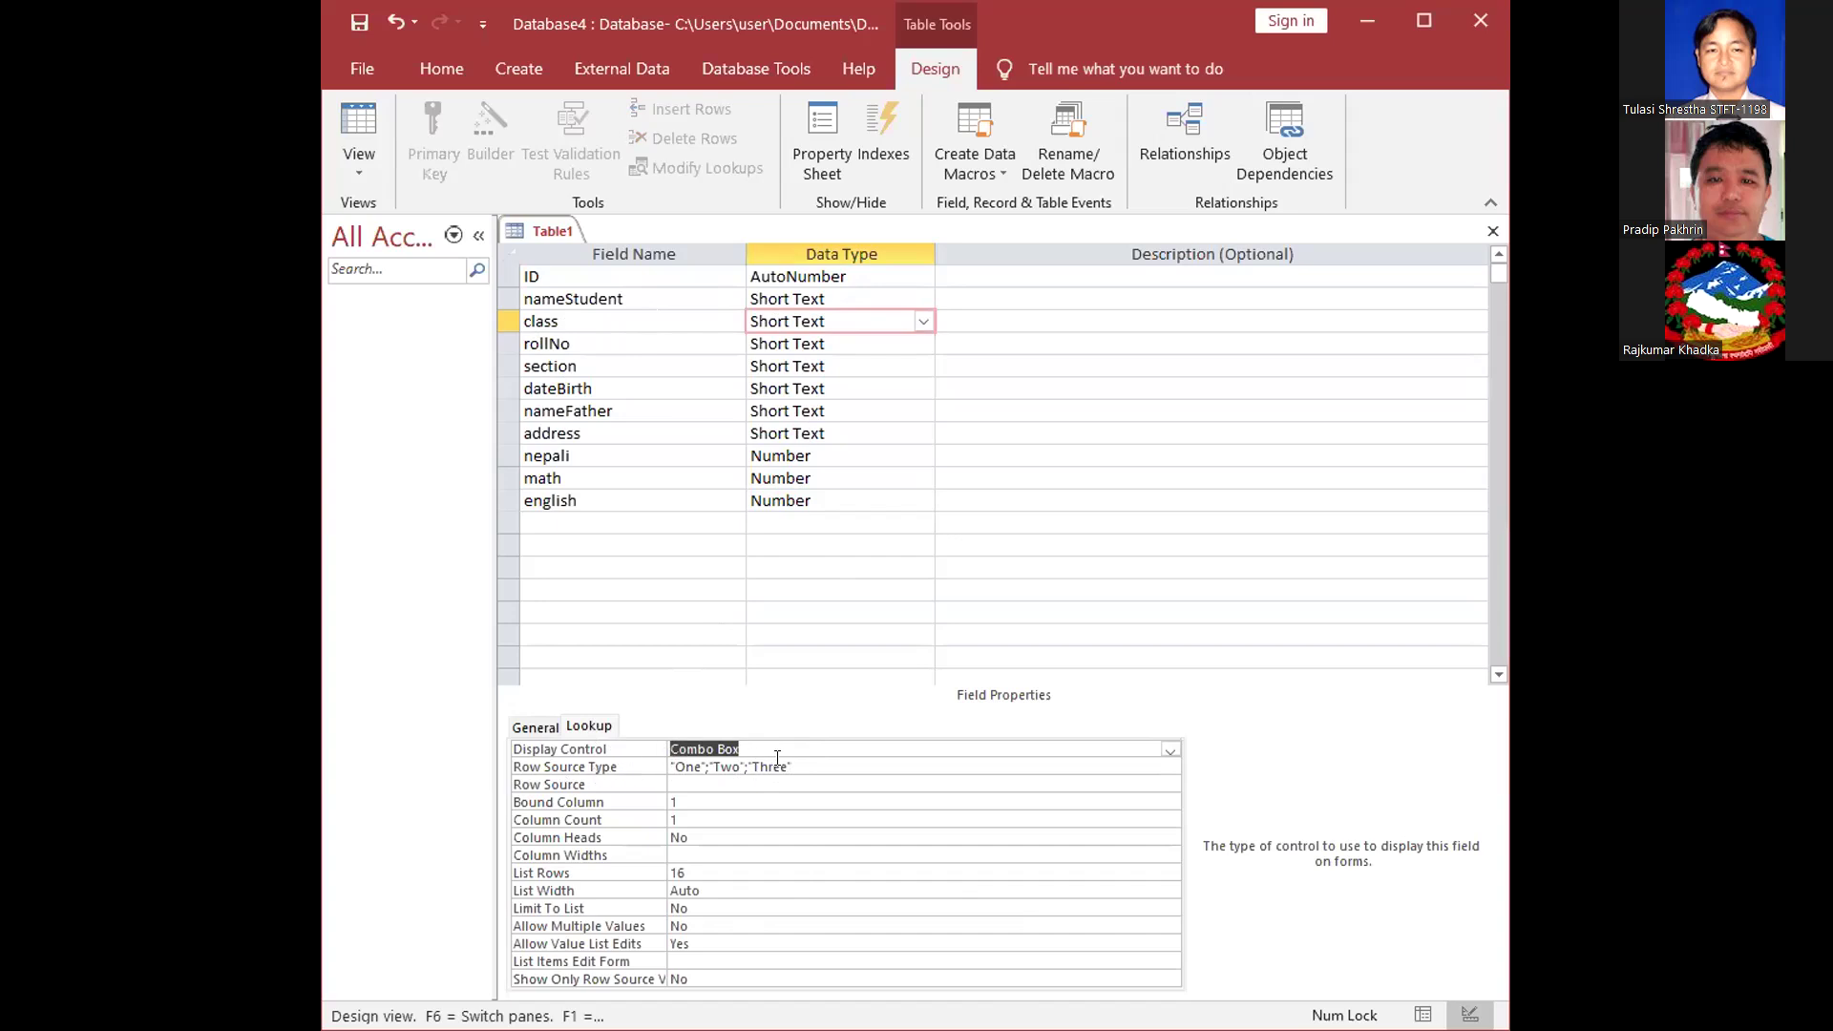
Review the class field's General and Lookup properties, including its Display Control and Row Source Type
{"action": "left_click", "coordinate": [809, 762]}
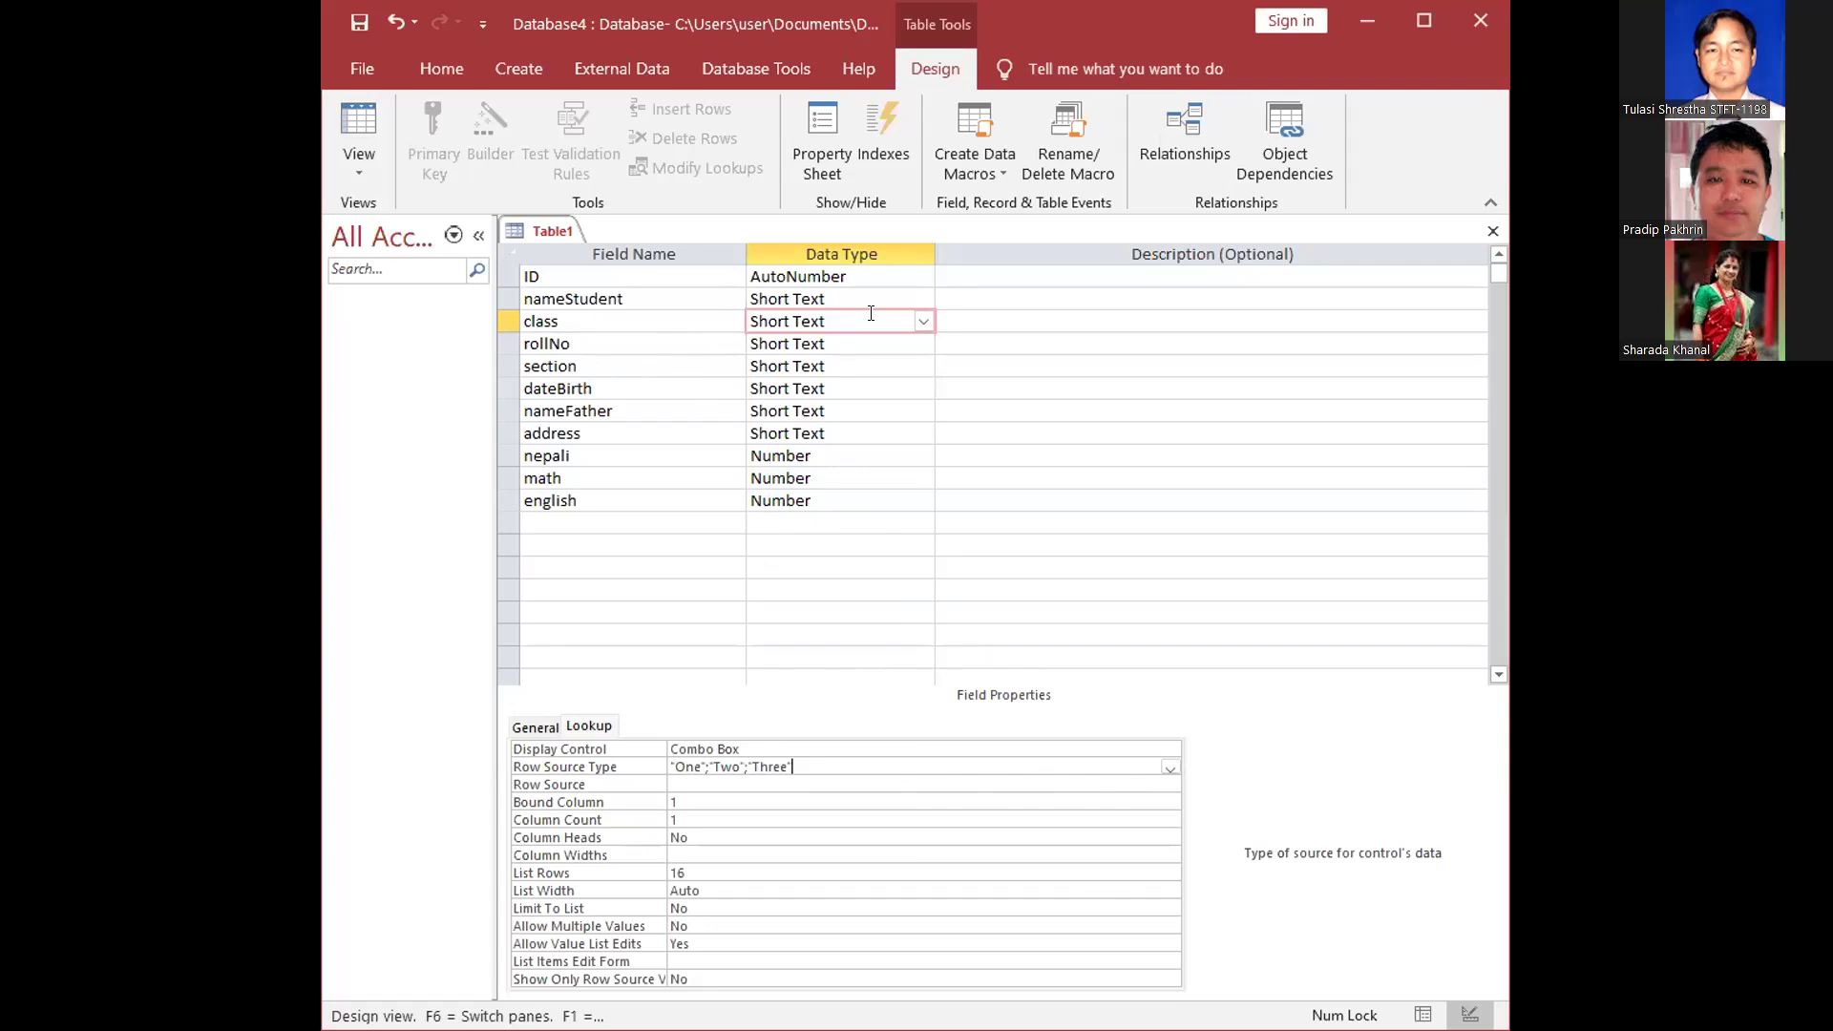
{"action": "left_click", "coordinate": [560, 321]}
{"action": "key", "text": "Tab"}
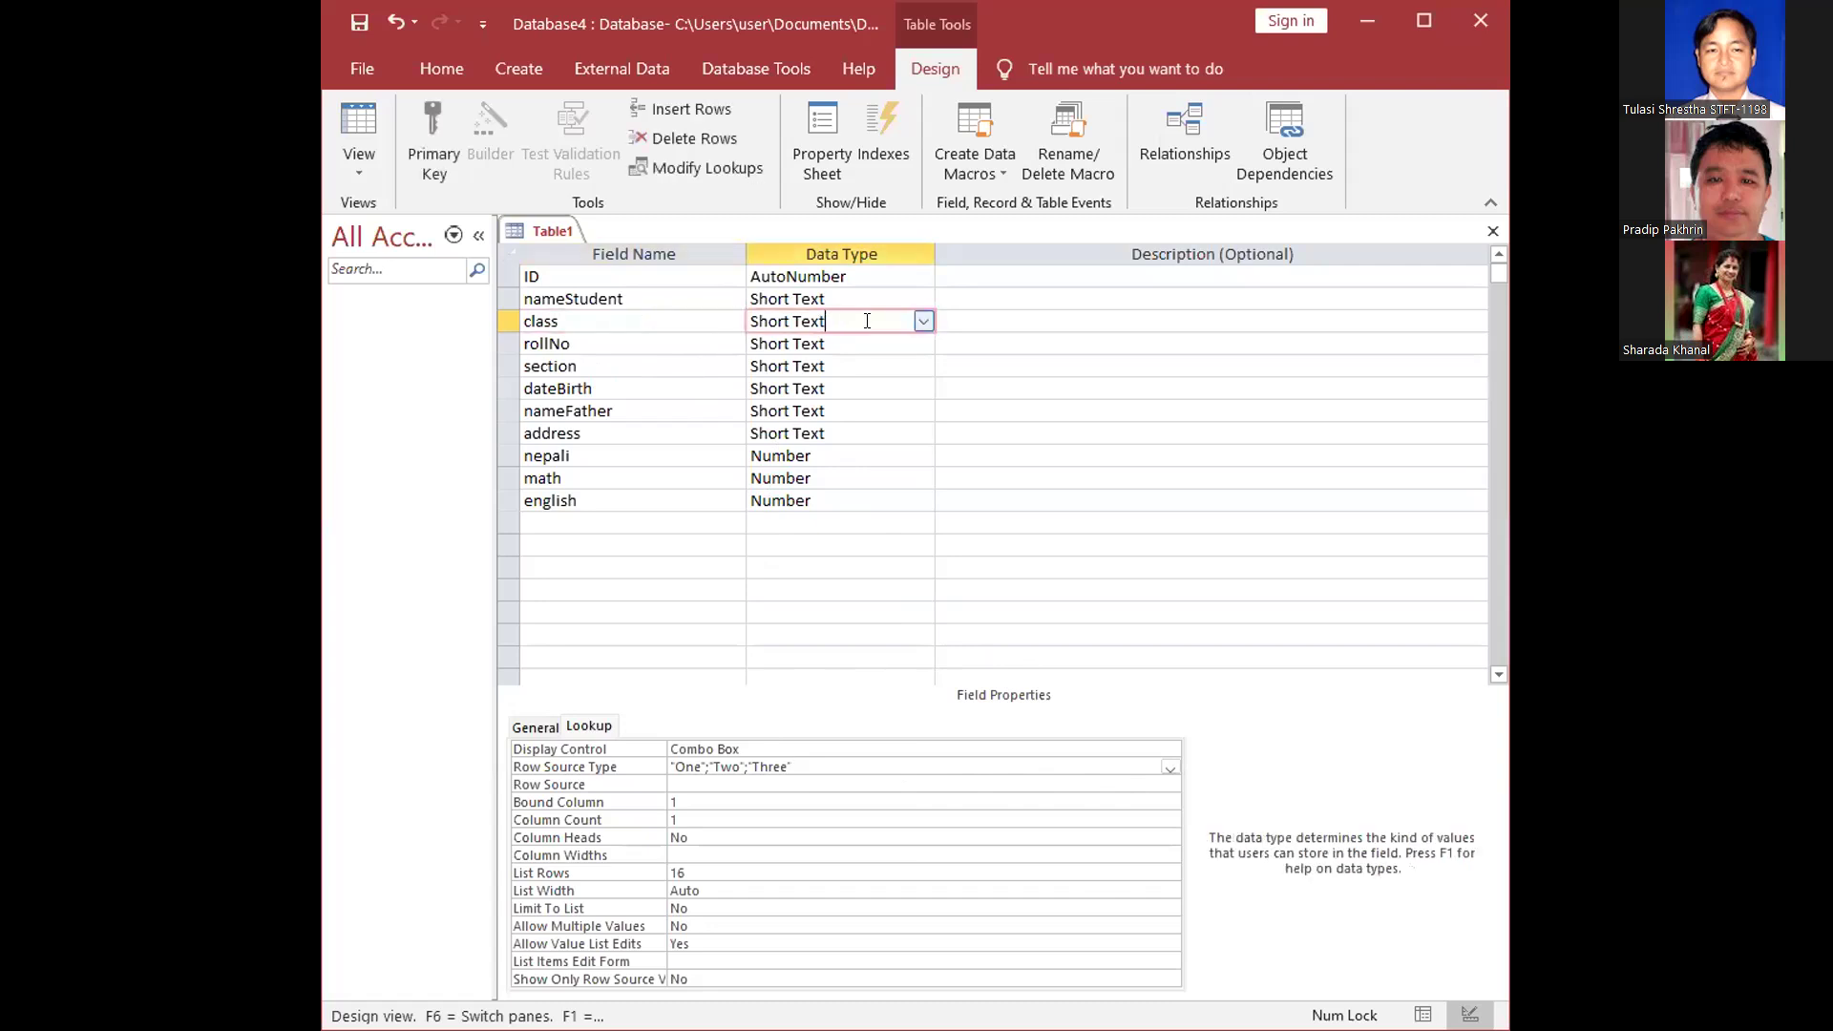
{"action": "left_click", "coordinate": [536, 730]}
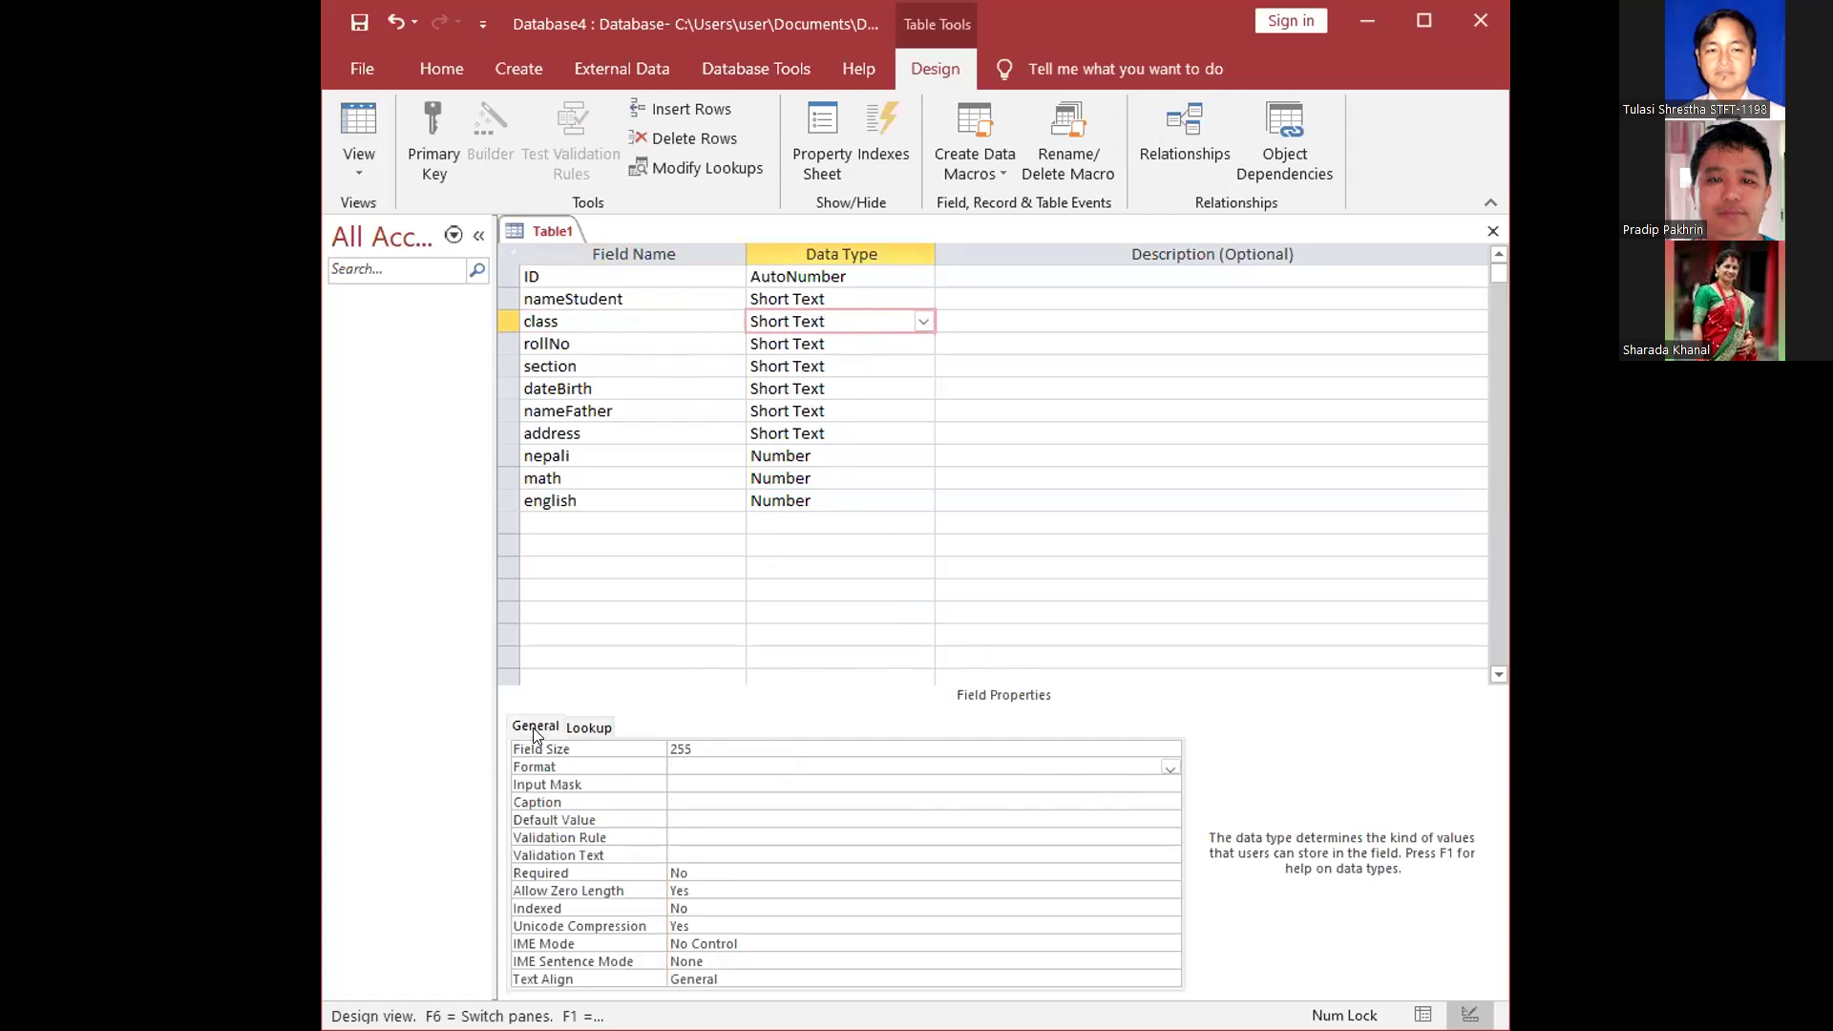
{"action": "left_click", "coordinate": [590, 728]}
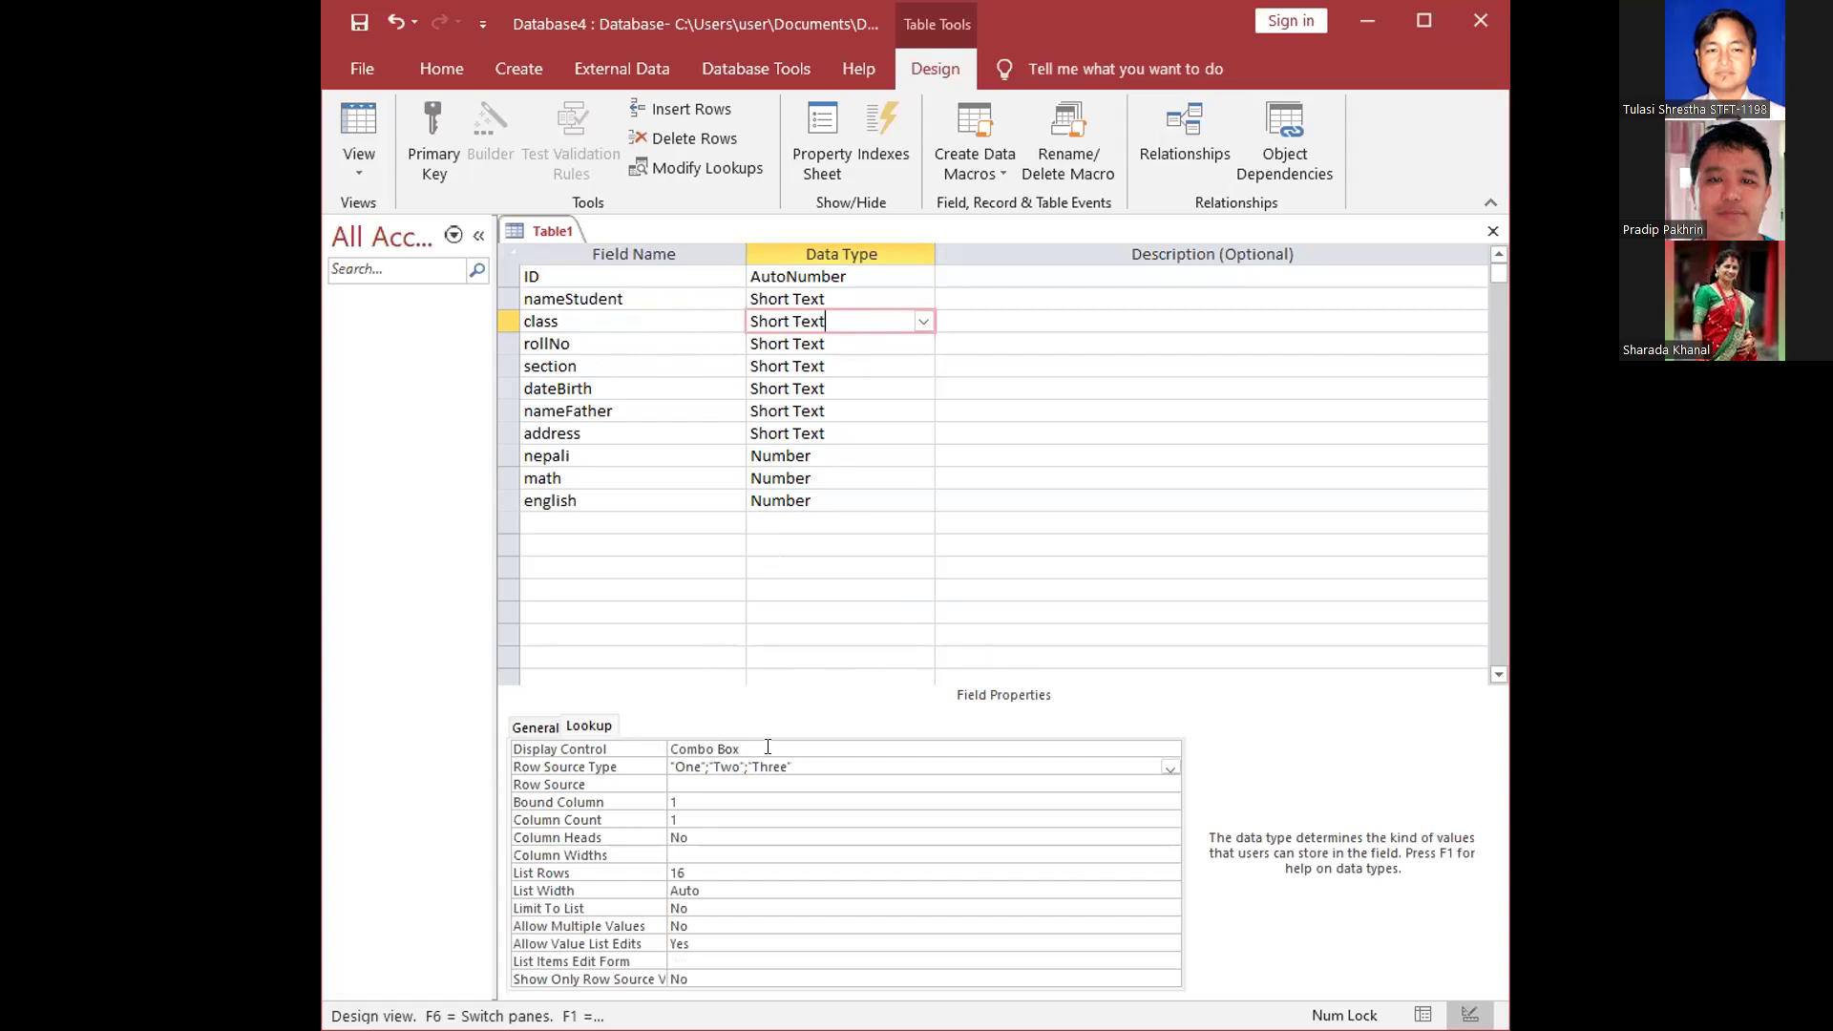
{"action": "left_click", "coordinate": [840, 767]}
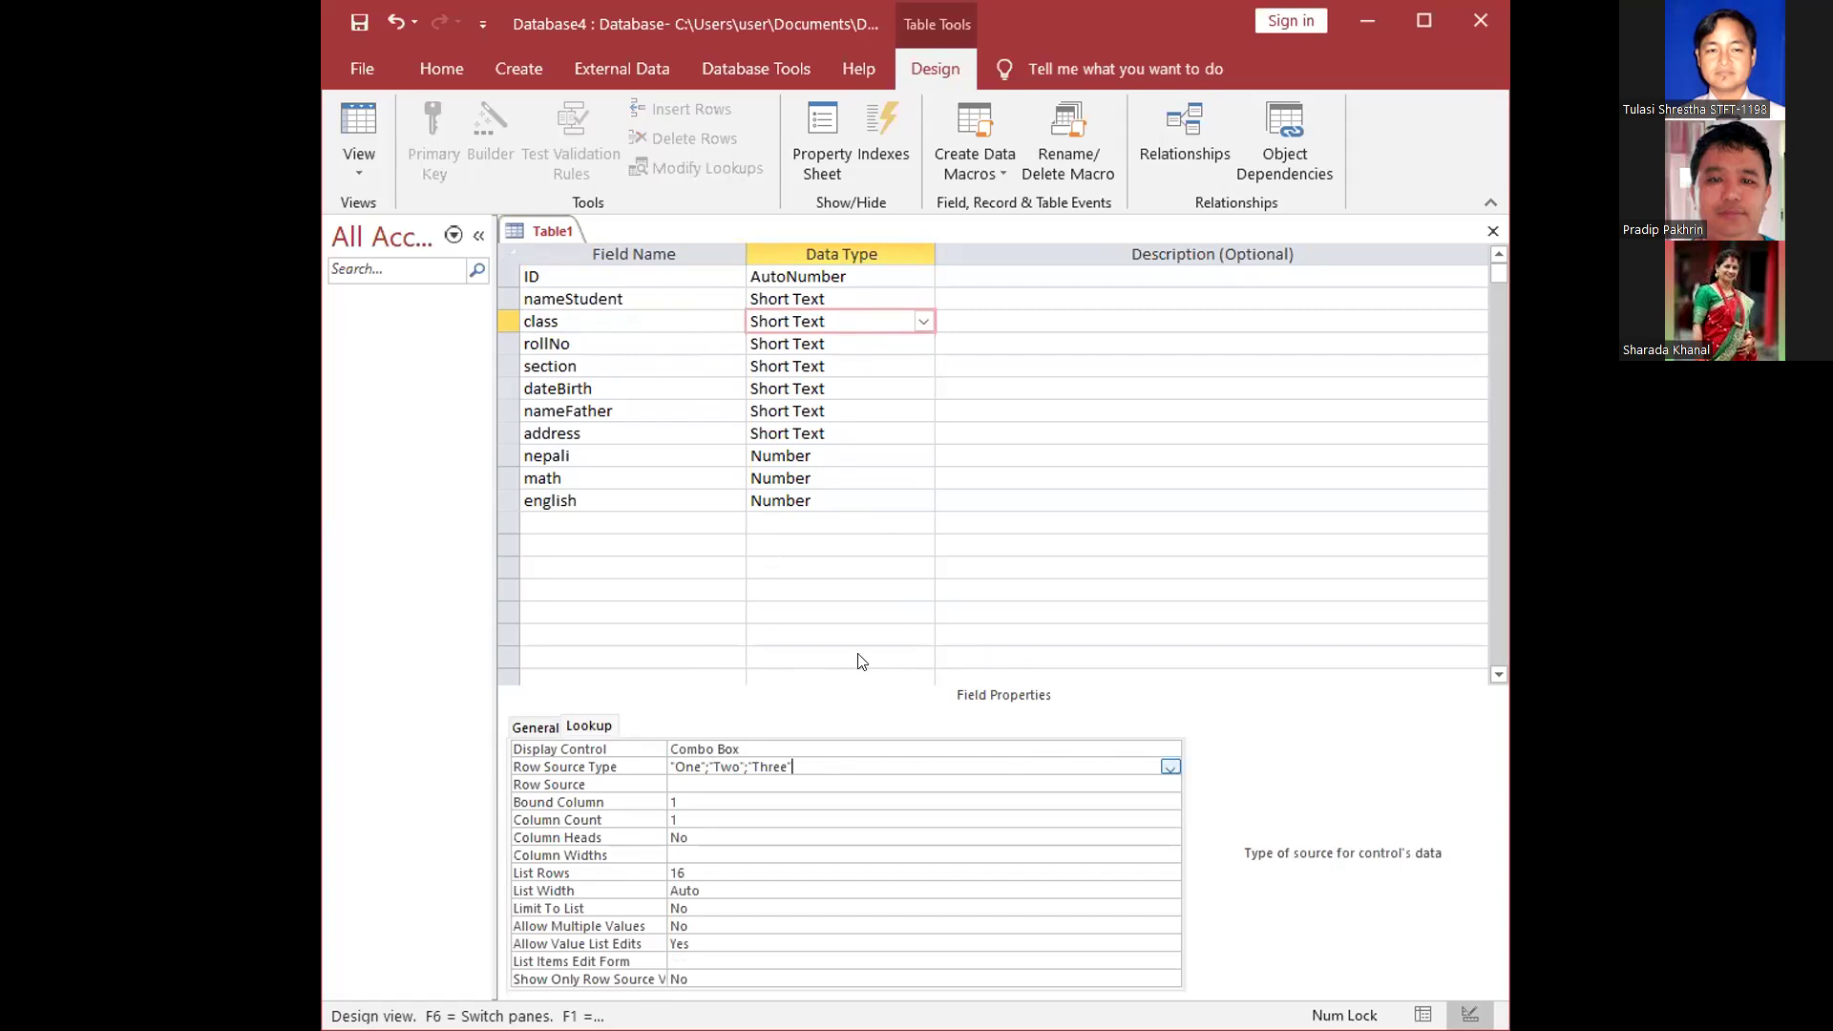
{"action": "key", "text": "ctrl+s"}
{"action": "left_click", "coordinate": [1018, 411]}
{"action": "left_click", "coordinate": [573, 766]}
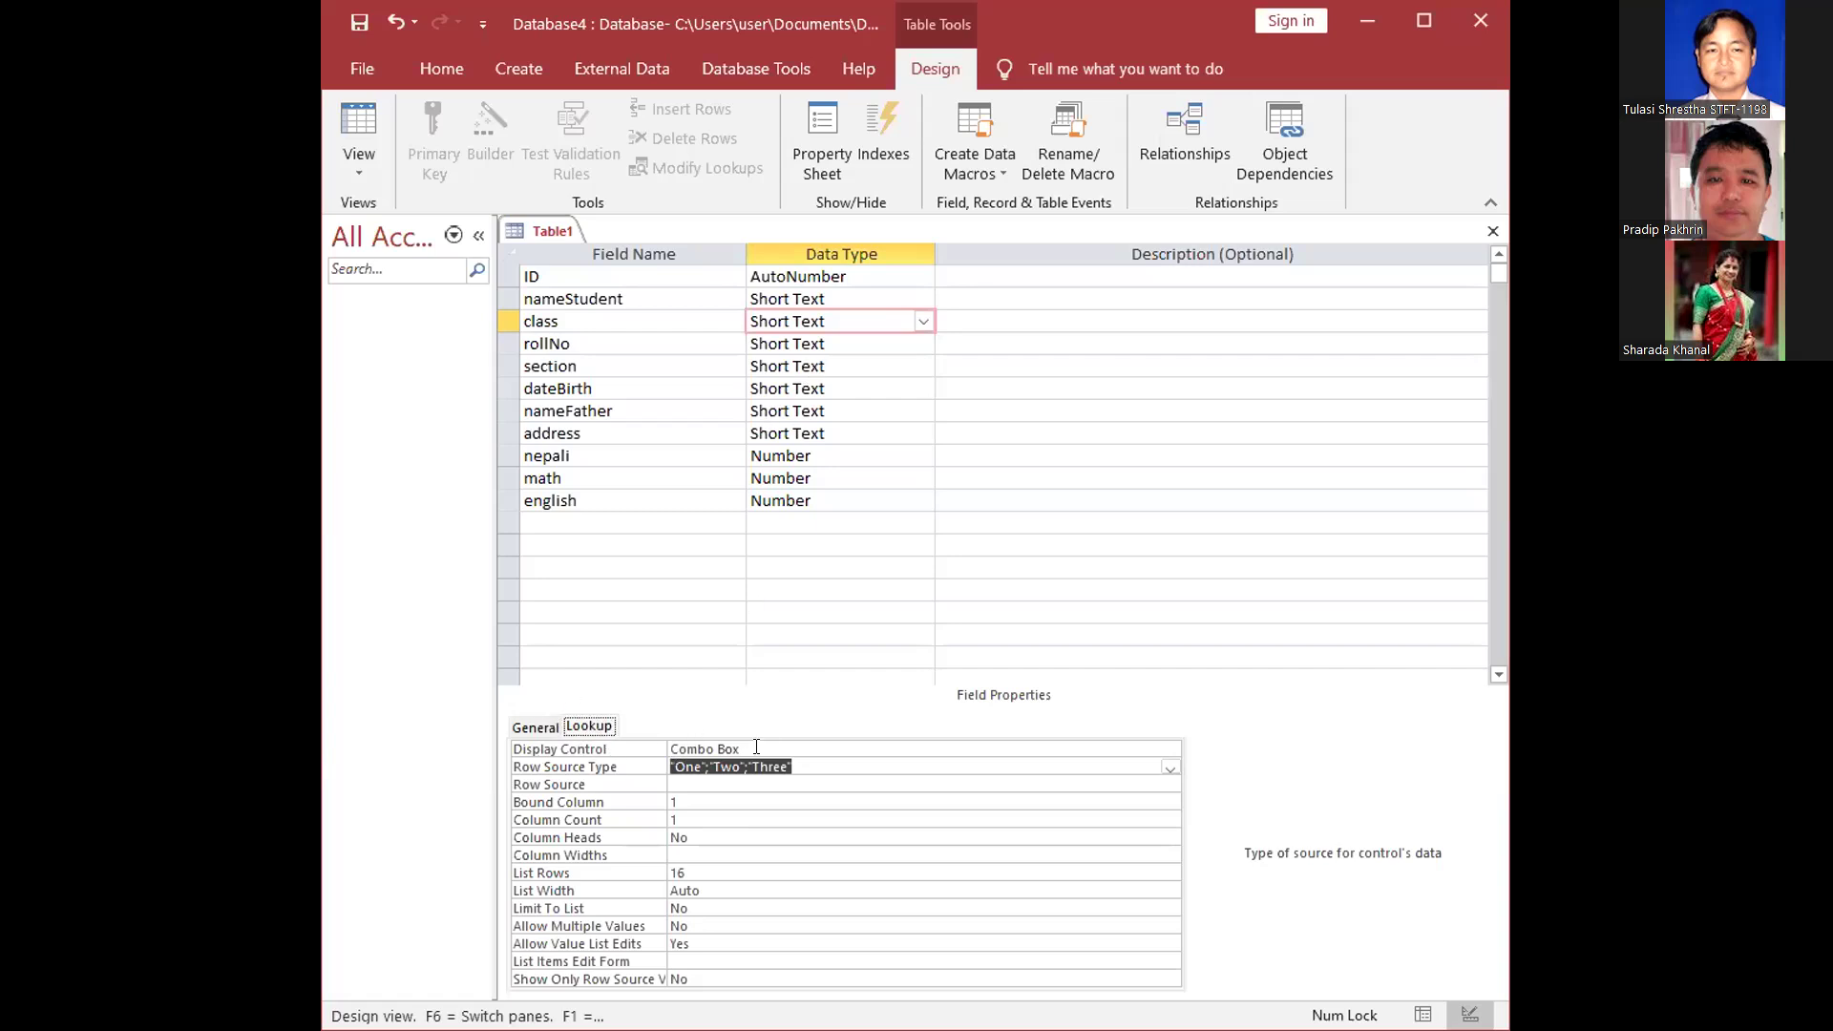
Switch the class field's lookup Display Control to Text Box and return it to Combo Box
{"action": "left_click", "coordinate": [585, 749]}
{"action": "key", "text": "Up"}
{"action": "key", "text": "Up"}
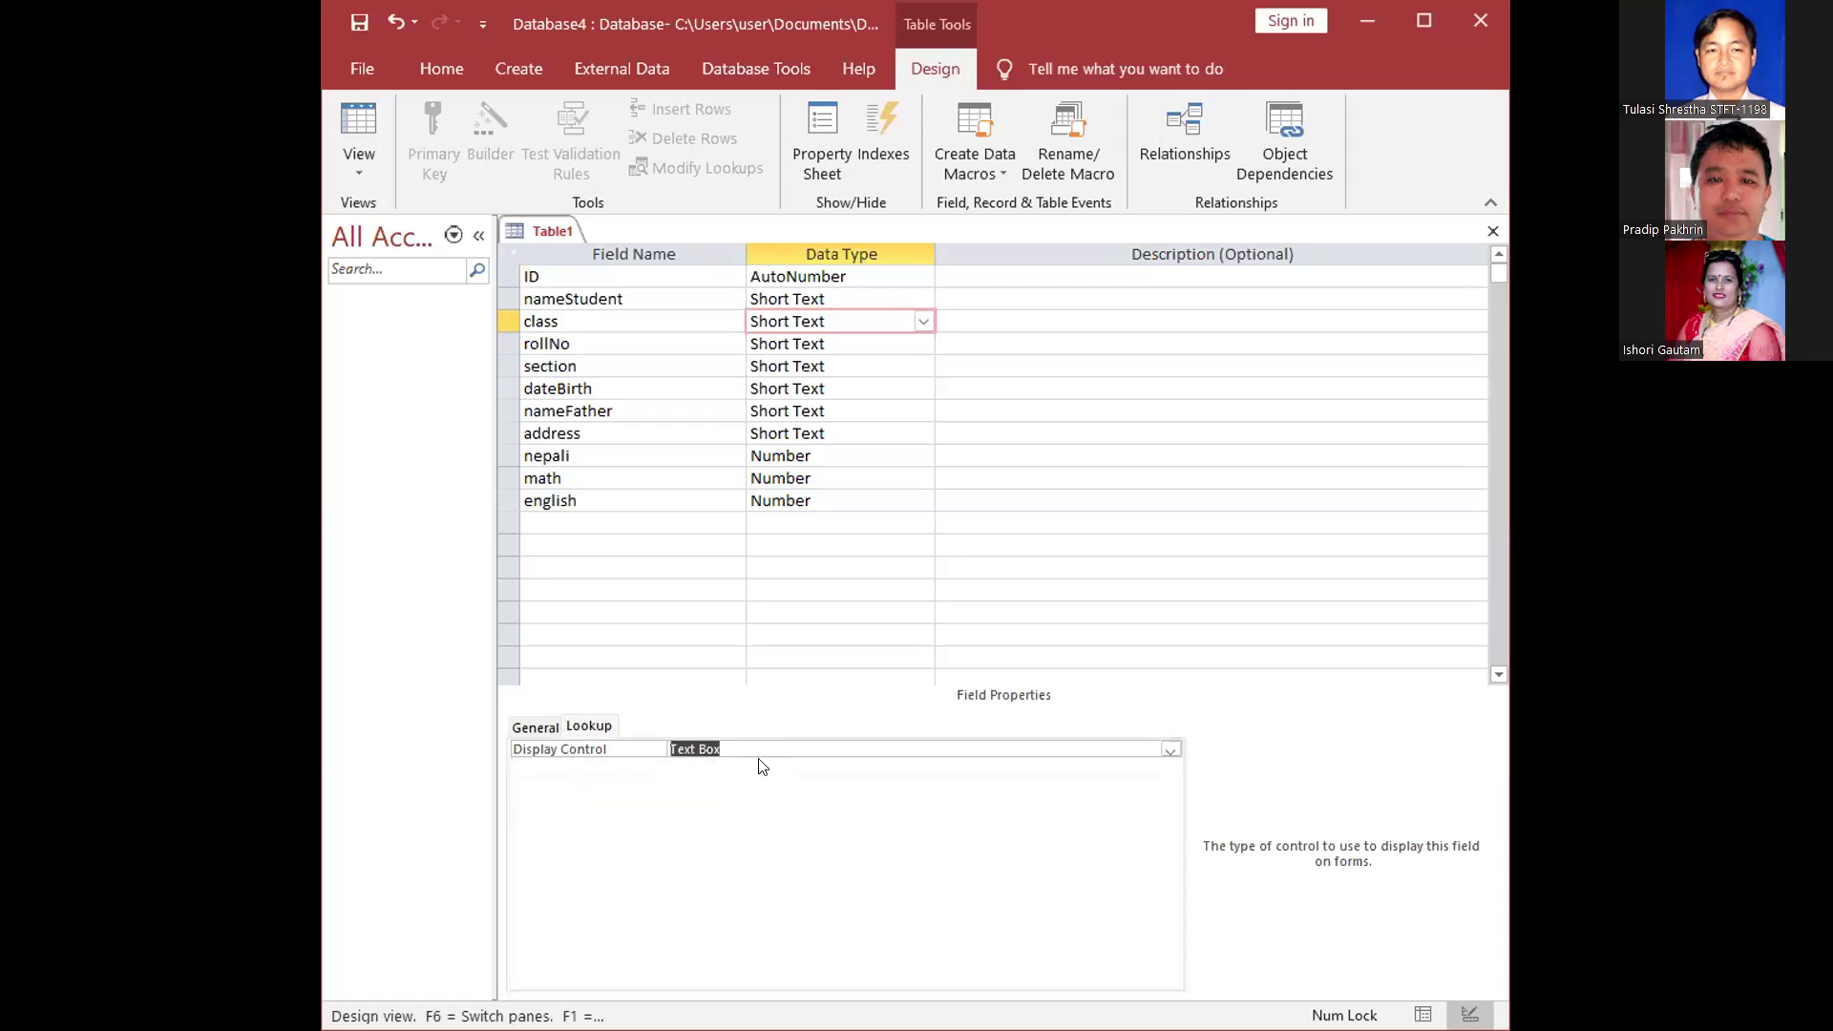
{"action": "left_click", "coordinate": [735, 748]}
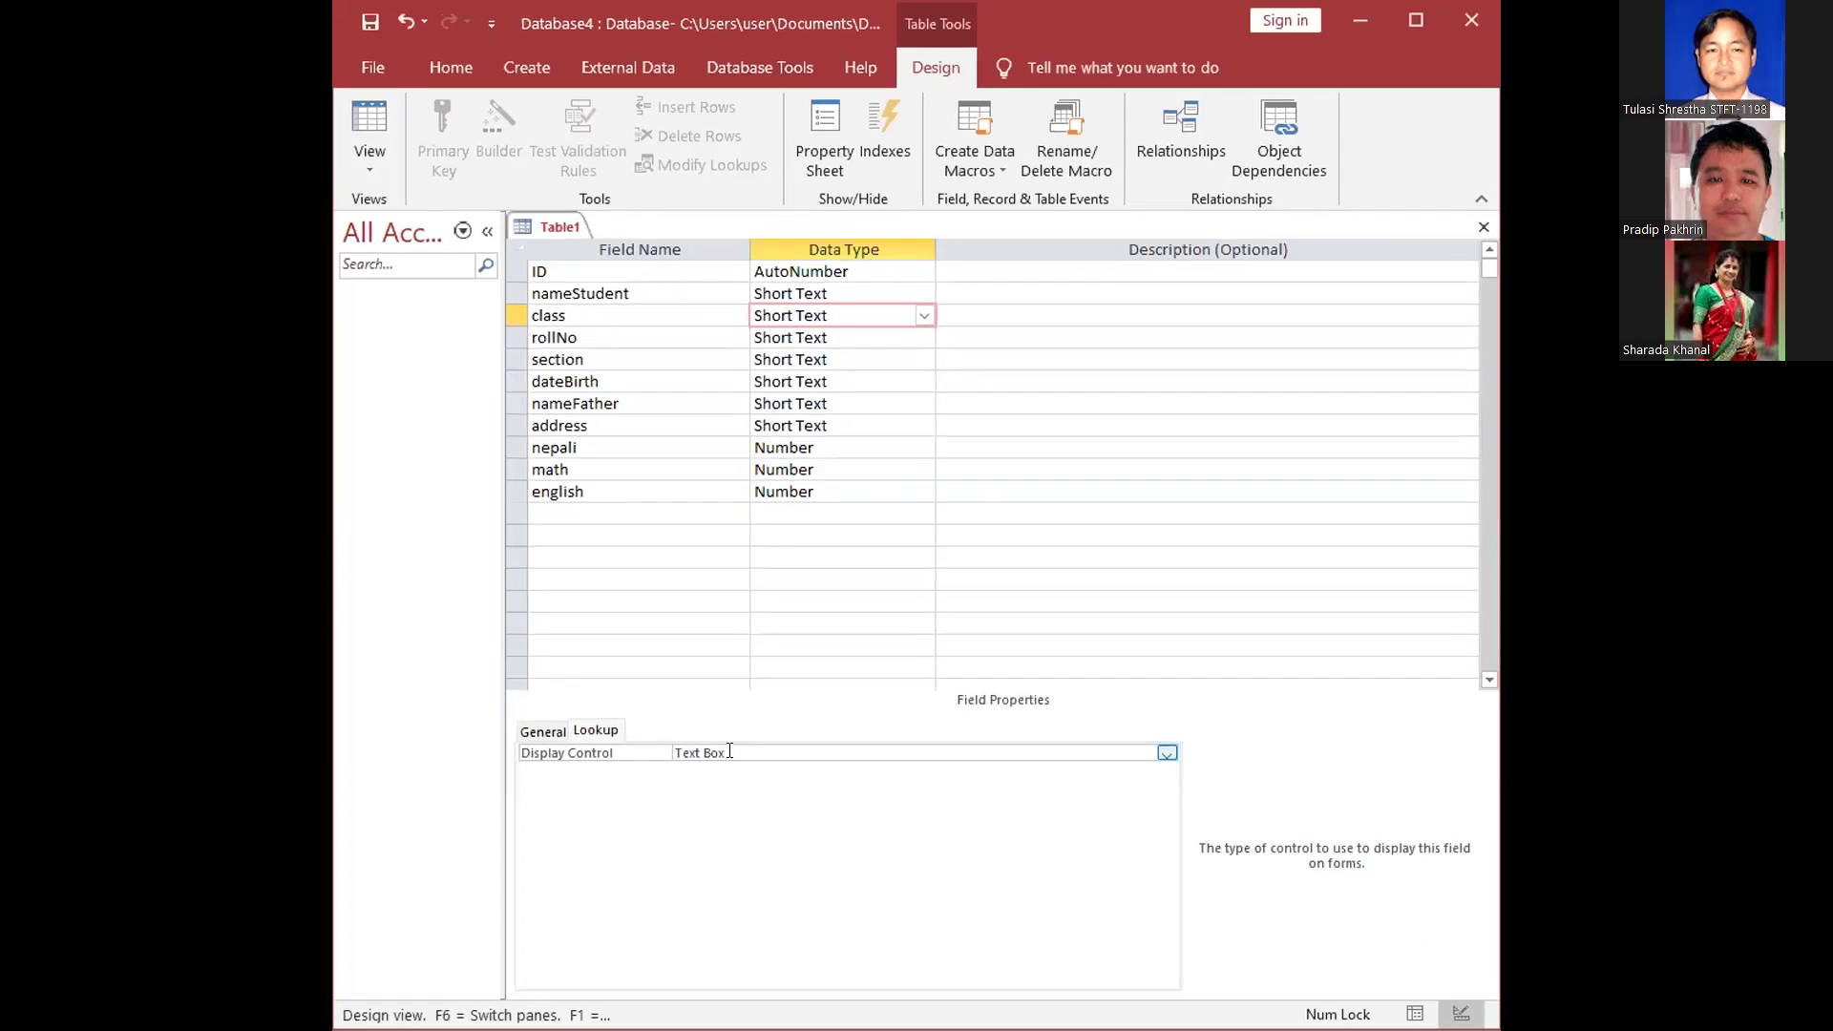
{"action": "left_click", "coordinate": [1167, 753]}
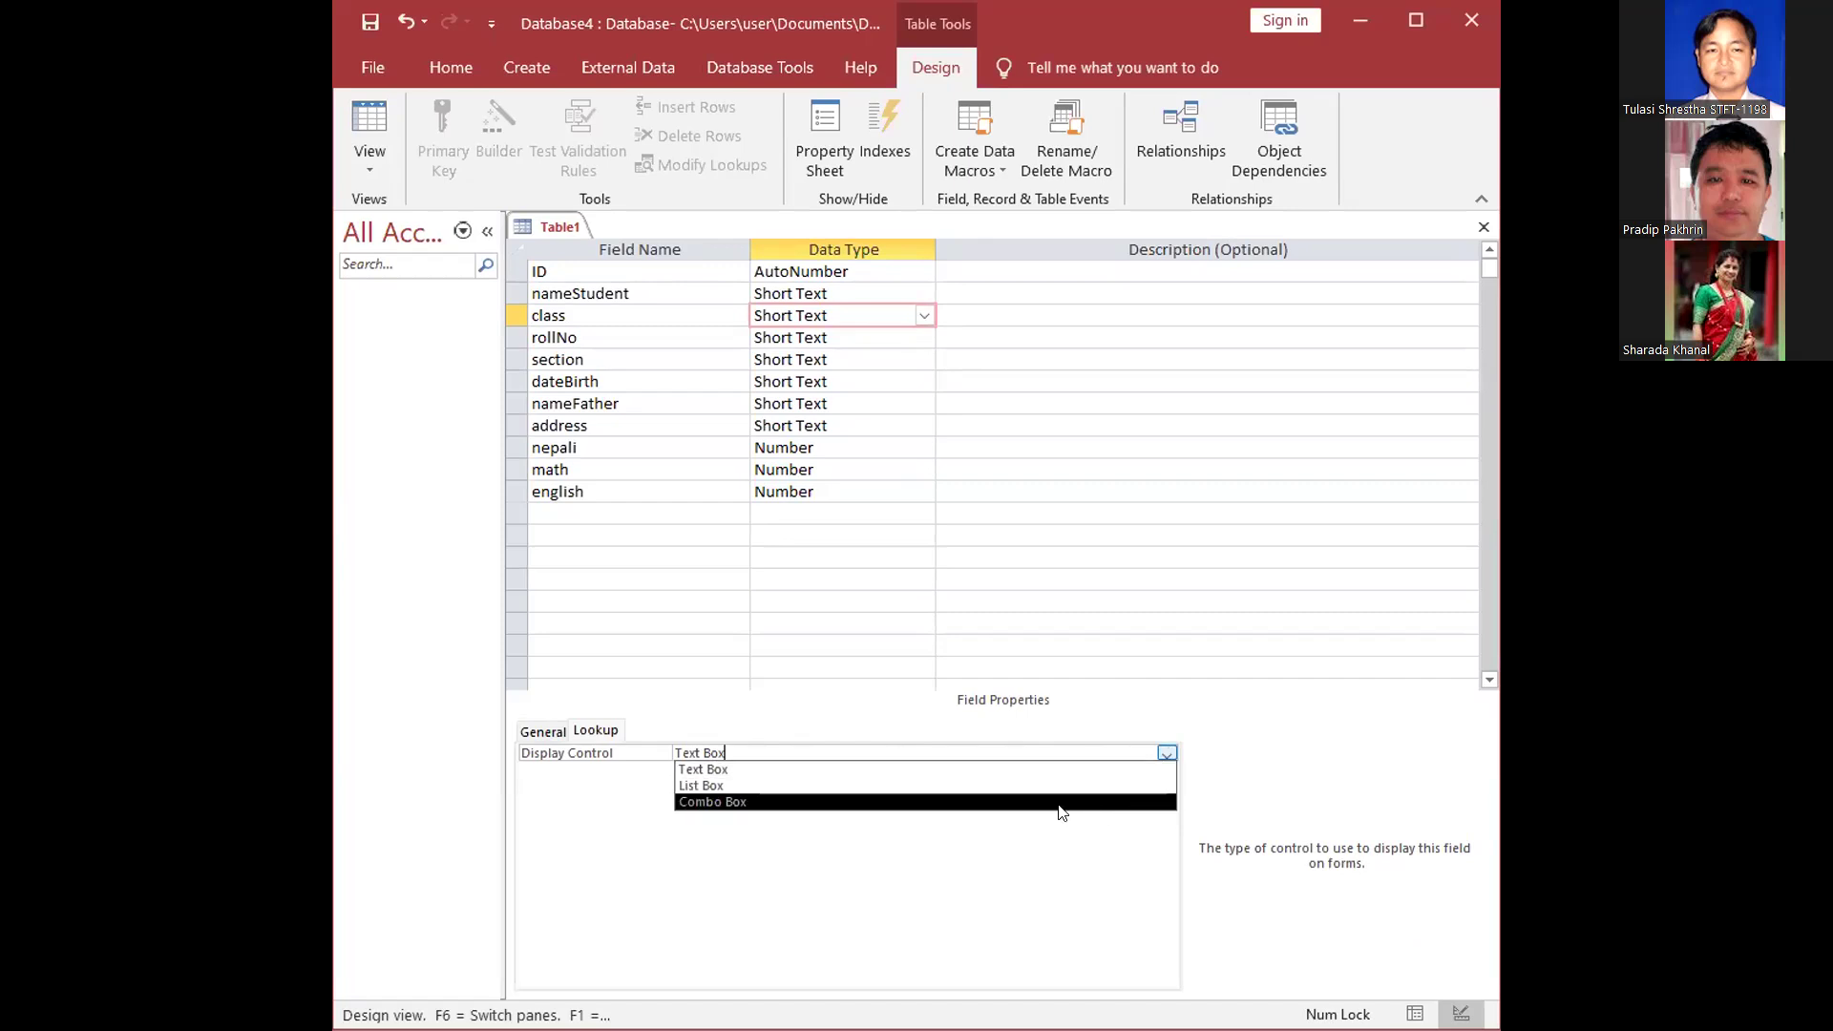
{"action": "left_click", "coordinate": [731, 804]}
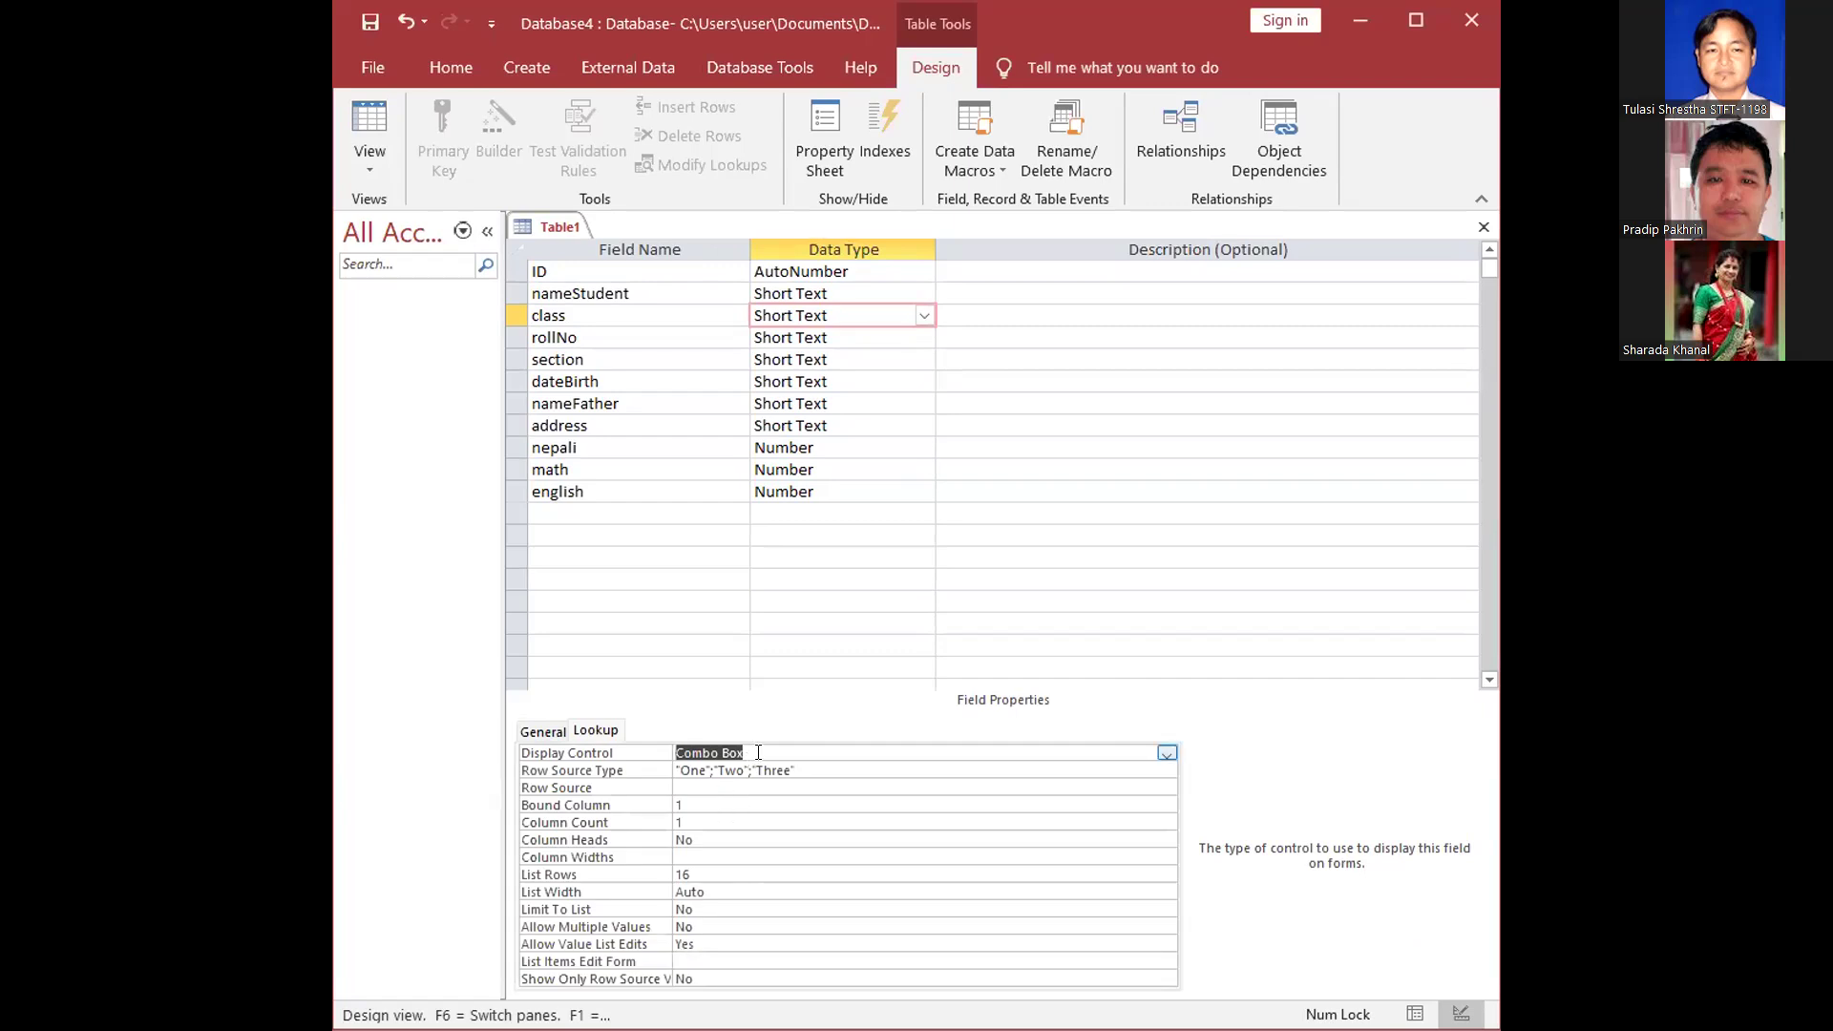
Examine the class field's Row Source Type list and compare its lookup settings with those of the rollNo field
{"action": "left_click", "coordinate": [758, 752]}
{"action": "left_click_drag", "start_coordinate": [795, 770], "coordinate": [684, 769]}
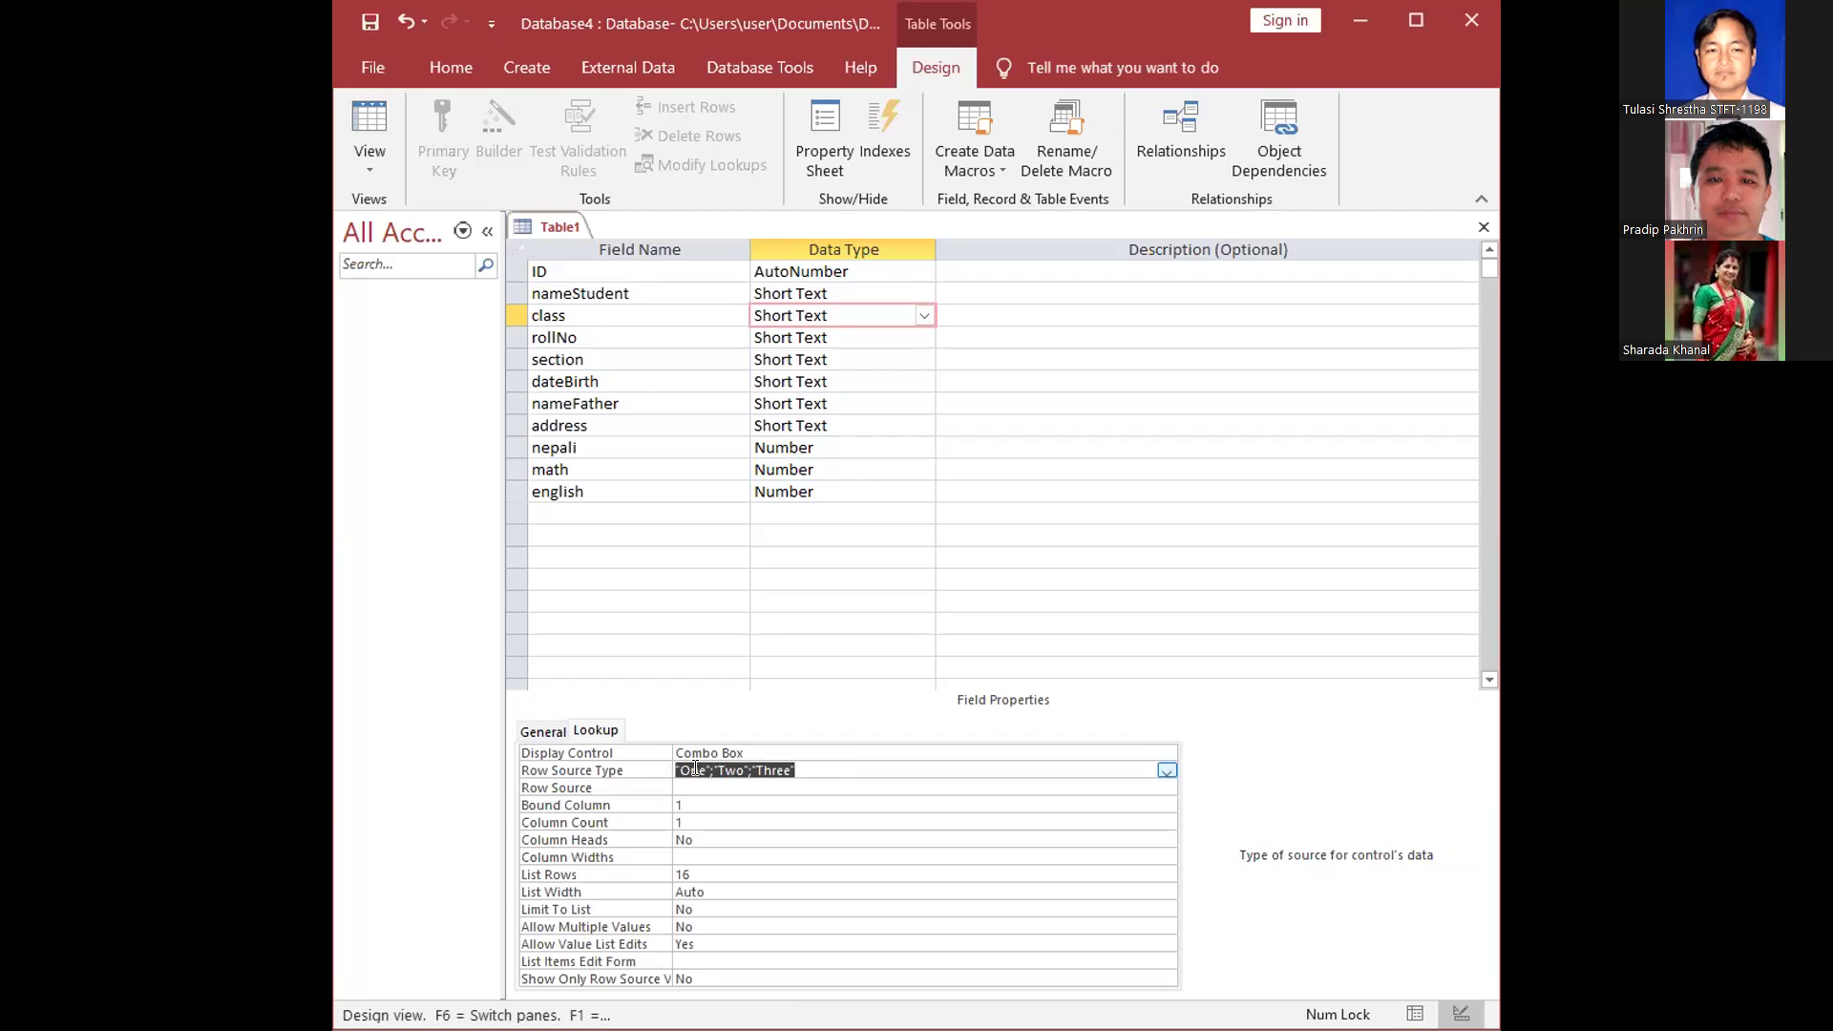
{"action": "left_click", "coordinate": [827, 769]}
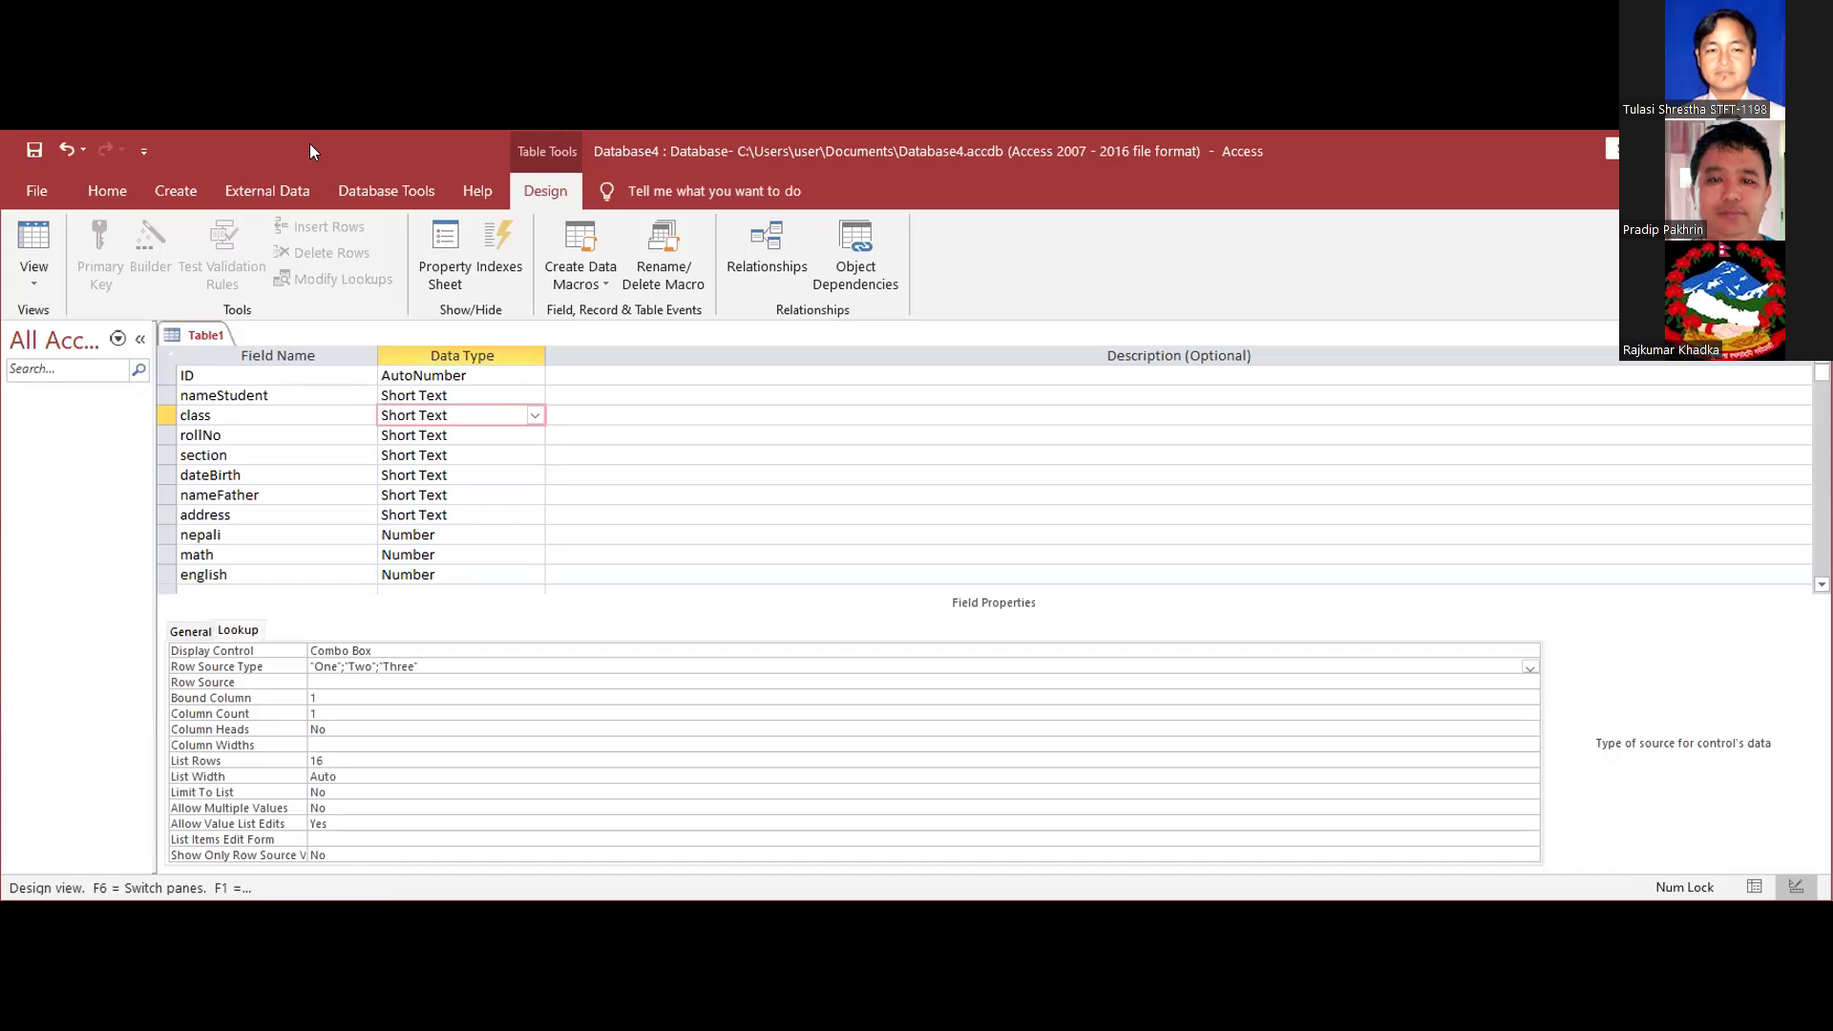
{"action": "double_click", "coordinate": [459, 143]}
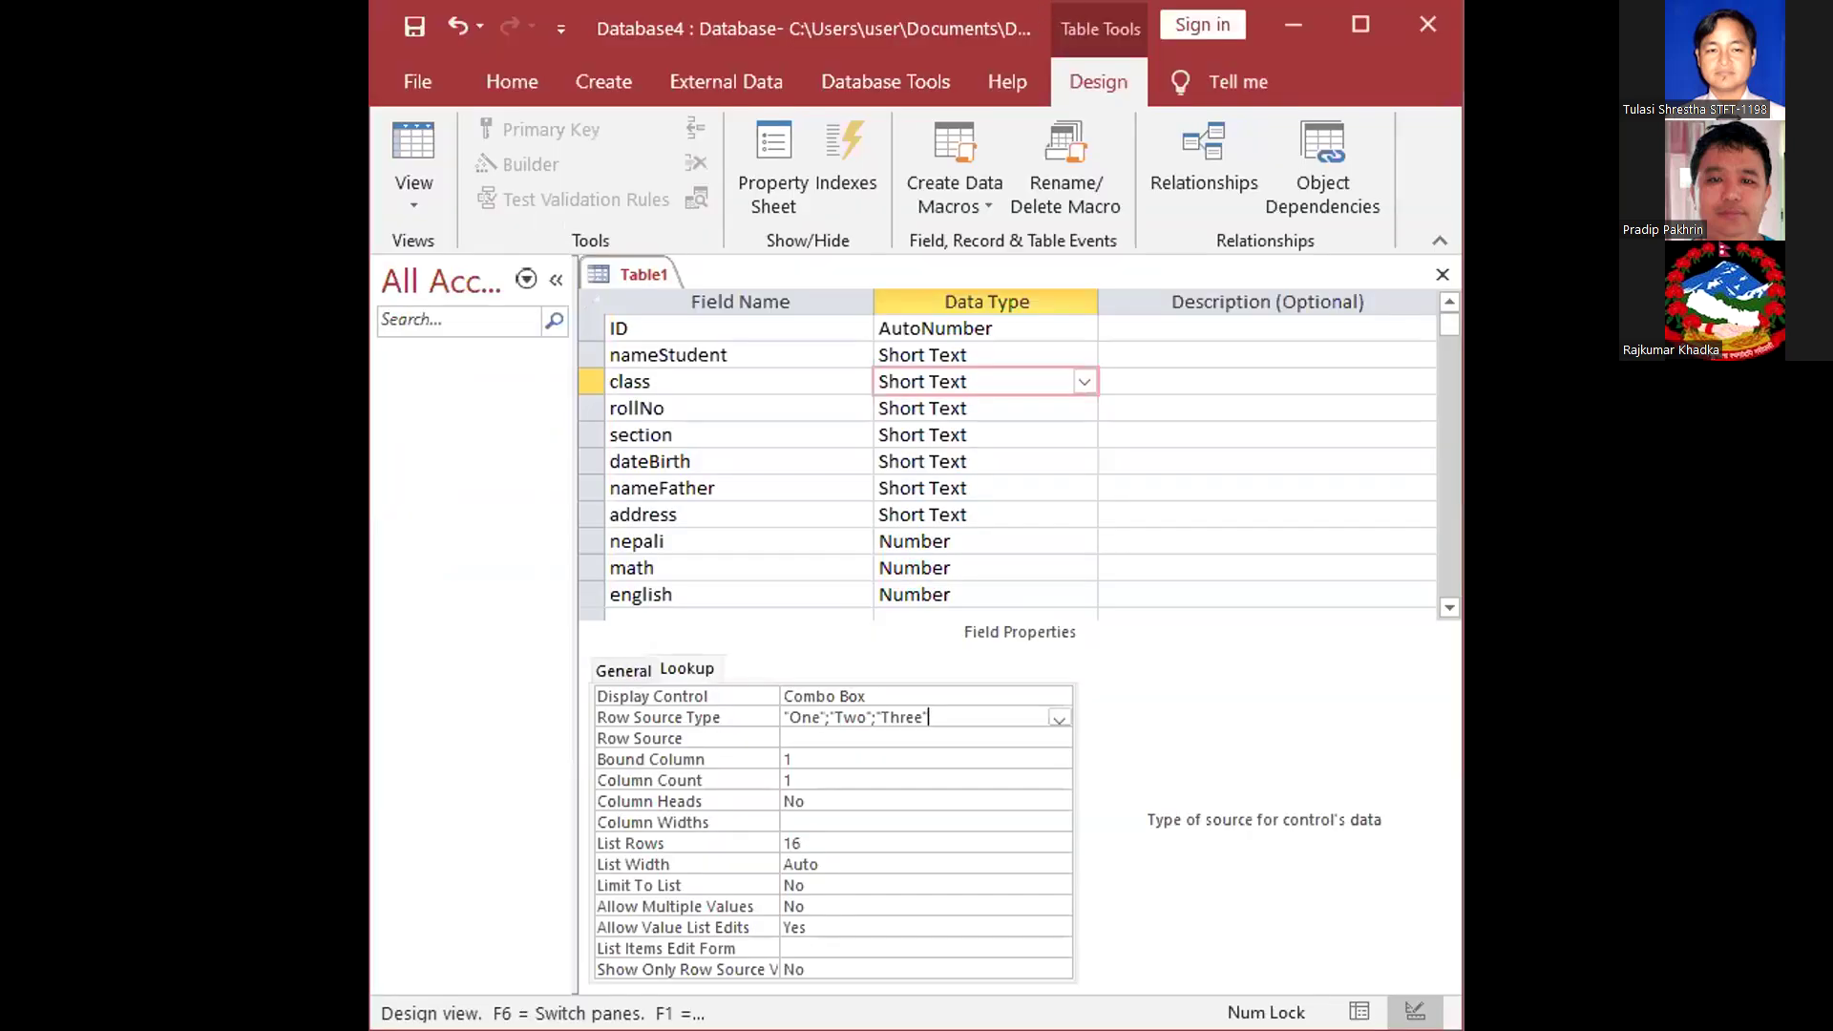
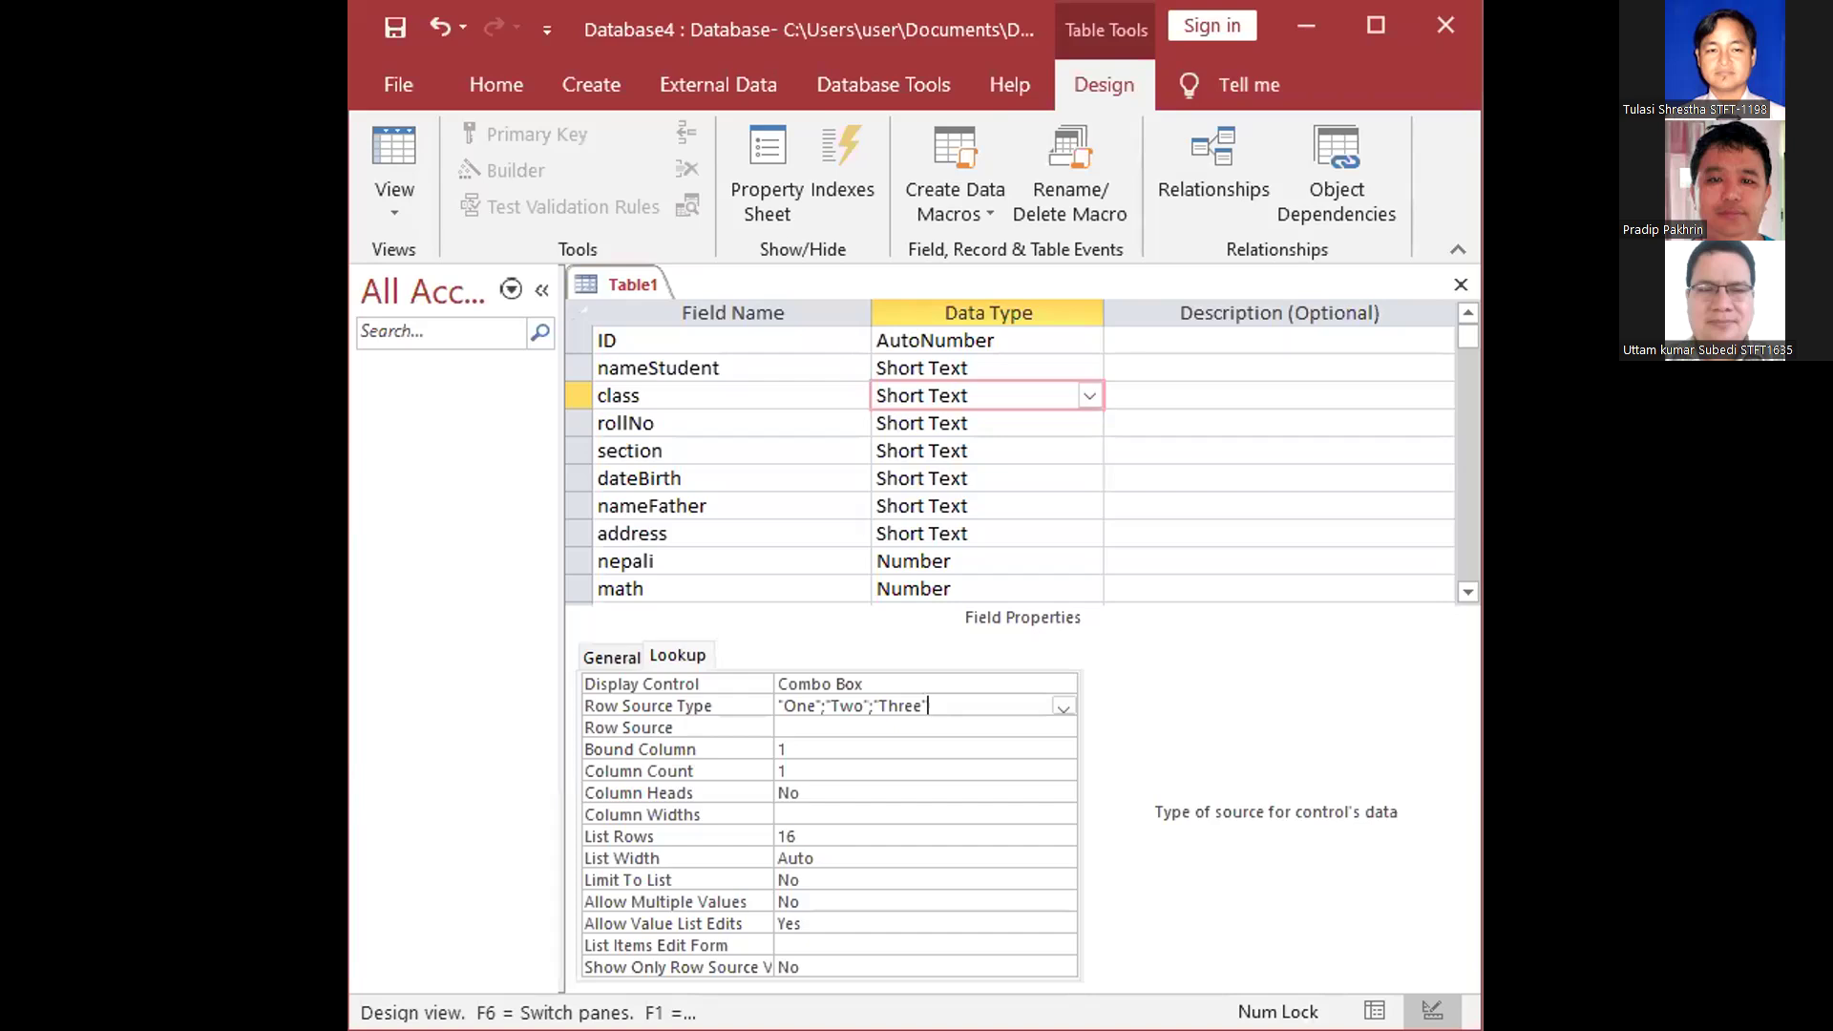
{"action": "left_click", "coordinate": [1014, 413]}
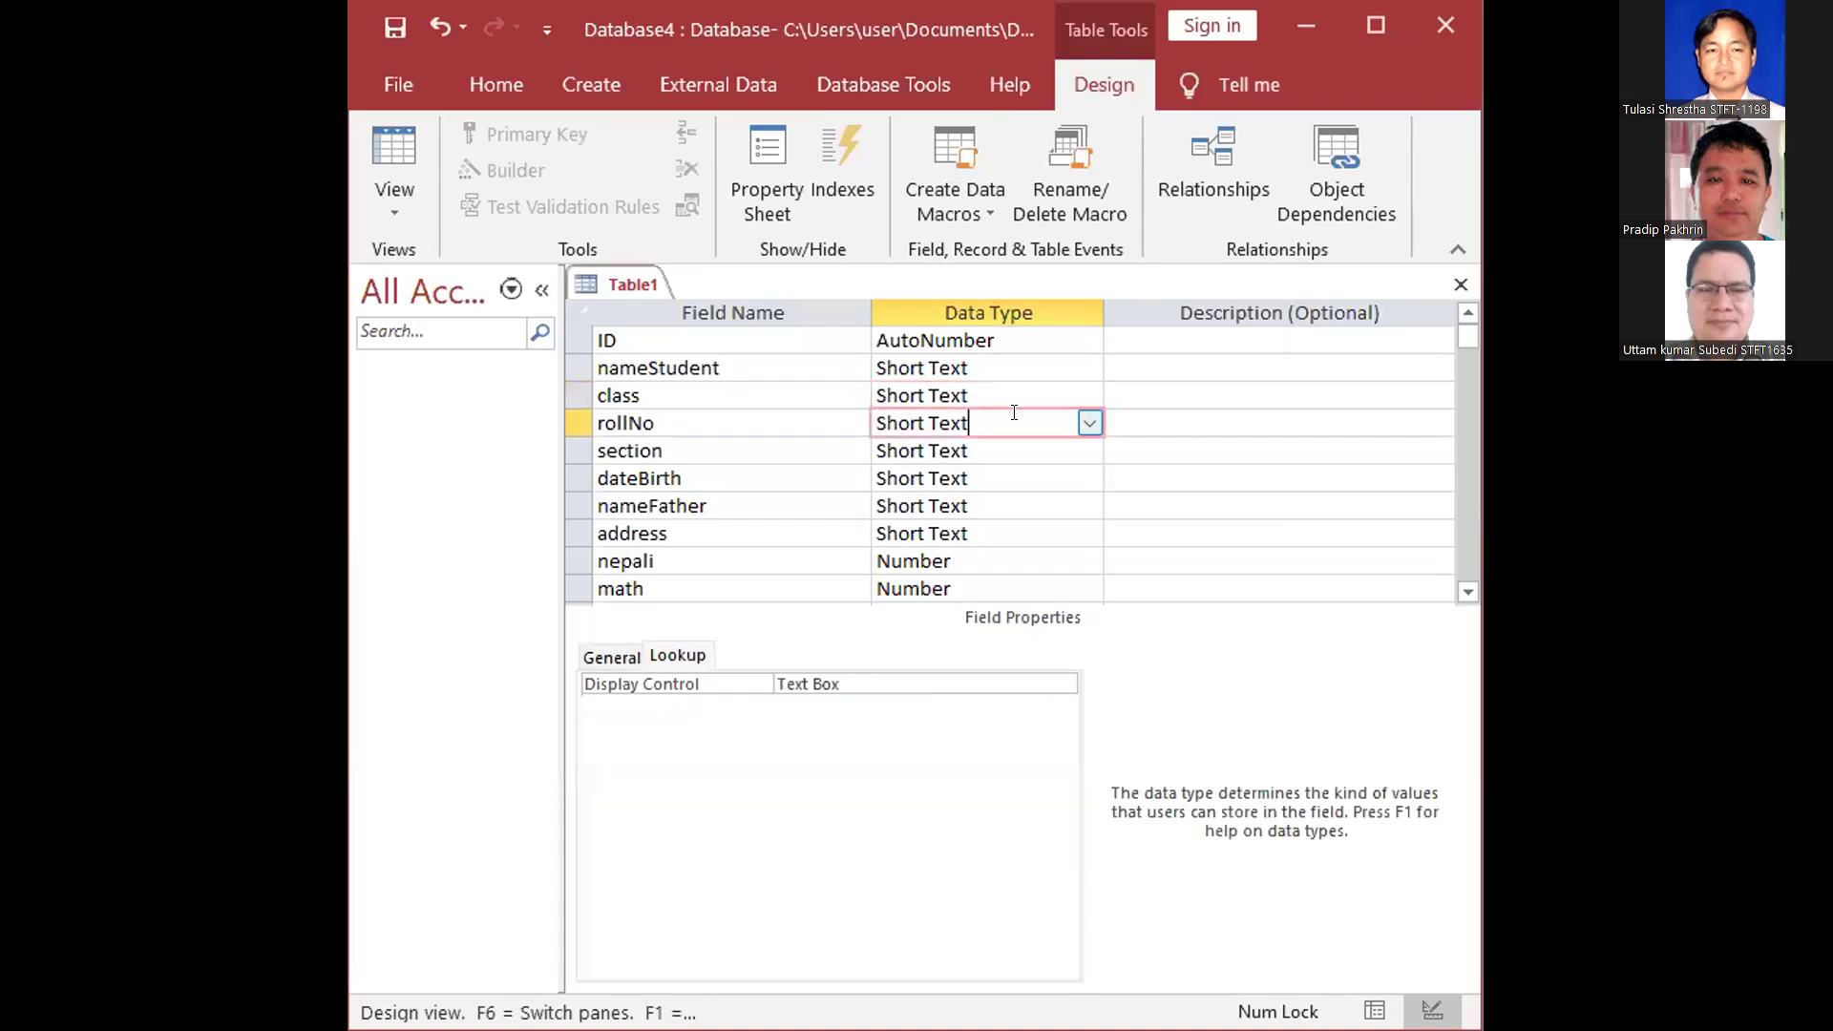
{"action": "left_click", "coordinate": [993, 391]}
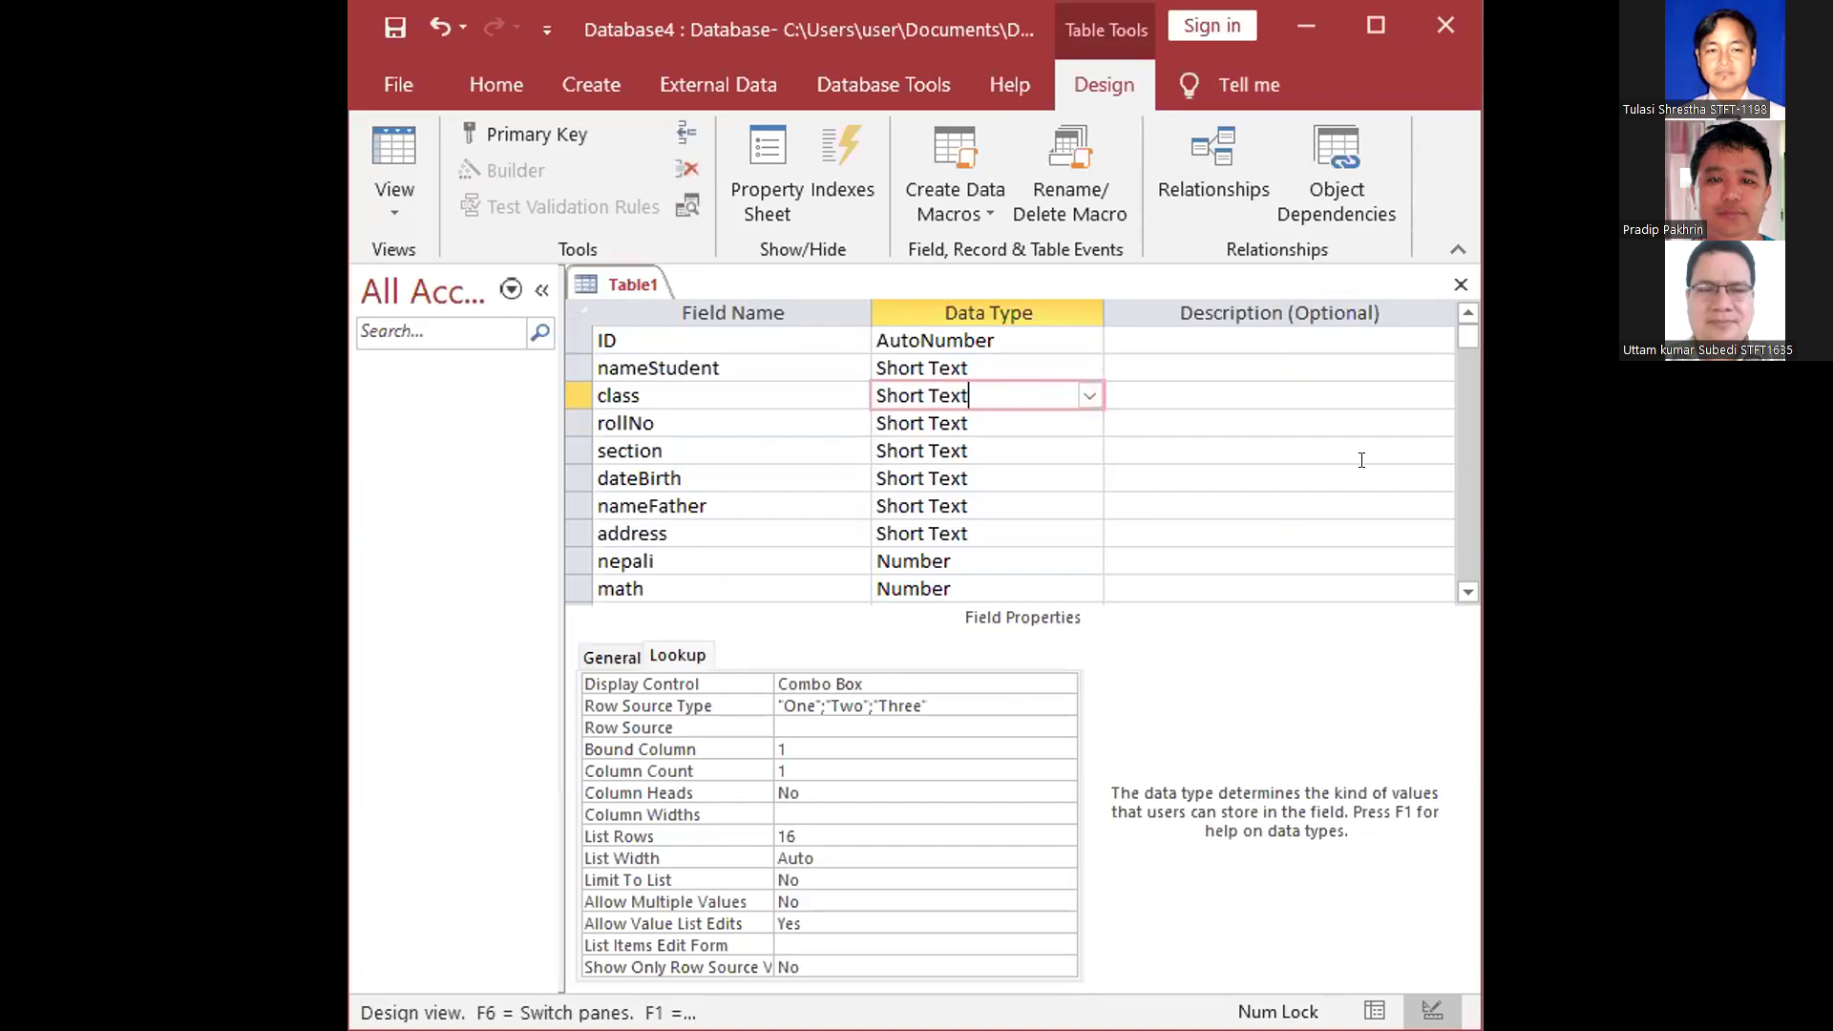
Set the section field's lookup Display Control to Combo Box
{"action": "left_click", "coordinate": [1456, 588]}
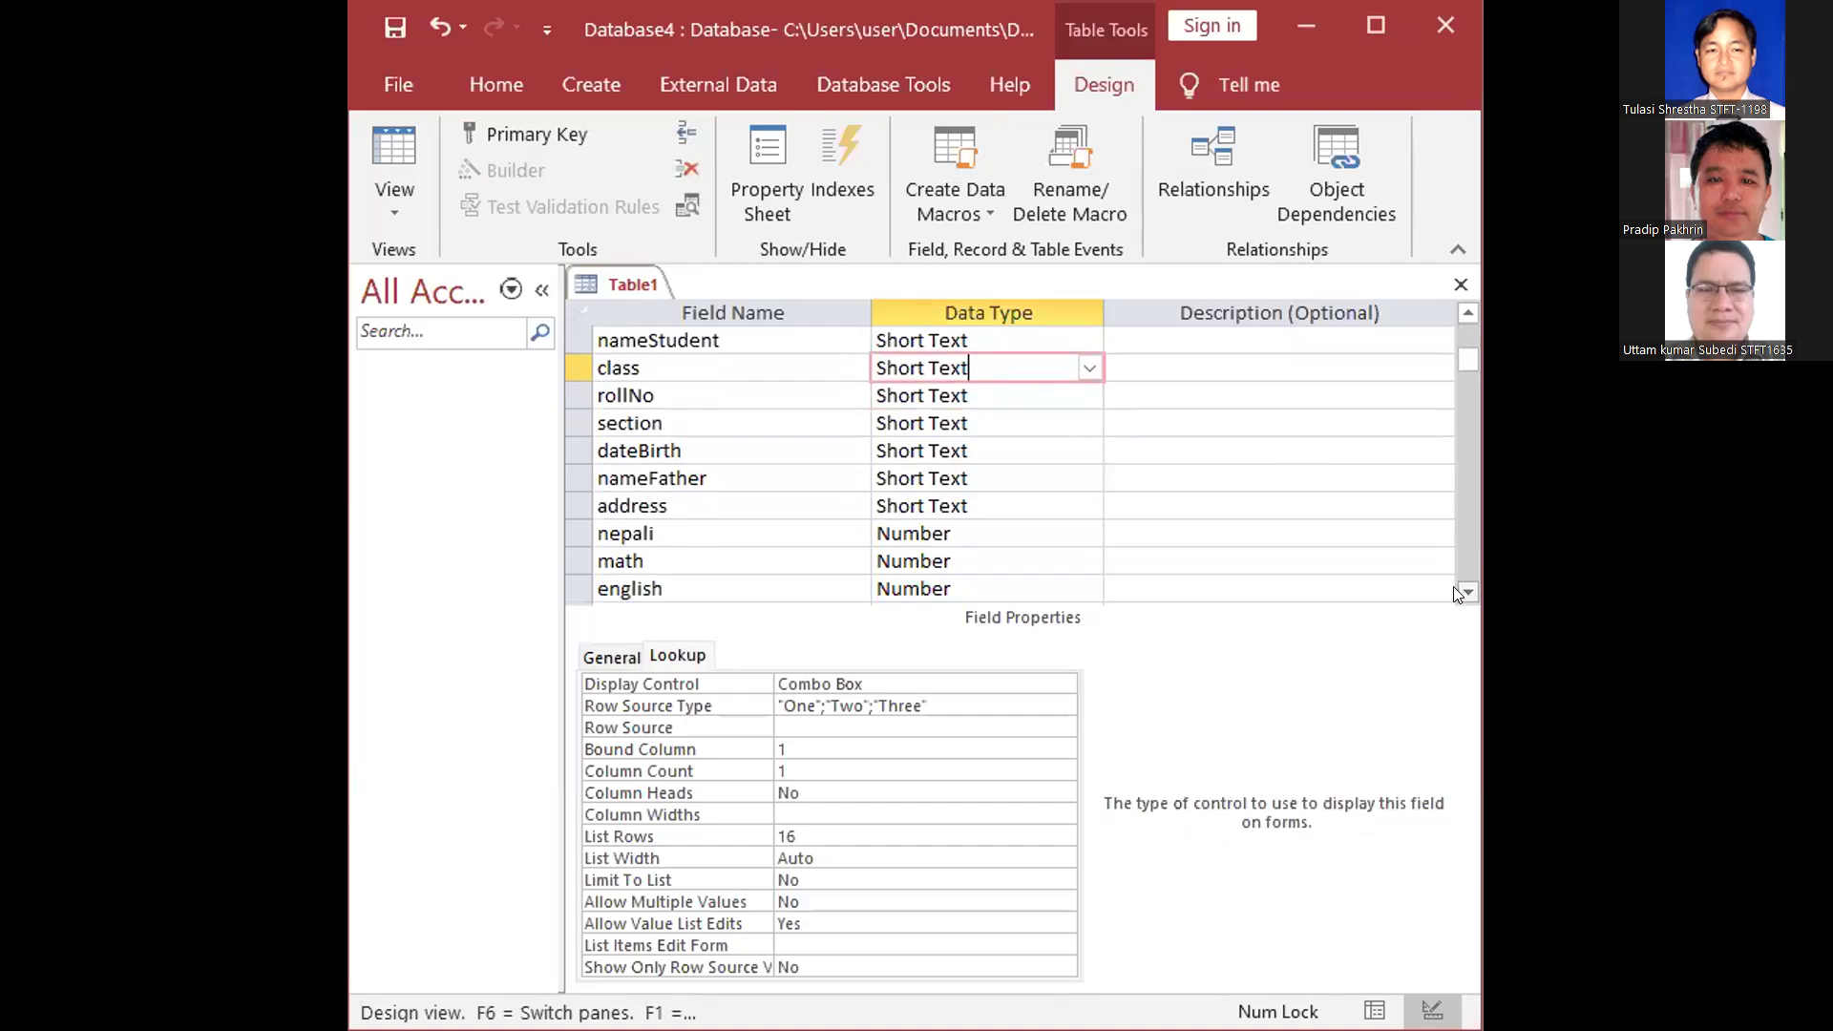
{"action": "left_click", "coordinate": [695, 420]}
{"action": "left_click", "coordinate": [995, 416]}
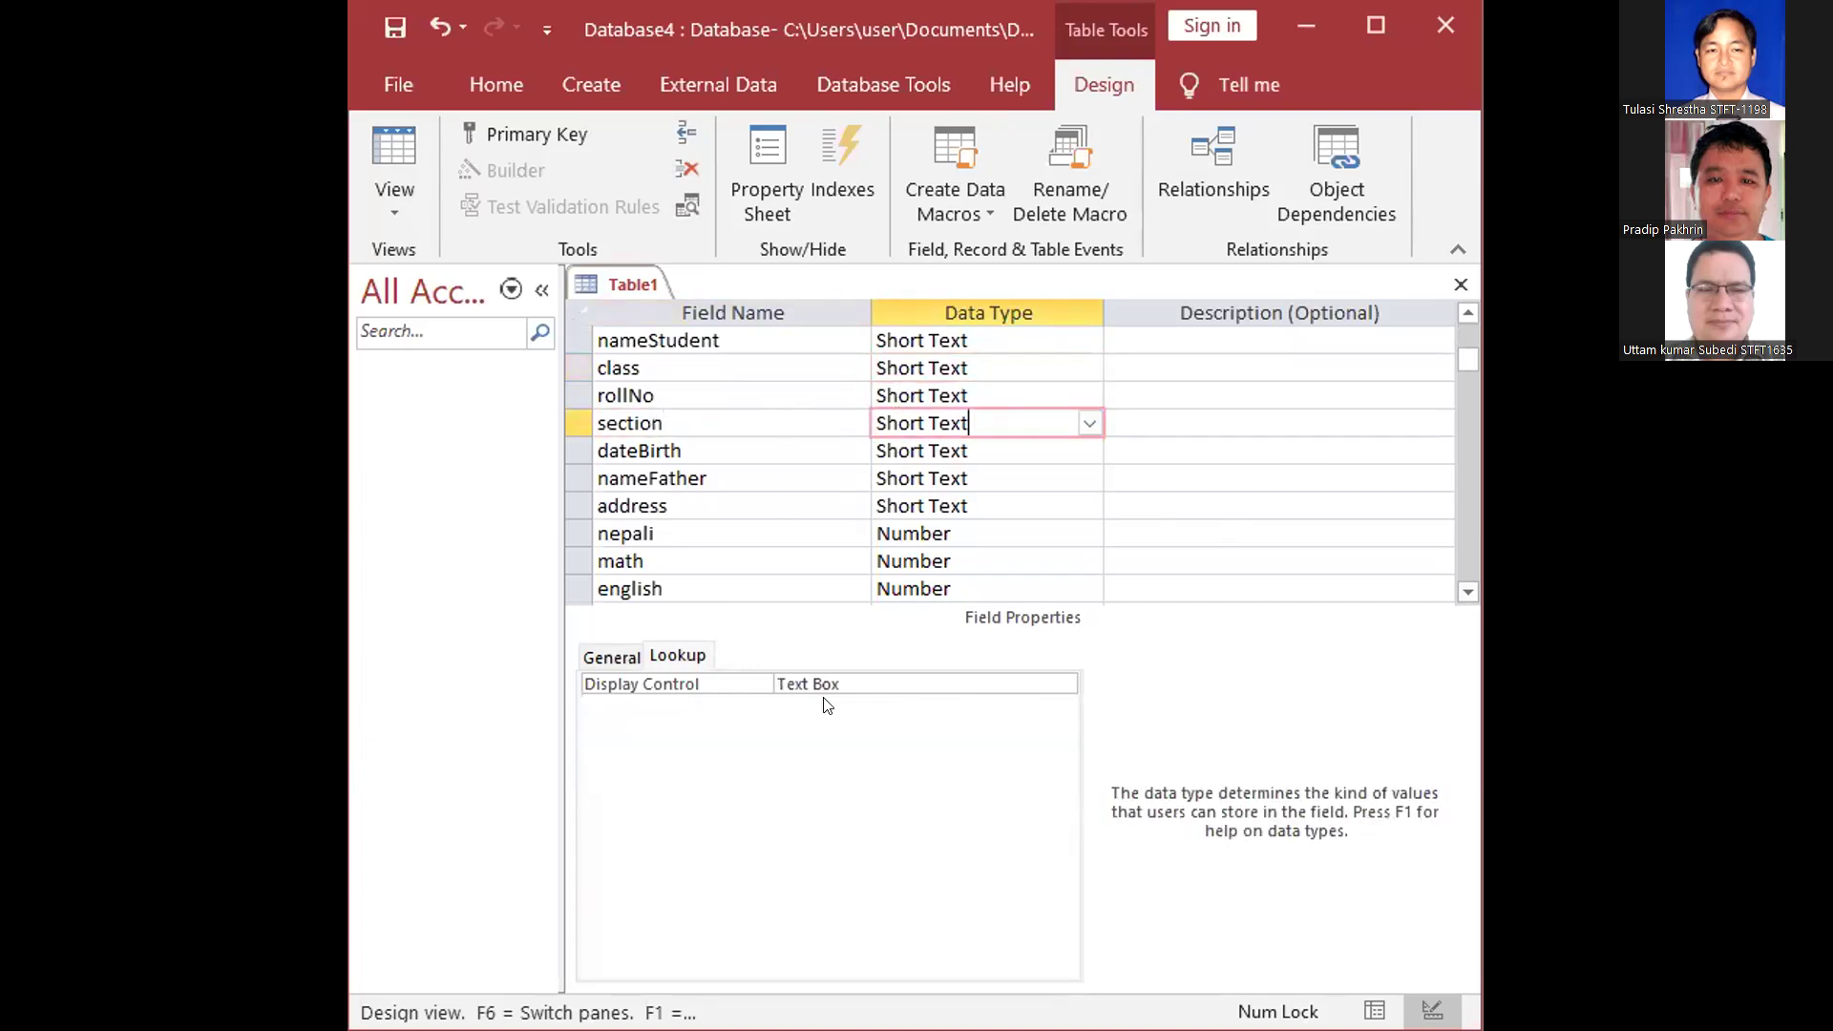
{"action": "left_click", "coordinate": [879, 685]}
{"action": "left_click", "coordinate": [1063, 684]}
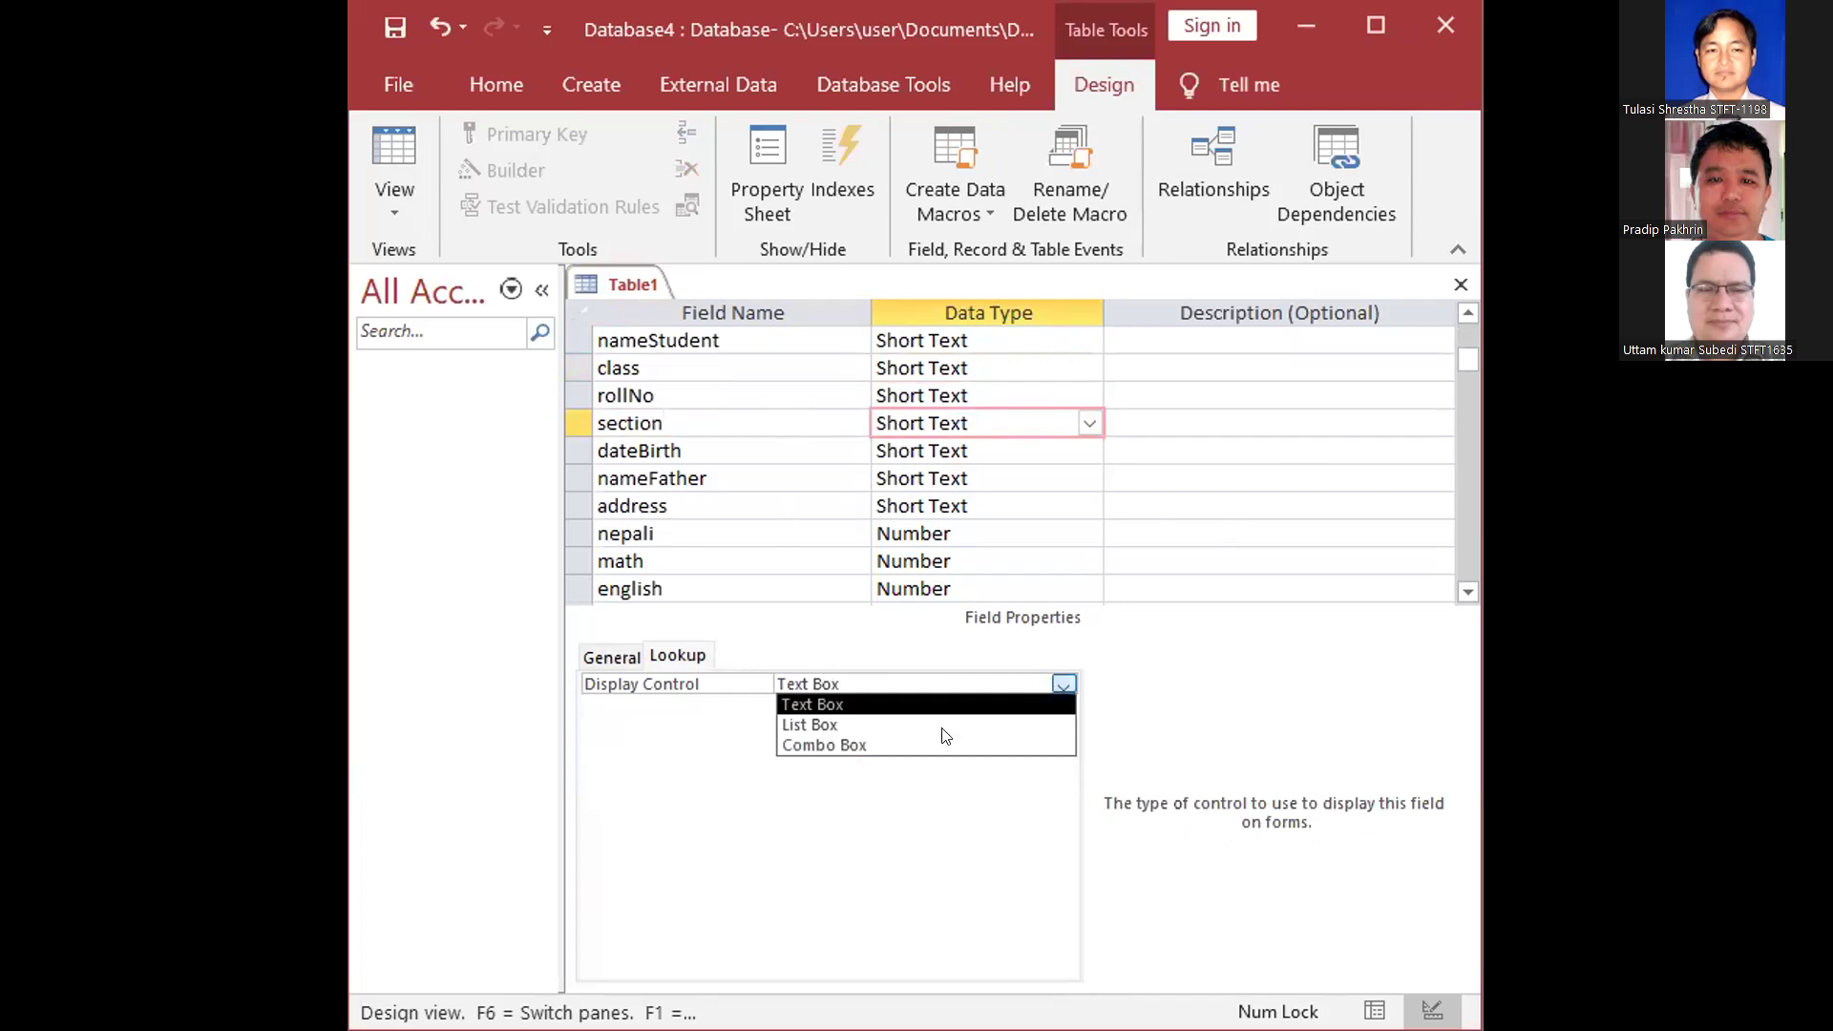
{"action": "left_click", "coordinate": [898, 741]}
Enter the list "A";"B";"C" as the section field's Row Source Type and check it from the field's row
{"action": "left_click", "coordinate": [668, 707]}
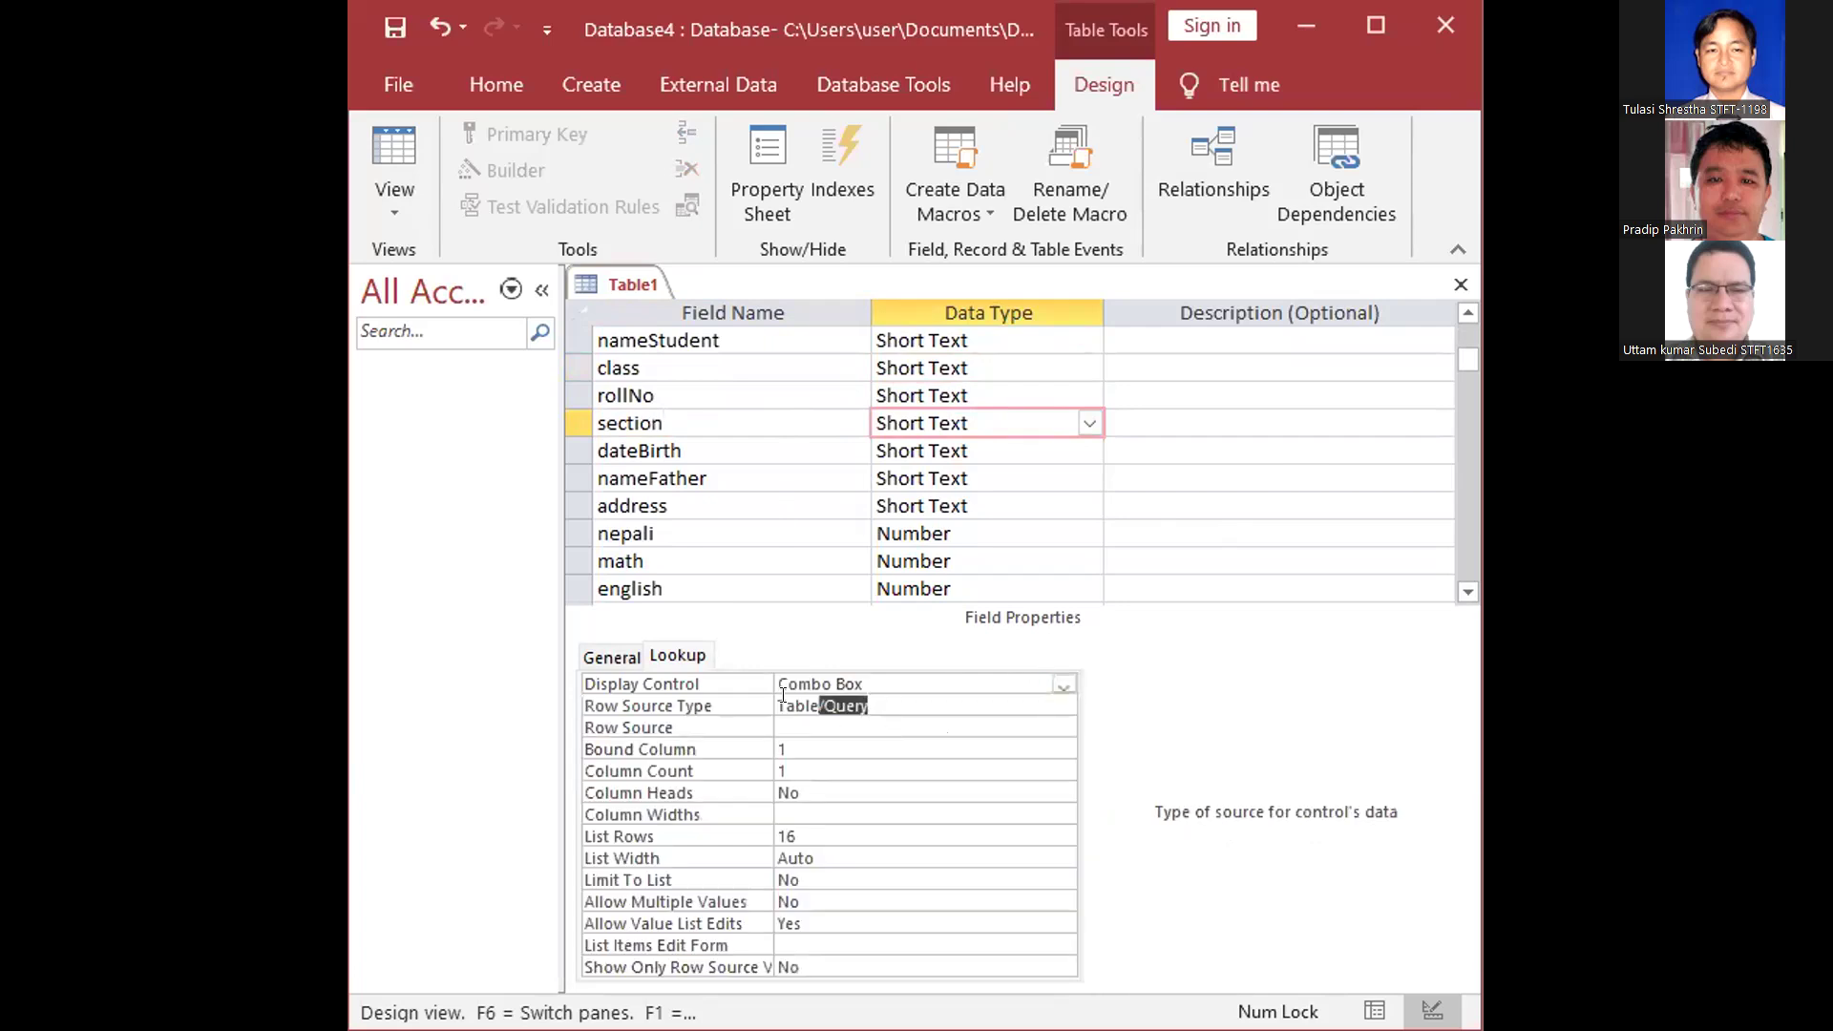
{"action": "type", "text": "\""}
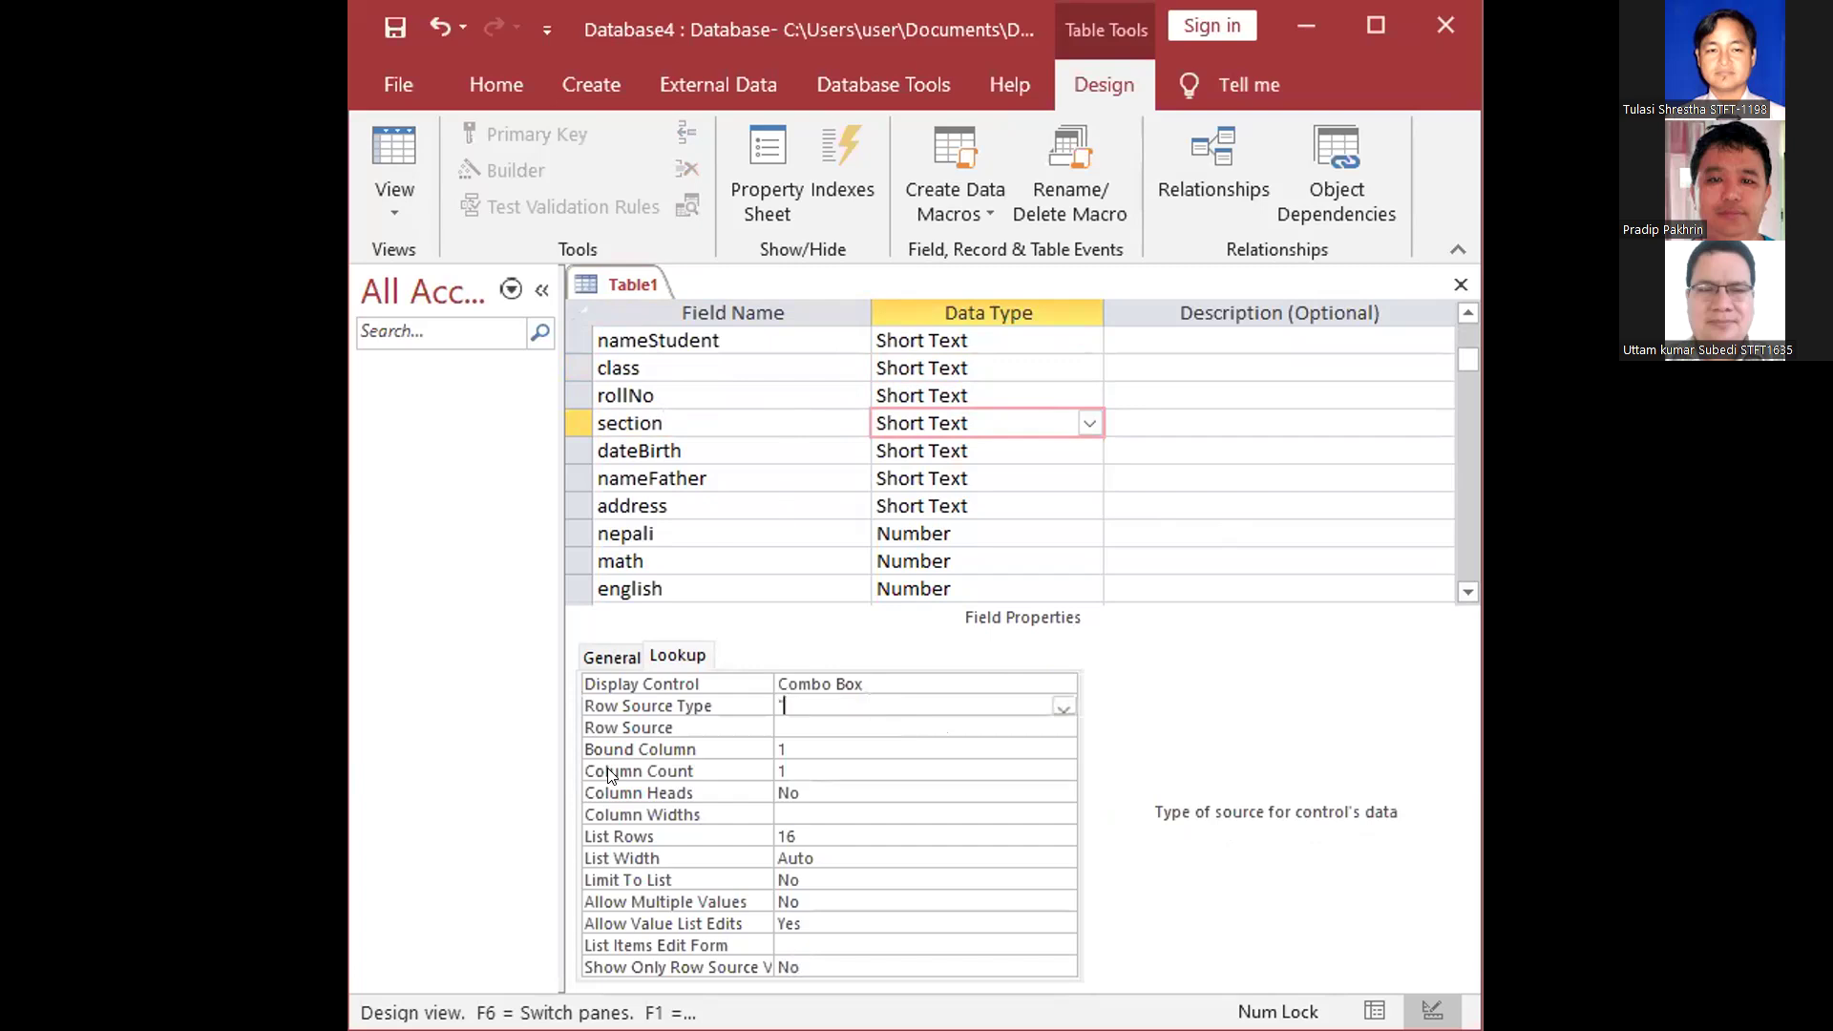
{"action": "type", "text": "A\";\"B\";\"C\""}
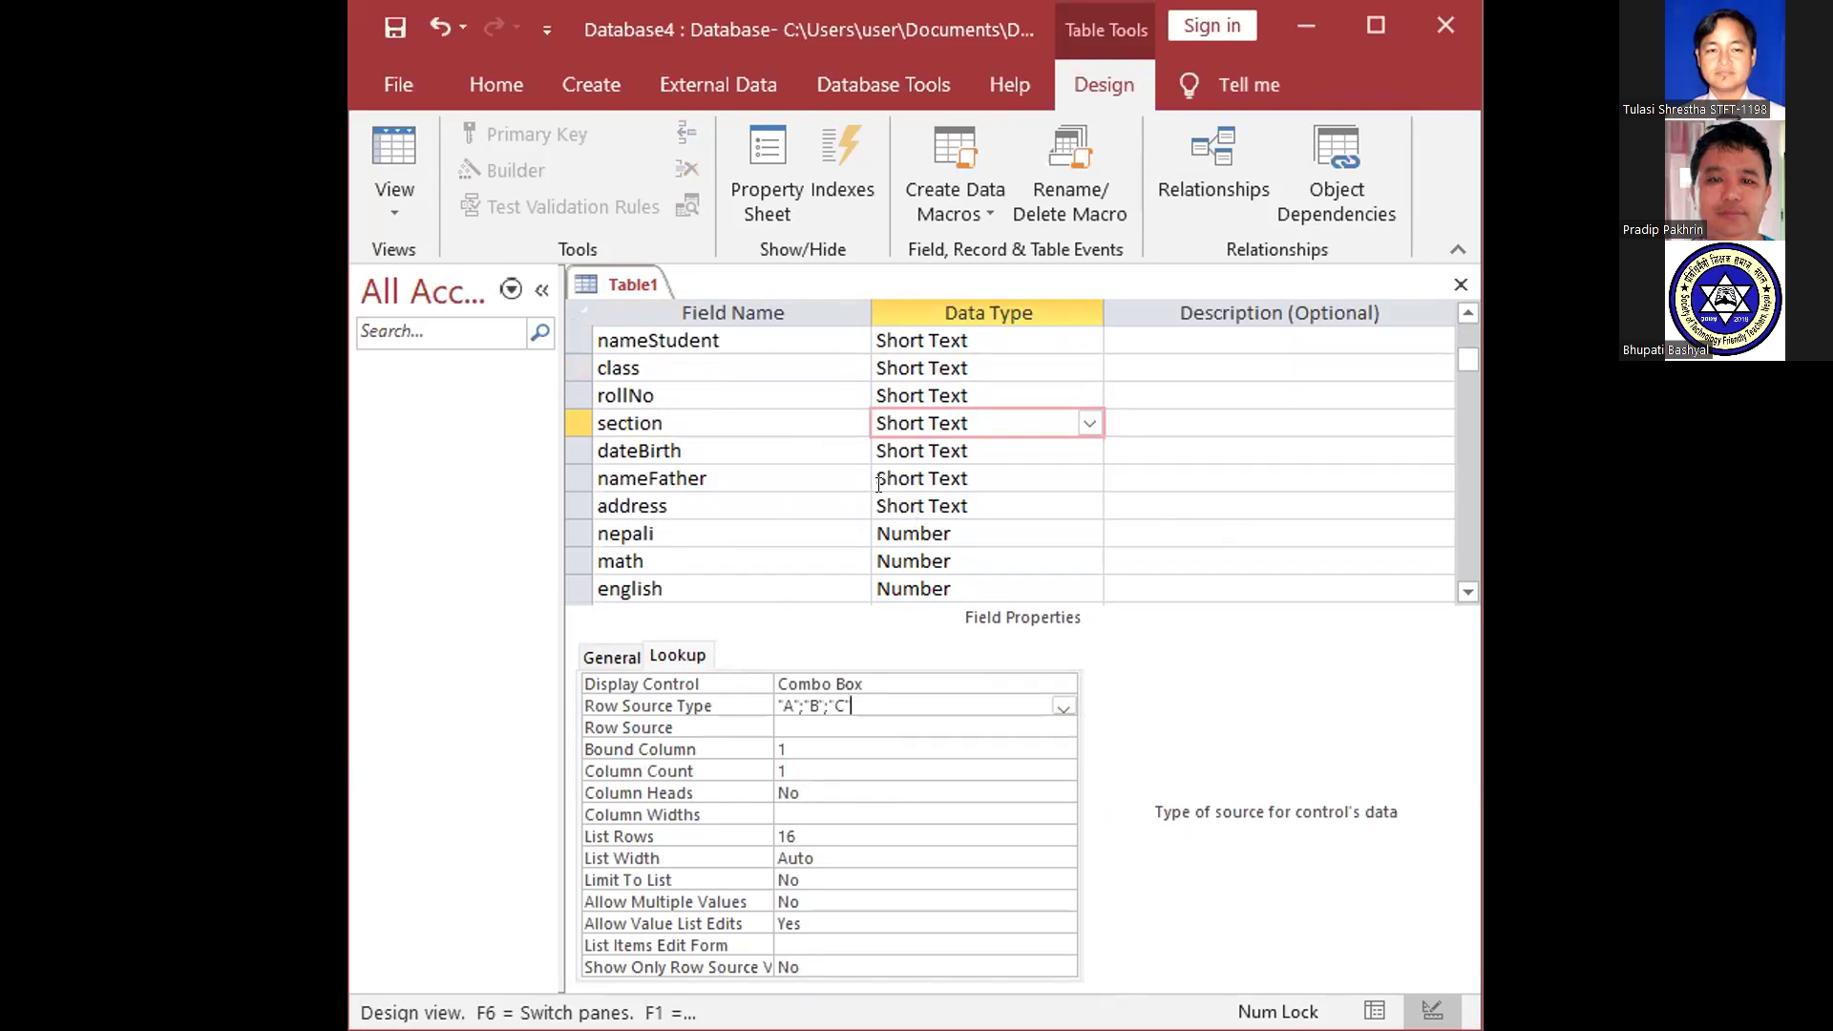
{"action": "left_click", "coordinate": [669, 421]}
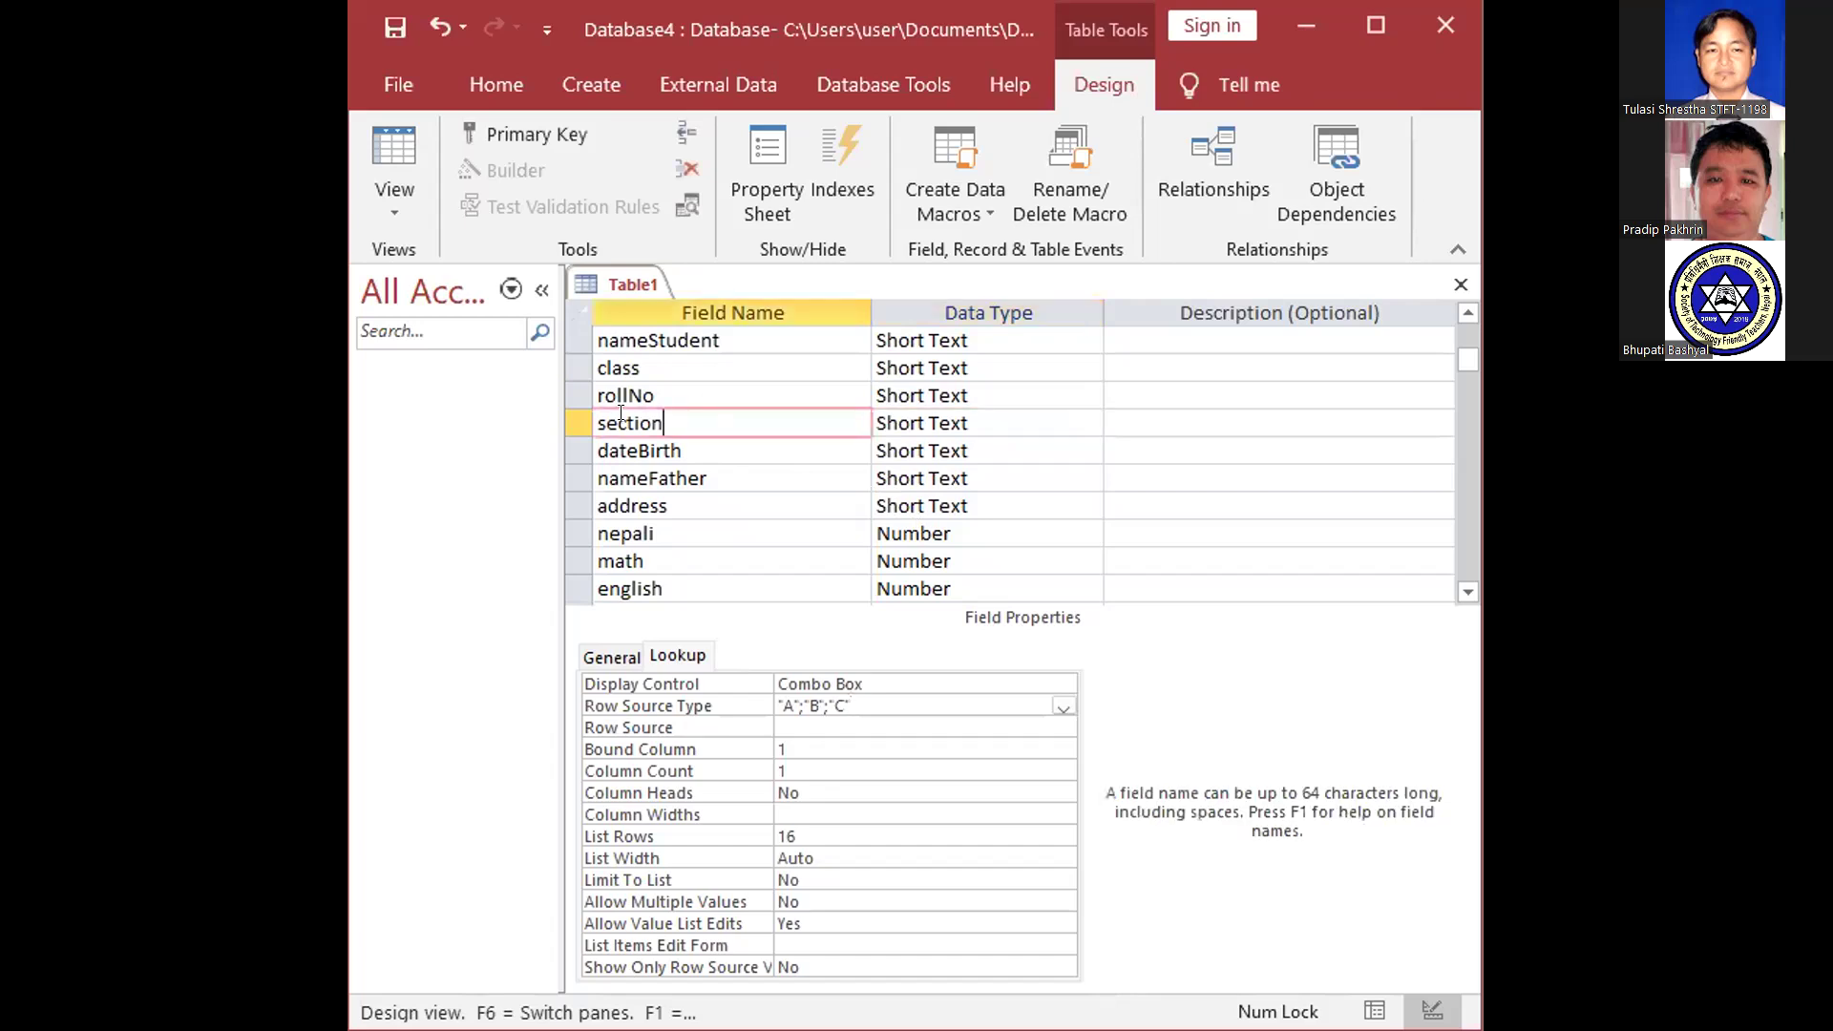
{"action": "left_click", "coordinate": [971, 420]}
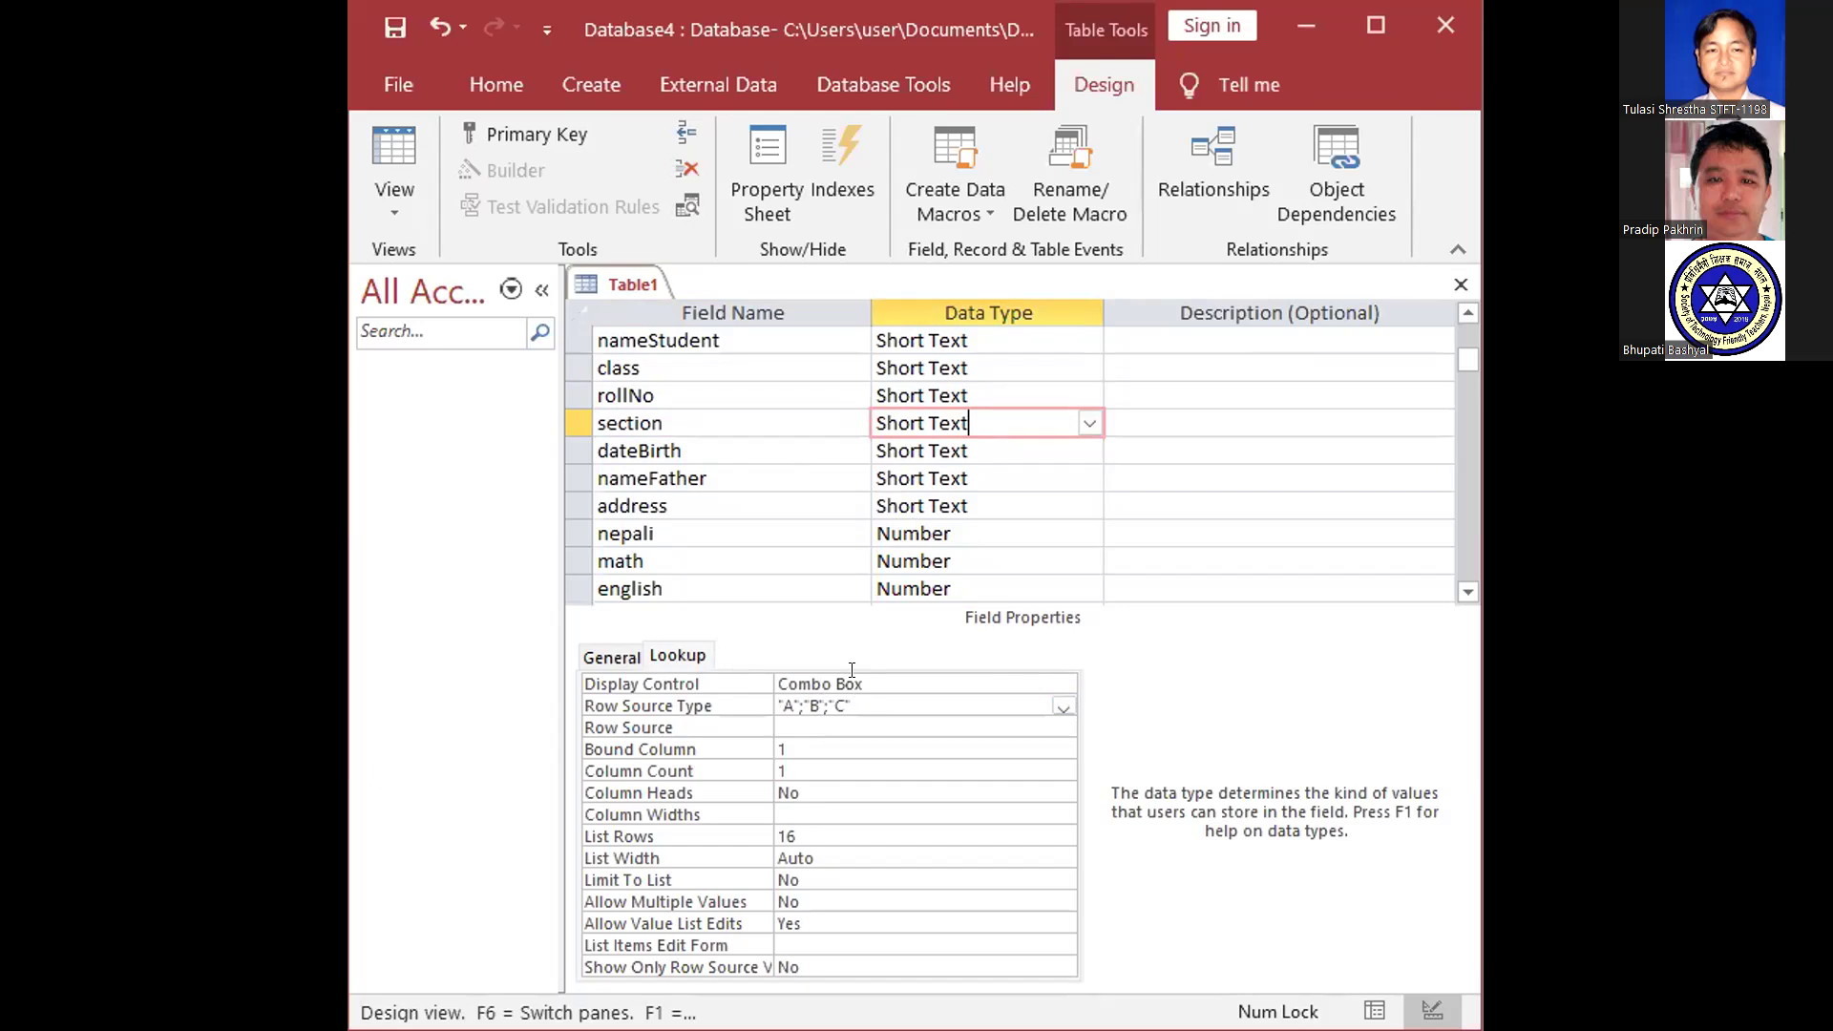
{"action": "left_click", "coordinate": [879, 693]}
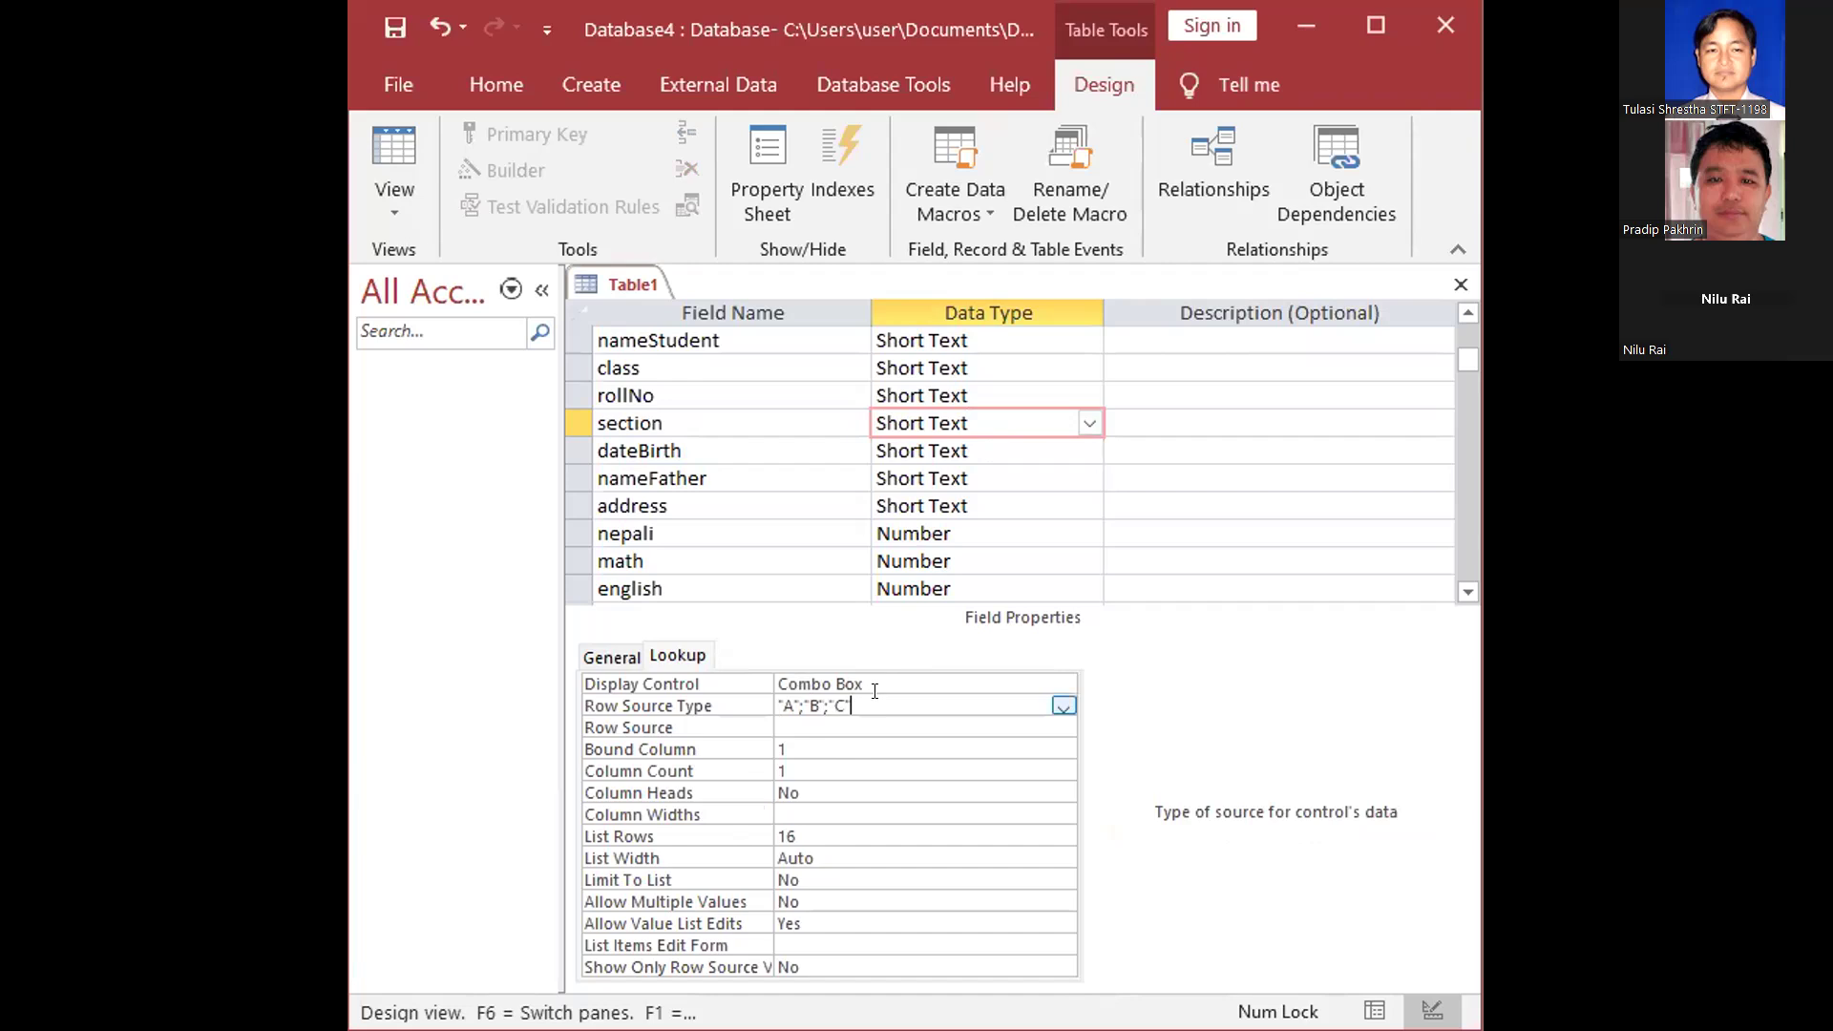
Replace the section field's whole Row Source Type entry with the list "A";"B";"C"
{"action": "left_click_drag", "start_coordinate": [875, 693], "coordinate": [587, 664]}
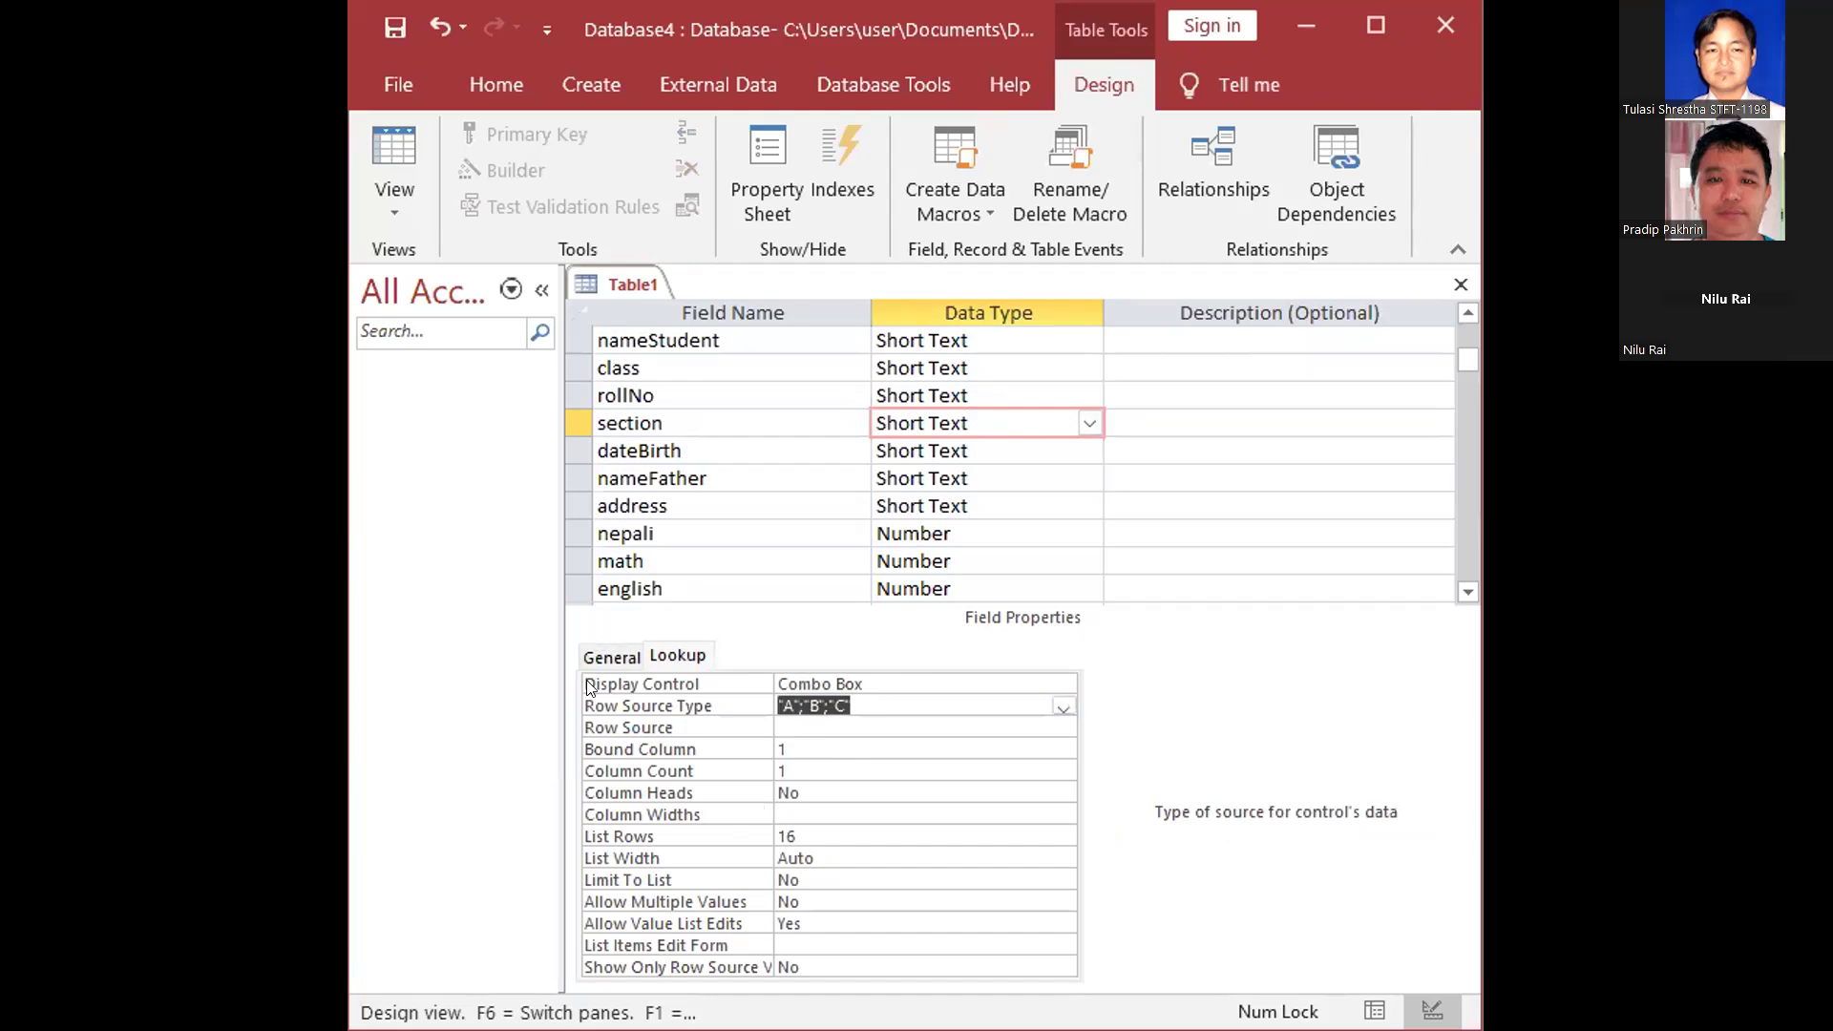
{"action": "type", "text": "\"A\""}
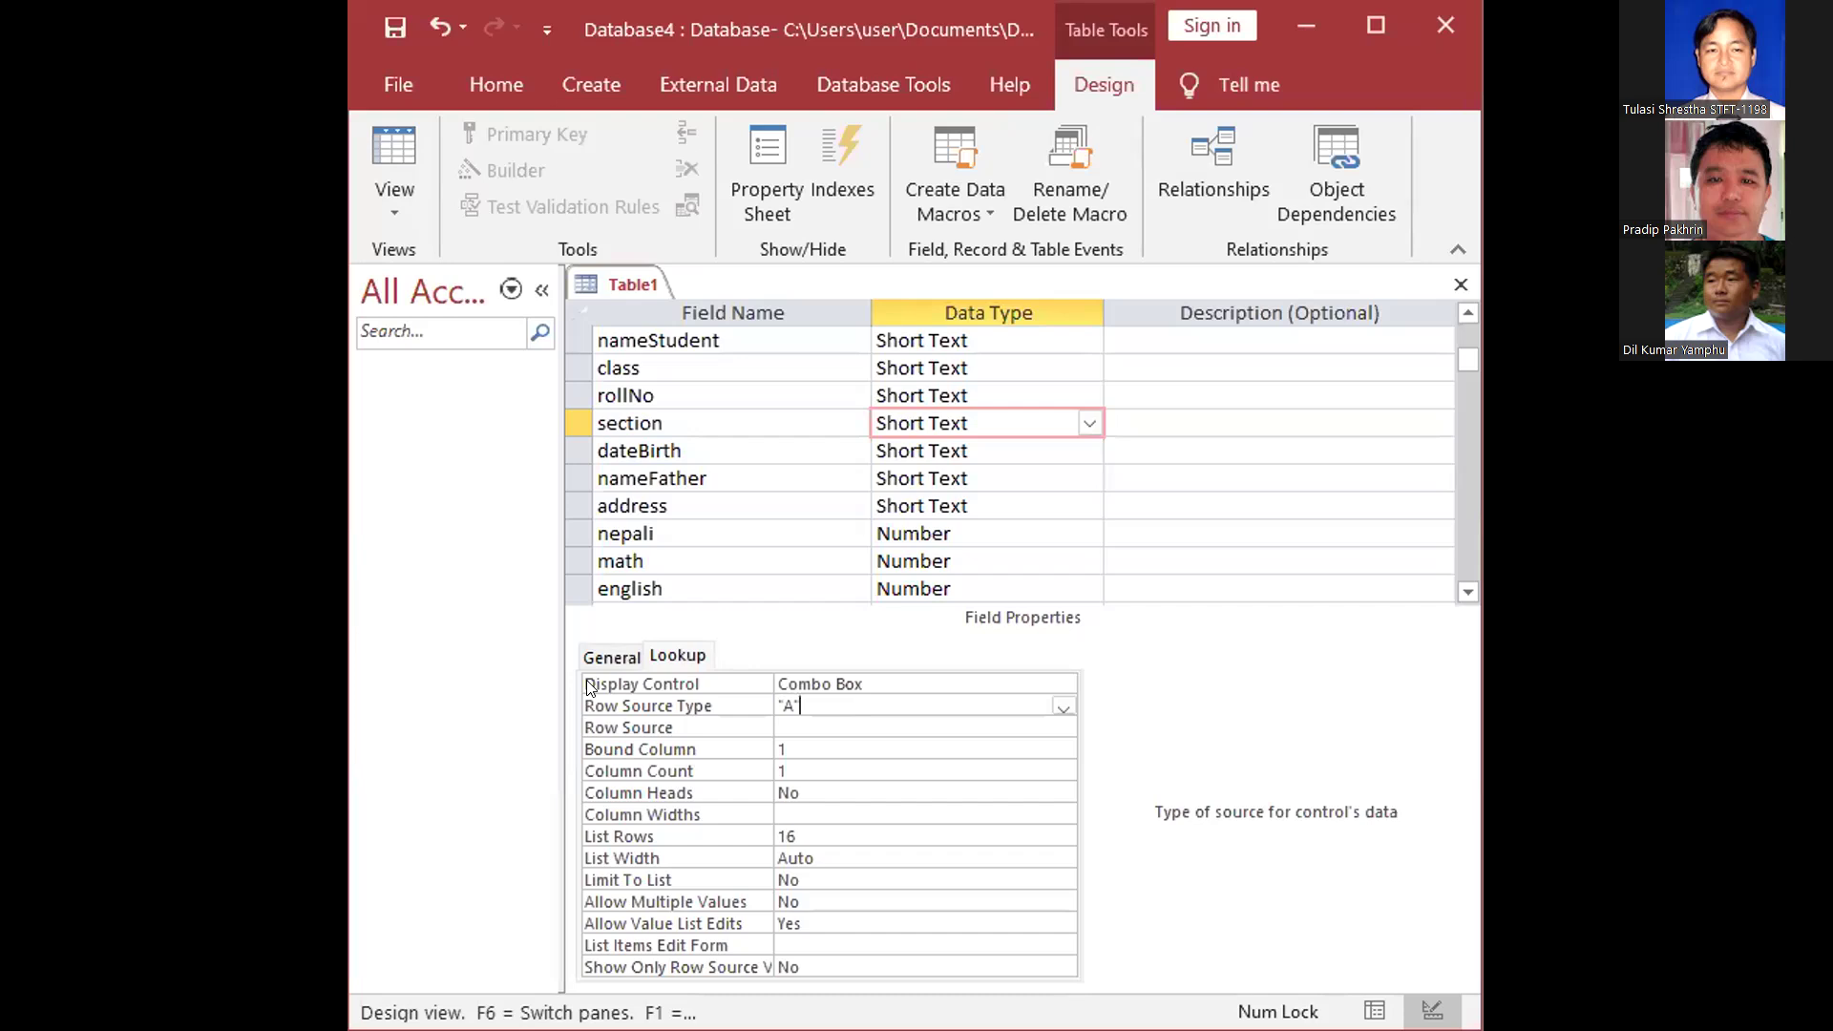
{"action": "type", "text": ";"}
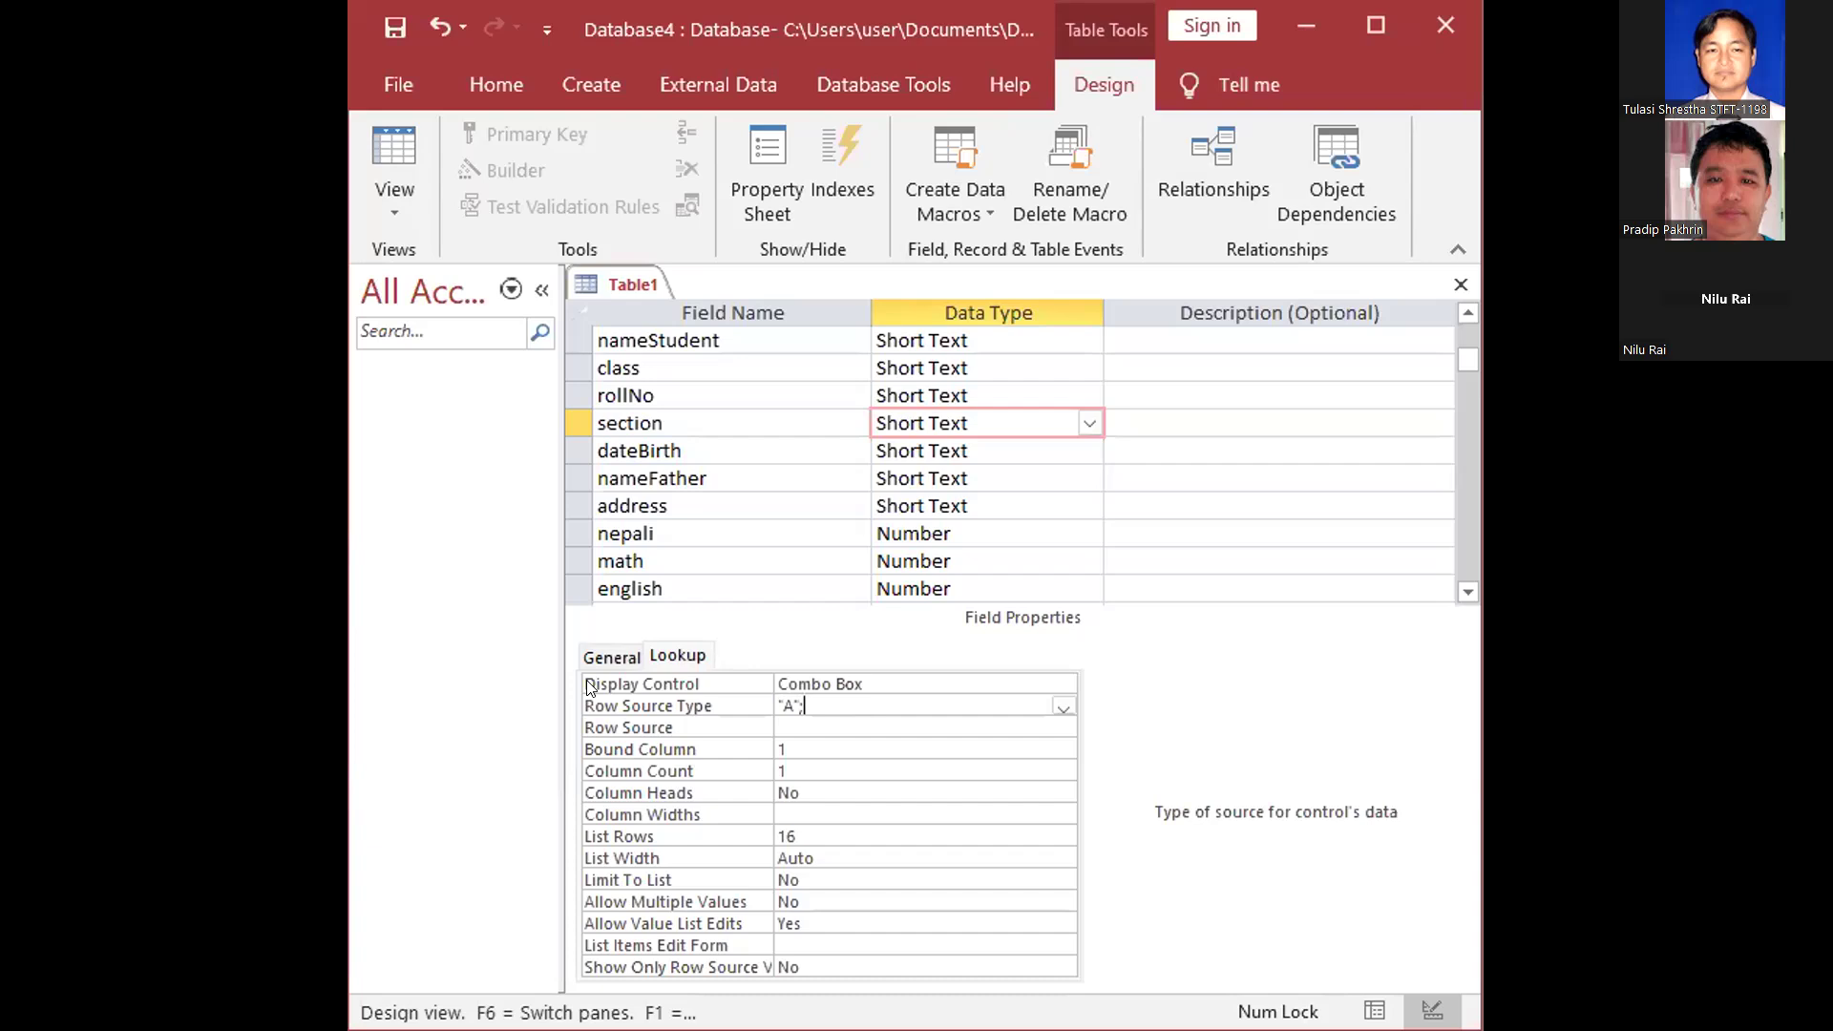
{"action": "type", "text": "\"B\";\"C\""}
Compare the lookup settings of the nepali field with those of the section field
{"action": "left_click", "coordinate": [1468, 589]}
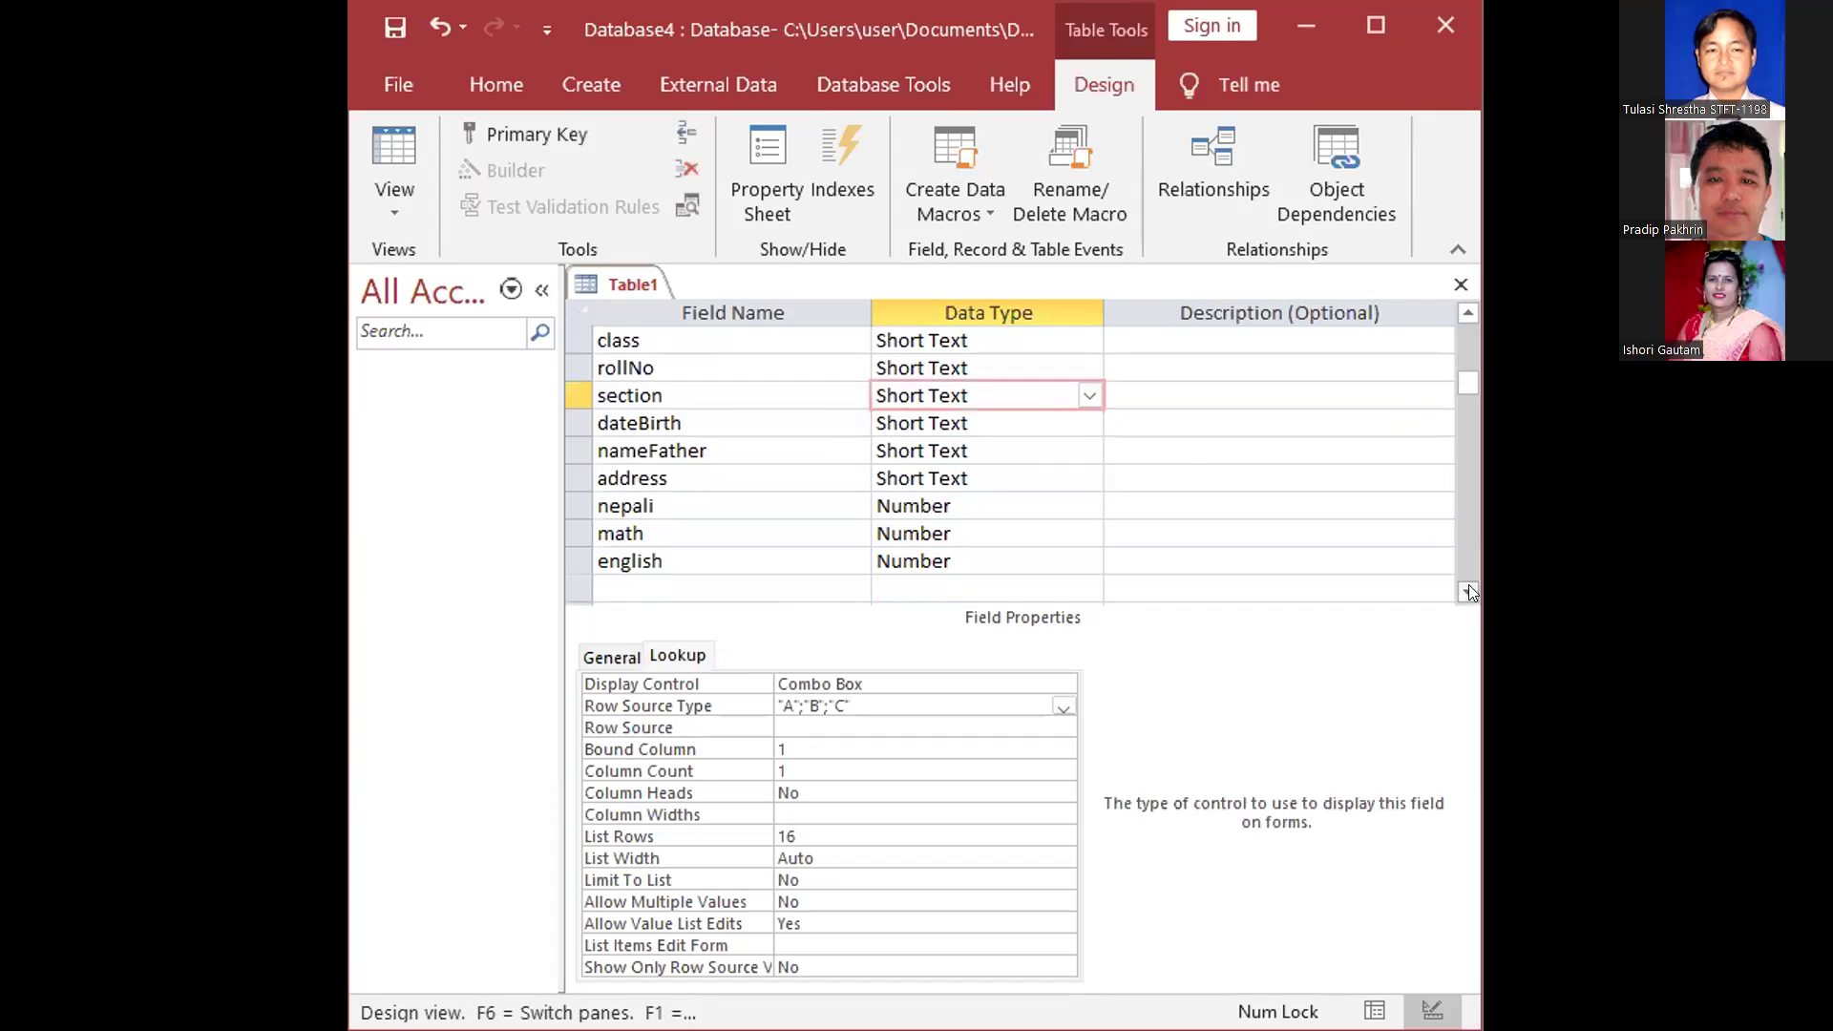
{"action": "left_click", "coordinate": [1467, 315]}
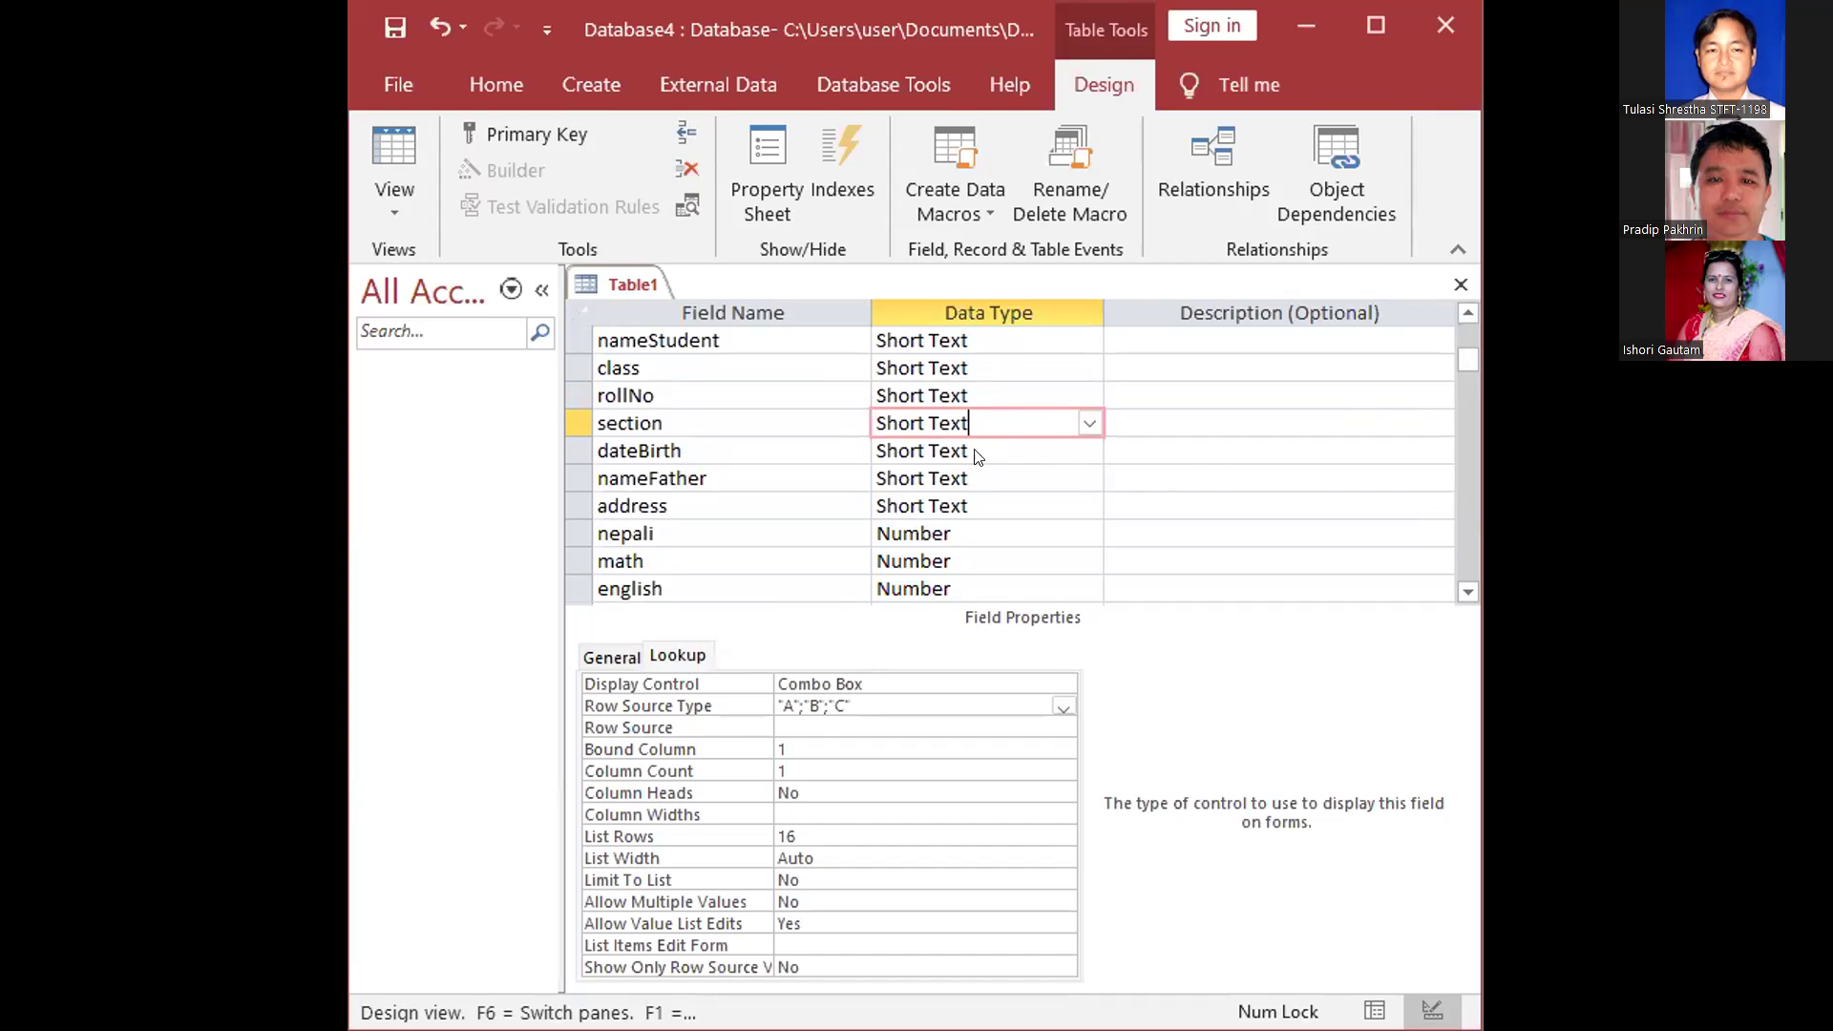
{"action": "left_click", "coordinate": [655, 533]}
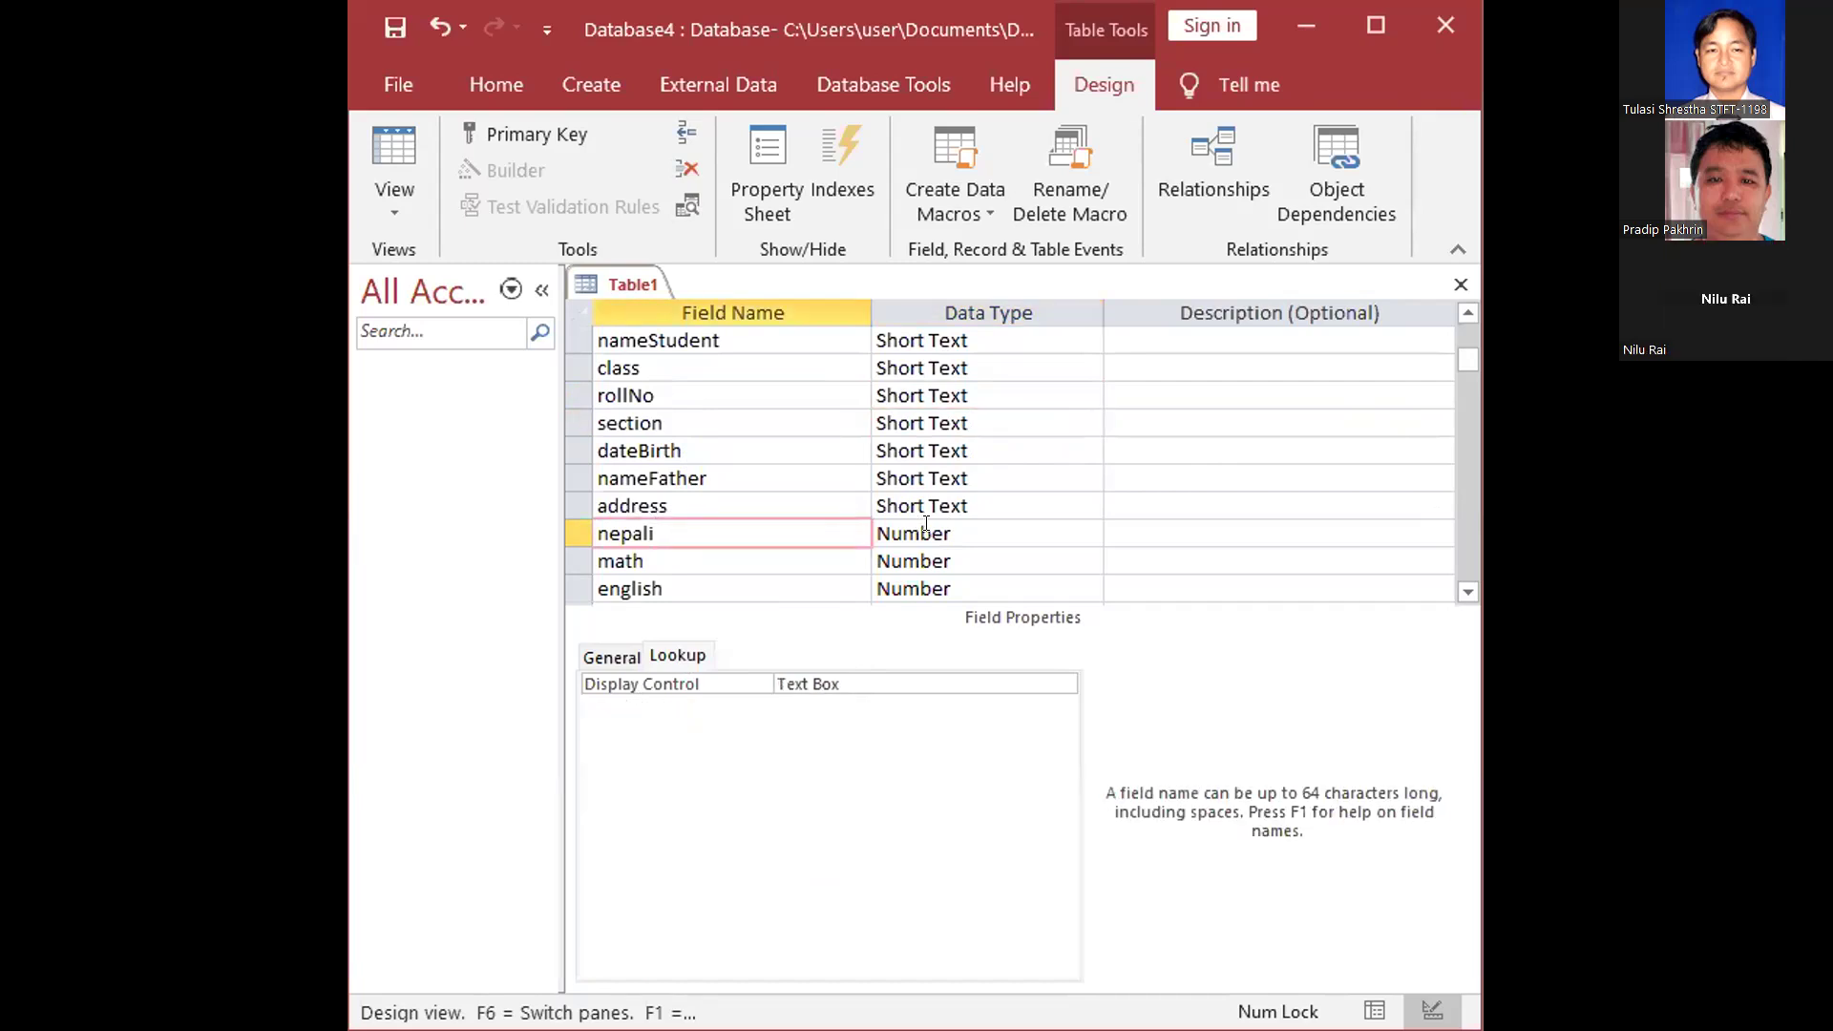
{"action": "left_click", "coordinate": [692, 411]}
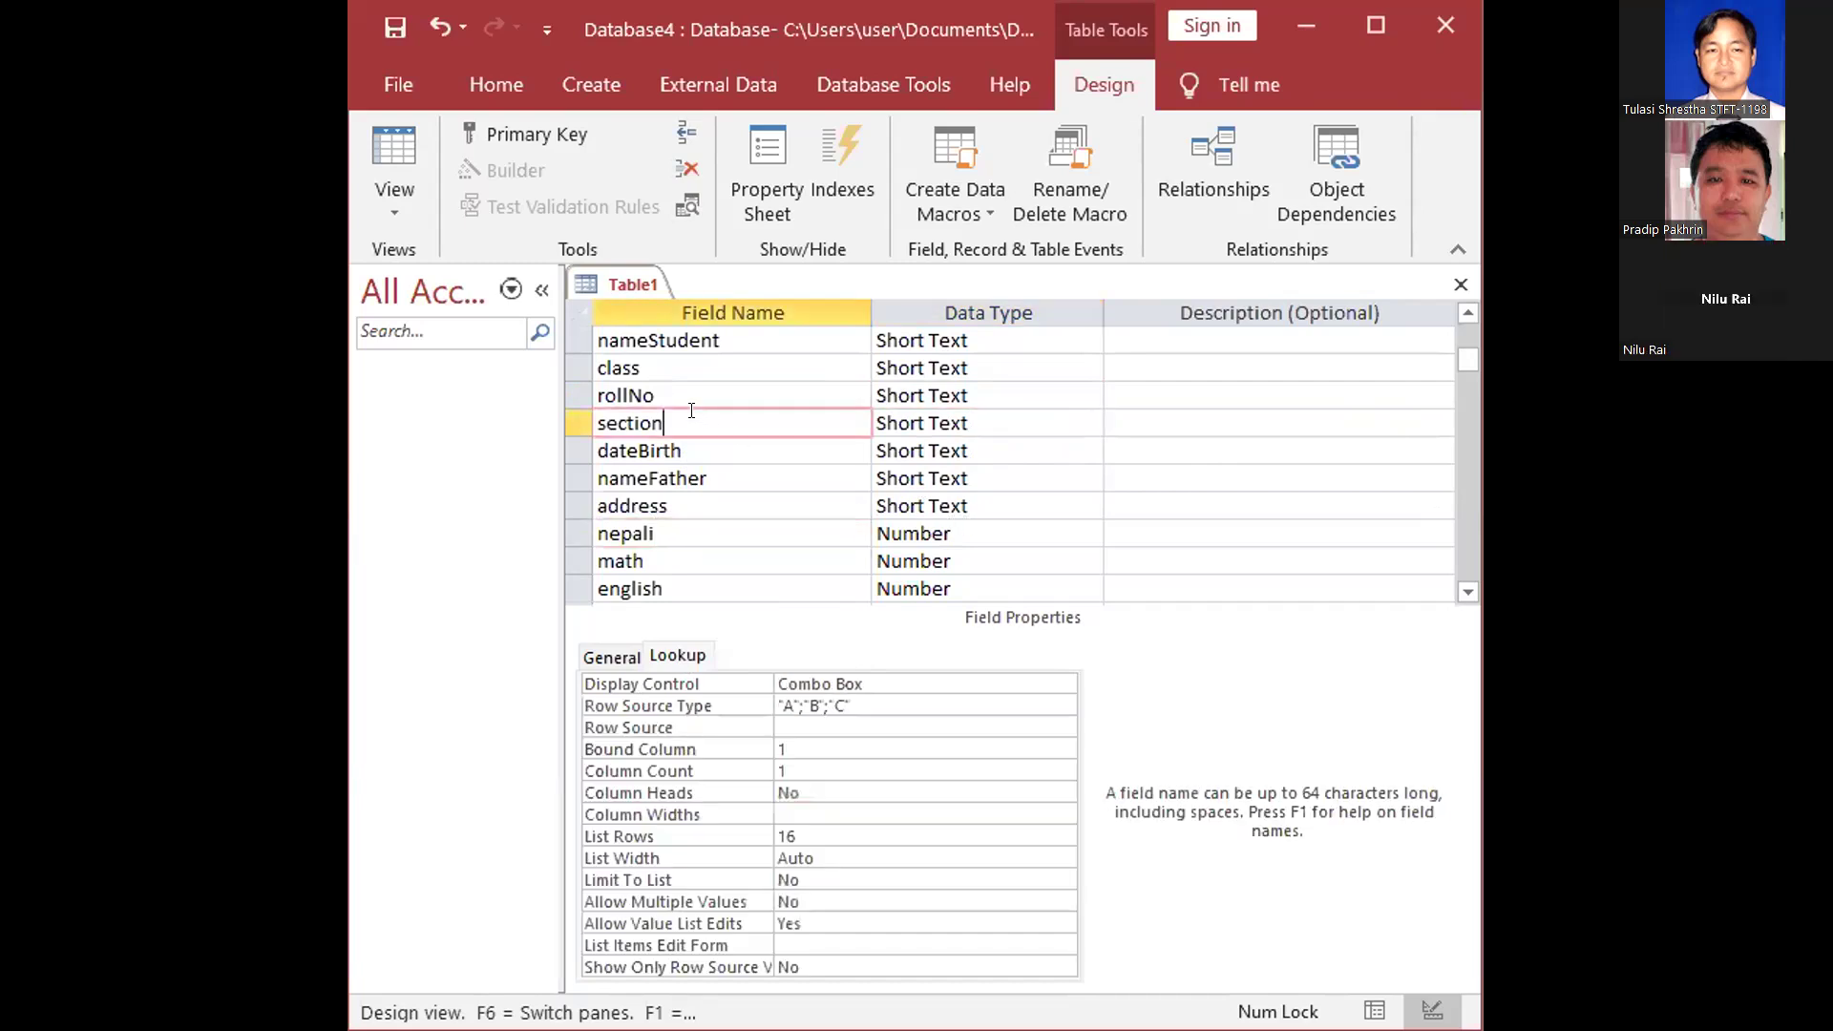
{"action": "left_click", "coordinate": [985, 412]}
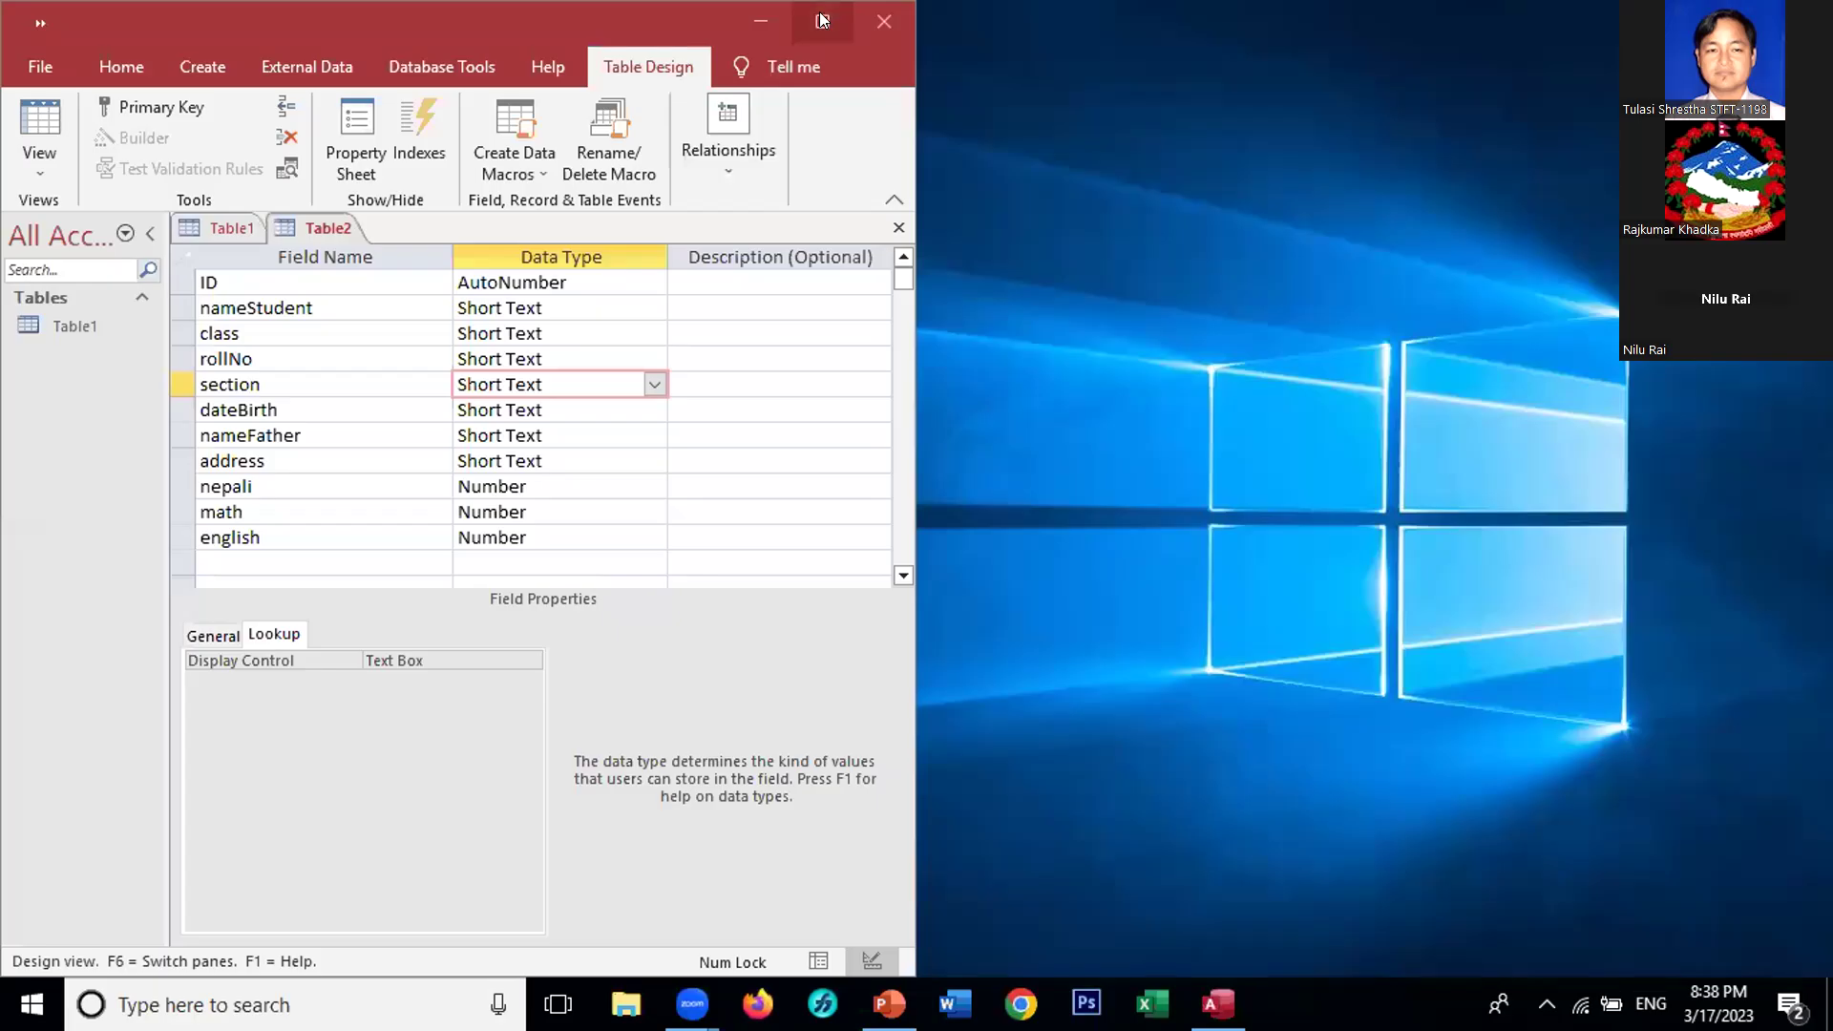
Set the Display Control of the section field's lookup in Table2 to Combo Box
{"action": "left_click", "coordinate": [821, 19]}
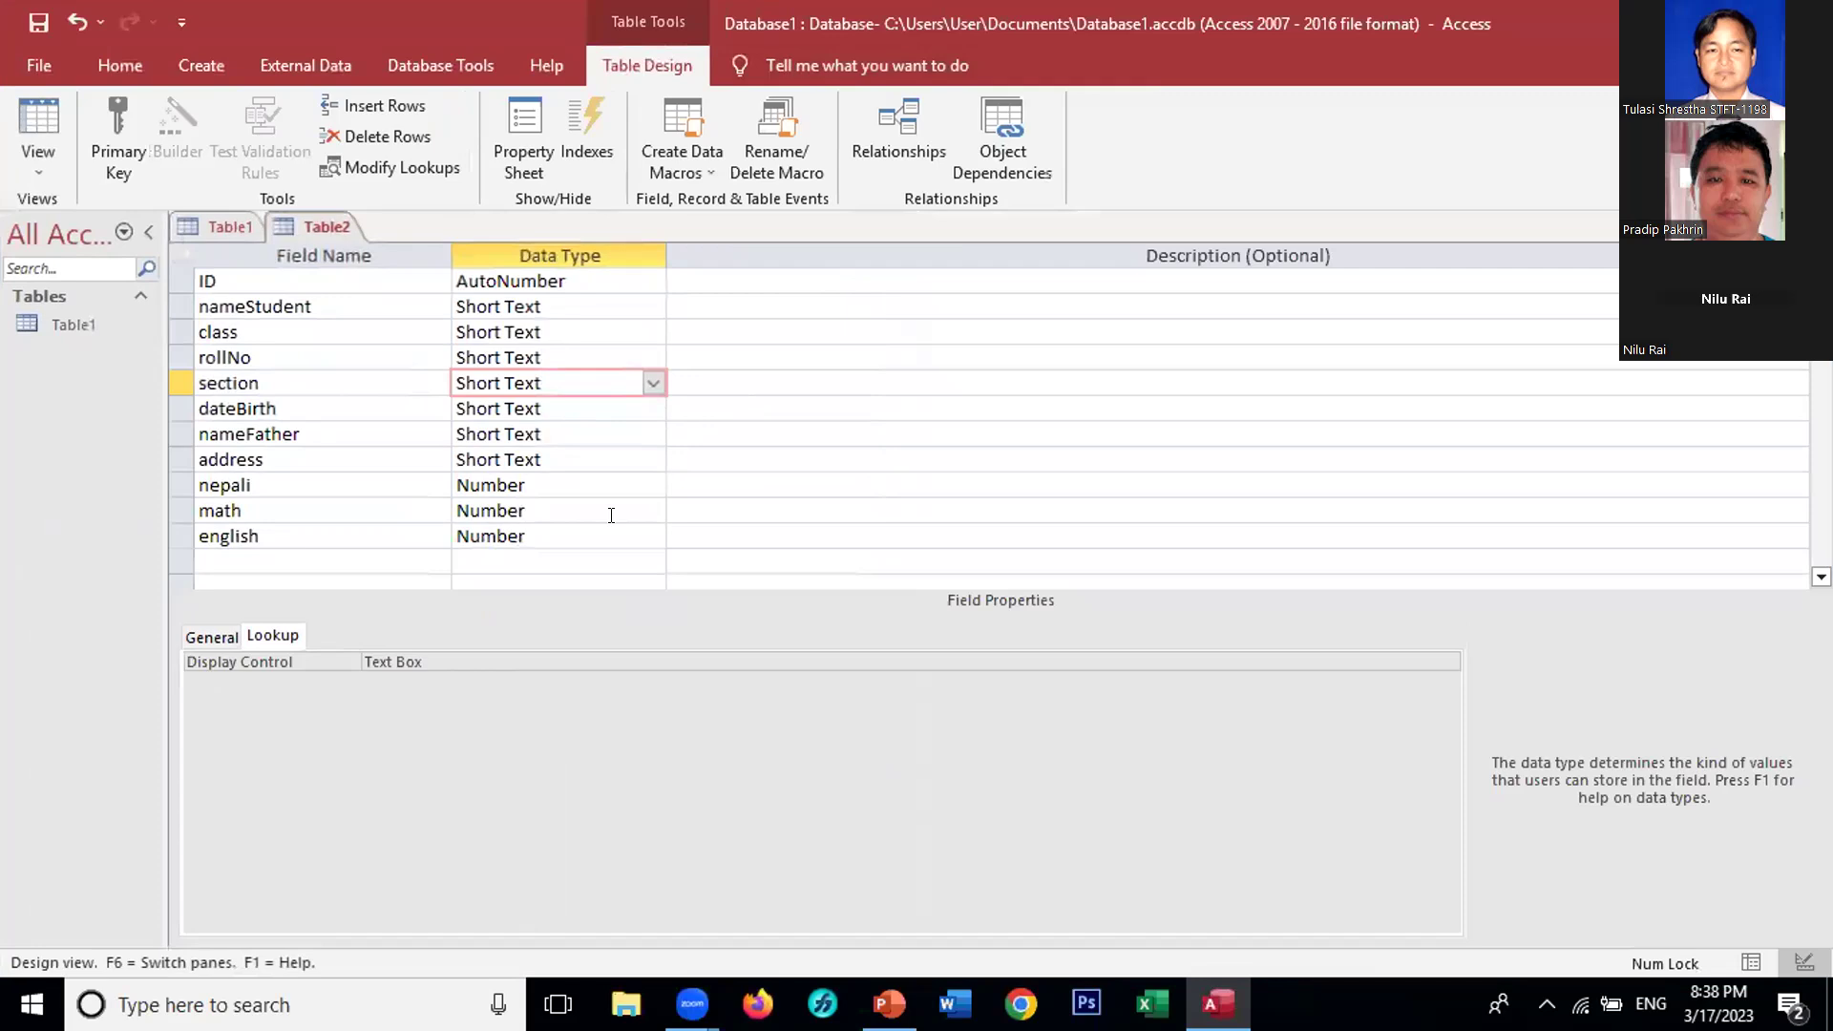
{"action": "left_click", "coordinate": [289, 635]}
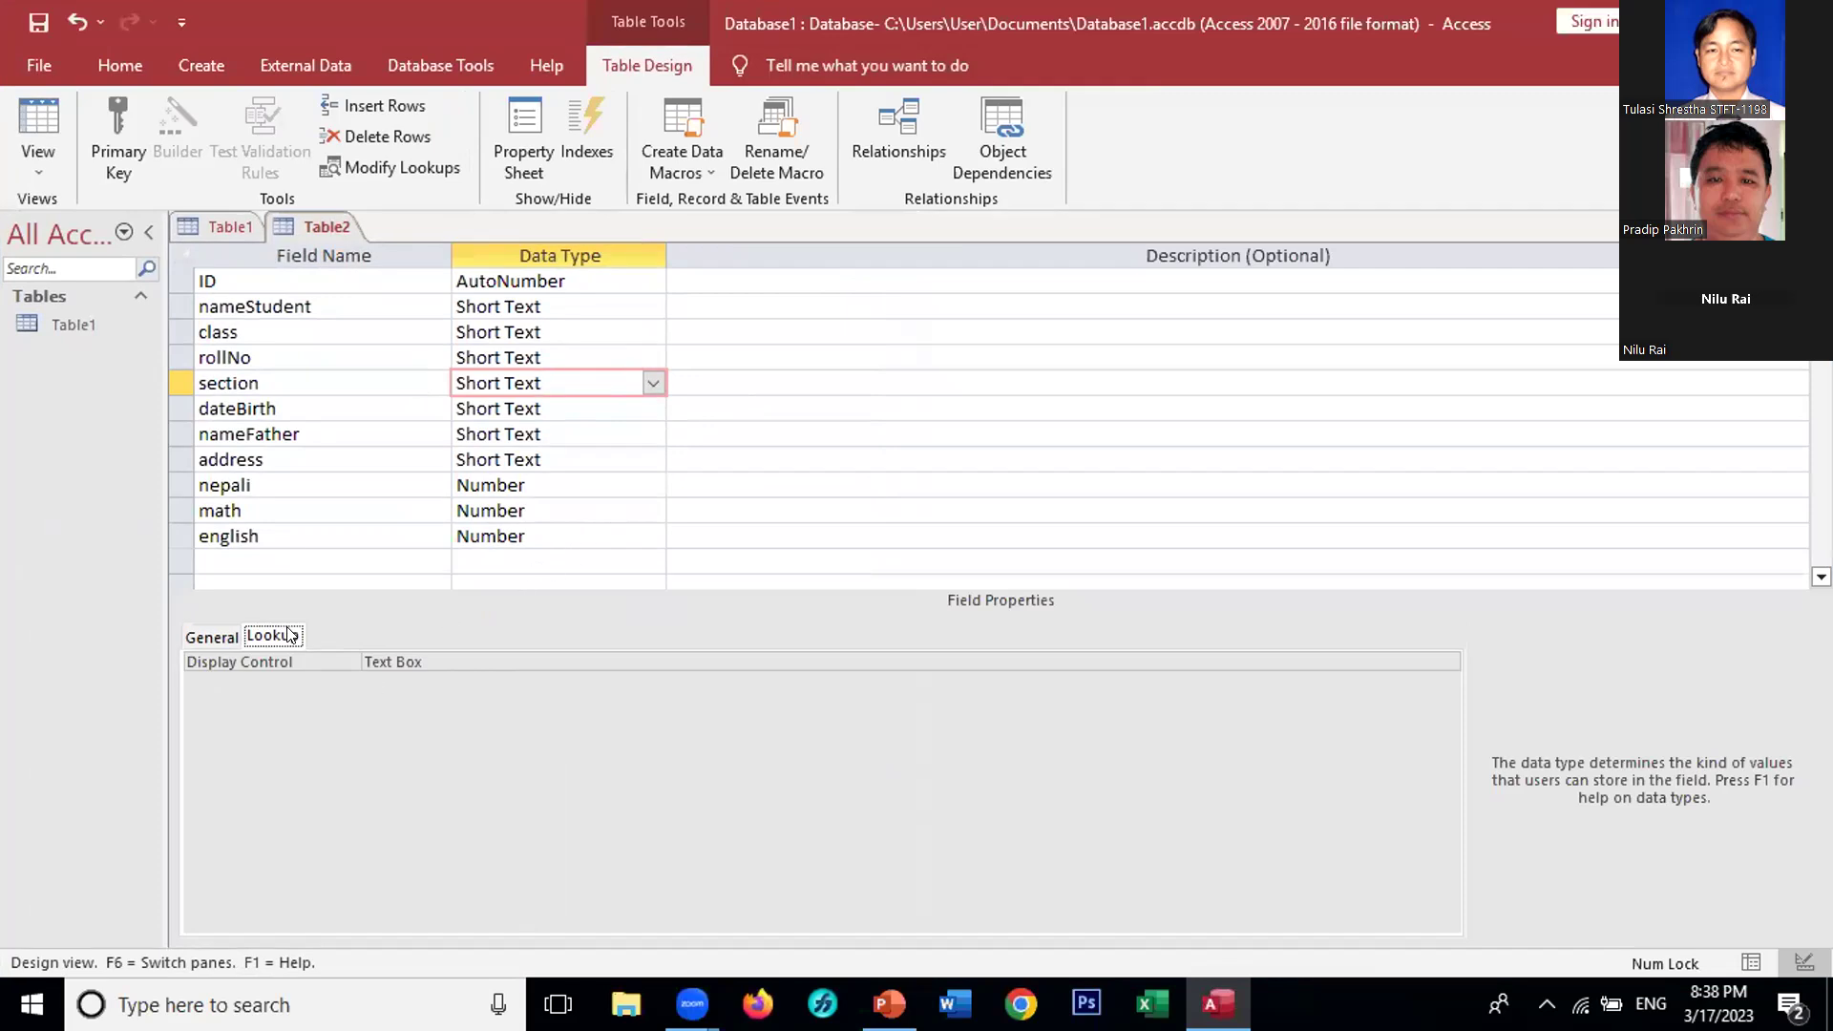
{"action": "left_click", "coordinate": [382, 661]}
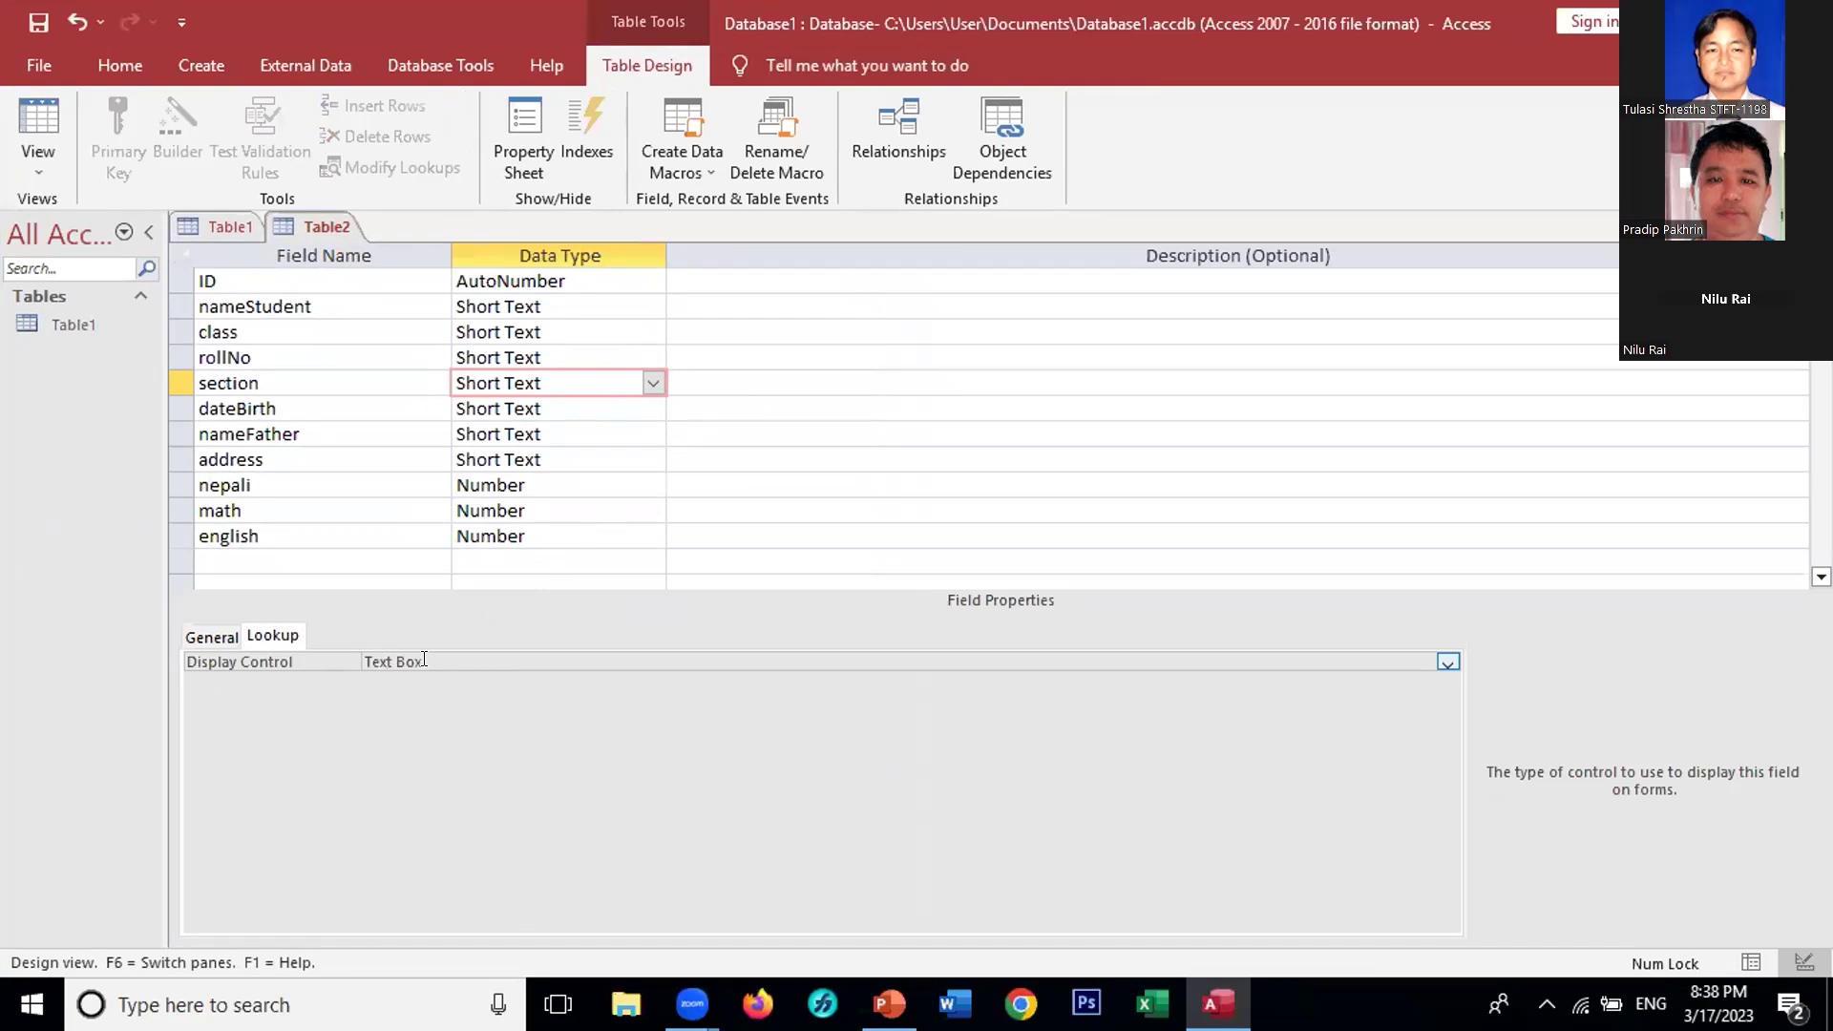
{"action": "left_click_drag", "start_coordinate": [424, 661], "coordinate": [357, 658]}
{"action": "left_click", "coordinate": [1448, 663]}
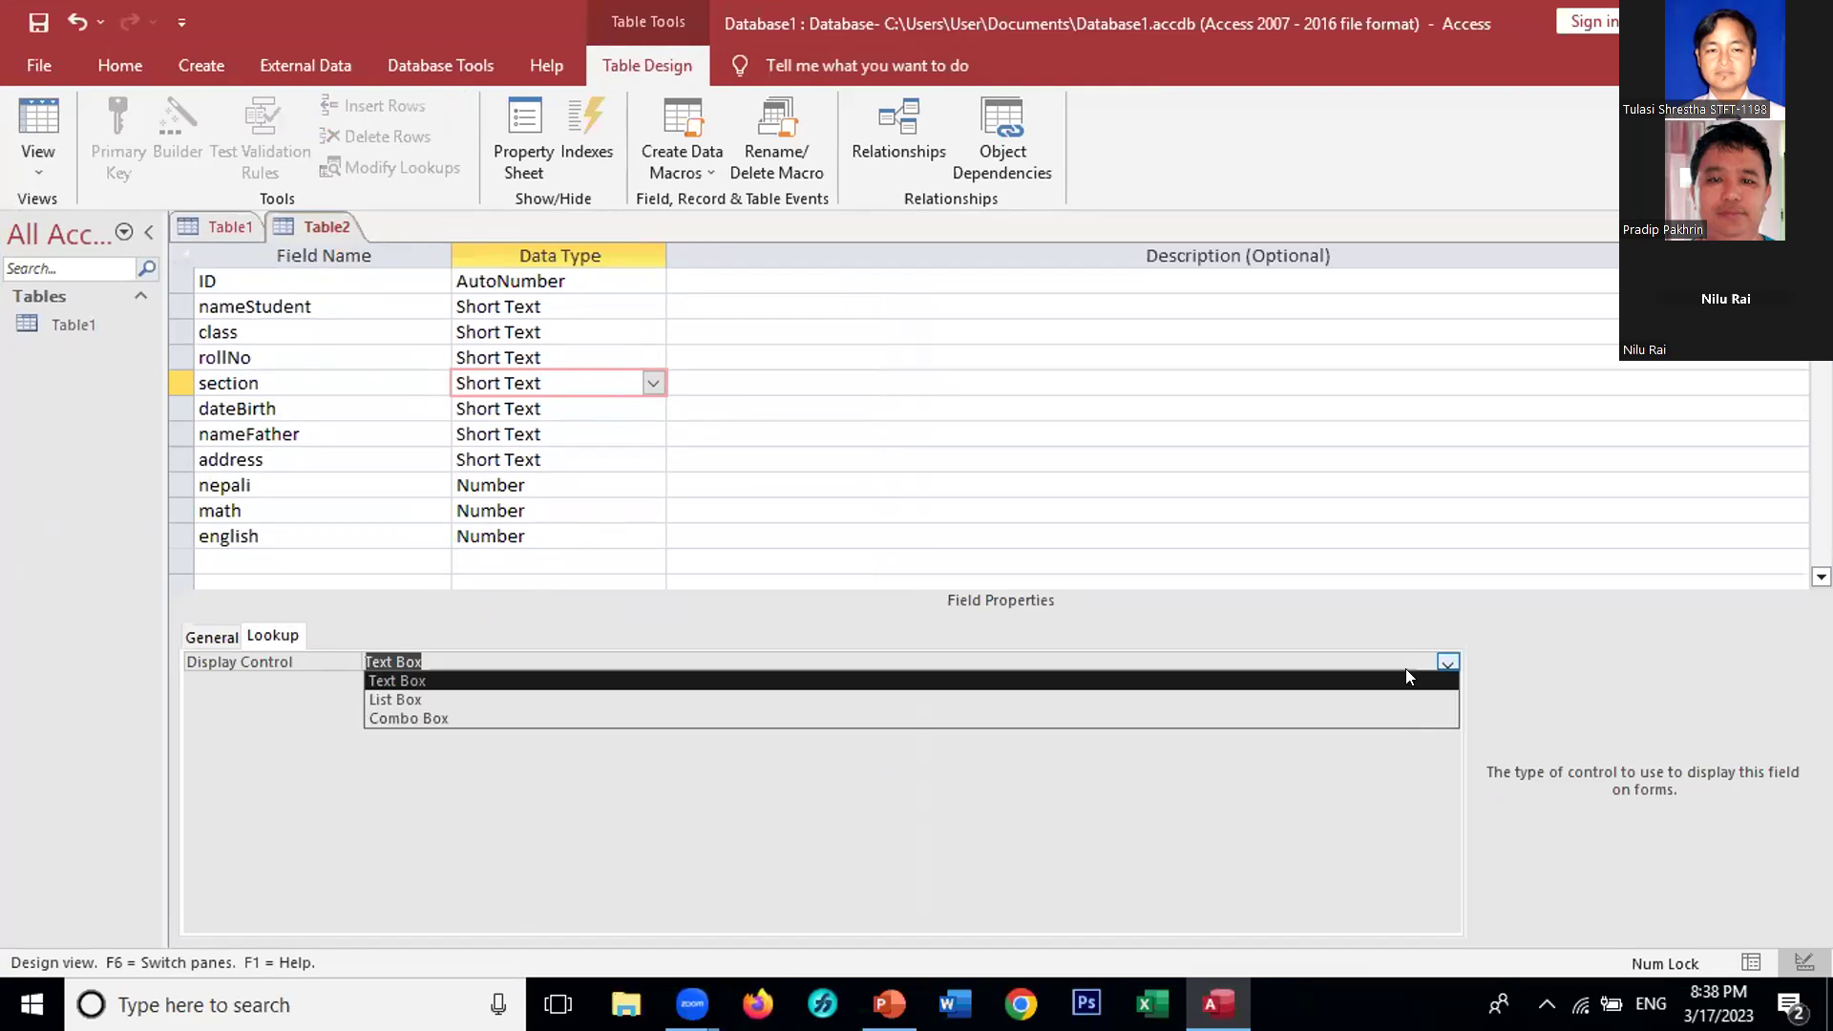
{"action": "left_click", "coordinate": [441, 716]}
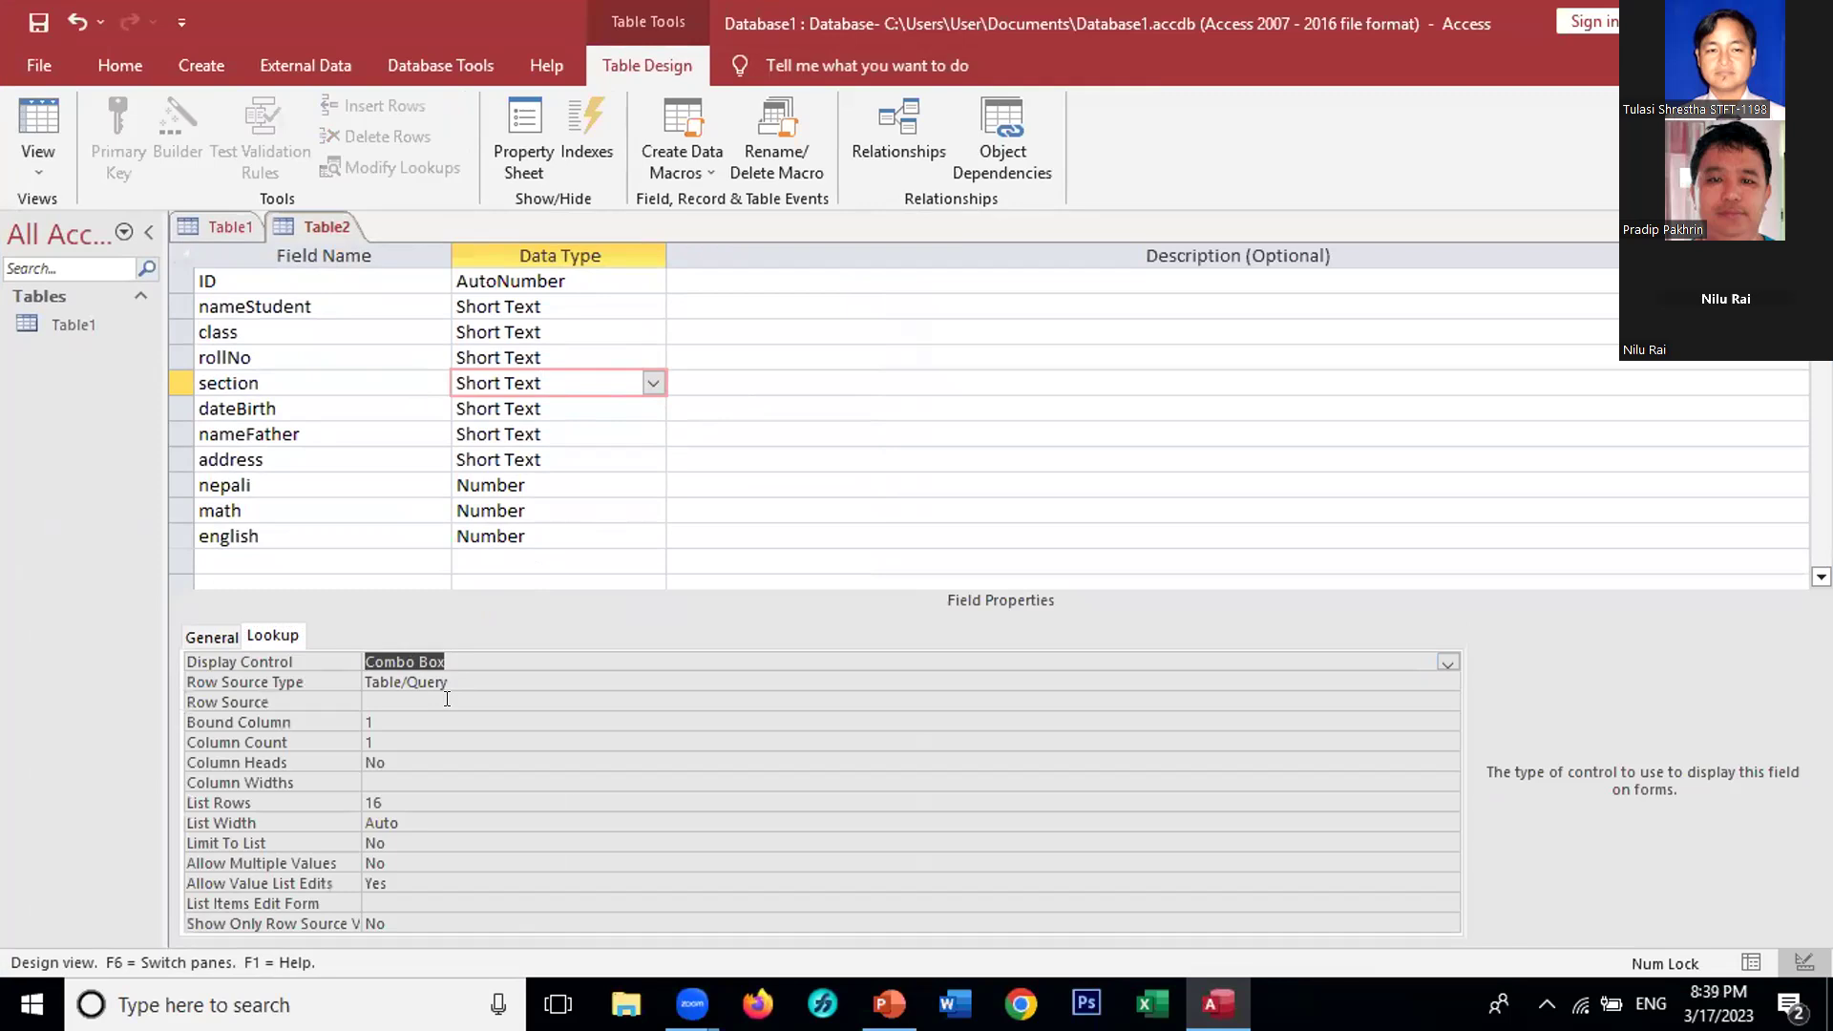
Replace the section field's Row Source Type entry in Table2 with the list "A";"B";"C"
{"action": "left_click_drag", "start_coordinate": [446, 681], "coordinate": [334, 676]}
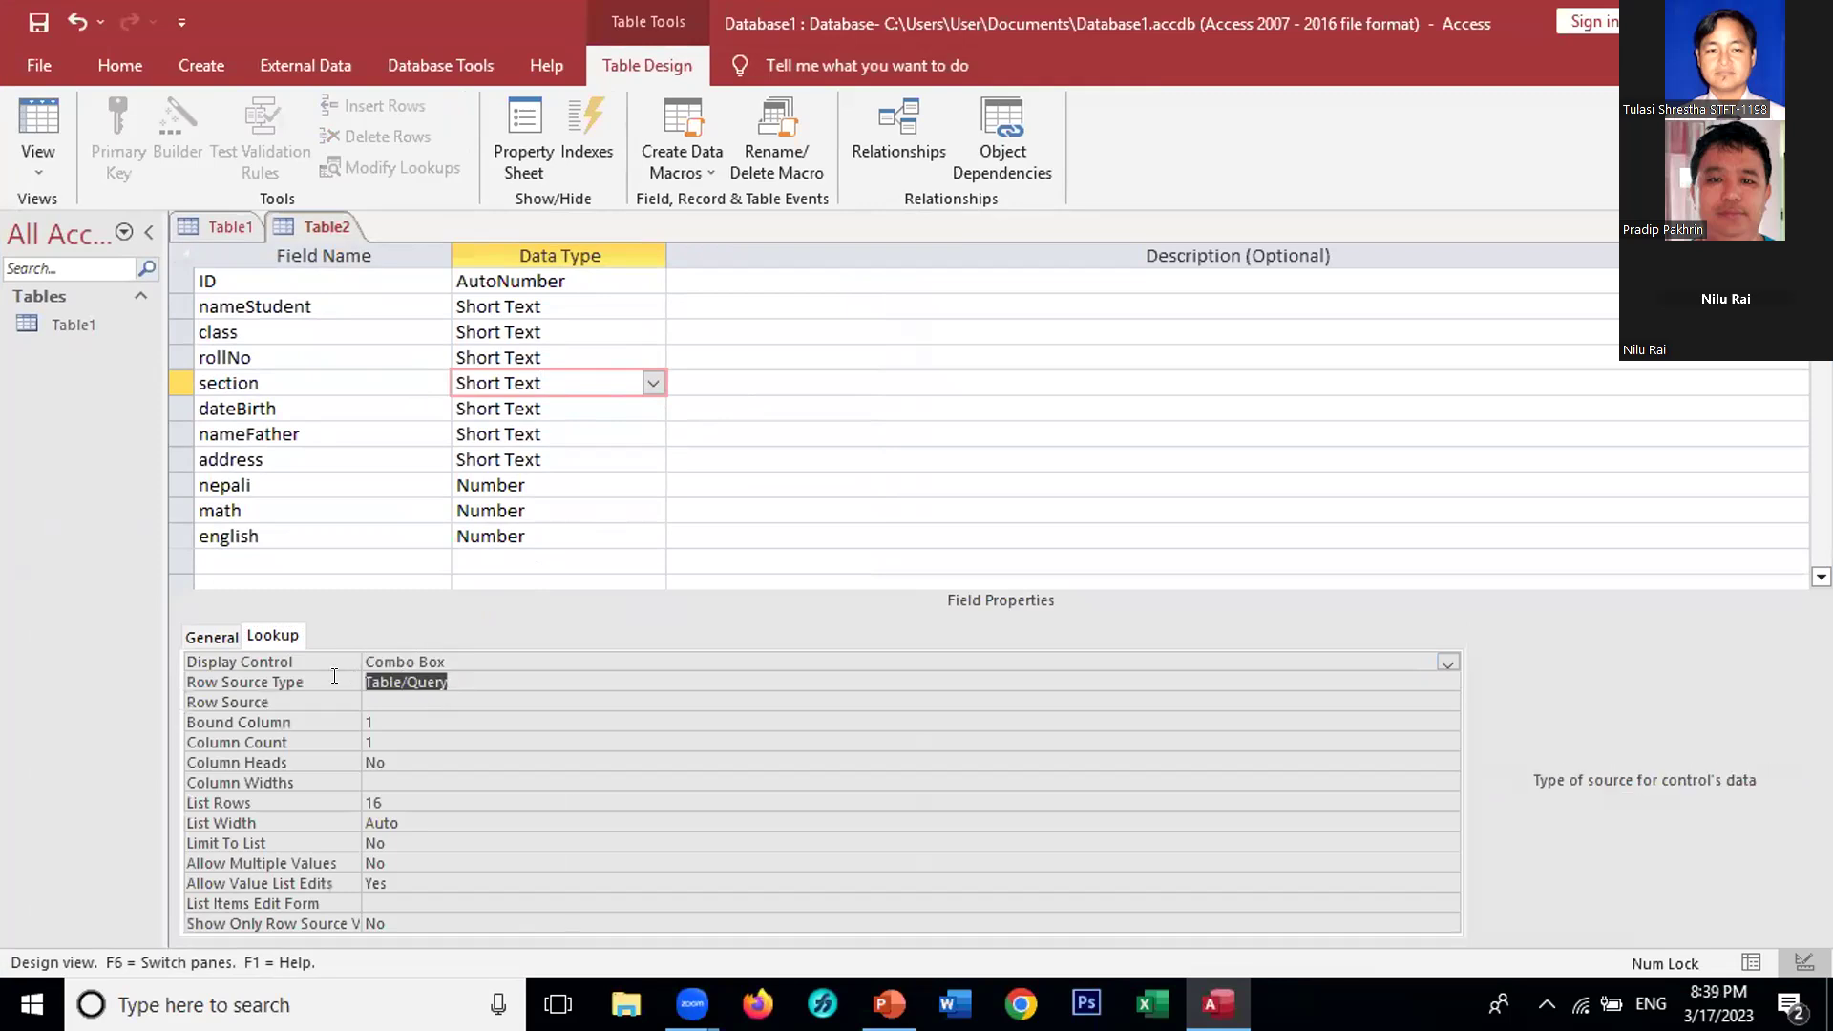
{"action": "key", "text": "Delete"}
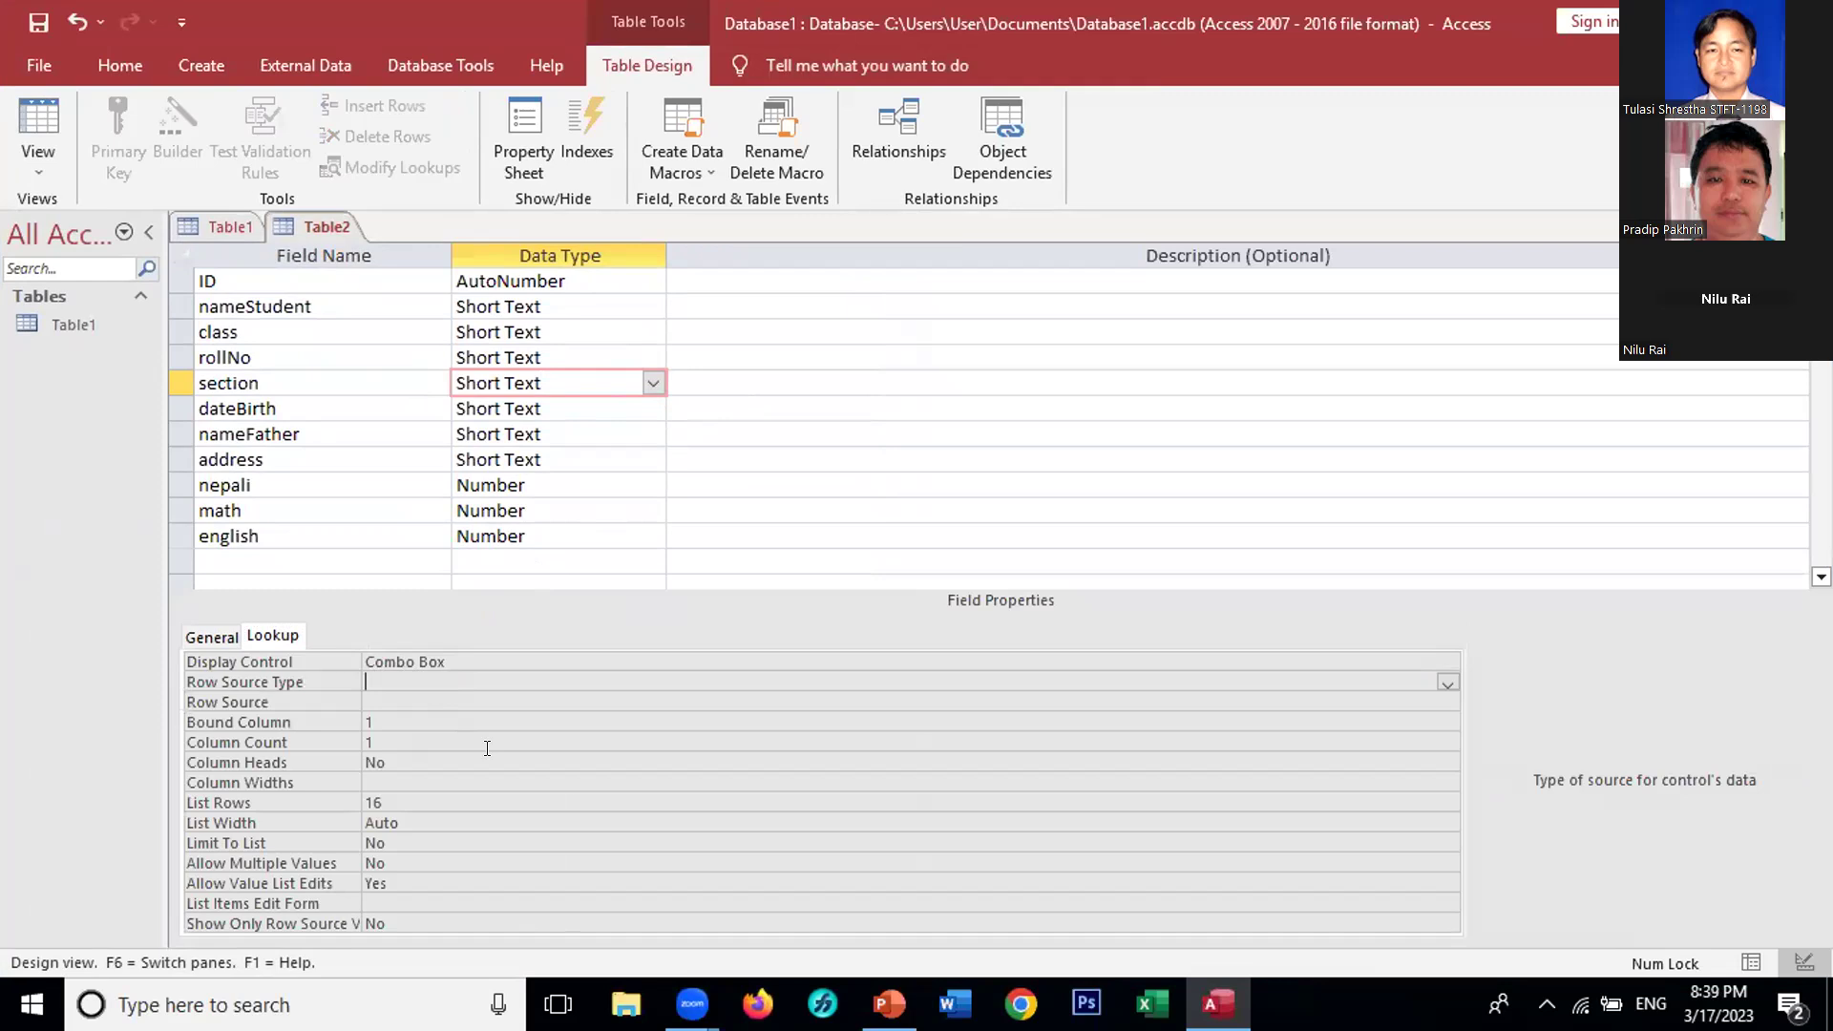
{"action": "type", "text": "'"}
{"action": "key", "text": "BackSpace"}
{"action": "type", "text": "'"}
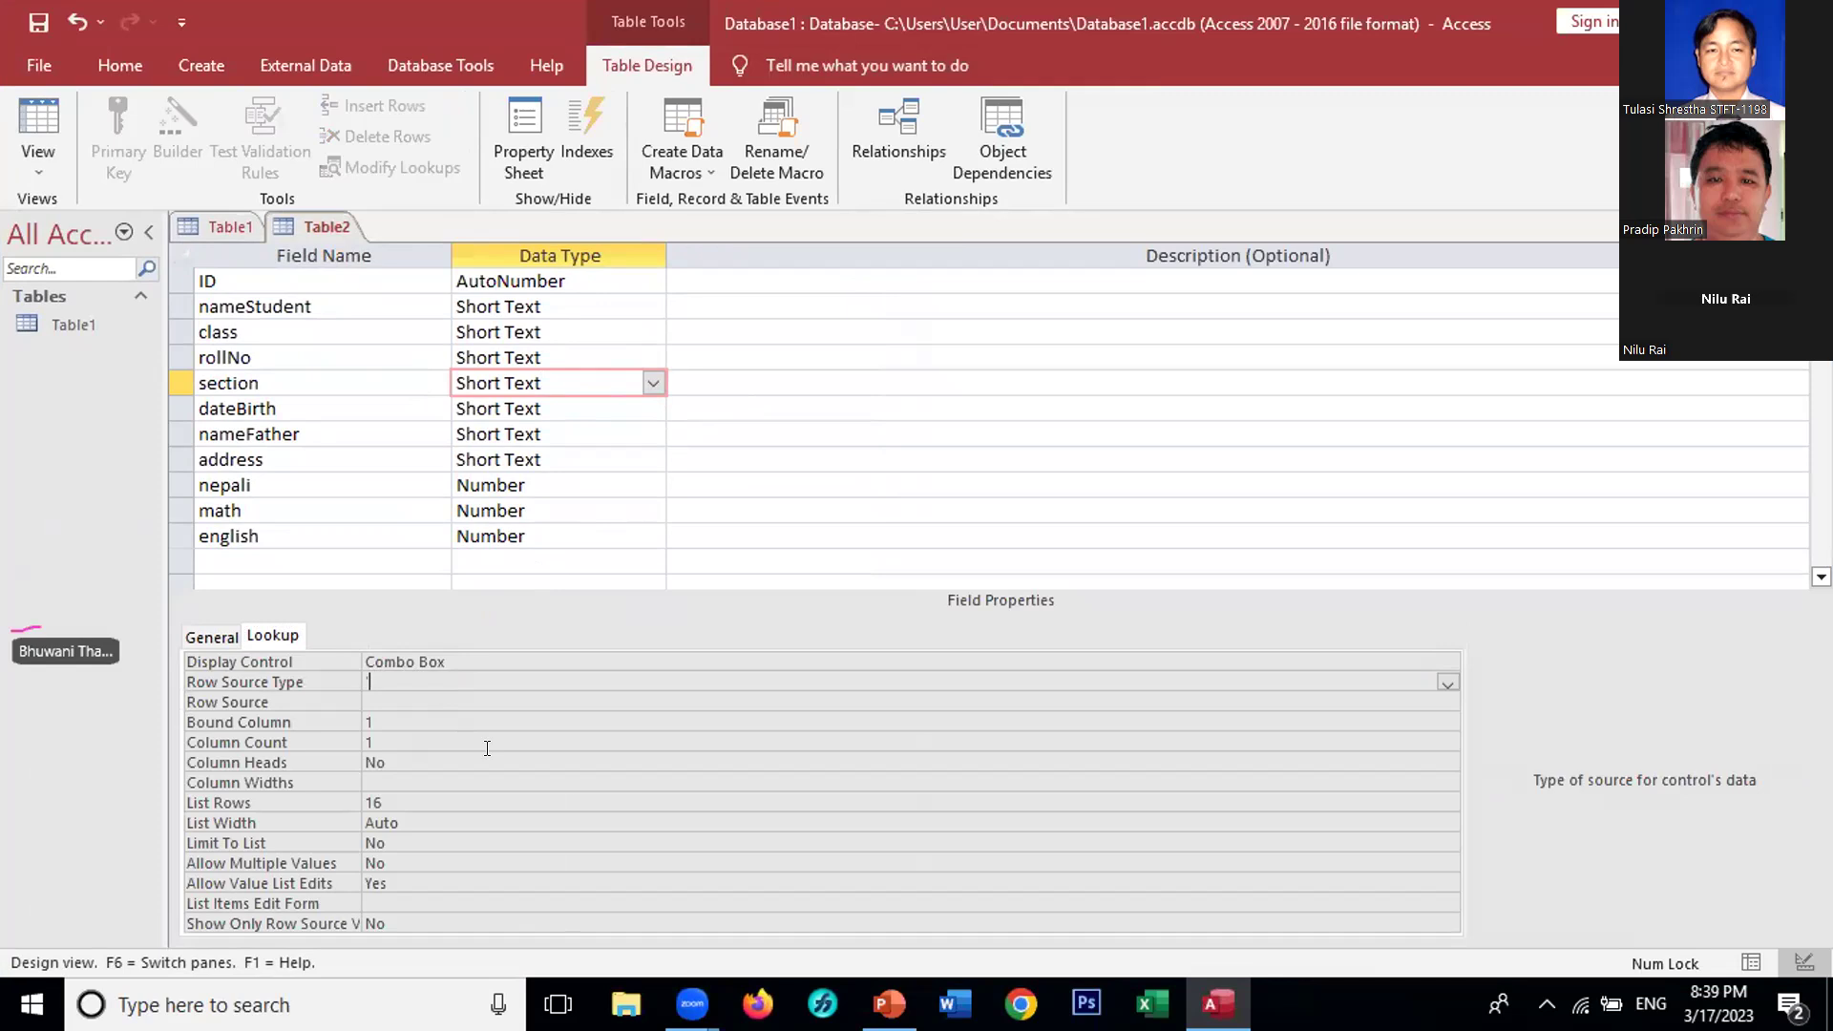
{"action": "key", "text": "BackSpace"}
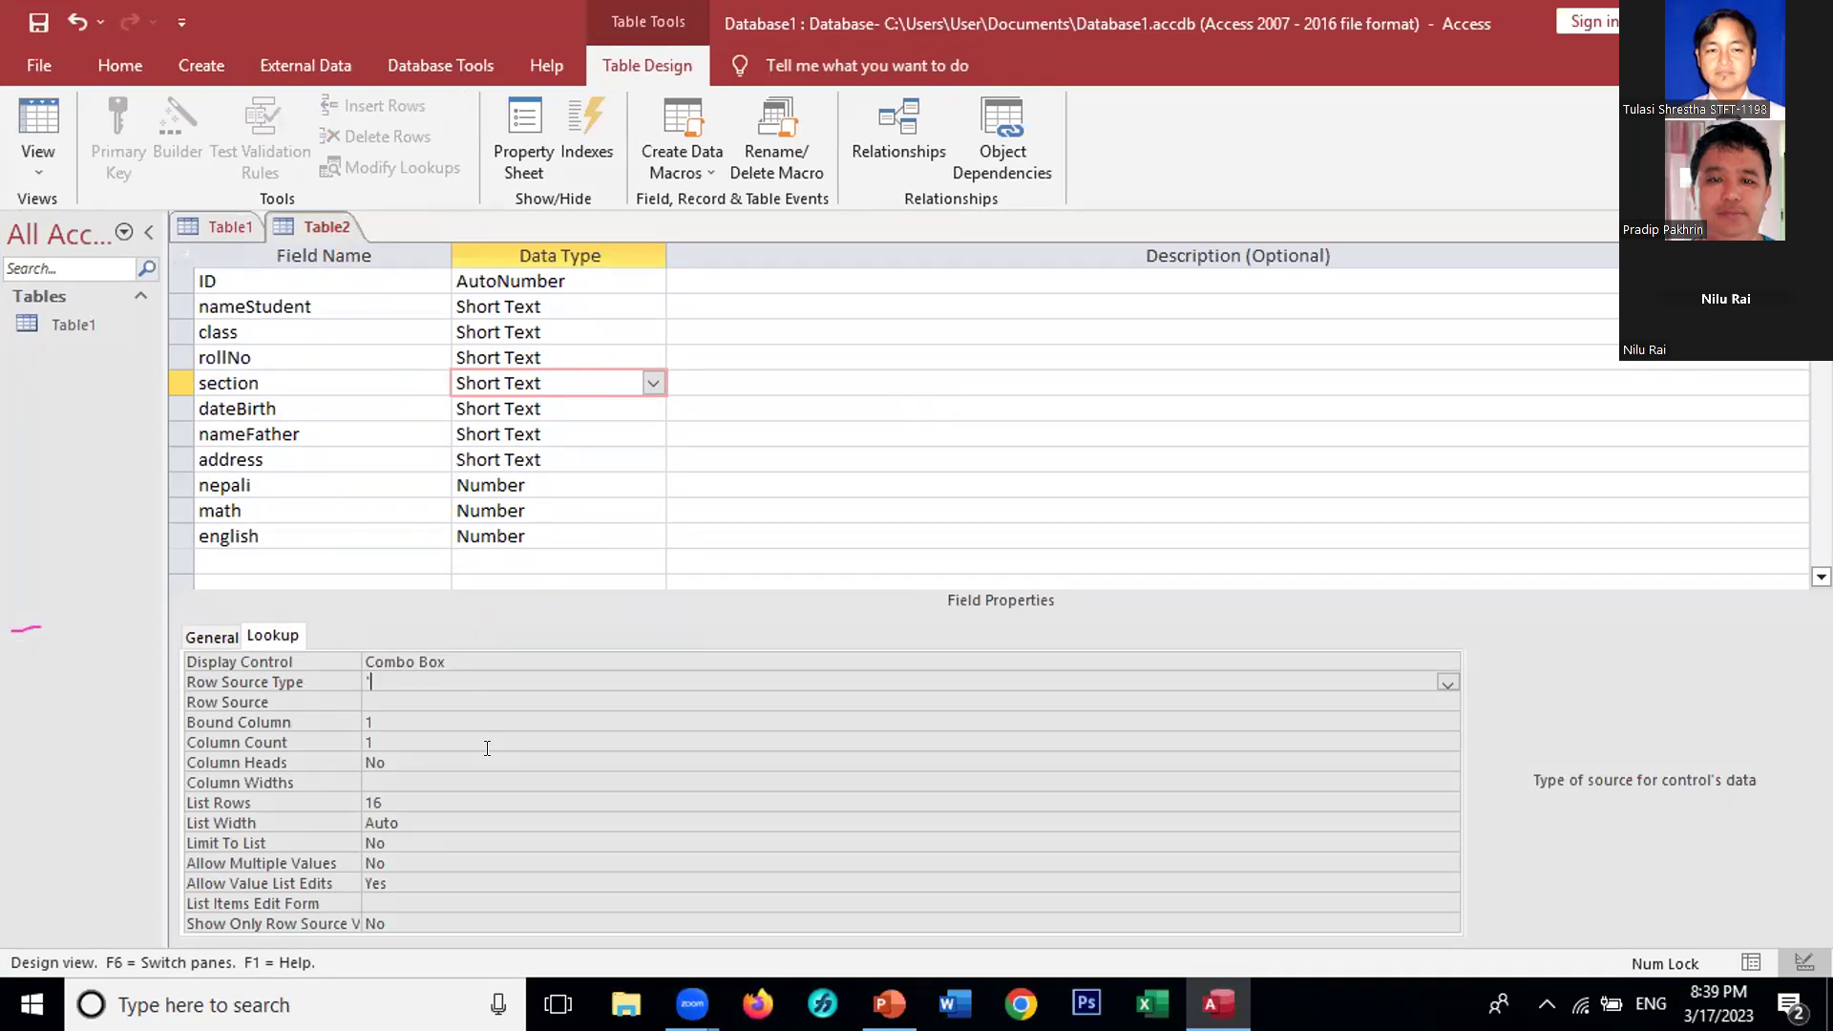
{"action": "type", "text": "1"}
{"action": "key", "text": "BackSpace"}
{"action": "type", "text": "a"}
{"action": "key", "text": "BackSpace"}
{"action": "key", "text": "Caps_Lock"}
{"action": "type", "text": "A"}
{"action": "type", "text": ";"}
{"action": "type", "text": "'"}
{"action": "type", "text": ";"}
{"action": "type", "text": "B"}
{"action": "type", "text": "\""}
{"action": "type", "text": "\";"}
{"action": "type", "text": "C"}
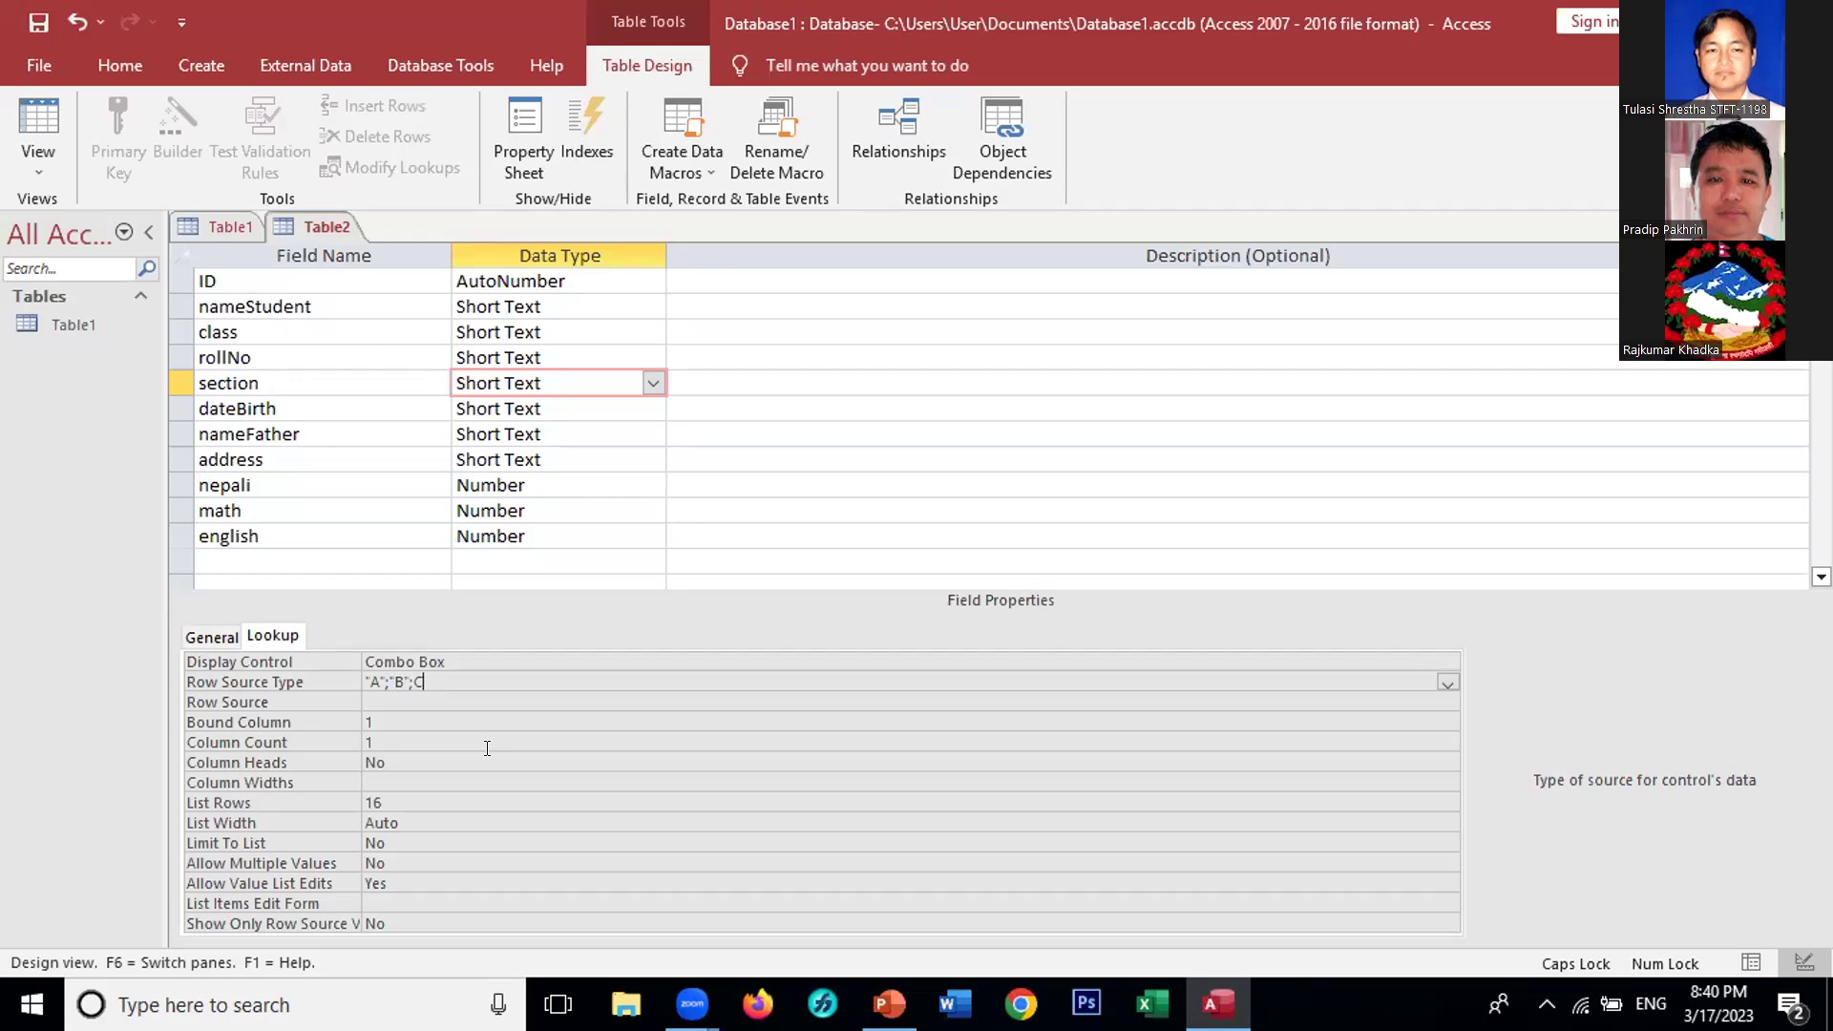
{"action": "type", "text": "\""}
{"action": "type", "text": "\";"}
{"action": "key", "text": "BackSpace"}
{"action": "left_click", "coordinate": [484, 330]}
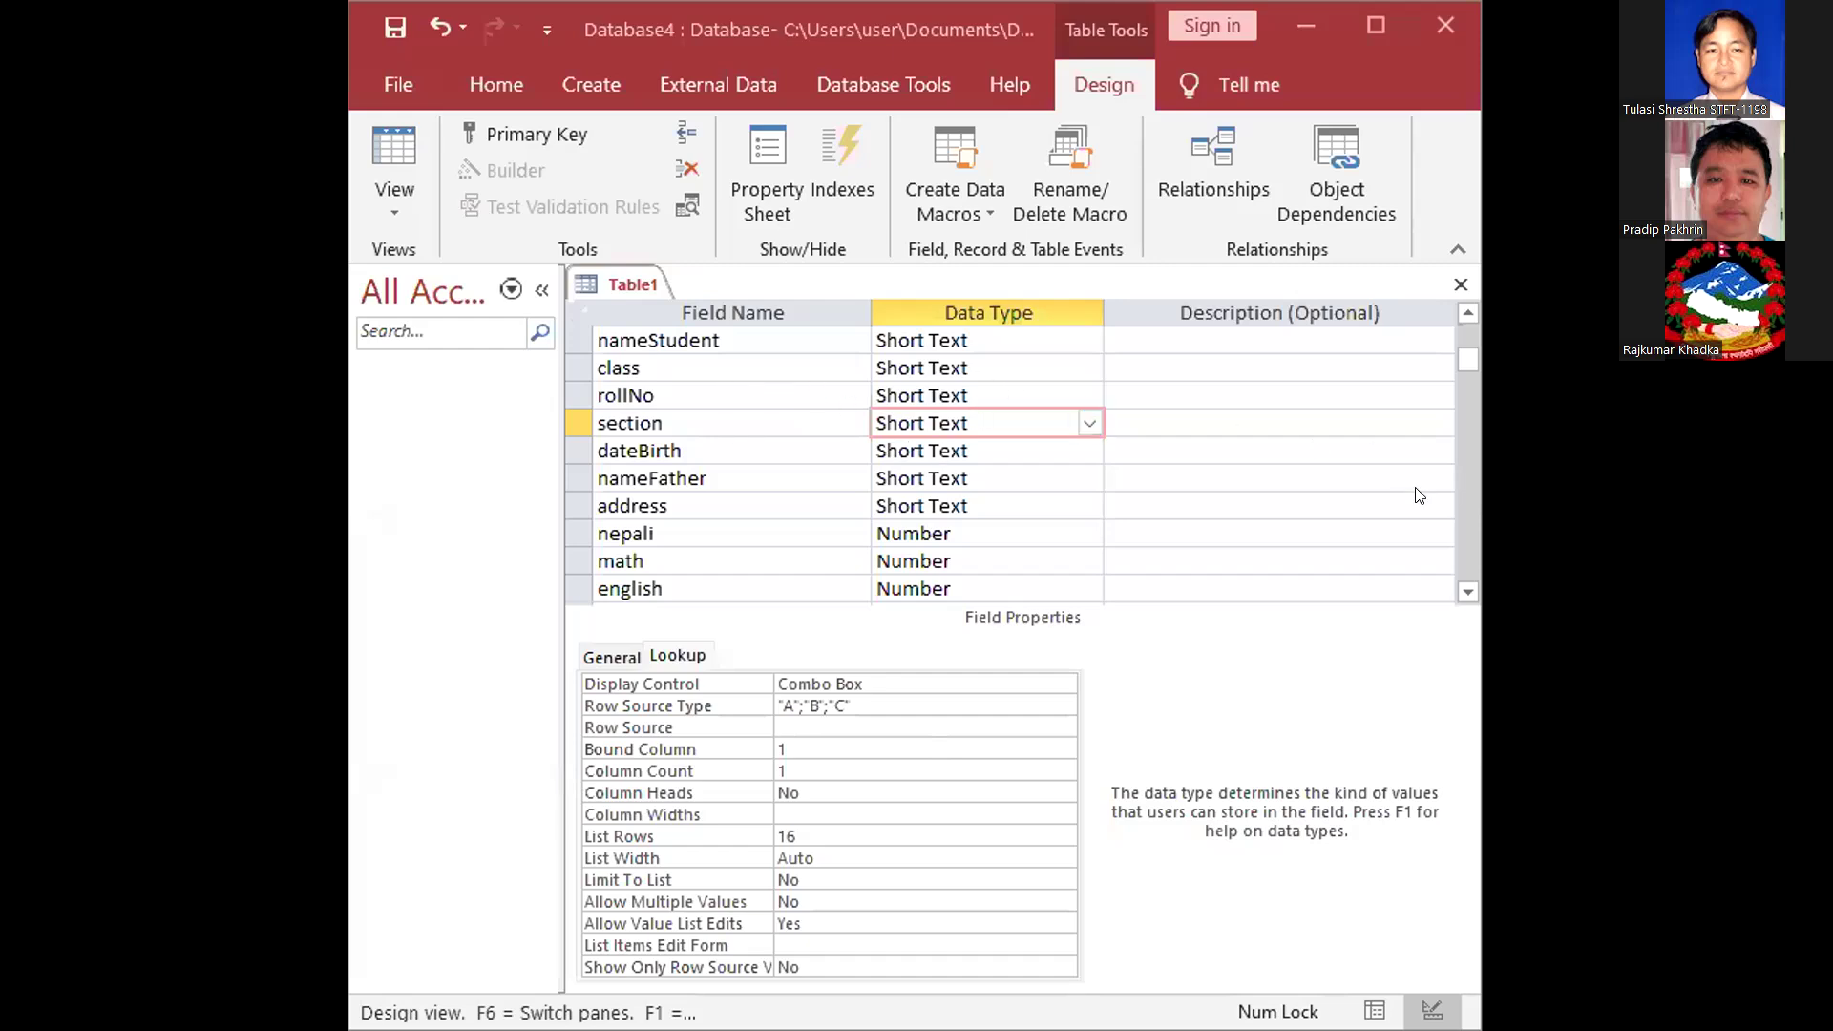
Try to enter =<100 as the Validation Rule of the nepali field in Table1 of Database4
{"action": "left_click", "coordinate": [1465, 591]}
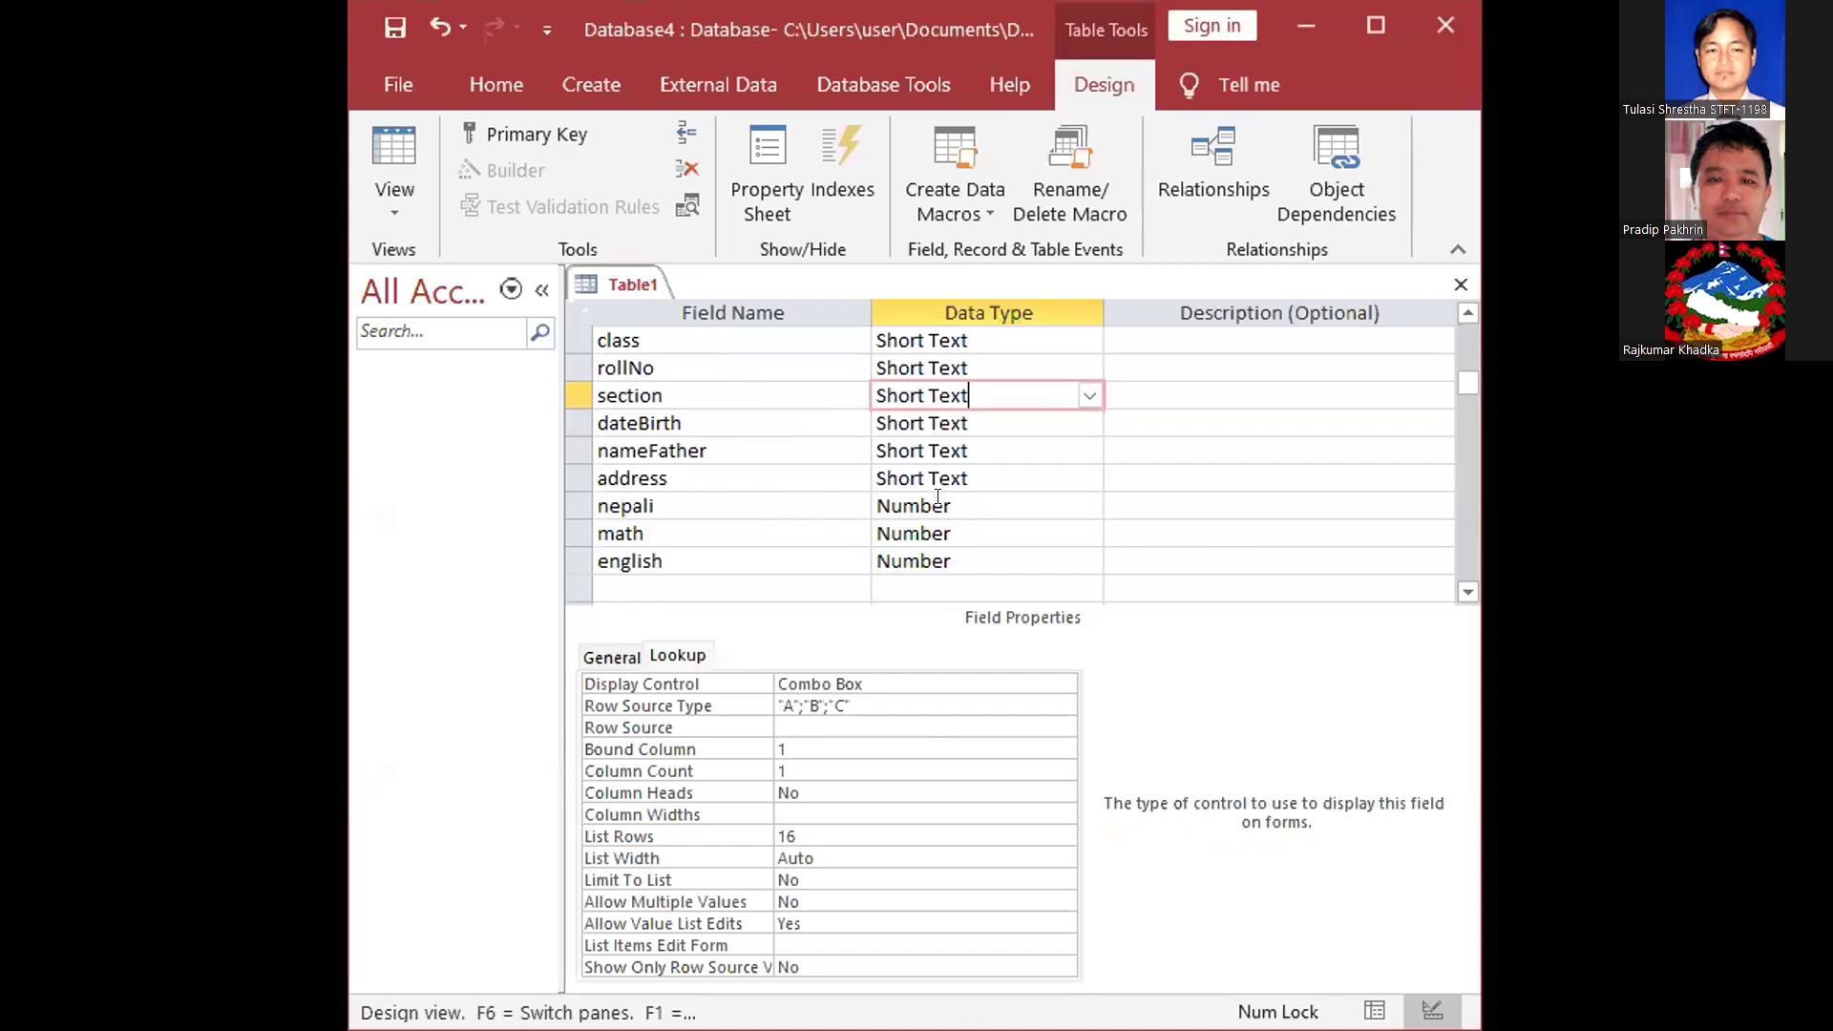
{"action": "left_click", "coordinate": [971, 497]}
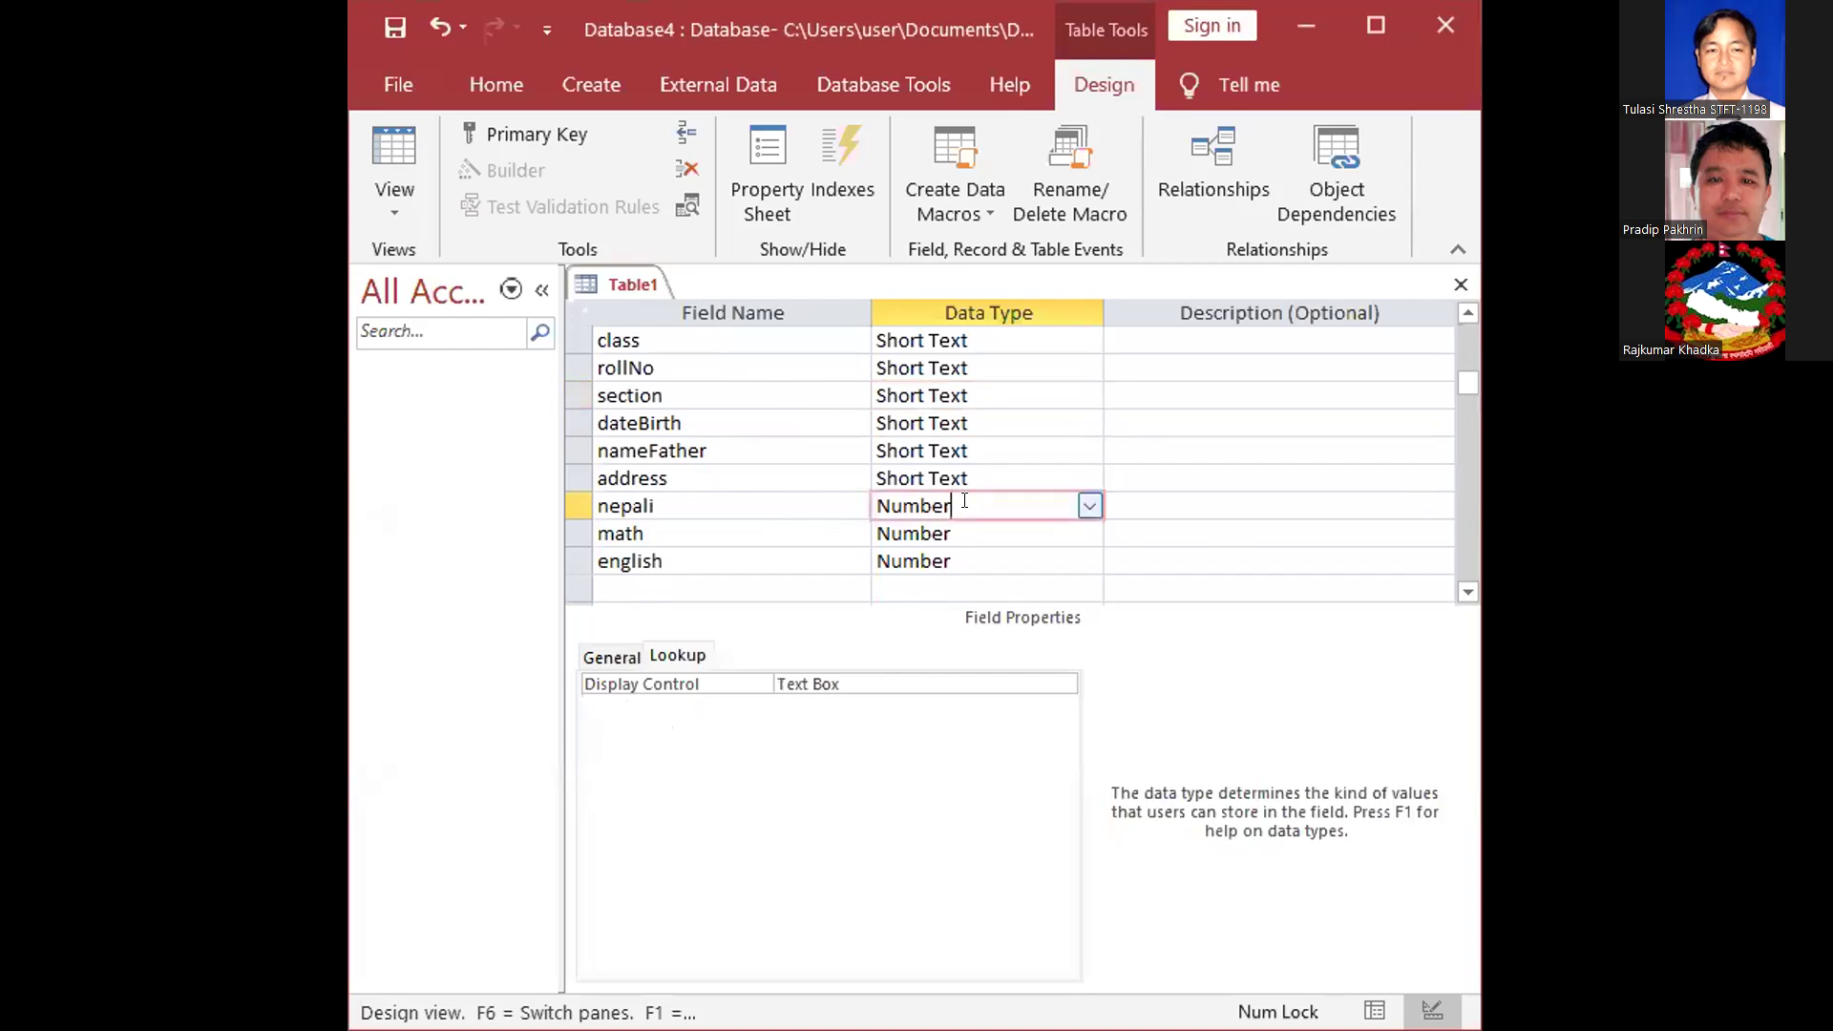
{"action": "left_click", "coordinate": [684, 504]}
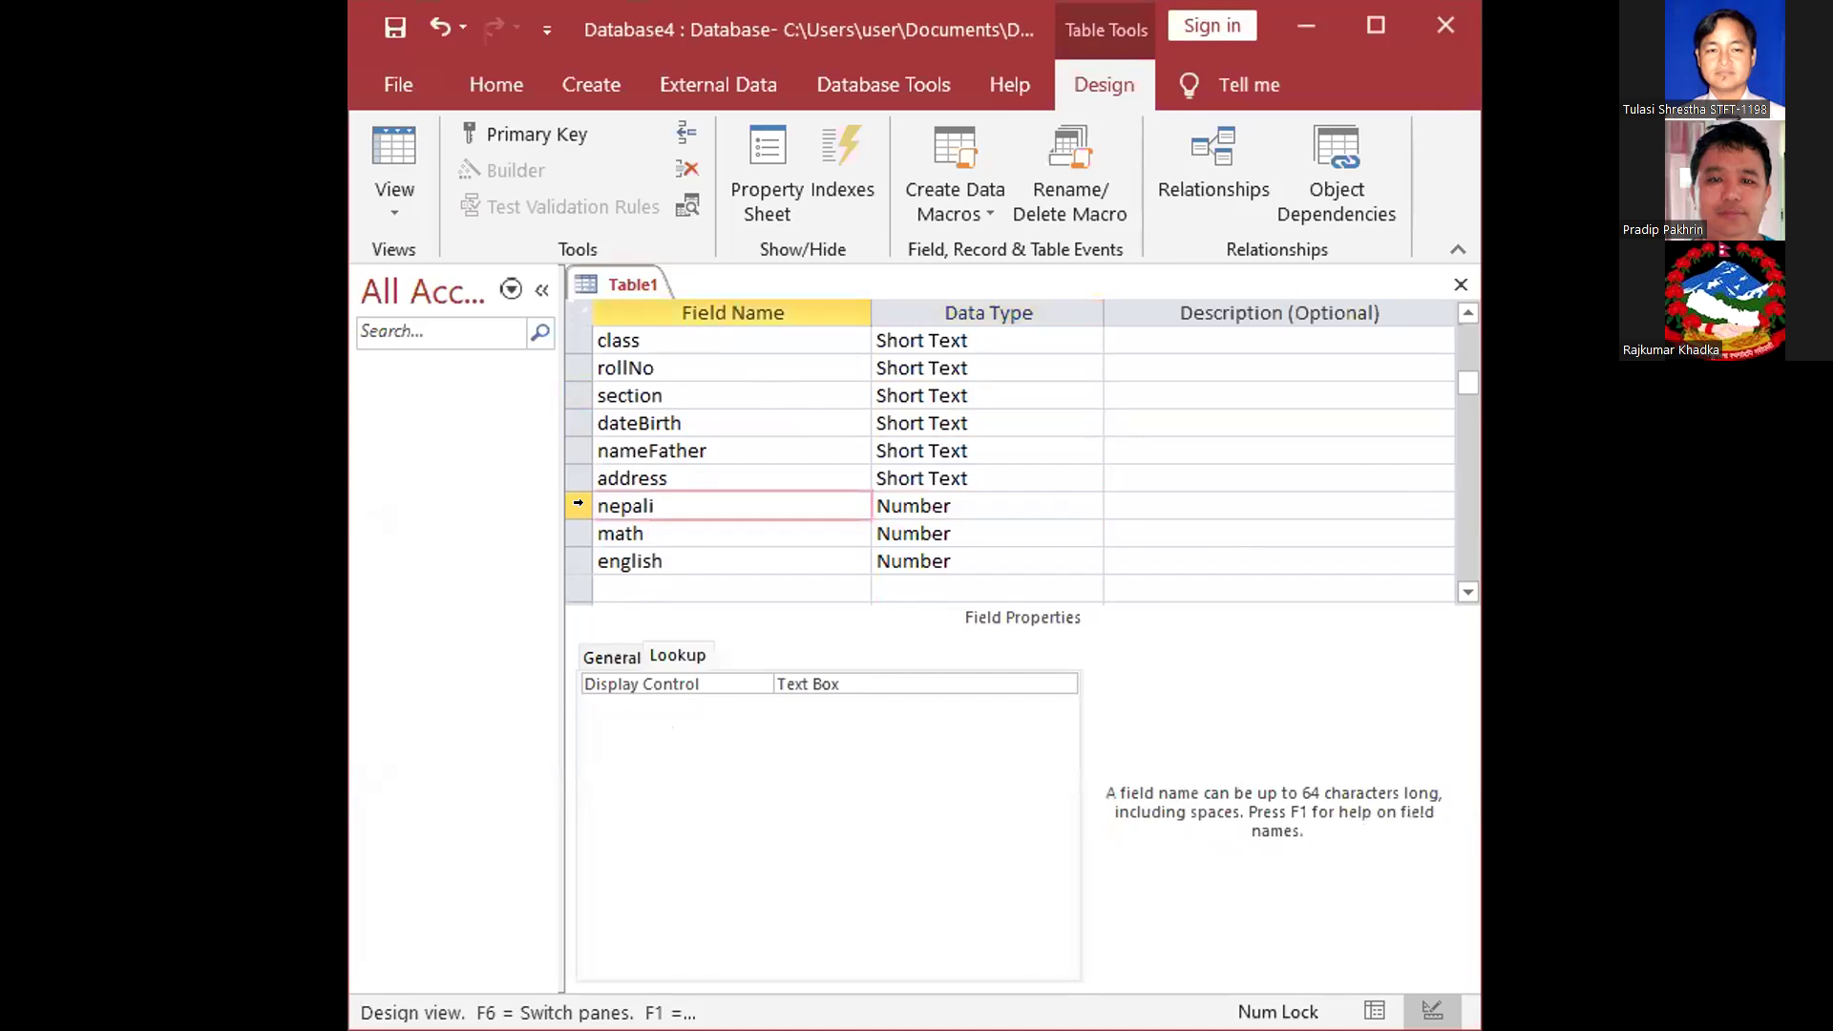
{"action": "left_click", "coordinate": [976, 503]}
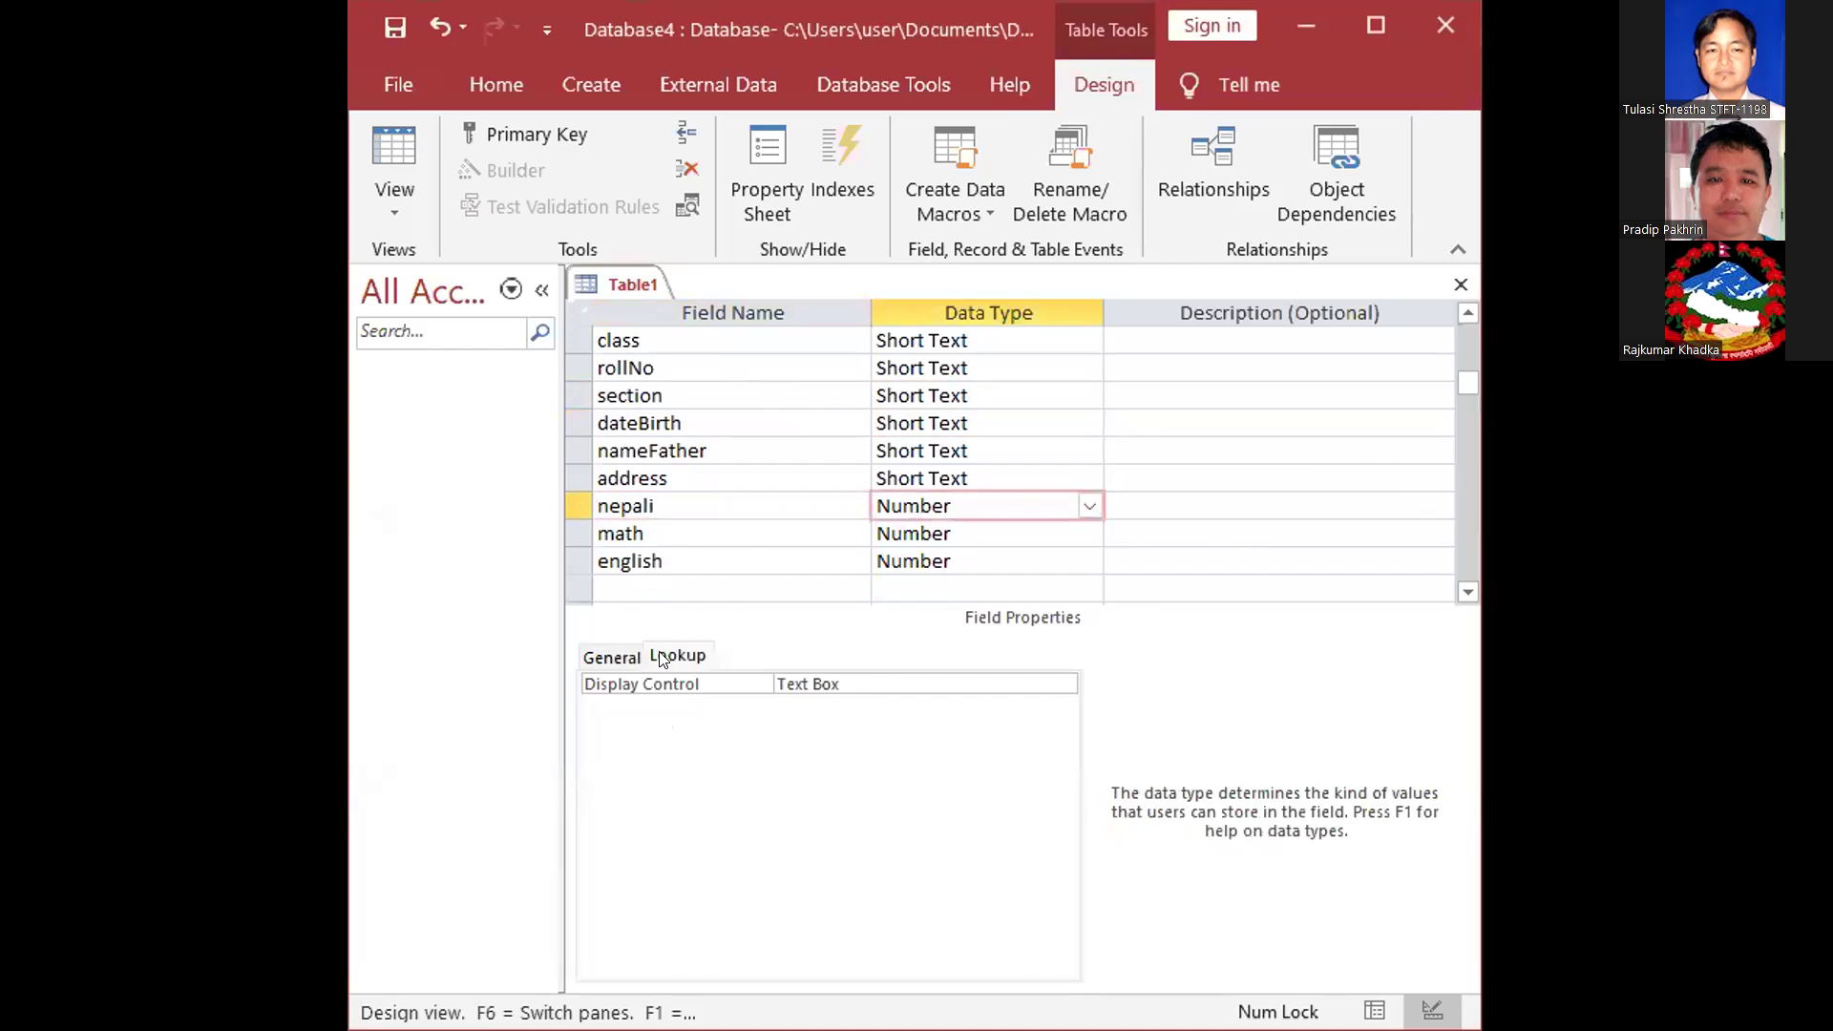
{"action": "left_click", "coordinate": [590, 661]}
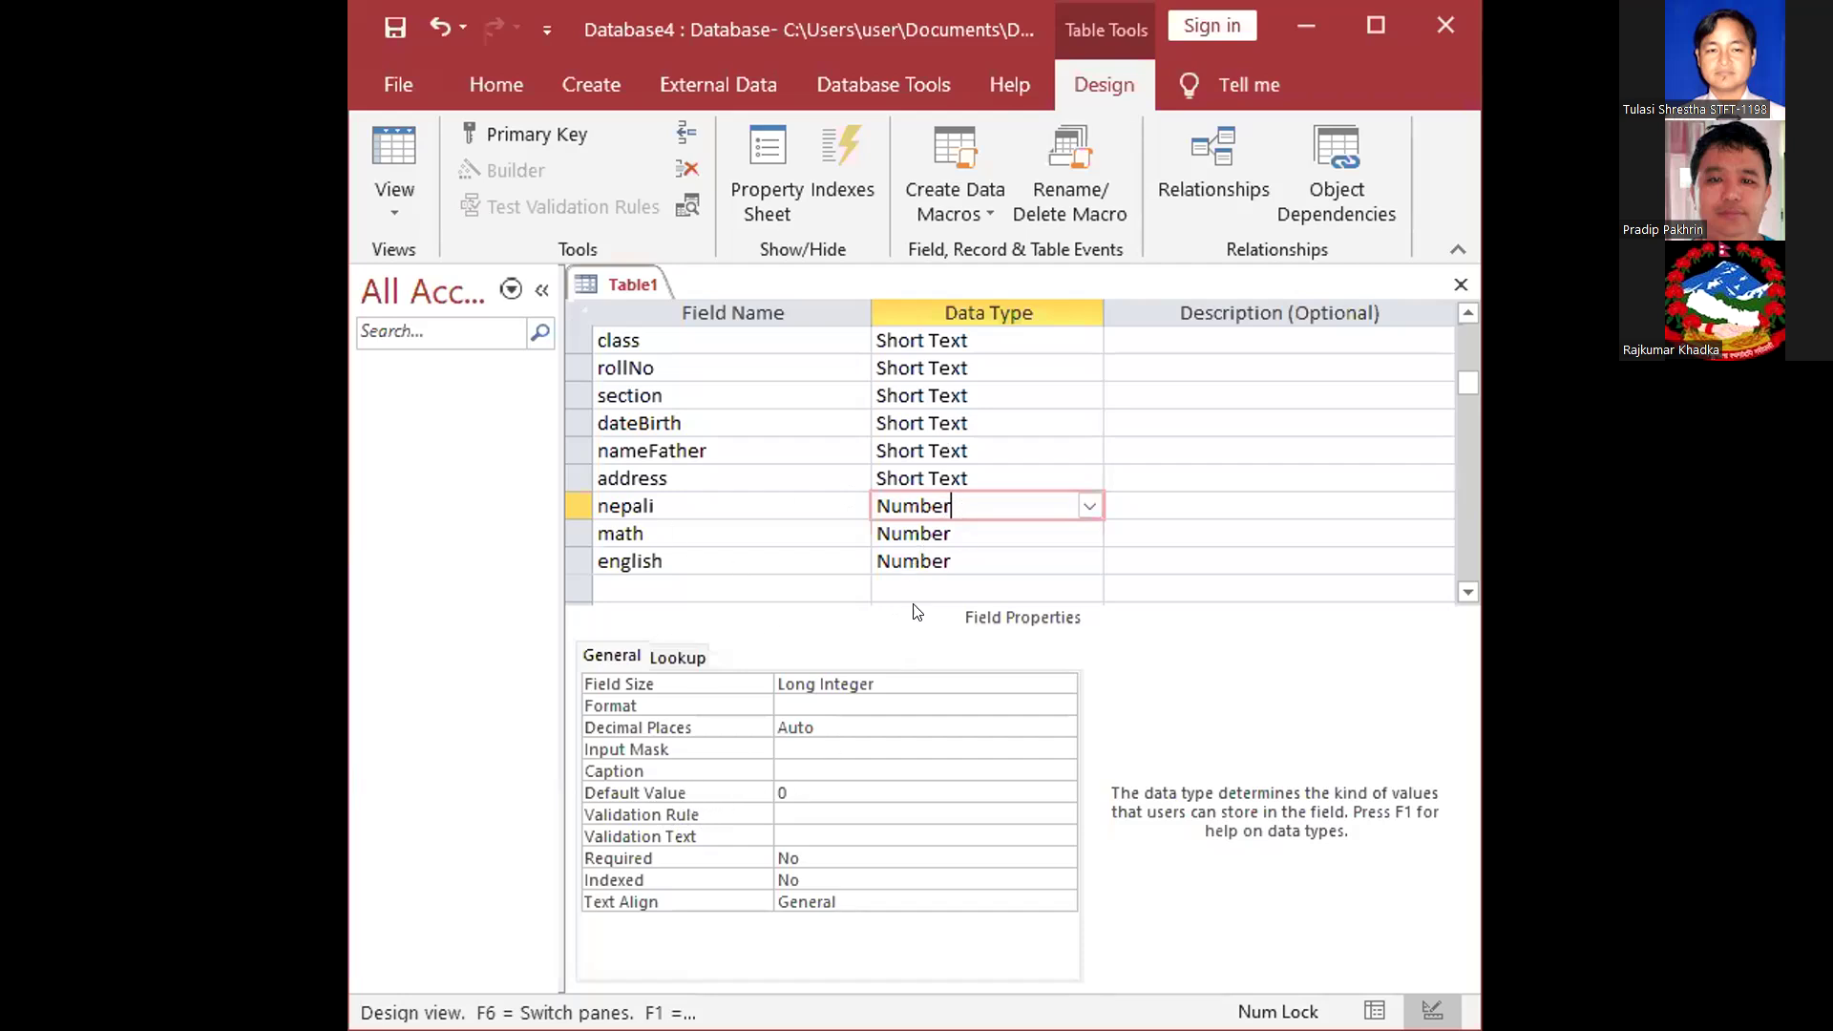
{"action": "left_click", "coordinate": [800, 783]}
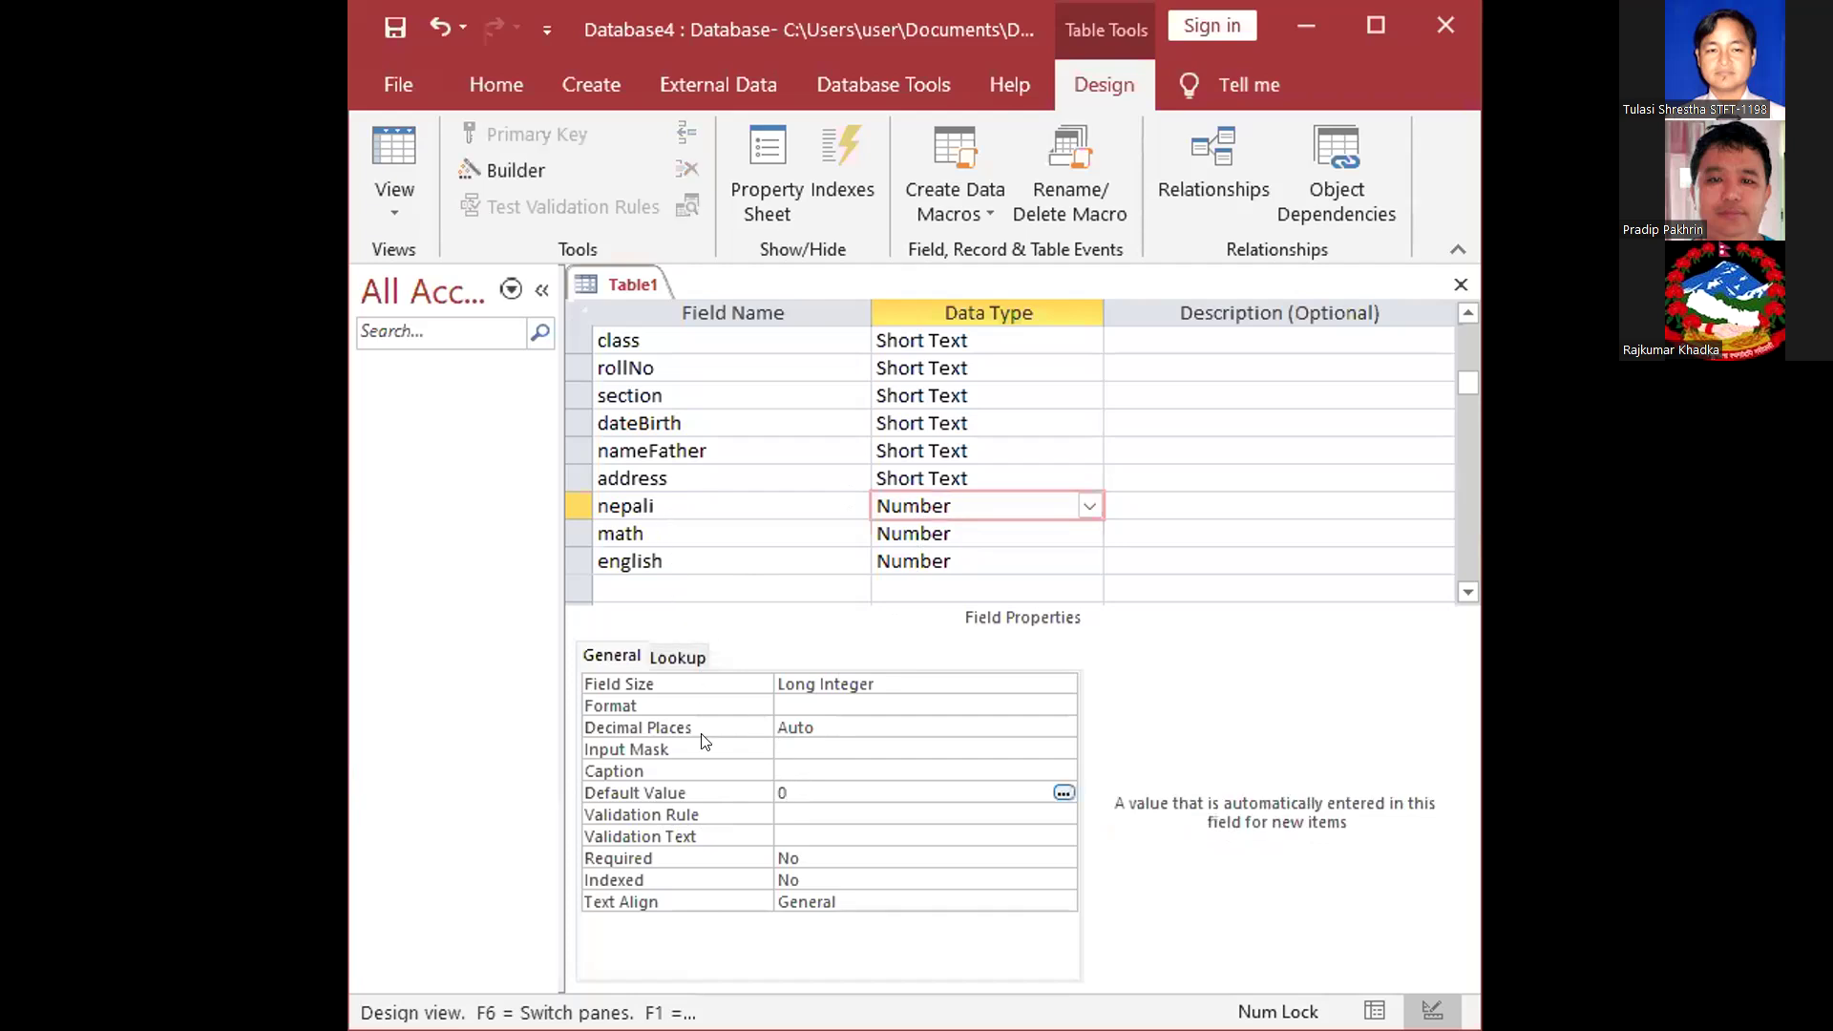
{"action": "left_click", "coordinate": [781, 811]}
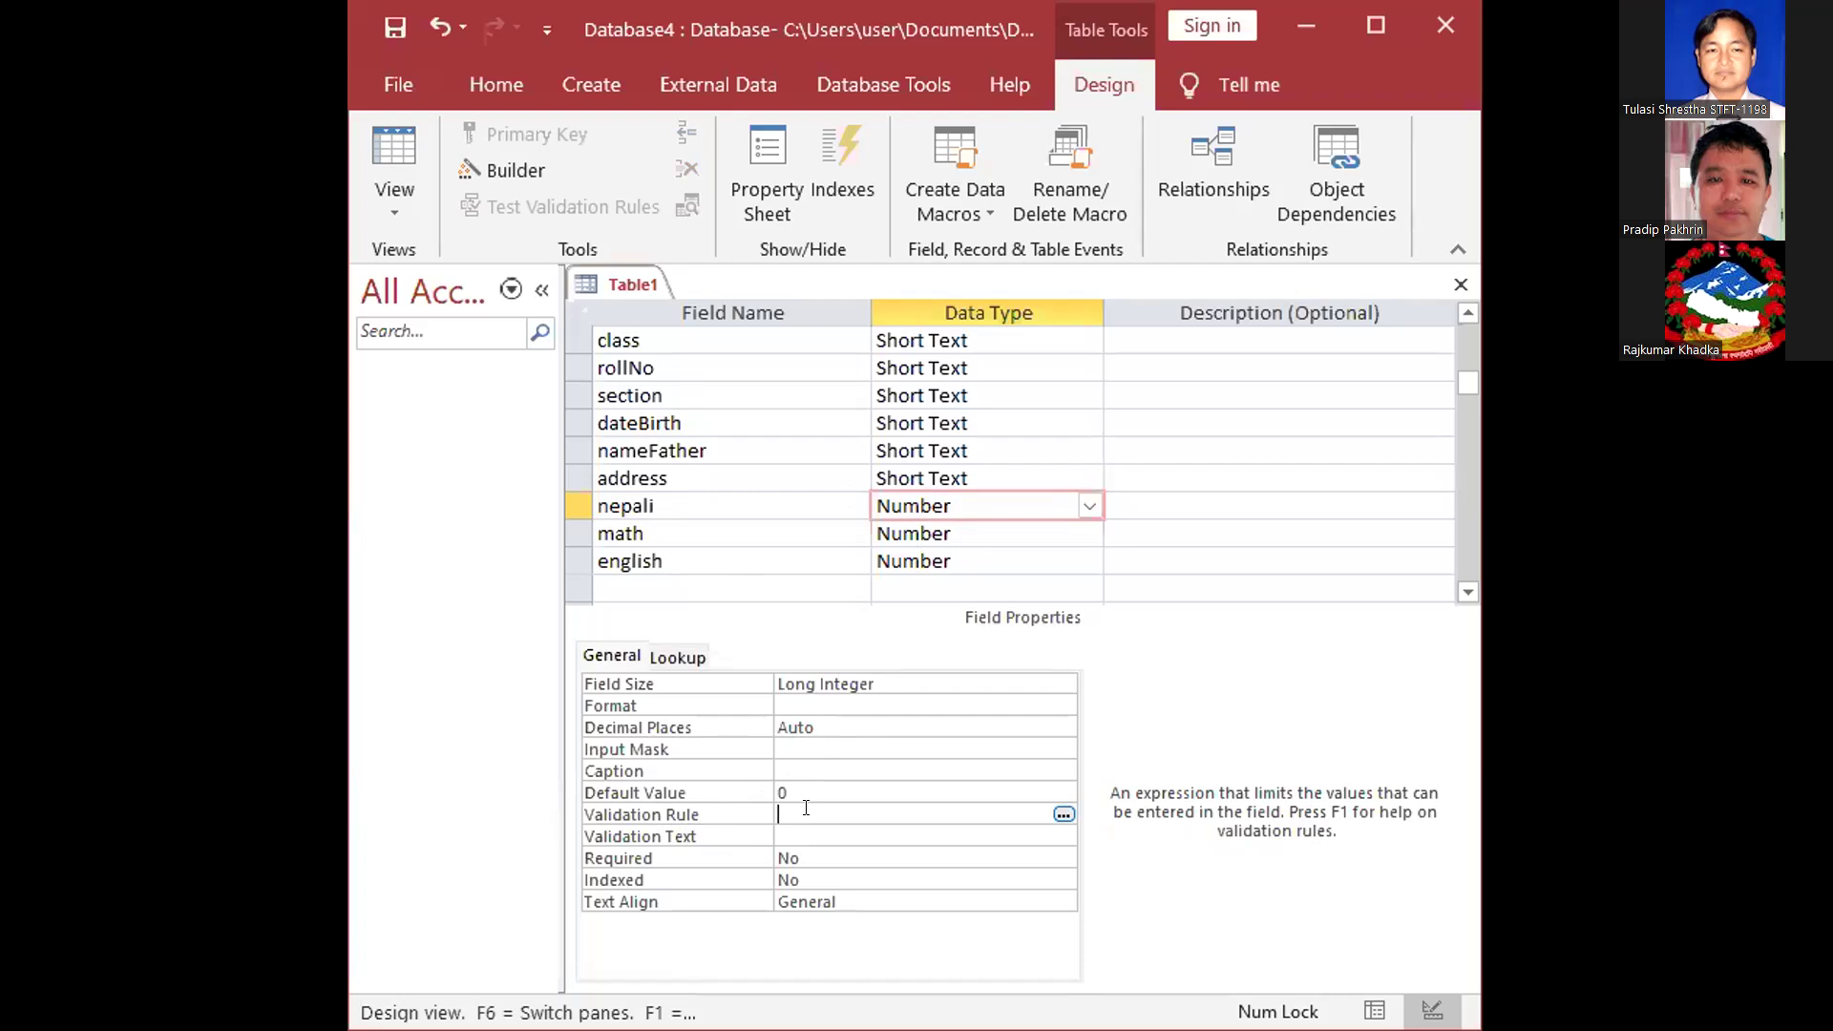
{"action": "type", "text": "="}
{"action": "type", "text": ">"}
{"action": "key", "text": "BackSpace"}
{"action": "type", "text": "<100"}
{"action": "left_click_drag", "start_coordinate": [821, 812], "coordinate": [708, 823]}
{"action": "left_click", "coordinate": [873, 805]}
{"action": "left_click", "coordinate": [850, 826]}
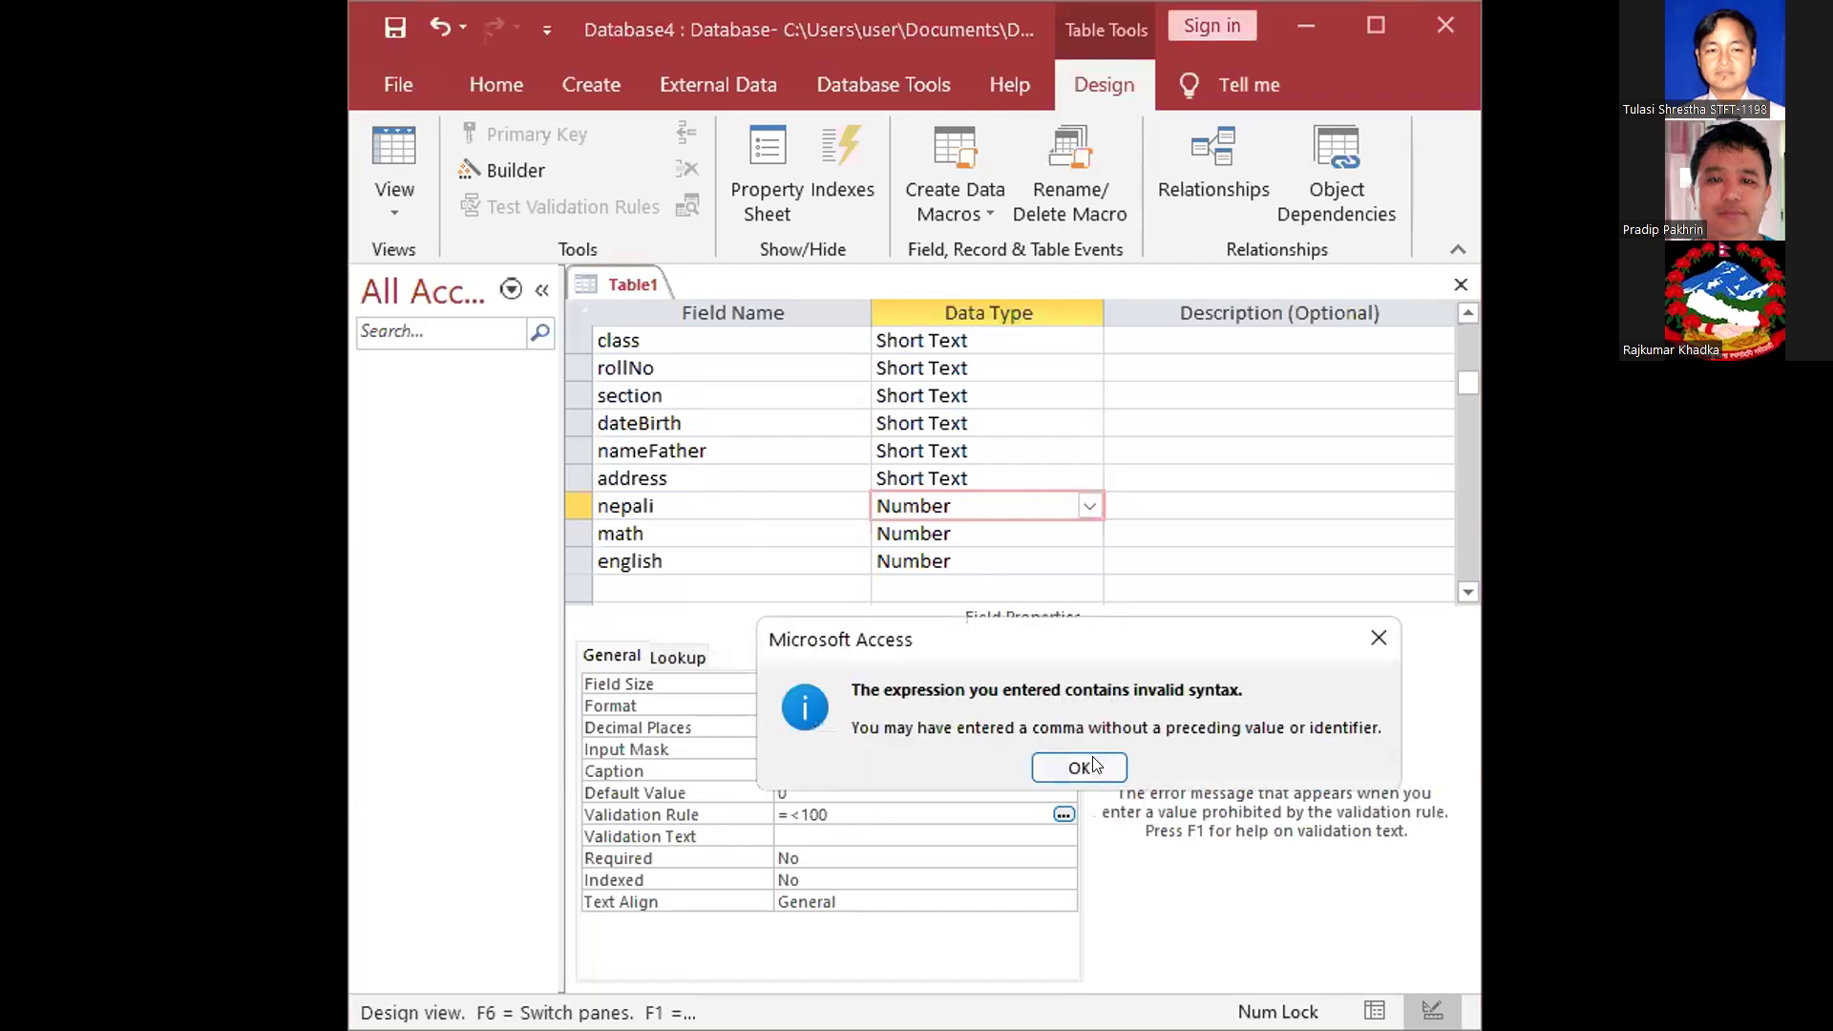
Correct the nepali field's Validation Rule to <=100
{"action": "key", "text": "Return"}
{"action": "key", "text": "Left"}
{"action": "key", "text": "Left"}
{"action": "key", "text": "Left"}
{"action": "key", "text": "Left"}
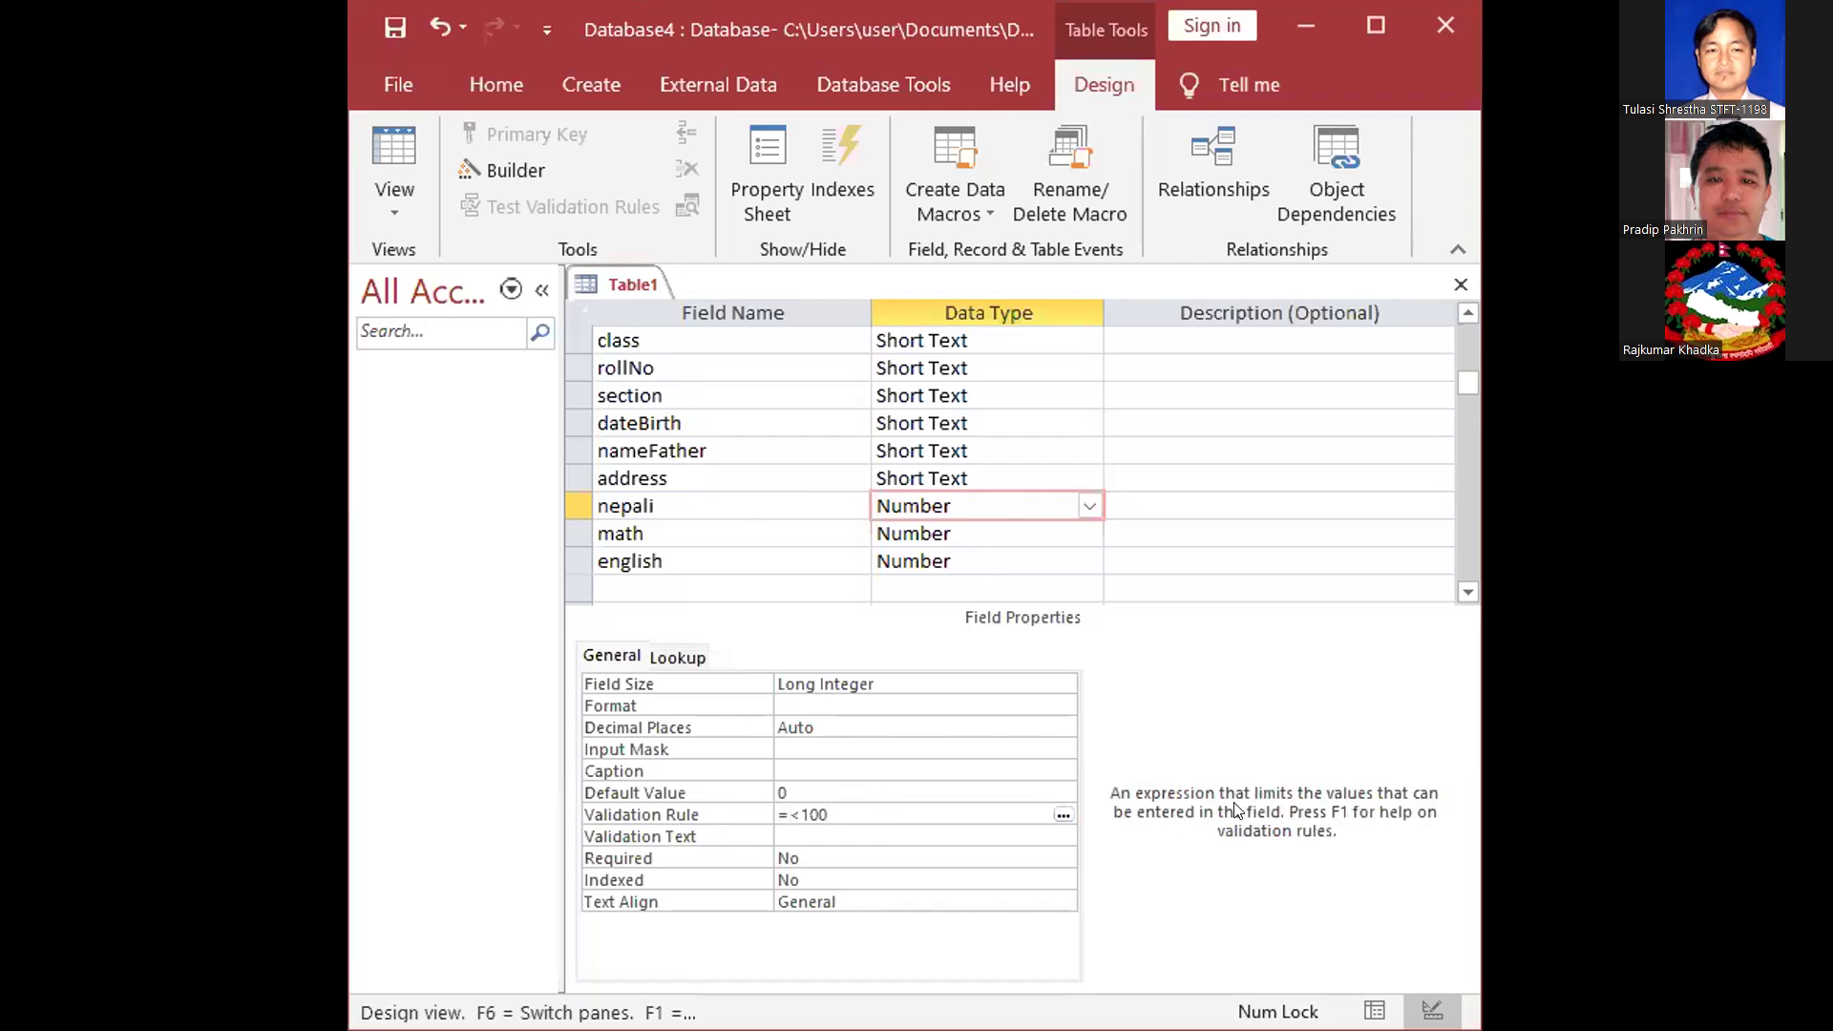
{"action": "key", "text": "BackSpace"}
{"action": "key", "text": "Right"}
{"action": "type", "text": "="}
{"action": "left_click", "coordinate": [892, 829]}
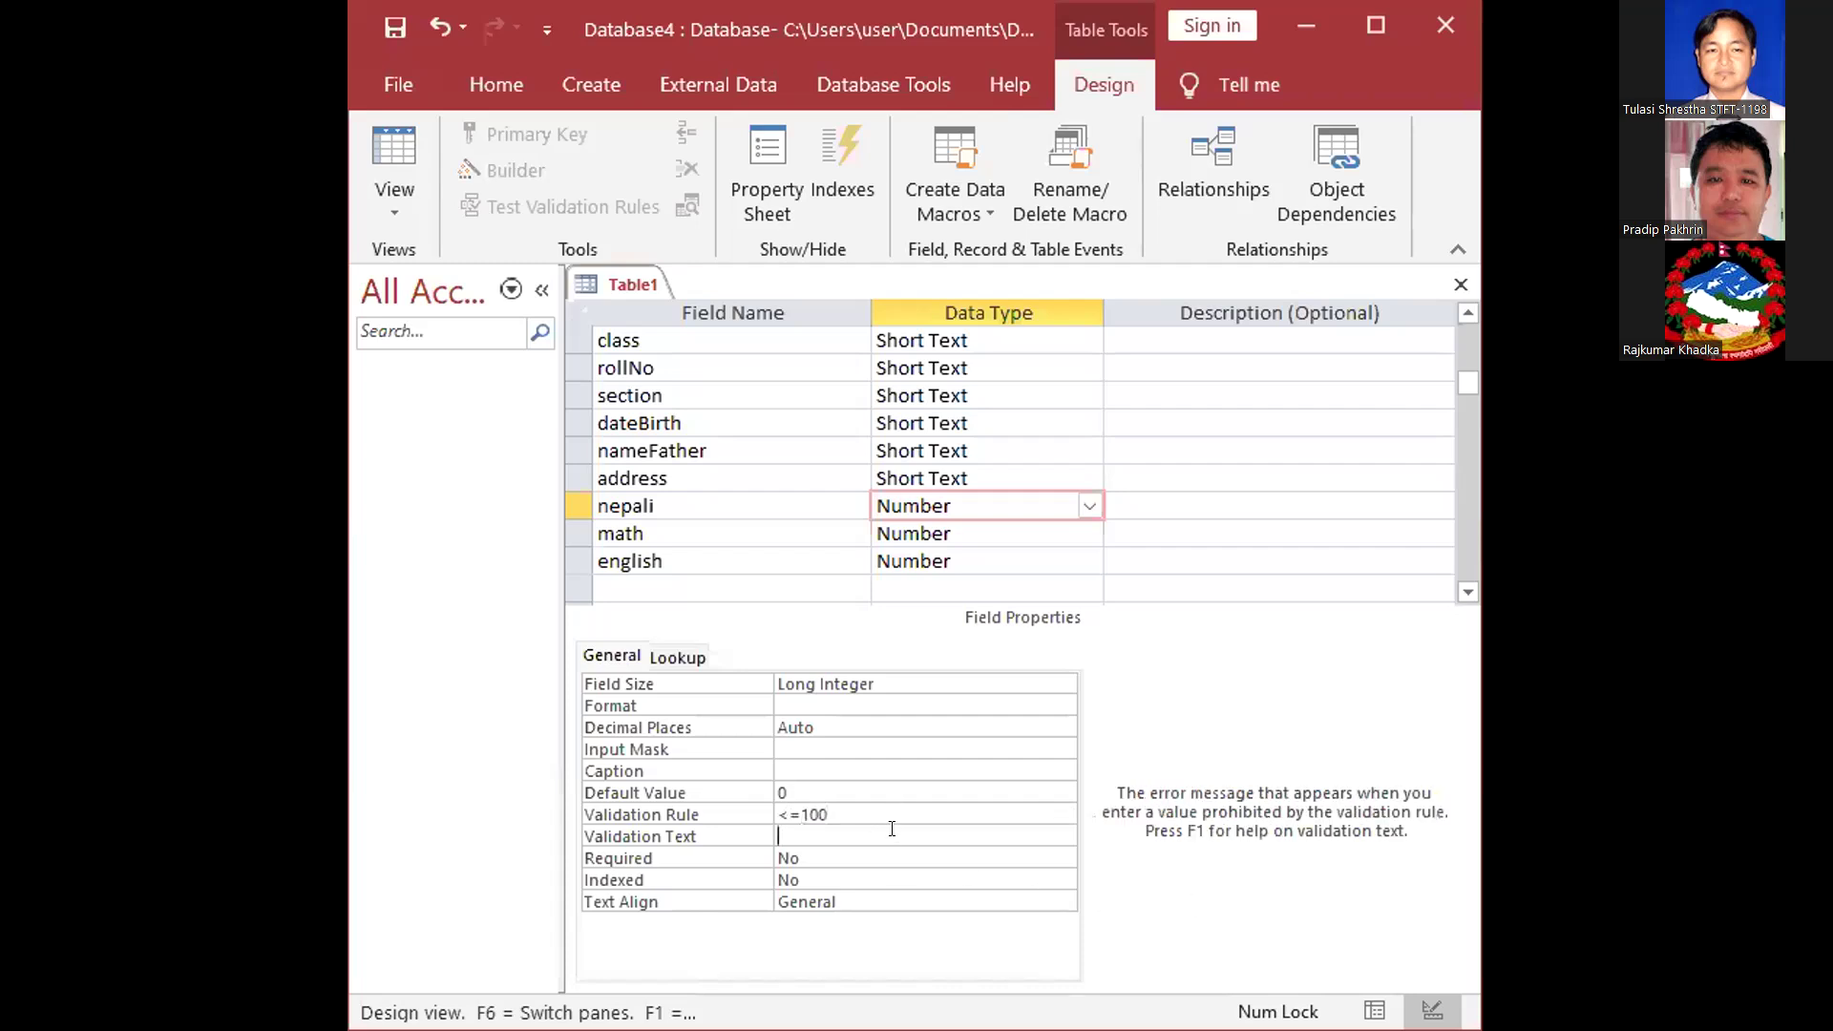
{"action": "left_click", "coordinate": [828, 811]}
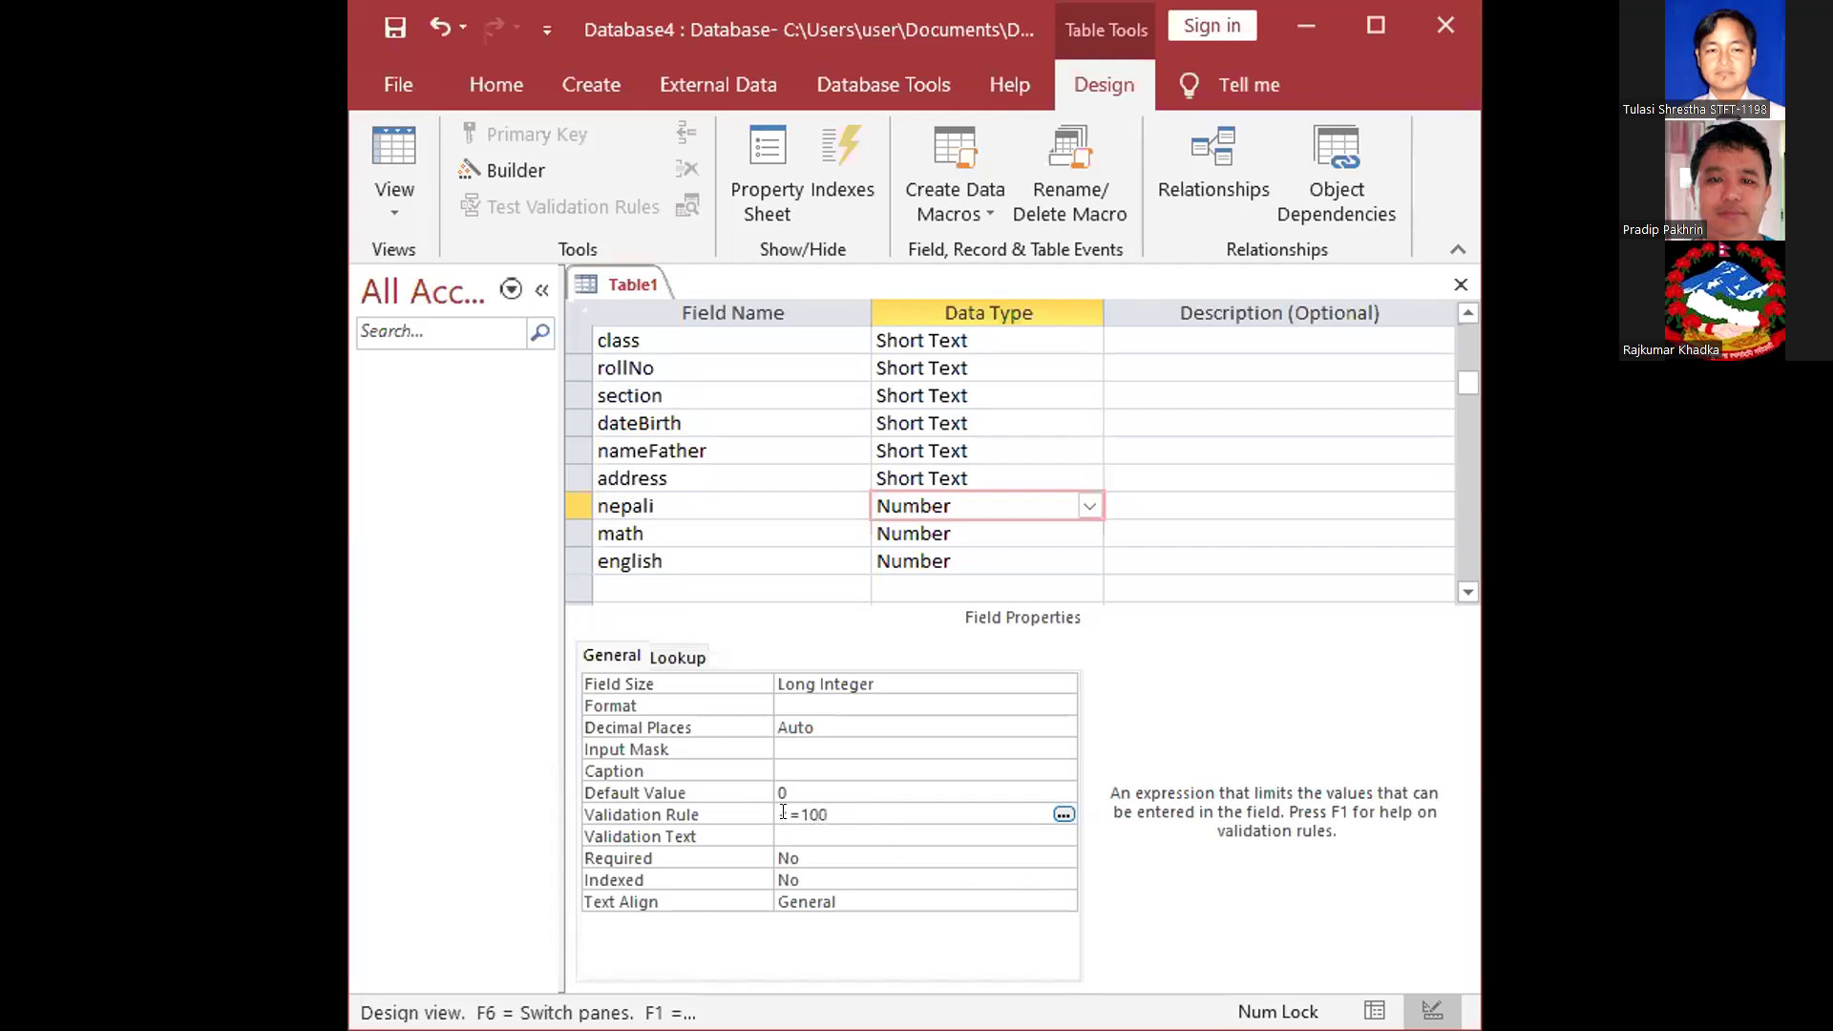
Enter "value greater than 100." as the nepali field's Validation Text and recheck its Validation Rule
{"action": "left_click", "coordinate": [823, 831]}
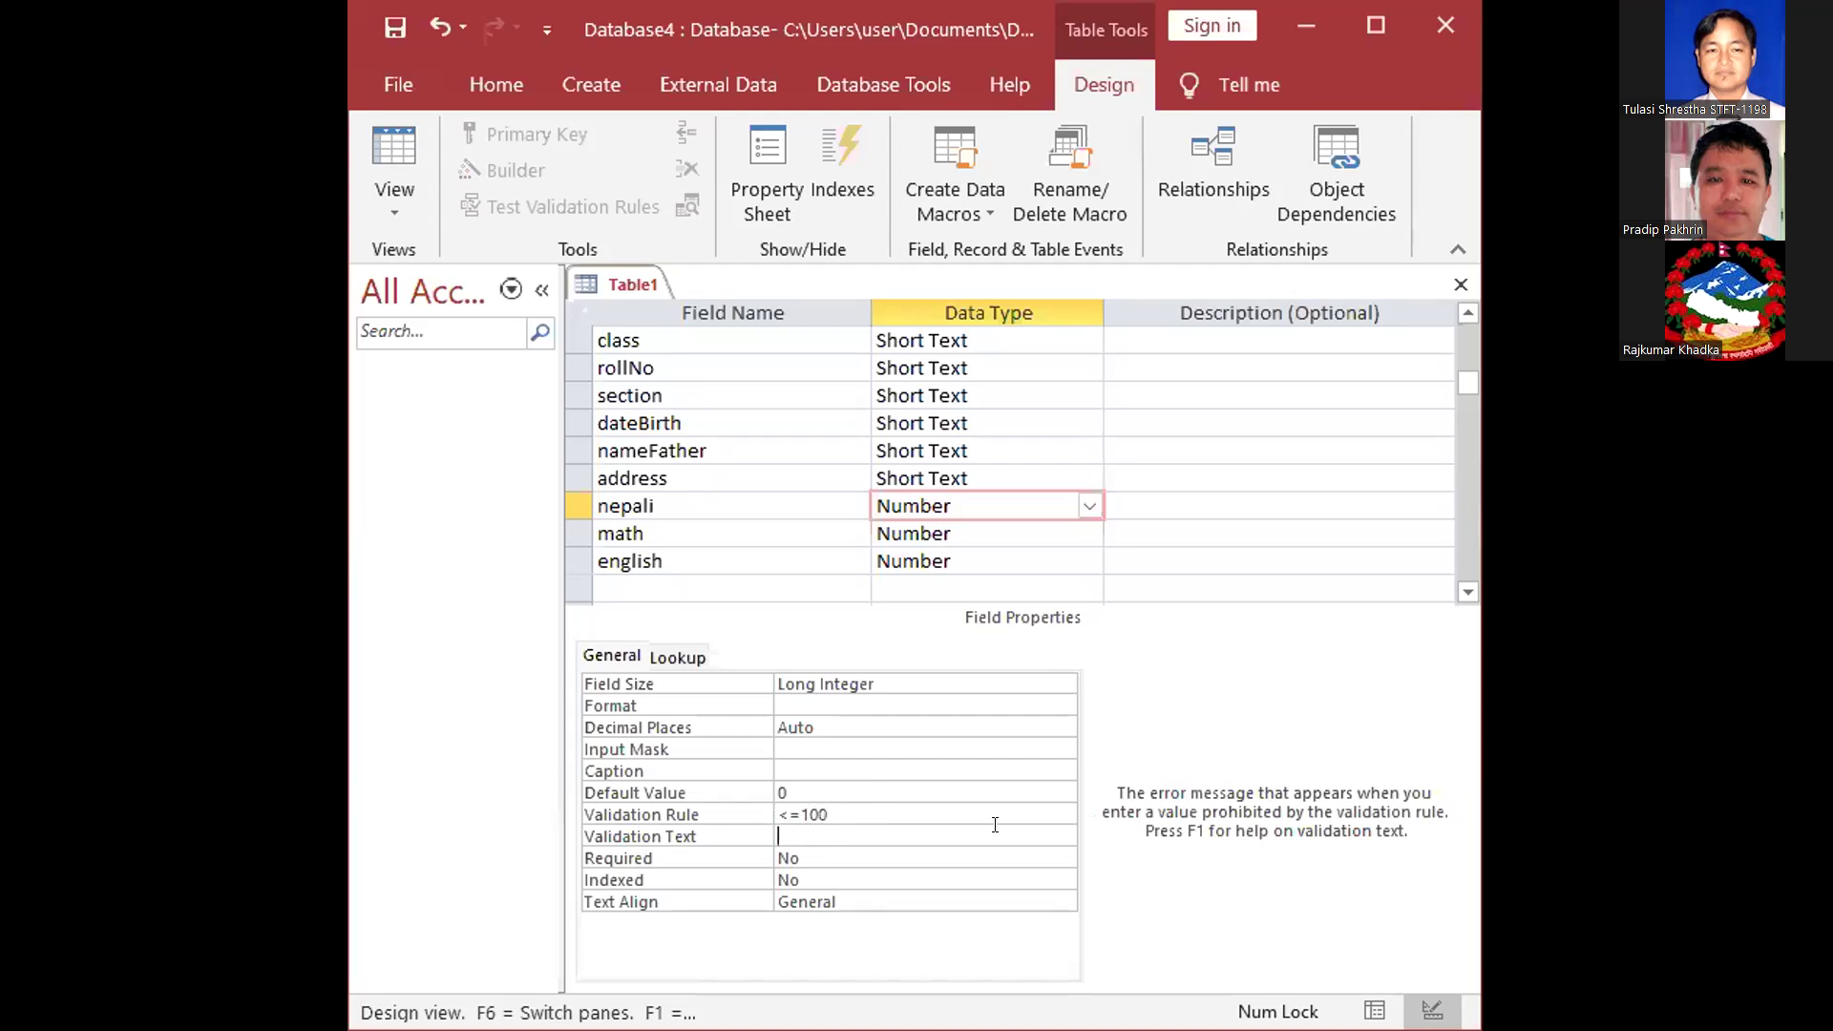
{"action": "type", "text": "v"}
{"action": "type", "text": "alue"}
{"action": "type", "text": " less"}
{"action": "key", "text": "BackSpace"}
{"action": "key", "text": "BackSpace"}
{"action": "key", "text": "BackSpace"}
{"action": "key", "text": "BackSpace"}
{"action": "type", "text": "greater than 100"}
{"action": "left_click", "coordinate": [833, 815]}
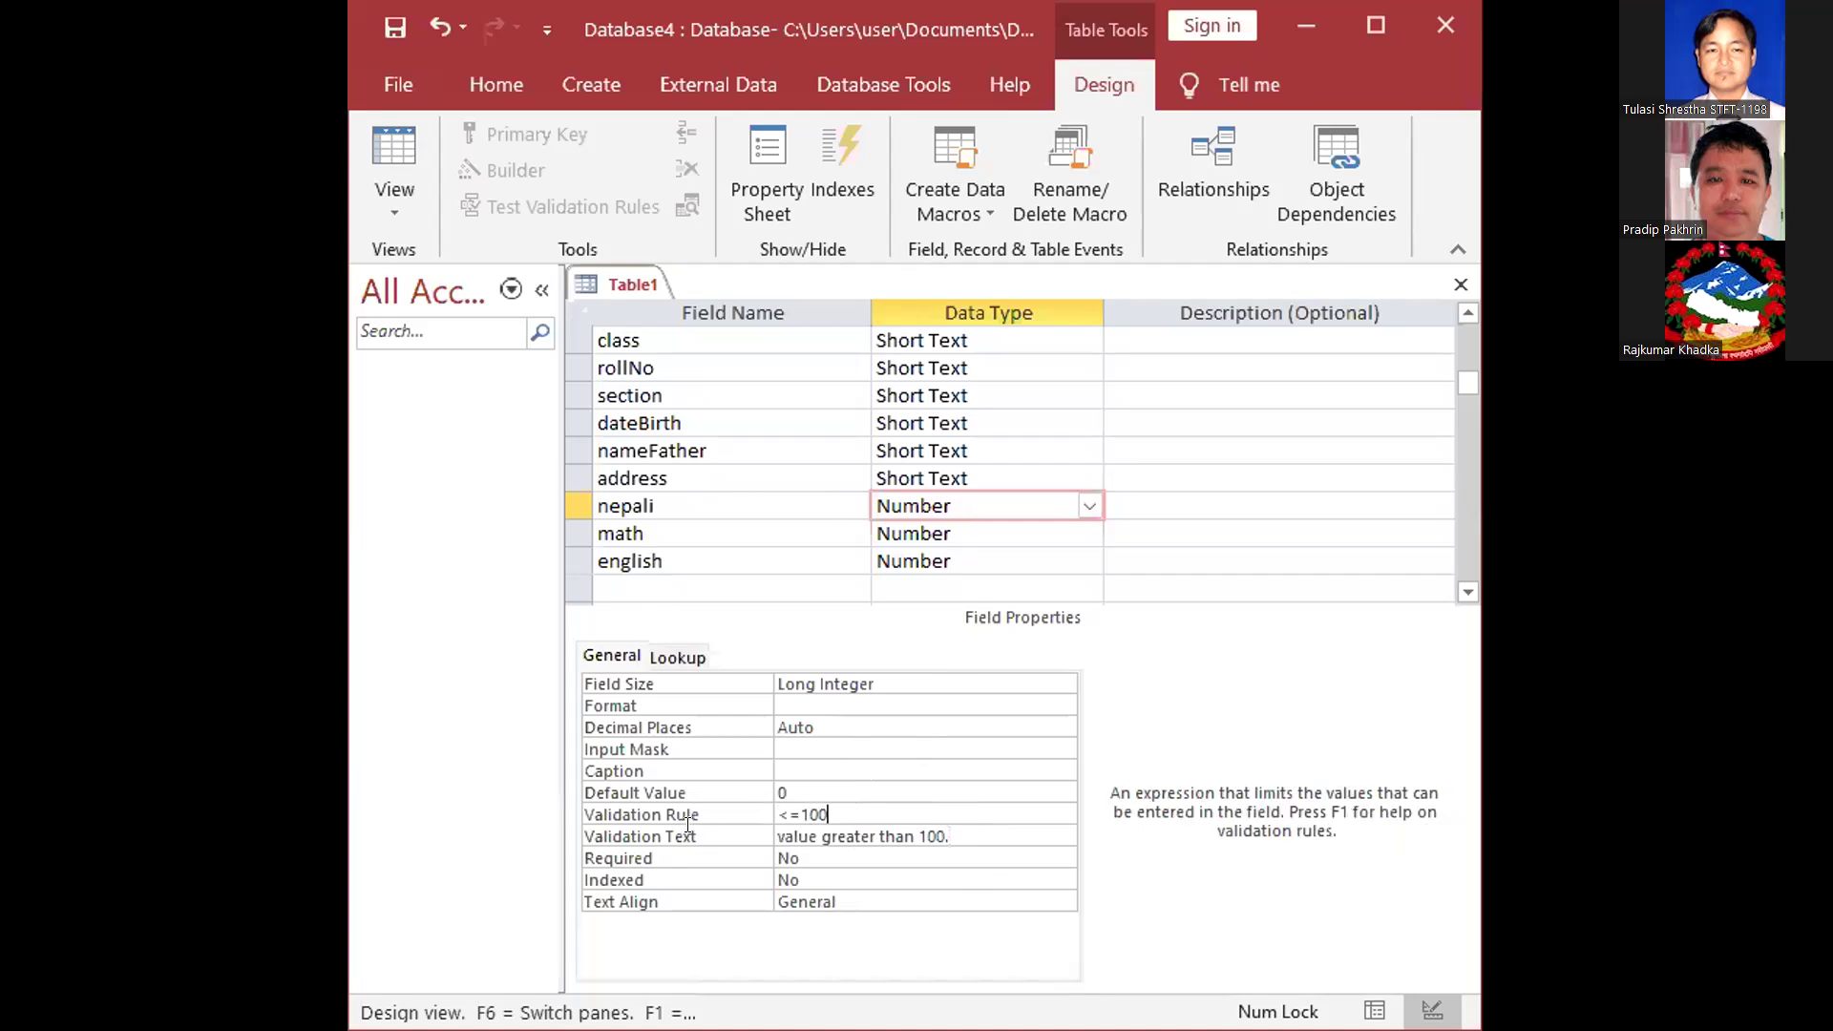
{"action": "left_click", "coordinate": [827, 794]}
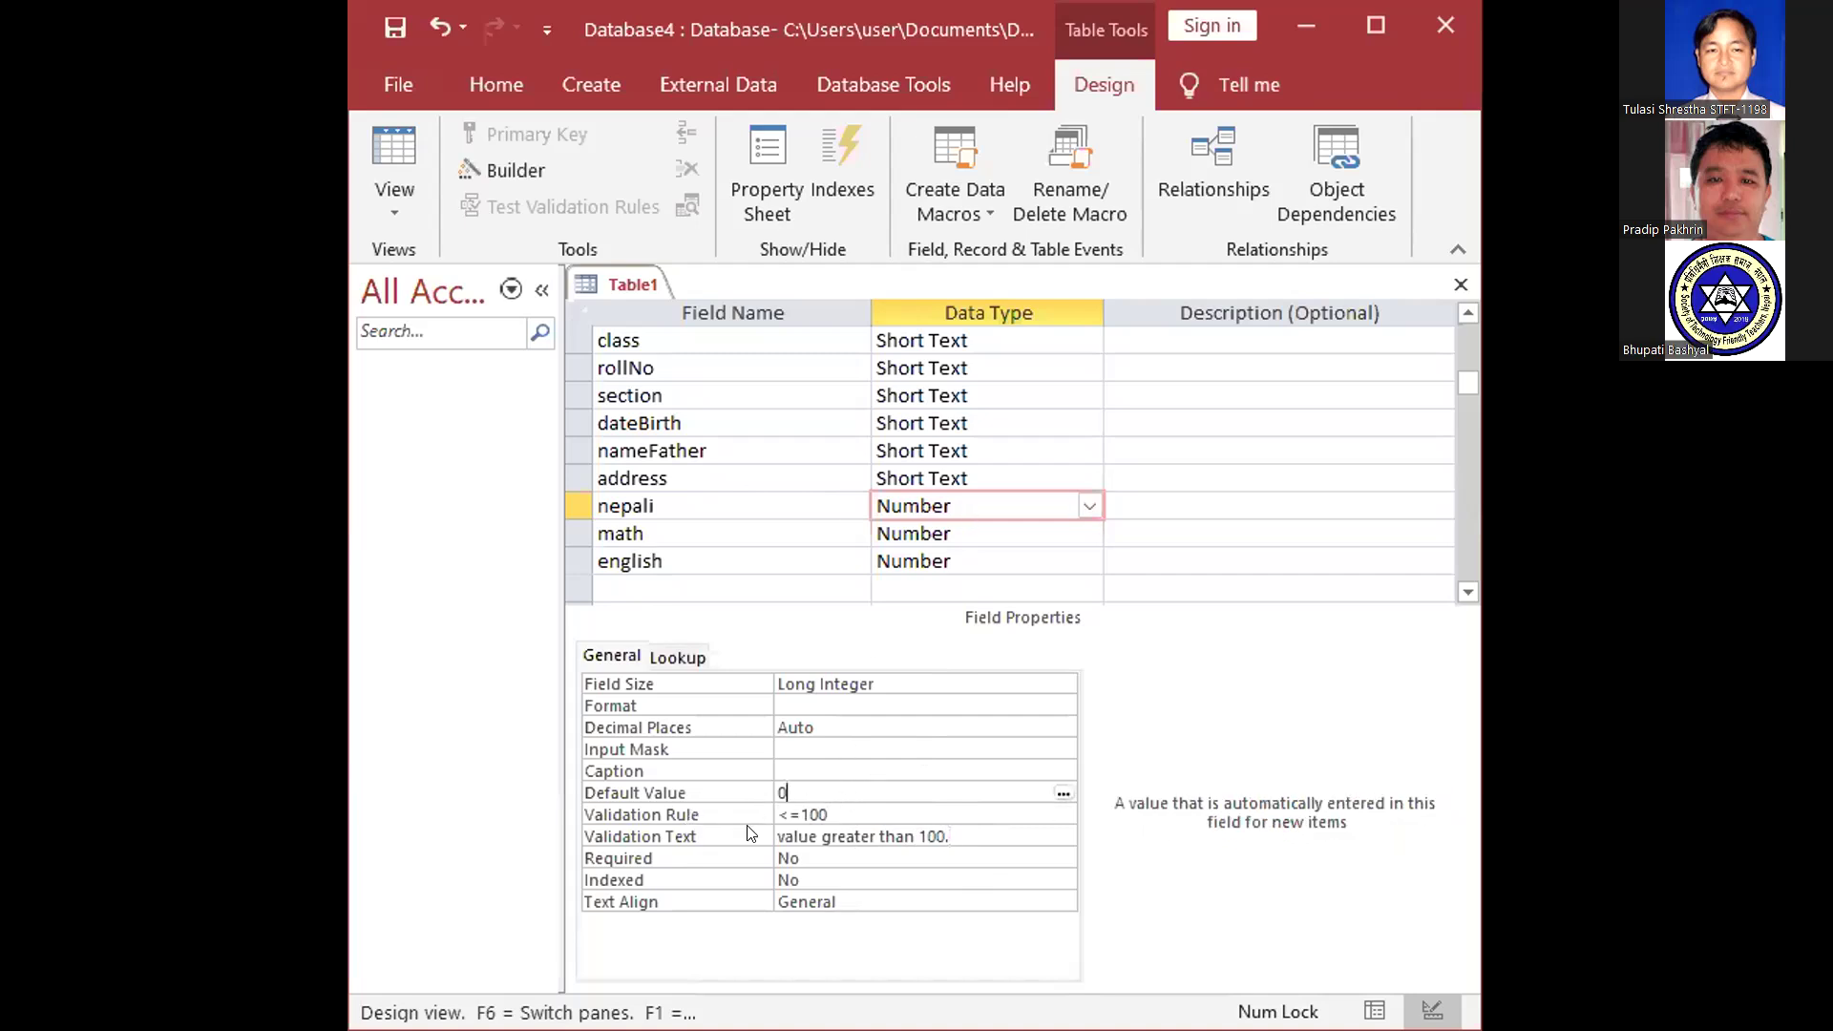
{"action": "key", "text": "Down"}
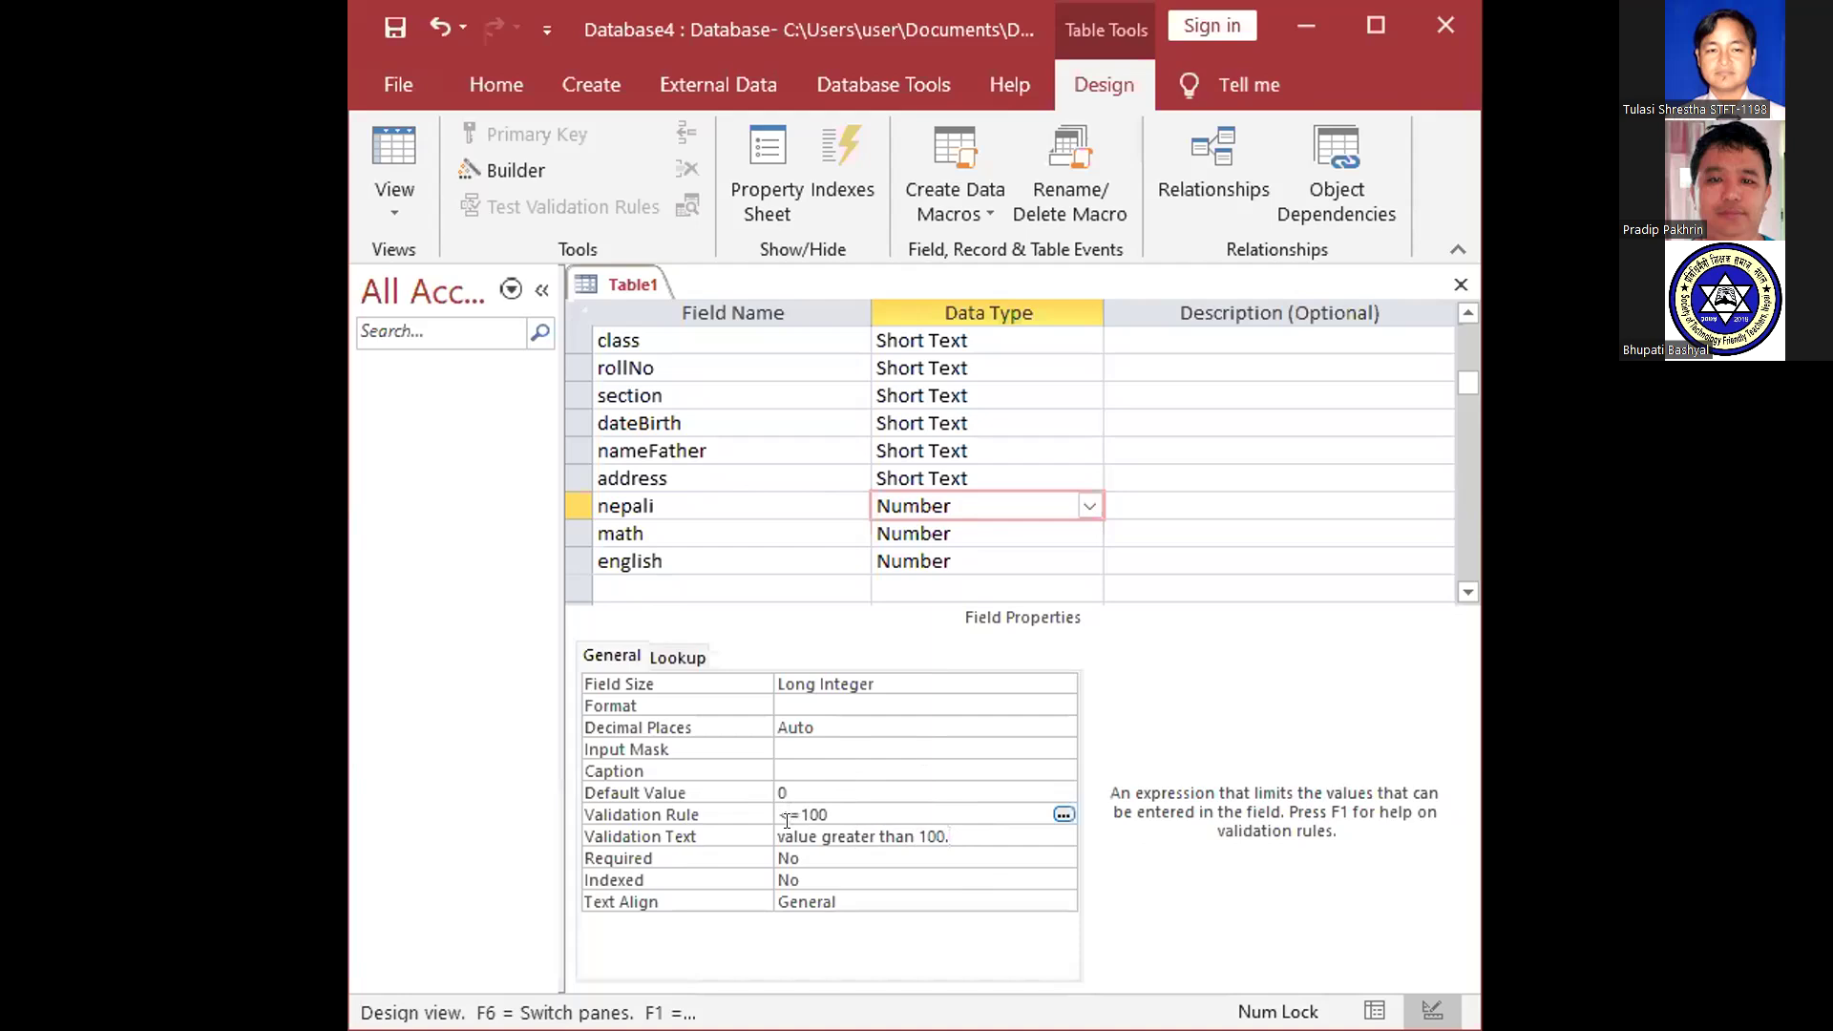
Reword the end of the nepali field's Validation Text after "value" as "must be less or equal 100"
{"action": "left_click", "coordinate": [850, 828]}
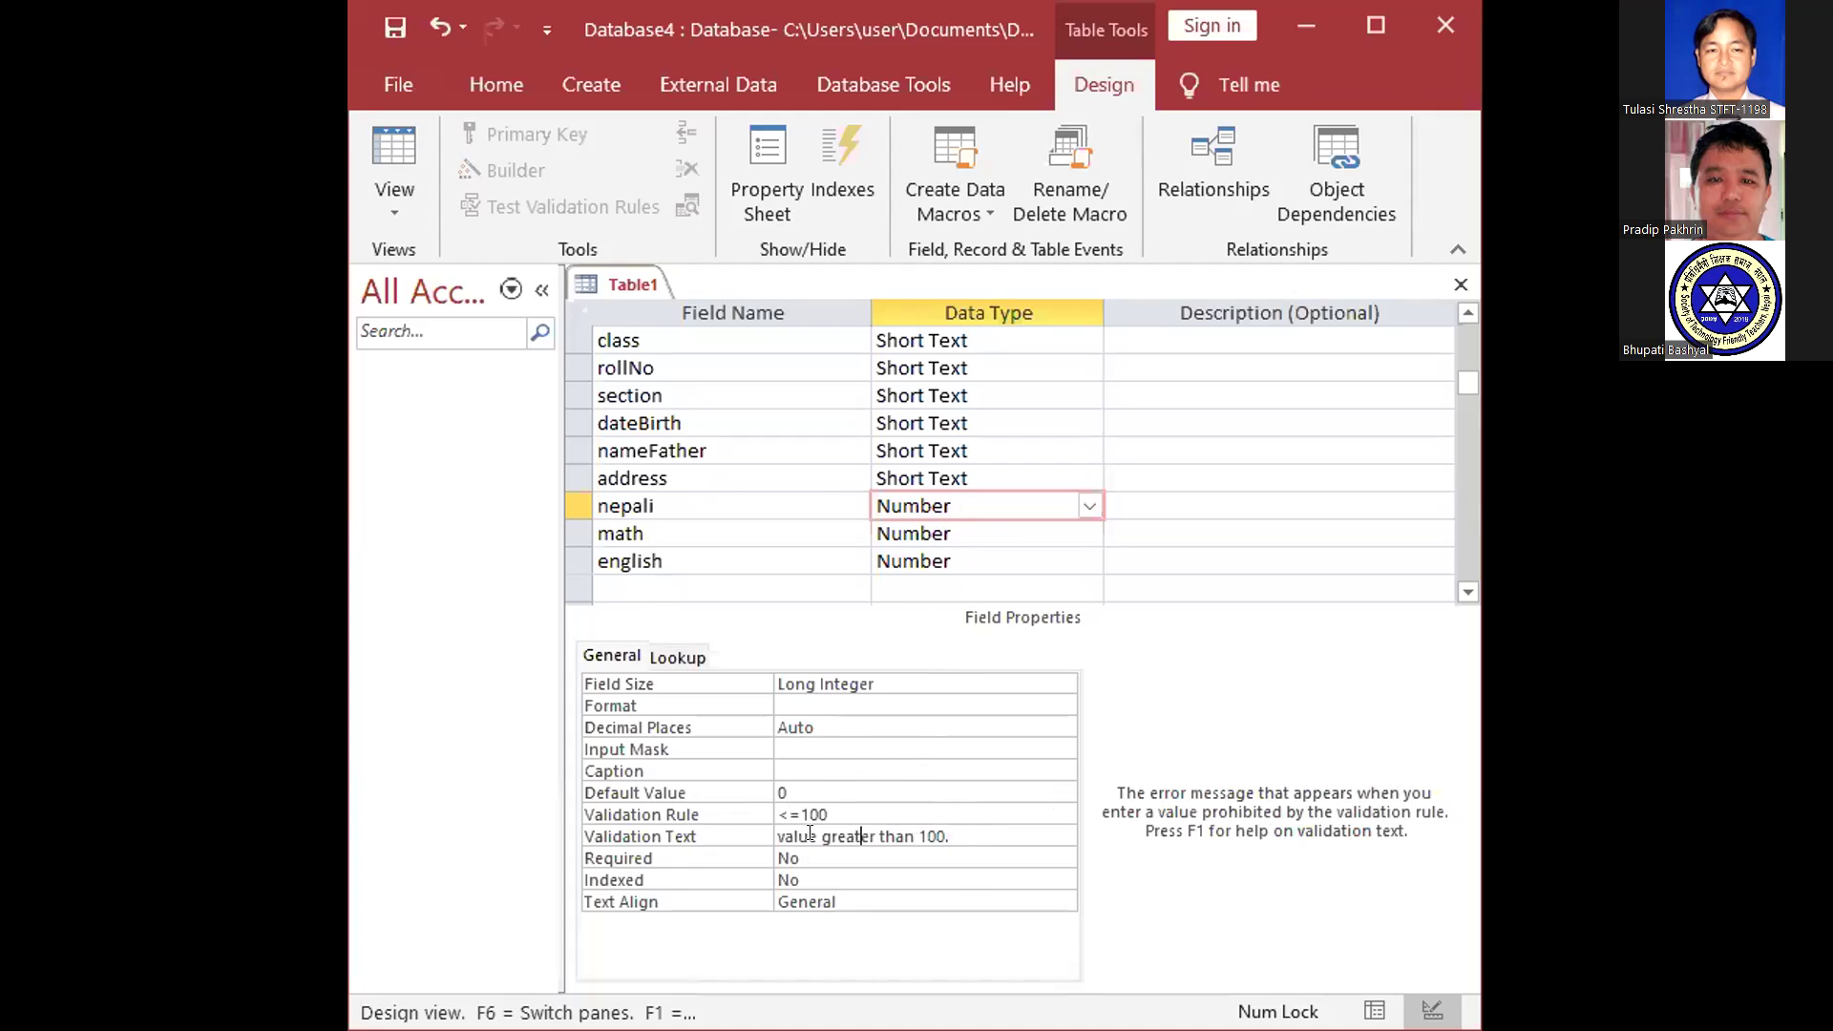
{"action": "left_click_drag", "start_coordinate": [949, 836], "coordinate": [825, 834]}
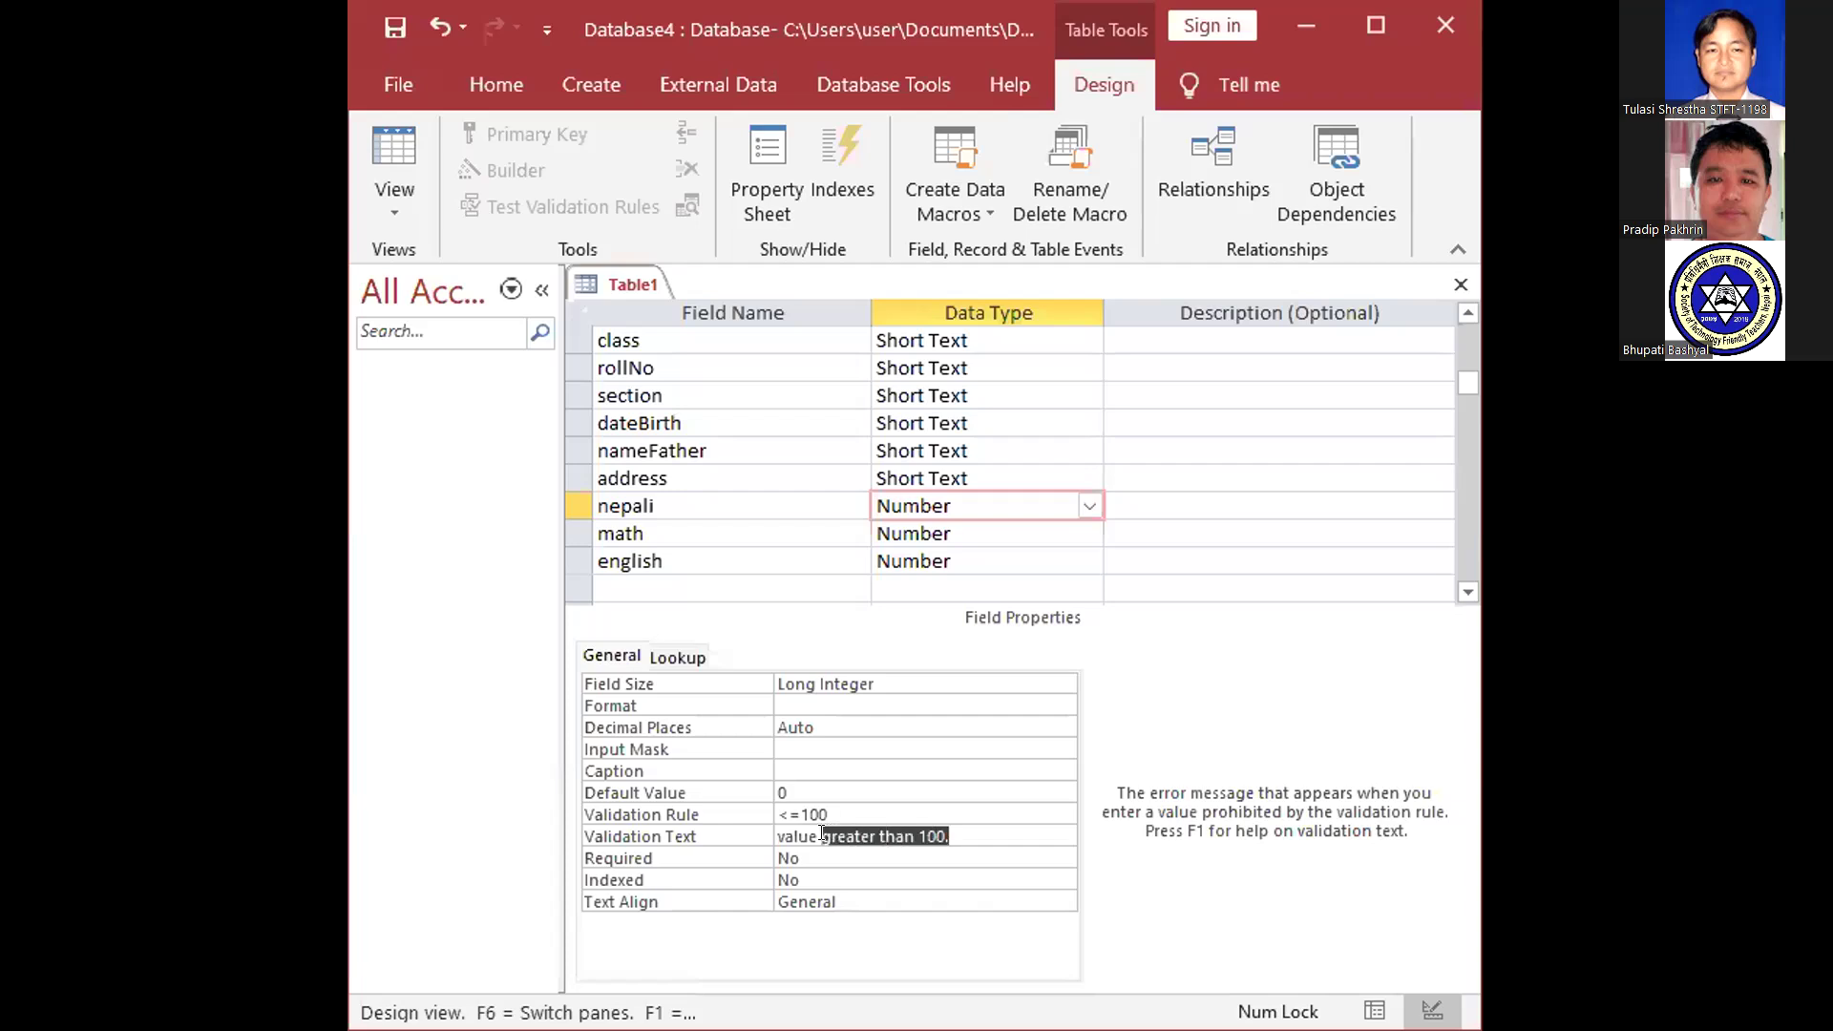
{"action": "type", "text": "must be"}
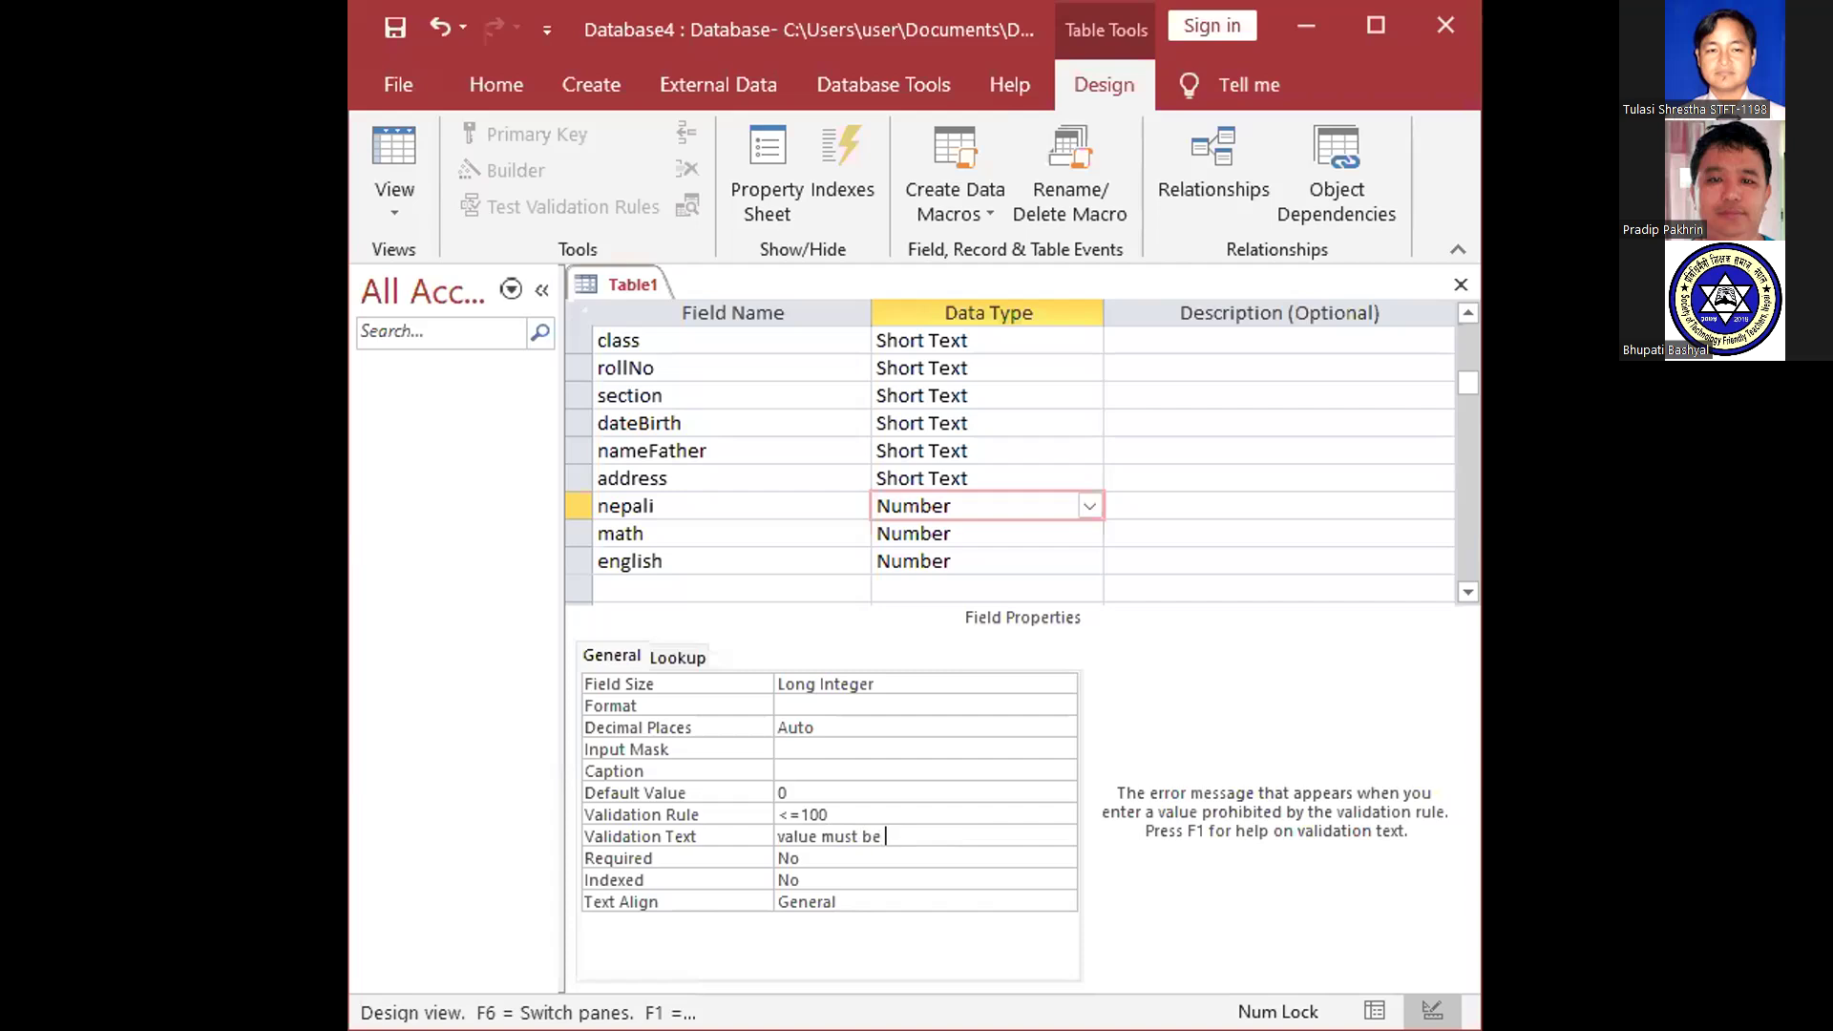
{"action": "type", "text": " less or equal 19"}
{"action": "key", "text": "BackSpace"}
{"action": "type", "text": "00;"}
Shorten the nepali field's Validation Text to read "value must be 0 to 100"
{"action": "left_click", "coordinate": [980, 834]}
{"action": "type", "text": "0-"}
{"action": "left_click", "coordinate": [935, 836]}
{"action": "key", "text": "Right"}
{"action": "key", "text": "Right"}
{"action": "key", "text": "Right"}
{"action": "key", "text": "Right"}
{"action": "key", "text": "Right"}
{"action": "key", "text": "Right"}
{"action": "key", "text": "BackSpace"}
{"action": "key", "text": "BackSpace"}
{"action": "key", "text": "BackSpace"}
{"action": "key", "text": "BackSpace"}
{"action": "key", "text": "BackSpace"}
{"action": "key", "text": "BackSpace"}
{"action": "key", "text": "BackSpace"}
{"action": "key", "text": "BackSpace"}
{"action": "key", "text": "BackSpace"}
{"action": "key", "text": "BackSpace"}
{"action": "key", "text": "BackSpace"}
{"action": "key", "text": "BackSpace"}
{"action": "key", "text": "BackSpace"}
{"action": "key", "text": "BackSpace"}
{"action": "key", "text": "Right"}
{"action": "key", "text": "Right"}
{"action": "key", "text": "Right"}
{"action": "key", "text": "BackSpace"}
{"action": "type", "text": "to"}
{"action": "key", "text": "End"}
Copy the nepali field's whole Validation Text into the math field's Validation Text
{"action": "left_click", "coordinate": [756, 841]}
{"action": "key", "text": "ctrl+c"}
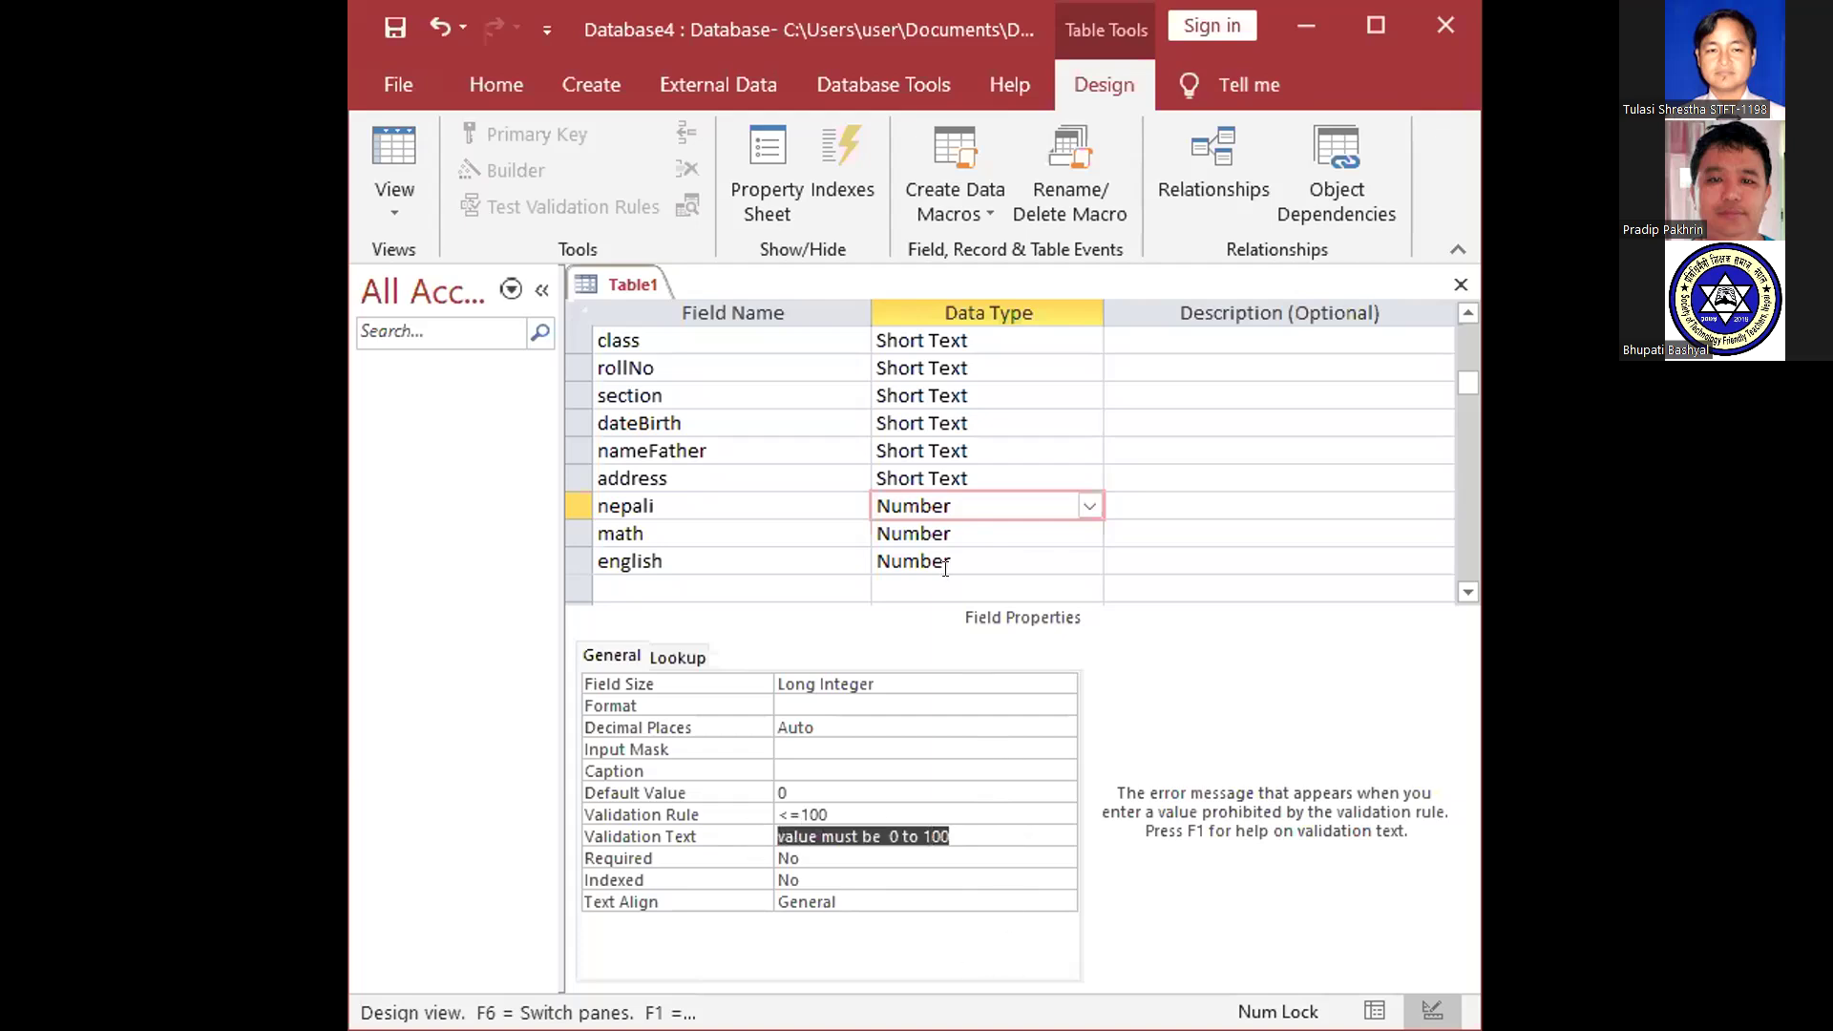
{"action": "key", "text": "Down"}
{"action": "left_click", "coordinate": [812, 829]}
{"action": "key", "text": "ctrl+v"}
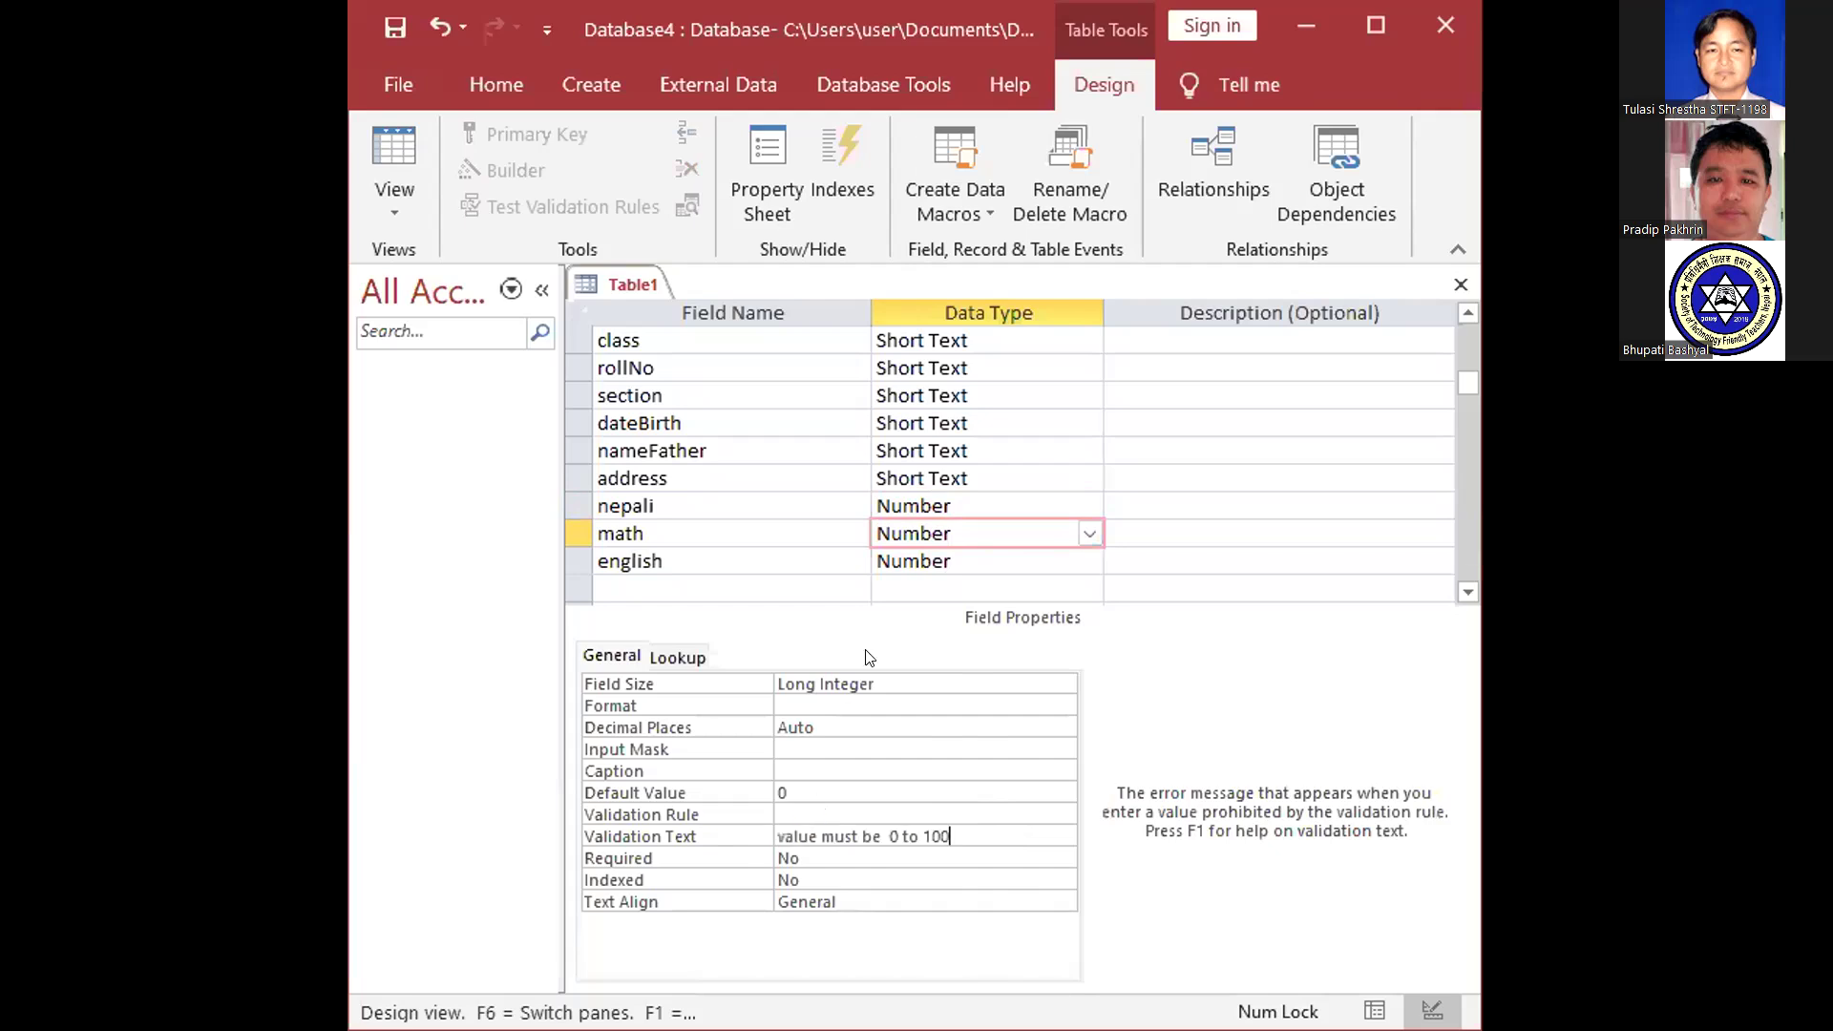
Copy the math field's Validation Text into the english field's Validation Text
{"action": "left_click", "coordinate": [961, 556]}
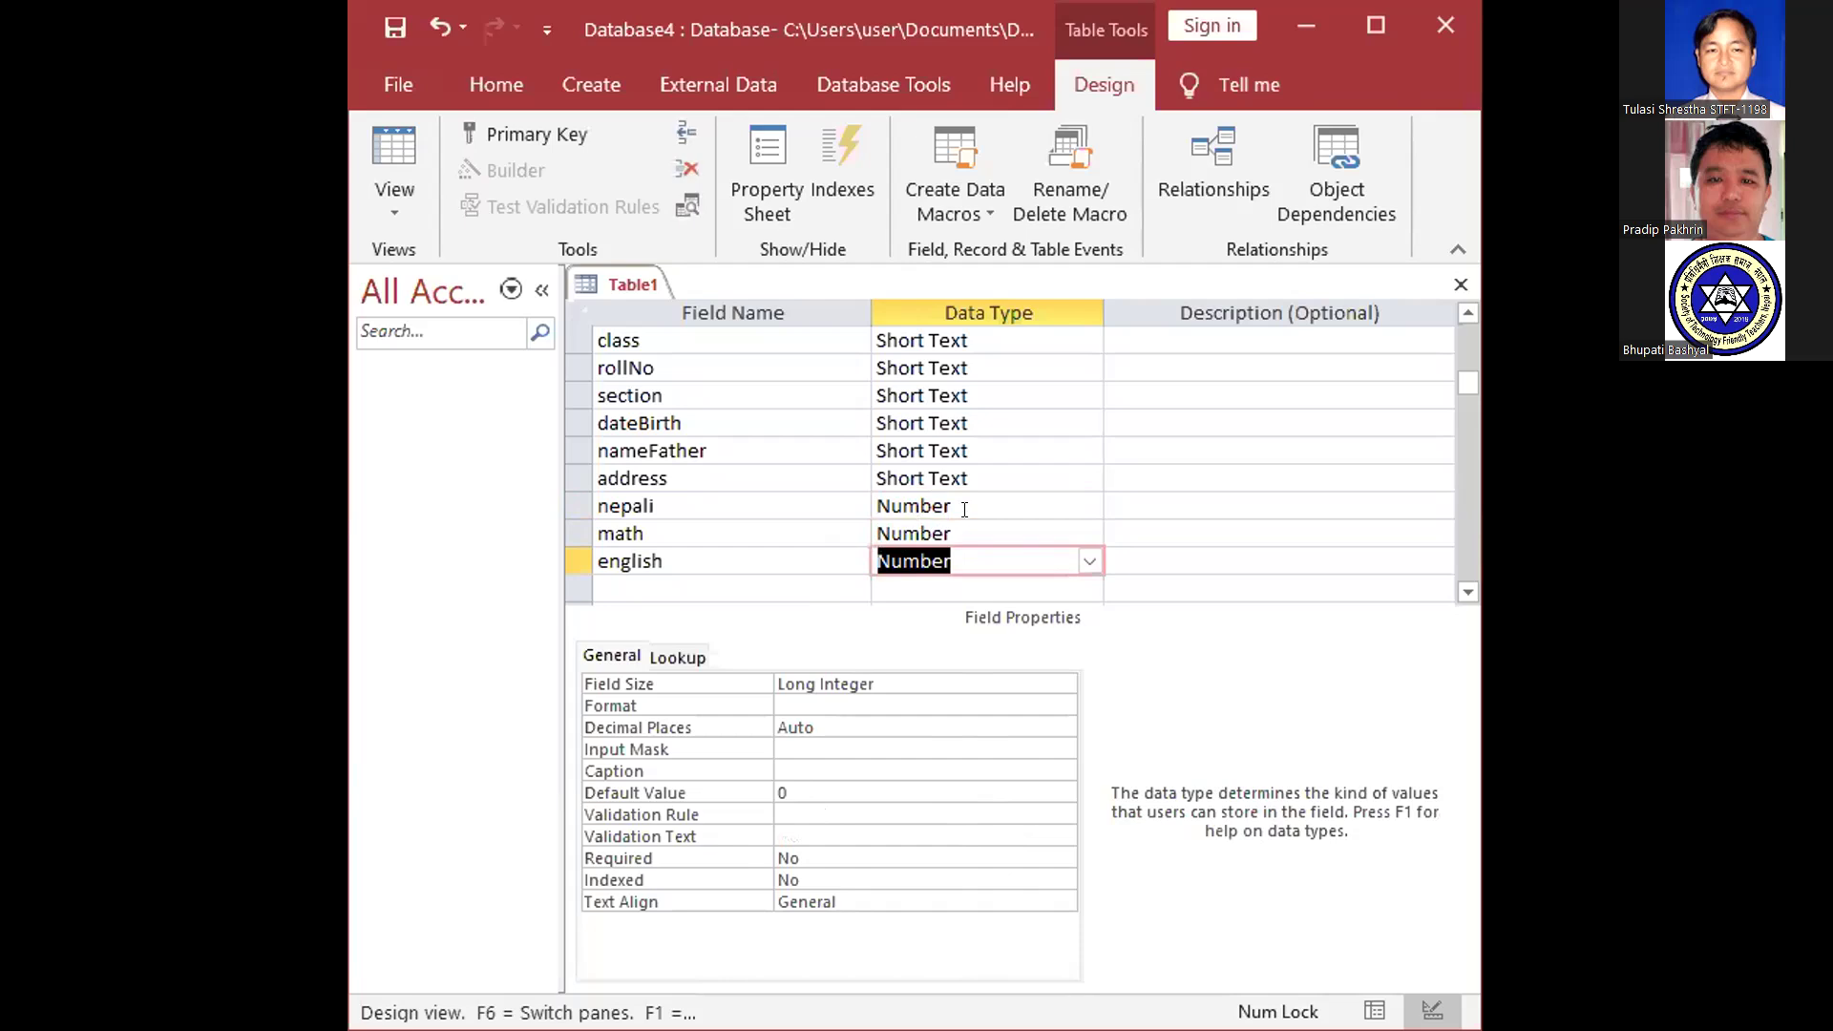
{"action": "left_click", "coordinate": [941, 534]}
{"action": "left_click", "coordinate": [706, 828]}
{"action": "key", "text": "ctrl+c"}
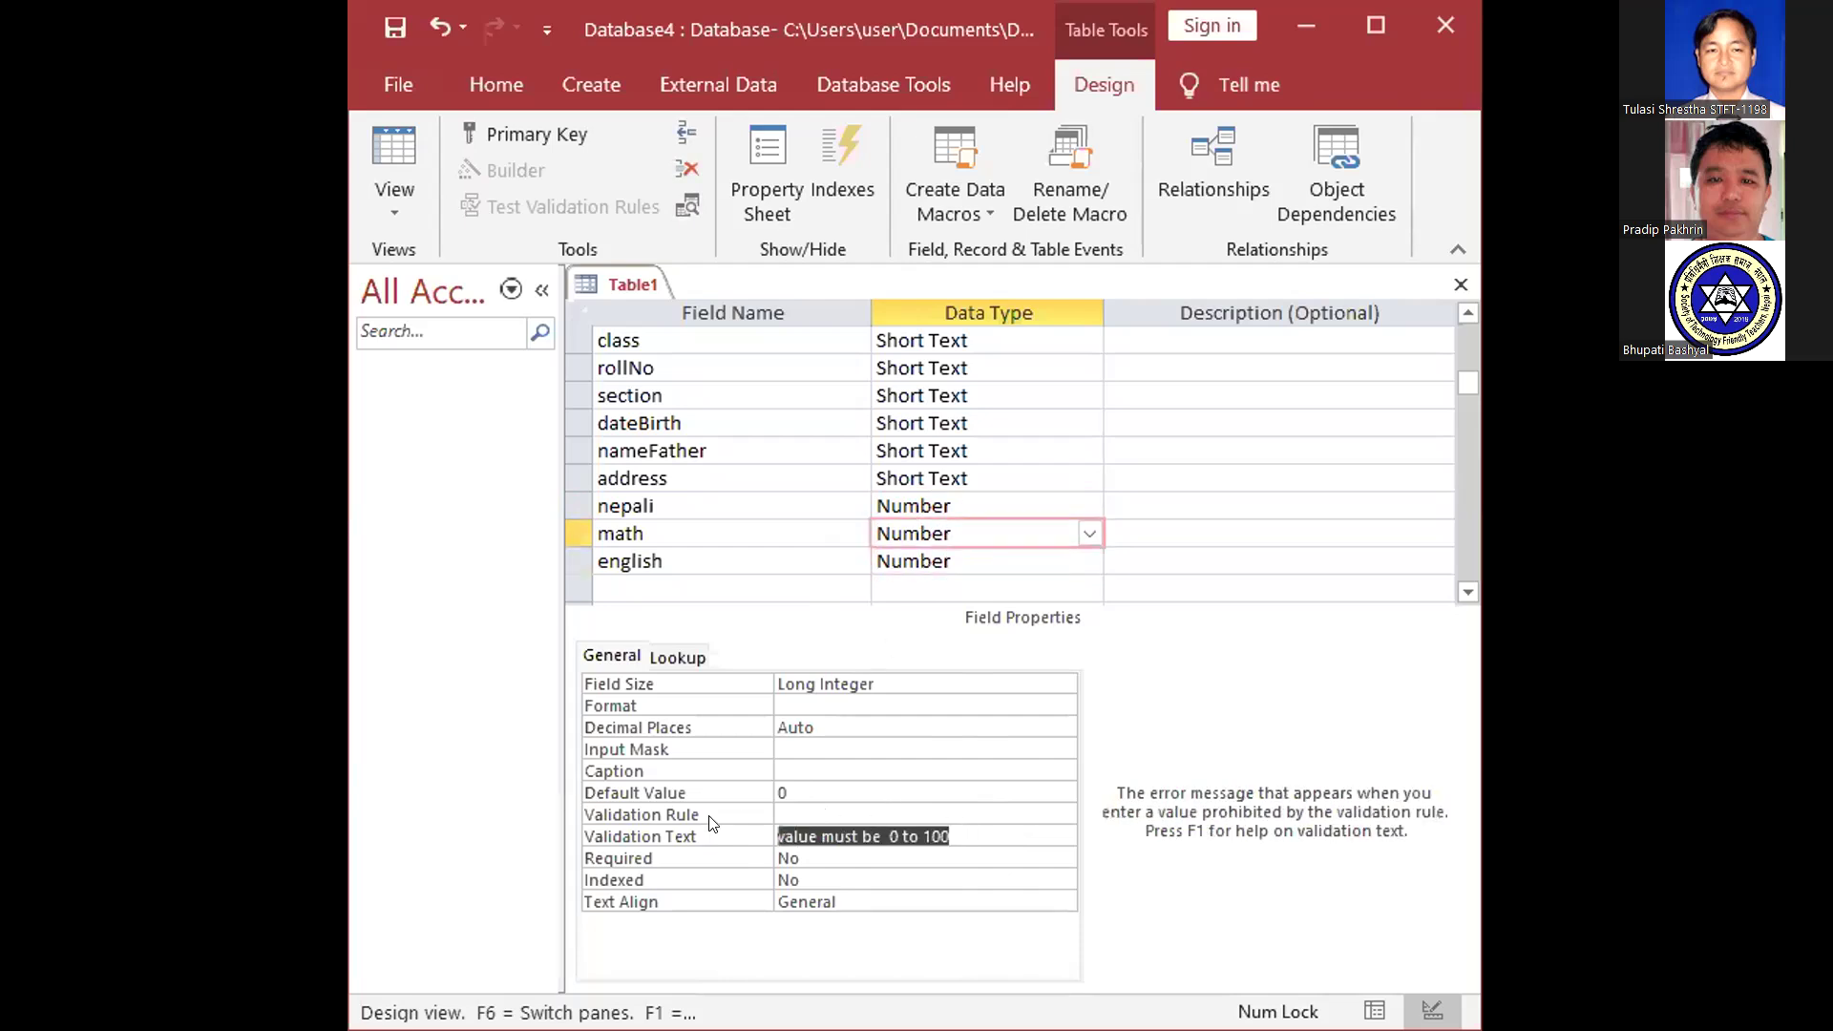
{"action": "key", "text": "F6"}
{"action": "key", "text": "Down"}
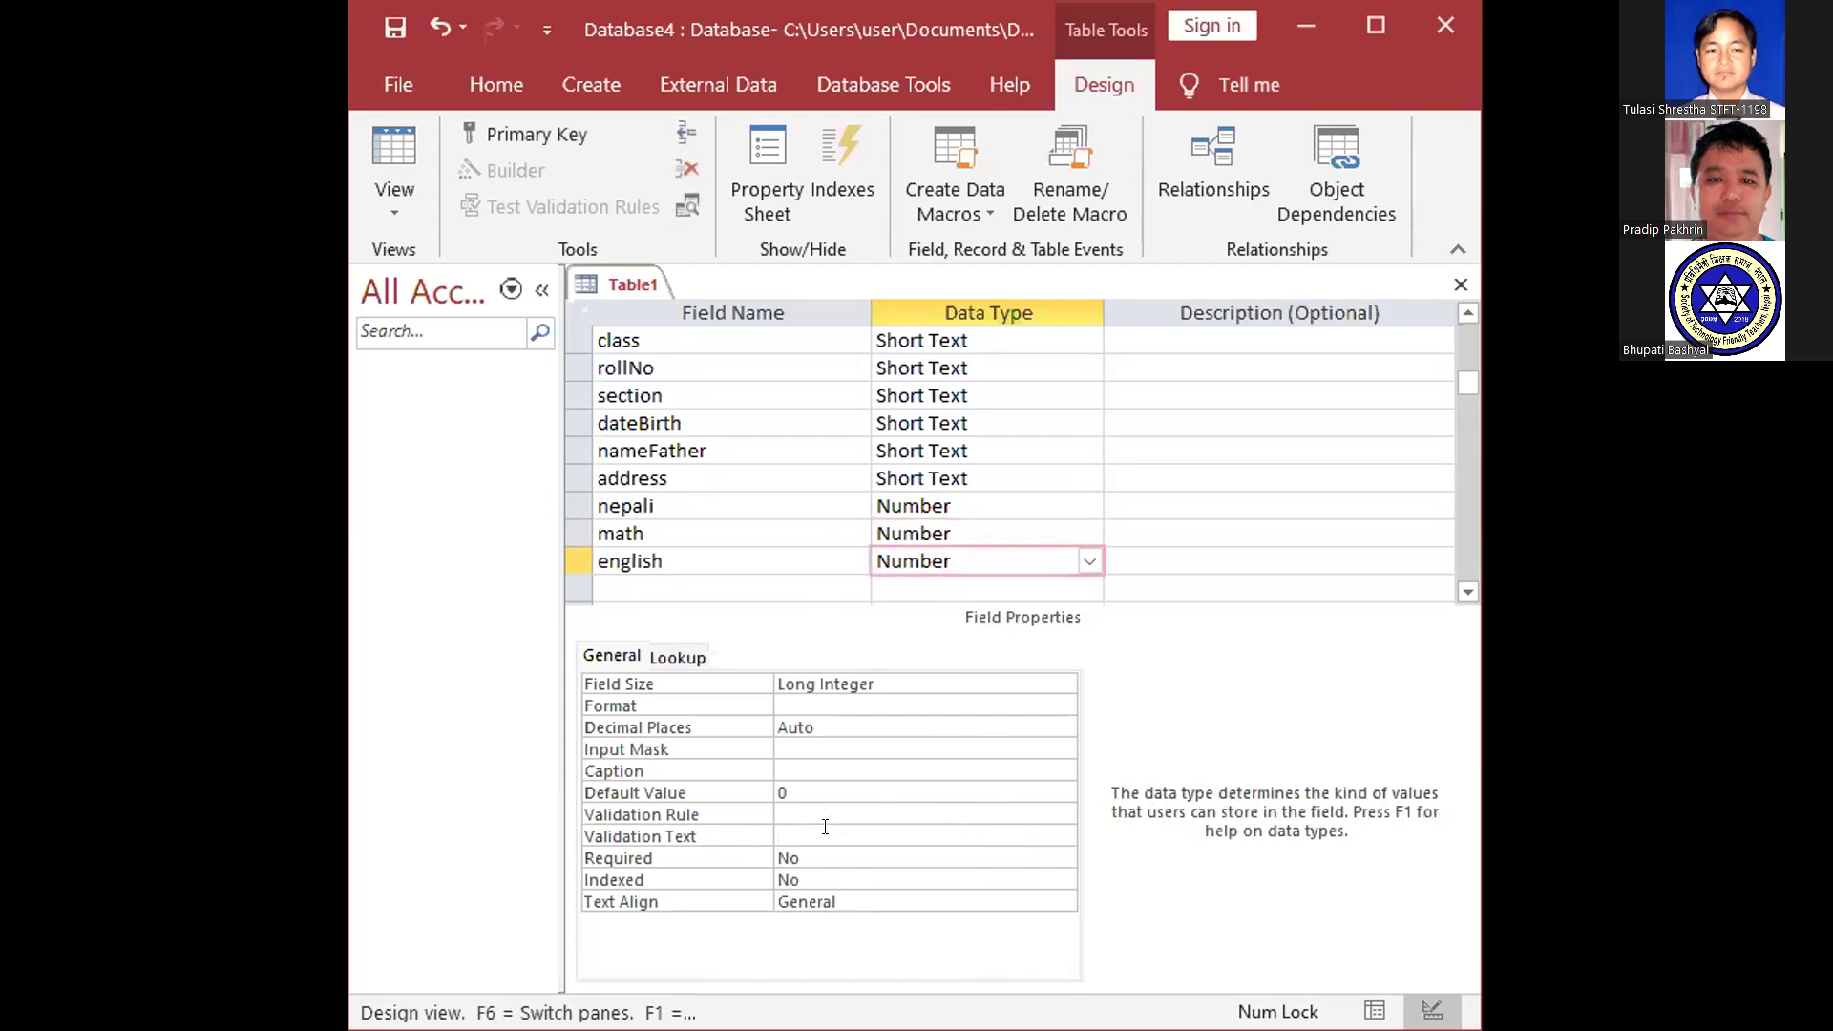
{"action": "left_click", "coordinate": [872, 839]}
{"action": "key", "text": "ctrl+v"}
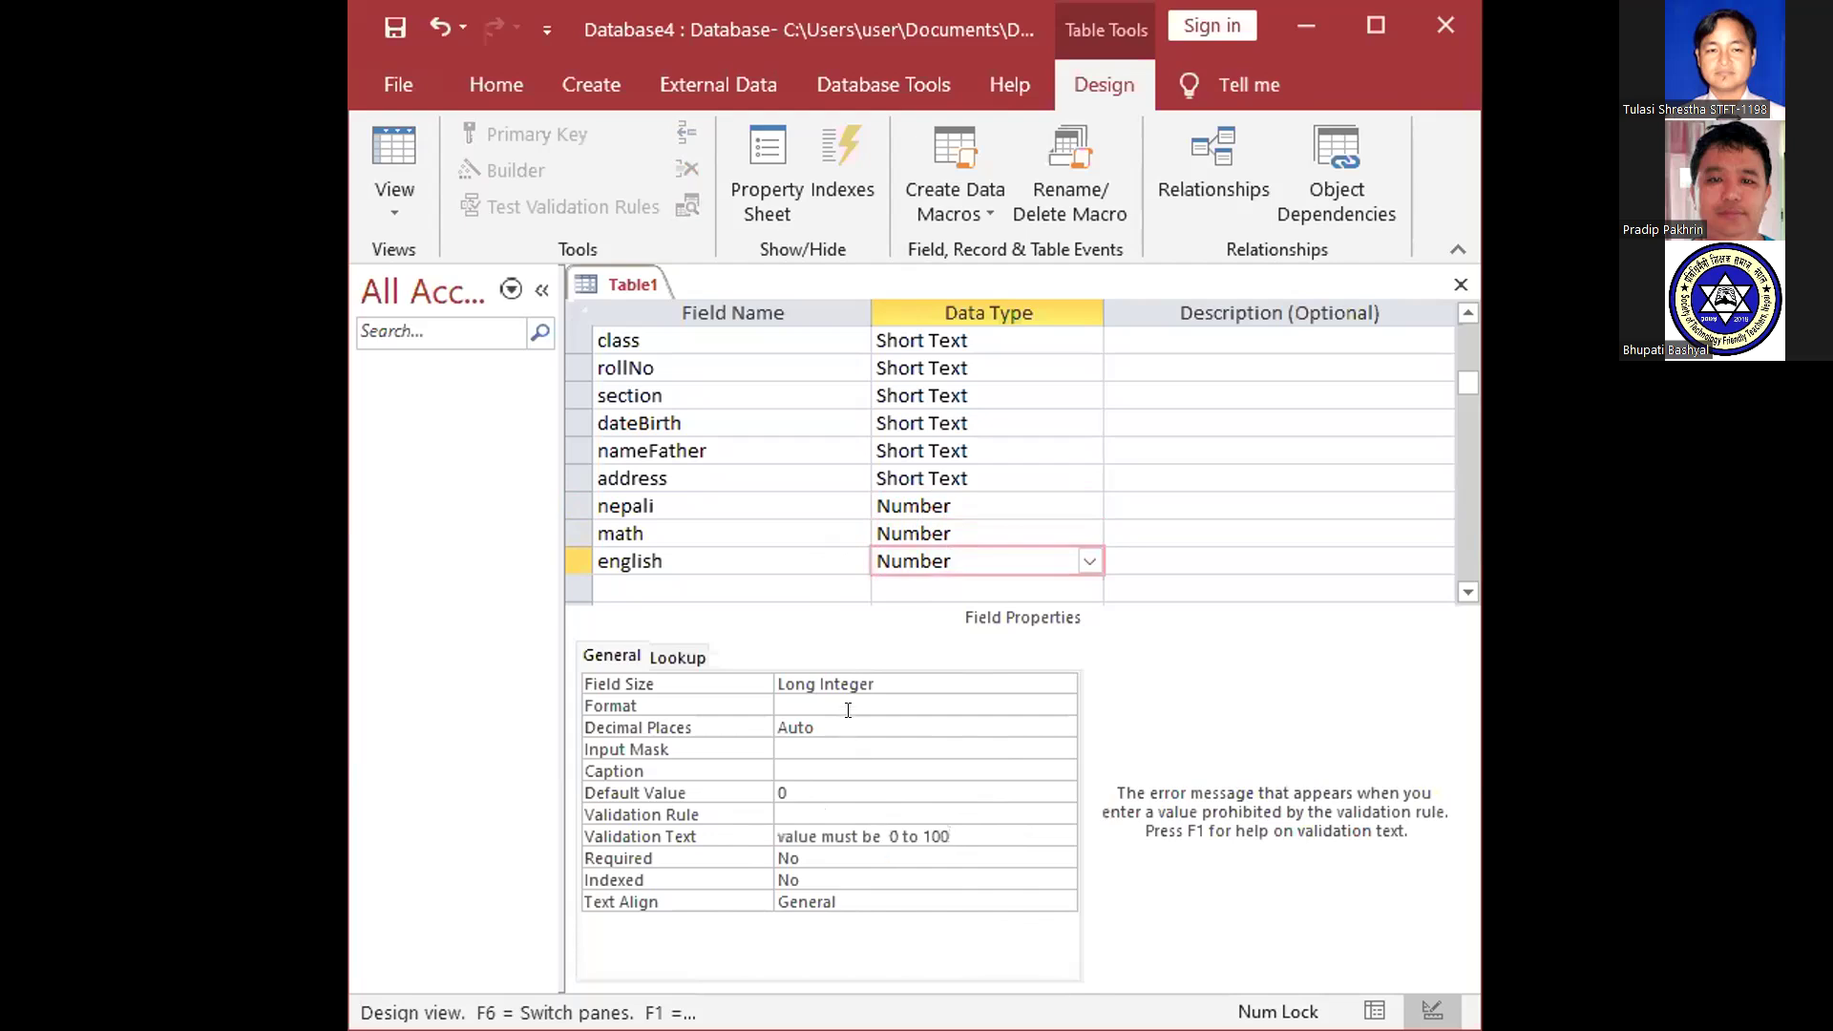
Copy the nepali field's Validation Rule <=100 into the math field's Validation Rule
{"action": "left_click_drag", "start_coordinate": [942, 506], "coordinate": [951, 506]}
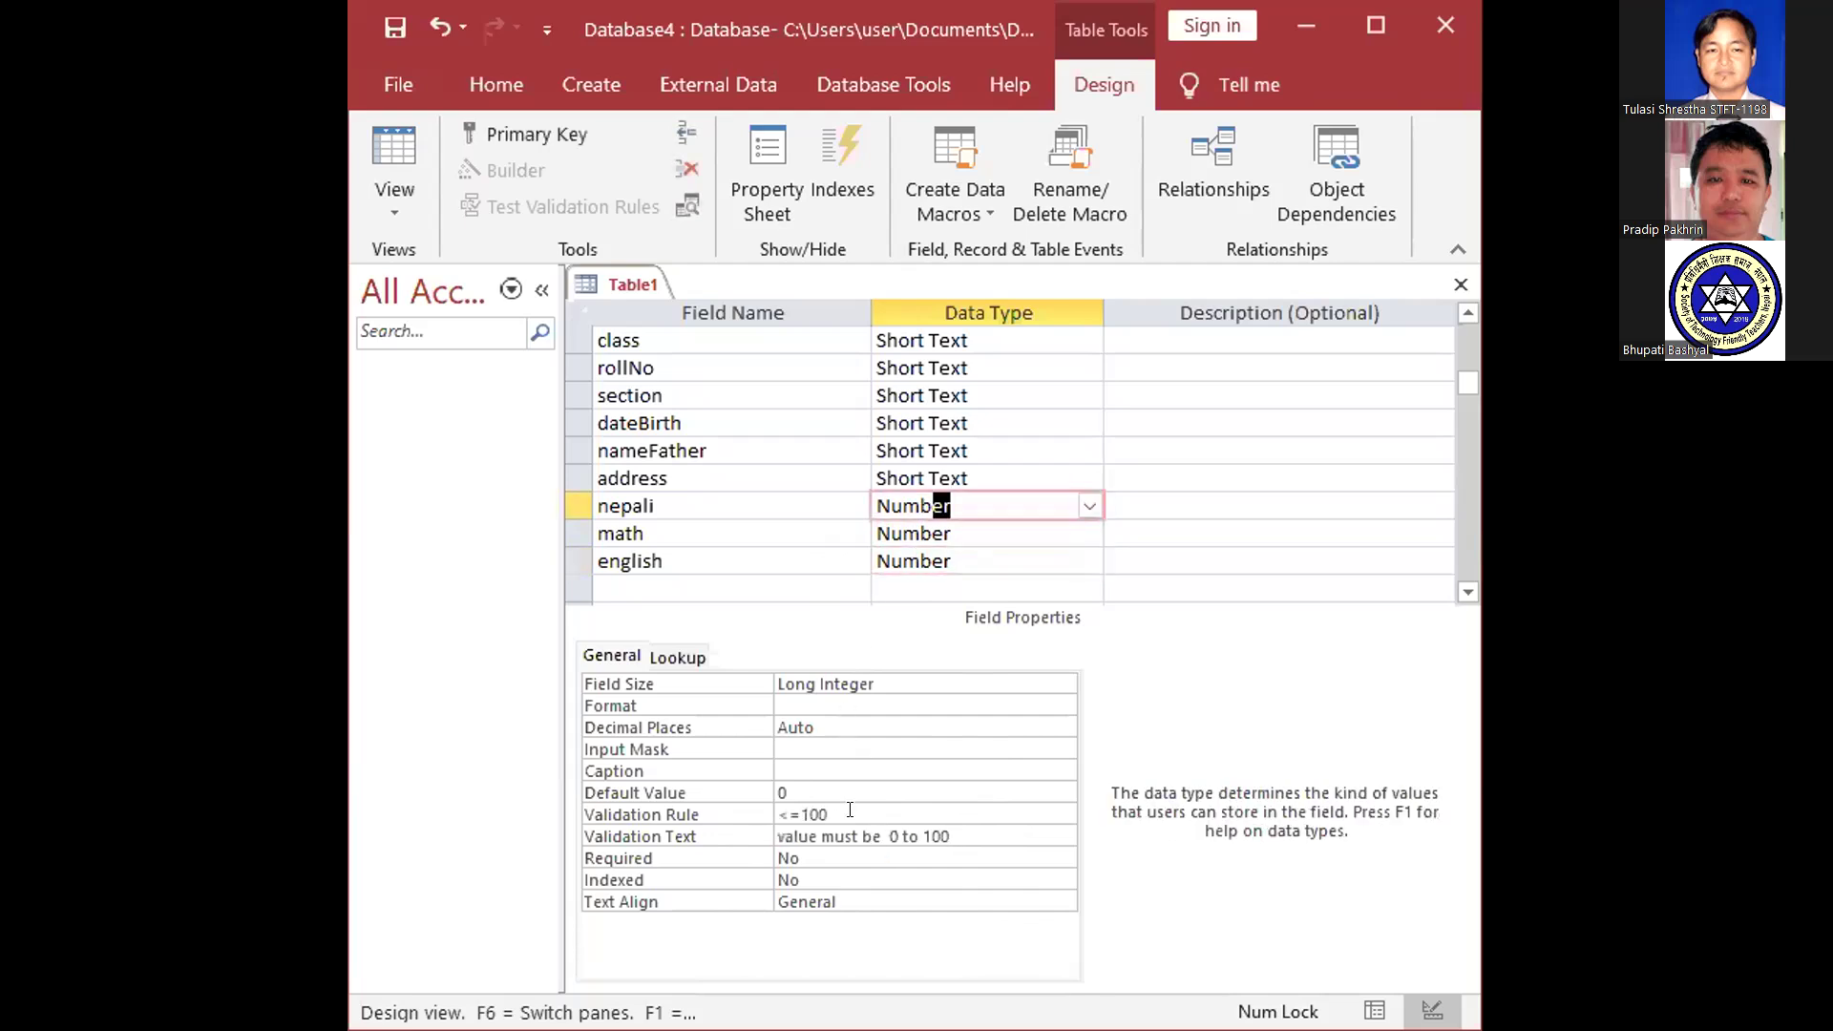
{"action": "left_click", "coordinate": [659, 815]}
{"action": "key", "text": "ctrl+c"}
{"action": "key", "text": "F6"}
{"action": "key", "text": "Down"}
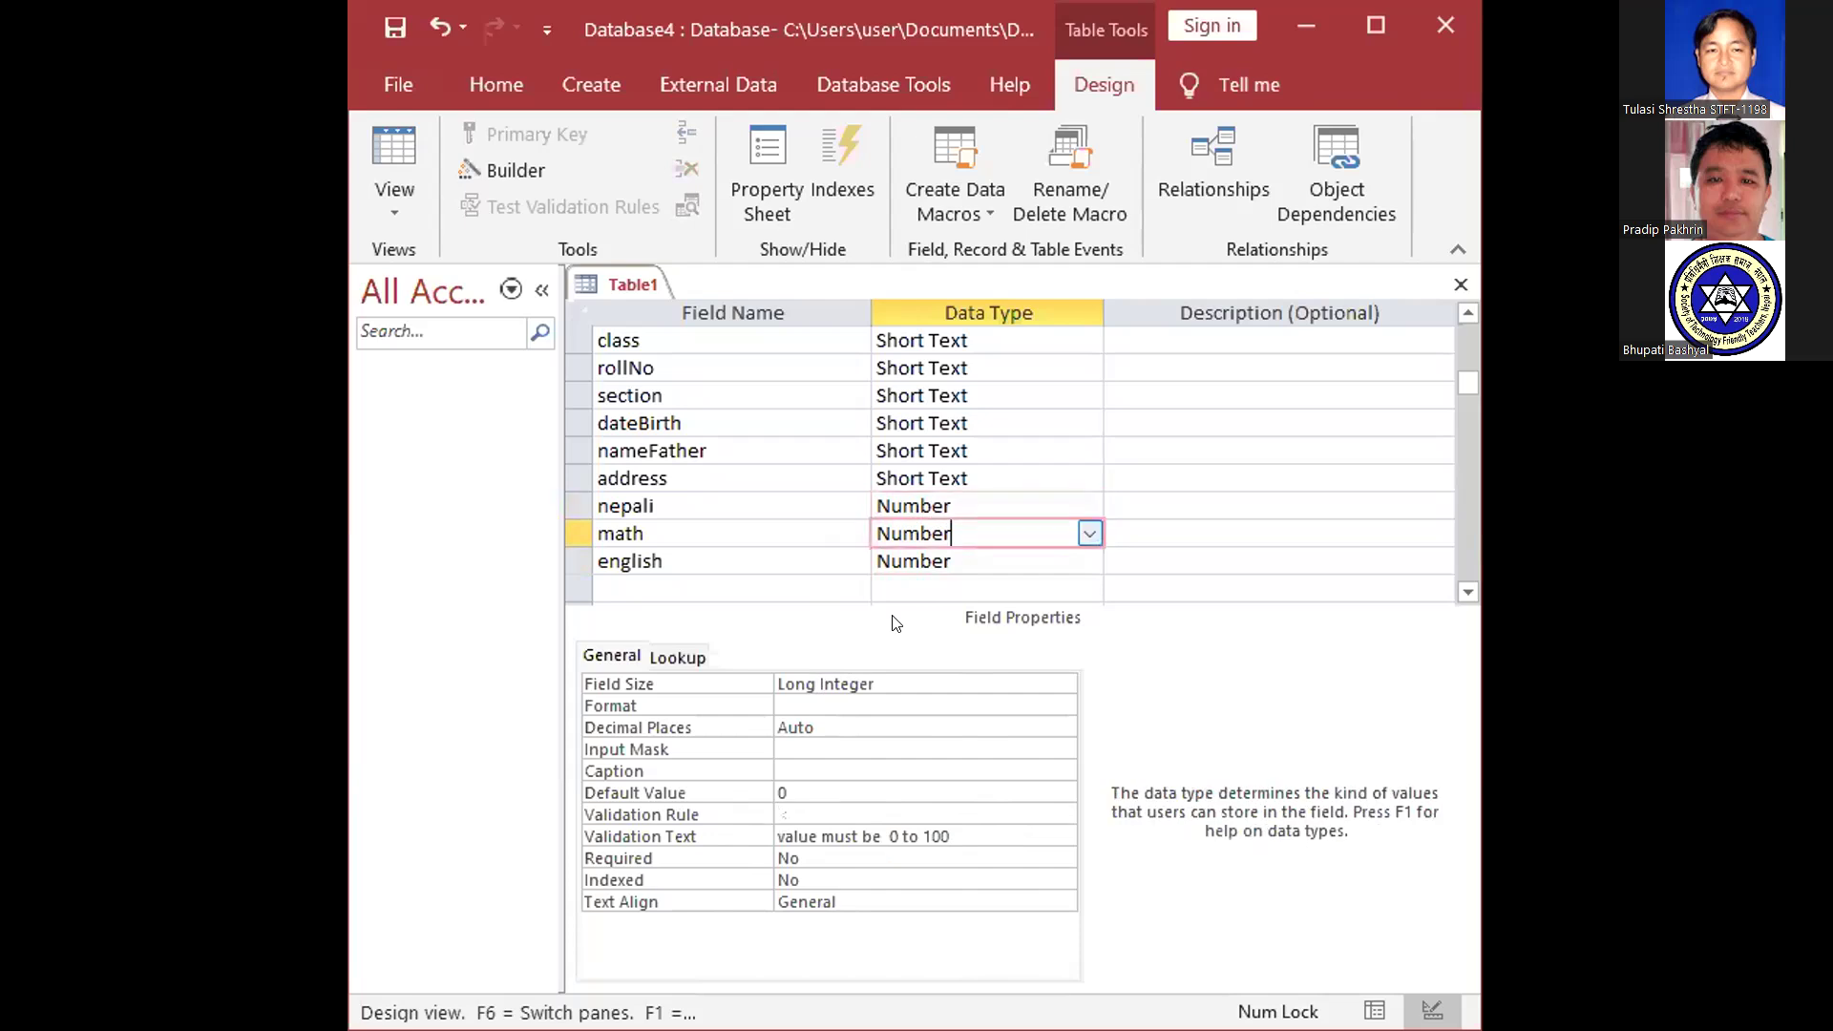
{"action": "left_click", "coordinate": [829, 815]}
{"action": "key", "text": "ctrl+v"}
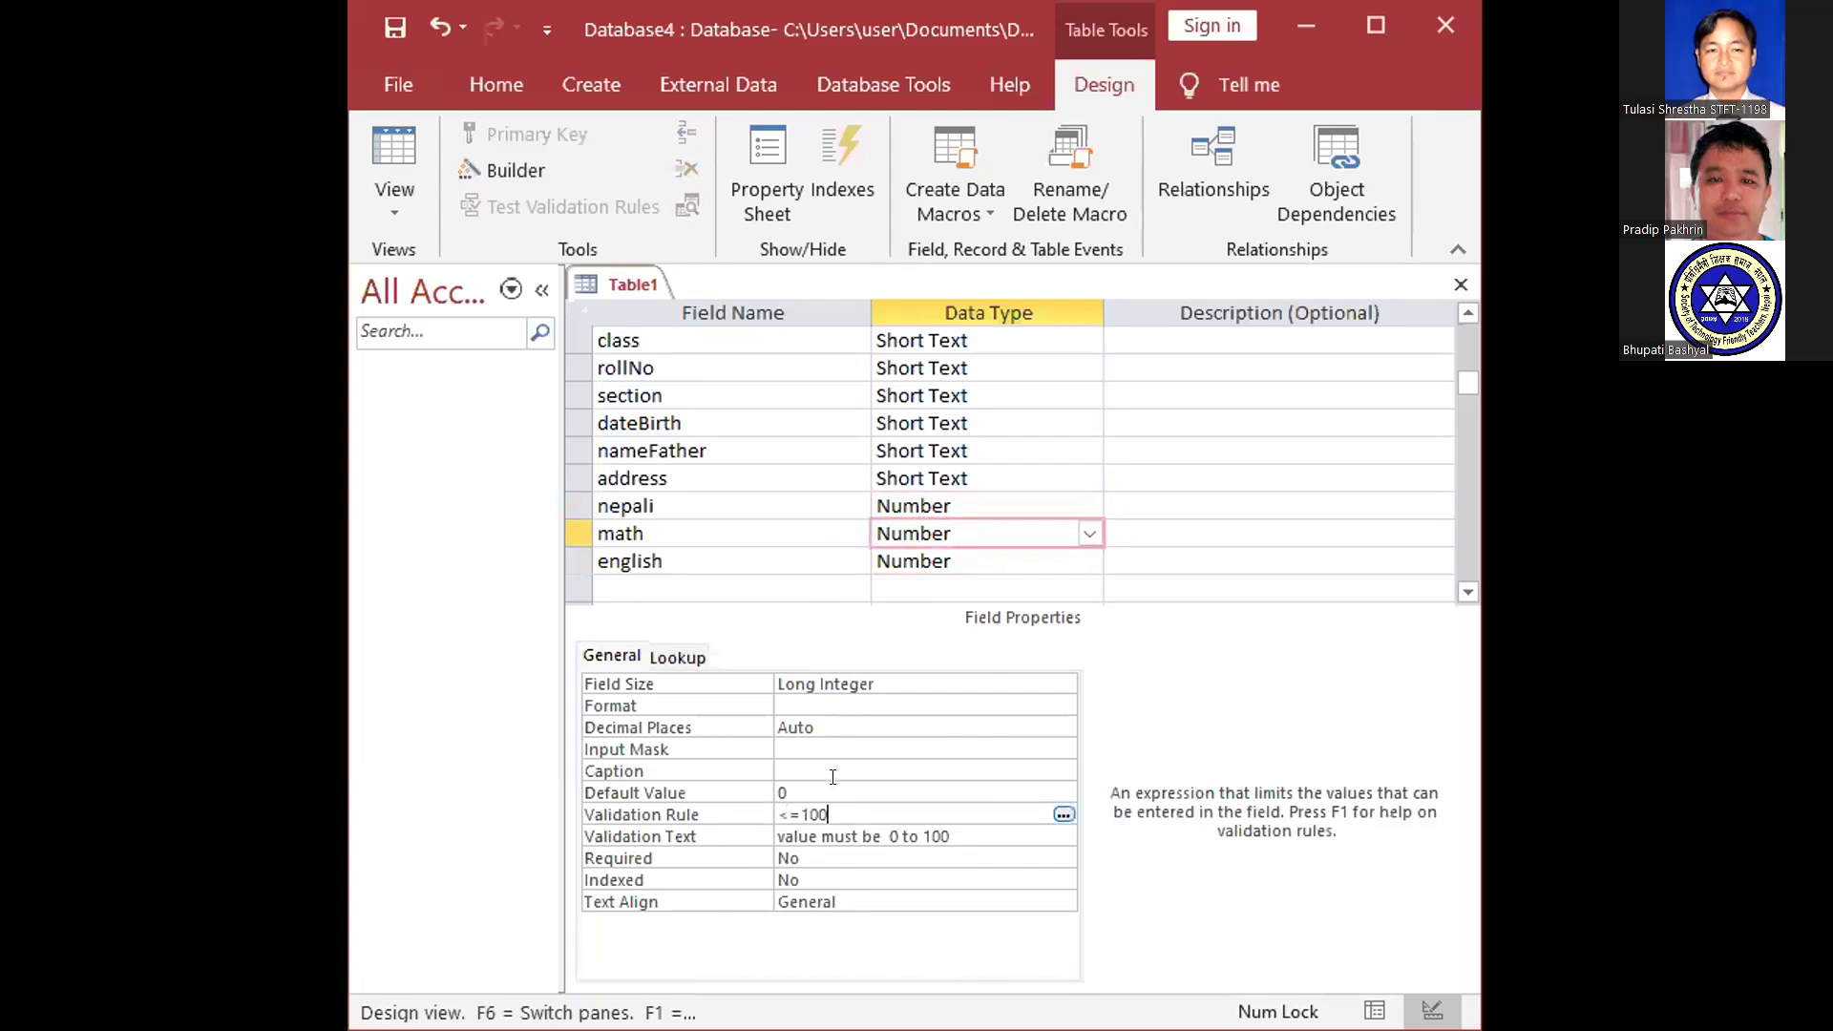
Paste the copied rule <=100 into the english field's Validation Rule
{"action": "key", "text": "F6"}
{"action": "key", "text": "Down"}
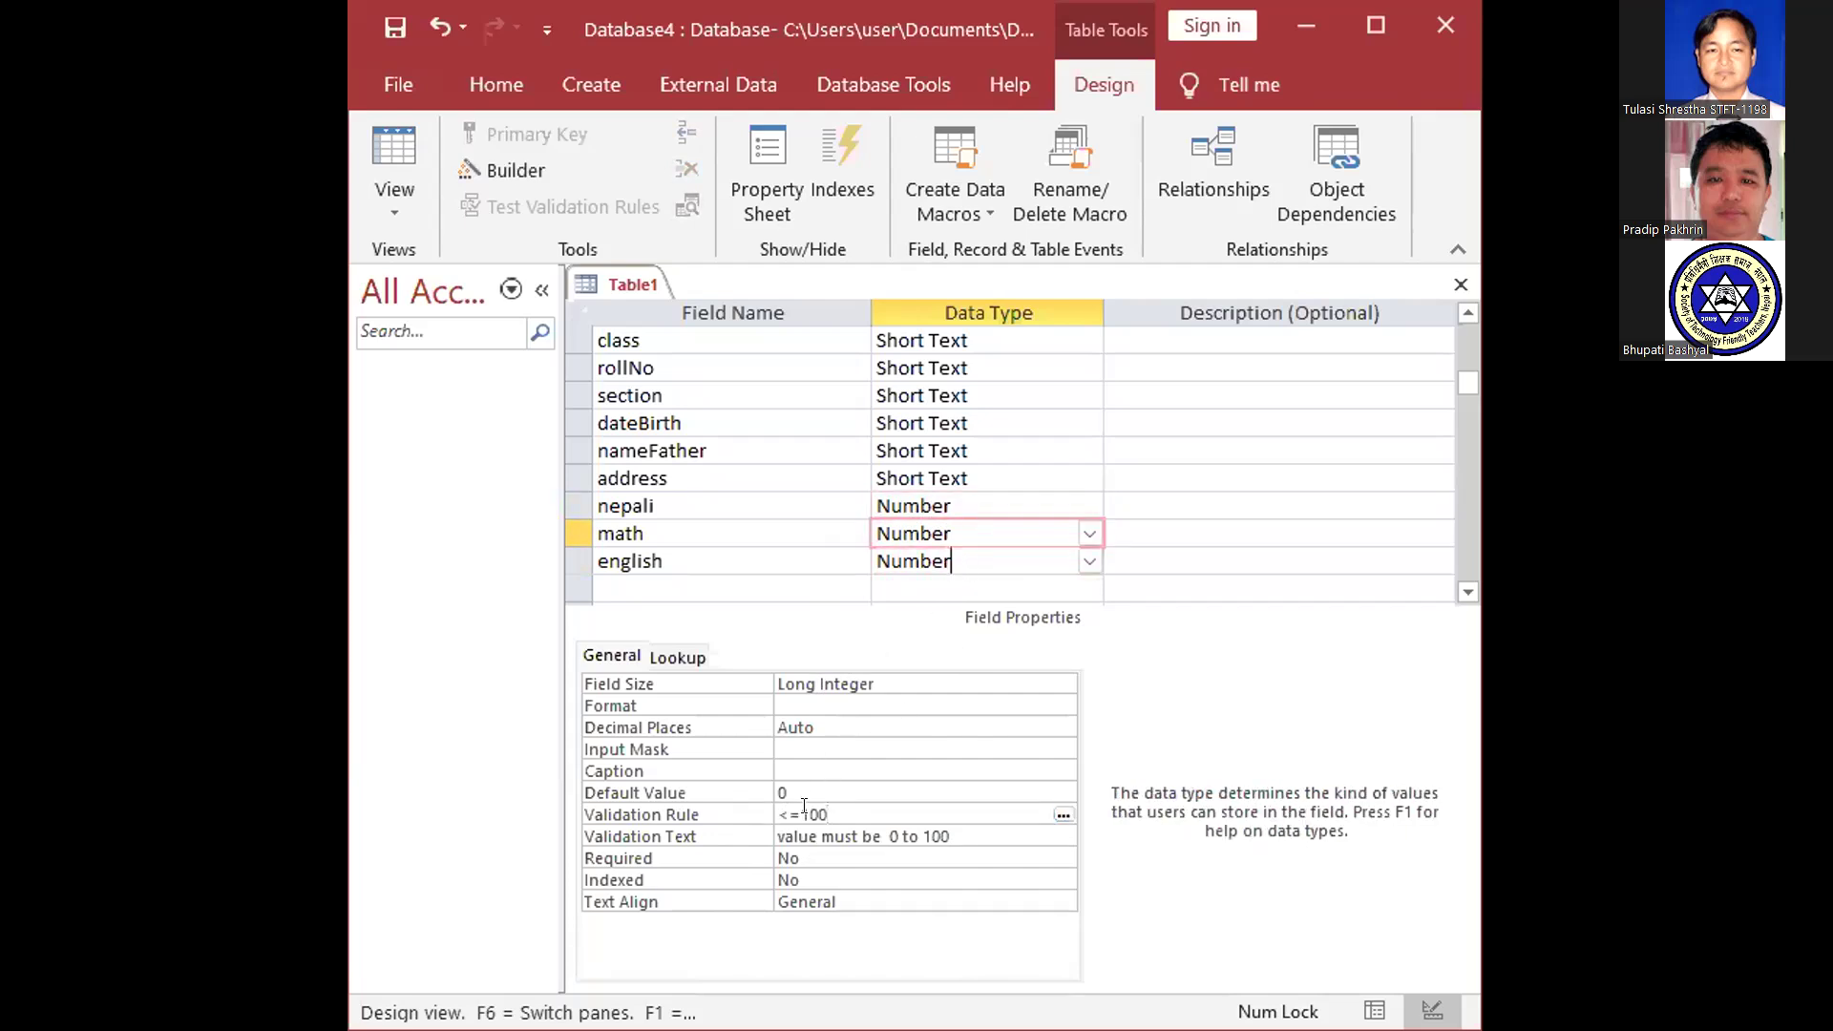
{"action": "left_click", "coordinate": [804, 812]}
{"action": "key", "text": "ctrl+v"}
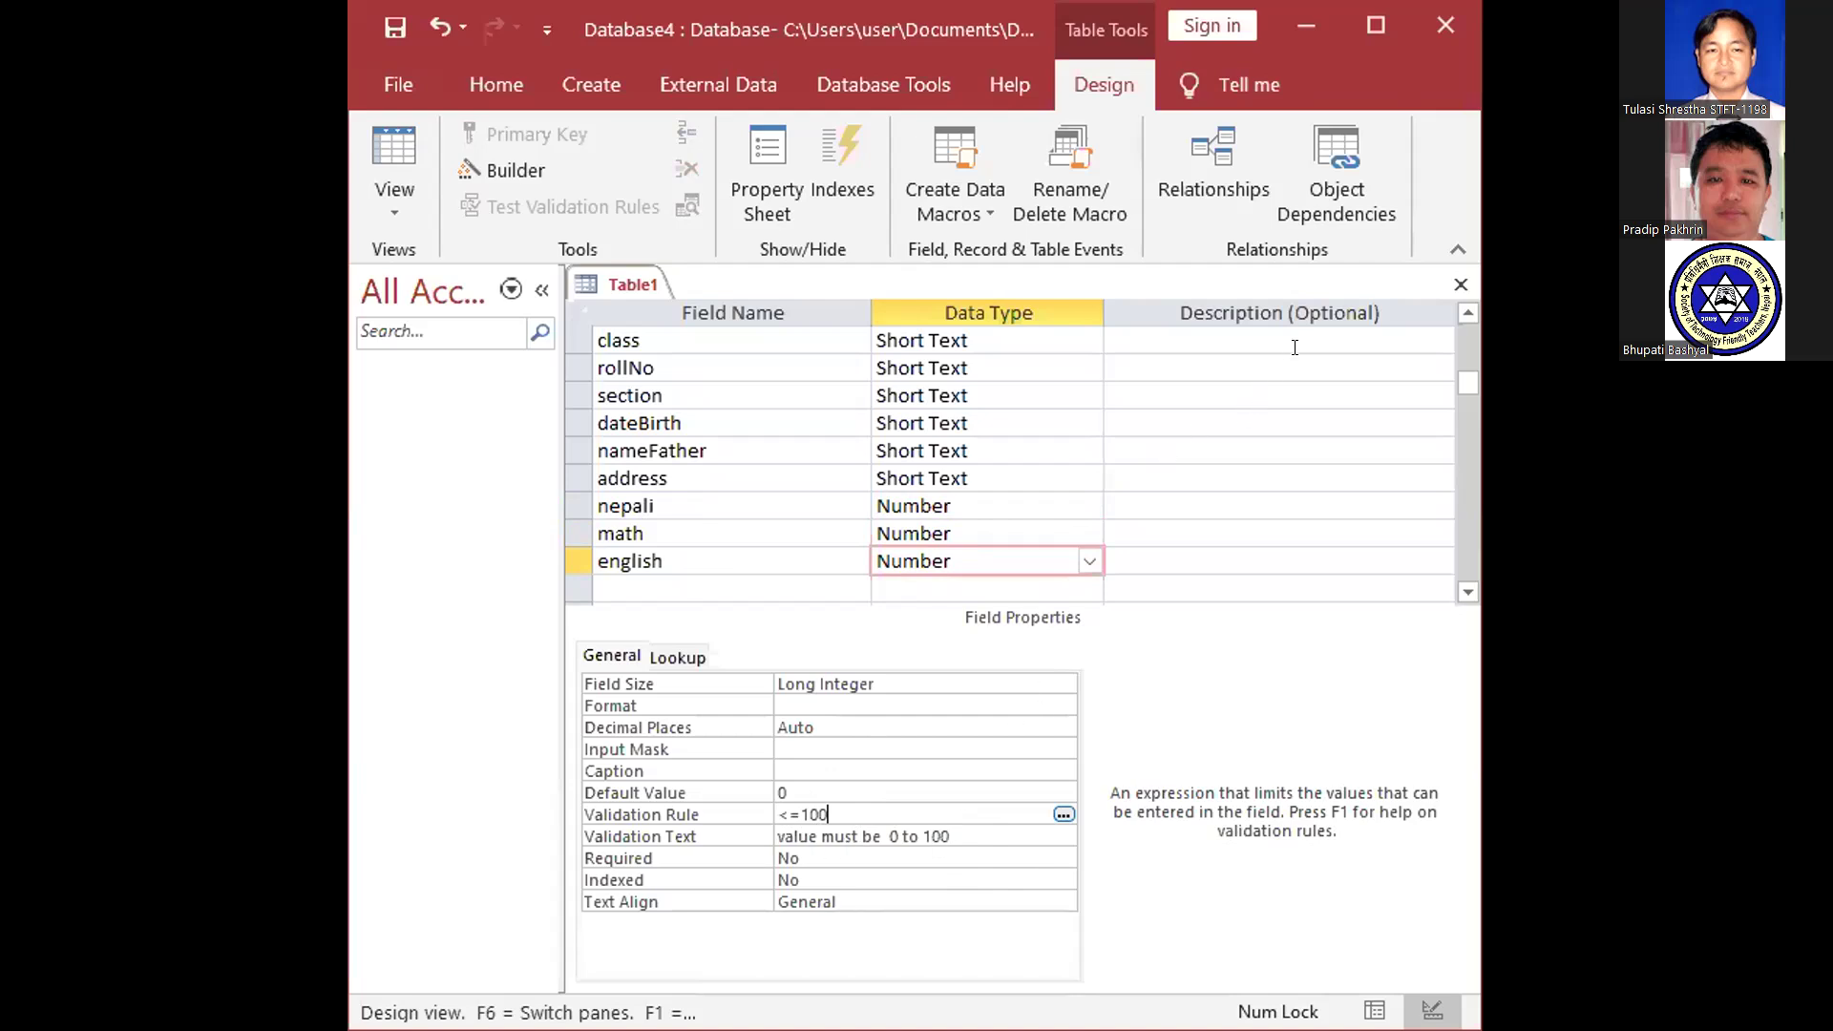
Review the Validation Rule and Validation Text of the nepali field
{"action": "left_click", "coordinate": [1468, 592]}
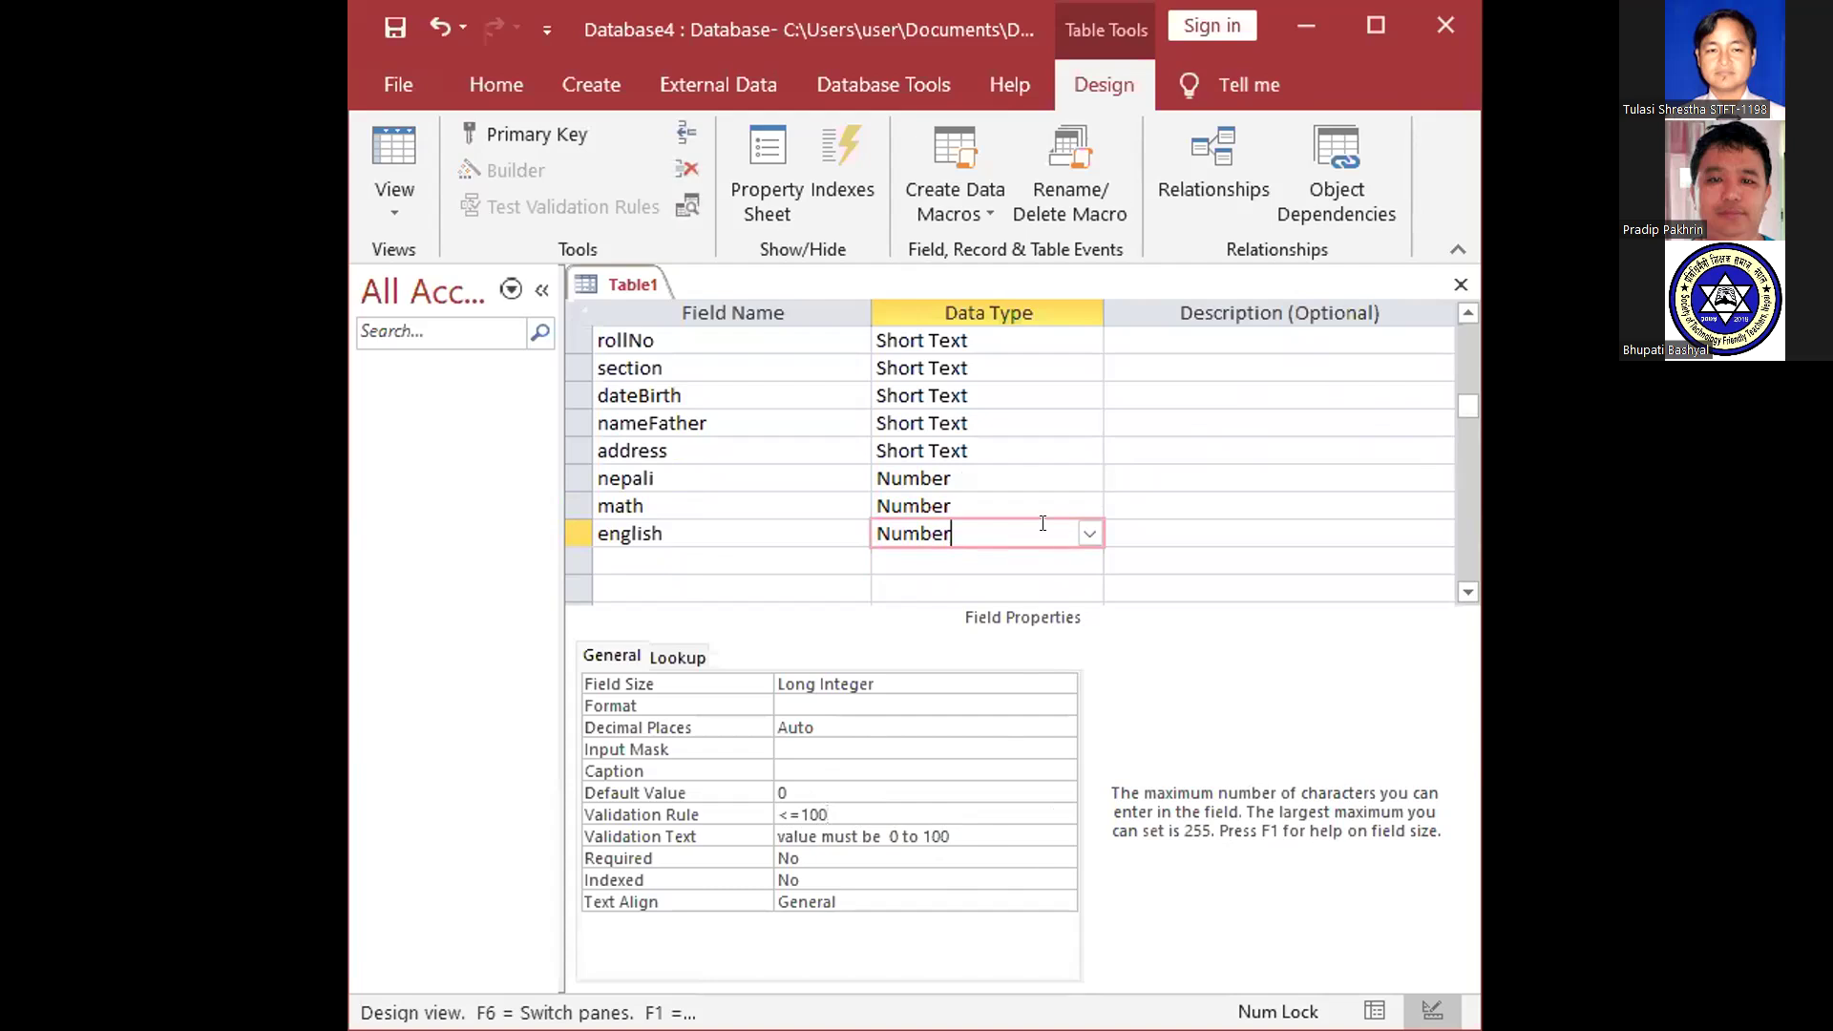
{"action": "left_click", "coordinate": [997, 468]}
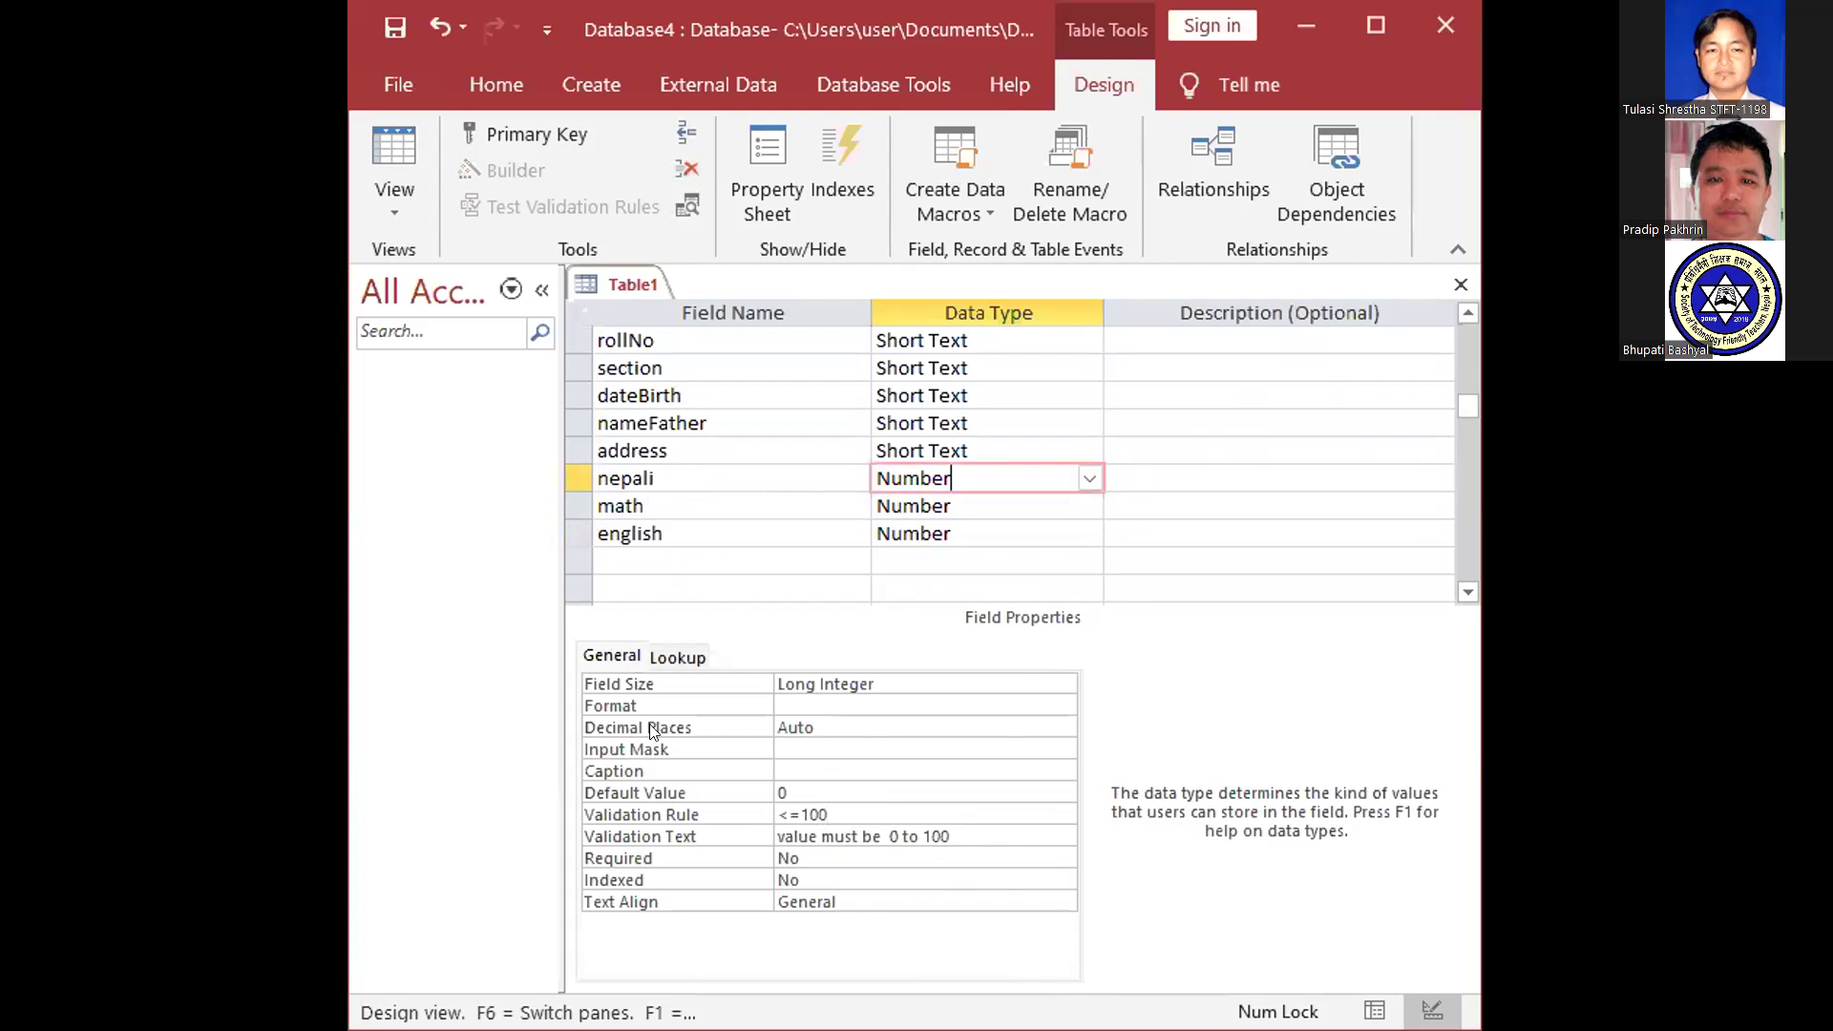
{"action": "left_click", "coordinate": [669, 815]}
{"action": "left_click", "coordinate": [718, 812]}
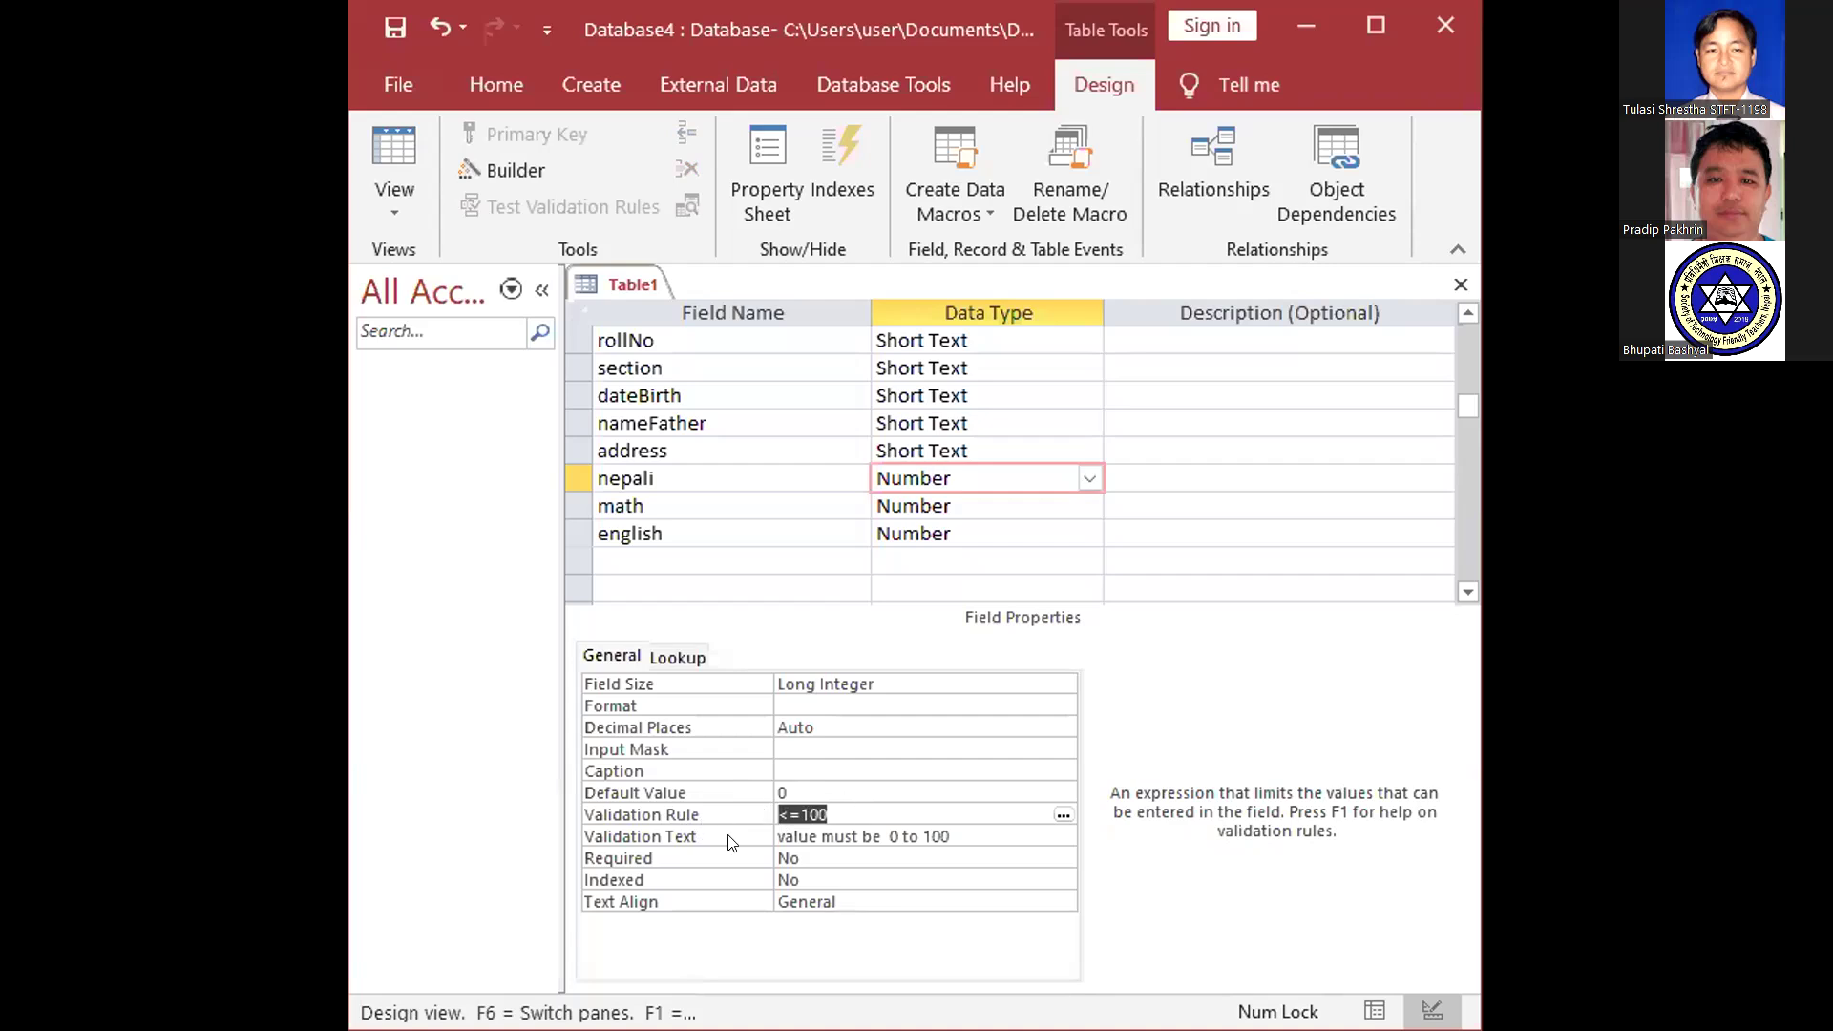
{"action": "left_click", "coordinate": [856, 804]}
{"action": "left_click", "coordinate": [947, 833]}
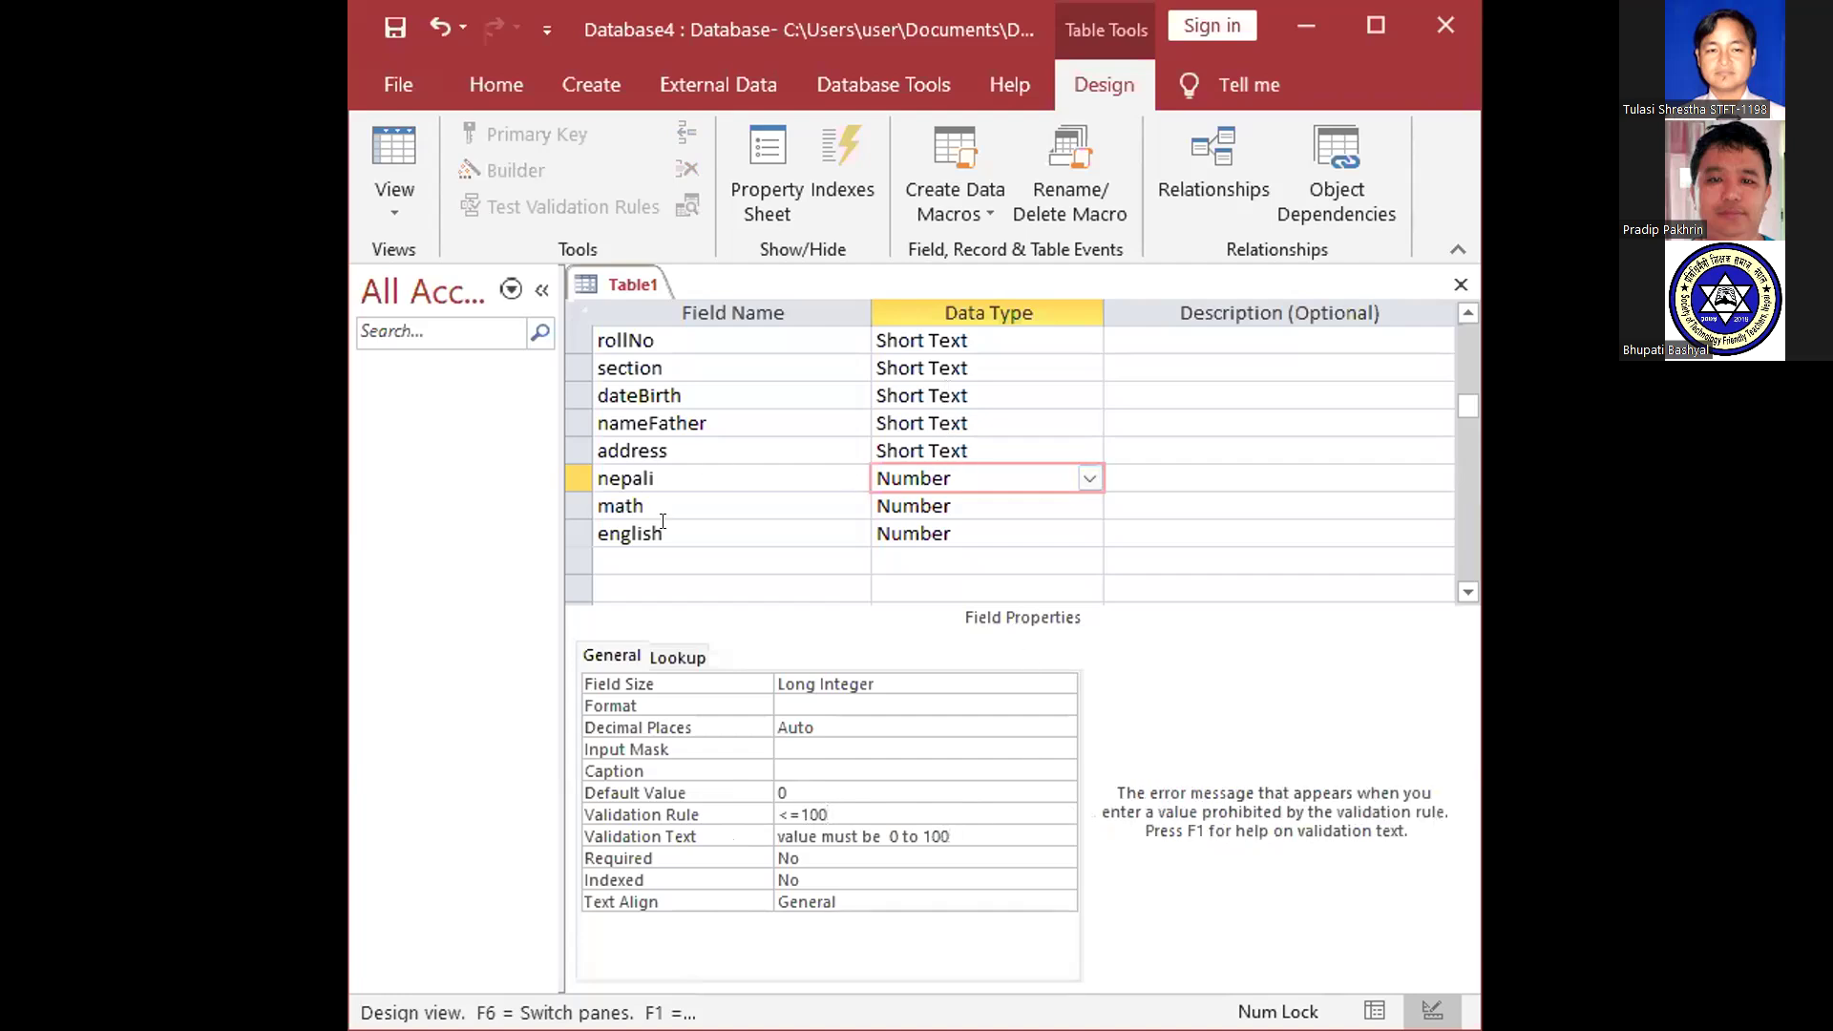
Review the Lookup settings of the class and section fields and the data types available for dateBirth
{"action": "scroll", "coordinate": [1432, 478], "scroll_direction": "up", "scroll_amount": 1}
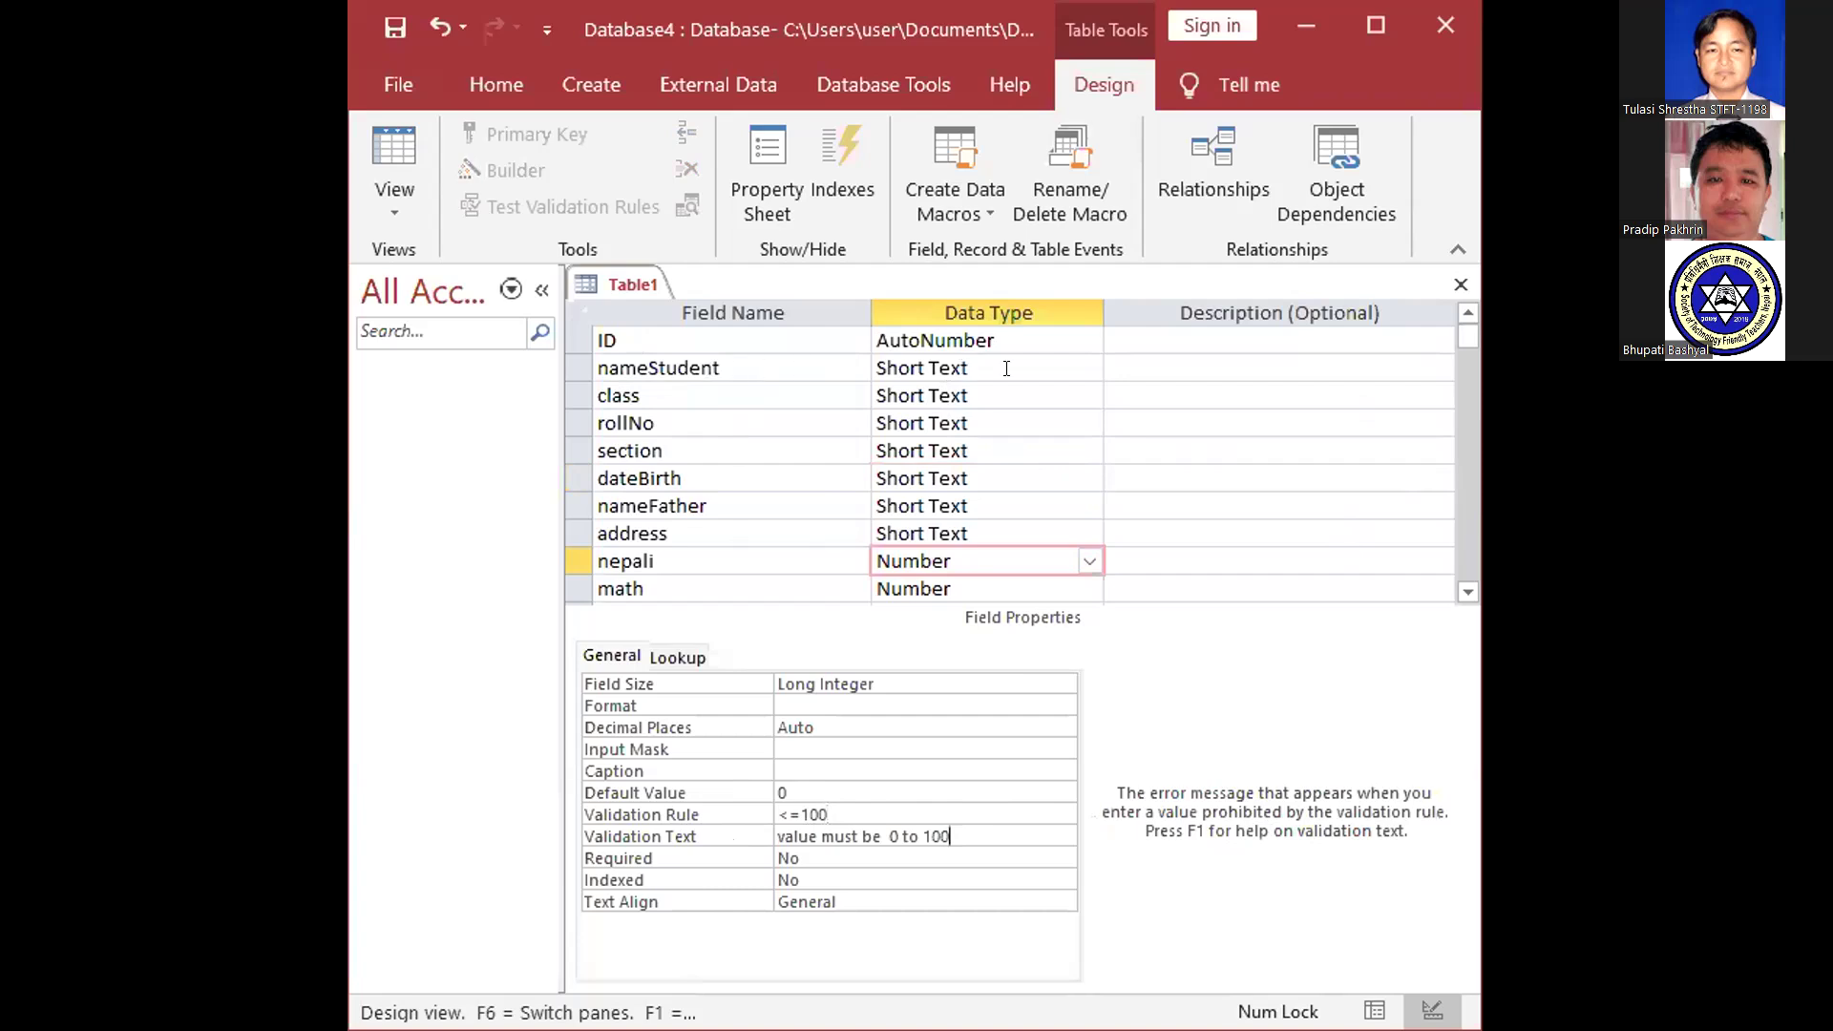
{"action": "left_click", "coordinate": [649, 393]}
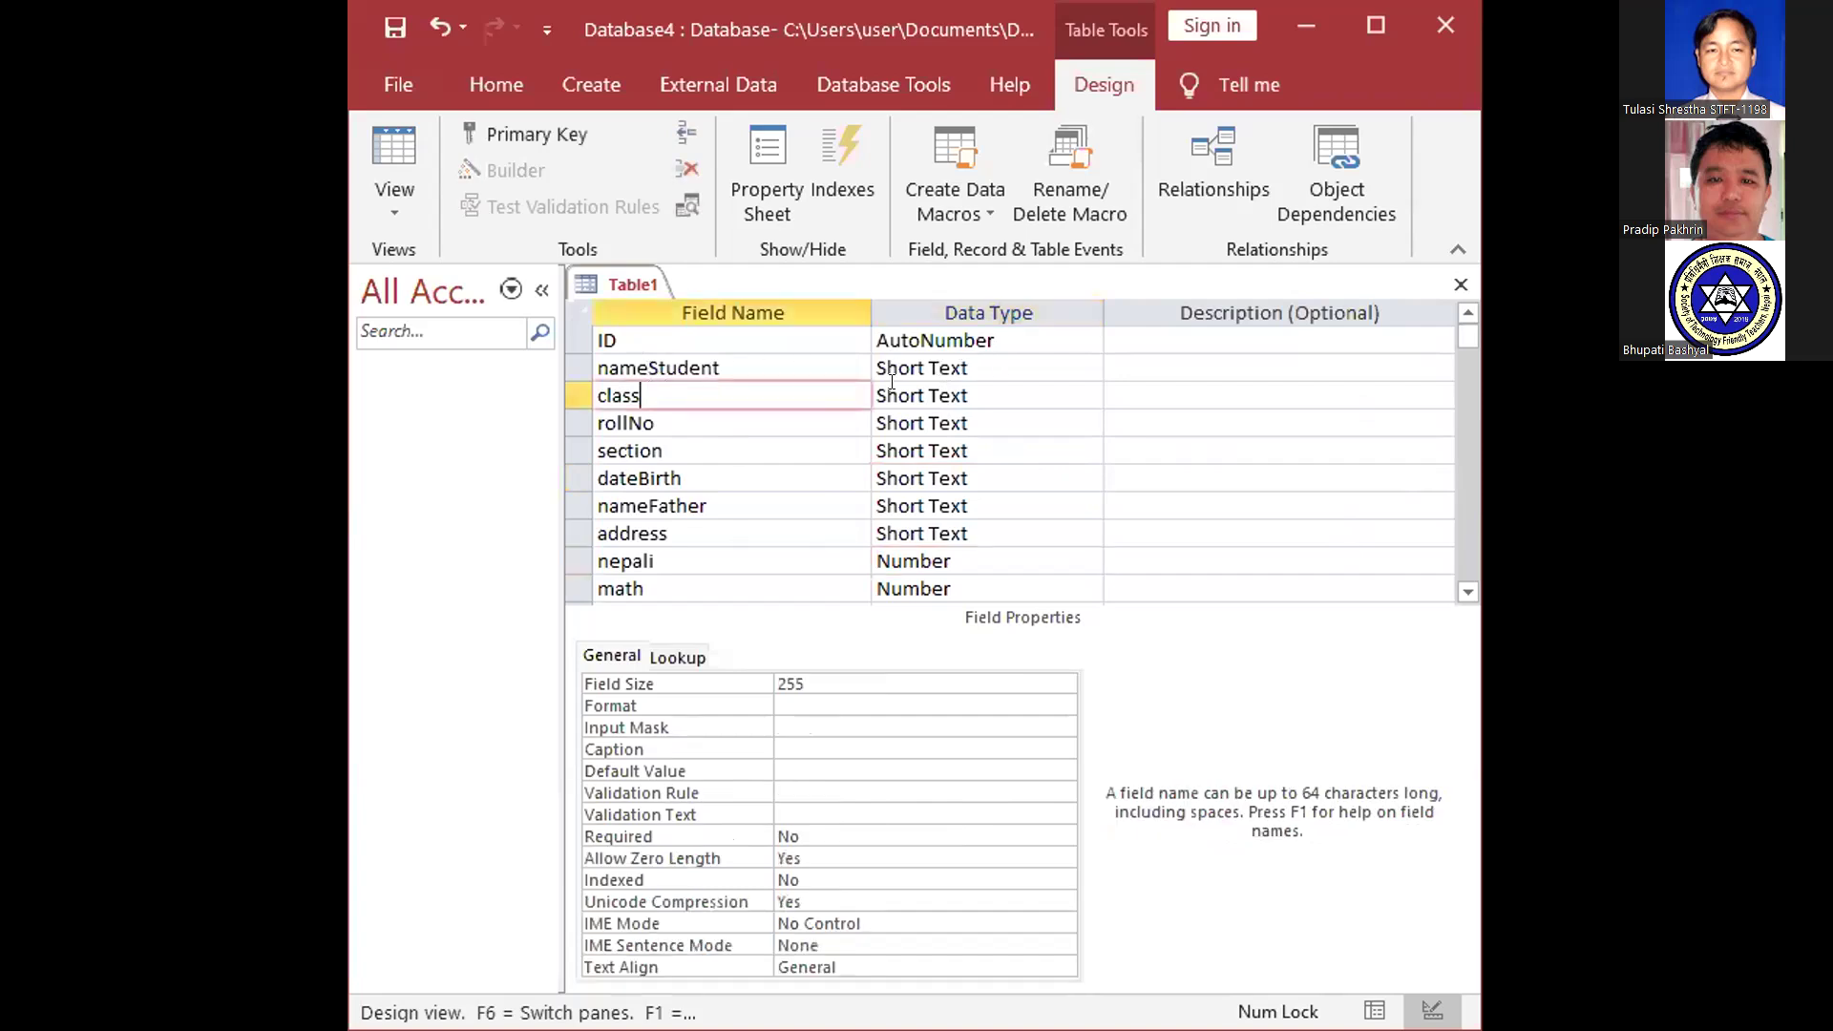
{"action": "left_click", "coordinate": [989, 394]}
{"action": "left_click", "coordinate": [678, 657]}
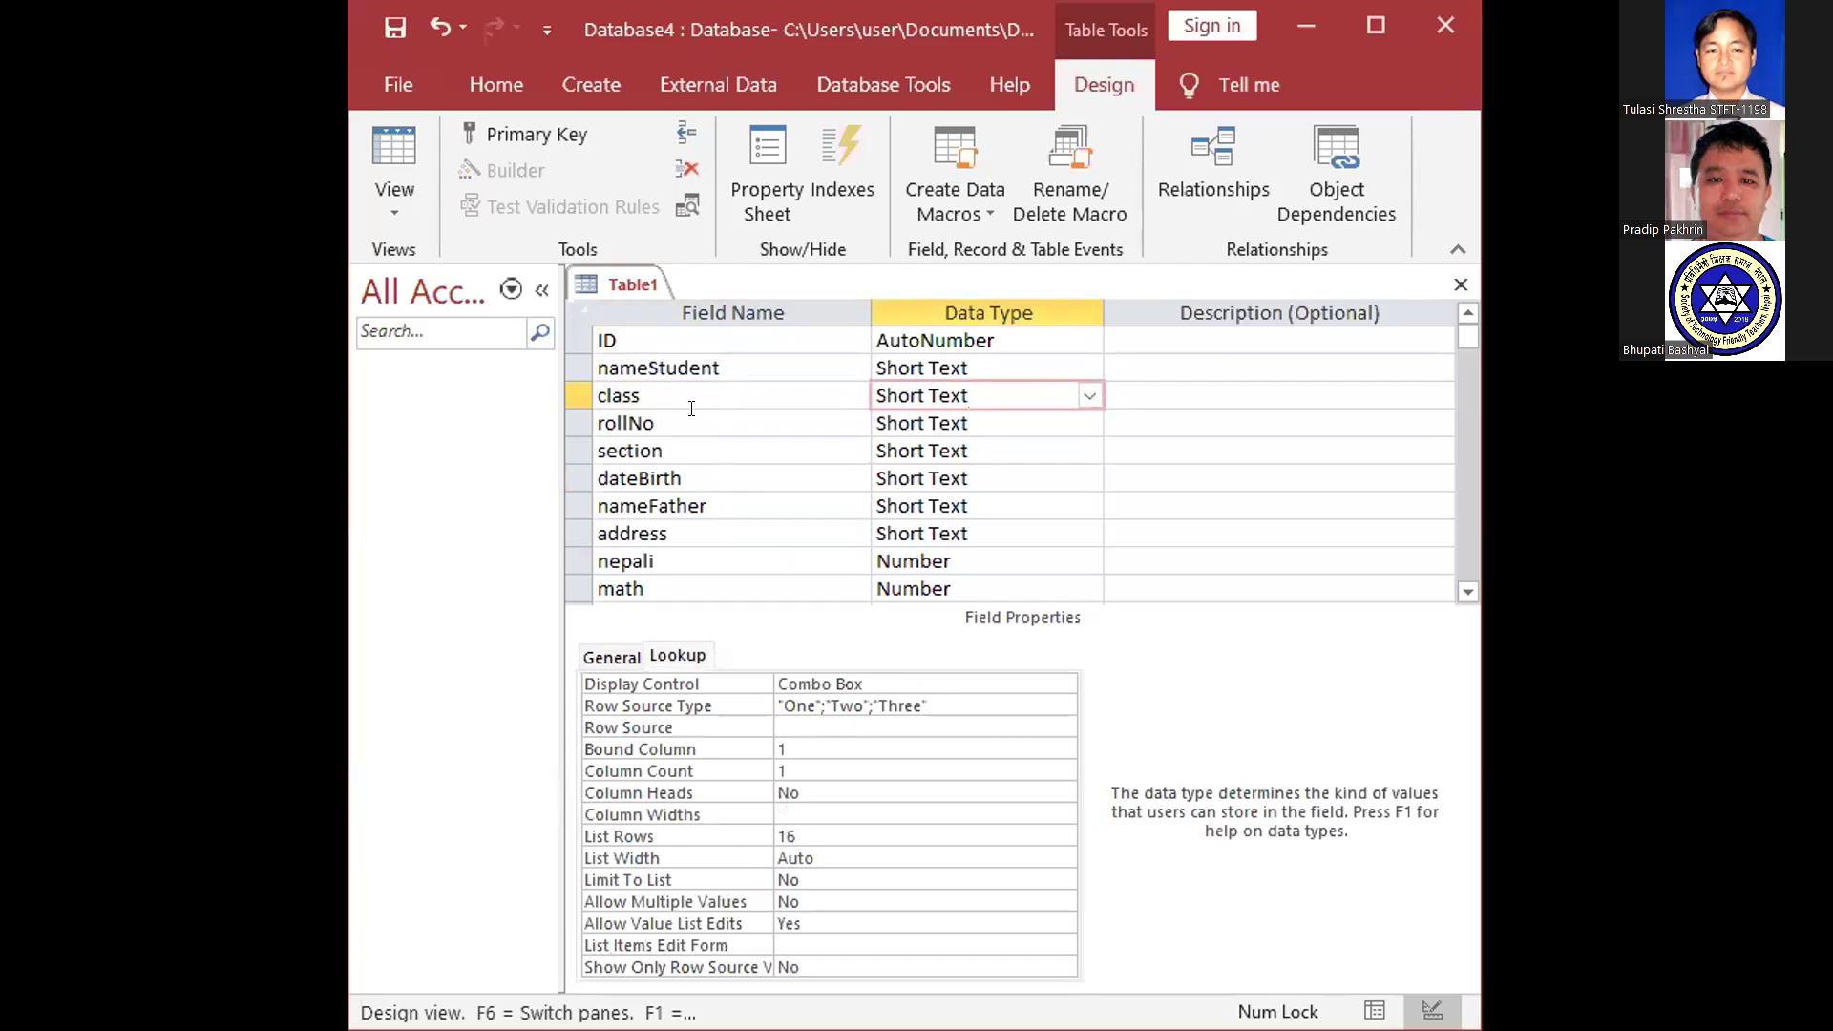
{"action": "key", "text": "Down"}
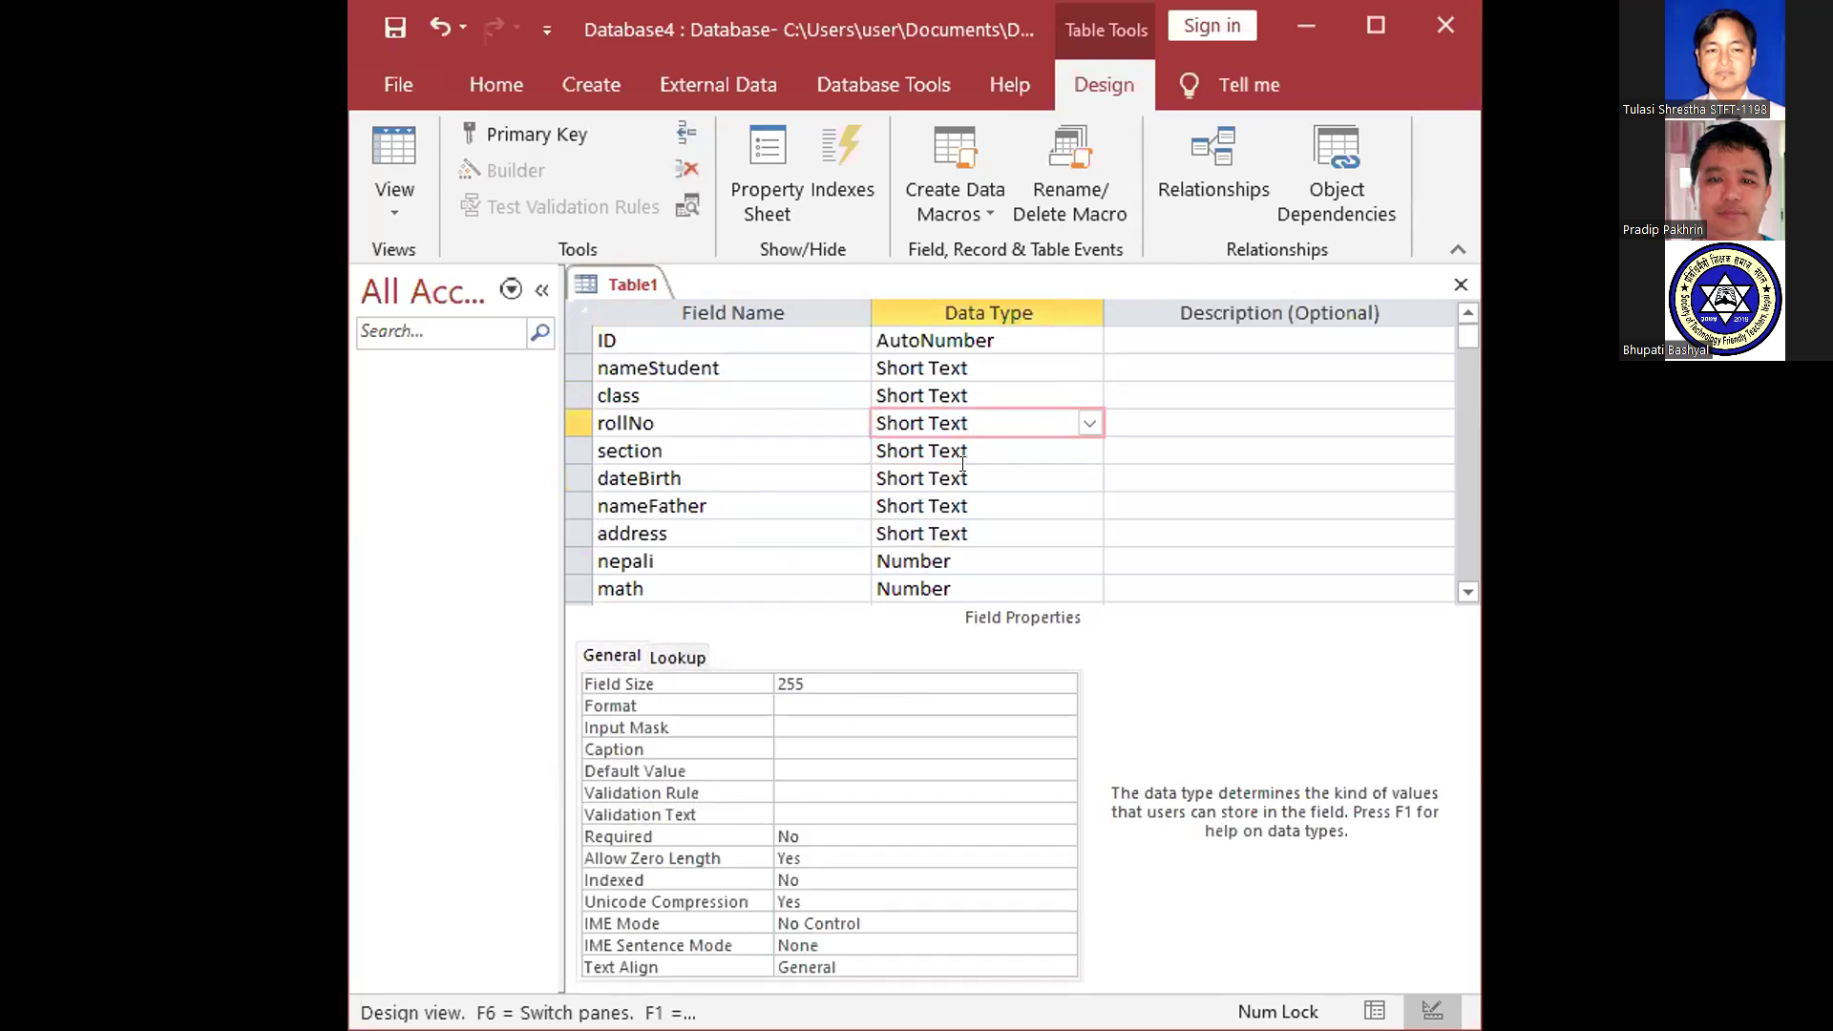
{"action": "key", "text": "Down"}
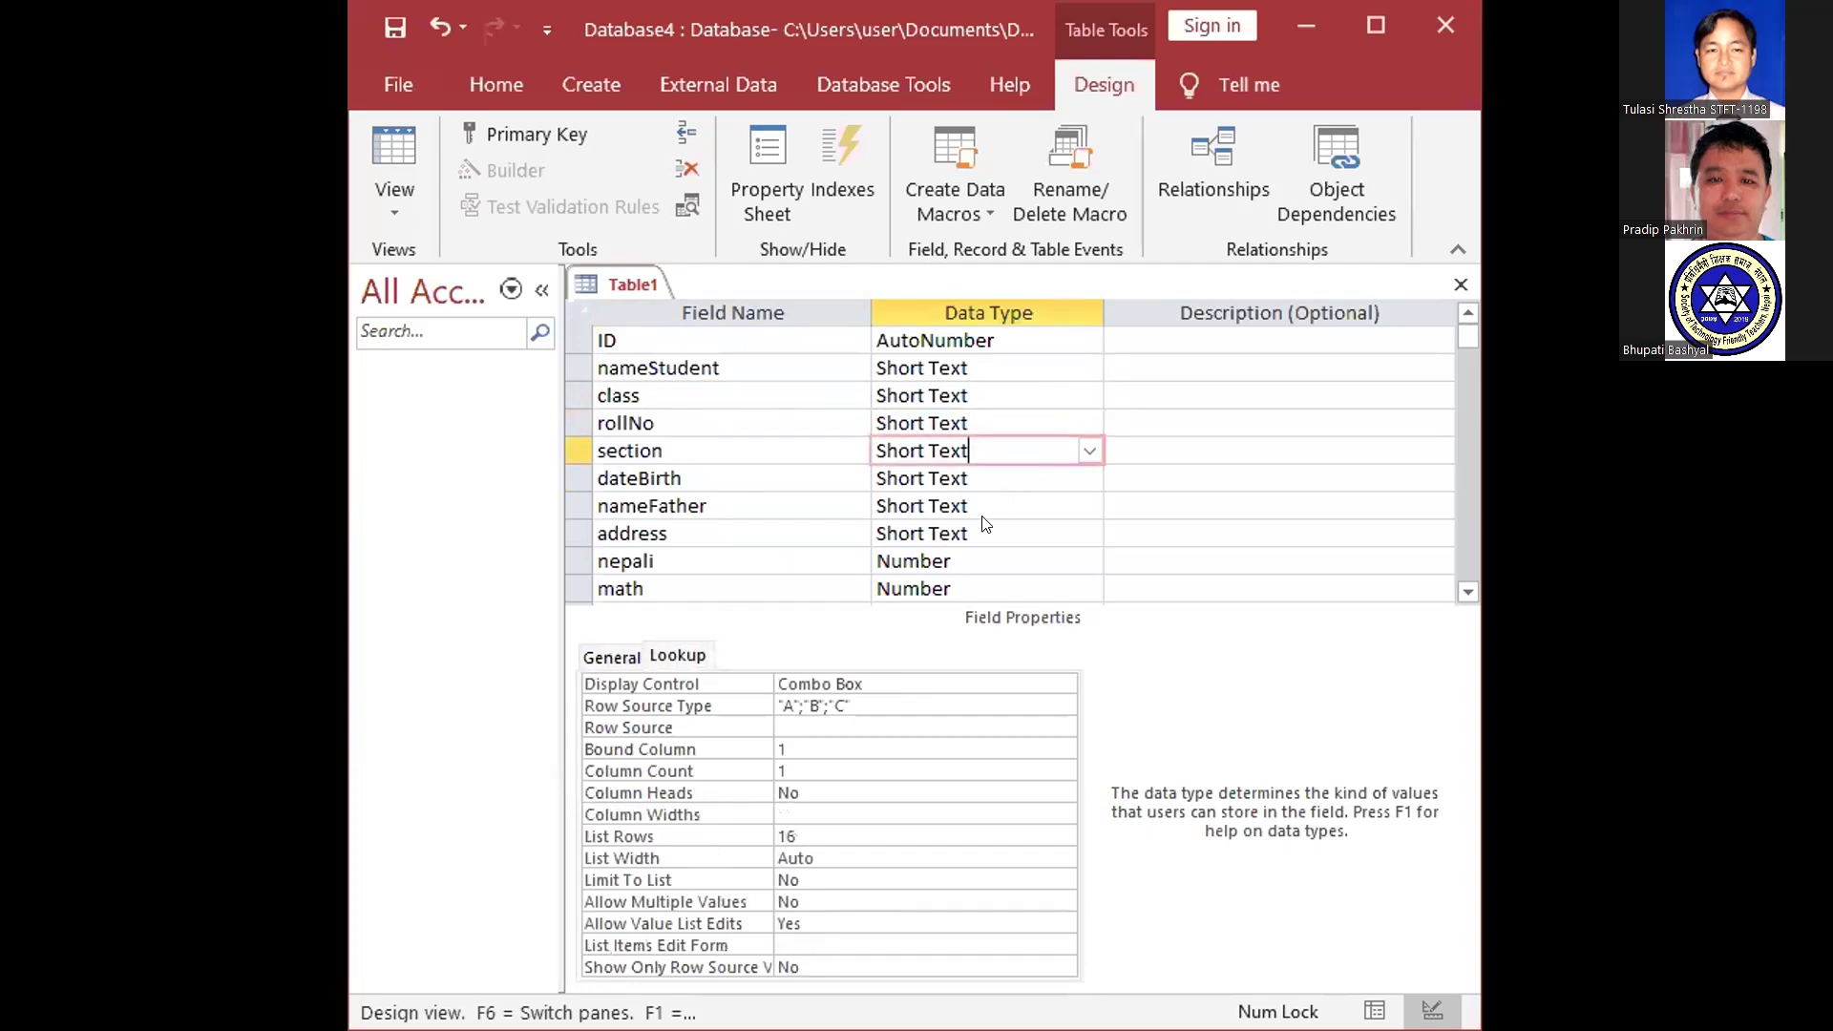
{"action": "key", "text": "Tab"}
{"action": "key", "text": "Tab"}
{"action": "key", "text": "Tab"}
{"action": "key", "text": "alt+Down"}
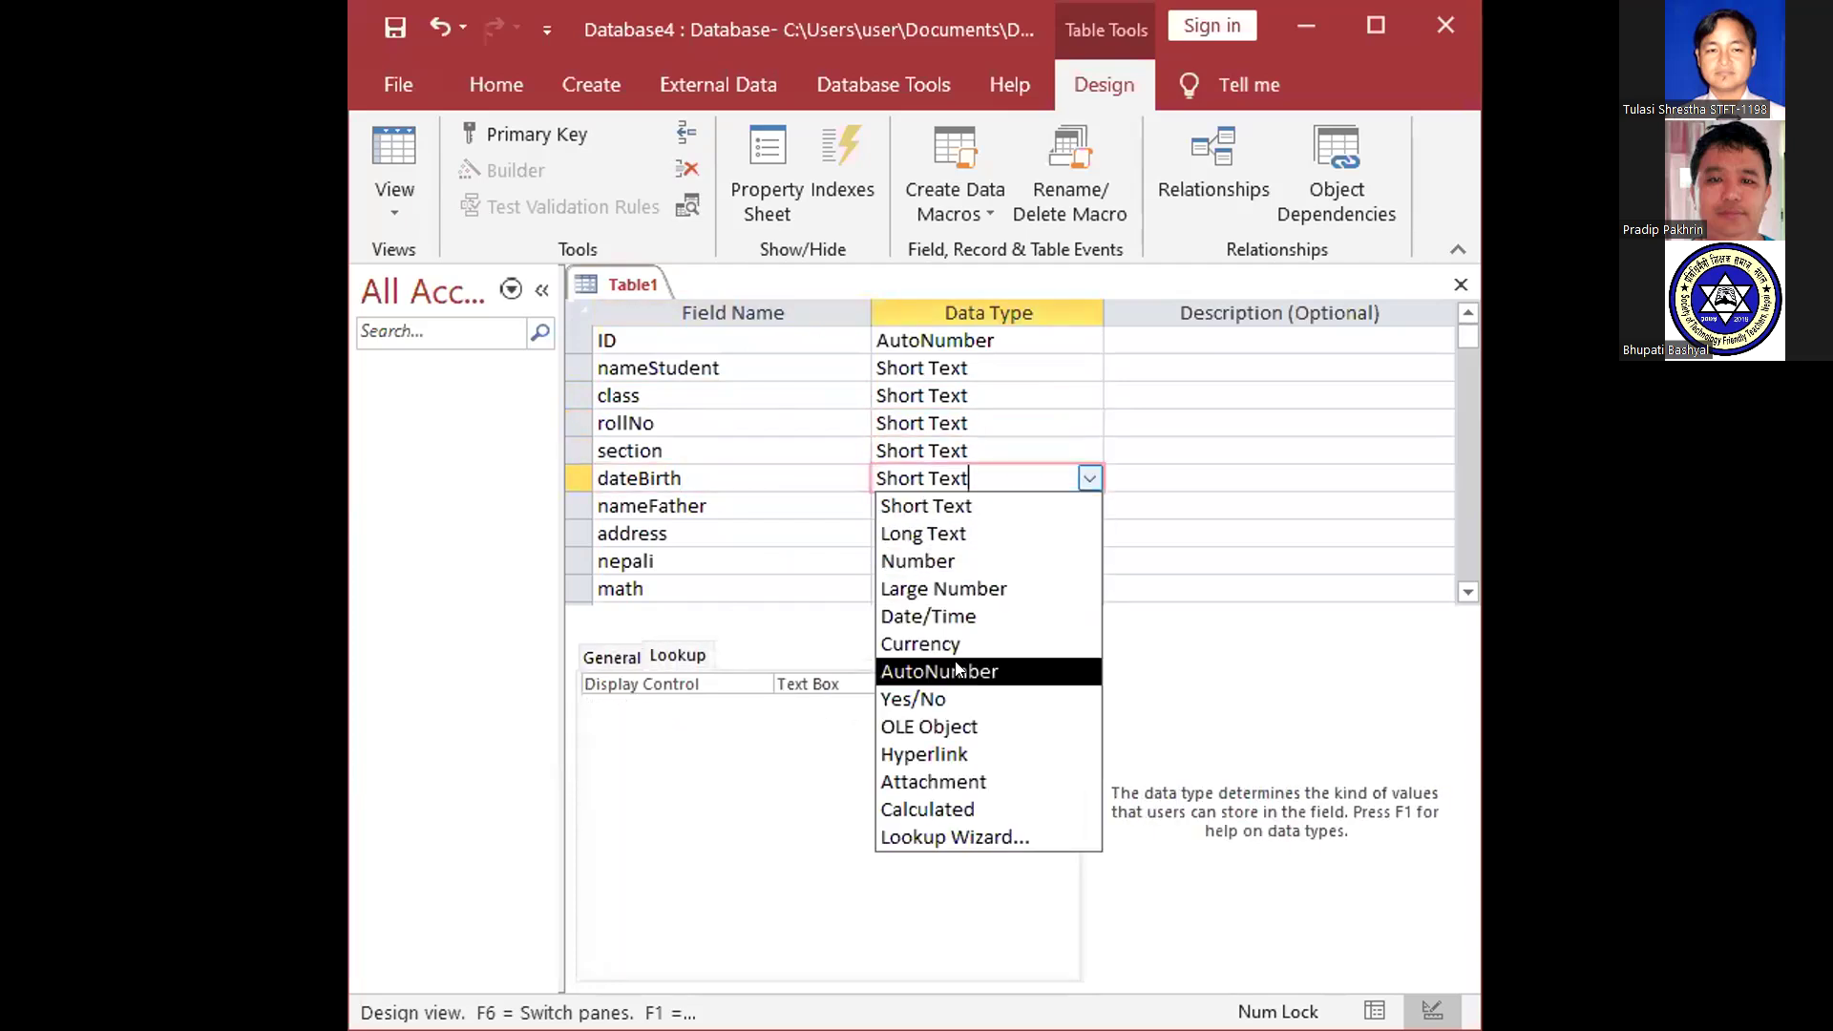
{"action": "left_click", "coordinate": [969, 450]}
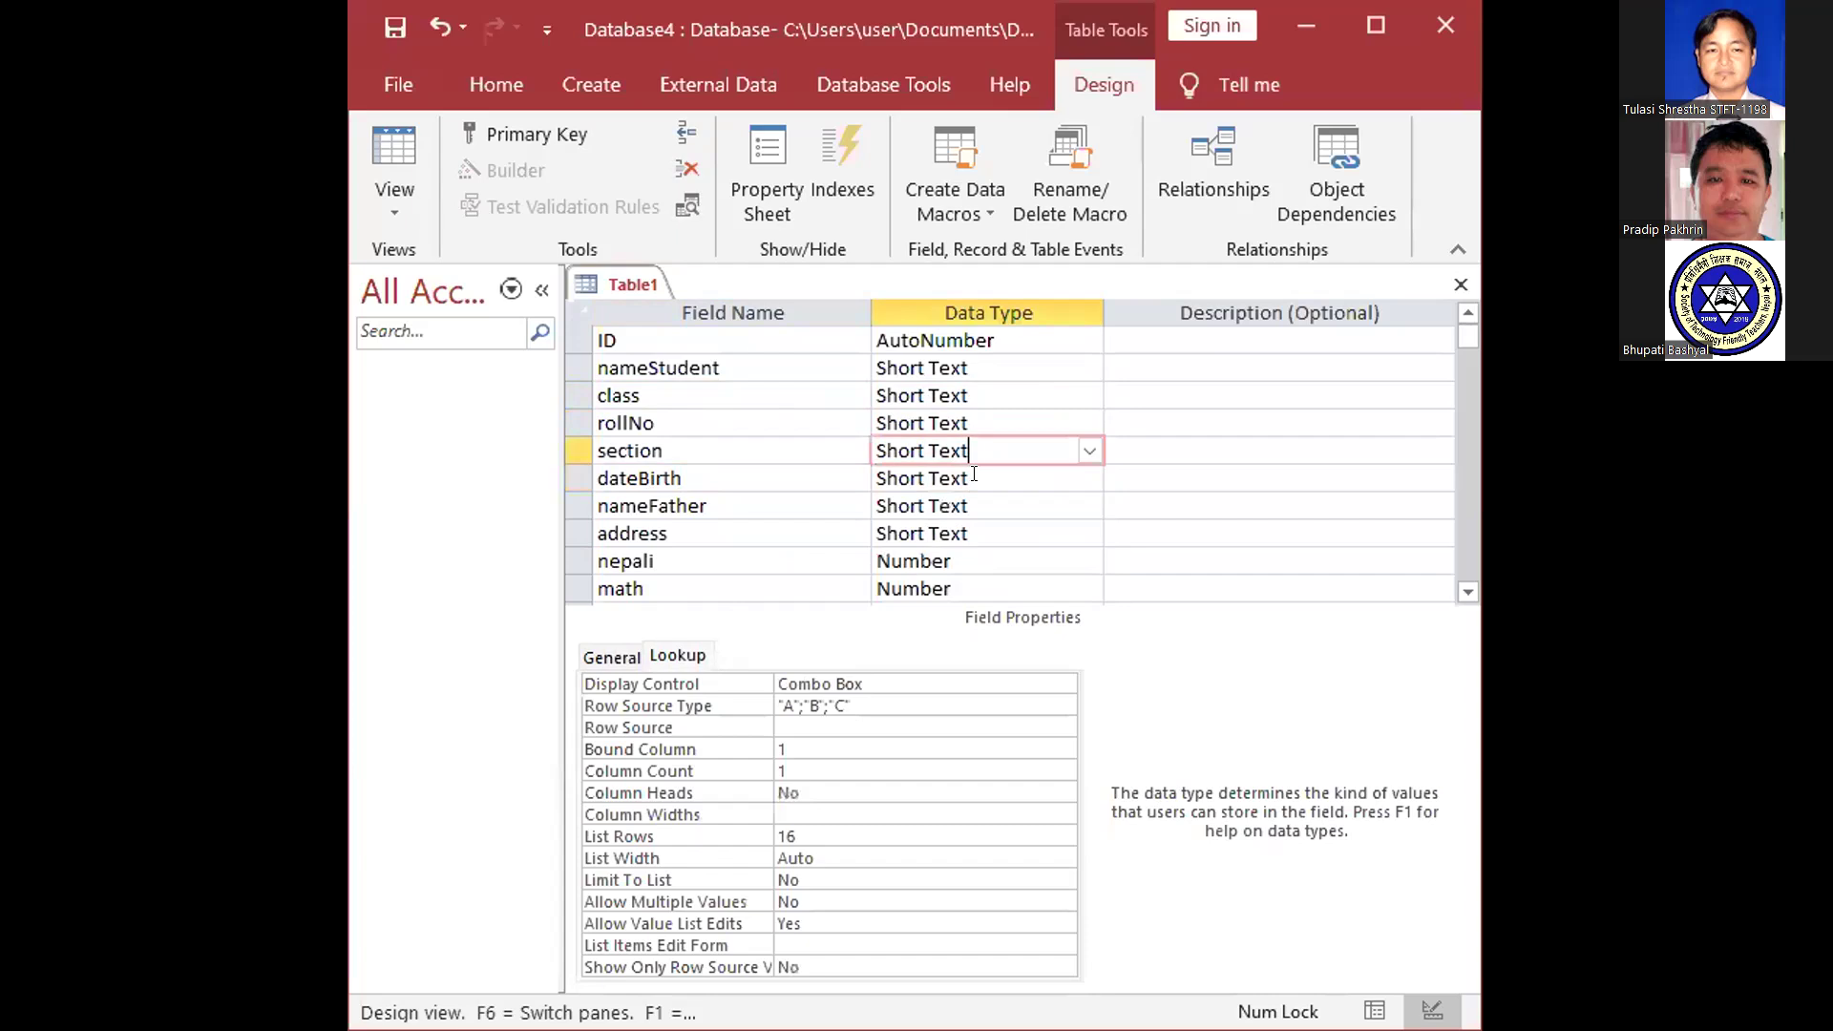
{"action": "left_click", "coordinate": [986, 475]}
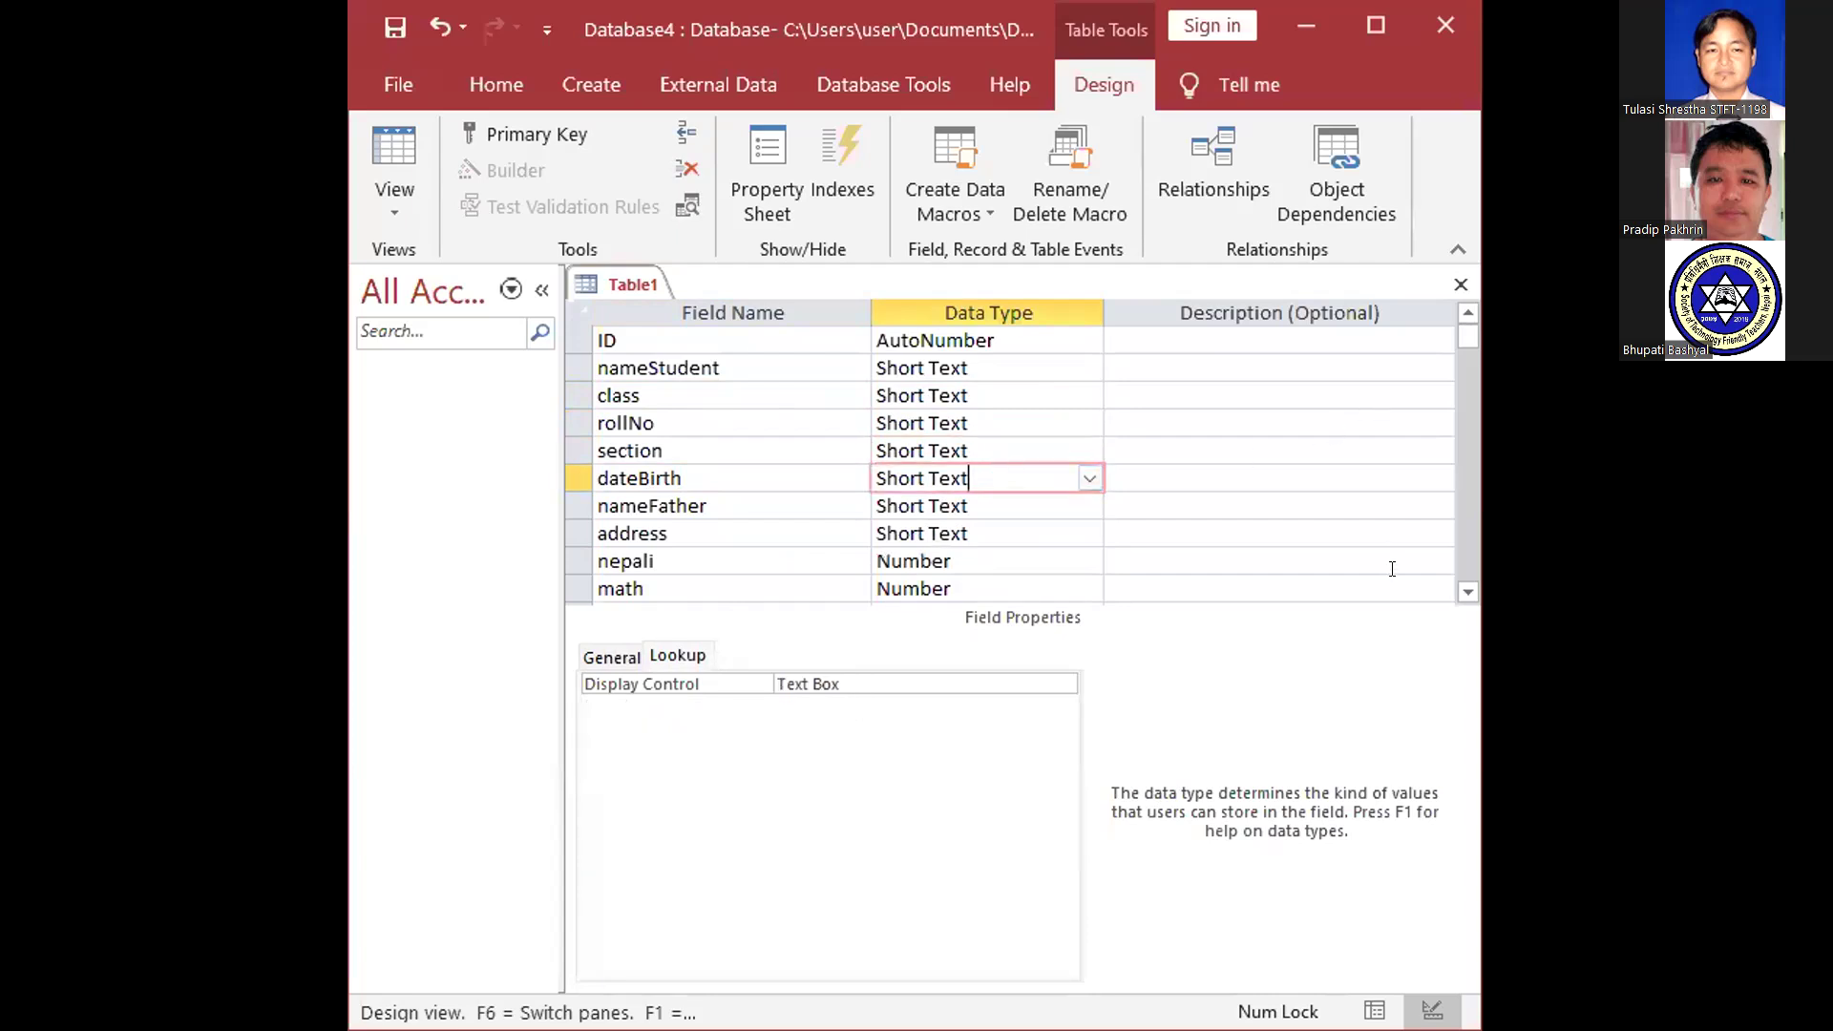
Add a field named photo below english and set its data type to Attachment
{"action": "scroll", "coordinate": [1384, 563], "scroll_direction": "down", "scroll_amount": 2}
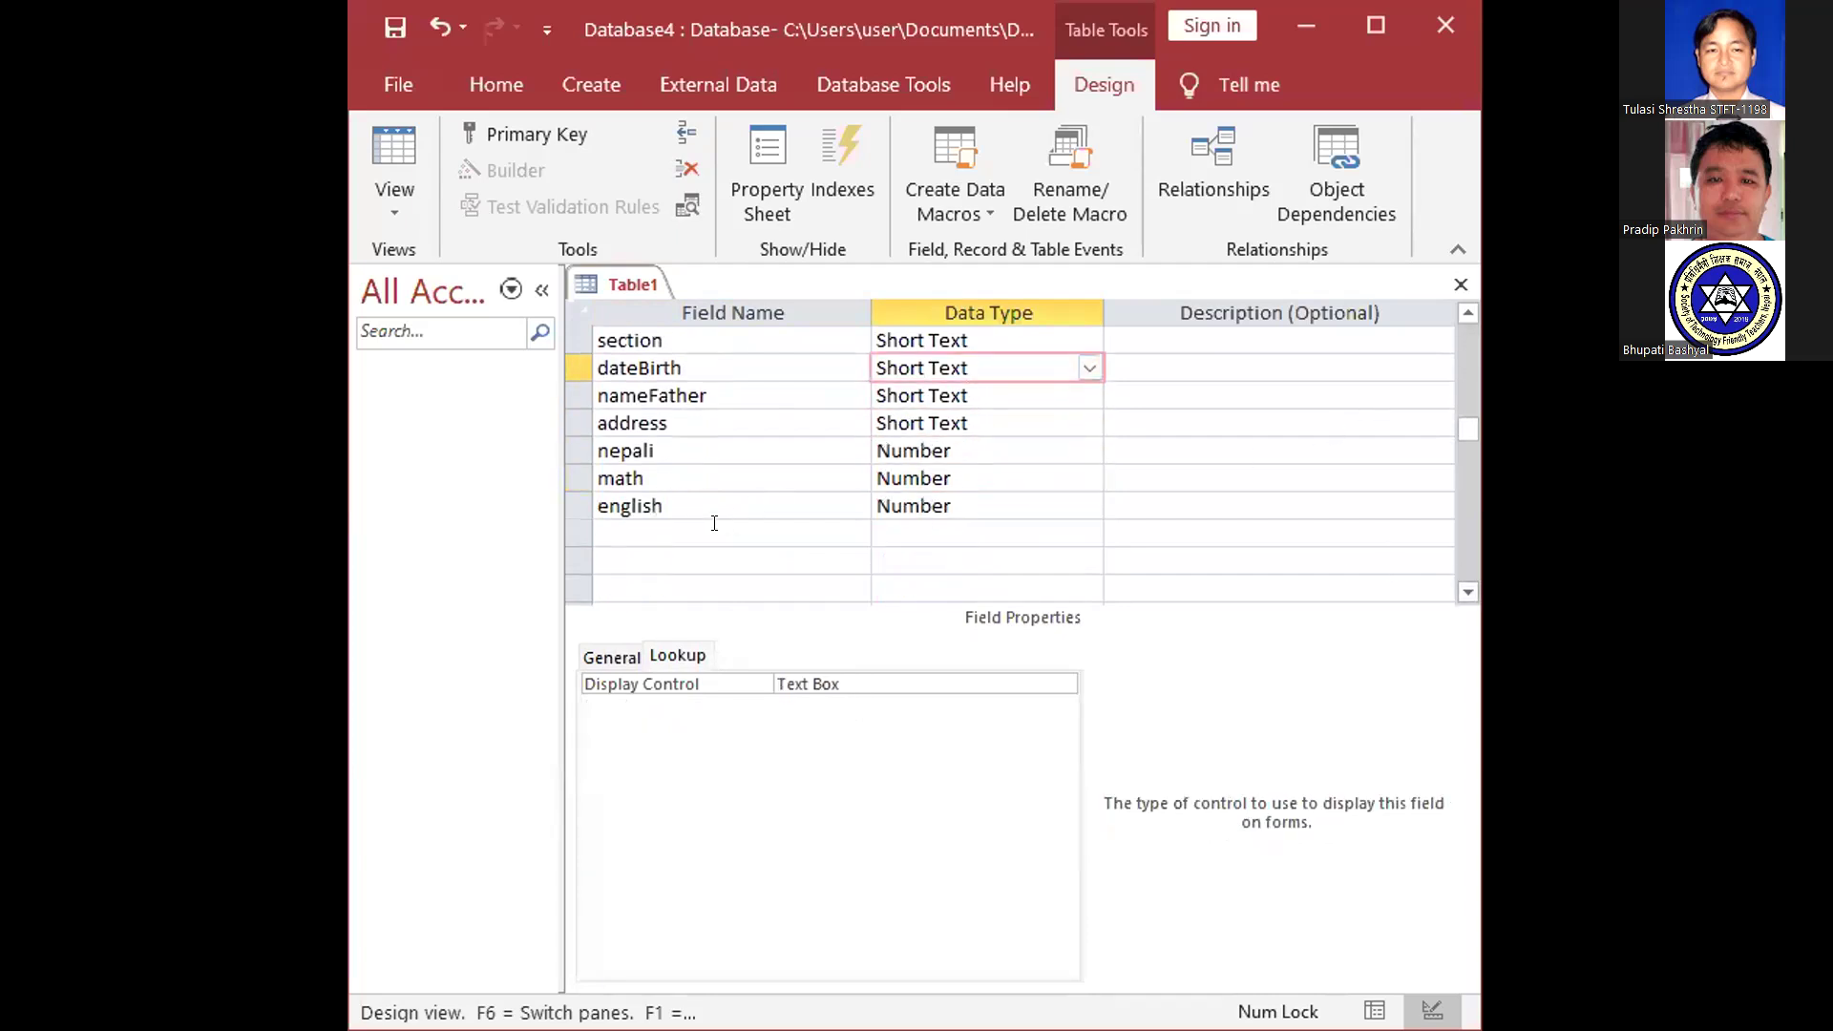
{"action": "left_click", "coordinate": [726, 531]}
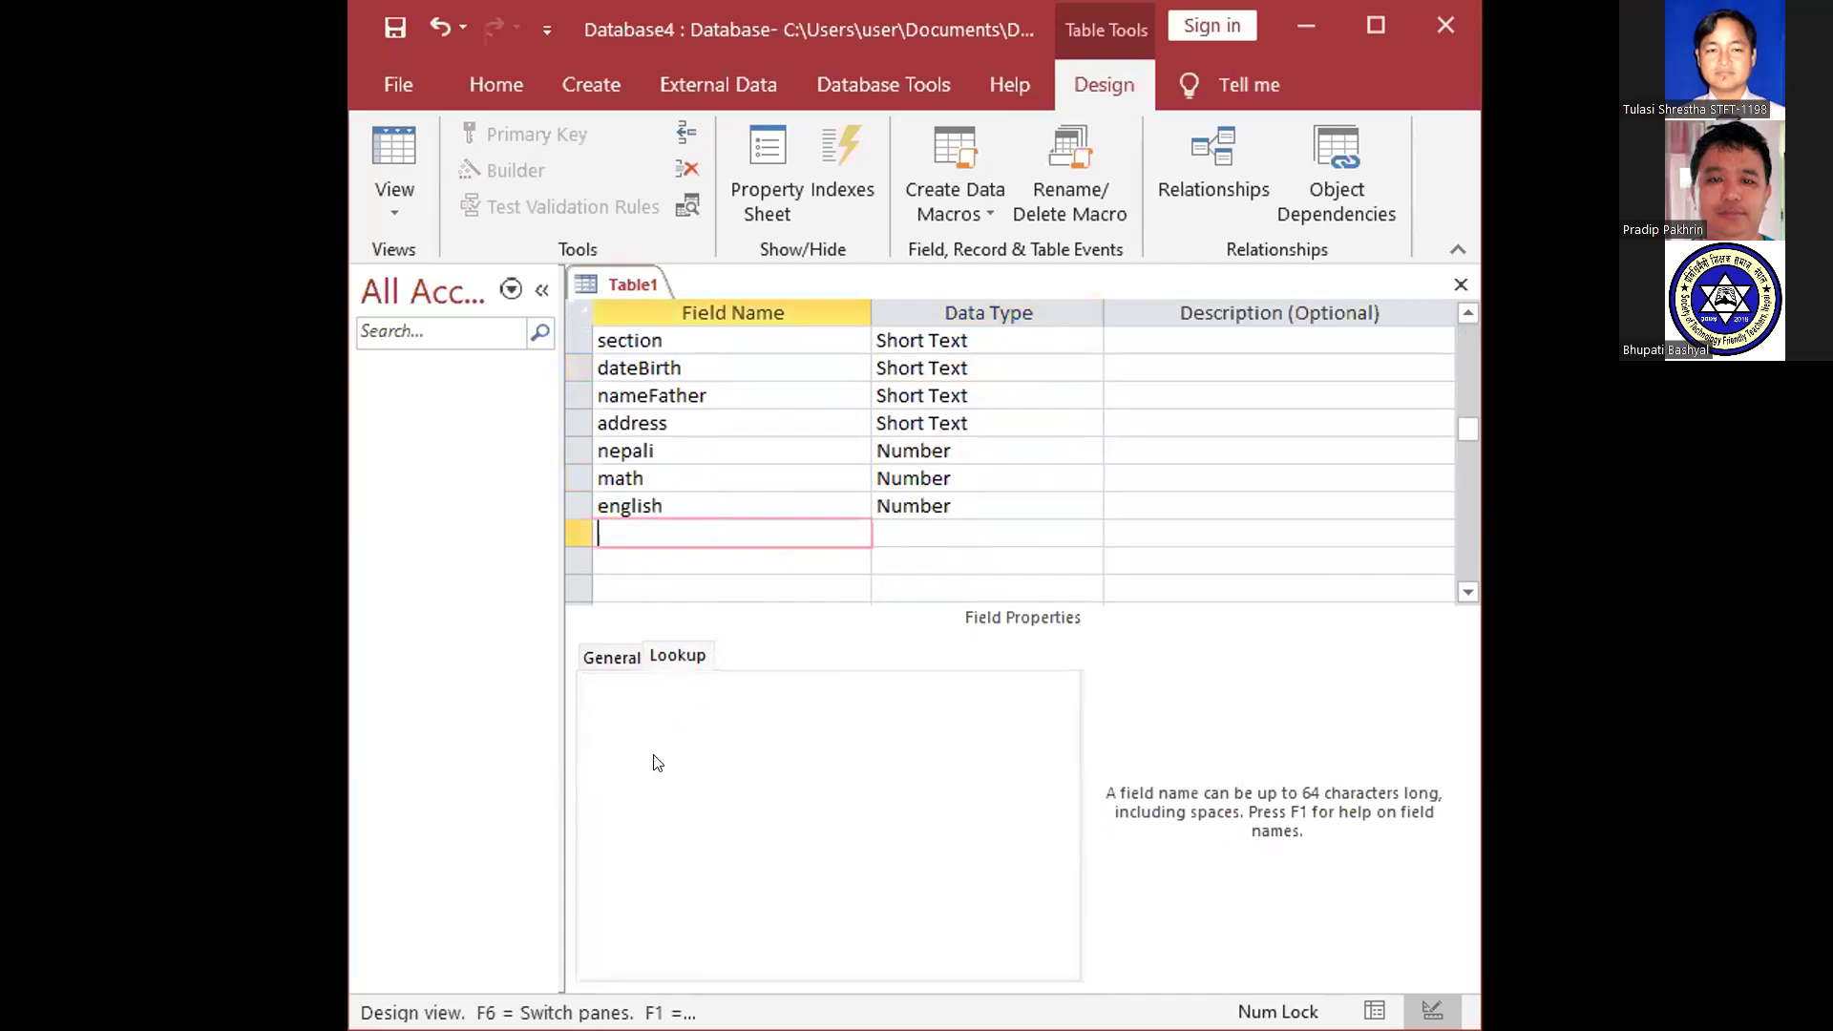
{"action": "type", "text": "photo"}
{"action": "left_click", "coordinate": [939, 532]}
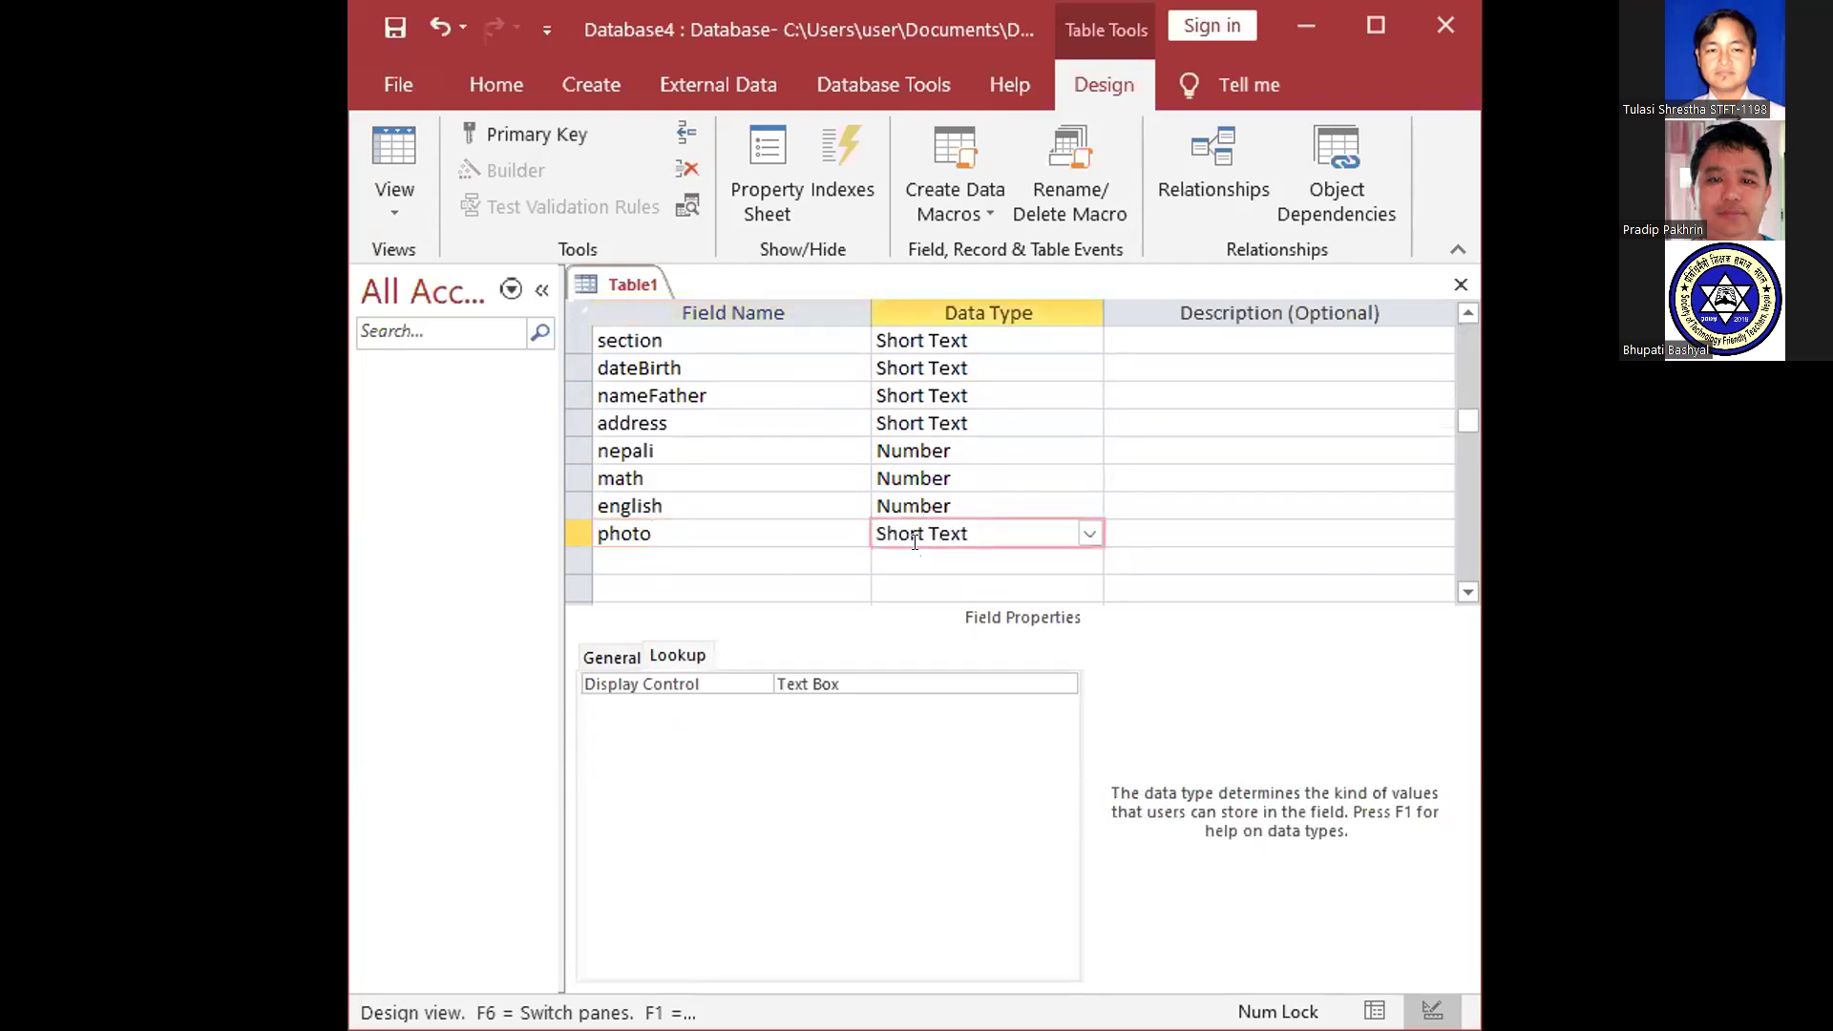
{"action": "left_click", "coordinate": [858, 522]}
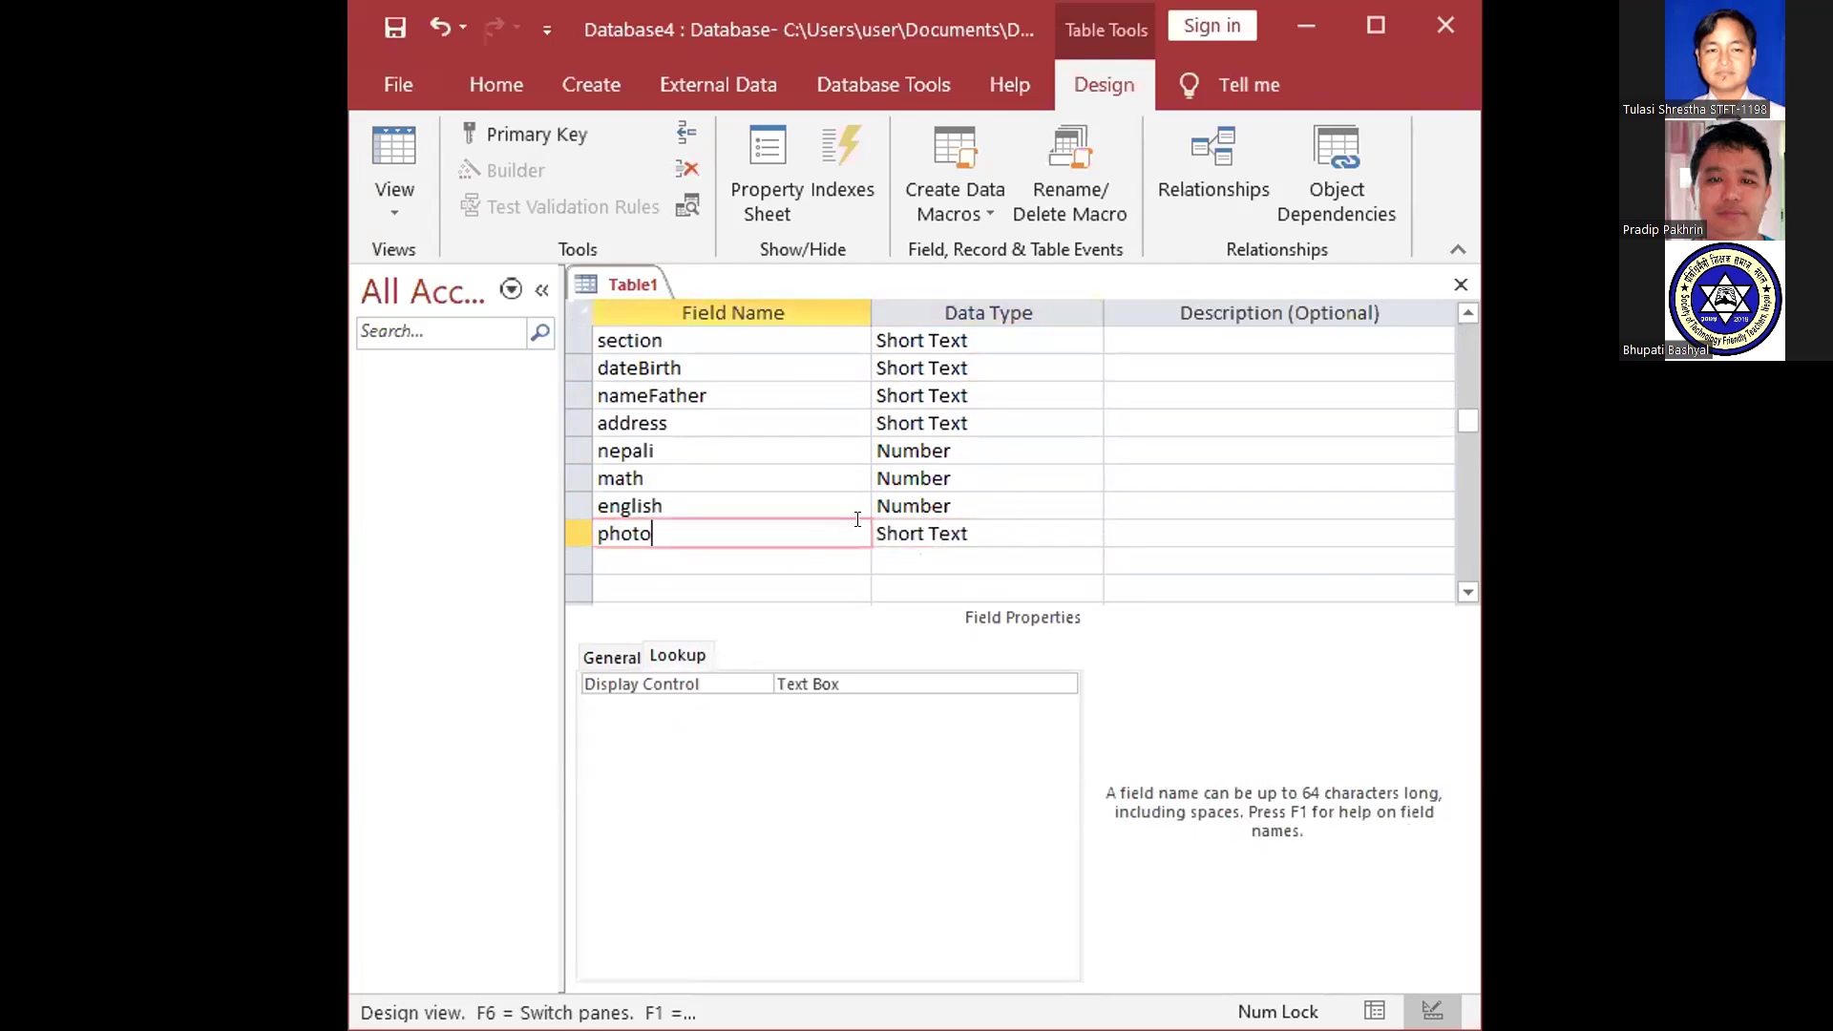
{"action": "left_click", "coordinate": [985, 522]}
{"action": "left_click", "coordinate": [1091, 525]}
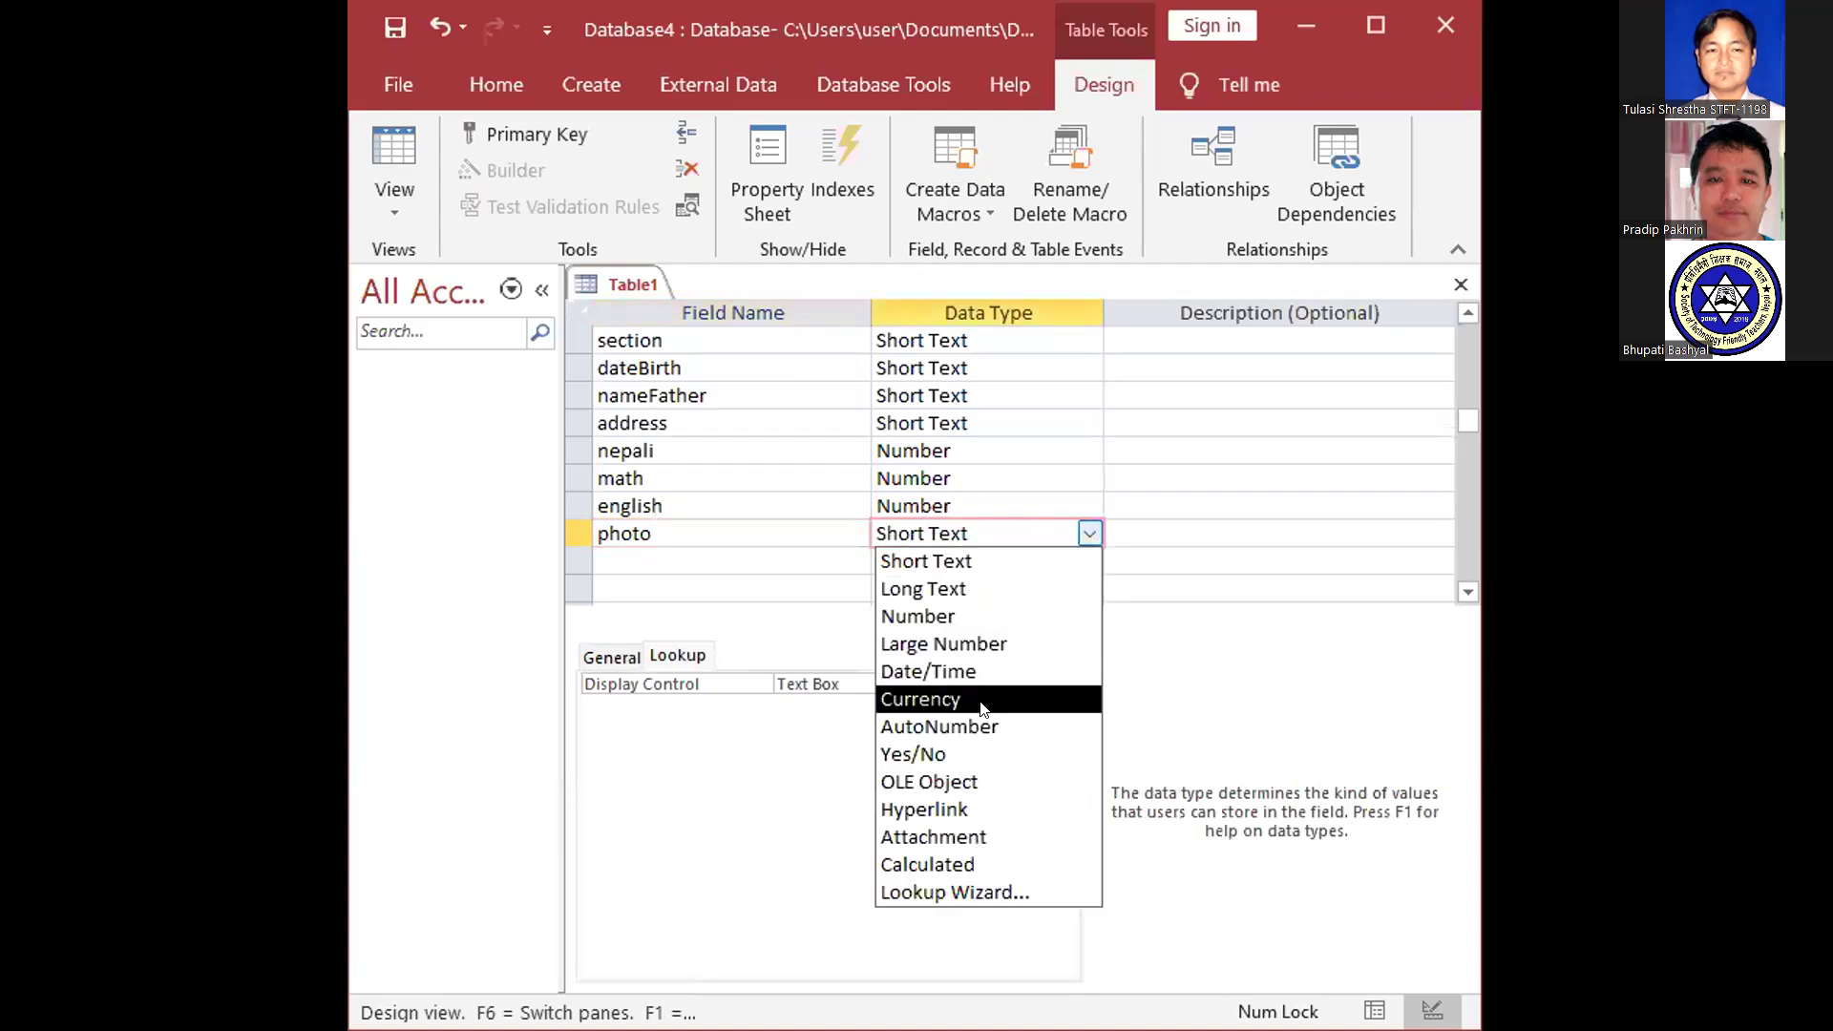
{"action": "left_click", "coordinate": [979, 835]}
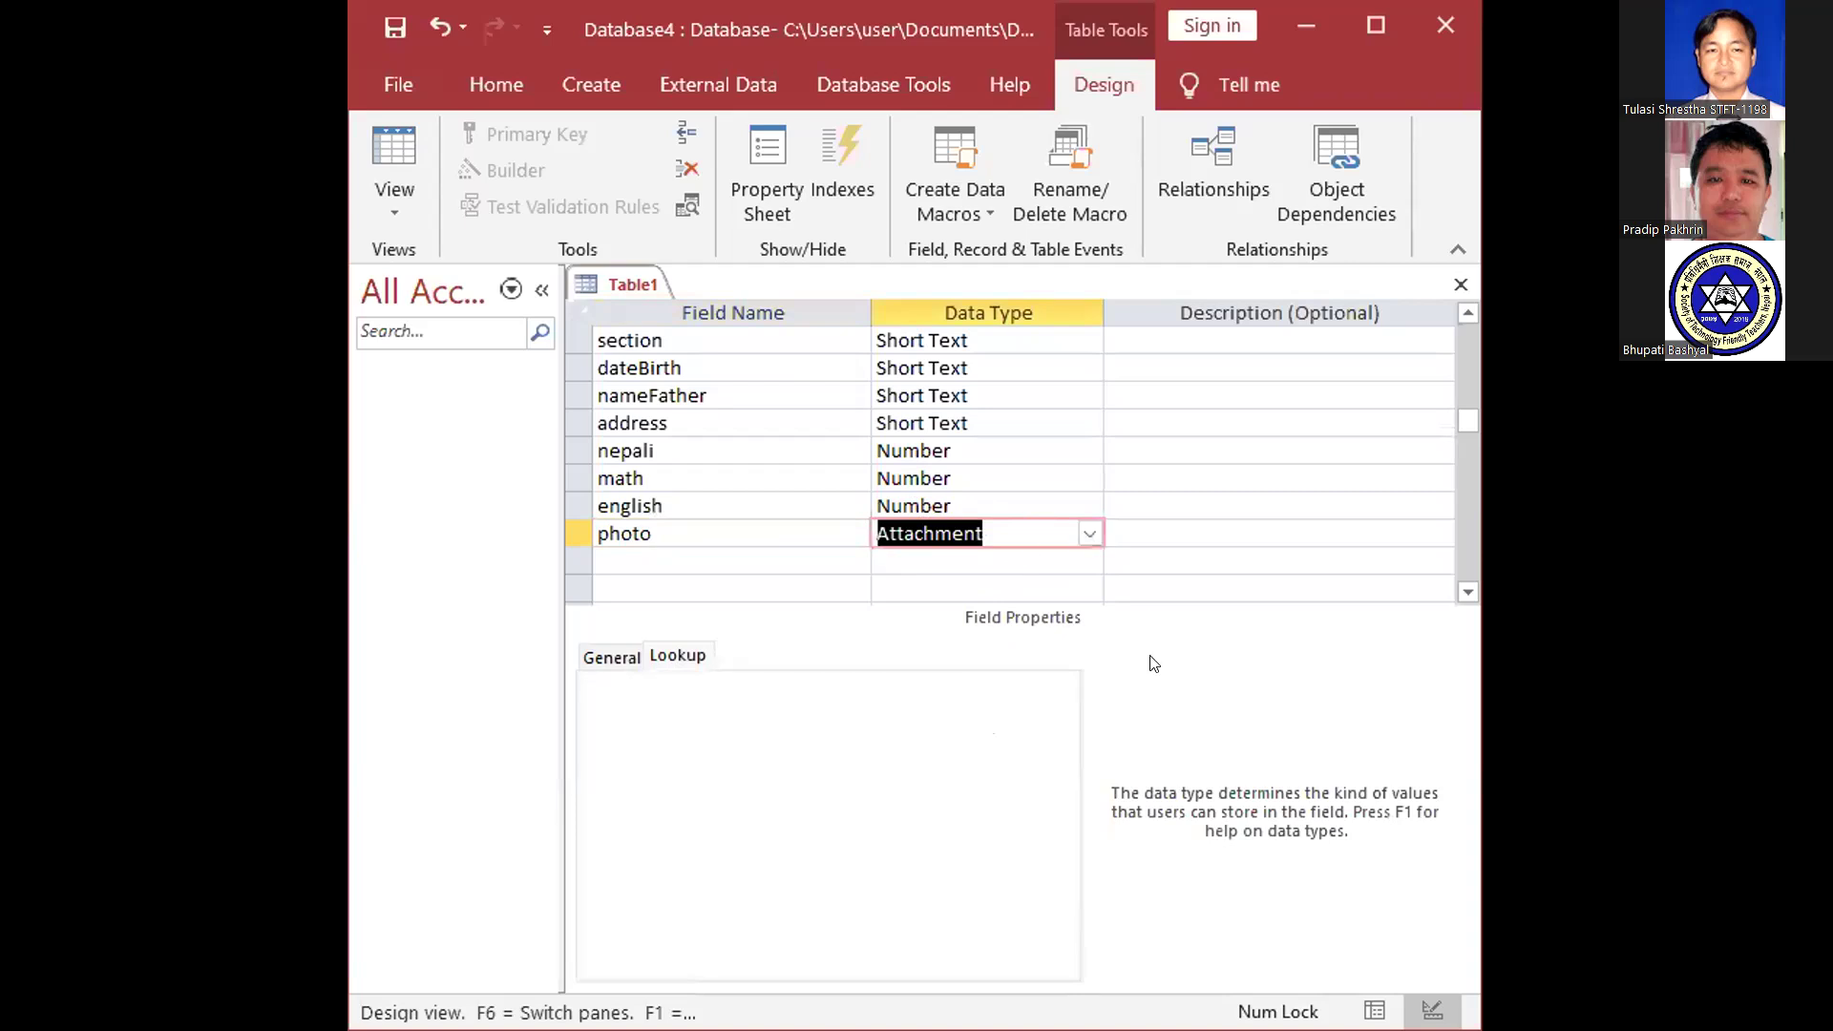
Look over the data types available for the photo field, keeping Attachment as the choice
{"action": "left_click", "coordinate": [1089, 533]}
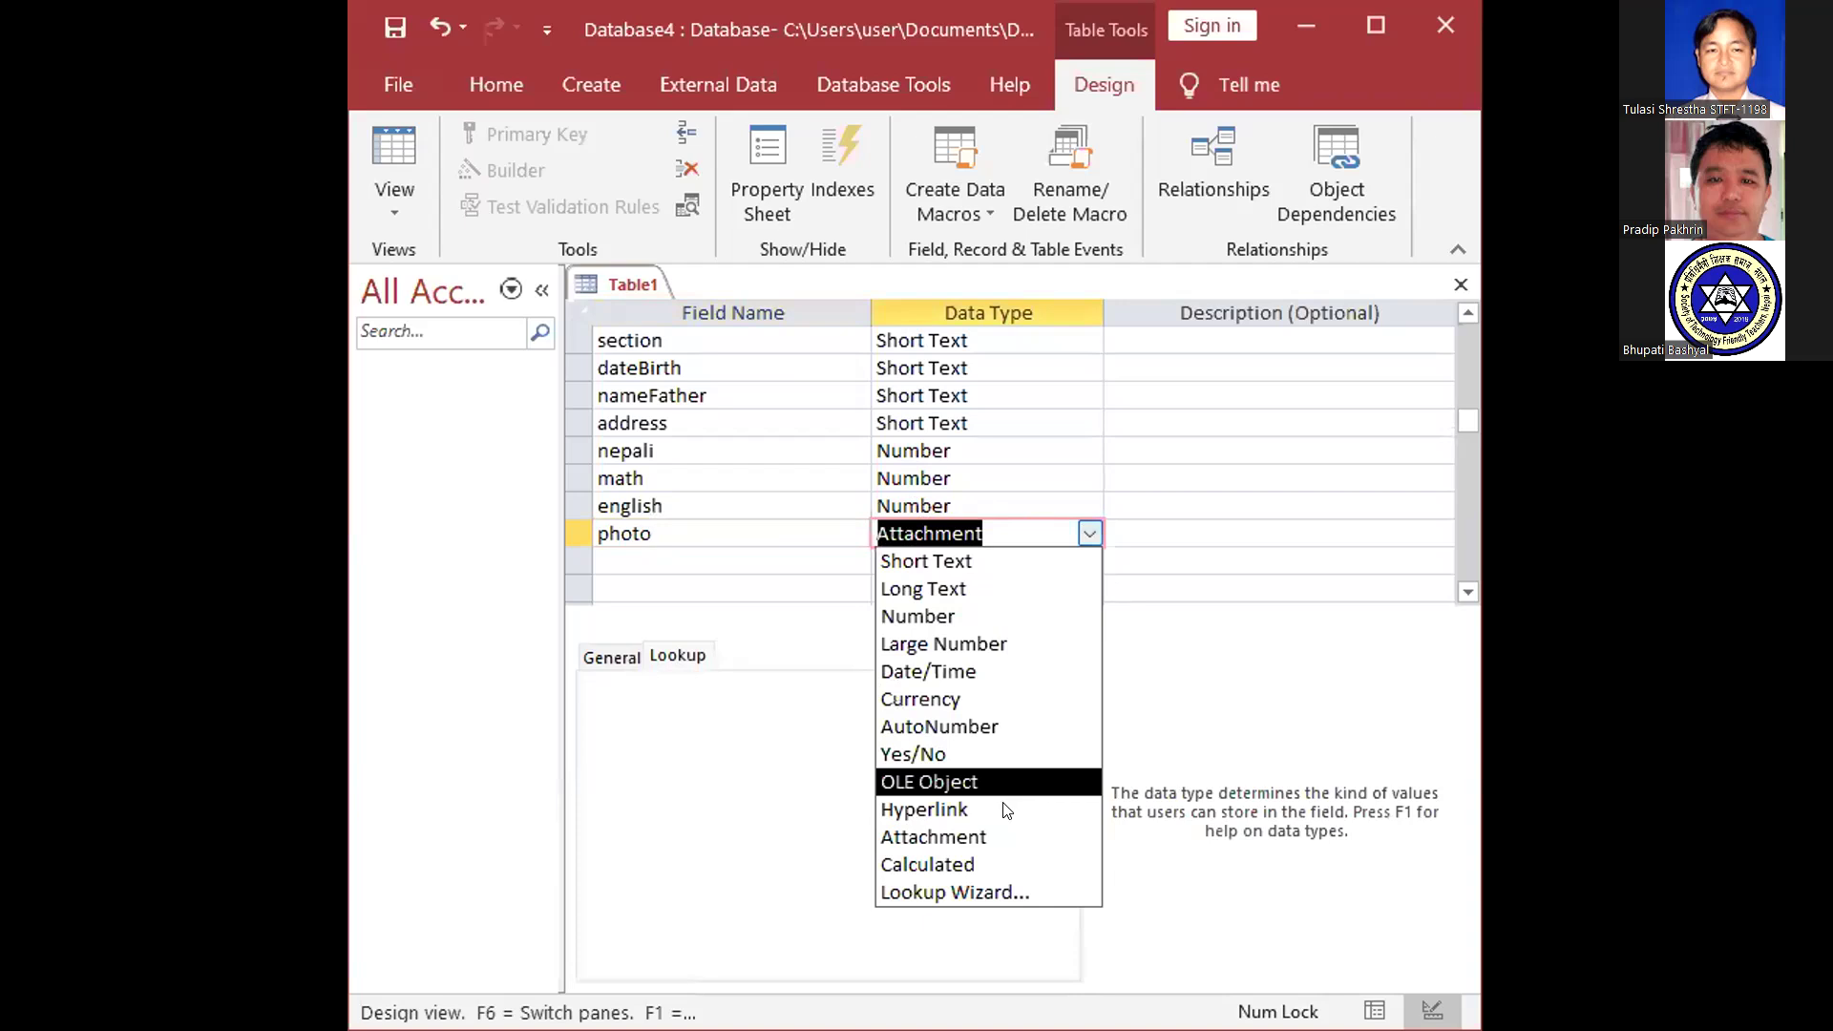
{"action": "left_click", "coordinate": [1010, 836]}
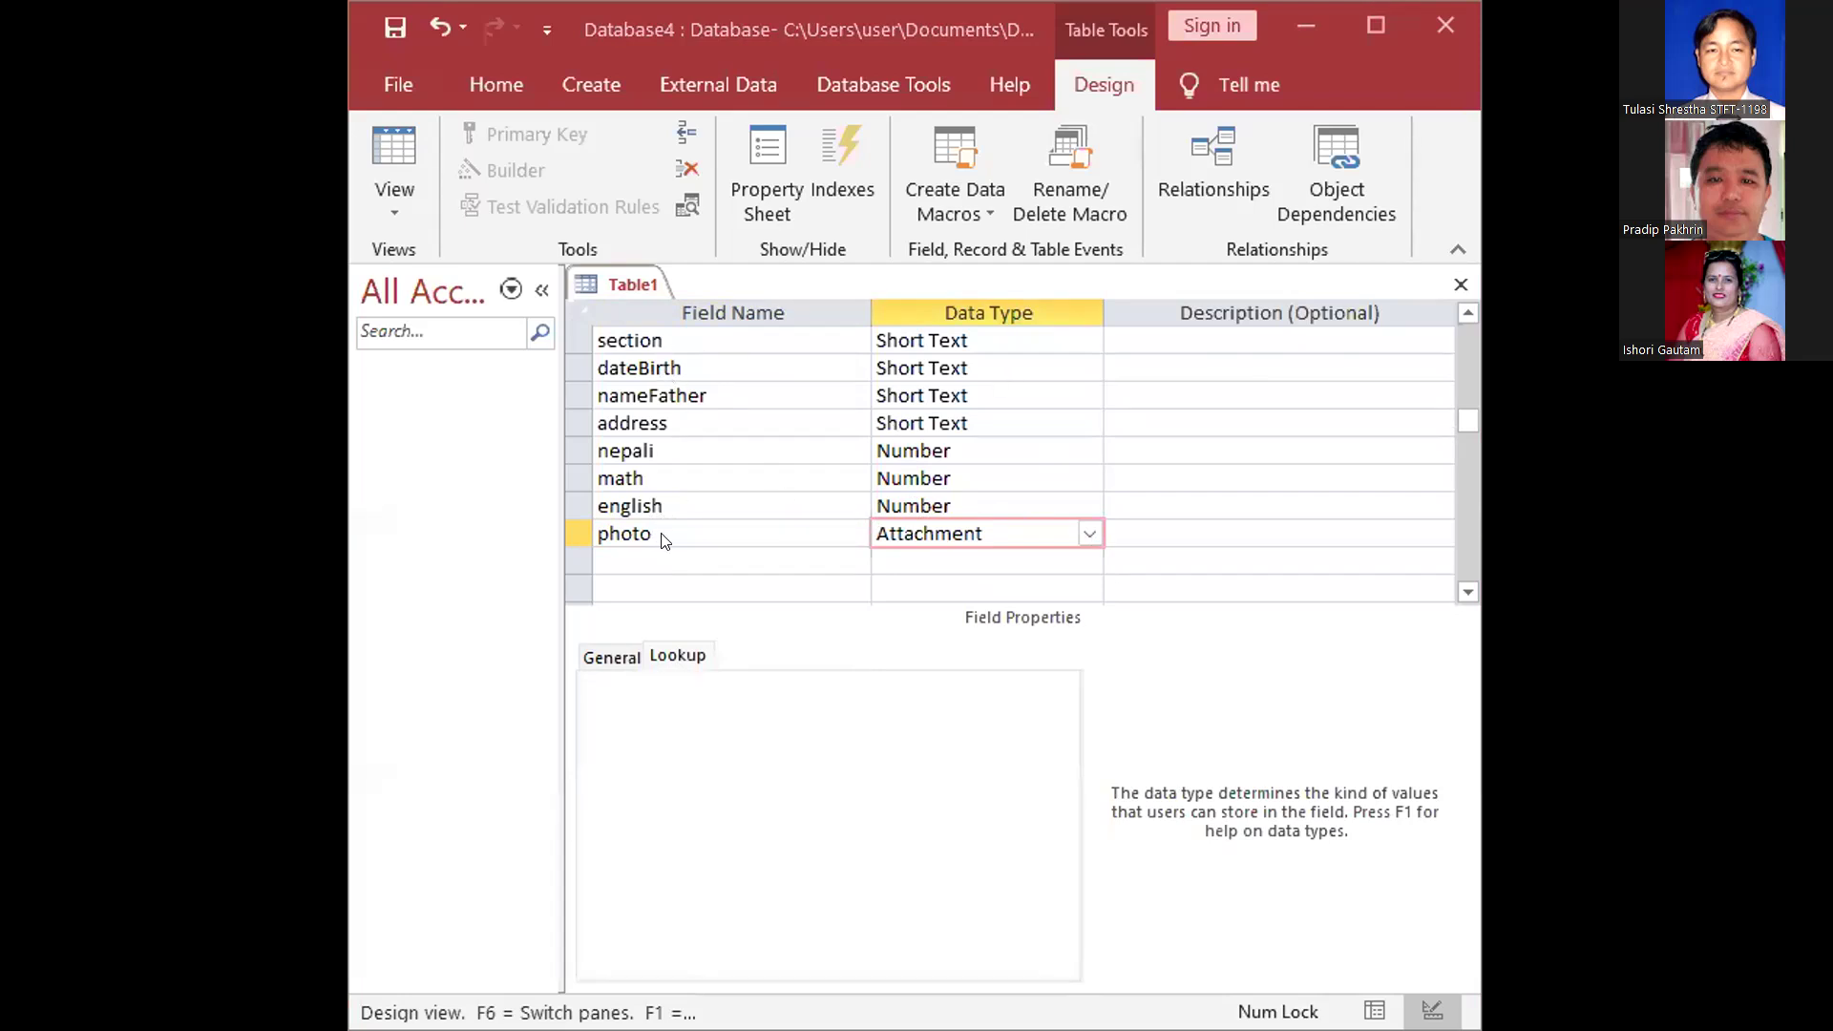
{"action": "left_click", "coordinate": [1091, 531]}
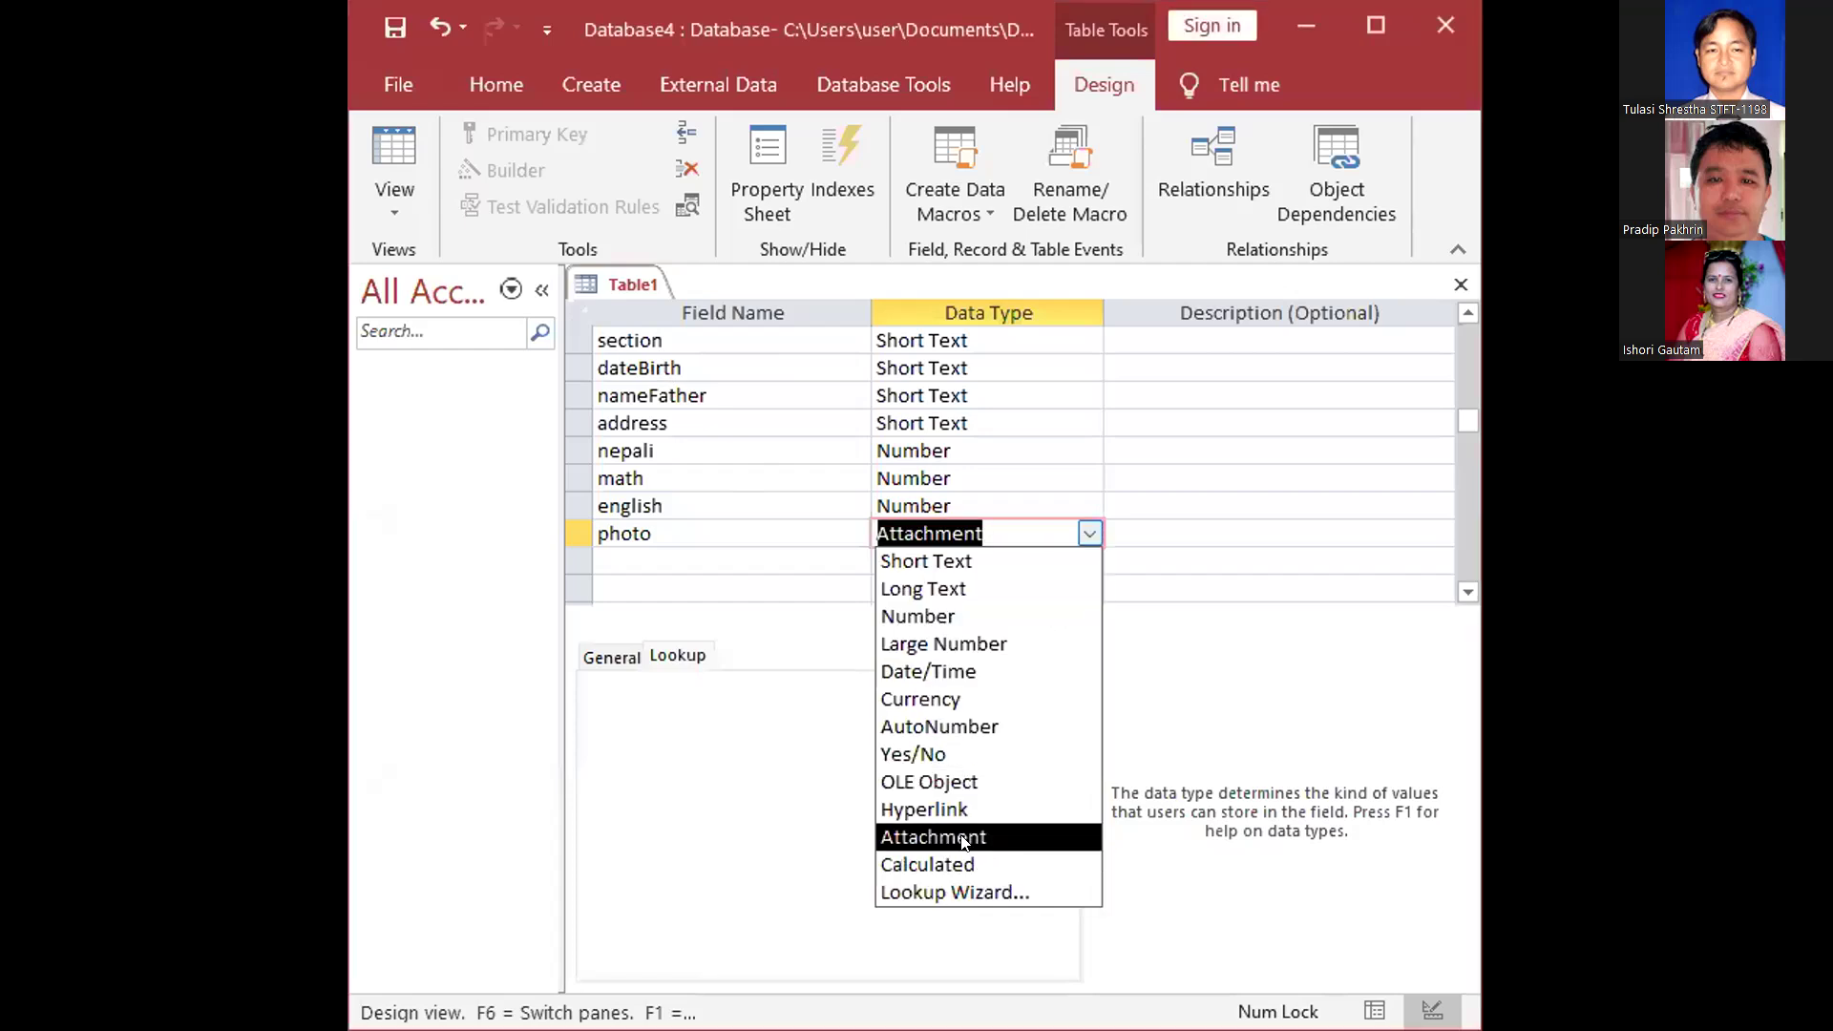
{"action": "left_click", "coordinate": [964, 839]}
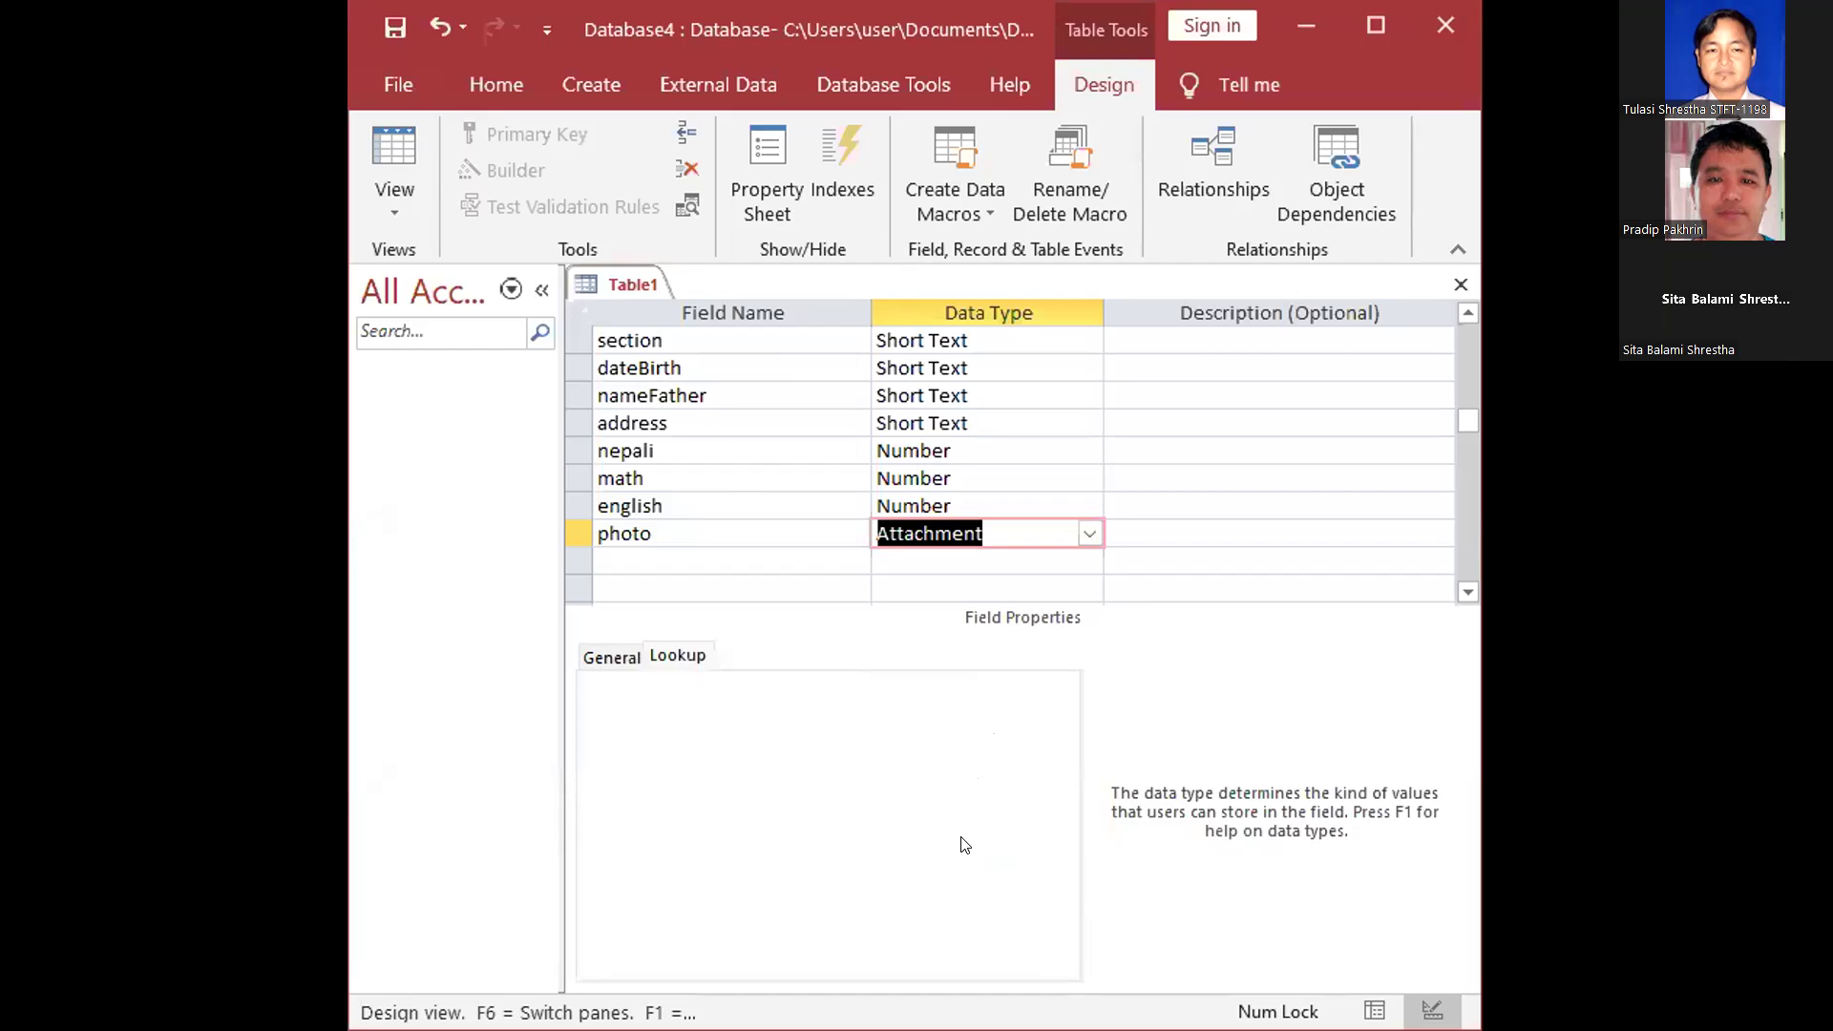
Check the General properties of the nepali, math and english fields, focusing on their Validation Rules
{"action": "left_click", "coordinate": [949, 441]}
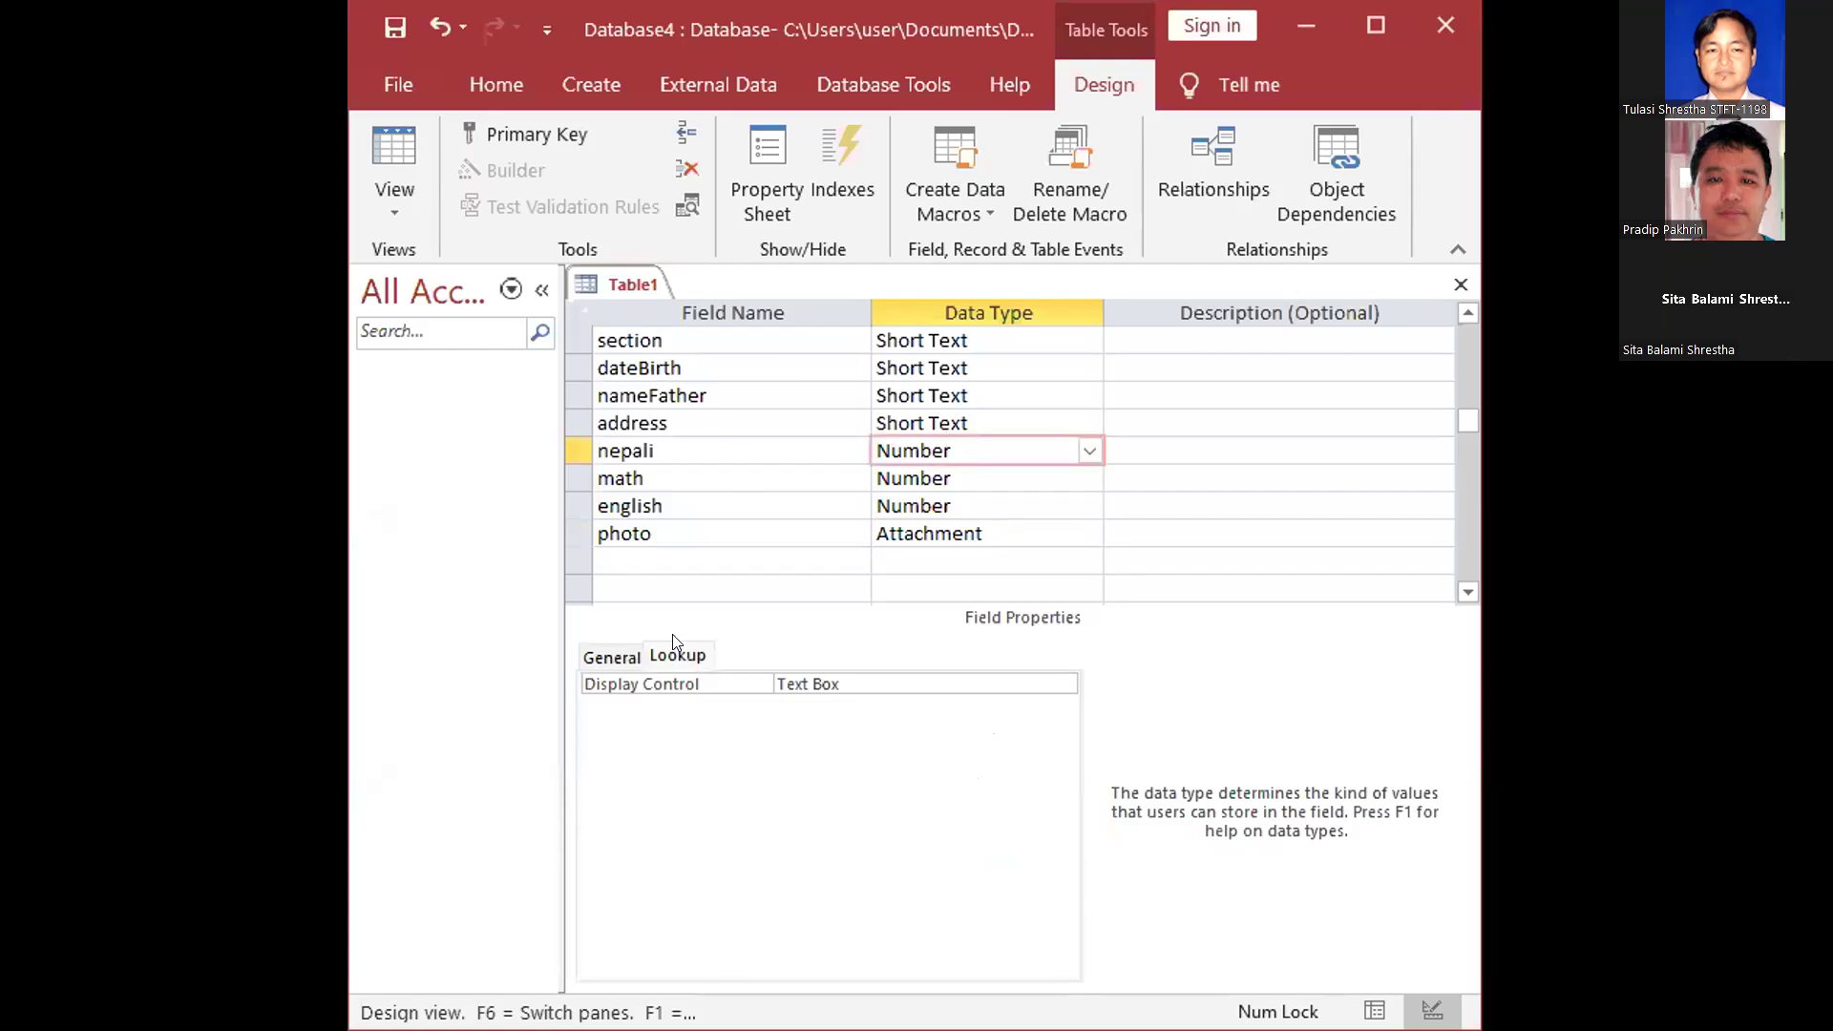
{"action": "left_click", "coordinate": [613, 652]}
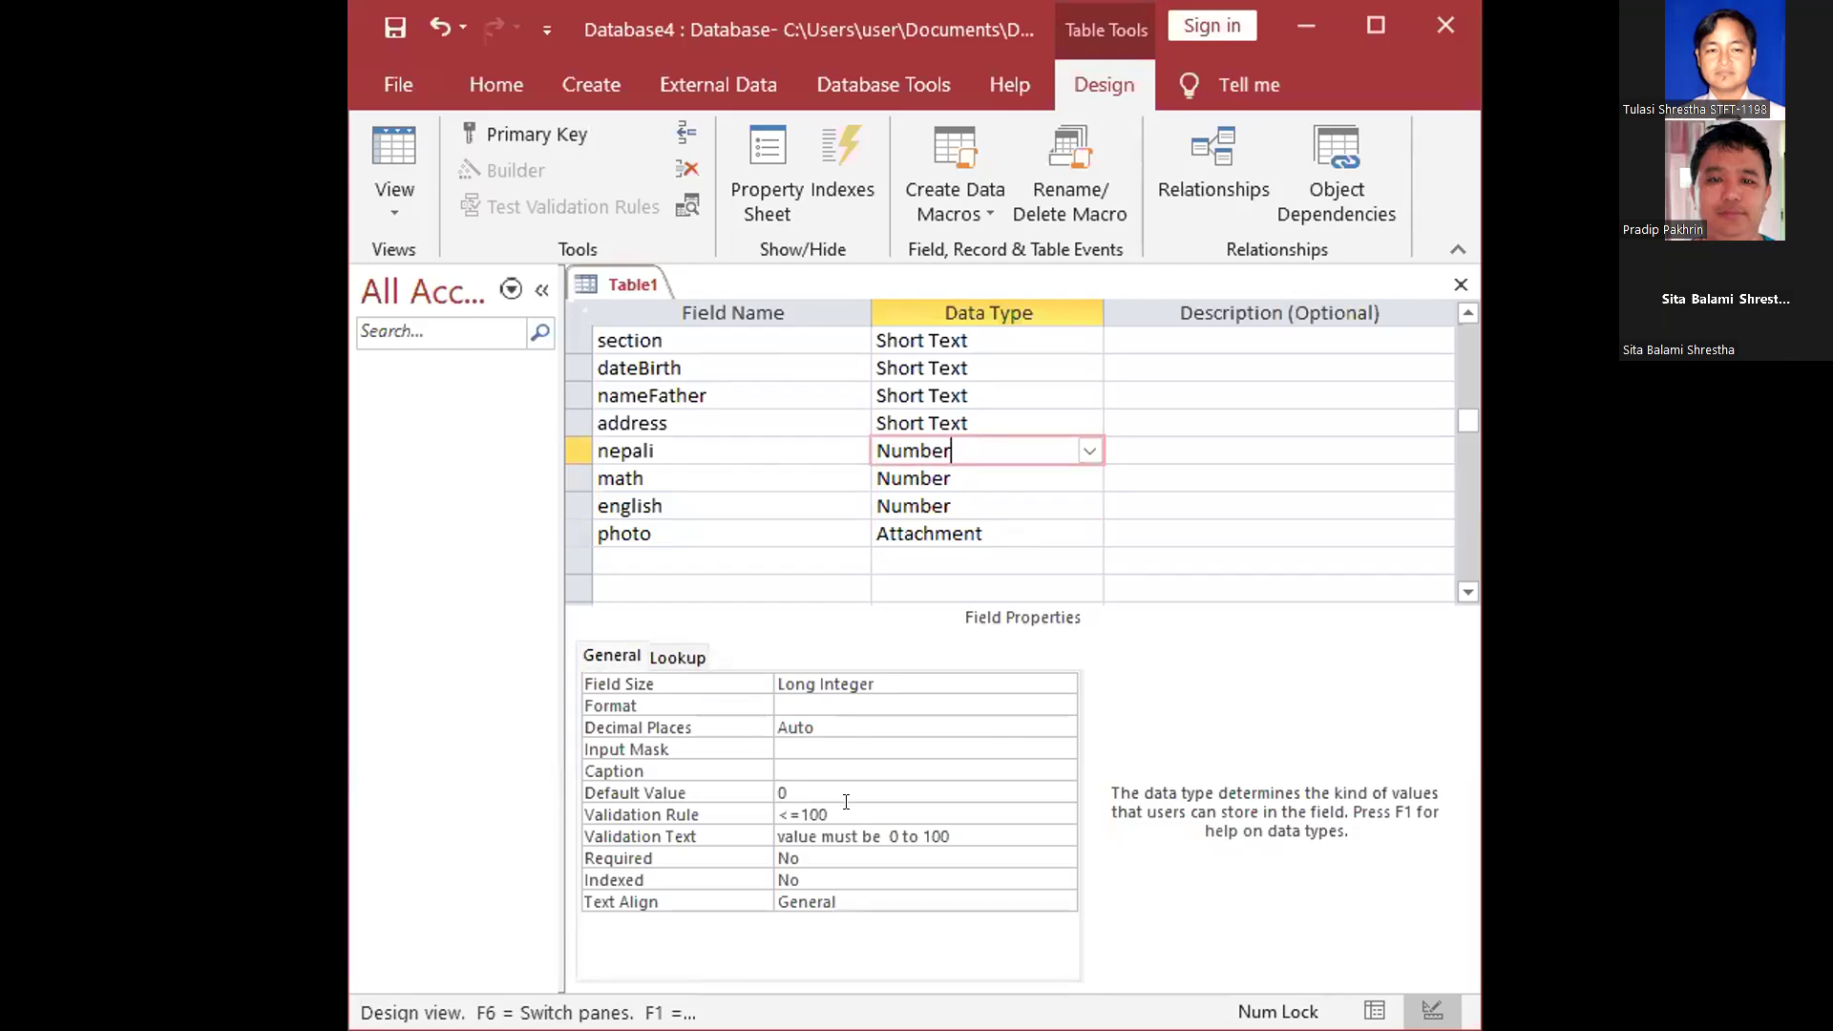
{"action": "left_click", "coordinate": [778, 811]}
{"action": "left_click", "coordinate": [900, 804]}
{"action": "left_click", "coordinate": [749, 804]}
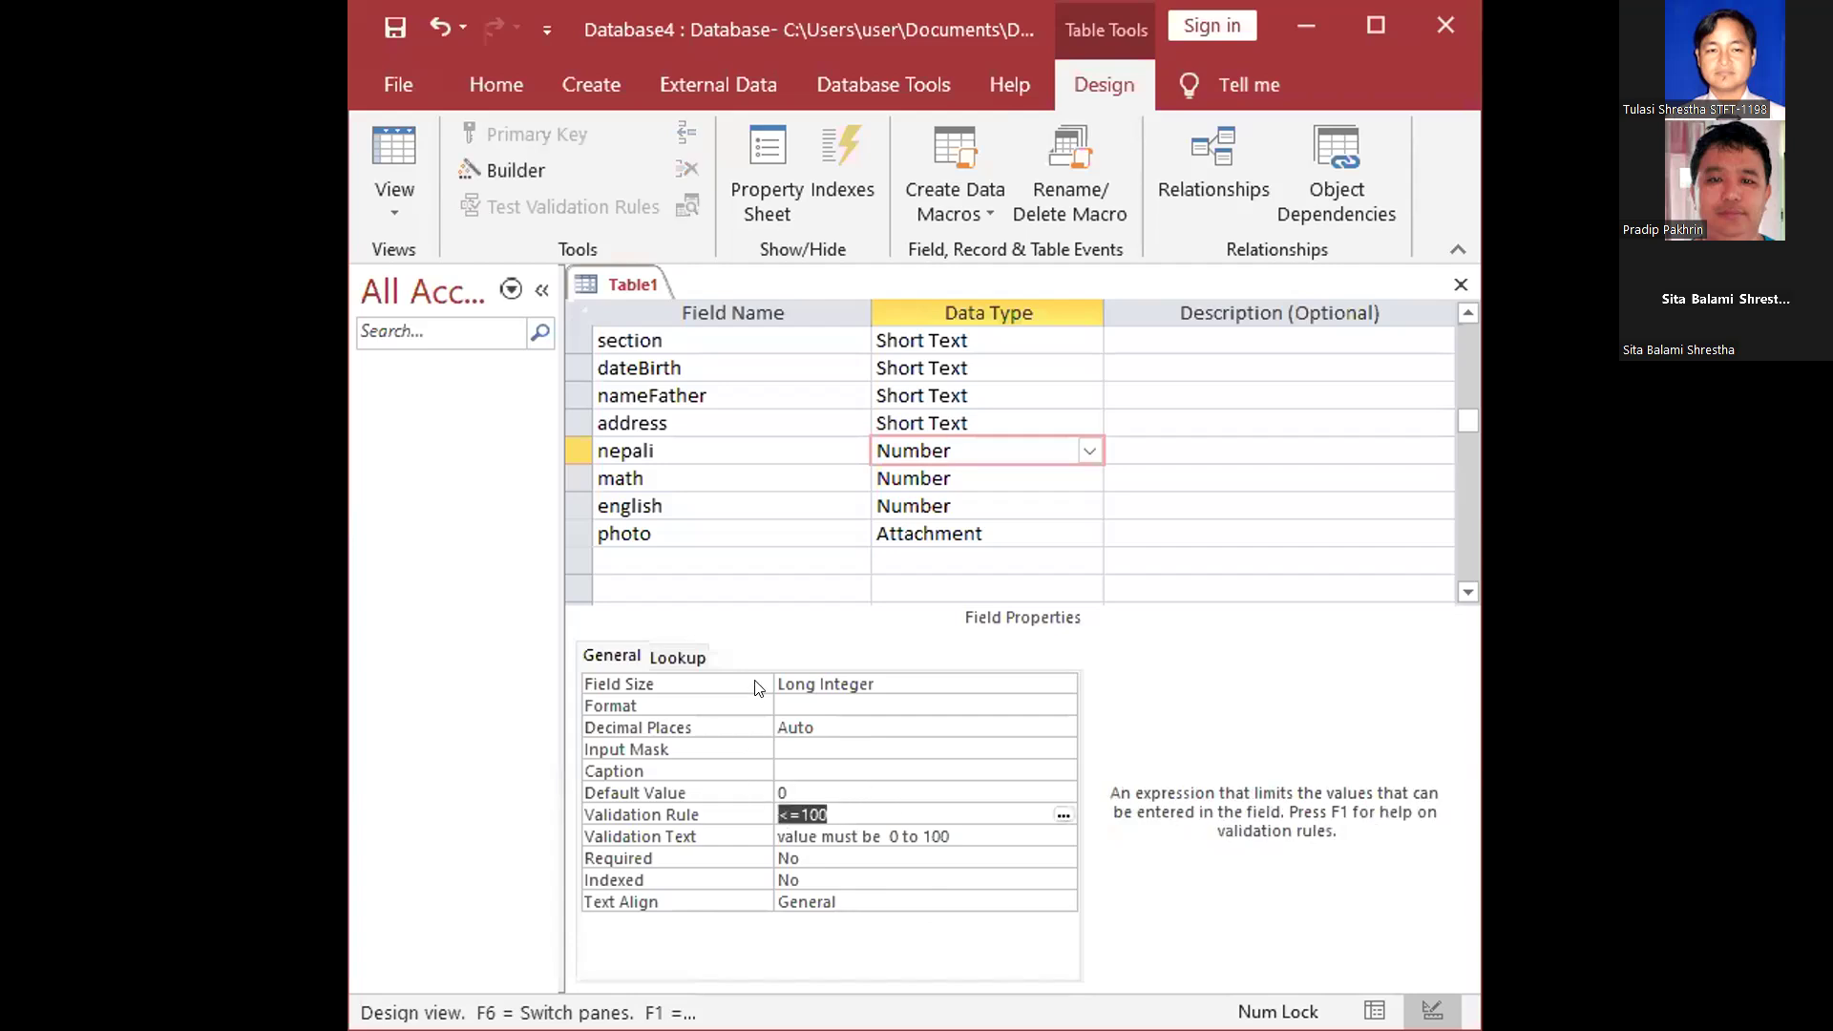
{"action": "left_click", "coordinate": [990, 482]}
{"action": "left_click", "coordinate": [951, 506]}
{"action": "left_click_drag", "start_coordinate": [827, 815], "coordinate": [808, 812]}
{"action": "key", "text": "Right"}
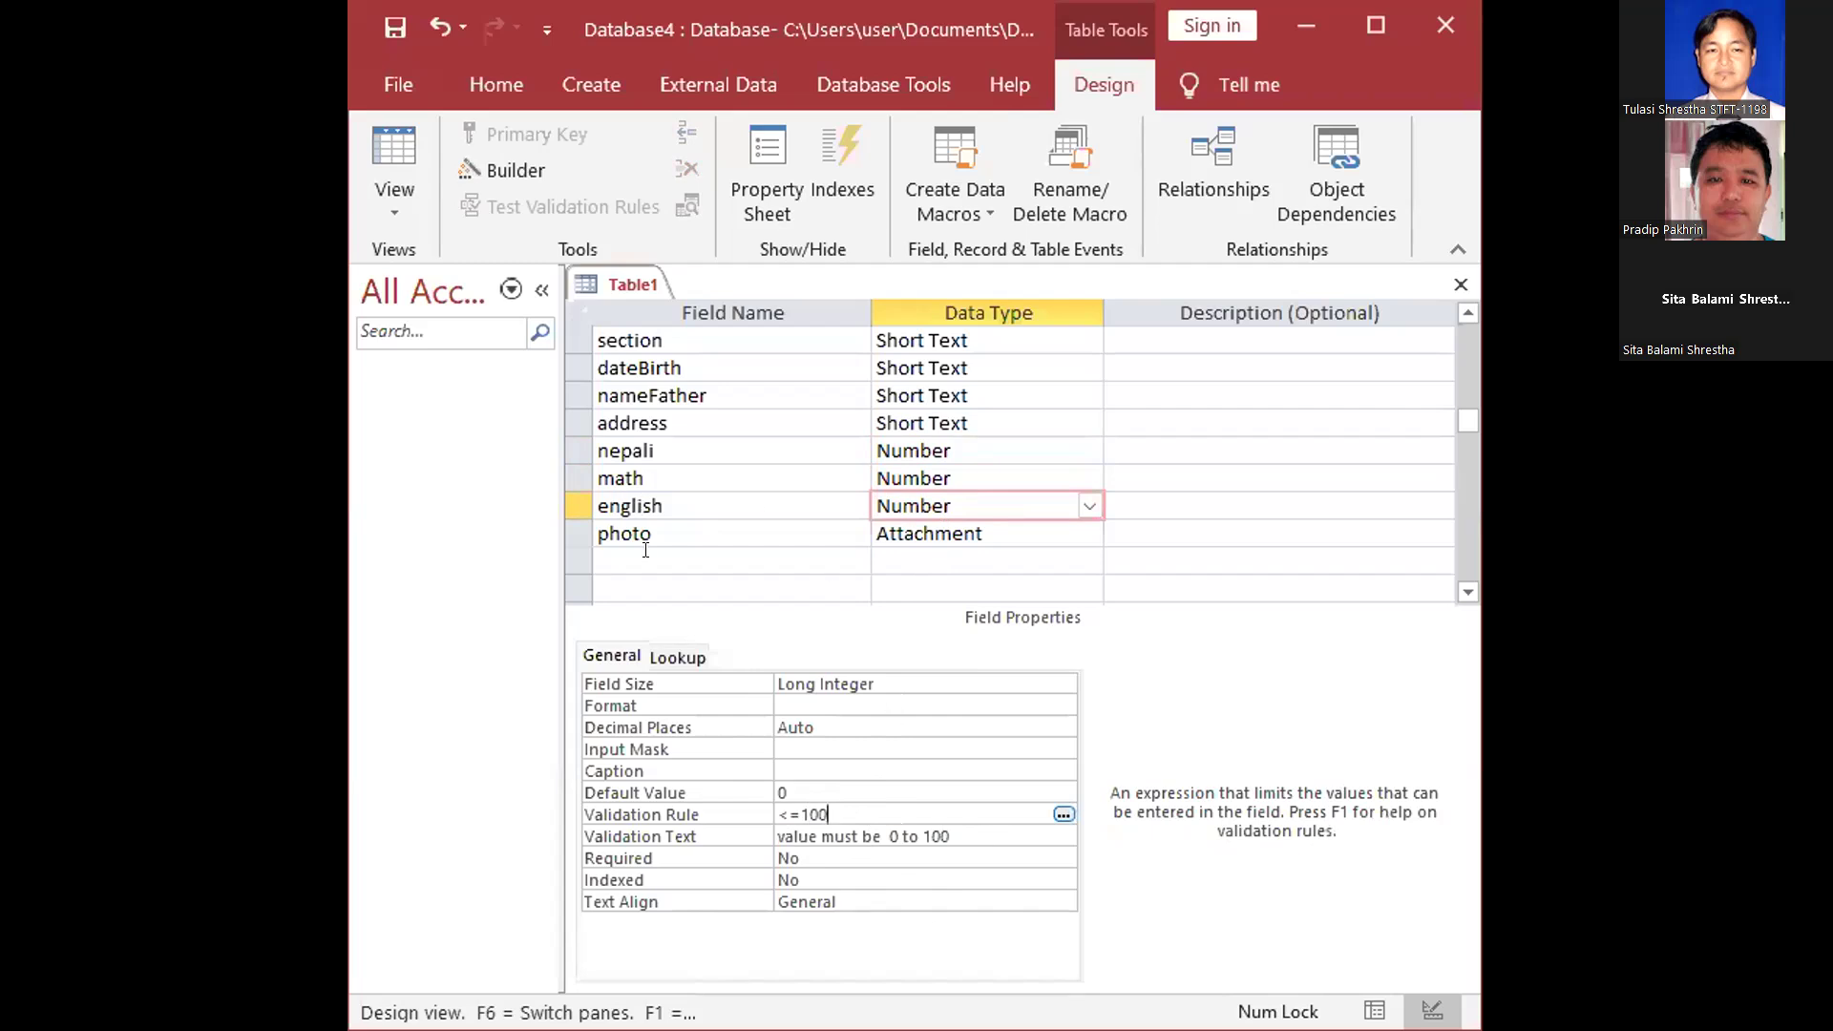
Select the english field's row and look through the table's whole field list from ID to photo
{"action": "left_click", "coordinate": [579, 502]}
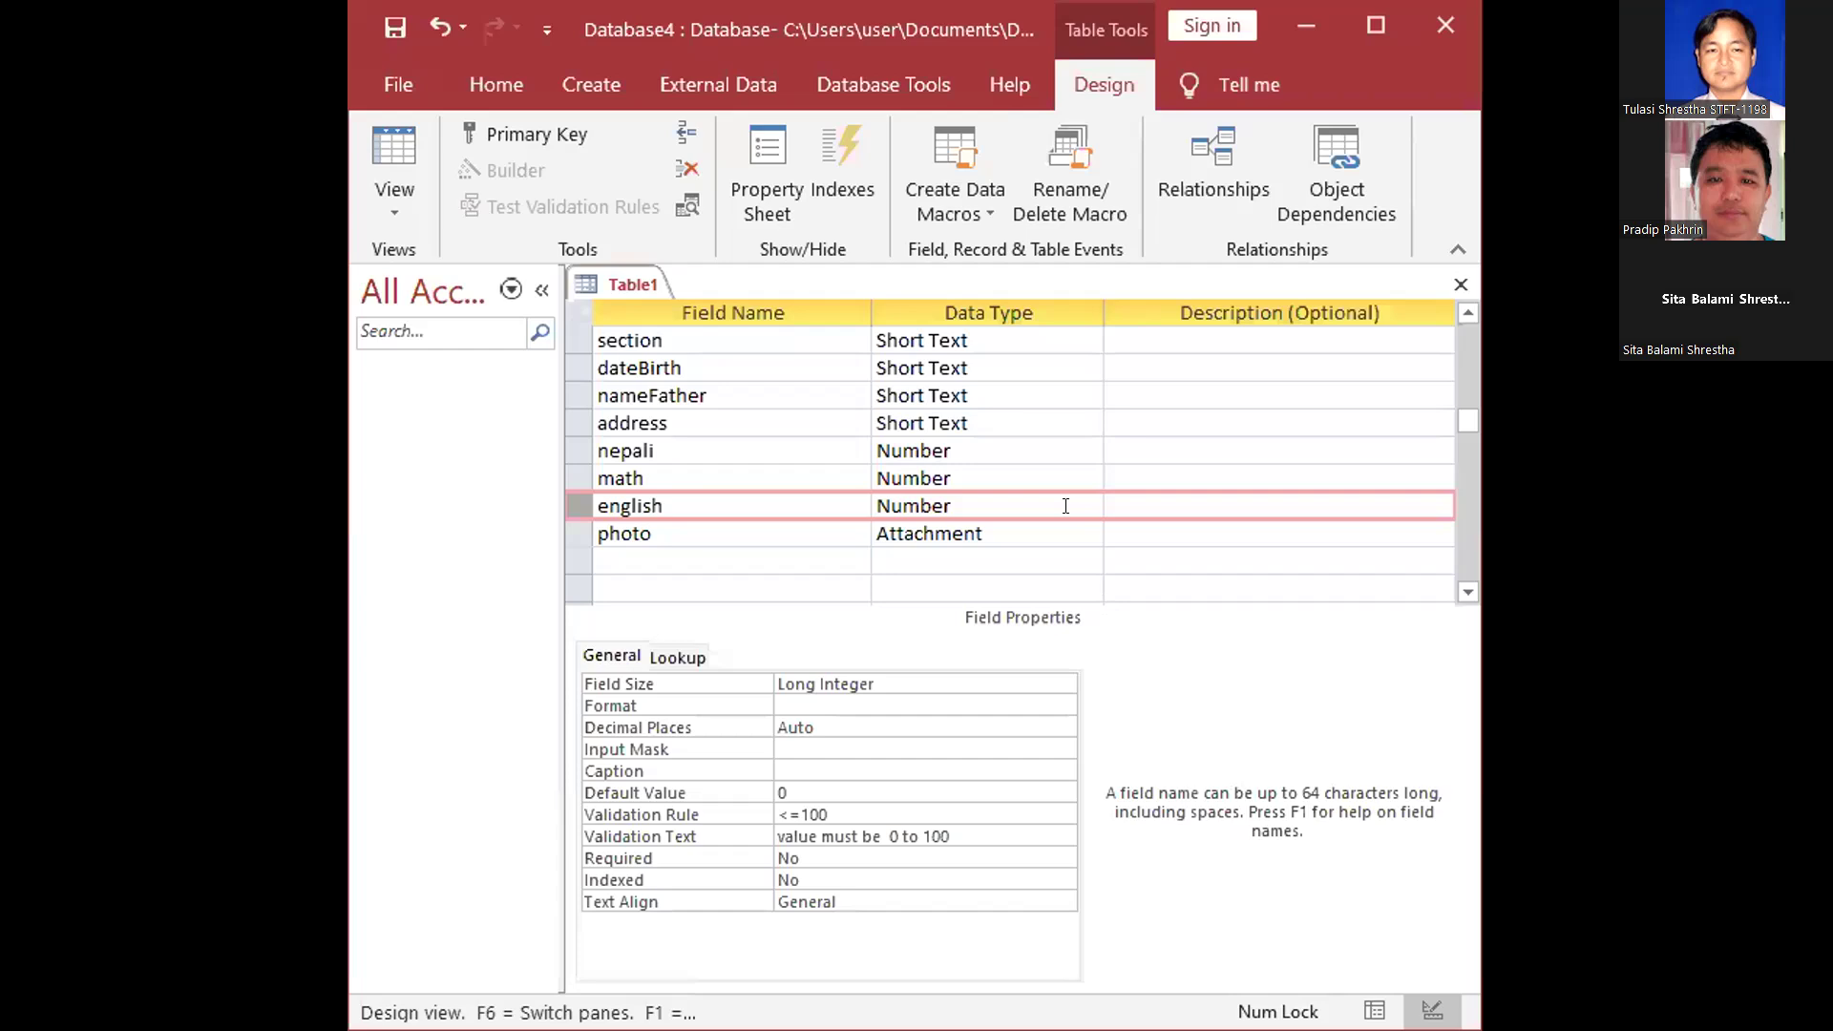
{"action": "scroll", "coordinate": [1065, 505], "scroll_direction": "up", "scroll_amount": 2}
{"action": "scroll", "coordinate": [1065, 504], "scroll_direction": "down", "scroll_amount": 4}
{"action": "scroll", "coordinate": [1065, 504], "scroll_direction": "up", "scroll_amount": 2}
{"action": "scroll", "coordinate": [1064, 505], "scroll_direction": "up", "scroll_amount": 3}
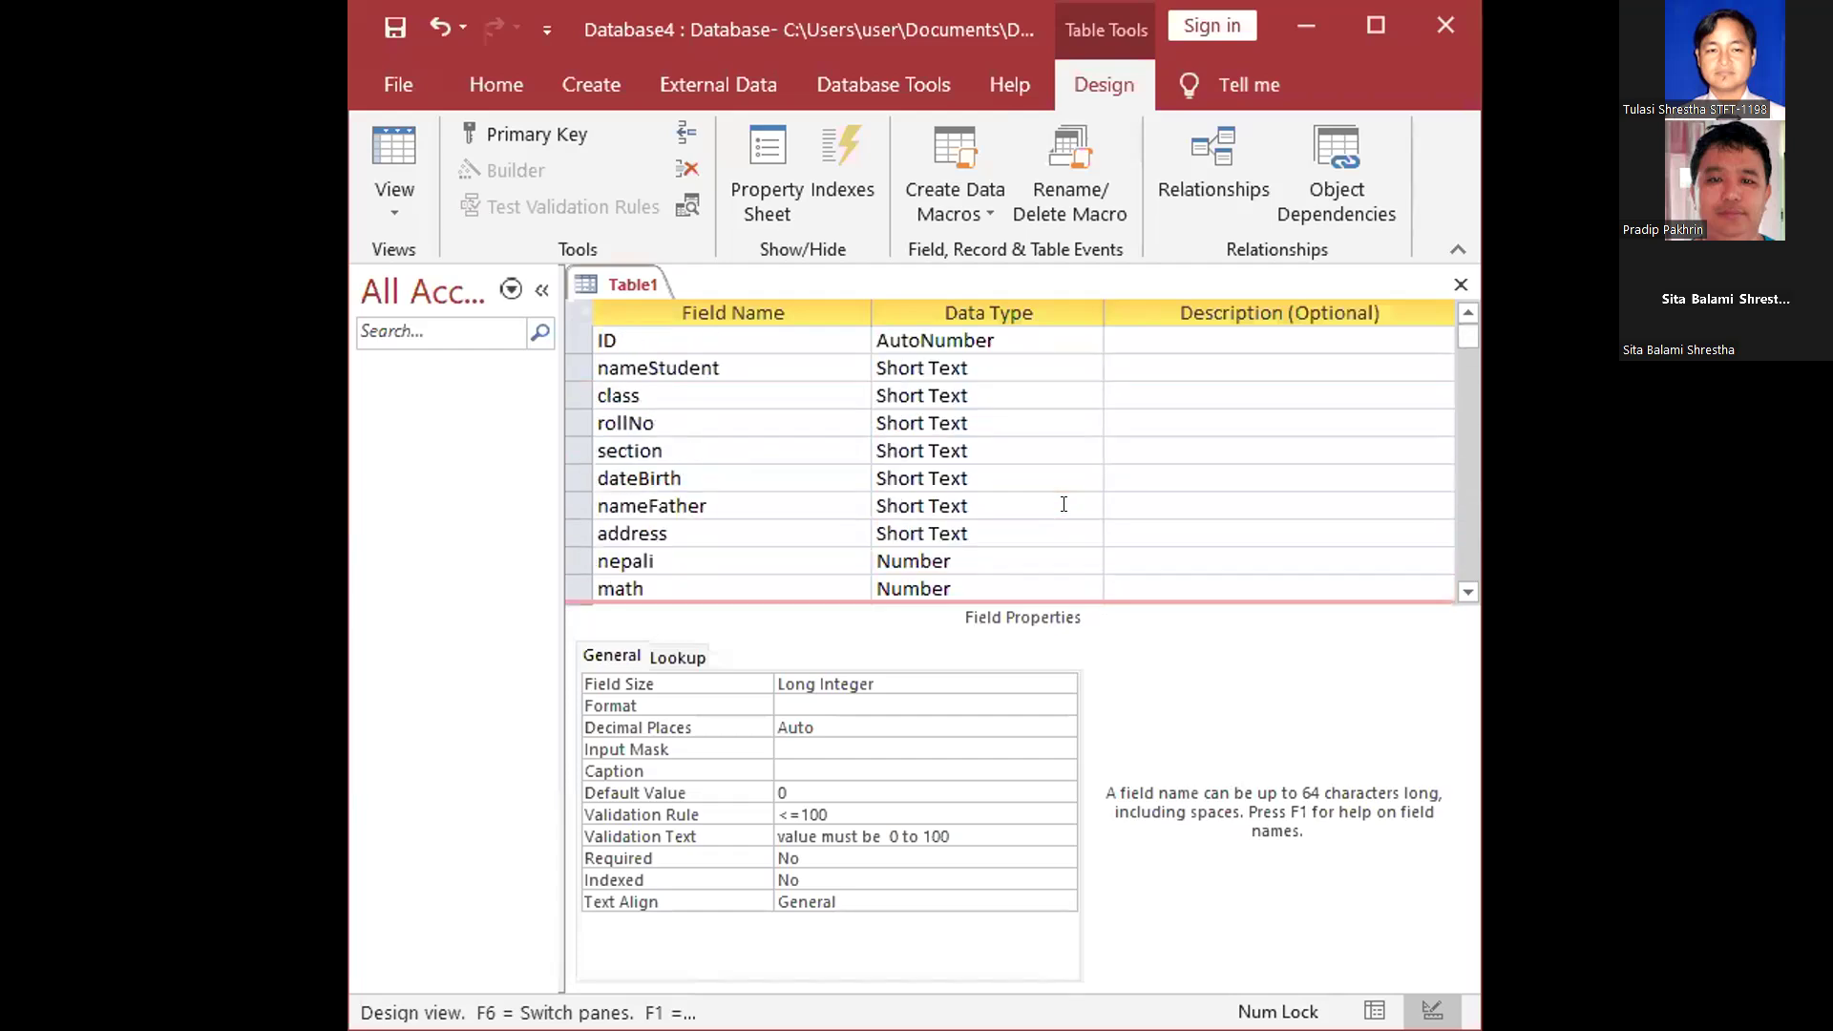
{"action": "scroll", "coordinate": [1064, 504], "scroll_direction": "down", "scroll_amount": 4}
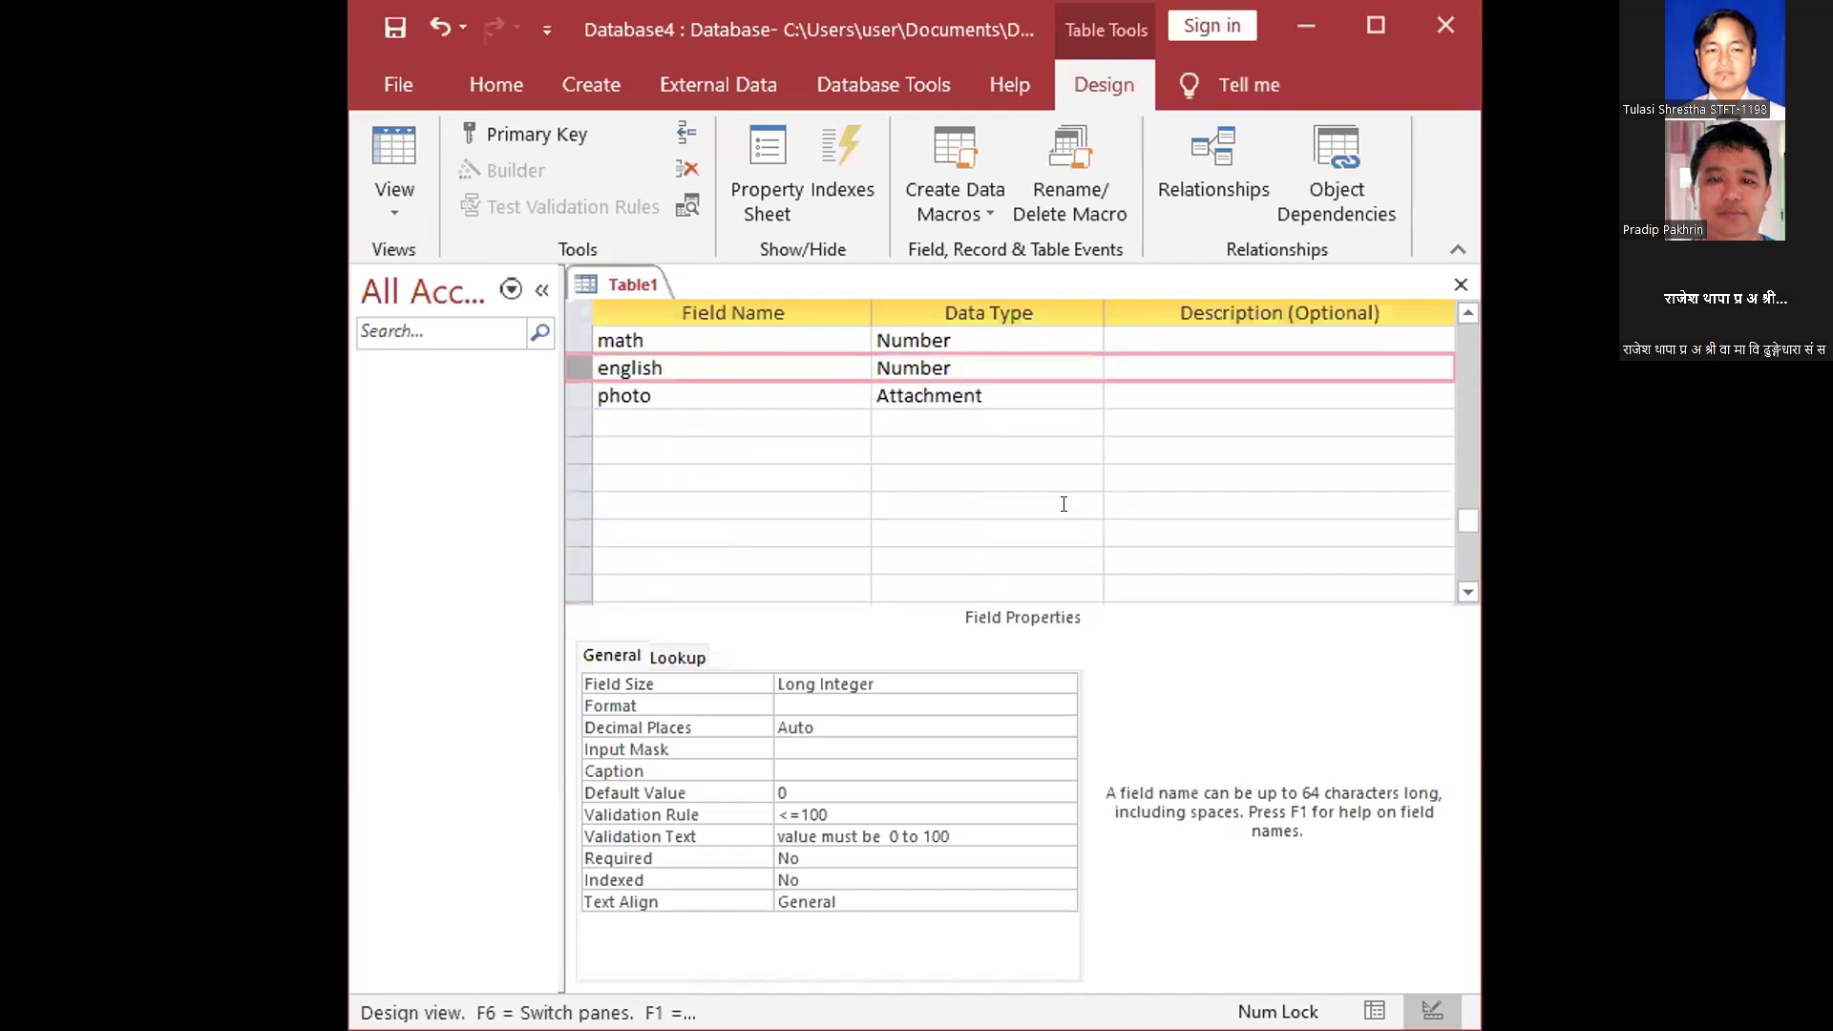
{"action": "scroll", "coordinate": [1064, 504], "scroll_direction": "up", "scroll_amount": 3}
{"action": "scroll", "coordinate": [1064, 504], "scroll_direction": "down", "scroll_amount": 1}
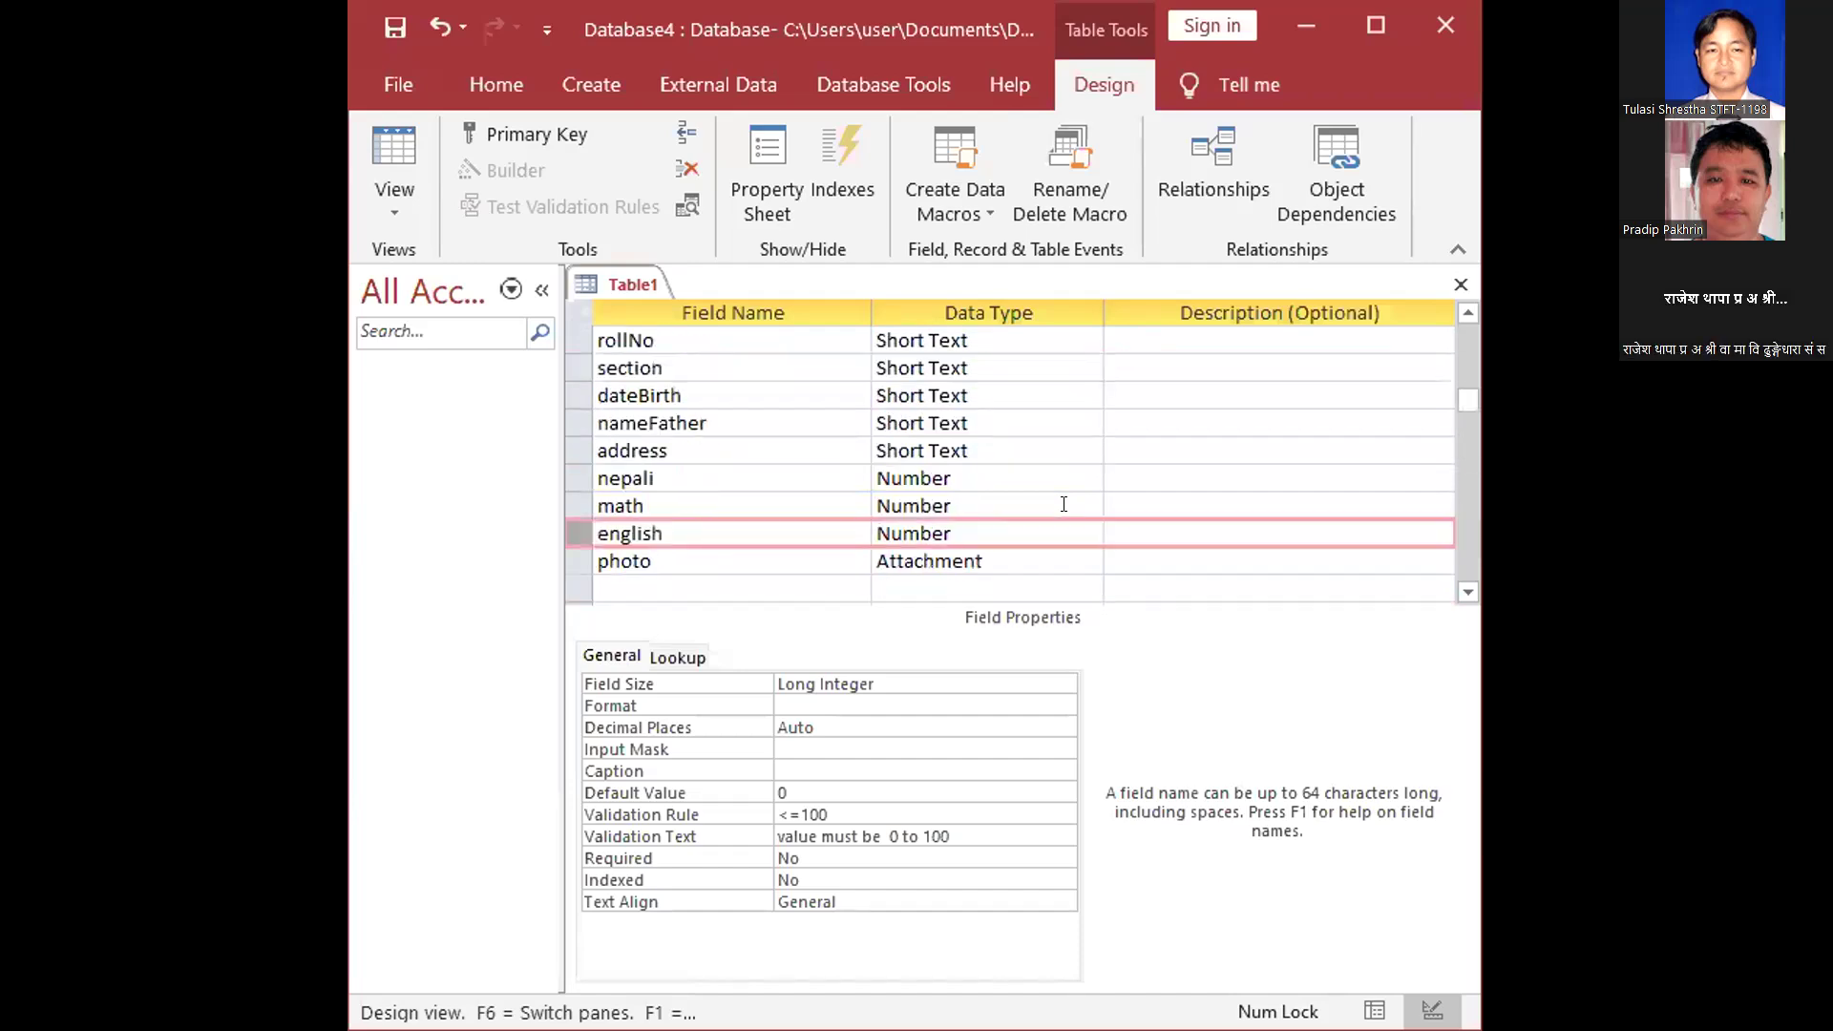
{"action": "scroll", "coordinate": [1064, 504], "scroll_direction": "up", "scroll_amount": 1}
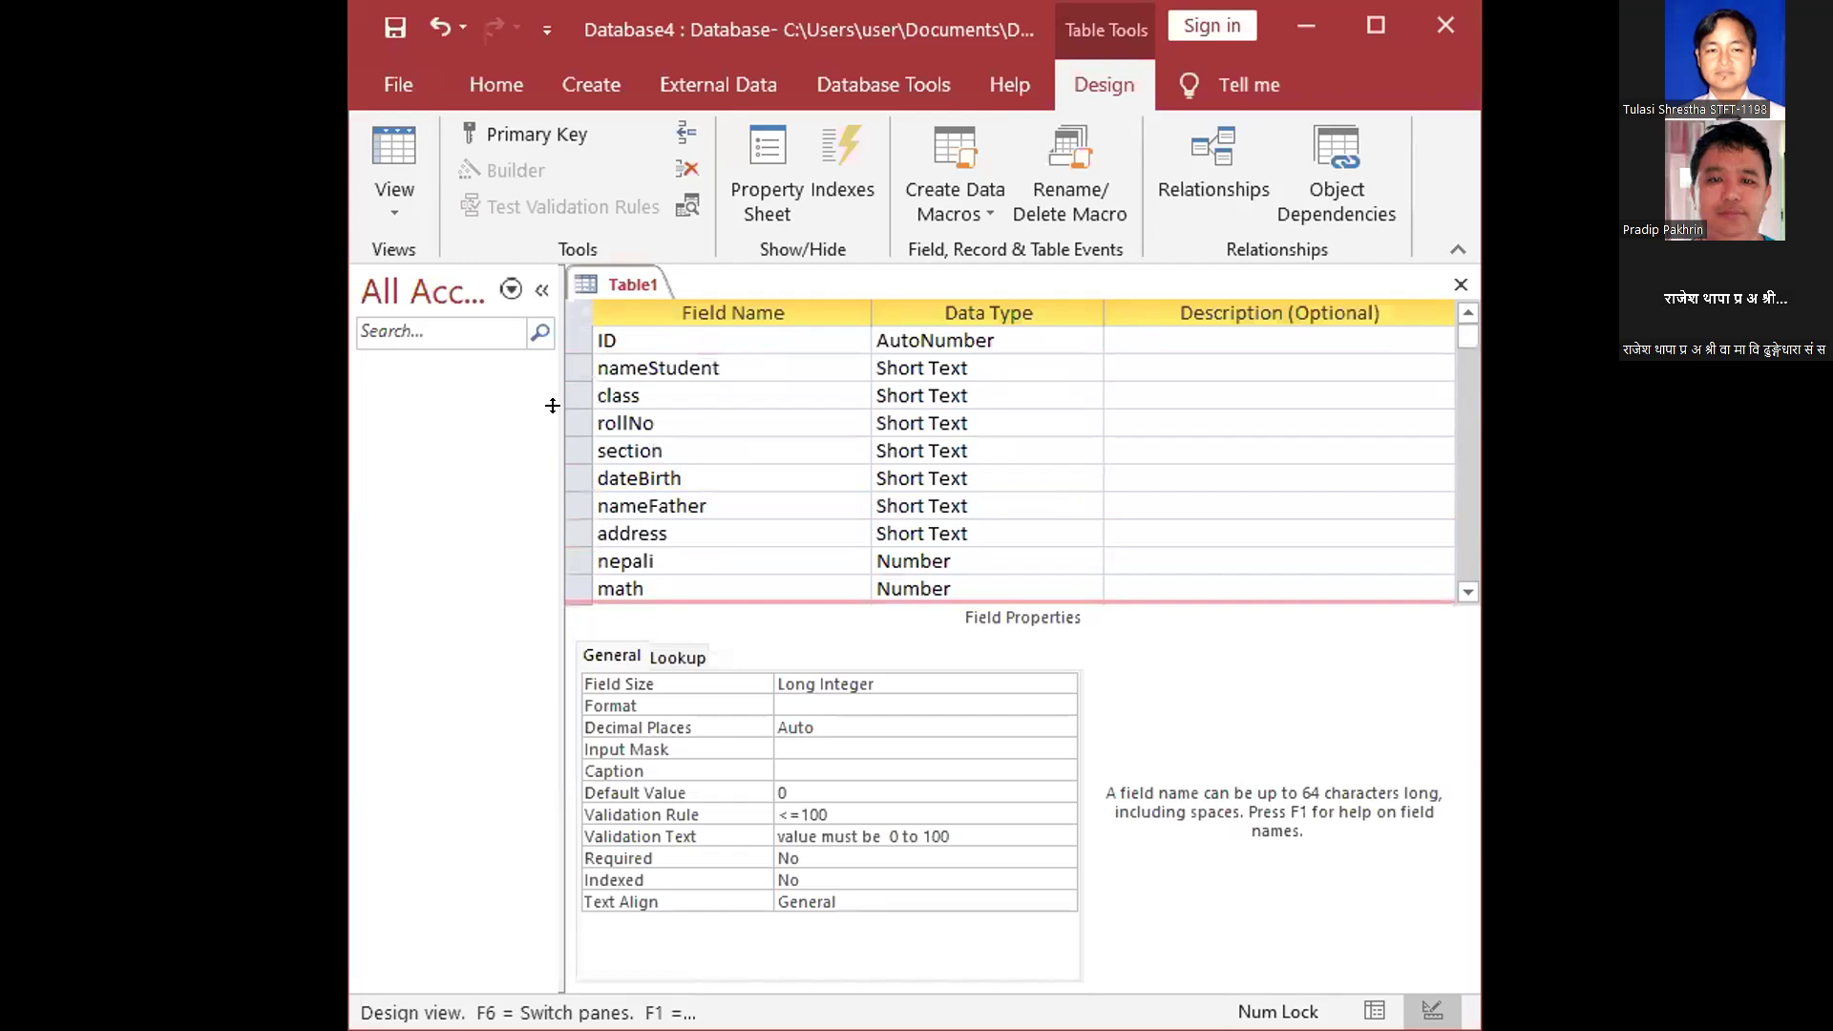
{"action": "scroll", "coordinate": [1037, 454], "scroll_direction": "down", "scroll_amount": 1}
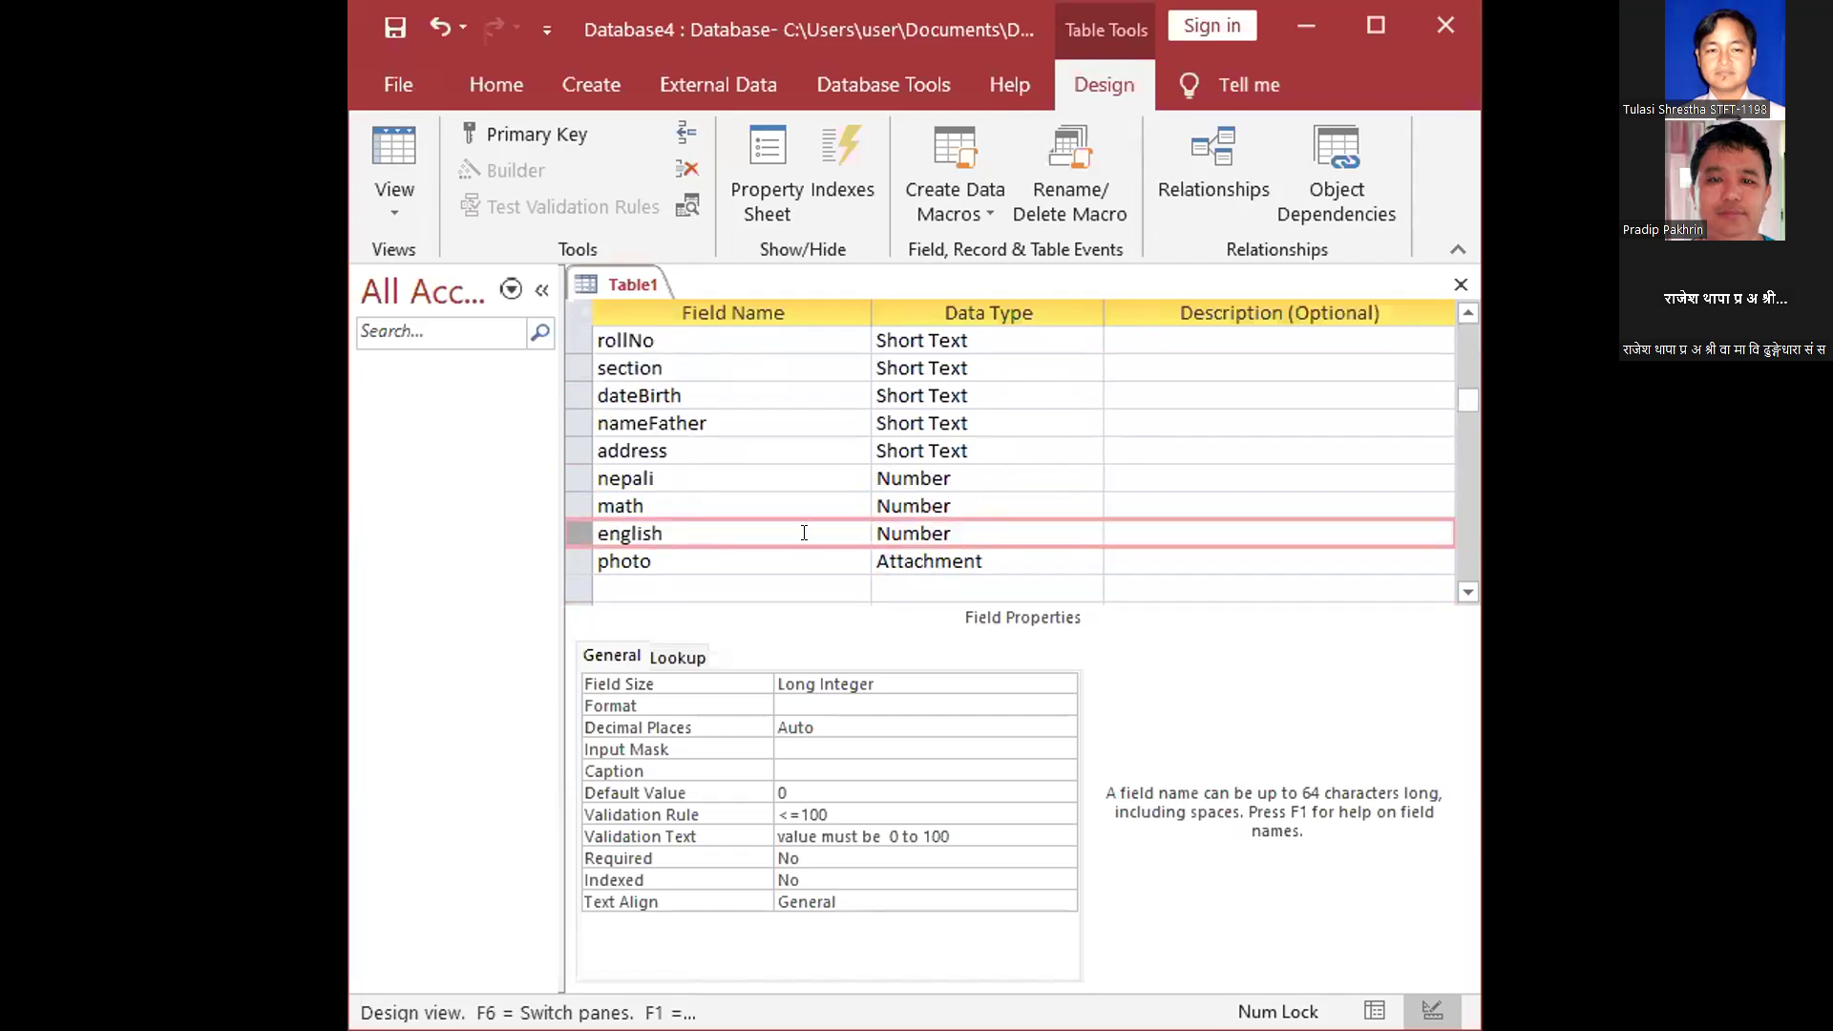
{"action": "left_click", "coordinate": [1031, 427]}
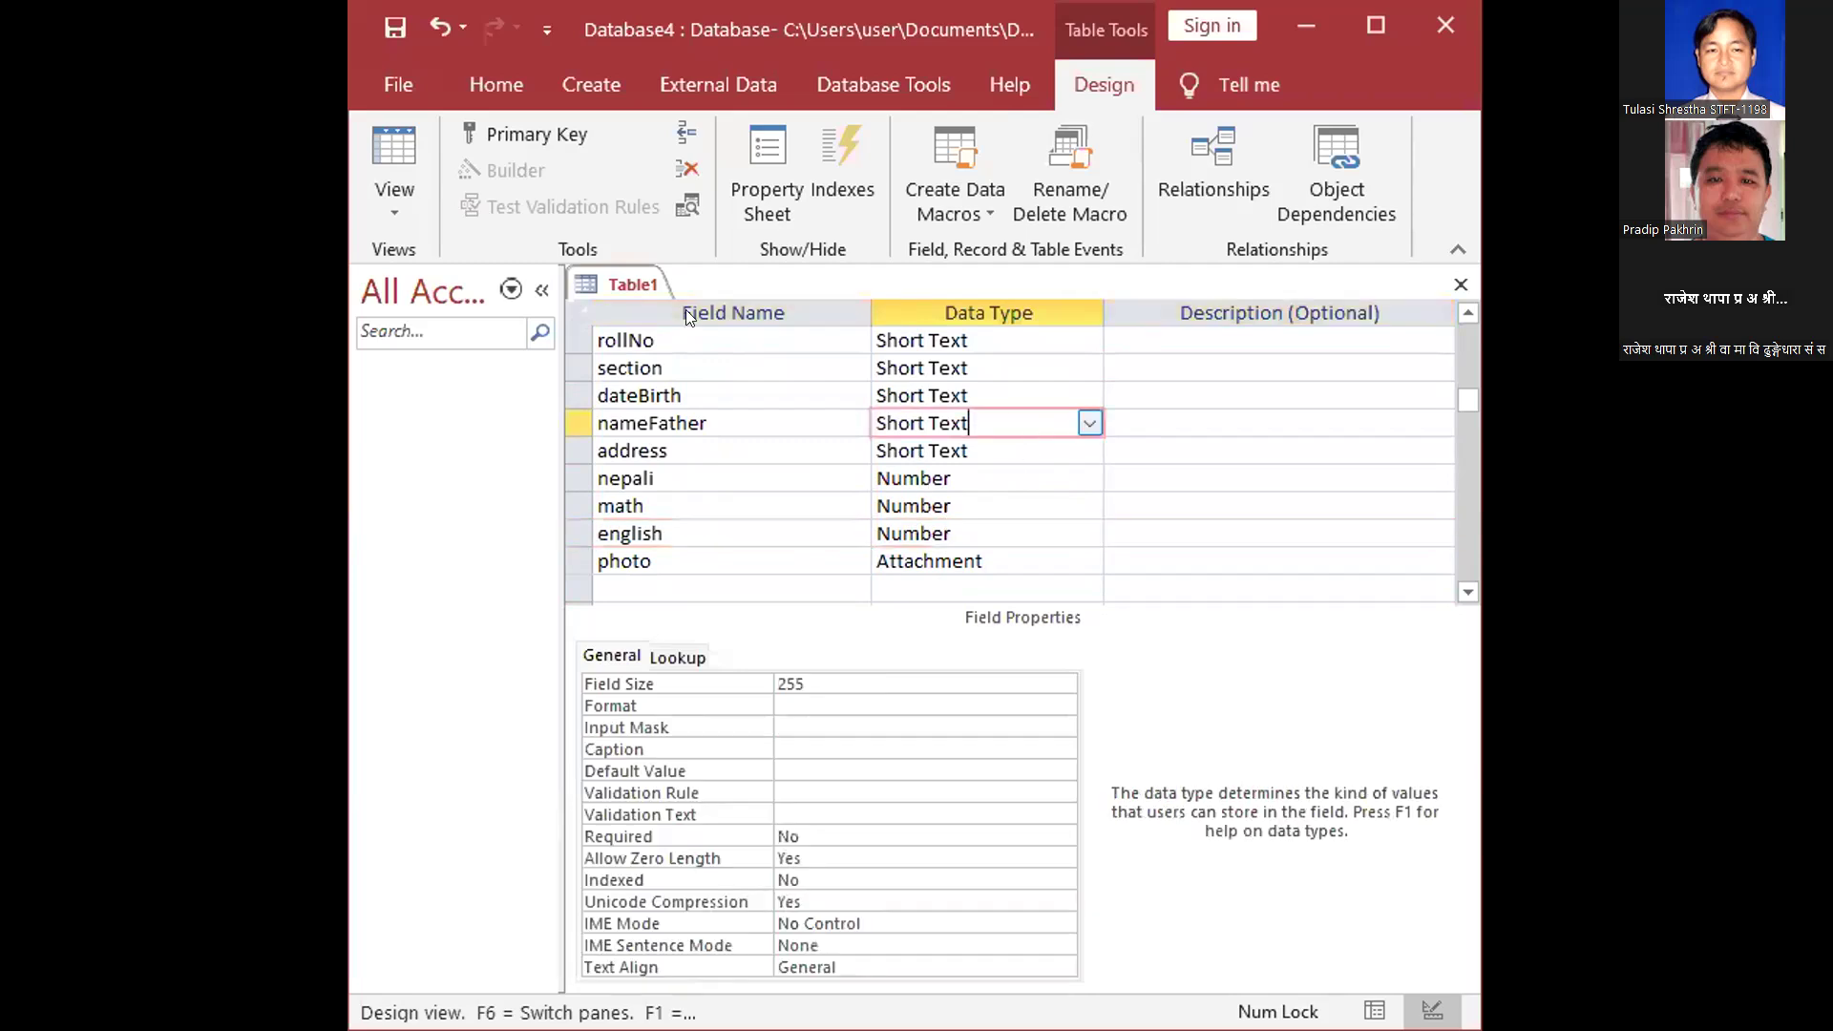
{"action": "left_click", "coordinate": [398, 85]}
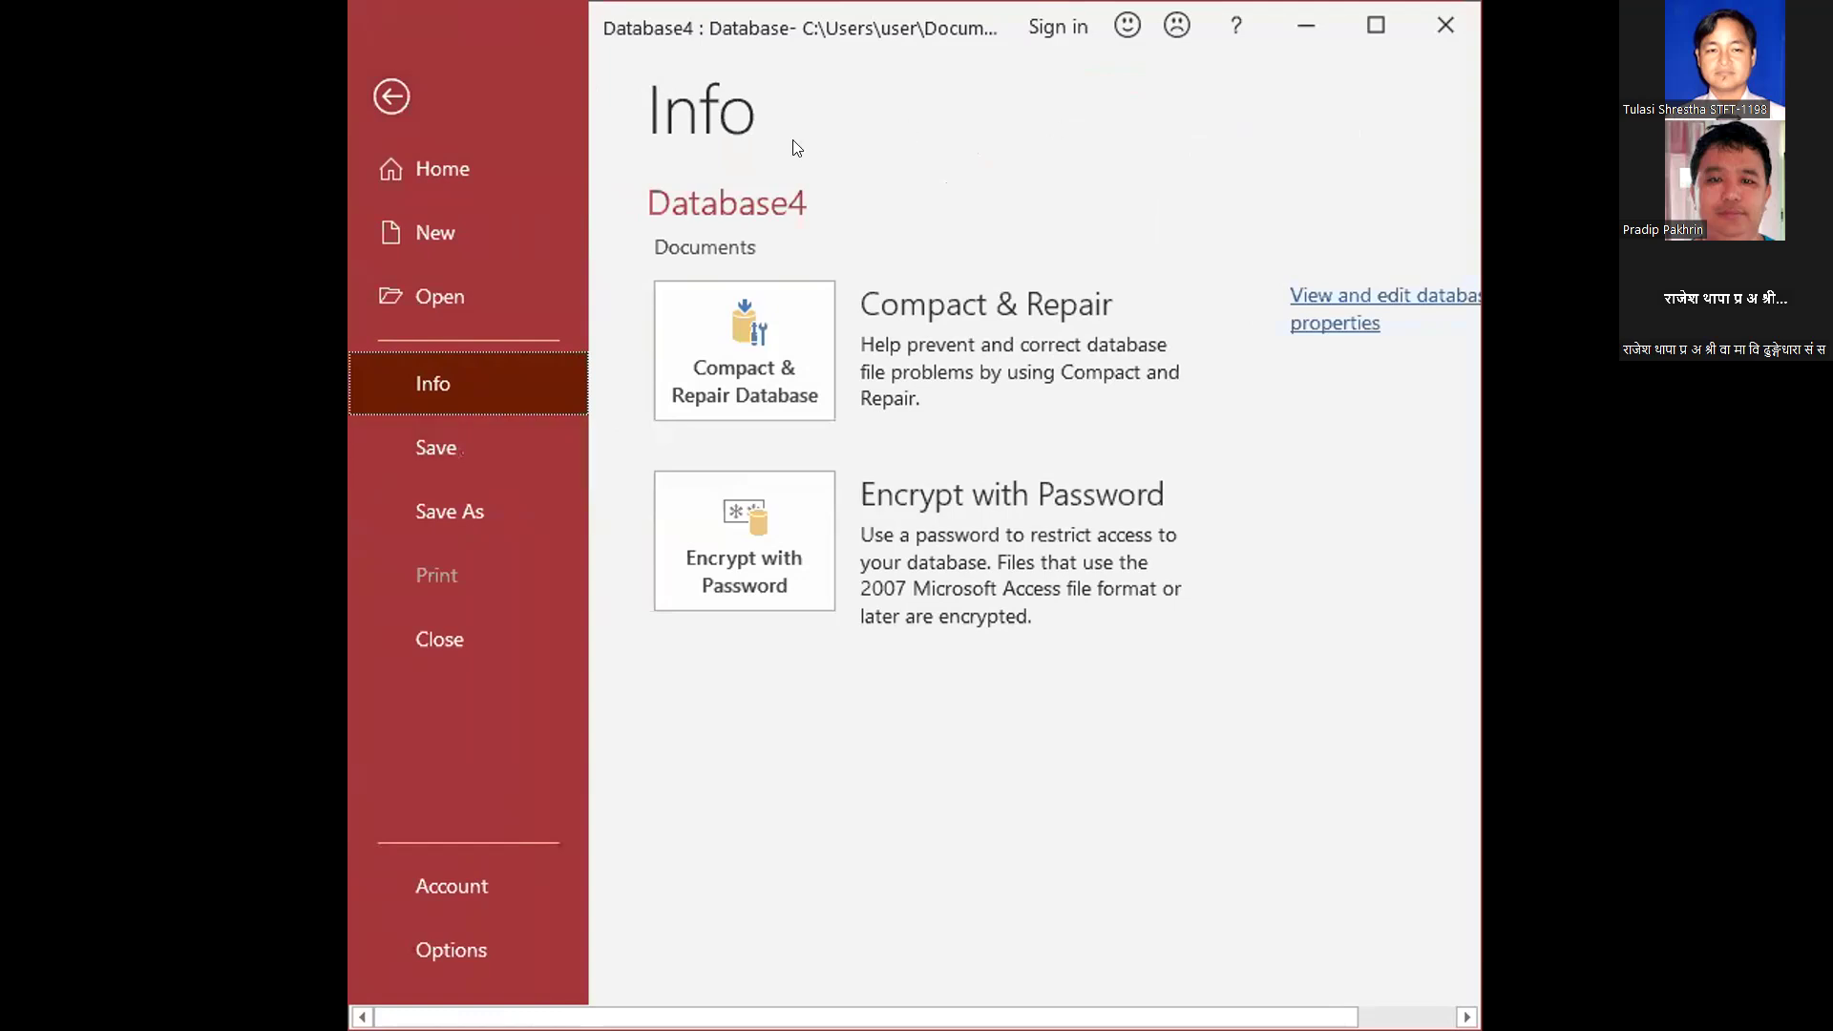
{"action": "left_click", "coordinate": [383, 89]}
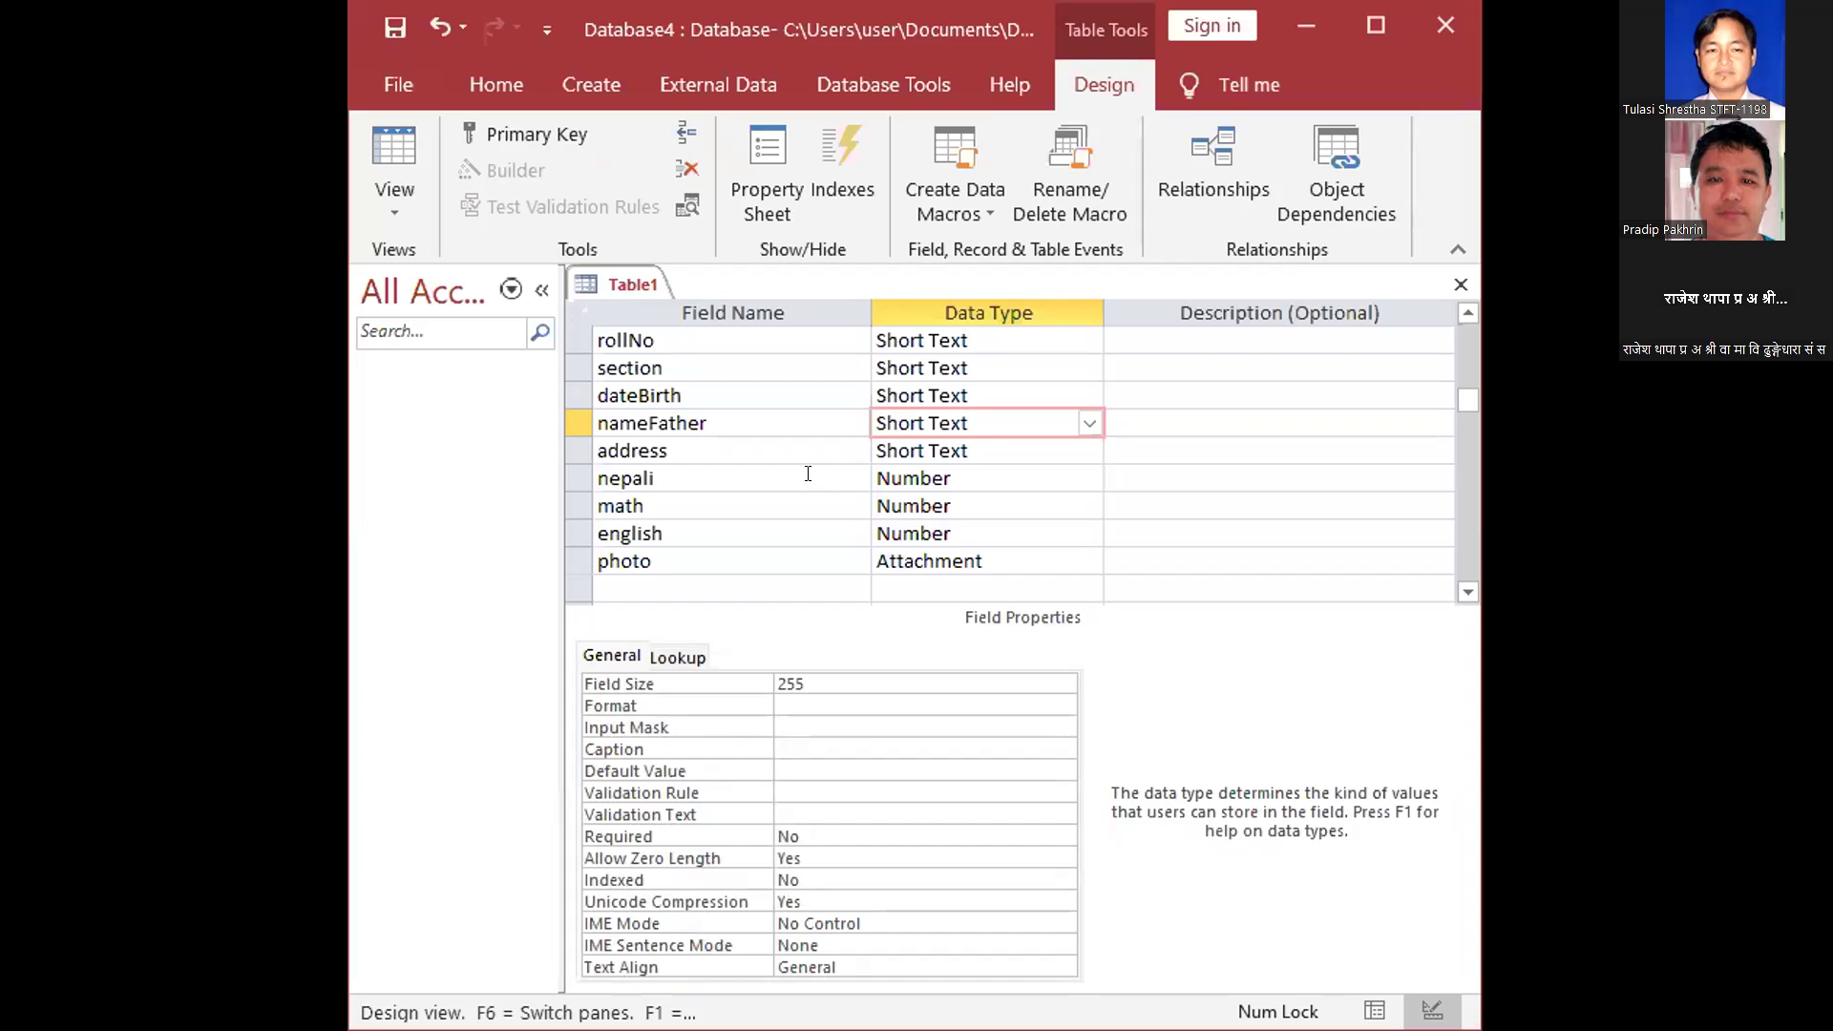
{"action": "key", "text": "ctrl+s"}
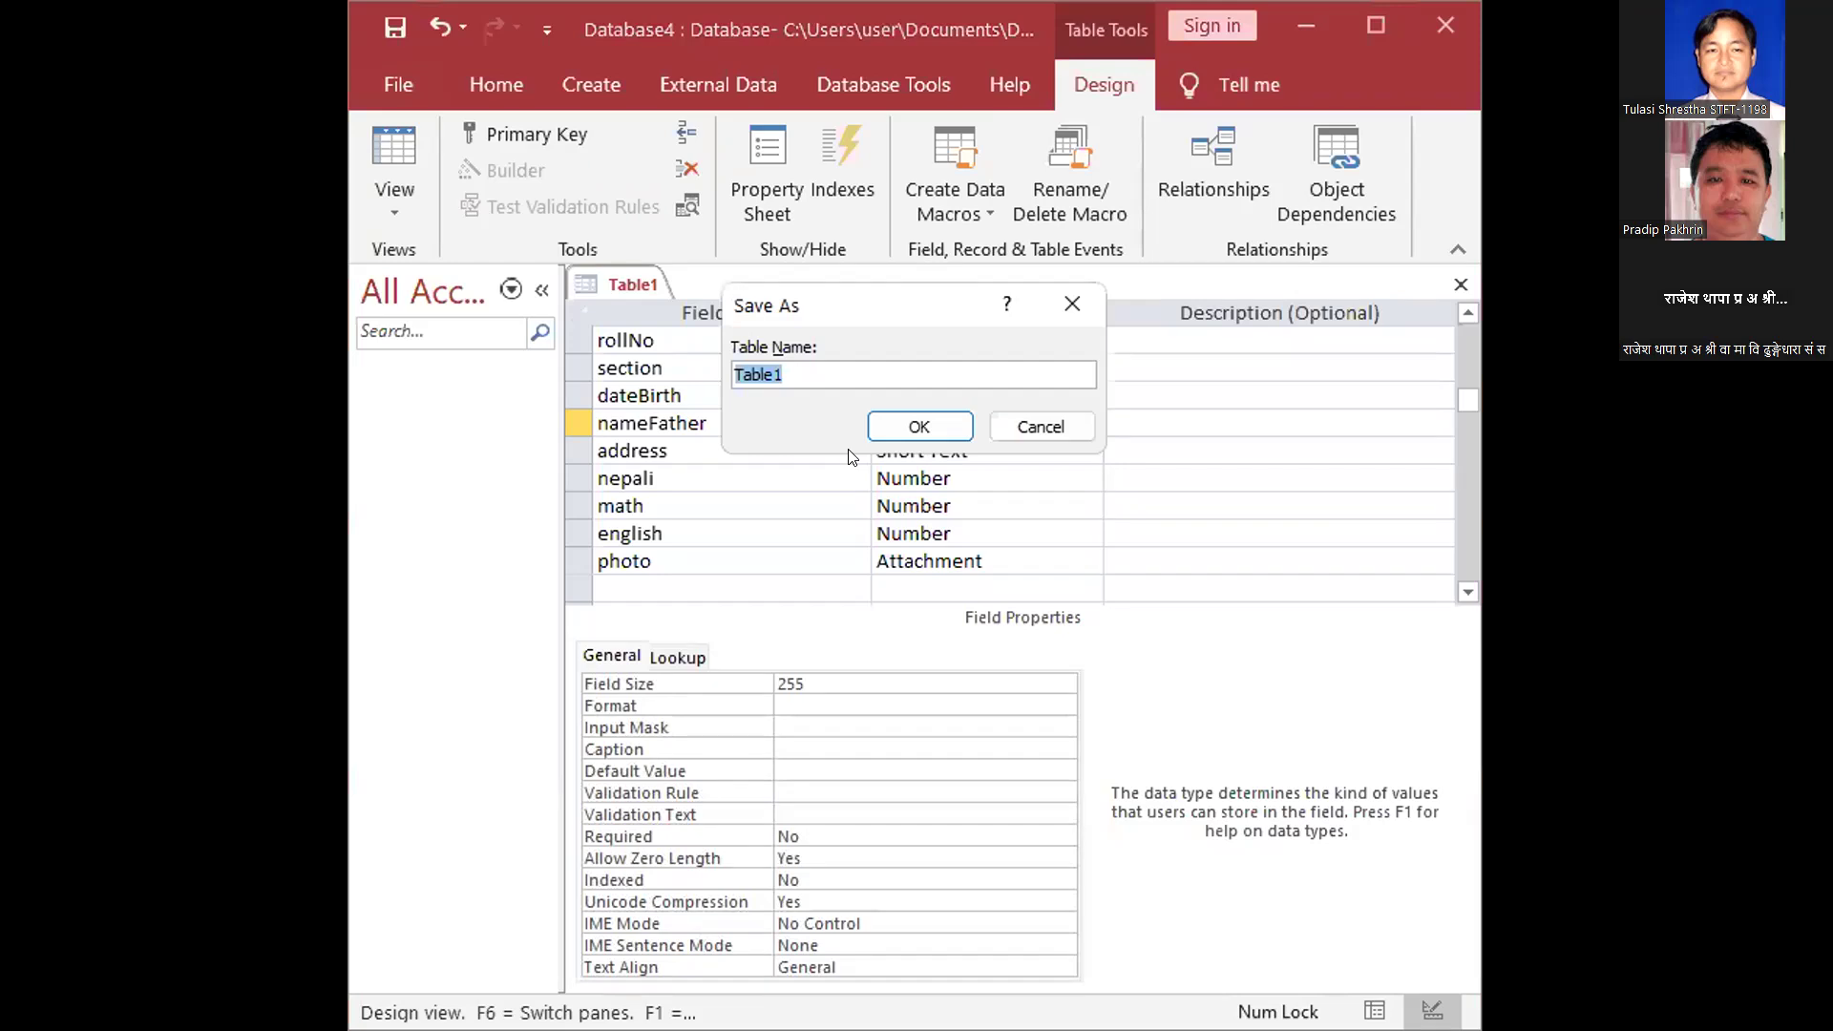
{"action": "left_click", "coordinate": [1039, 427]}
{"action": "key", "text": "ctrl+s"}
{"action": "left_click_drag", "start_coordinate": [888, 311], "coordinate": [1001, 473]}
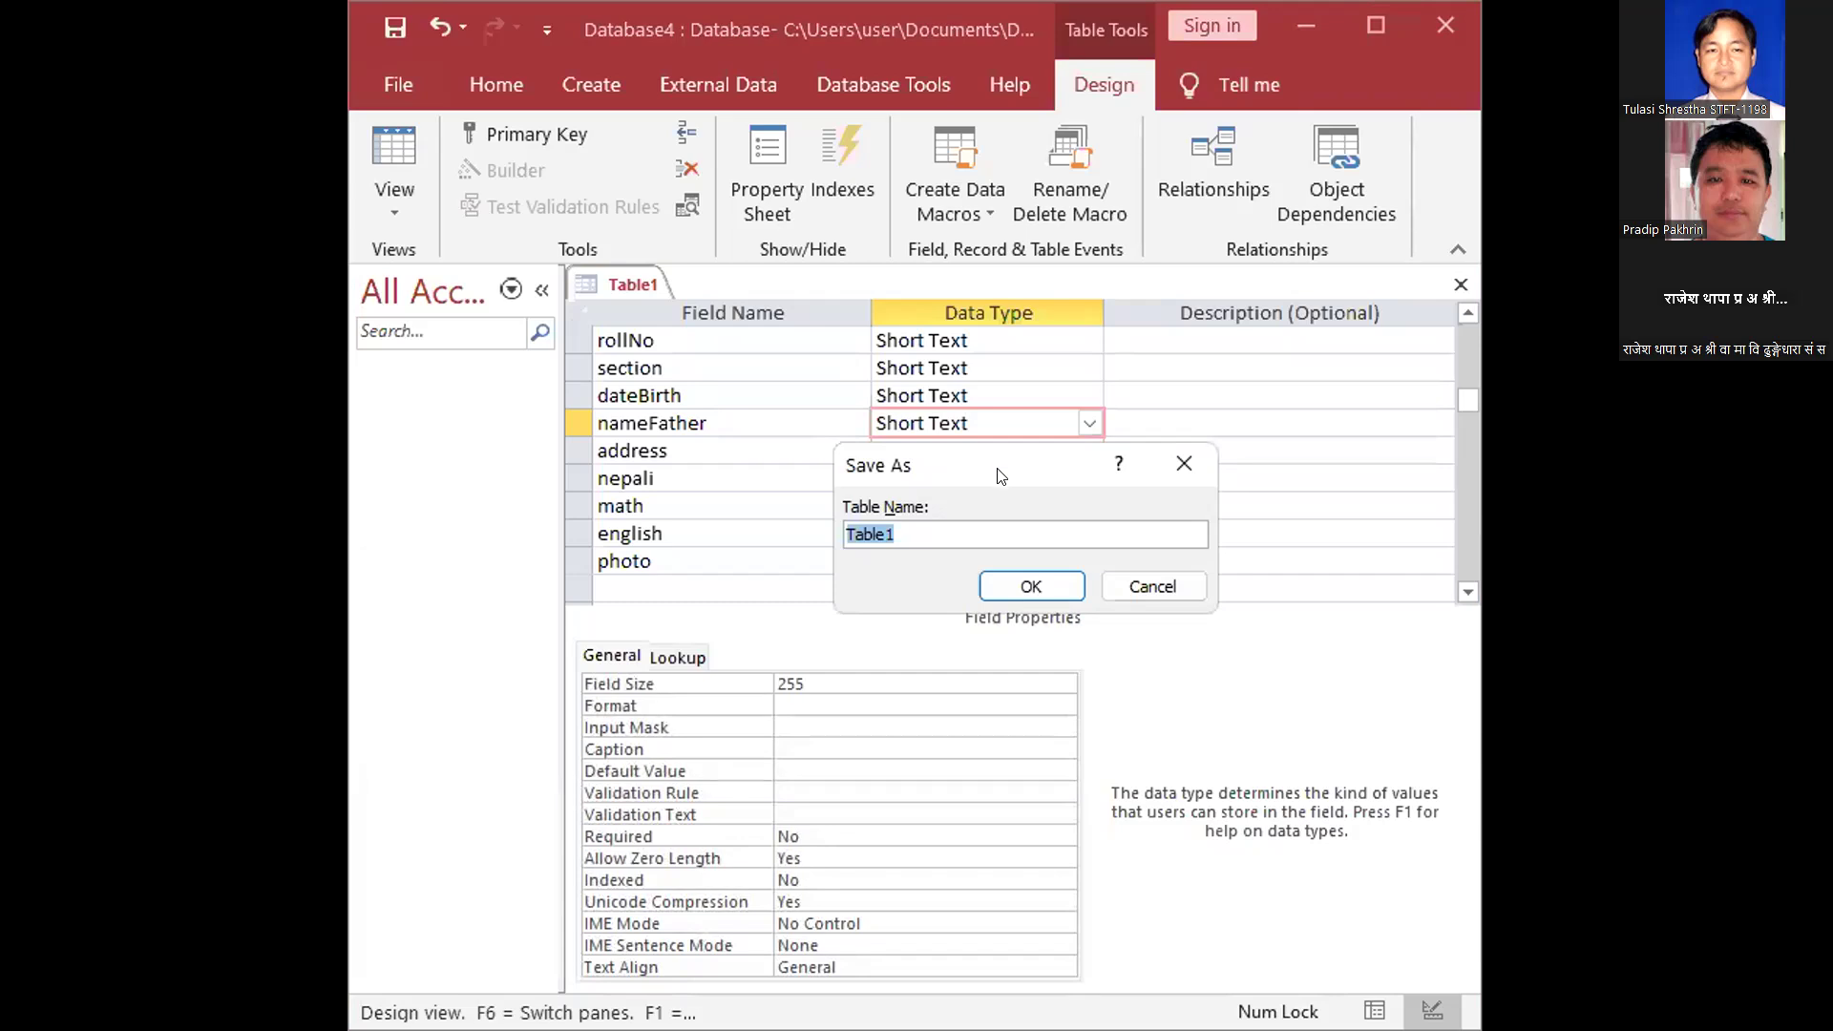
{"action": "left_click", "coordinate": [1149, 582]}
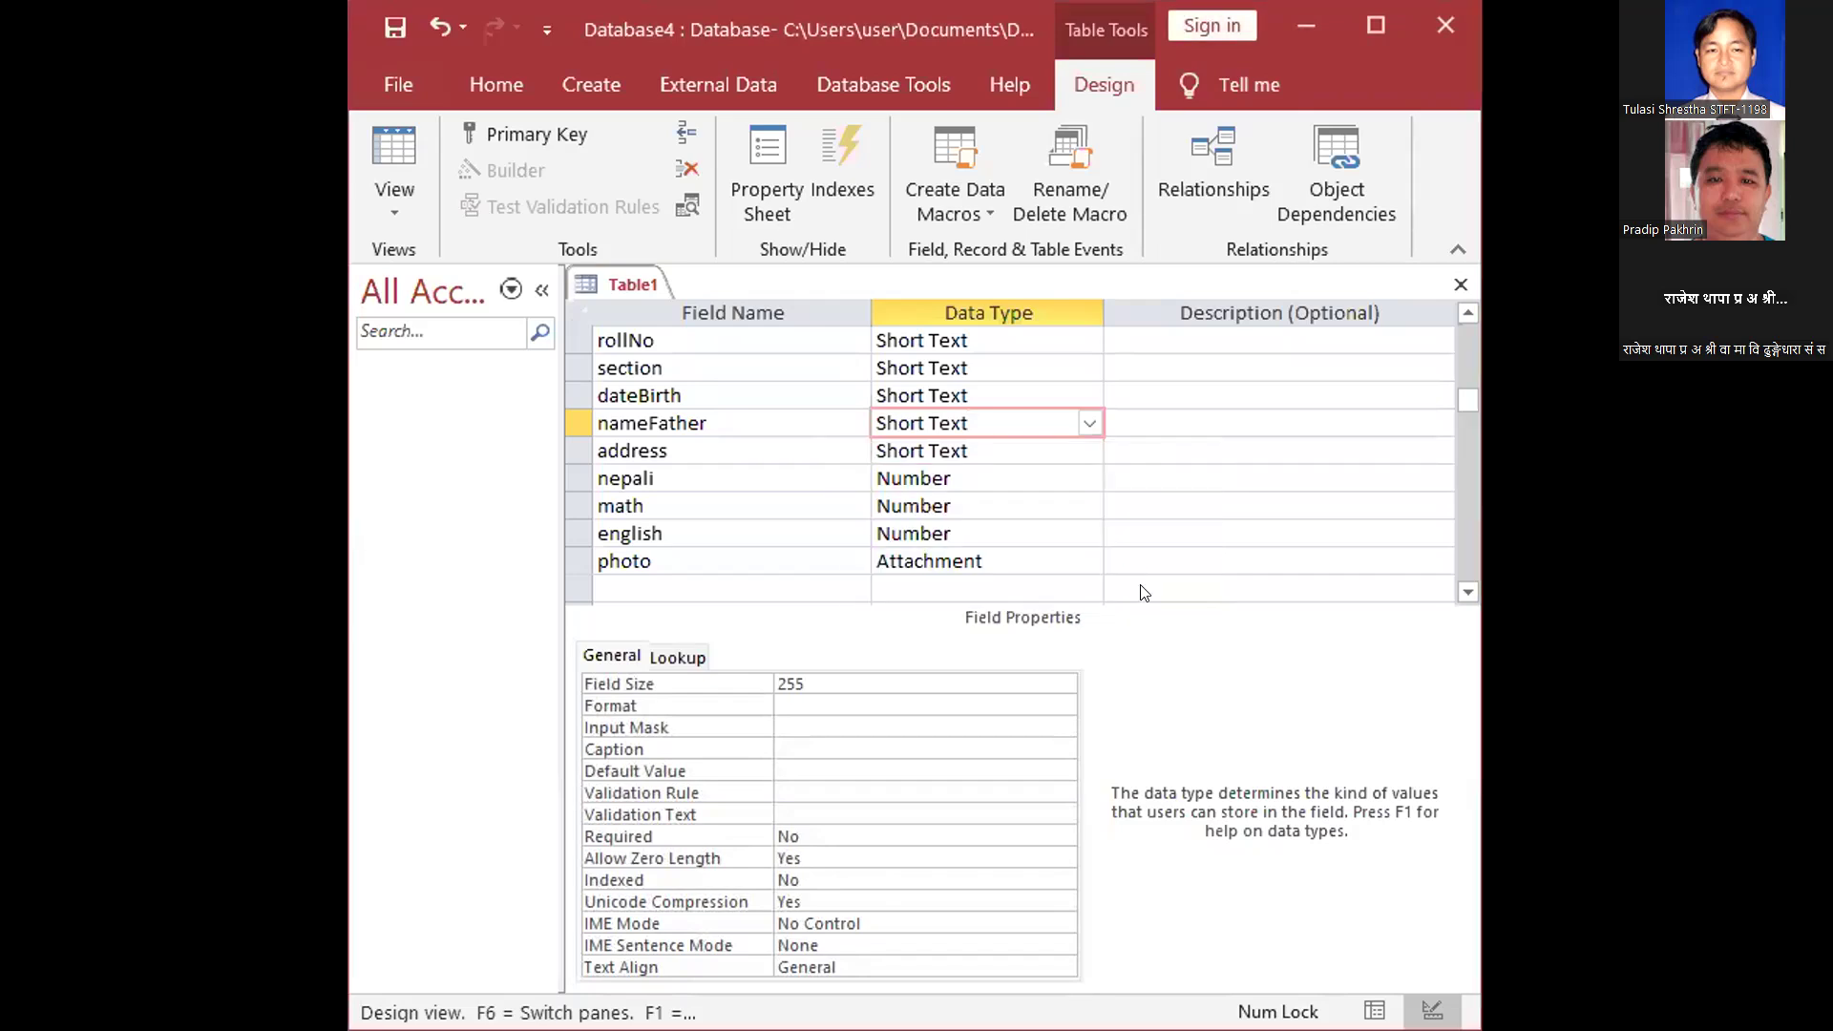
Save the table as tblstudentinfo and have a primary key created for it
{"action": "key", "text": "ctrl+s"}
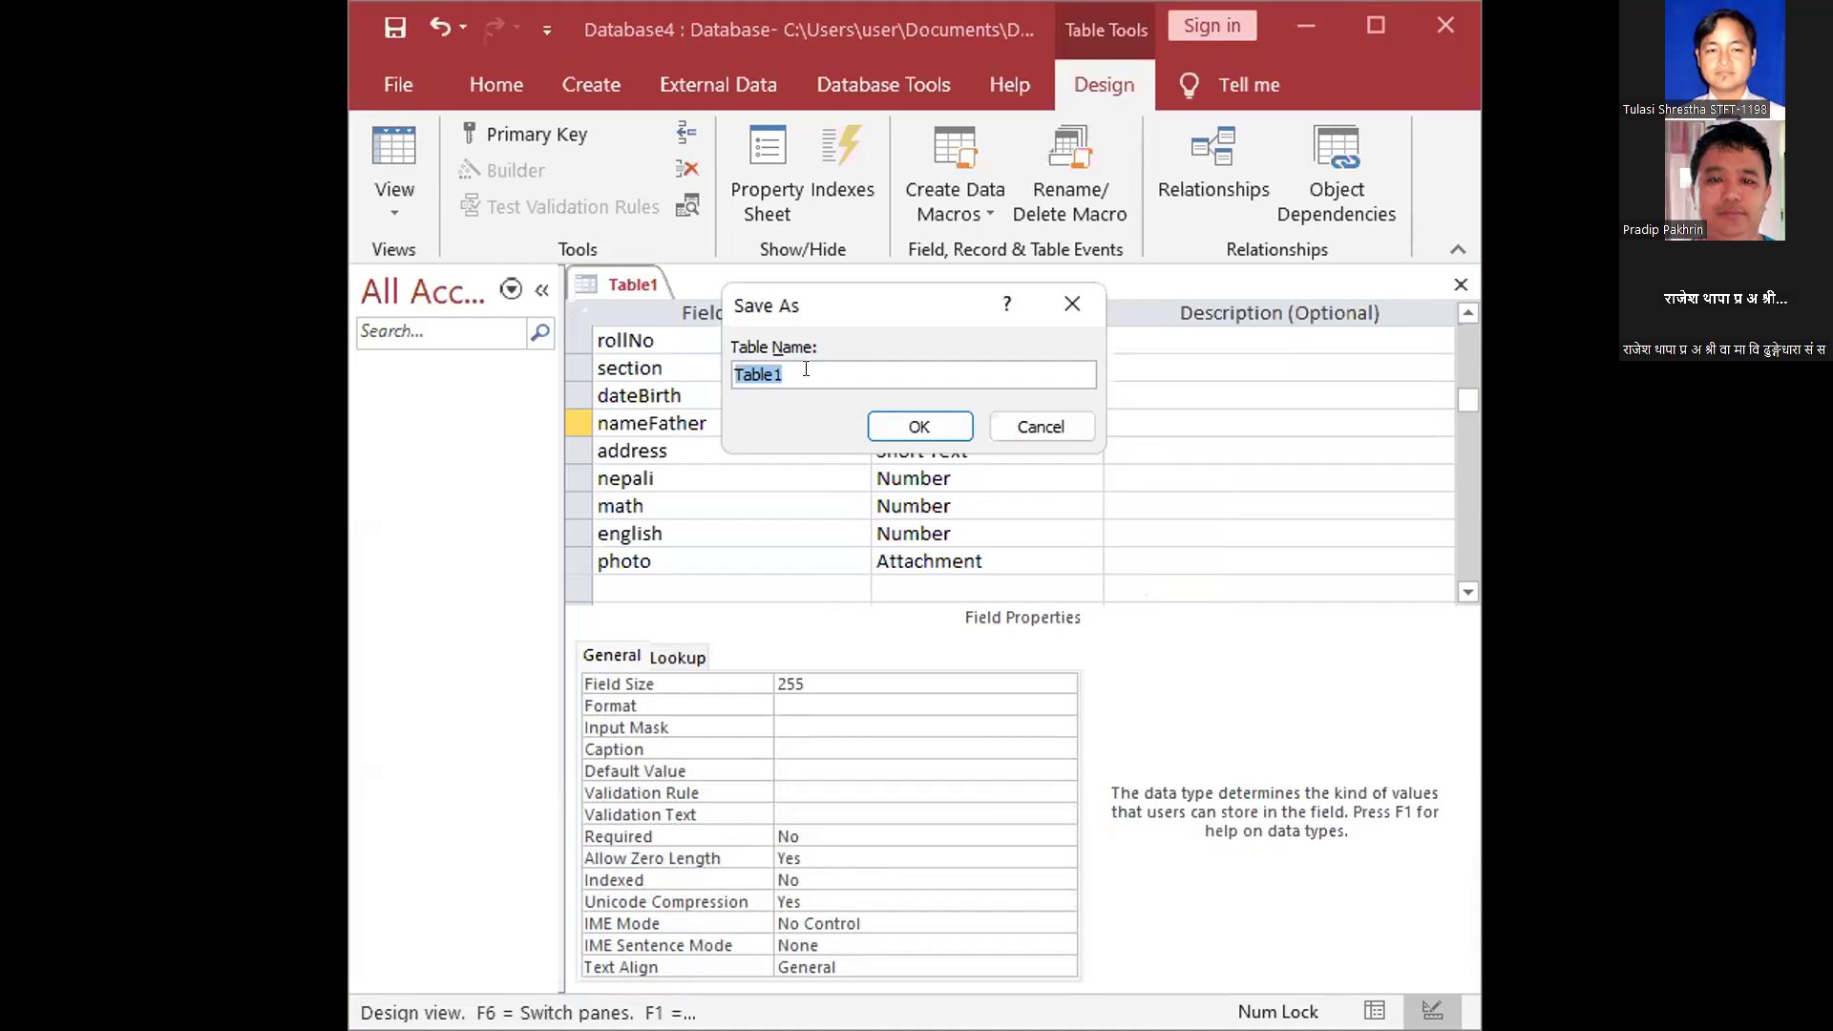
{"action": "type", "text": "studentinfo"}
{"action": "left_click", "coordinate": [739, 368]}
{"action": "type", "text": "tbl"}
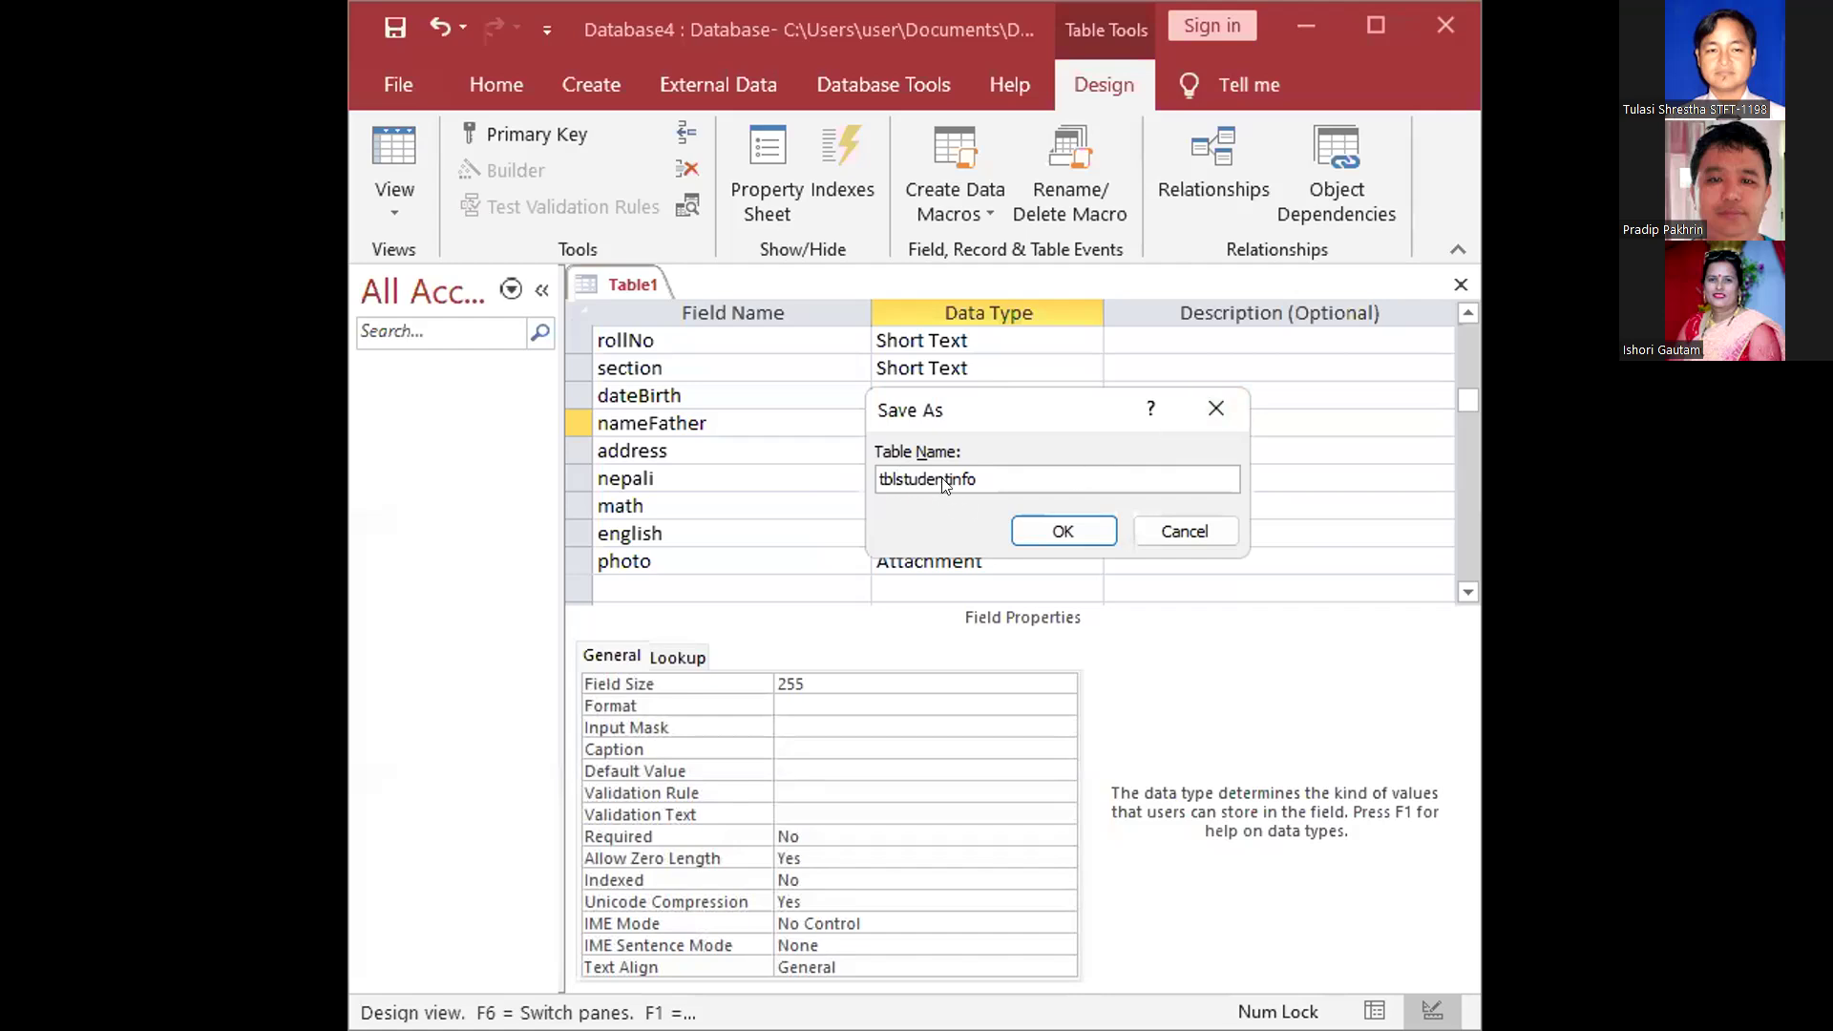
{"action": "left_click_drag", "start_coordinate": [993, 477], "coordinate": [847, 477]}
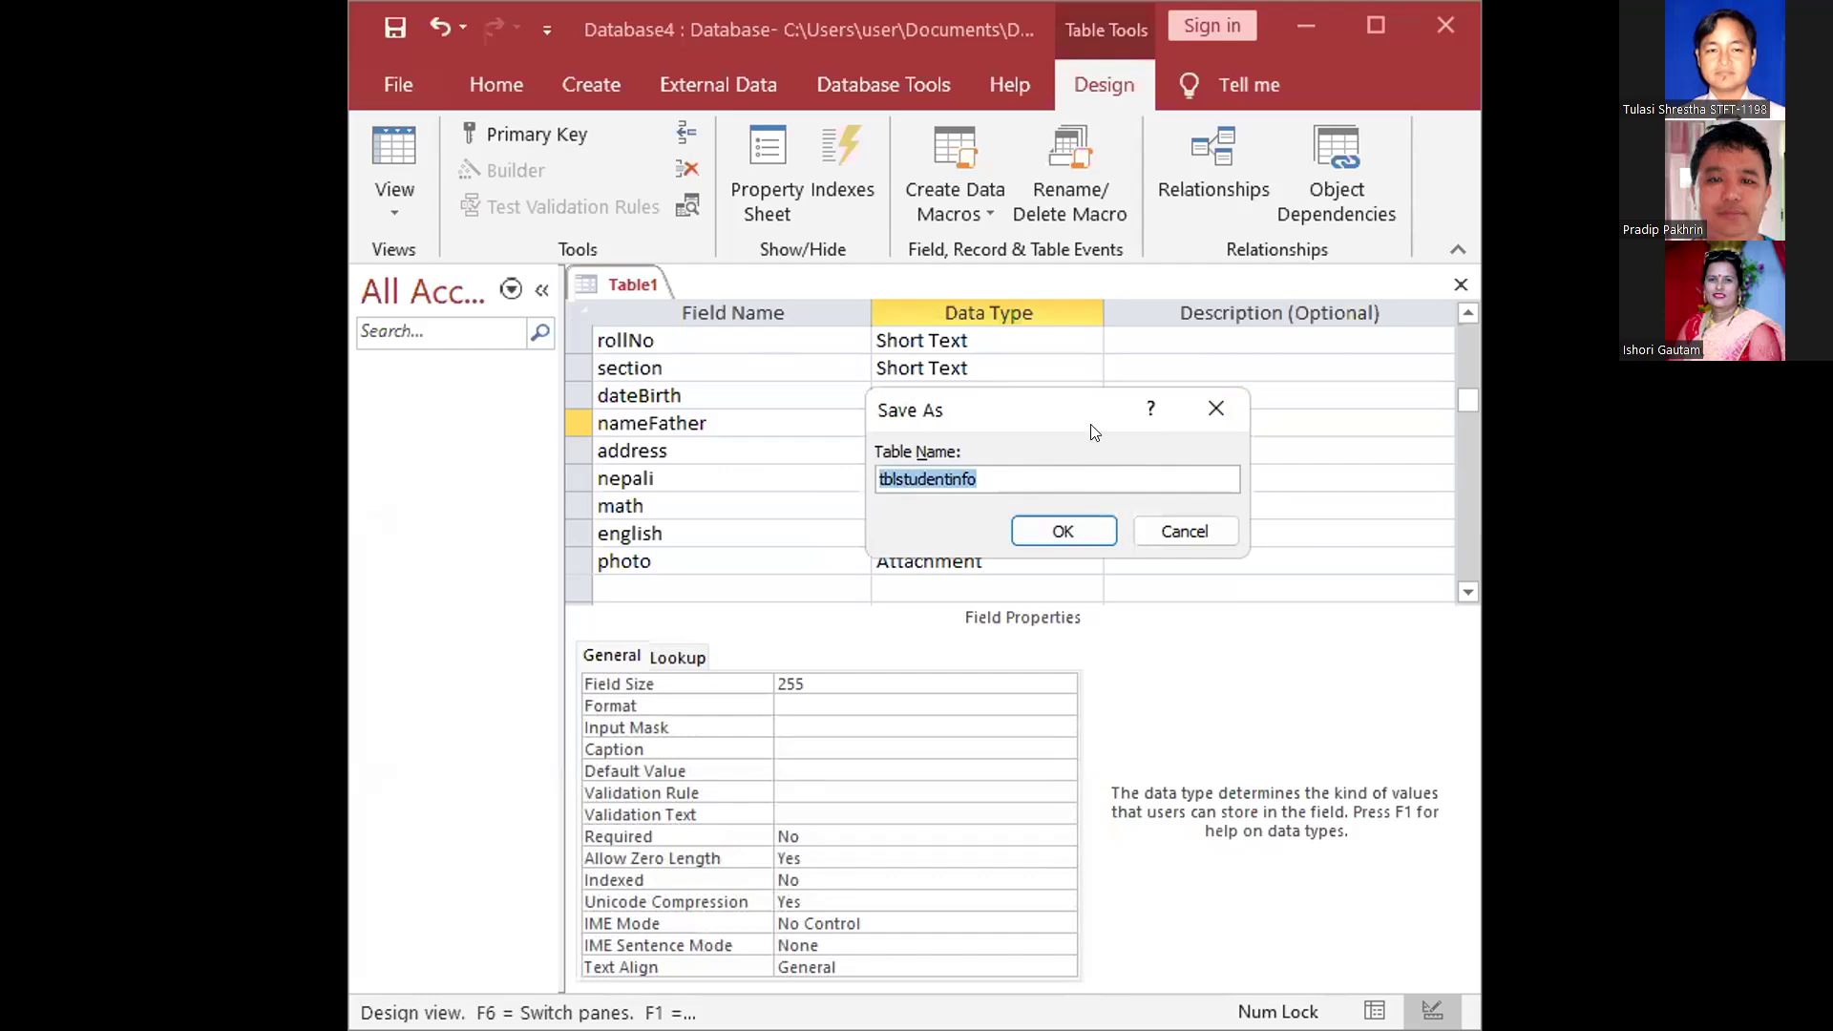
{"action": "left_click_drag", "start_coordinate": [1075, 408], "coordinate": [925, 406]}
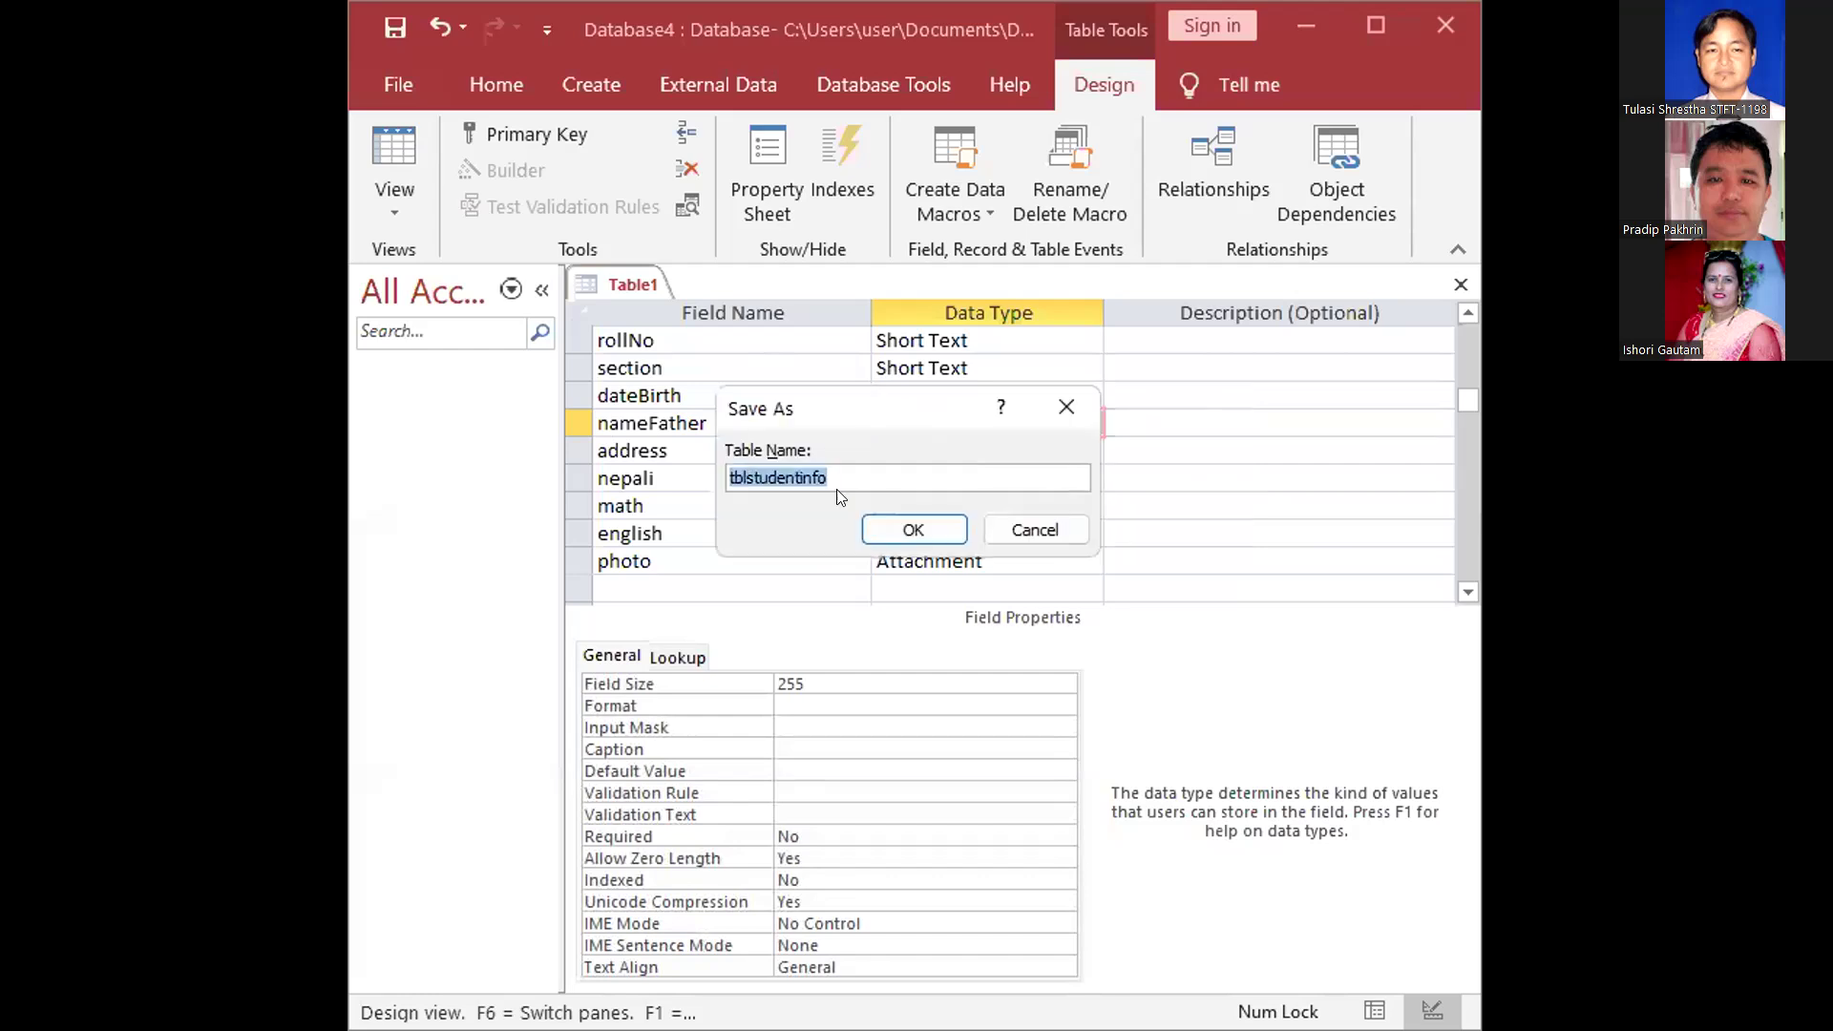
{"action": "left_click", "coordinate": [905, 521]}
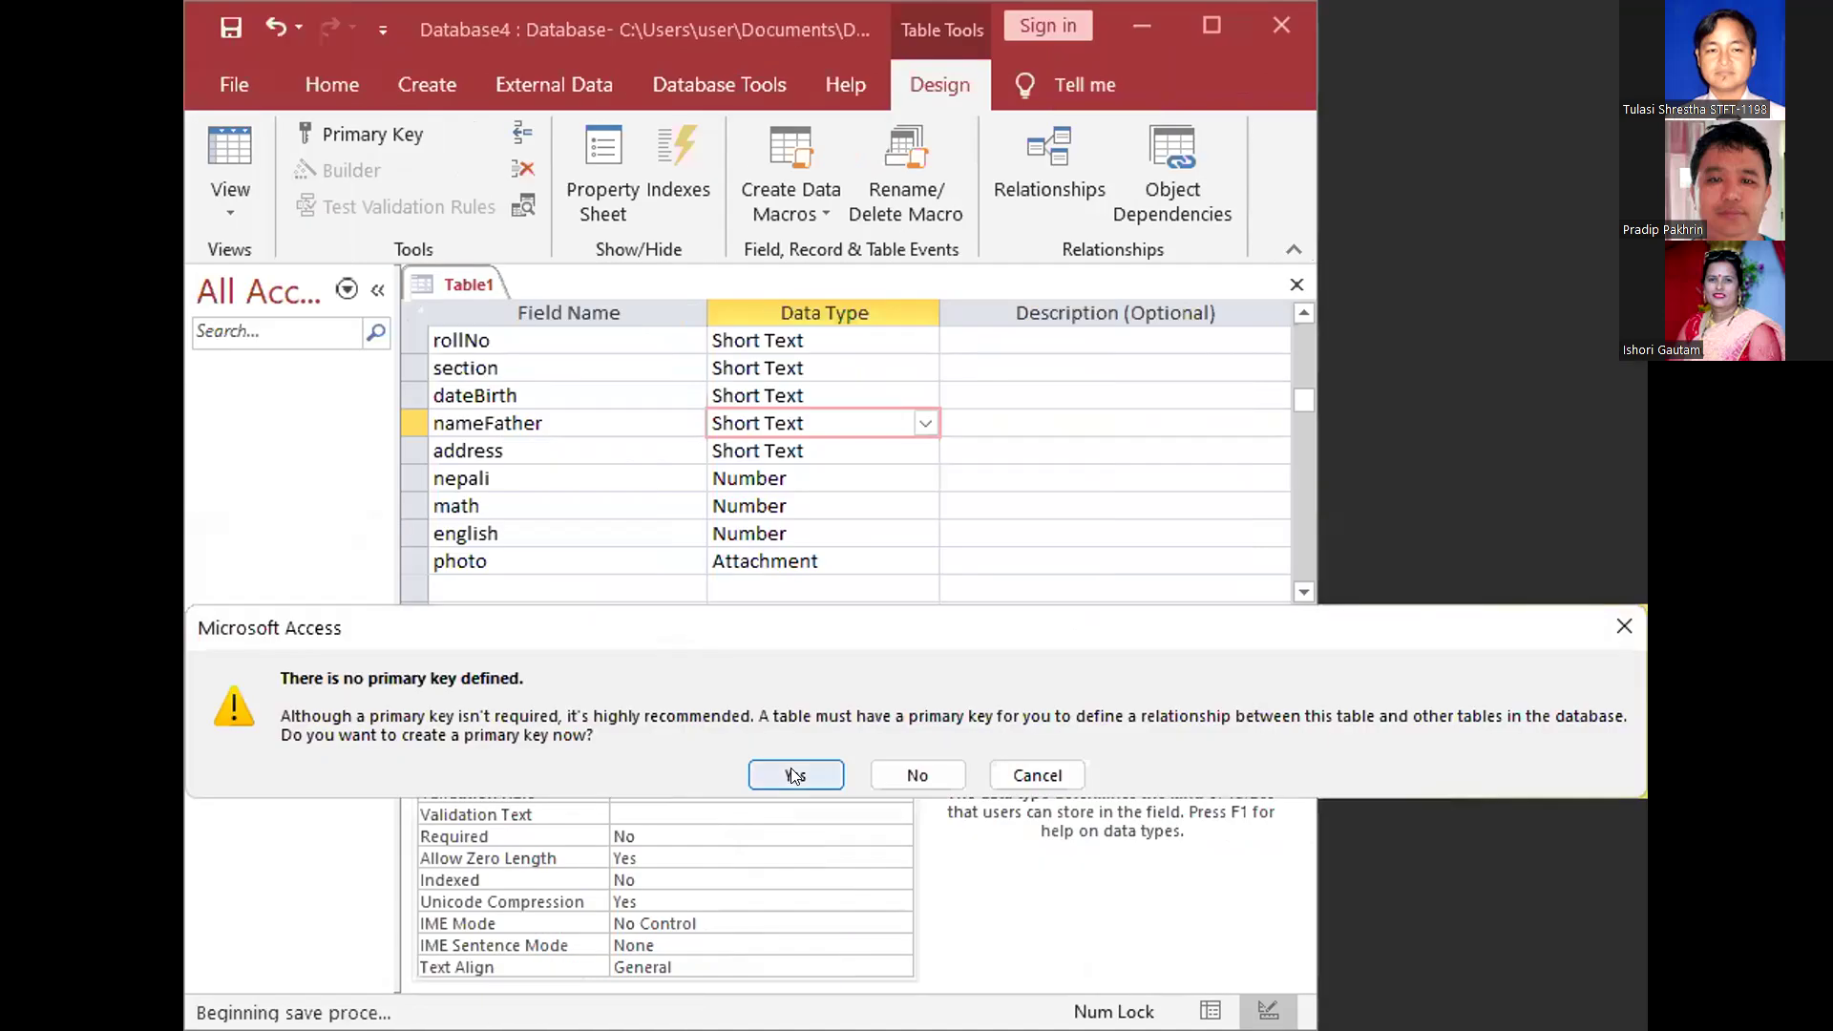
{"action": "left_click", "coordinate": [793, 773]}
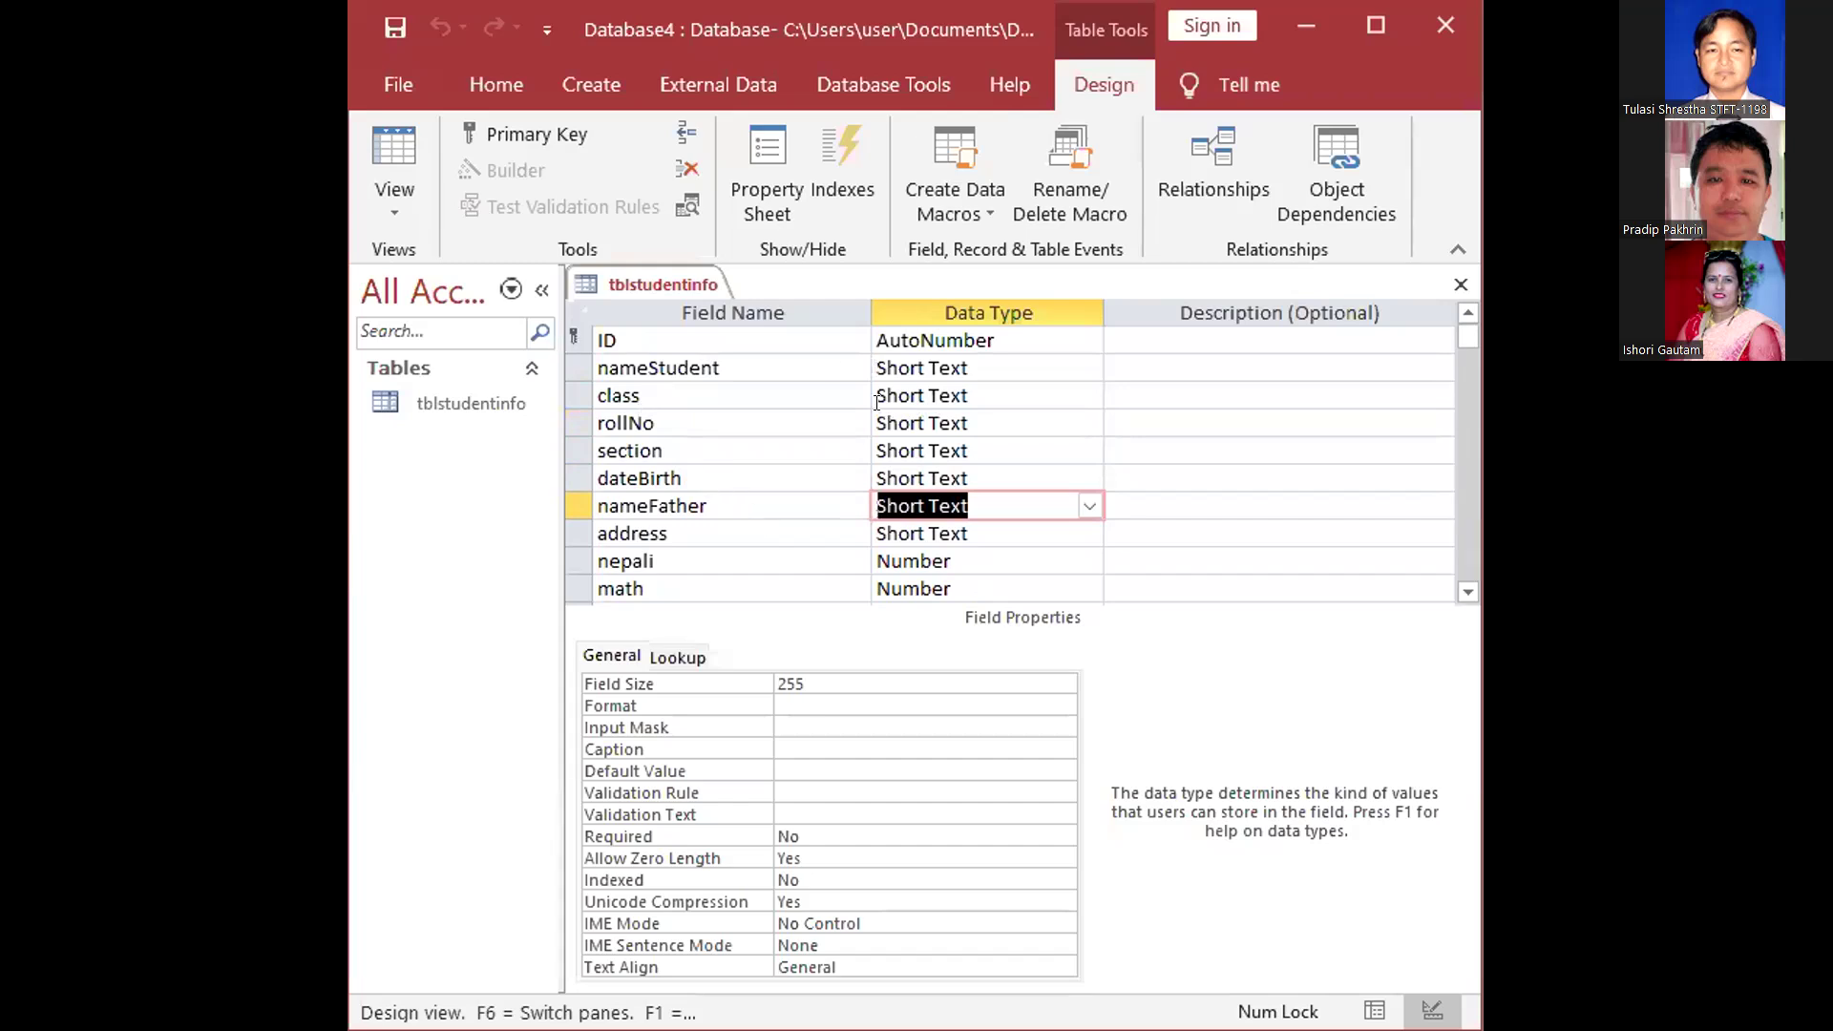
Widen the Navigation Pane and select the tblstudentinfo table in it
{"action": "scroll", "coordinate": [828, 425], "scroll_direction": "down", "scroll_amount": 2}
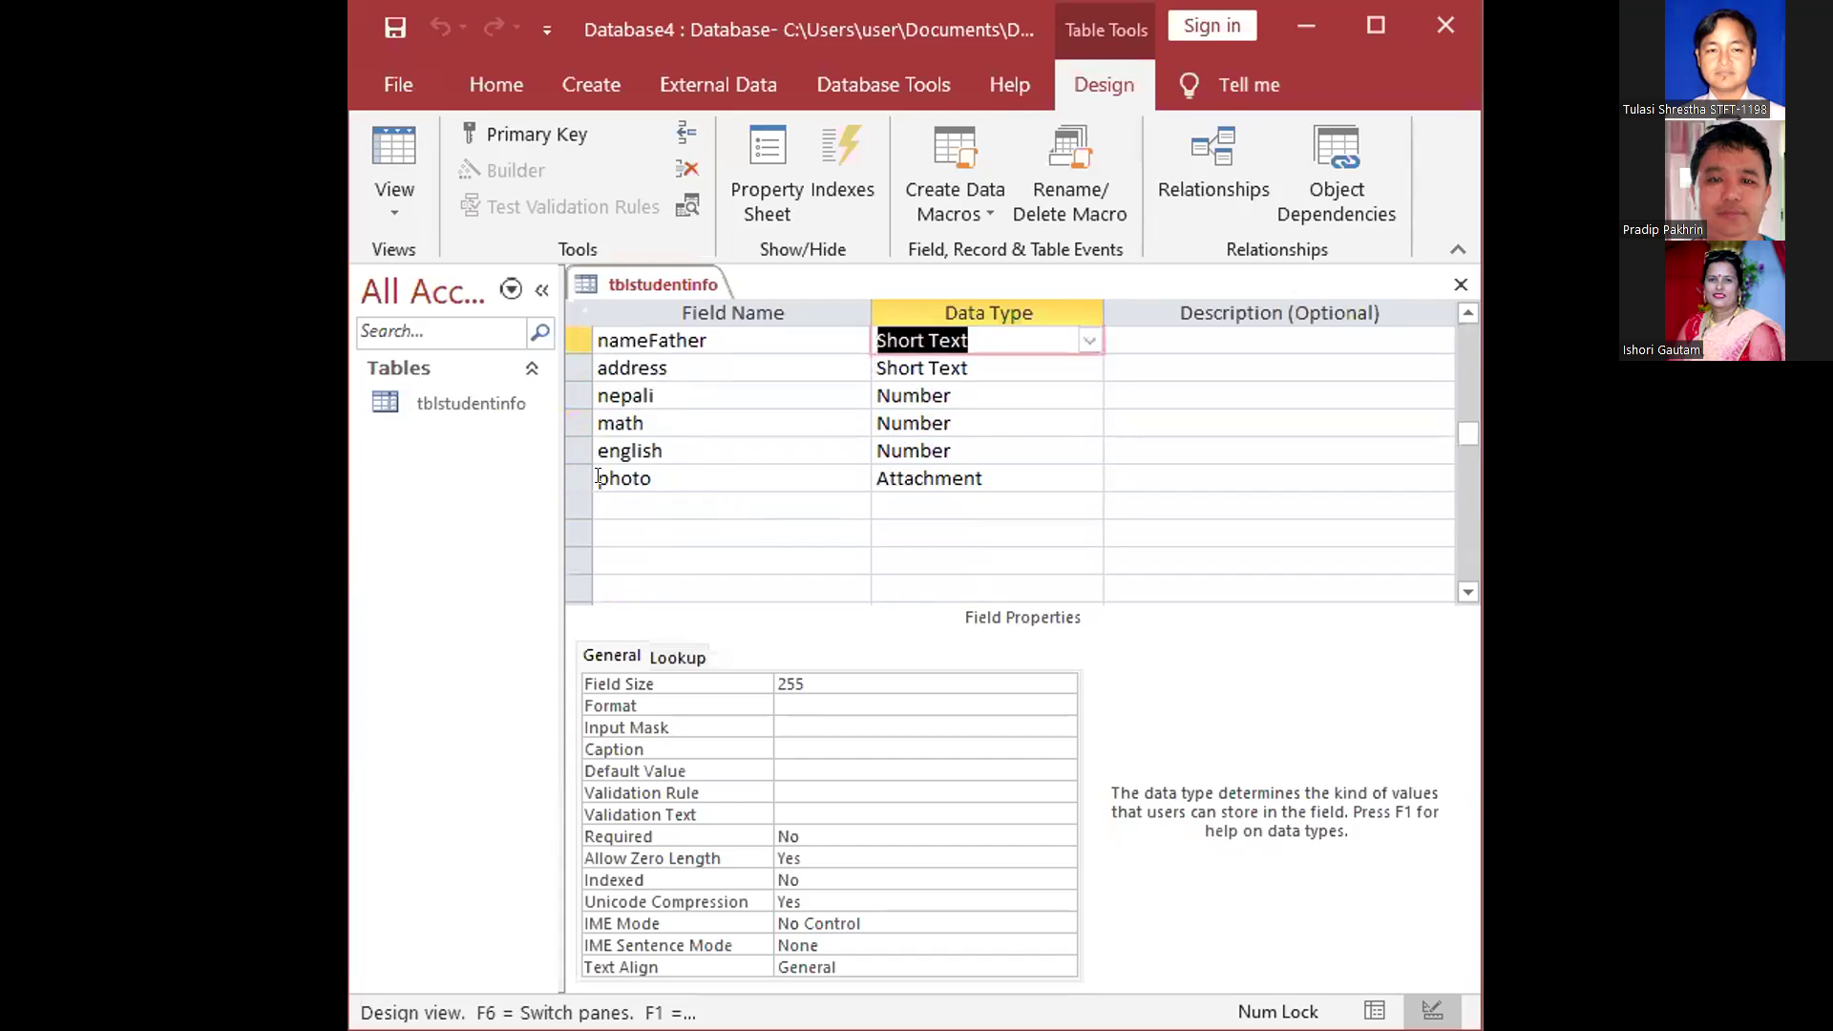
{"action": "left_click", "coordinate": [537, 409]}
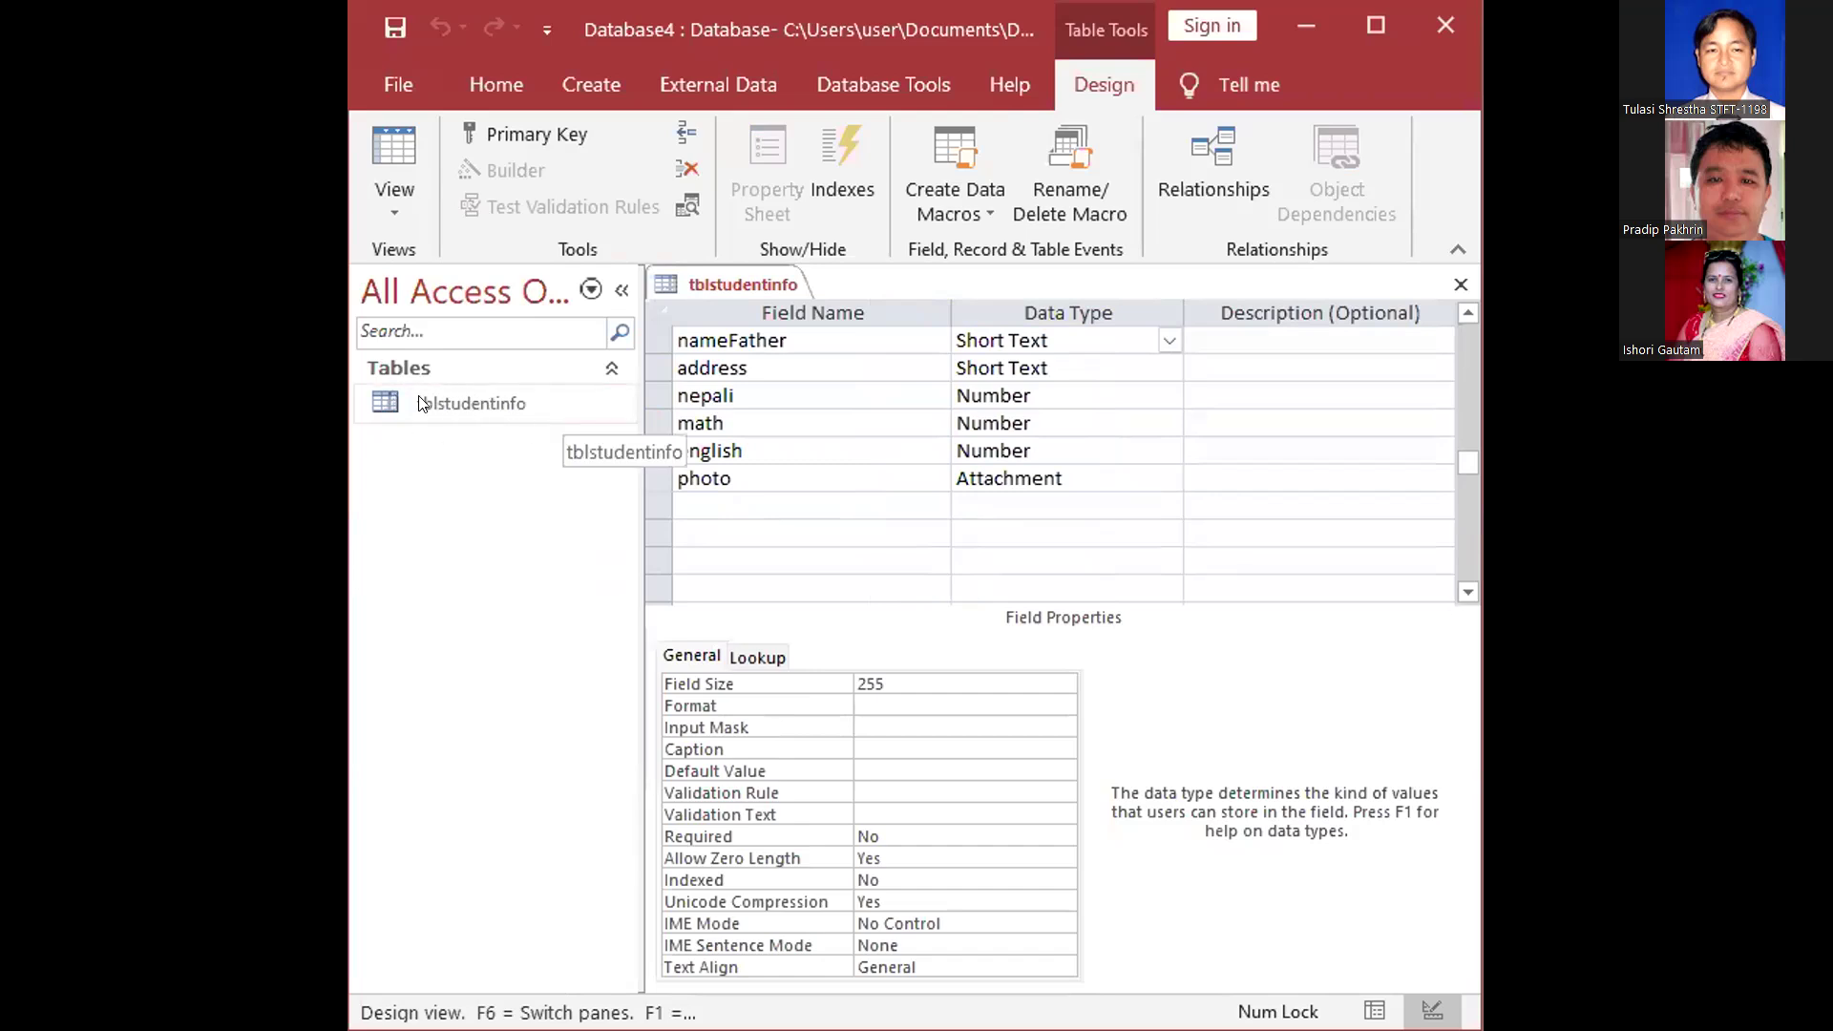
{"action": "left_click", "coordinate": [475, 405]}
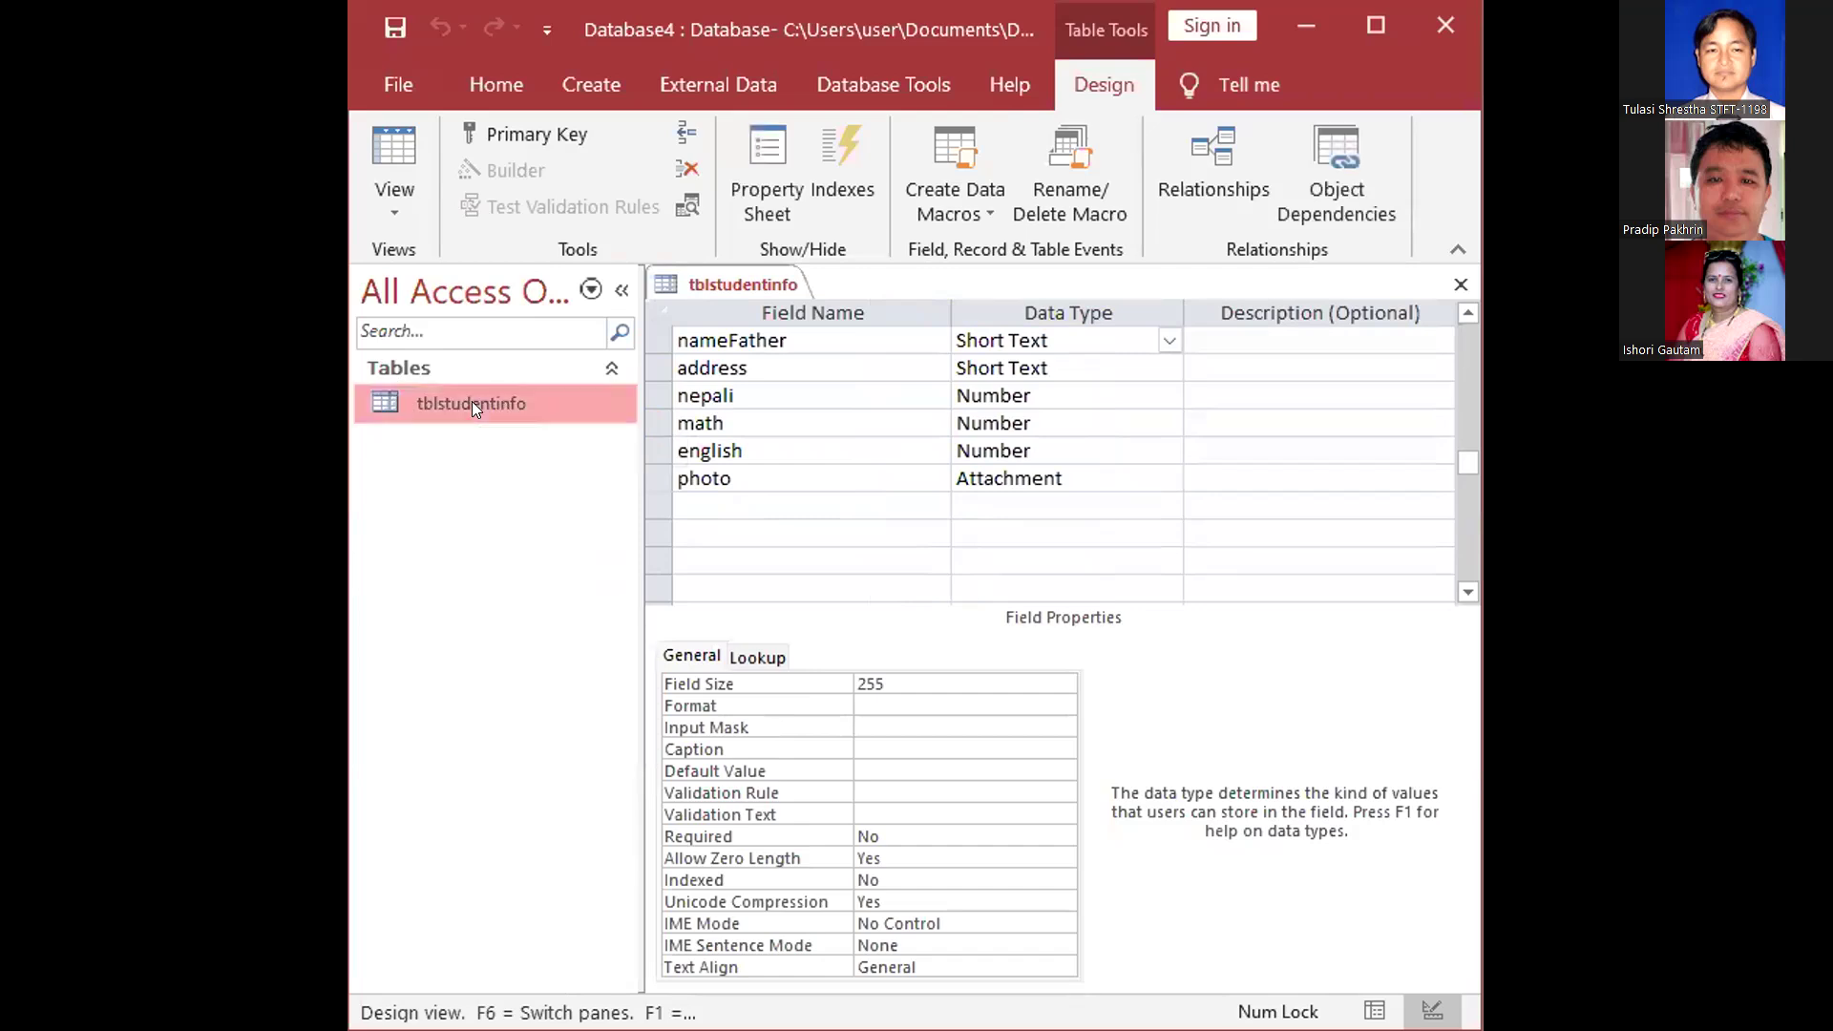
Try to rename the tblstudentinfo table while it is still open in Design View
{"action": "right_click", "coordinate": [474, 405]}
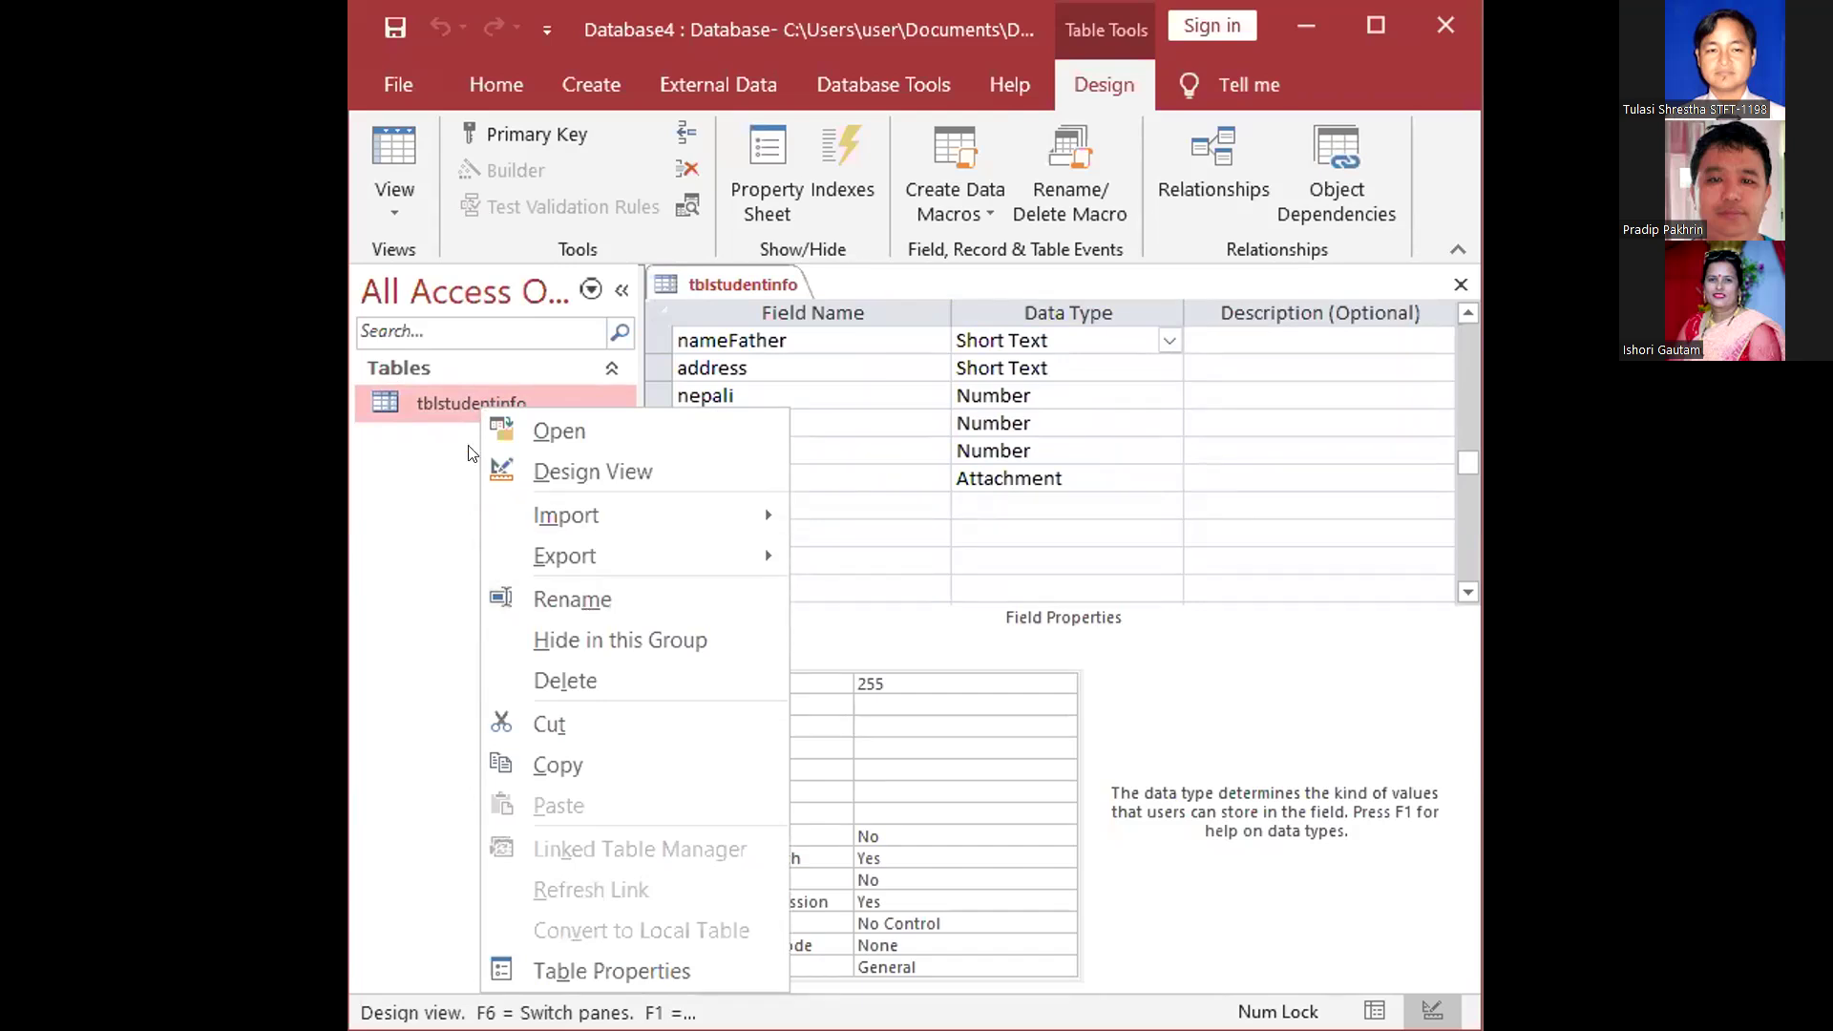
{"action": "right_click", "coordinate": [431, 402]}
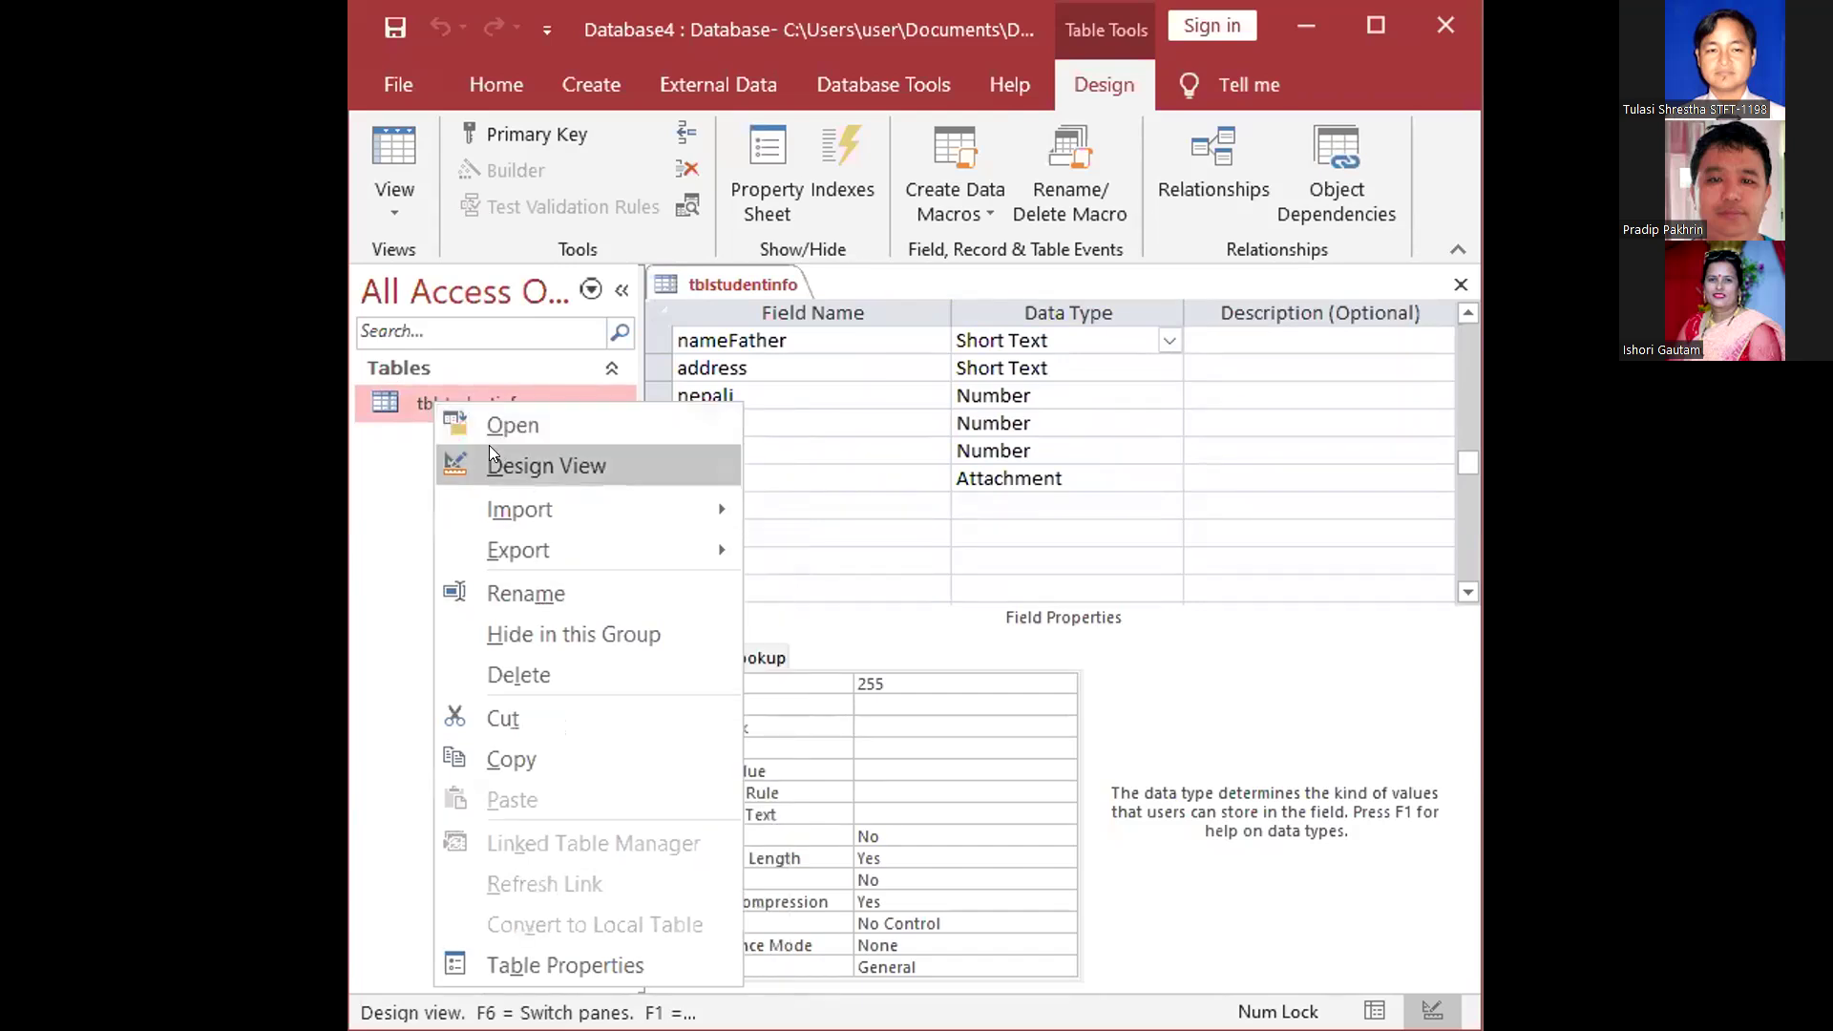
{"action": "left_click", "coordinate": [548, 596]}
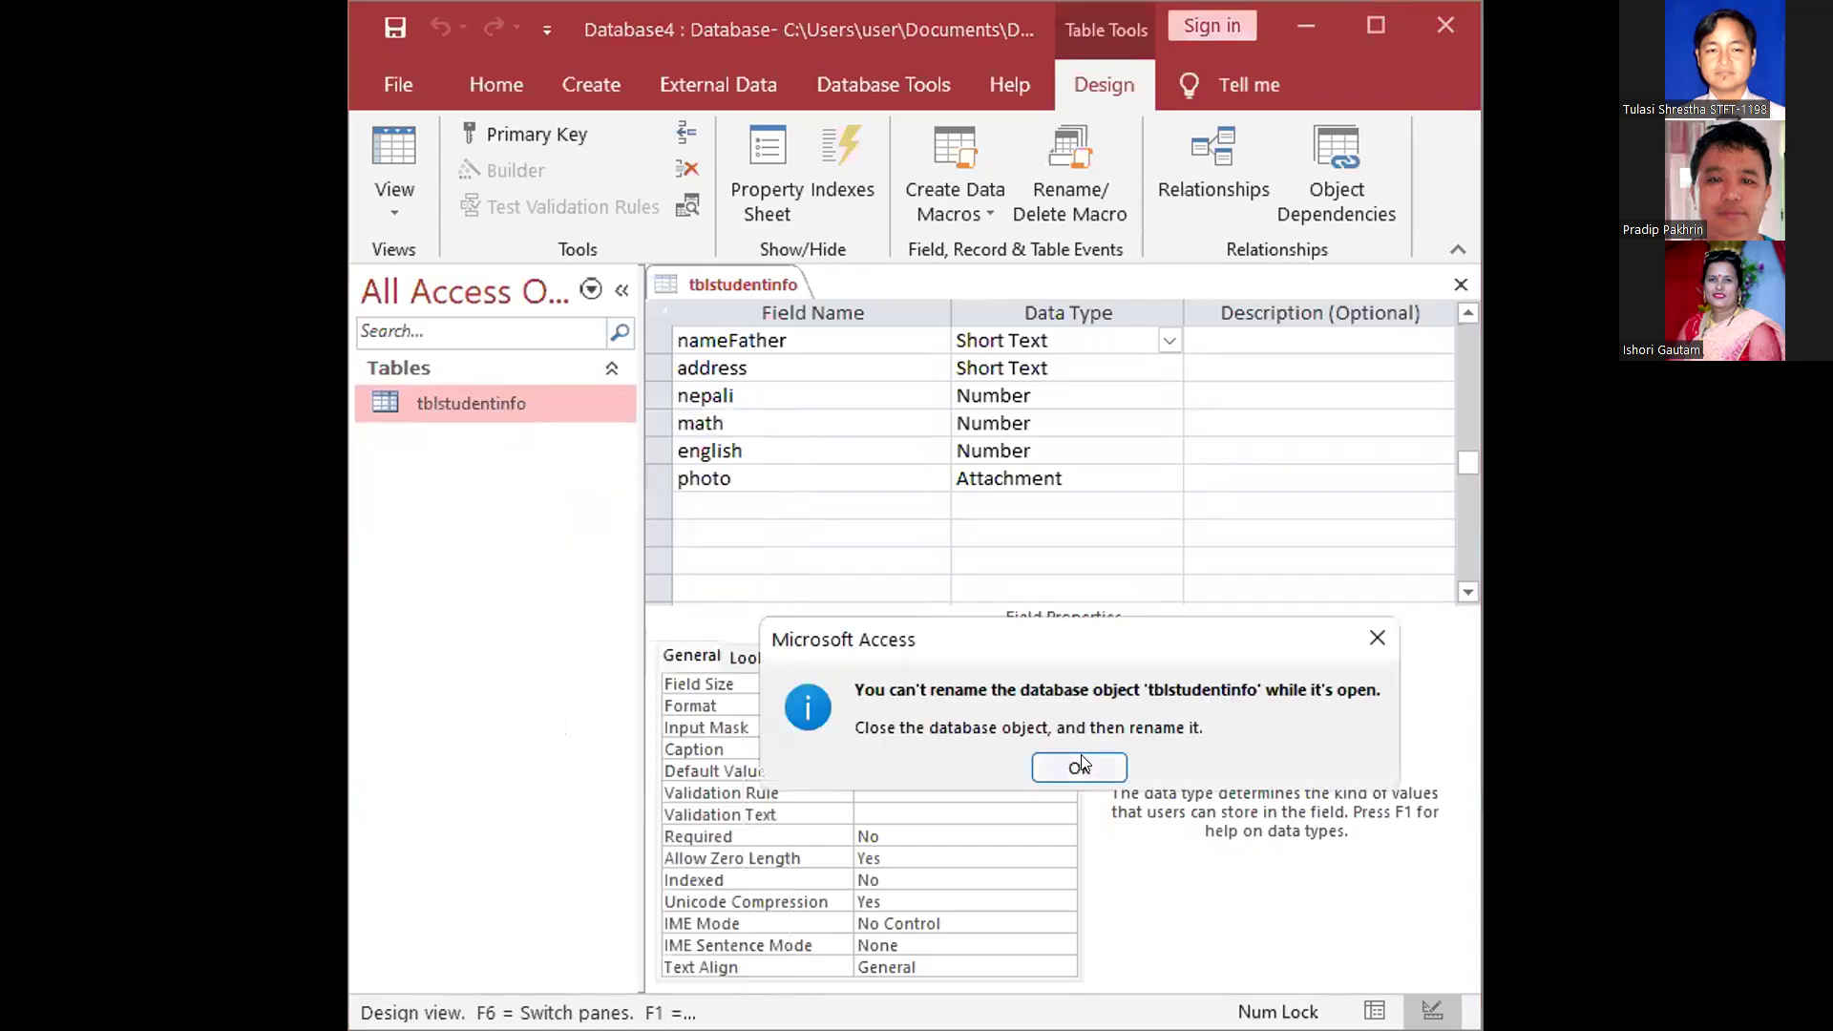
{"action": "key", "text": "Return"}
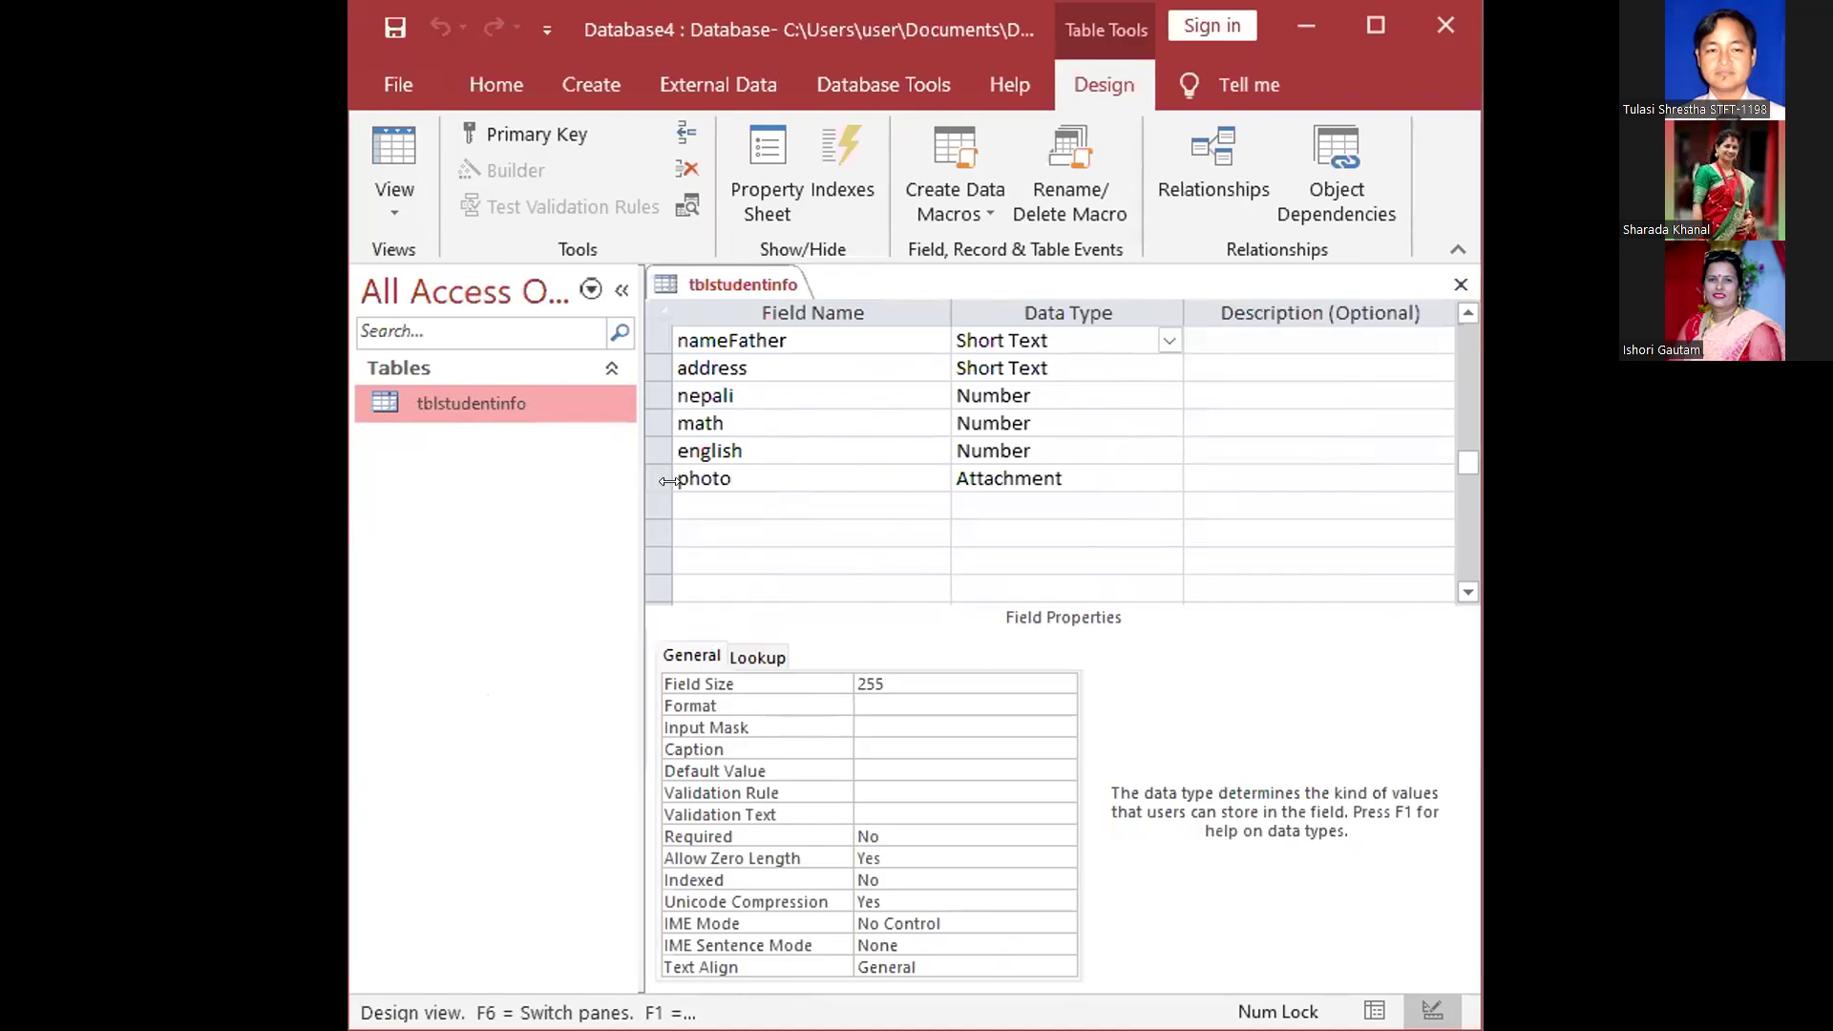
Widen the Navigation Pane further and look through the tblstudentinfo field list from ID to photo, ending on the english field's data type
{"action": "left_click_drag", "start_coordinate": [668, 481], "coordinate": [673, 491]}
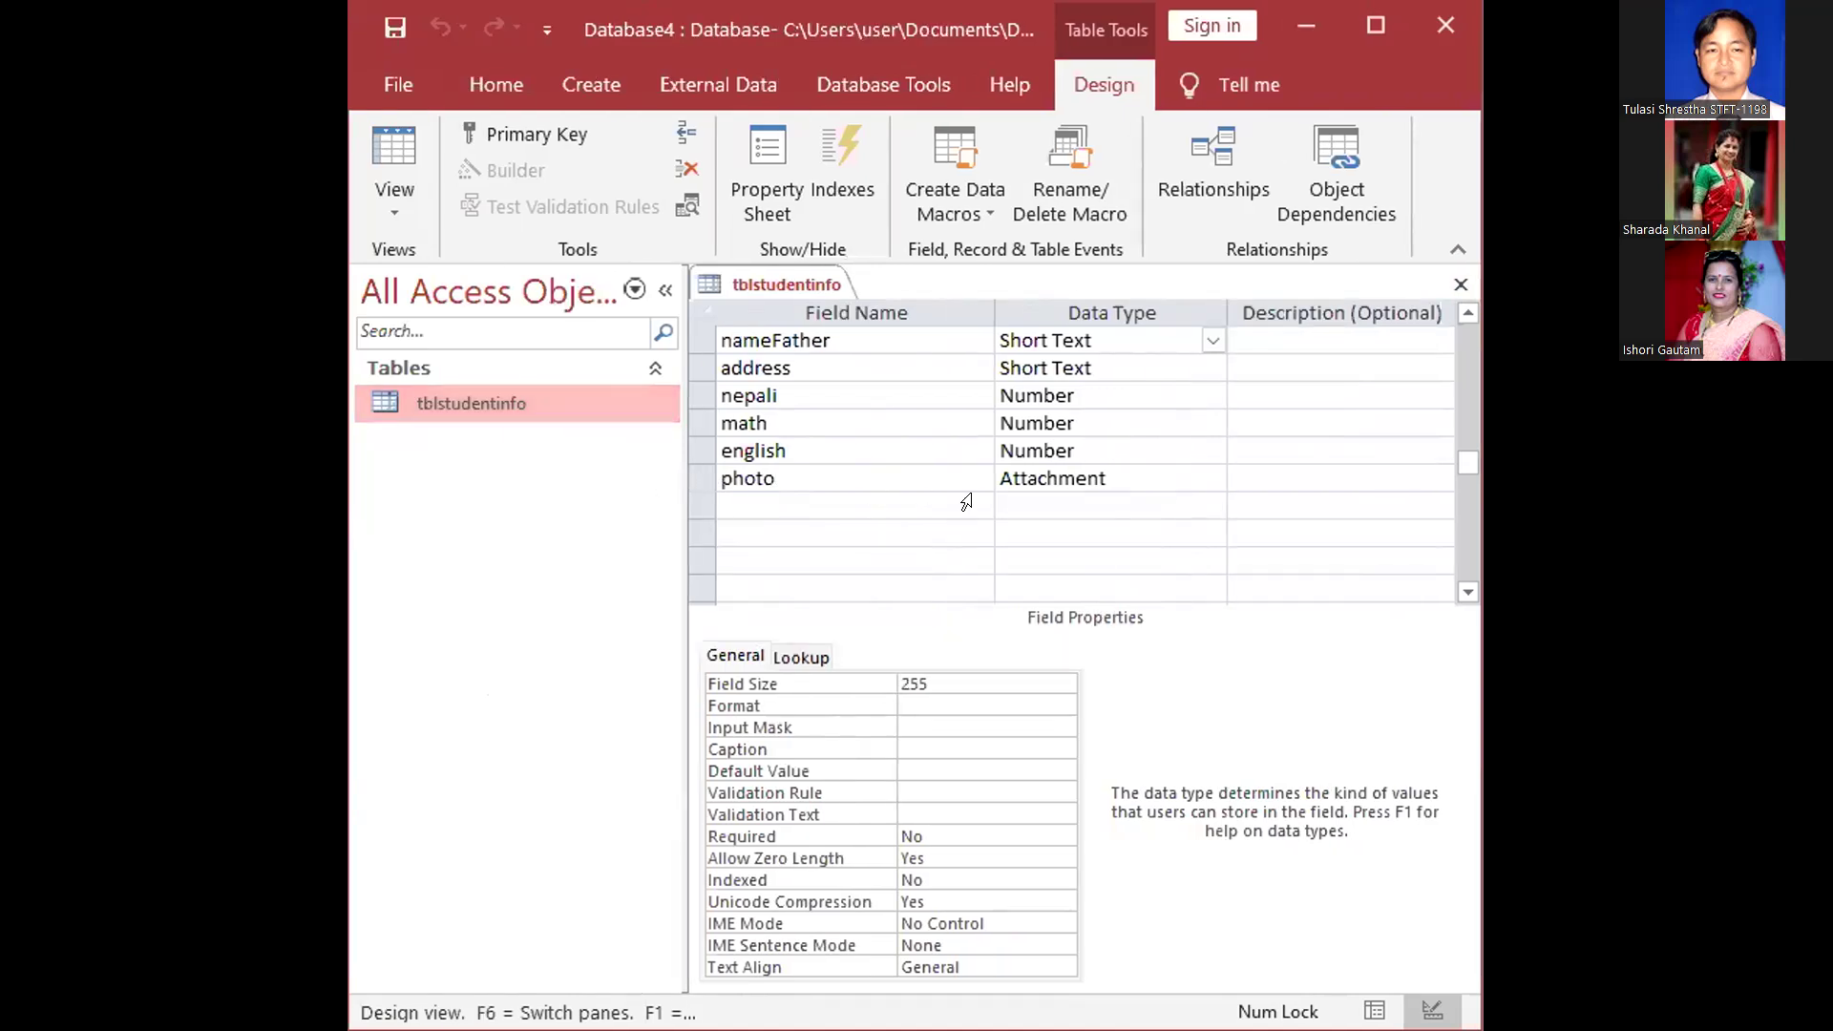
{"action": "scroll", "coordinate": [1018, 482], "scroll_direction": "up", "scroll_amount": 1}
{"action": "scroll", "coordinate": [1019, 482], "scroll_direction": "up", "scroll_amount": 1}
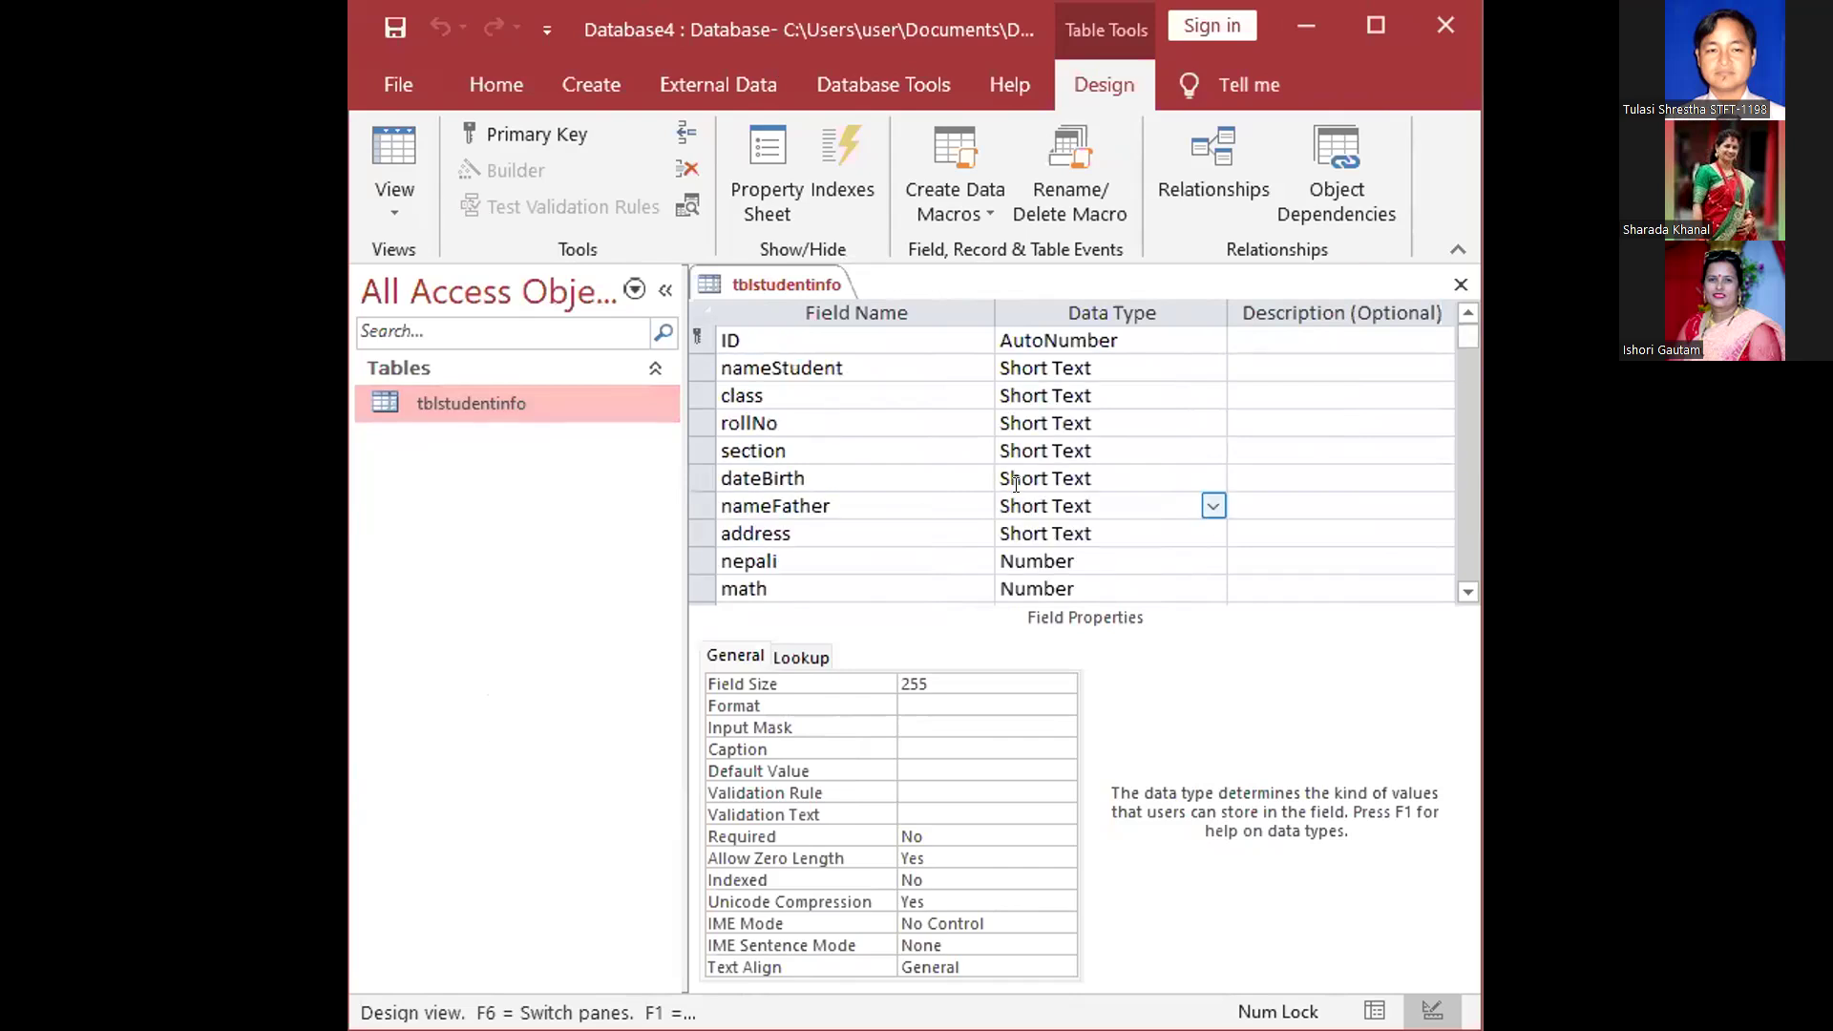
{"action": "scroll", "coordinate": [1016, 482], "scroll_direction": "down", "scroll_amount": 1}
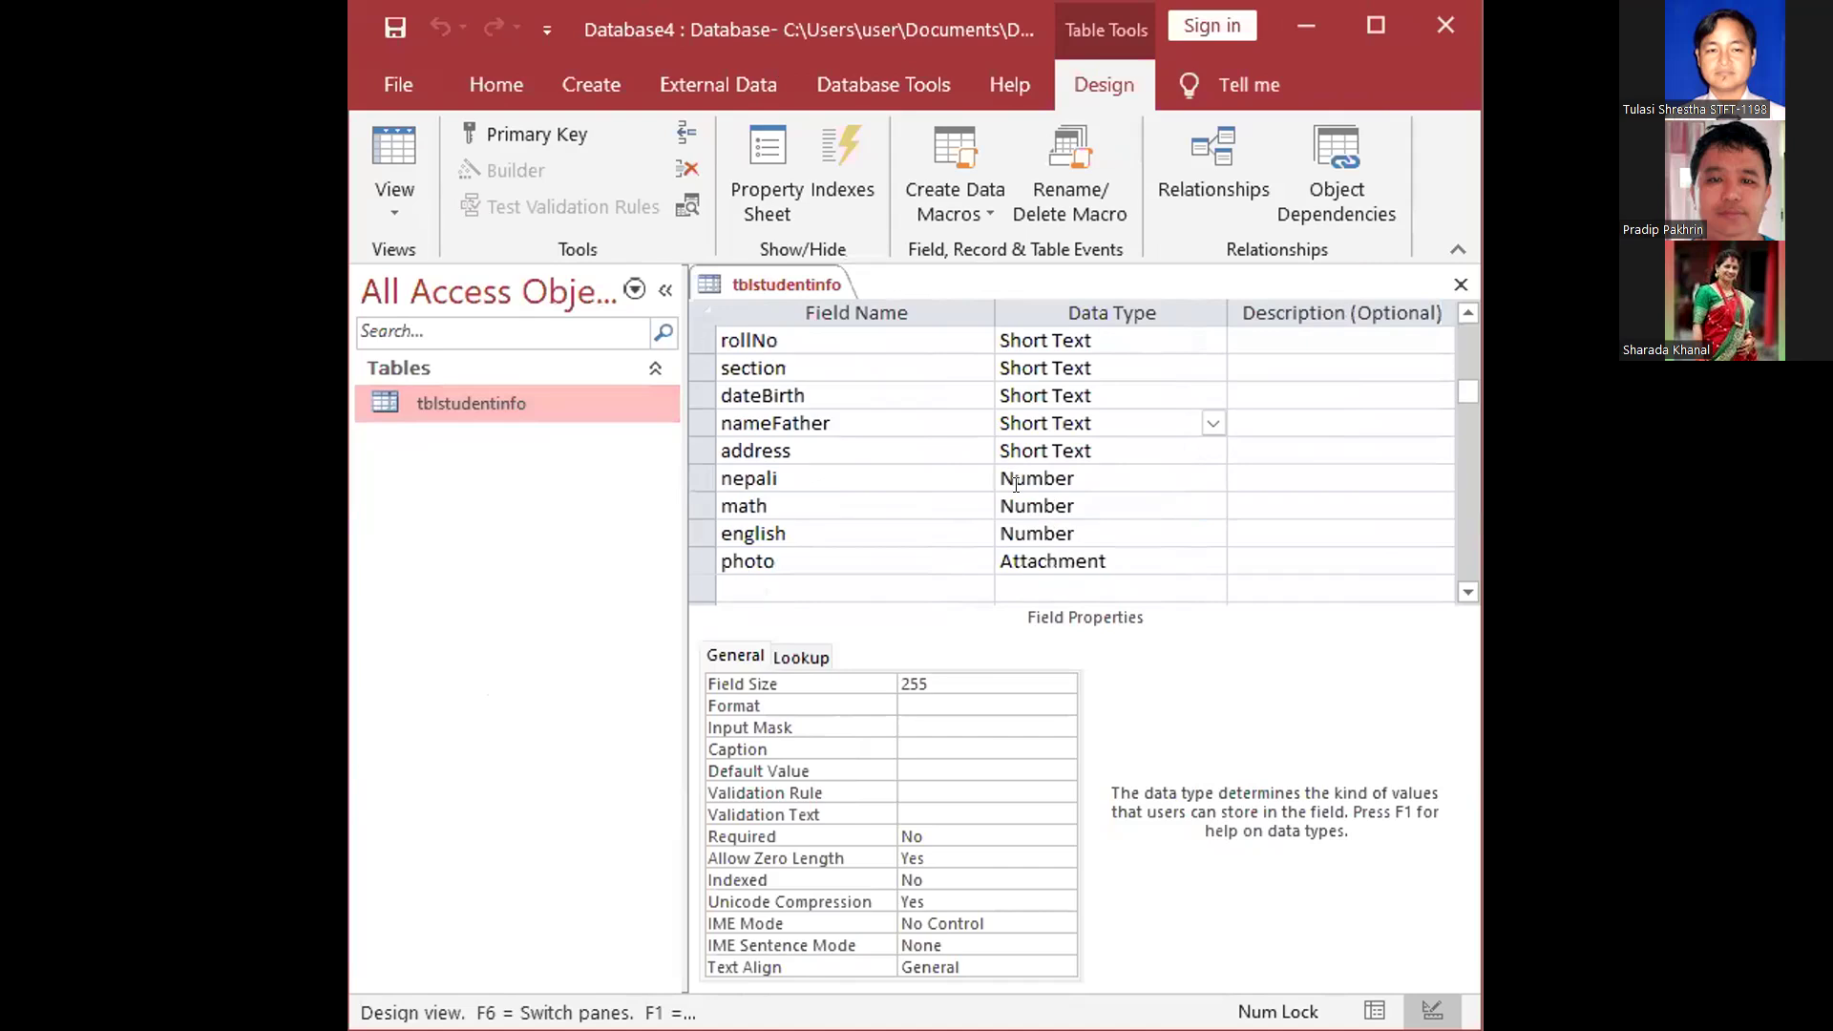
{"action": "scroll", "coordinate": [1016, 482], "scroll_direction": "down", "scroll_amount": 1}
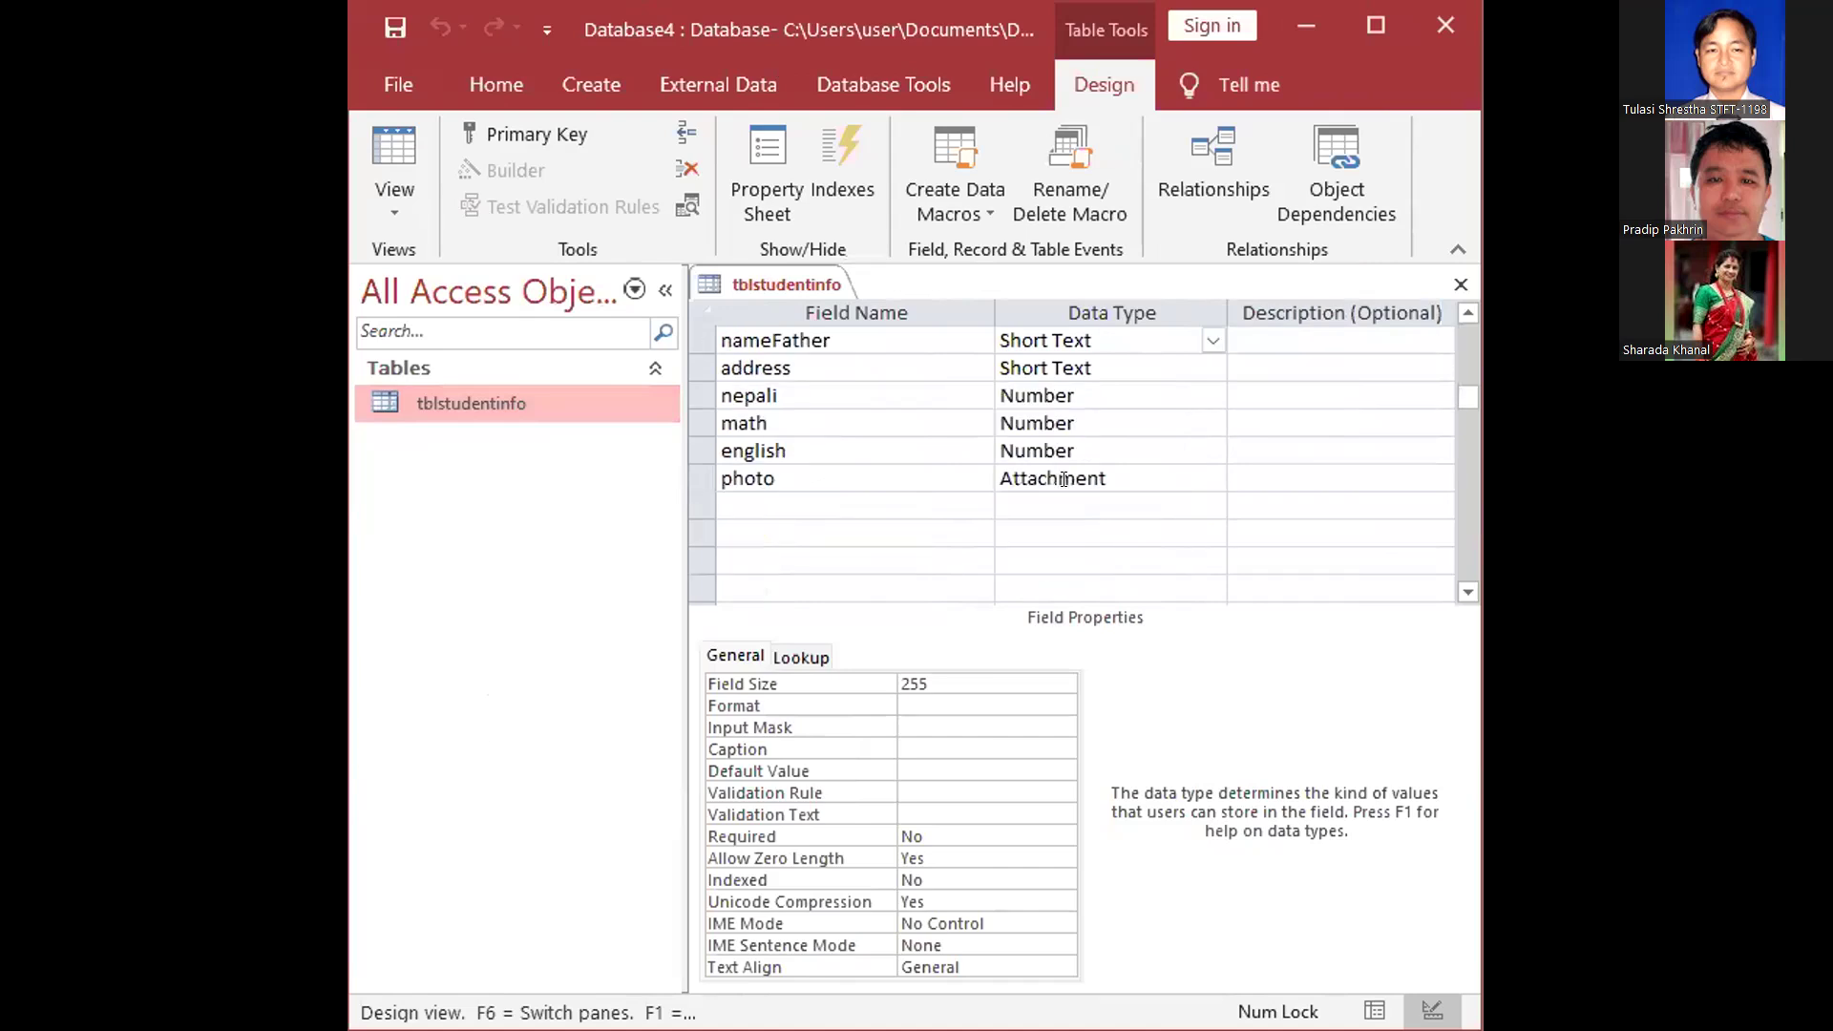
{"action": "left_click", "coordinate": [1070, 451]}
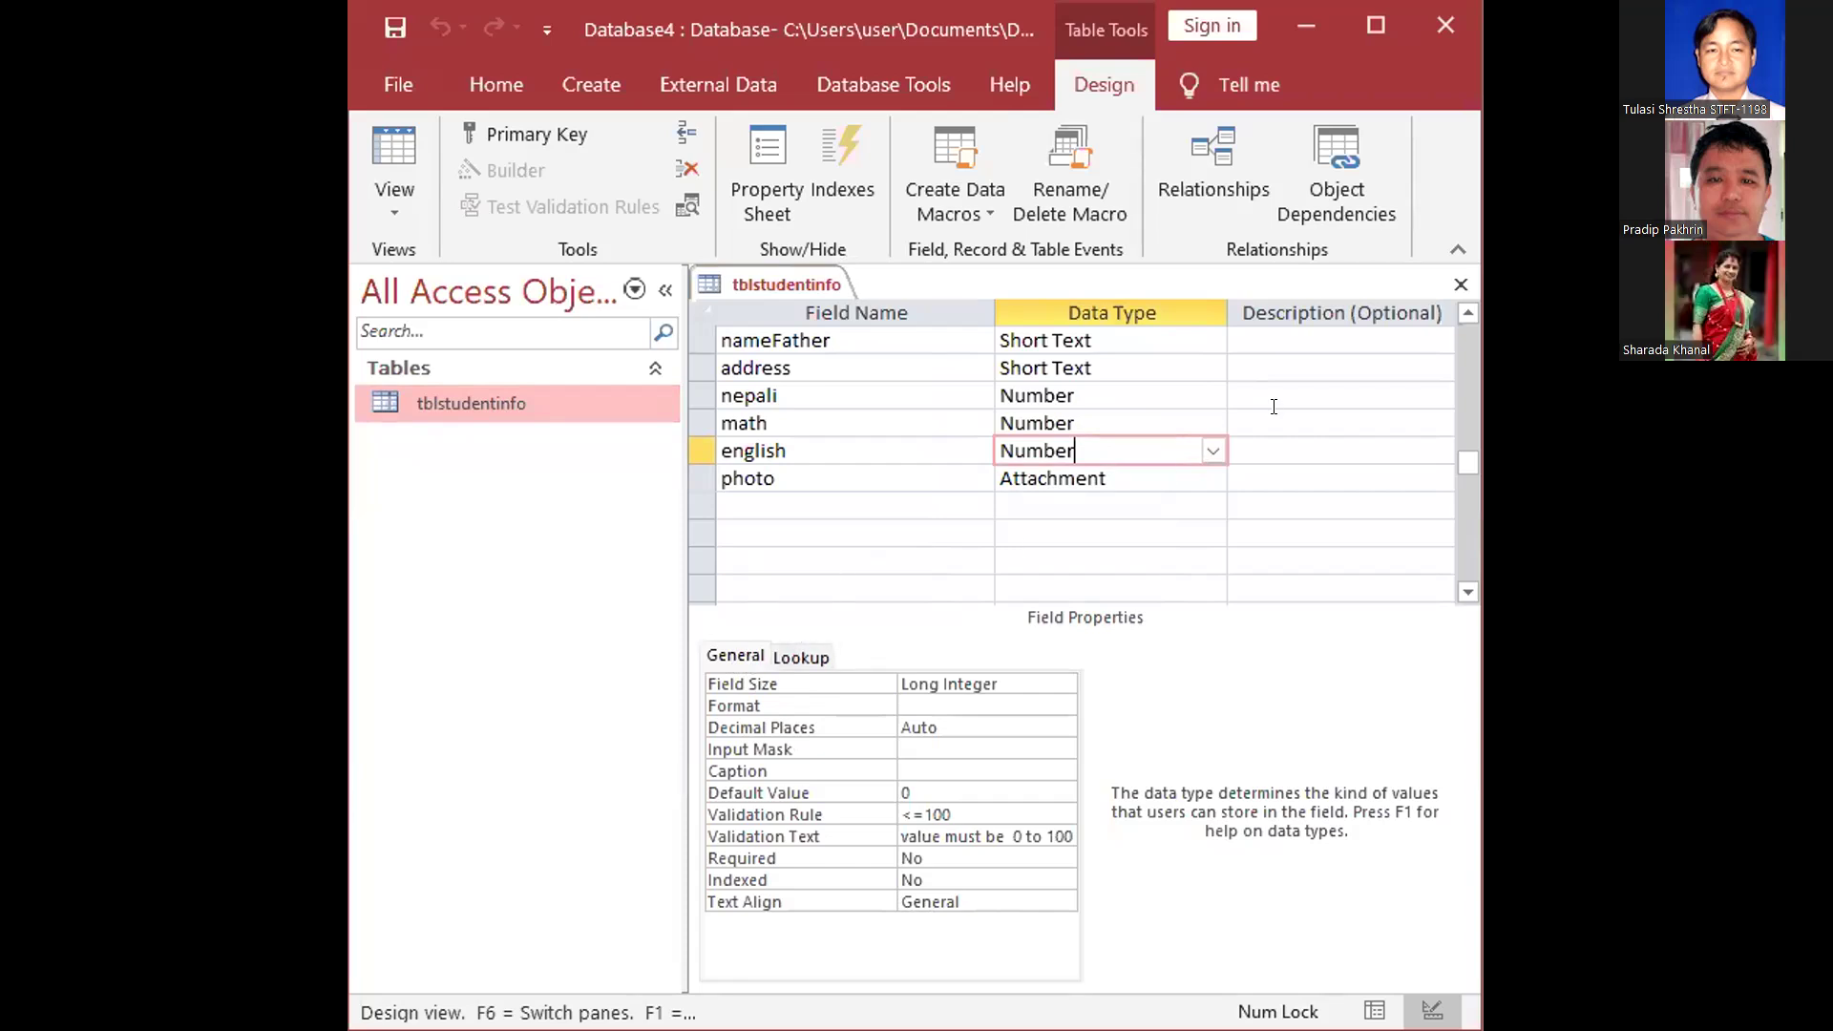
Close the tblstudentinfo table's design
{"action": "right_click", "coordinate": [497, 397]}
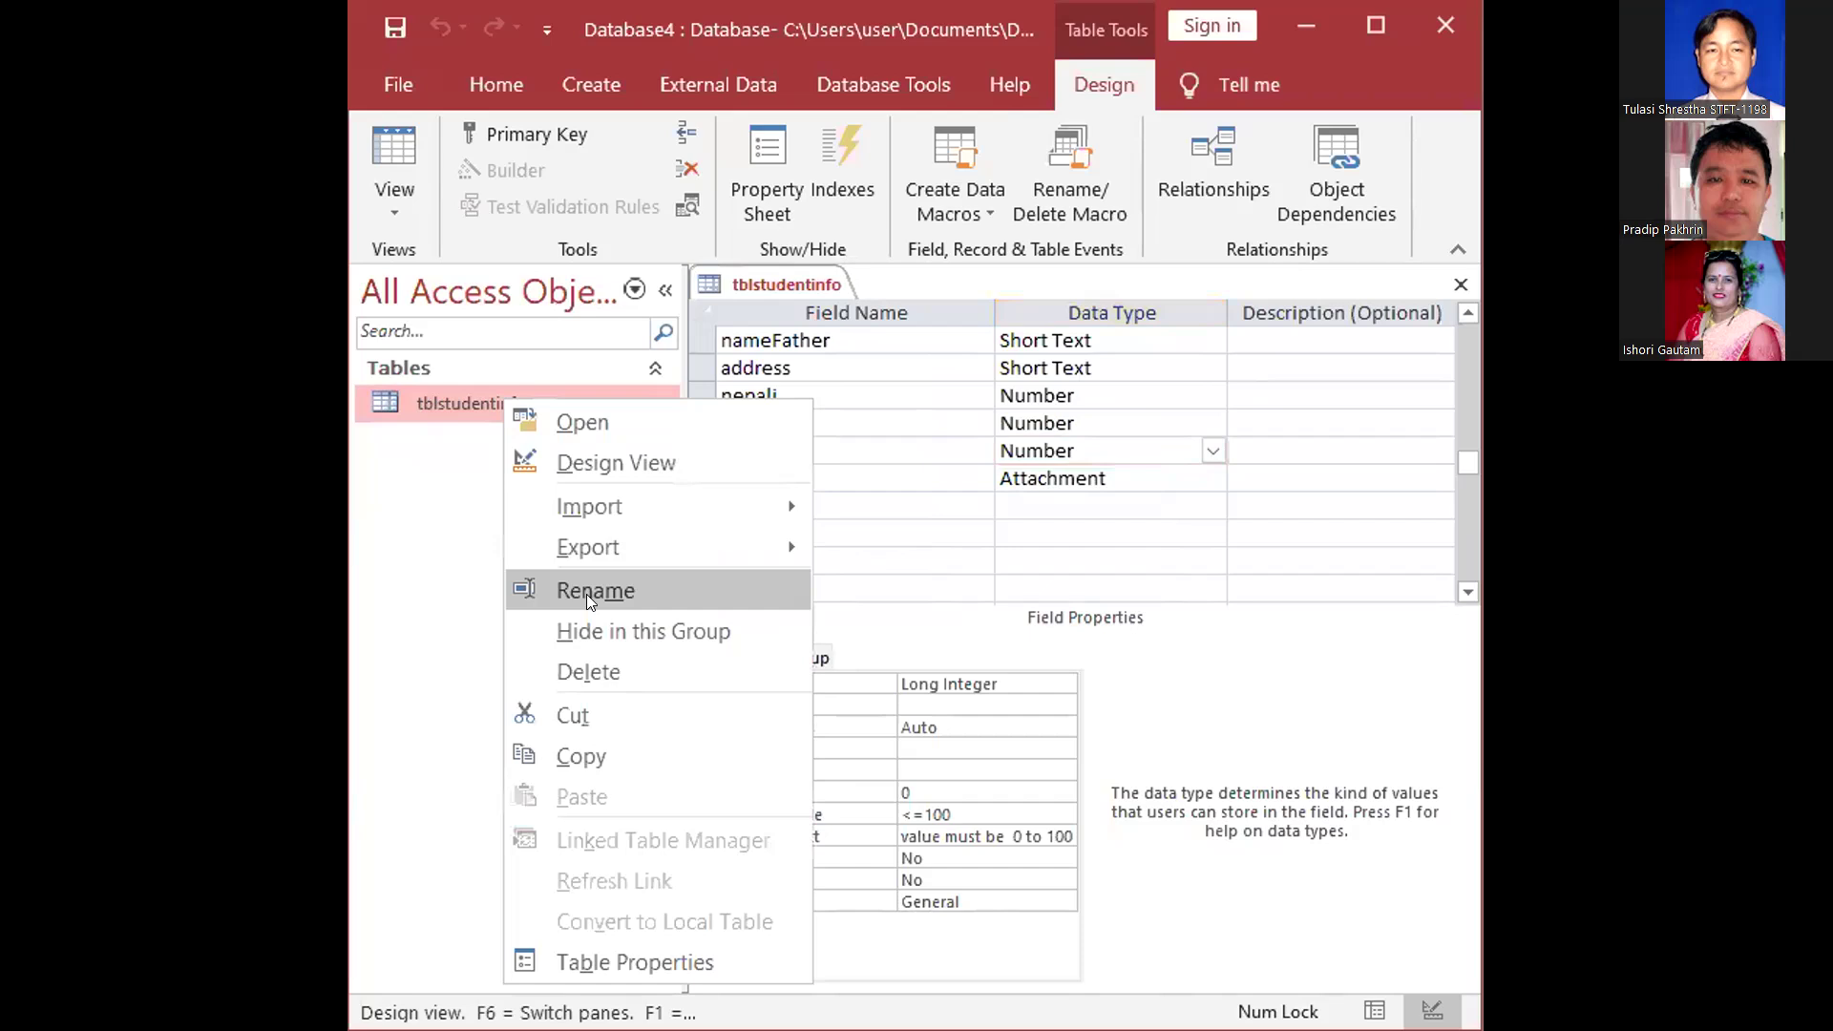
{"action": "left_click", "coordinate": [531, 403]}
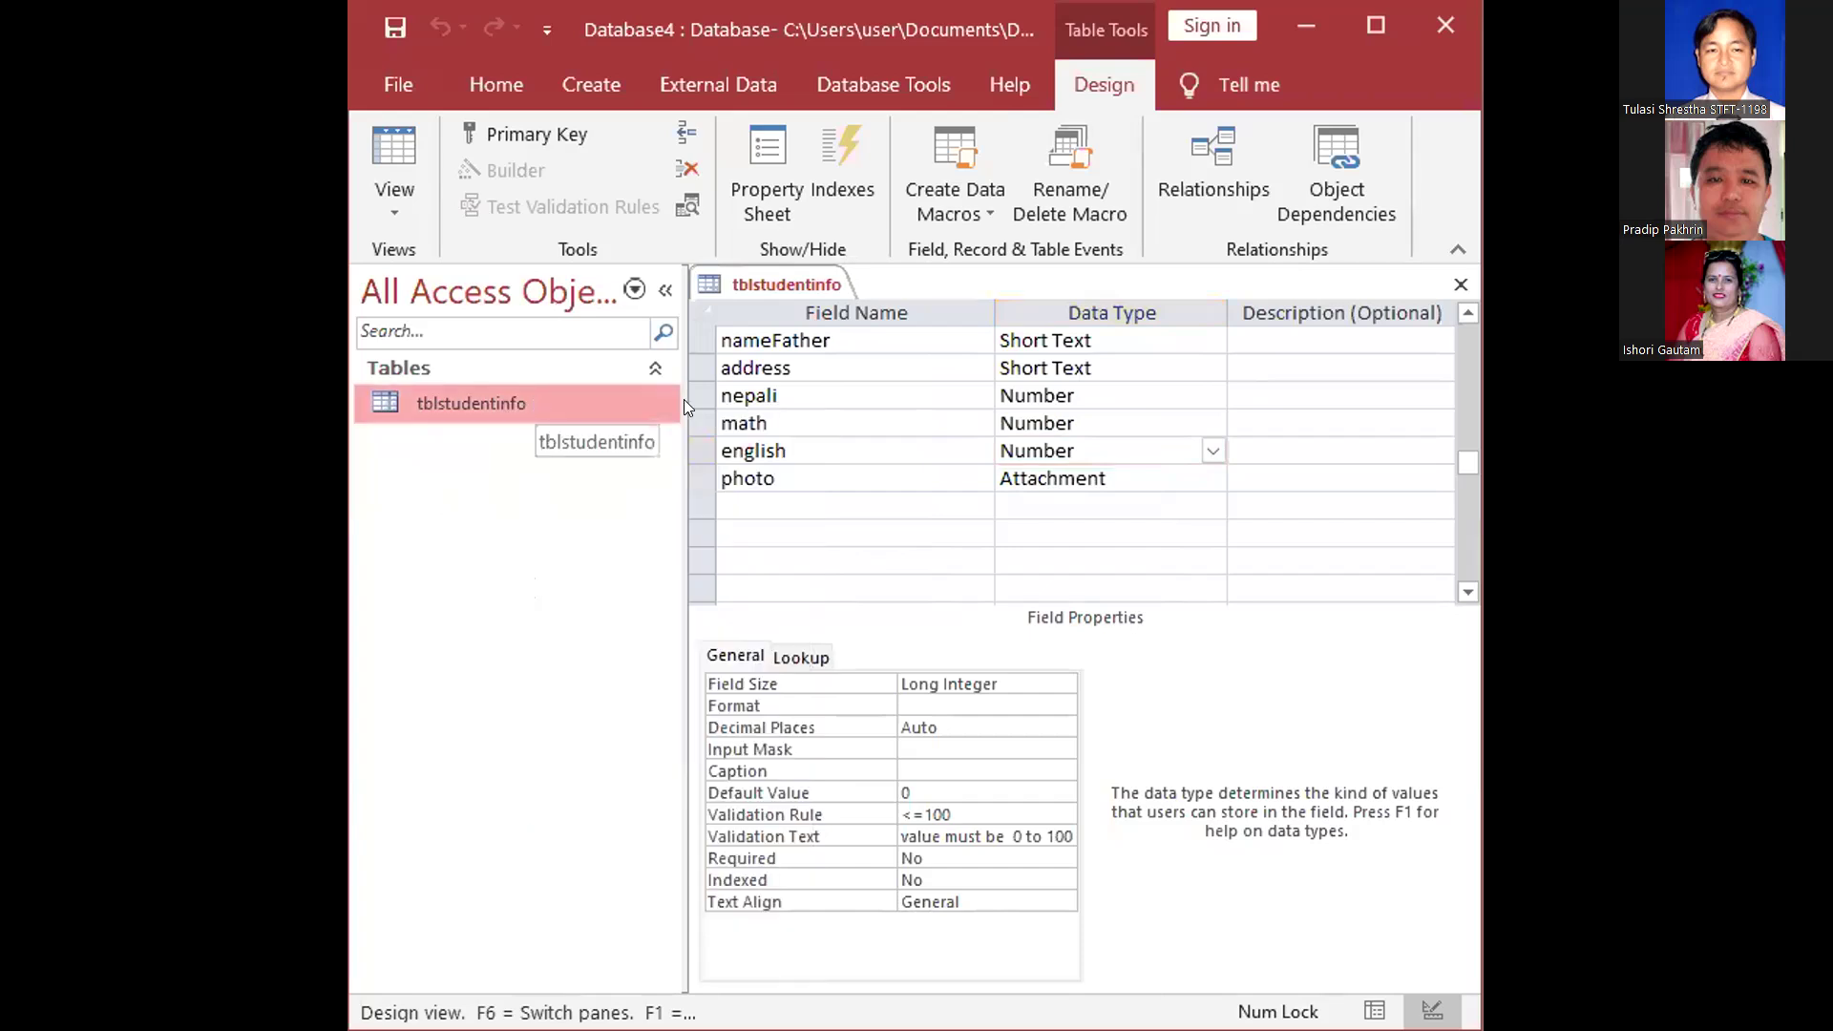
{"action": "left_click", "coordinate": [1460, 286]}
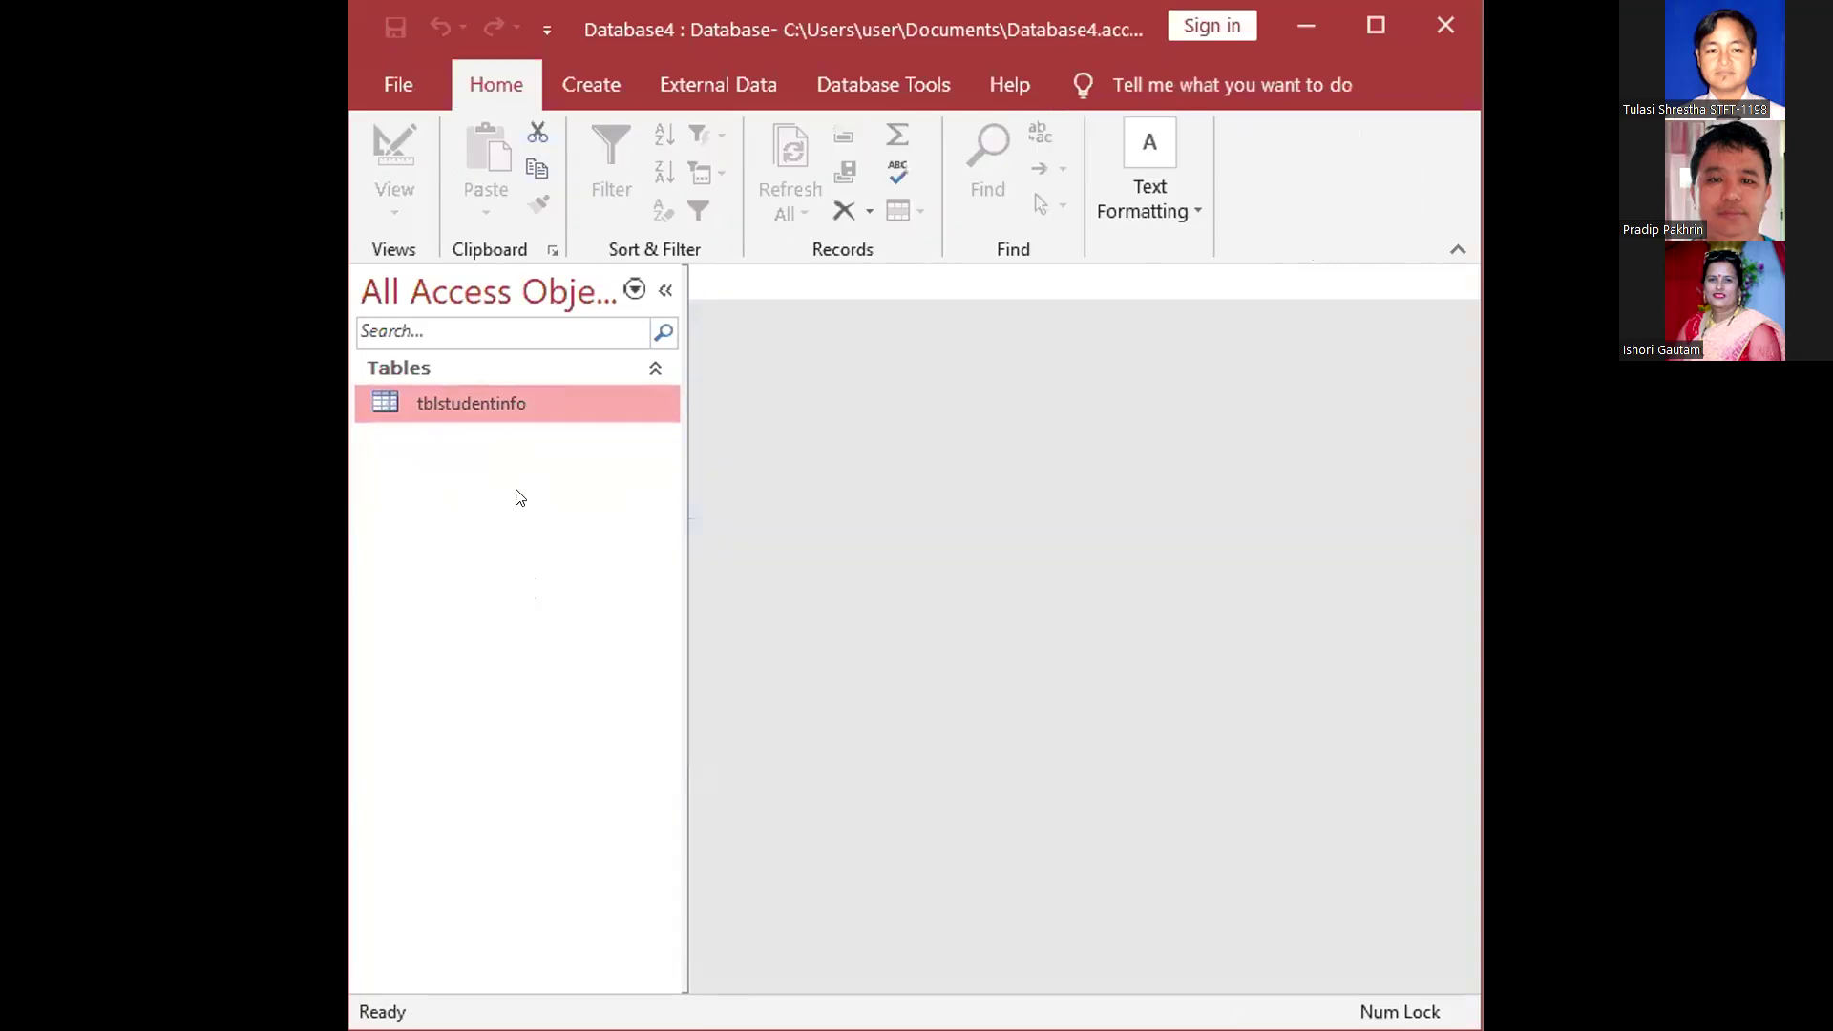
Open the closed tblstudentinfo table's name for editing twice, keeping the name tblstudentinfo
{"action": "key", "text": "shift+F10"}
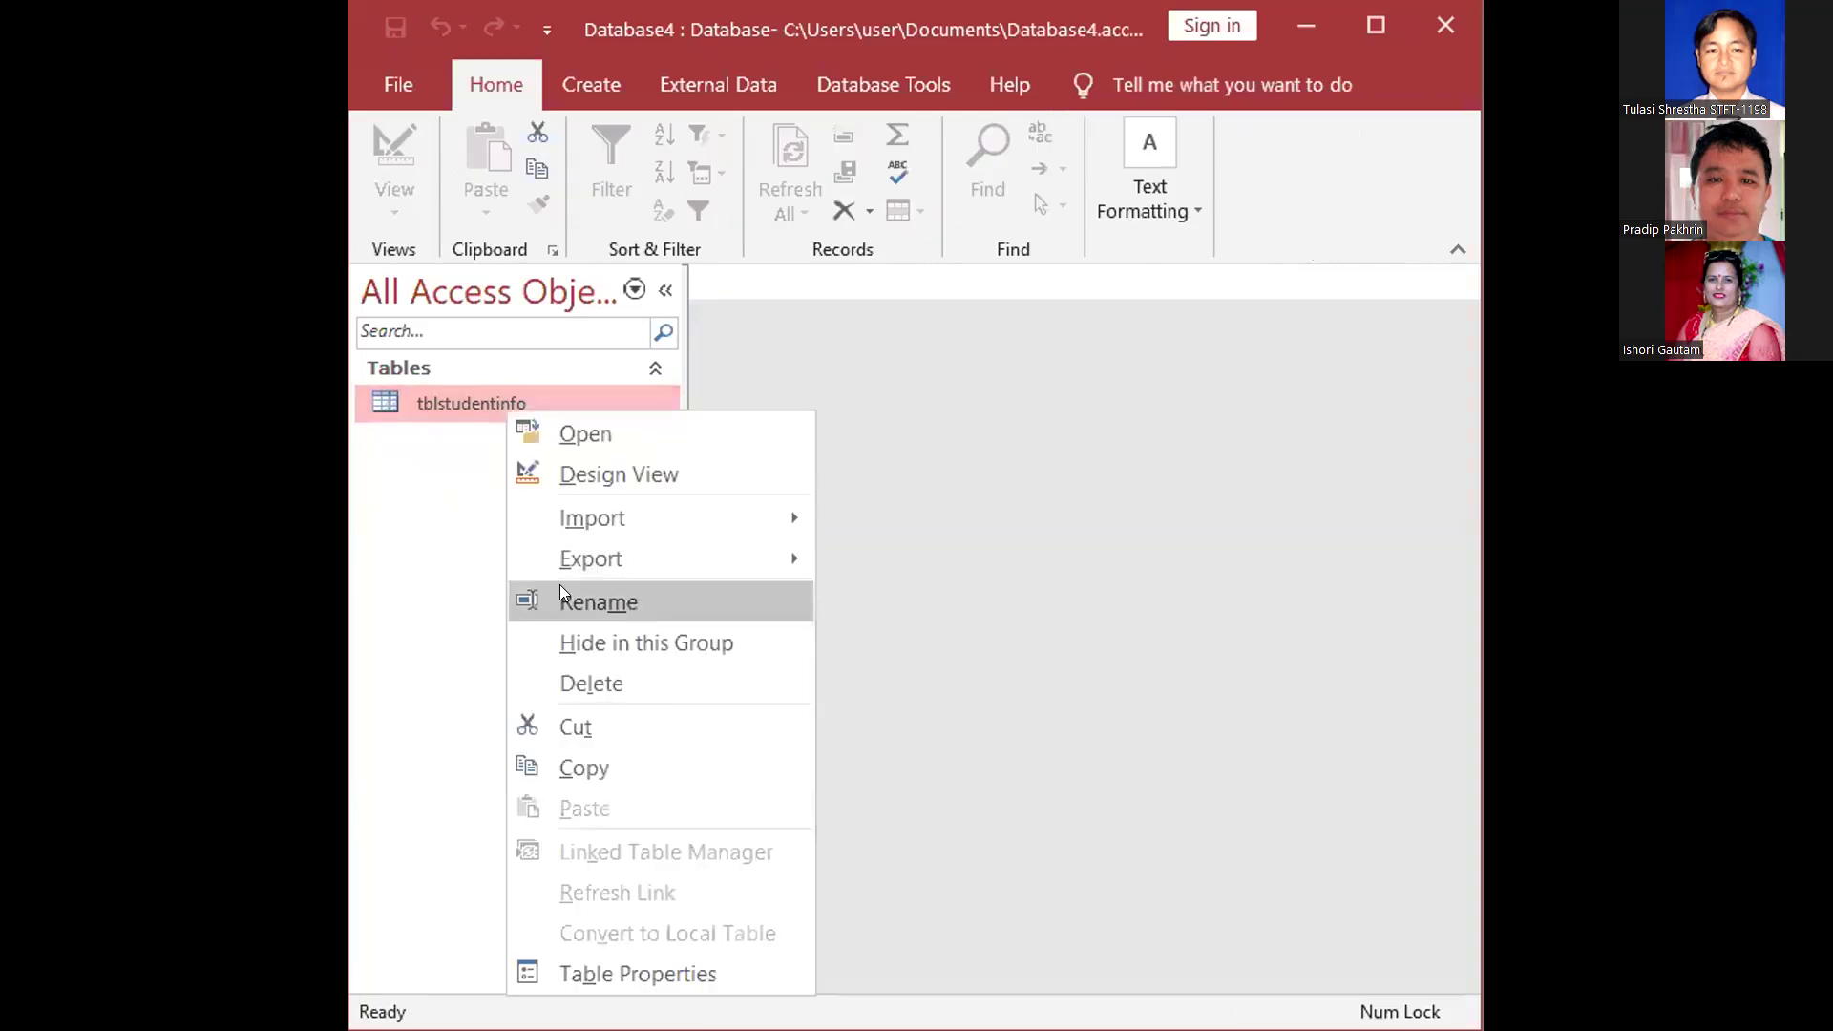
{"action": "left_click", "coordinate": [564, 598]}
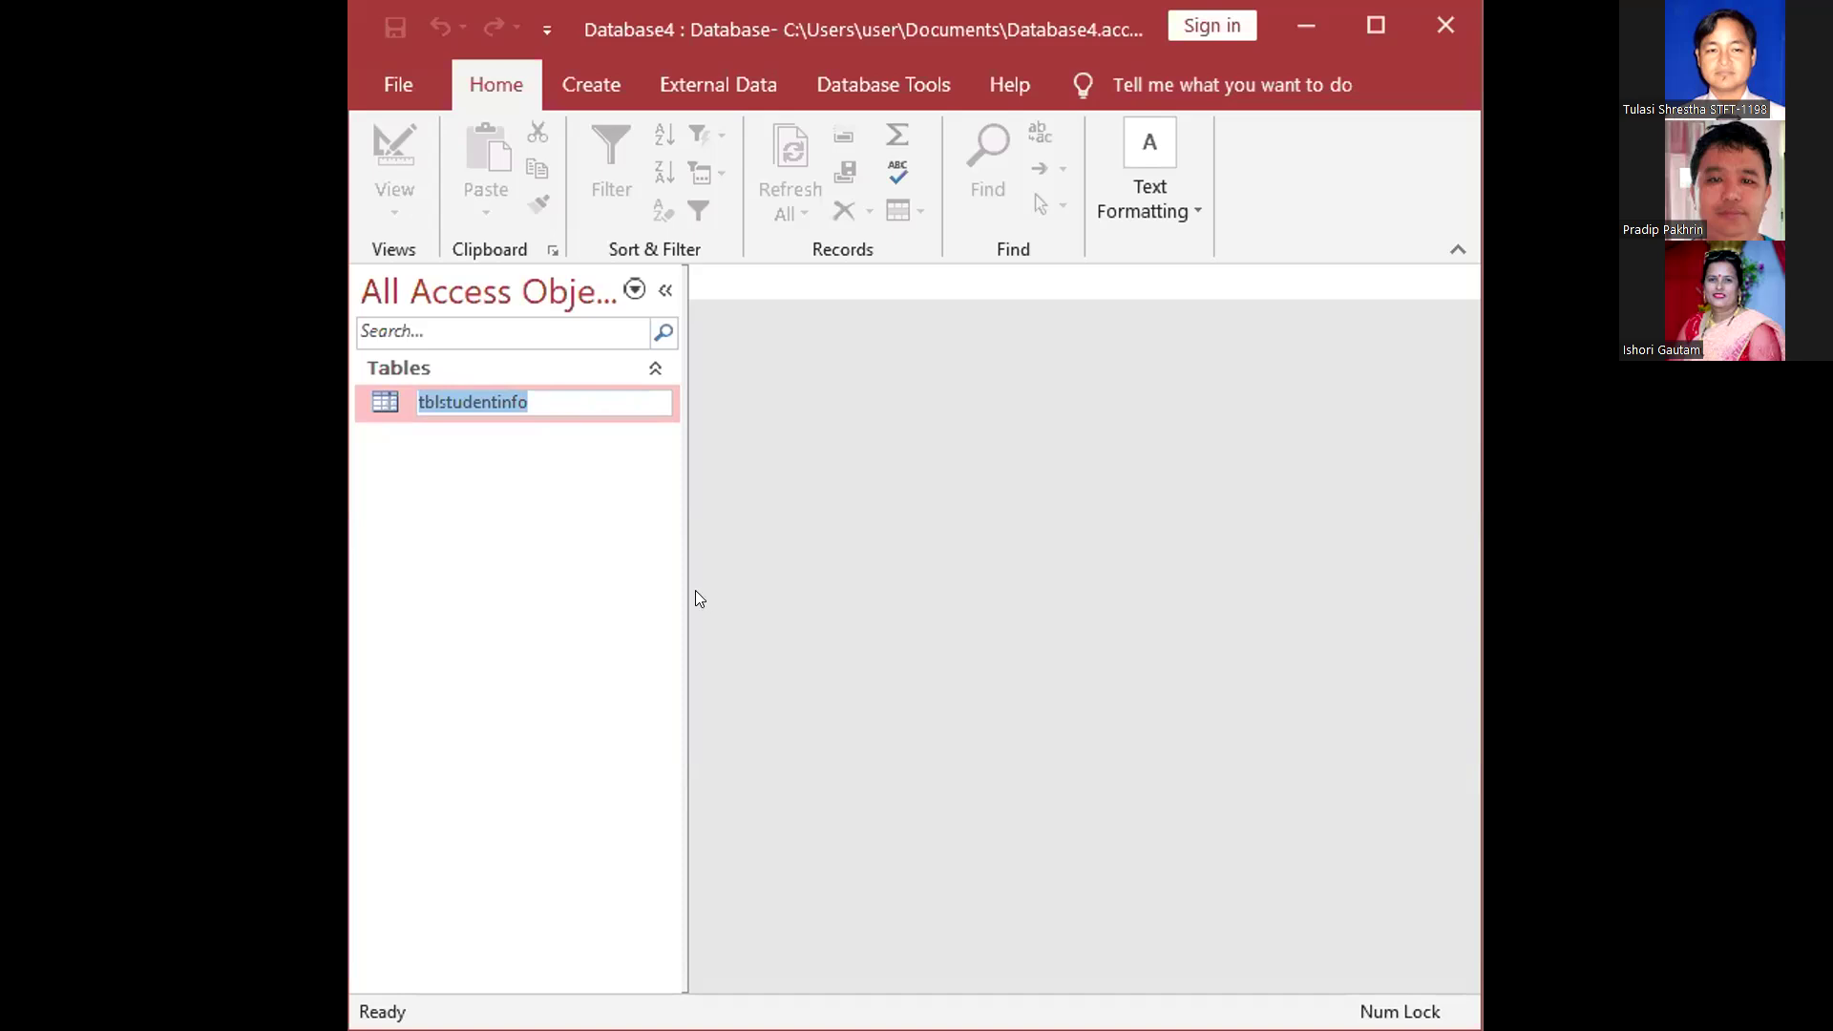
{"action": "left_click", "coordinate": [627, 568]}
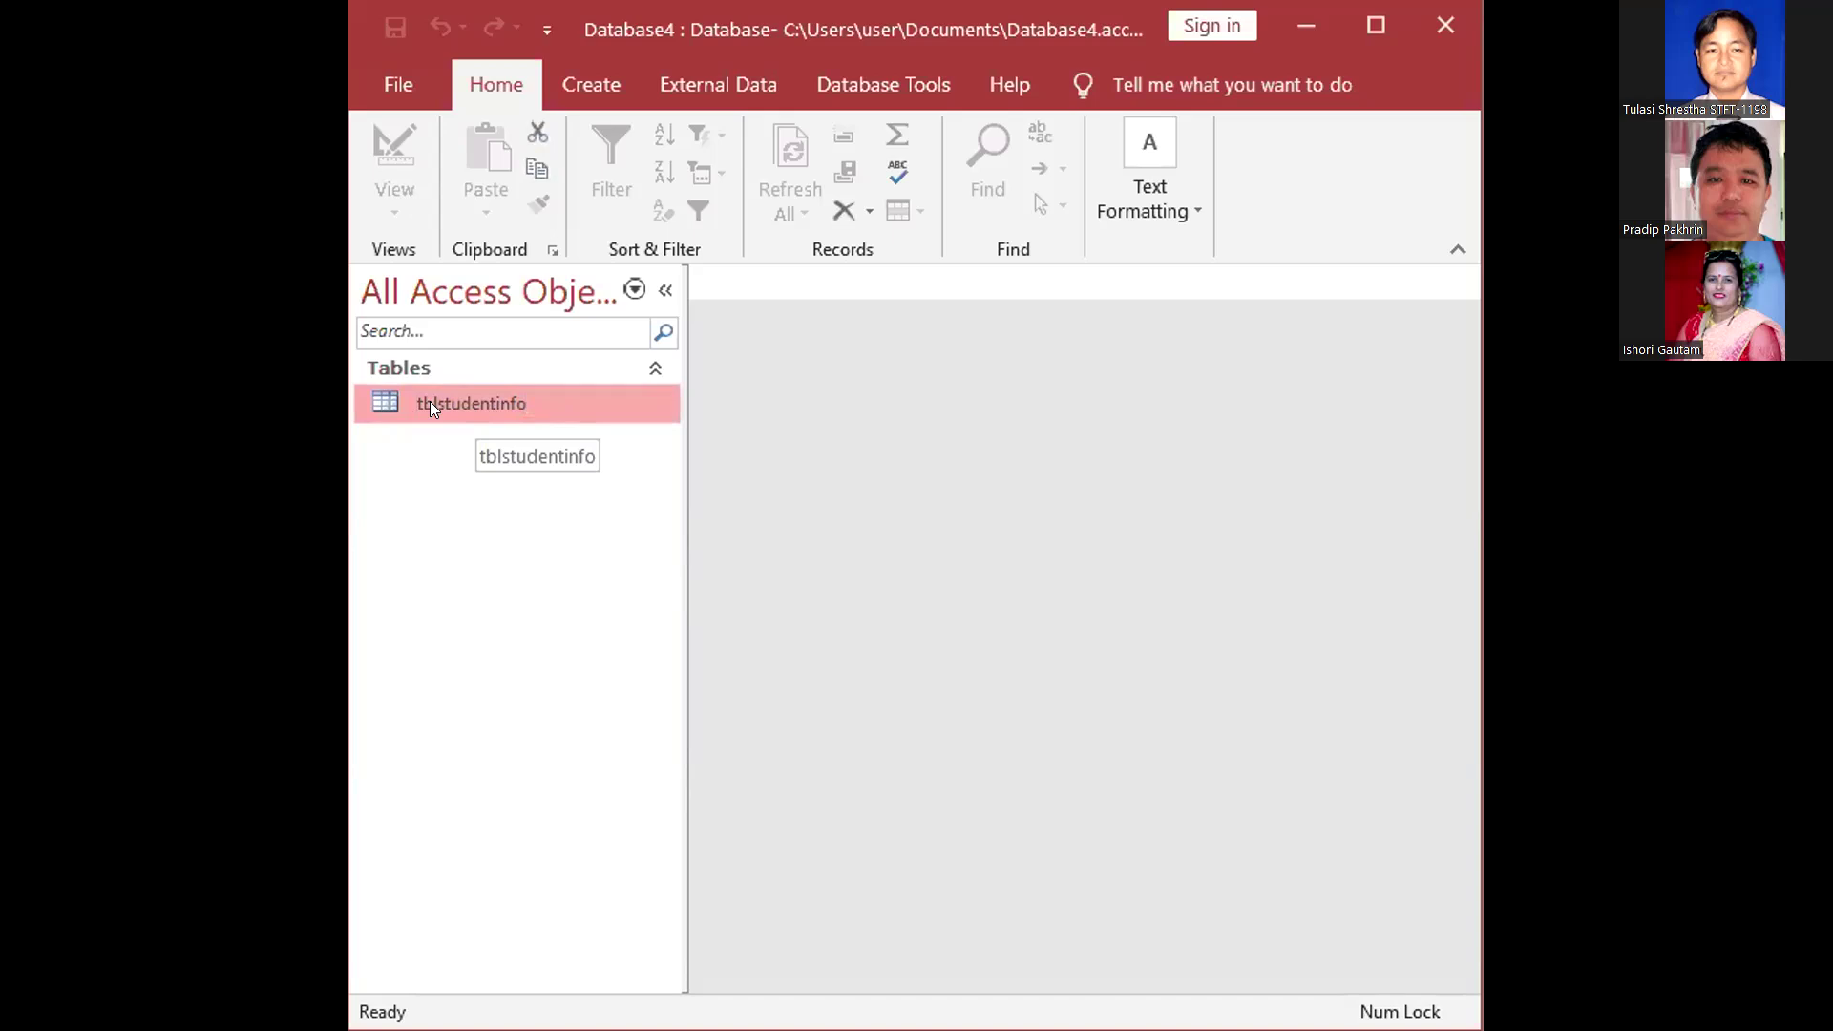
{"action": "right_click", "coordinate": [538, 401]}
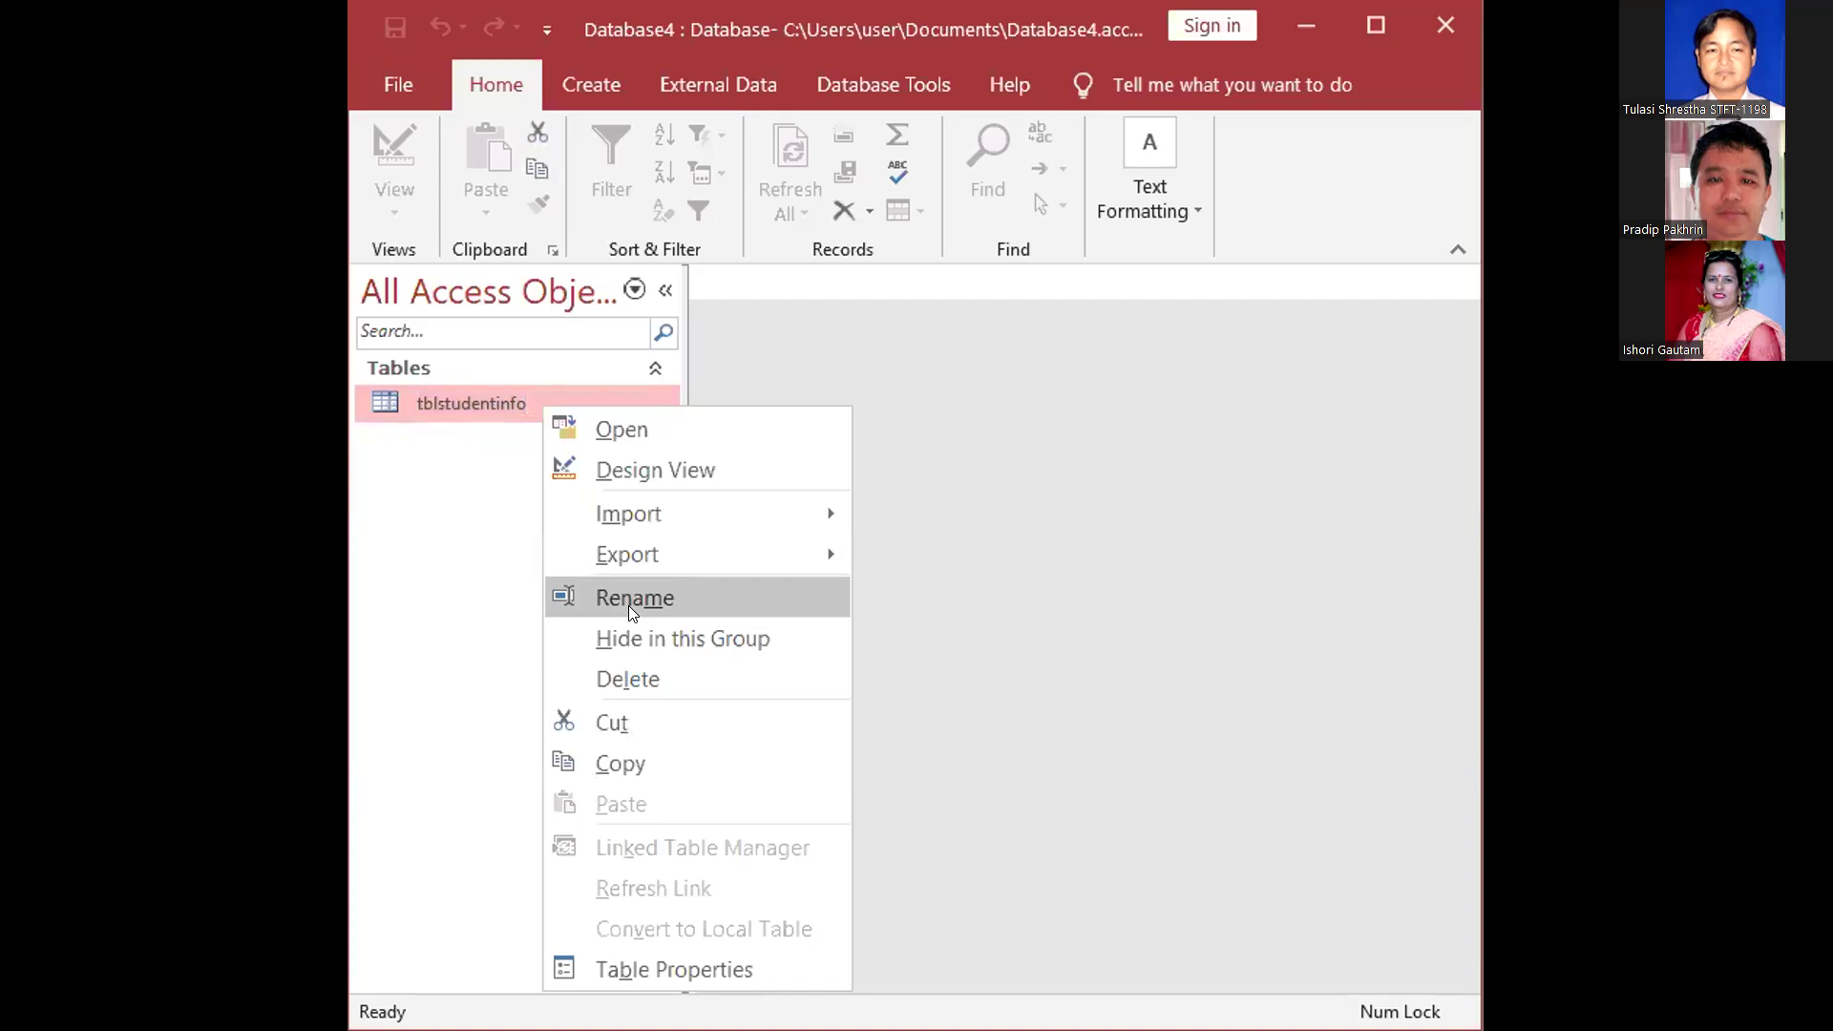
{"action": "left_click", "coordinate": [629, 603]}
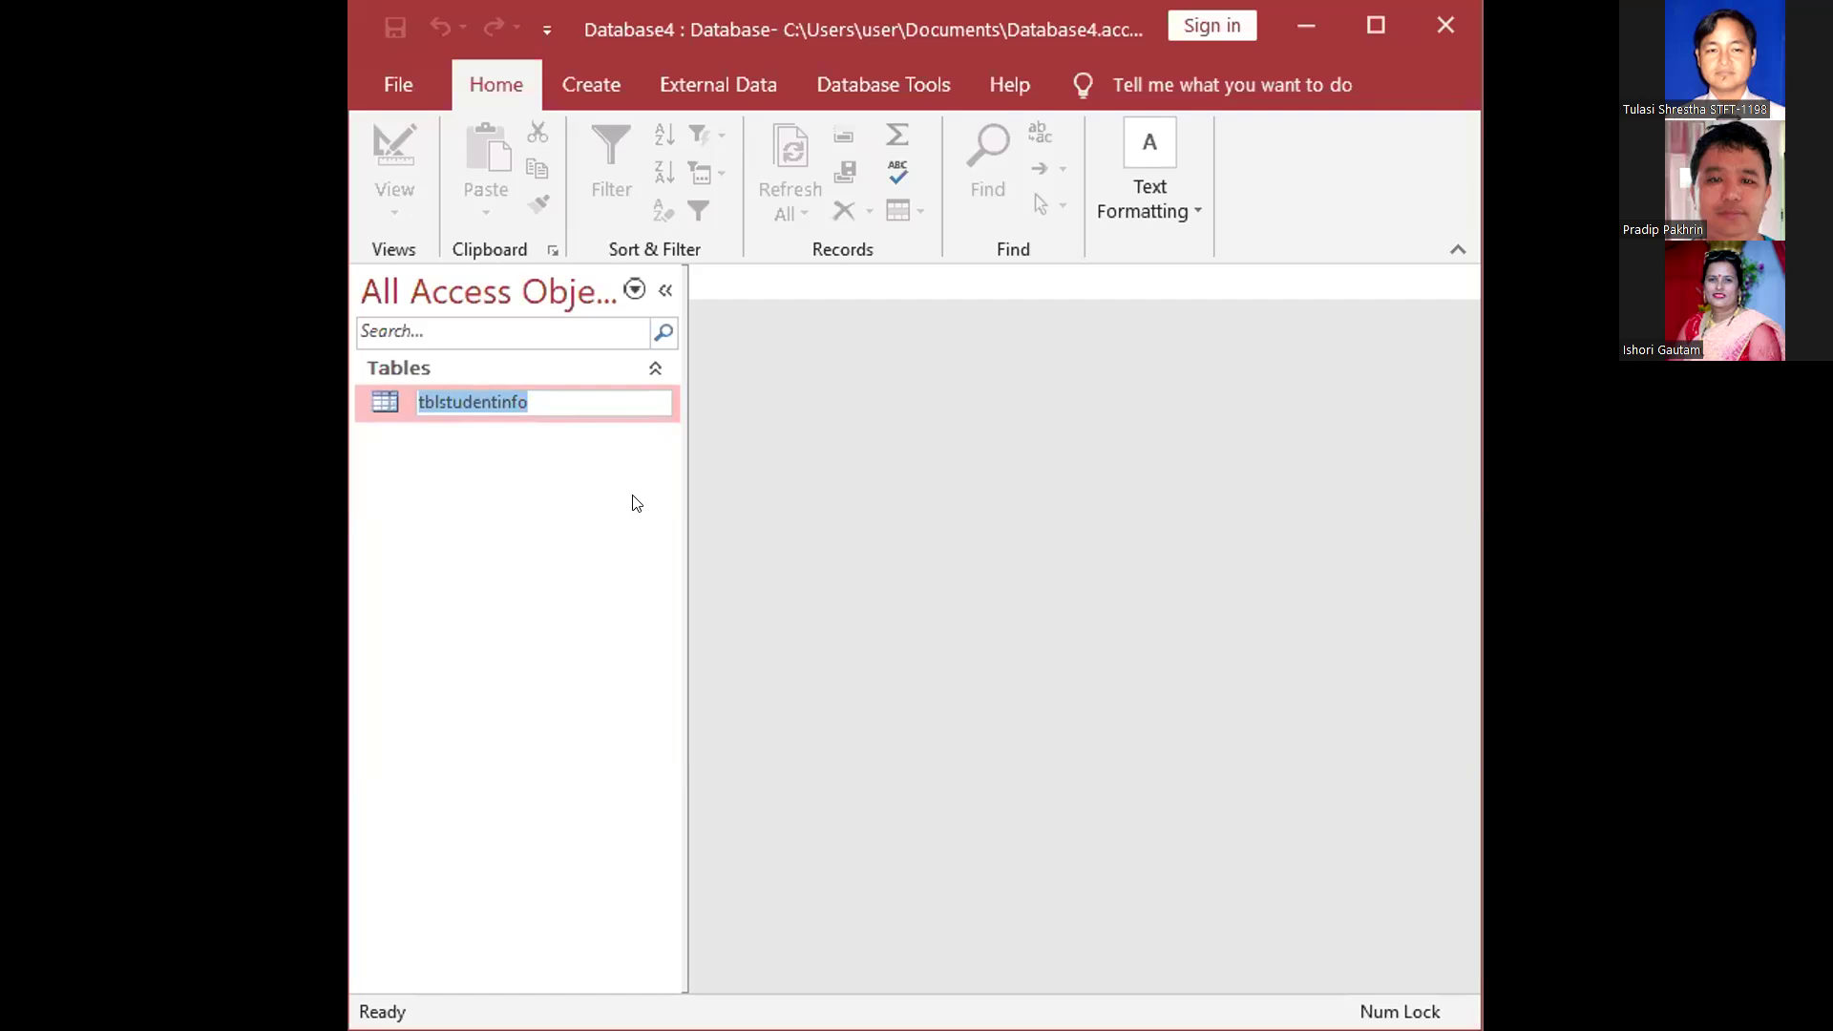
{"action": "key", "text": "Return"}
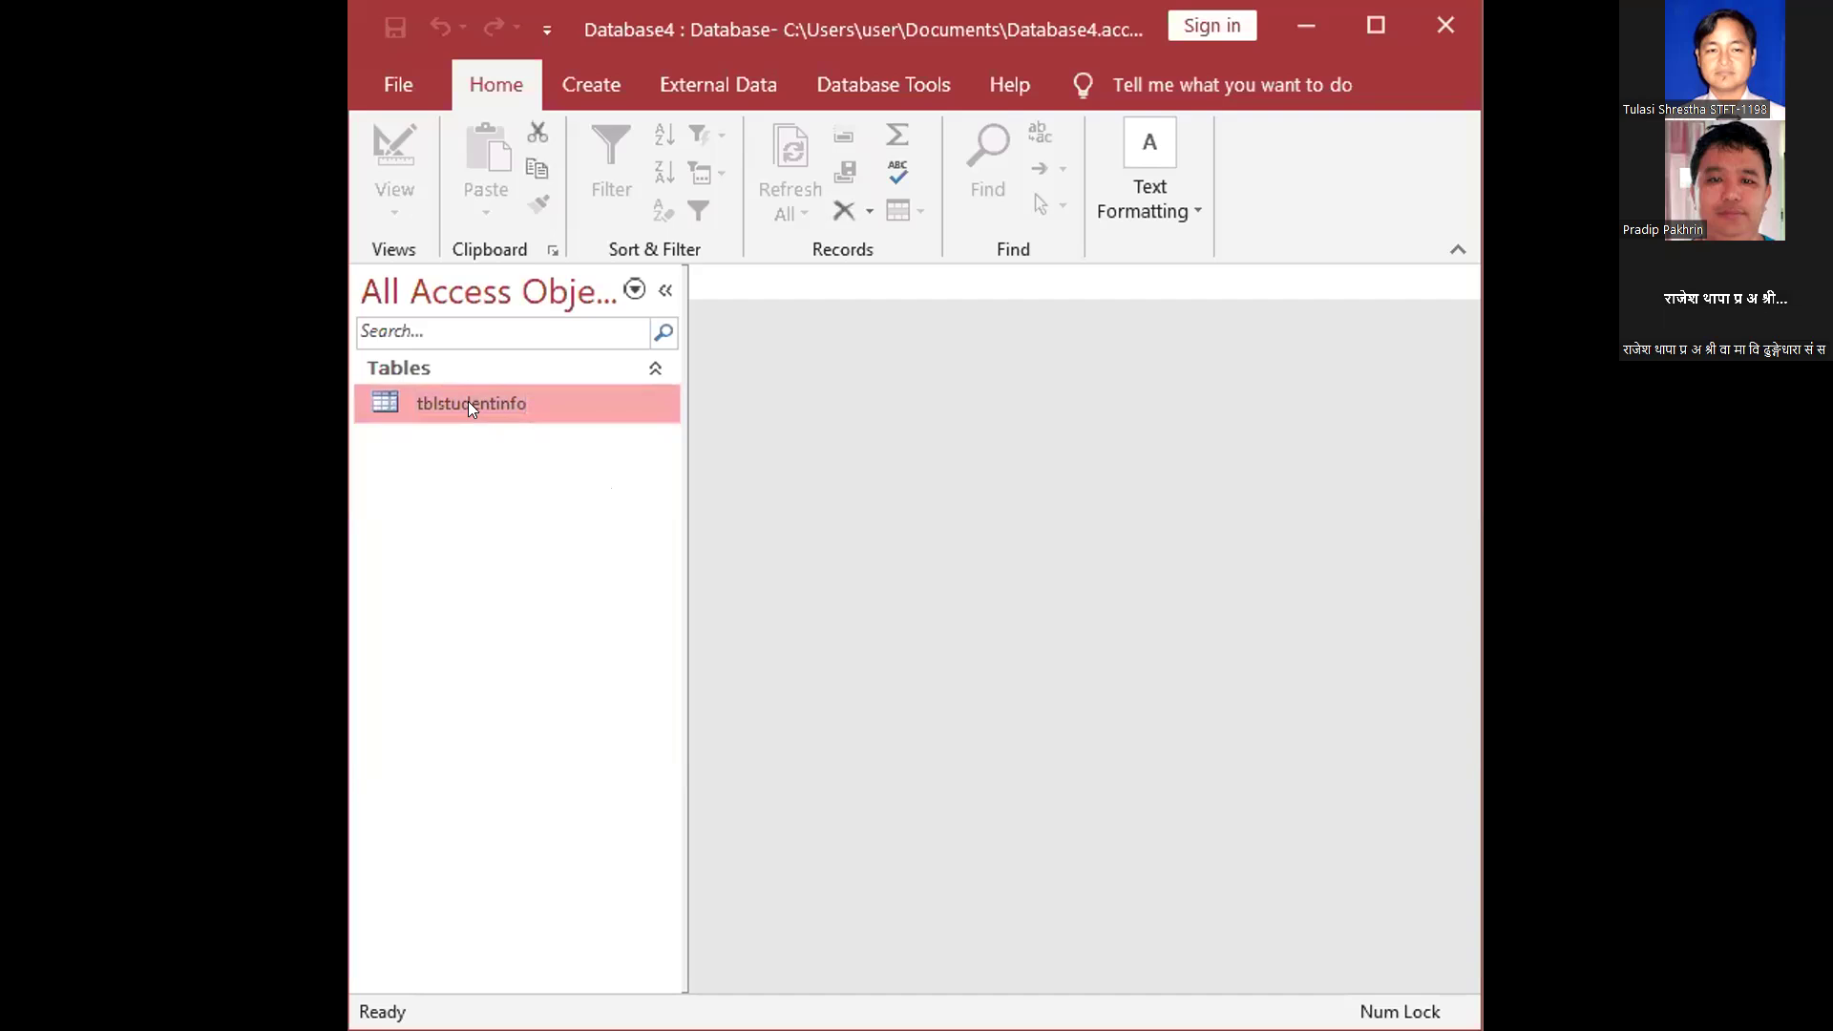
Open the tblstudentinfo table in Datasheet View to check its columns and close it again
{"action": "right_click", "coordinate": [469, 403]}
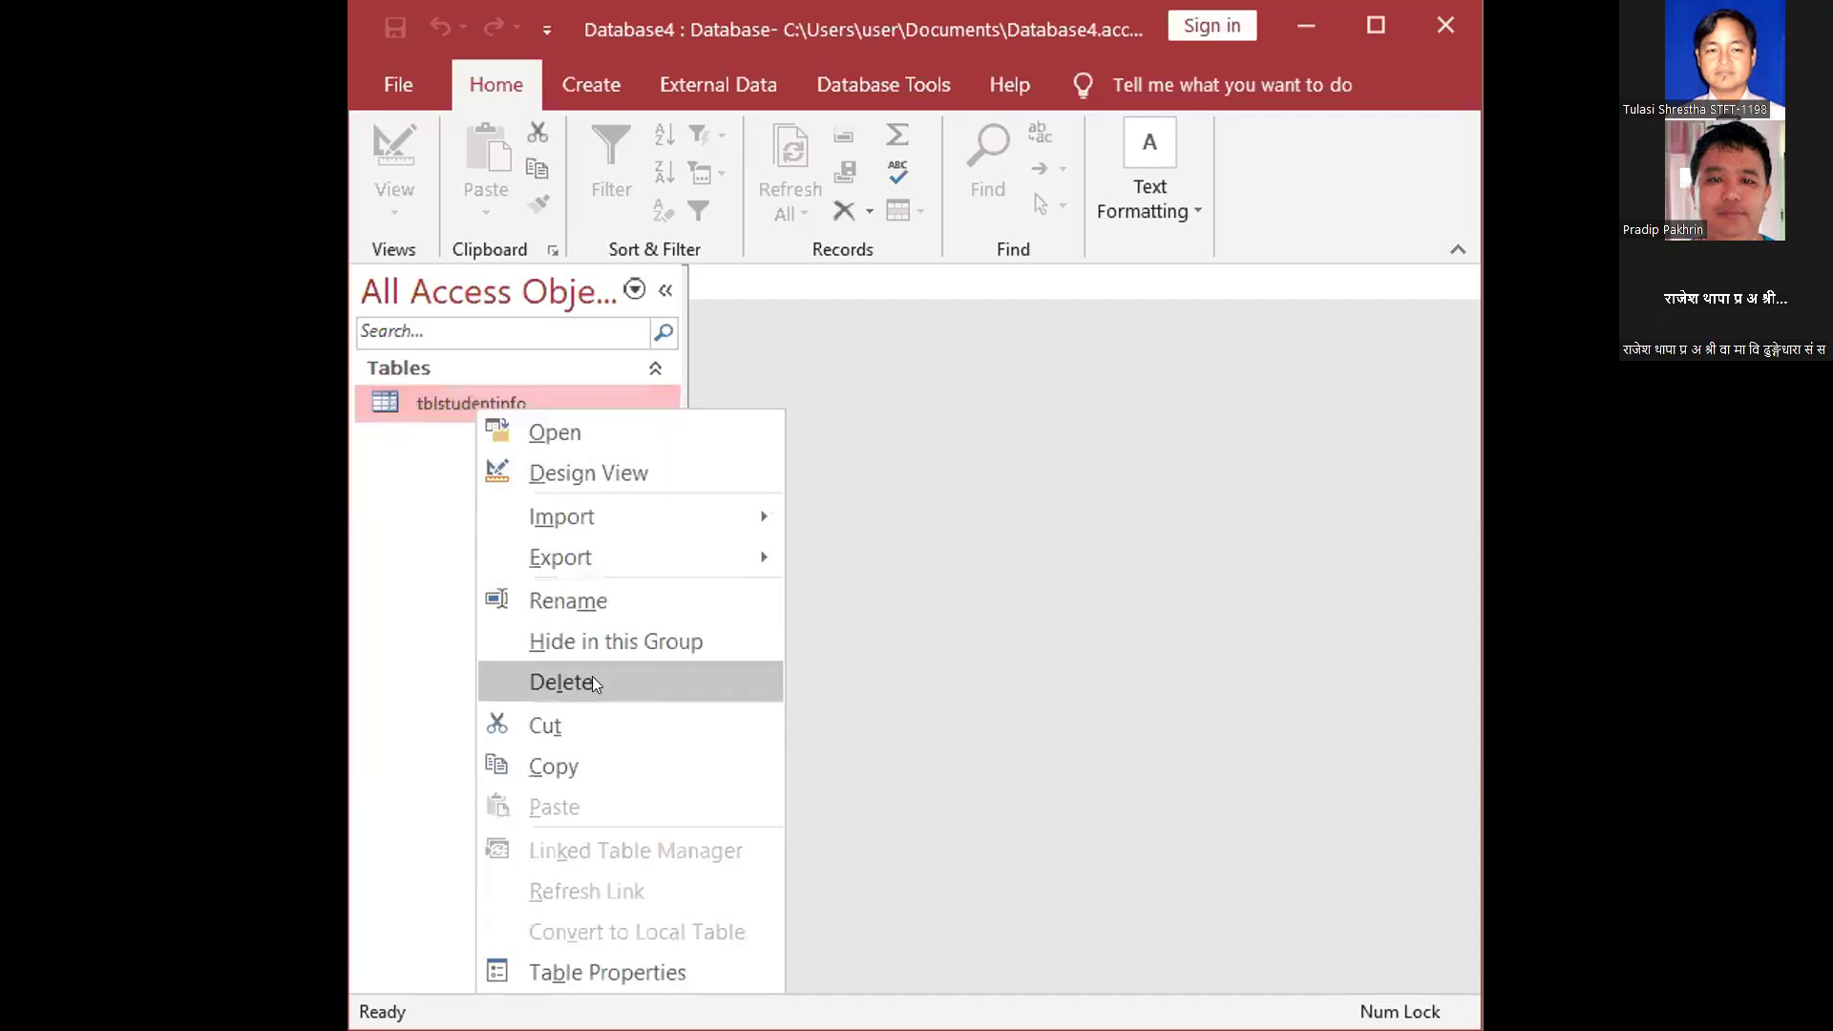
{"action": "left_click", "coordinate": [440, 546]}
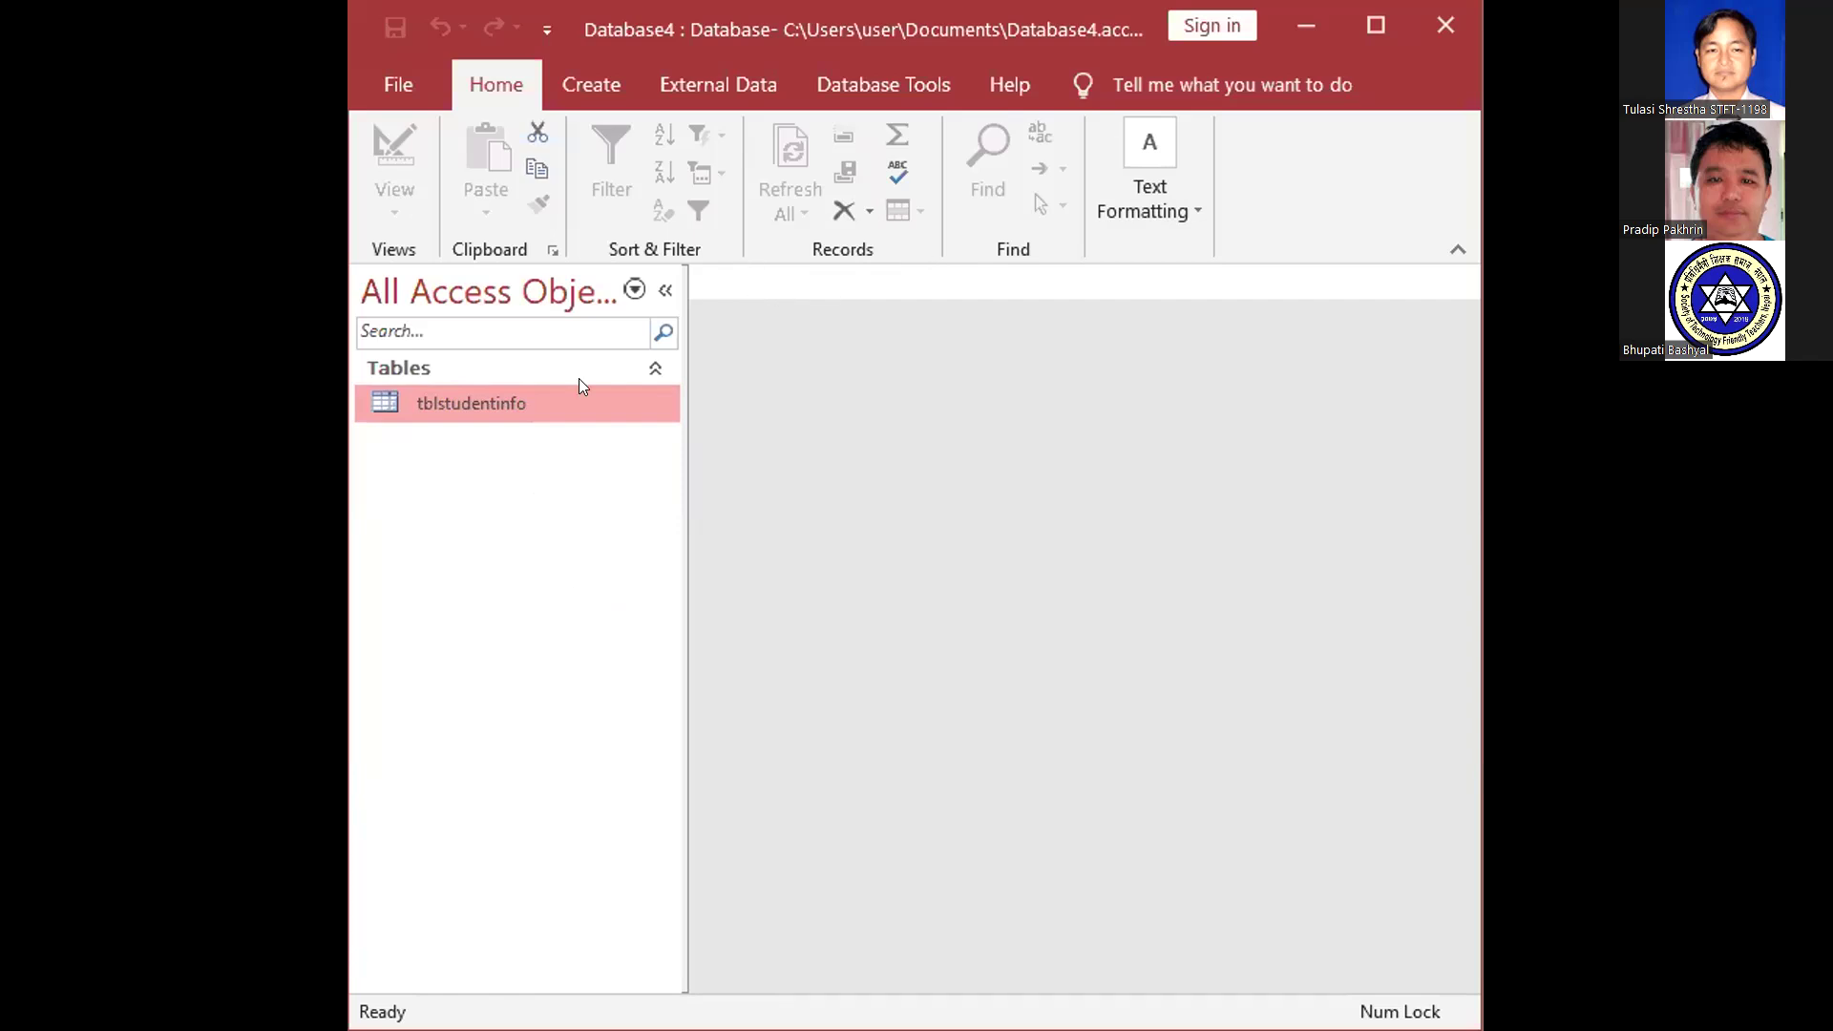
{"action": "double_click", "coordinate": [534, 404]}
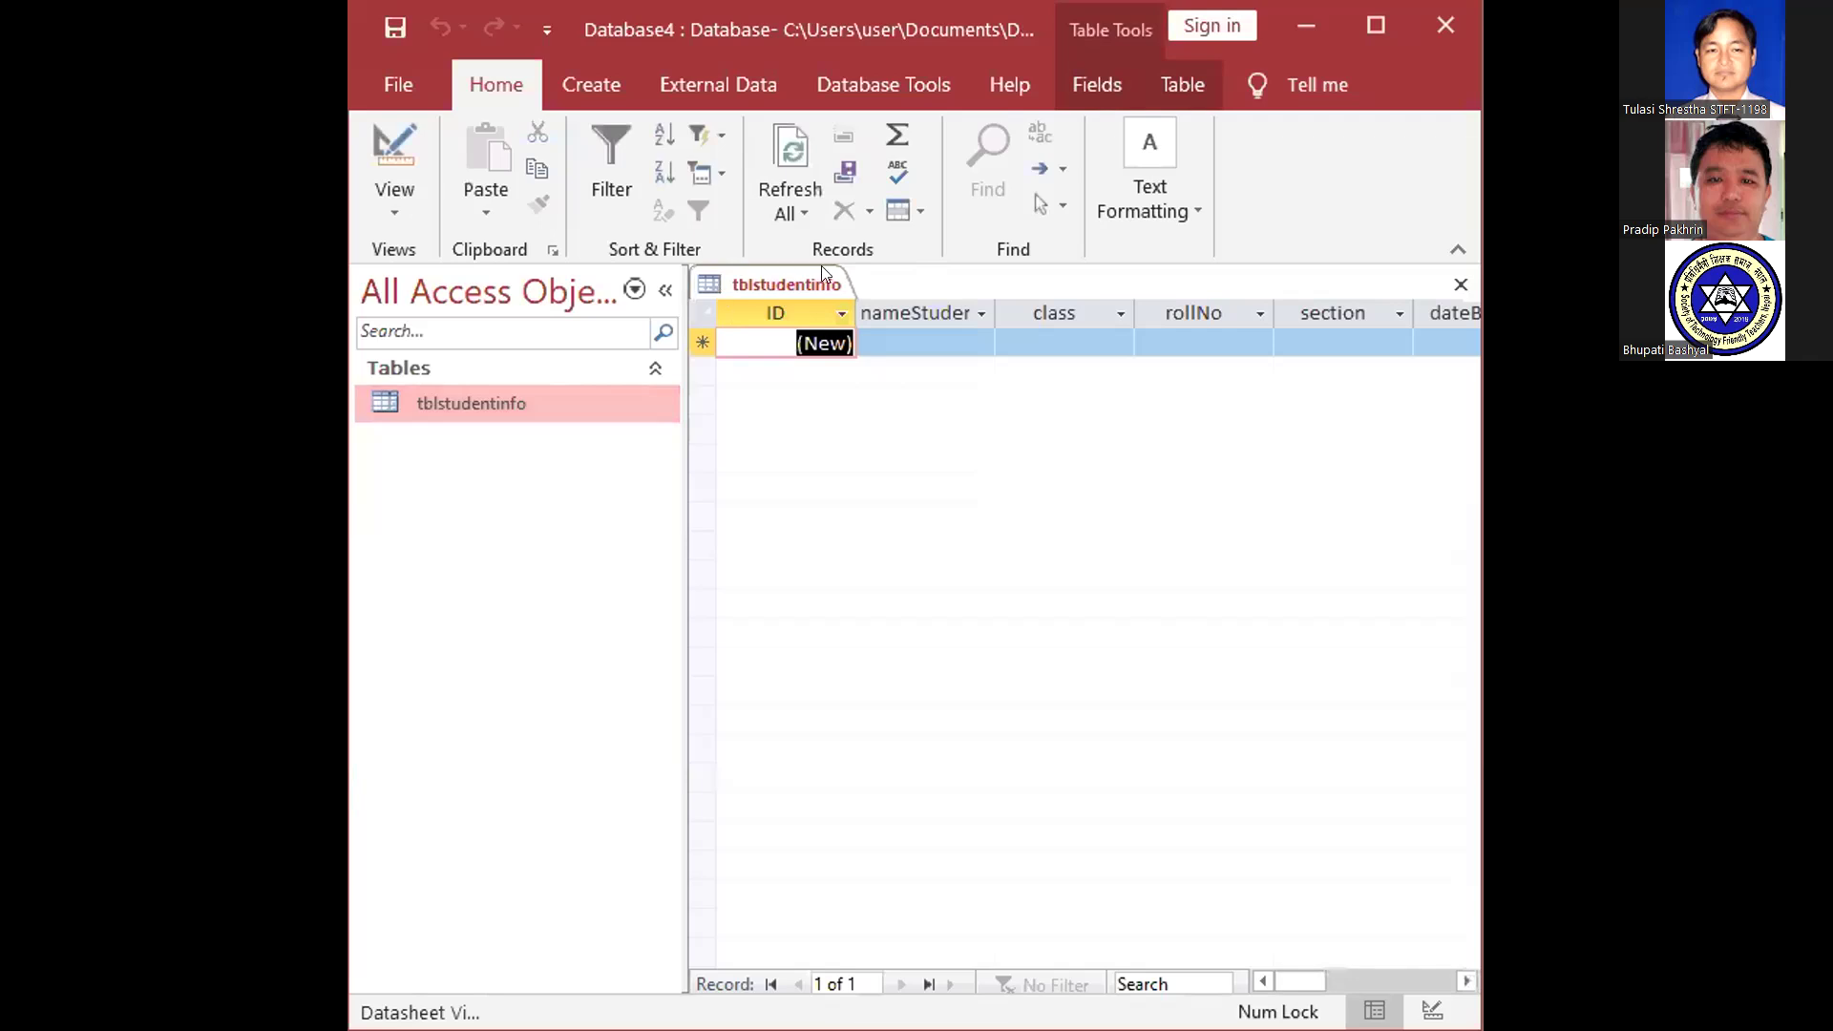
{"action": "left_click", "coordinate": [1458, 284]}
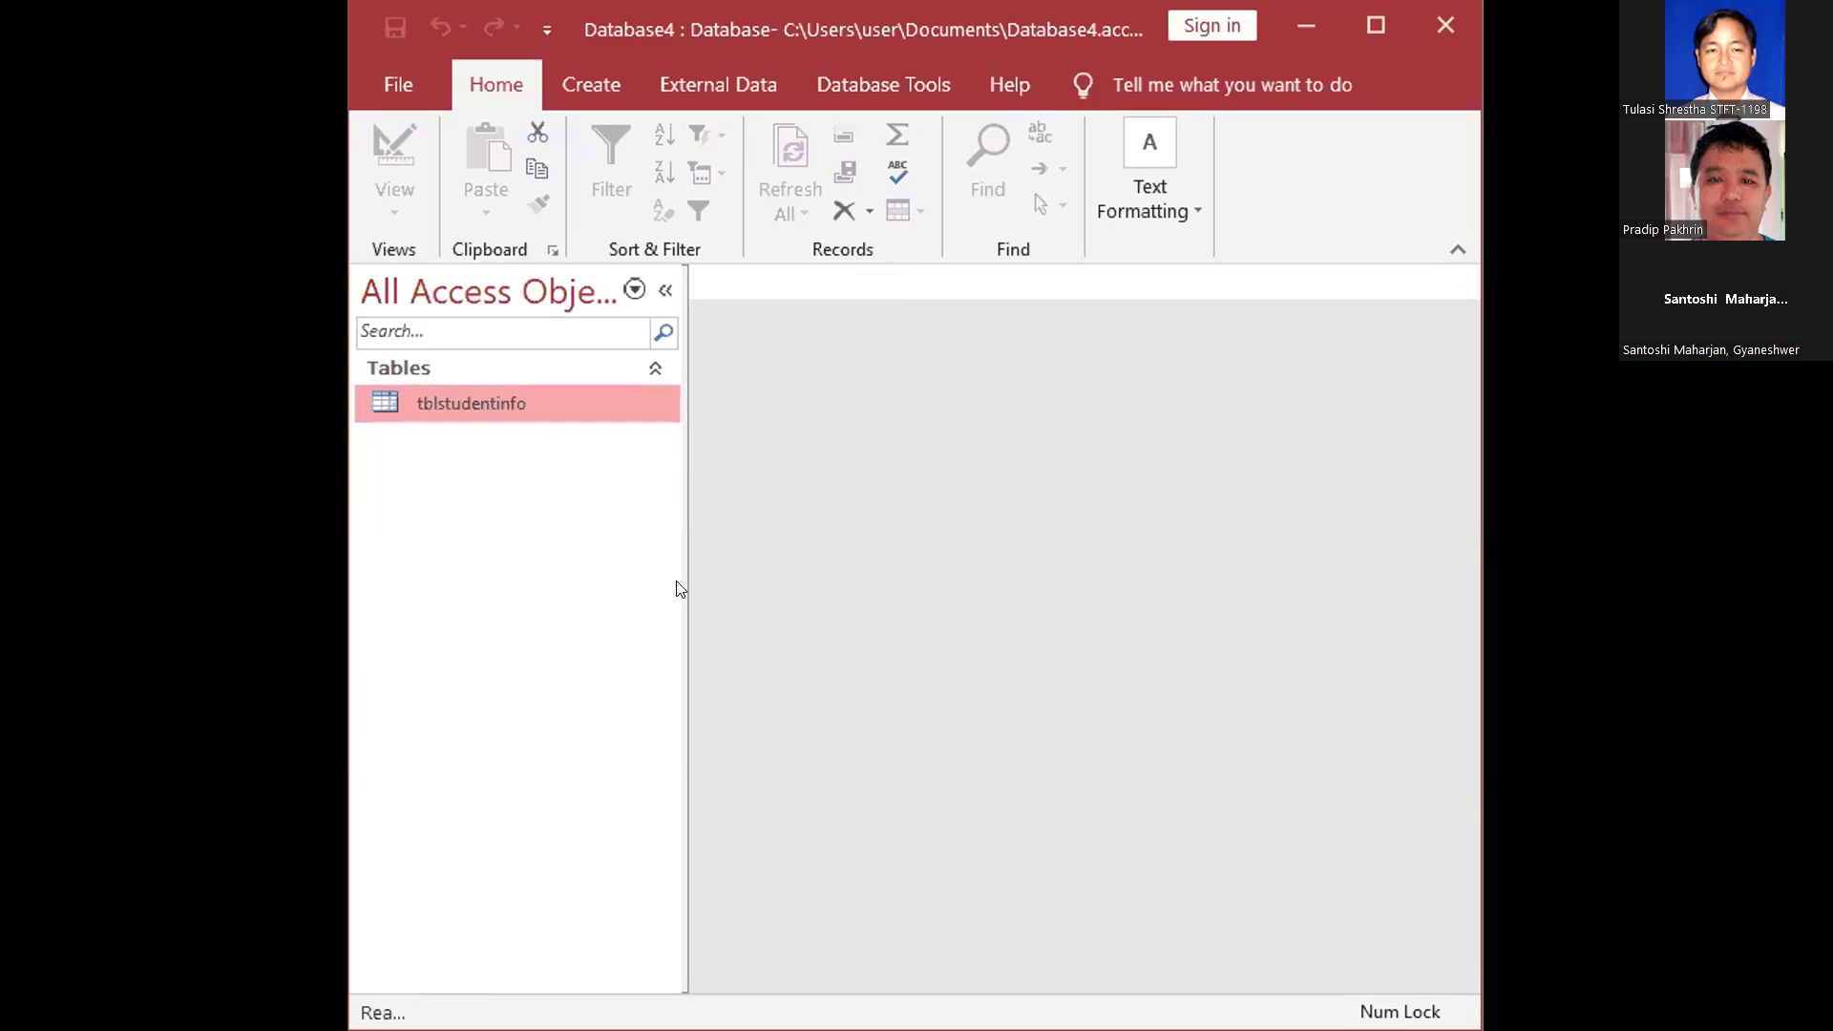
Narrow the Navigation Pane, maximize the database window and open the tblstudentinfo table
{"action": "left_click_drag", "start_coordinate": [671, 538], "coordinate": [593, 550]}
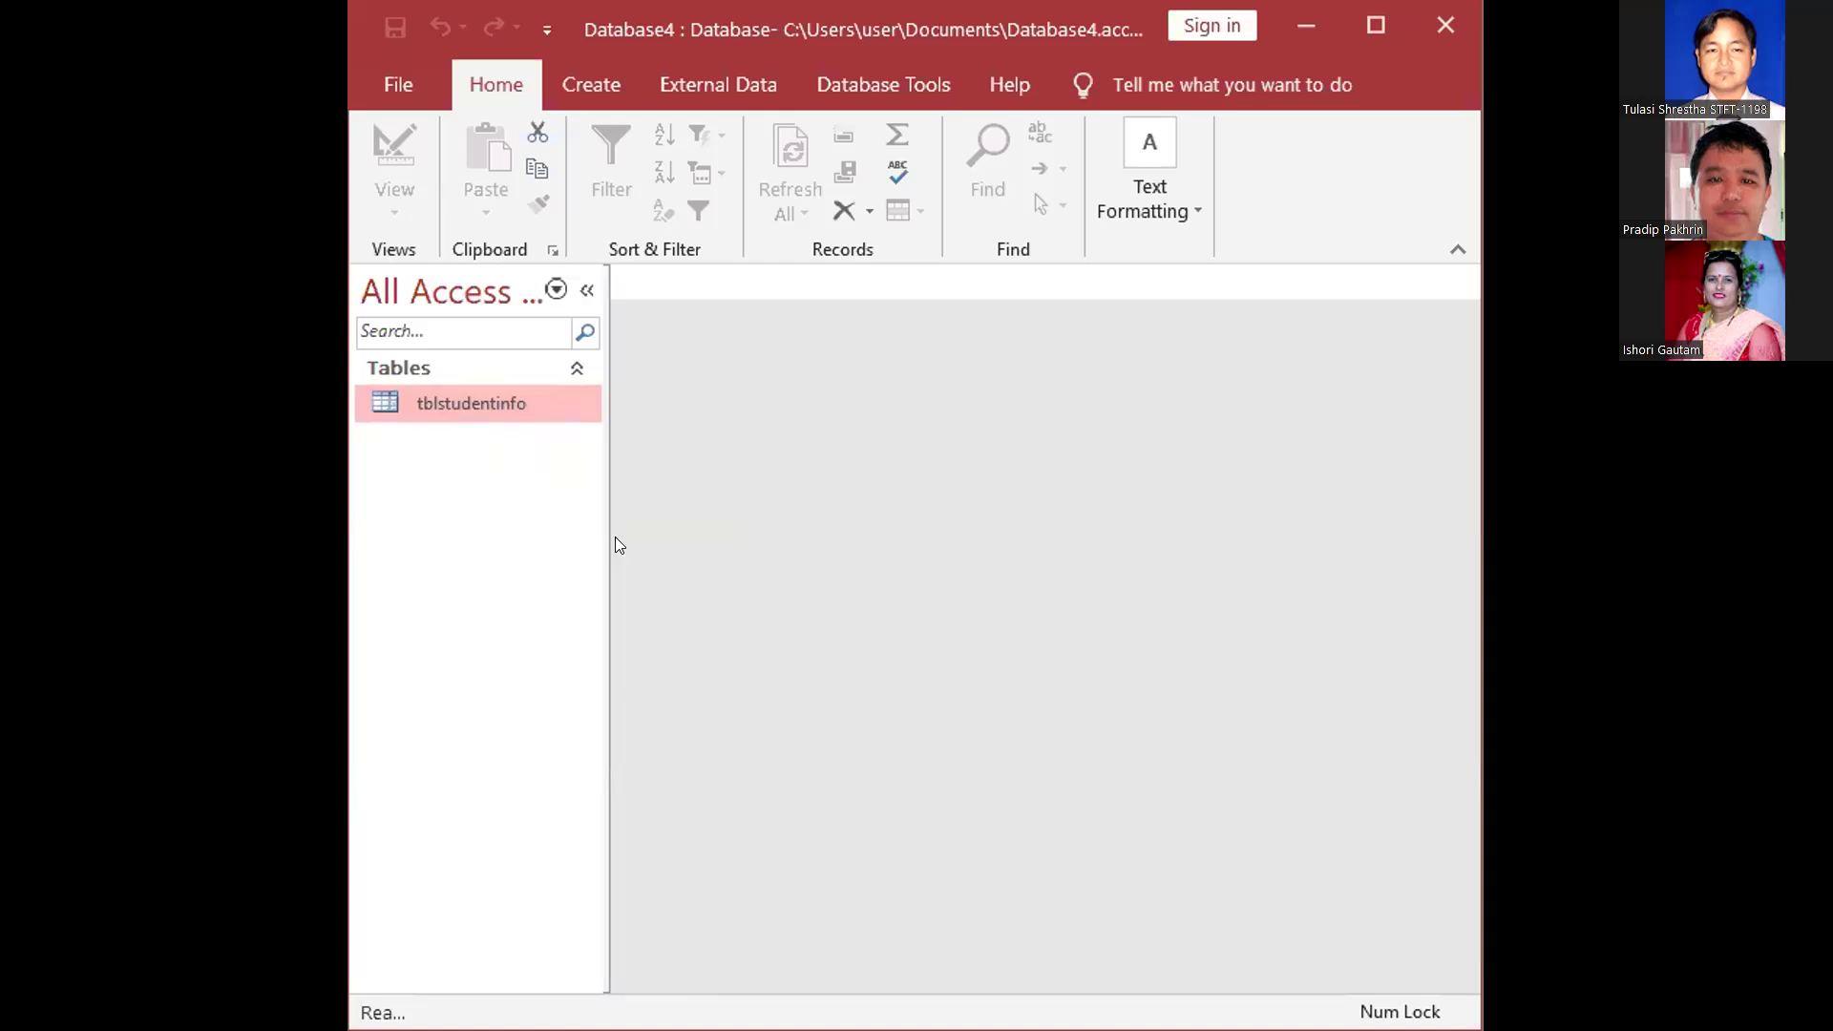
{"action": "left_click_drag", "start_coordinate": [615, 534], "coordinate": [655, 521]}
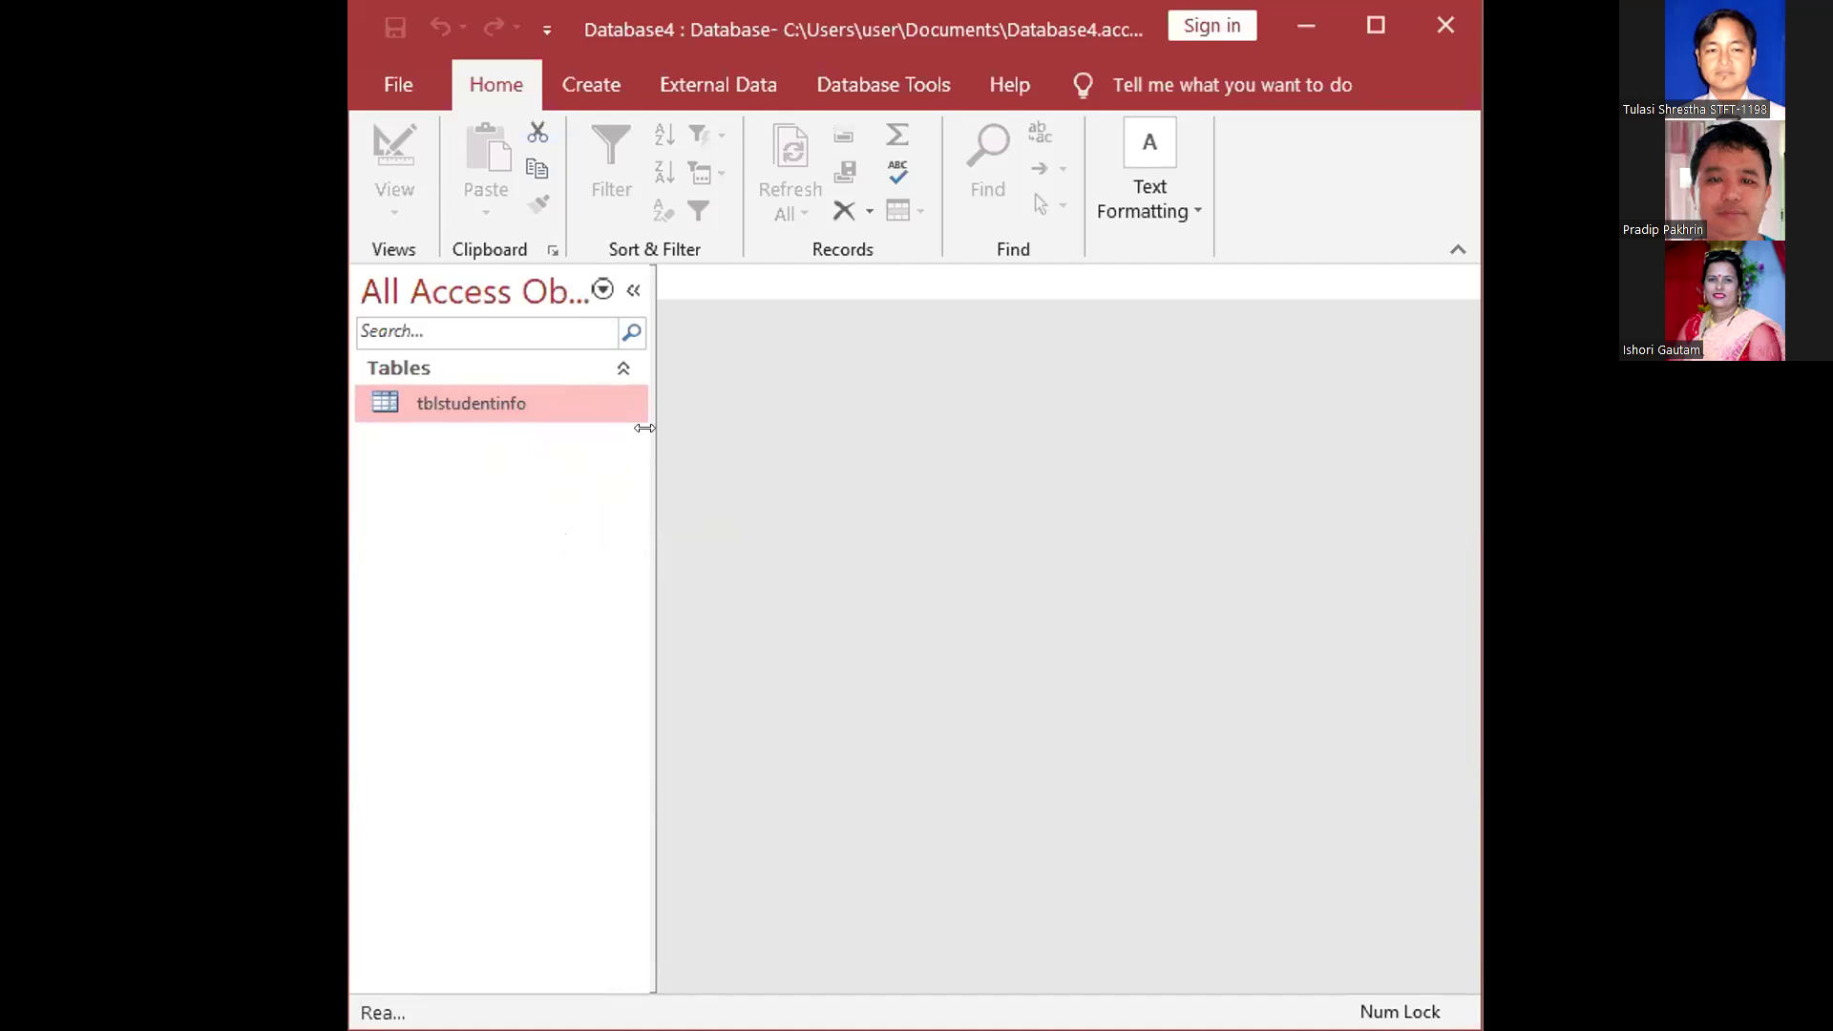
{"action": "left_click_drag", "start_coordinate": [626, 447], "coordinate": [625, 447]}
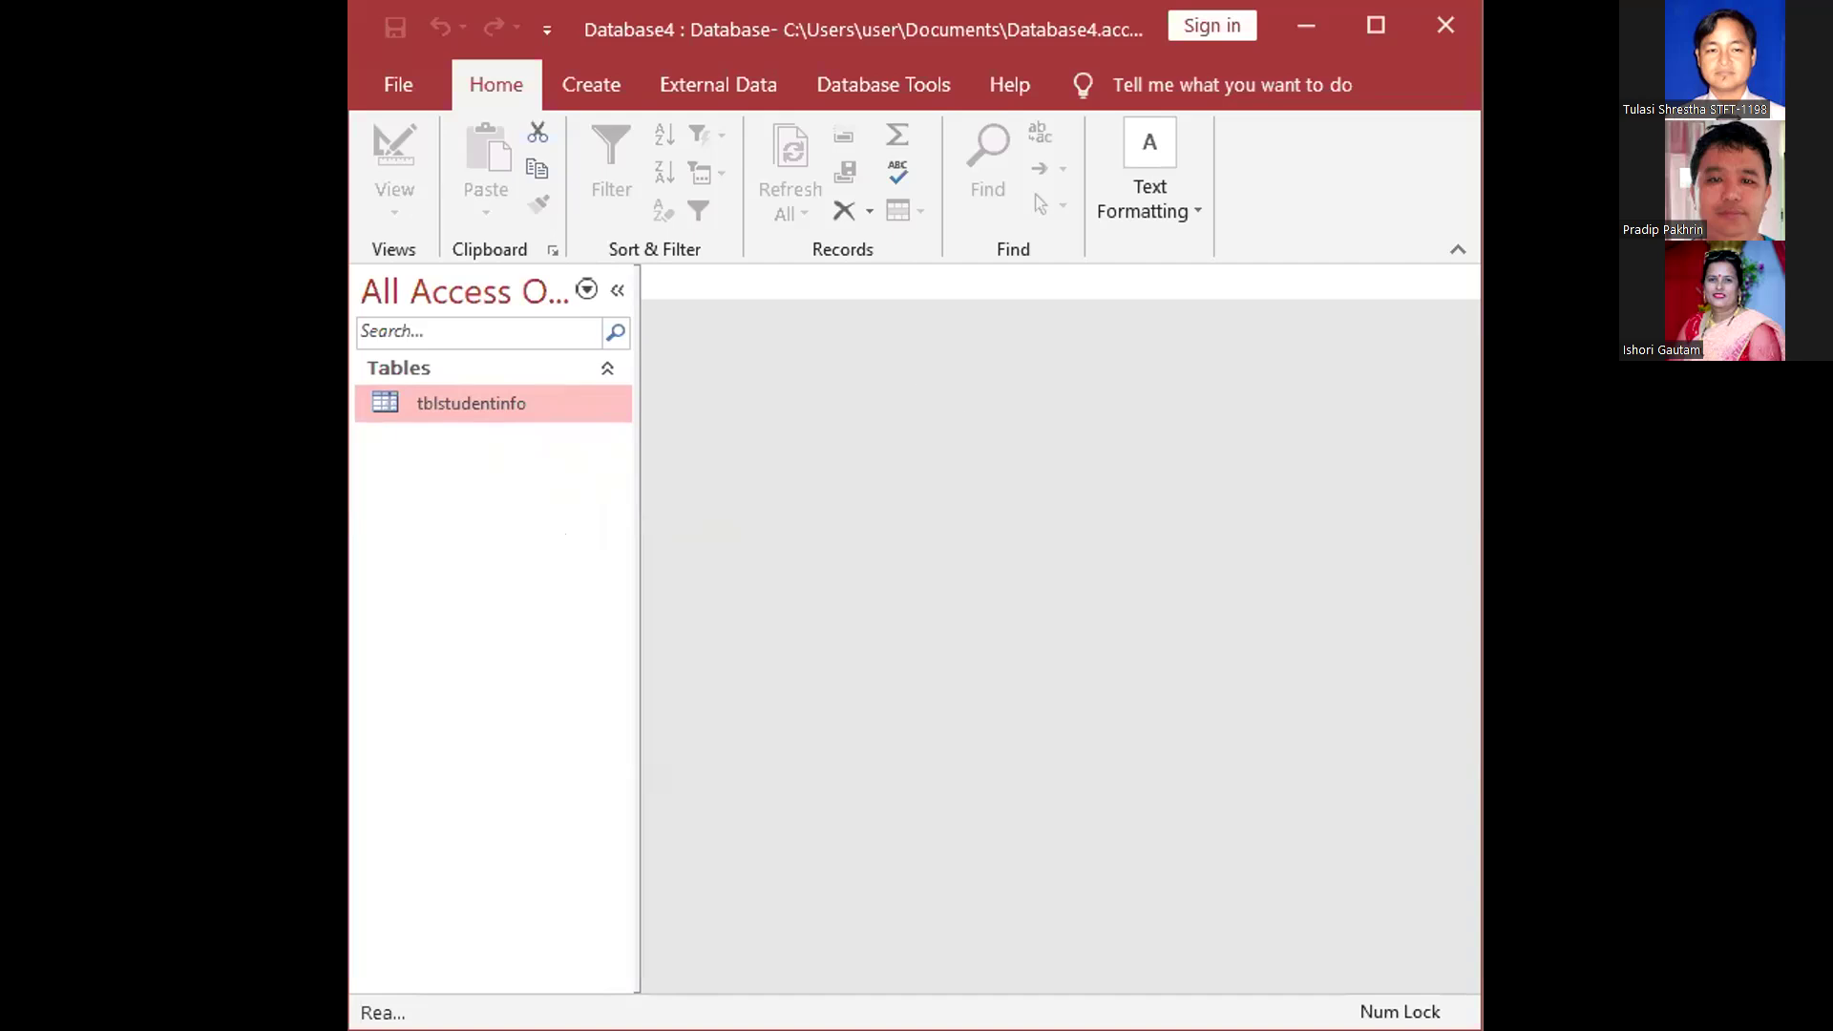
{"action": "key", "text": "super+Up"}
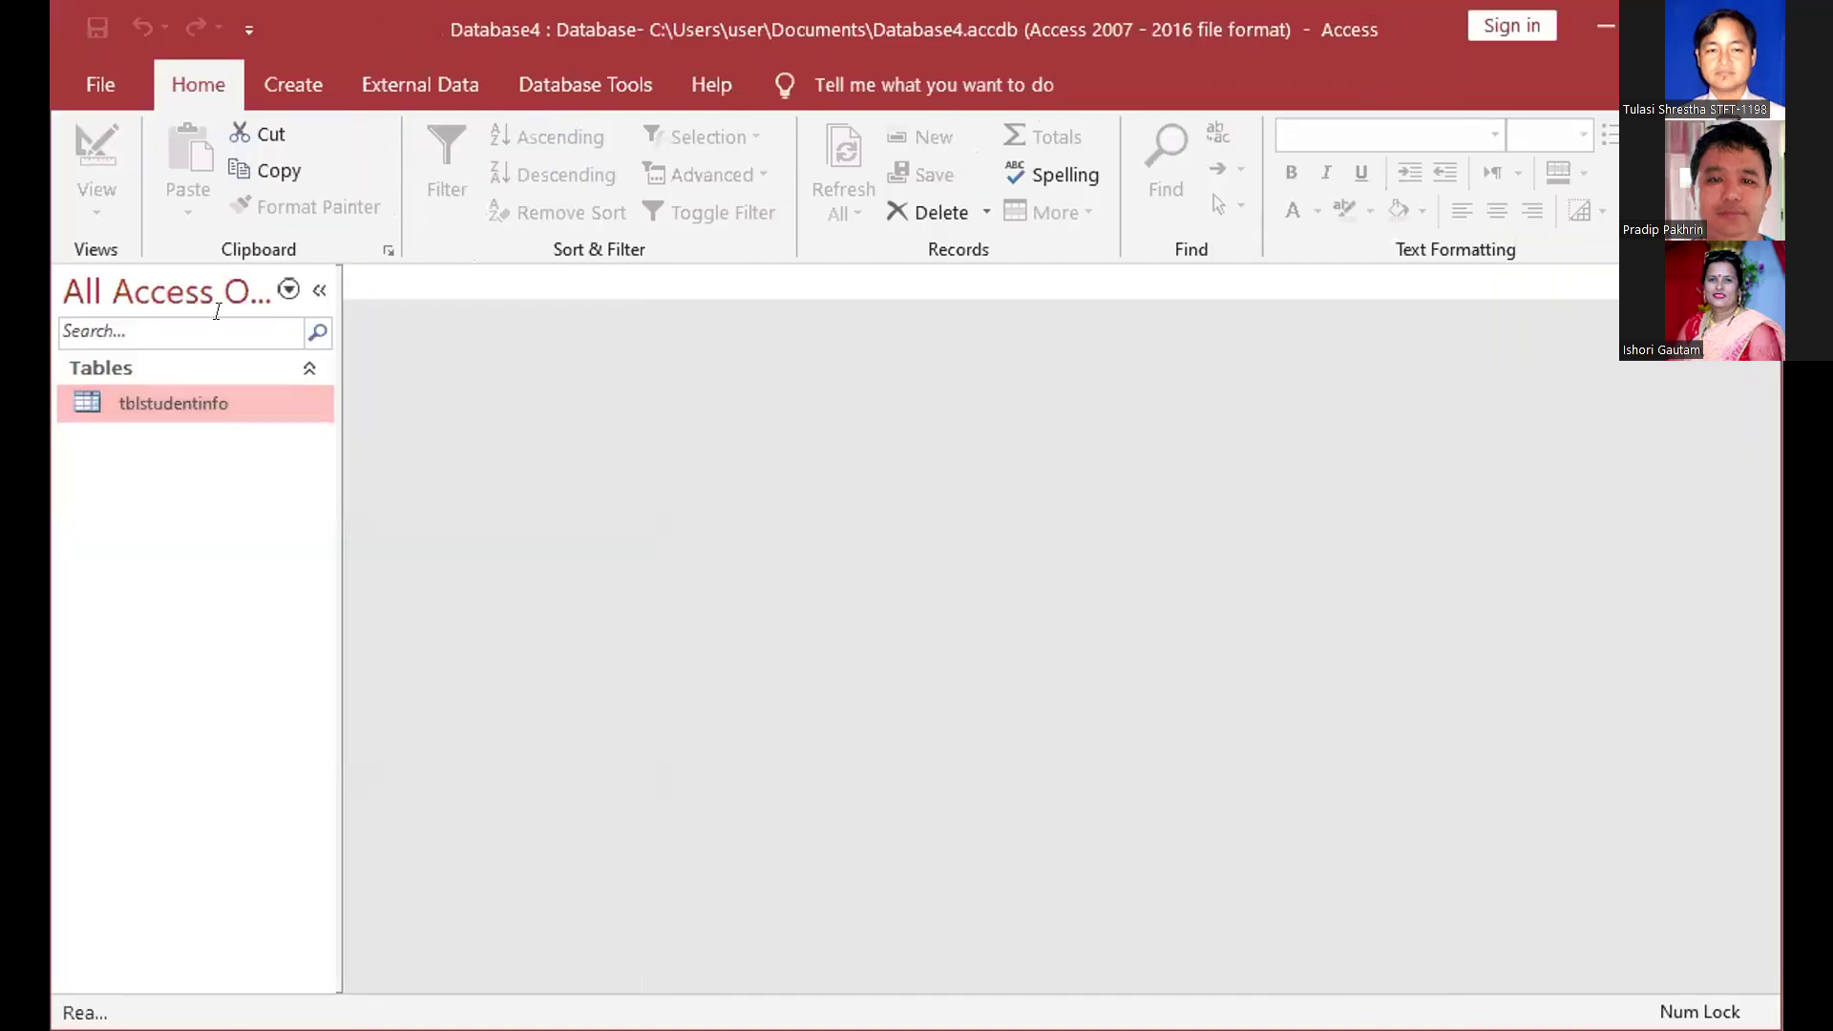
{"action": "double_click", "coordinate": [167, 405]}
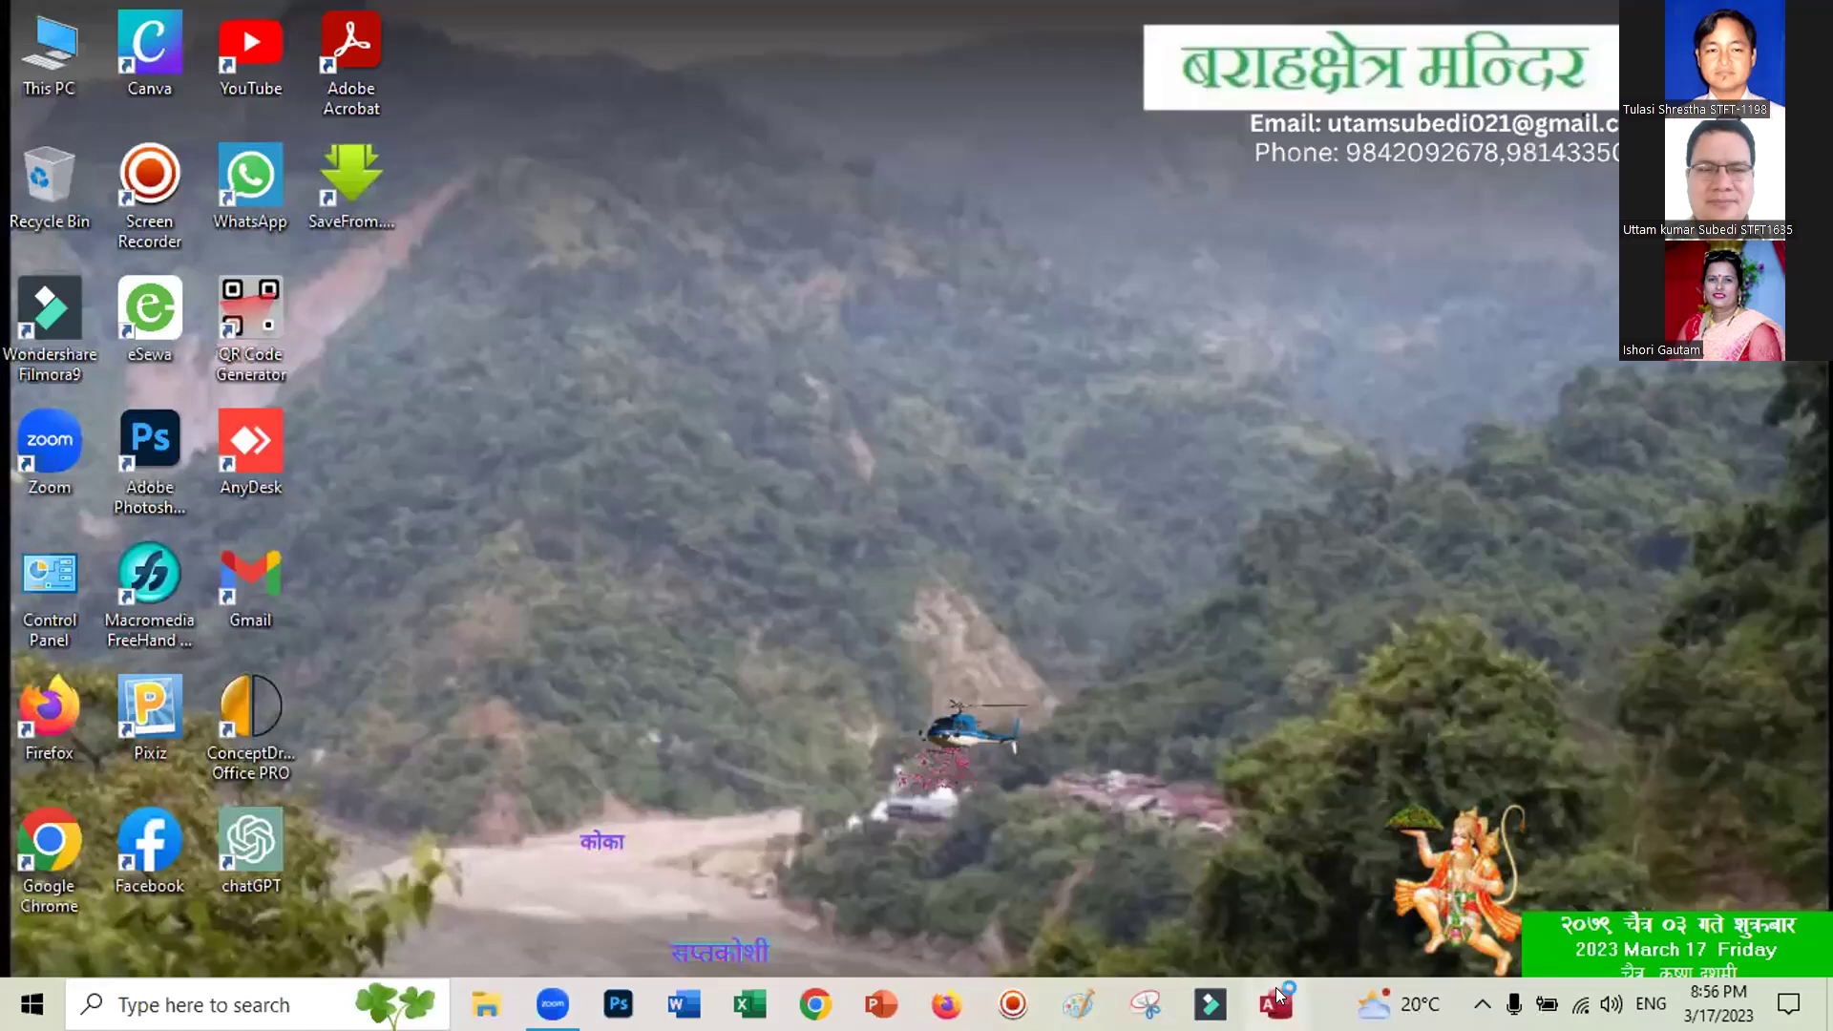
Start Access from the Windows desktop, create a blank database and close it without adding any fields
{"action": "left_click", "coordinate": [1272, 993]}
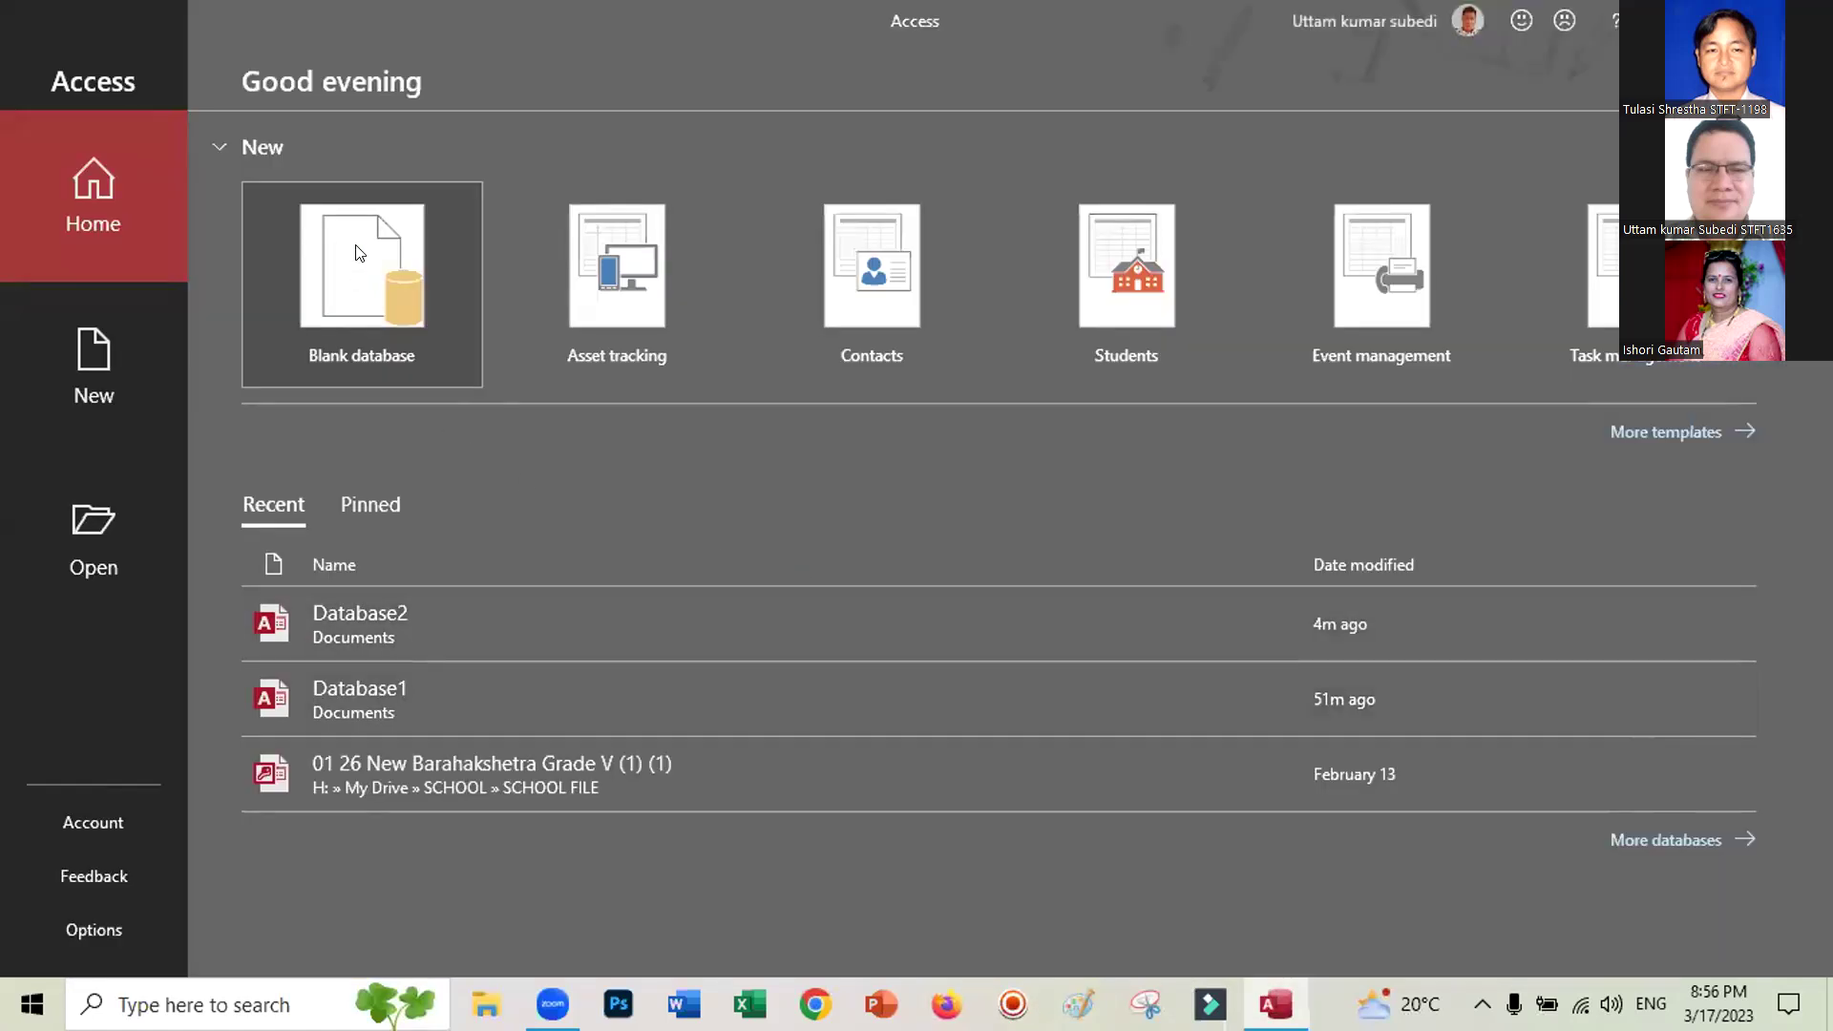
{"action": "left_click", "coordinate": [358, 253]}
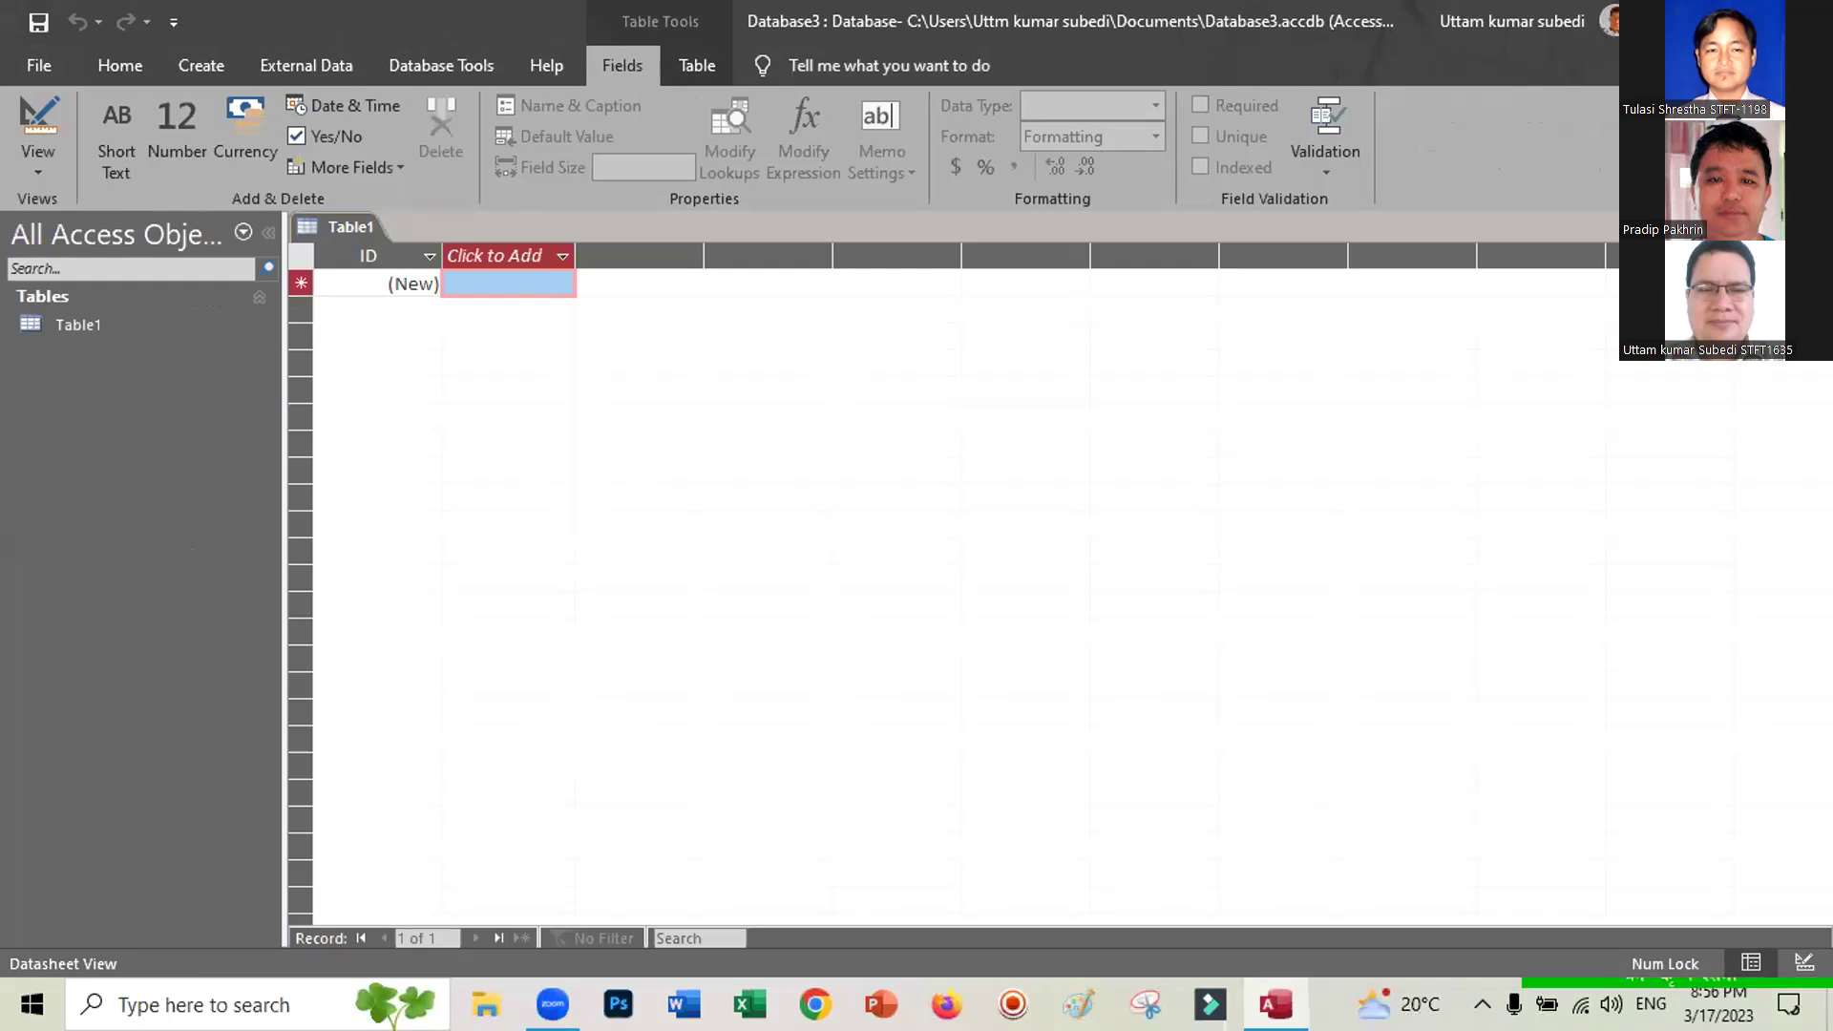
{"action": "left_click", "coordinate": [1704, 21]}
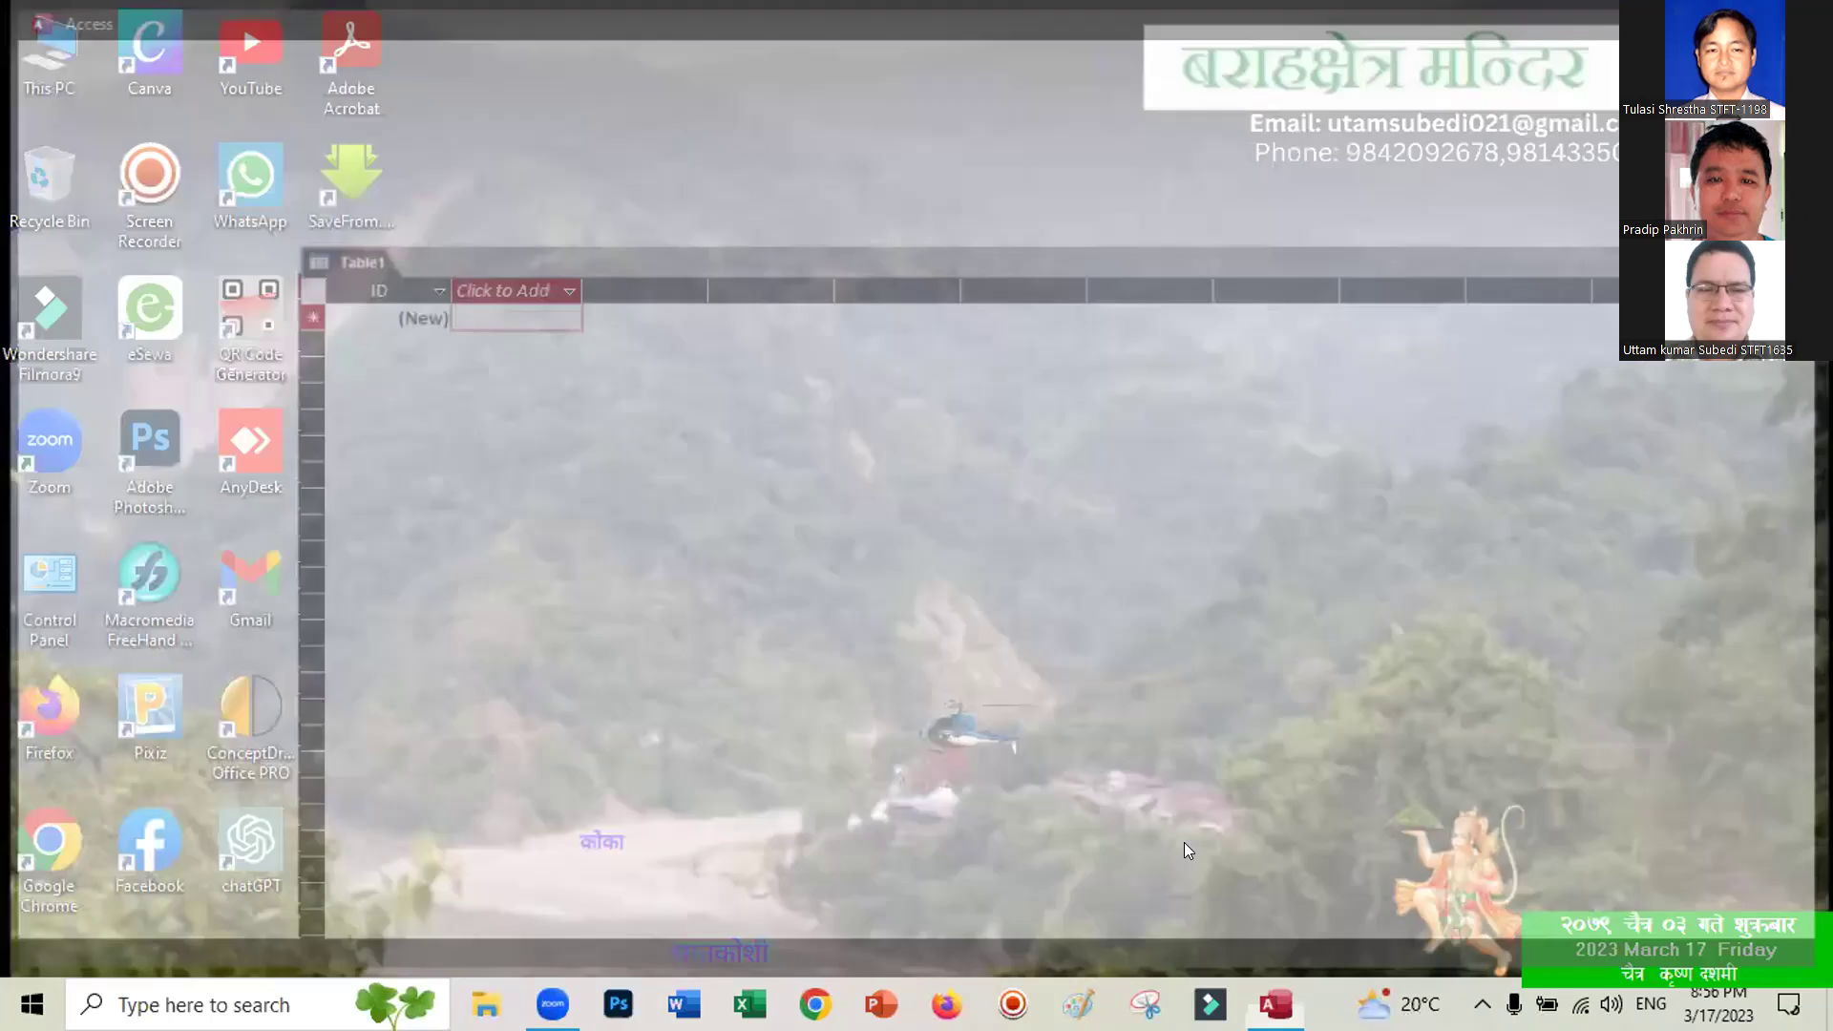
Start Access again, open the recent database Database1 and enable its disabled content
{"action": "left_click", "coordinate": [1276, 1005]}
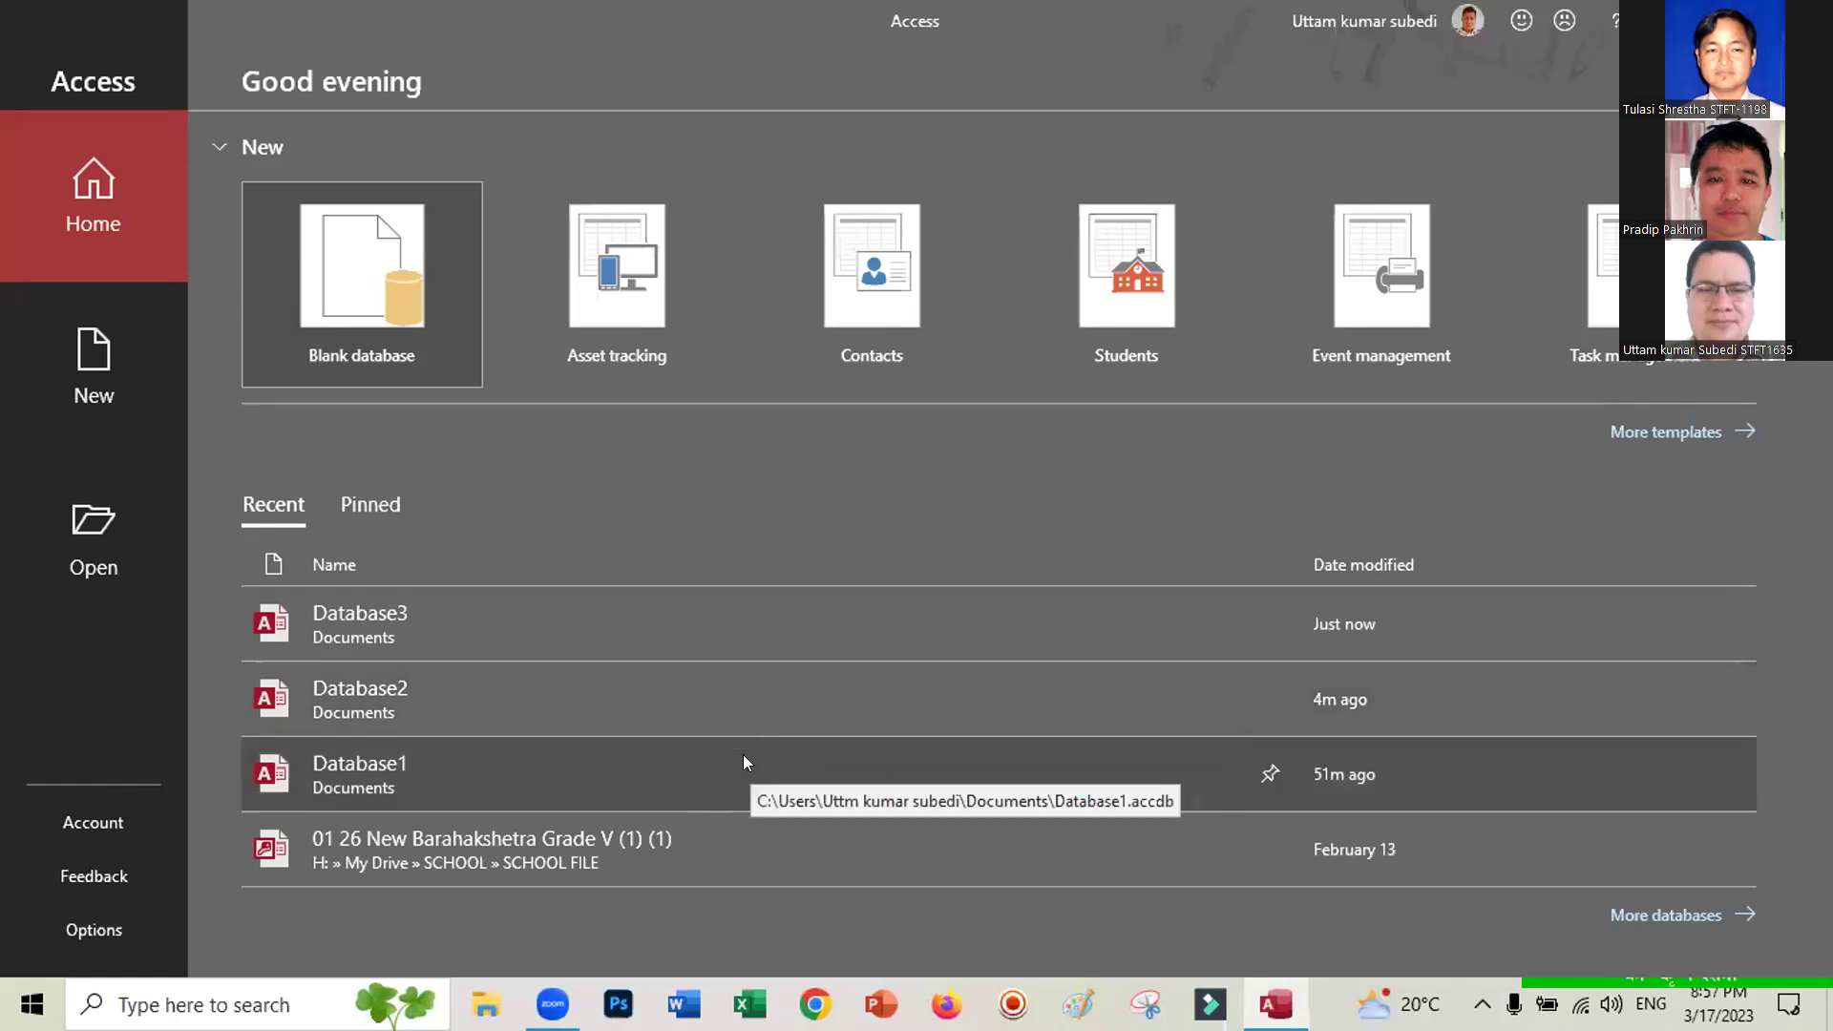
{"action": "left_click", "coordinate": [744, 756]}
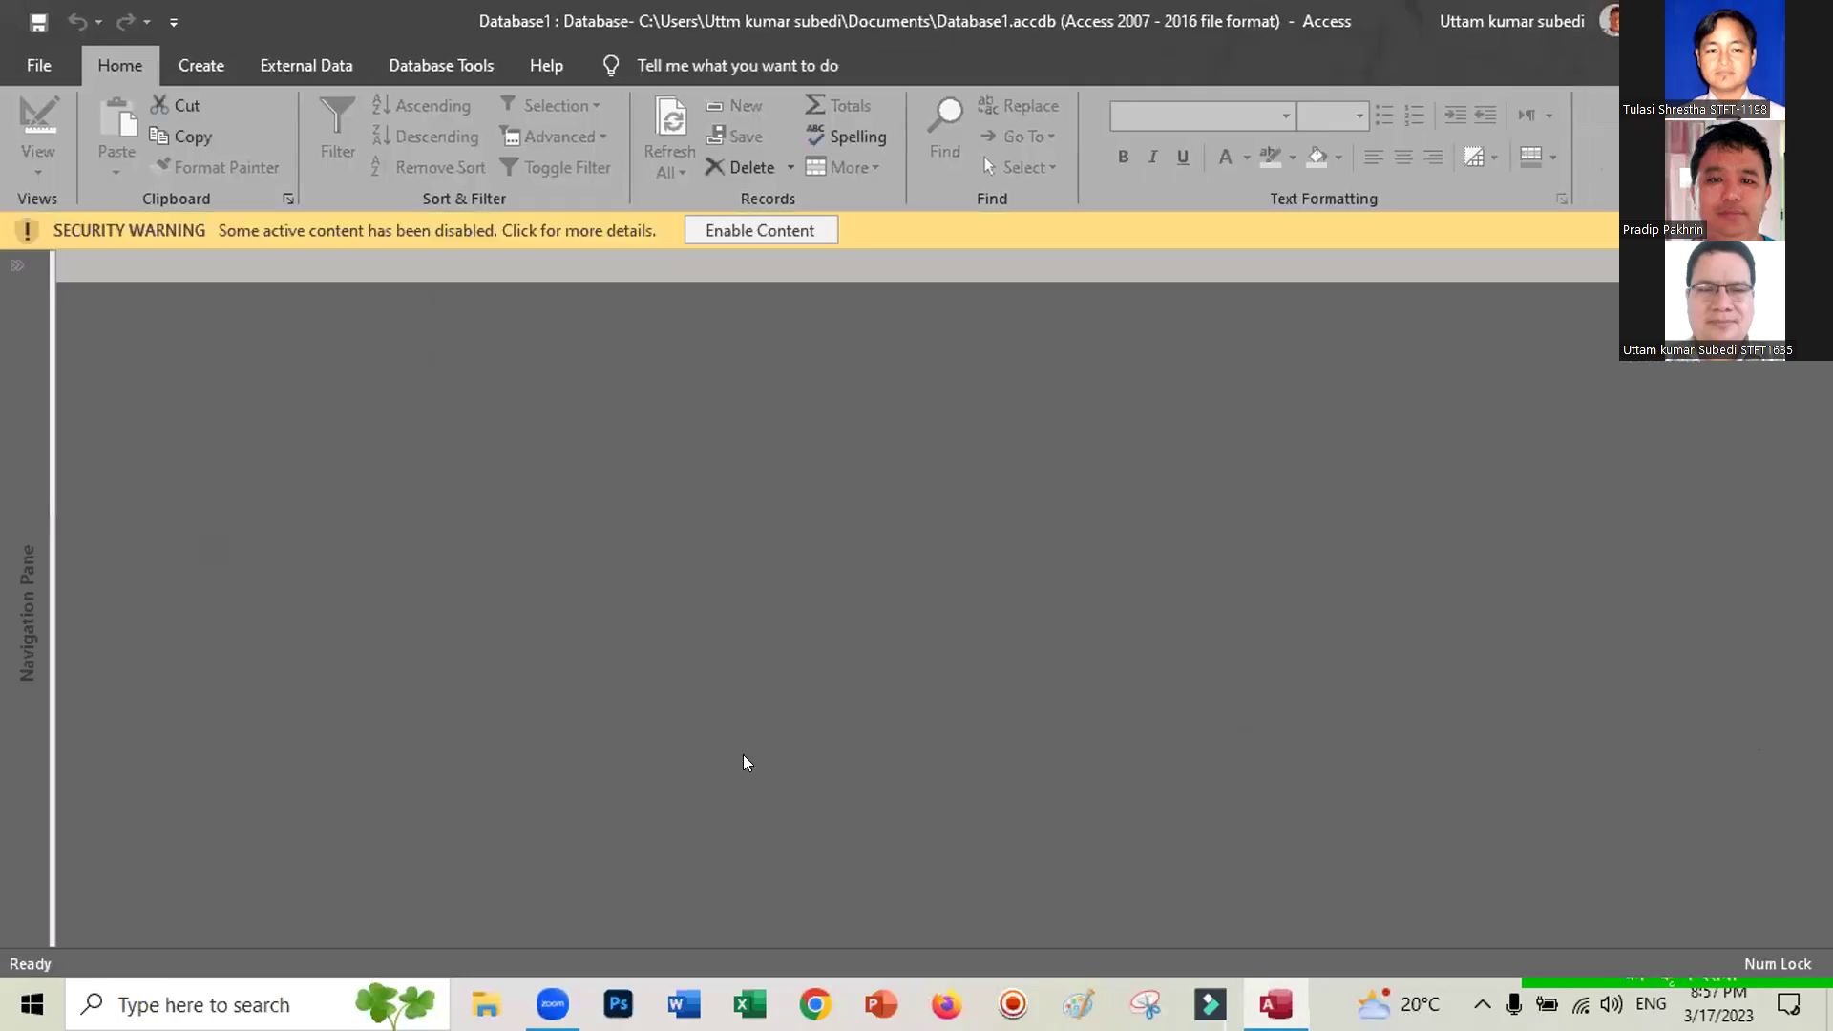
{"action": "left_click", "coordinate": [800, 233]}
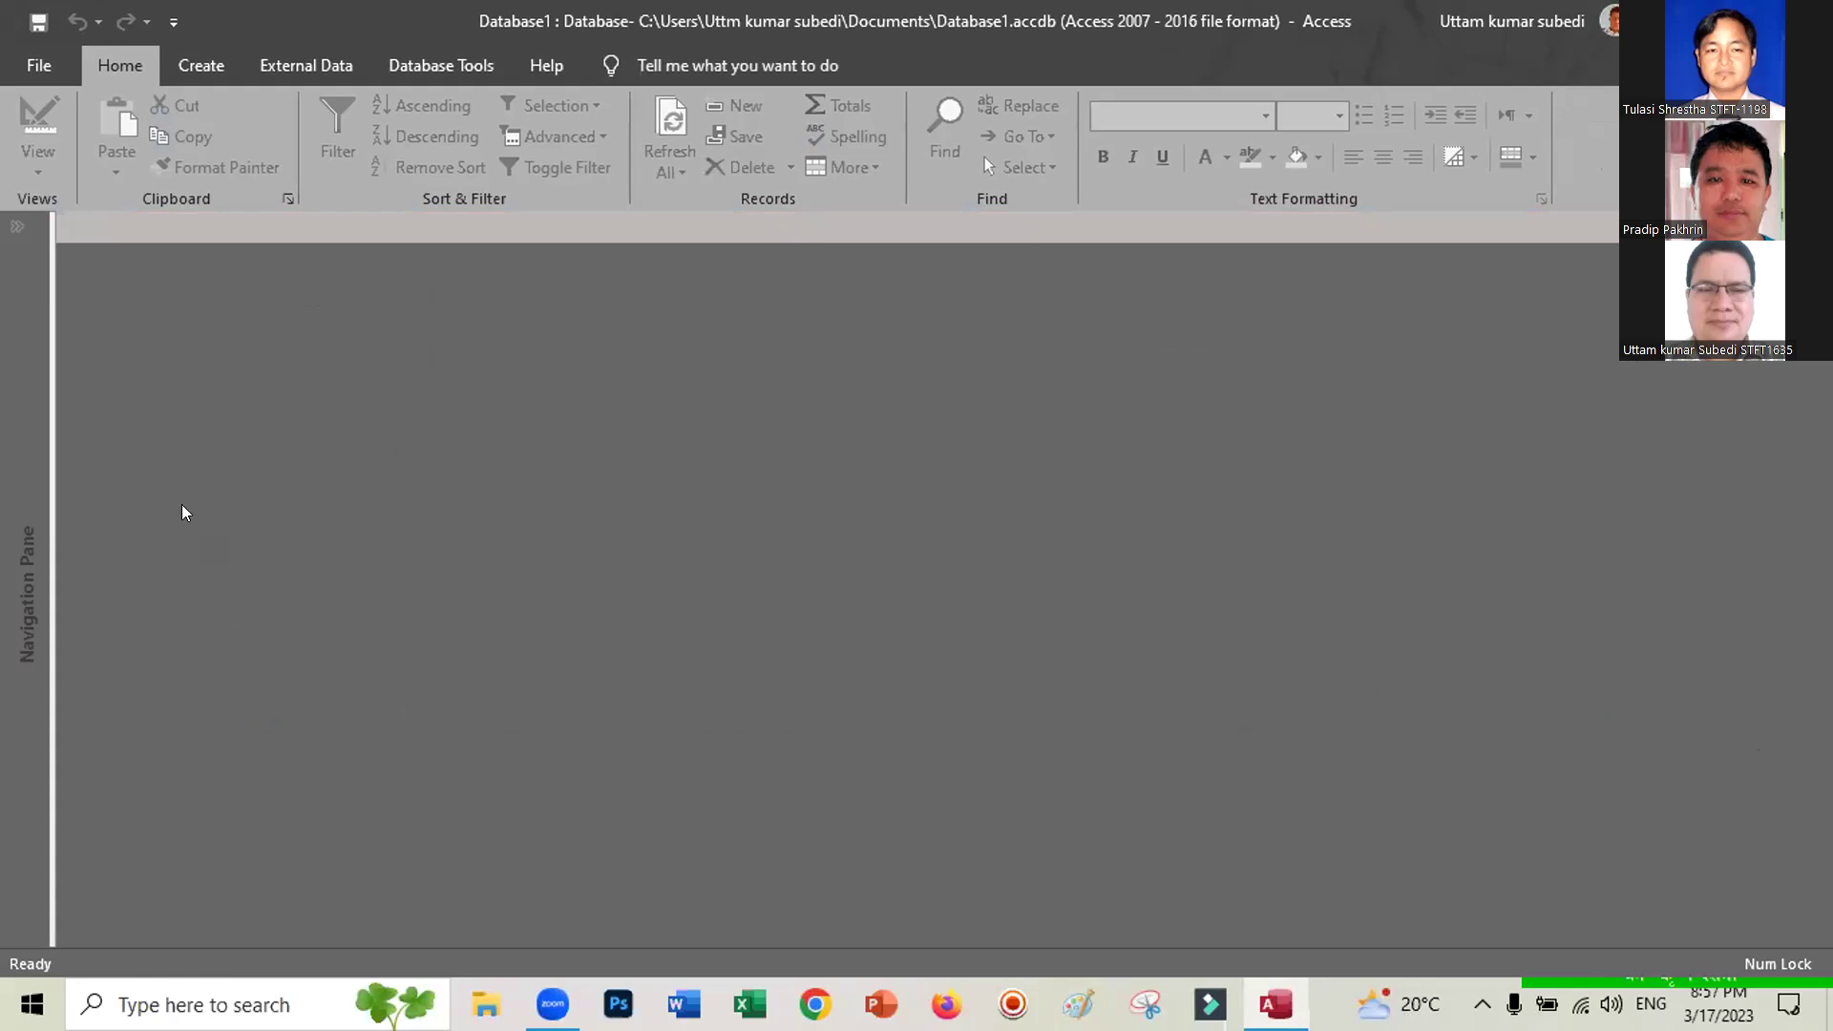
Expand the Navigation Pane, open Table3 to view its fields, and close the table again
{"action": "left_click", "coordinate": [33, 573]}
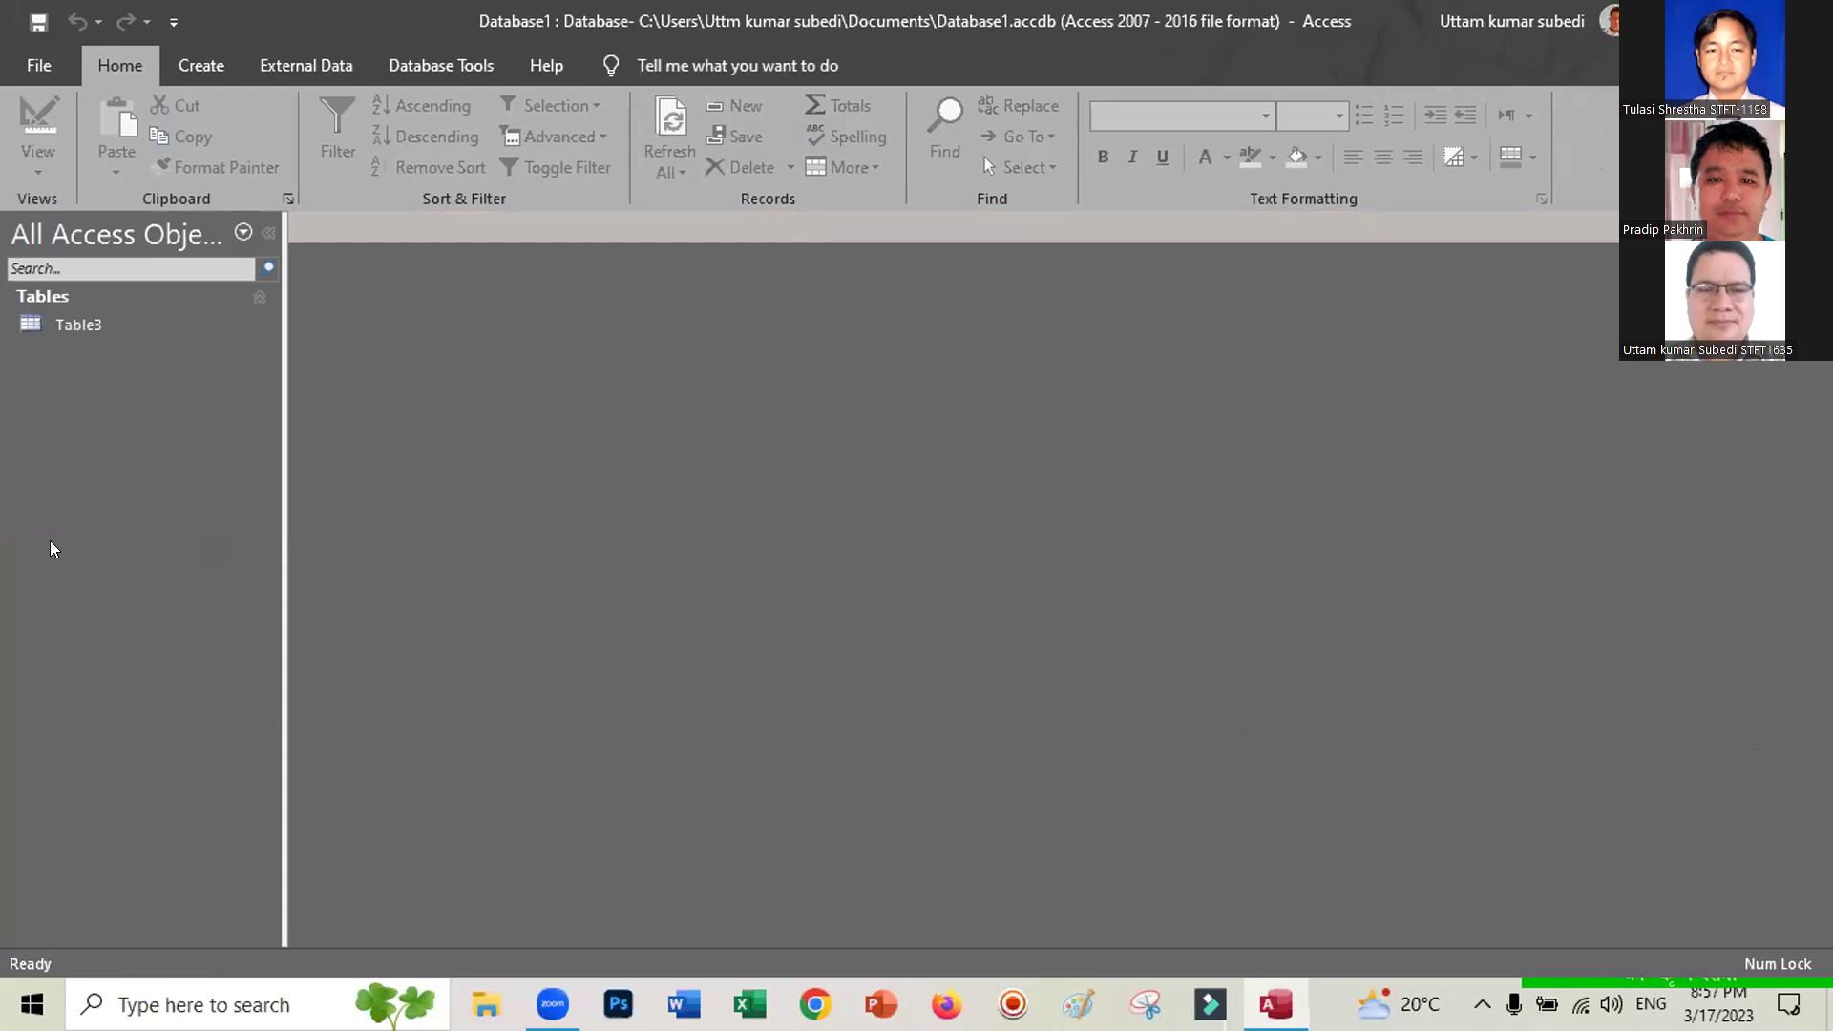
{"action": "left_click", "coordinate": [86, 334]}
{"action": "double_click", "coordinate": [87, 330]}
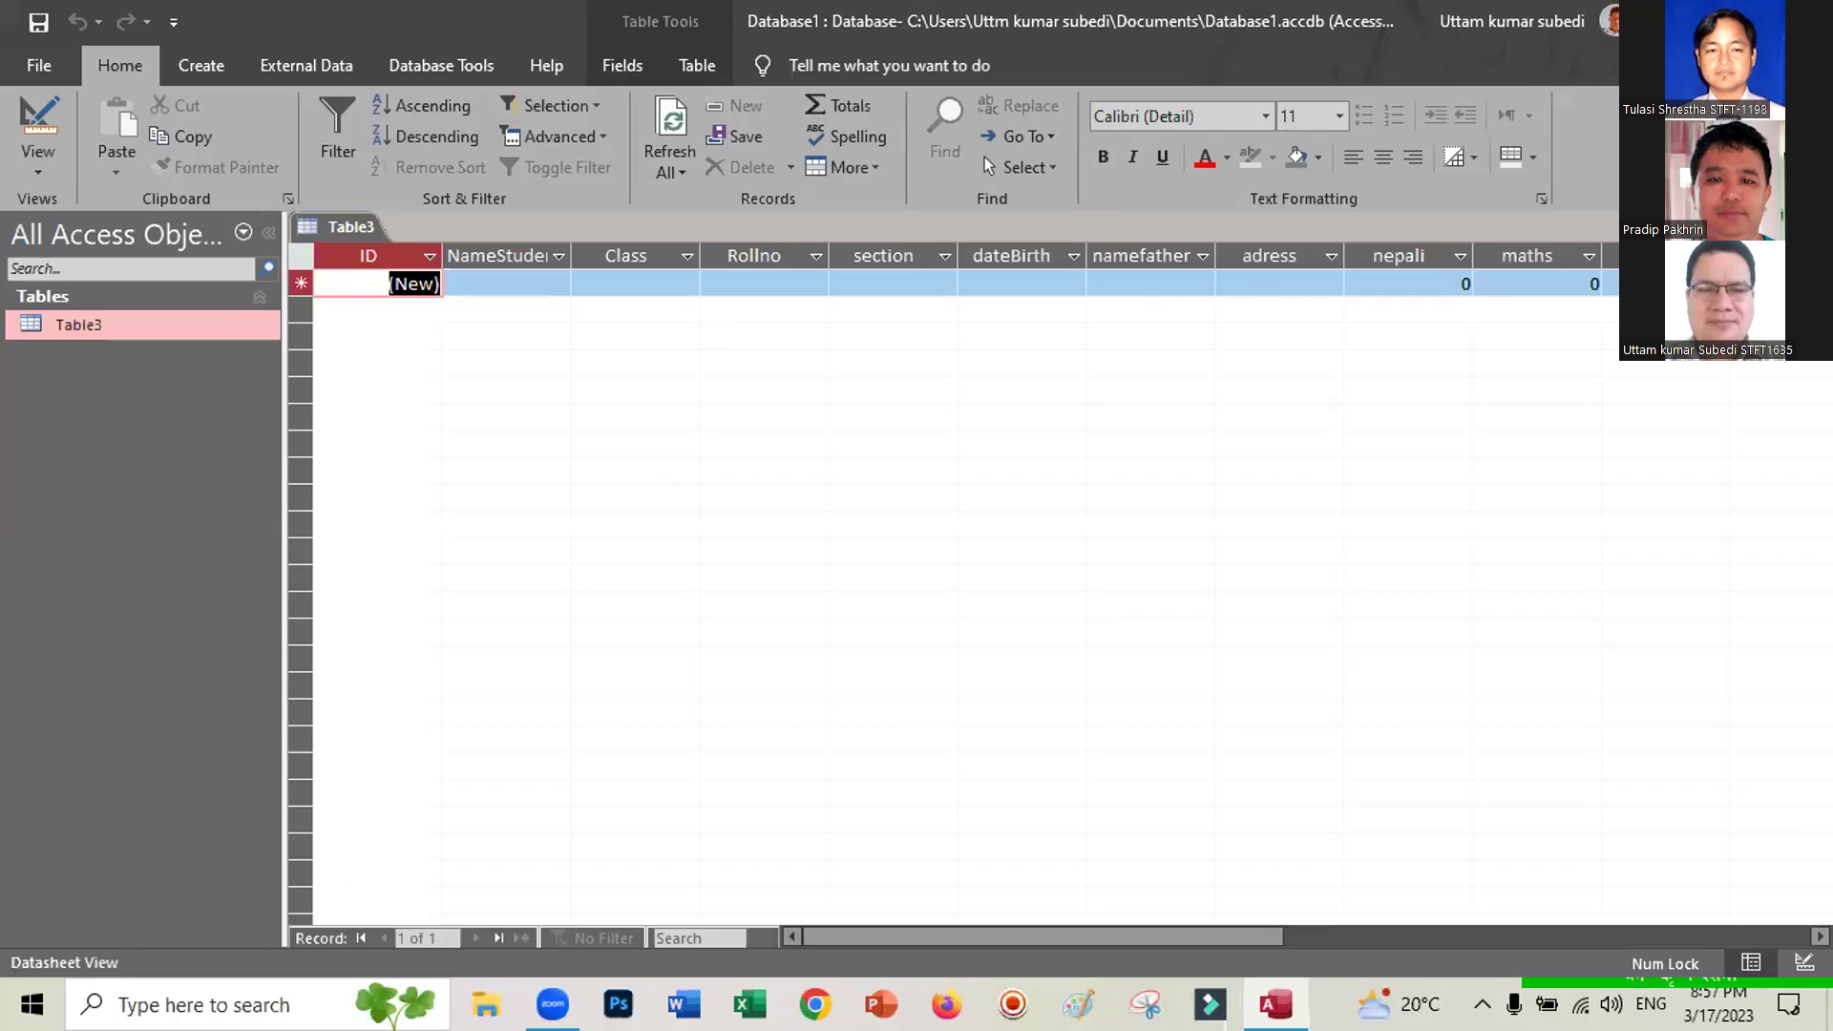
{"action": "key", "text": "ctrl+w"}
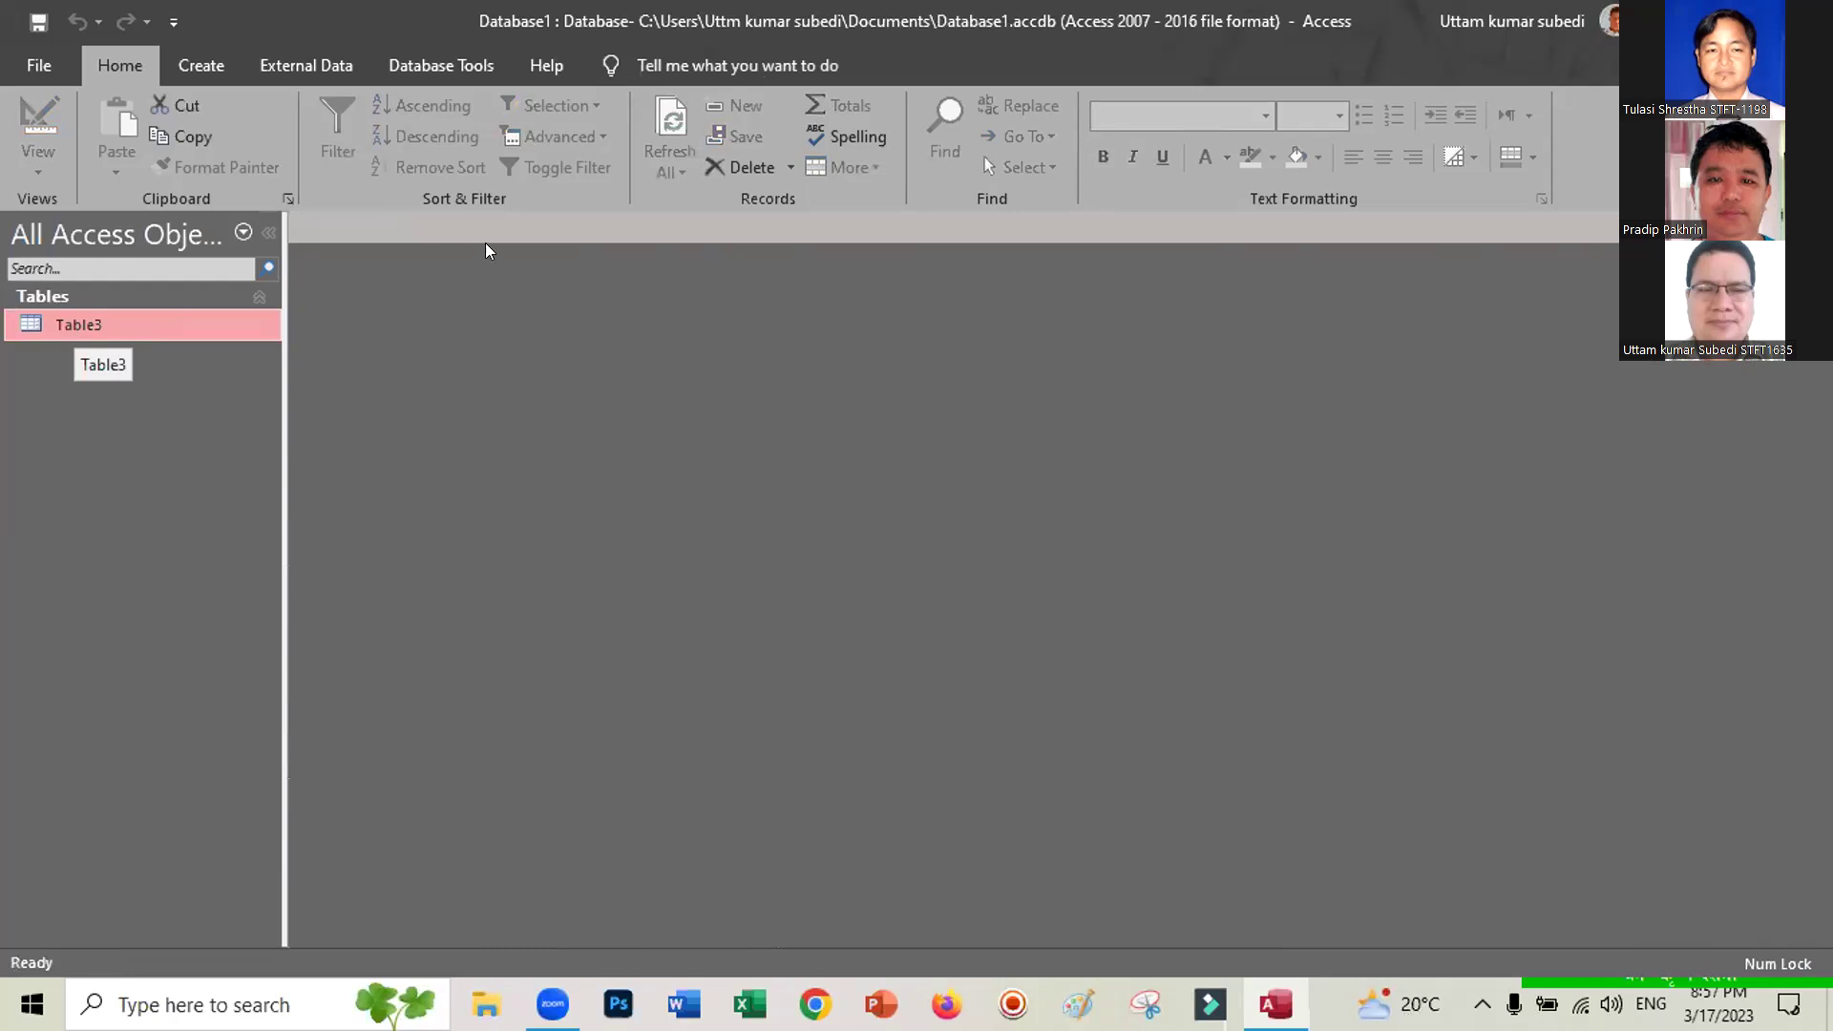
Rename Table3 as tblstudentinfo
{"action": "right_click", "coordinate": [54, 327]}
{"action": "left_click", "coordinate": [110, 481]}
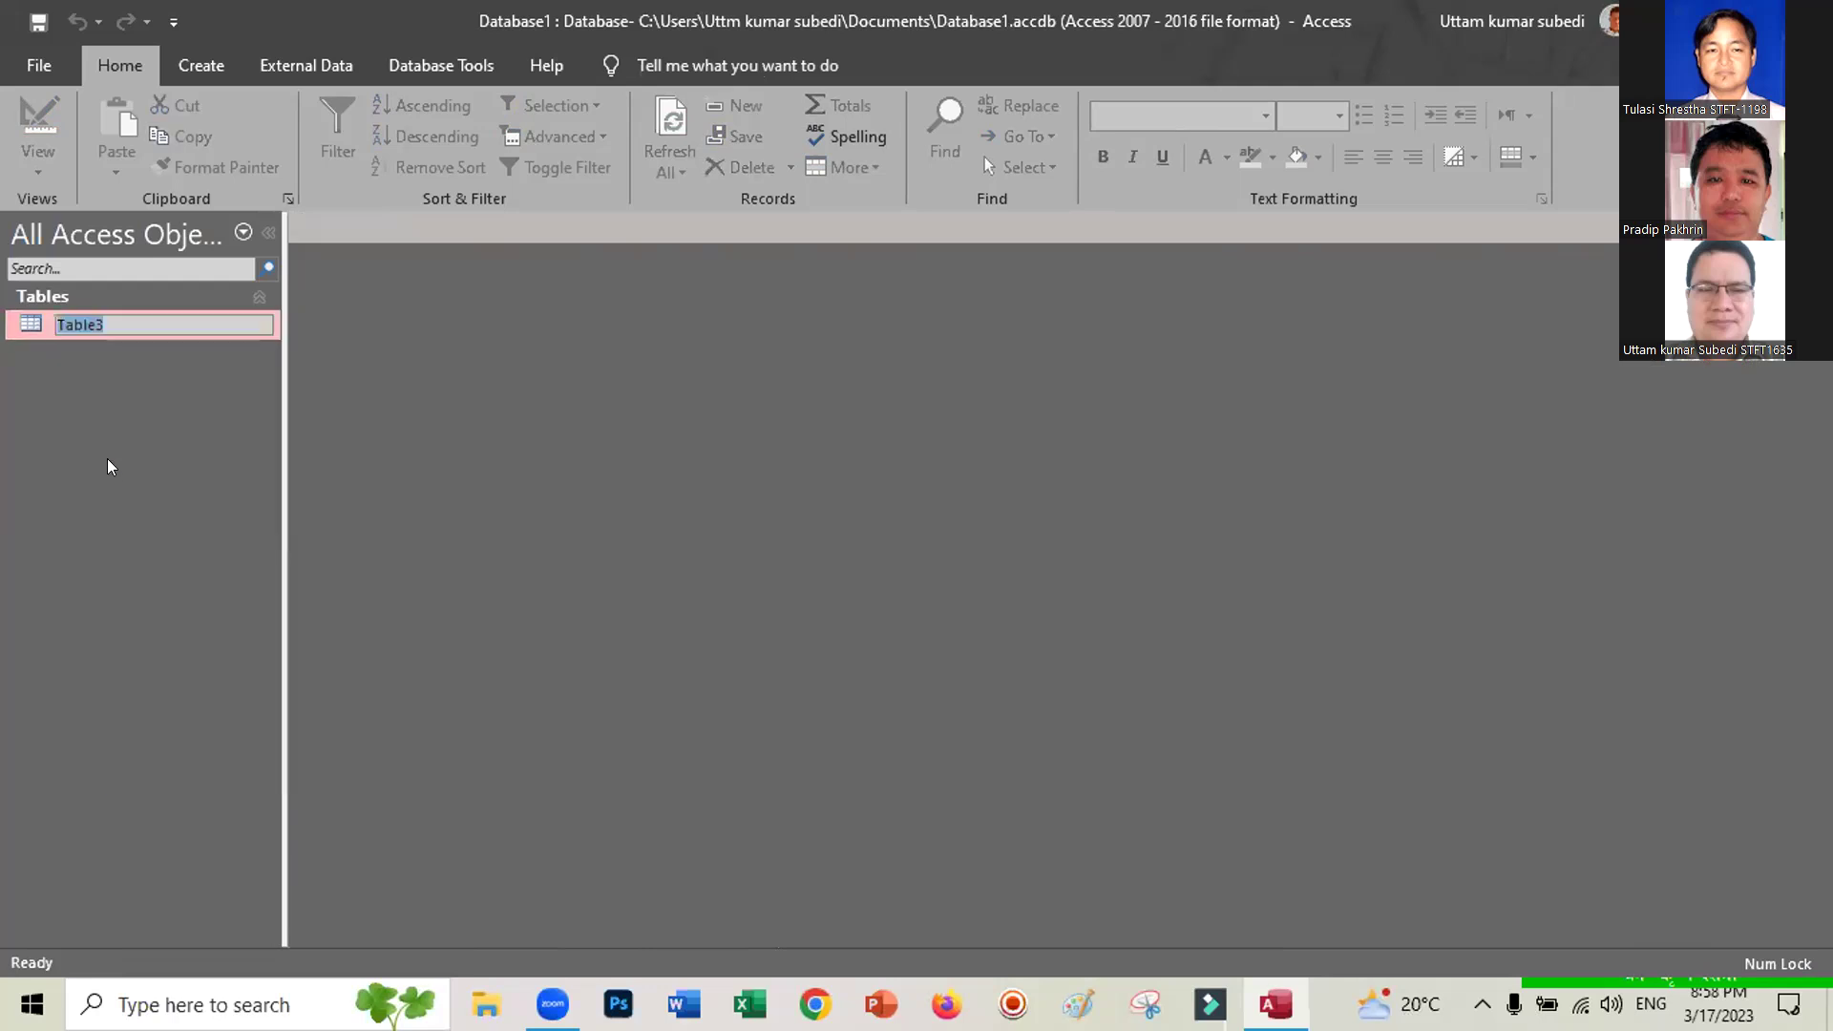
{"action": "left_click", "coordinate": [101, 353]}
{"action": "type", "text": "tbl st"}
{"action": "key", "text": "BackSpace"}
{"action": "key", "text": "BackSpace"}
{"action": "key", "text": "BackSpace"}
{"action": "type", "text": "studentinfo"}
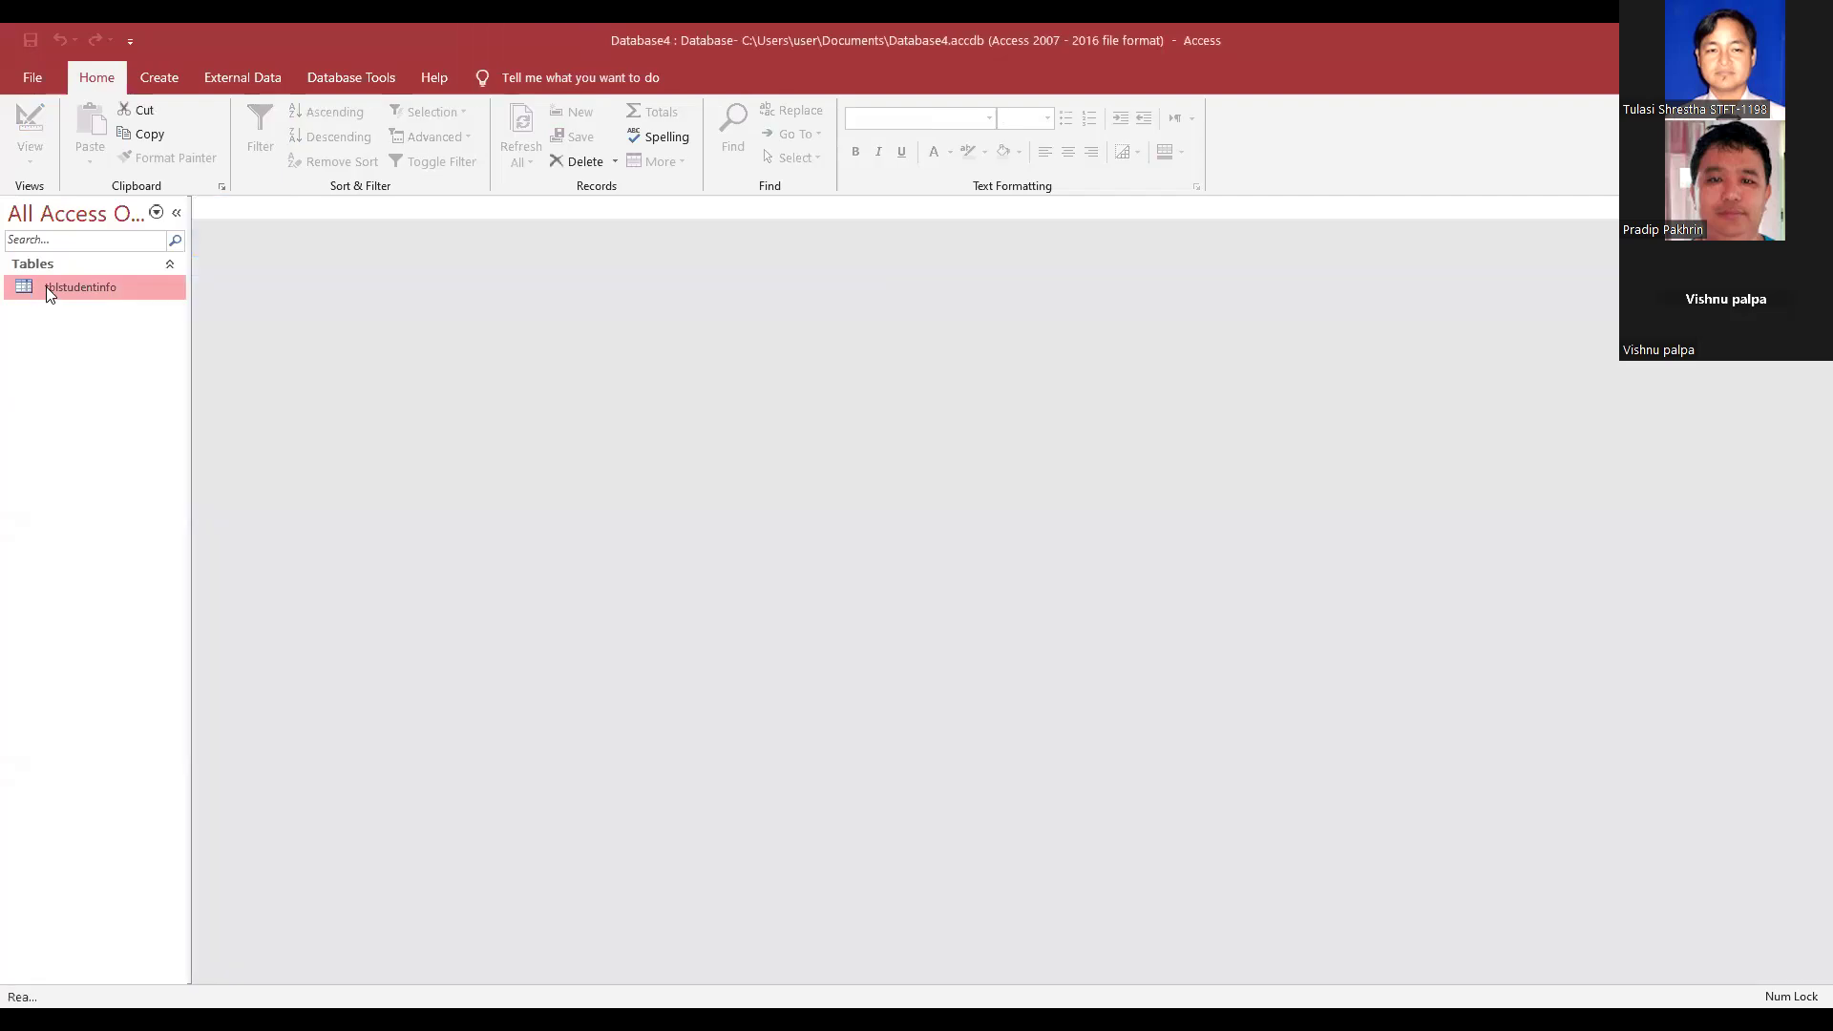
Open the tblstudentinfo table in Datasheet View and widen the nameStudent column to fit its full heading
{"action": "double_click", "coordinate": [45, 287]}
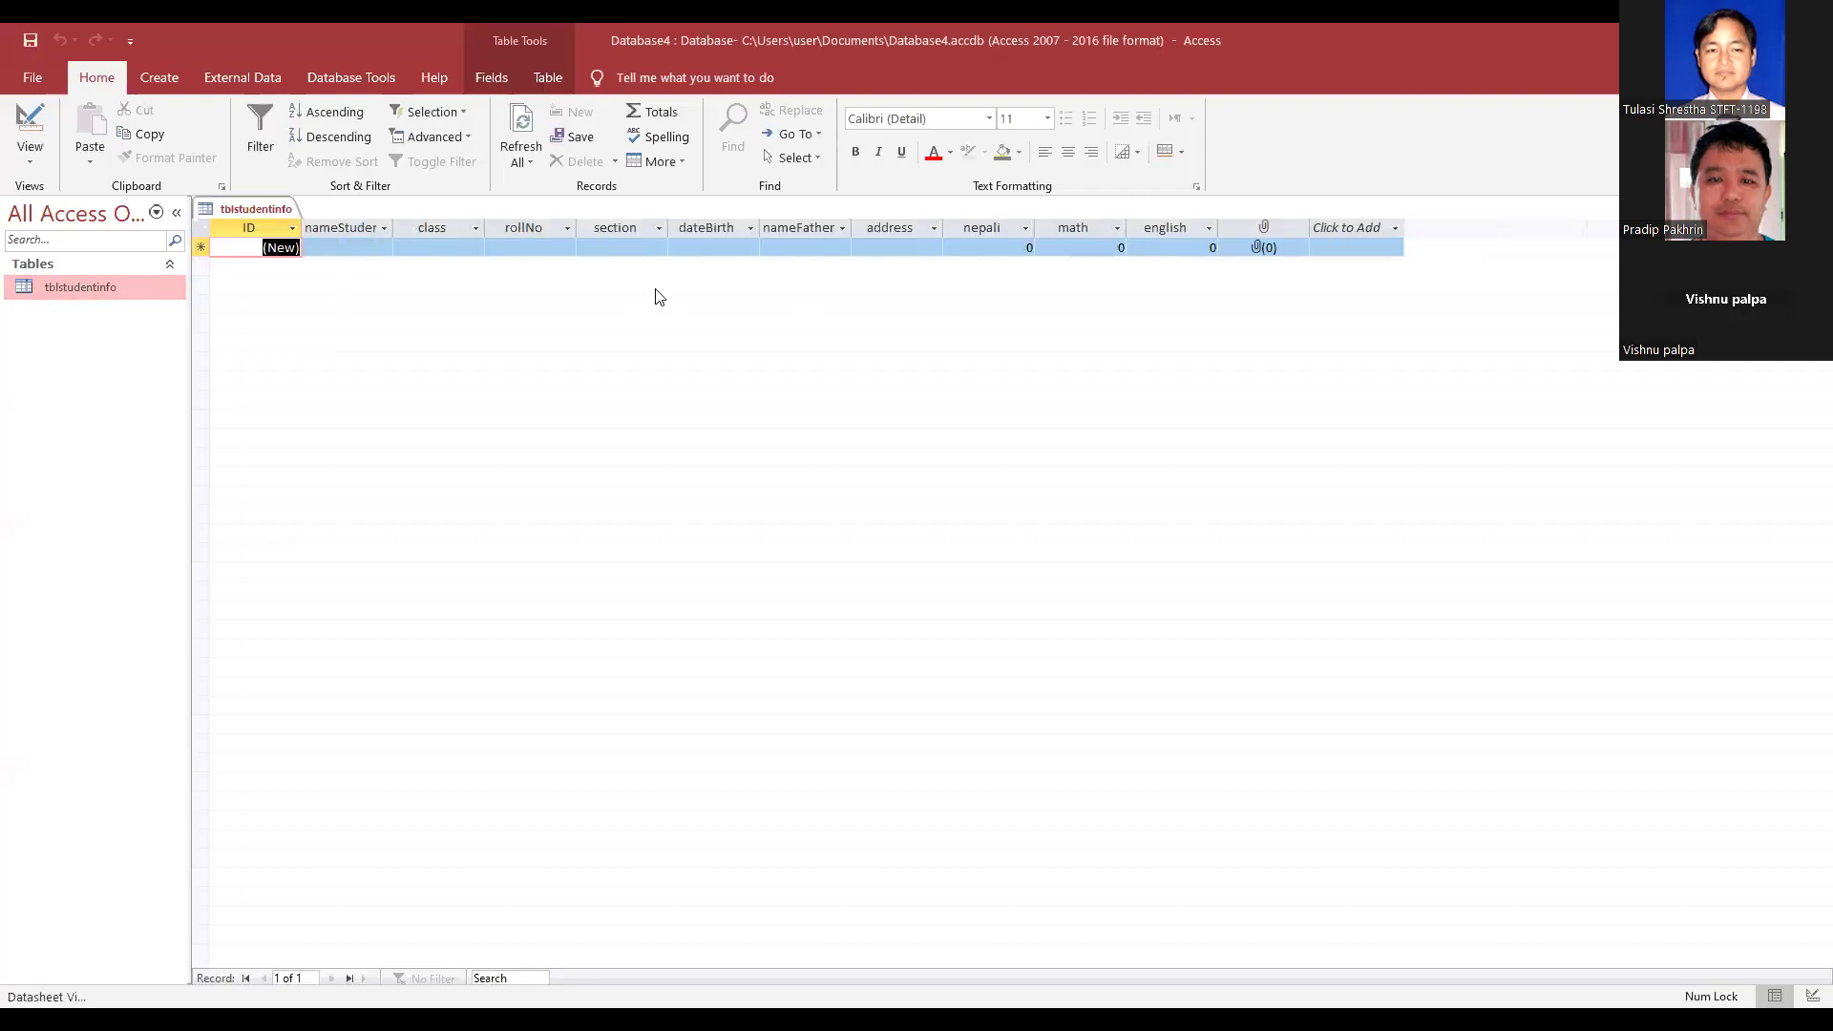
{"action": "left_click", "coordinate": [439, 241]}
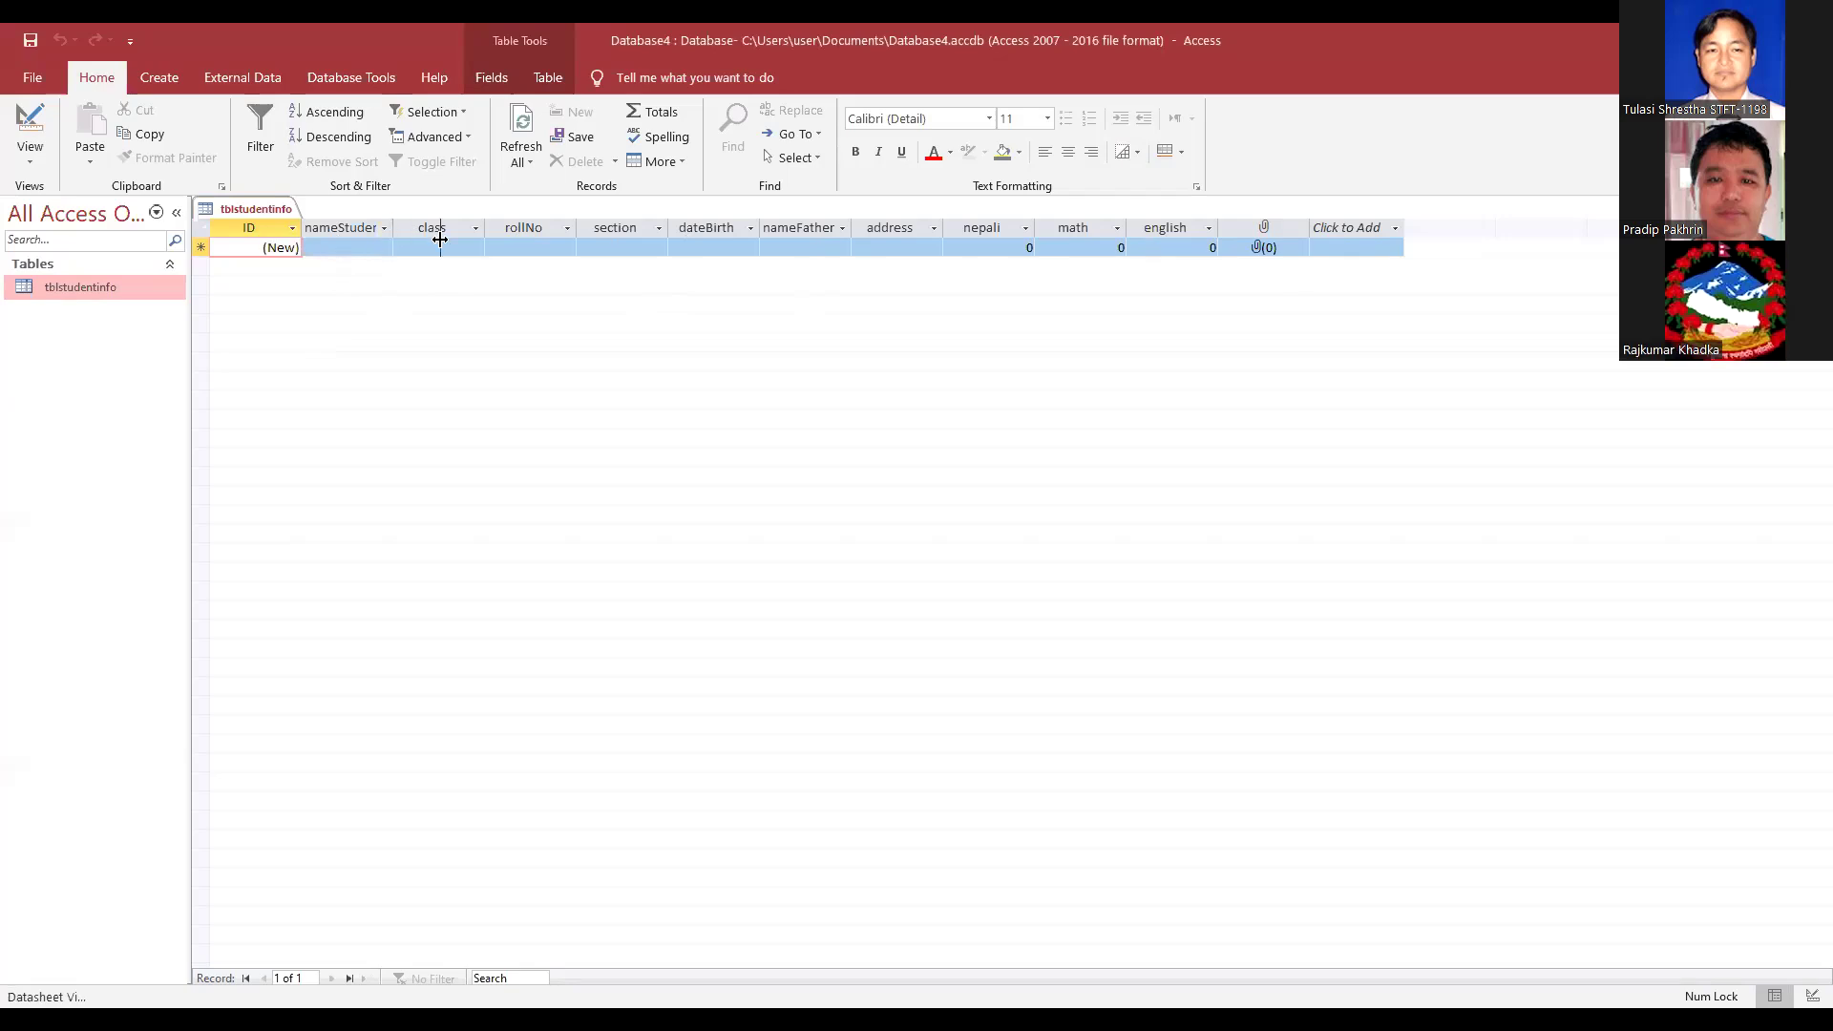
{"action": "left_click_drag", "start_coordinate": [439, 240], "coordinate": [441, 241]}
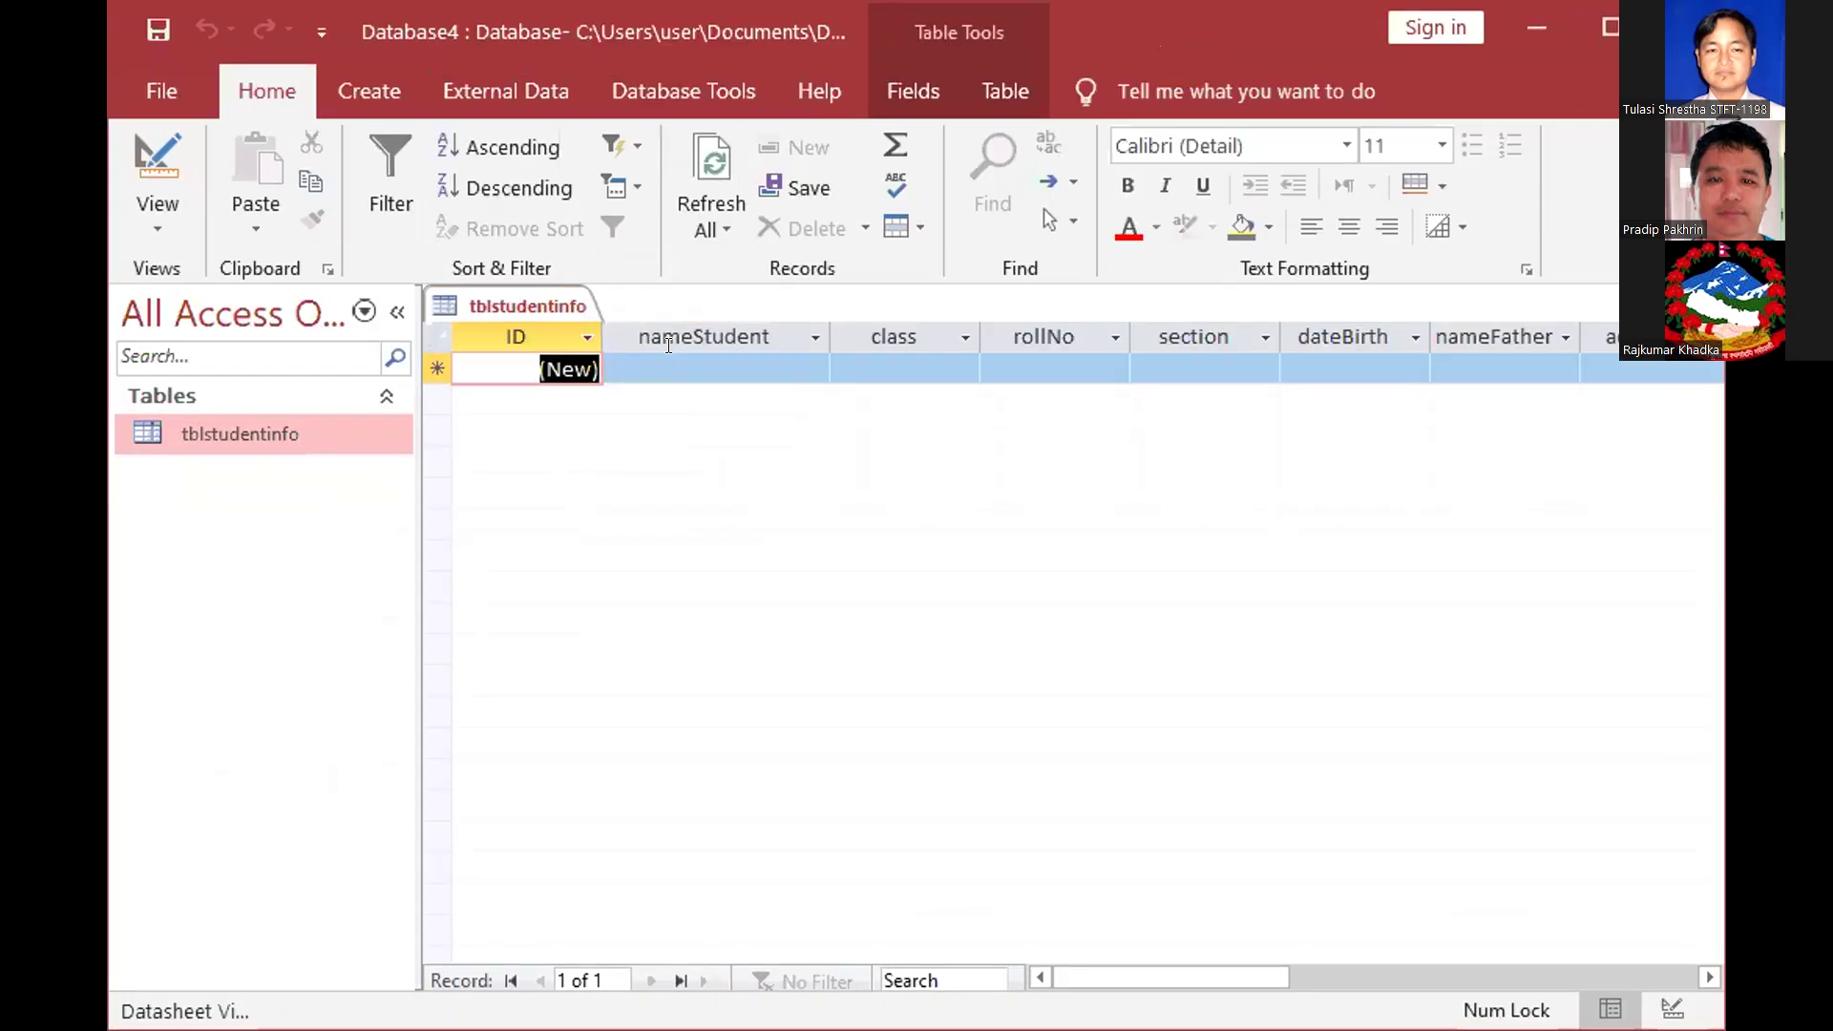
{"action": "left_click", "coordinate": [694, 365]}
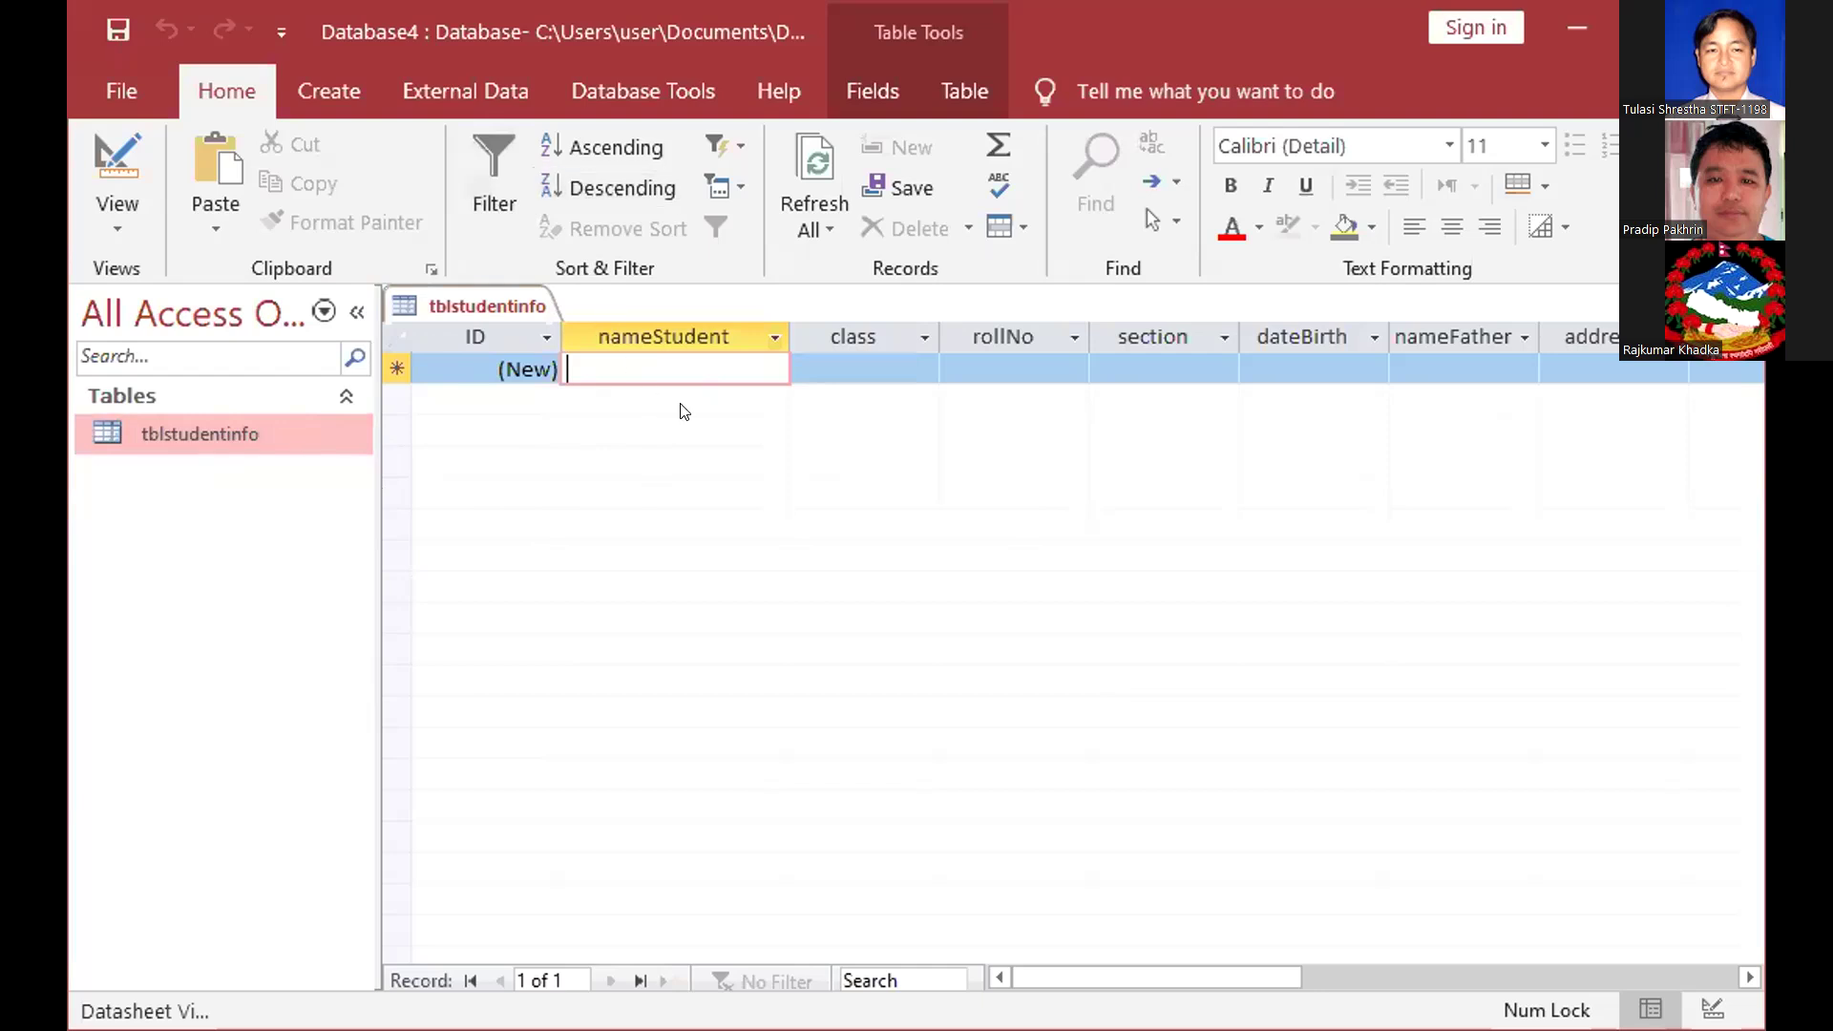
Check which choices the drop-down lists of the class and section fields offer in the new record
{"action": "left_click", "coordinate": [855, 361]}
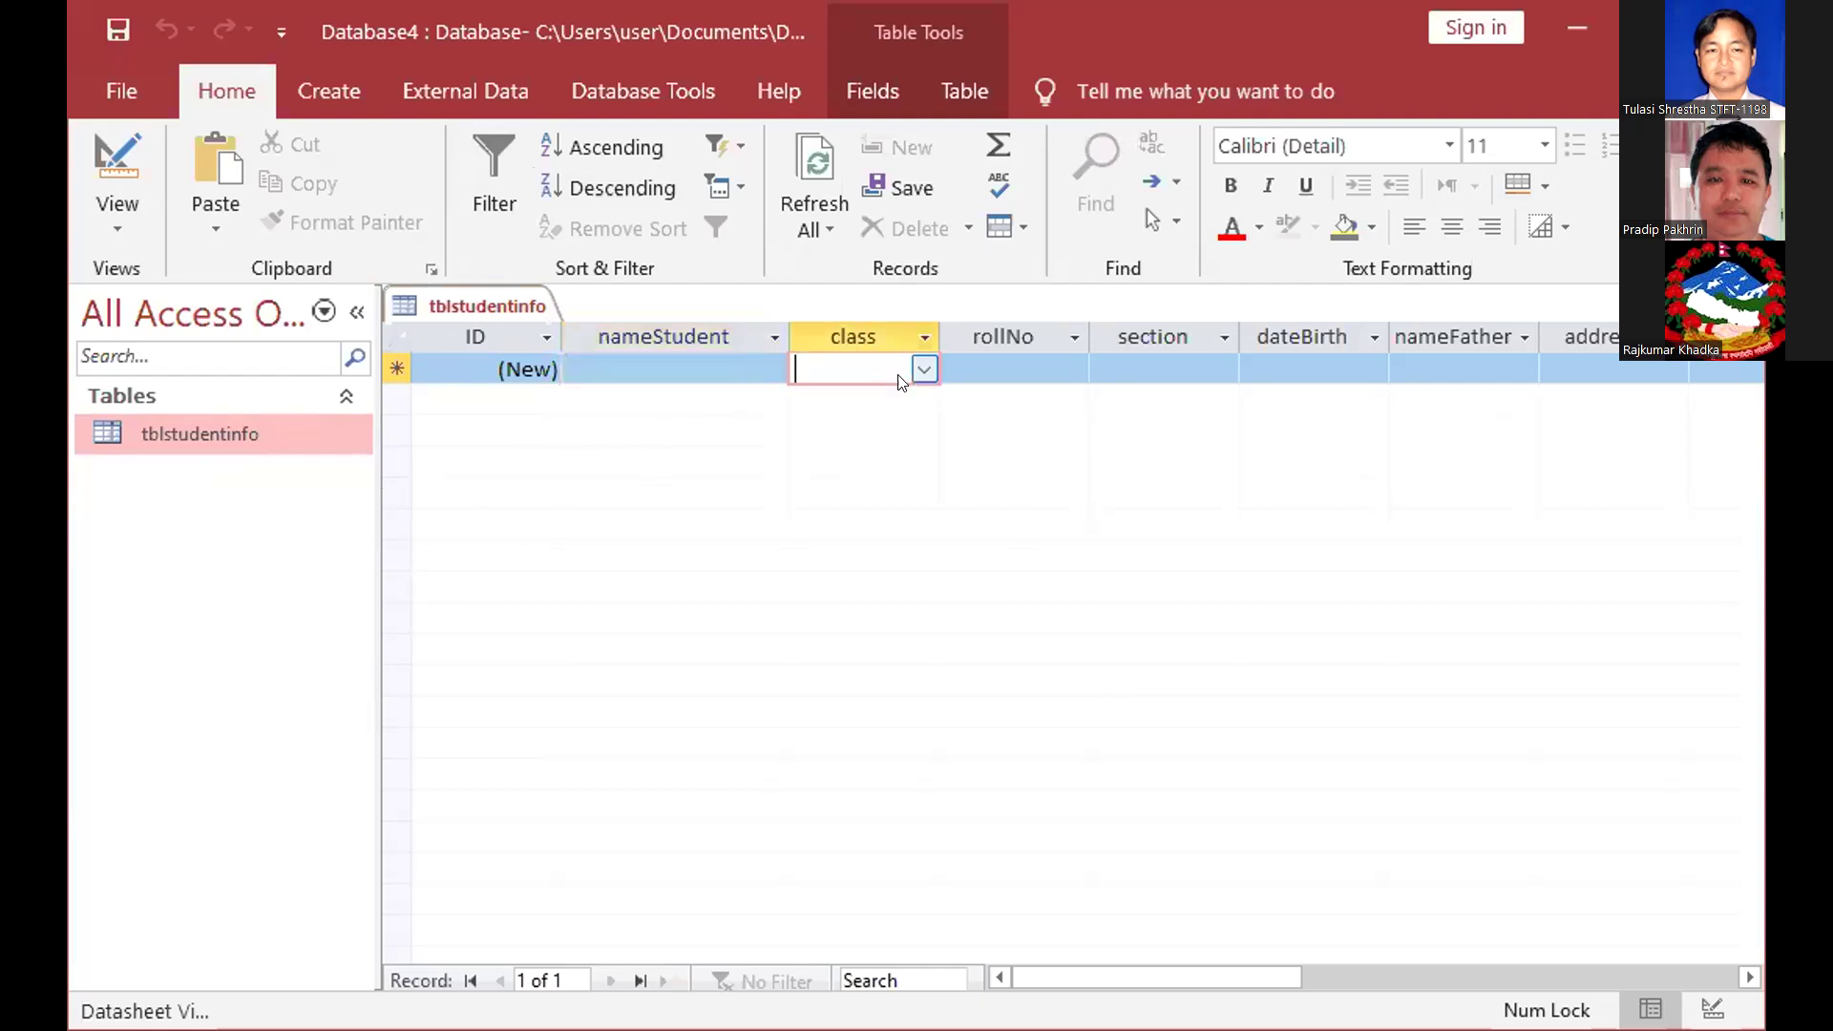
{"action": "left_click", "coordinate": [922, 370]}
{"action": "left_click", "coordinate": [921, 368]}
{"action": "left_click", "coordinate": [923, 370]}
{"action": "left_click", "coordinate": [1293, 507]}
{"action": "left_click", "coordinate": [1194, 370]}
{"action": "left_click", "coordinate": [1225, 370]}
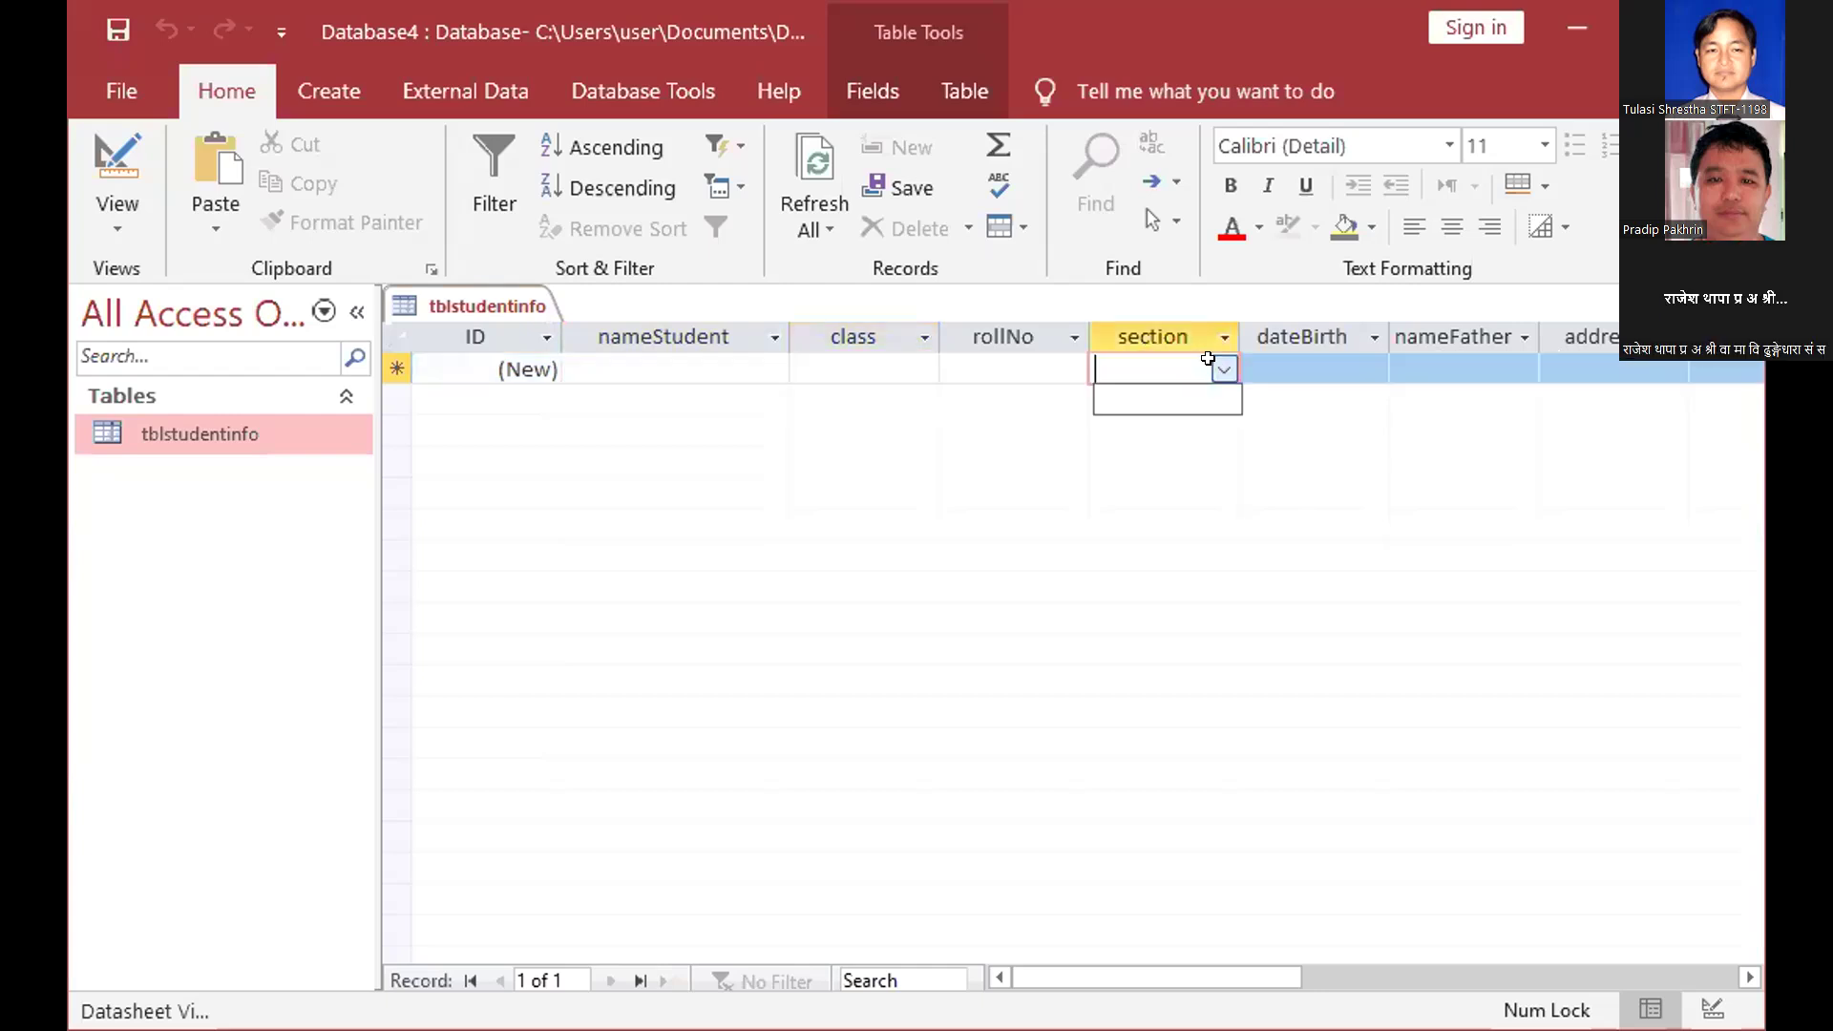
{"action": "key", "text": "Escape"}
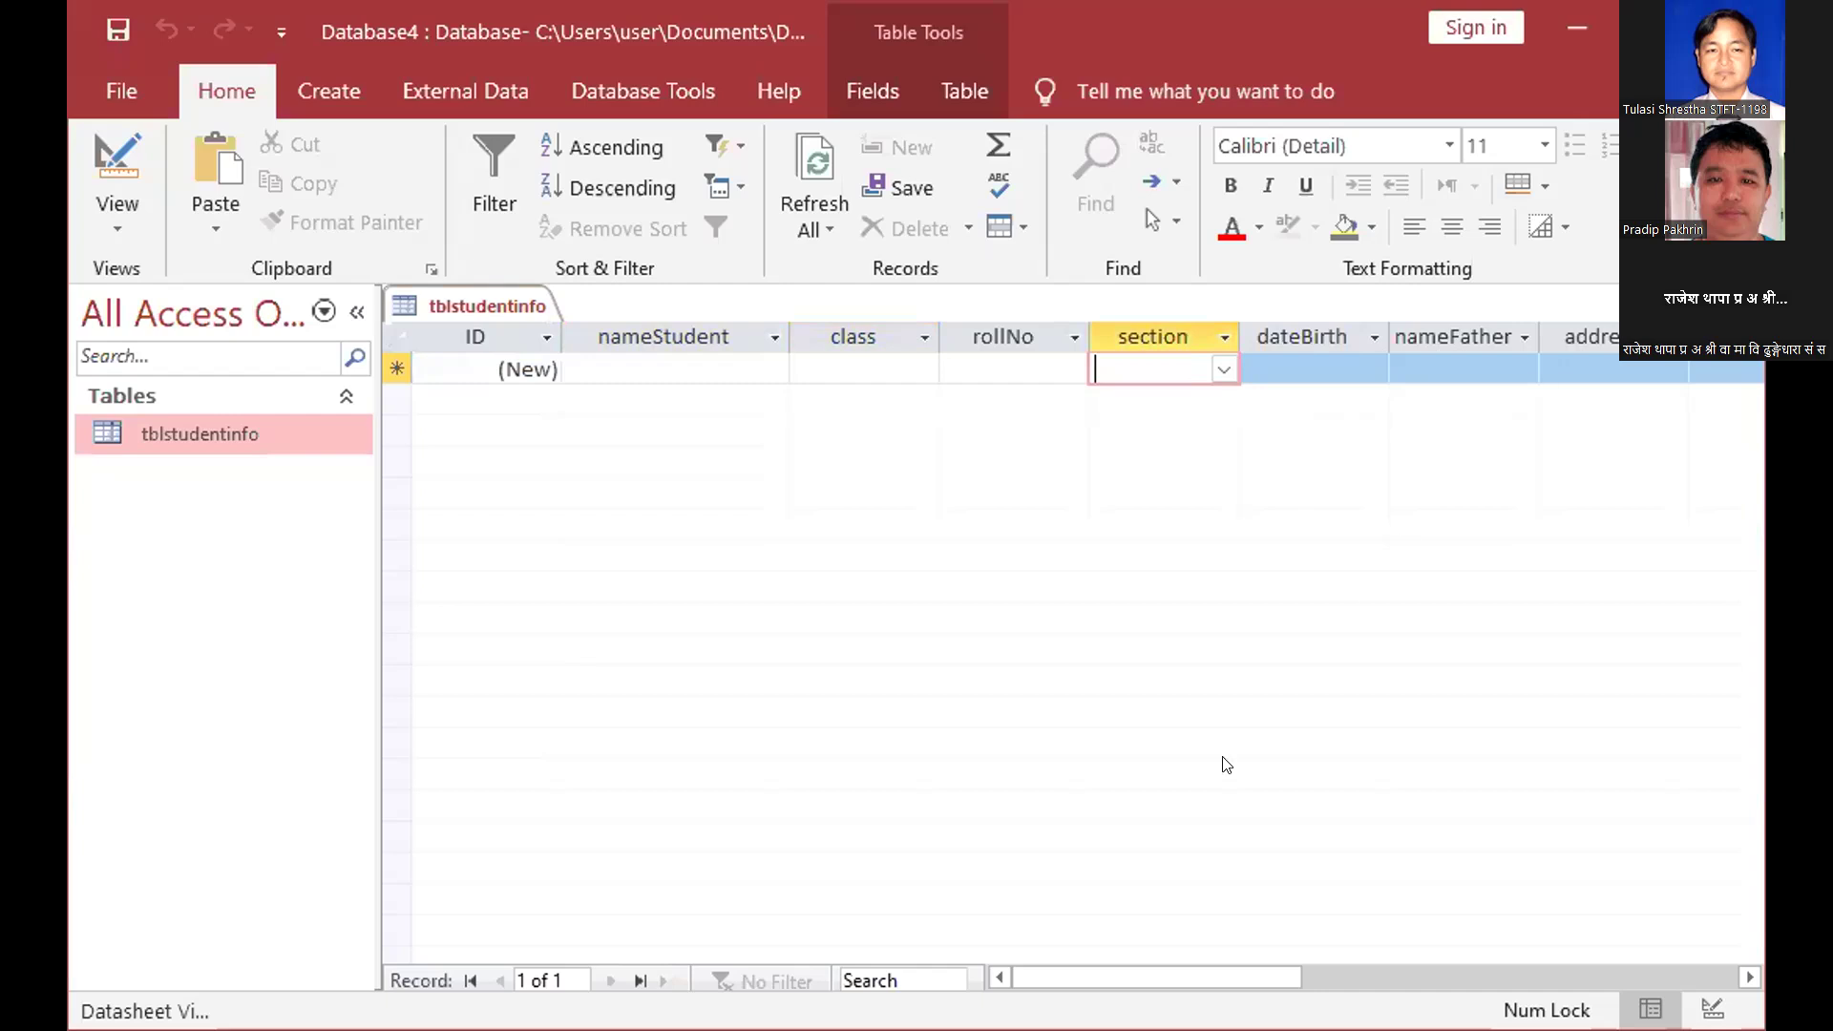
{"action": "left_click_drag", "start_coordinate": [1191, 978], "coordinate": [524, 843]}
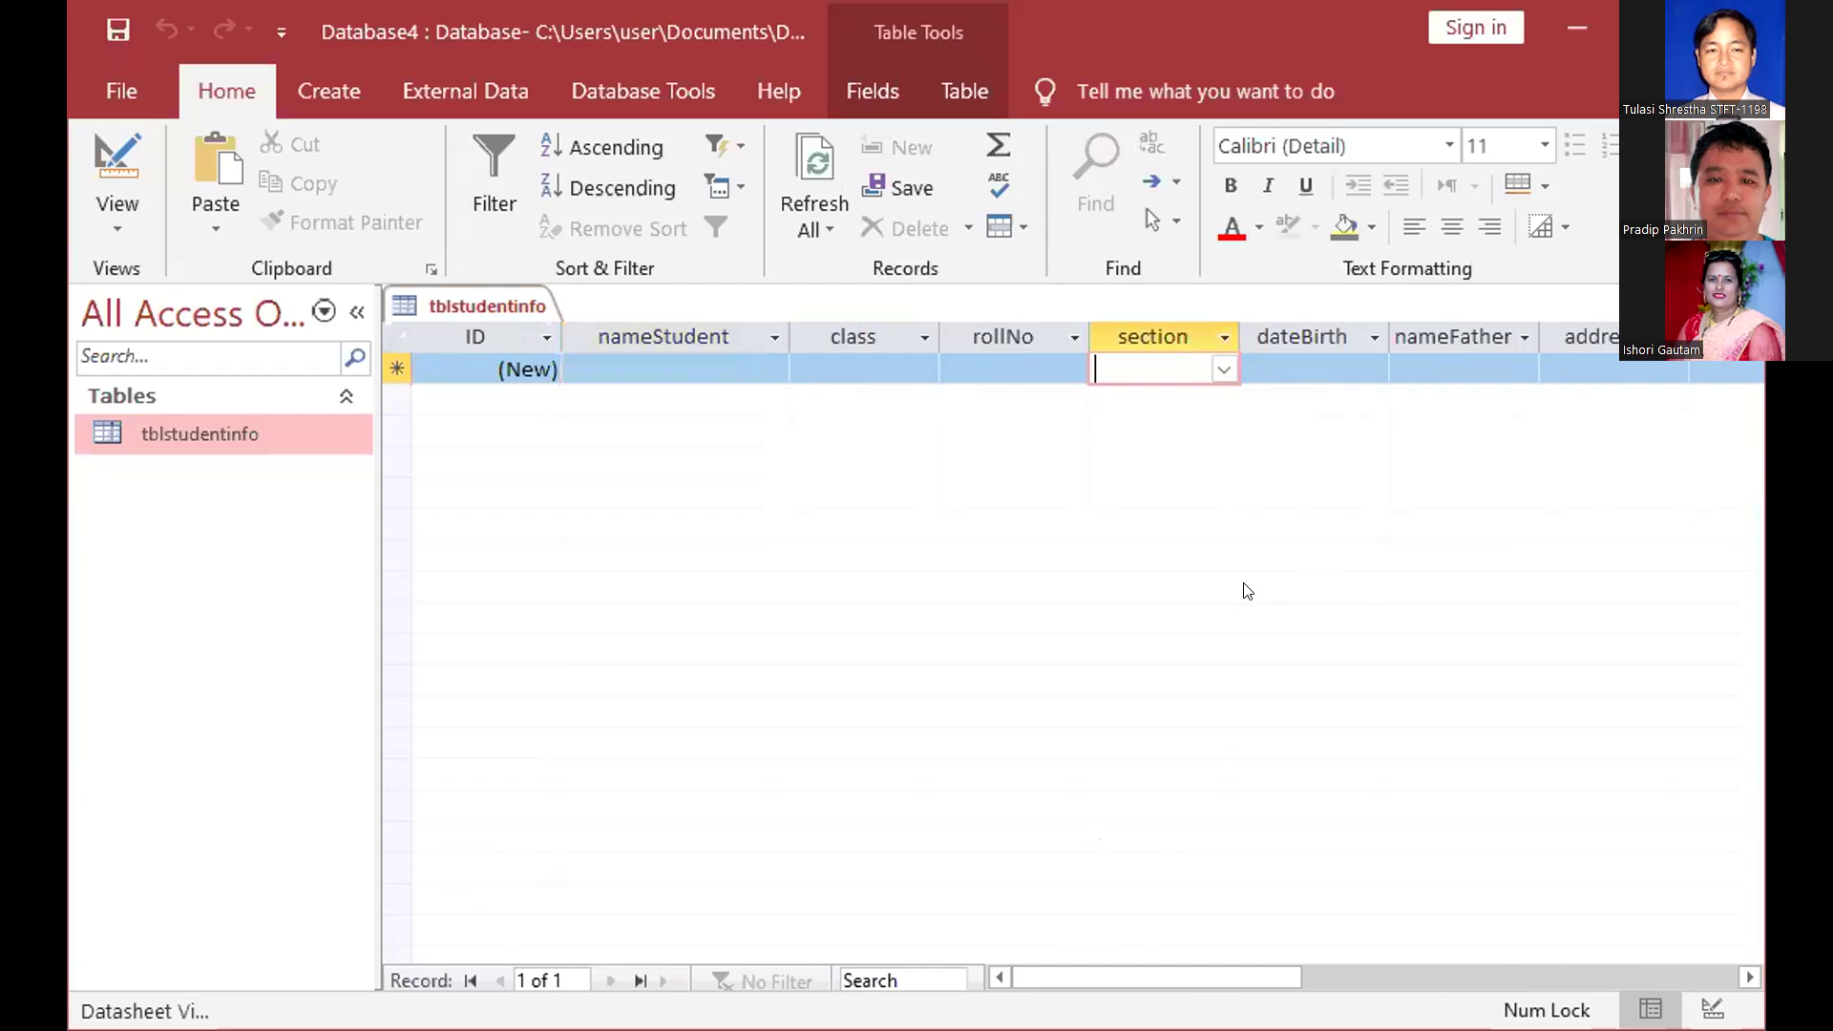
{"action": "left_click_drag", "start_coordinate": [1224, 969], "coordinate": [1543, 981]}
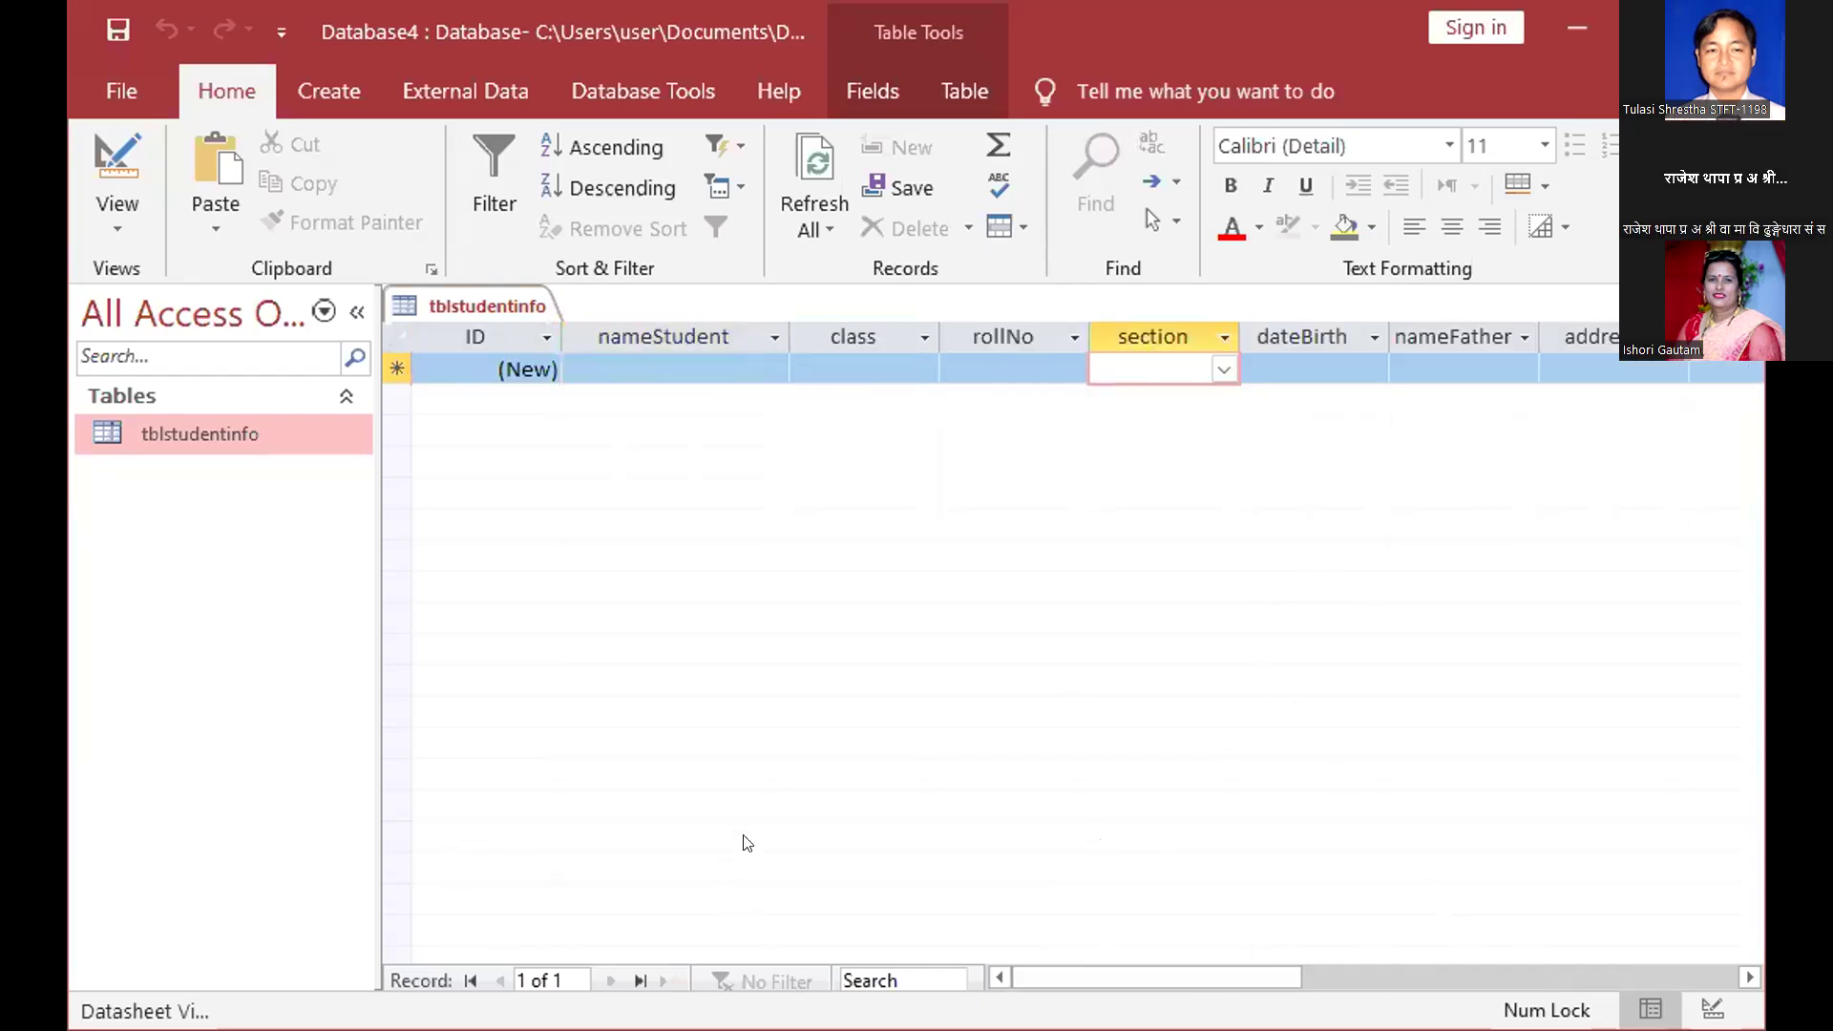
Open tblstudentinfo in Design View and set the section field's lookup Display Control to List Box
{"action": "left_click", "coordinate": [205, 428]}
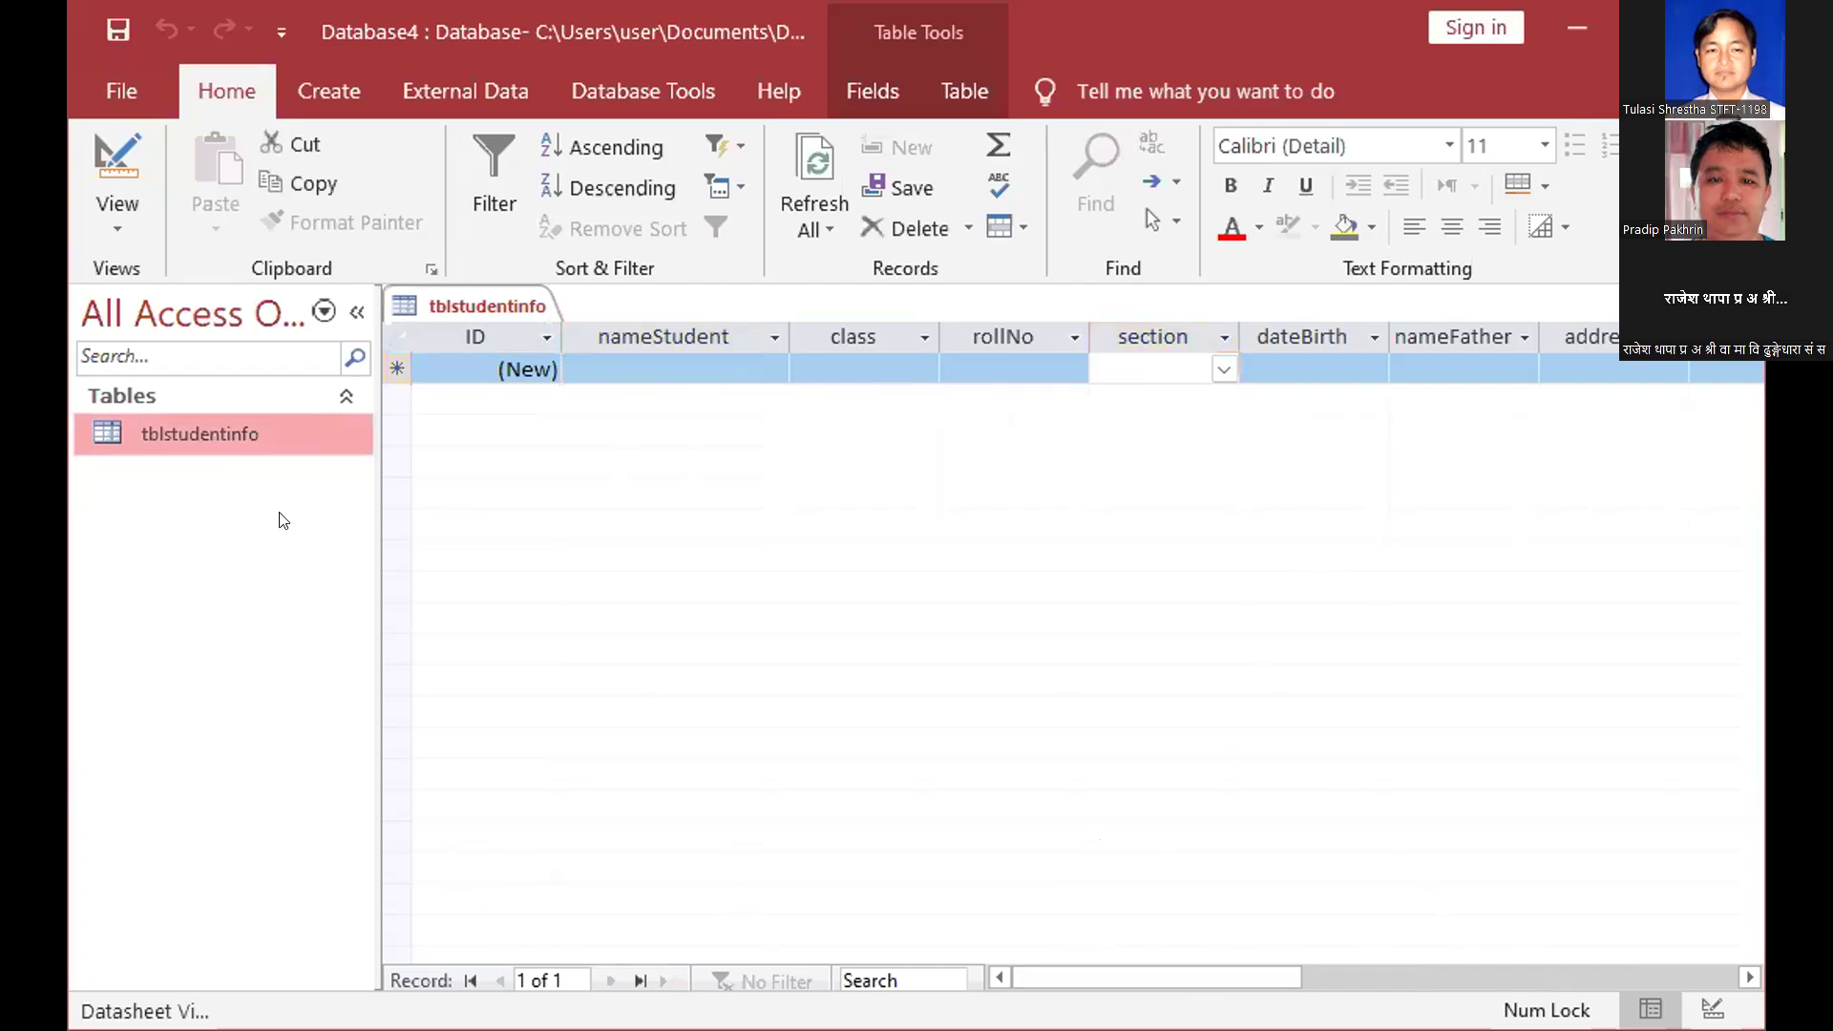
{"action": "right_click", "coordinate": [219, 434]}
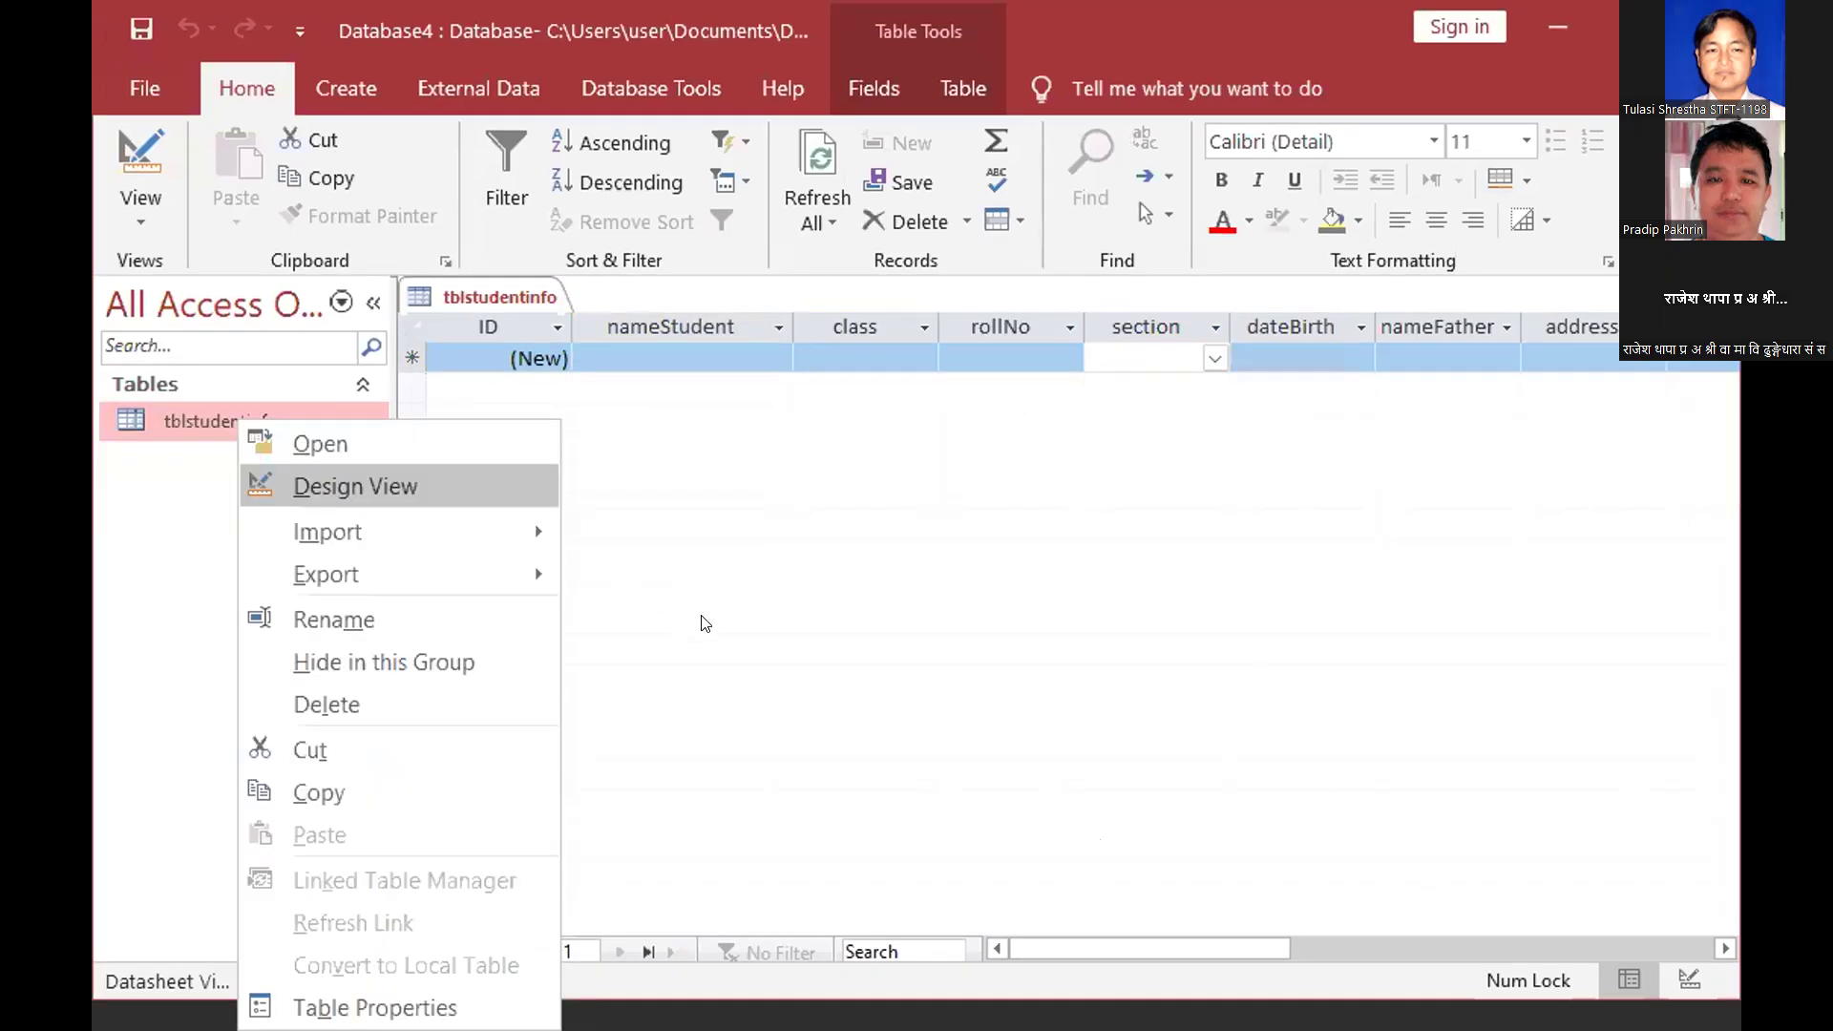
{"action": "key", "text": "Return"}
{"action": "left_click", "coordinate": [576, 477]}
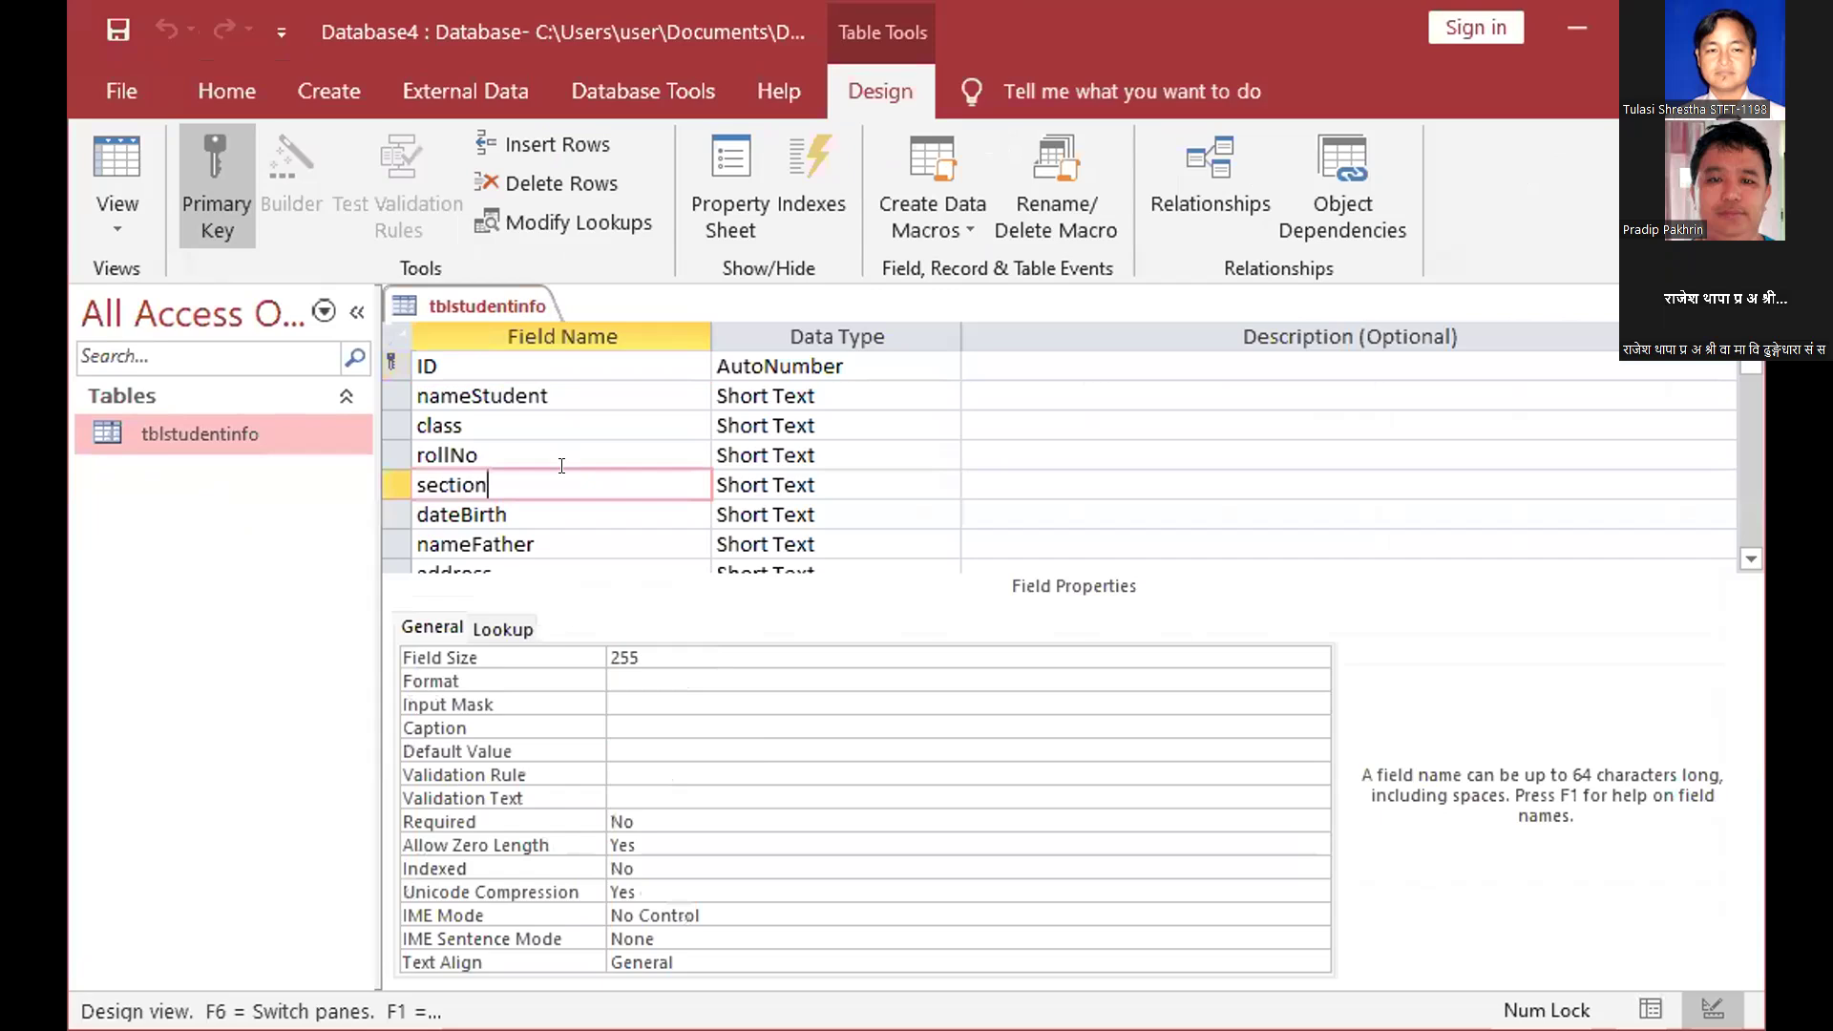
{"action": "left_click", "coordinate": [828, 482]}
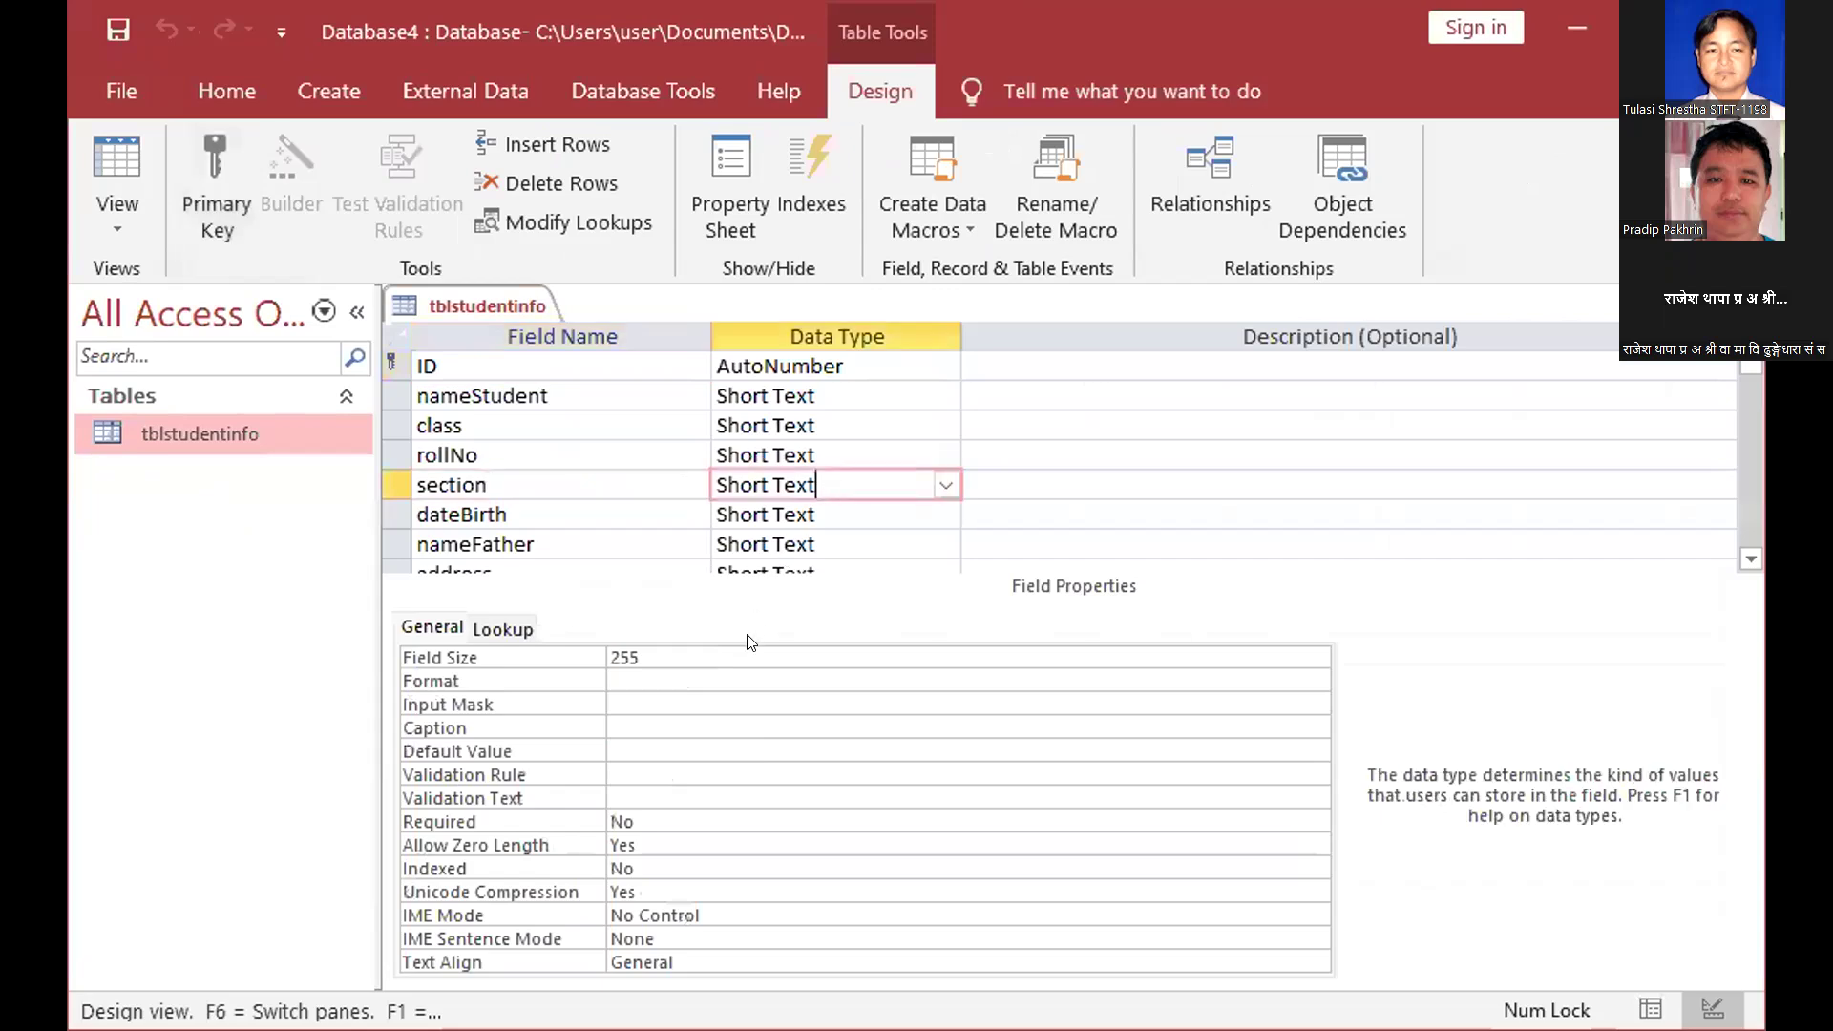
{"action": "left_click", "coordinate": [524, 632]}
{"action": "left_click", "coordinate": [523, 657]}
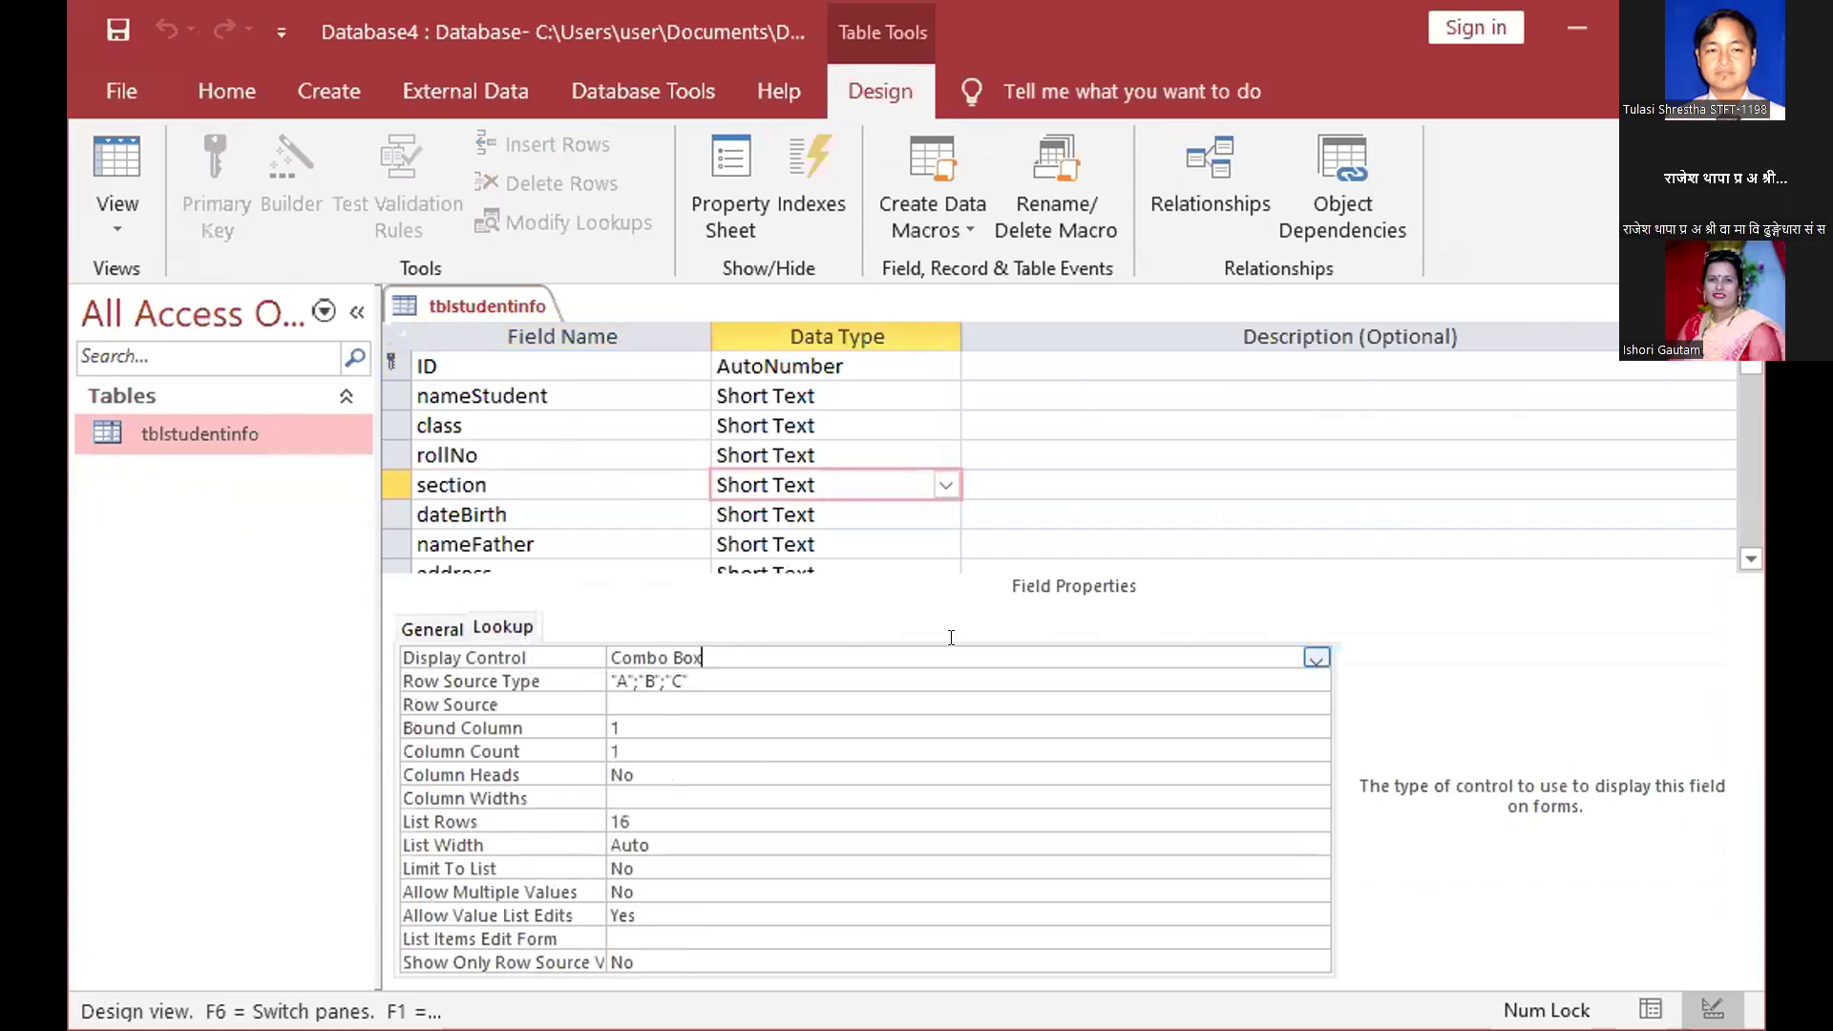
{"action": "left_click", "coordinate": [1317, 657]}
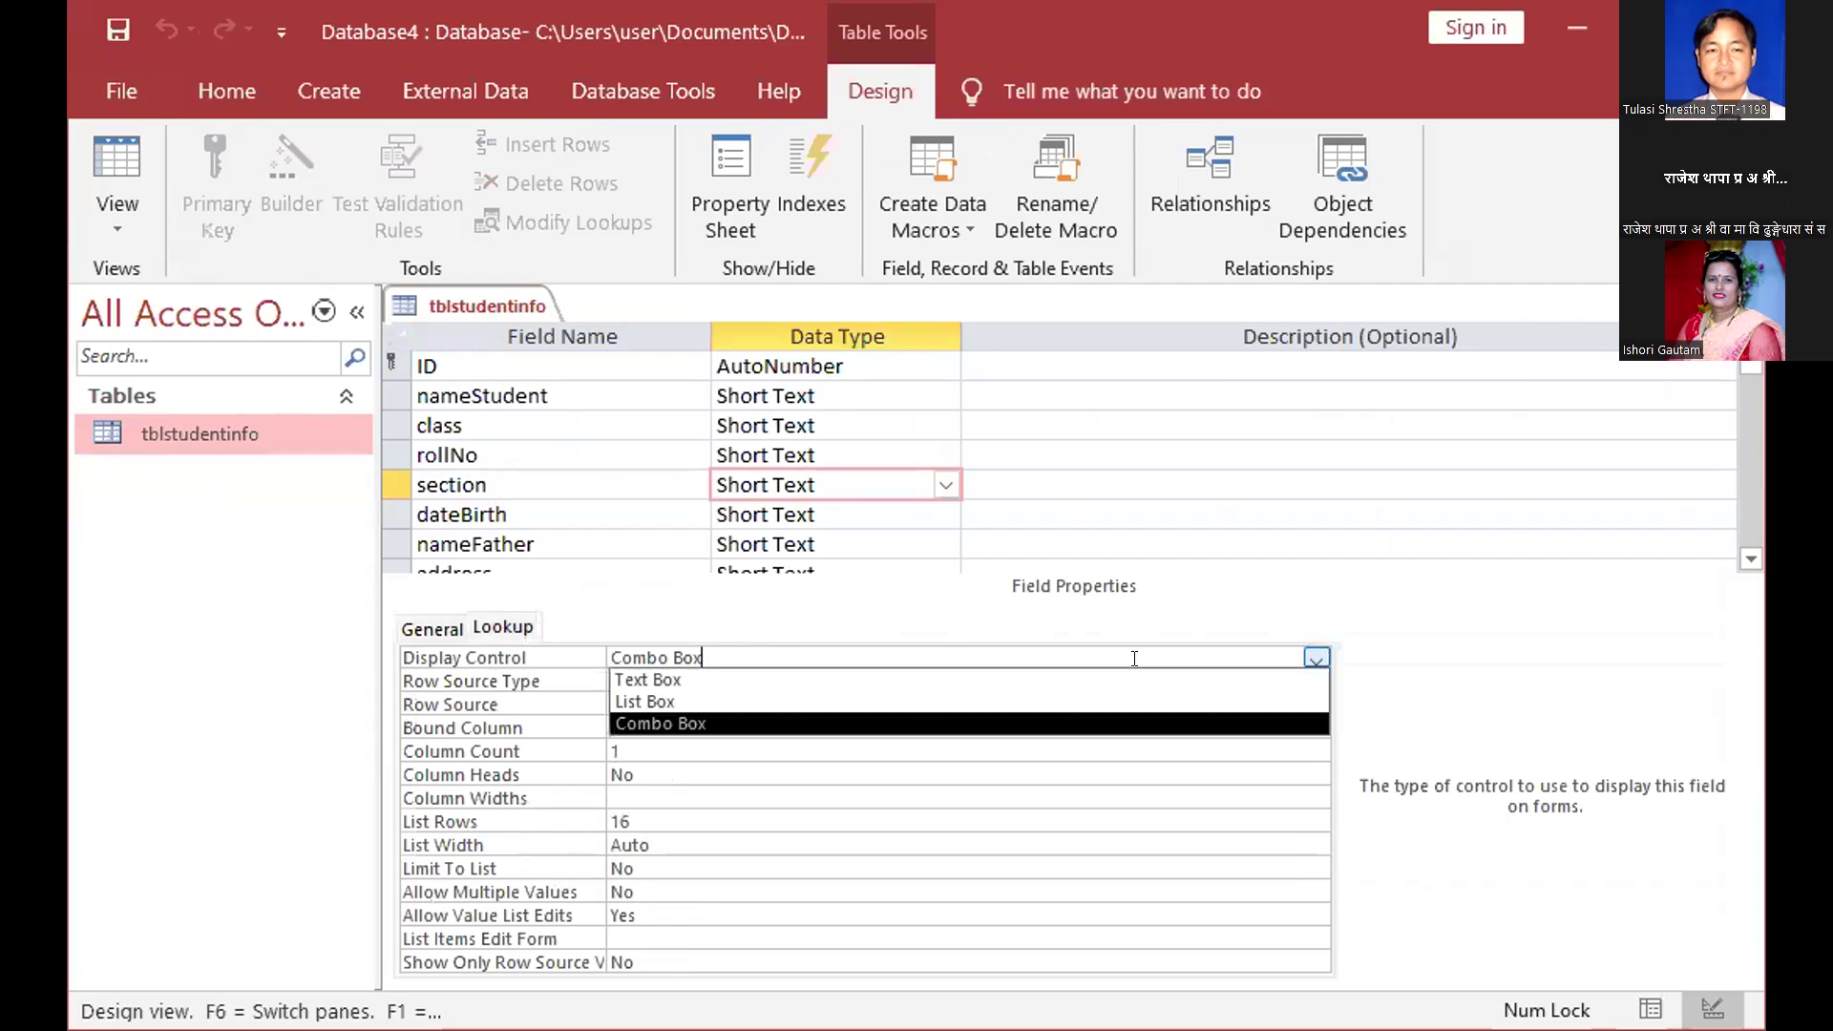
{"action": "left_click", "coordinate": [704, 701]}
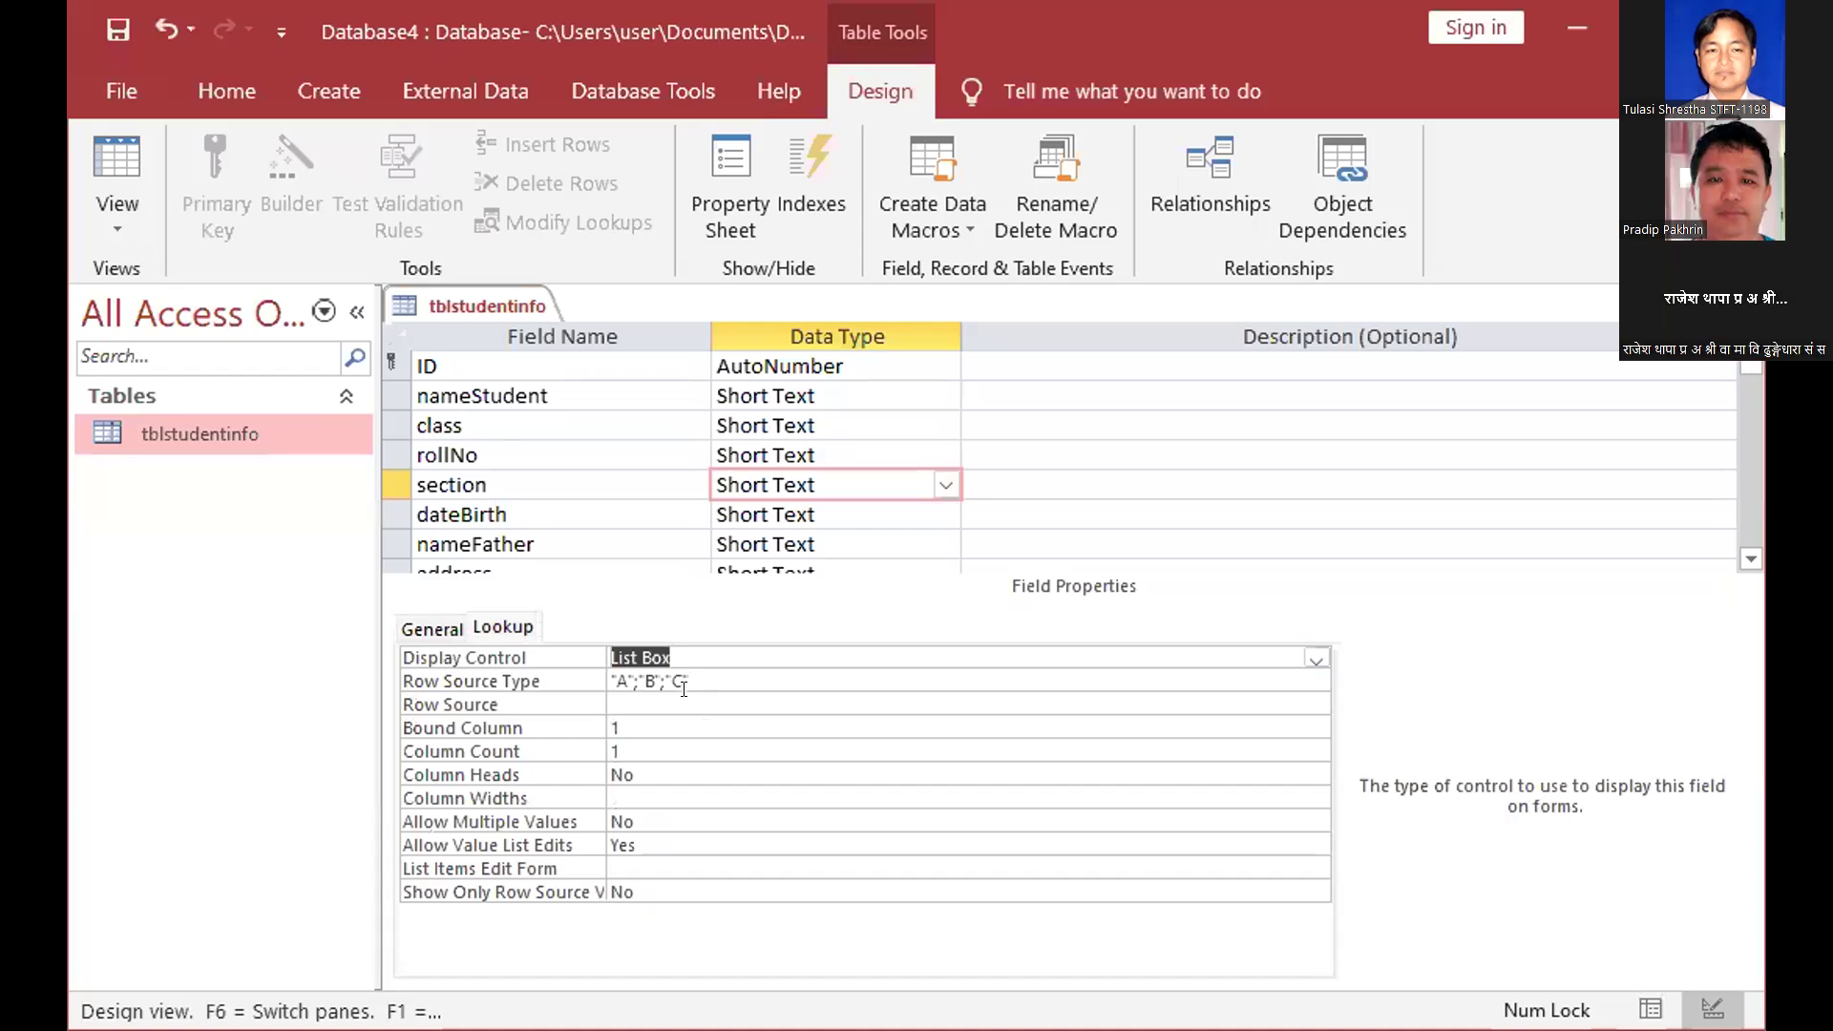
Copy the entries "A";"B";"C" from the section field's Row Source Type into its Row Source
{"action": "key", "text": "Down"}
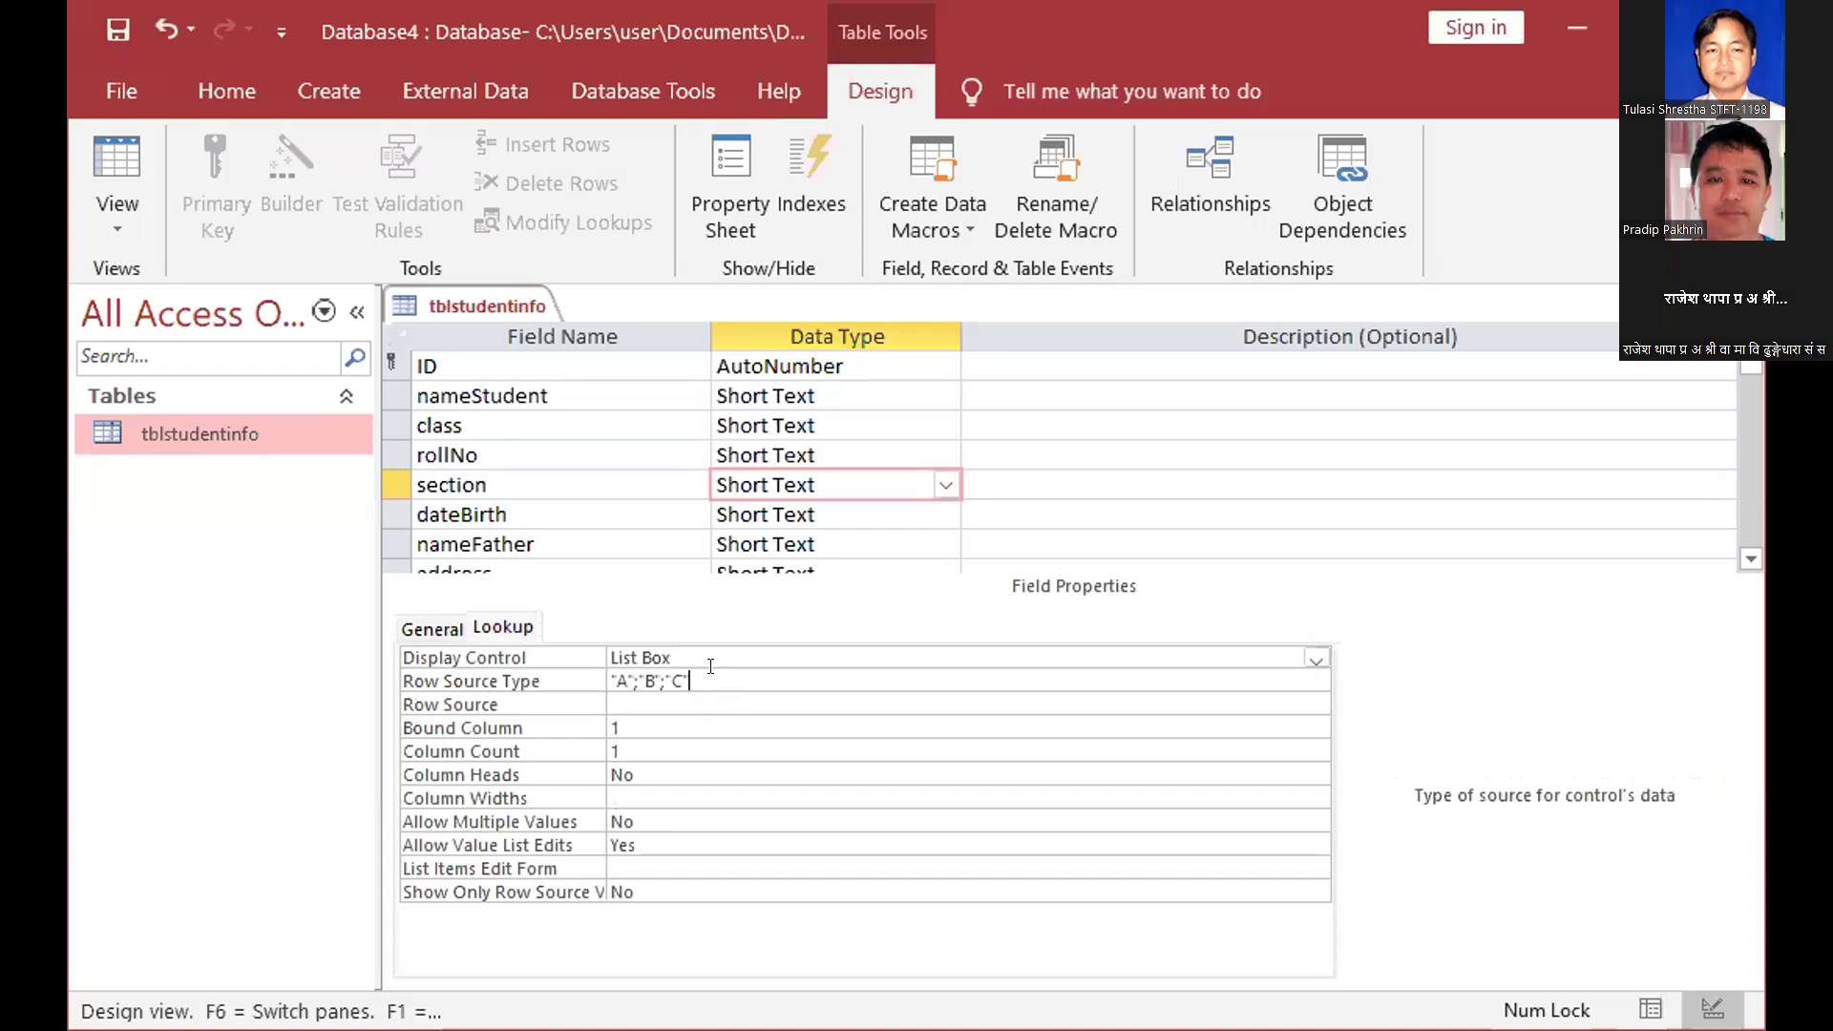
{"action": "left_click", "coordinate": [585, 685]}
{"action": "key", "text": "ctrl+c"}
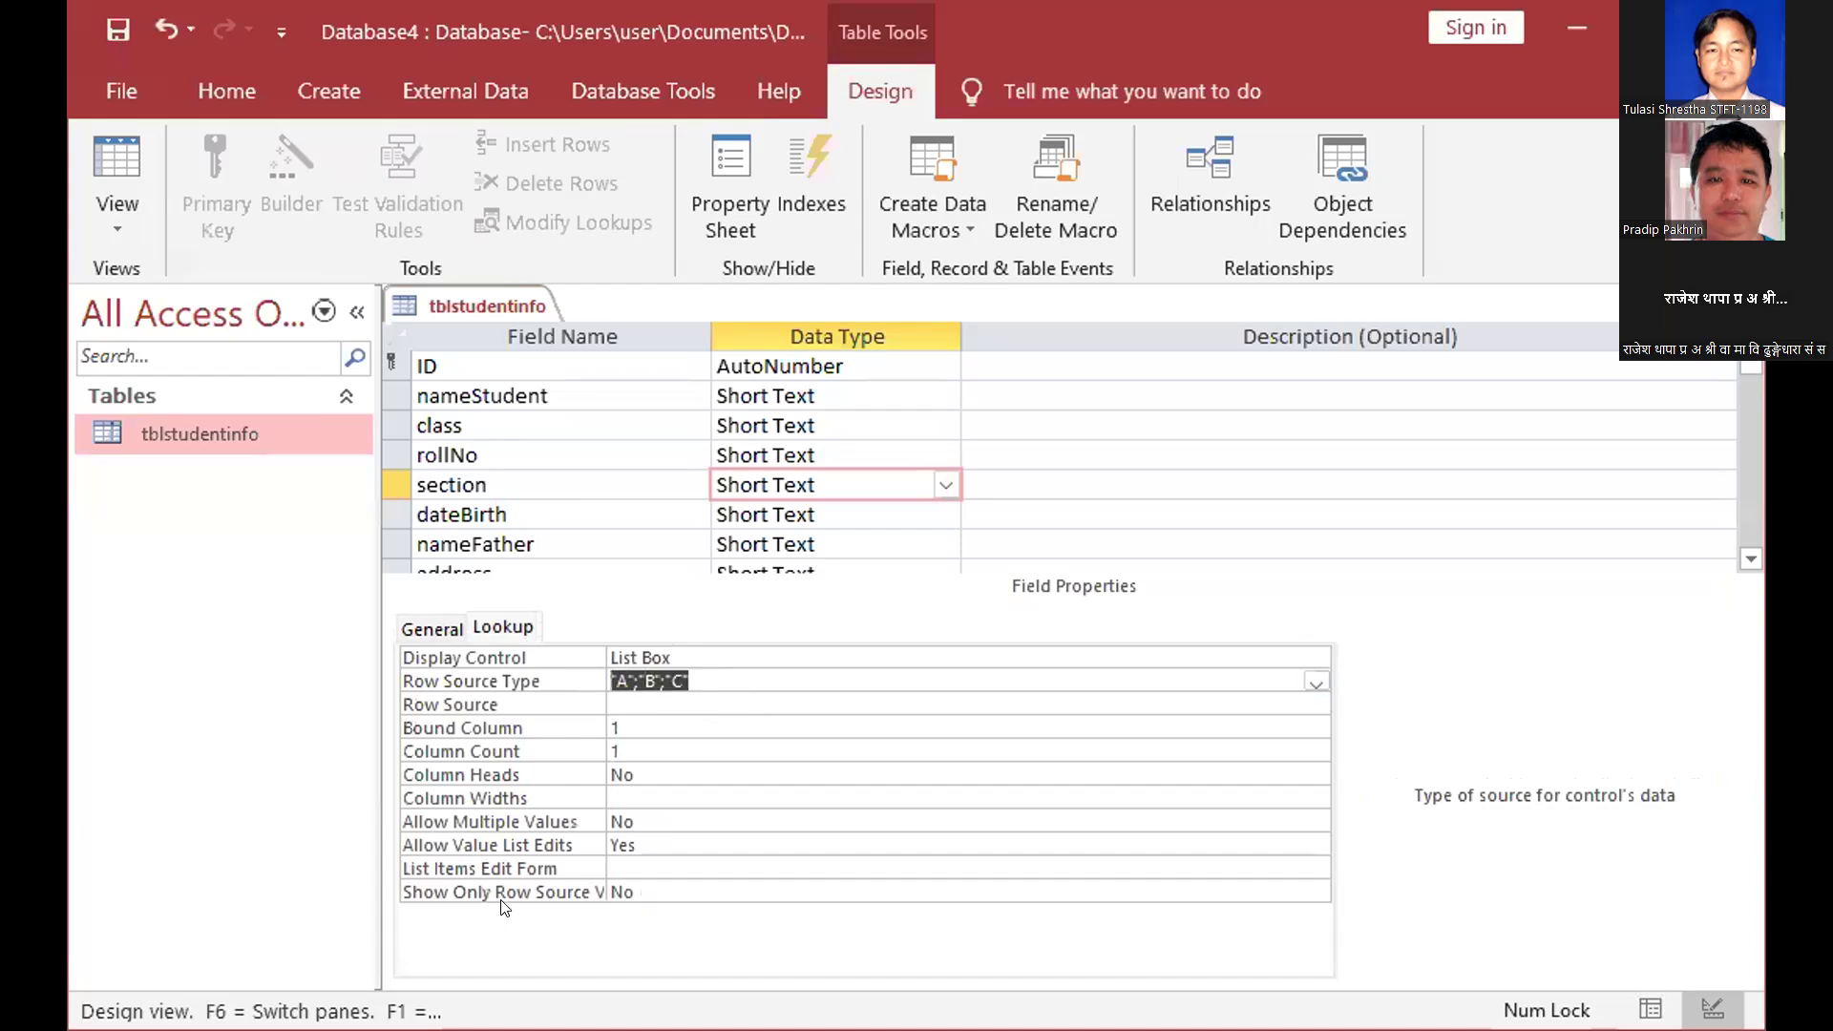
{"action": "left_click", "coordinate": [630, 700]}
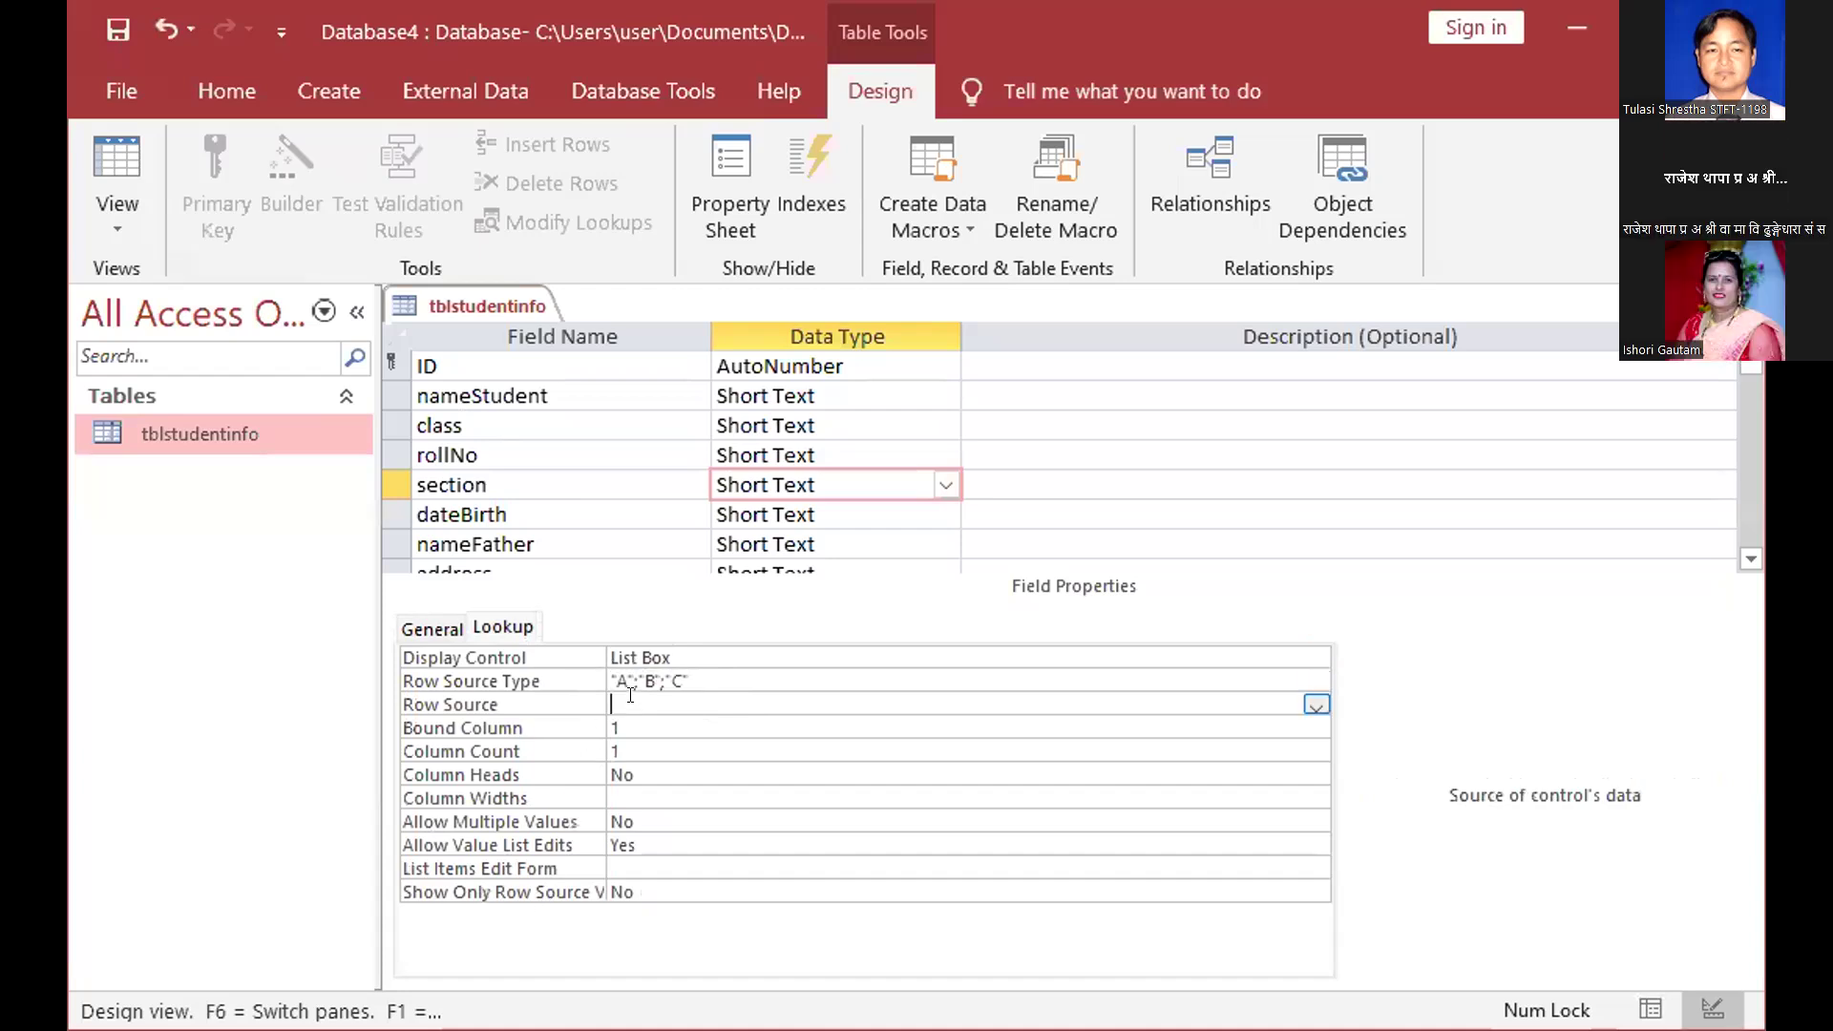
{"action": "key", "text": "ctrl+v"}
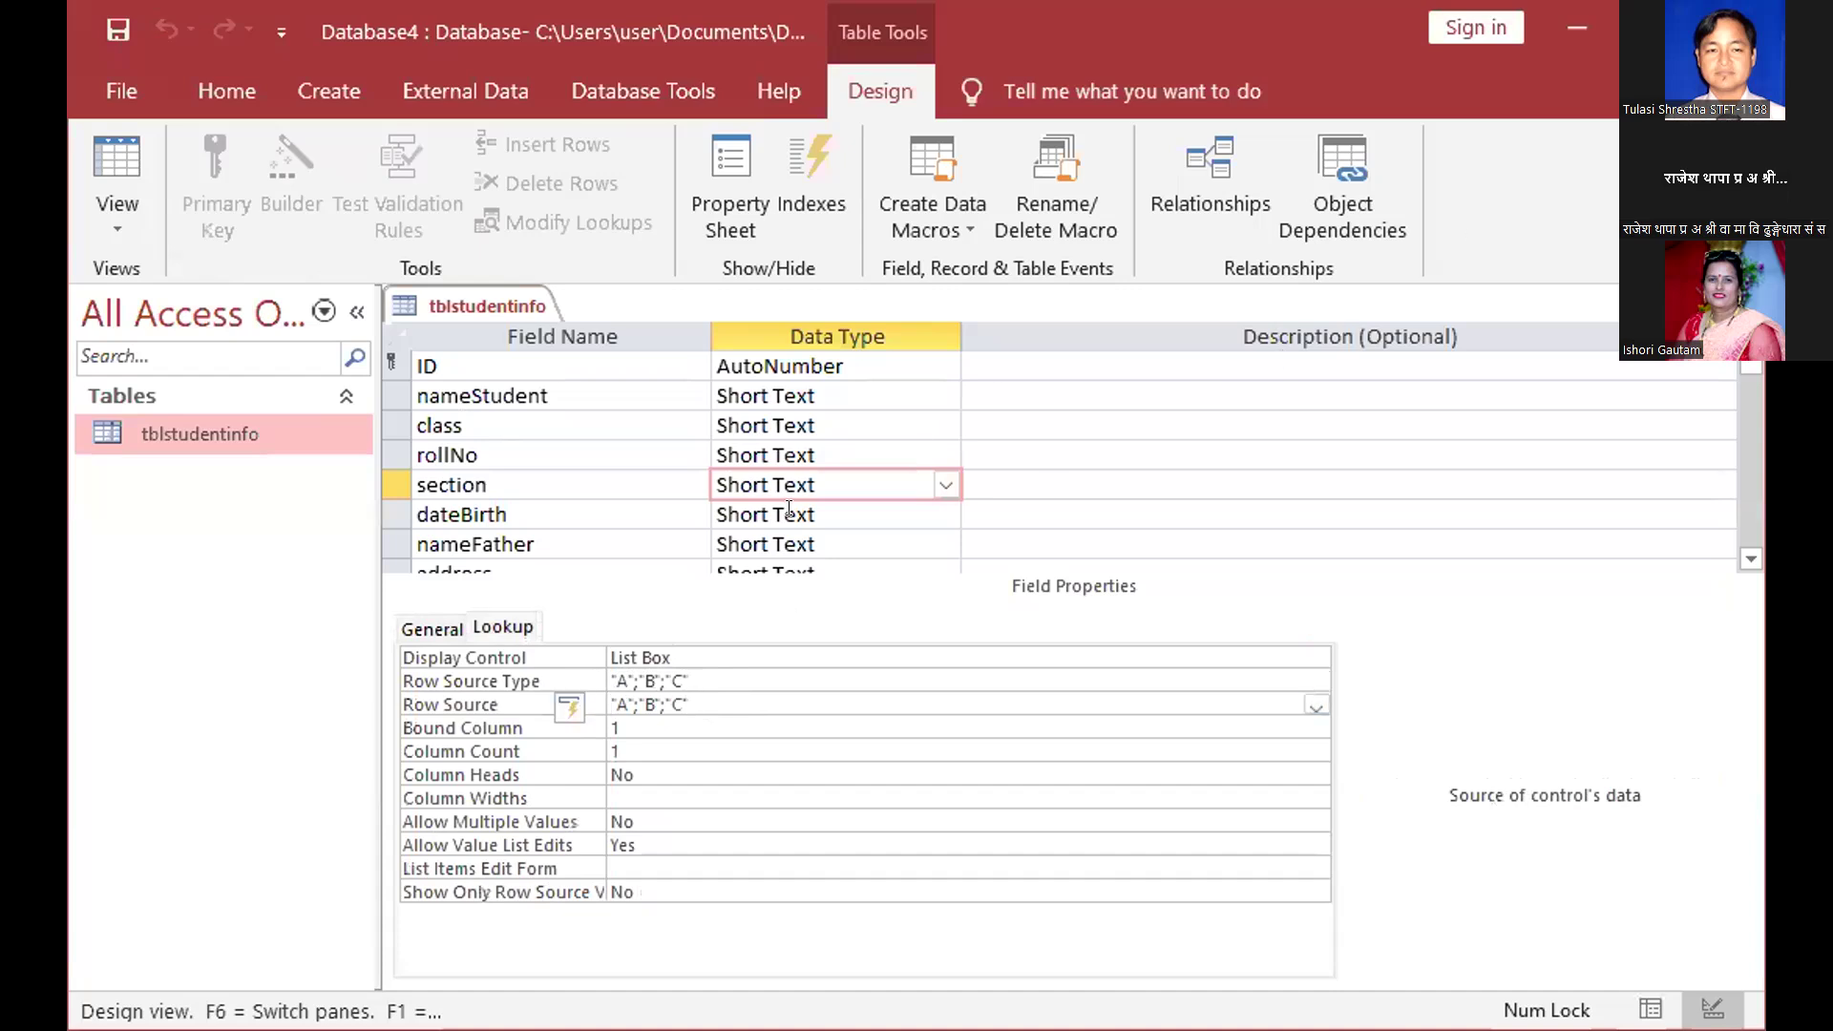
Copy "One";"Two";"Three" from the class field's Row Source Type into its Row Source and close the table
{"action": "left_click", "coordinate": [808, 420]}
{"action": "left_click", "coordinate": [535, 685]}
{"action": "key", "text": "ctrl+c"}
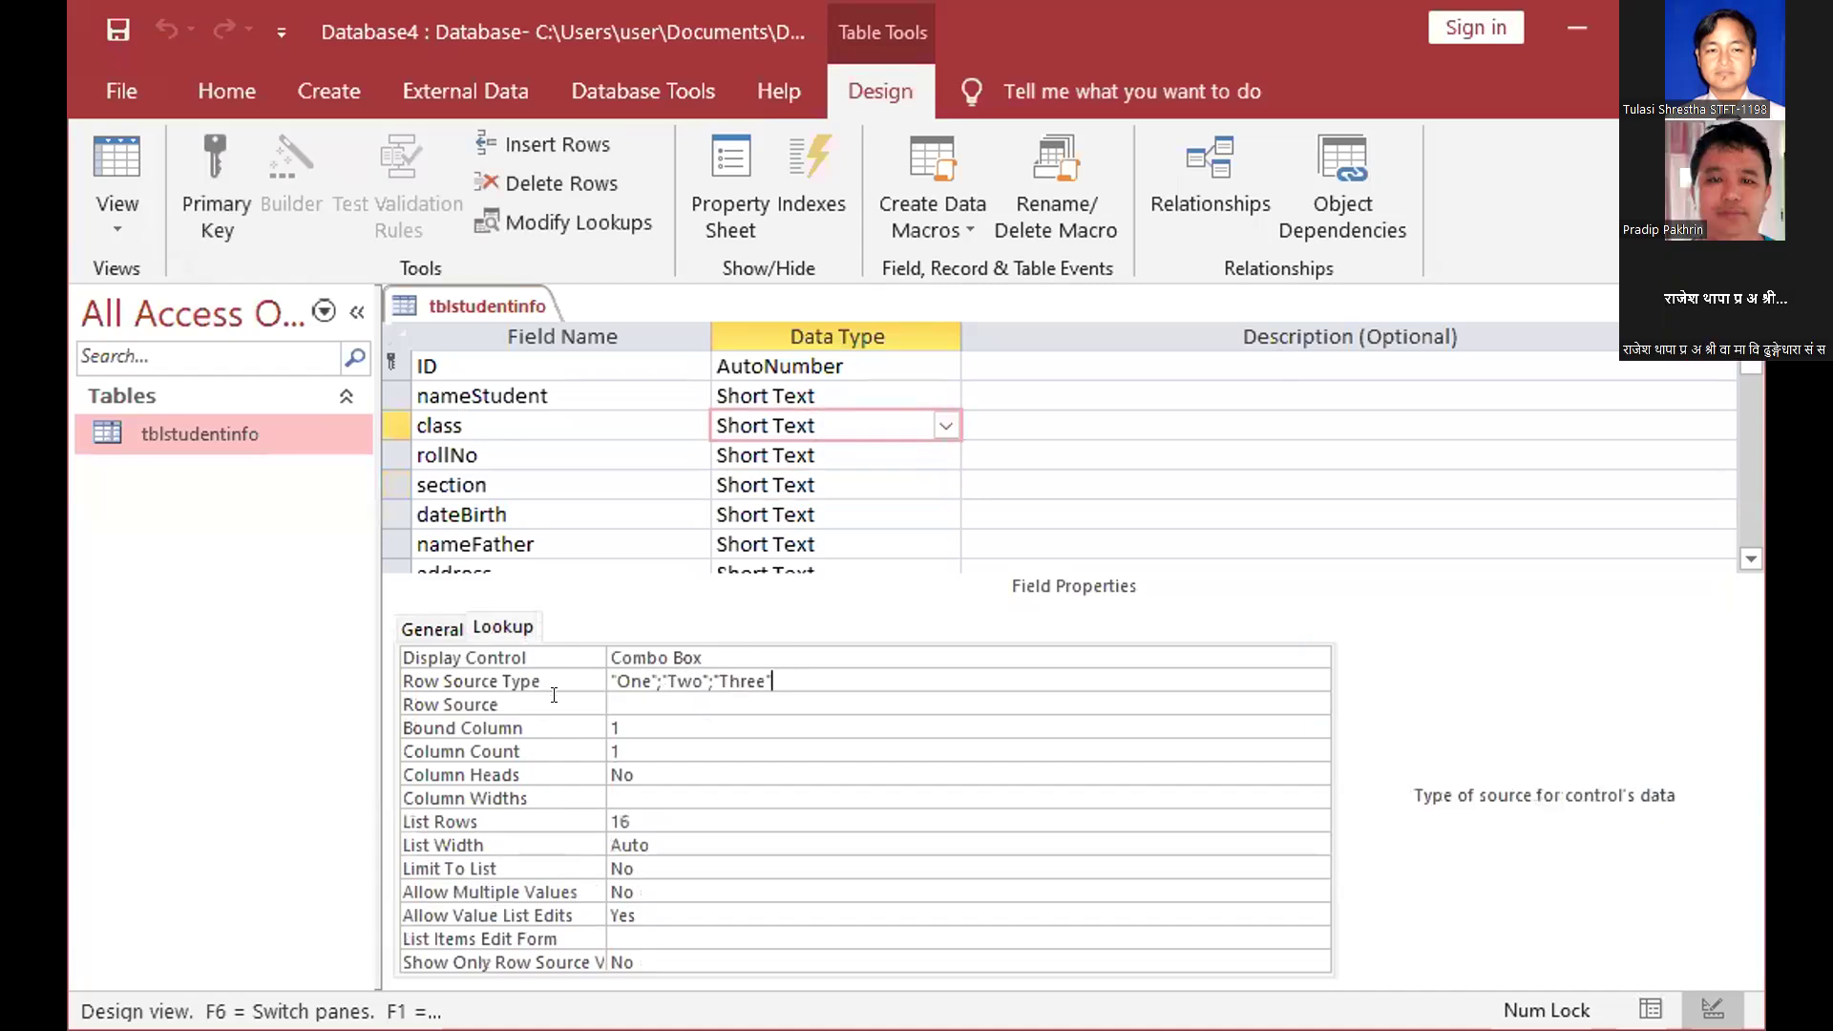
{"action": "left_click", "coordinate": [632, 700]}
{"action": "key", "text": "ctrl+v"}
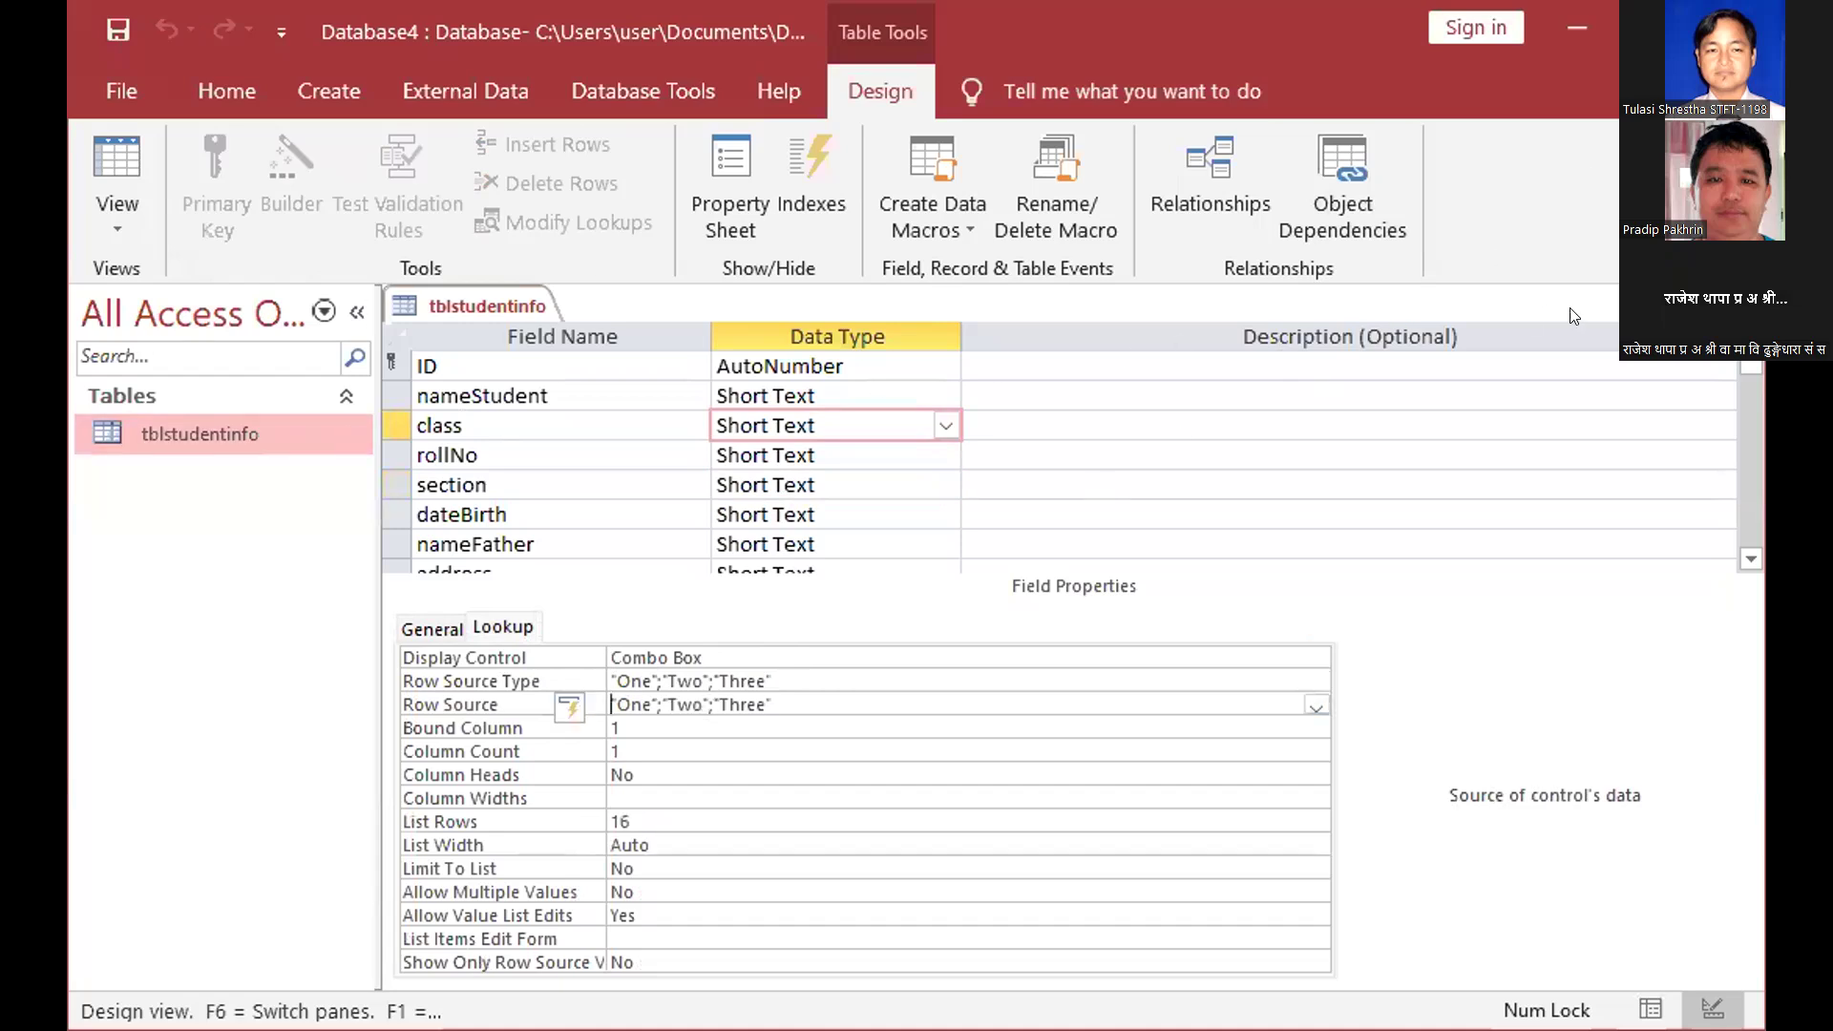
{"action": "key", "text": "ctrl+w"}
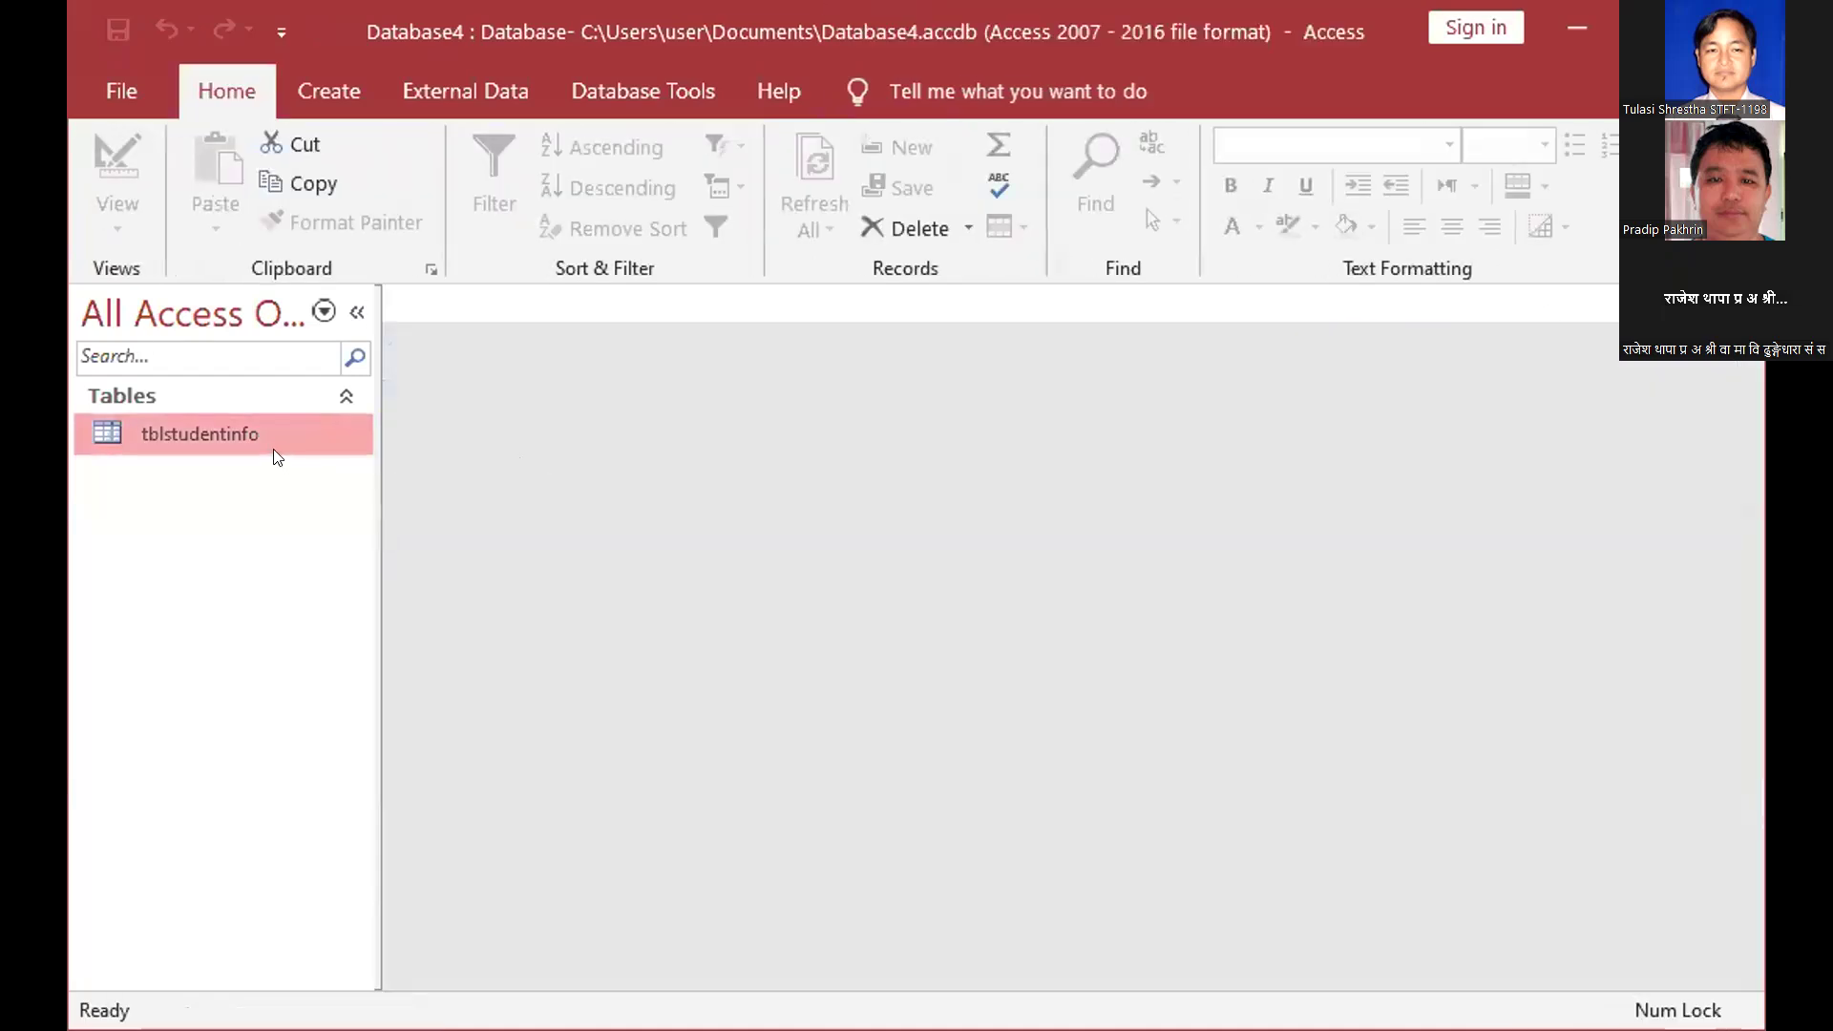
Reopen tblstudentinfo in Datasheet View to test the class field's drop-down list, and close the table
{"action": "key", "text": "Return"}
{"action": "left_click", "coordinate": [889, 370]}
{"action": "left_click", "coordinate": [925, 368]}
{"action": "left_click", "coordinate": [924, 368]}
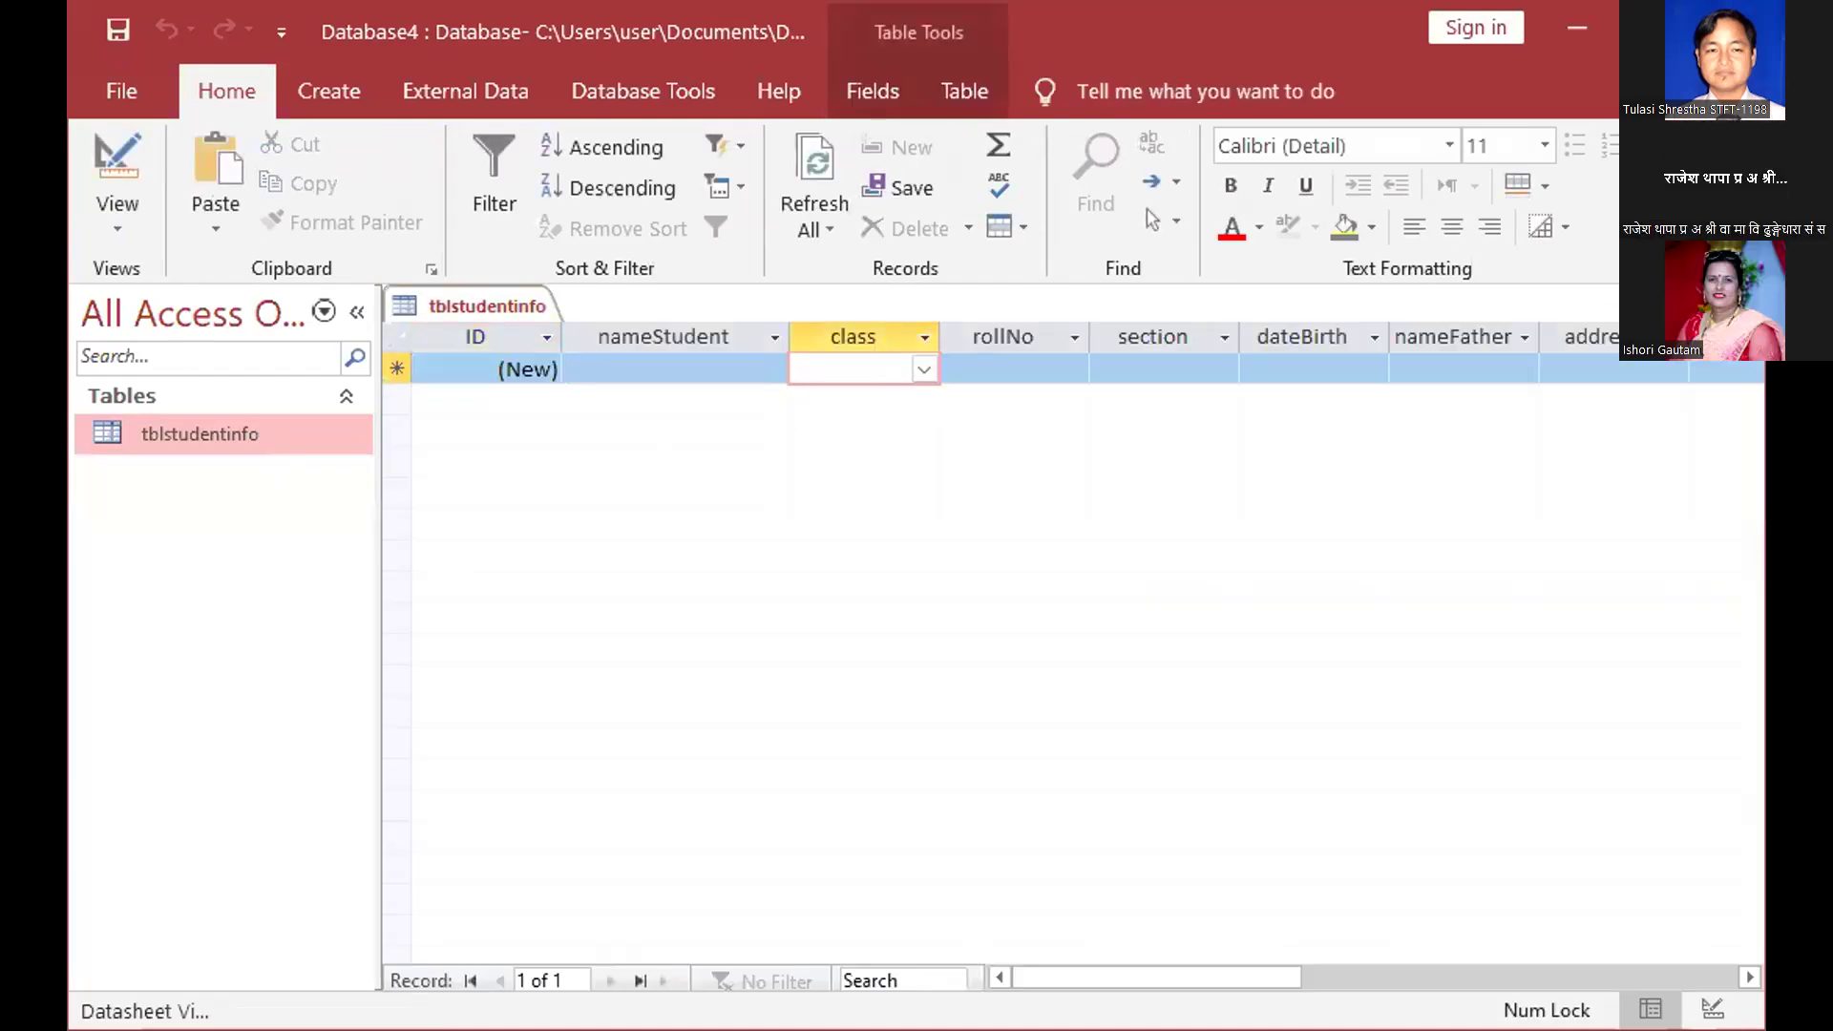
{"action": "key", "text": "ctrl+w"}
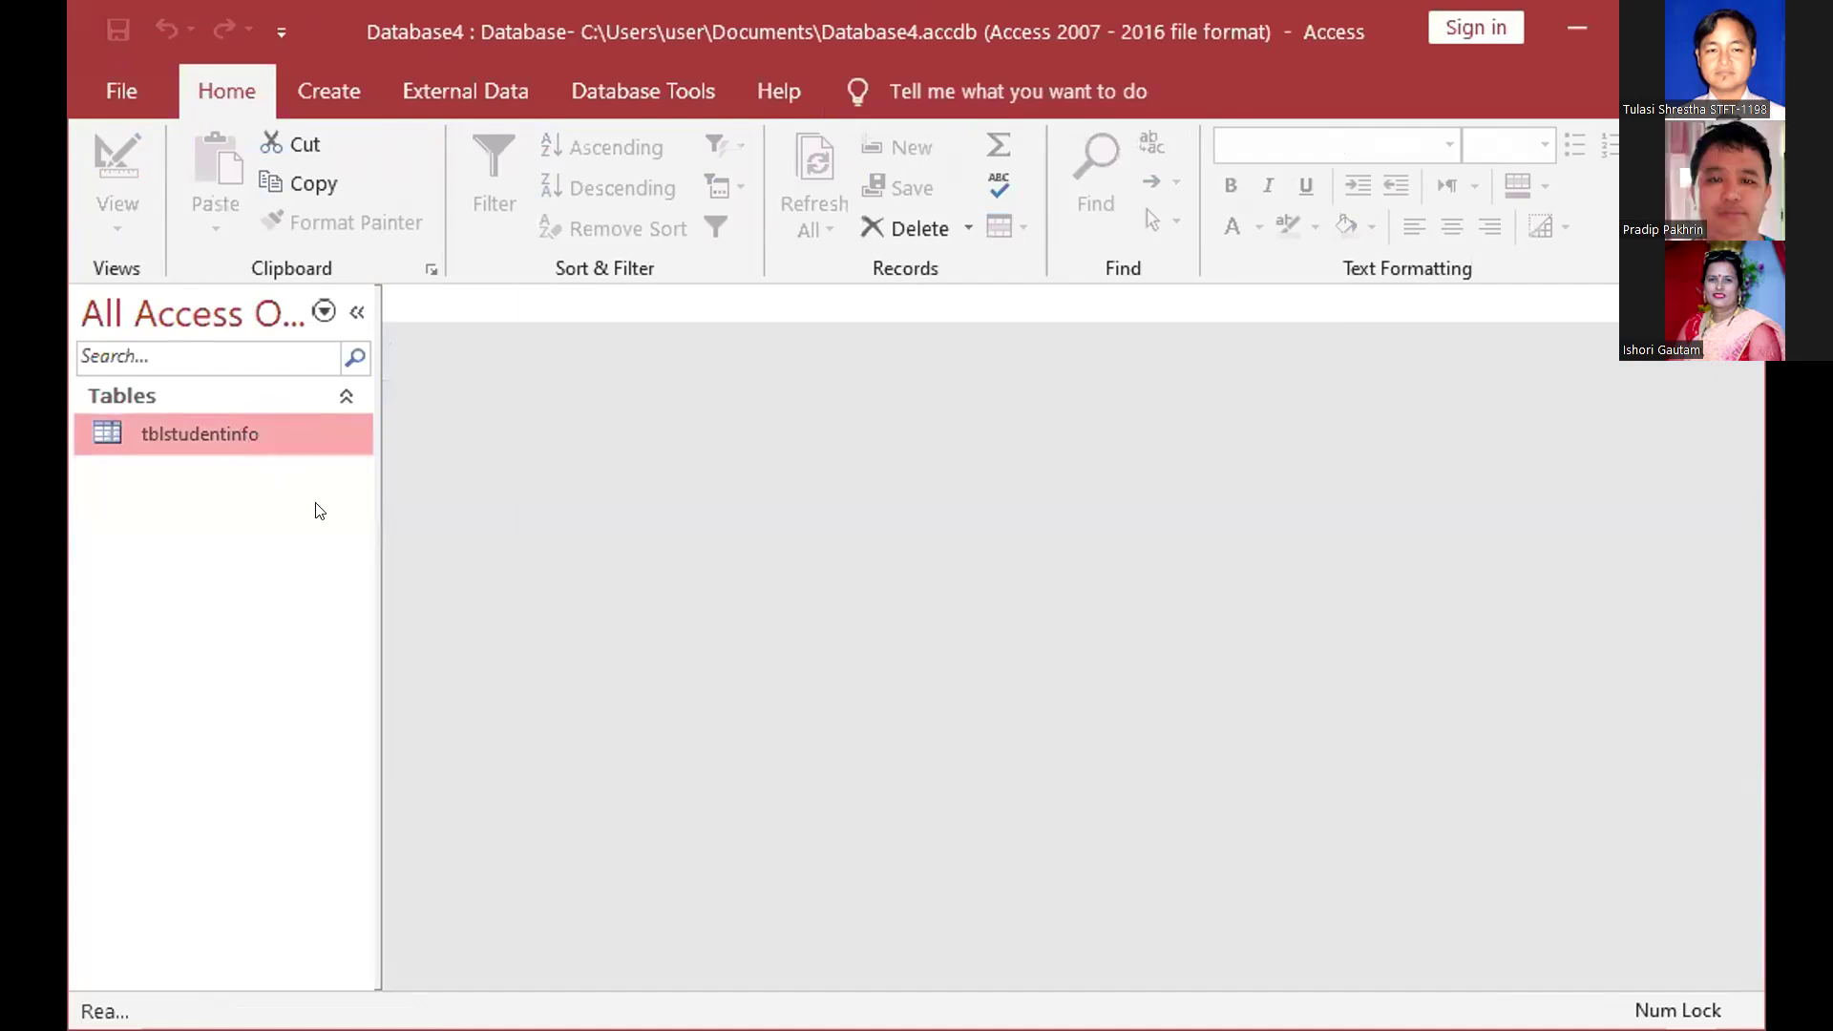
Open tblstudentinfo in Design View and set the class field's Row Source Type to Value List
{"action": "right_click", "coordinate": [256, 428]}
{"action": "left_click", "coordinate": [387, 483]}
{"action": "key", "text": "Down"}
{"action": "key", "text": "Down"}
{"action": "left_click", "coordinate": [821, 426]}
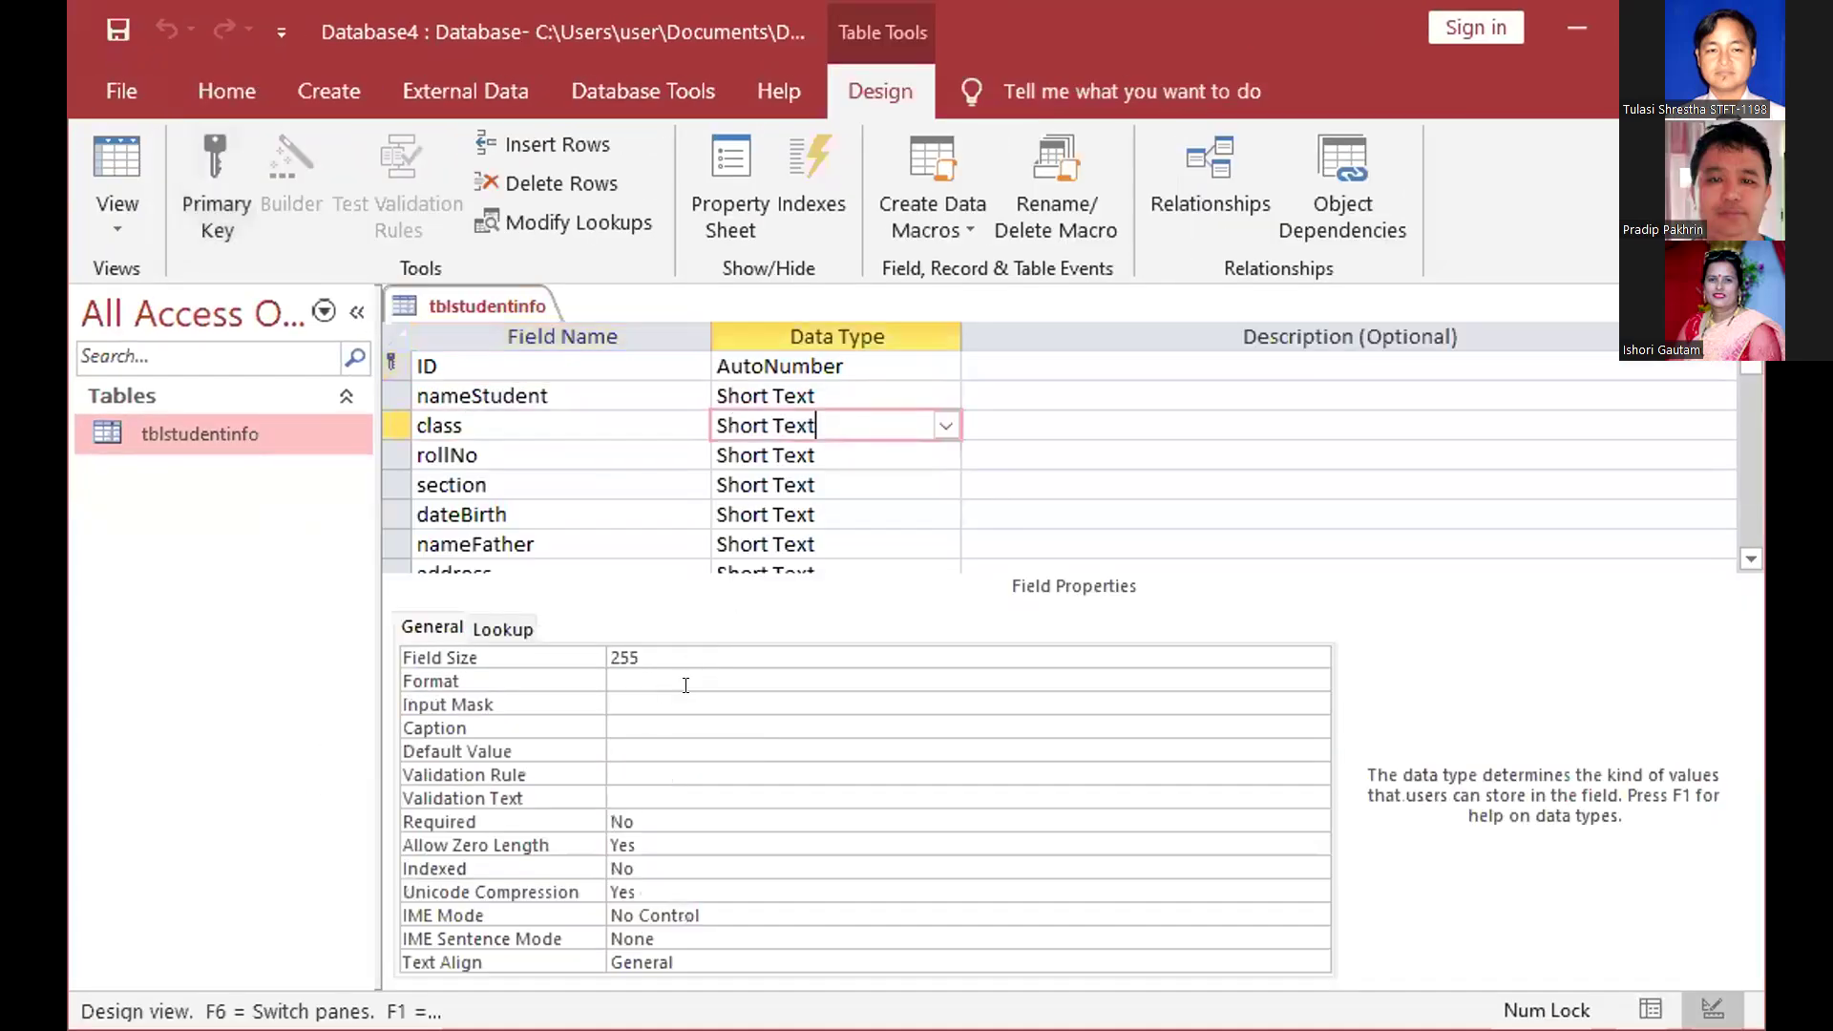
{"action": "left_click", "coordinate": [520, 632]}
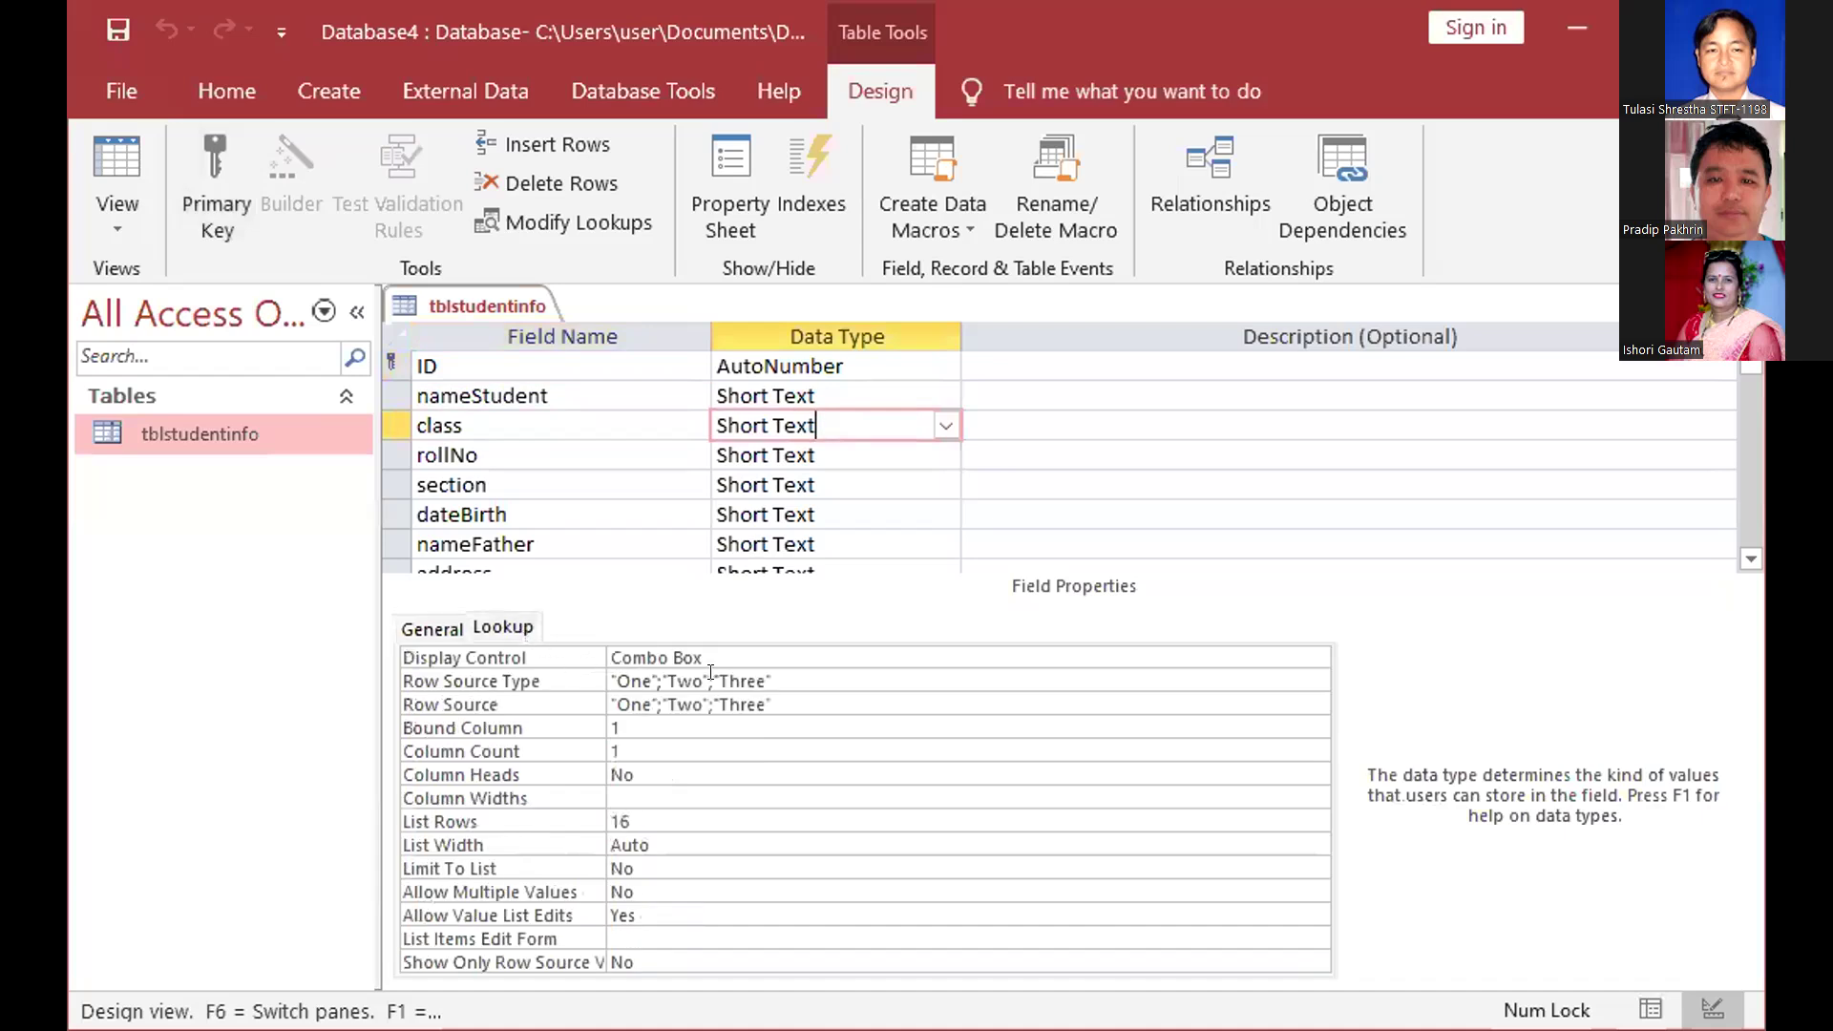
{"action": "left_click", "coordinate": [955, 681]}
{"action": "left_click", "coordinate": [1316, 681]}
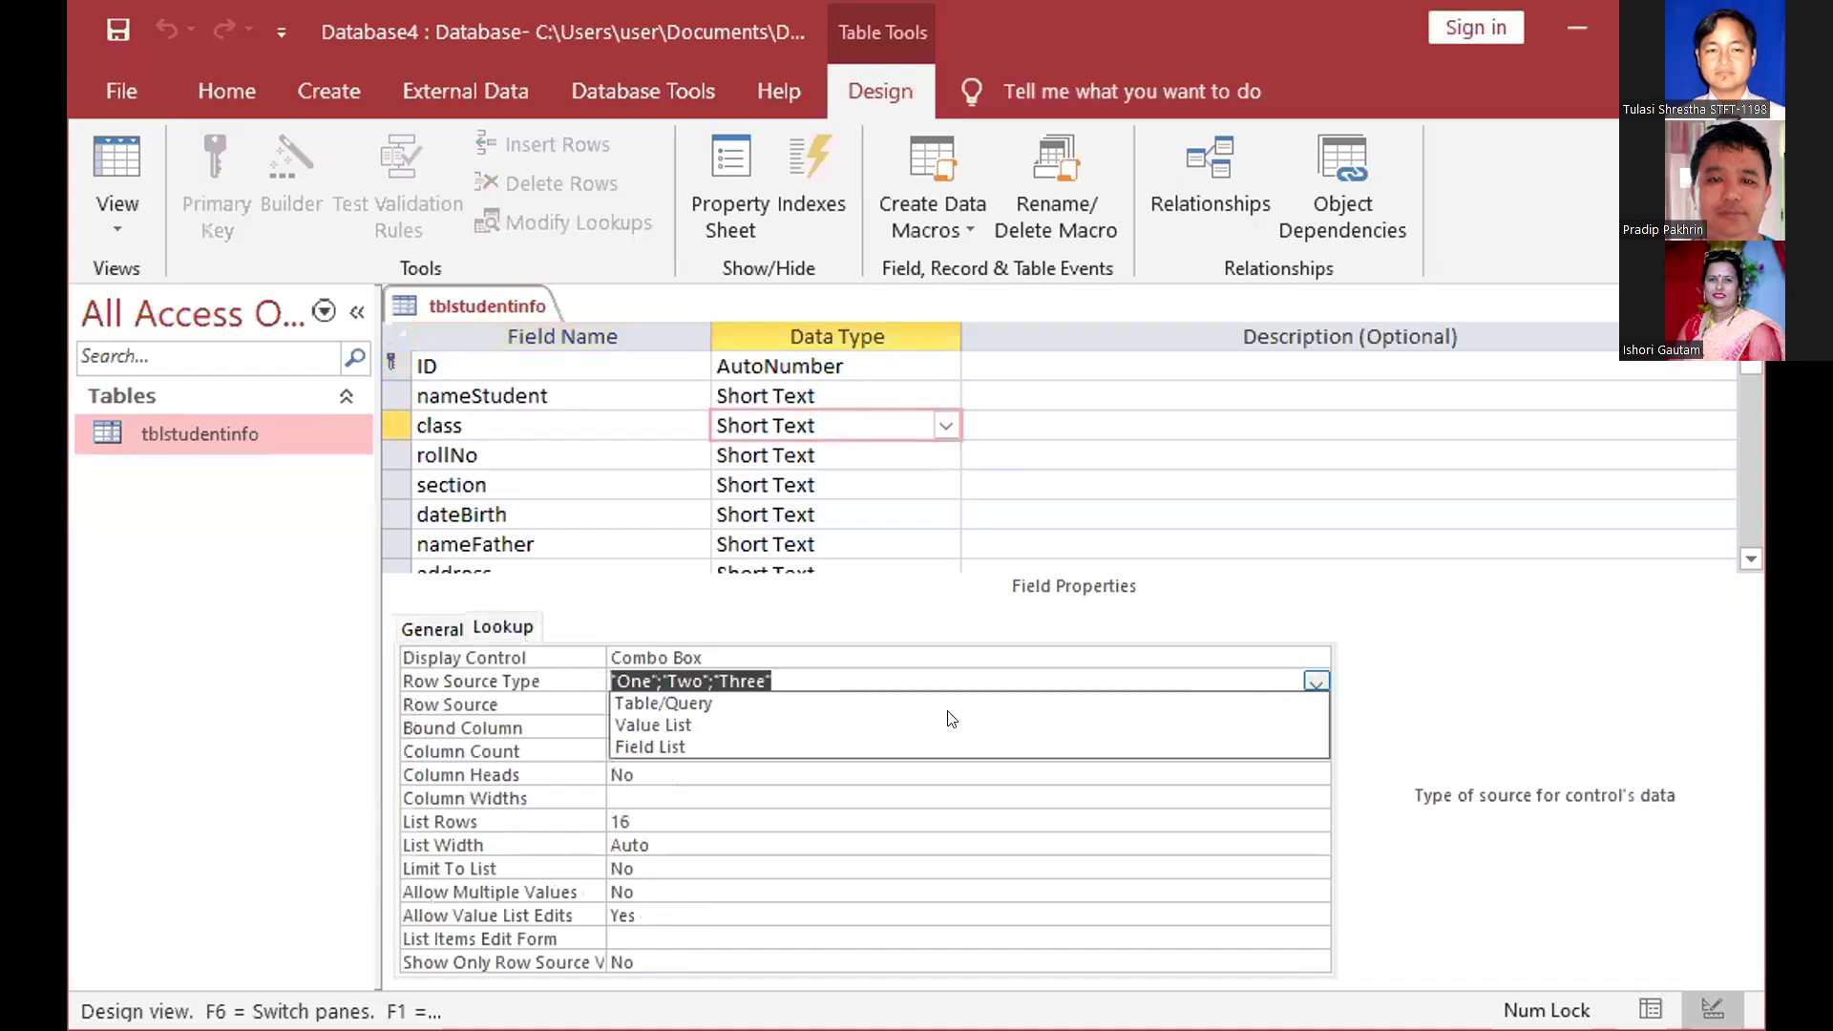
{"action": "left_click", "coordinate": [673, 727]}
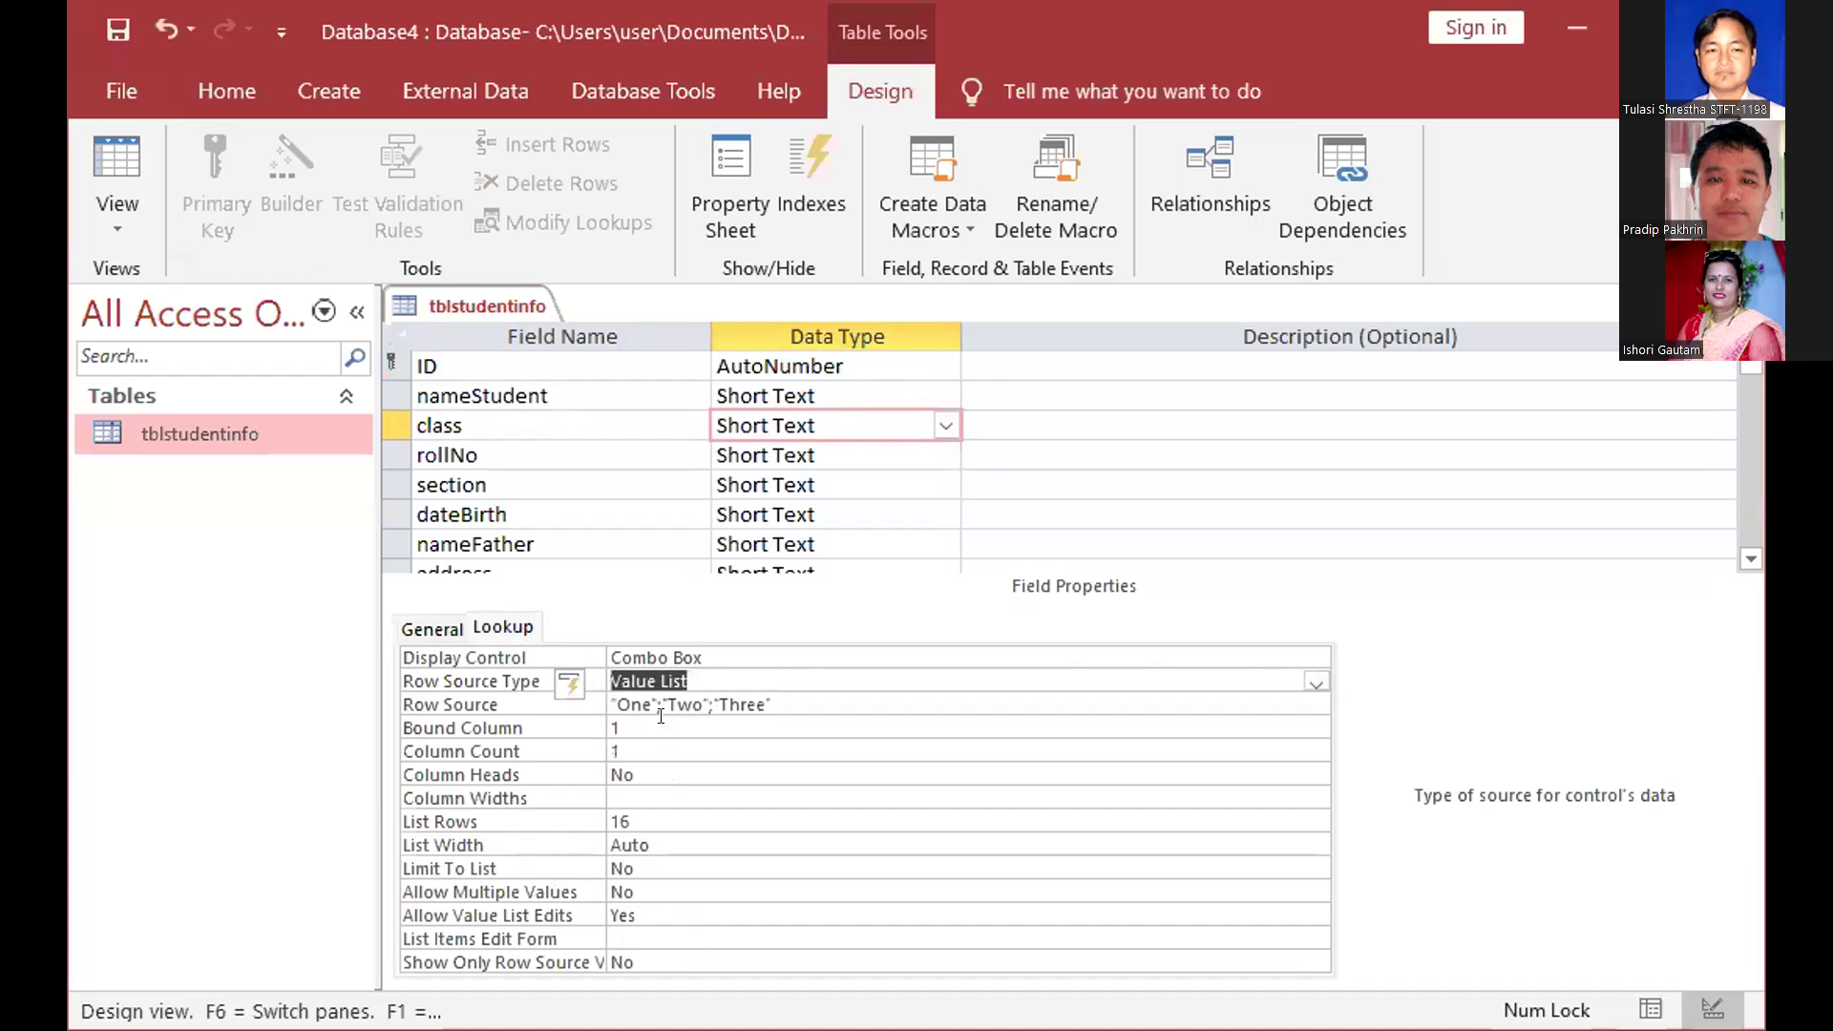
{"action": "left_click", "coordinate": [662, 752]}
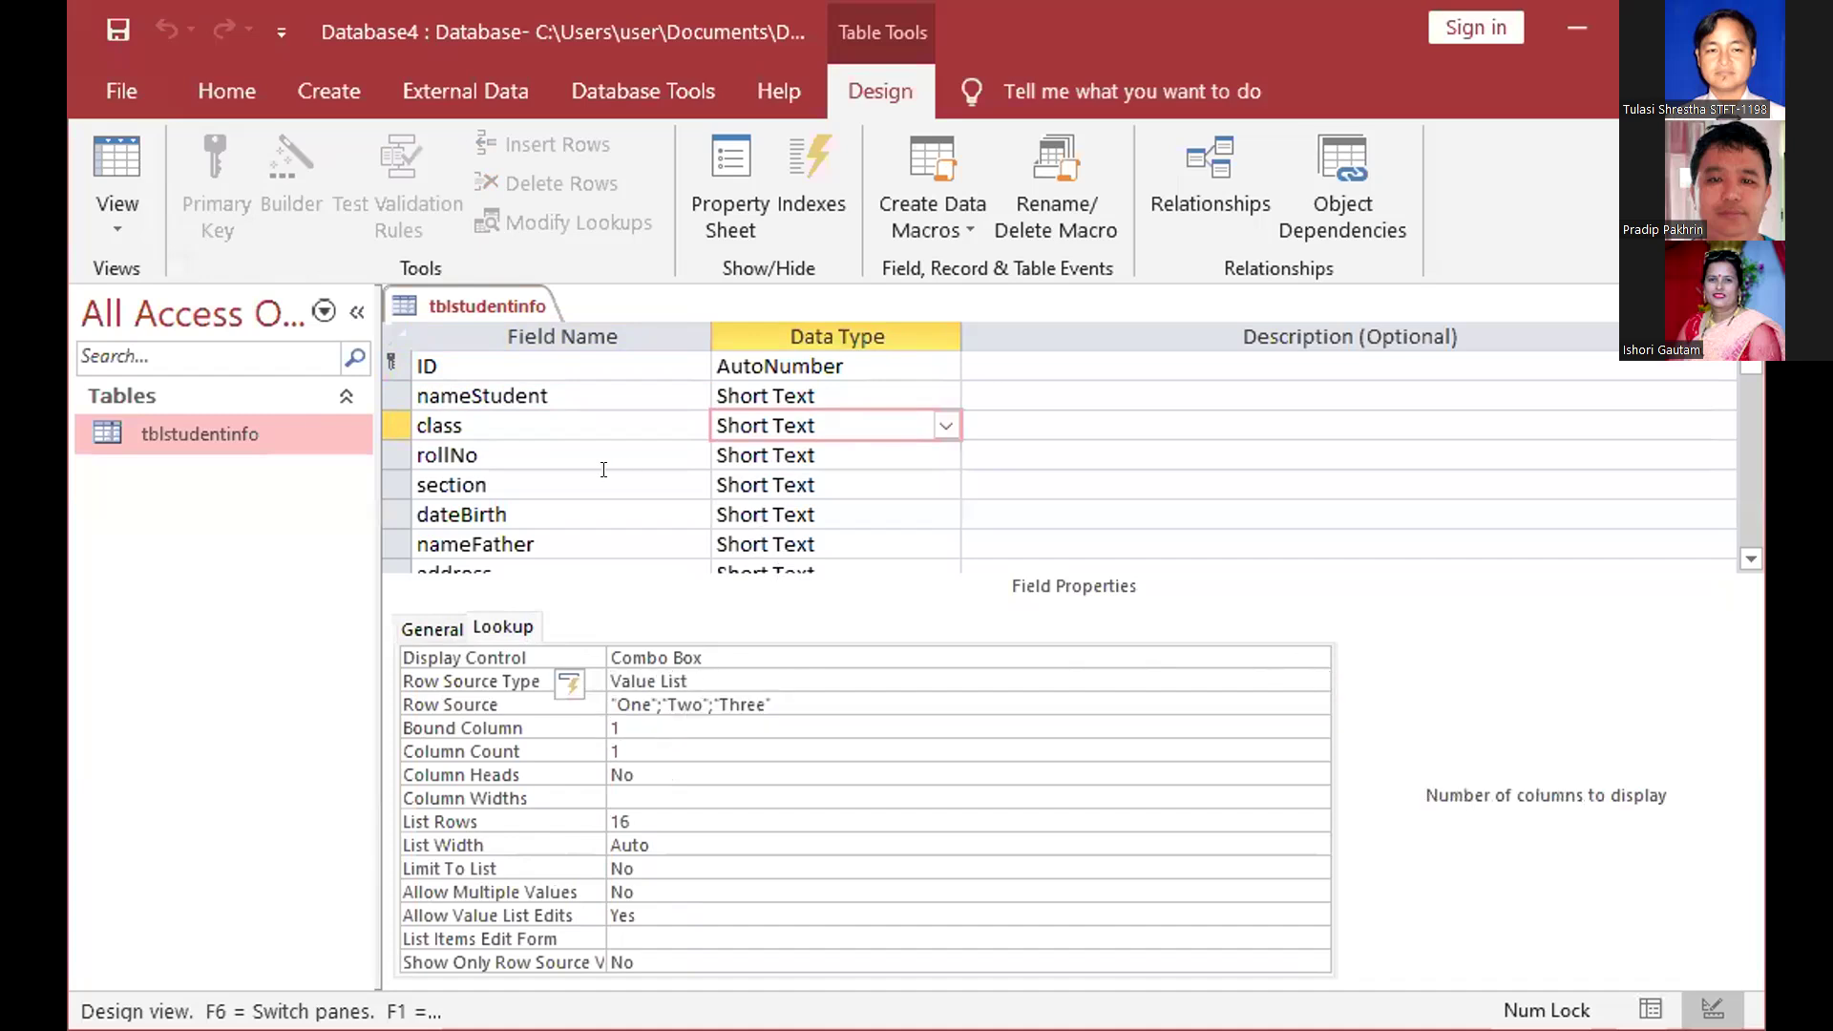
Set the section field's Row Source Type to Value List
{"action": "left_click", "coordinate": [809, 484]}
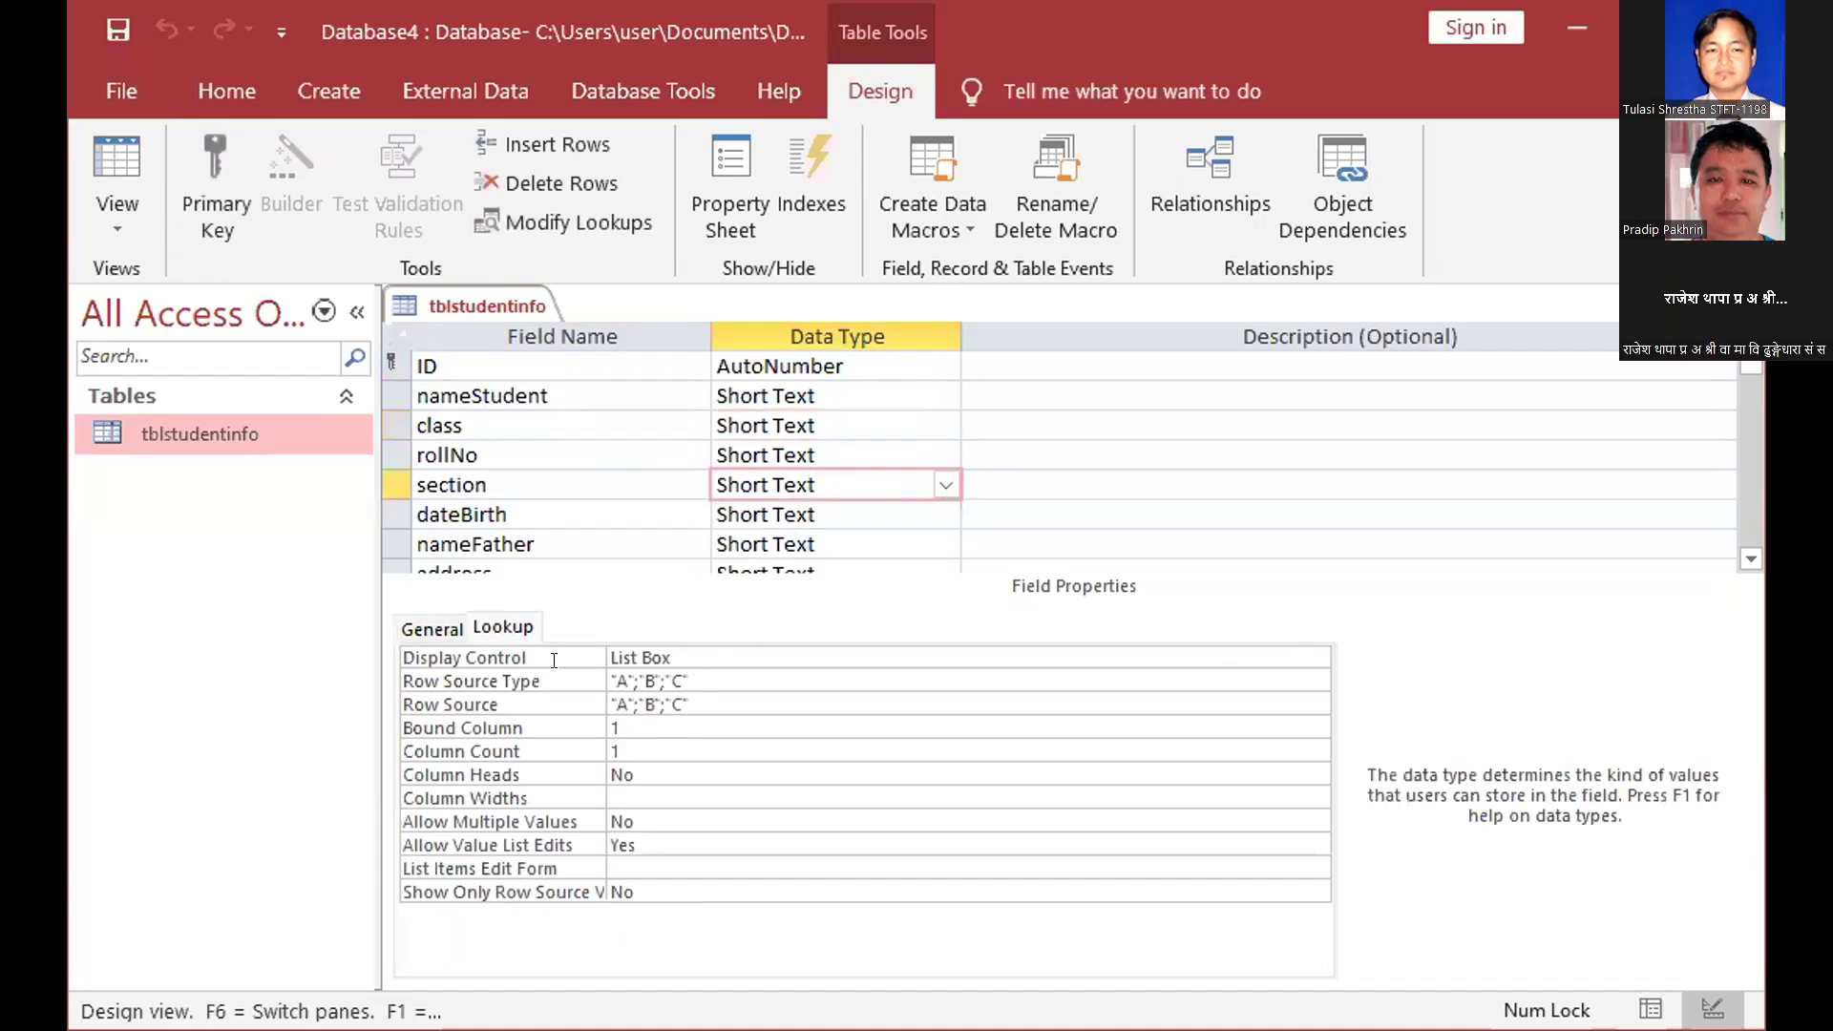
{"action": "key", "text": "F6"}
{"action": "type", "text": "value List"}
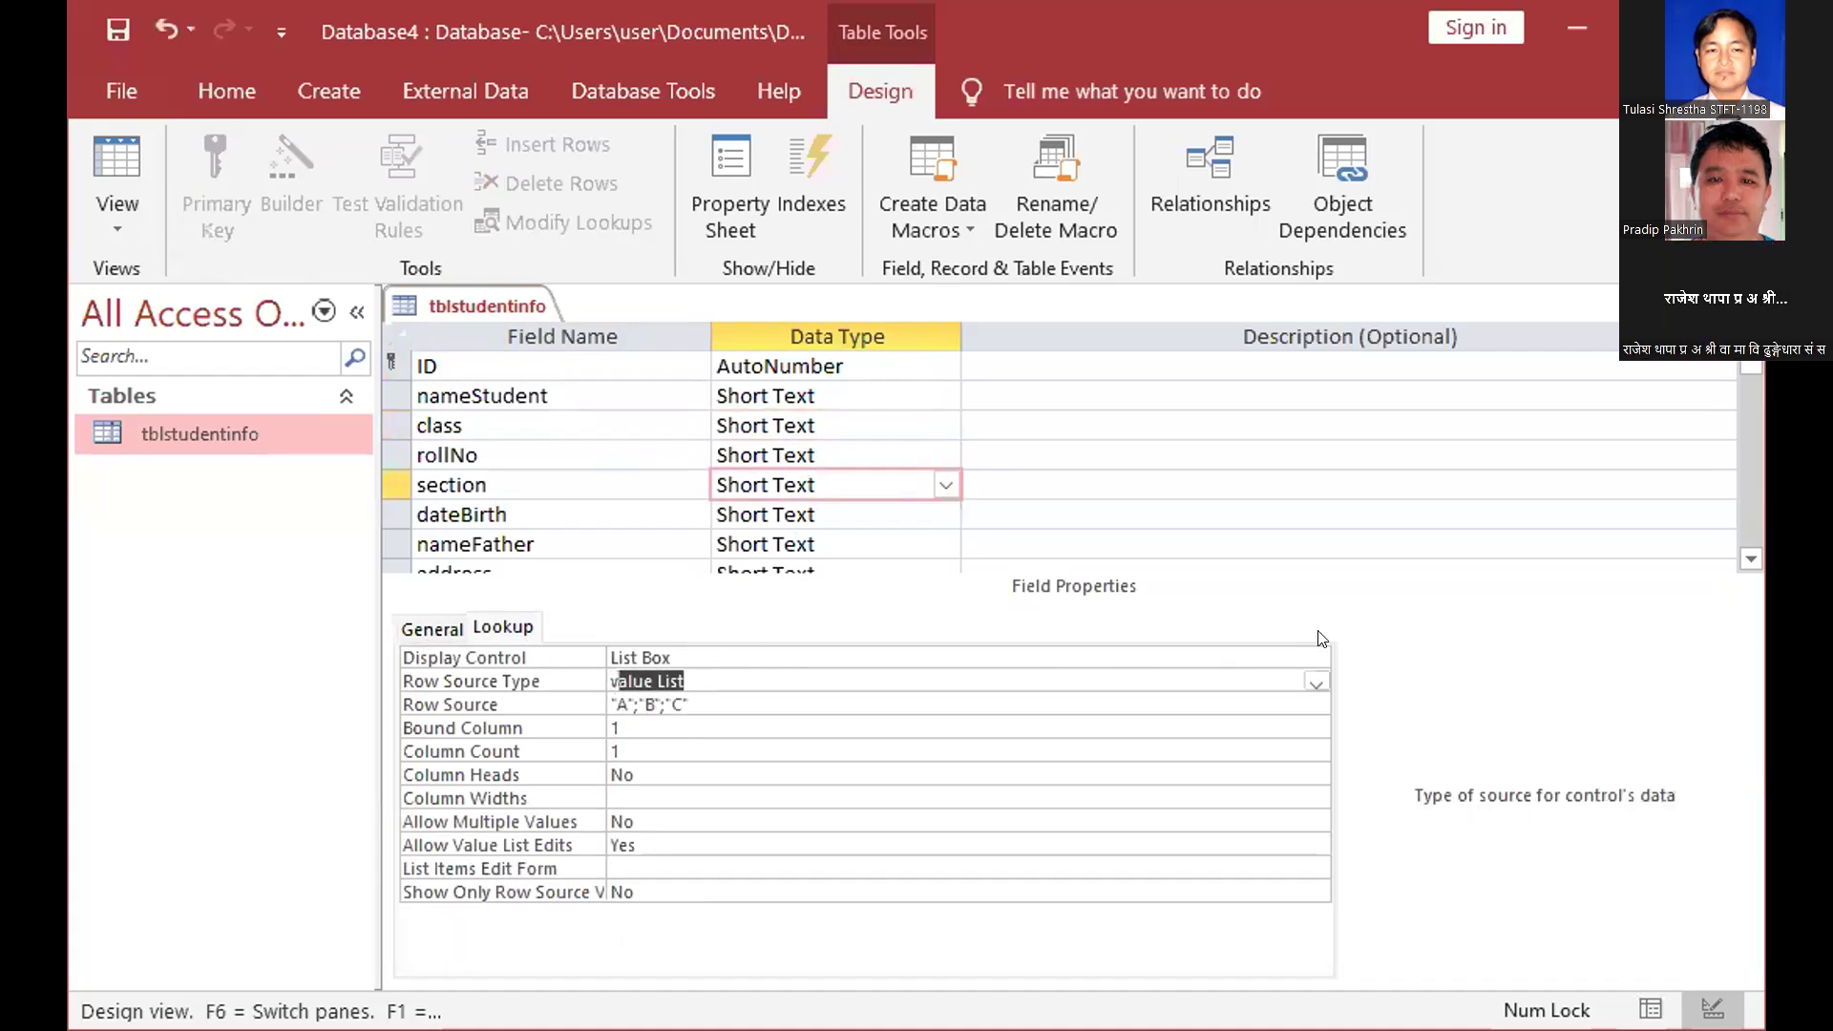
{"action": "key", "text": "End"}
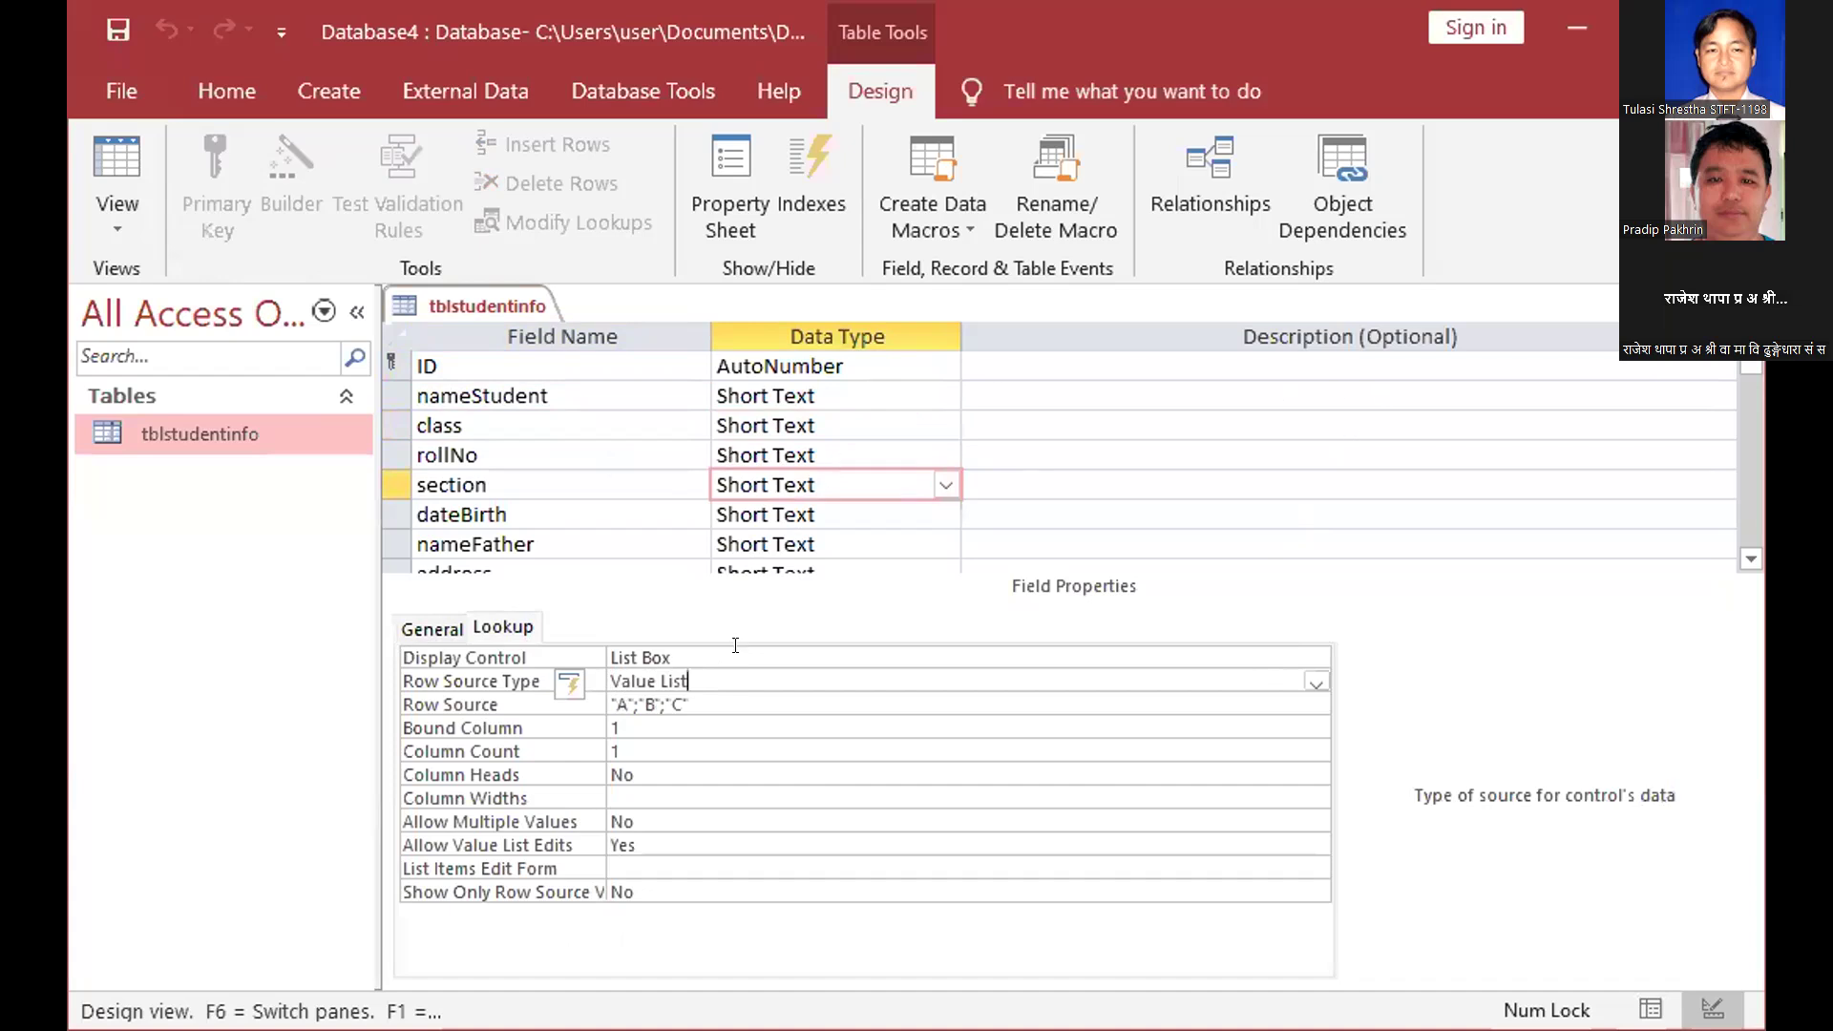
Switch tblstudentinfo to Datasheet View, test the class and section drop-down lists, and close the table
{"action": "left_click", "coordinate": [131, 169]}
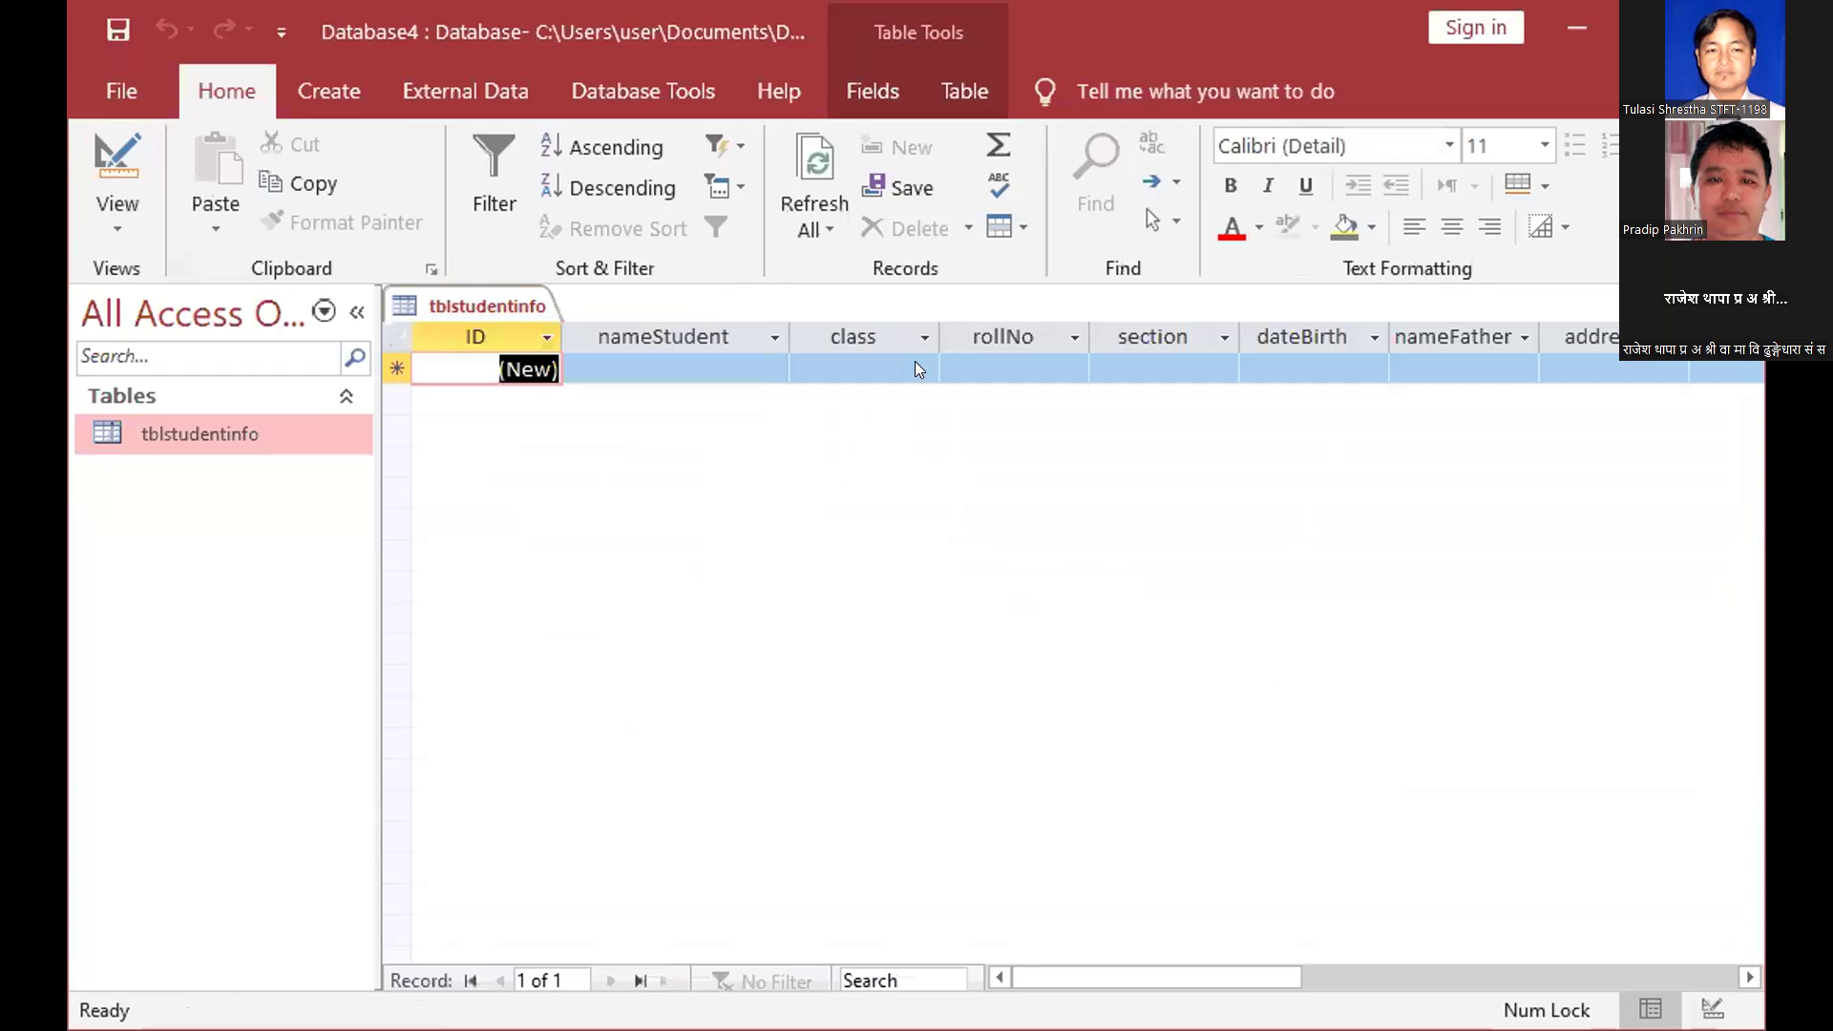
{"action": "left_click", "coordinate": [924, 369]}
{"action": "left_click", "coordinate": [1222, 371]}
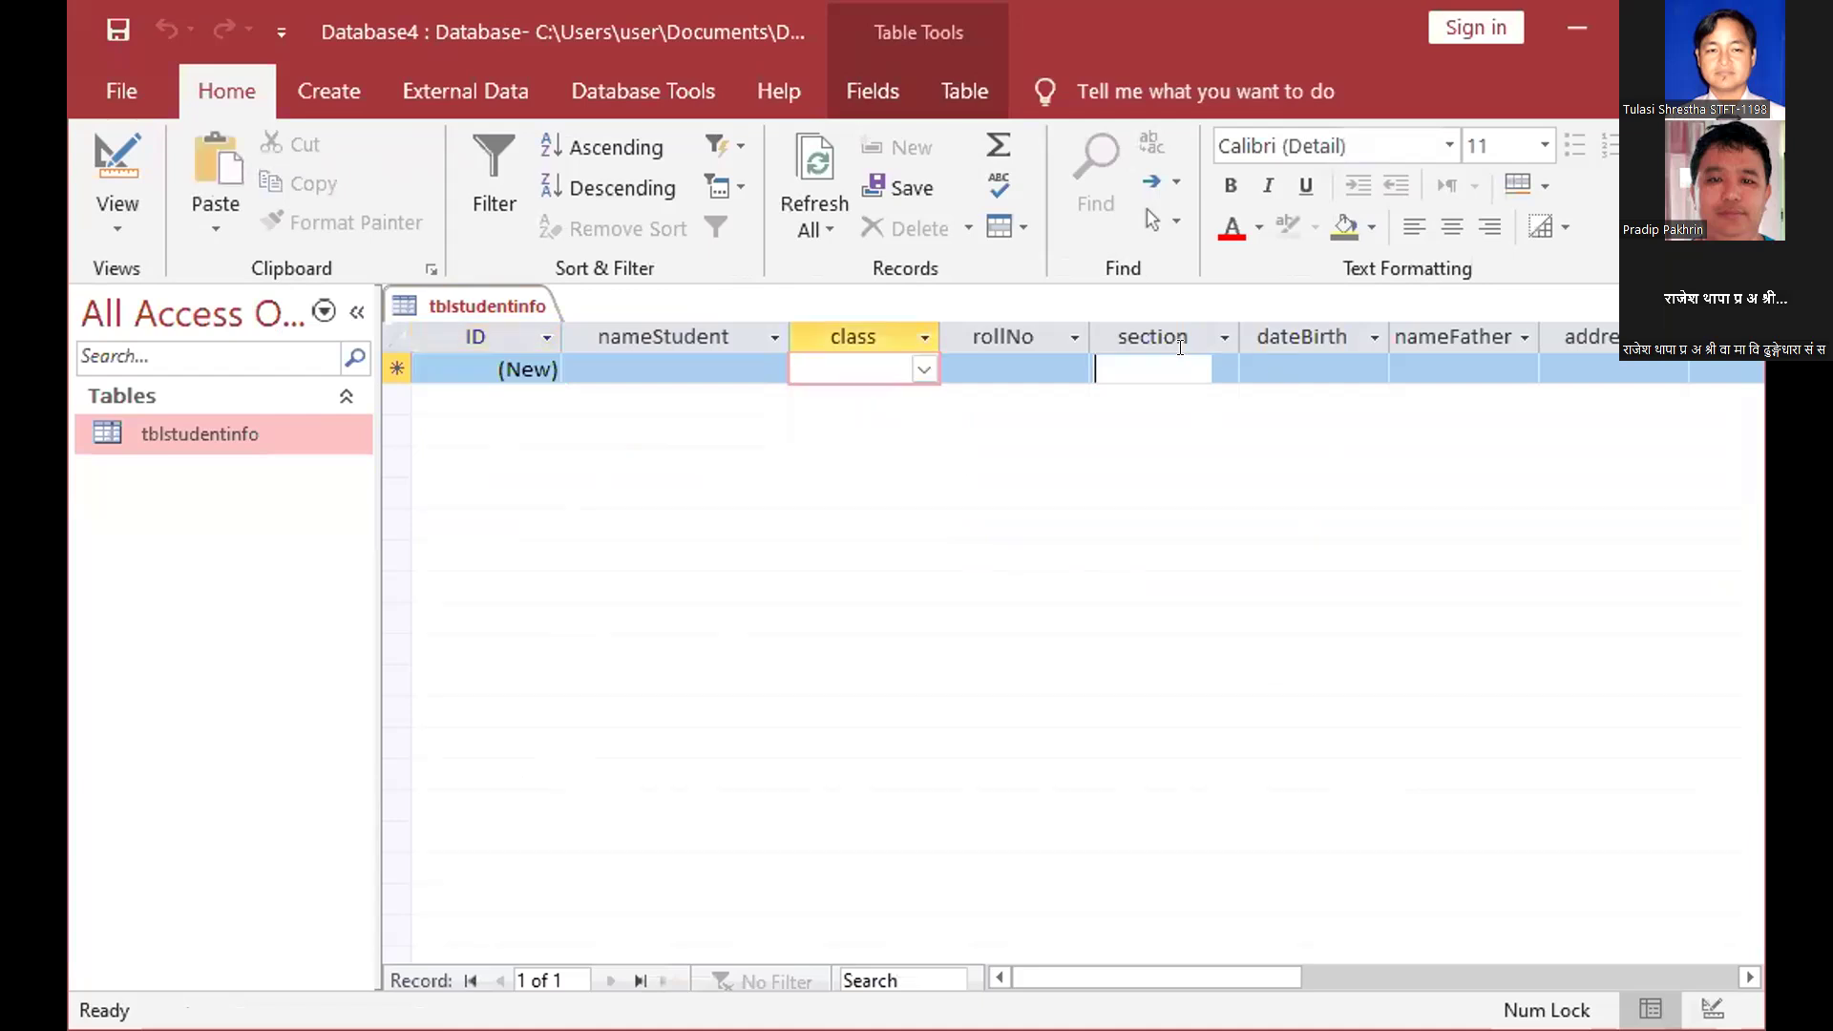
{"action": "left_click", "coordinate": [1223, 370]}
{"action": "left_click", "coordinate": [1272, 563]}
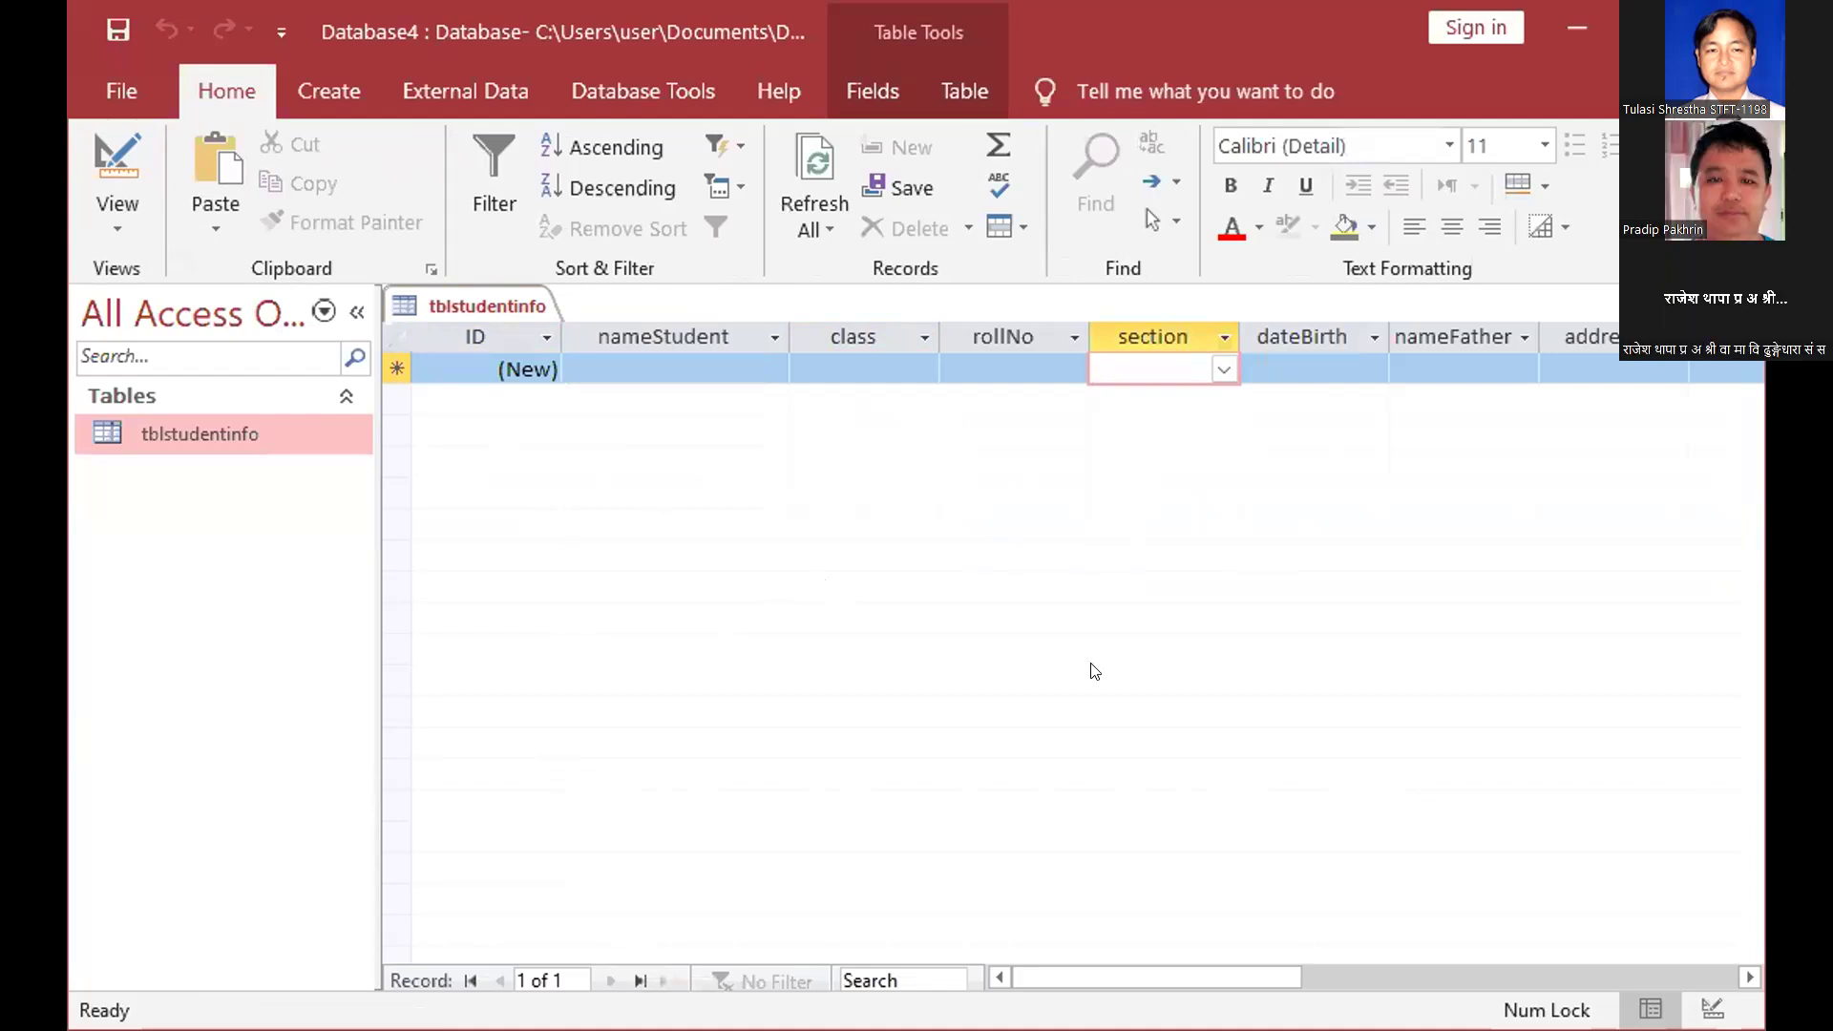
{"action": "key", "text": "F4"}
{"action": "key", "text": "Escape"}
{"action": "key", "text": "ctrl+w"}
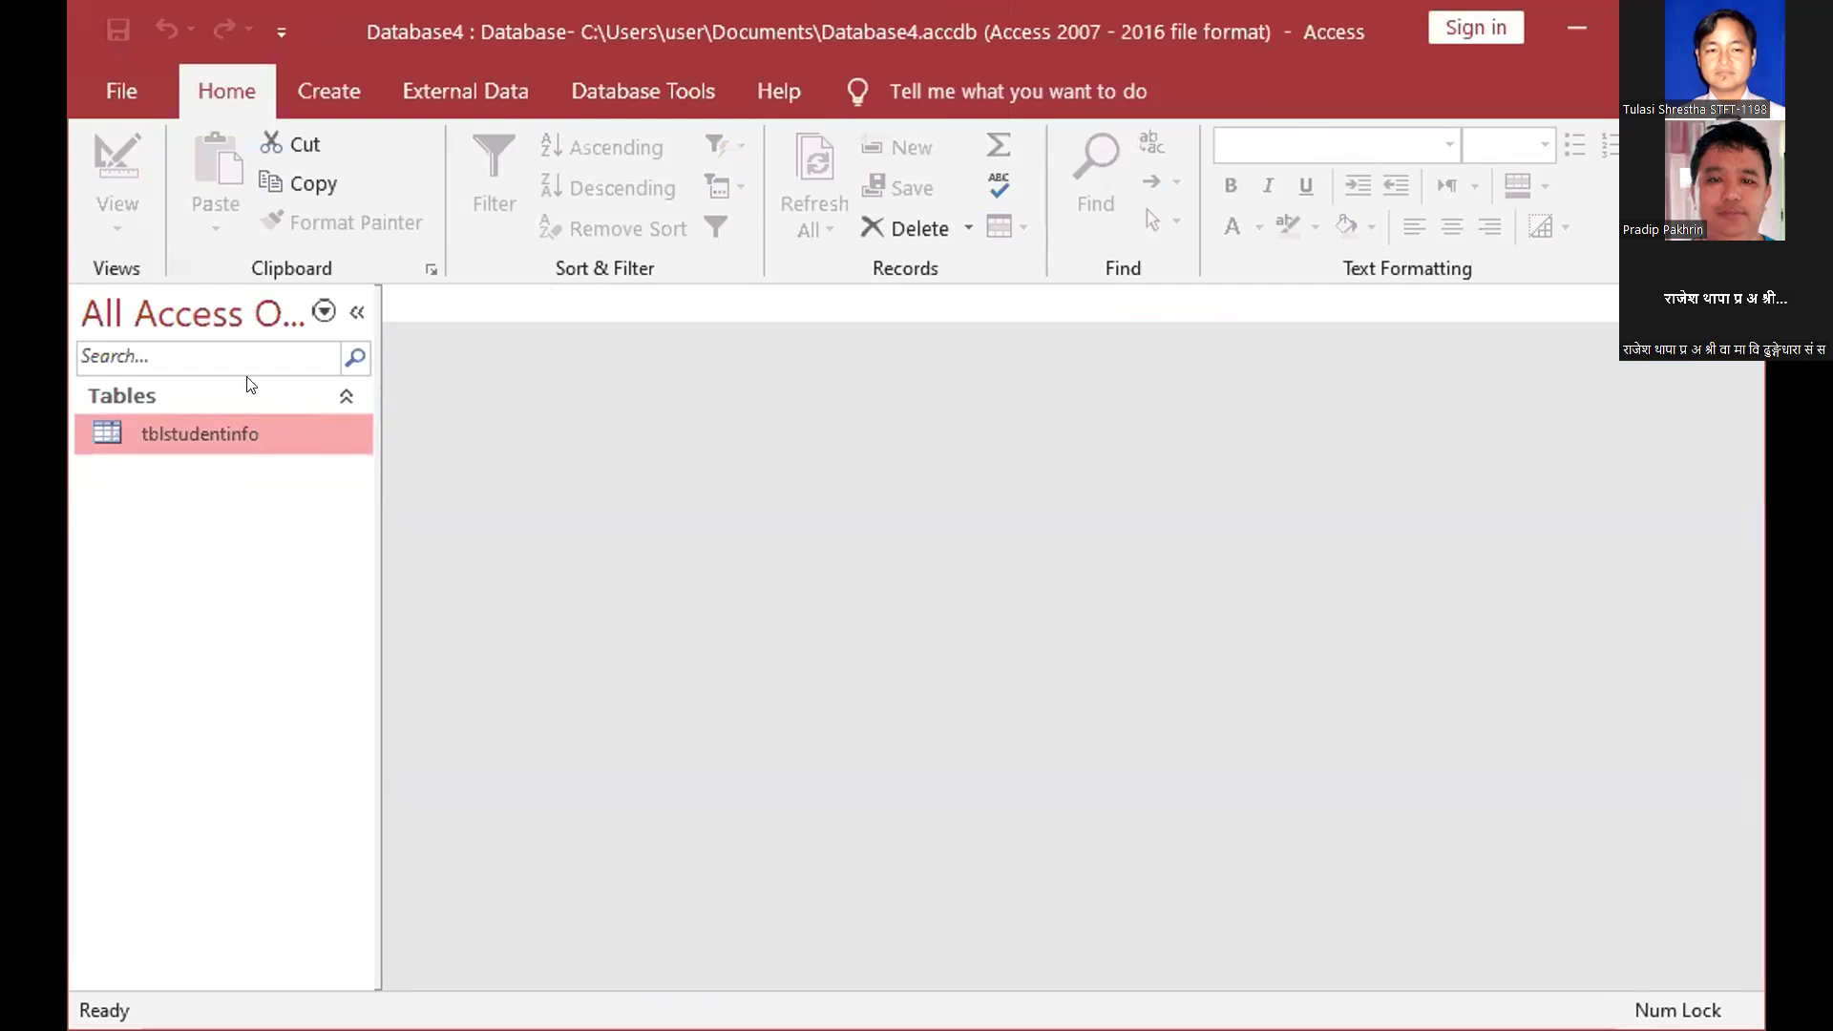
Open tblstudentinfo in Design View and display the class field's lookup properties
{"action": "right_click", "coordinate": [246, 436]}
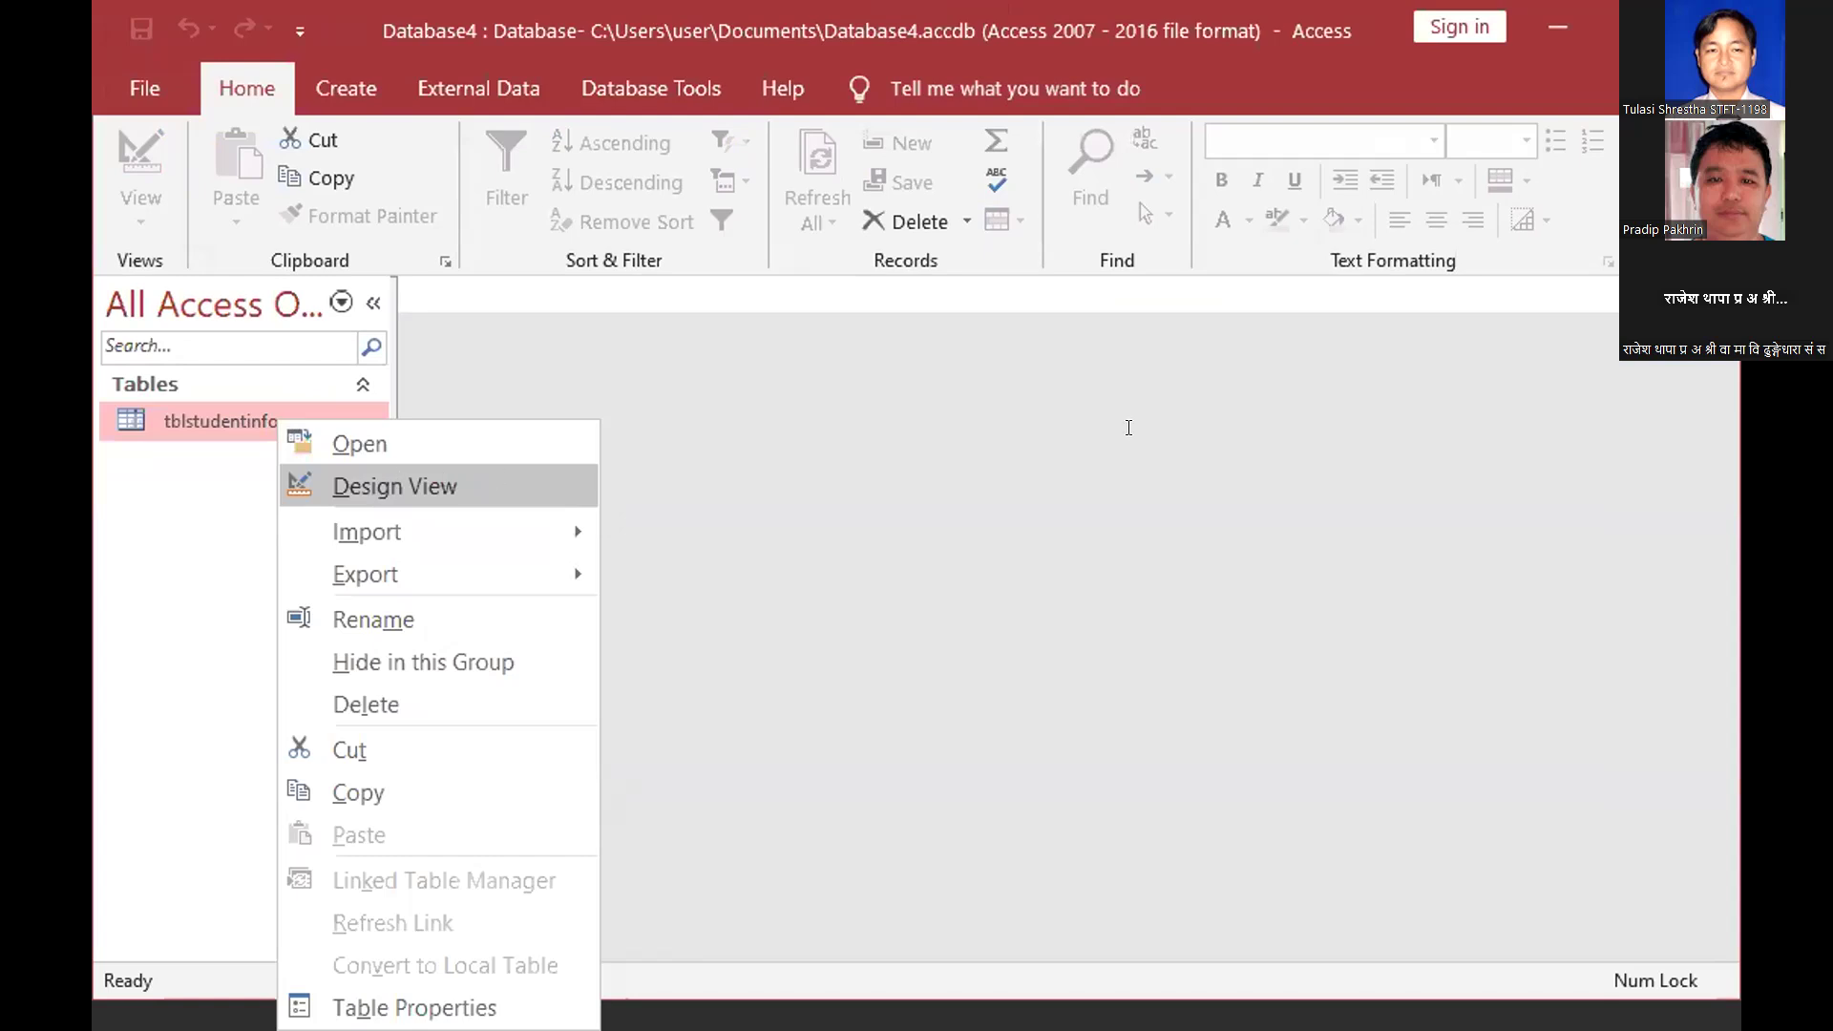
{"action": "key", "text": "Return"}
{"action": "scroll", "coordinate": [602, 392], "scroll_direction": "down", "scroll_amount": 1}
{"action": "left_click", "coordinate": [573, 395]}
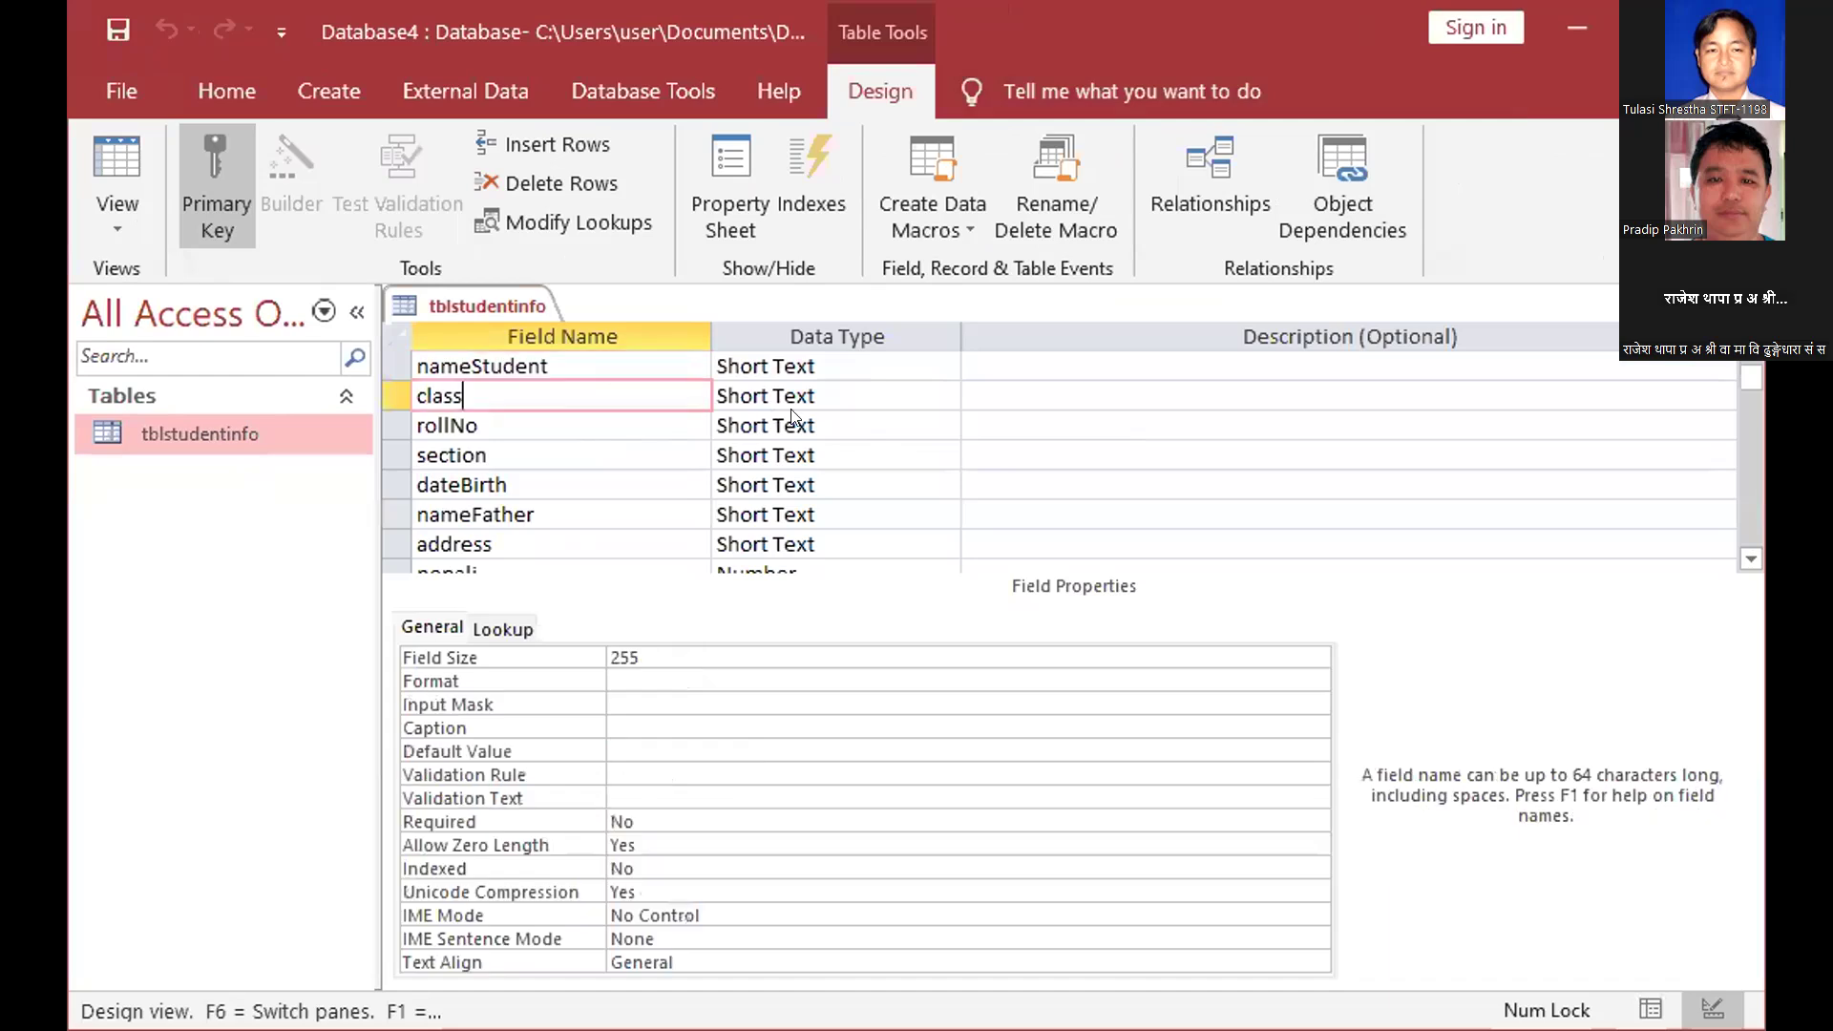
{"action": "left_click", "coordinate": [848, 392]}
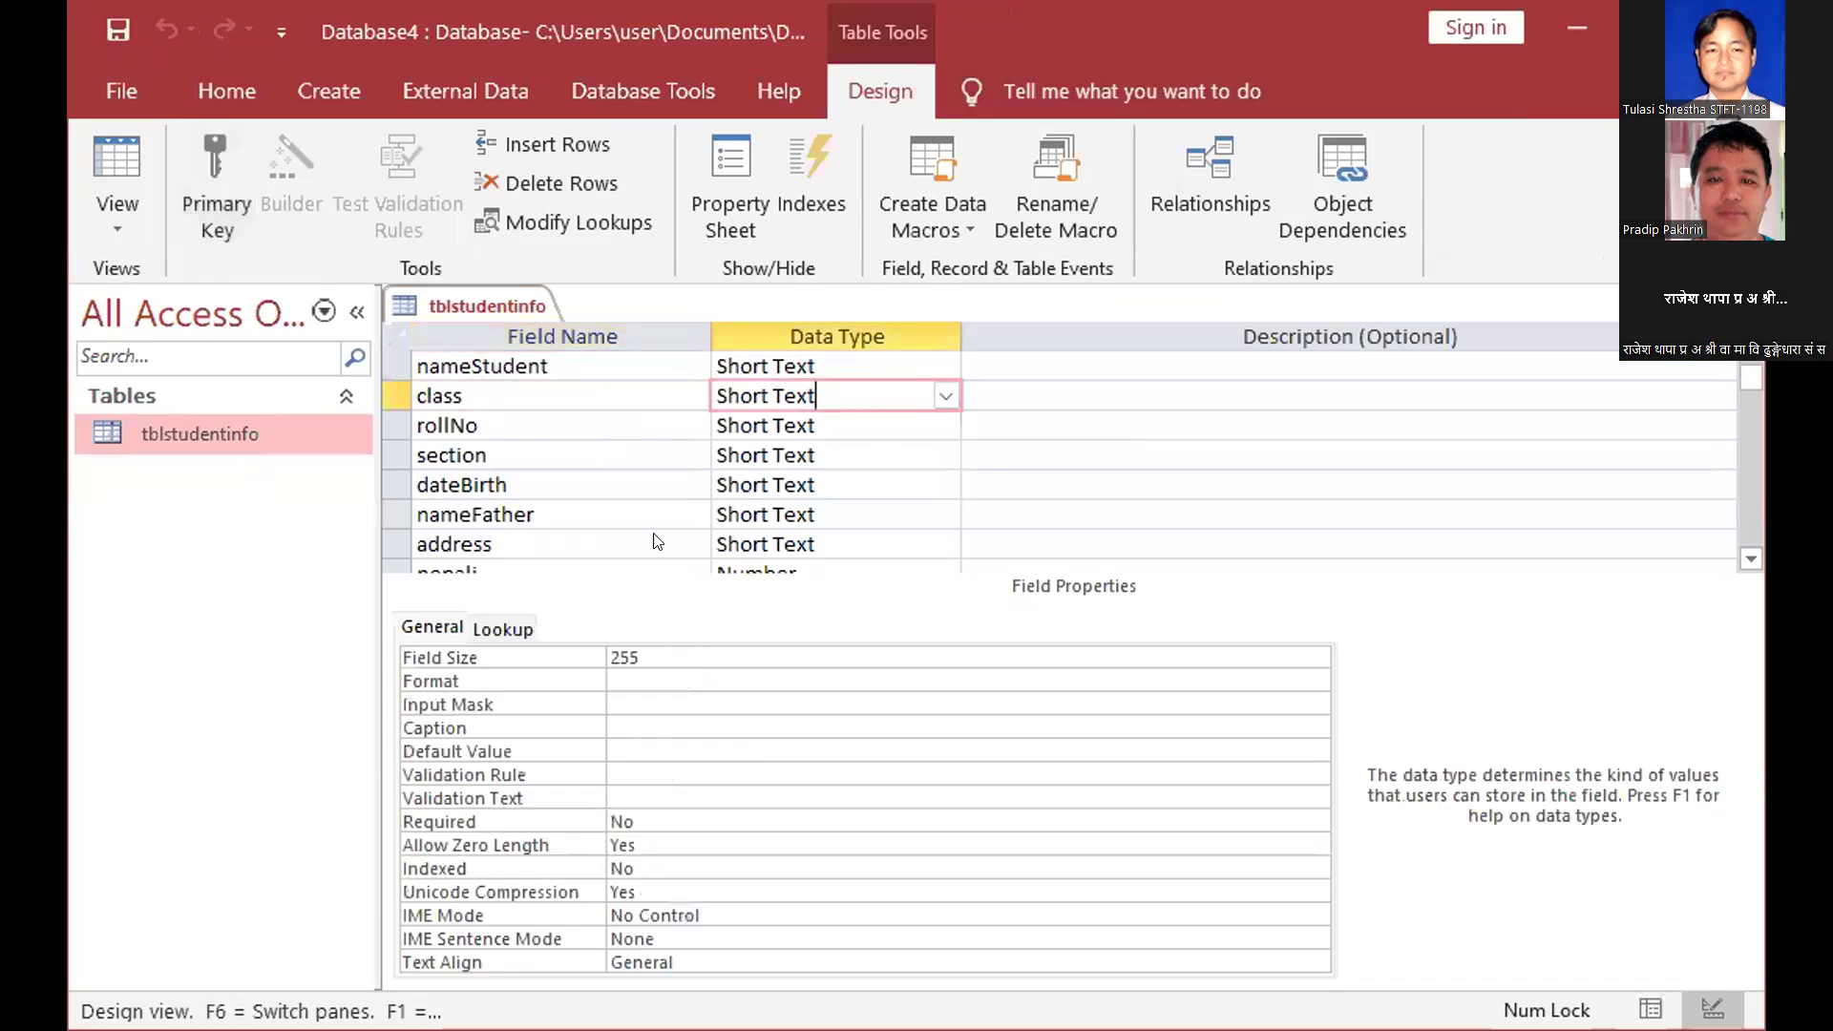
{"action": "left_click", "coordinate": [503, 628]}
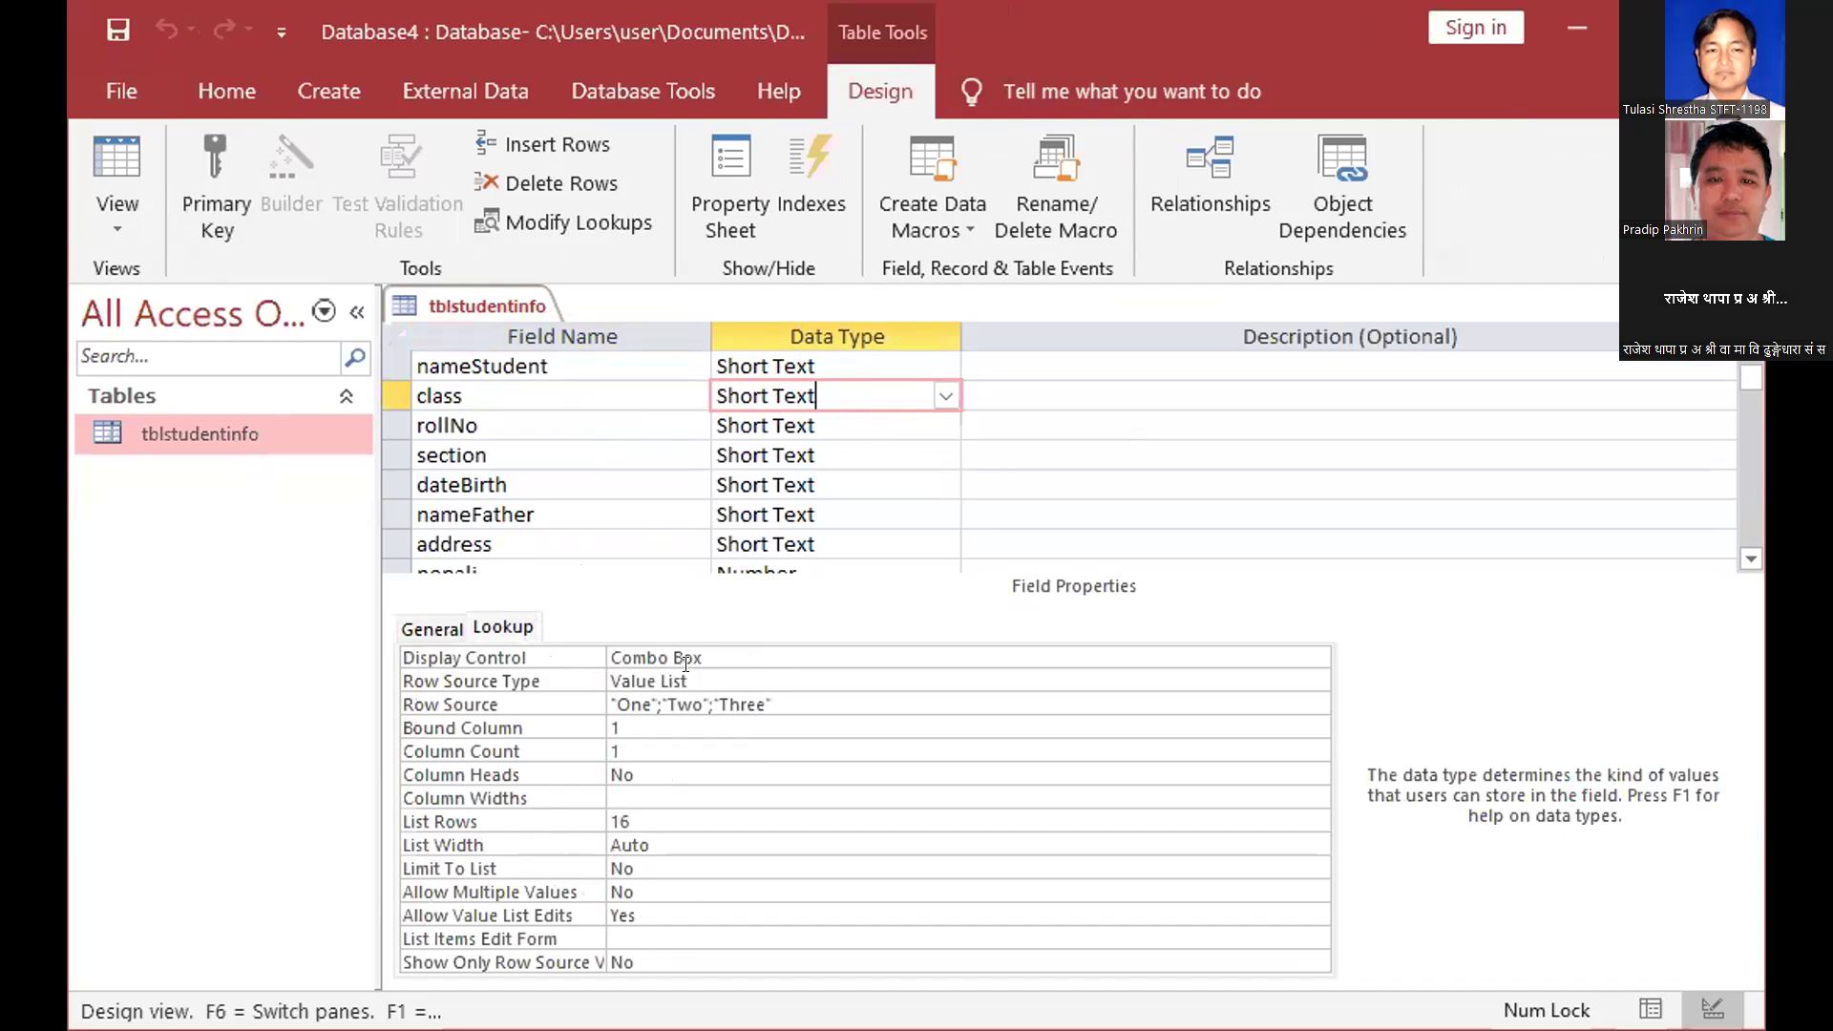
Copy the class field's Row Source entries "One";"Two";"Three" over its Row Source Type and empty the Row Source
{"action": "left_click", "coordinate": [605, 685]}
{"action": "key", "text": "Down"}
{"action": "key", "text": "ctrl+c"}
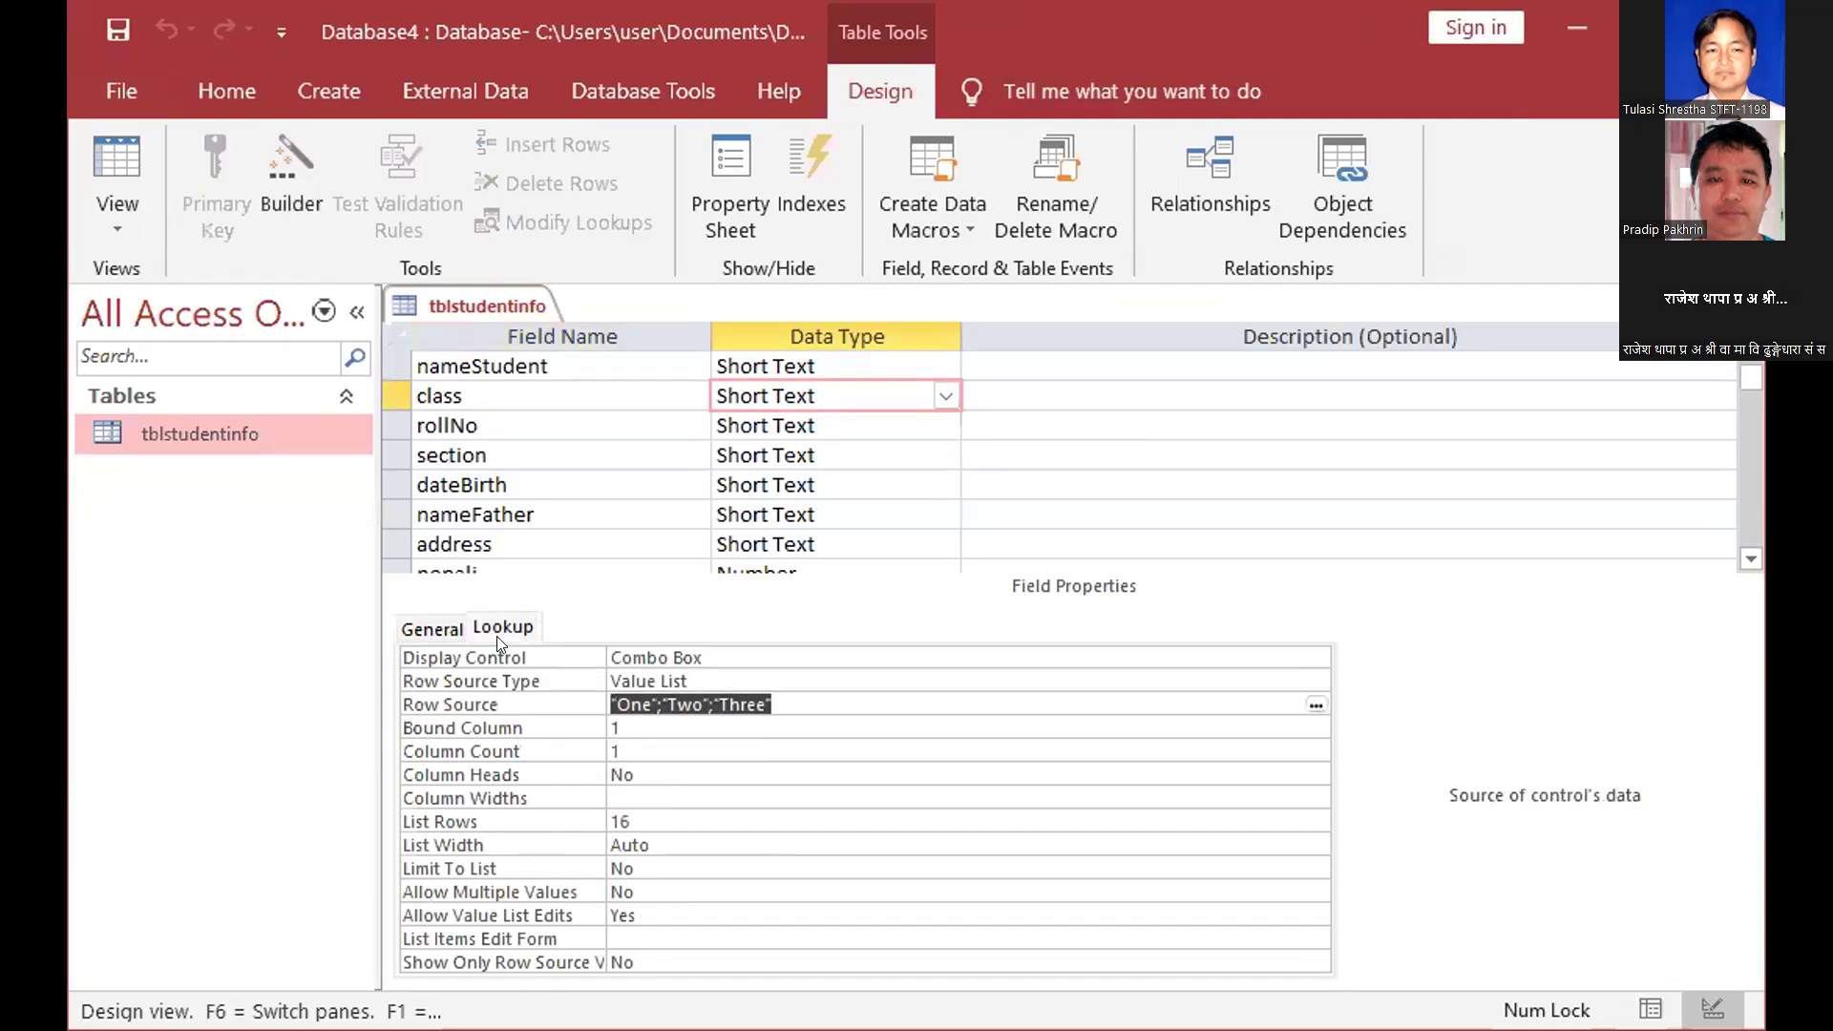
{"action": "key", "text": "Up"}
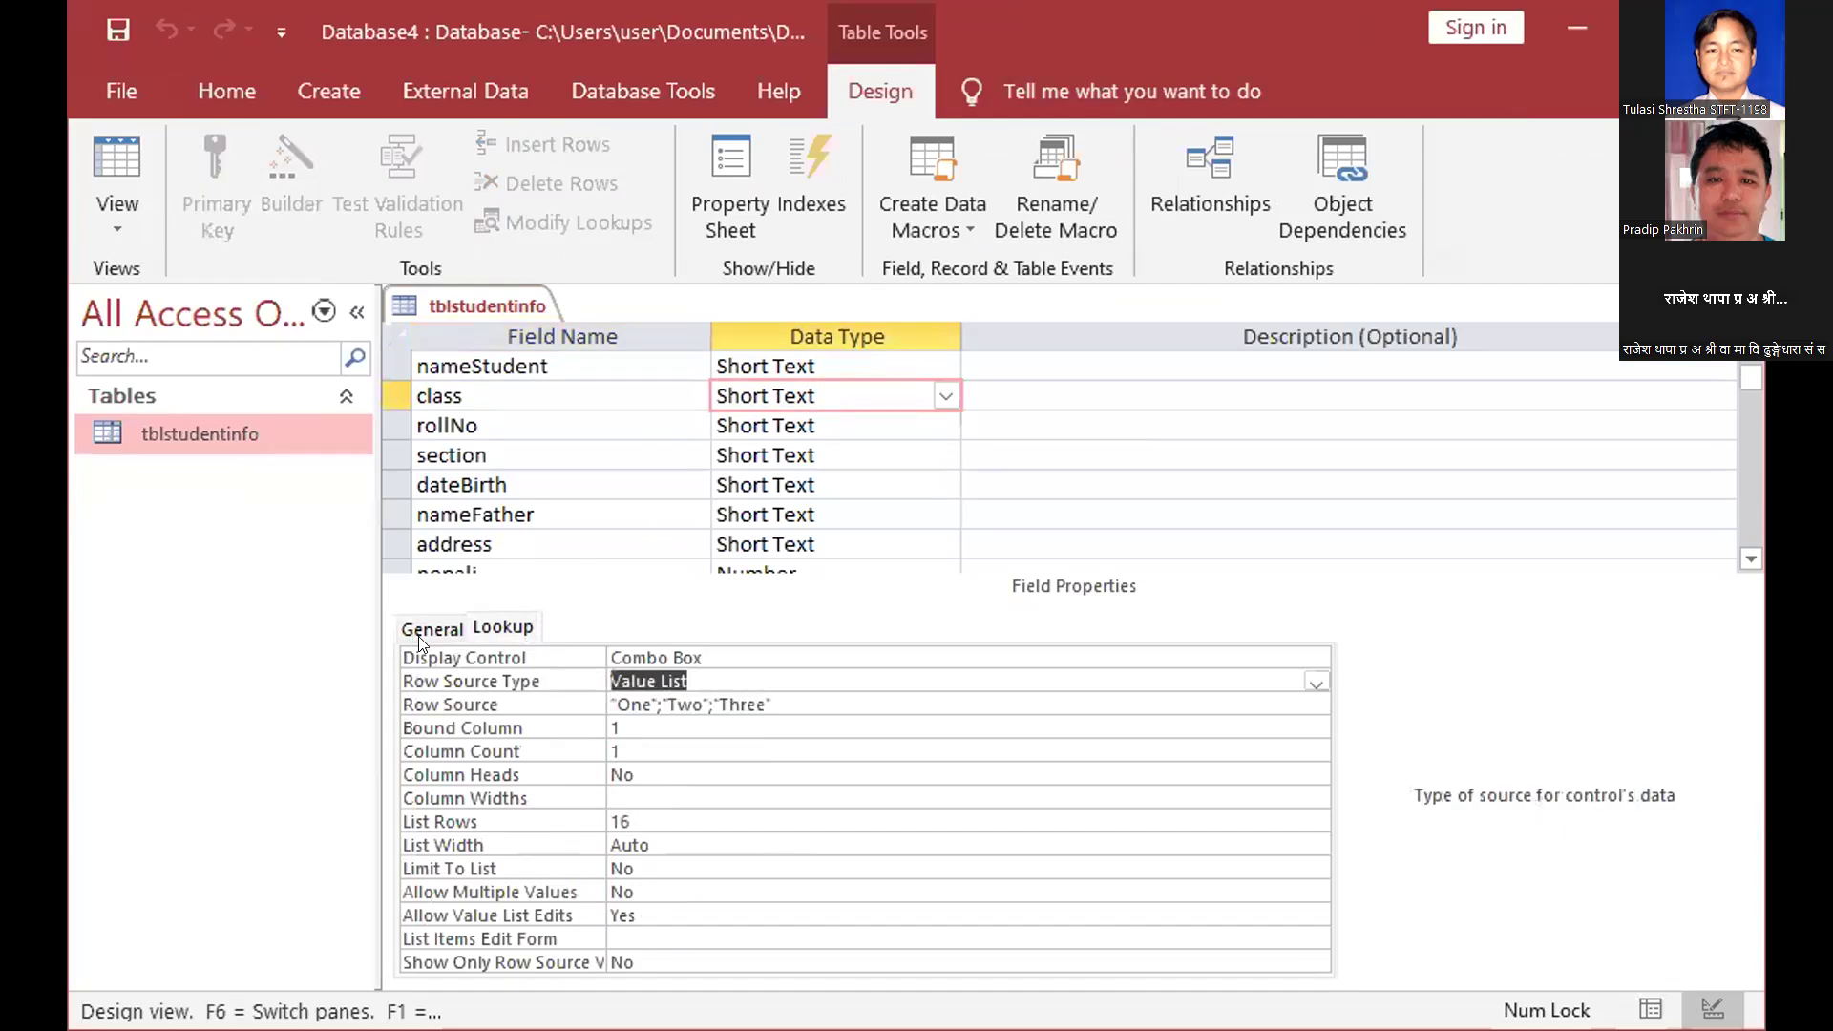
{"action": "key", "text": "ctrl+v"}
{"action": "left_click", "coordinate": [808, 695]}
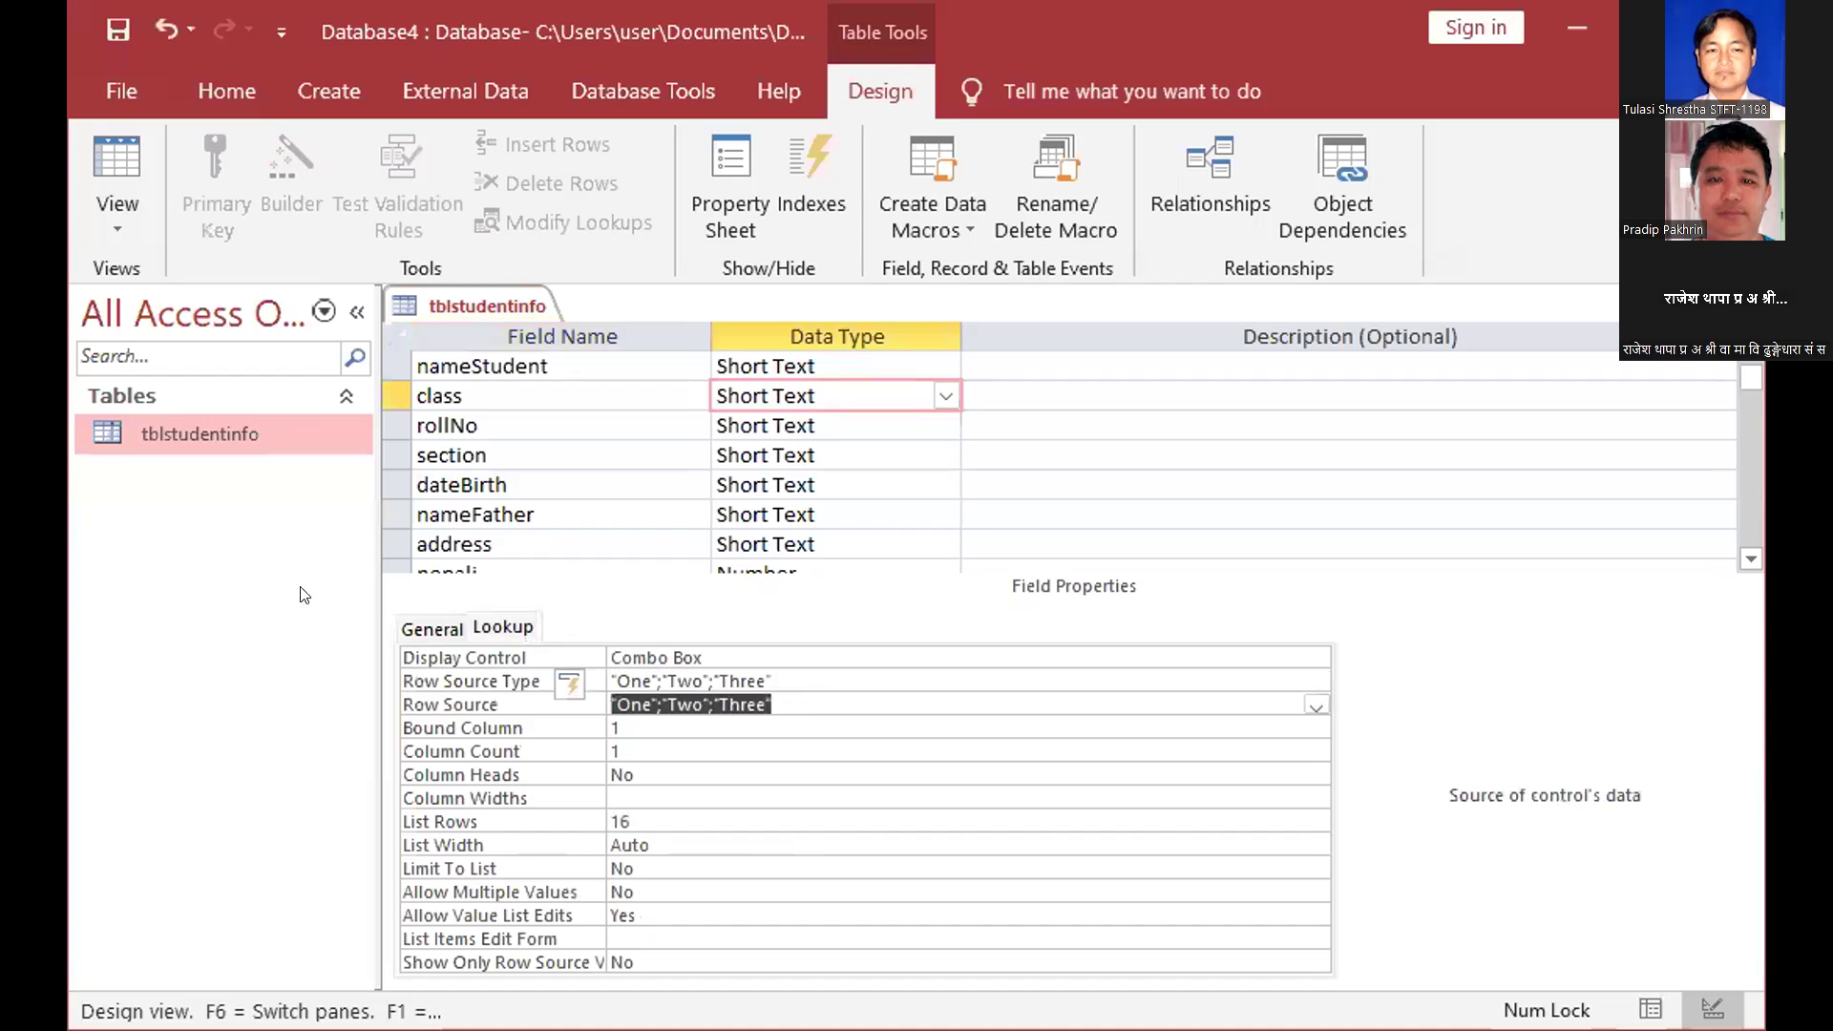
{"action": "key", "text": "BackSpace"}
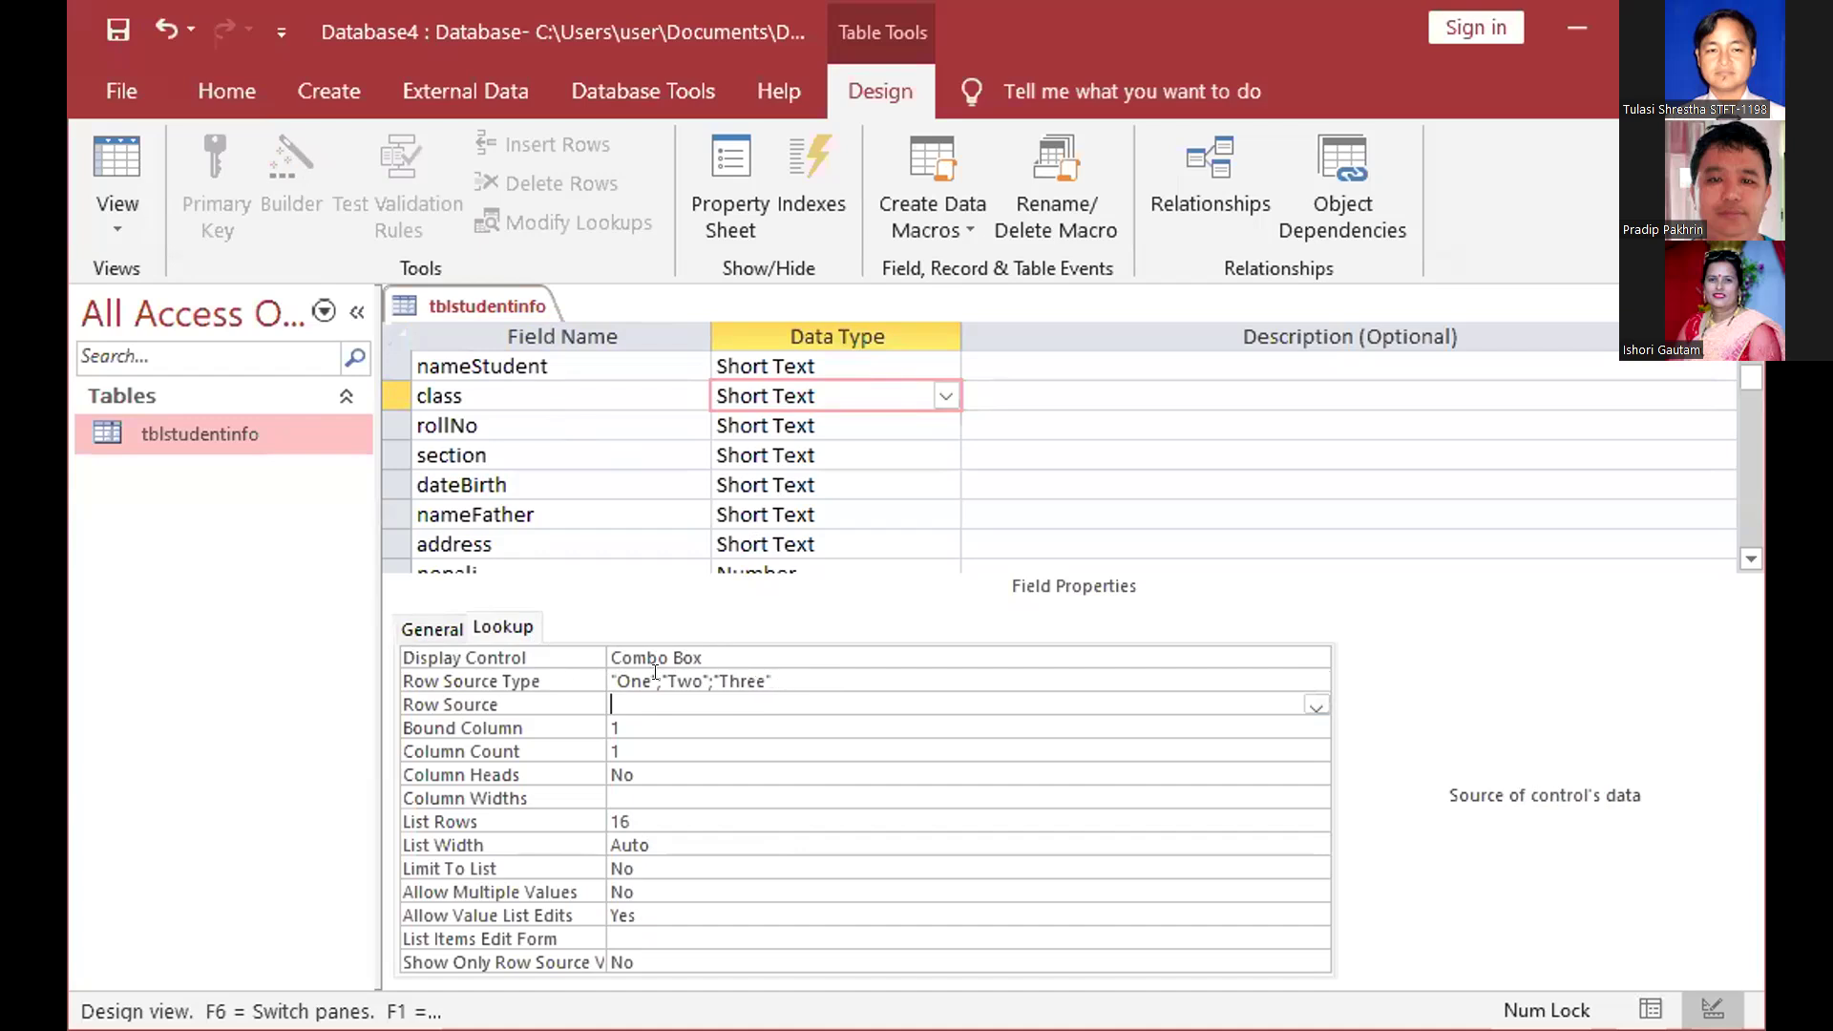
Put "One";"Two";"Three" back into the class field's Row Source and clear its Row Source Type
{"action": "left_click_drag", "start_coordinate": [773, 674], "coordinate": [579, 689]}
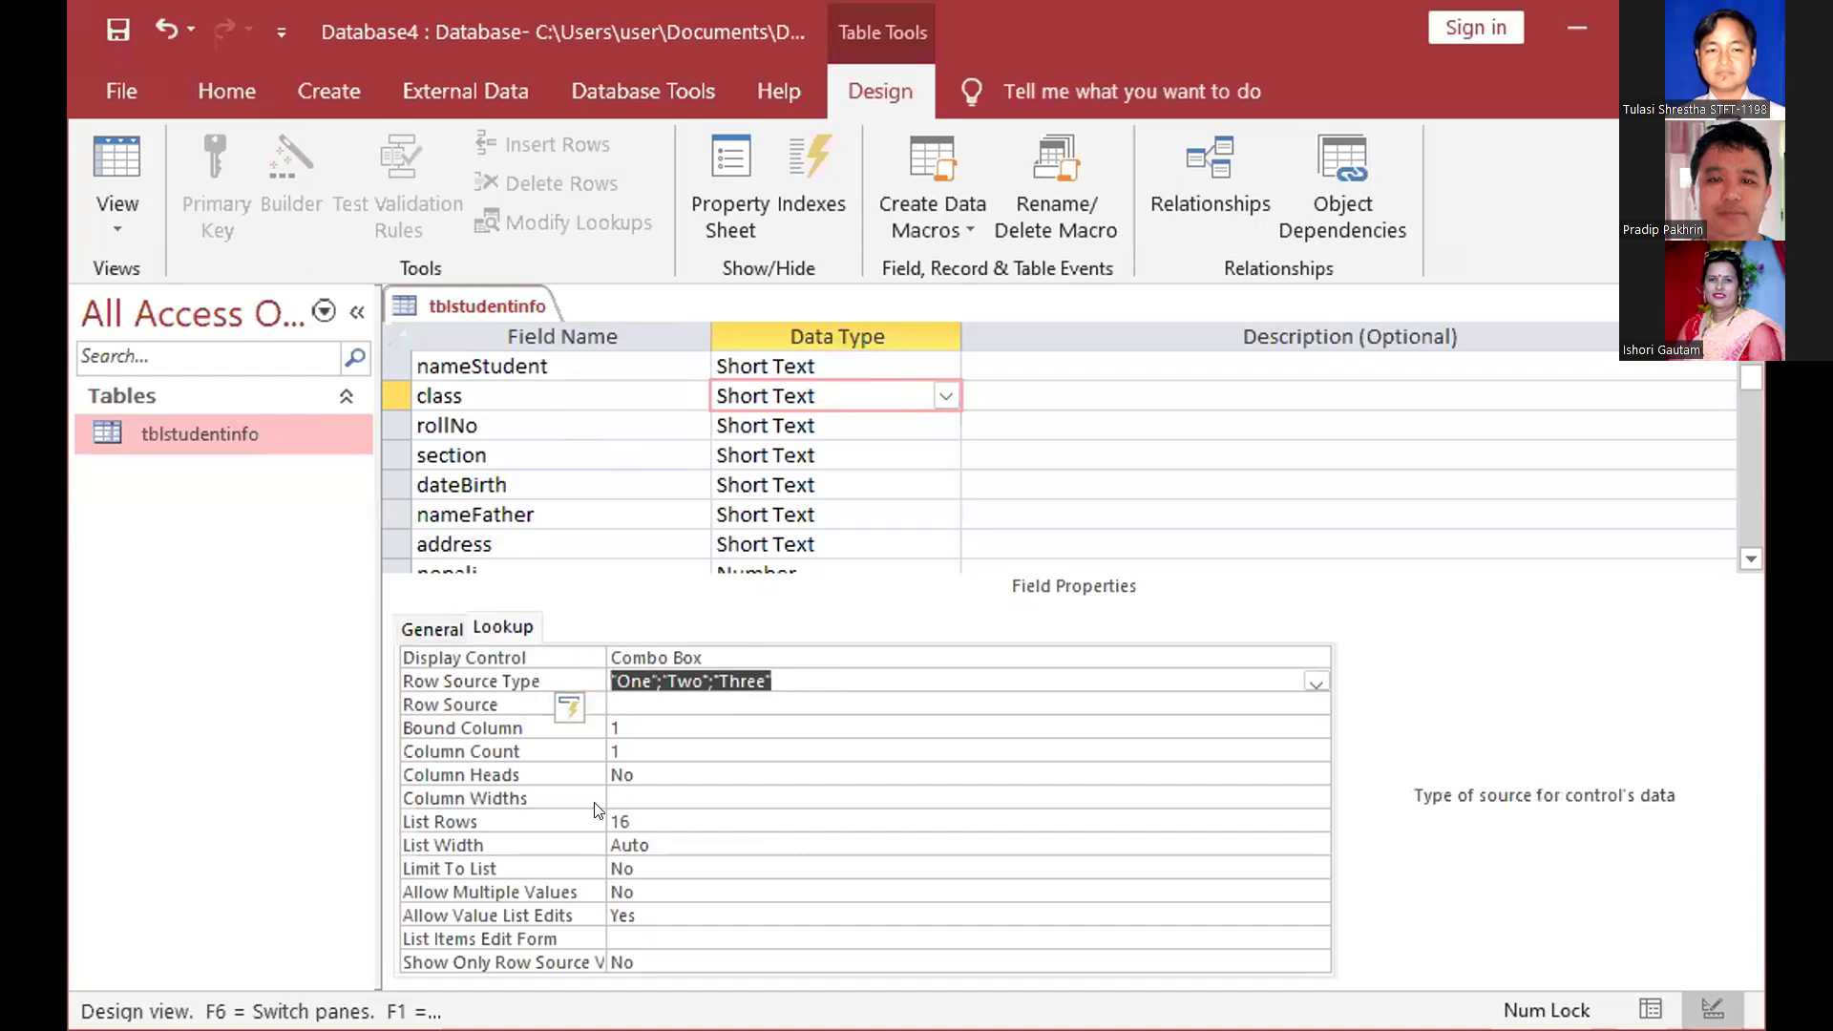
{"action": "left_click", "coordinate": [657, 693]}
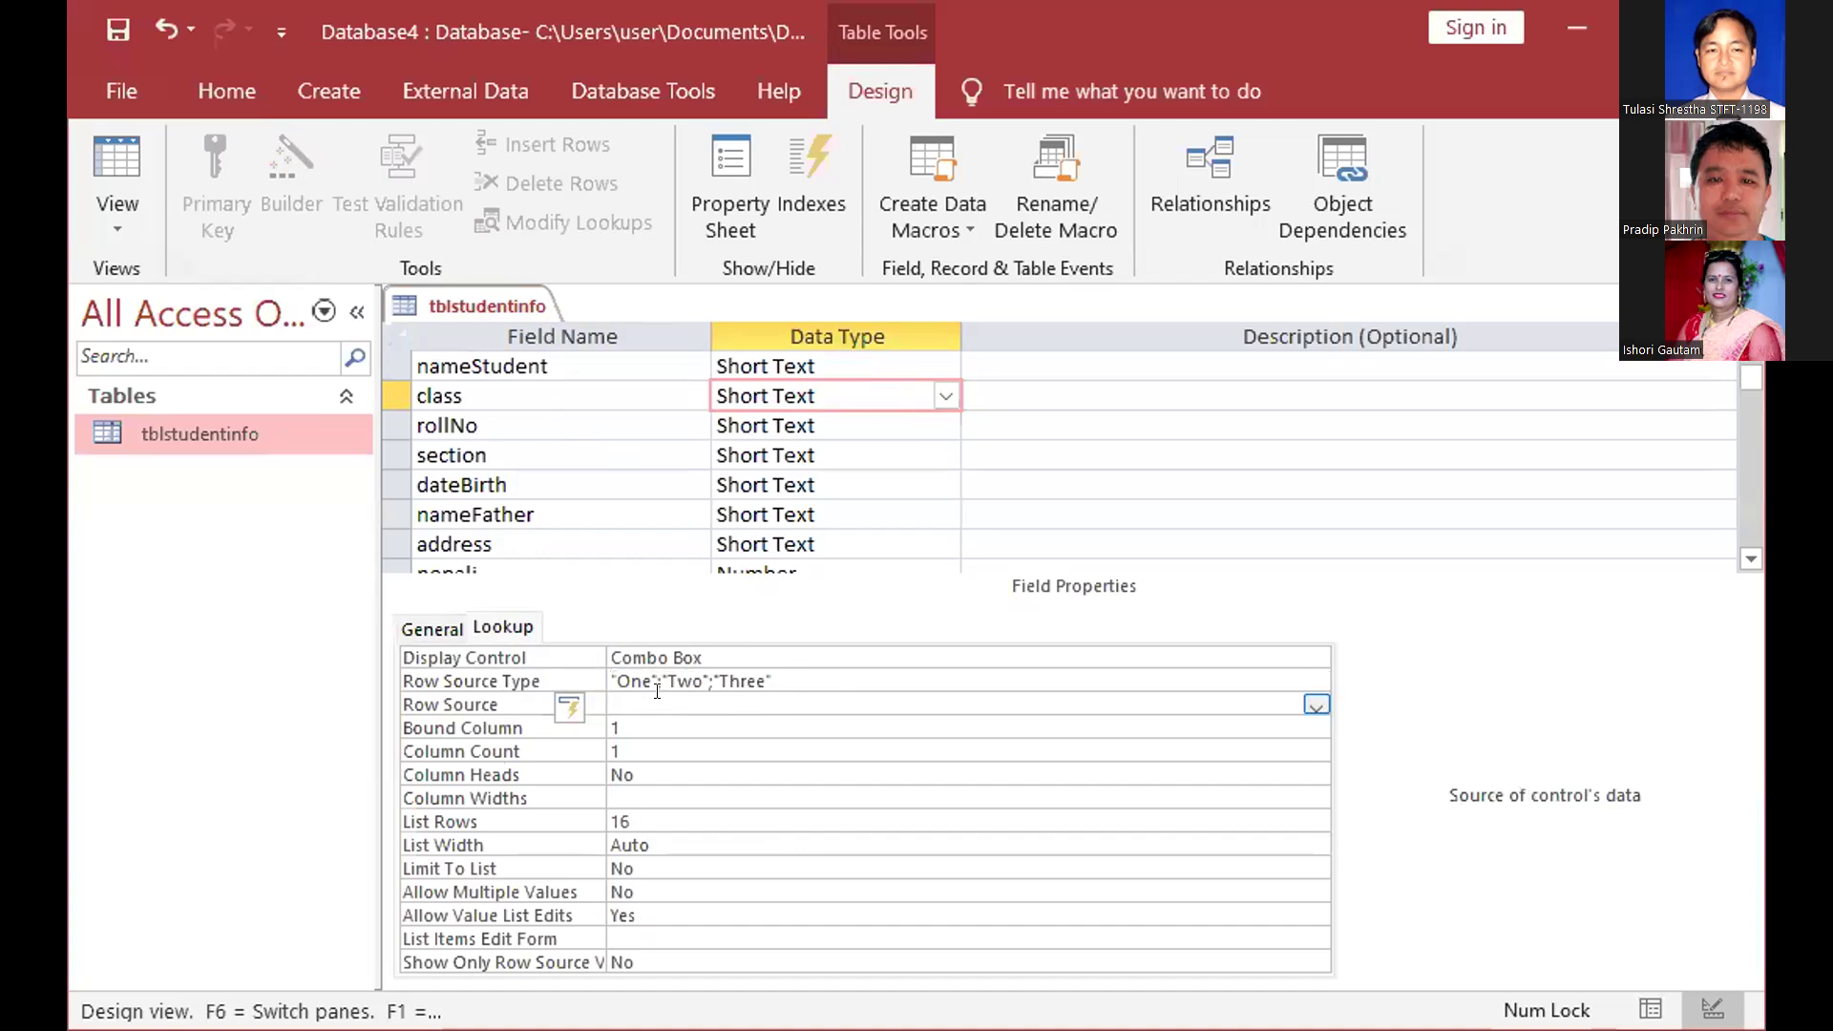
{"action": "type", "text": "\"One\";\"Two\";\"Three\""}
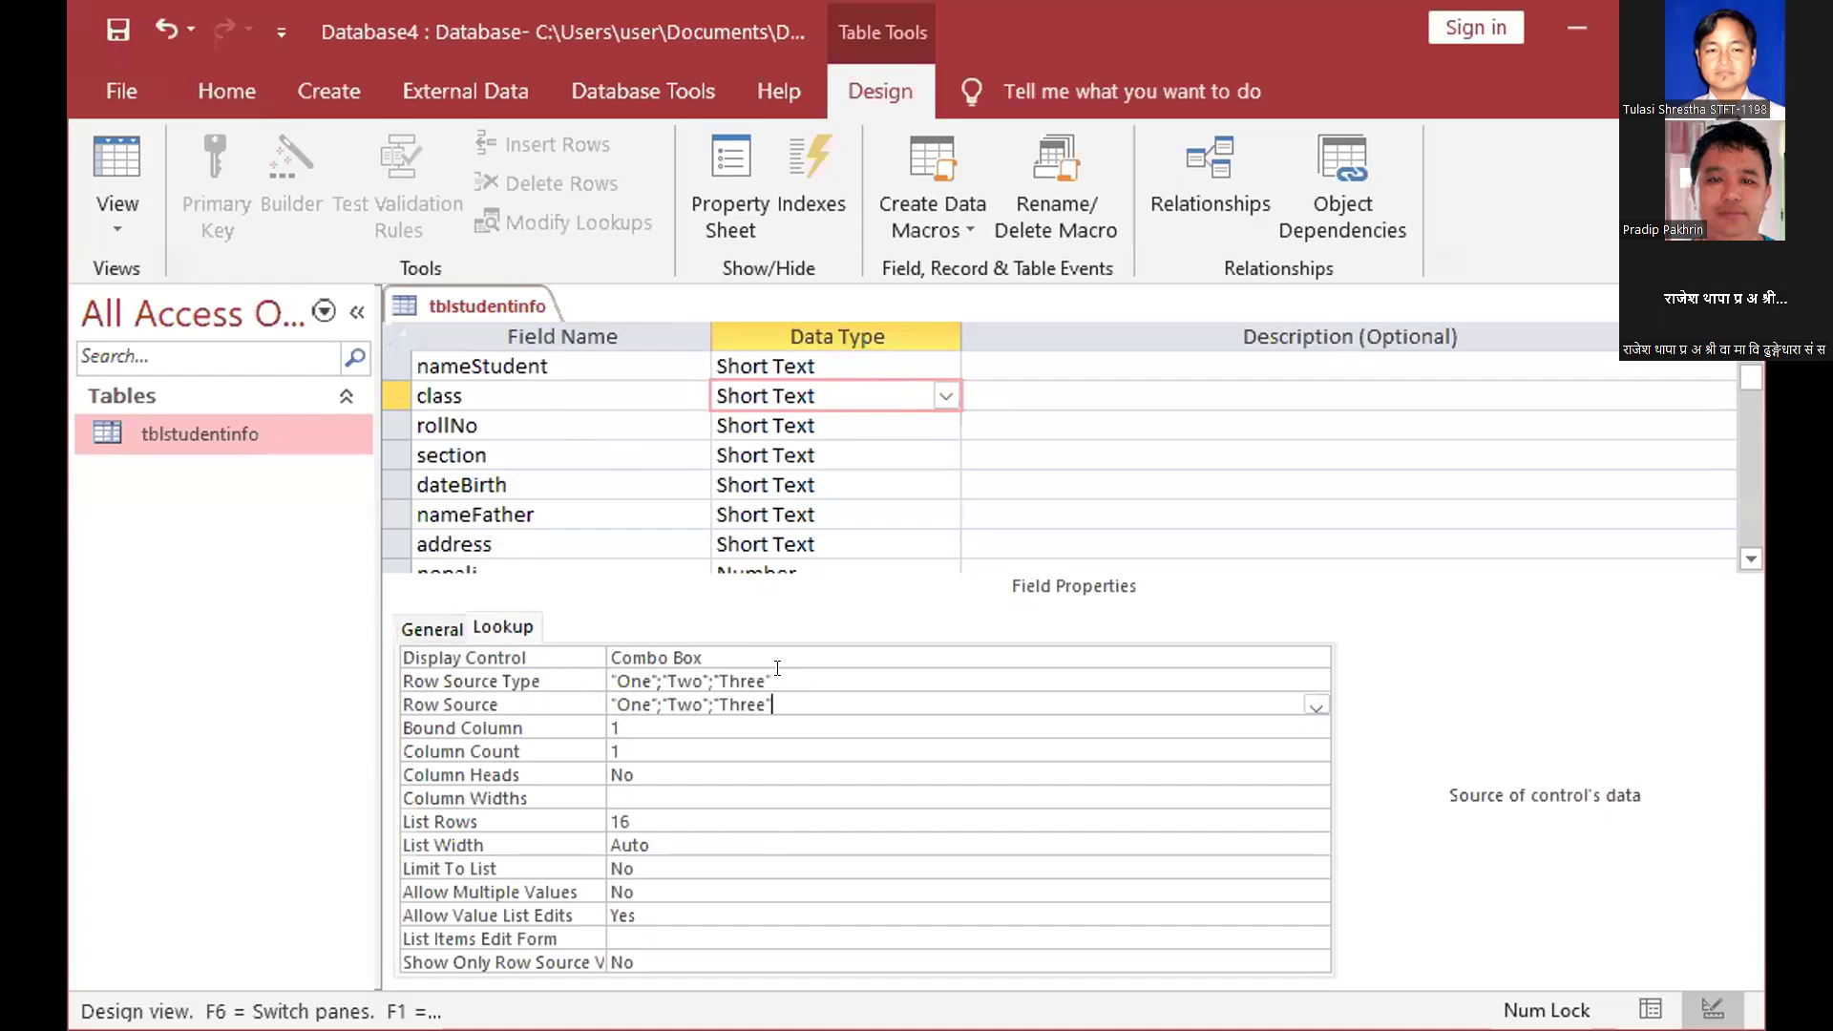
{"action": "left_click", "coordinate": [574, 684]}
Move the entries "One";"Two";"Three" from the class field's Row Source into its empty Row Source Type
{"action": "left_click", "coordinate": [810, 701]}
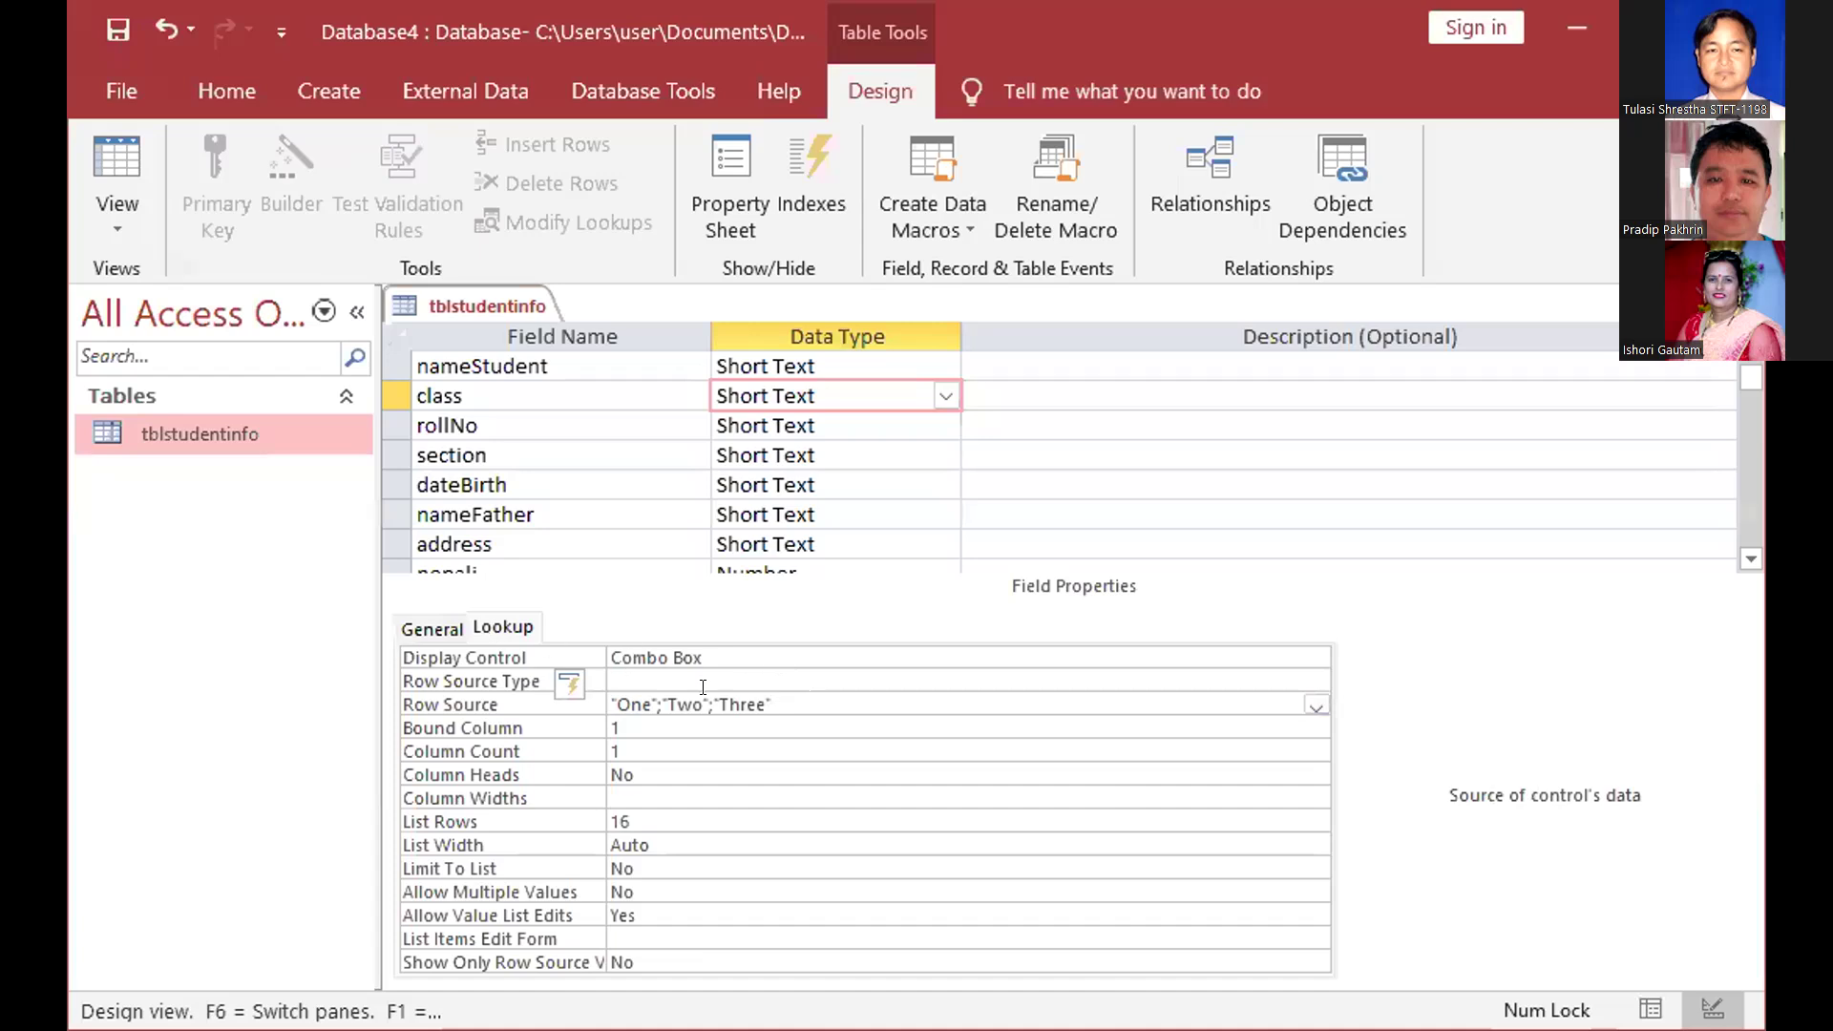
{"action": "key", "text": "F2"}
{"action": "key", "text": "ctrl+c"}
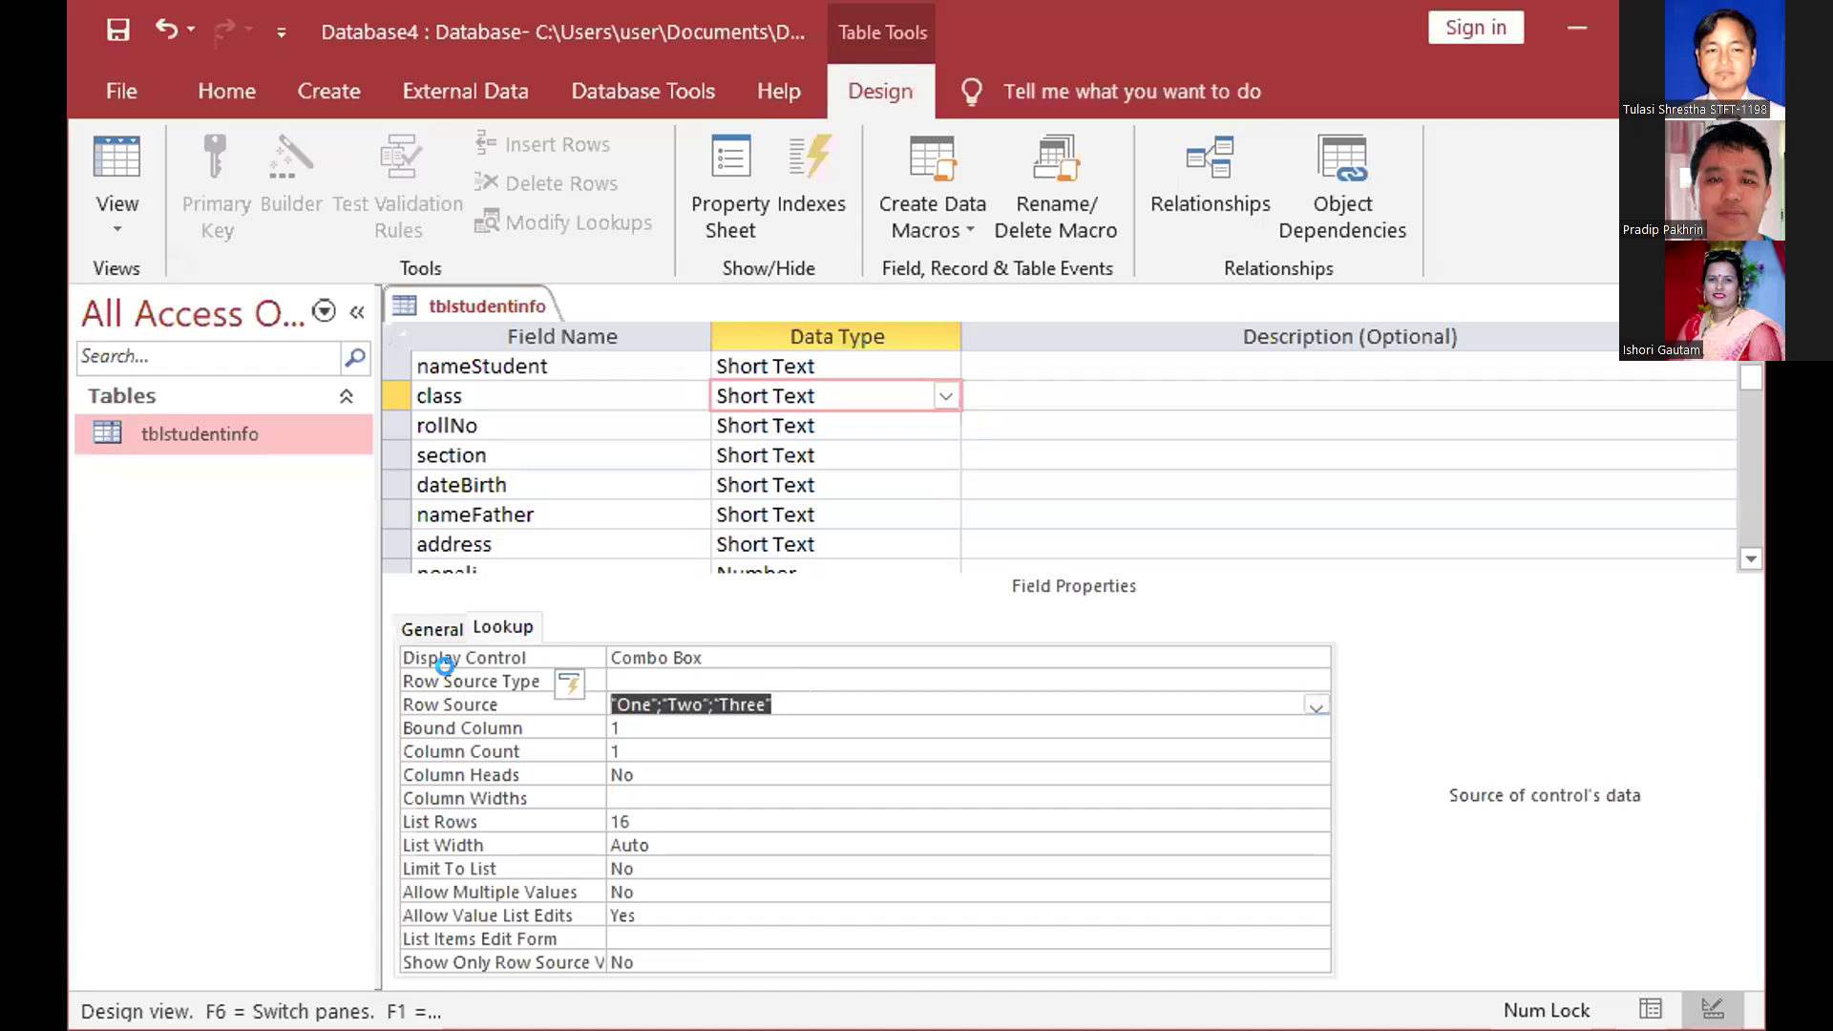
{"action": "key", "text": "Delete"}
{"action": "left_click", "coordinate": [653, 675]}
{"action": "key", "text": "ctrl+v"}
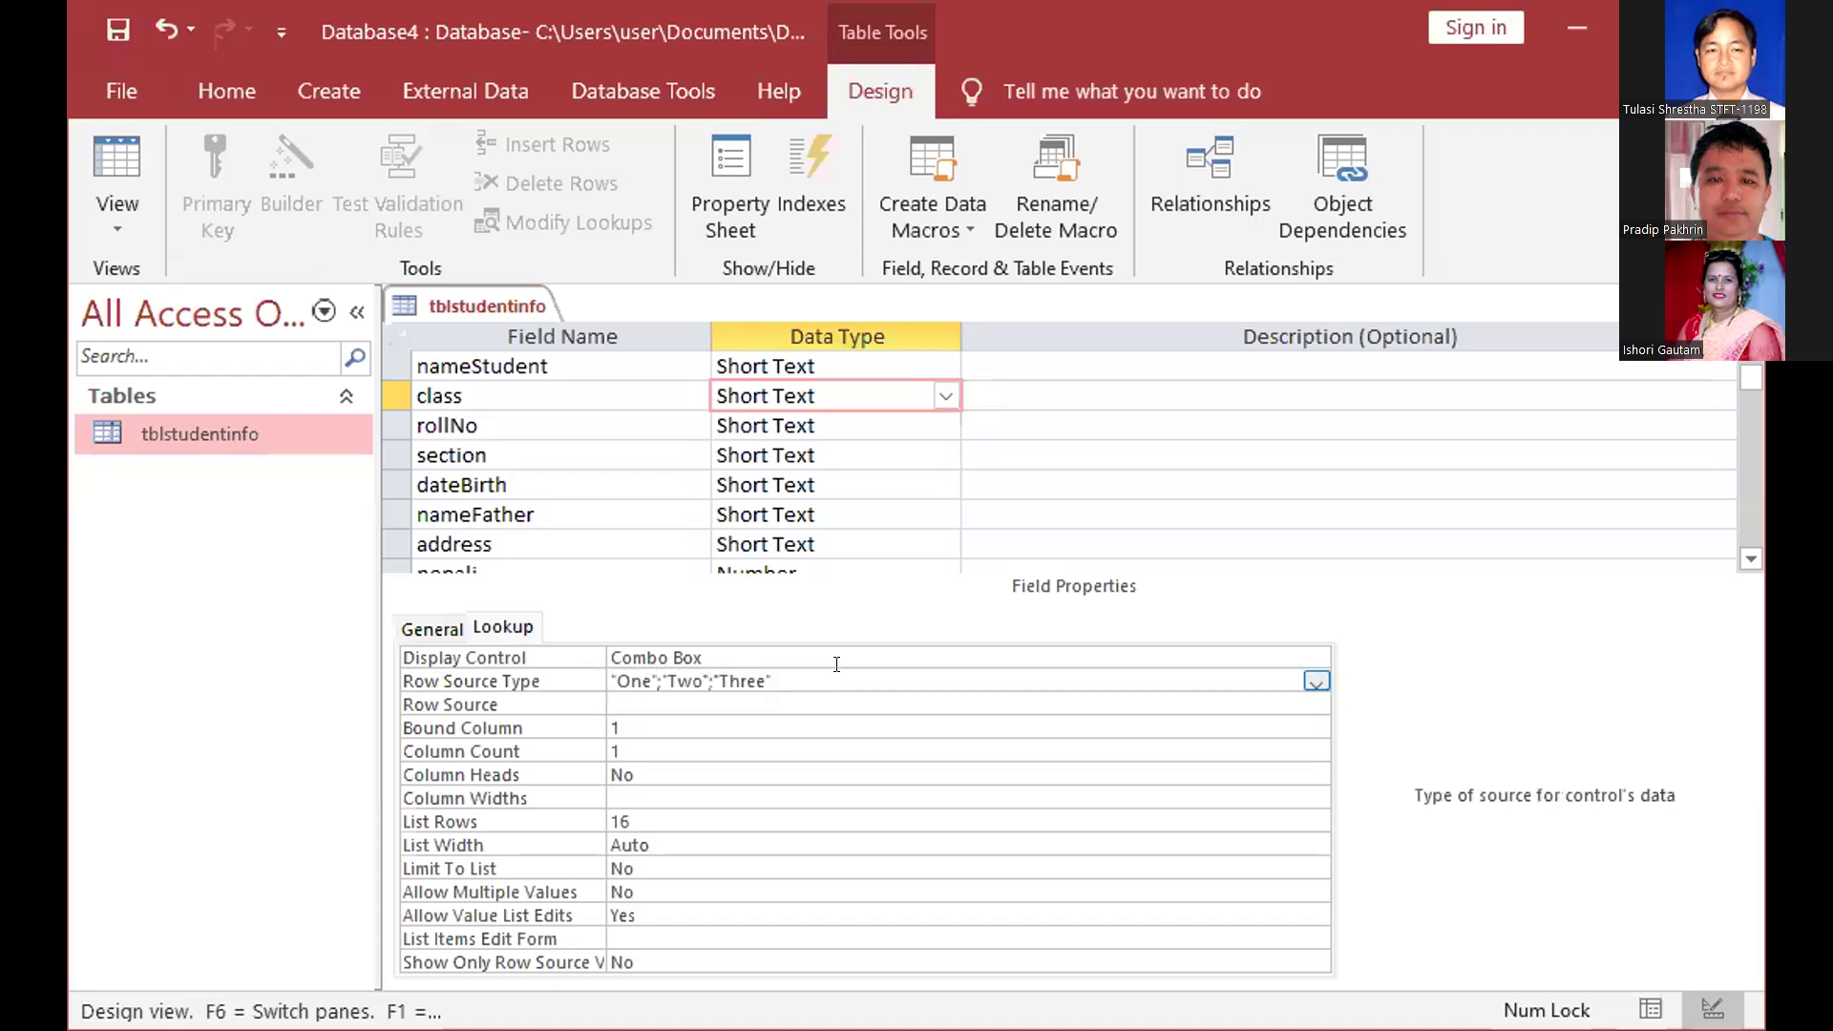
Move "One";"Two";"Three" out of the class field's Row Source Type into its Row Source
{"action": "left_click_drag", "start_coordinate": [835, 668], "coordinate": [612, 670]}
{"action": "key", "text": "ctrl+x"}
{"action": "left_click", "coordinate": [676, 702]}
{"action": "key", "text": "ctrl+v"}
Set the class field's Row Source Type to Value List
{"action": "left_click", "coordinate": [651, 681]}
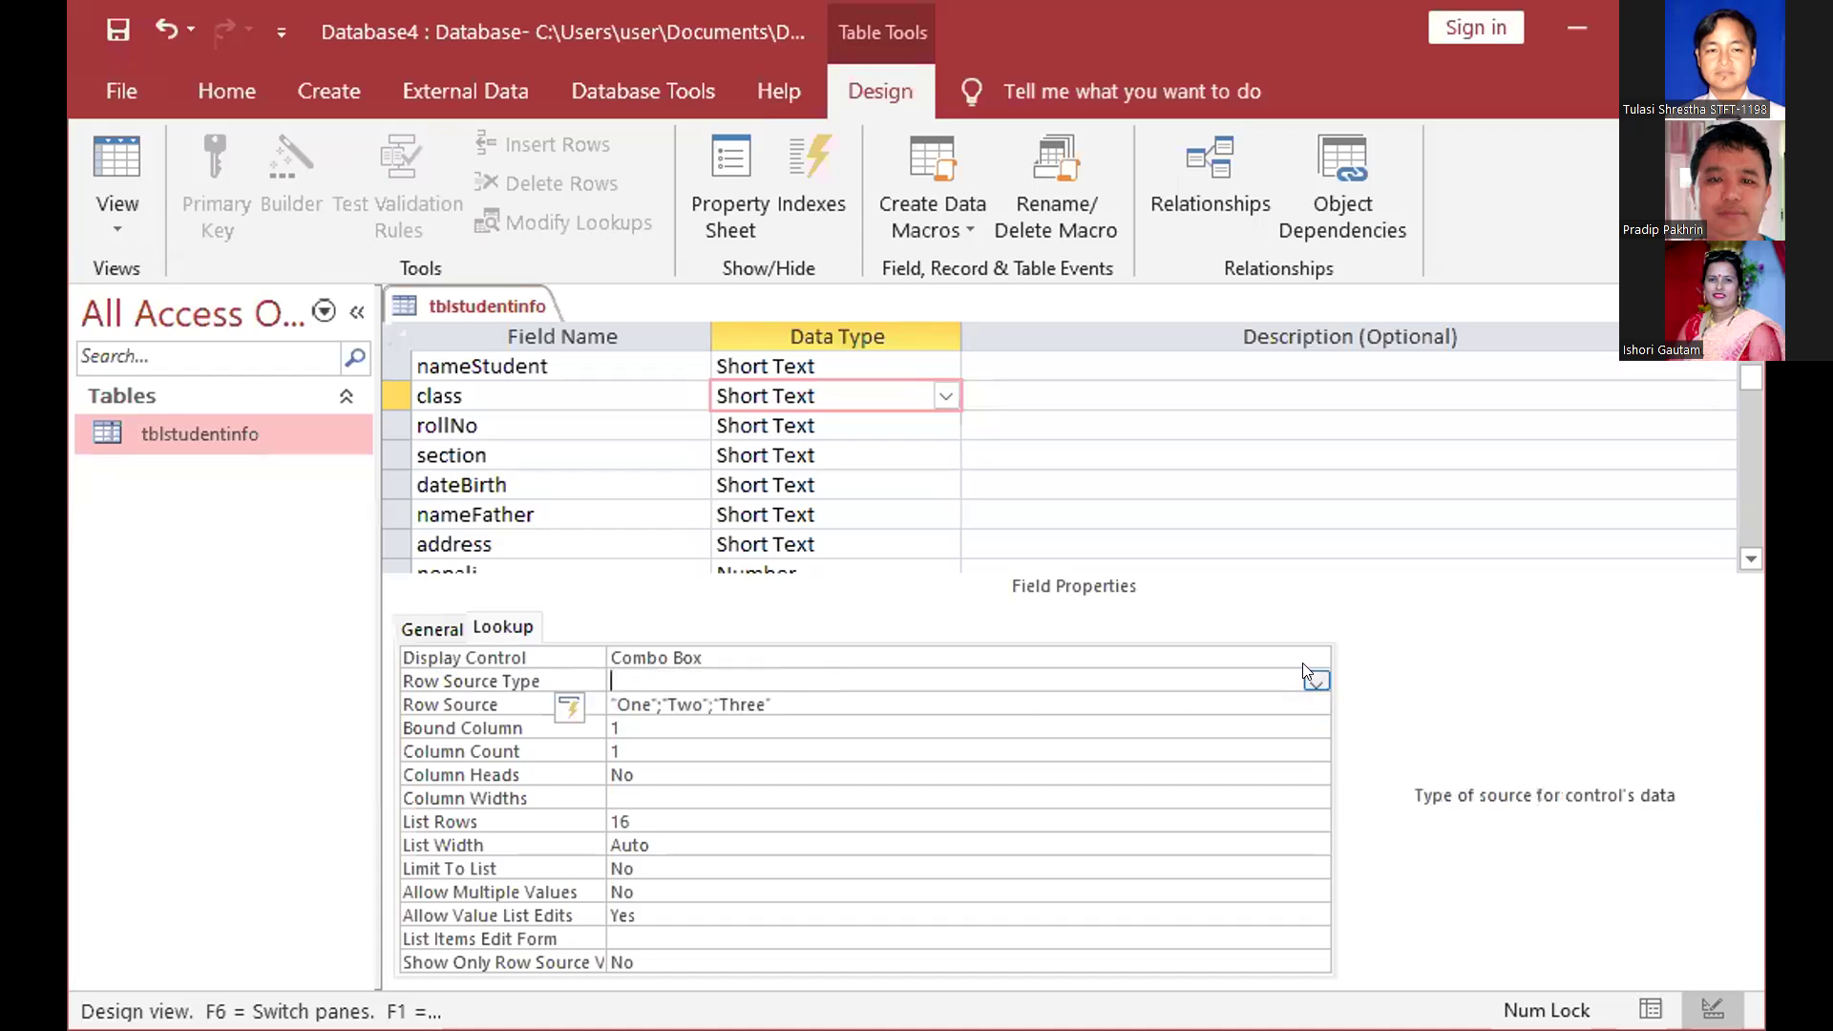
{"action": "left_click", "coordinate": [1312, 678]}
{"action": "left_click", "coordinate": [655, 726]}
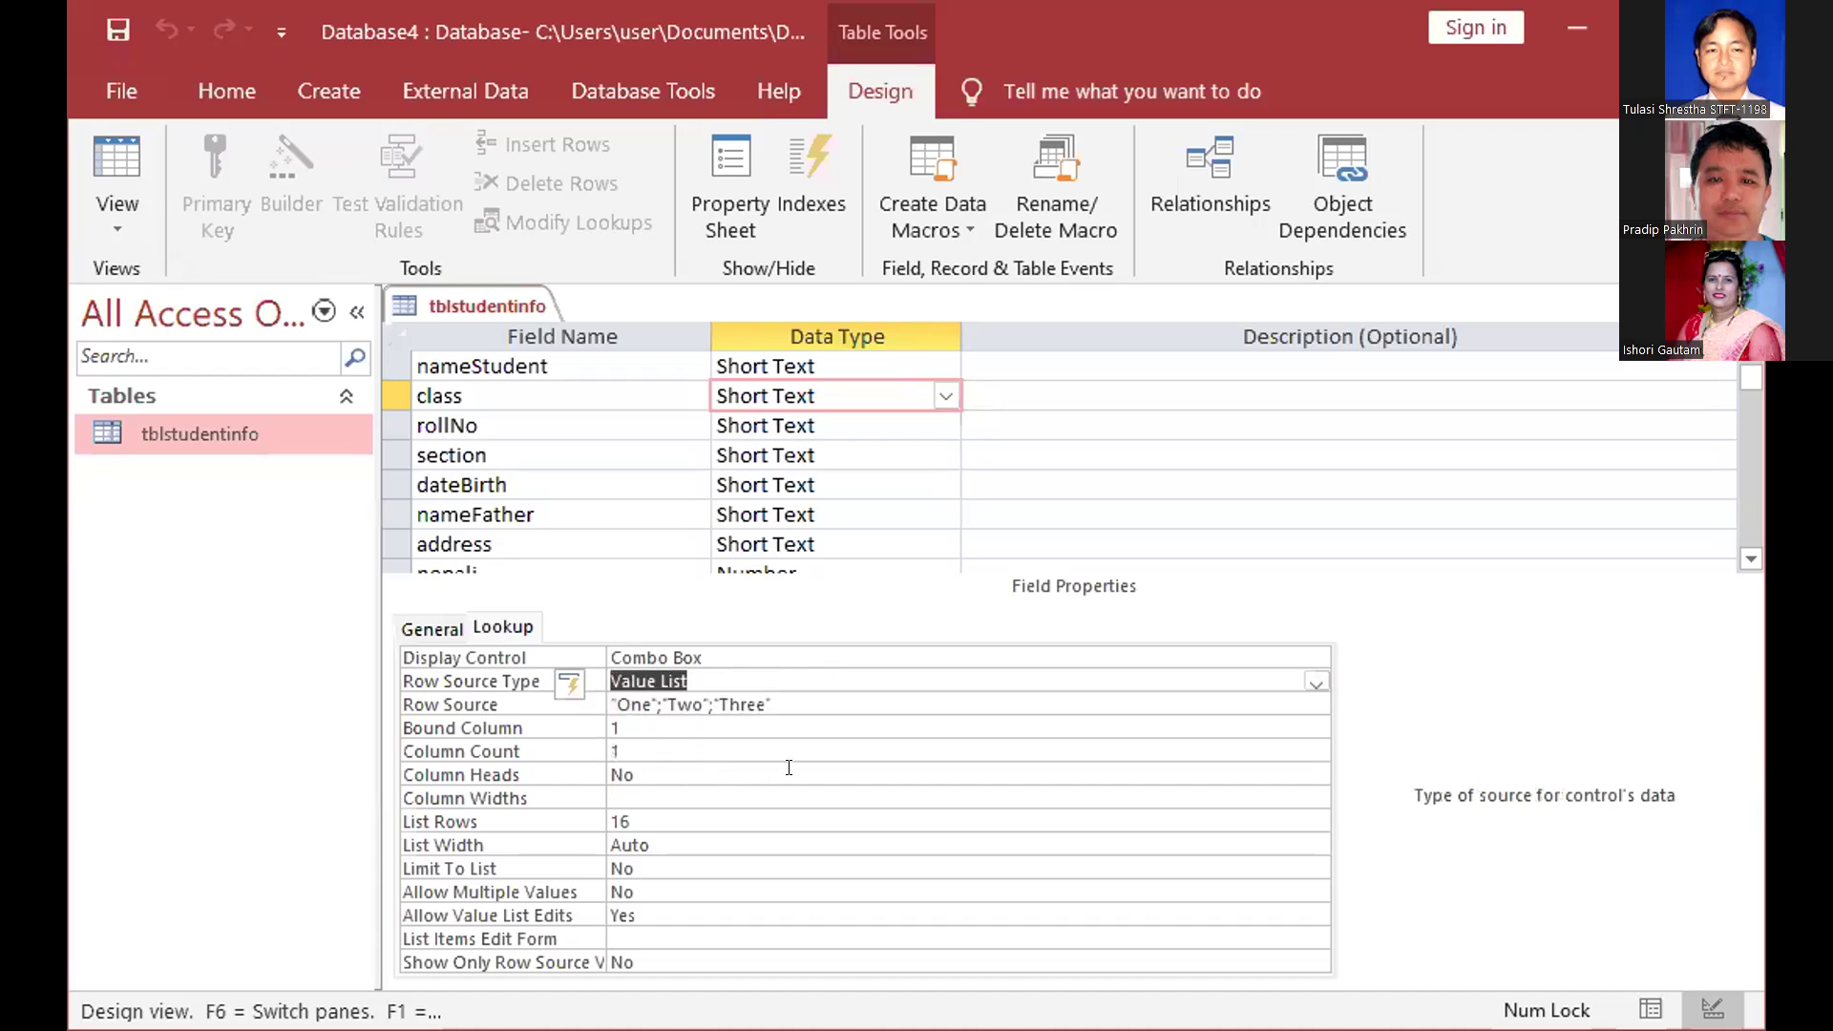
{"action": "left_click", "coordinate": [714, 657]}
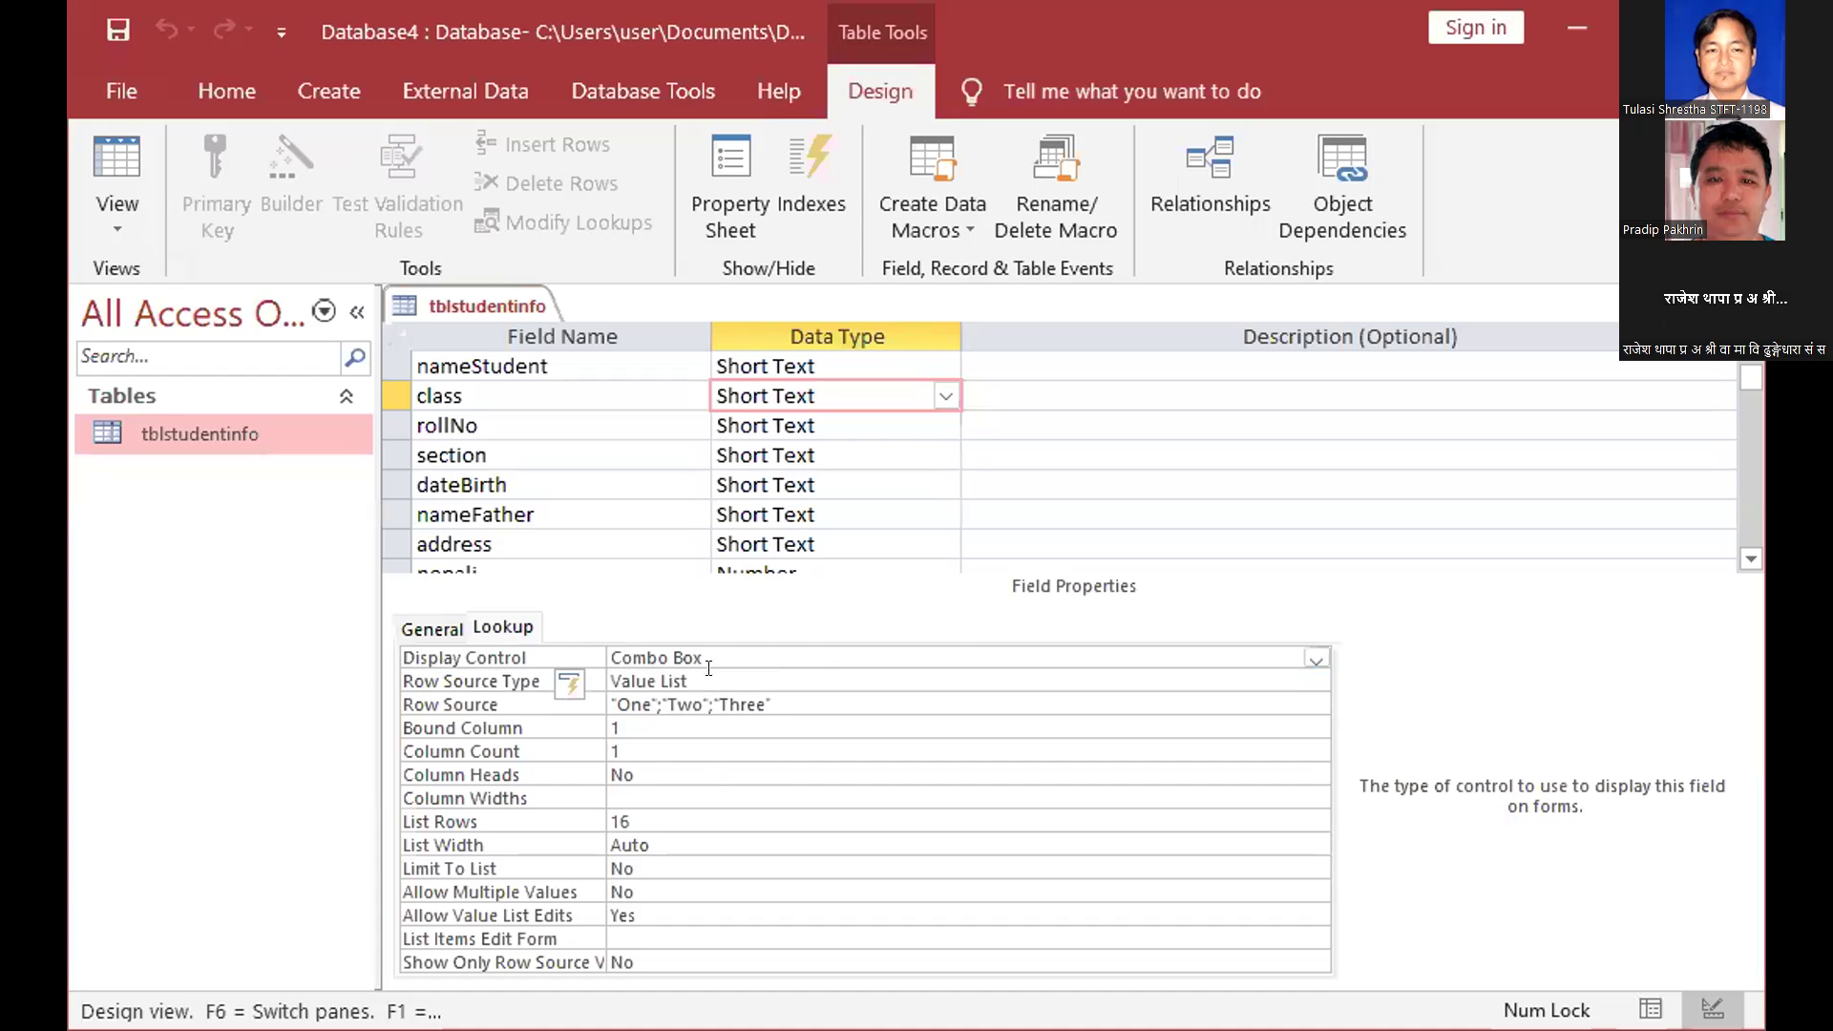
{"action": "left_click", "coordinate": [716, 683]}
{"action": "left_click", "coordinate": [1316, 682]}
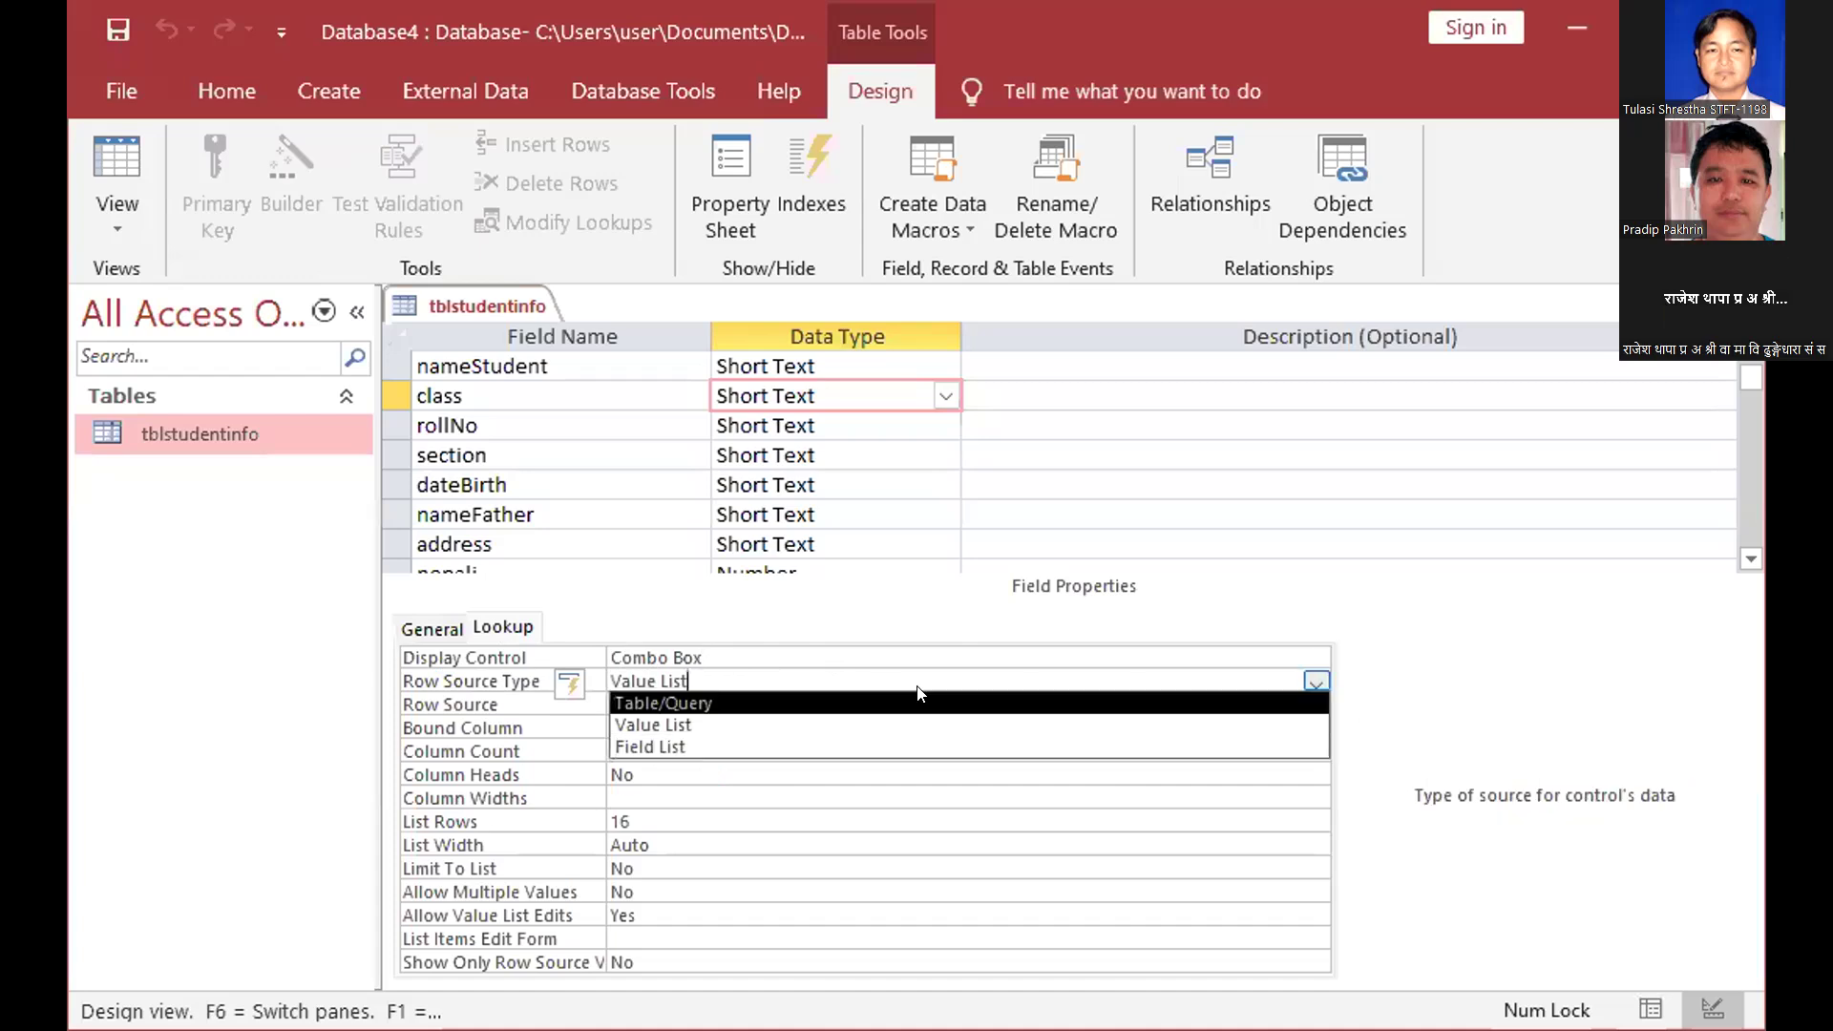
{"action": "left_click", "coordinate": [653, 714]}
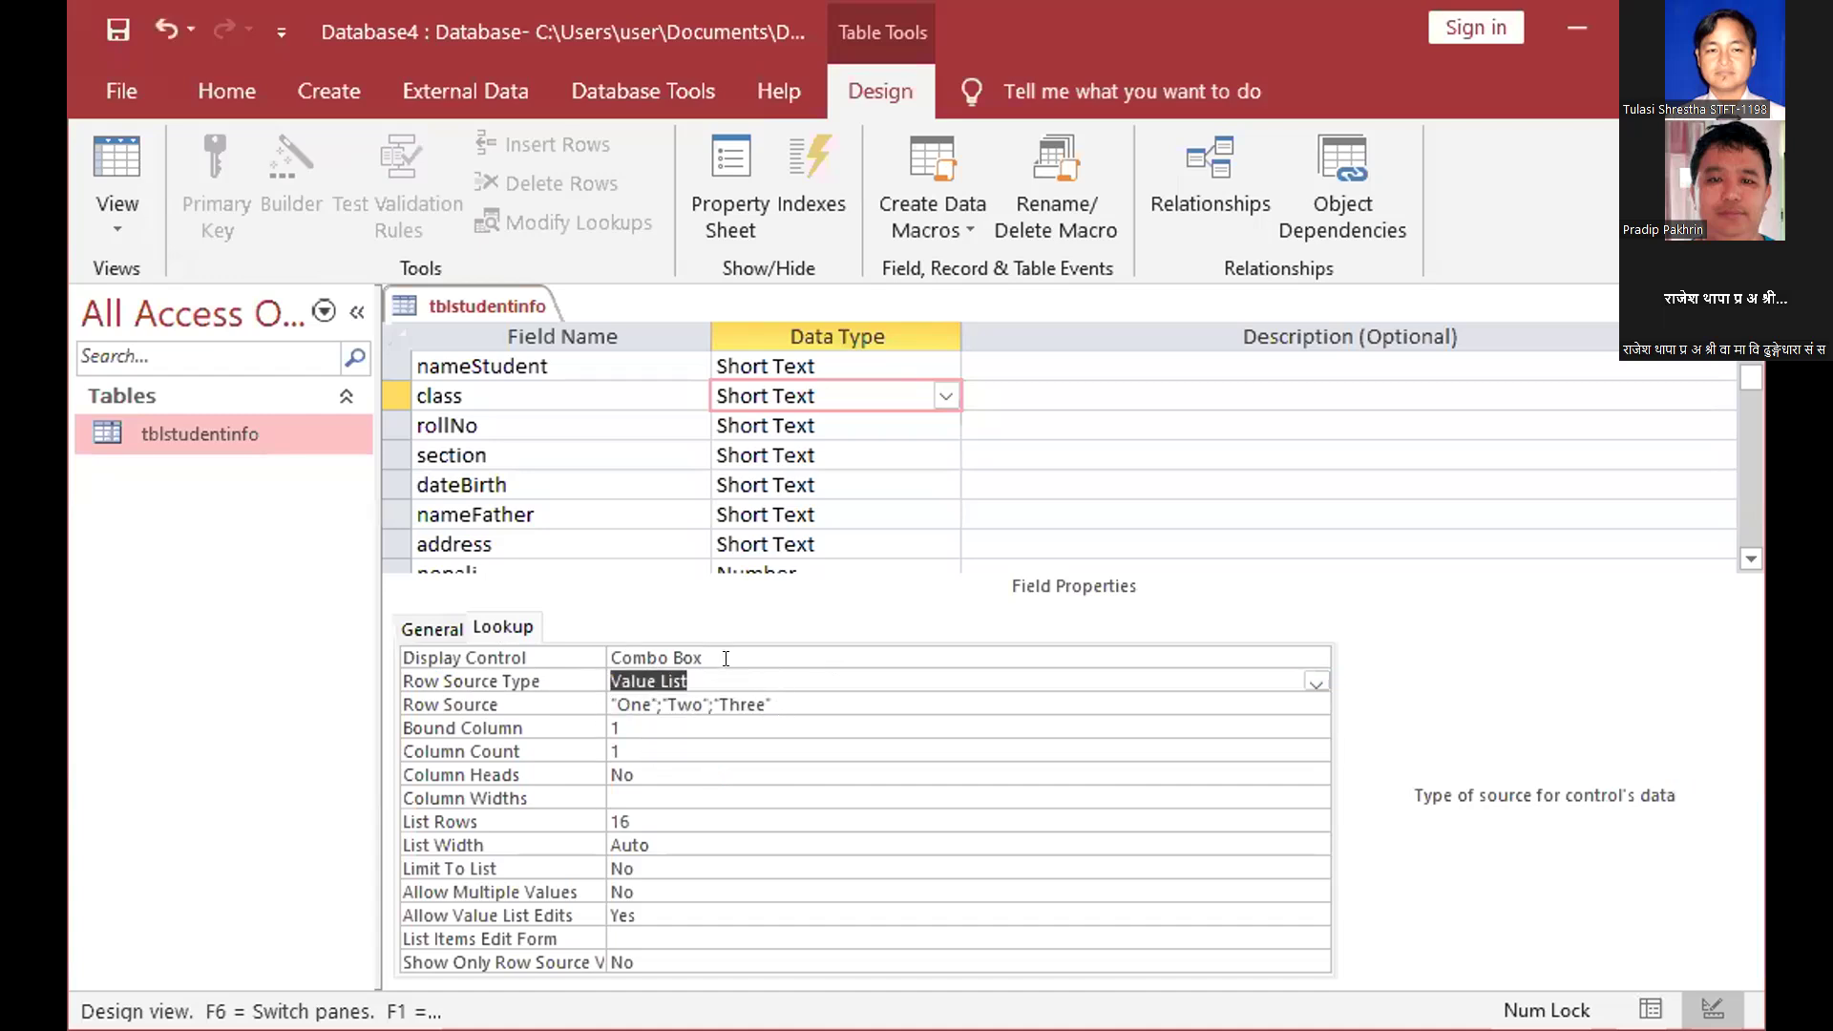
Move the section field's entries "A";"B";"C" from its Row Source into its Row Source Type
{"action": "left_click", "coordinate": [856, 445]}
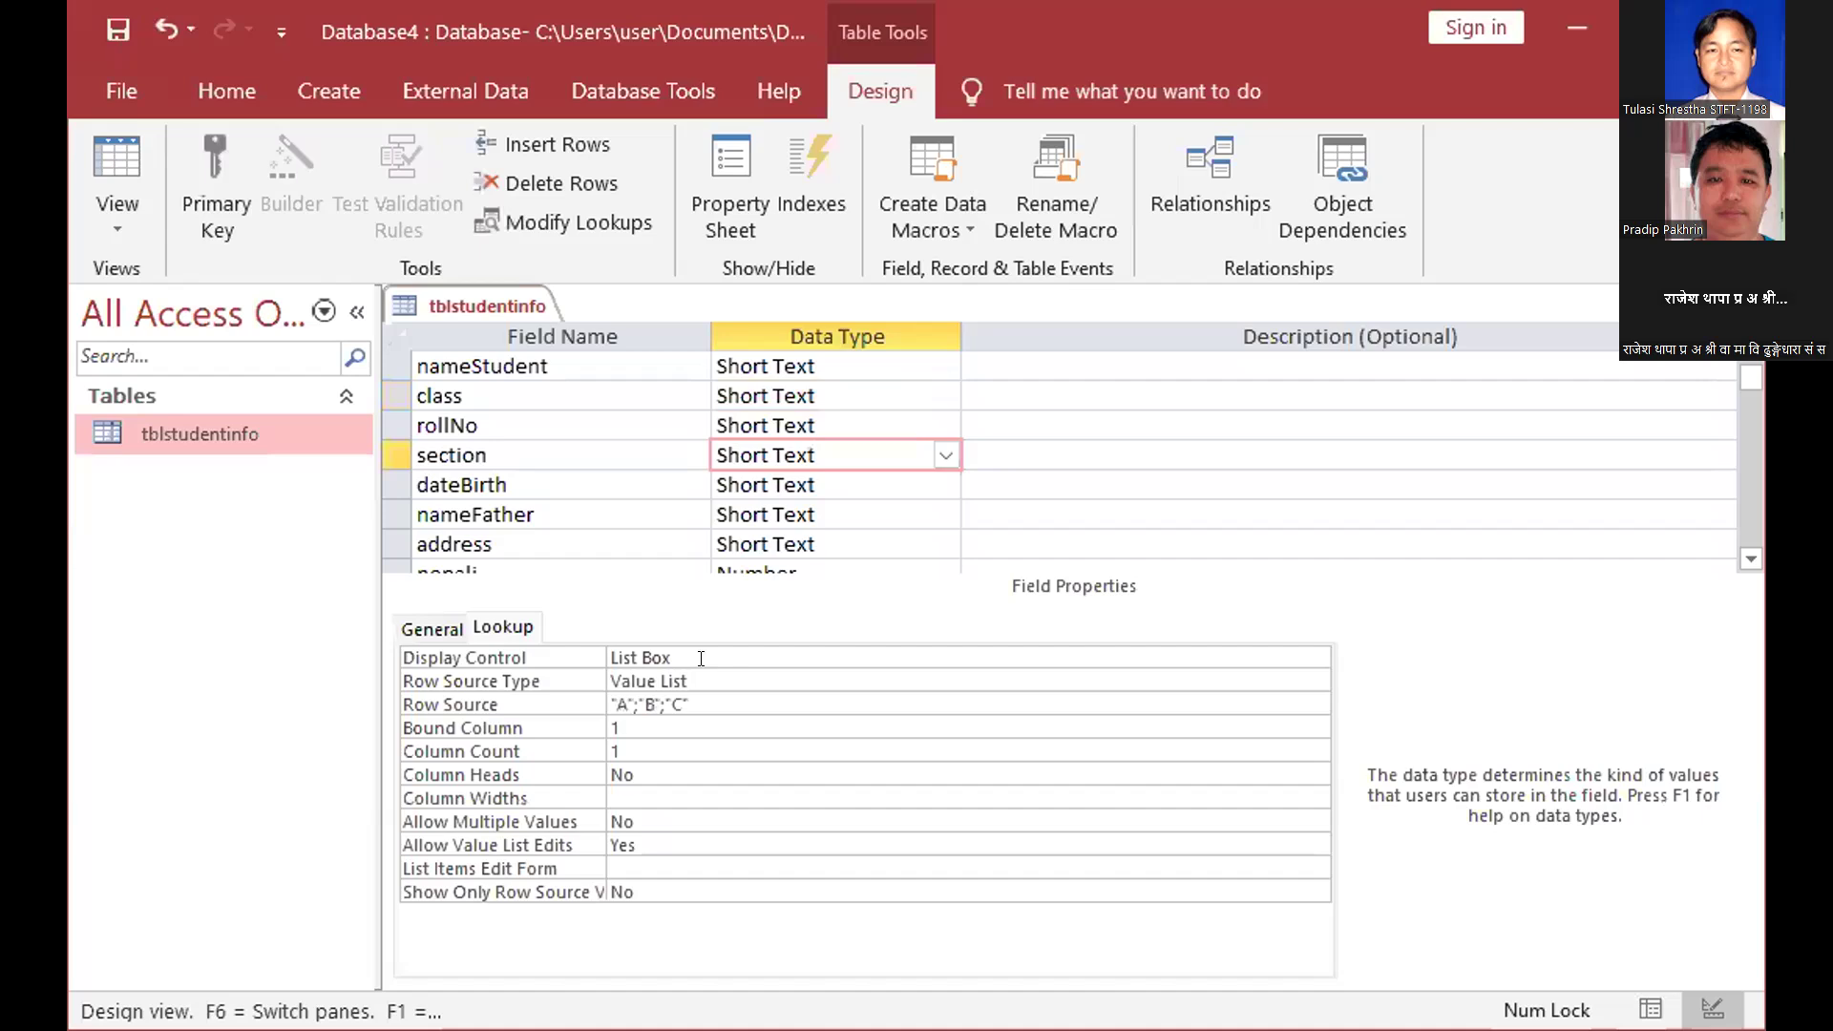
{"action": "left_click", "coordinate": [468, 681]}
{"action": "left_click", "coordinate": [470, 707]}
{"action": "key", "text": "ctrl+c"}
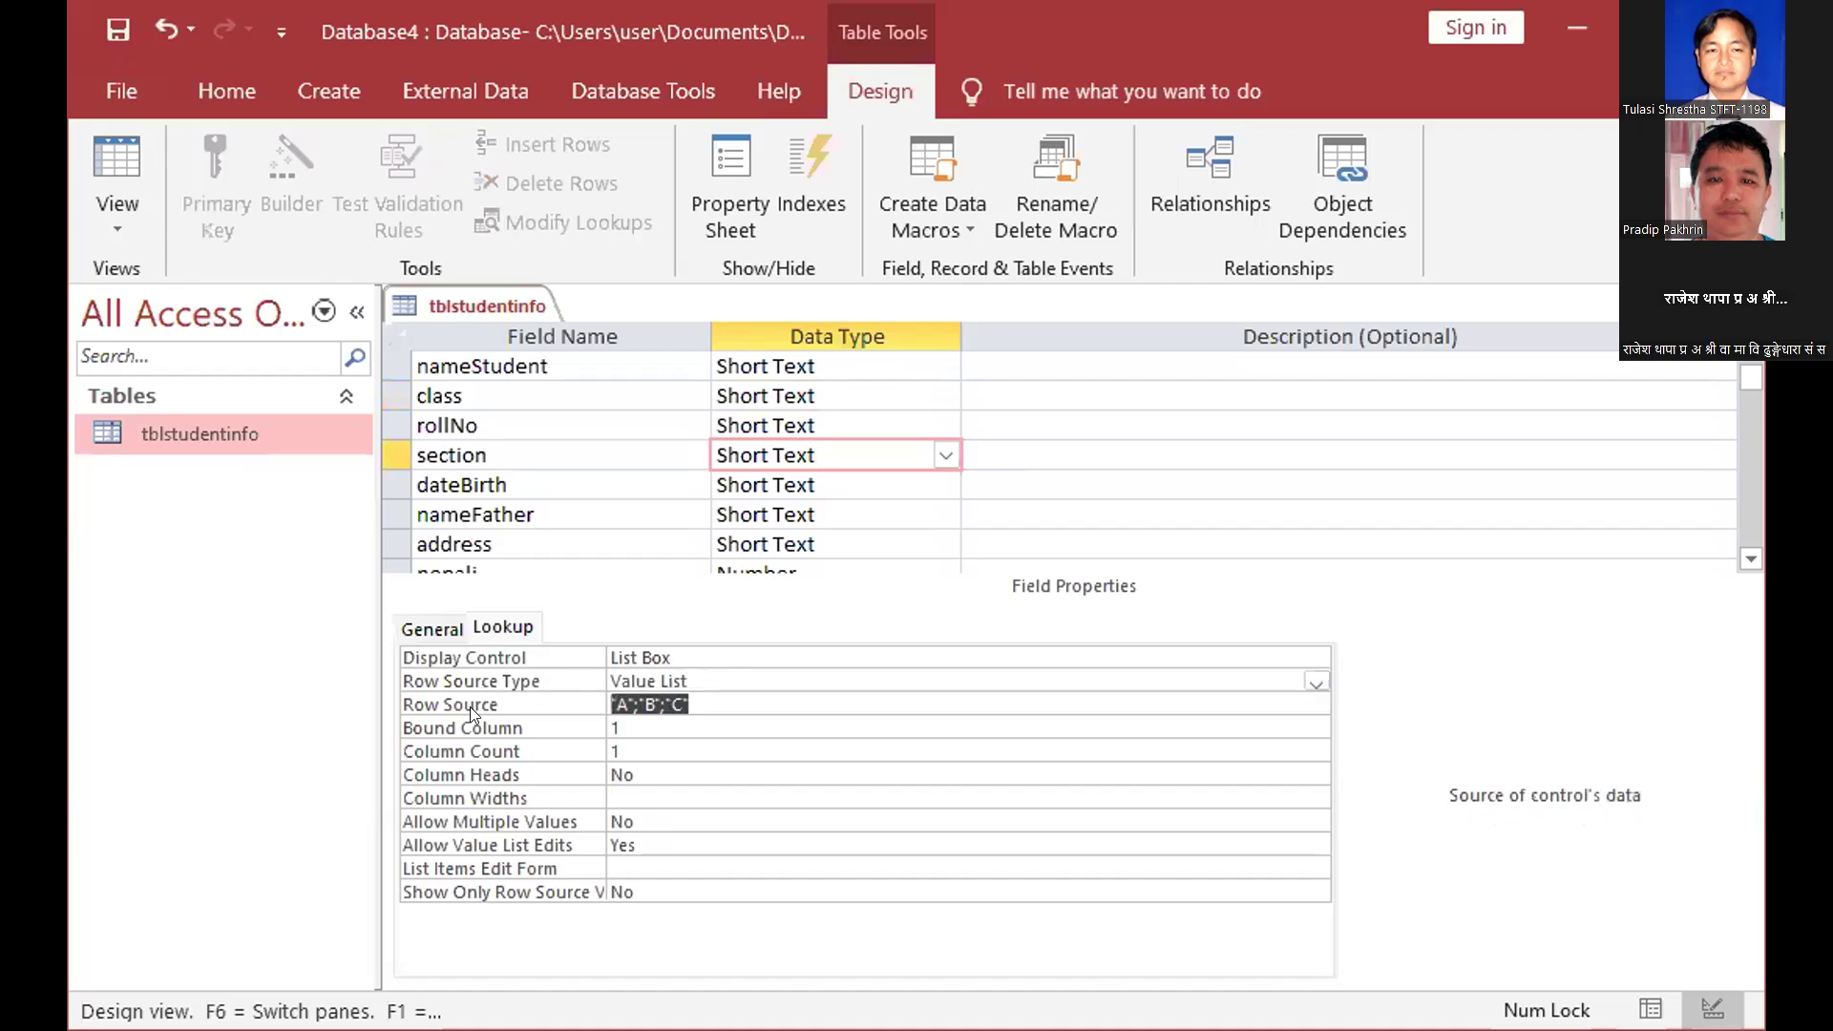
{"action": "key", "text": "Delete"}
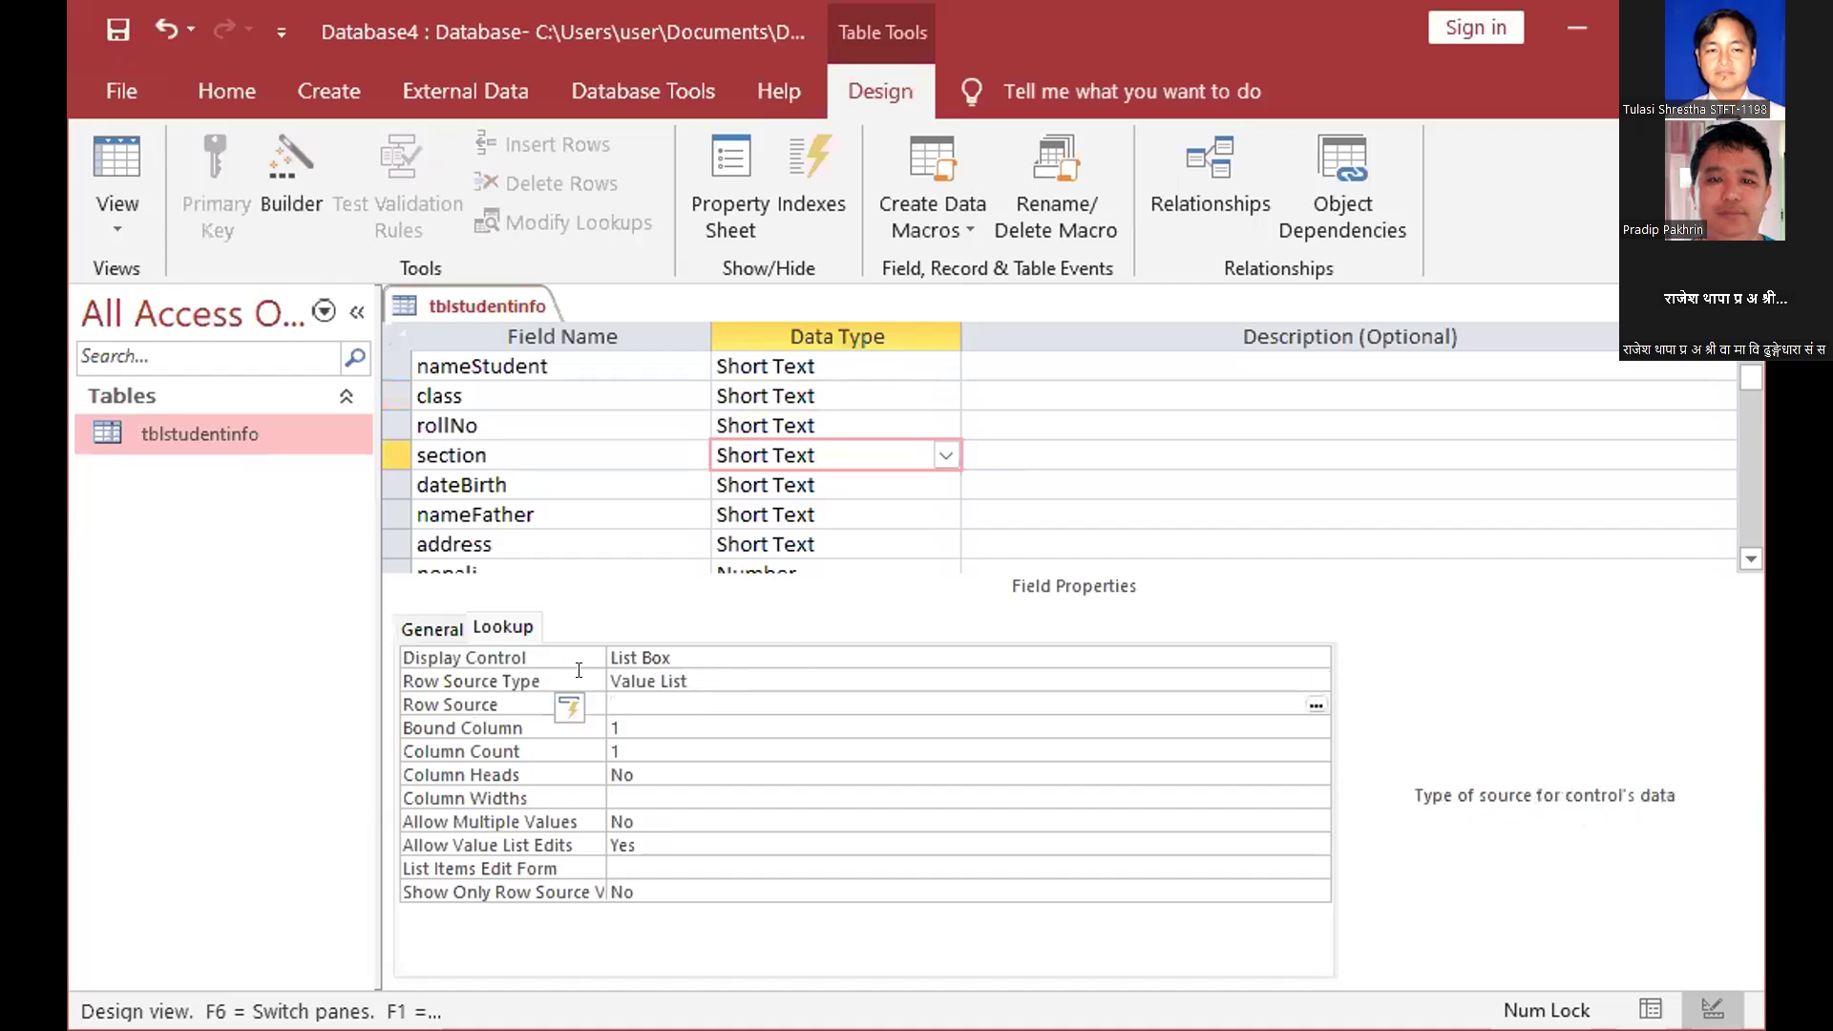
{"action": "key", "text": "Up"}
{"action": "key", "text": "ctrl+v"}
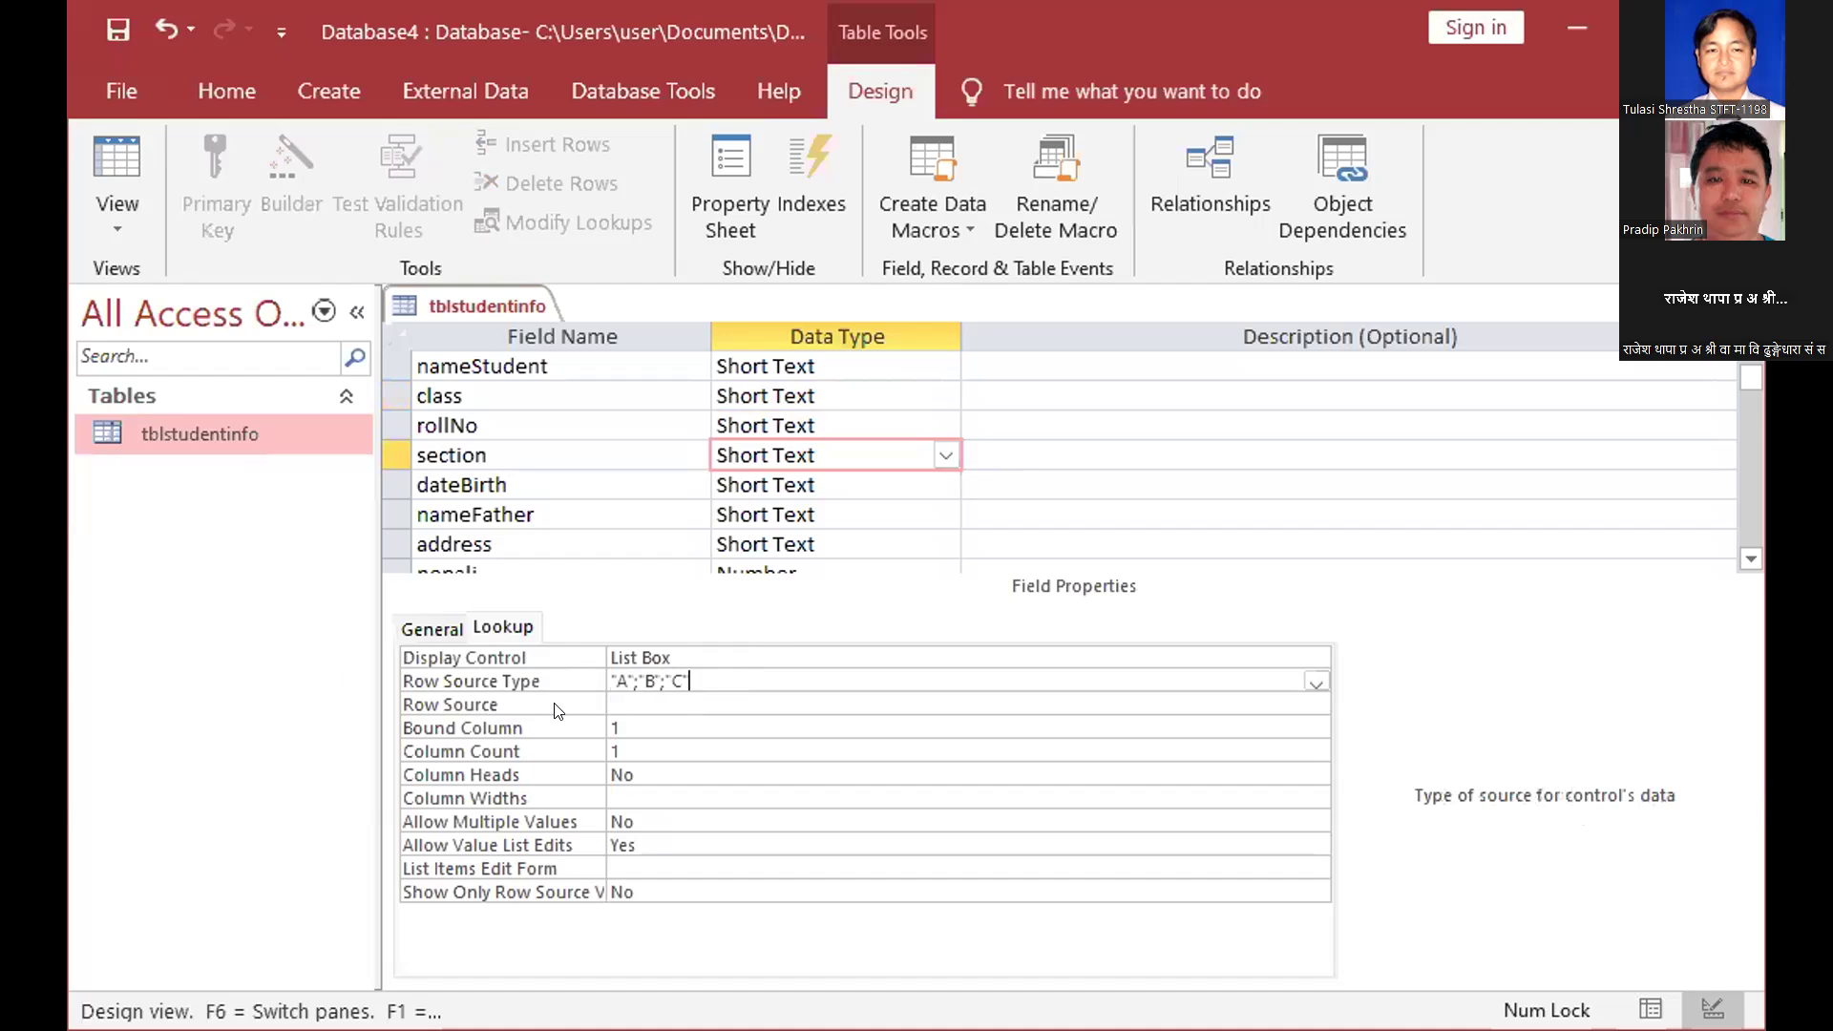
Move "A";"B";"C" back into the section field's Row Source and set its Row Source Type to Value List
{"action": "key", "text": "shift+Home"}
{"action": "key", "text": "ctrl+c"}
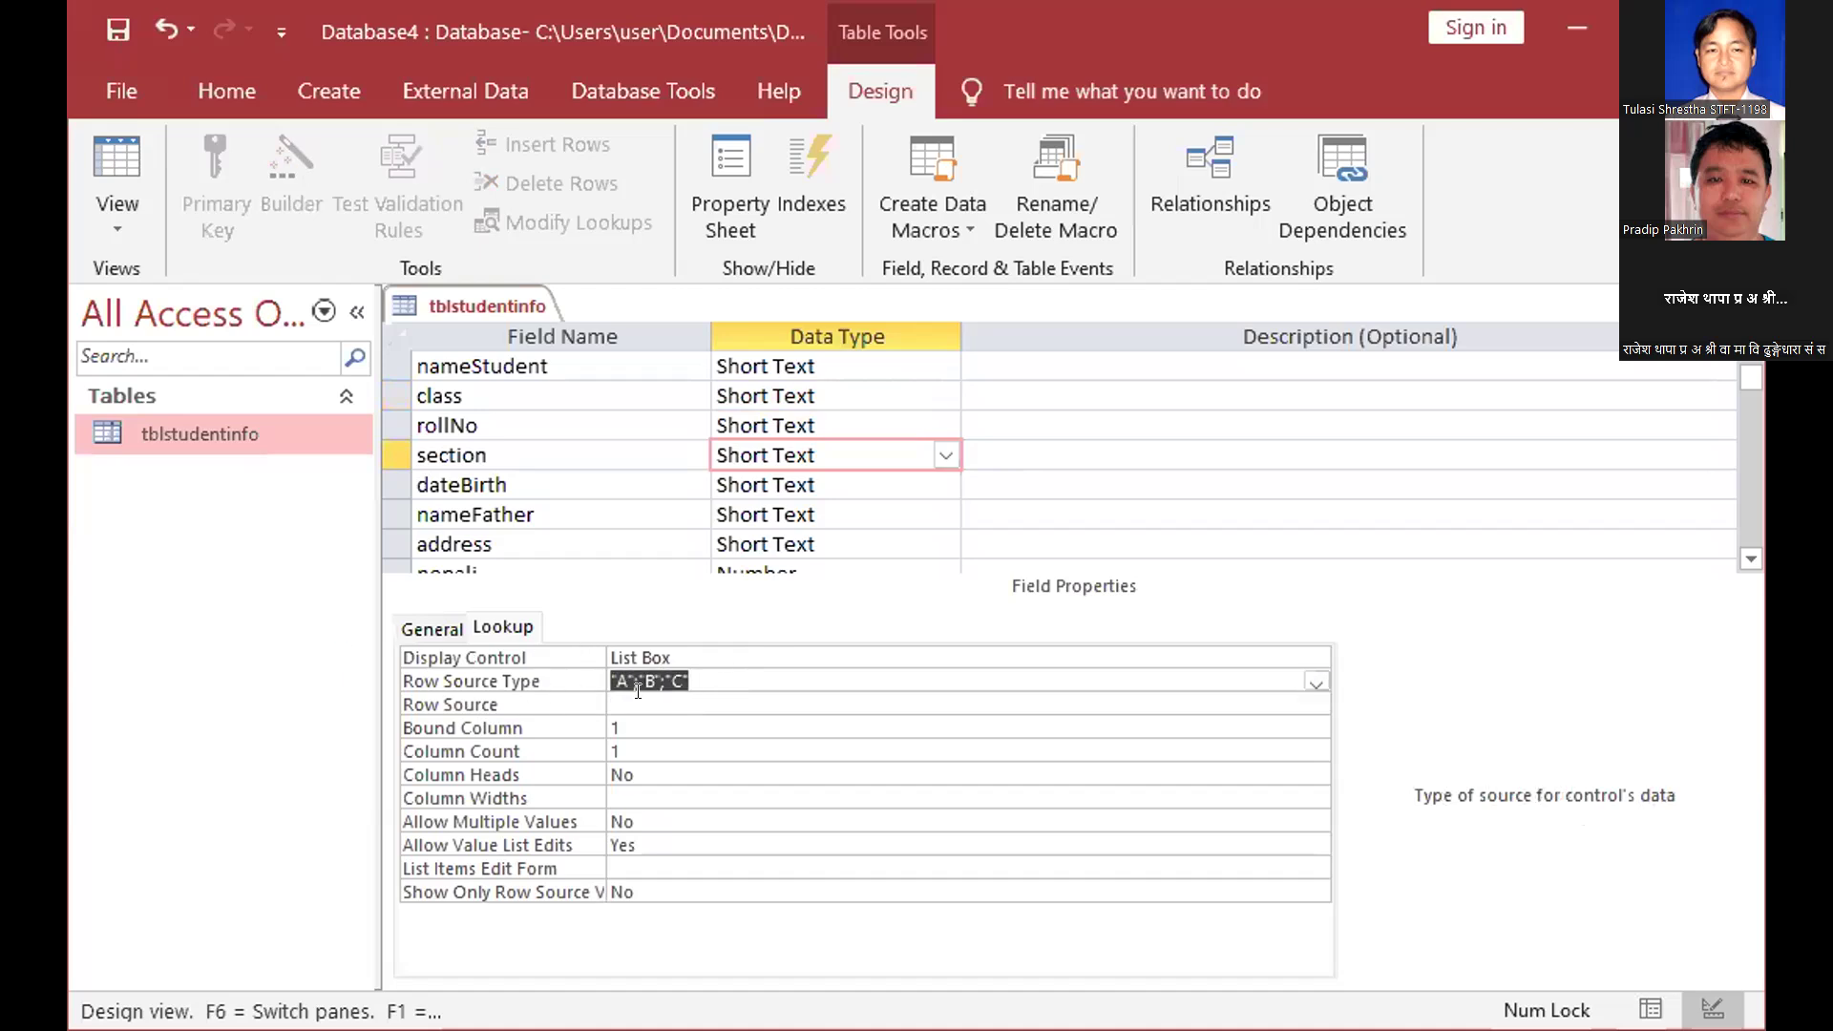
{"action": "key", "text": "Delete"}
{"action": "key", "text": "Down"}
{"action": "key", "text": "ctrl+v"}
{"action": "left_click", "coordinate": [1200, 686]}
{"action": "left_click", "coordinate": [1316, 681]}
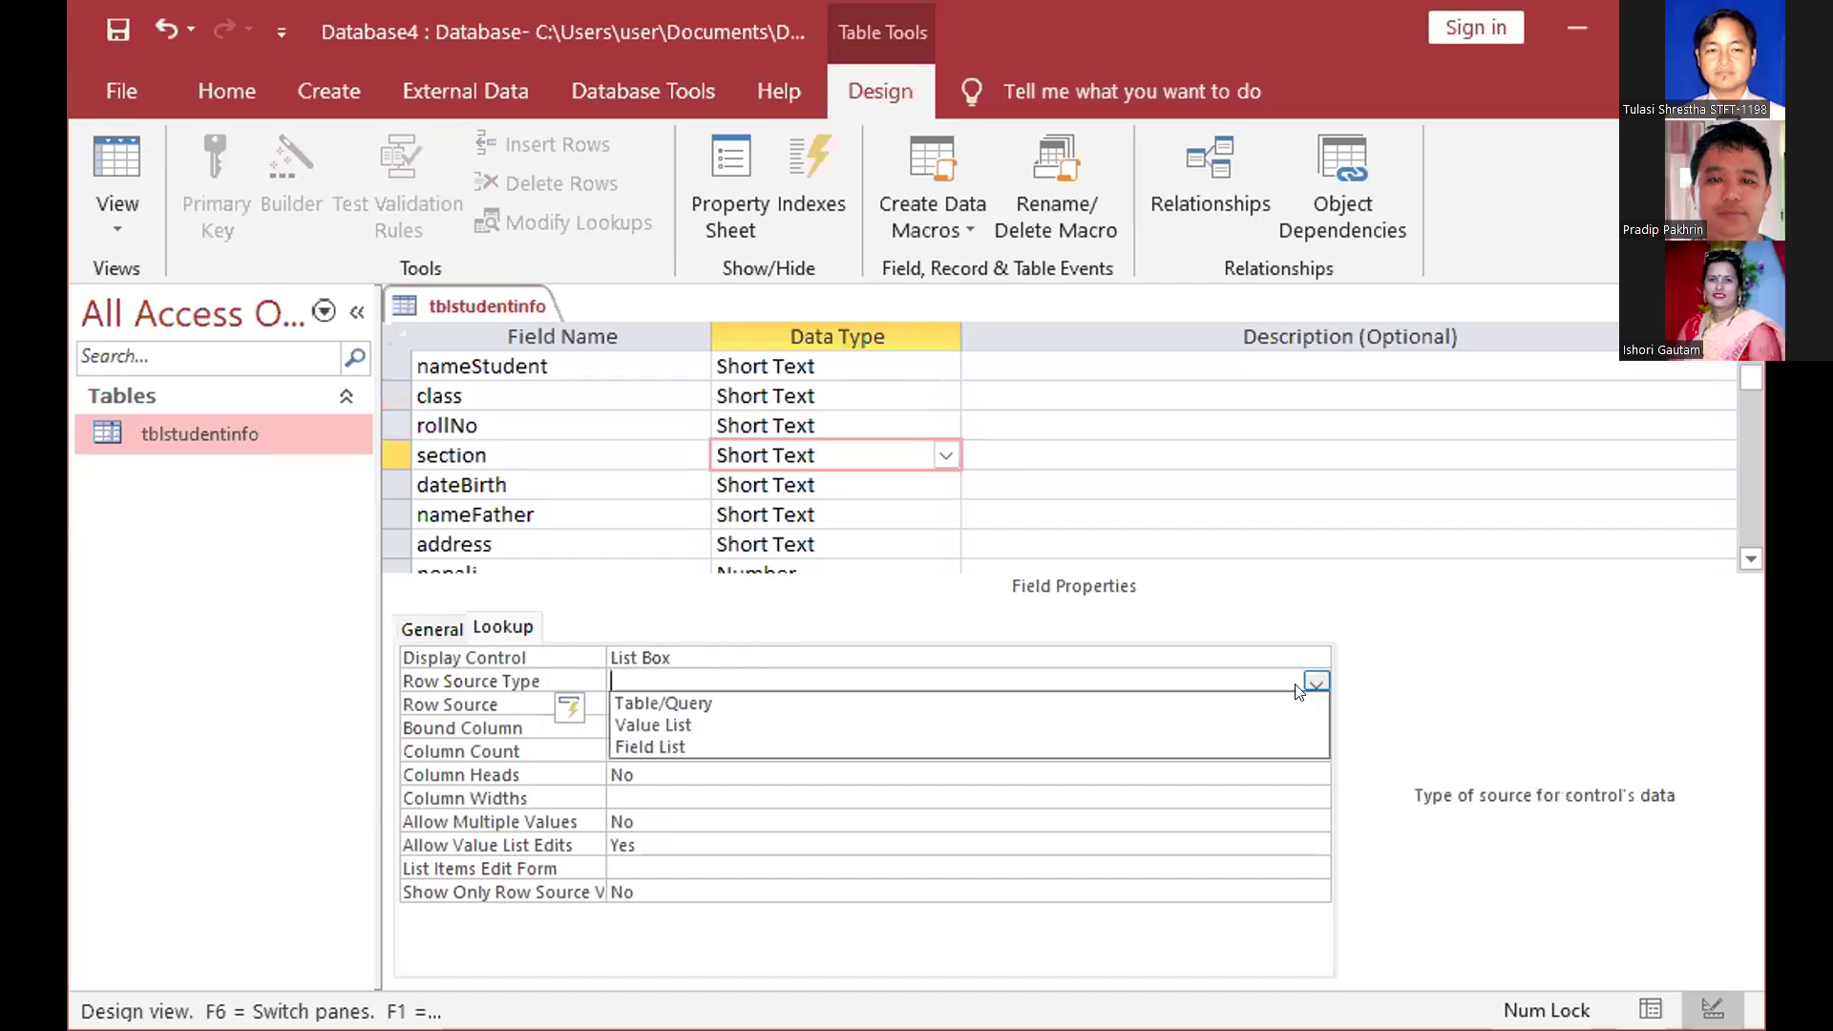
{"action": "left_click", "coordinate": [782, 725]}
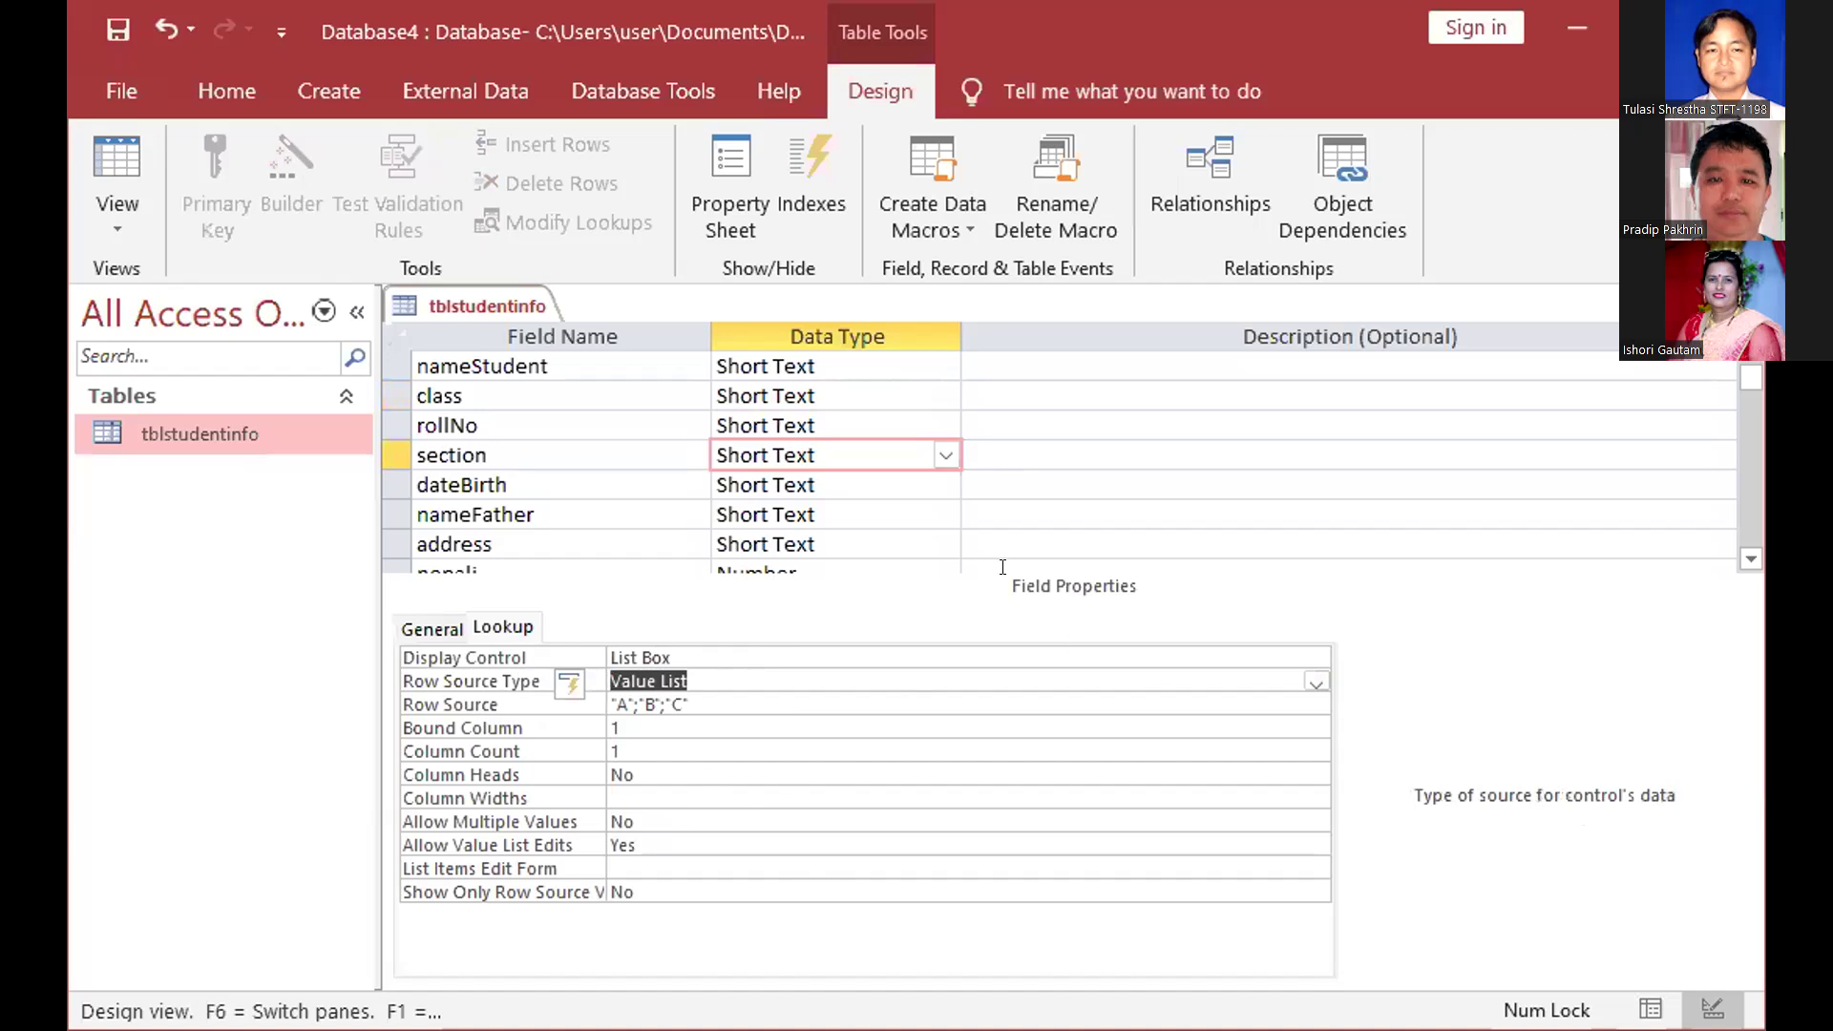
Set the section field's Display Control to Combo Box
{"action": "left_click", "coordinate": [783, 657]}
{"action": "left_click", "coordinate": [879, 661]}
{"action": "left_click", "coordinate": [714, 726]}
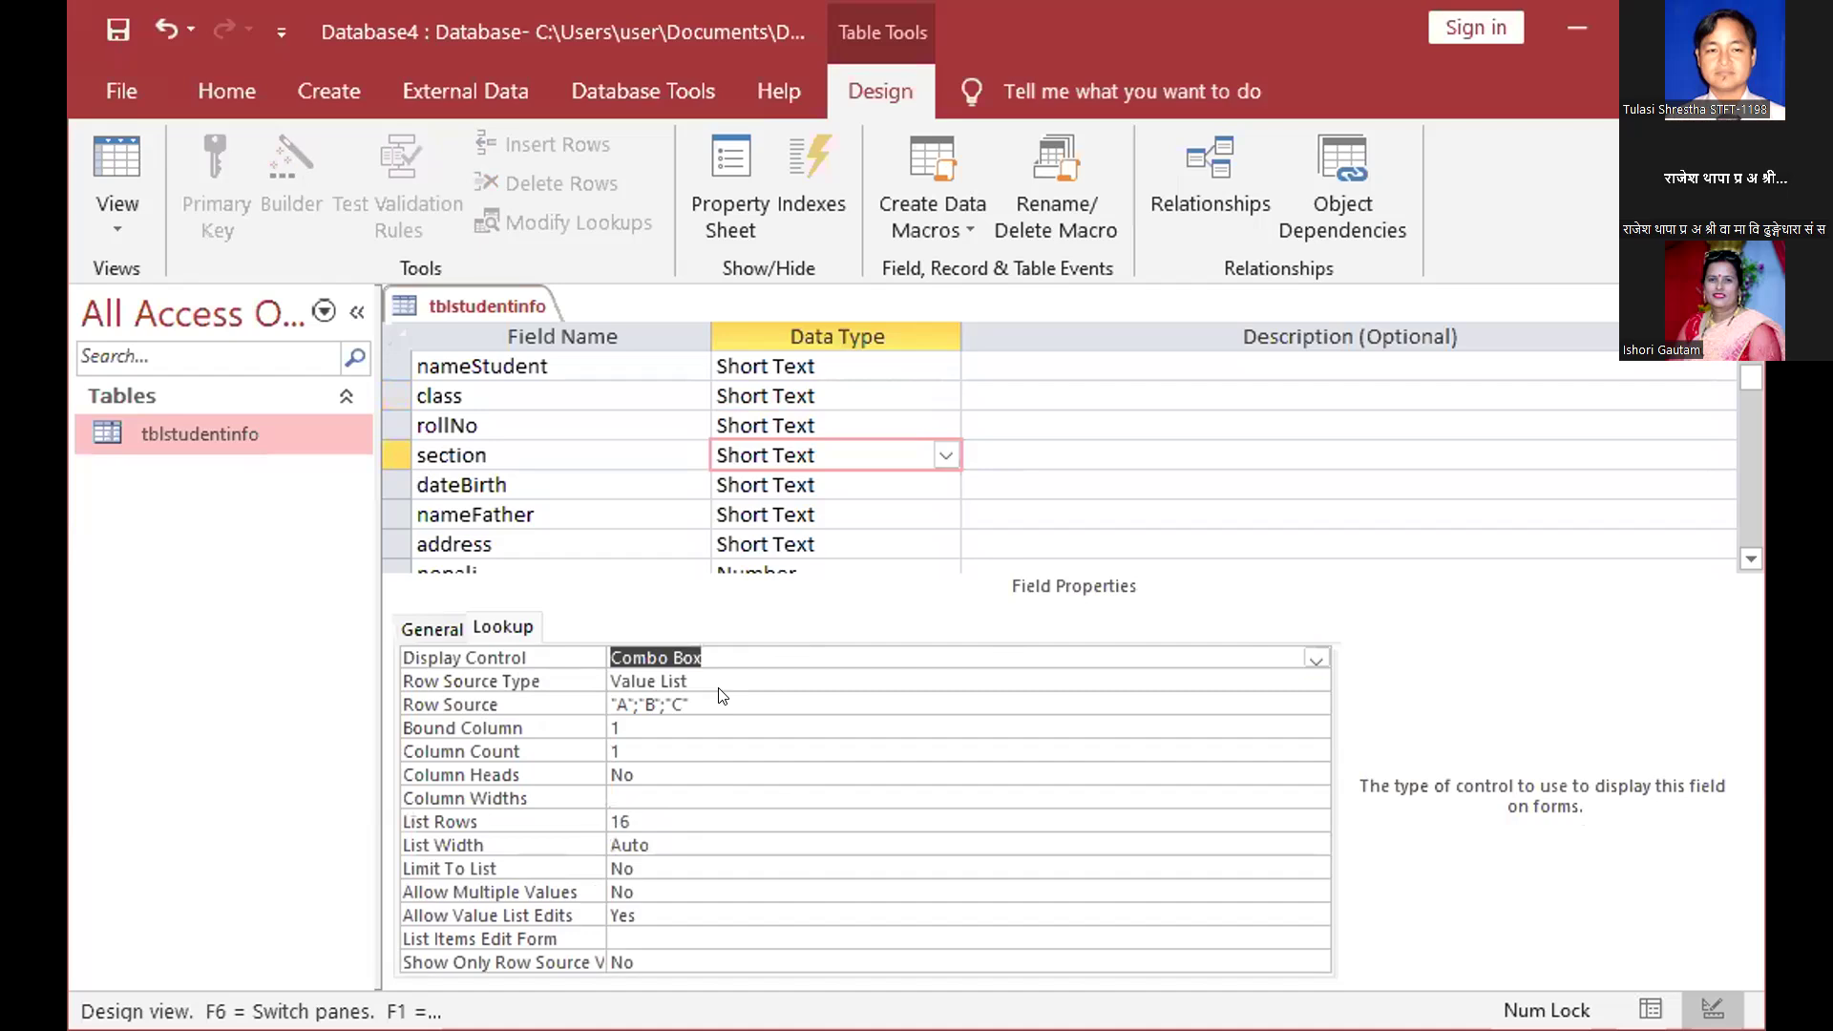
{"action": "left_click", "coordinate": [722, 703]}
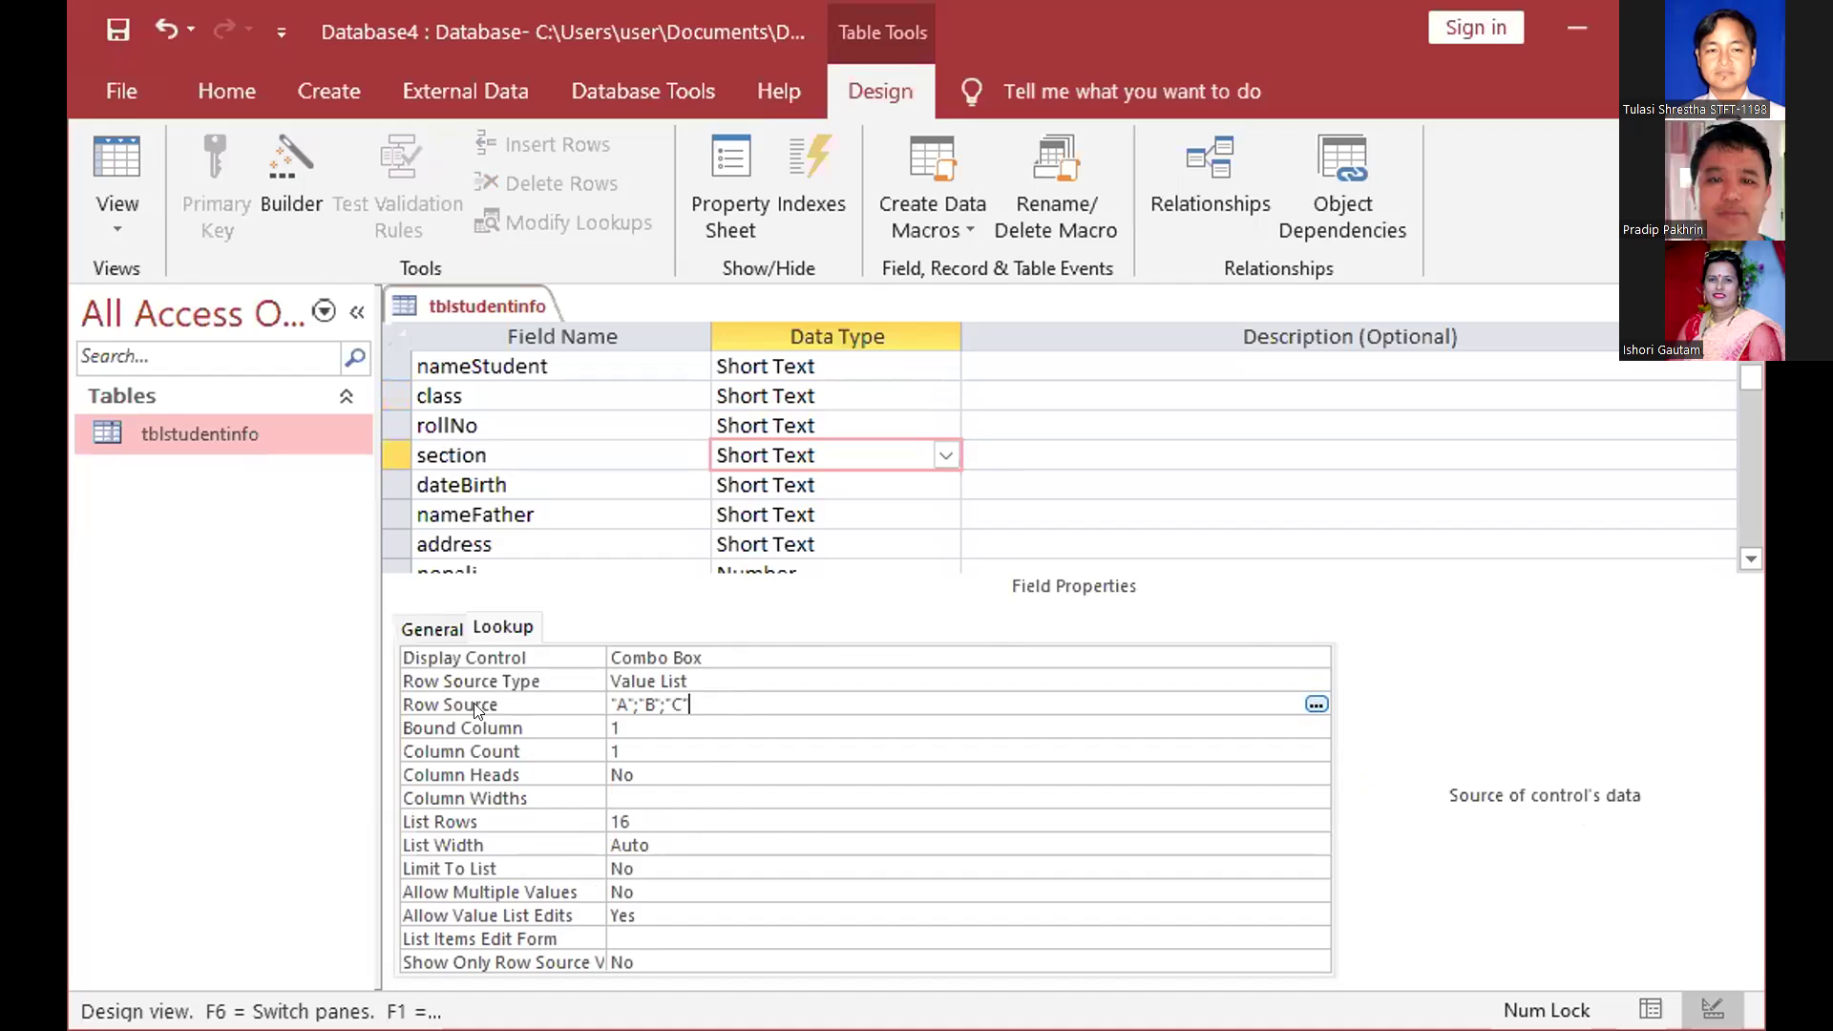
Save the tblstudentinfo design with the section field's "A";"B";"C" row source
{"action": "double_click", "coordinate": [676, 694]}
{"action": "left_click", "coordinate": [701, 699]}
{"action": "key", "text": "ctrl+s"}
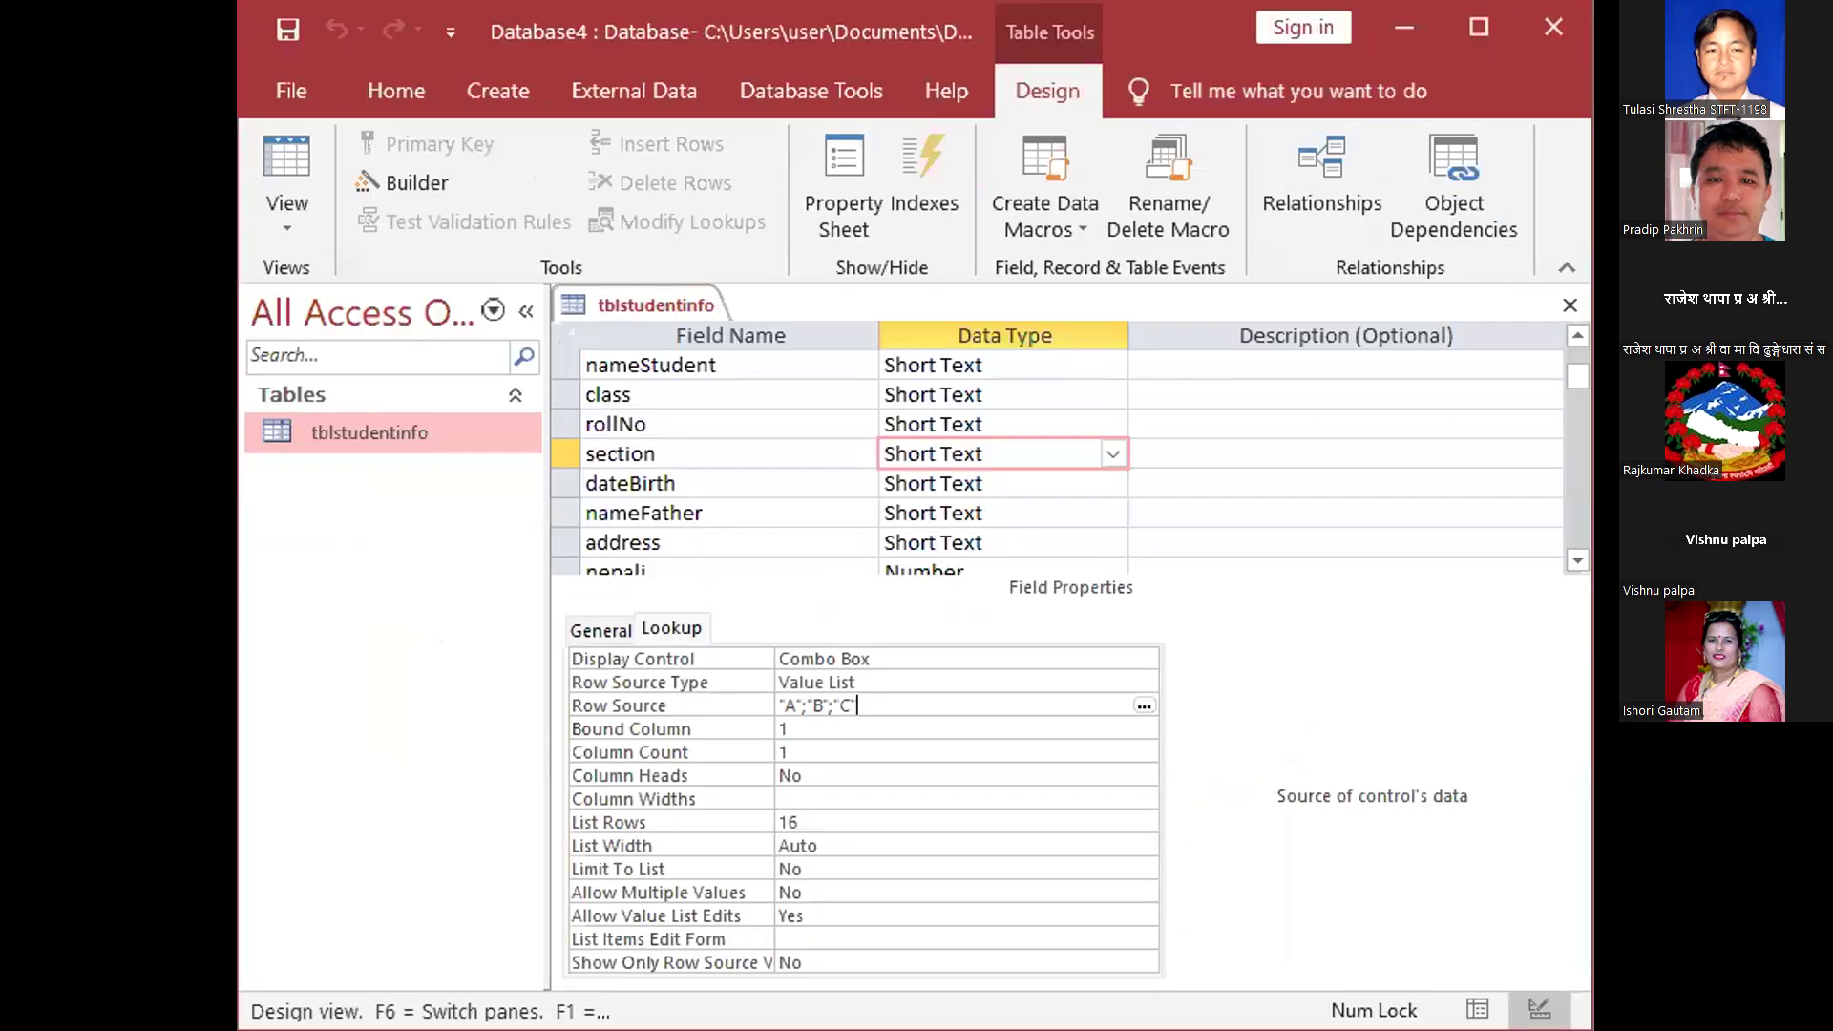
{"action": "key", "text": "Num_Lock"}
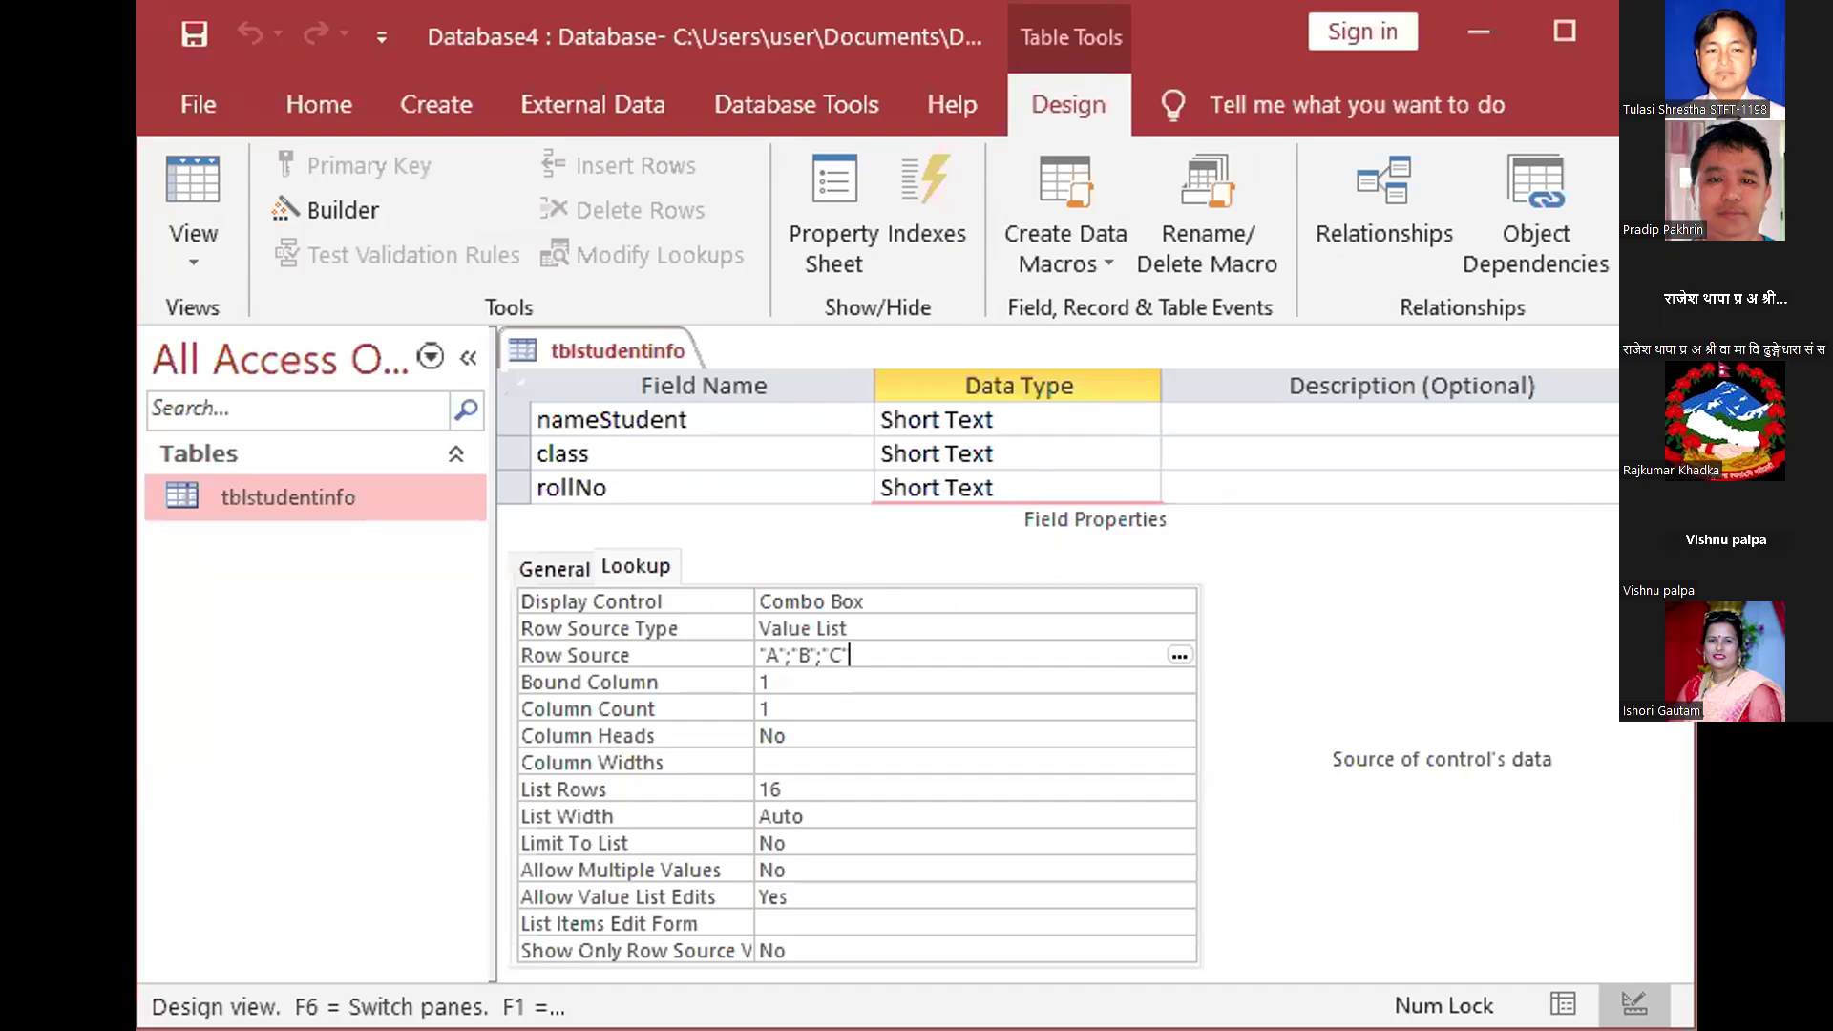
Review the class field's Display Control, Row Source Type and Row Source among its lookup properties
{"action": "key", "text": "F6"}
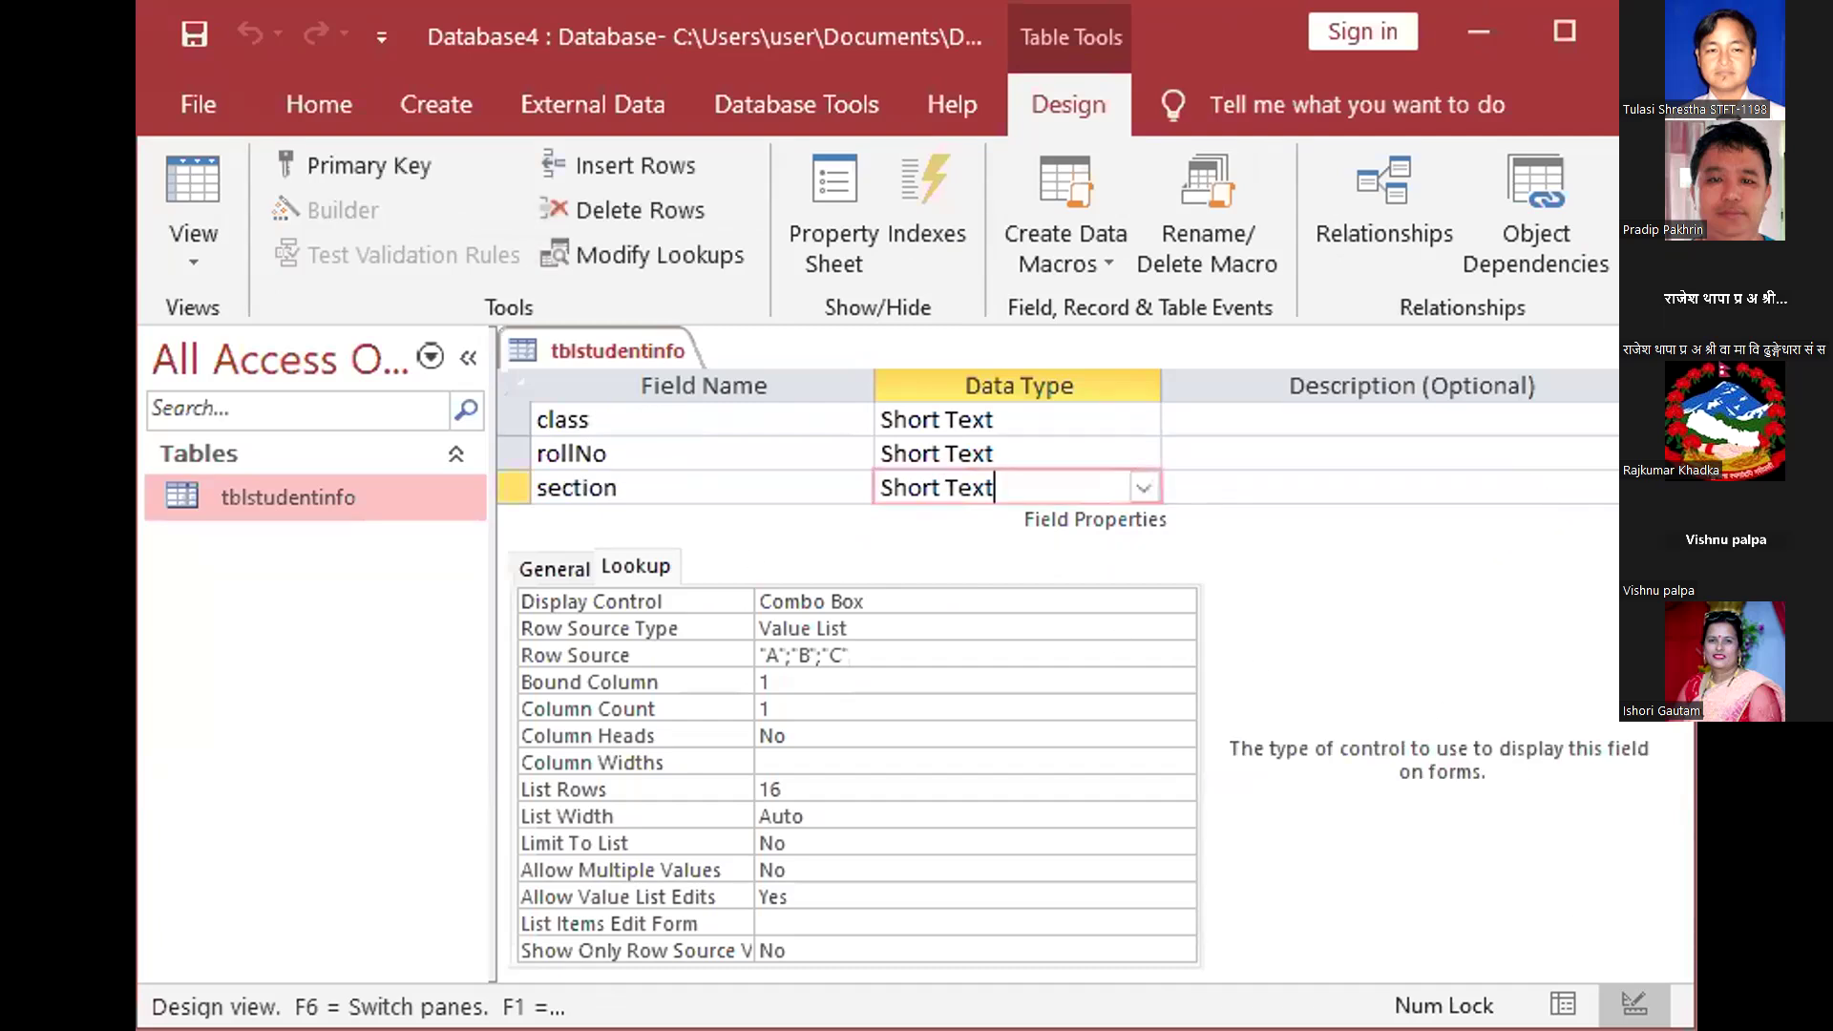
{"action": "scroll", "coordinate": [1050, 454], "scroll_direction": "up", "scroll_amount": 1}
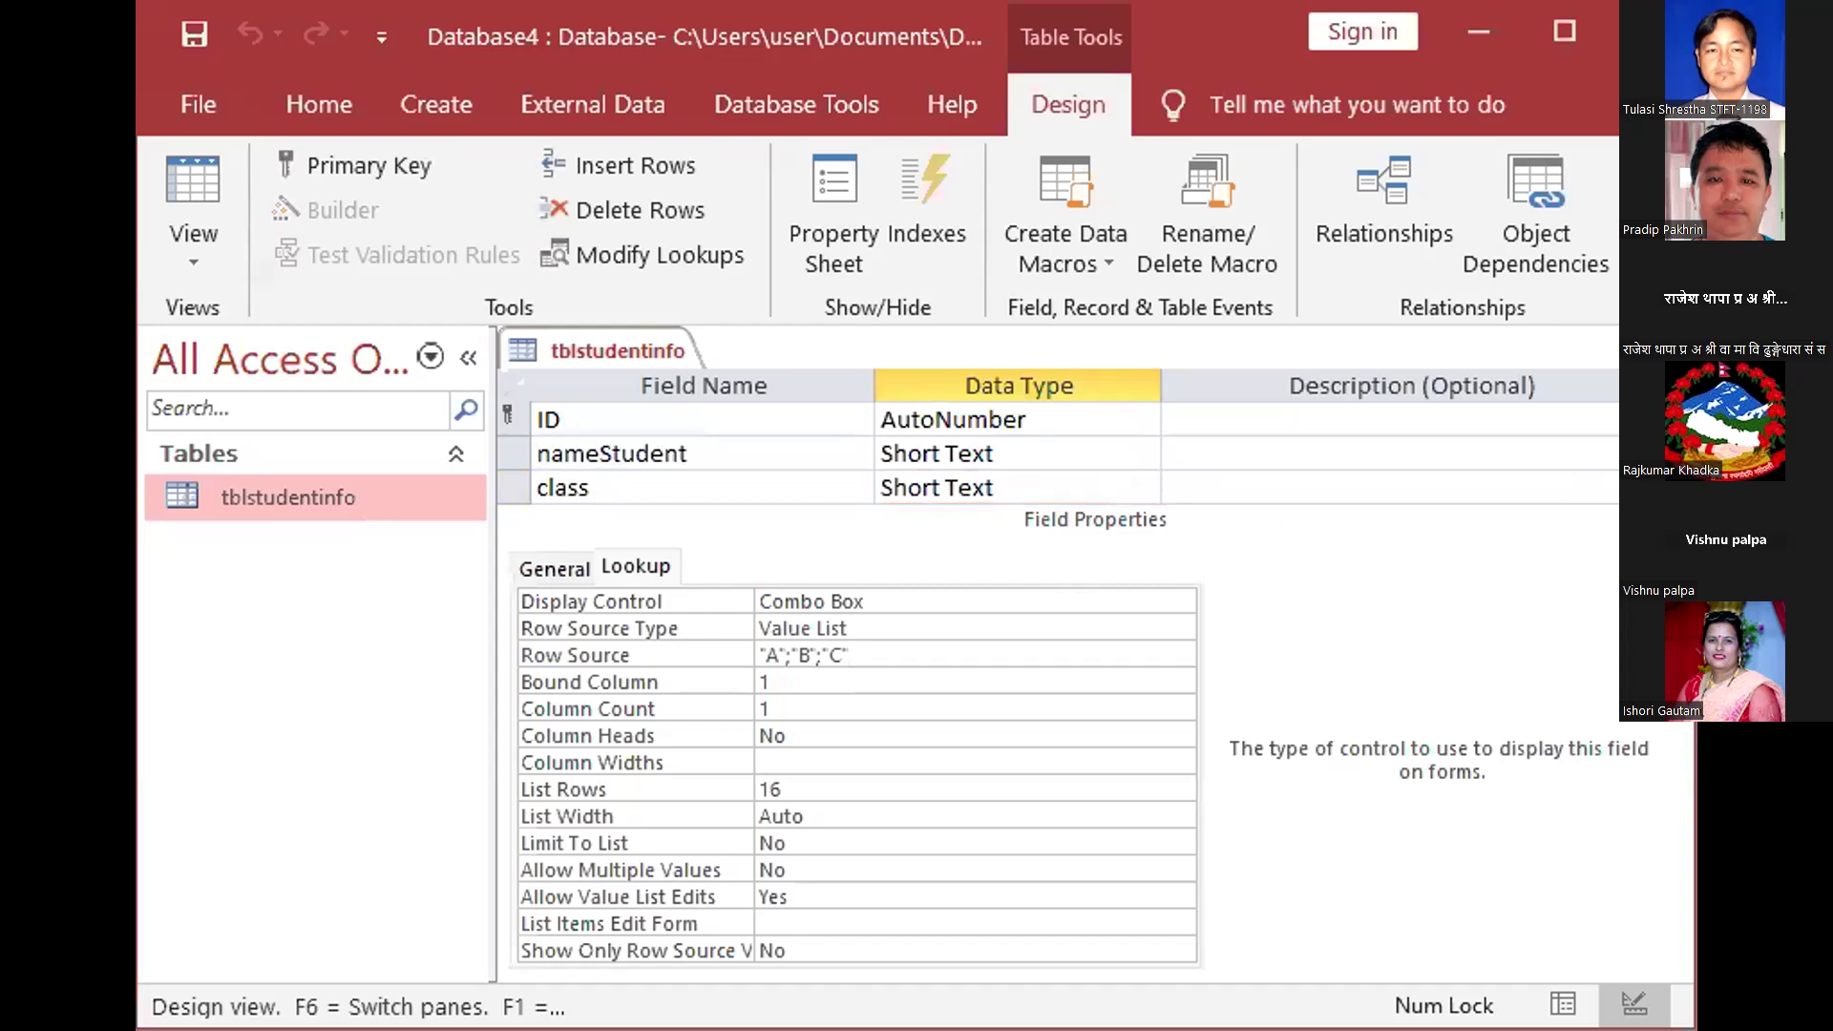
{"action": "scroll", "coordinate": [1050, 453], "scroll_direction": "down", "scroll_amount": 1}
{"action": "scroll", "coordinate": [1050, 453], "scroll_direction": "down", "scroll_amount": 1}
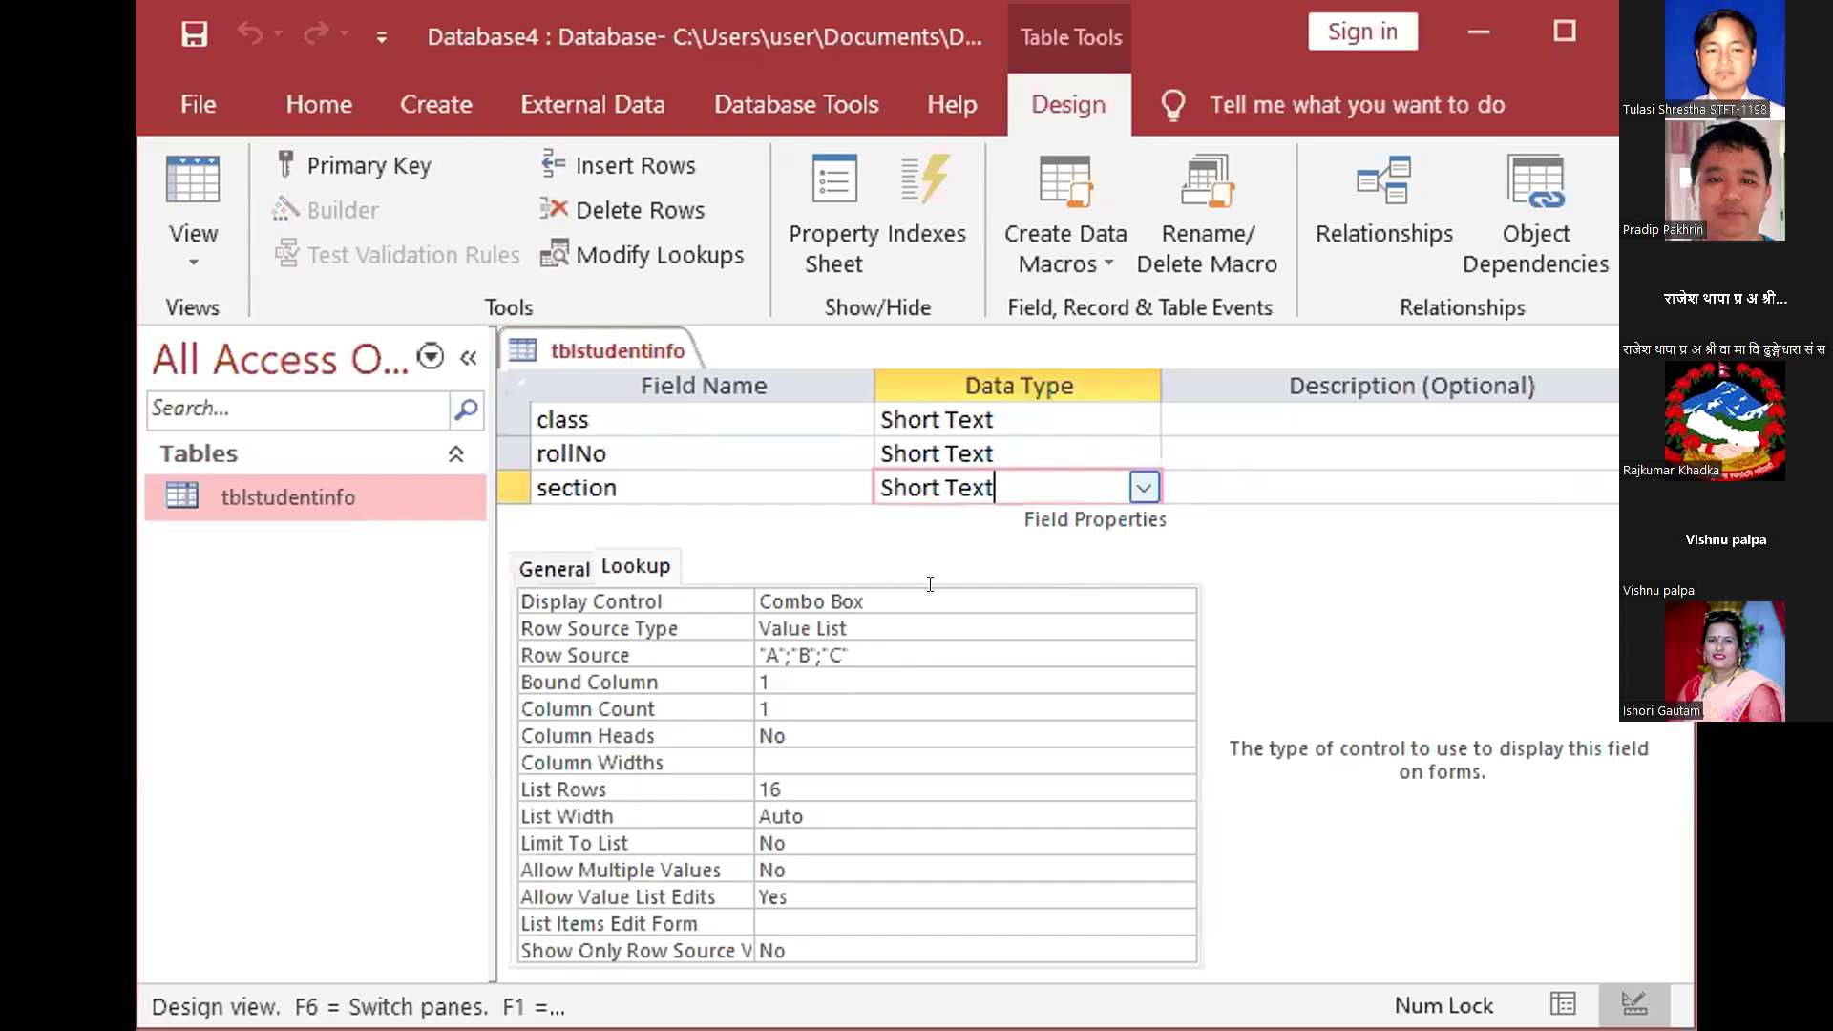
{"action": "left_click", "coordinate": [1034, 418]}
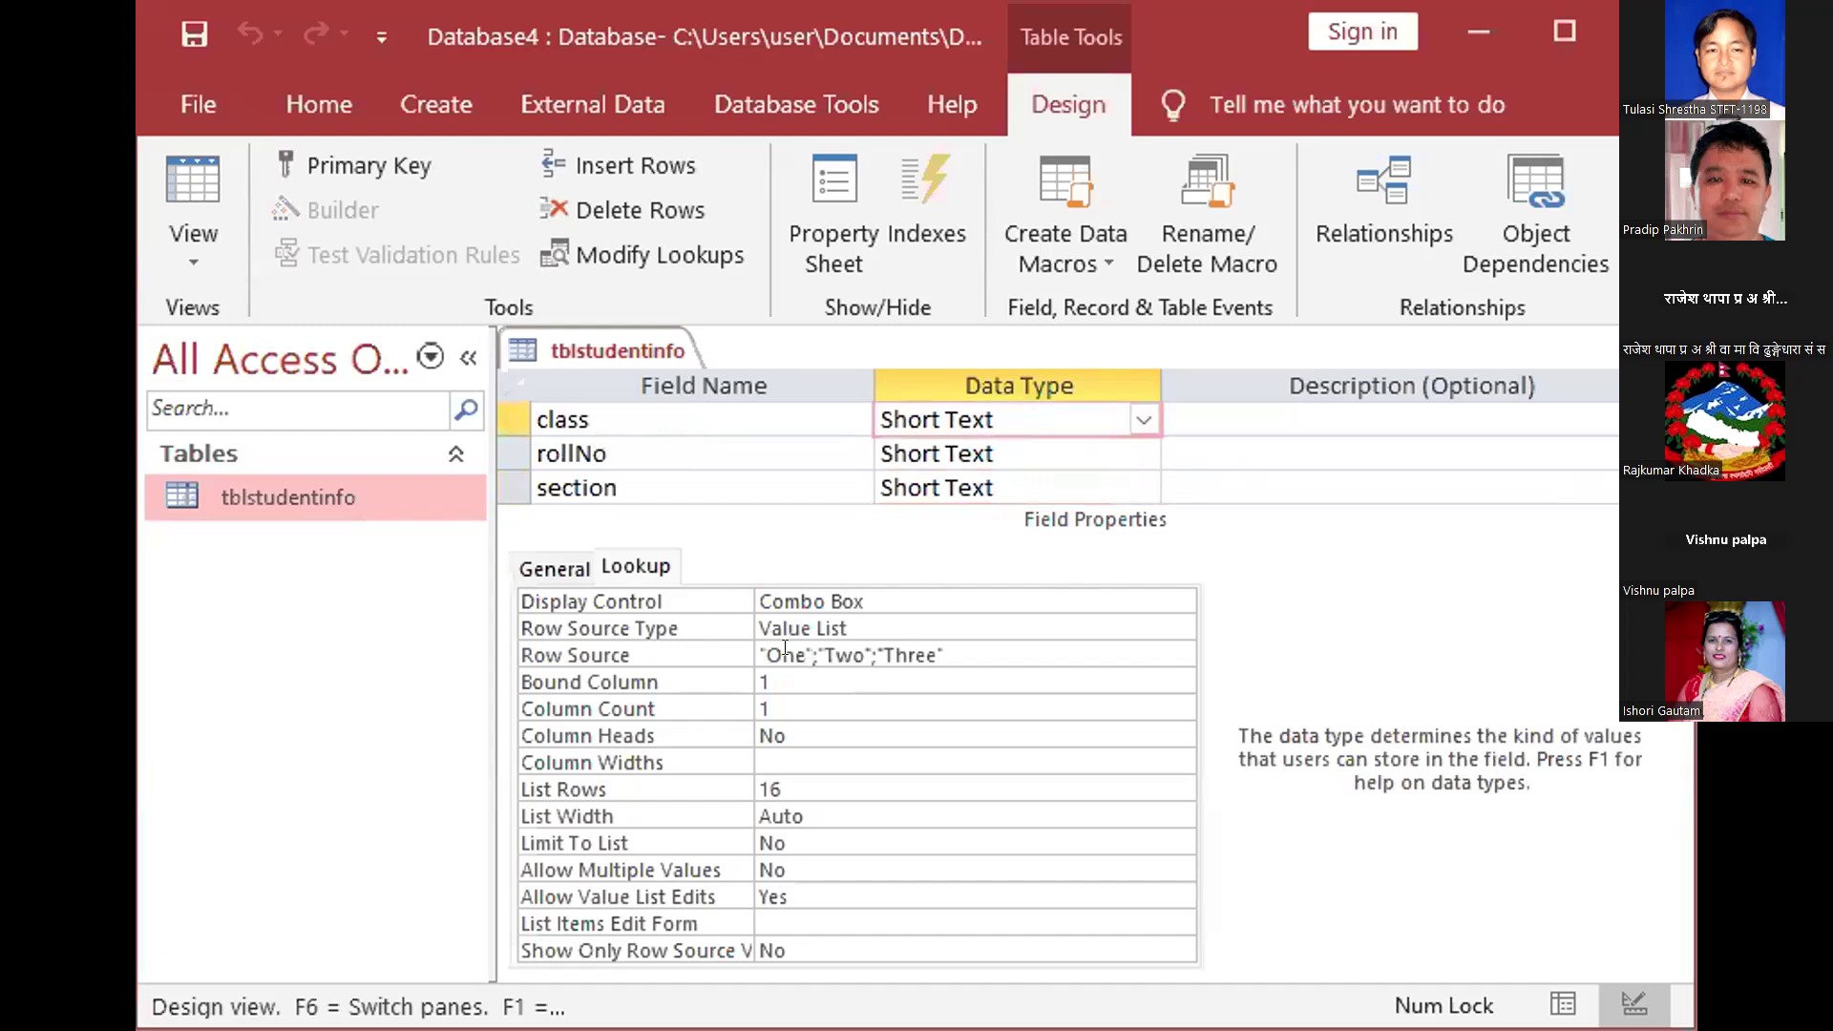
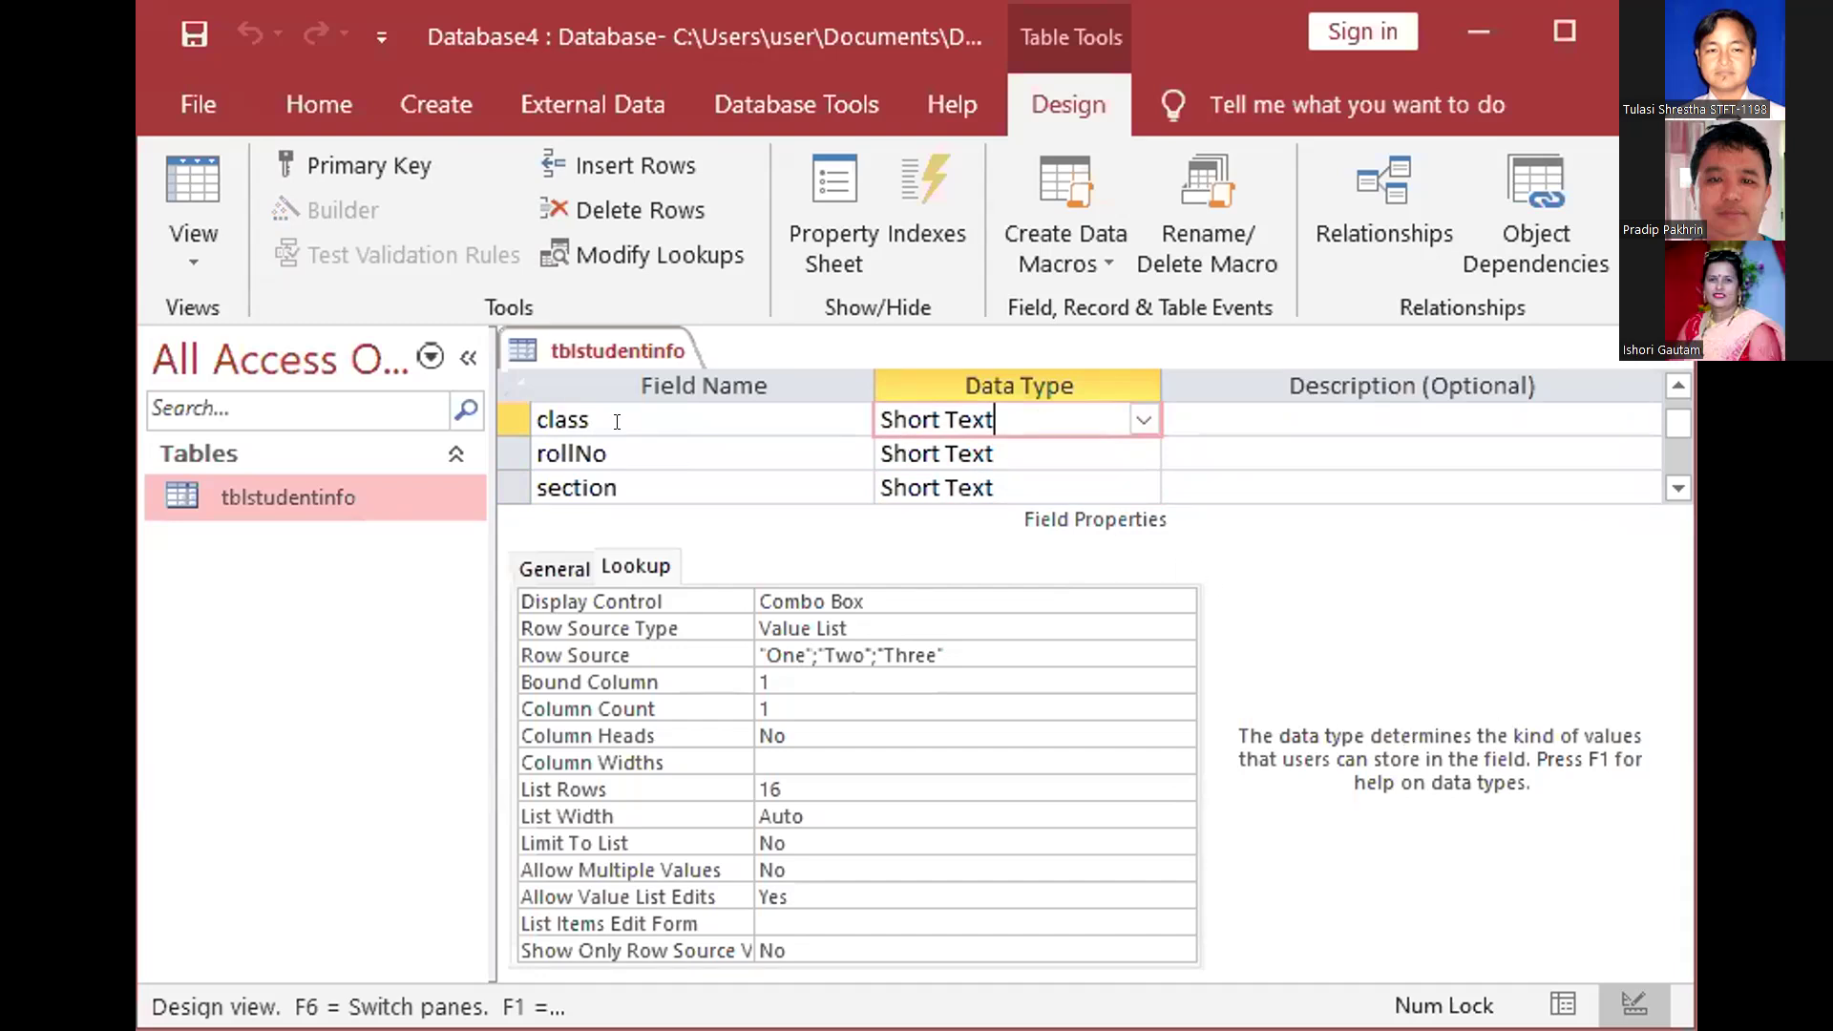
{"action": "left_click", "coordinate": [875, 597]}
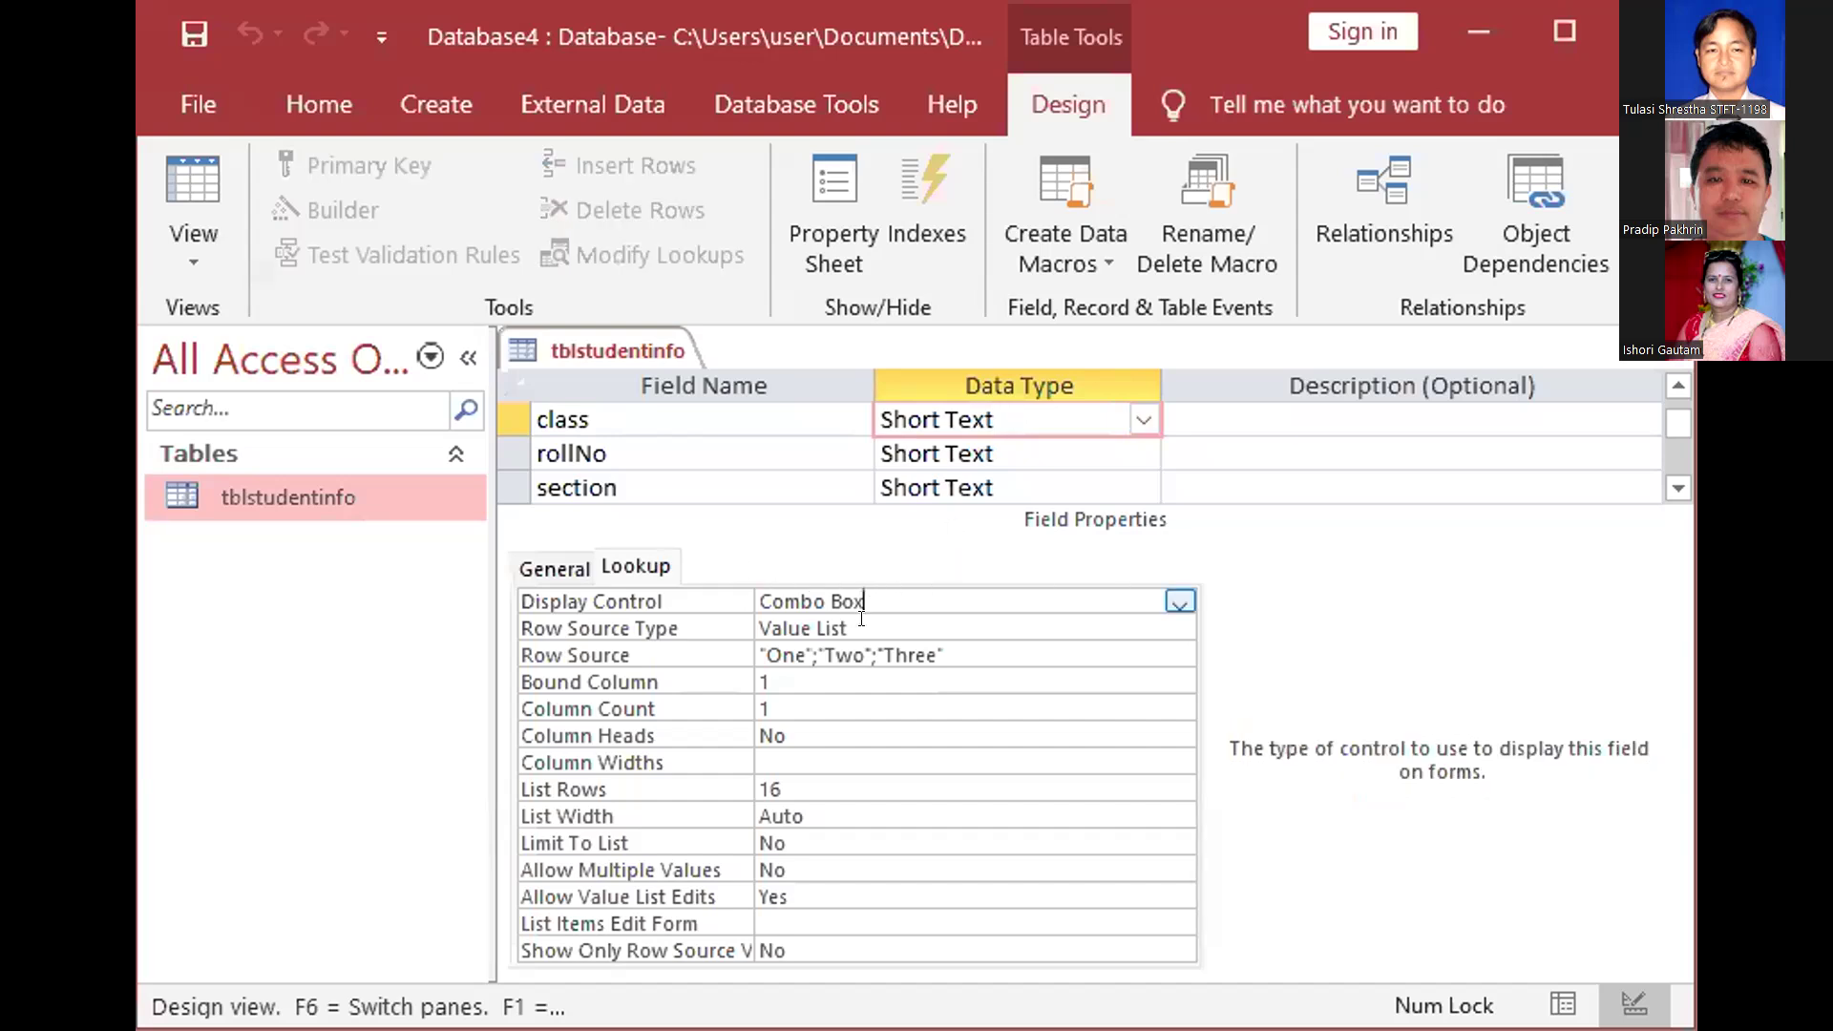
{"action": "left_click", "coordinate": [960, 648]}
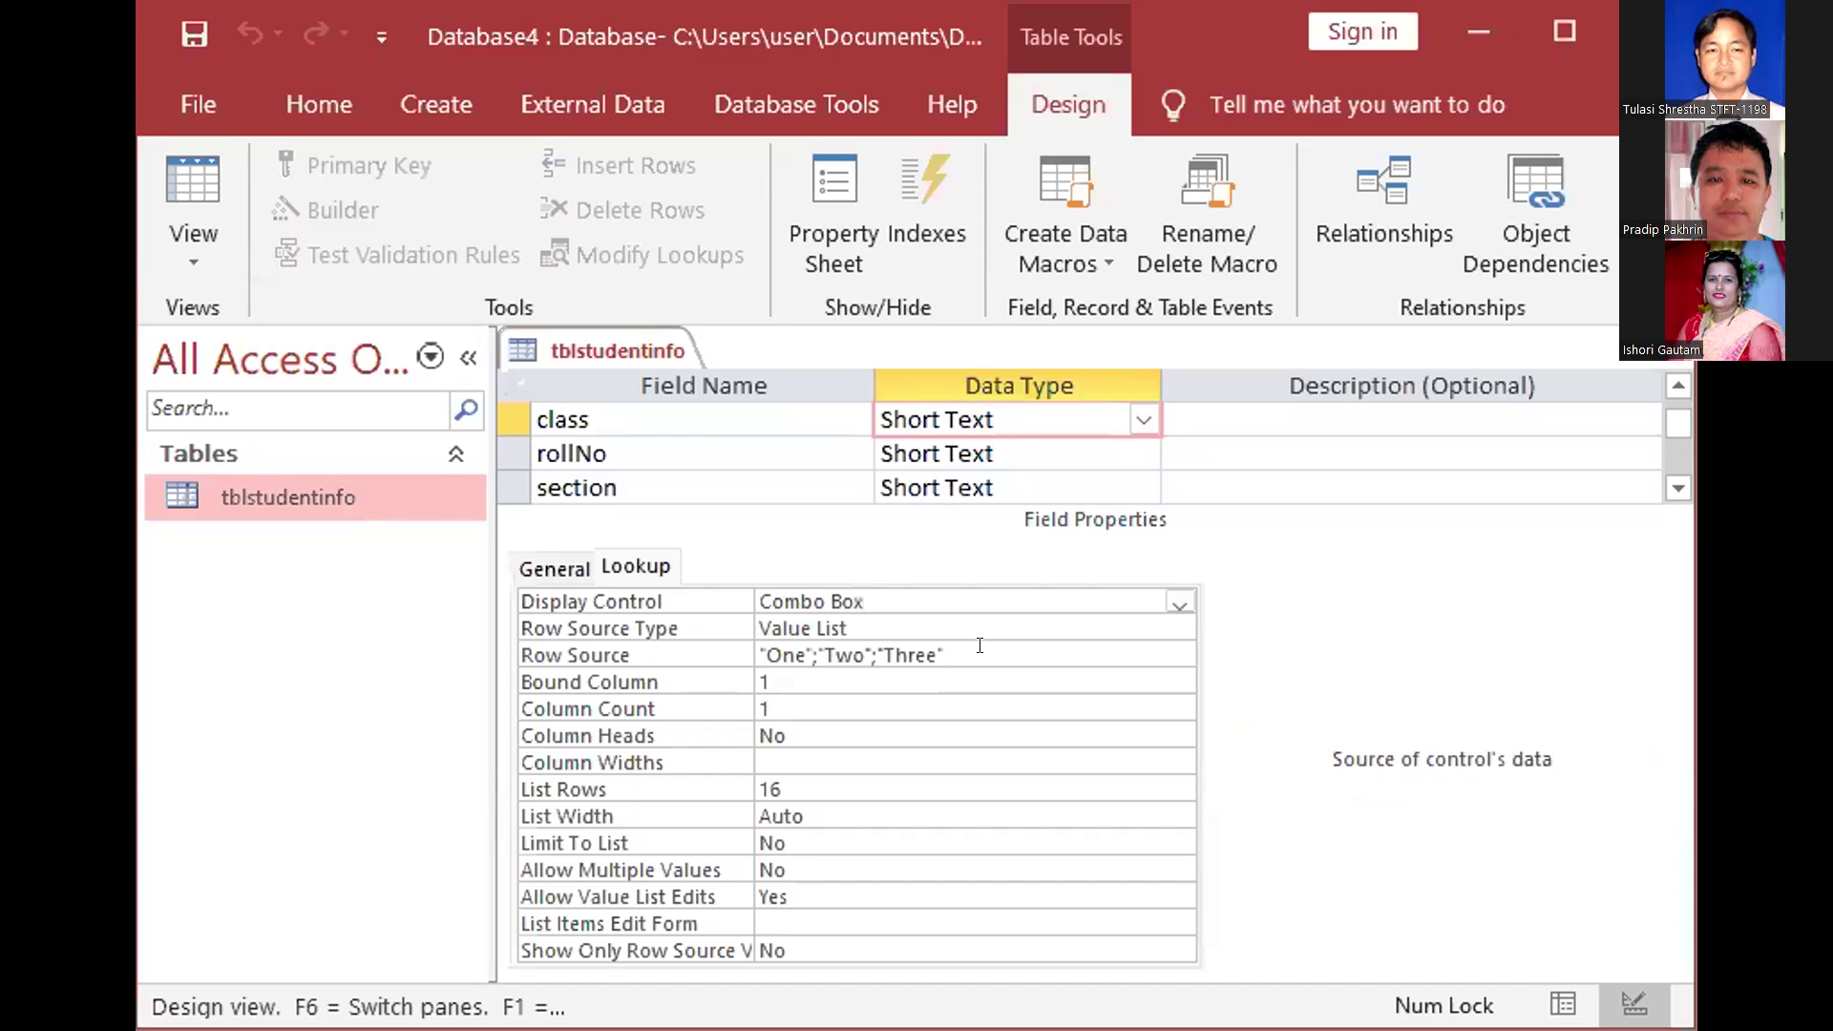
{"action": "left_click", "coordinate": [687, 653]}
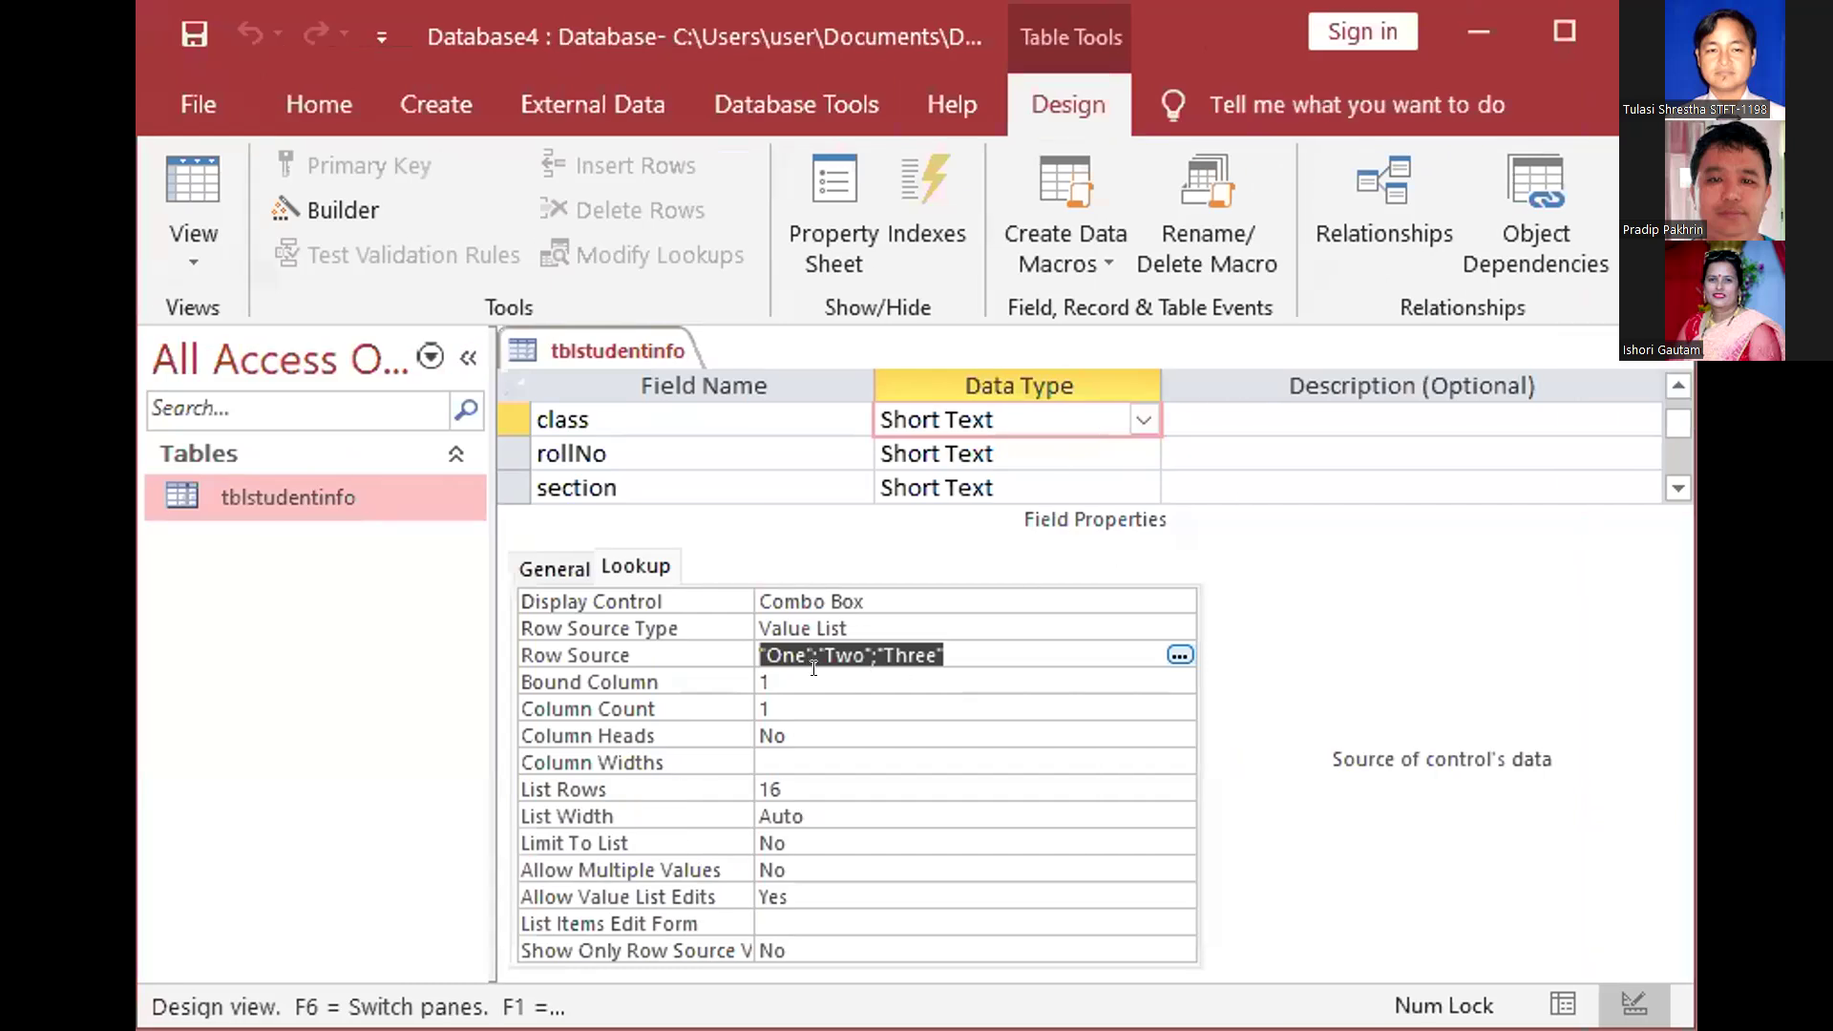
{"action": "key", "text": "Down"}
{"action": "left_click", "coordinate": [985, 647]}
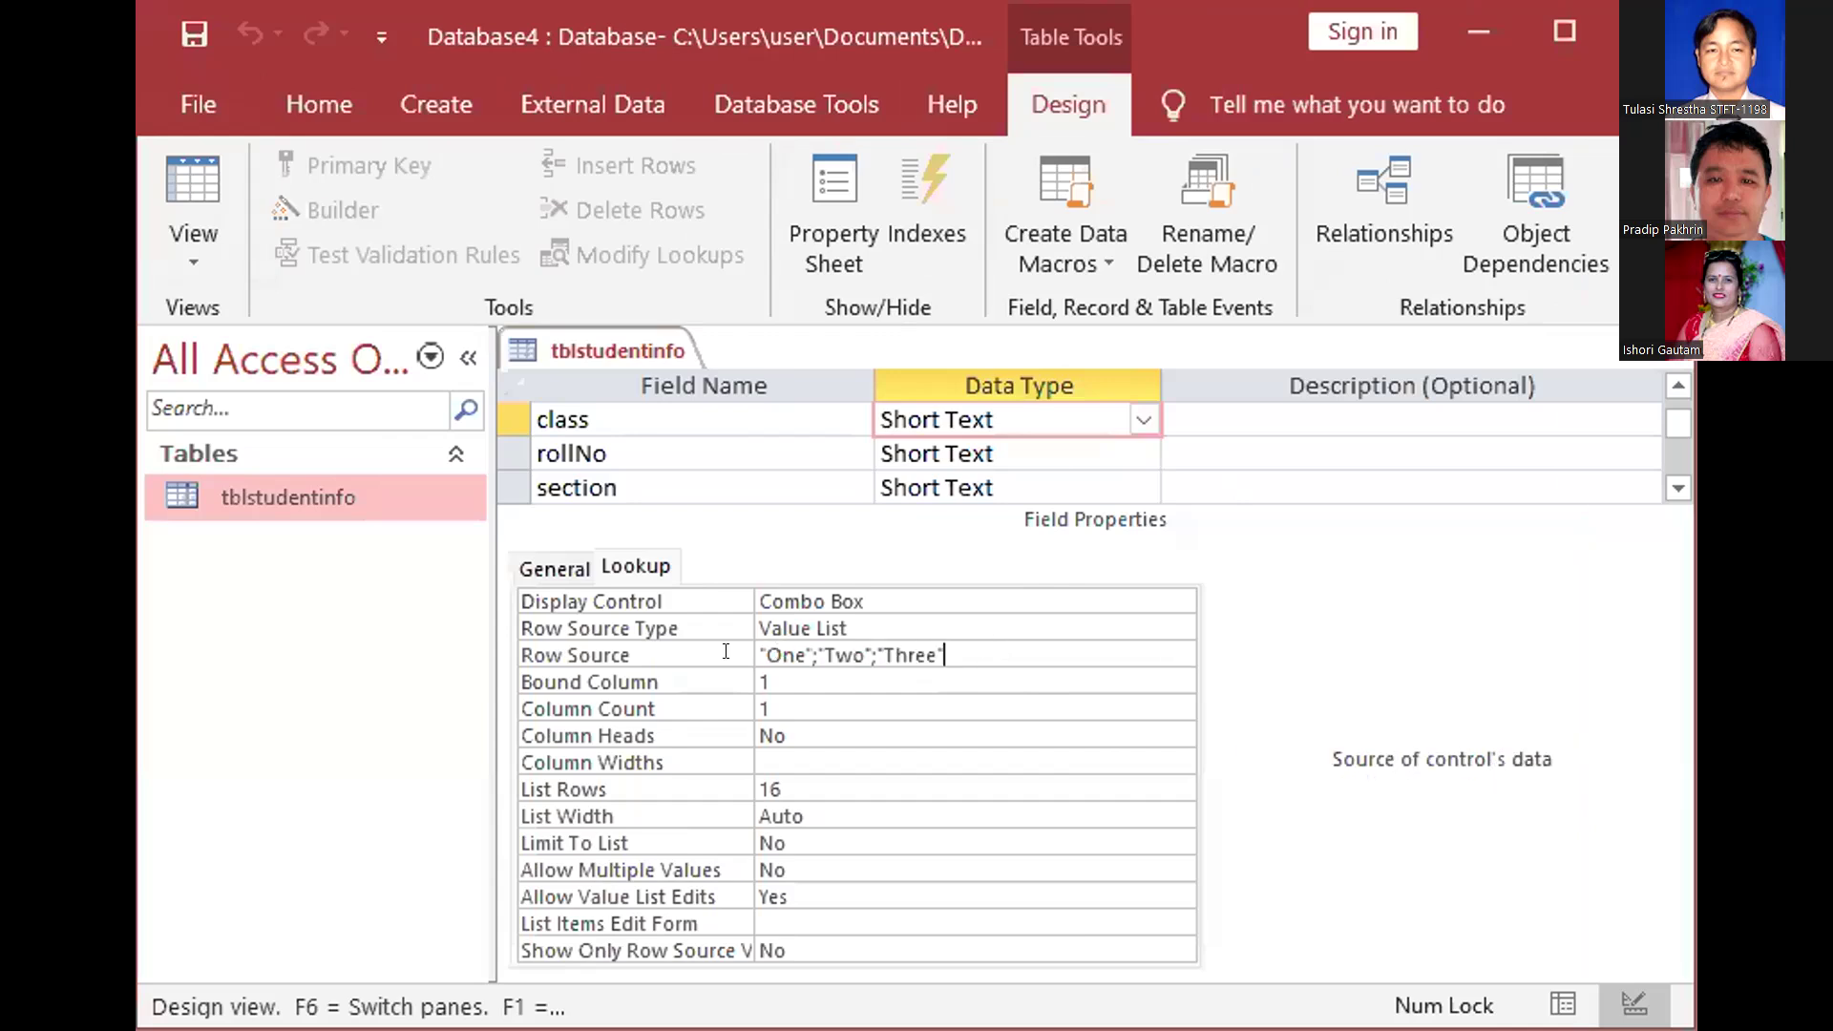
{"action": "left_click_drag", "start_coordinate": [725, 650], "coordinate": [950, 653]}
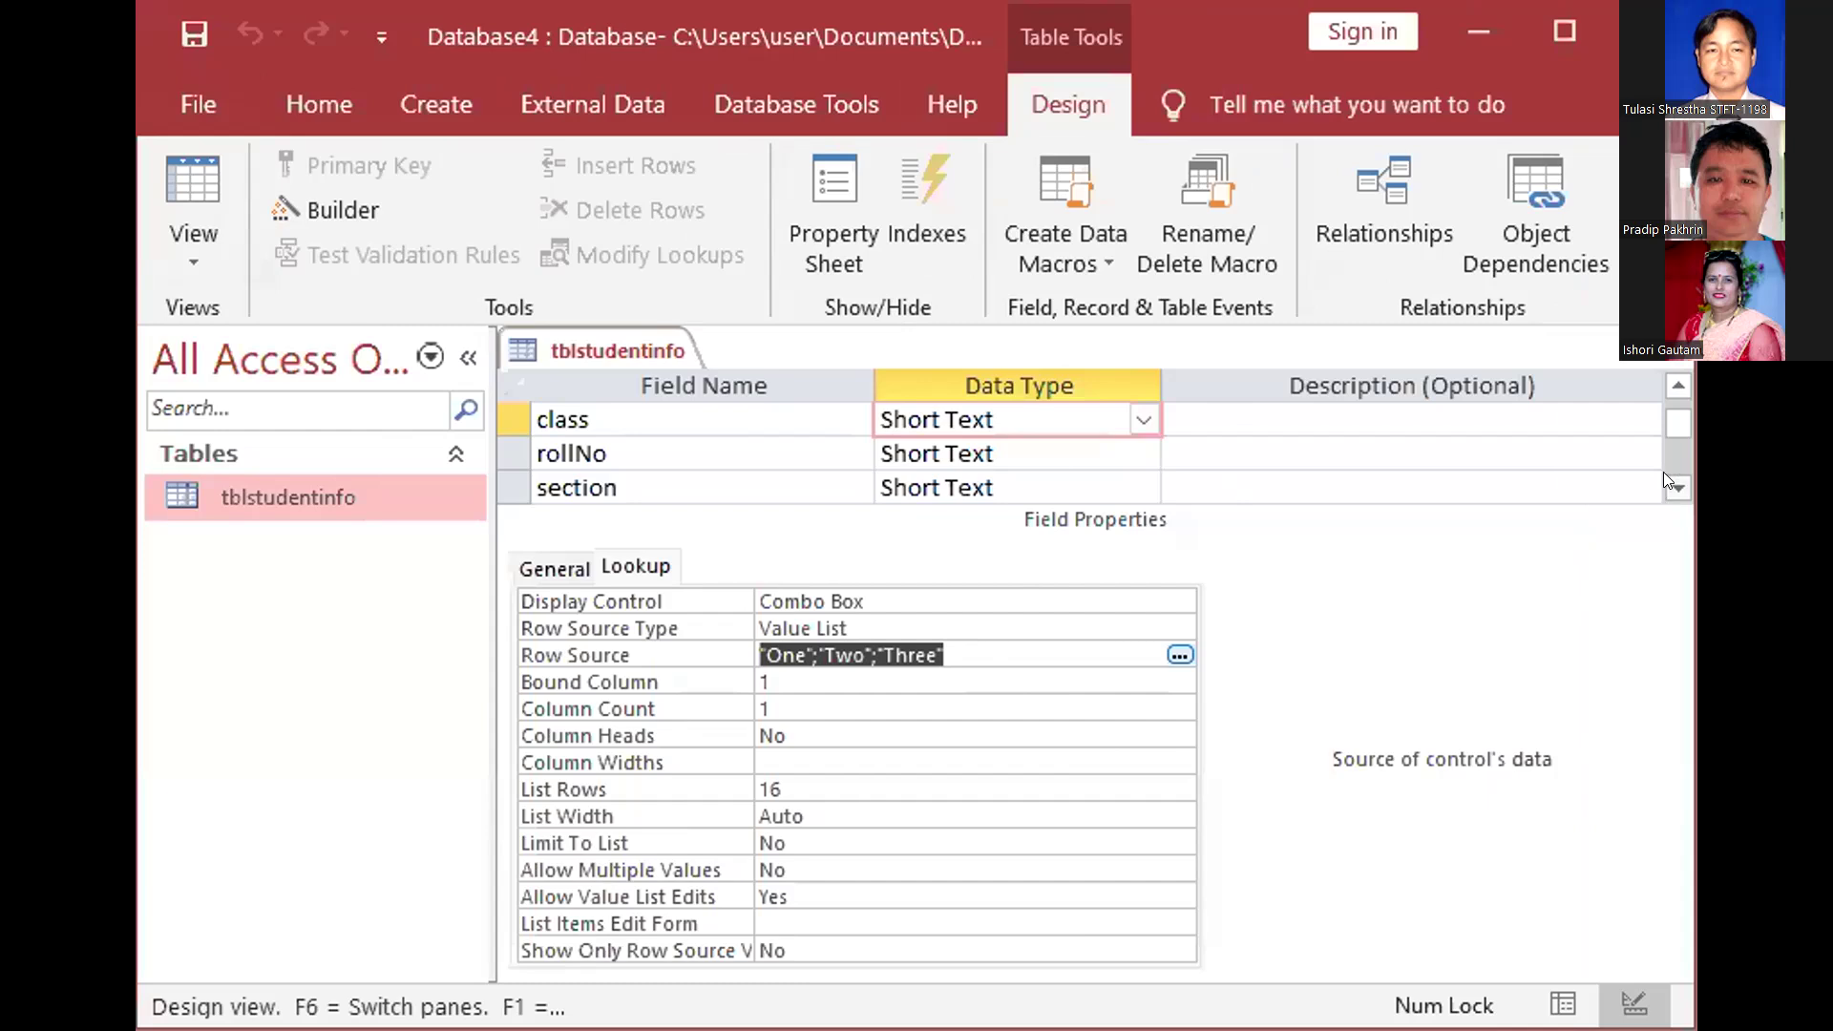
{"action": "left_click", "coordinate": [836, 706]}
{"action": "left_click", "coordinate": [831, 663]}
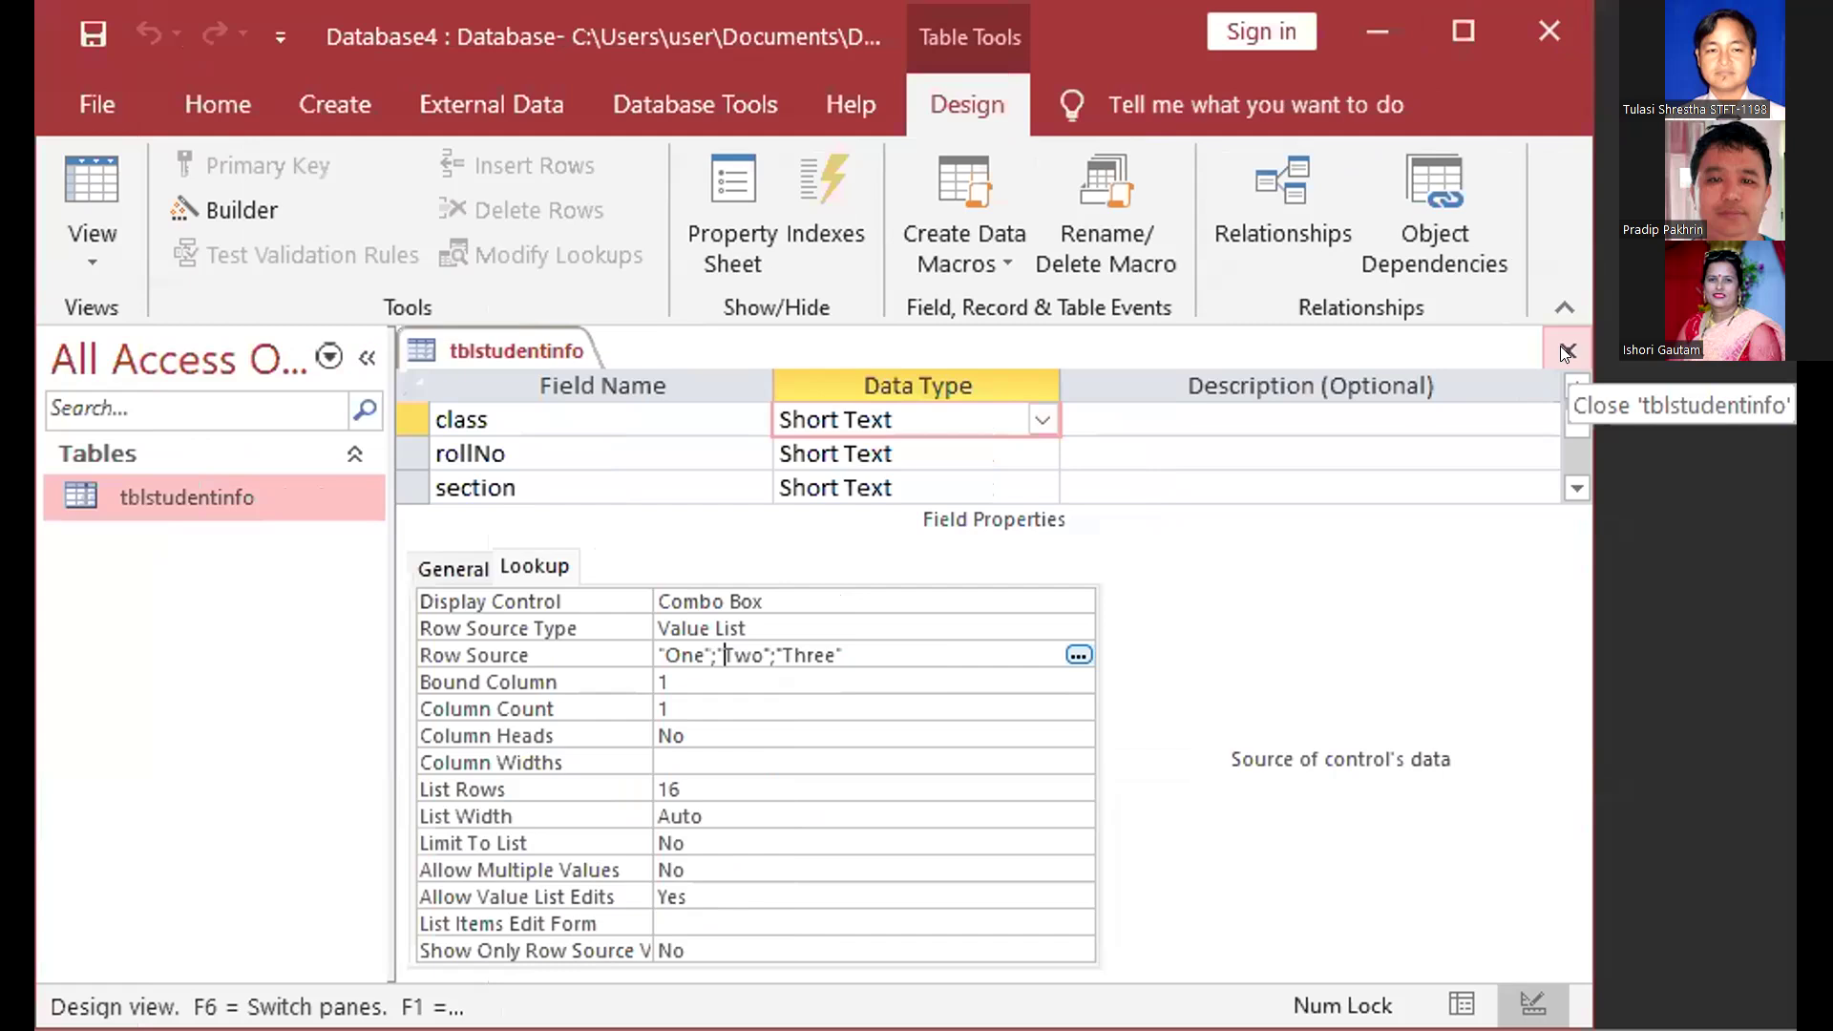
Close the table design, open tblstudentinfo in Datasheet View and show the class drop-down list in the new record
{"action": "left_click", "coordinate": [1567, 351]}
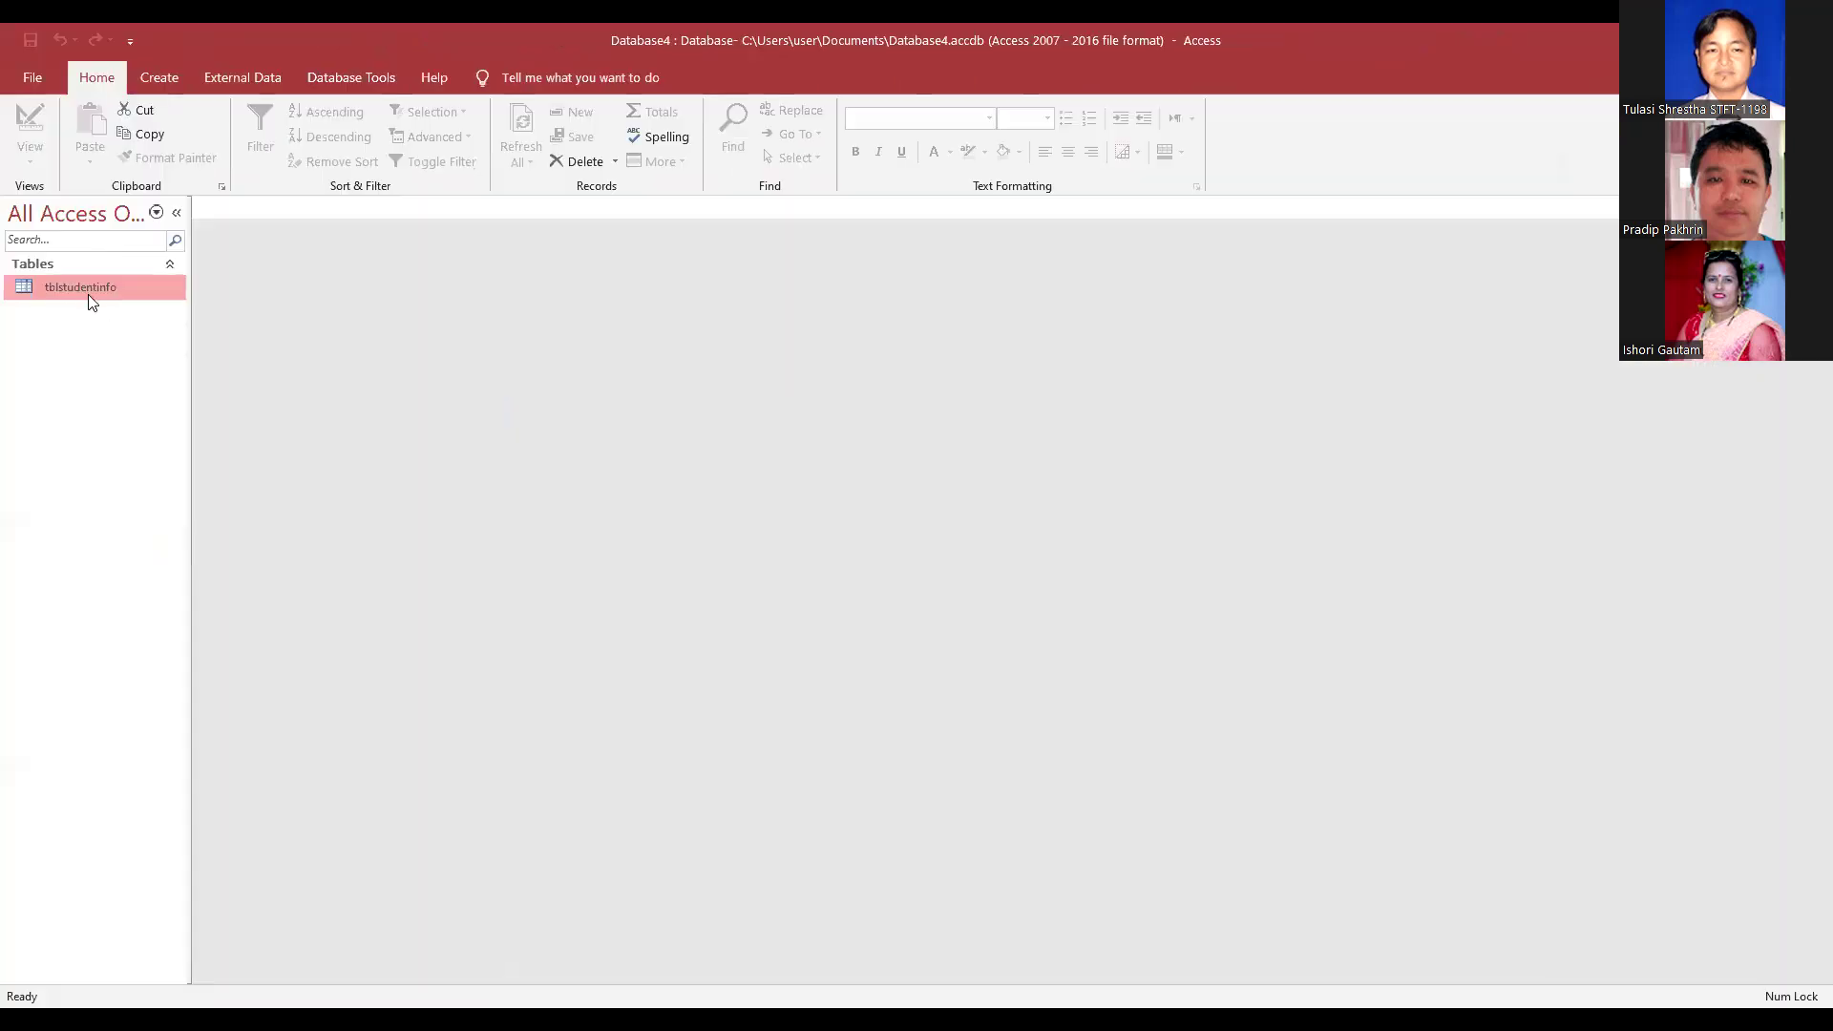
{"action": "double_click", "coordinate": [87, 294]}
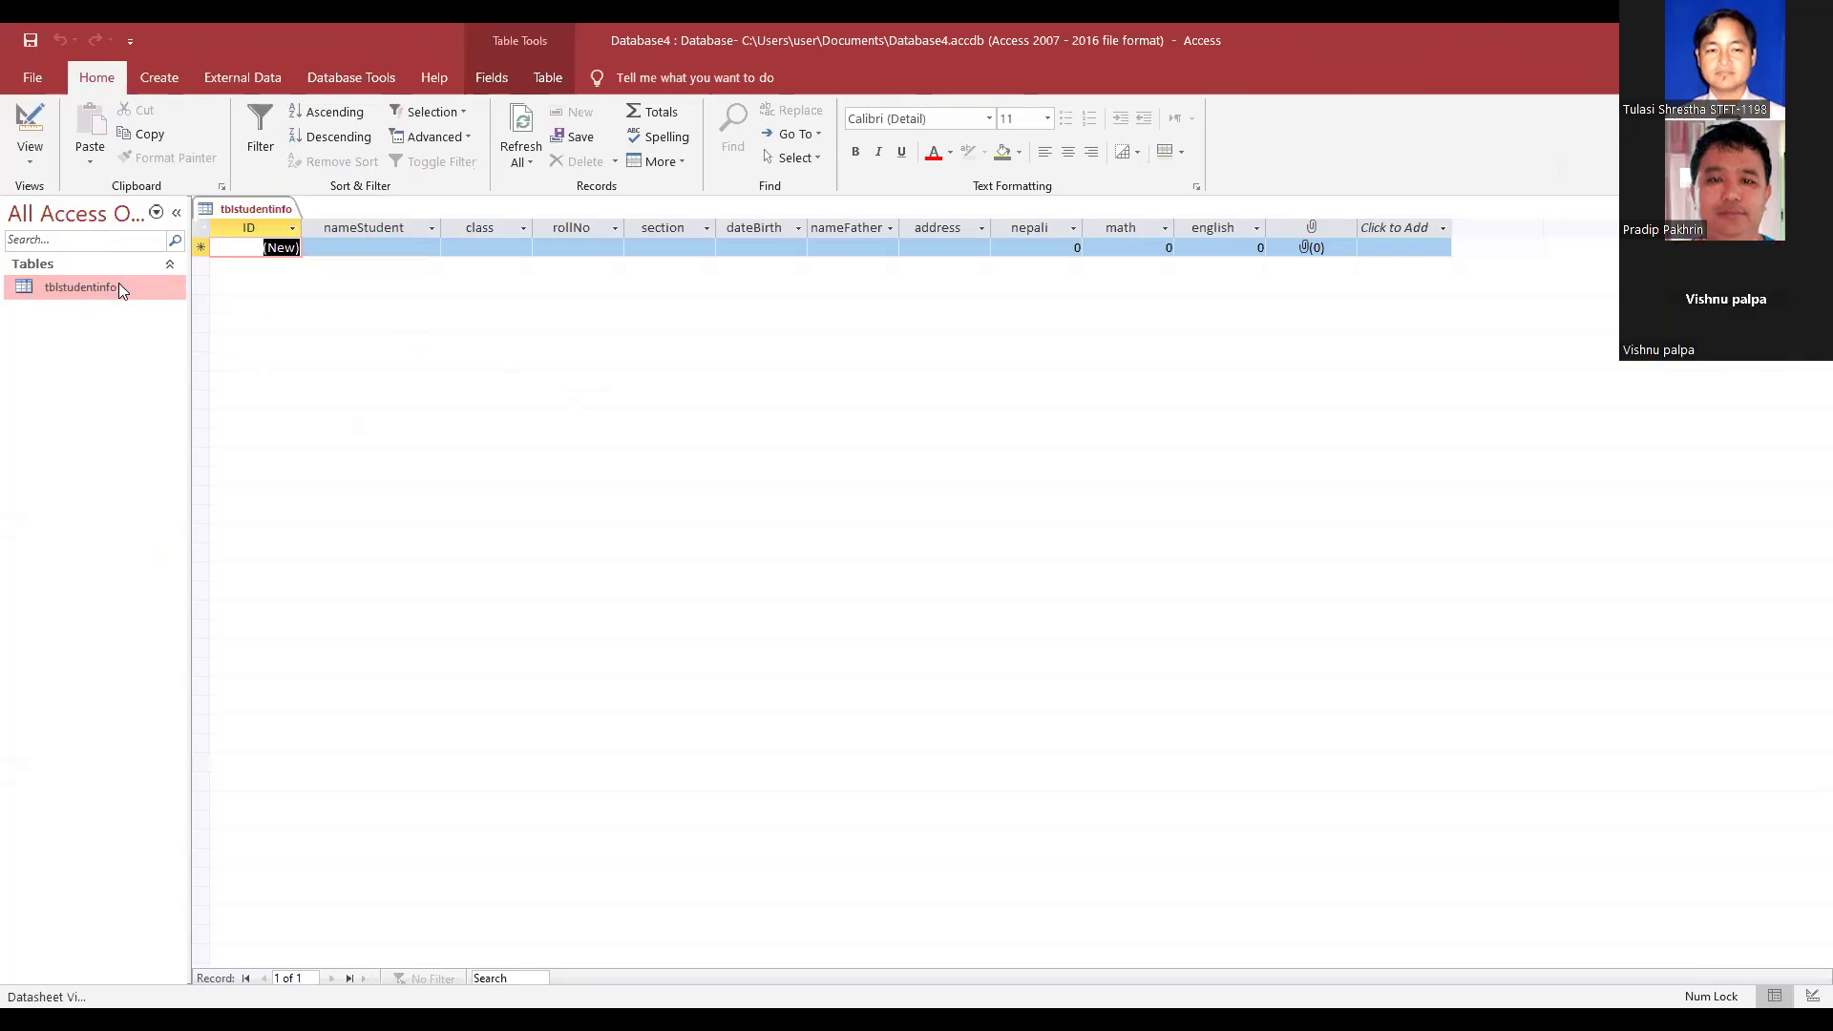
{"action": "left_click", "coordinate": [470, 247]}
{"action": "key", "text": "alt+Down"}
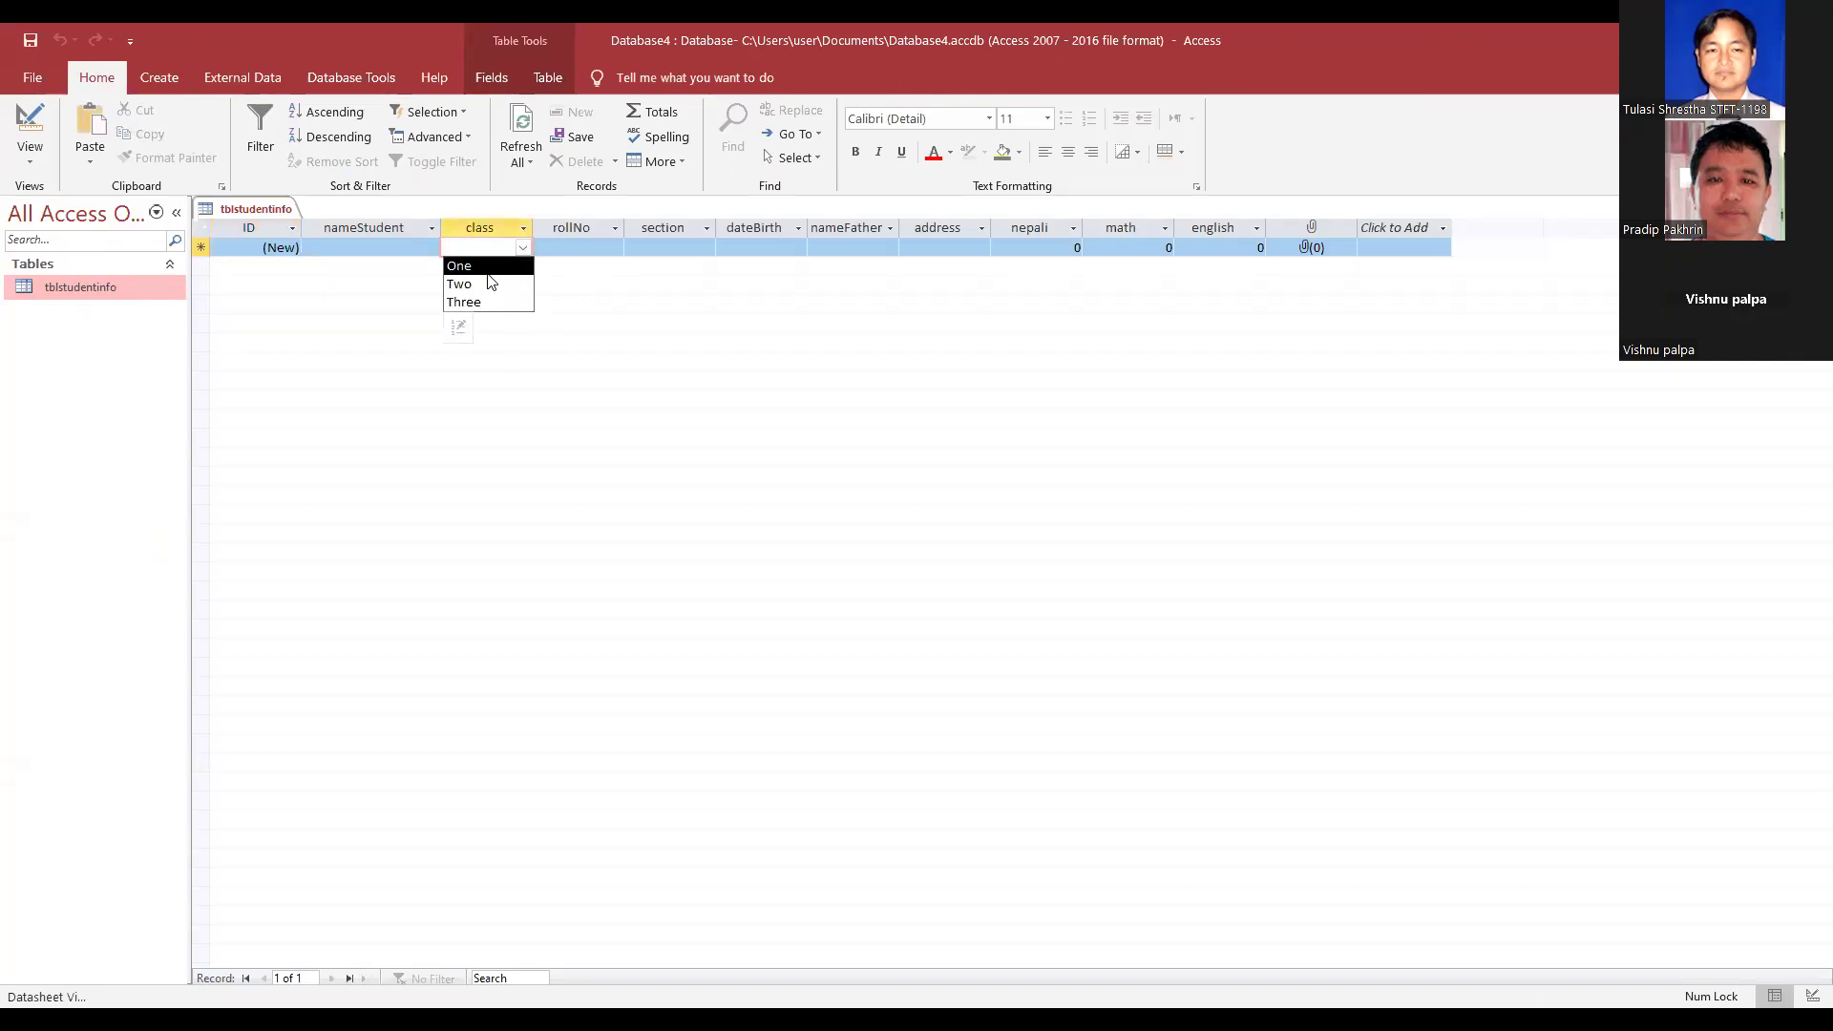
Check the section drop-down list in the new record and close it without choosing an entry
{"action": "left_click", "coordinate": [706, 253]}
{"action": "left_click", "coordinate": [706, 250]}
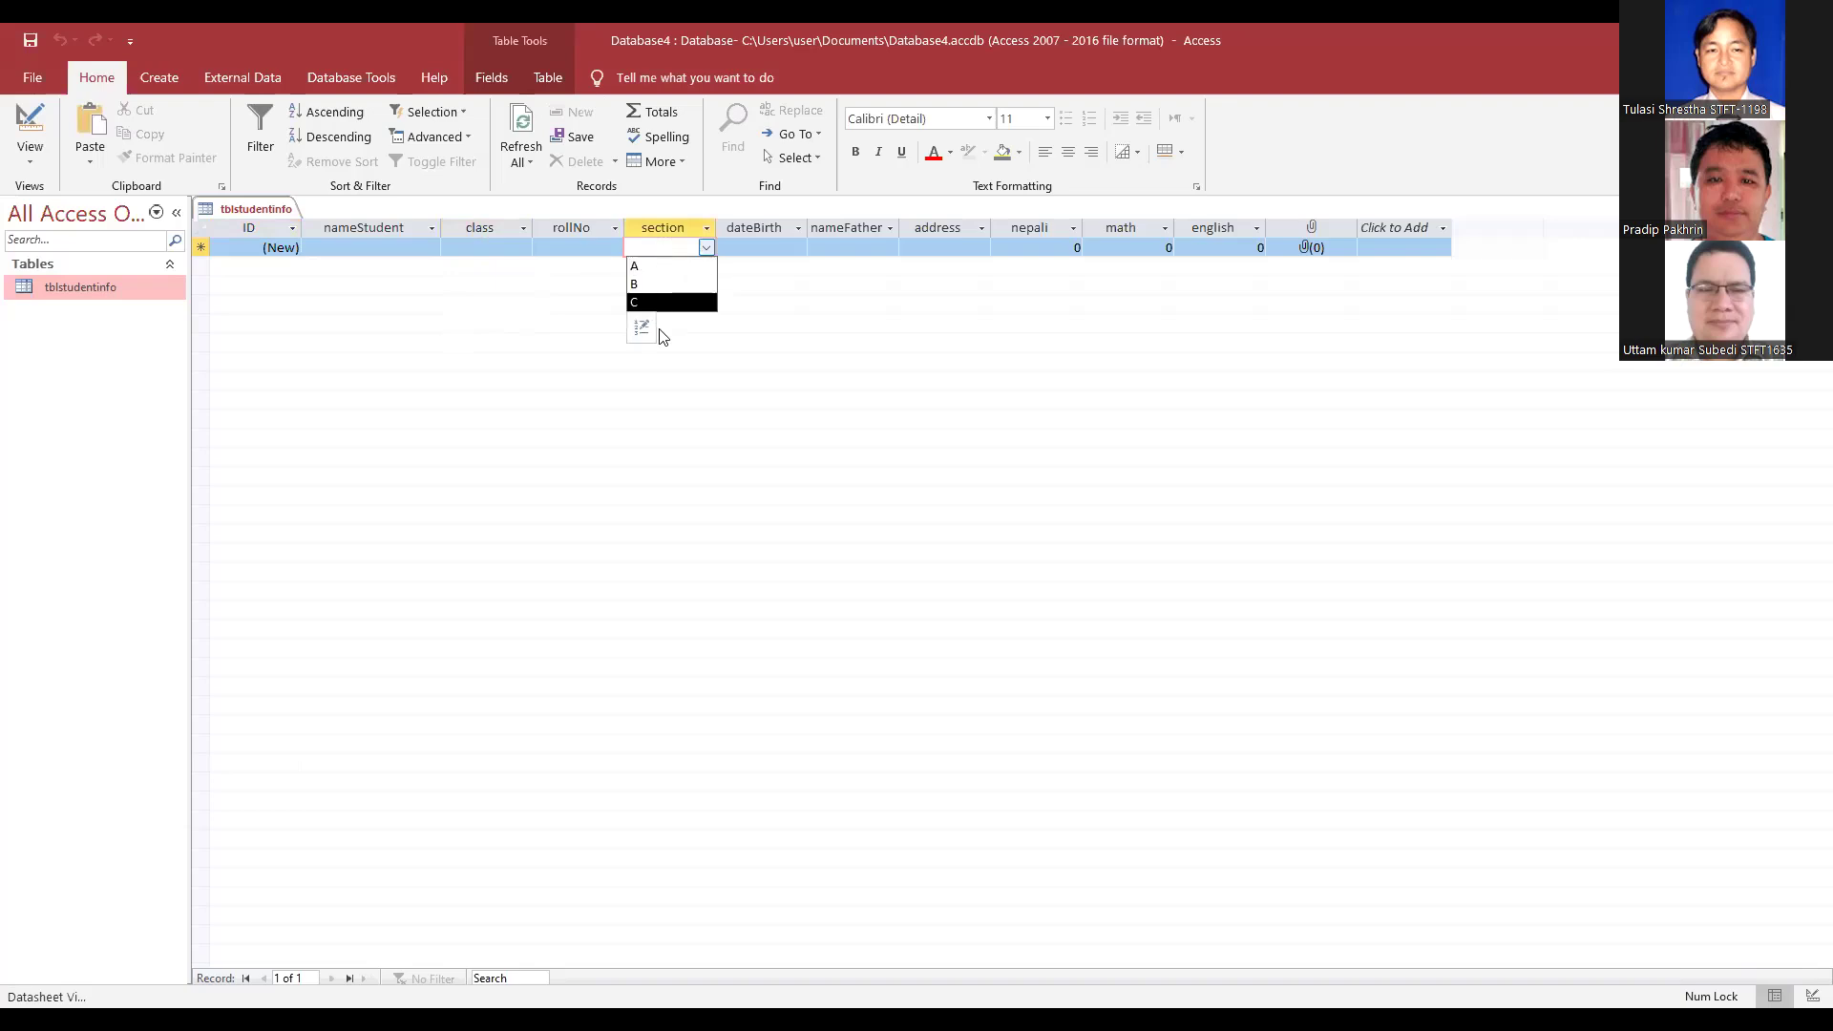
{"action": "left_click", "coordinate": [693, 385]}
{"action": "left_click", "coordinate": [705, 247]}
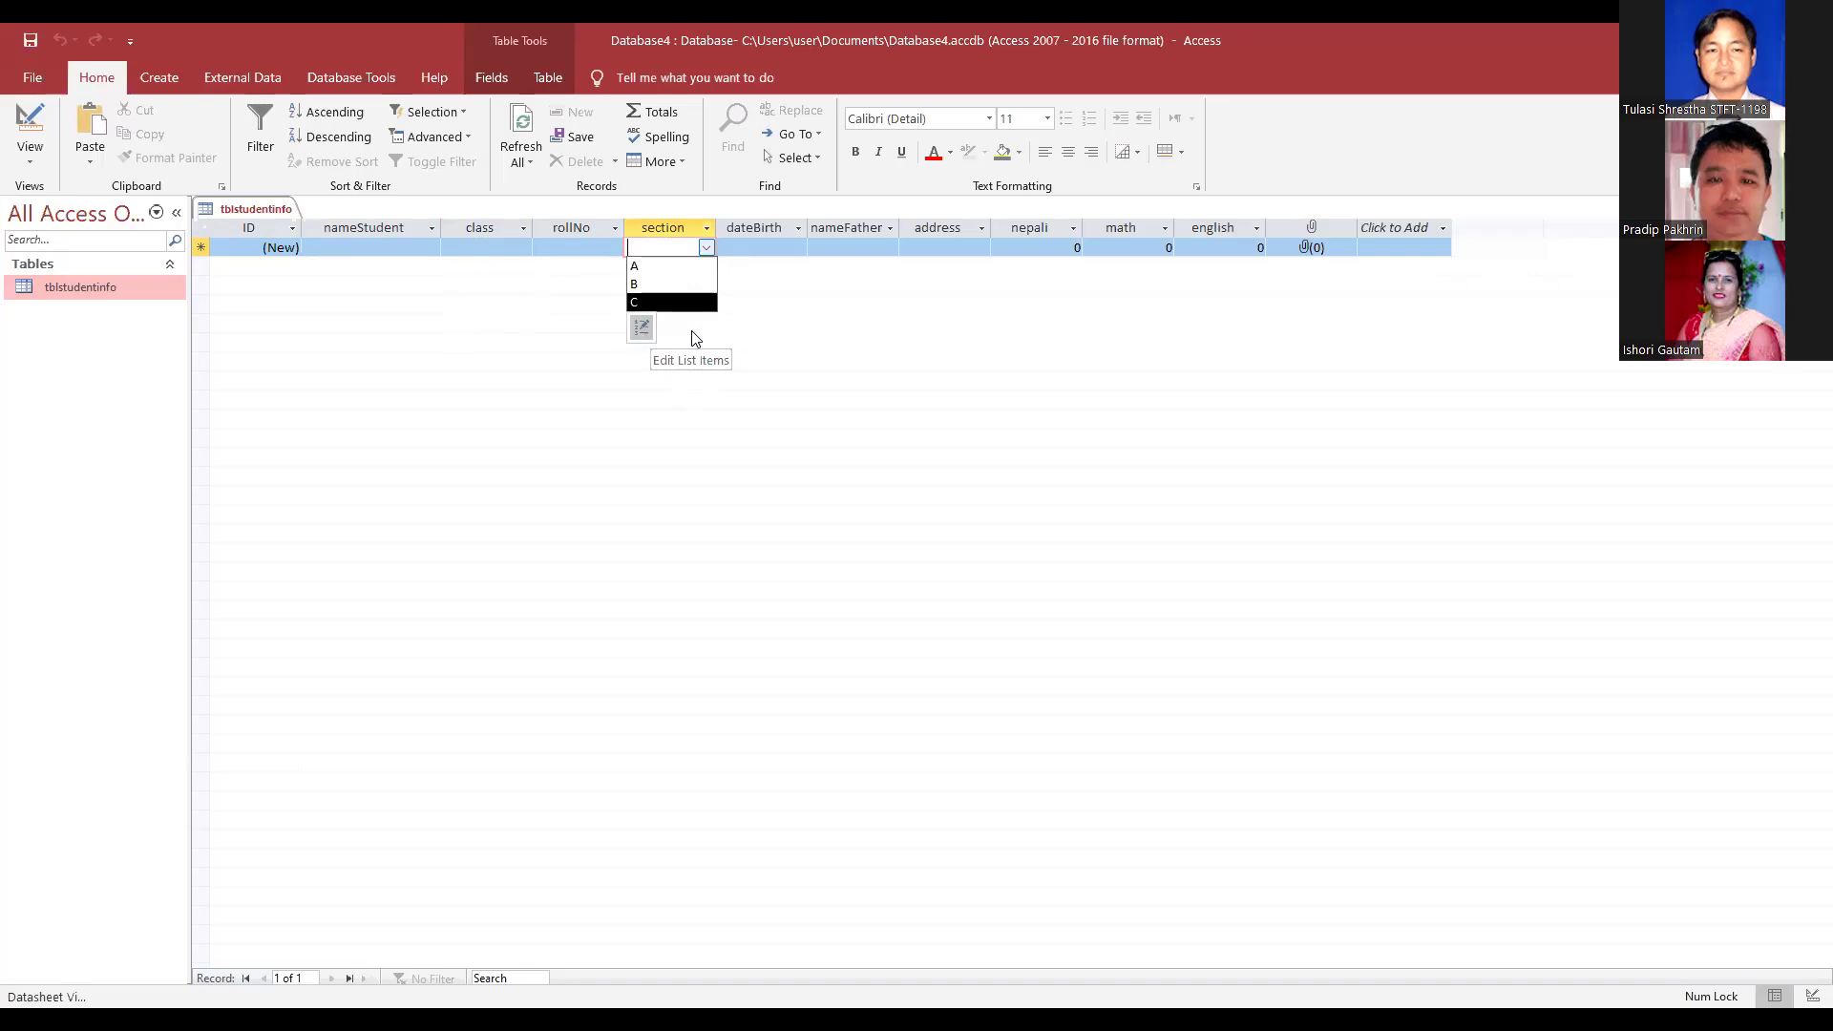
{"action": "left_click", "coordinate": [705, 247]}
{"action": "left_click", "coordinate": [706, 247]}
{"action": "key", "text": "Escape"}
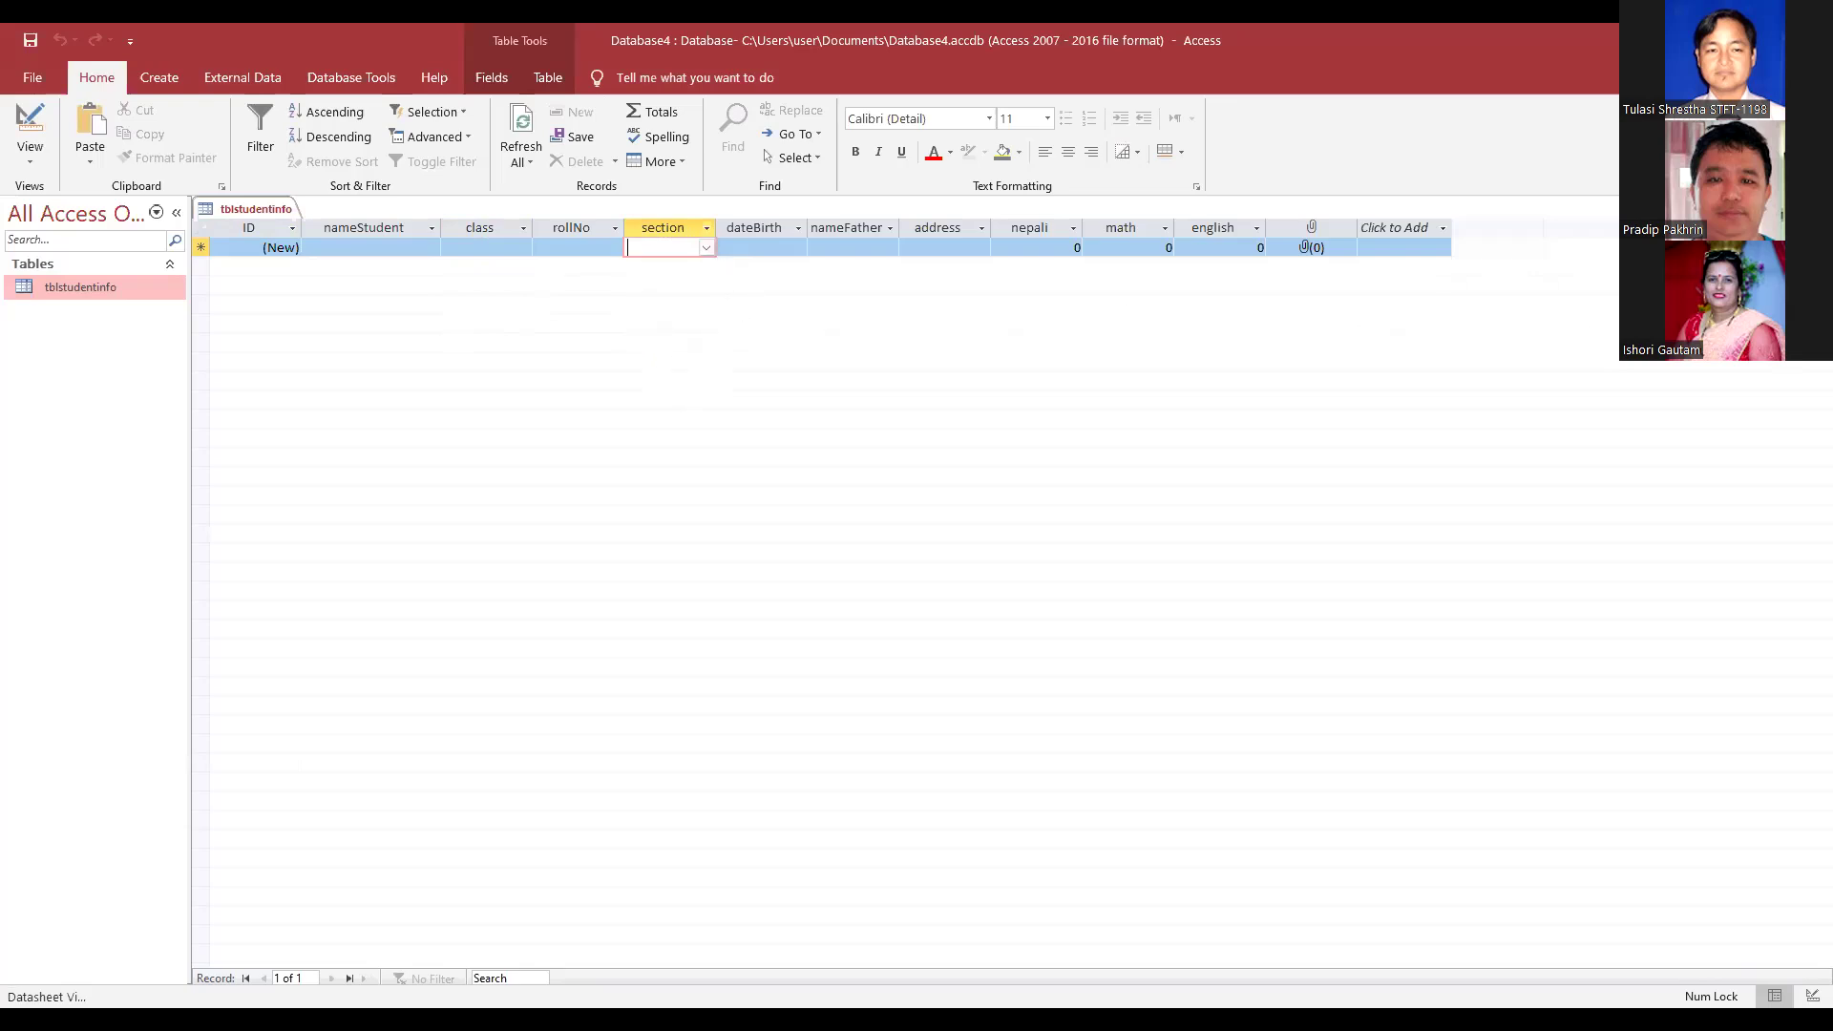
Close the tblstudentinfo datasheet and reopen the table in Design View
{"action": "key", "text": "ctrl+w"}
{"action": "right_click", "coordinate": [142, 290]}
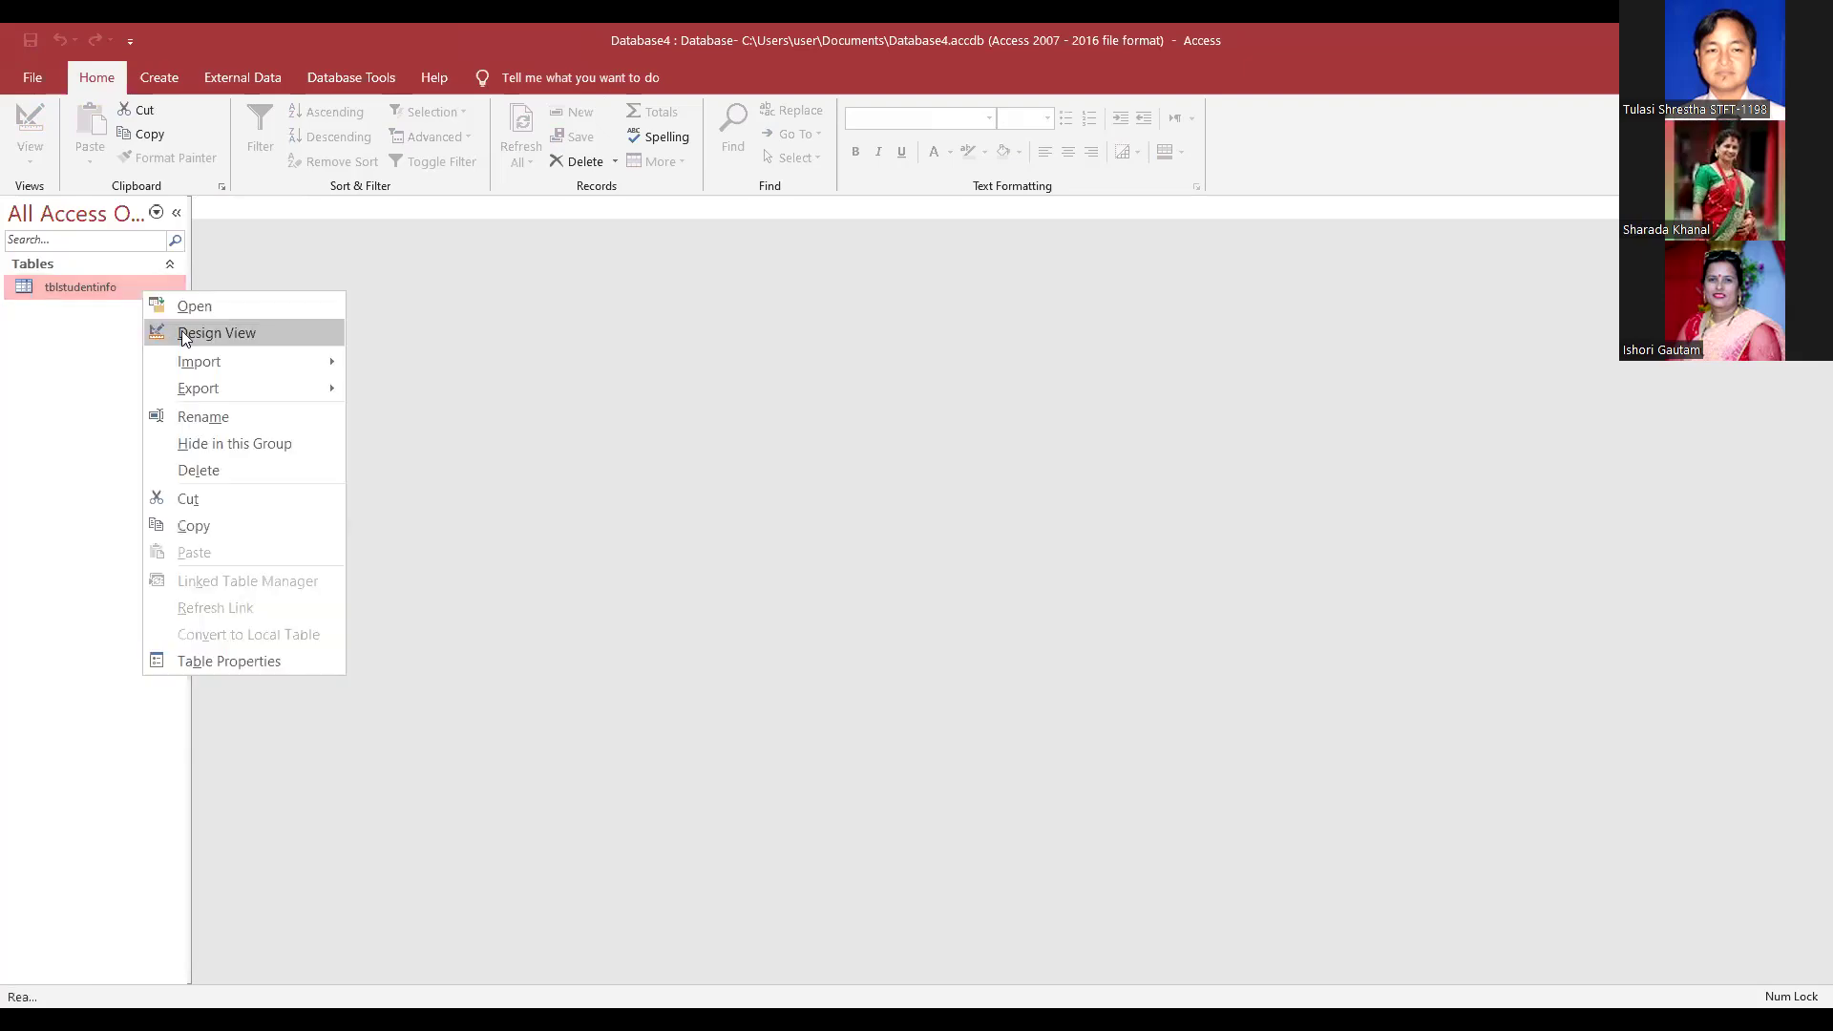
{"action": "left_click", "coordinate": [184, 334]}
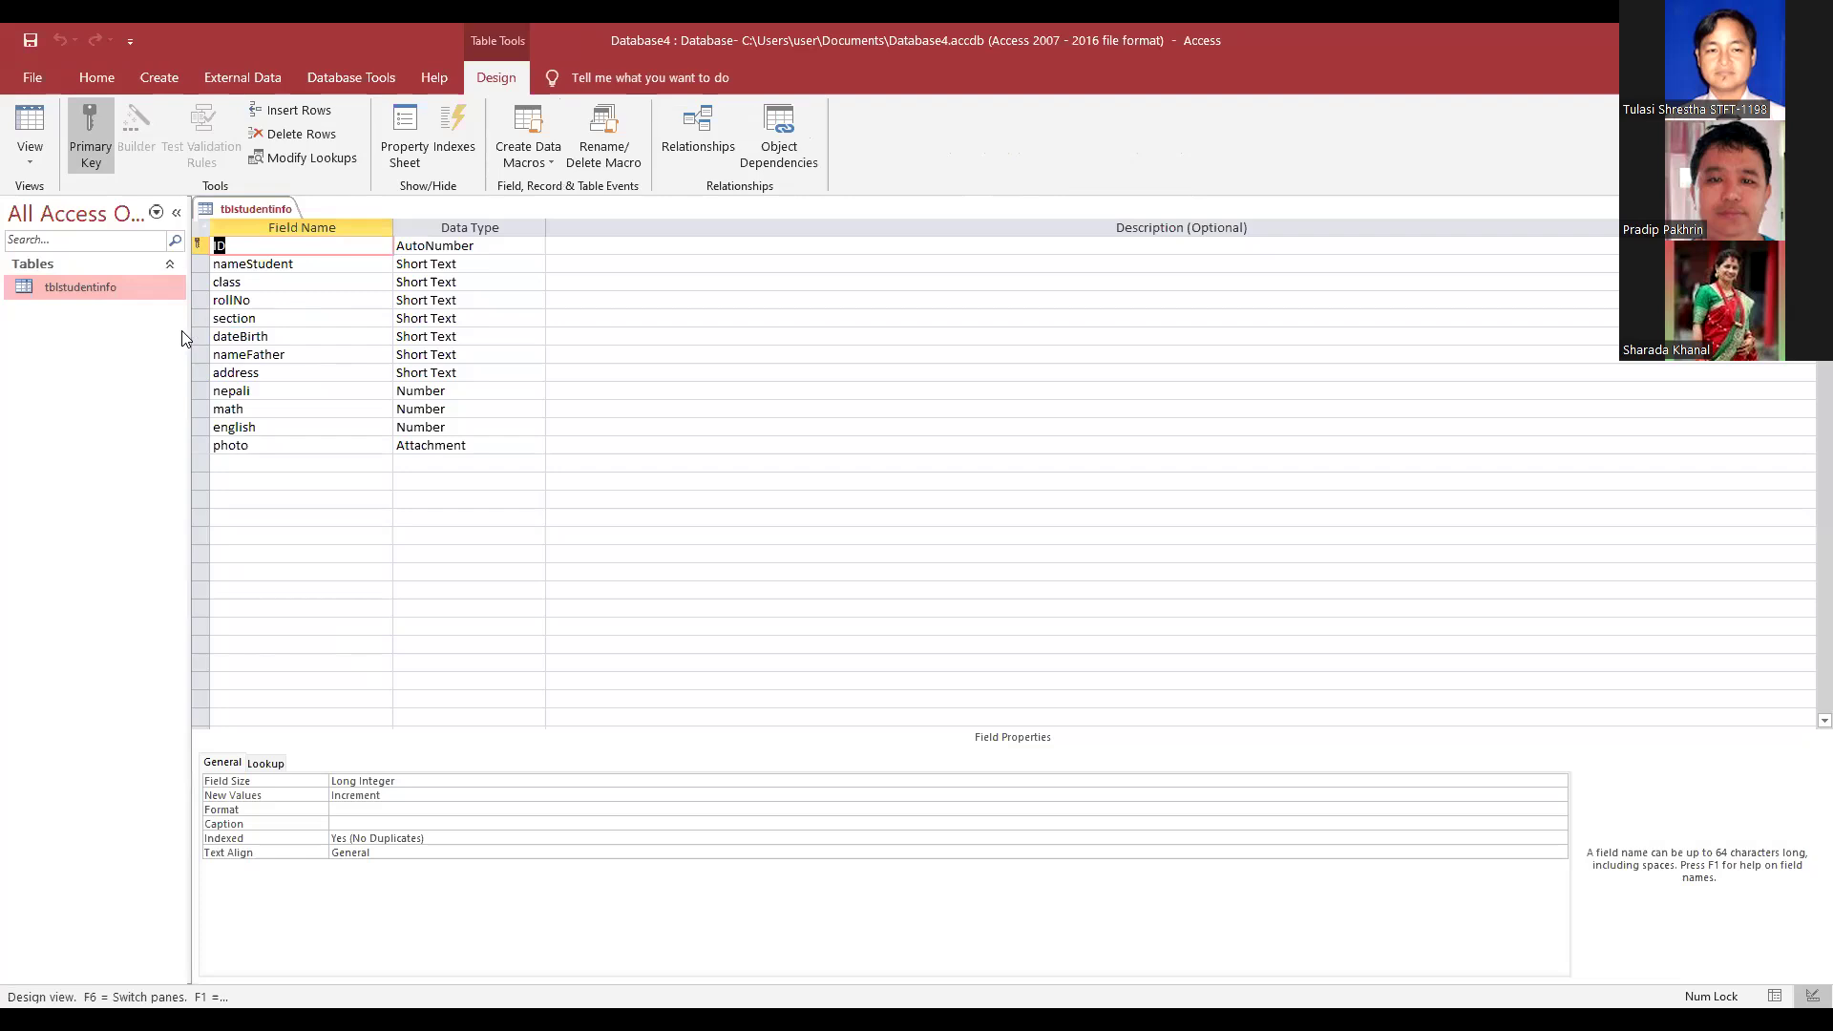
{"action": "key", "text": "alt+f"}
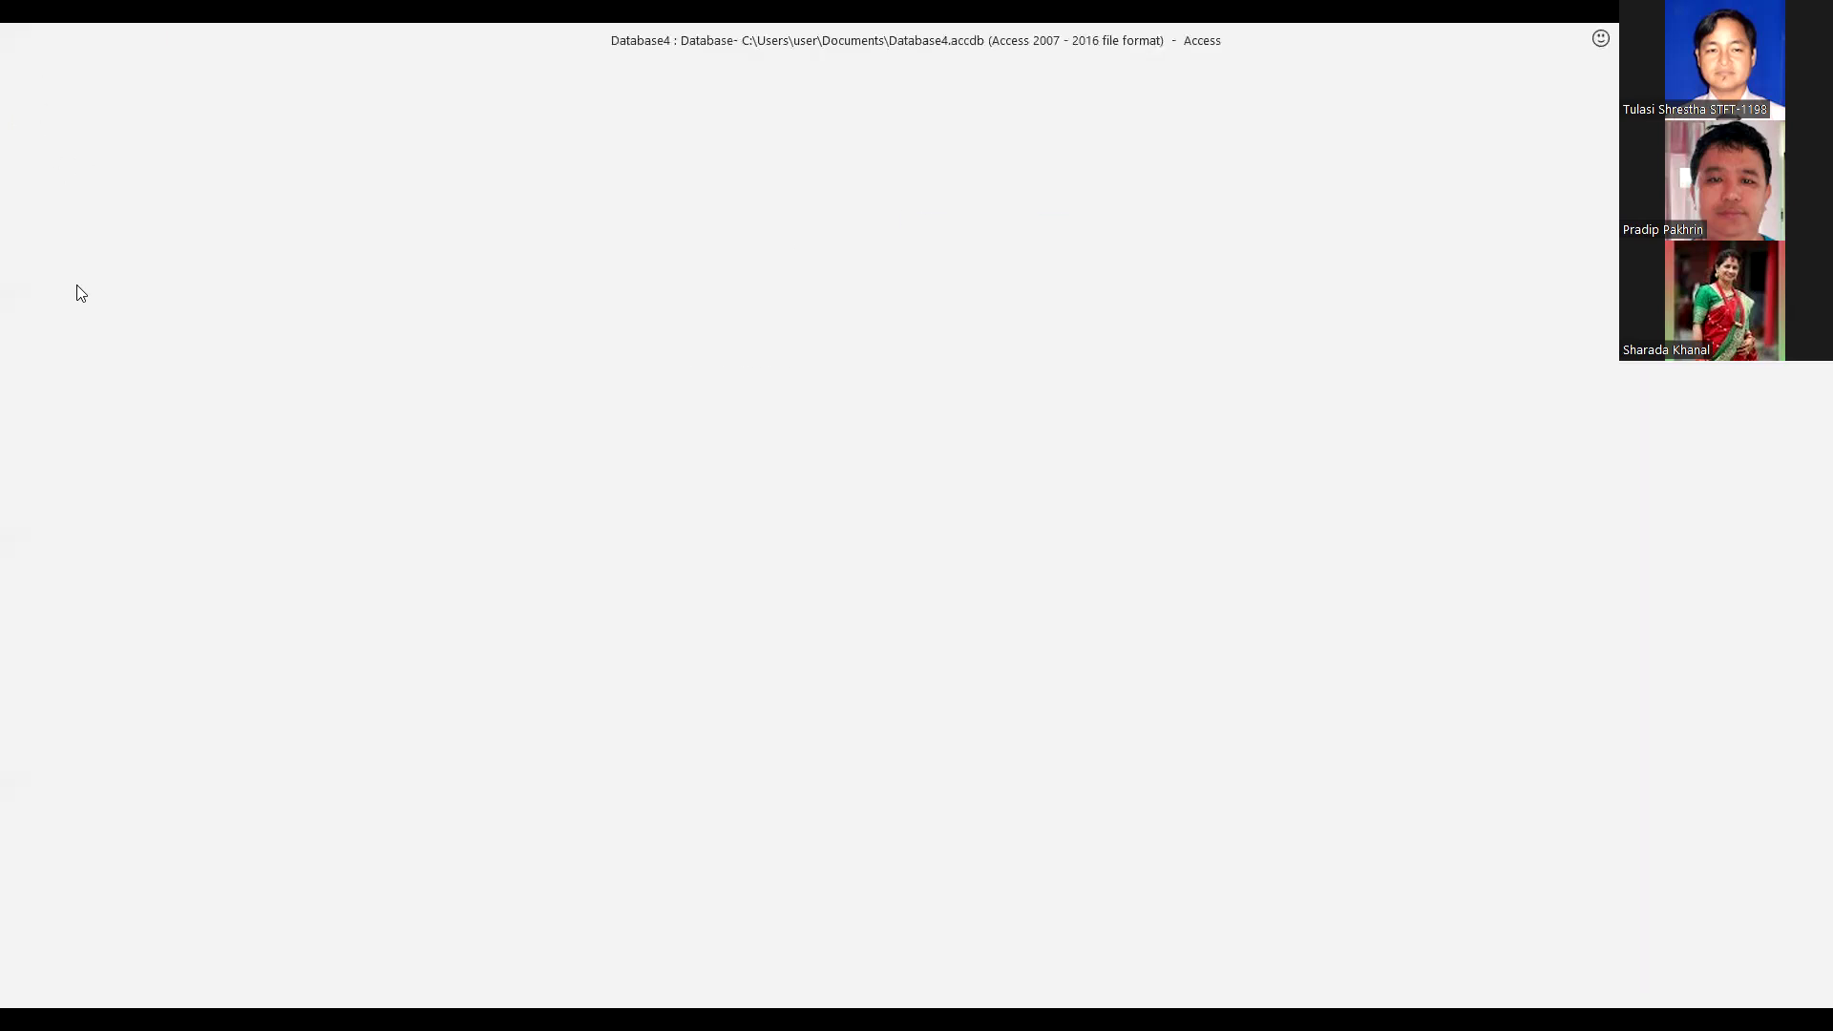
{"action": "key", "text": "Escape"}
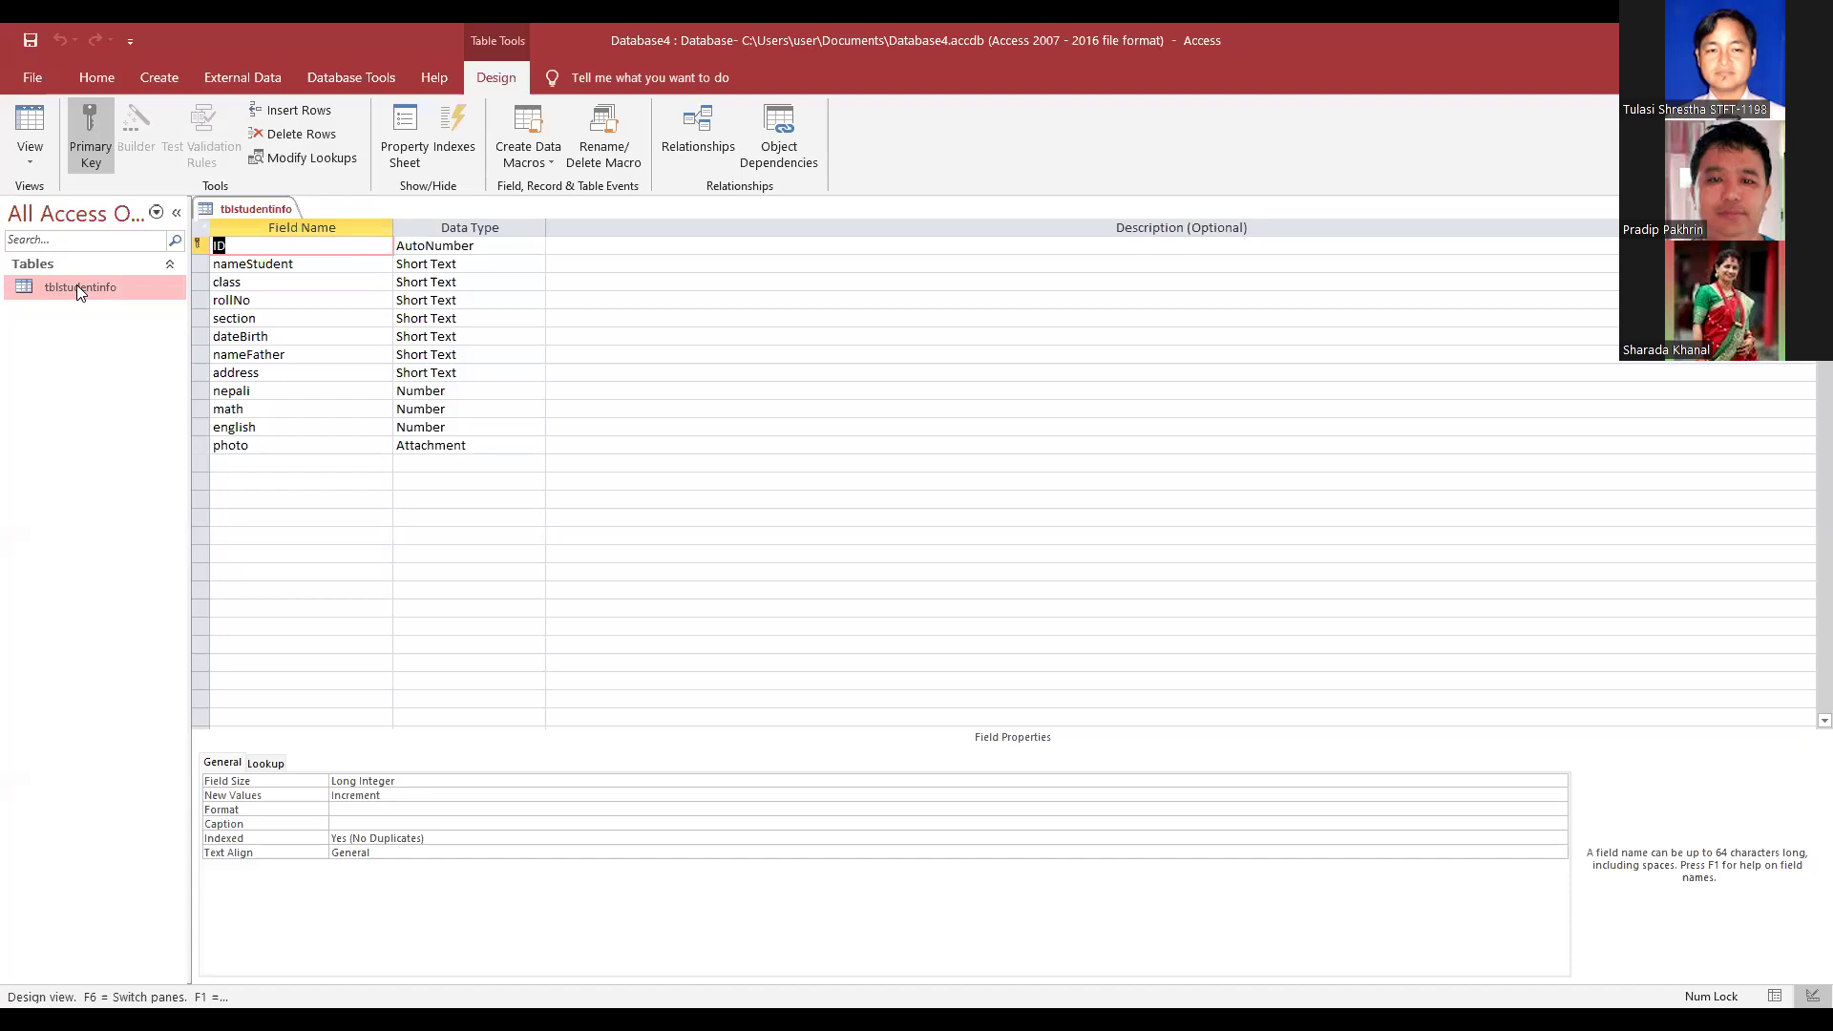
{"action": "right_click", "coordinate": [80, 288]}
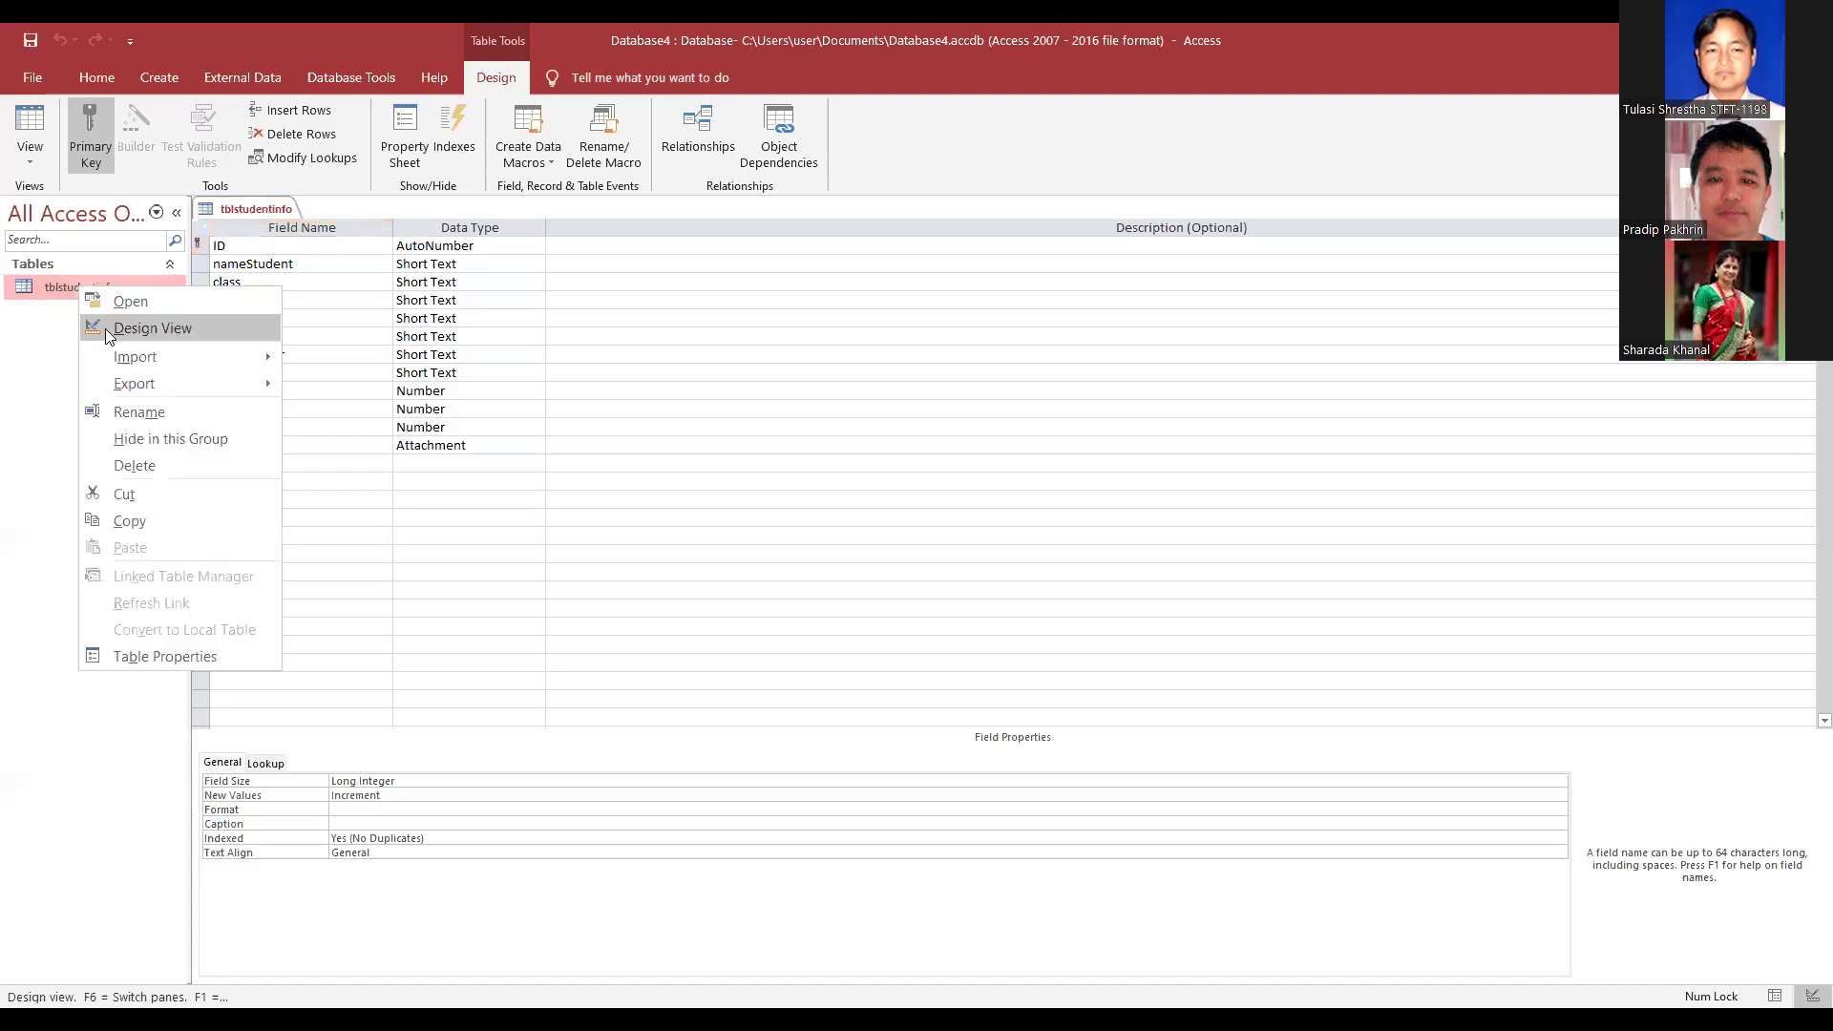
{"action": "key", "text": "Escape"}
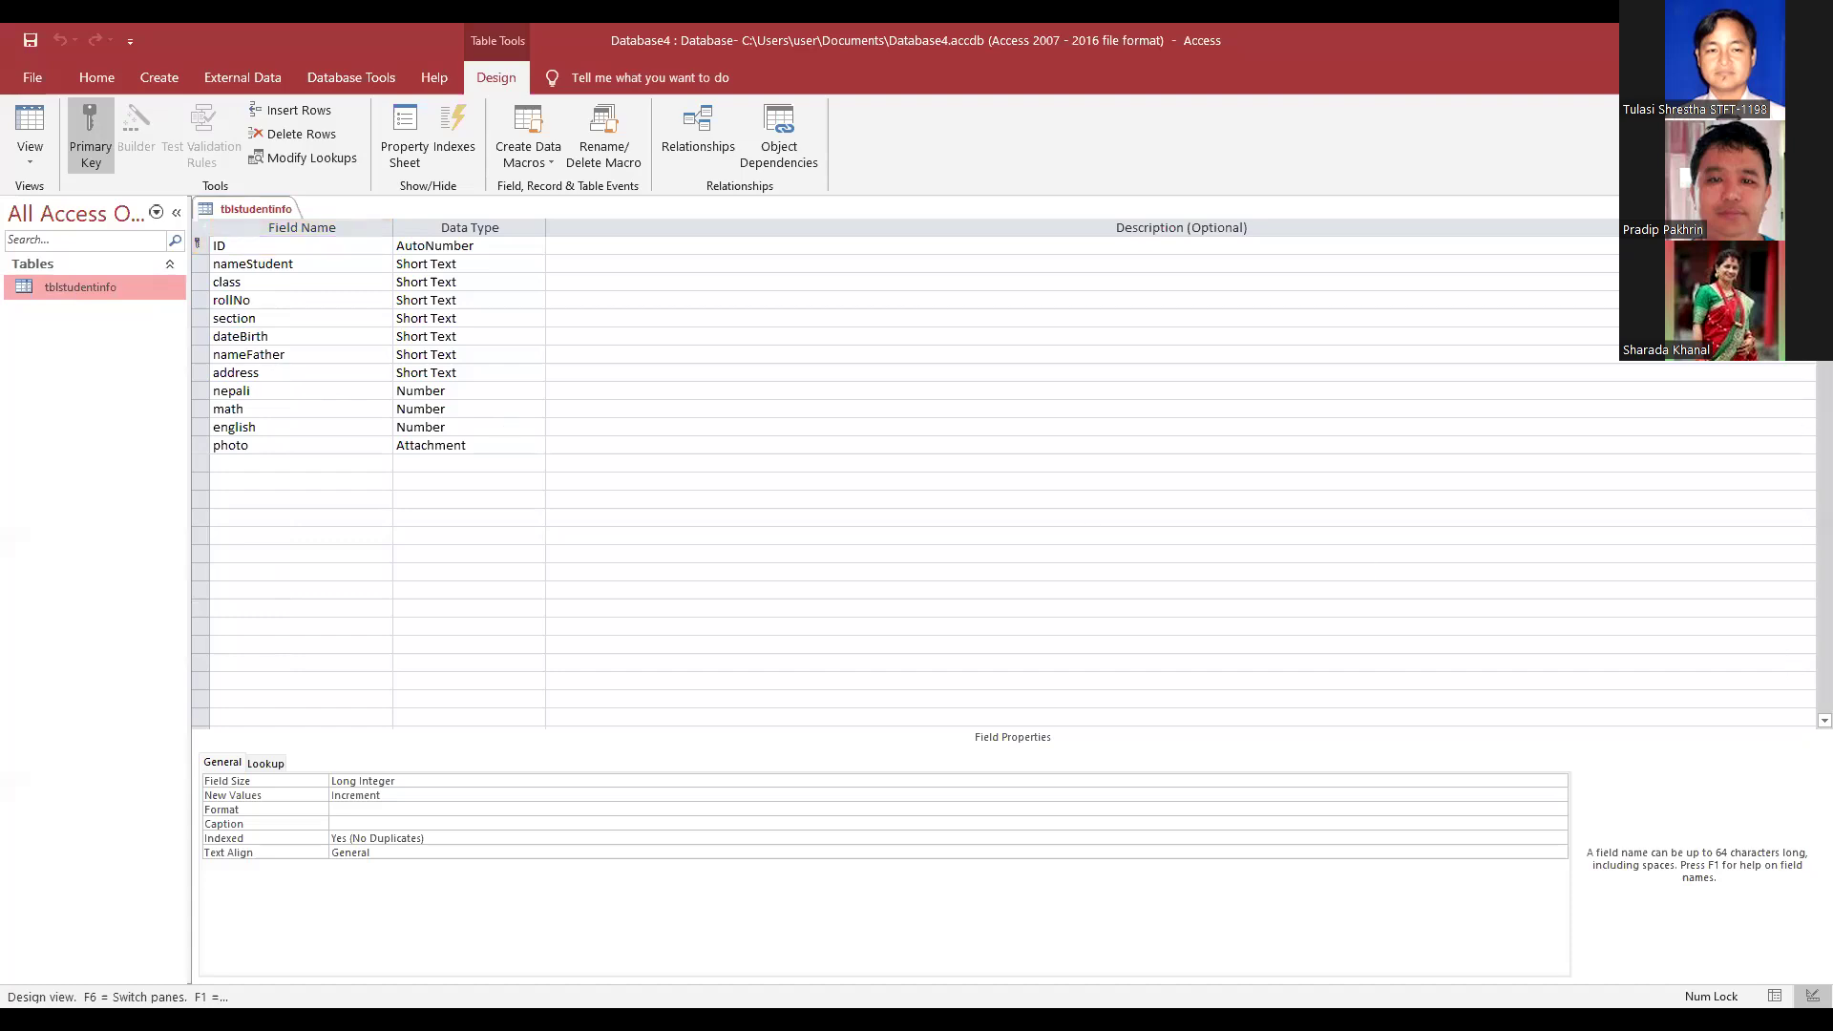
Reduce the Access window and select the class field's data type in the tblstudentinfo design
{"action": "key", "text": "super+Down"}
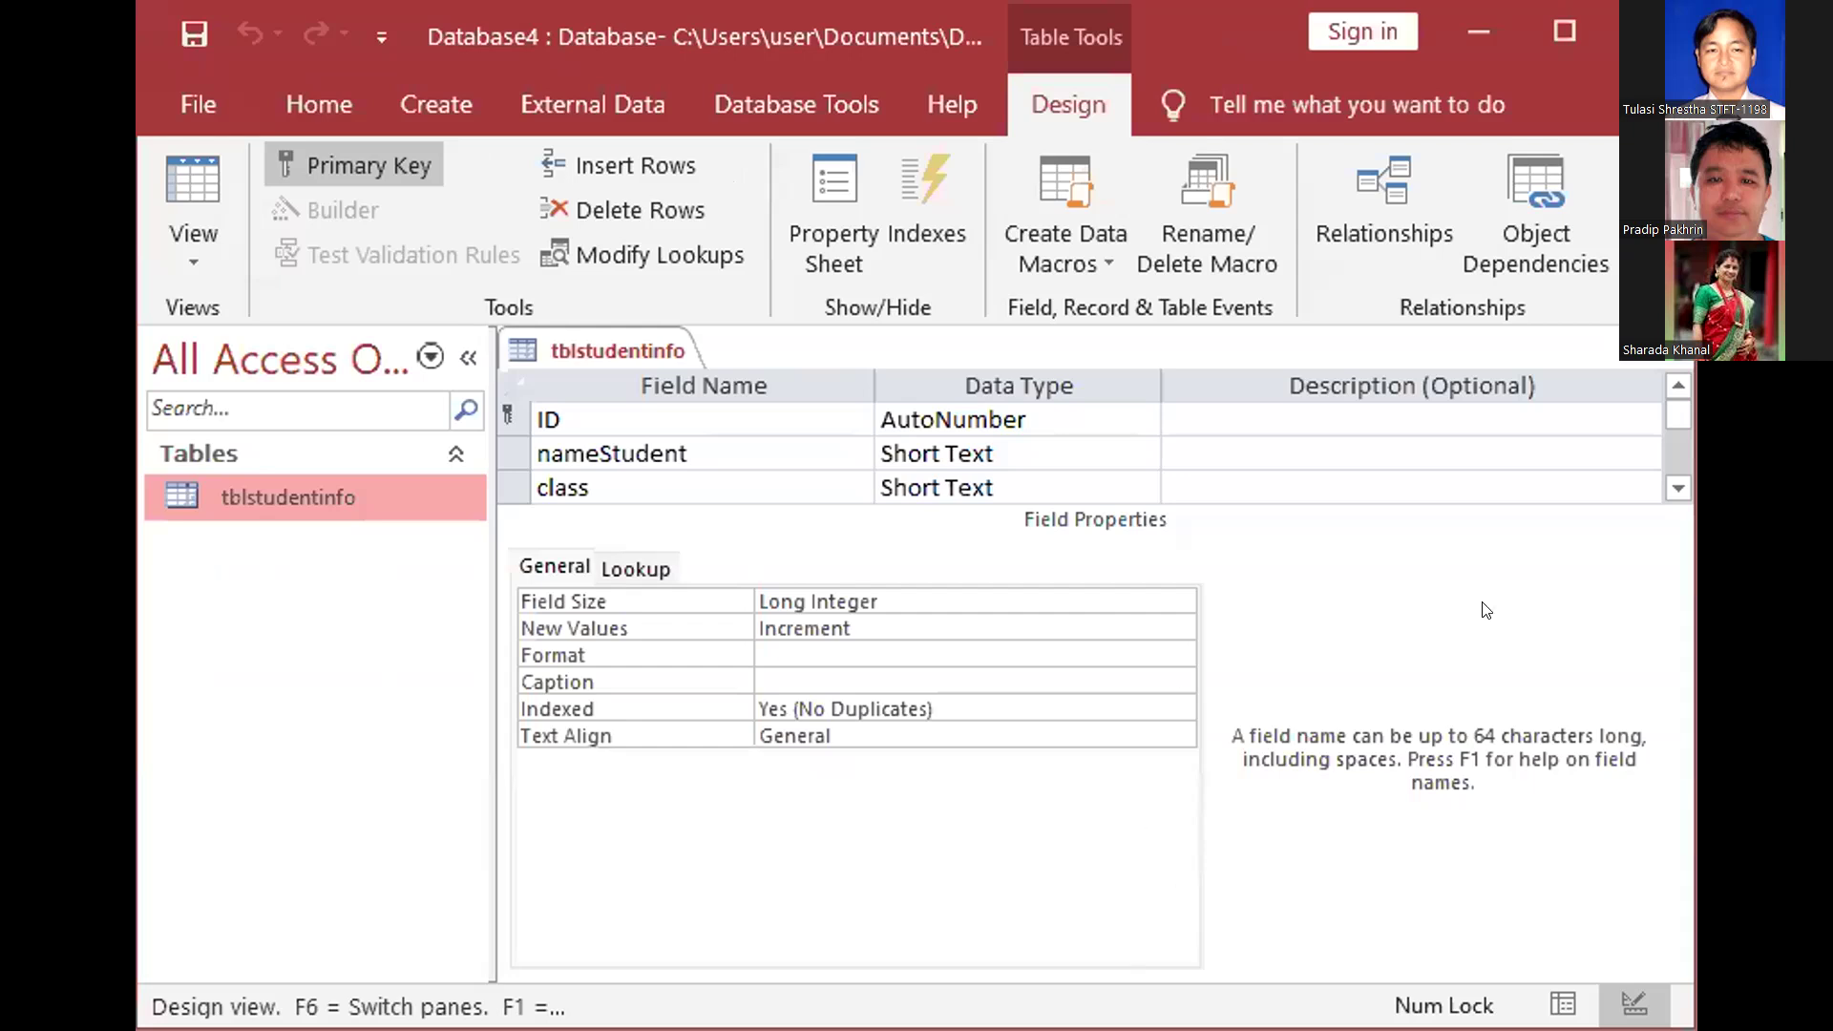
{"action": "left_click", "coordinate": [1669, 478]}
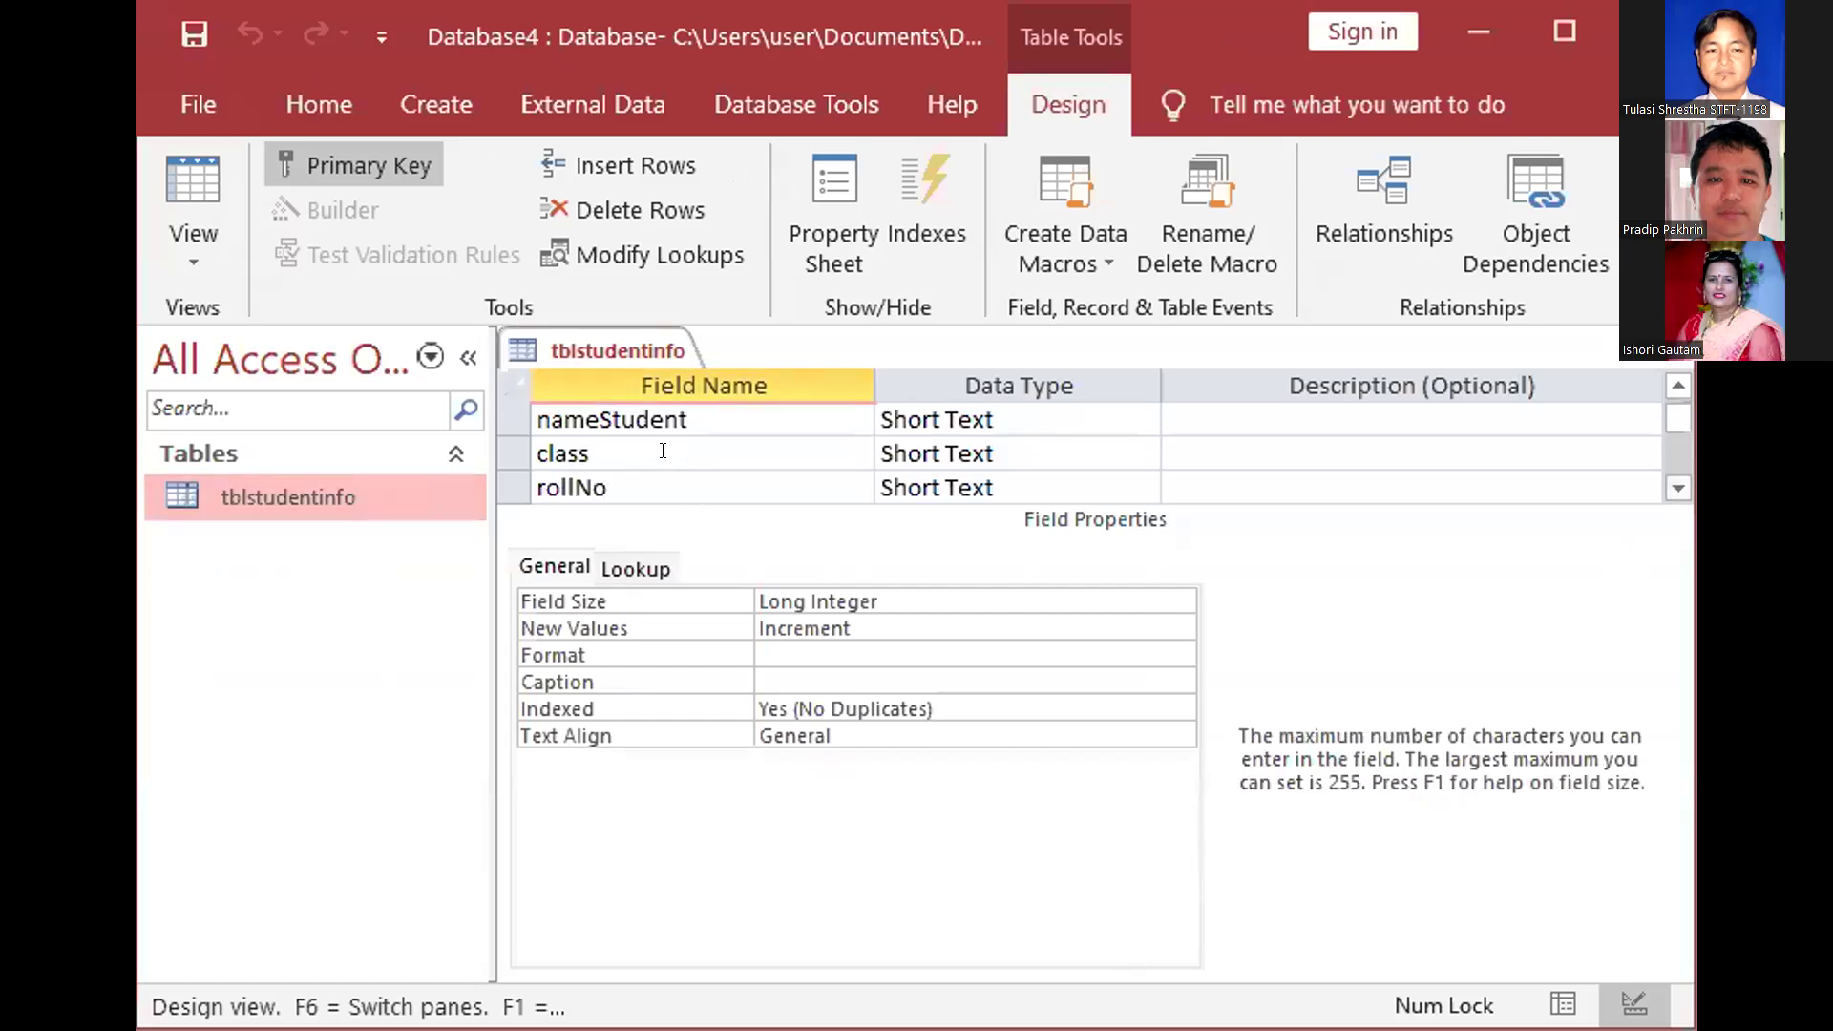
{"action": "left_click", "coordinate": [635, 448]}
{"action": "left_click", "coordinate": [1009, 444]}
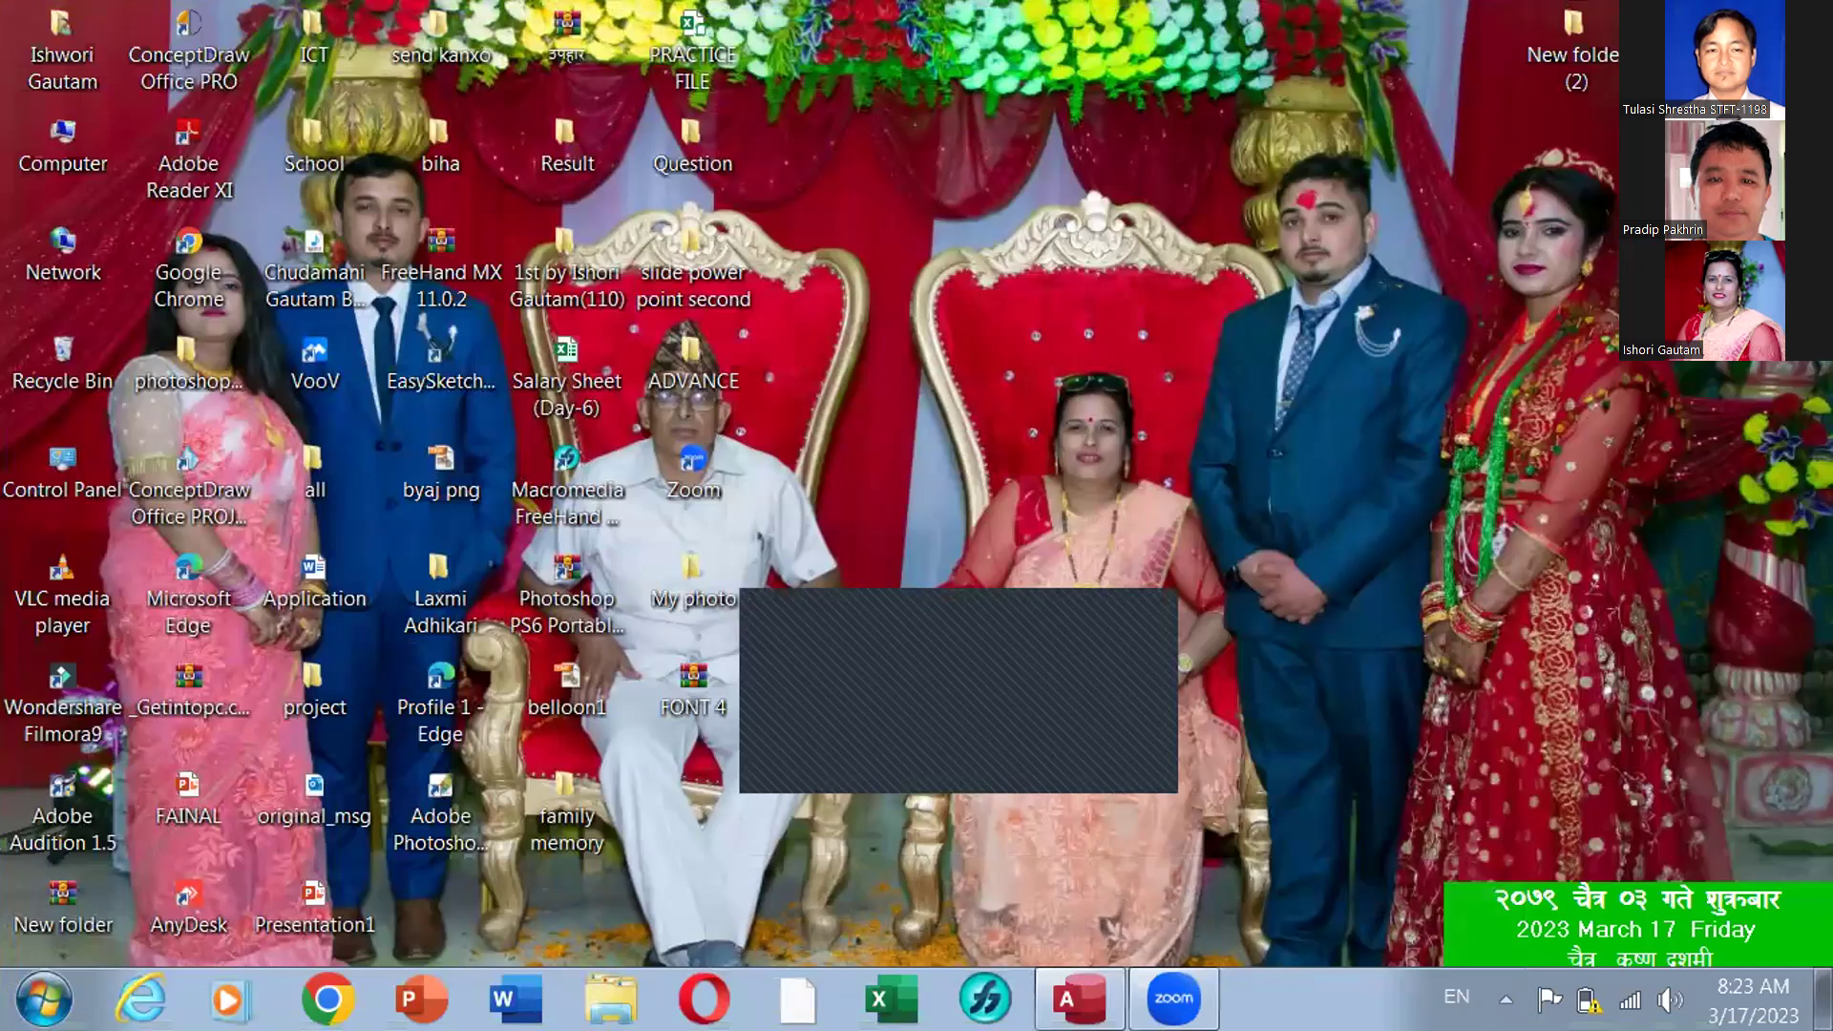
Switch to the Access window with Database2, close its open table tabs and open TBLStudenrinf in Design View
{"action": "key", "text": "alt+Tab"}
{"action": "key", "text": "ctrl+F4"}
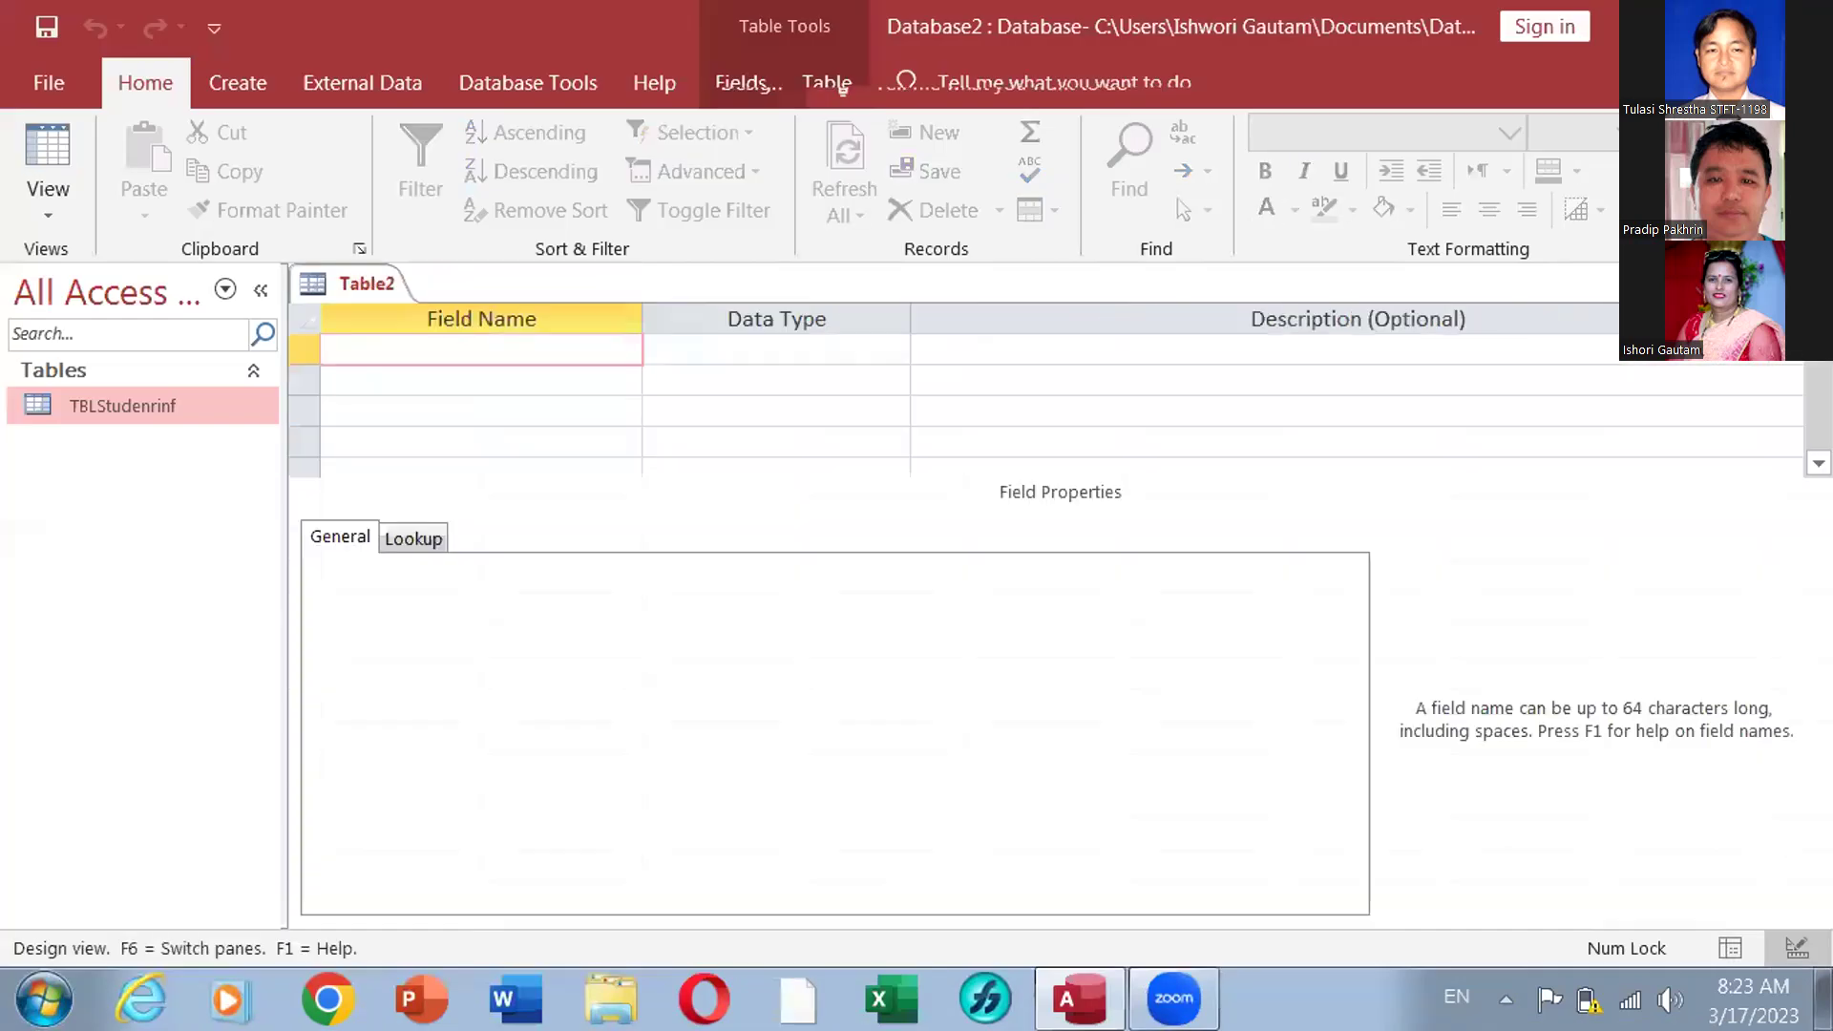
{"action": "key", "text": "ctrl+F4"}
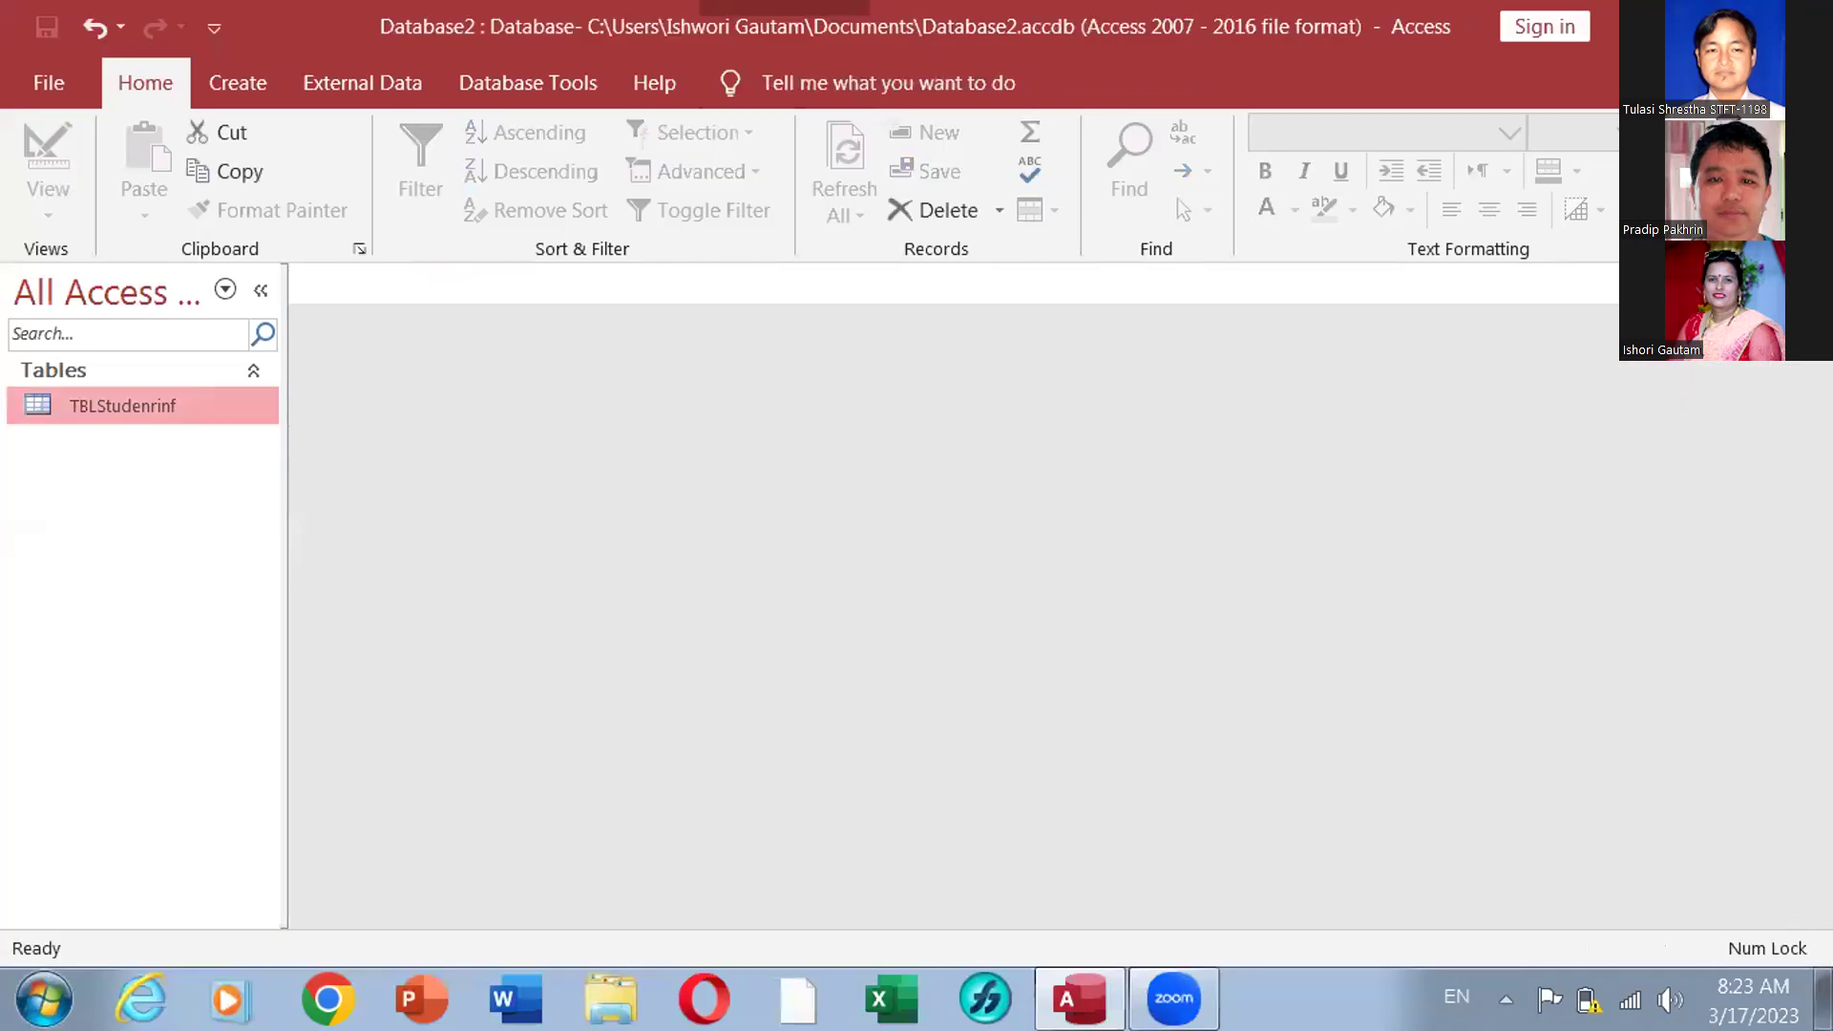
{"action": "right_click", "coordinate": [141, 415]}
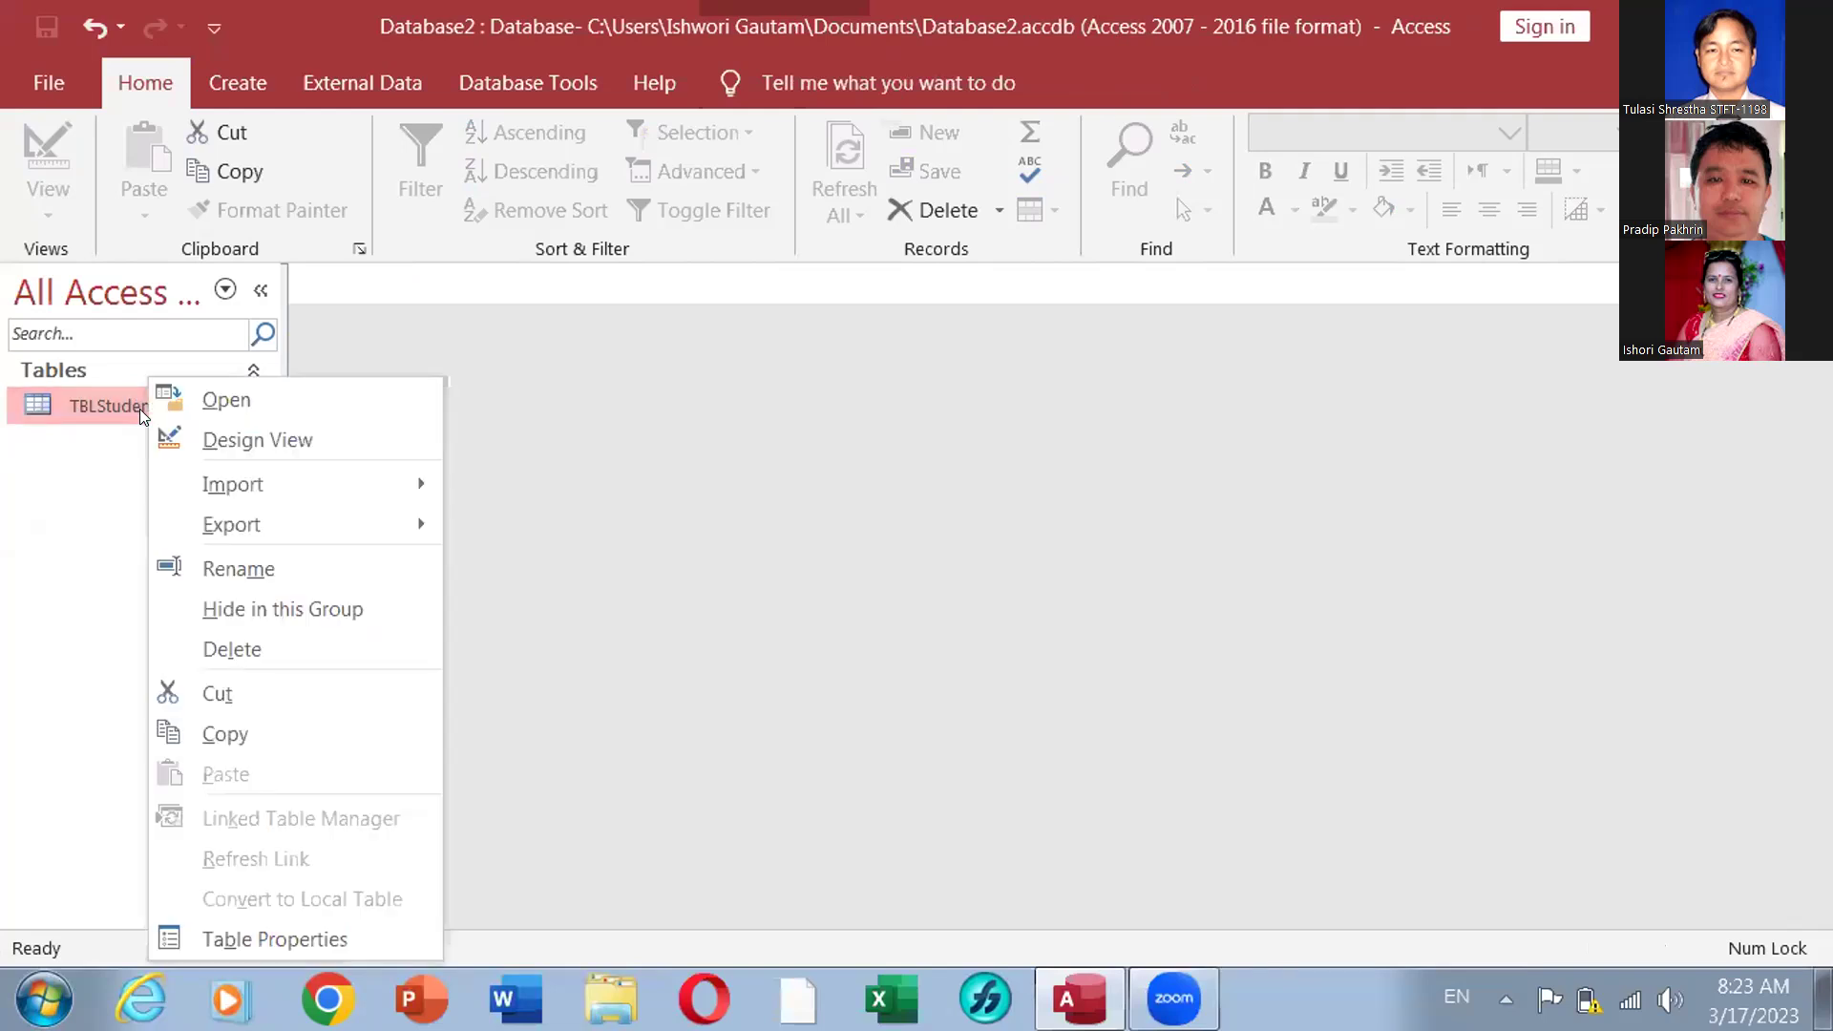
{"action": "left_click", "coordinate": [222, 439]}
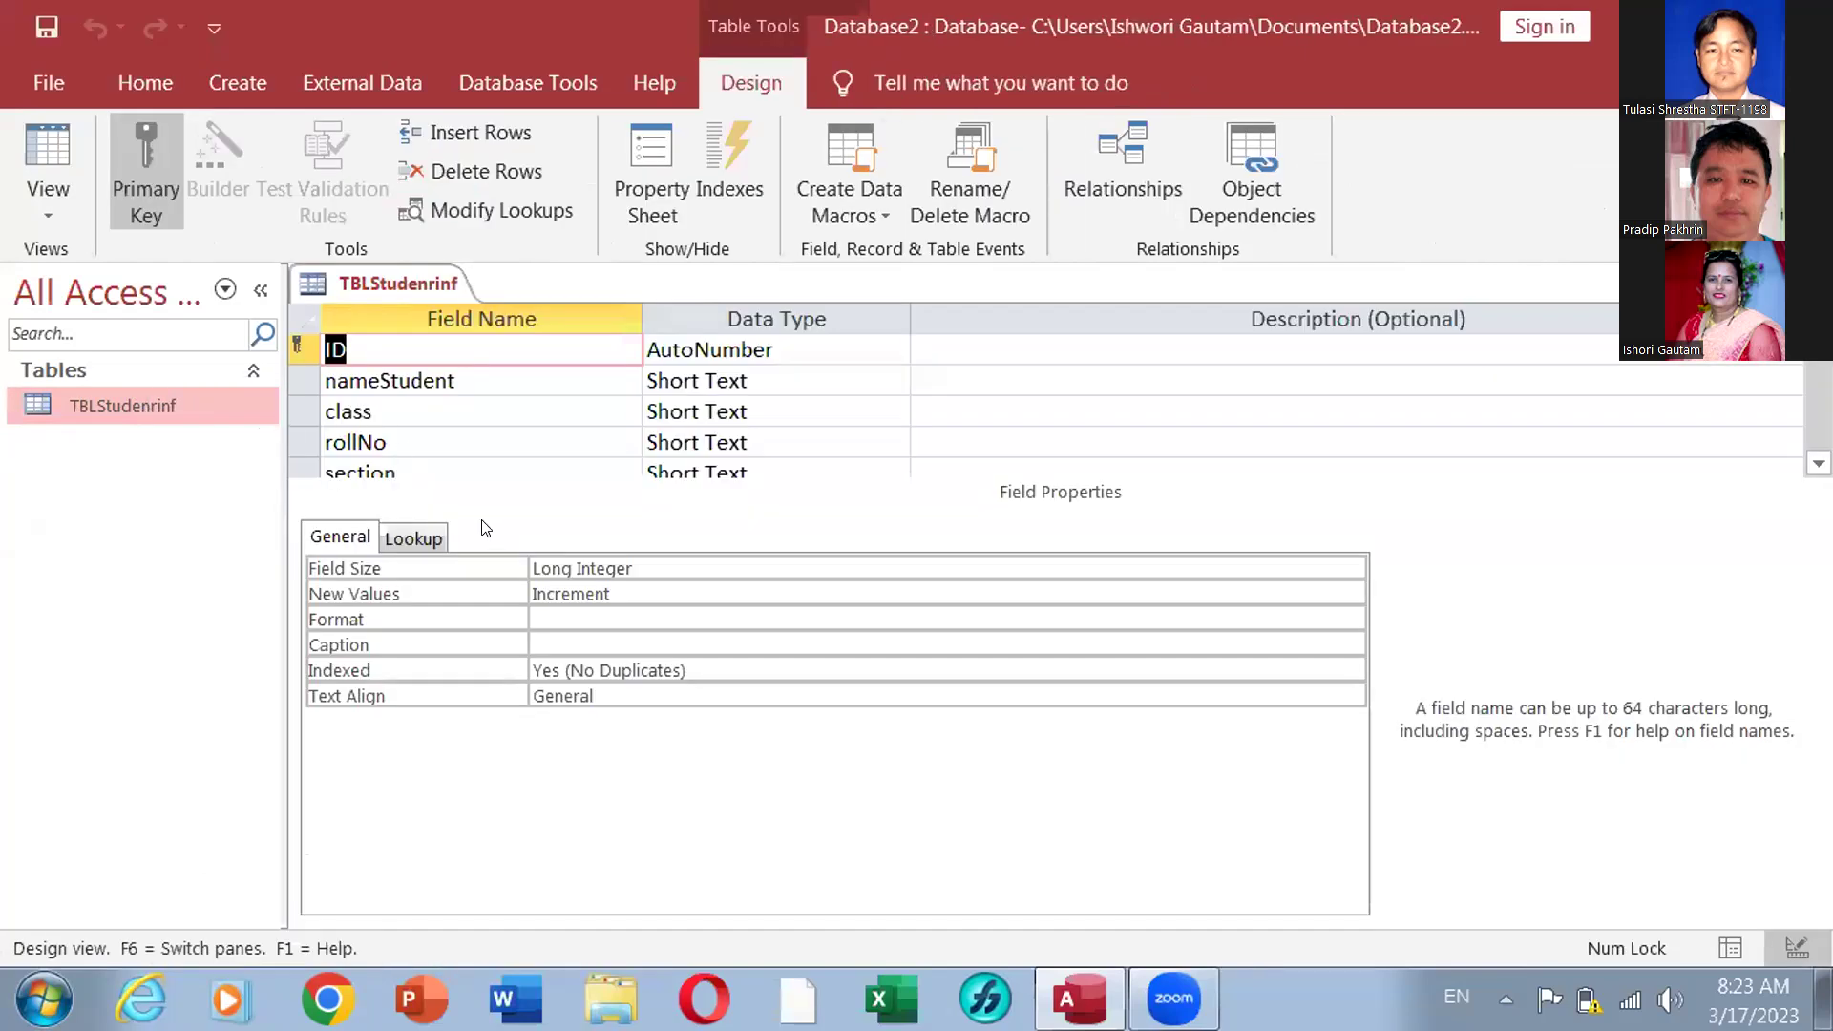
Set the Row Source of the class field in TBLStudenrinf to "1";"2";"3"
{"action": "left_click", "coordinate": [655, 405]}
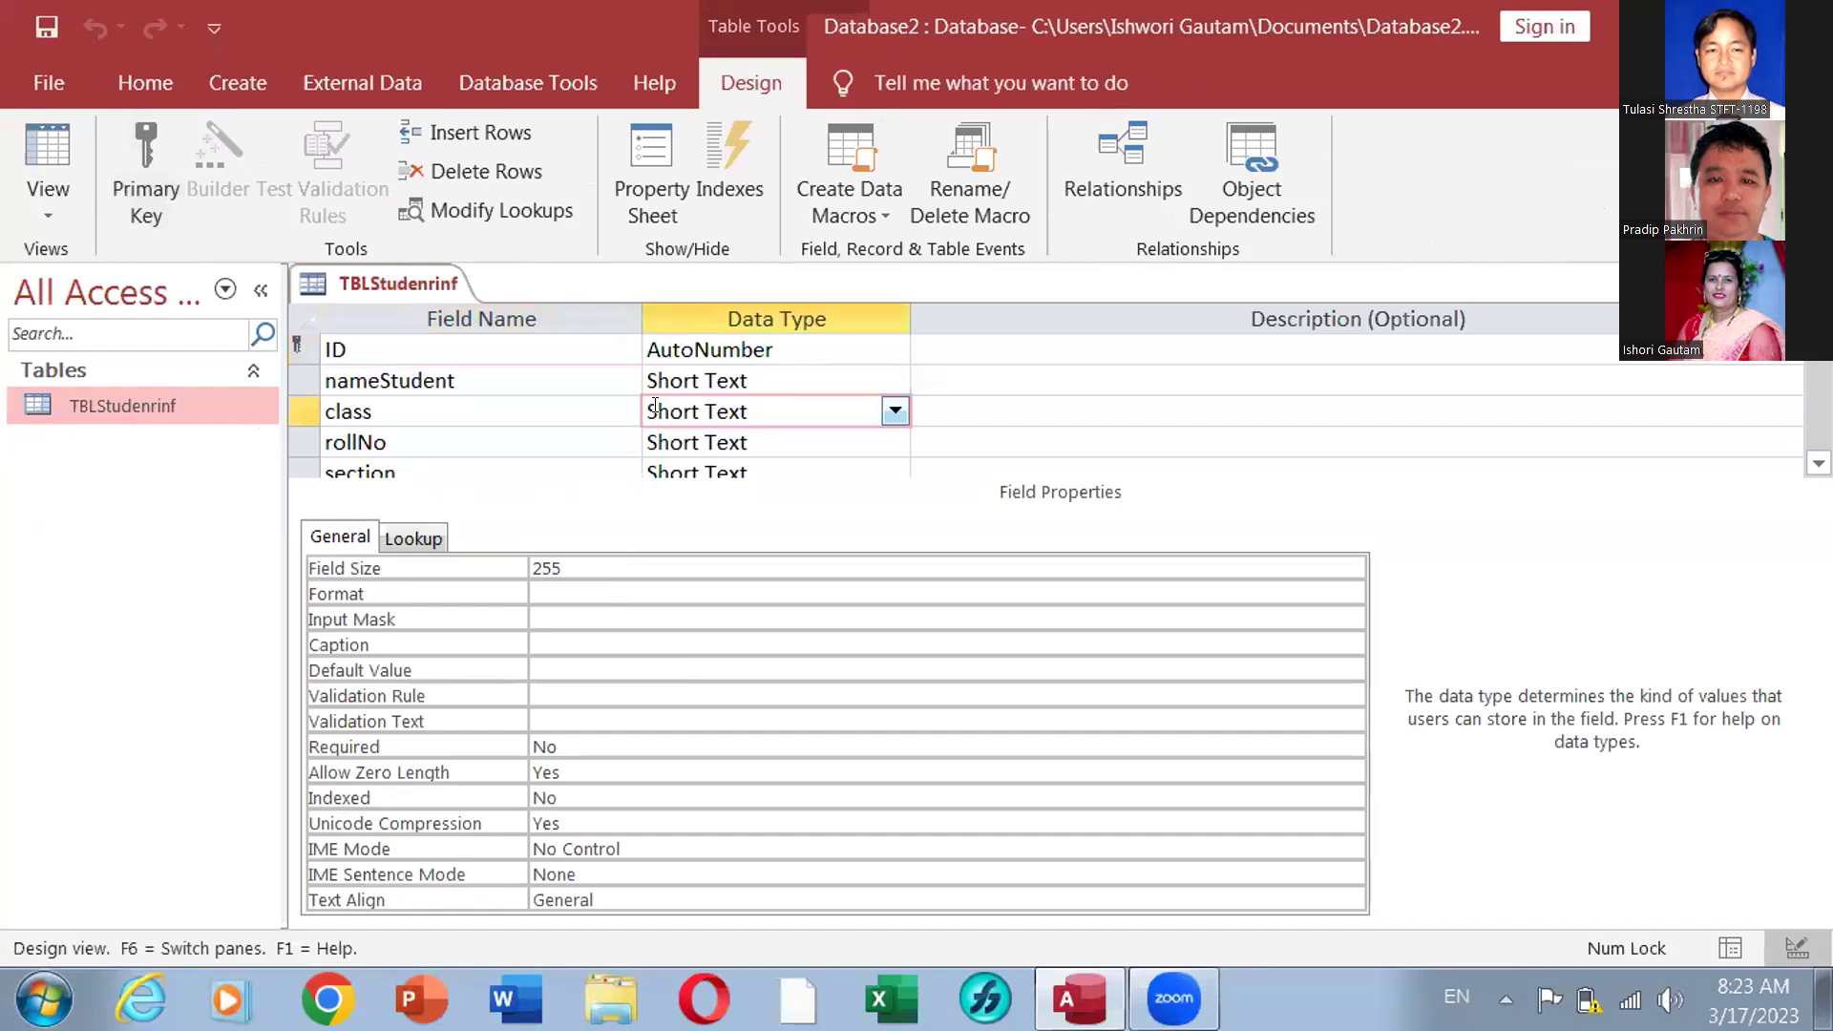
{"action": "left_click", "coordinate": [400, 541]}
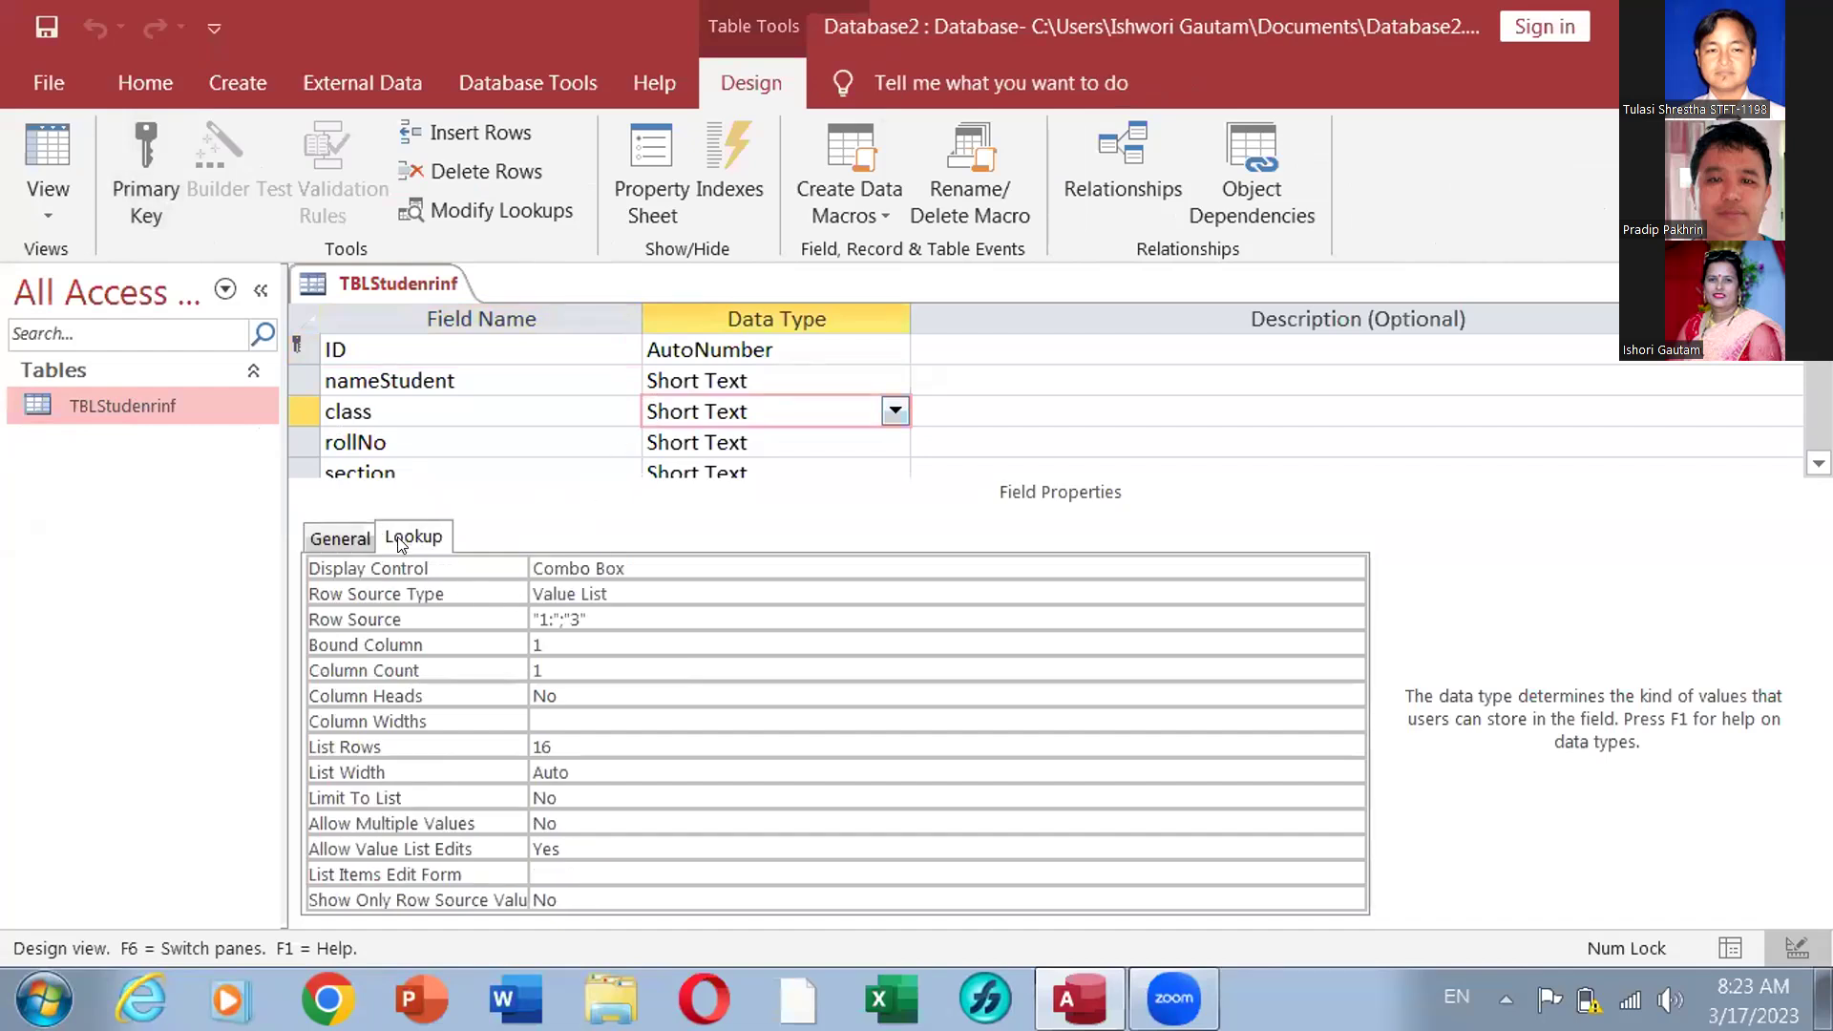
{"action": "left_click", "coordinate": [559, 616]}
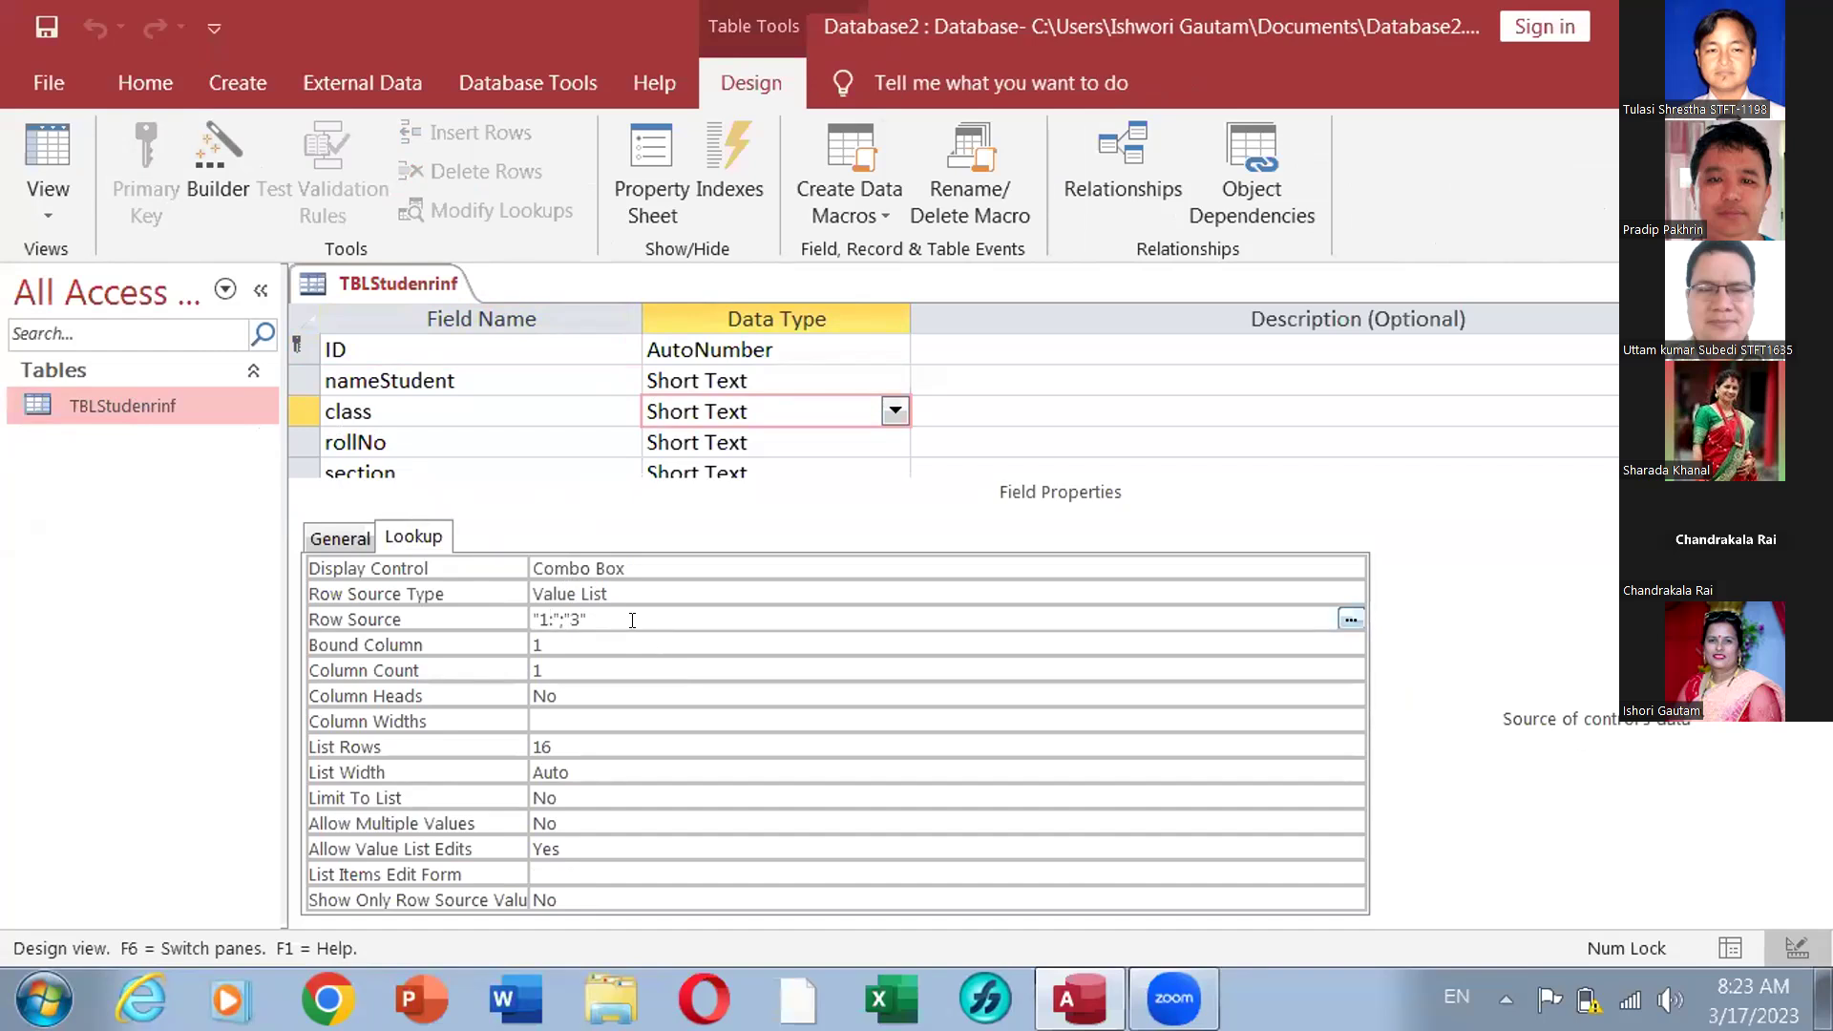
{"action": "key", "text": "BackSpace"}
{"action": "left_click", "coordinate": [556, 613]}
{"action": "type", "text": "2"}
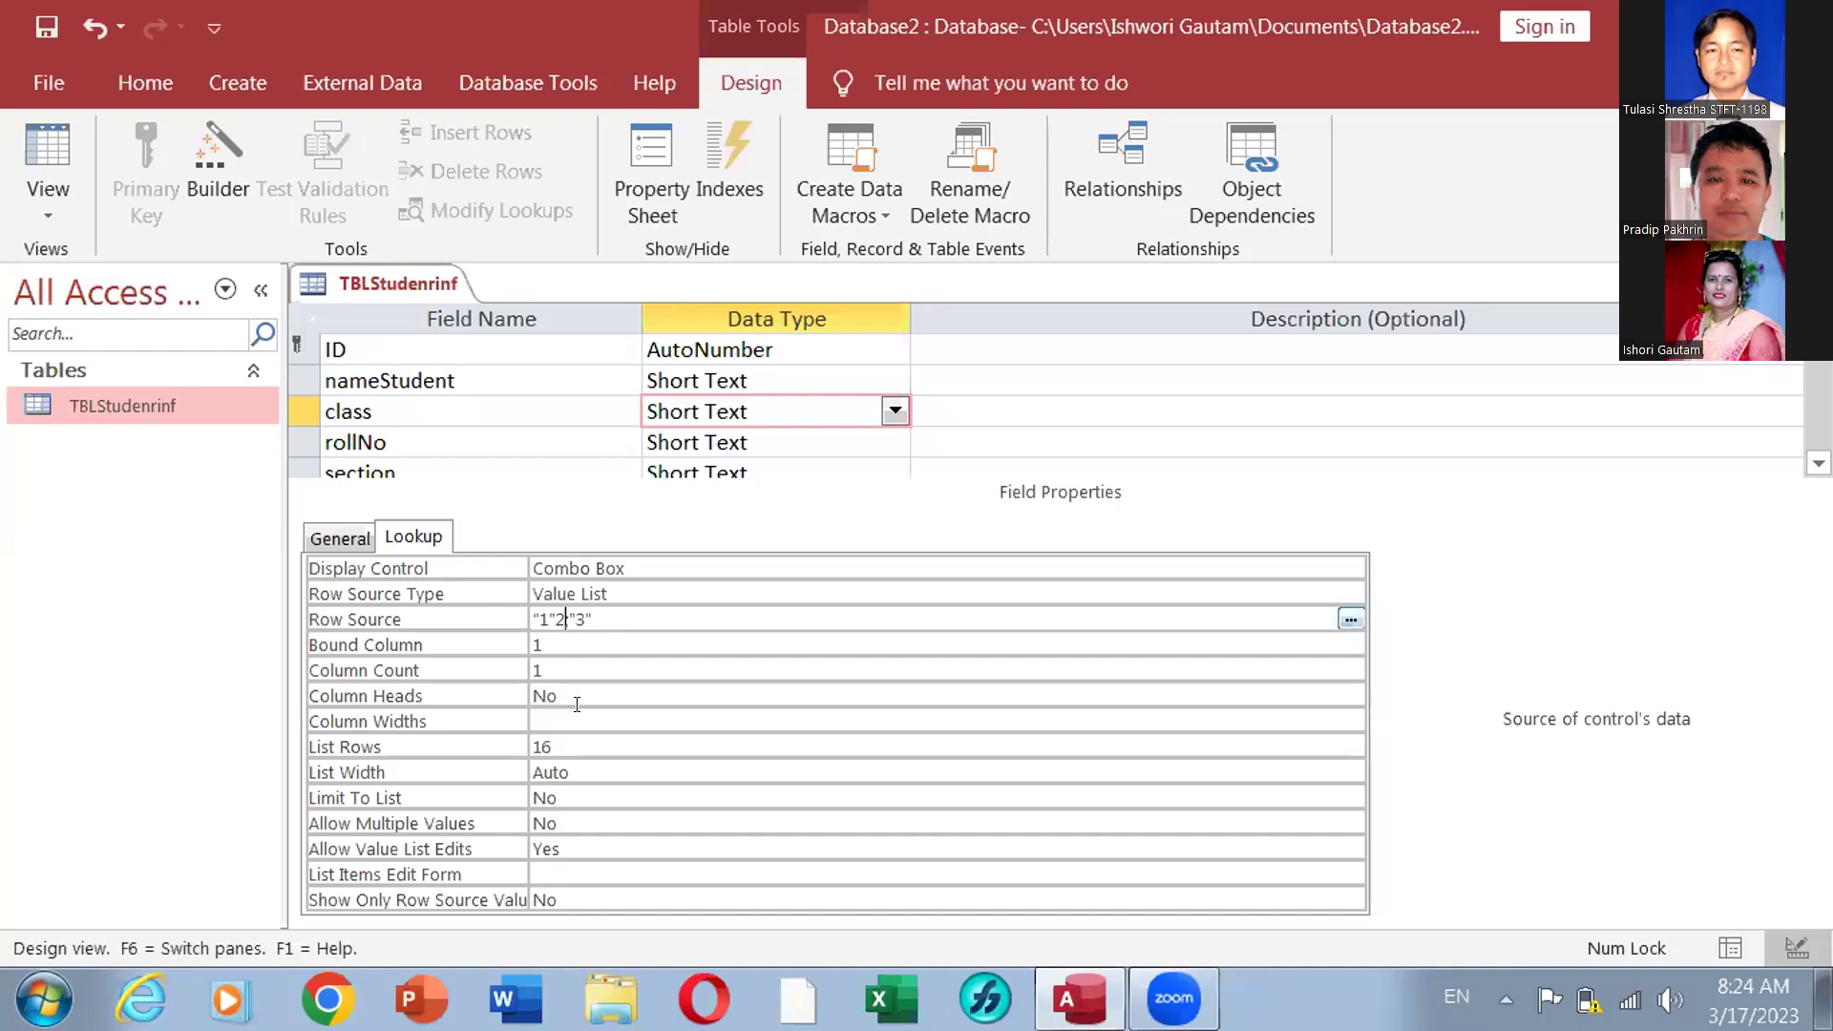
{"action": "type", "text": "\";"}
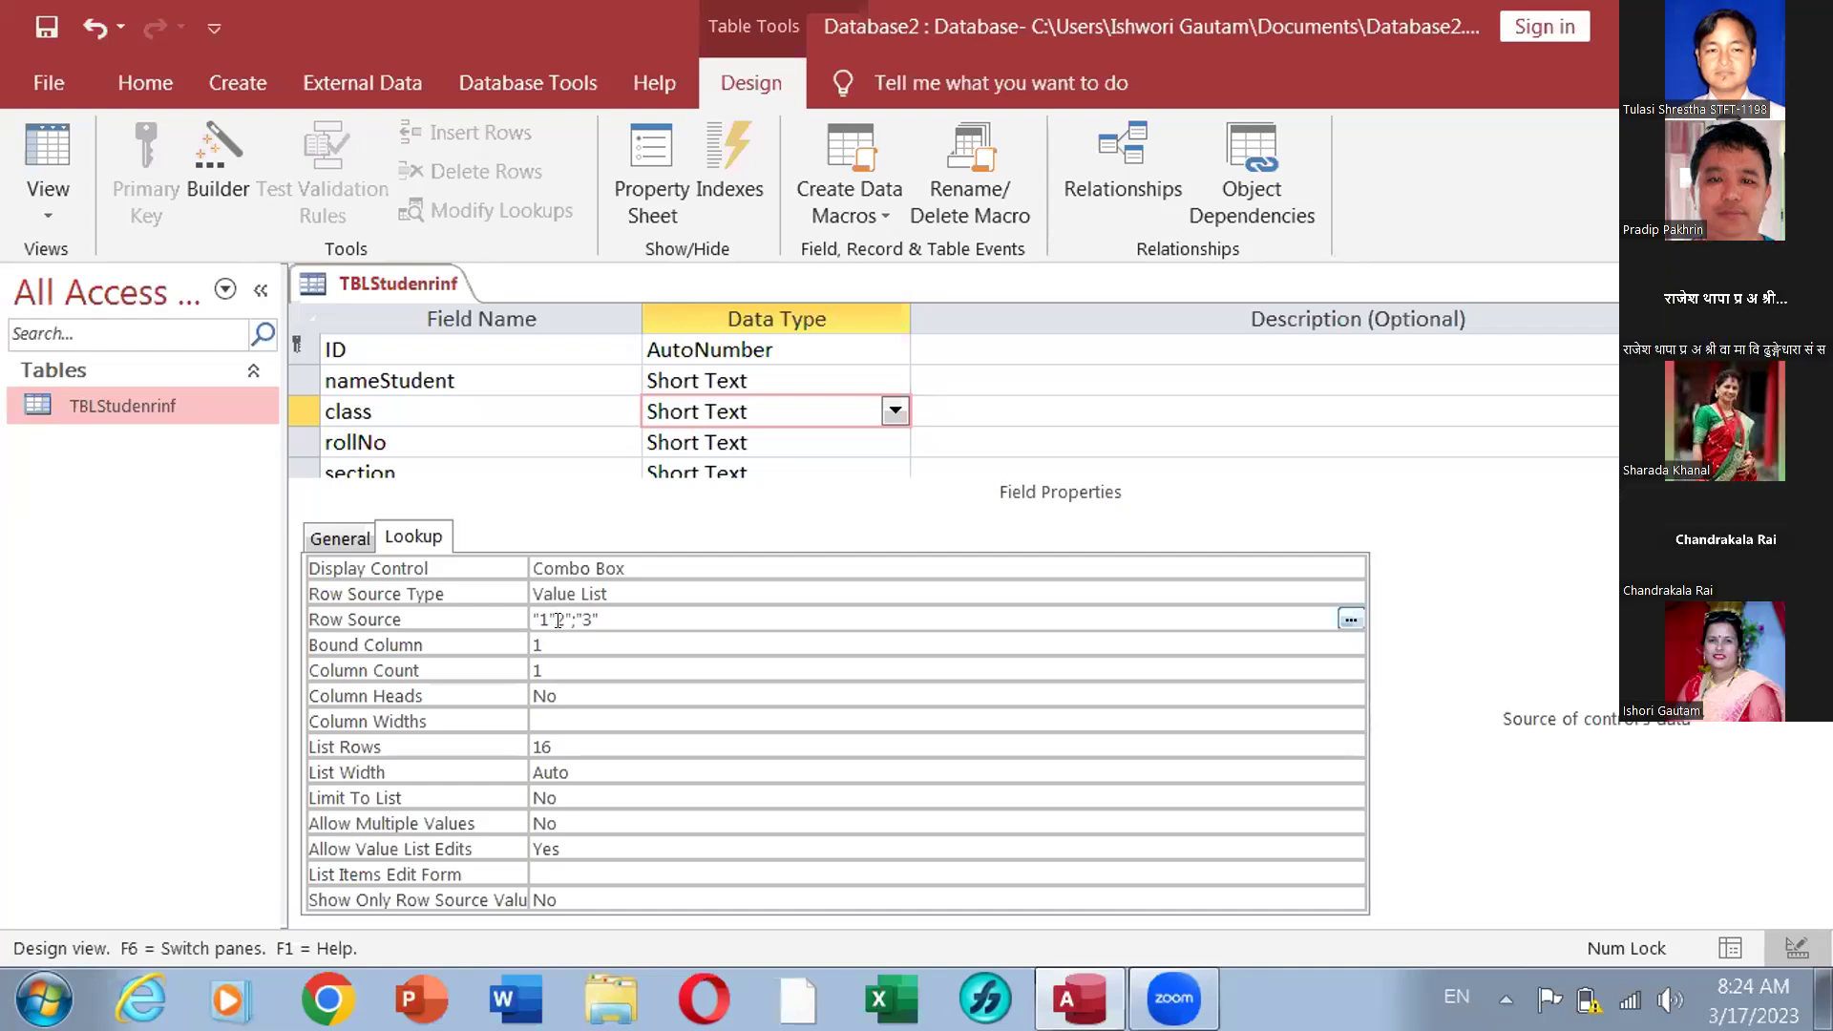
{"action": "type", "text": ";\""}
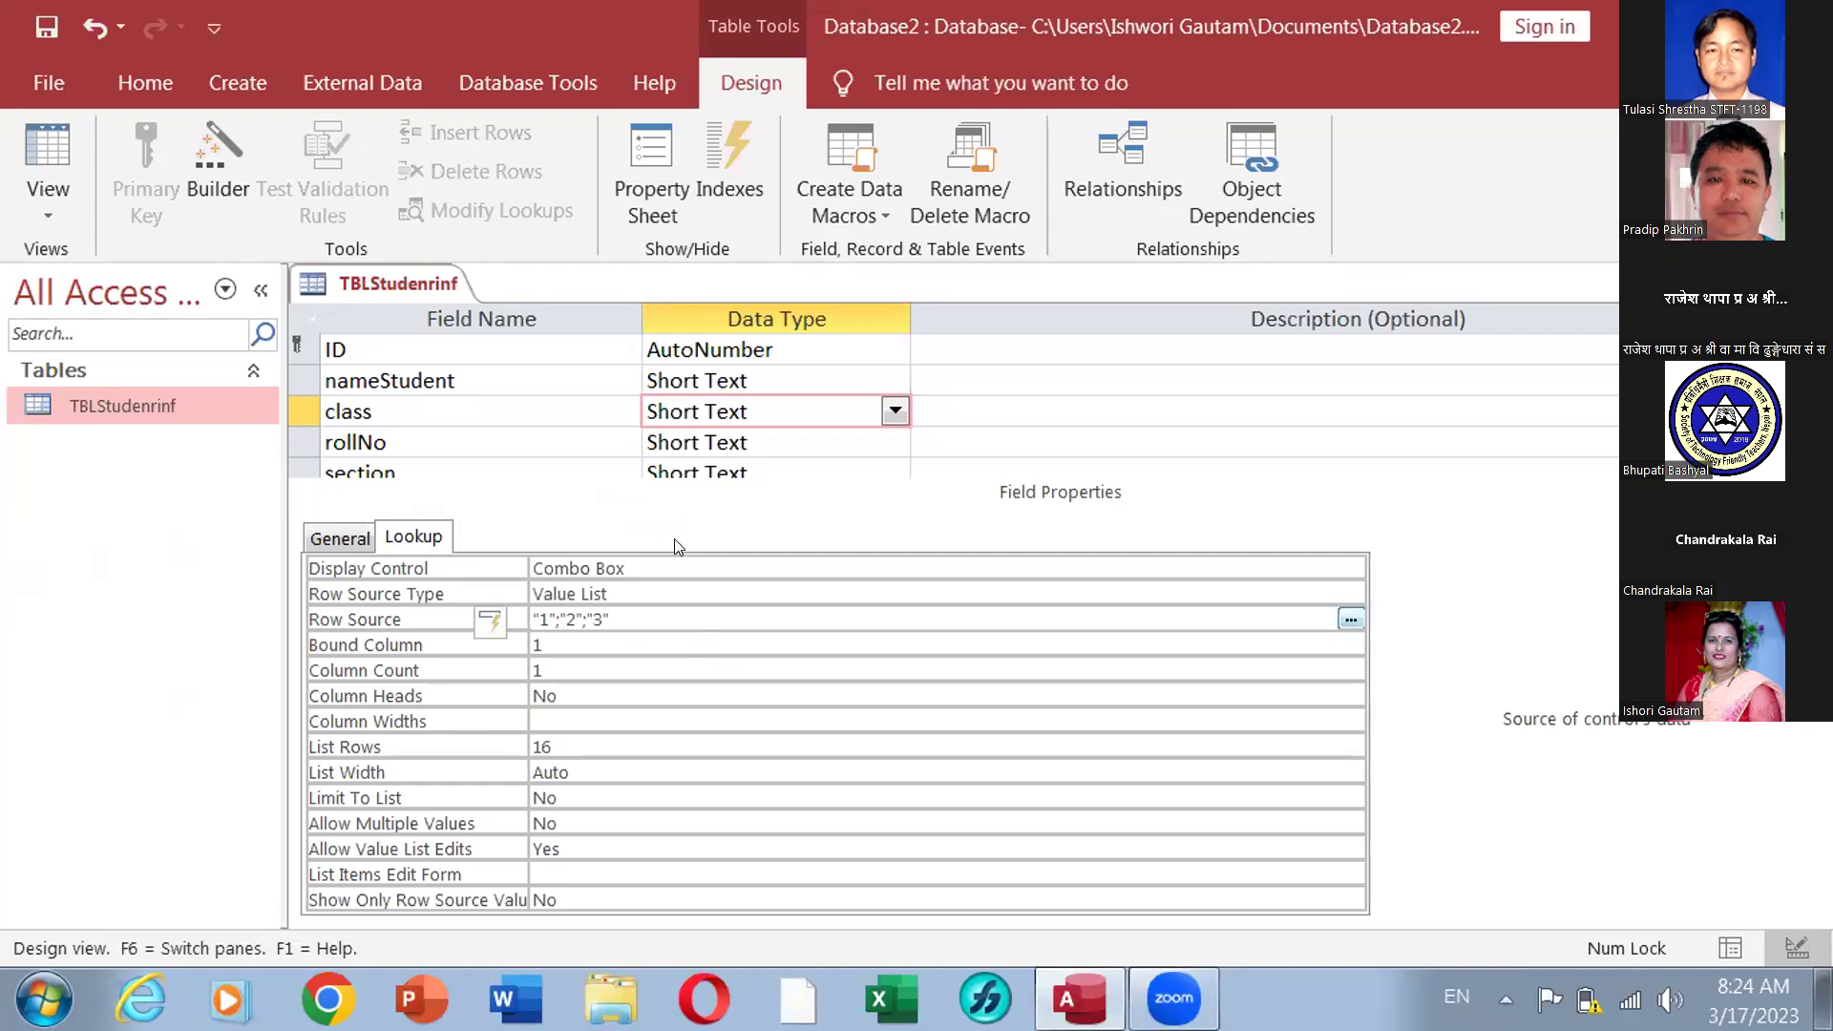
Close the TBLStudenrinf design, reopen the table in Datasheet View and select the class cell of the new record
{"action": "left_click", "coordinate": [223, 452]}
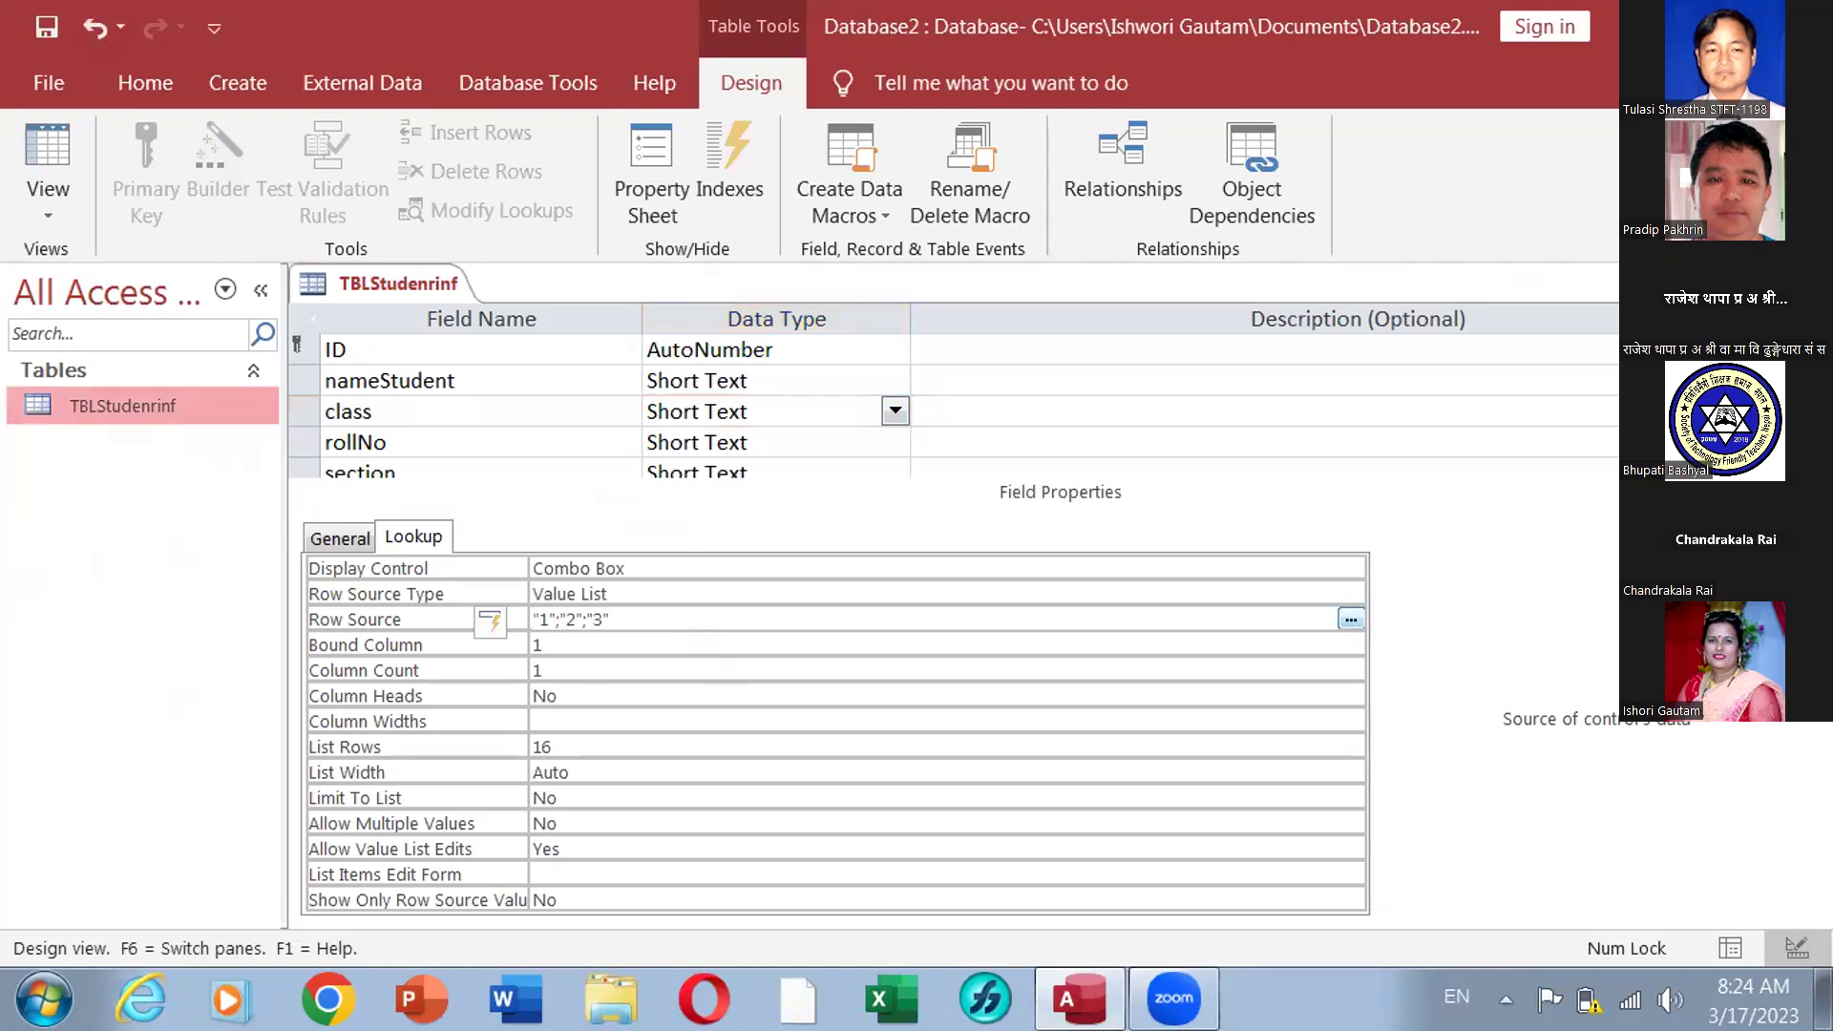
{"action": "key", "text": "ctrl+w"}
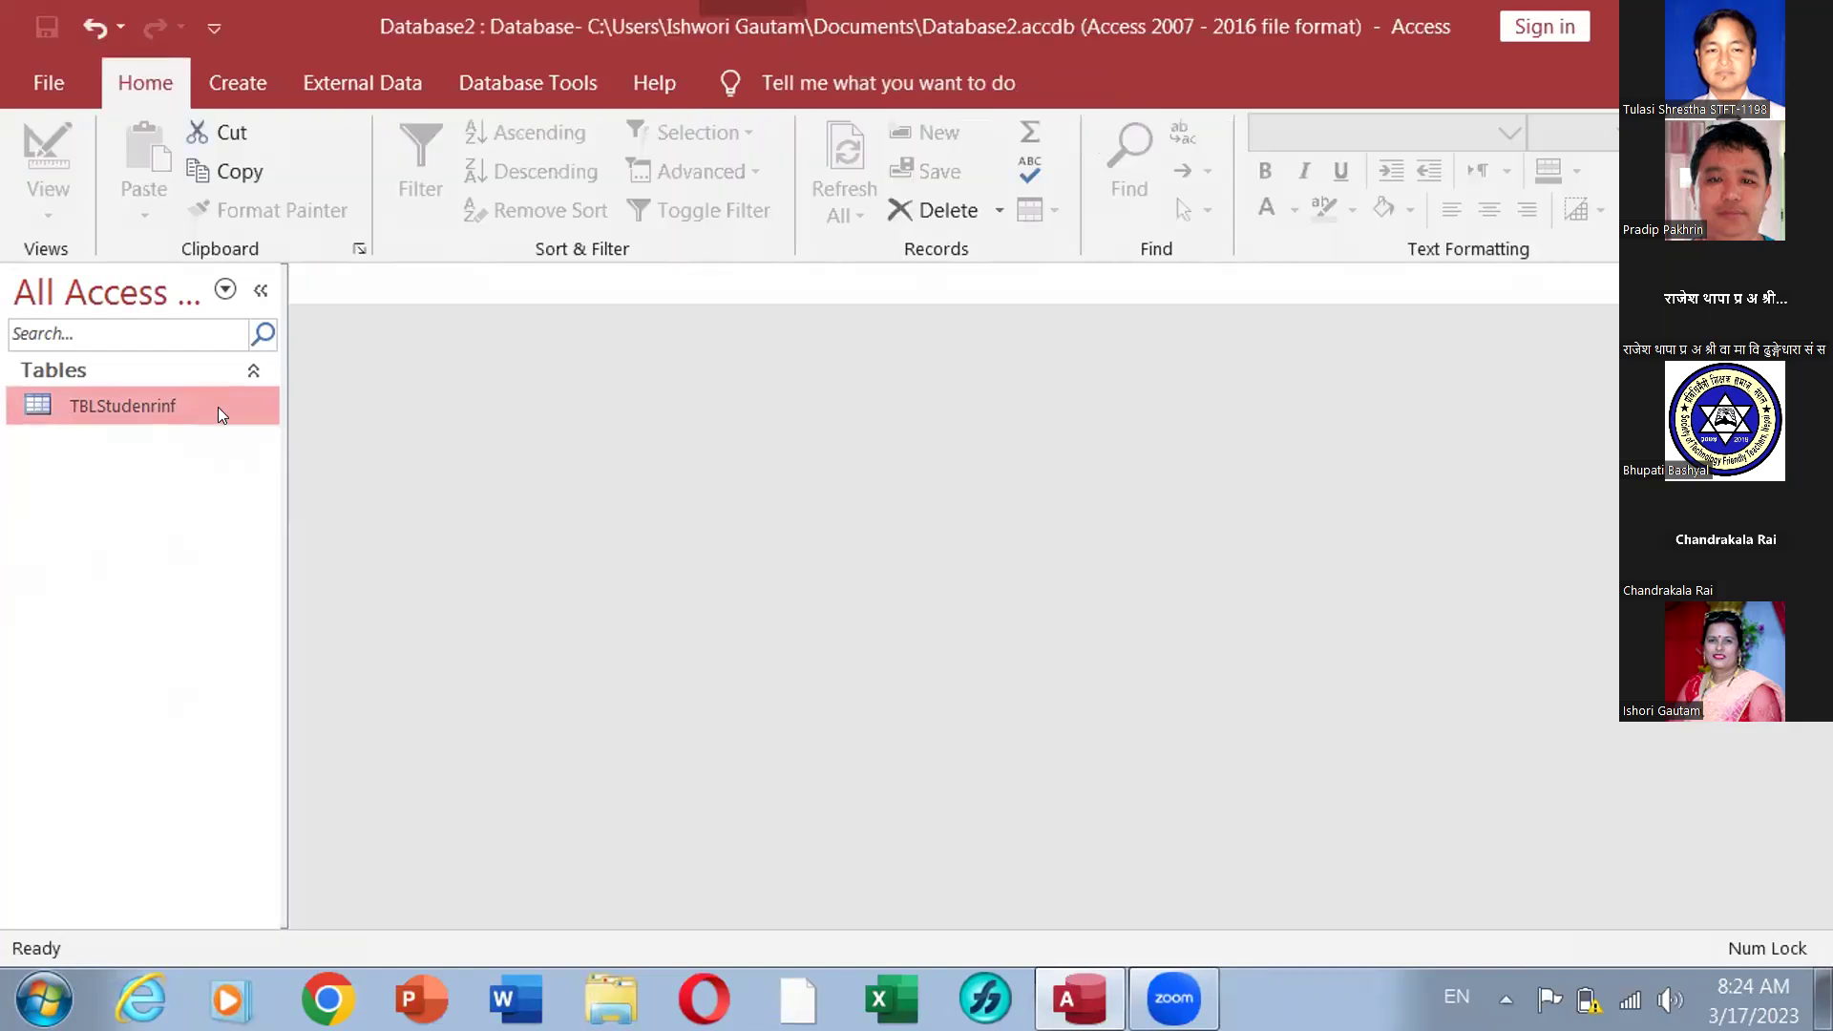
{"action": "double_click", "coordinate": [222, 413]}
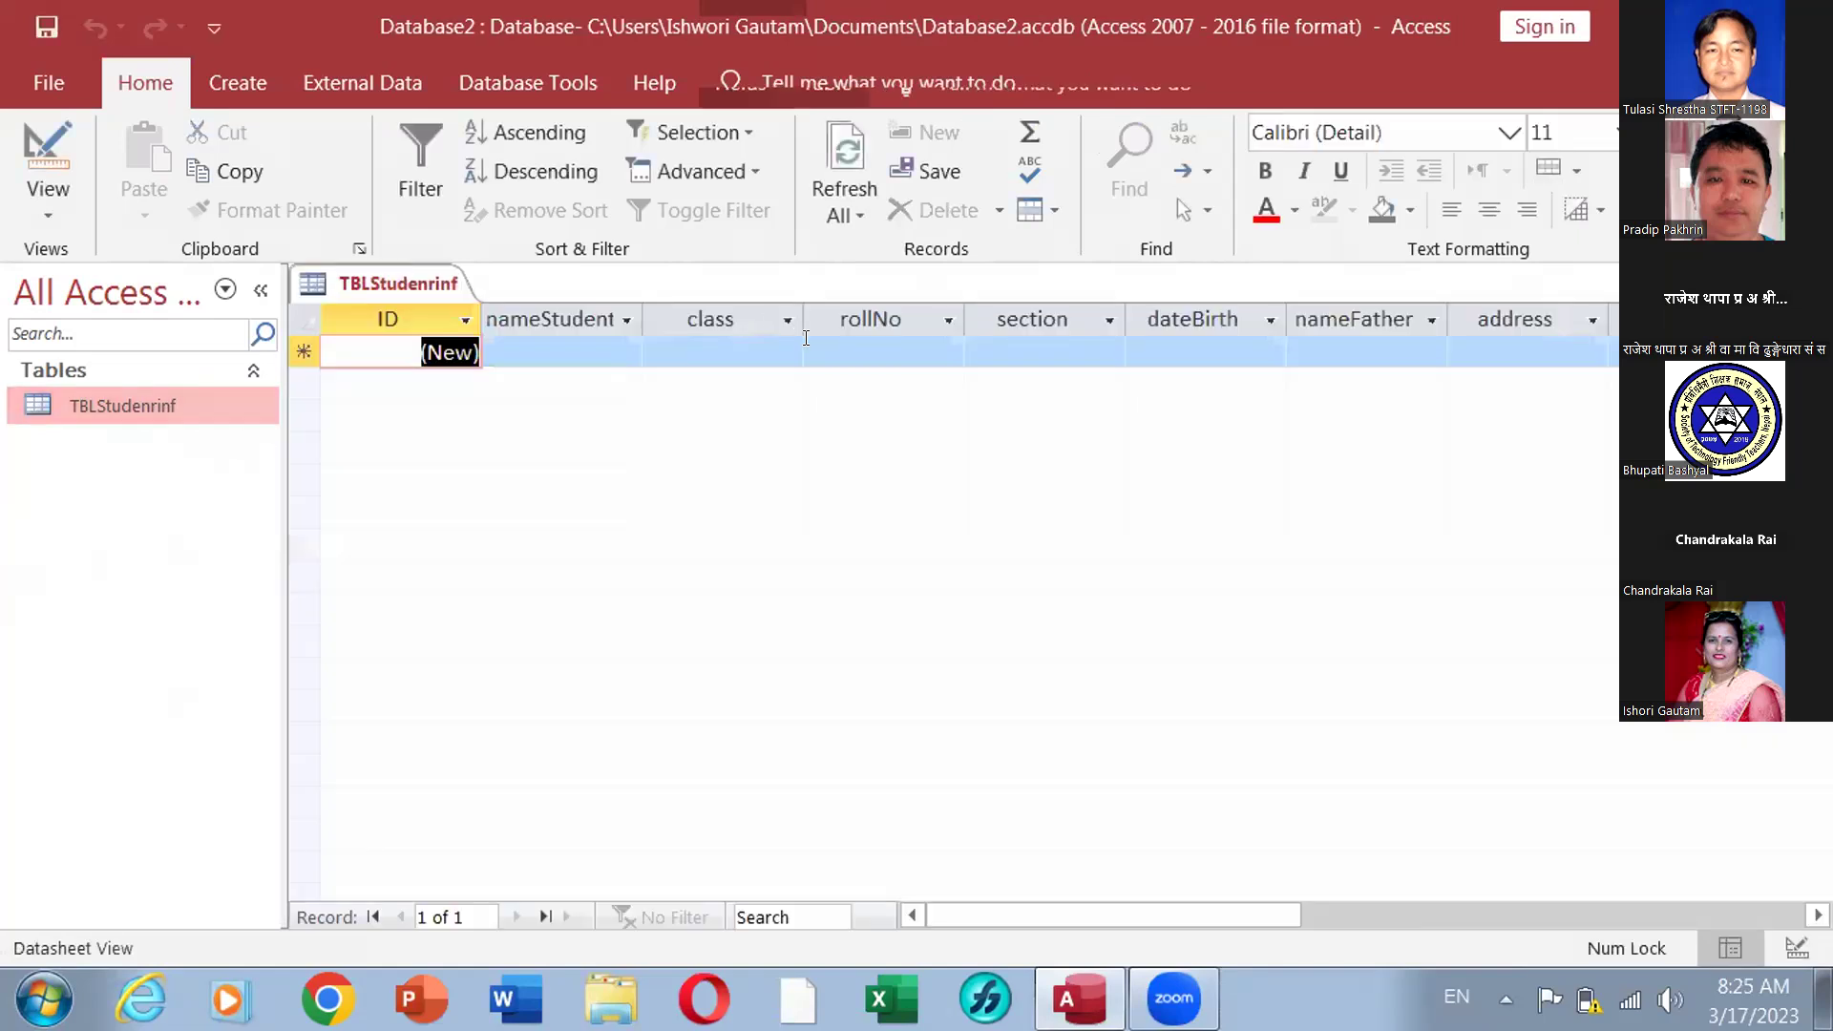
{"action": "left_click", "coordinate": [789, 320]}
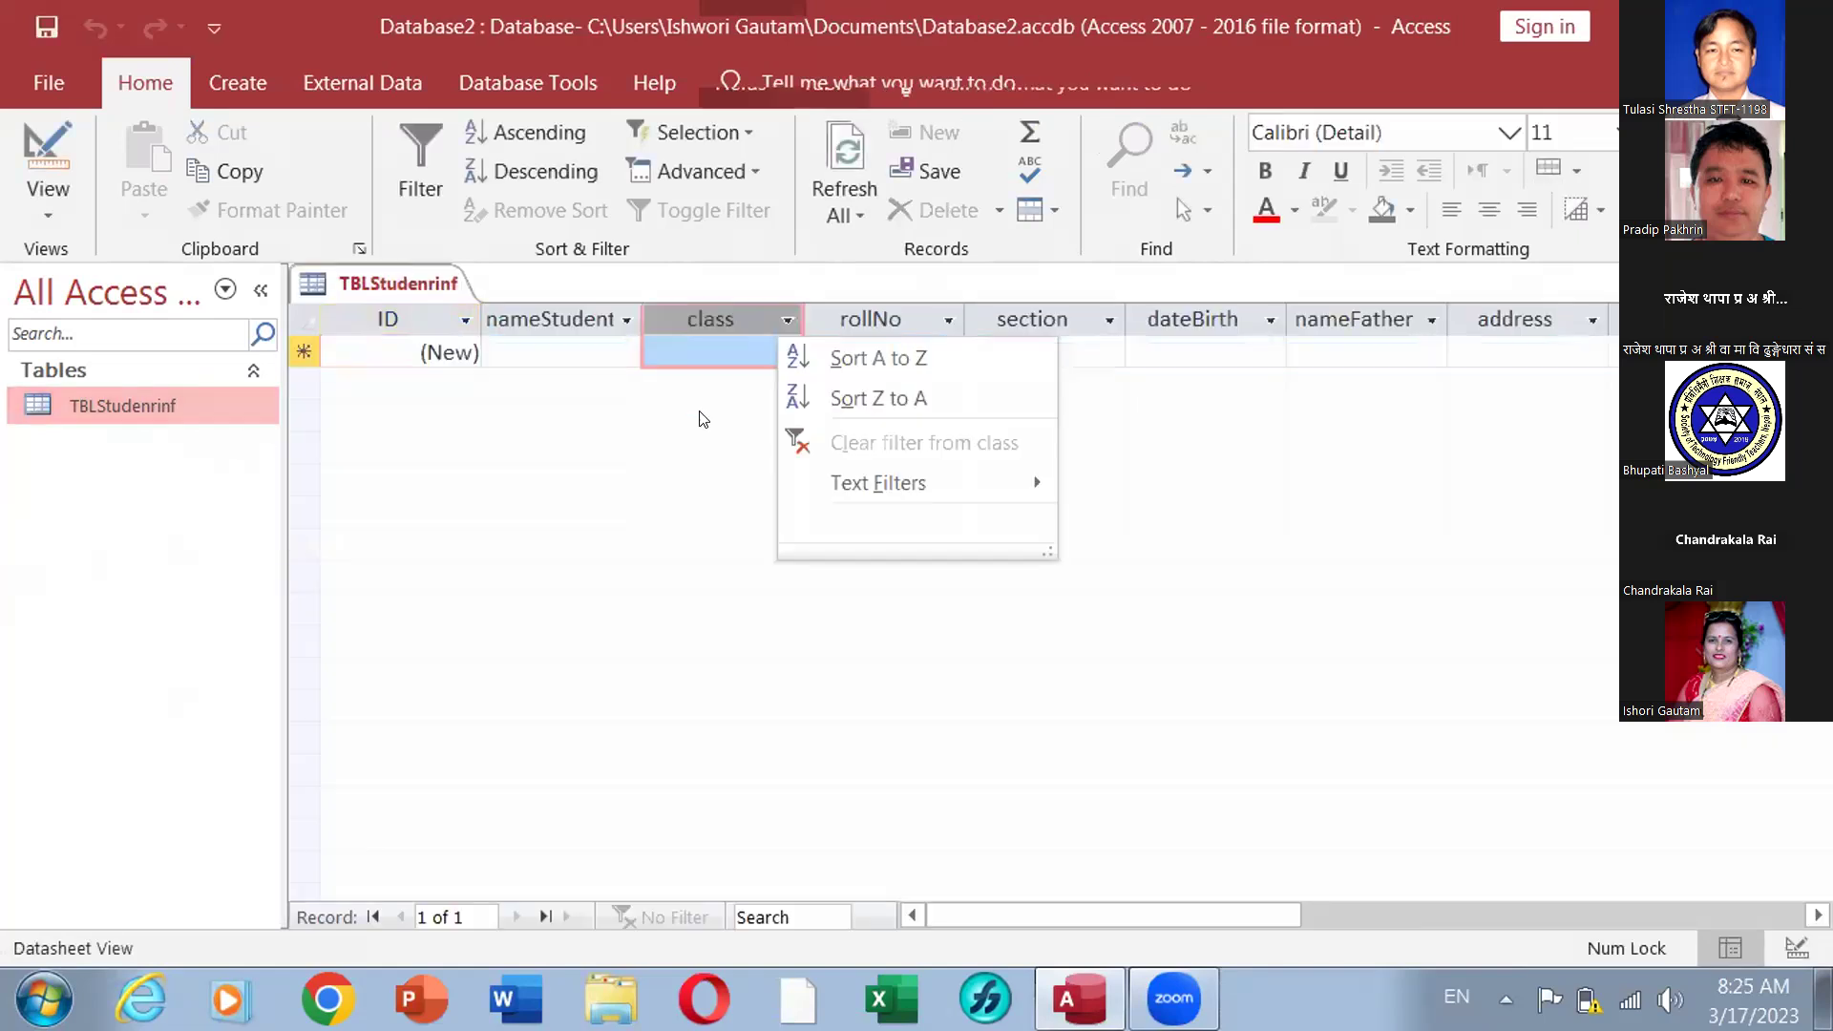
{"action": "left_click", "coordinate": [657, 506]}
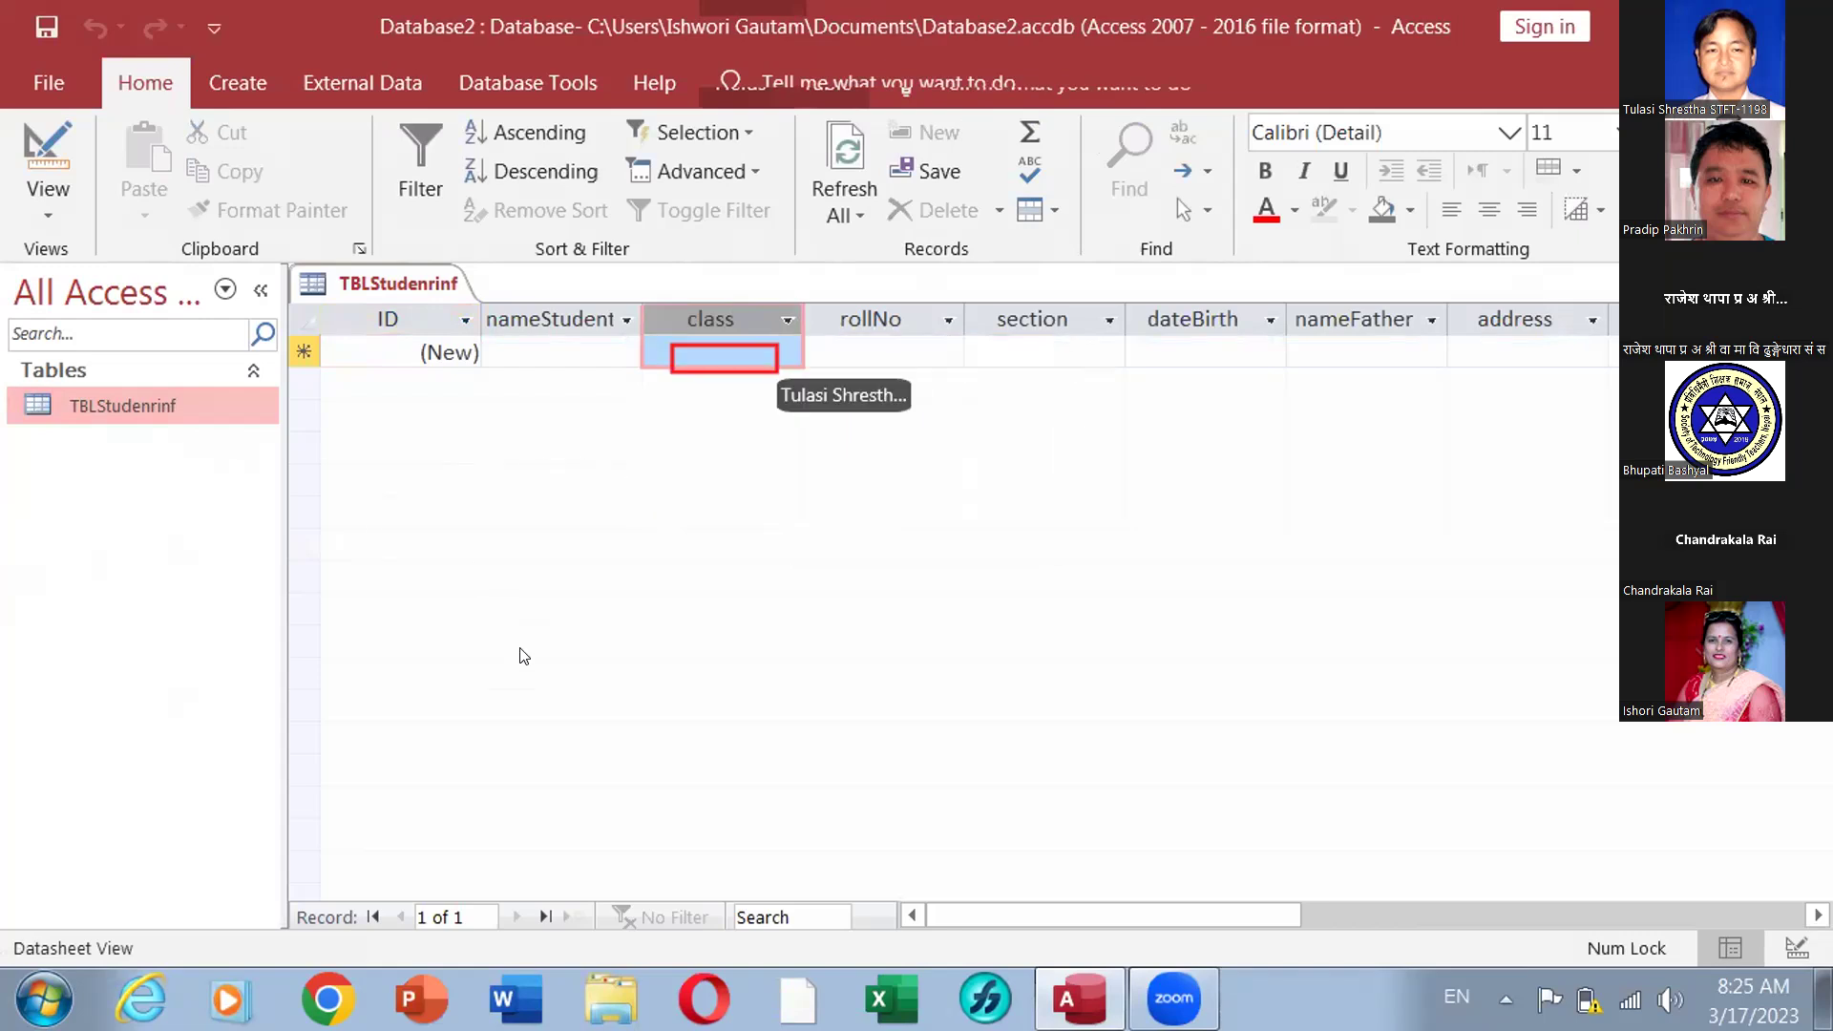
{"action": "left_click", "coordinate": [722, 344]}
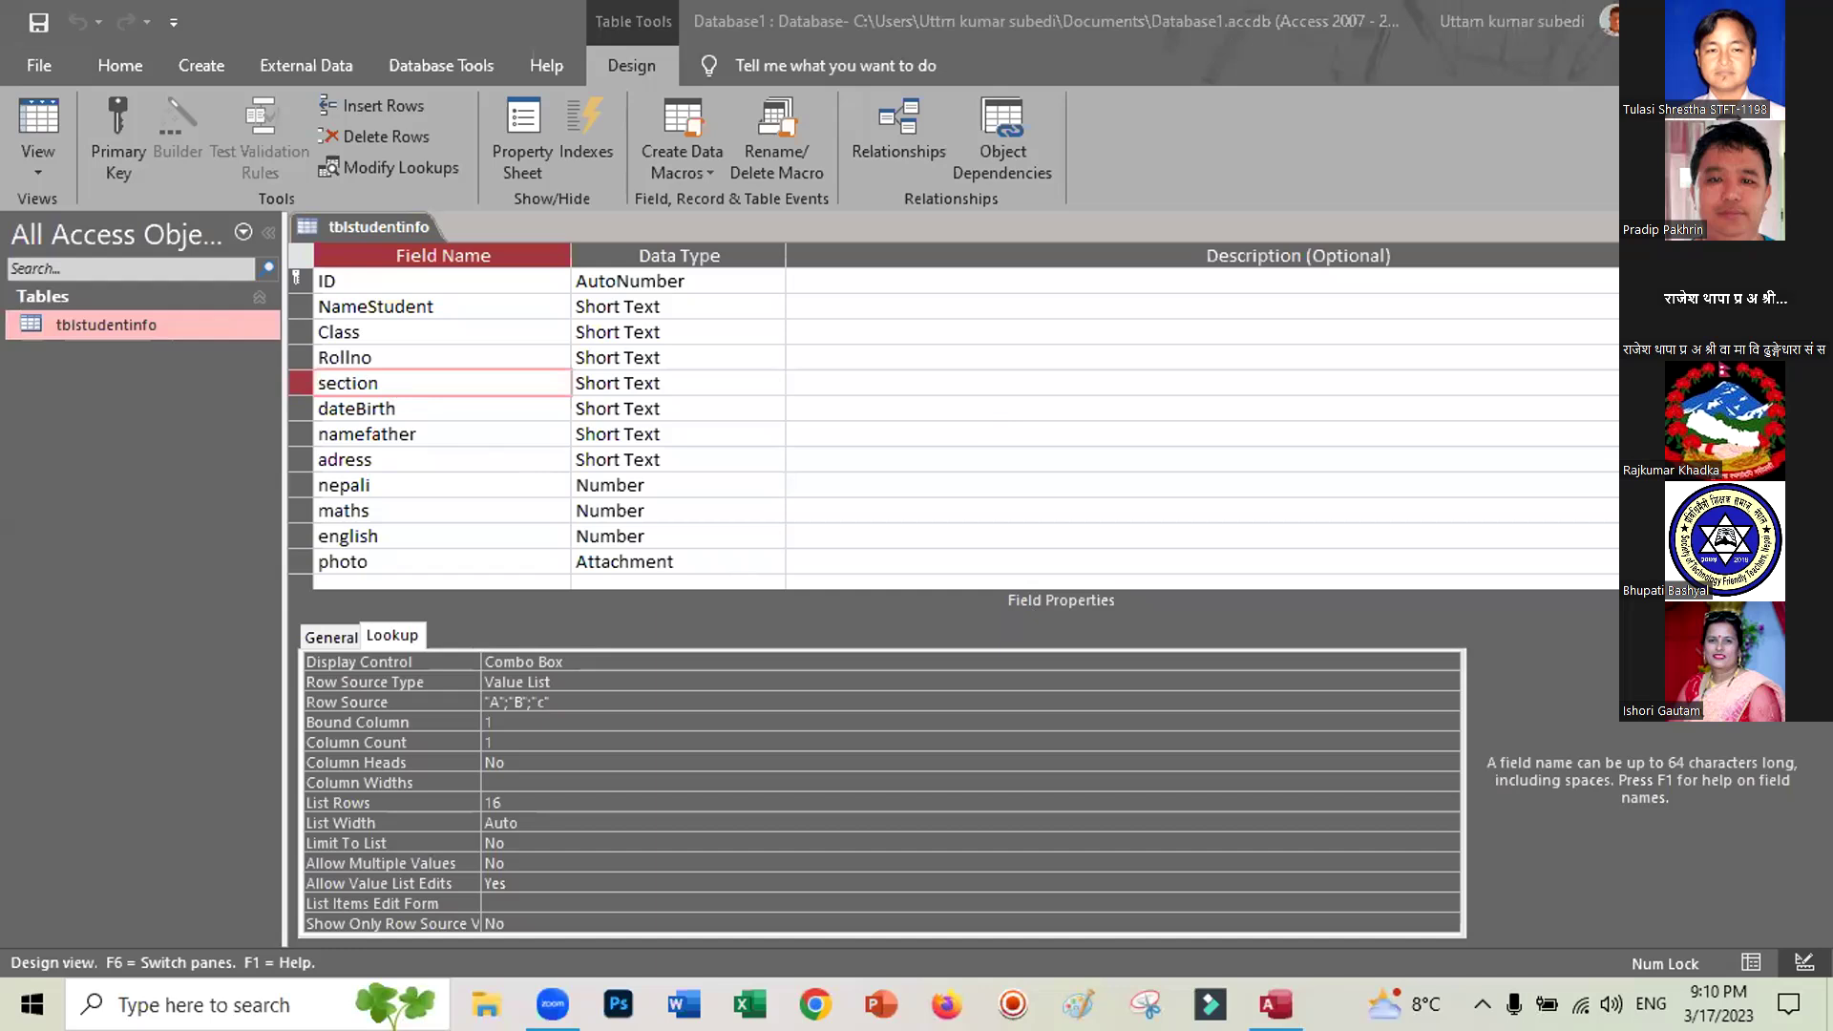
Close the tblstudentinfo design, reopen the table in Datasheet View and check the new record's Class drop-down list
{"action": "key", "text": "ctrl+w"}
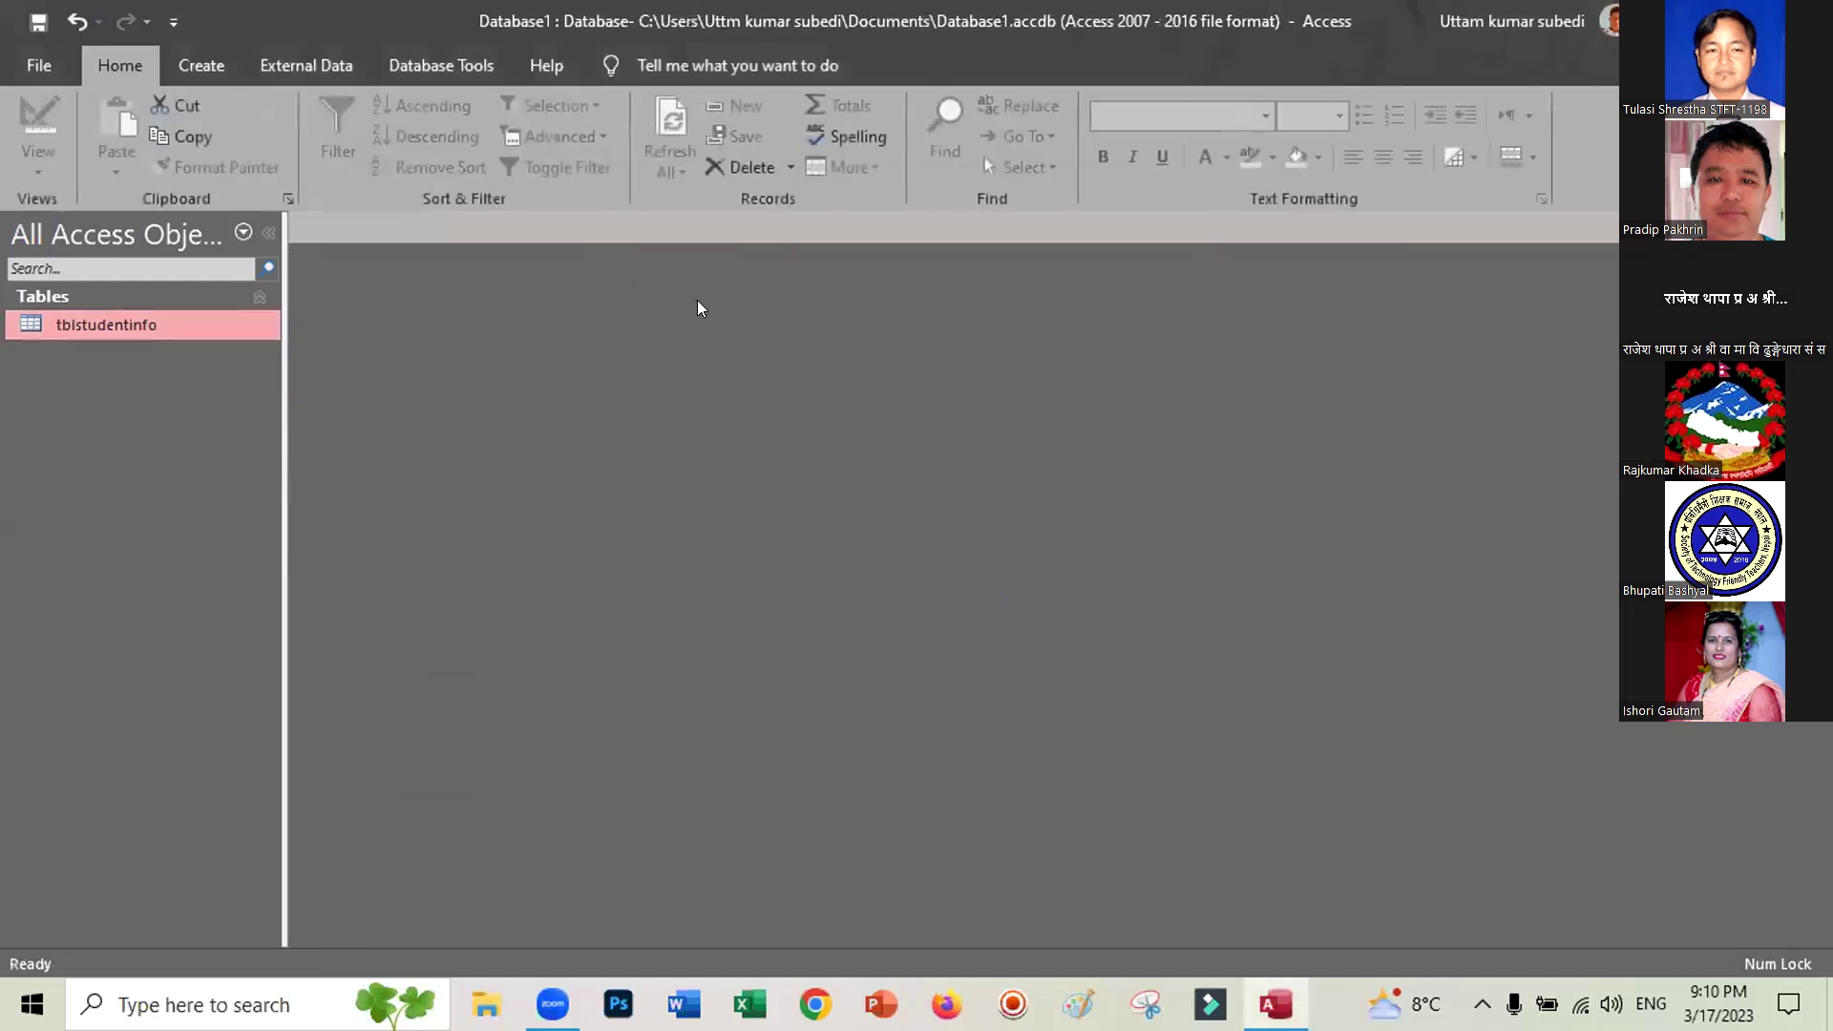
{"action": "double_click", "coordinate": [184, 329]}
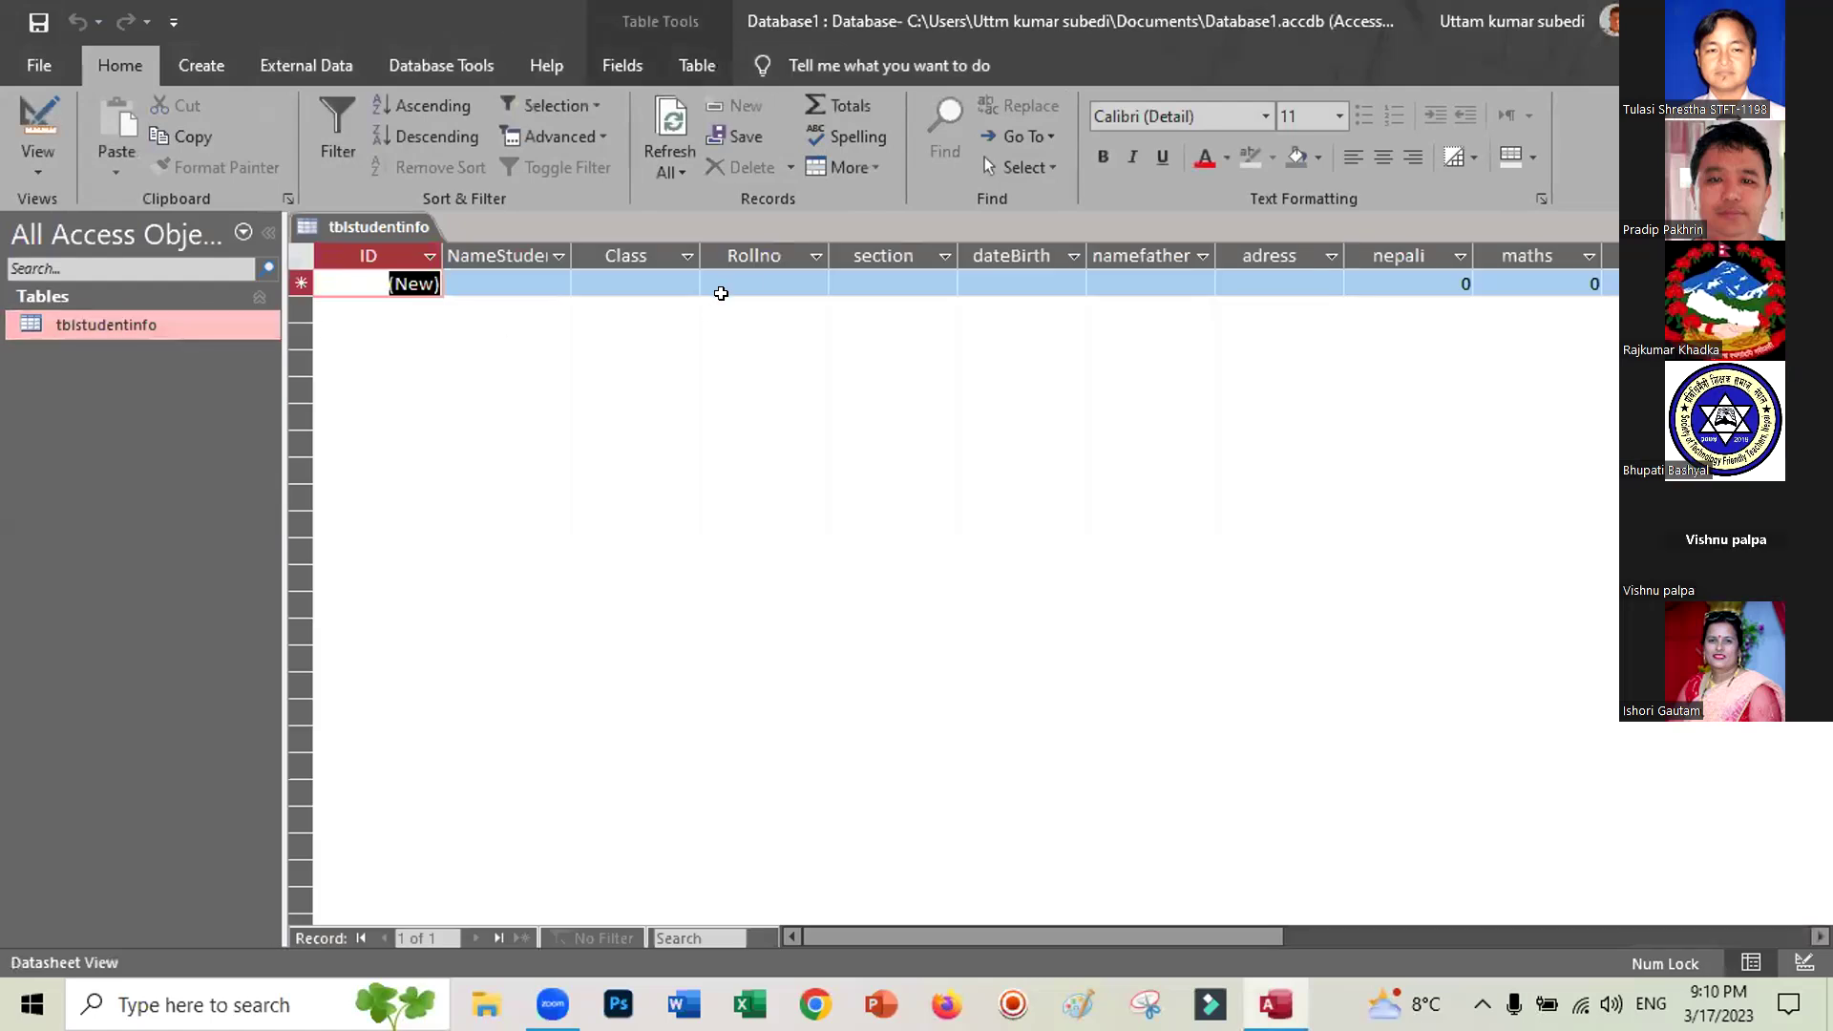
{"action": "left_click", "coordinate": [687, 258]}
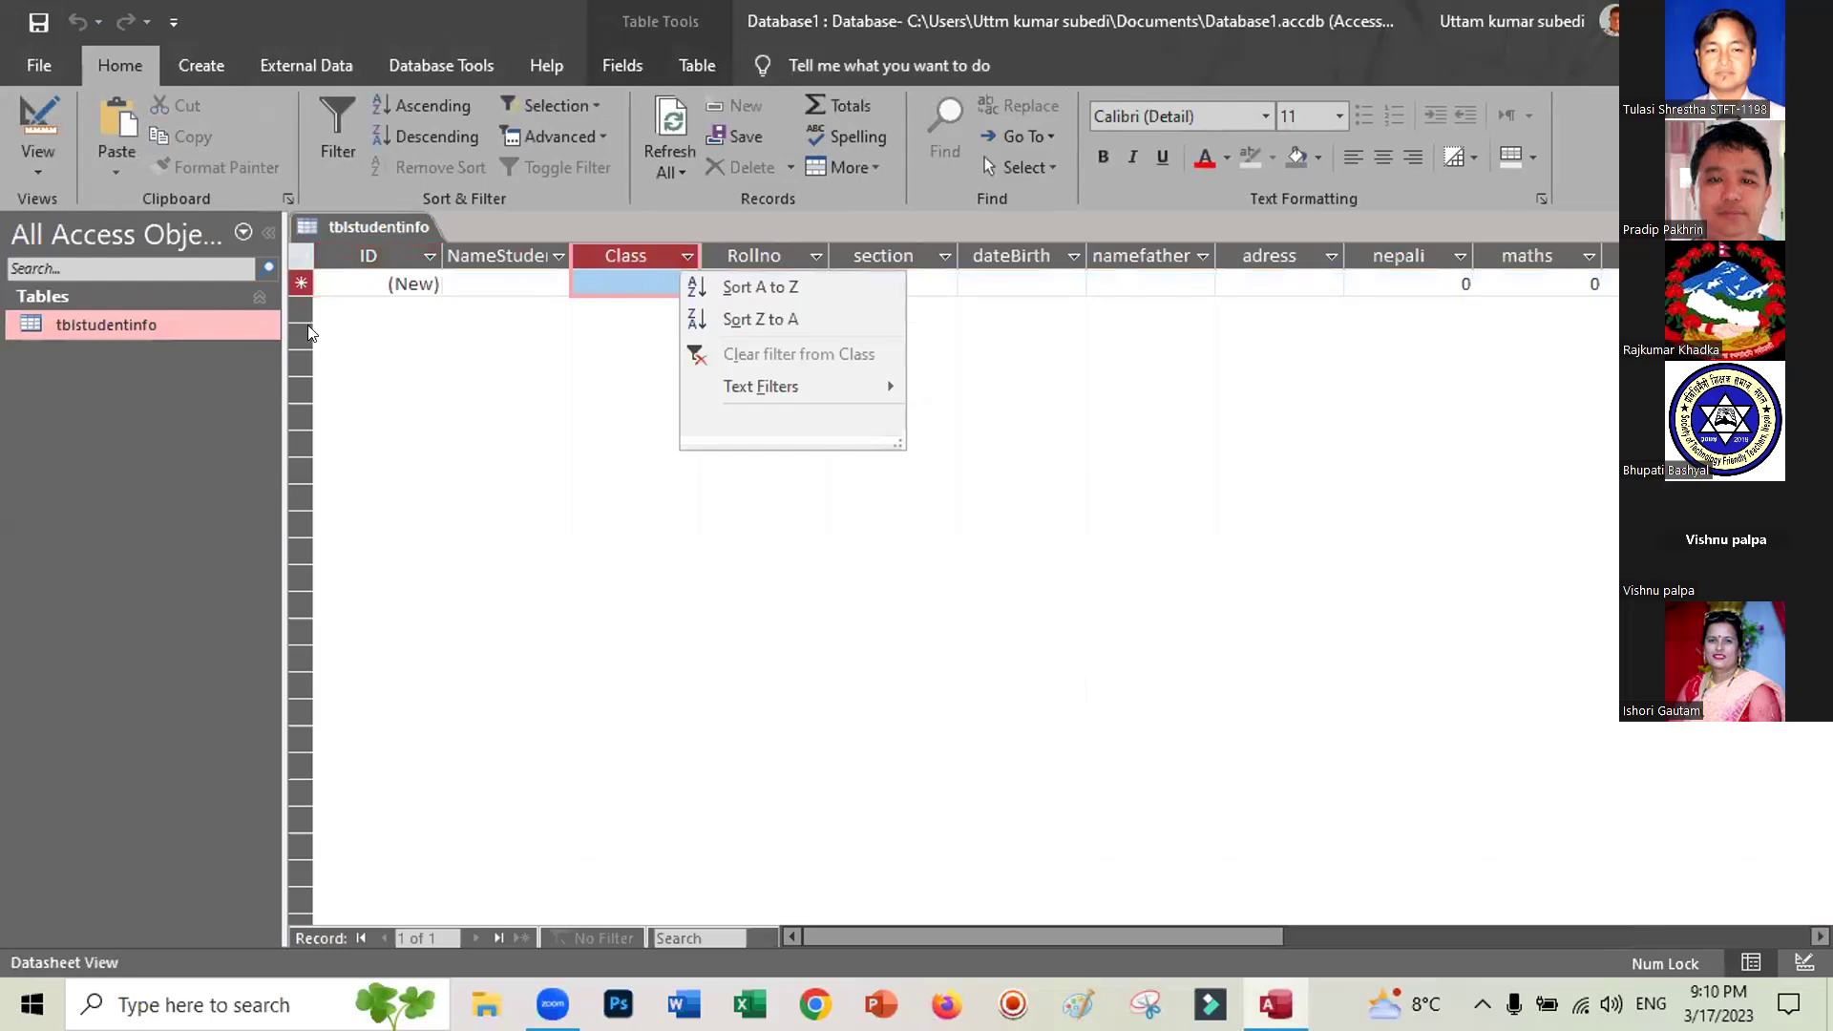
{"action": "left_click", "coordinate": [653, 275]}
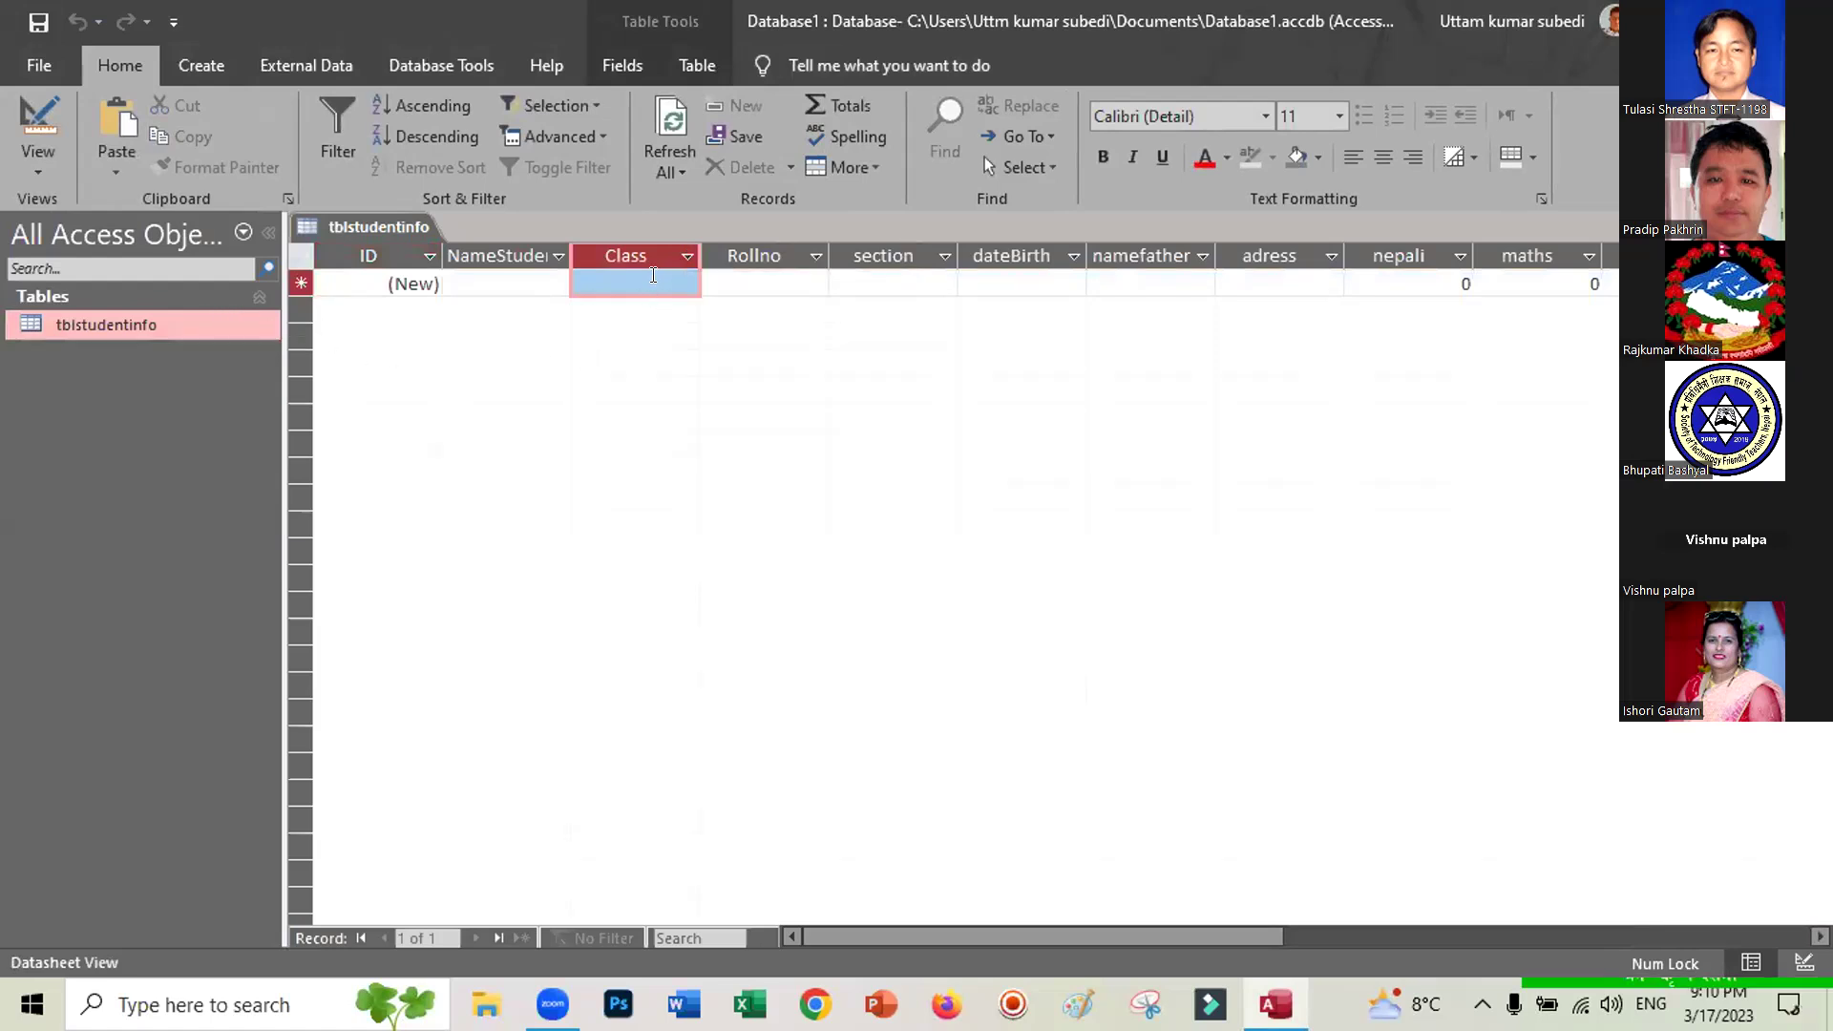
{"action": "left_click", "coordinate": [653, 275]}
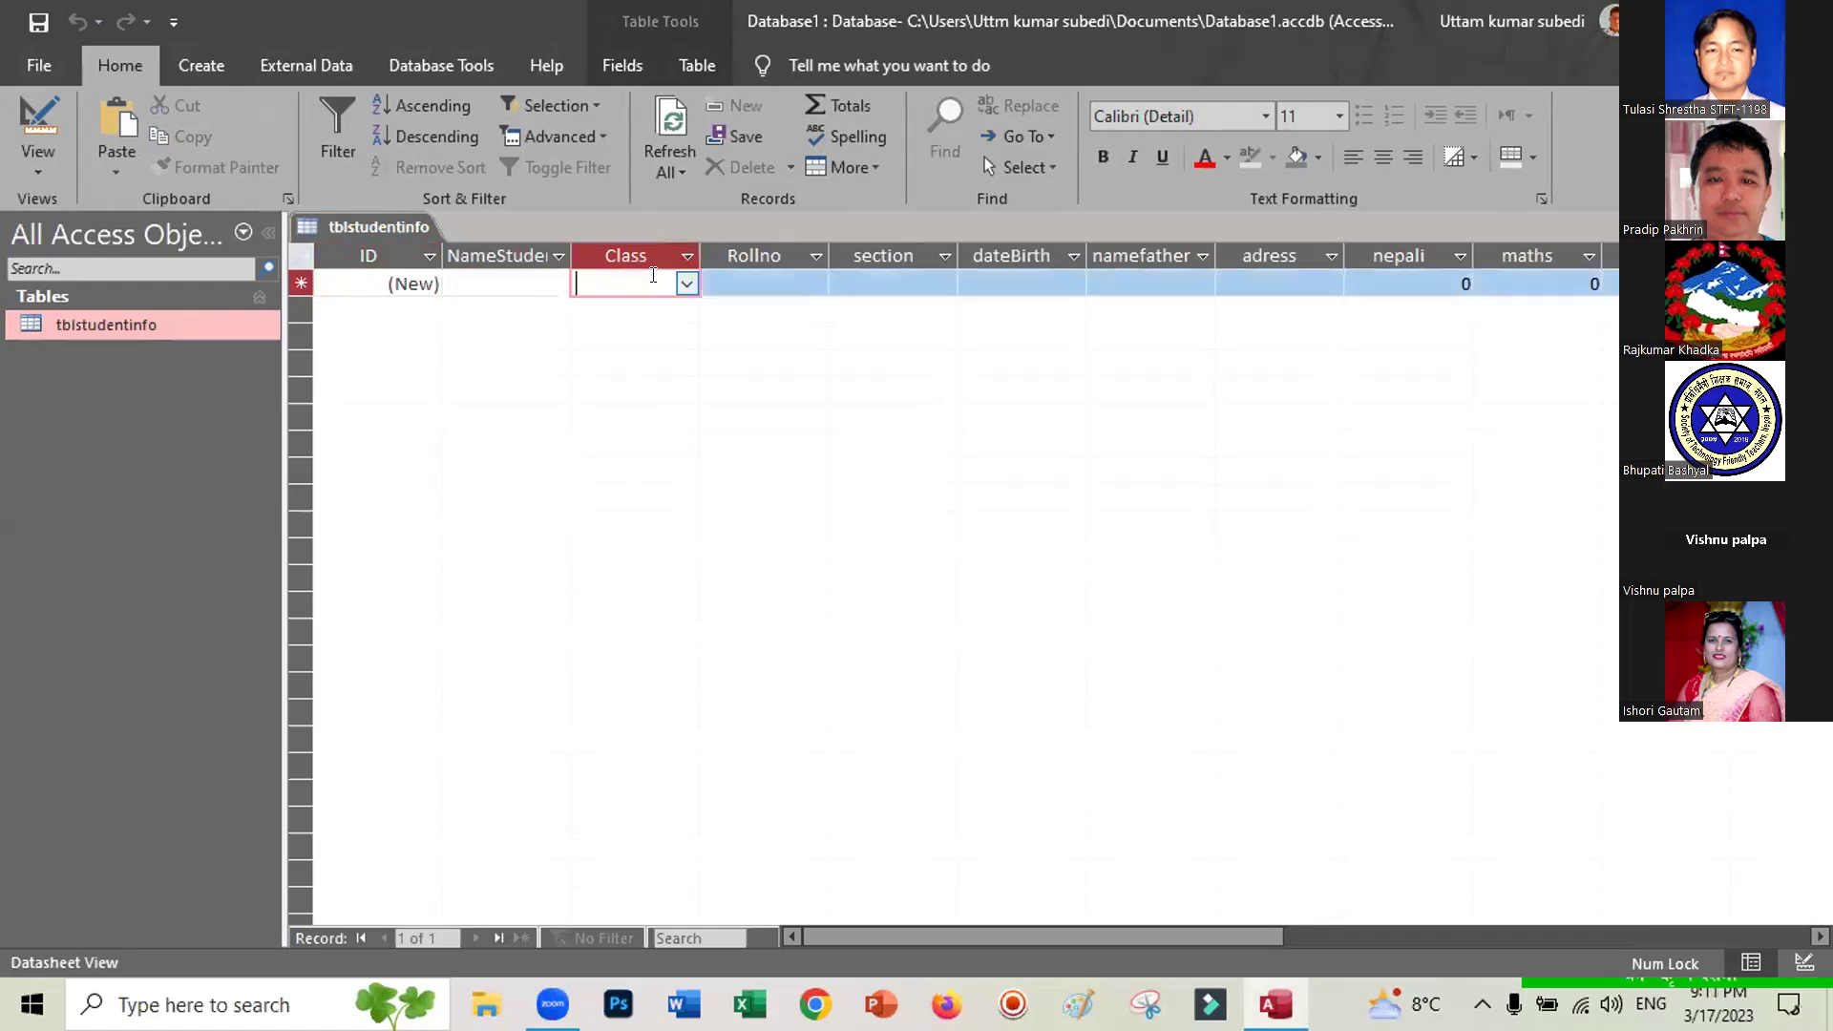
{"action": "left_click", "coordinate": [688, 285]}
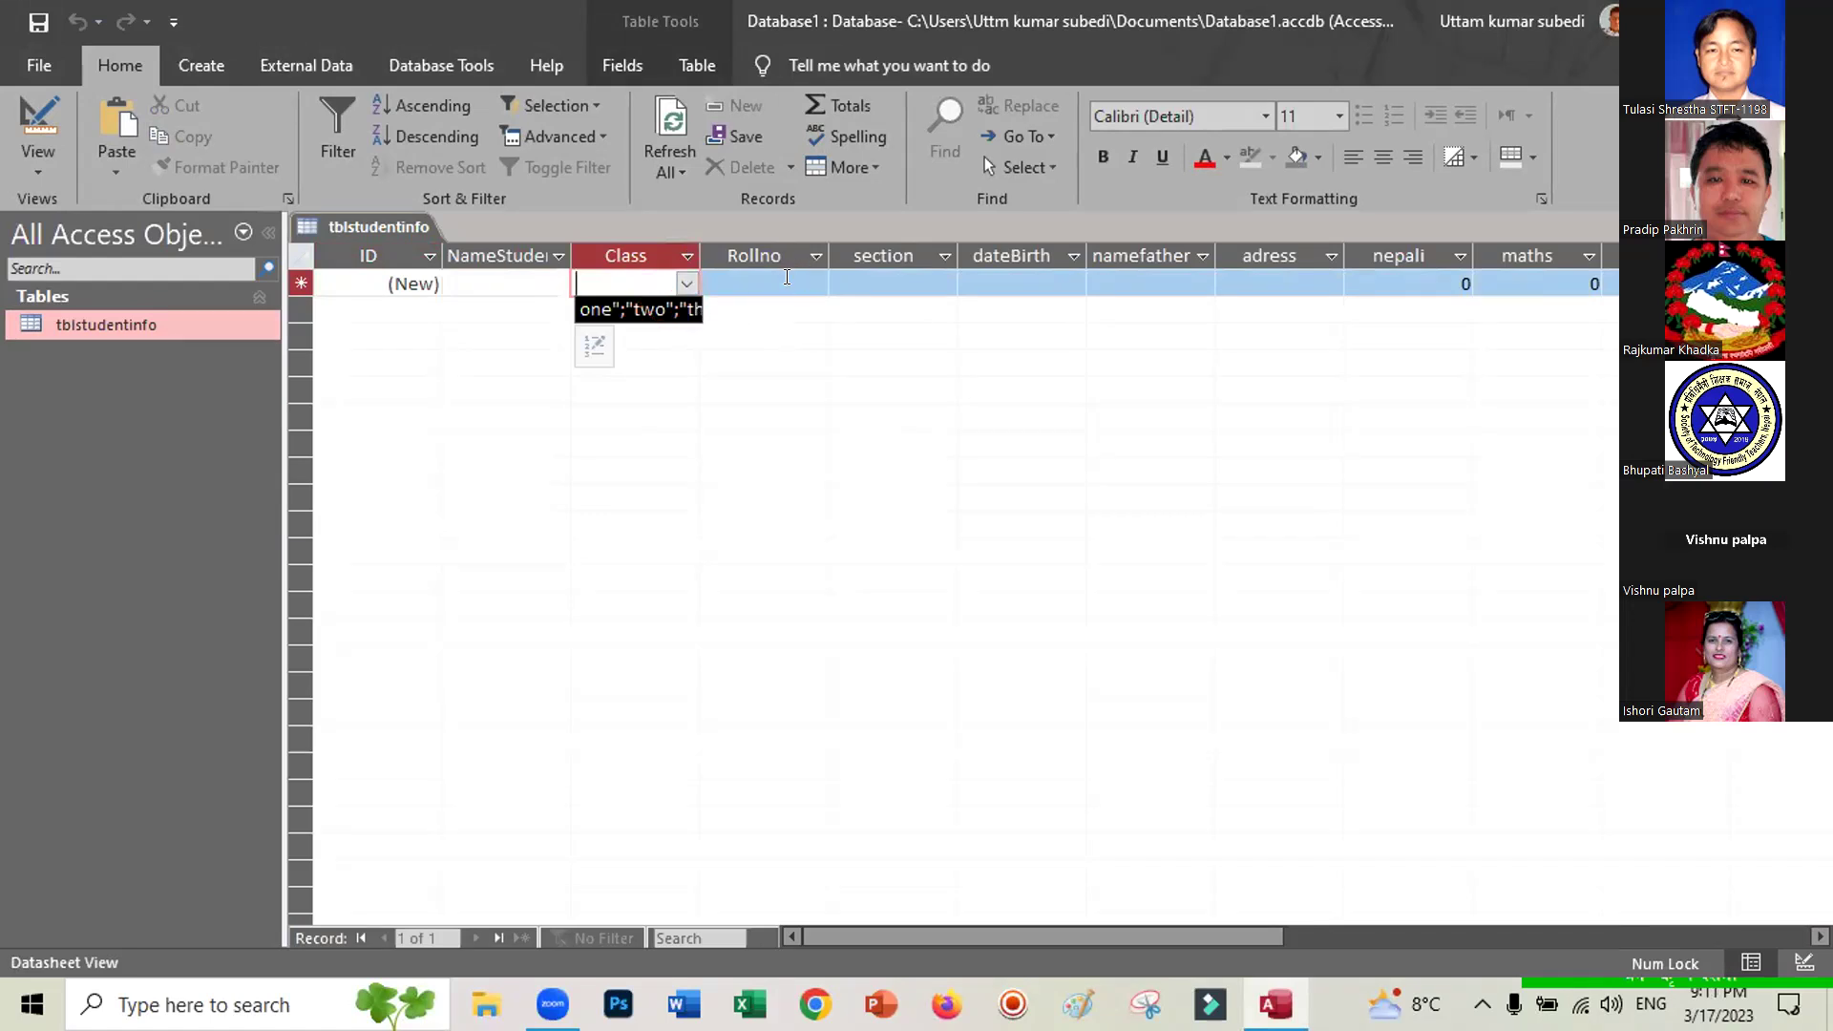
{"action": "left_click", "coordinate": [690, 288]}
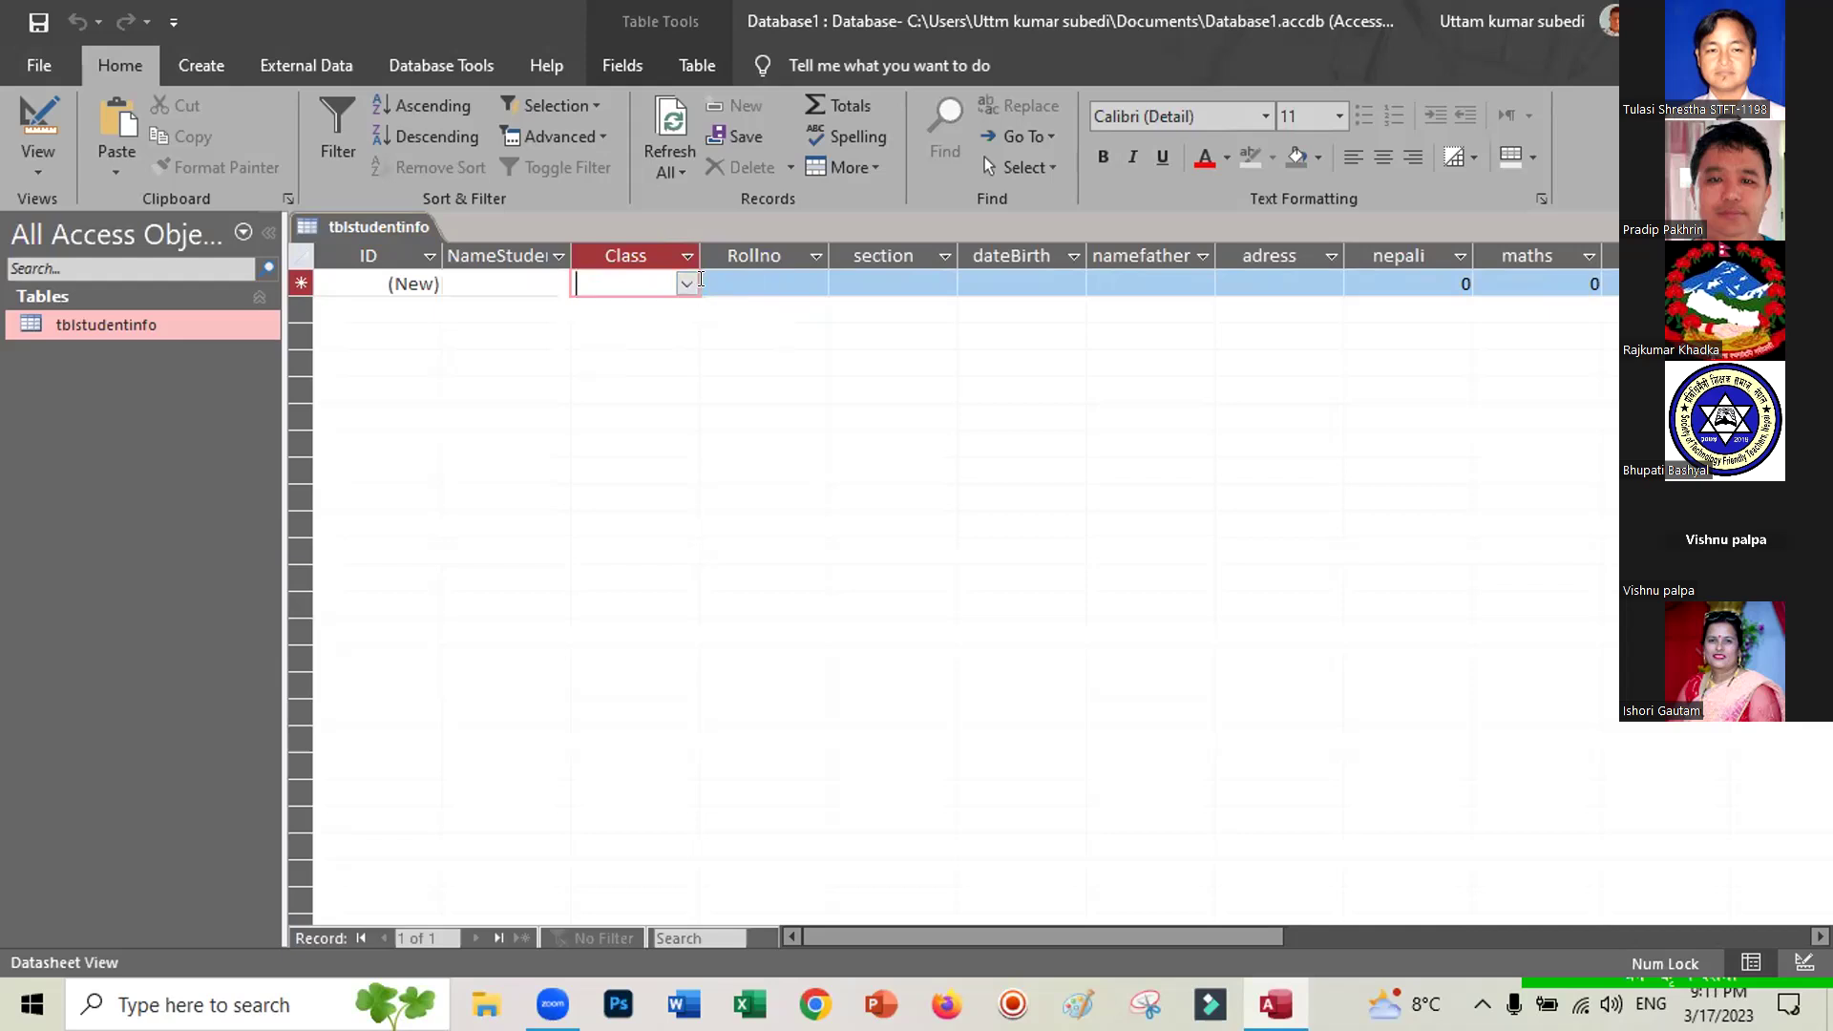
Check the entries of the section drop-down list in the new tblstudentinfo record
{"action": "left_click", "coordinate": [783, 279]}
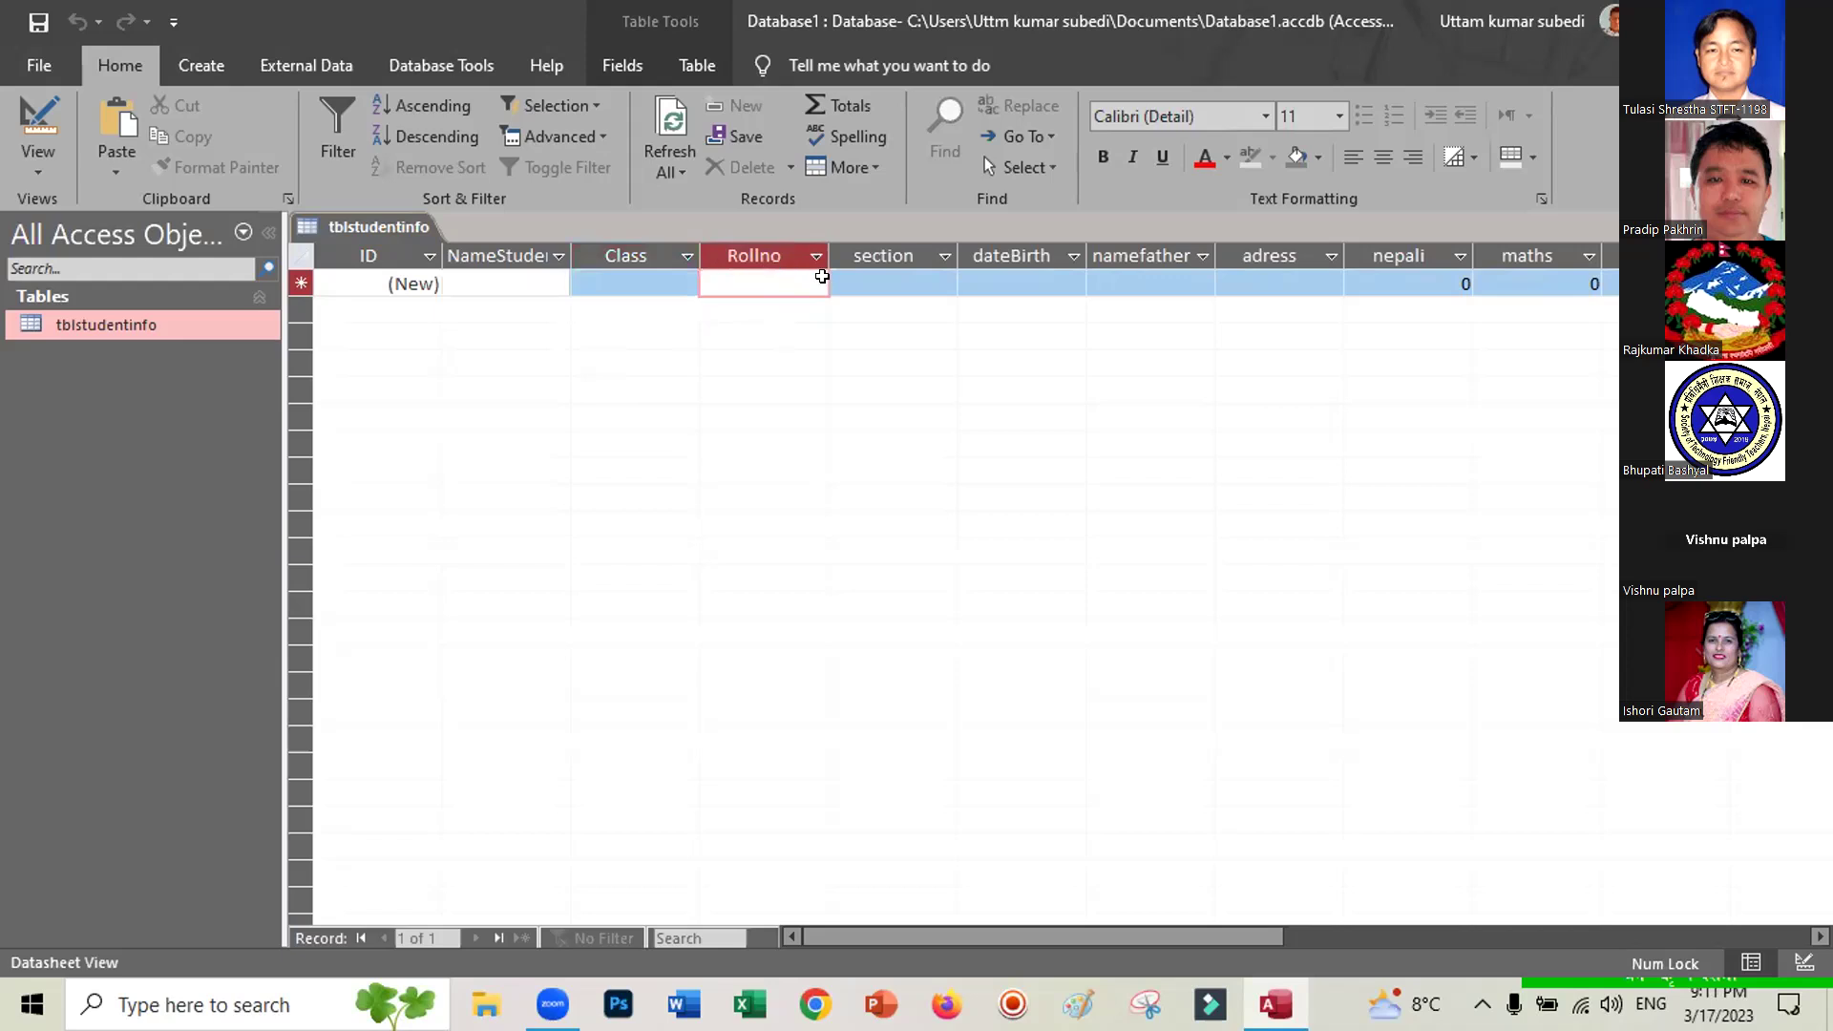
{"action": "left_click", "coordinate": [940, 287]}
{"action": "left_click", "coordinate": [945, 286]}
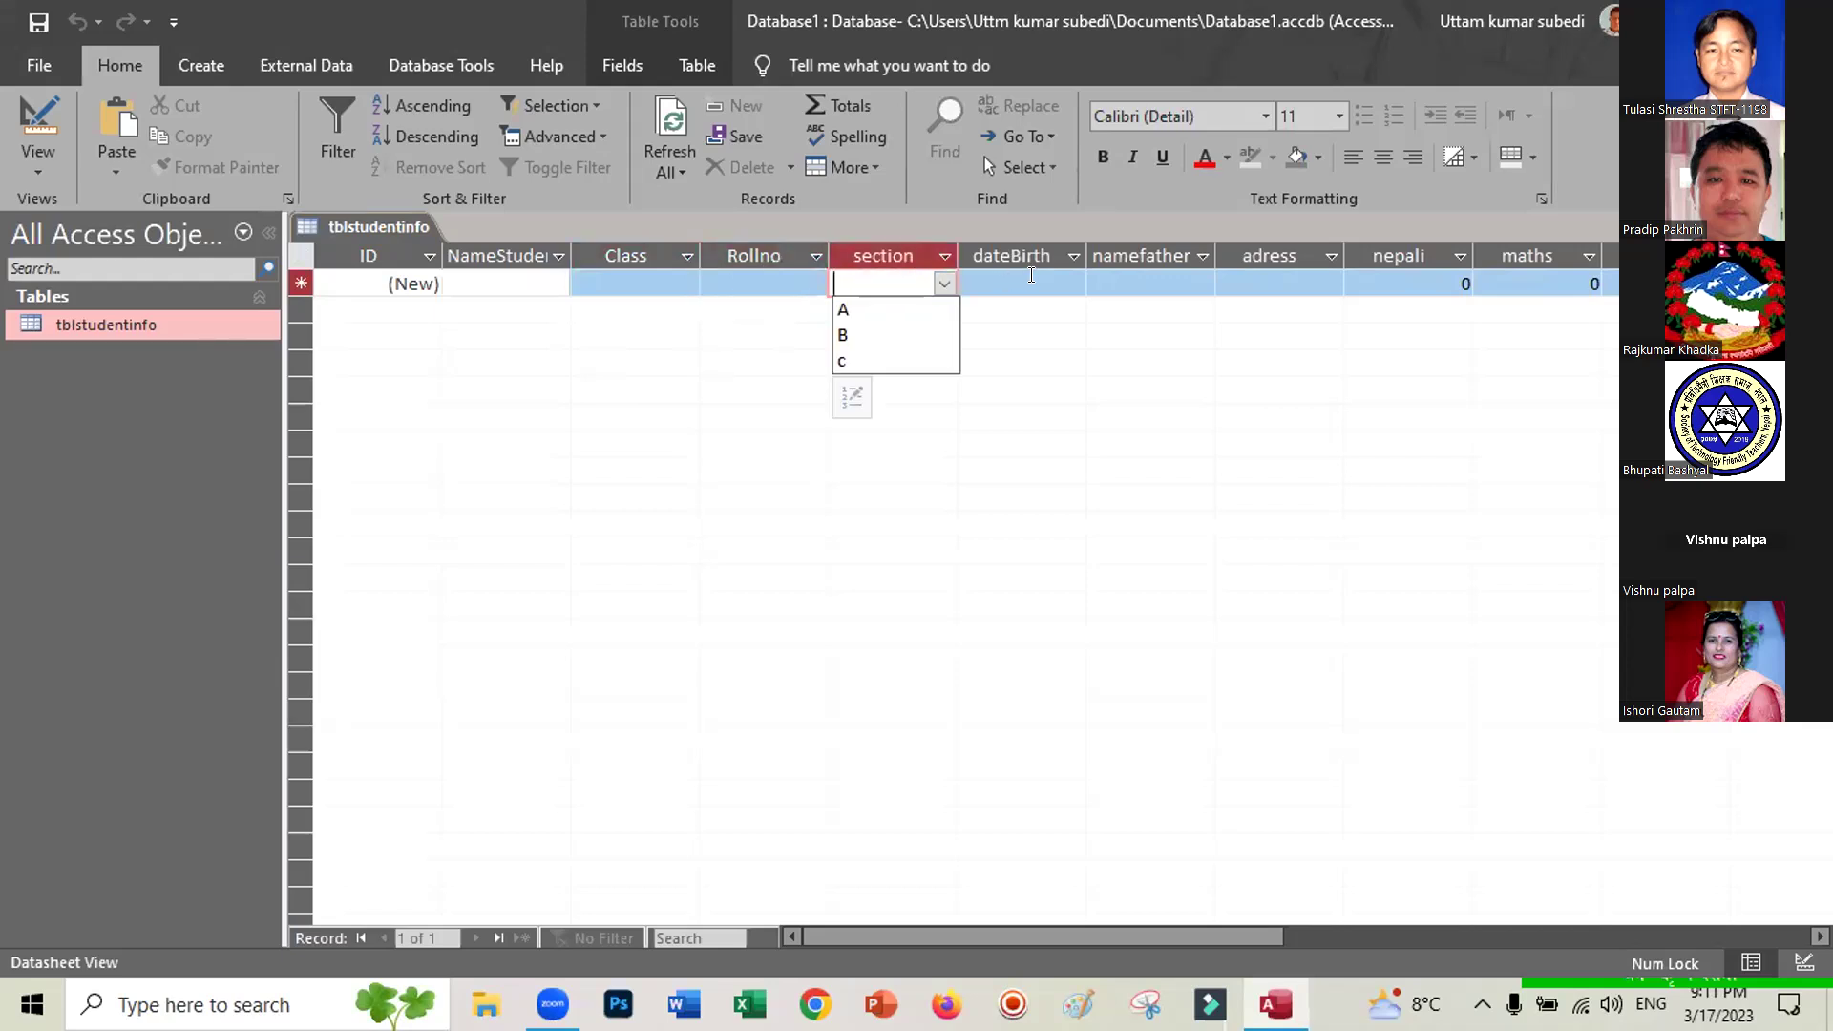
{"action": "key", "text": "Down"}
{"action": "key", "text": "Down"}
{"action": "key", "text": "Down"}
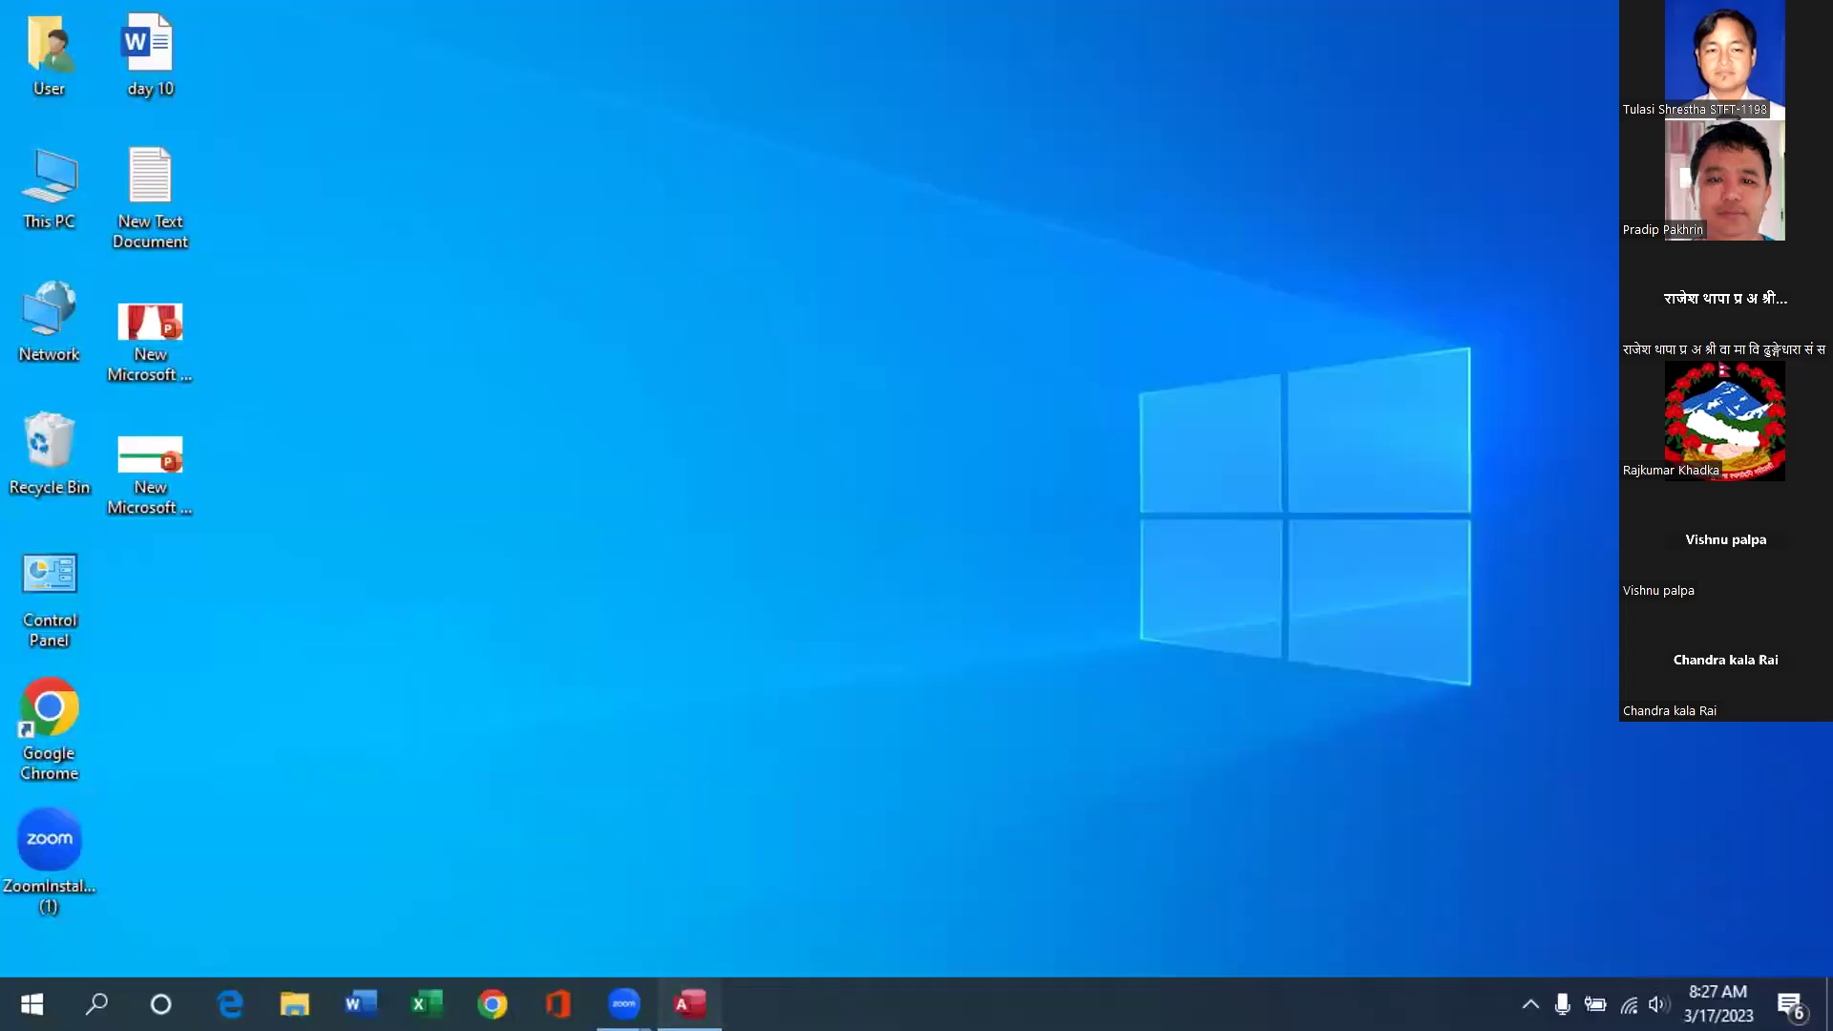
Switch to the Access window with the tblstudentfo table in Design View
{"action": "key", "text": "alt+Tab"}
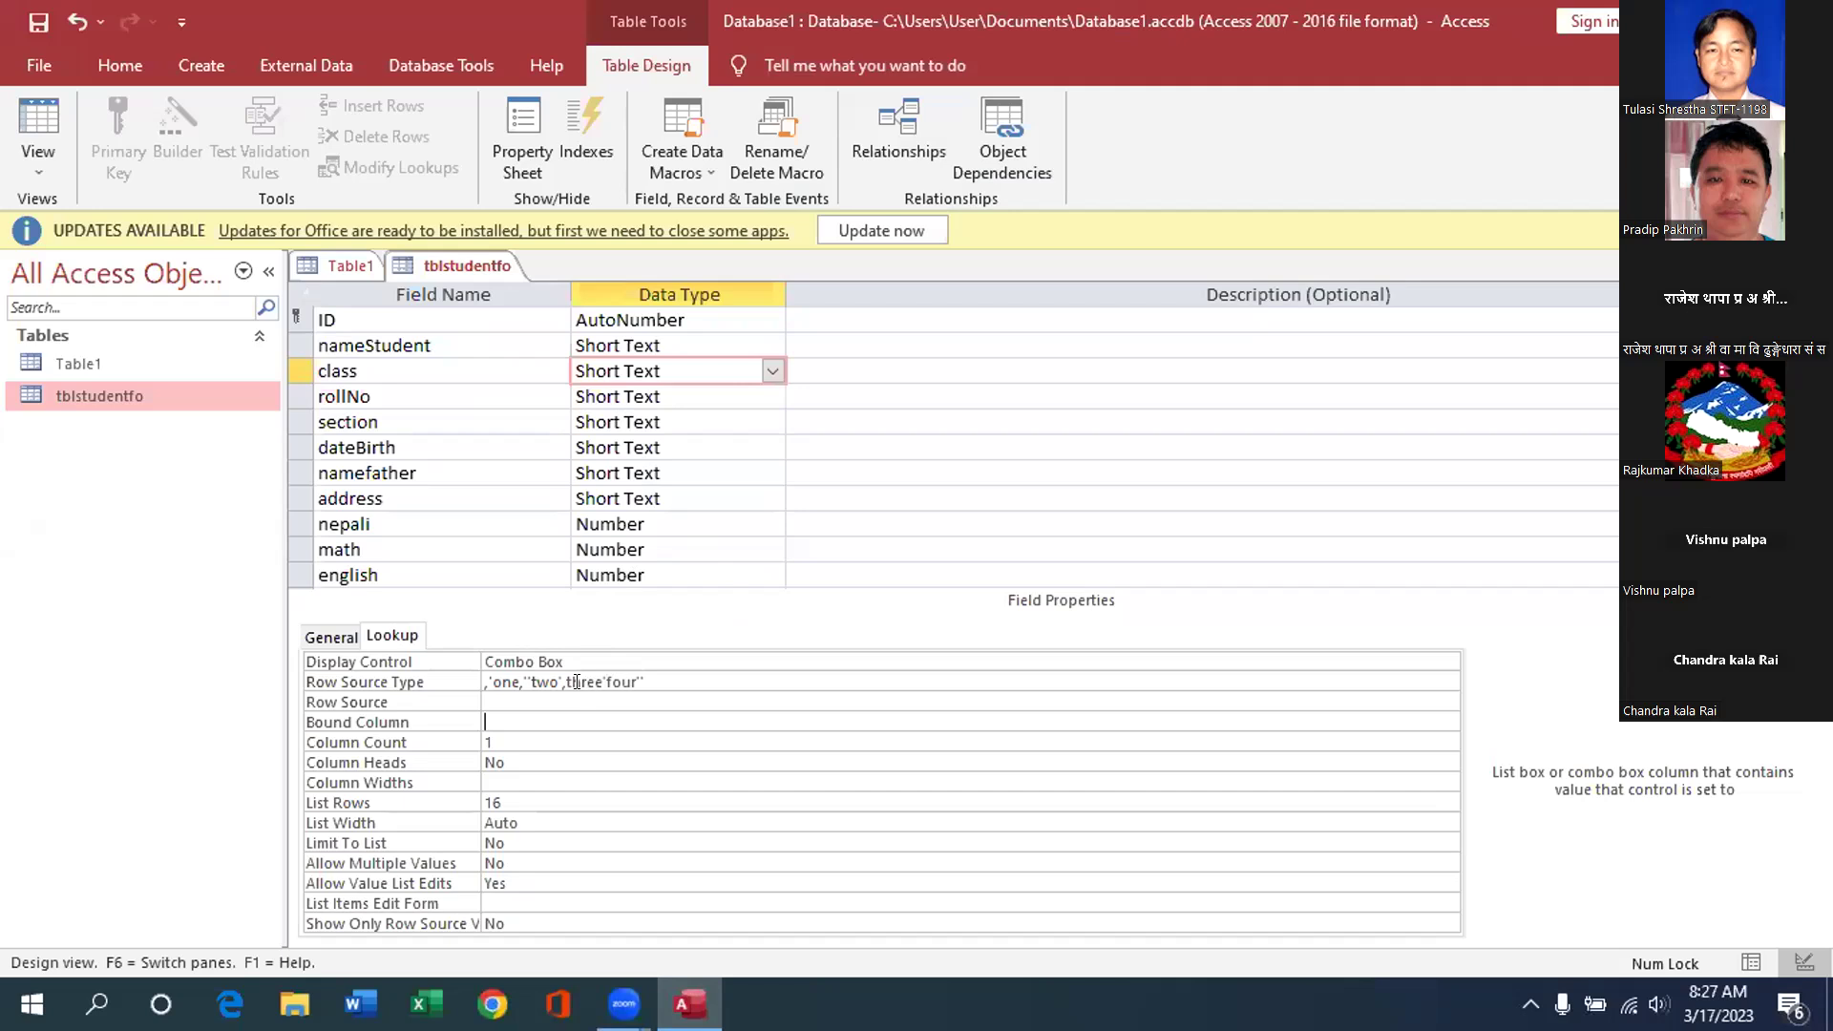
Try to place the cursor in the class field's Row Source Type setting to correct its misplaced value list
{"action": "left_click", "coordinate": [501, 682]}
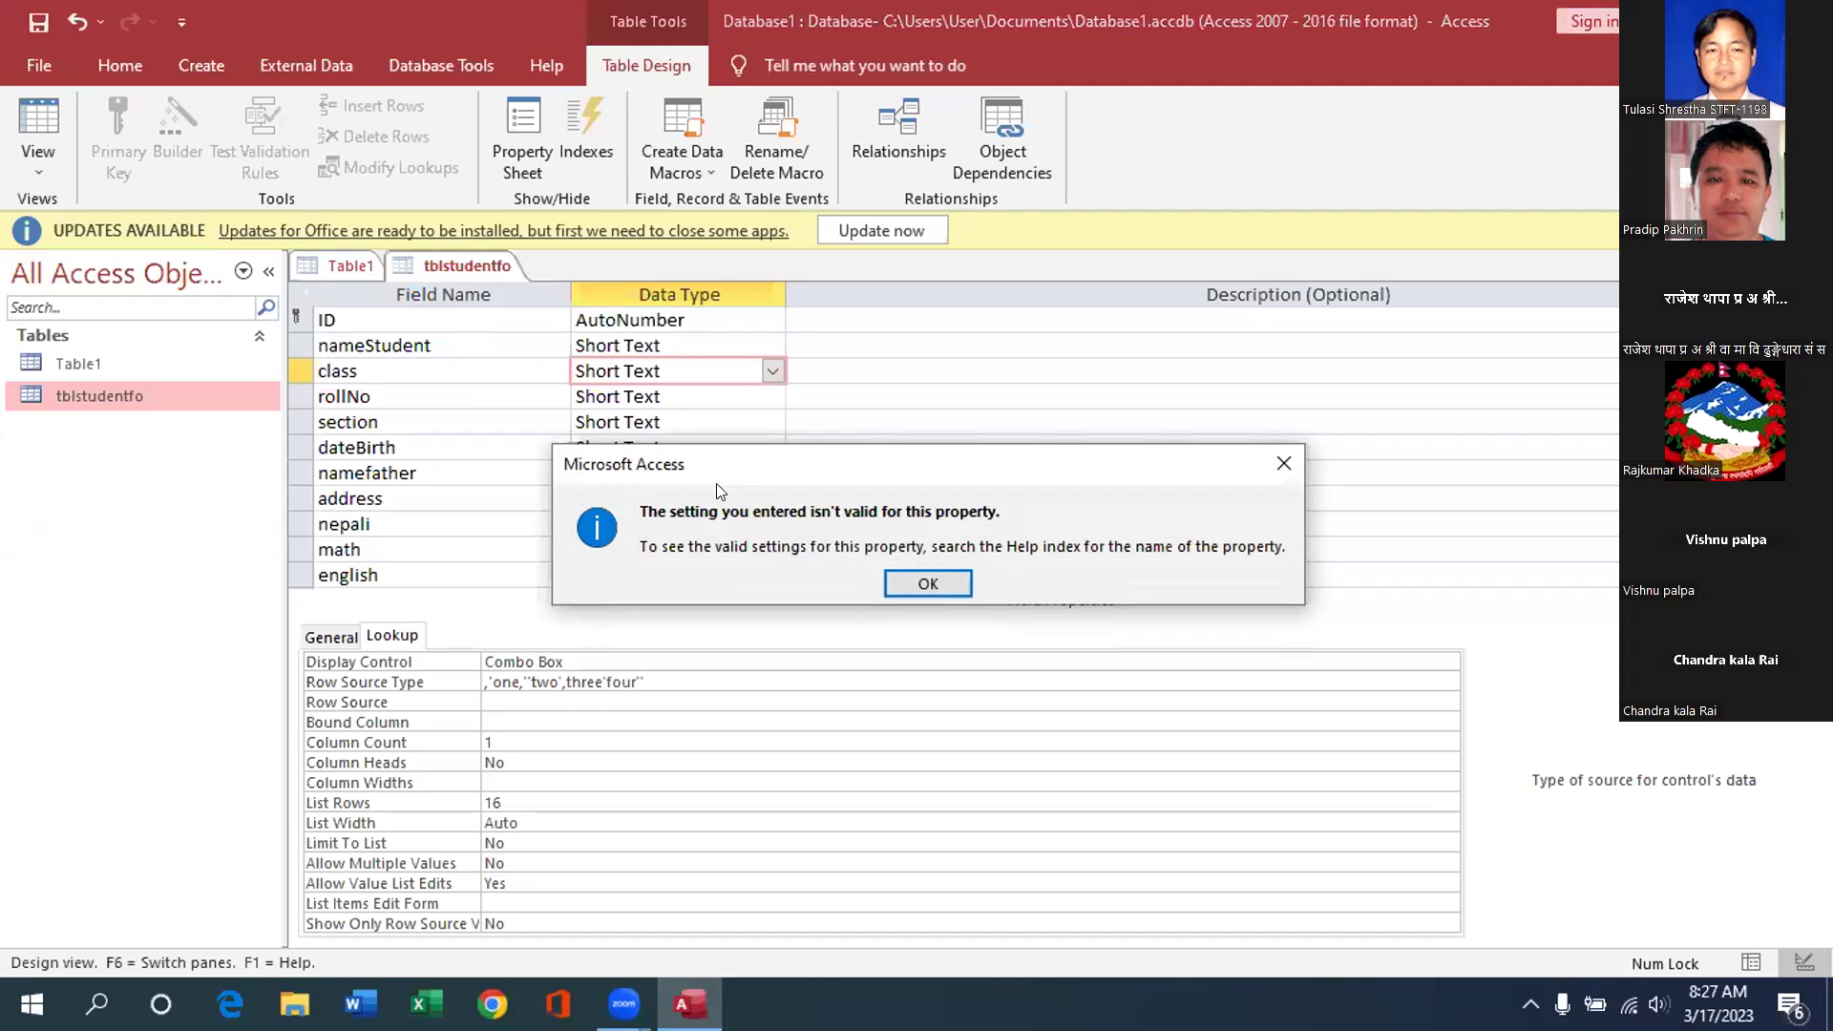
{"action": "left_click", "coordinate": [1286, 462]}
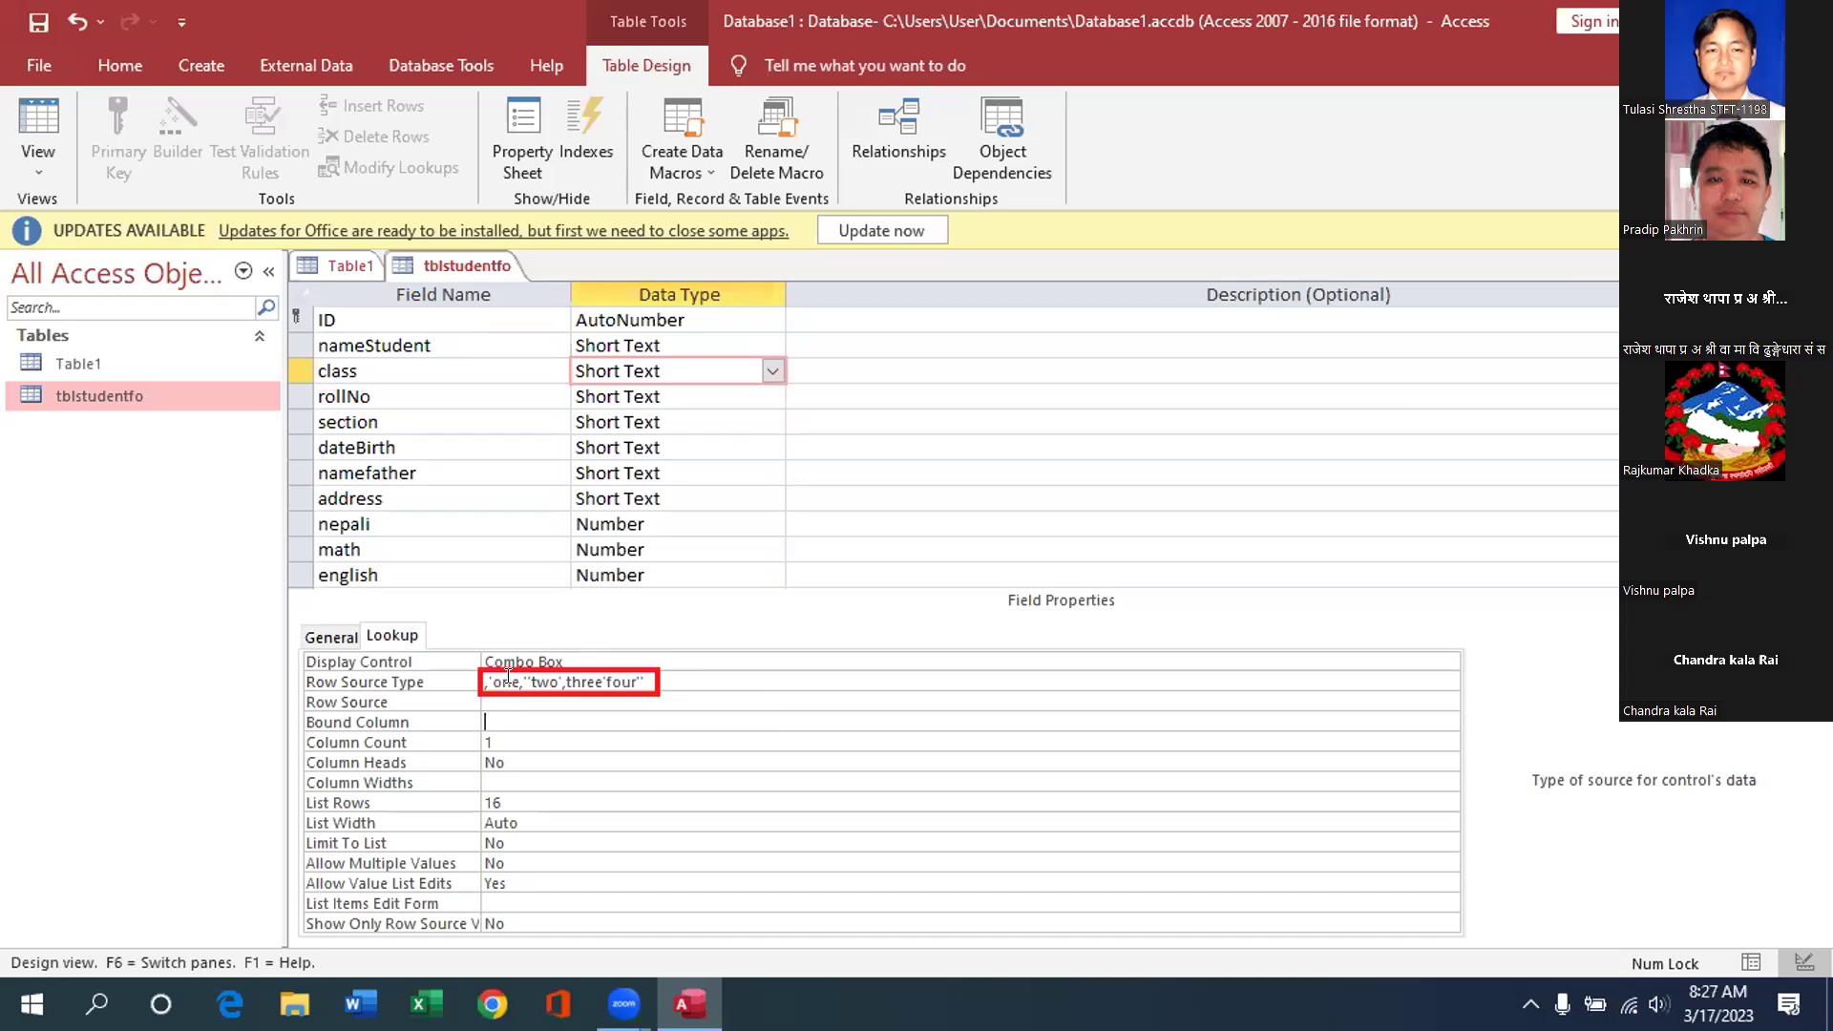
{"action": "left_click", "coordinate": [600, 681]}
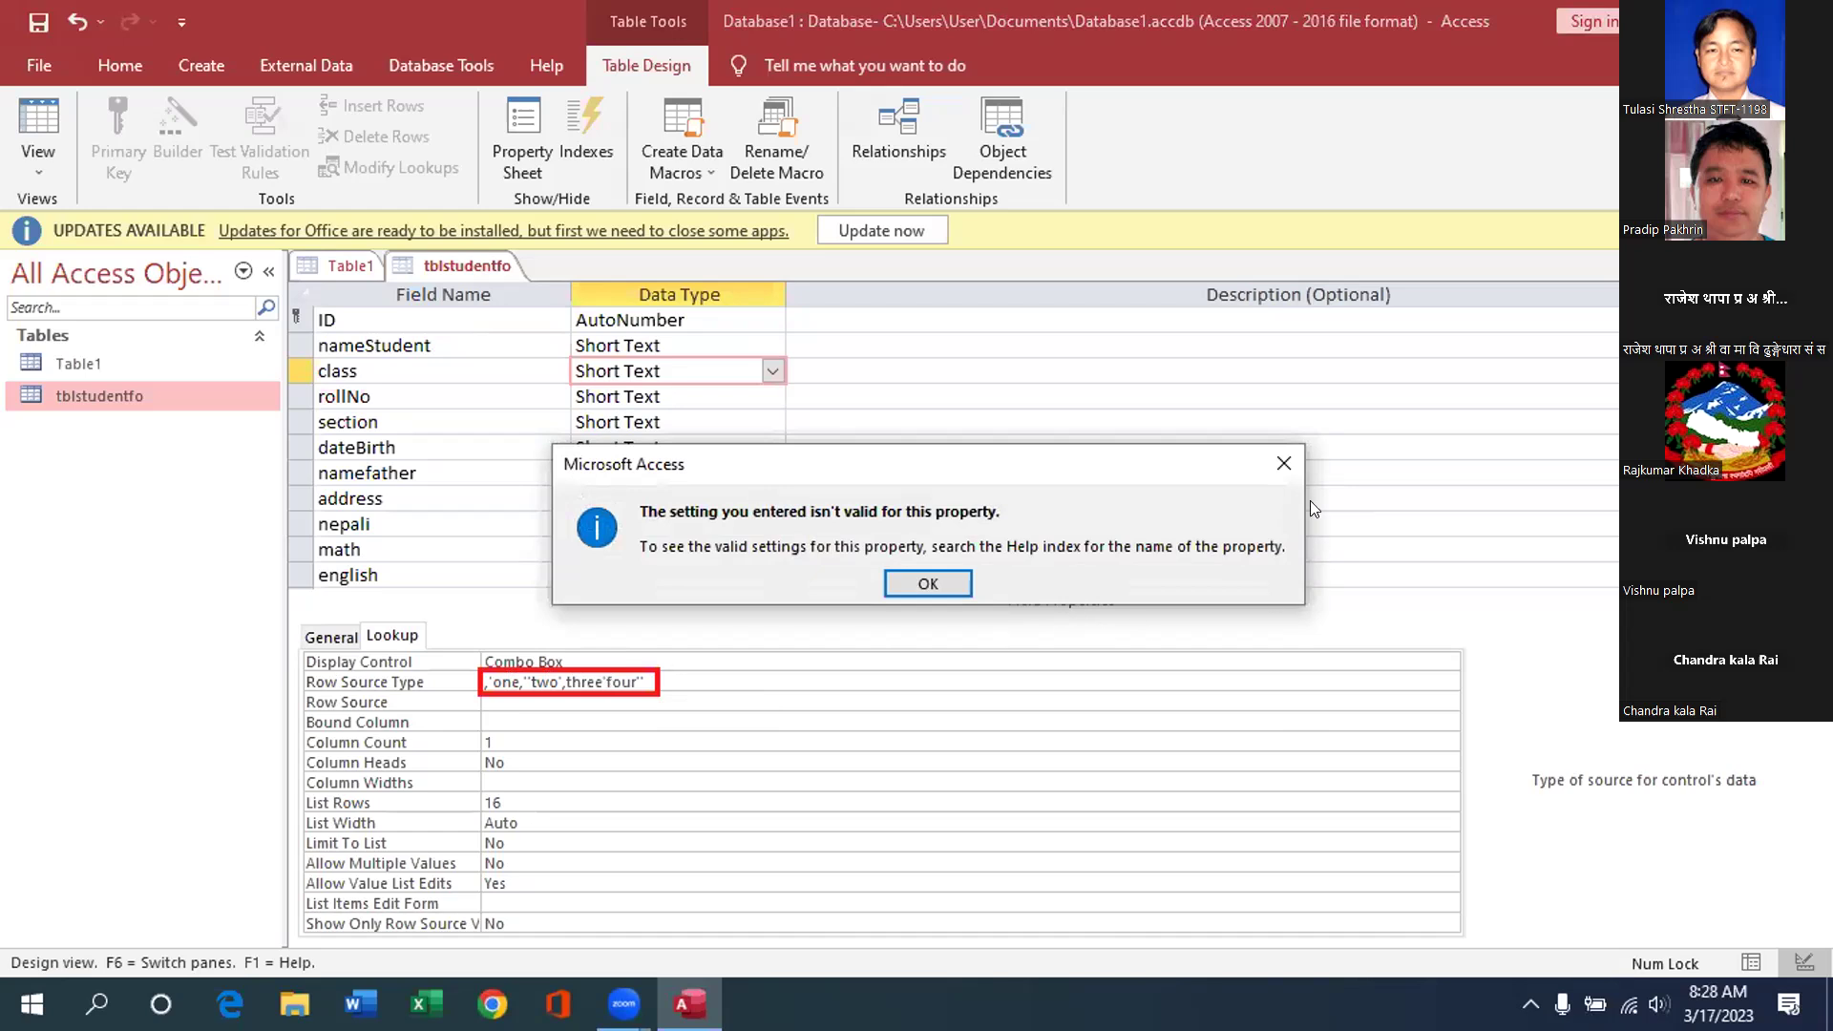
{"action": "left_click", "coordinate": [1270, 458]}
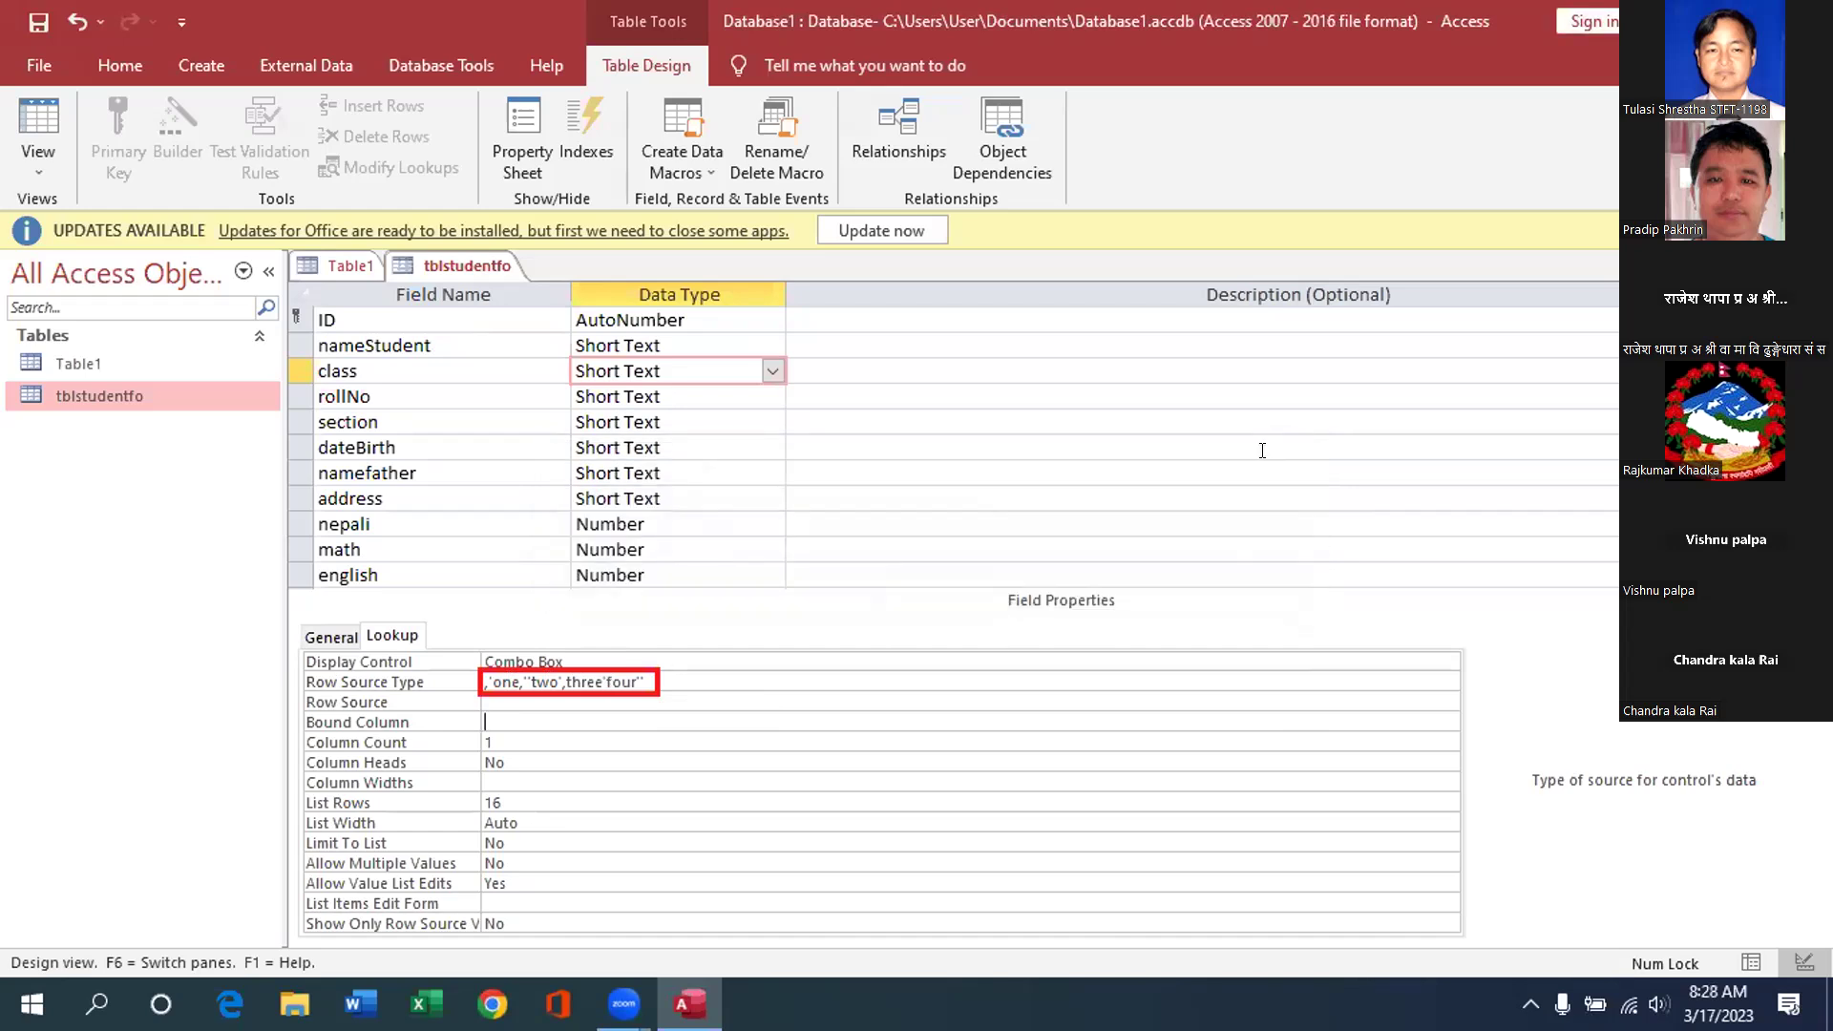
{"action": "left_click", "coordinate": [487, 677]}
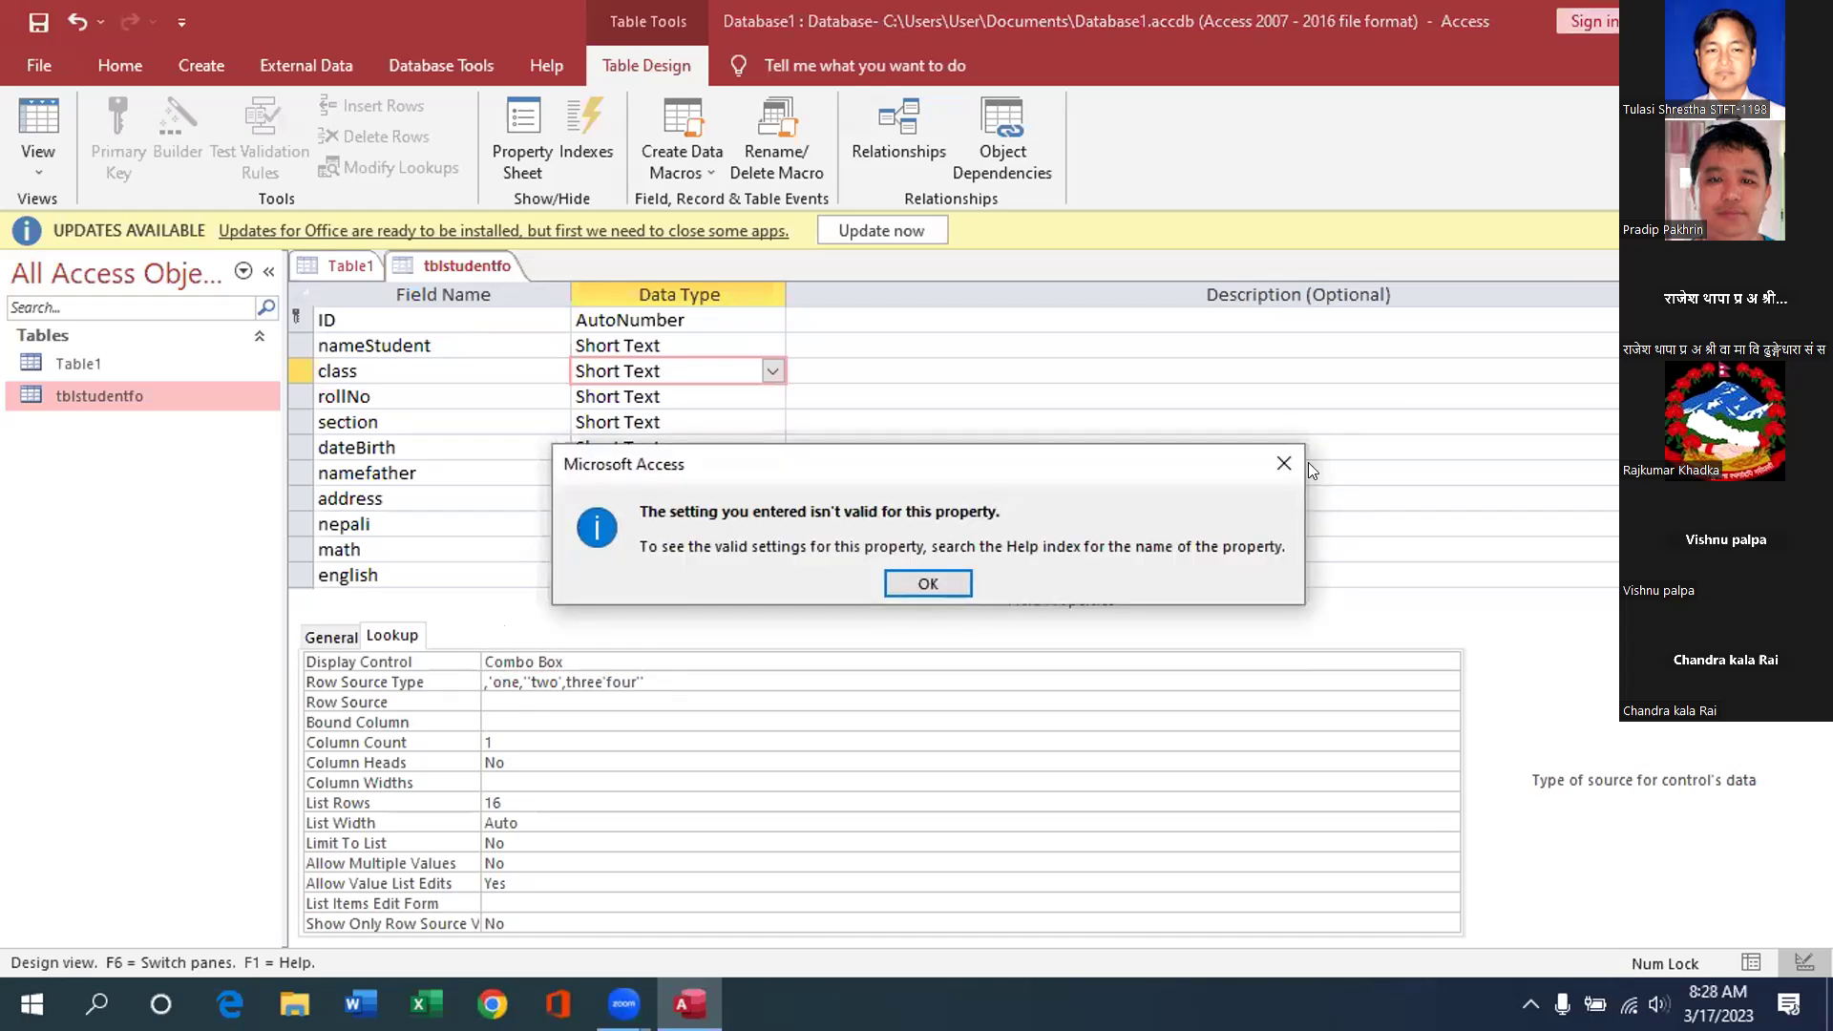
{"action": "left_click", "coordinate": [1281, 459]}
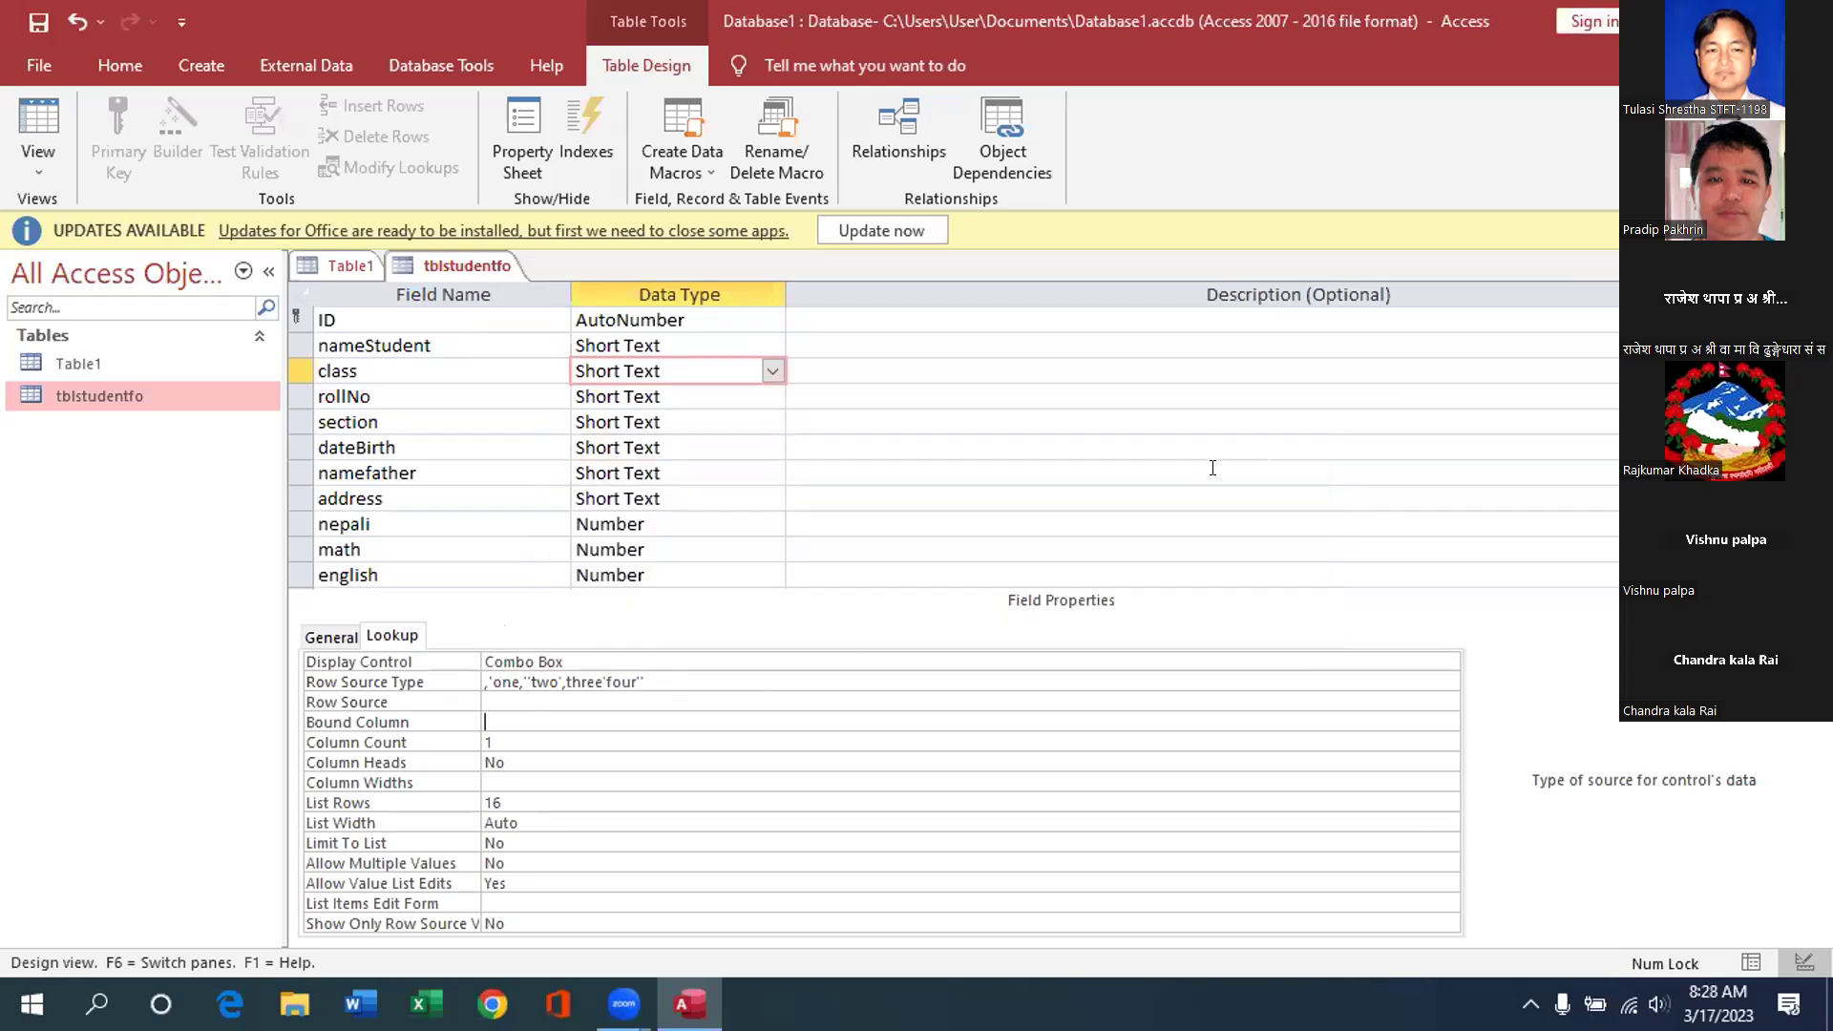
{"action": "left_click", "coordinate": [485, 679]}
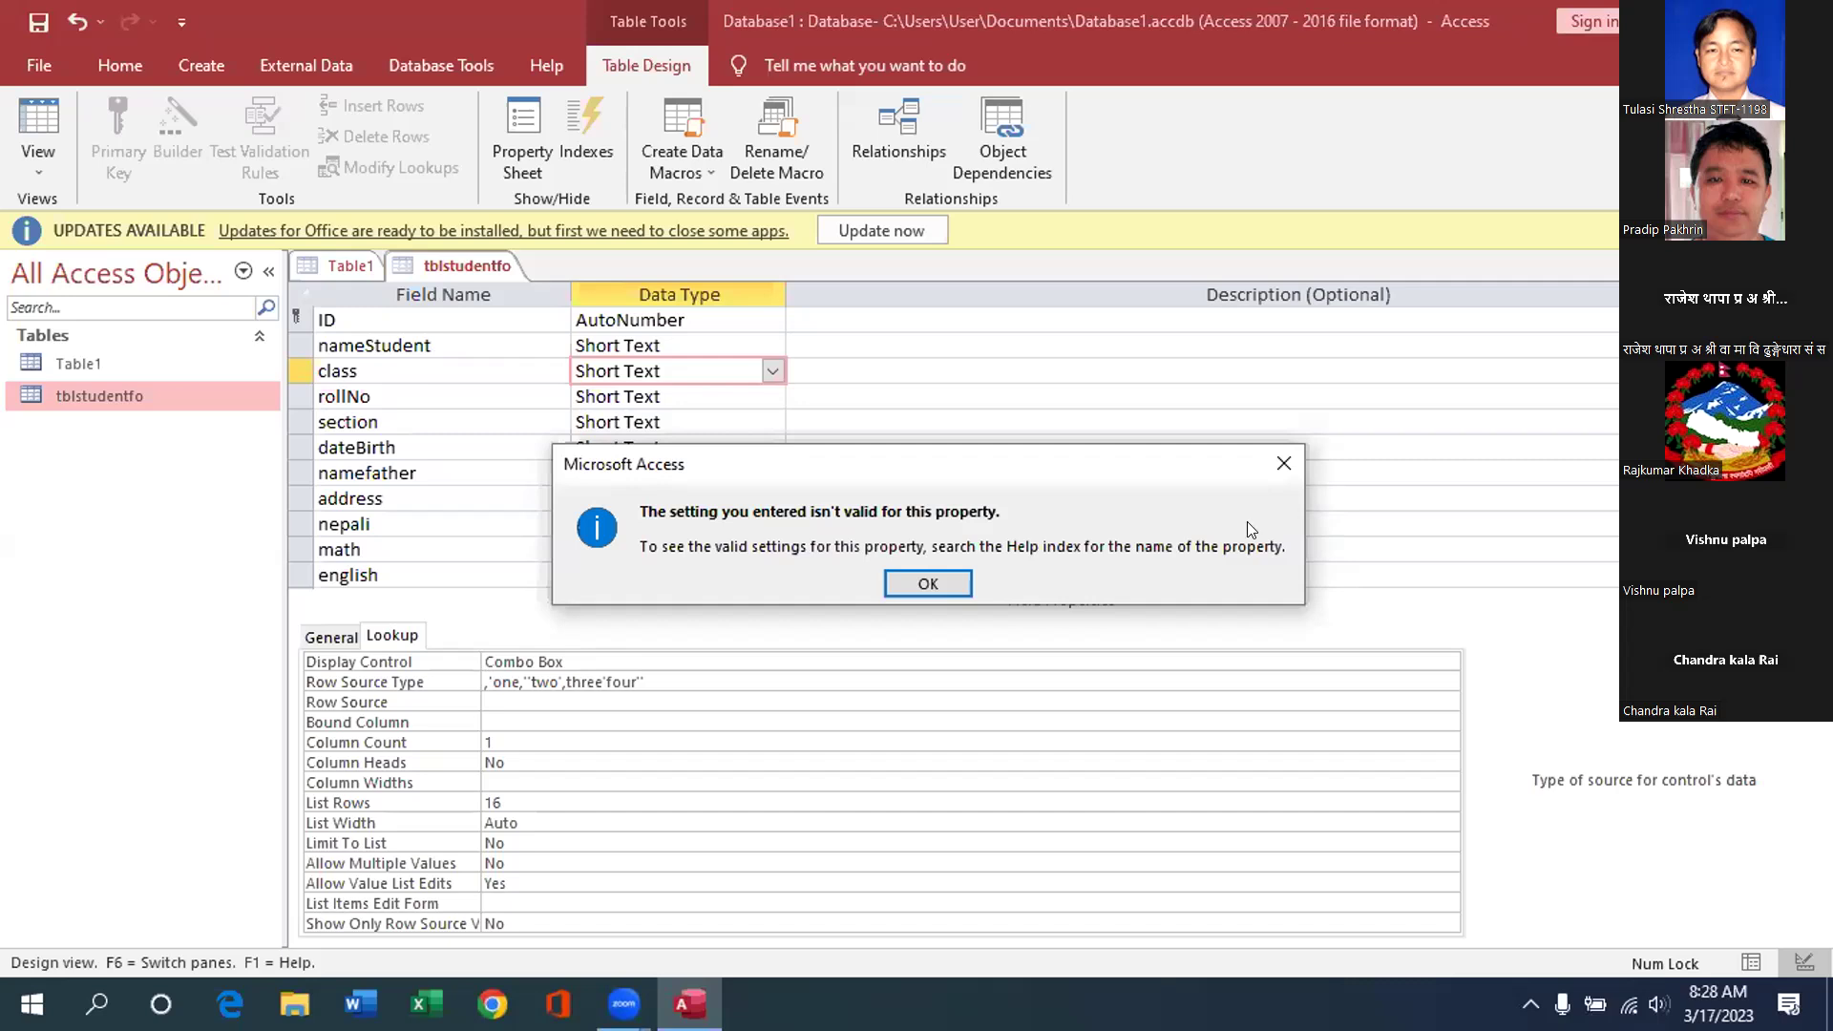
{"action": "left_click", "coordinate": [1282, 465]}
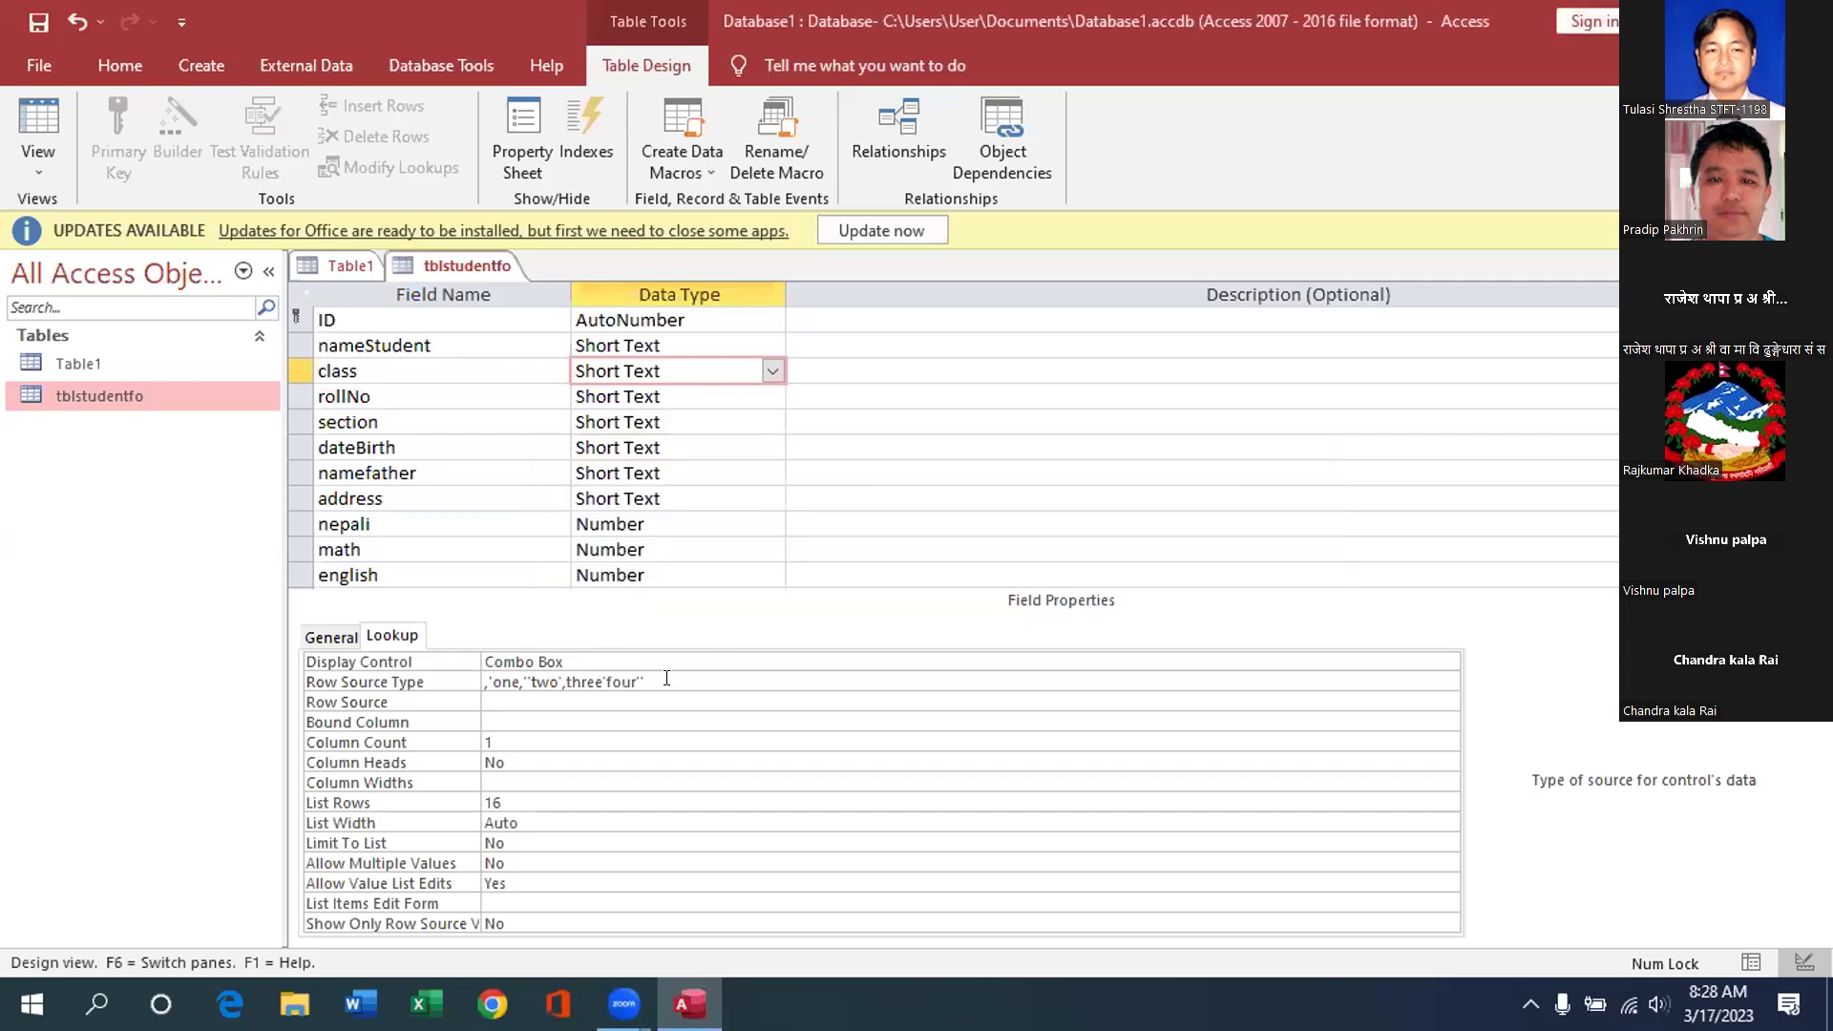
Try to commit the lookup property entries of the class field in tblstudentfo
{"action": "key", "text": "Return"}
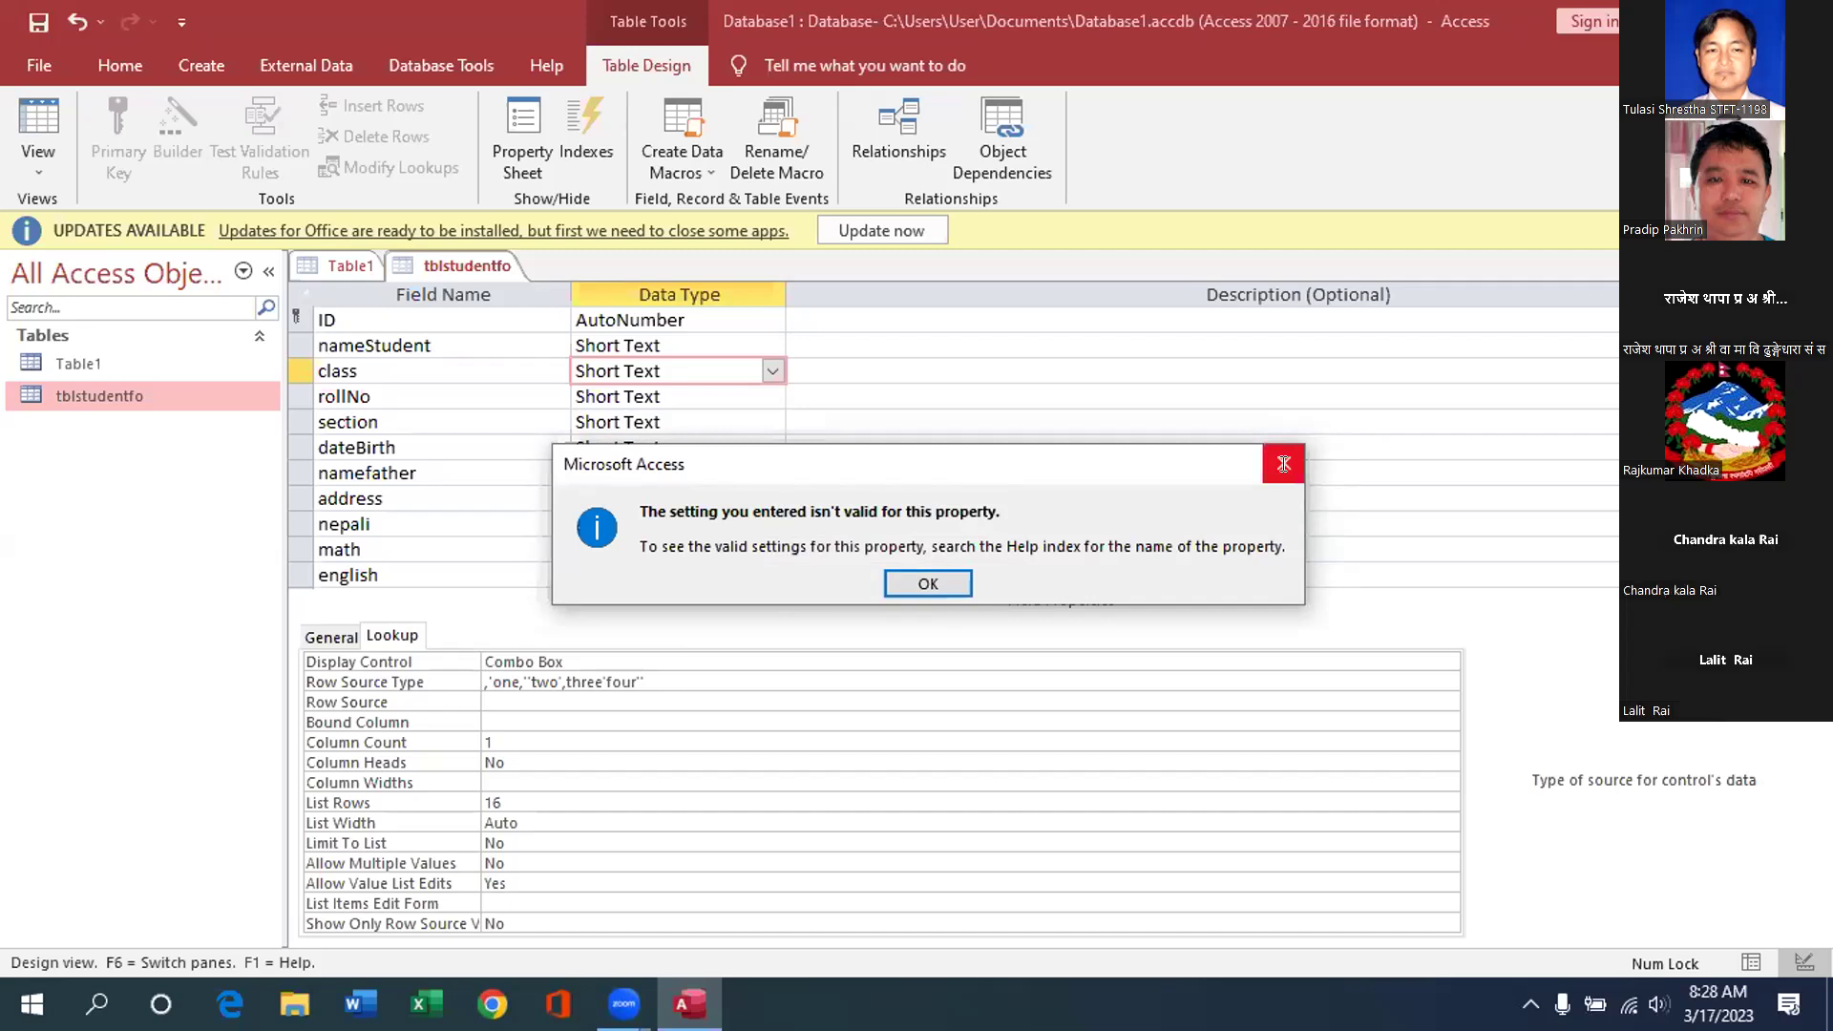
{"action": "left_click", "coordinate": [908, 592]}
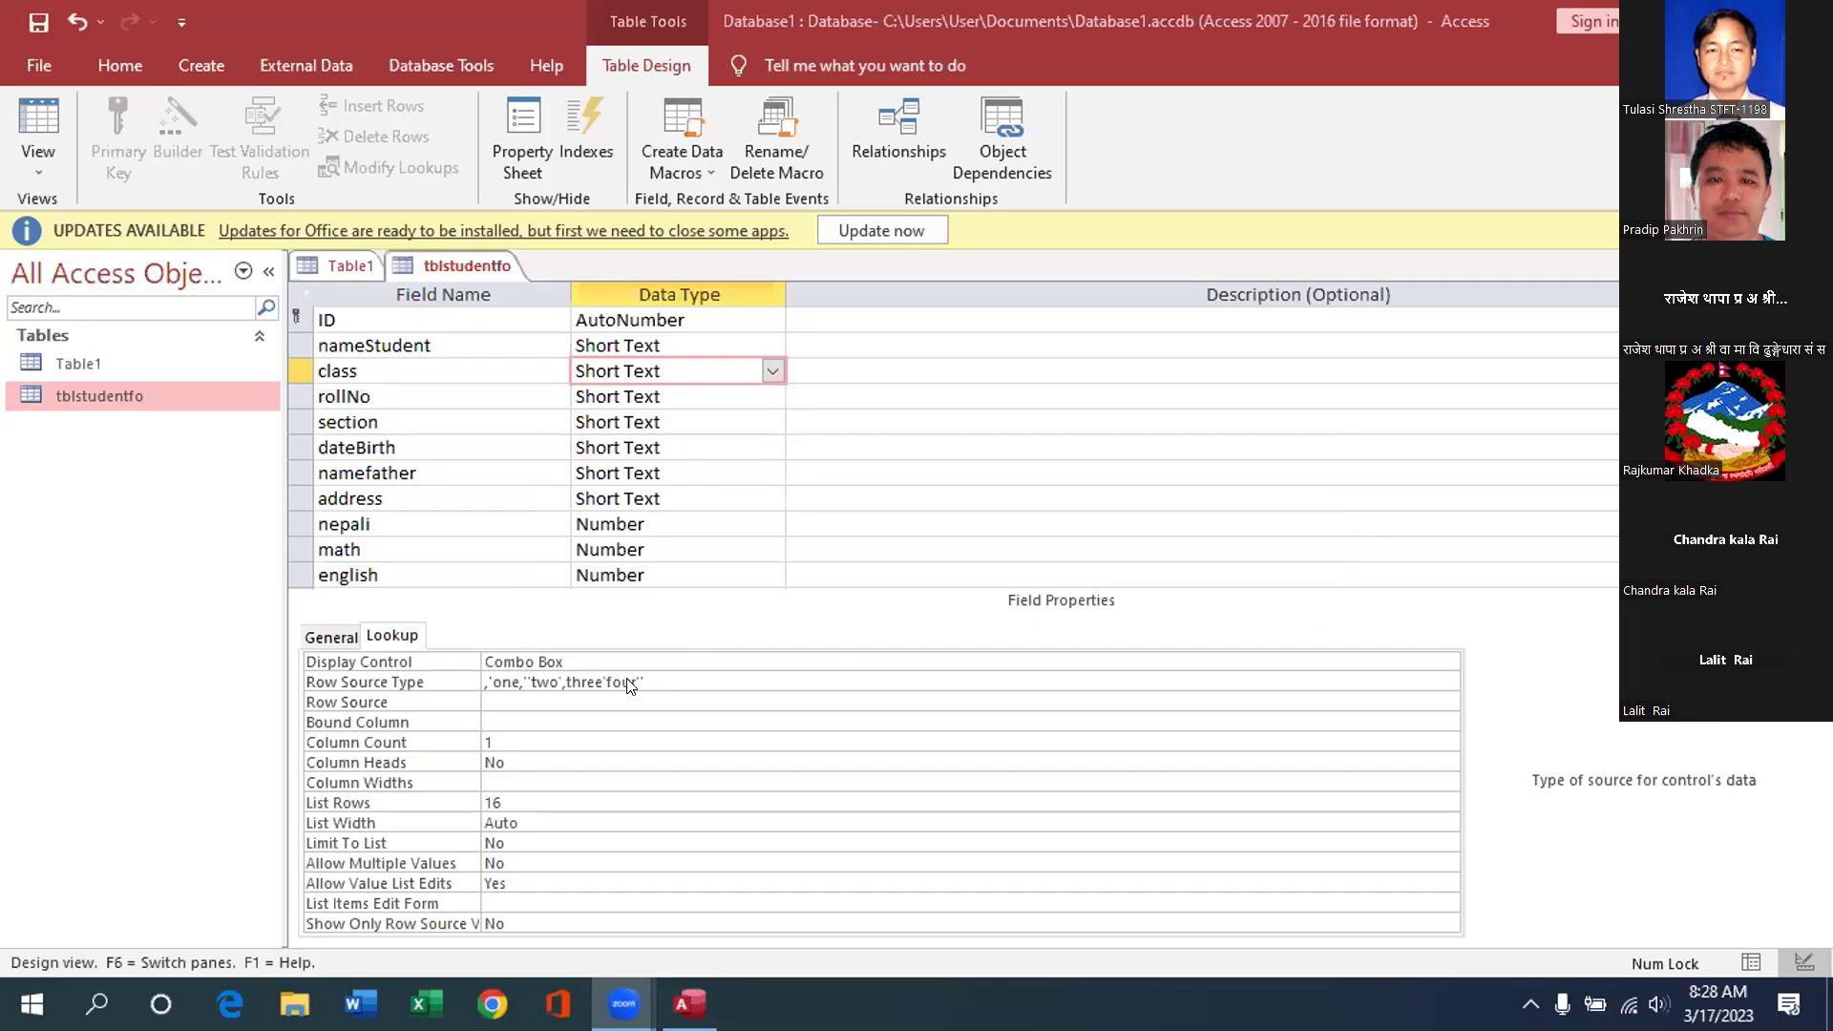
{"action": "key", "text": "Return"}
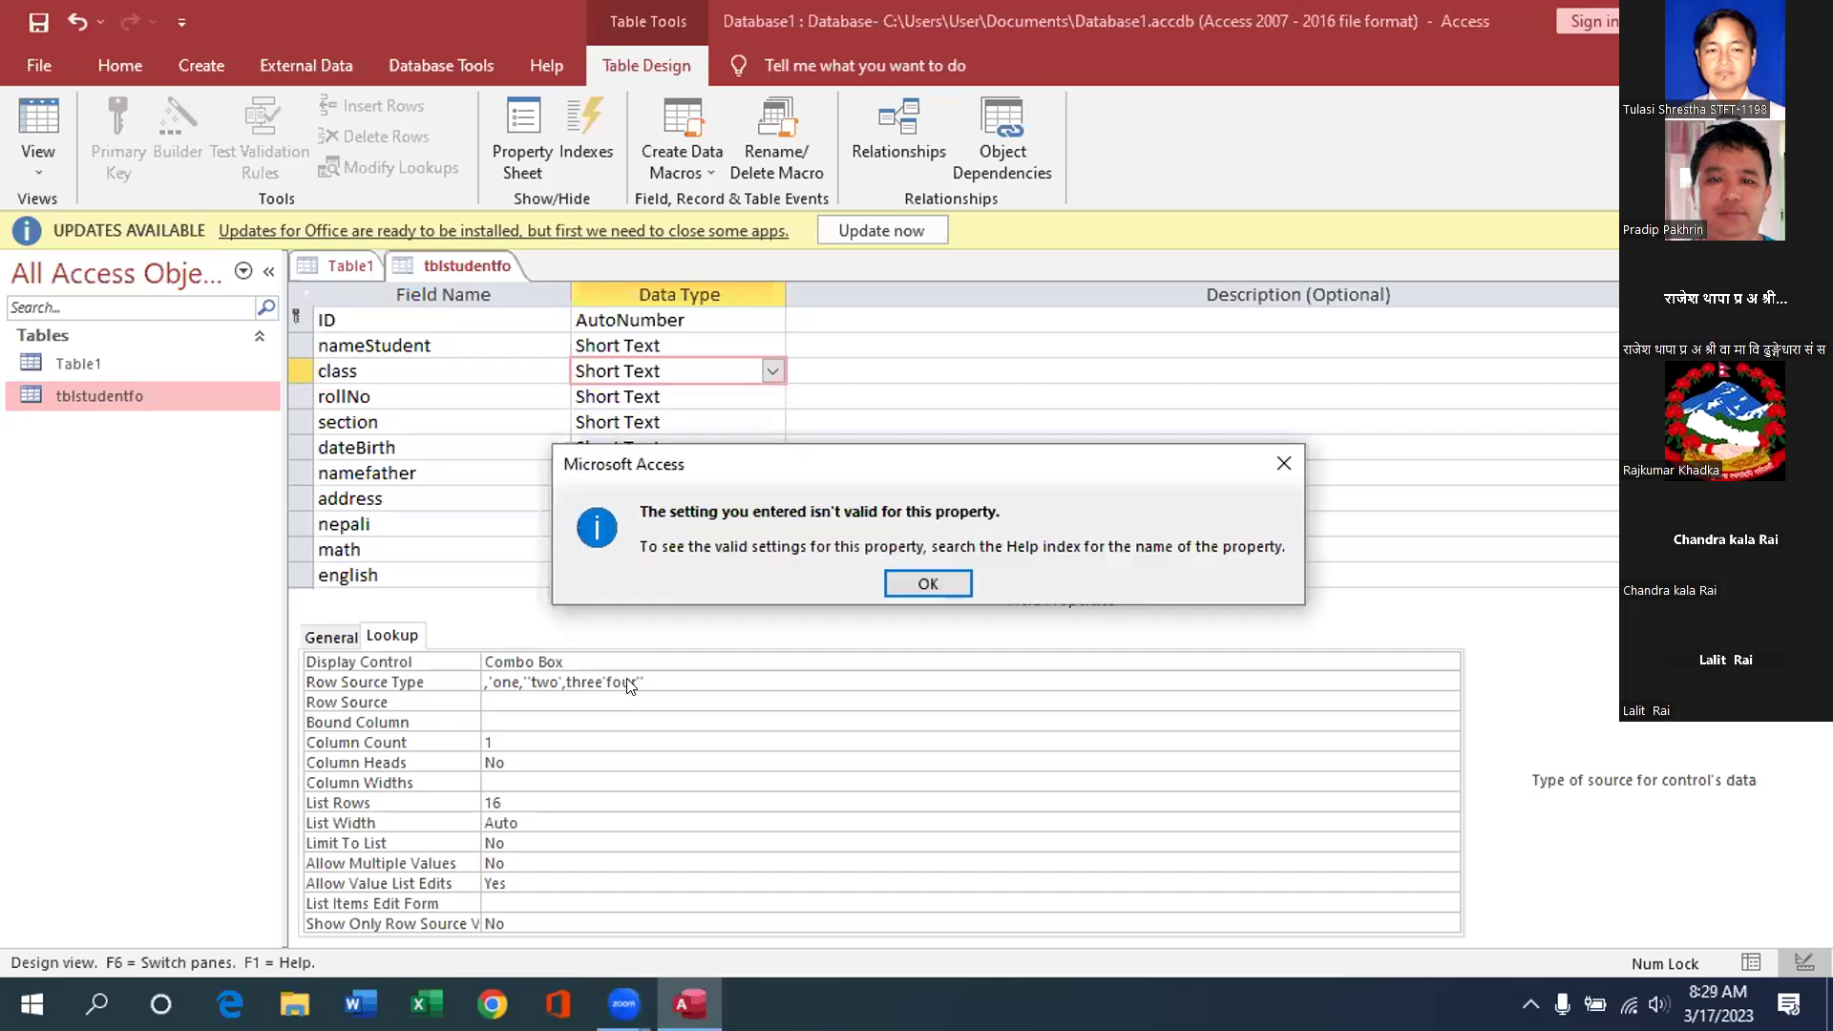
{"action": "left_click", "coordinate": [1282, 465]}
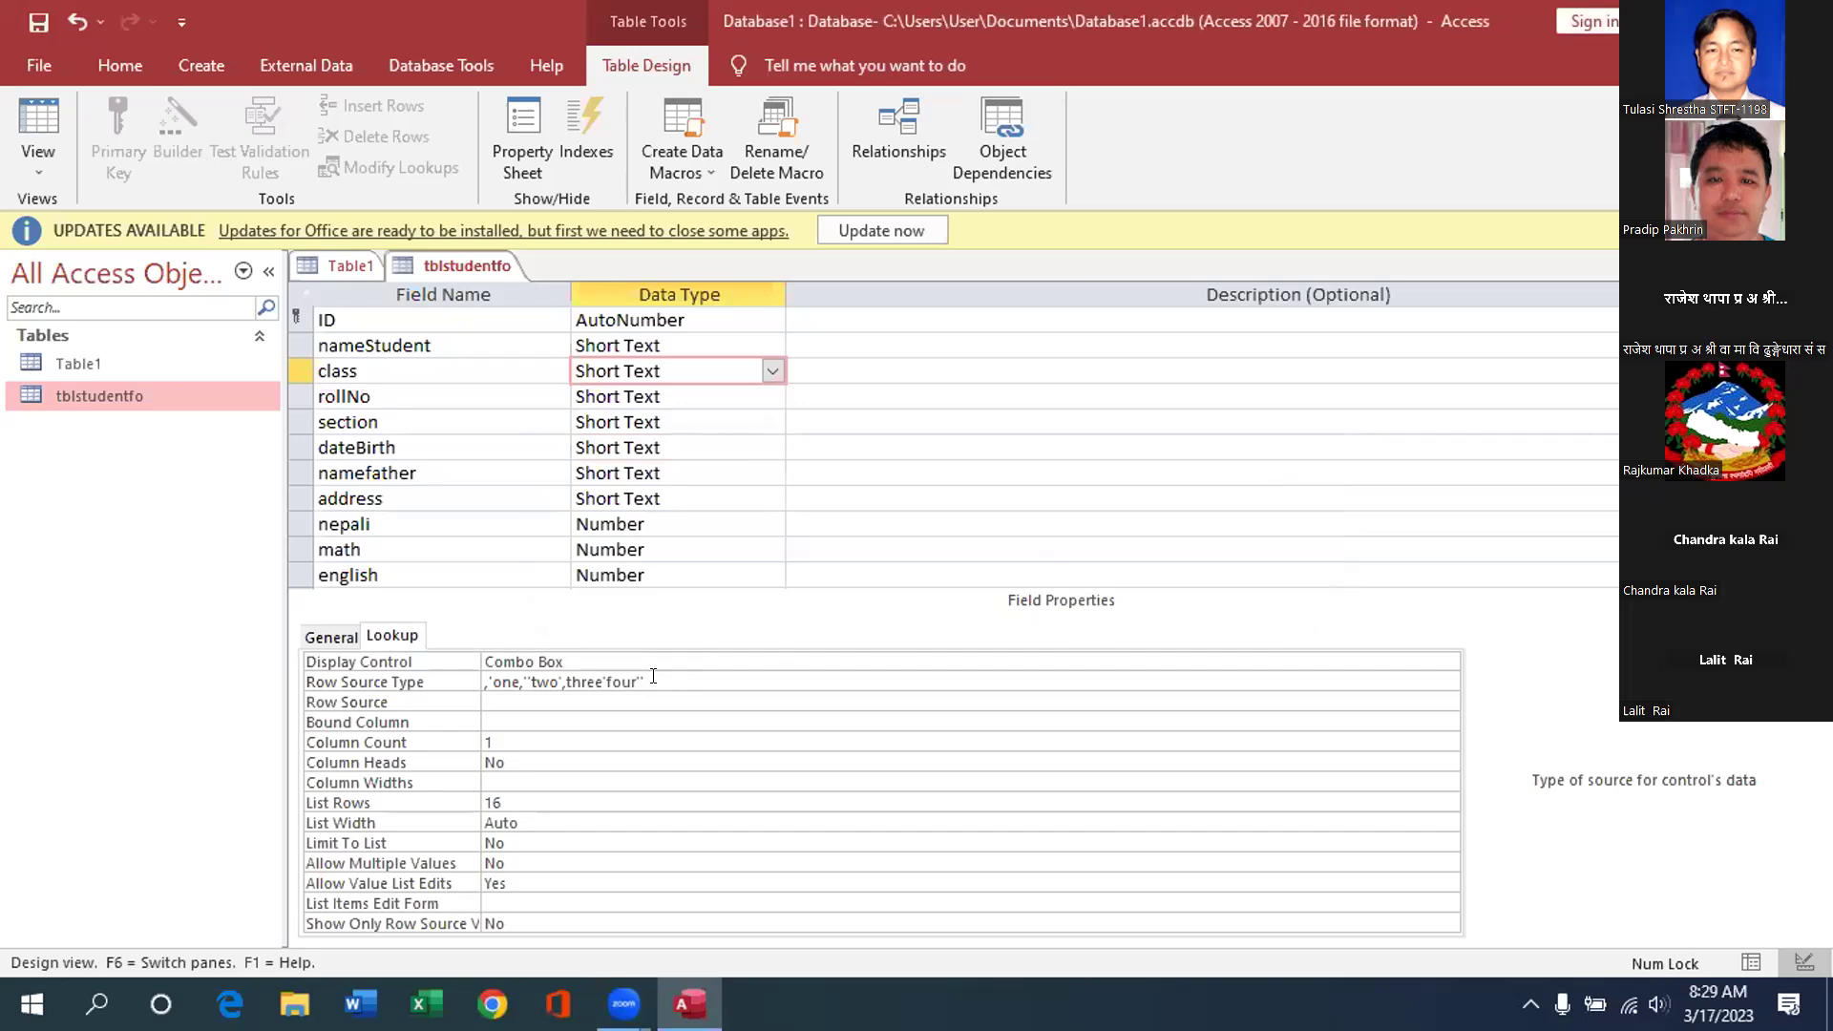
{"action": "key", "text": "Return"}
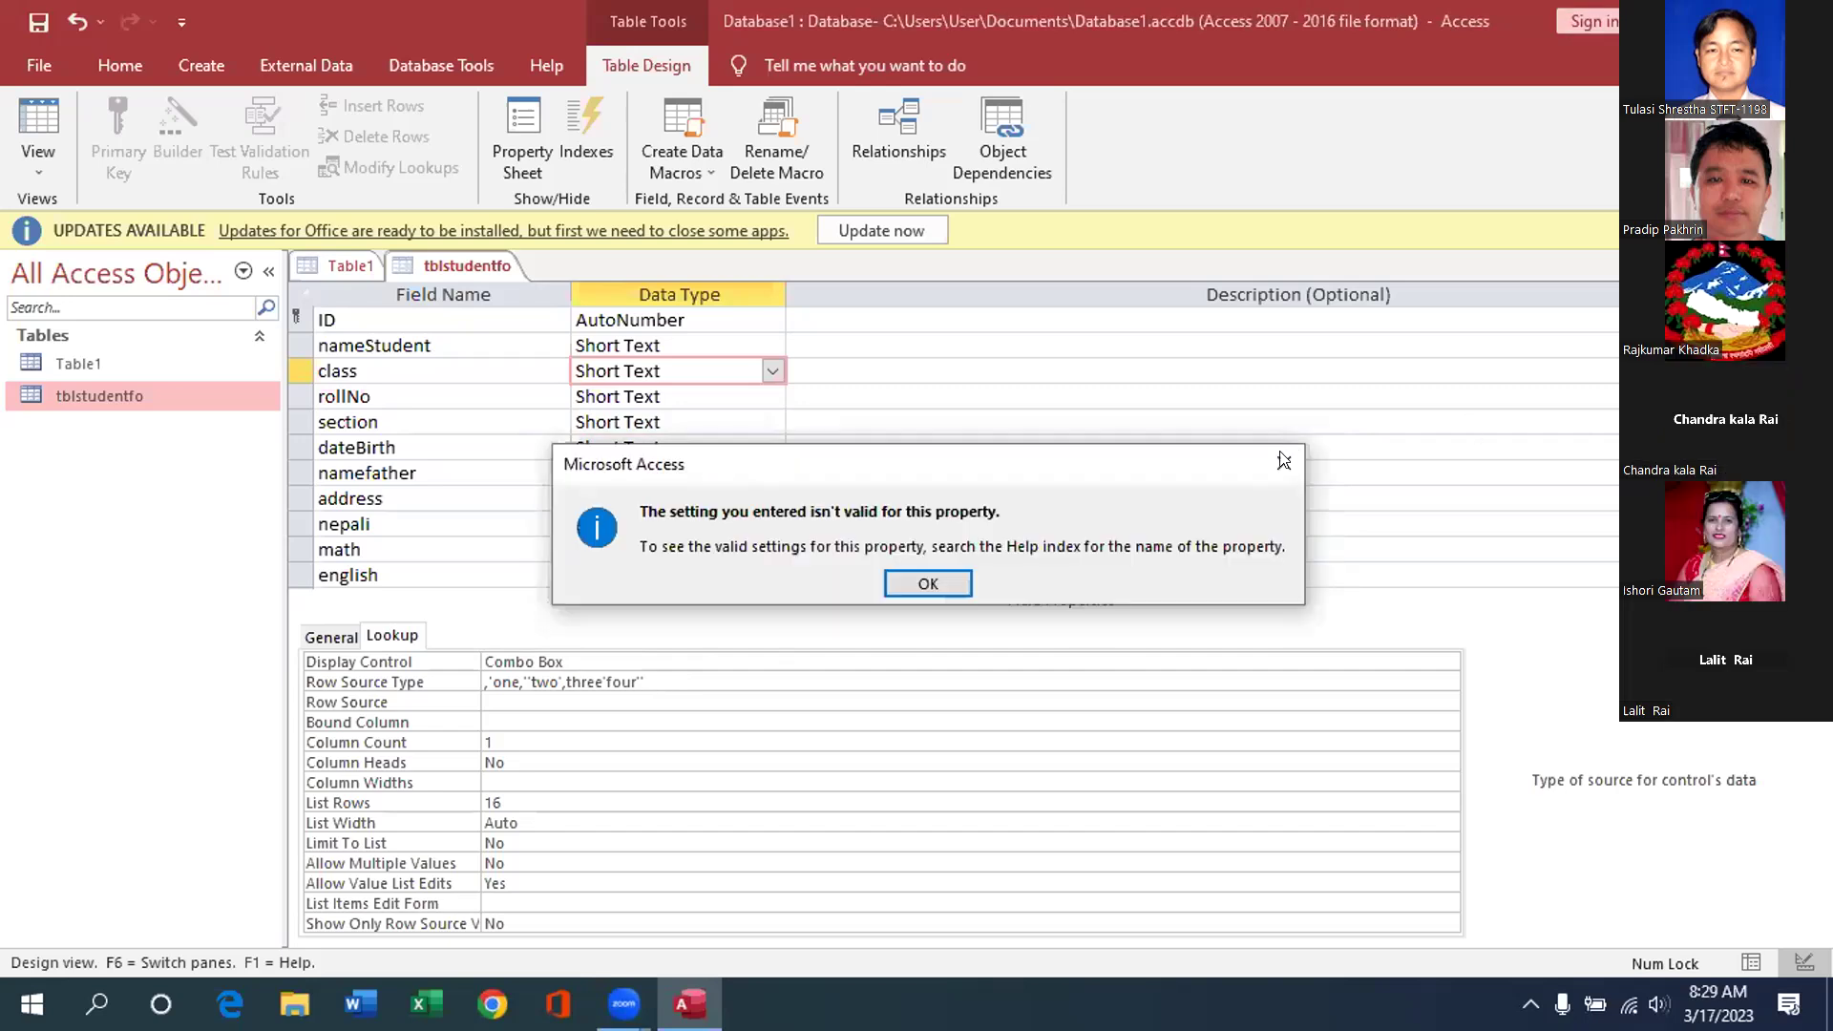
{"action": "left_click", "coordinate": [1283, 464]}
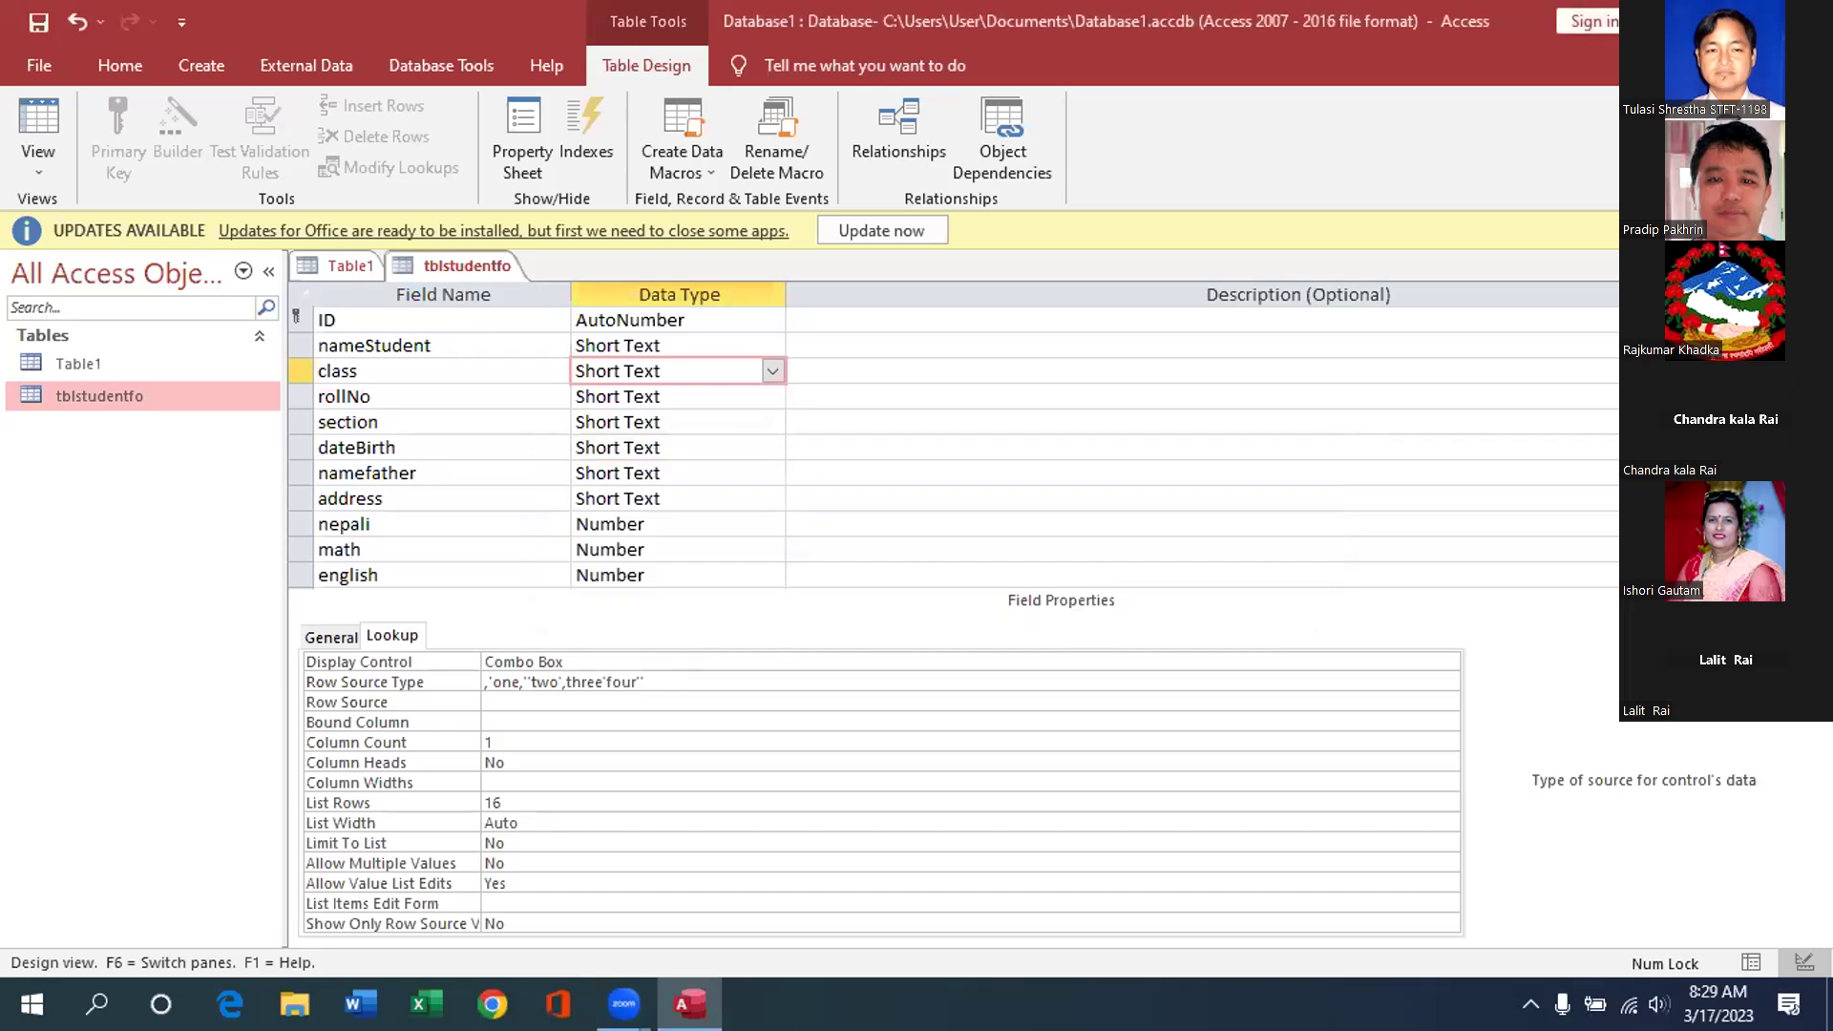
Try to close the tblstudentfo table and save its design changes
{"action": "key", "text": "ctrl+w"}
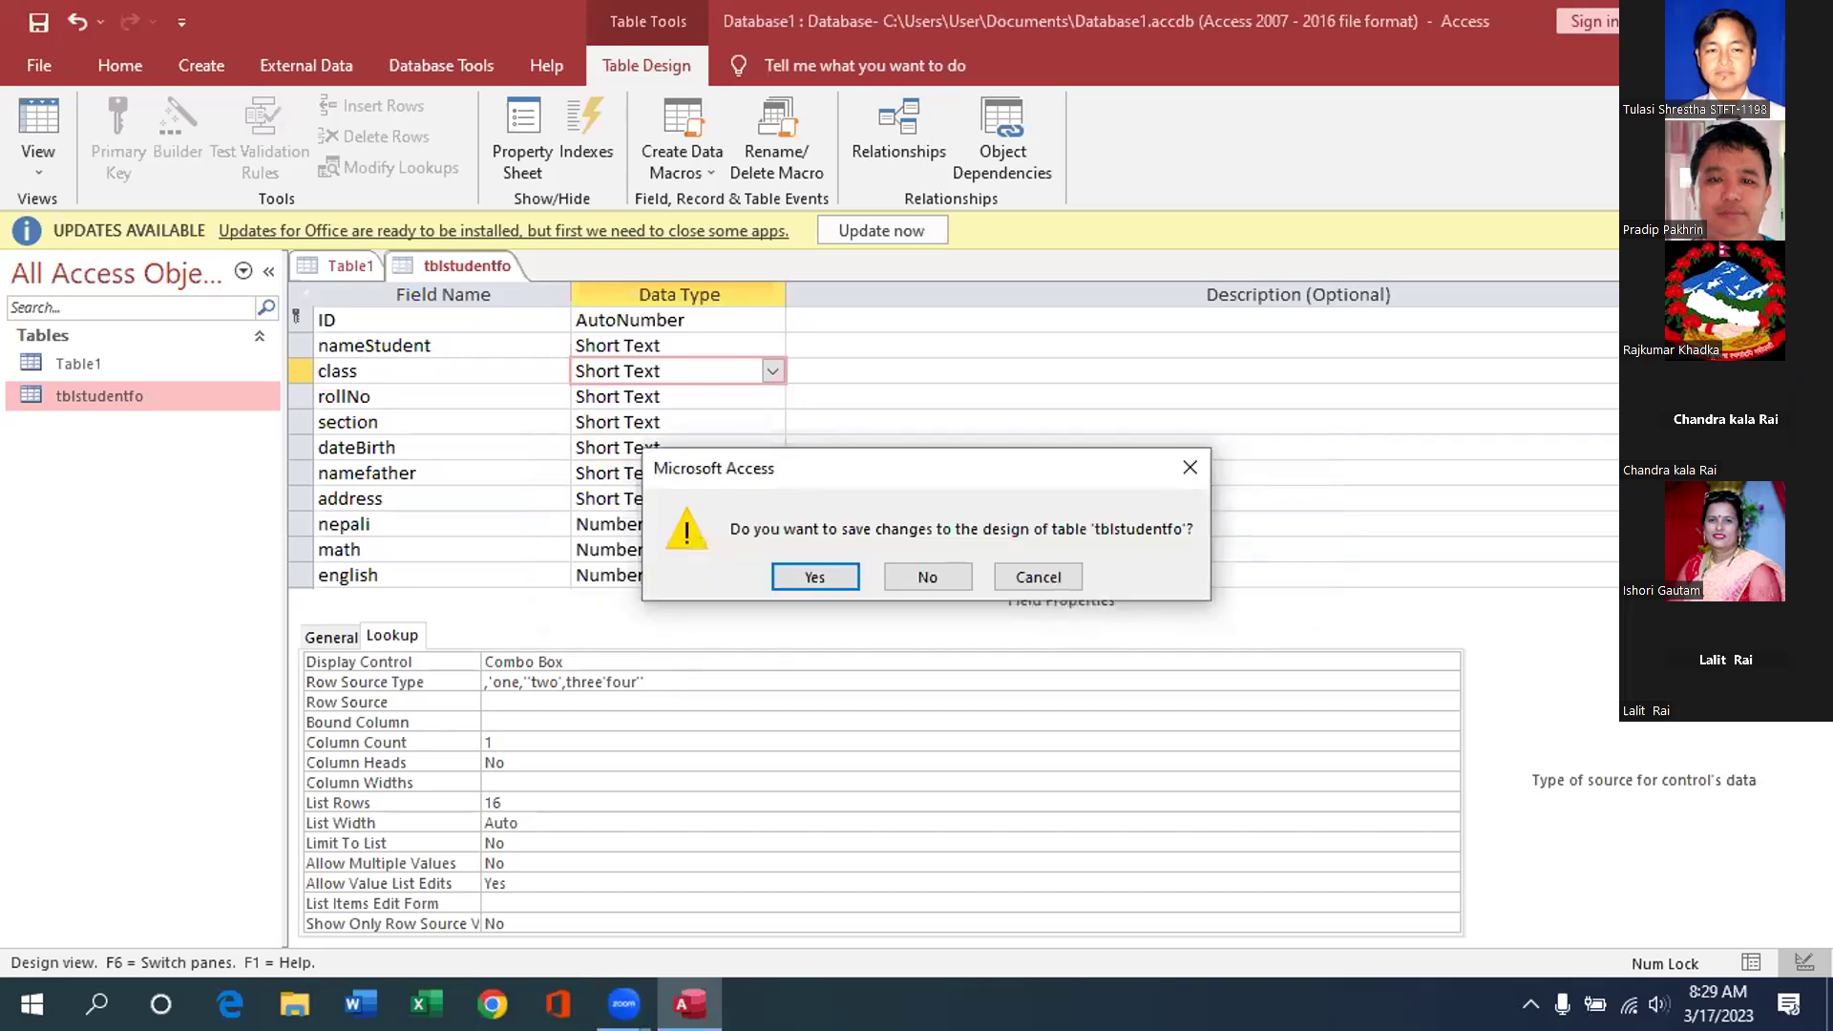
{"action": "left_click", "coordinate": [849, 577]}
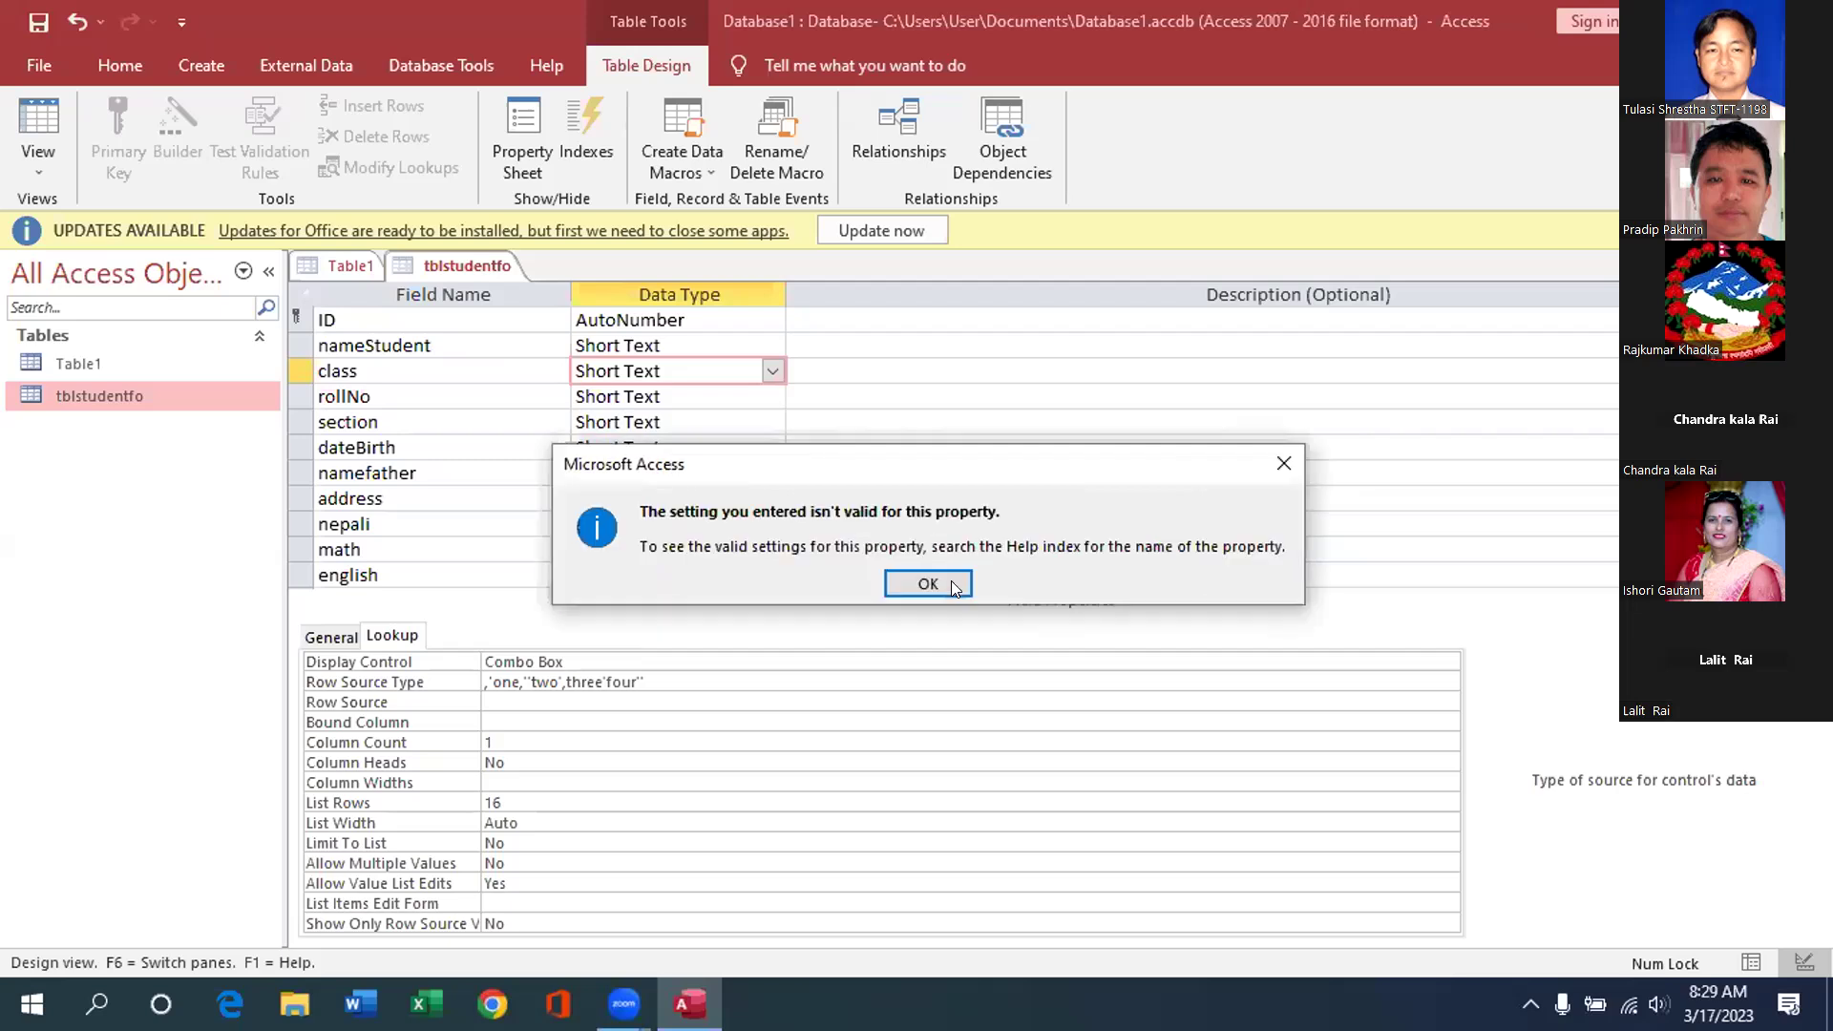
{"action": "left_click", "coordinate": [894, 579]}
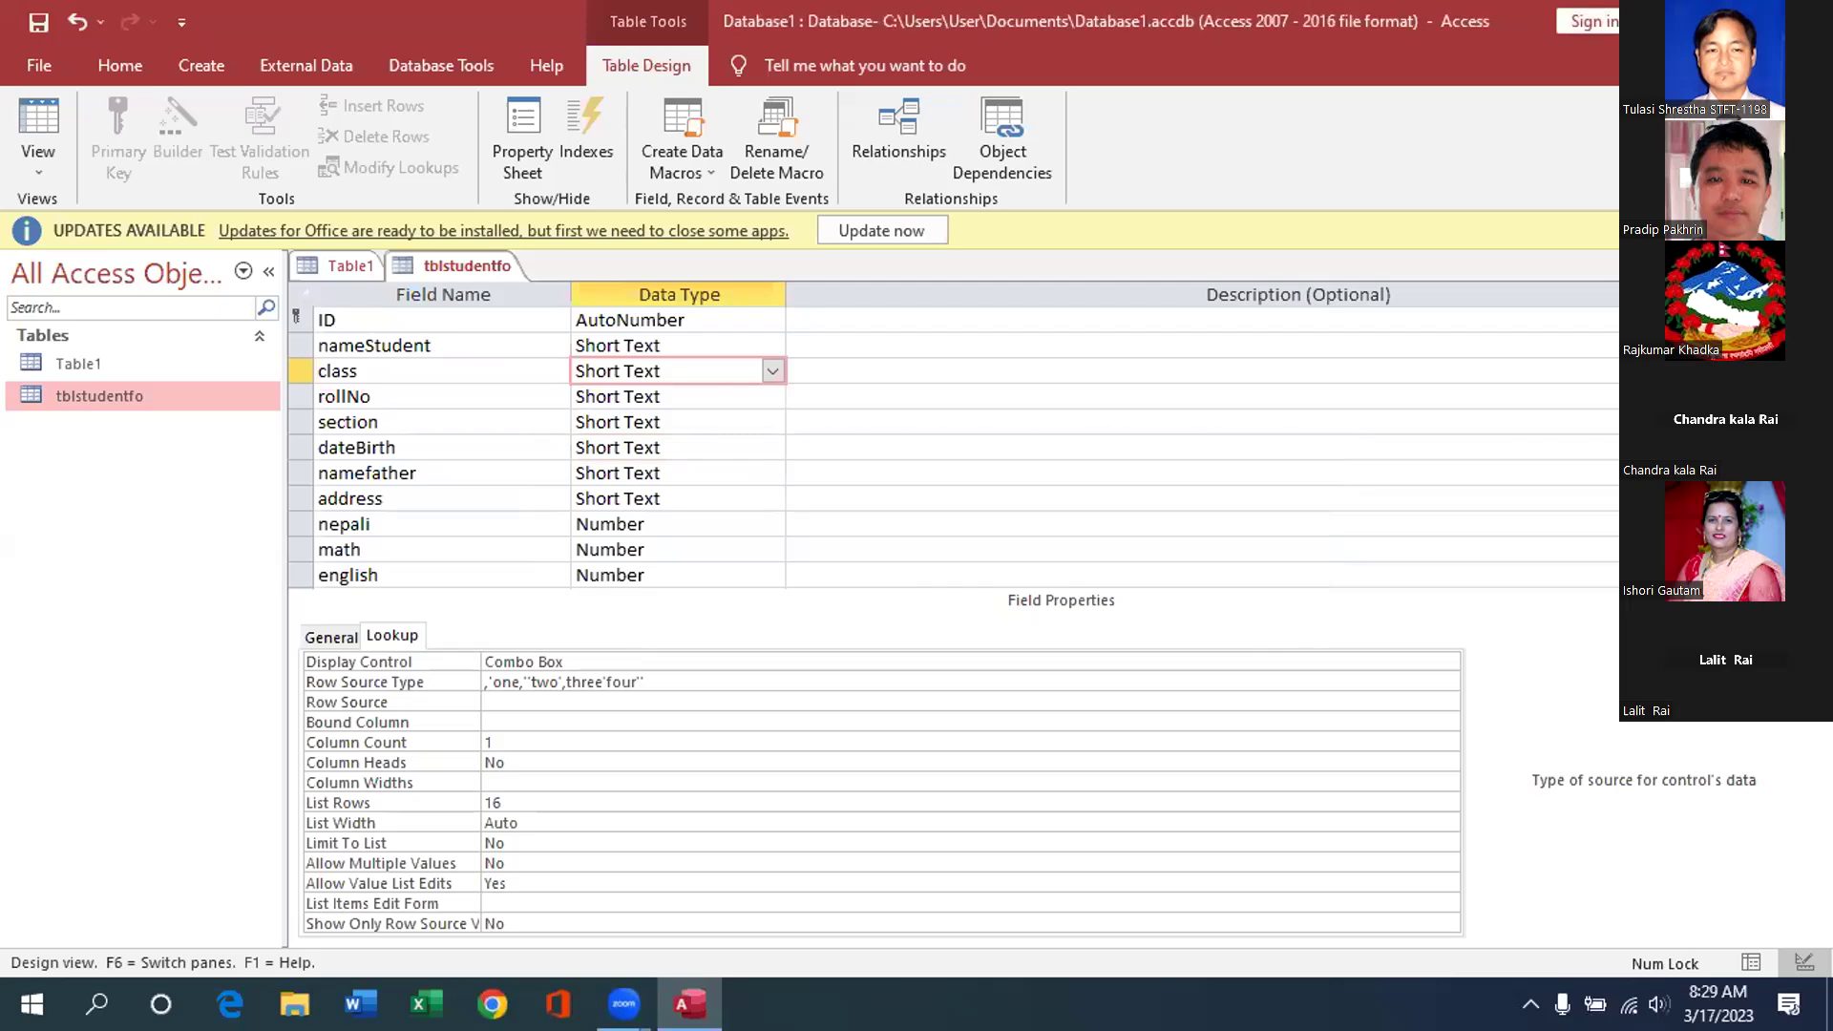
{"action": "key", "text": "ctrl+w"}
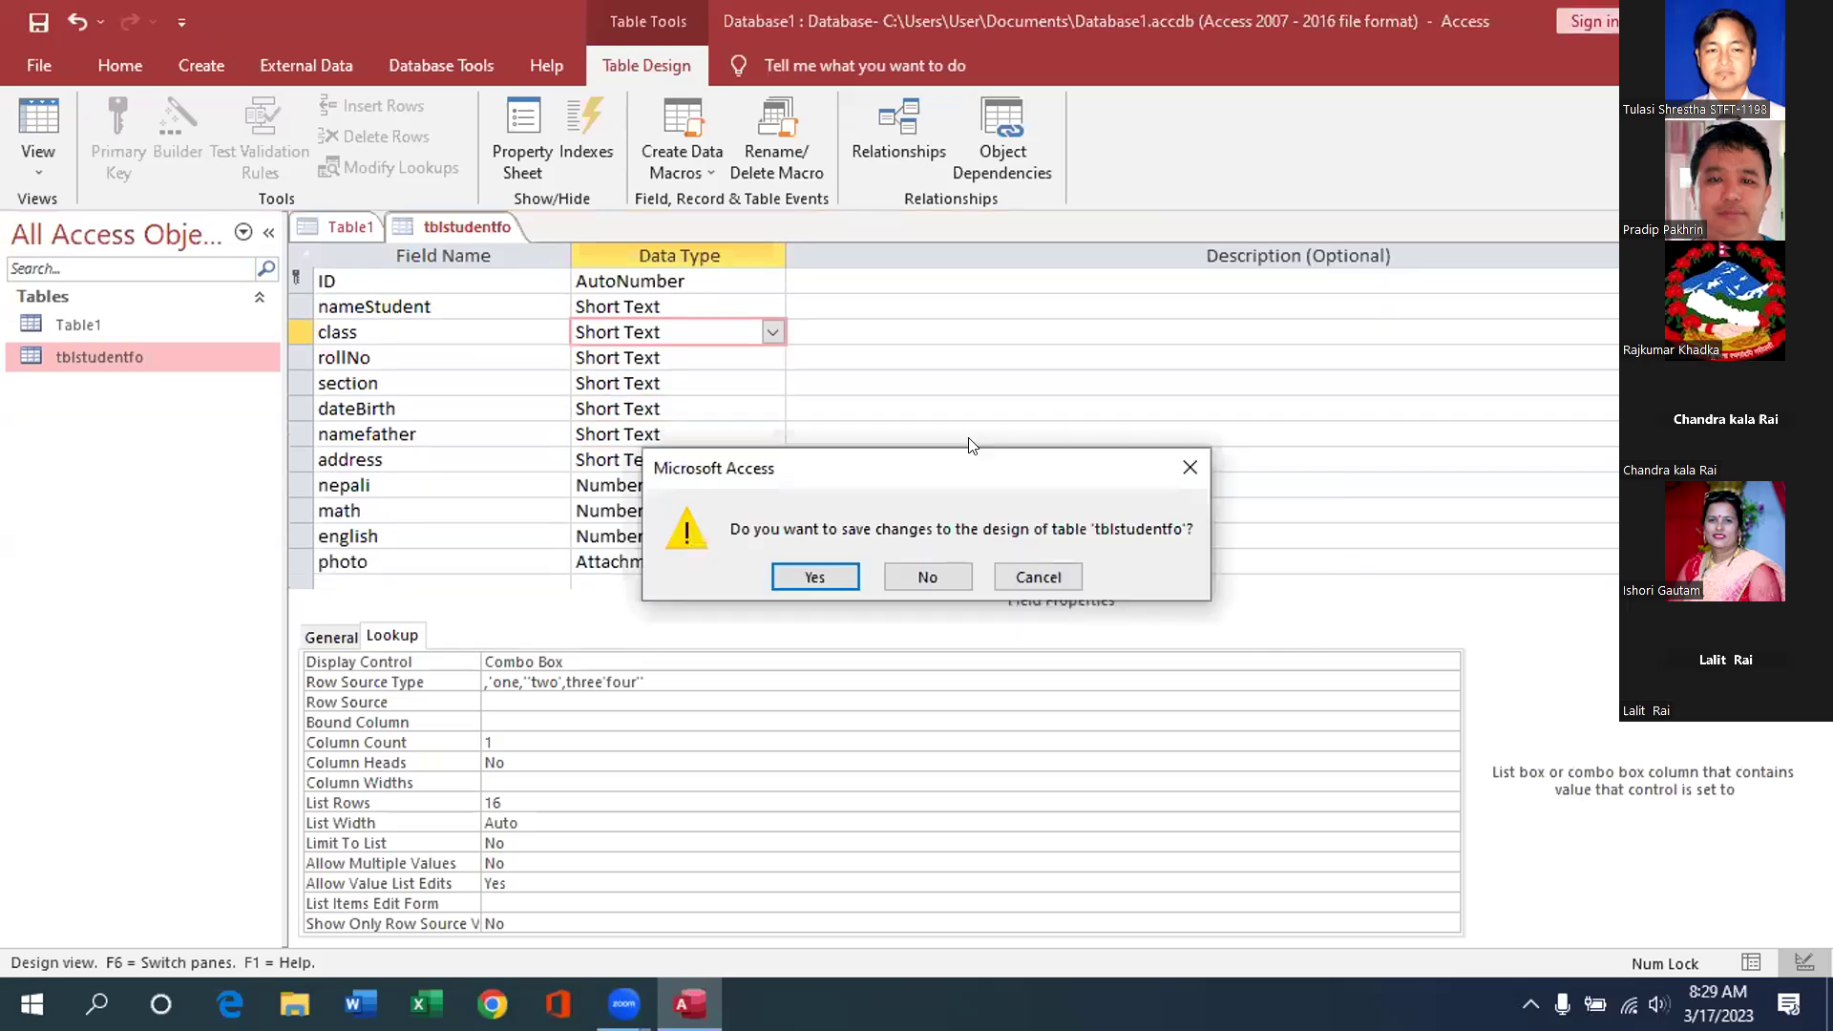
{"action": "left_click", "coordinate": [811, 579]}
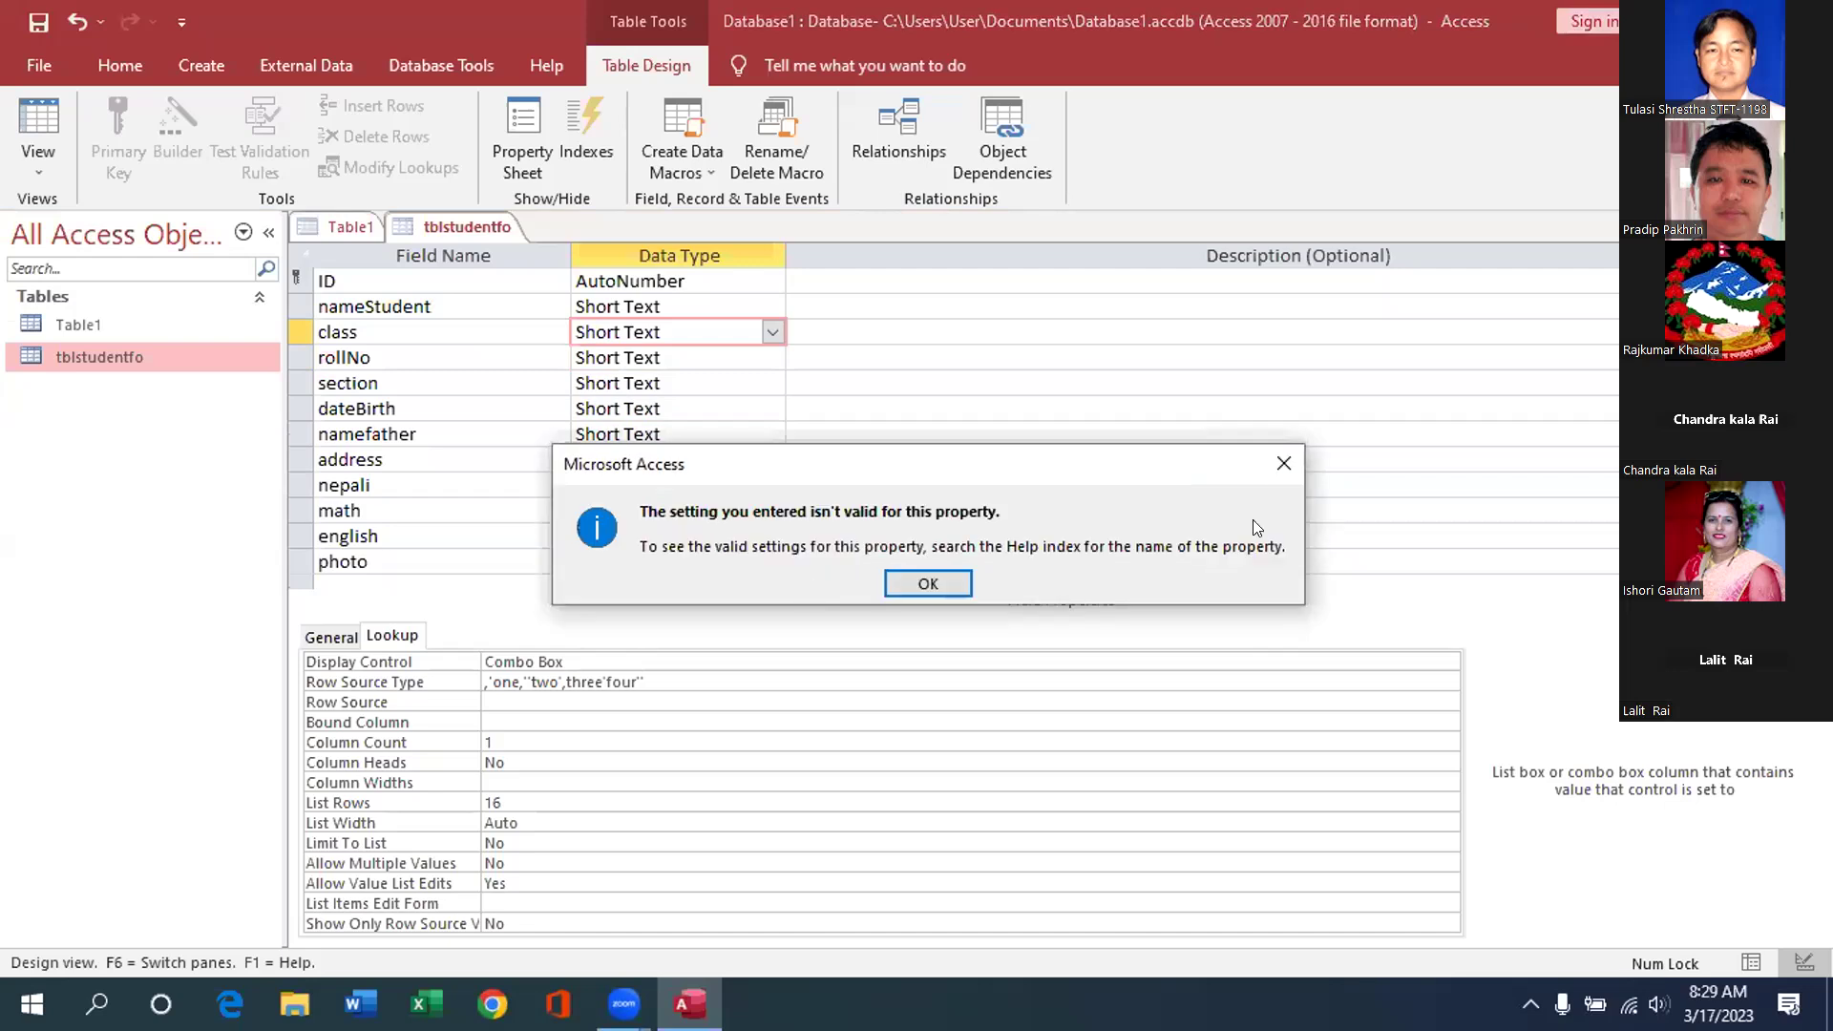
{"action": "left_click", "coordinate": [1280, 468]}
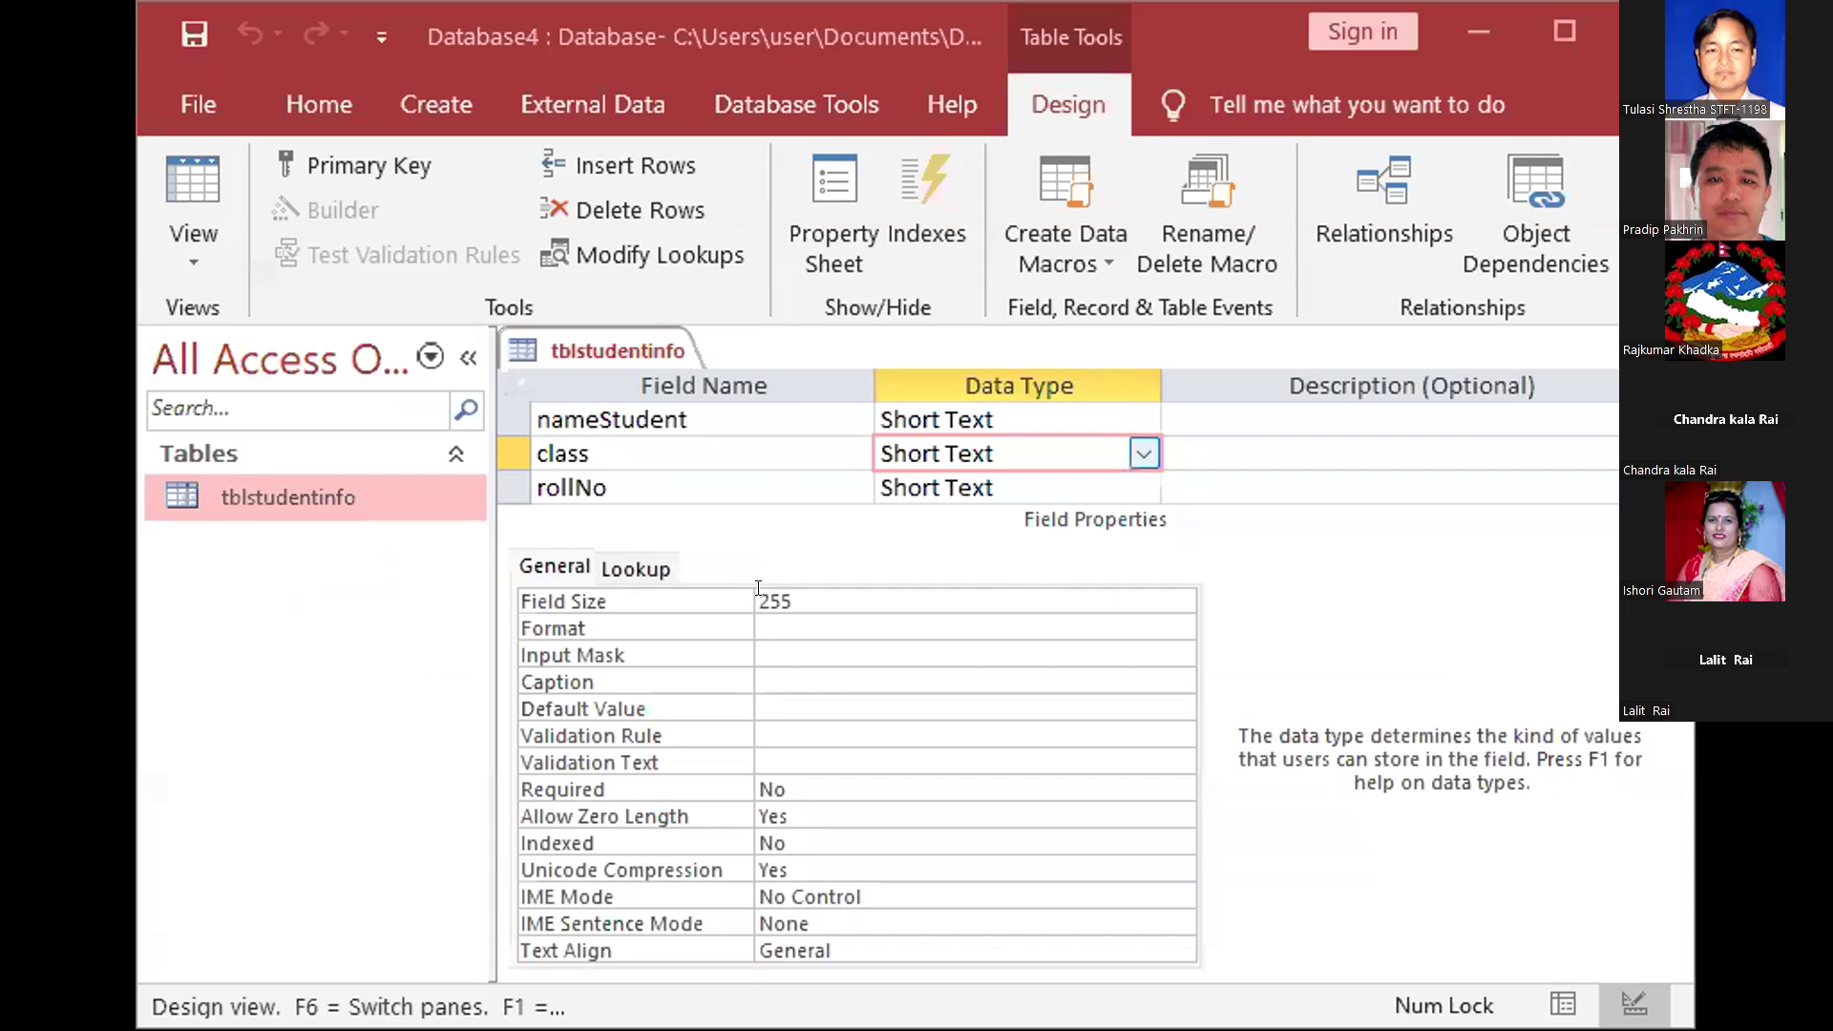
Review the class field's lookup settings in the tblstudentinfo design, including its row source and Bound Column
{"action": "left_click", "coordinate": [657, 580]}
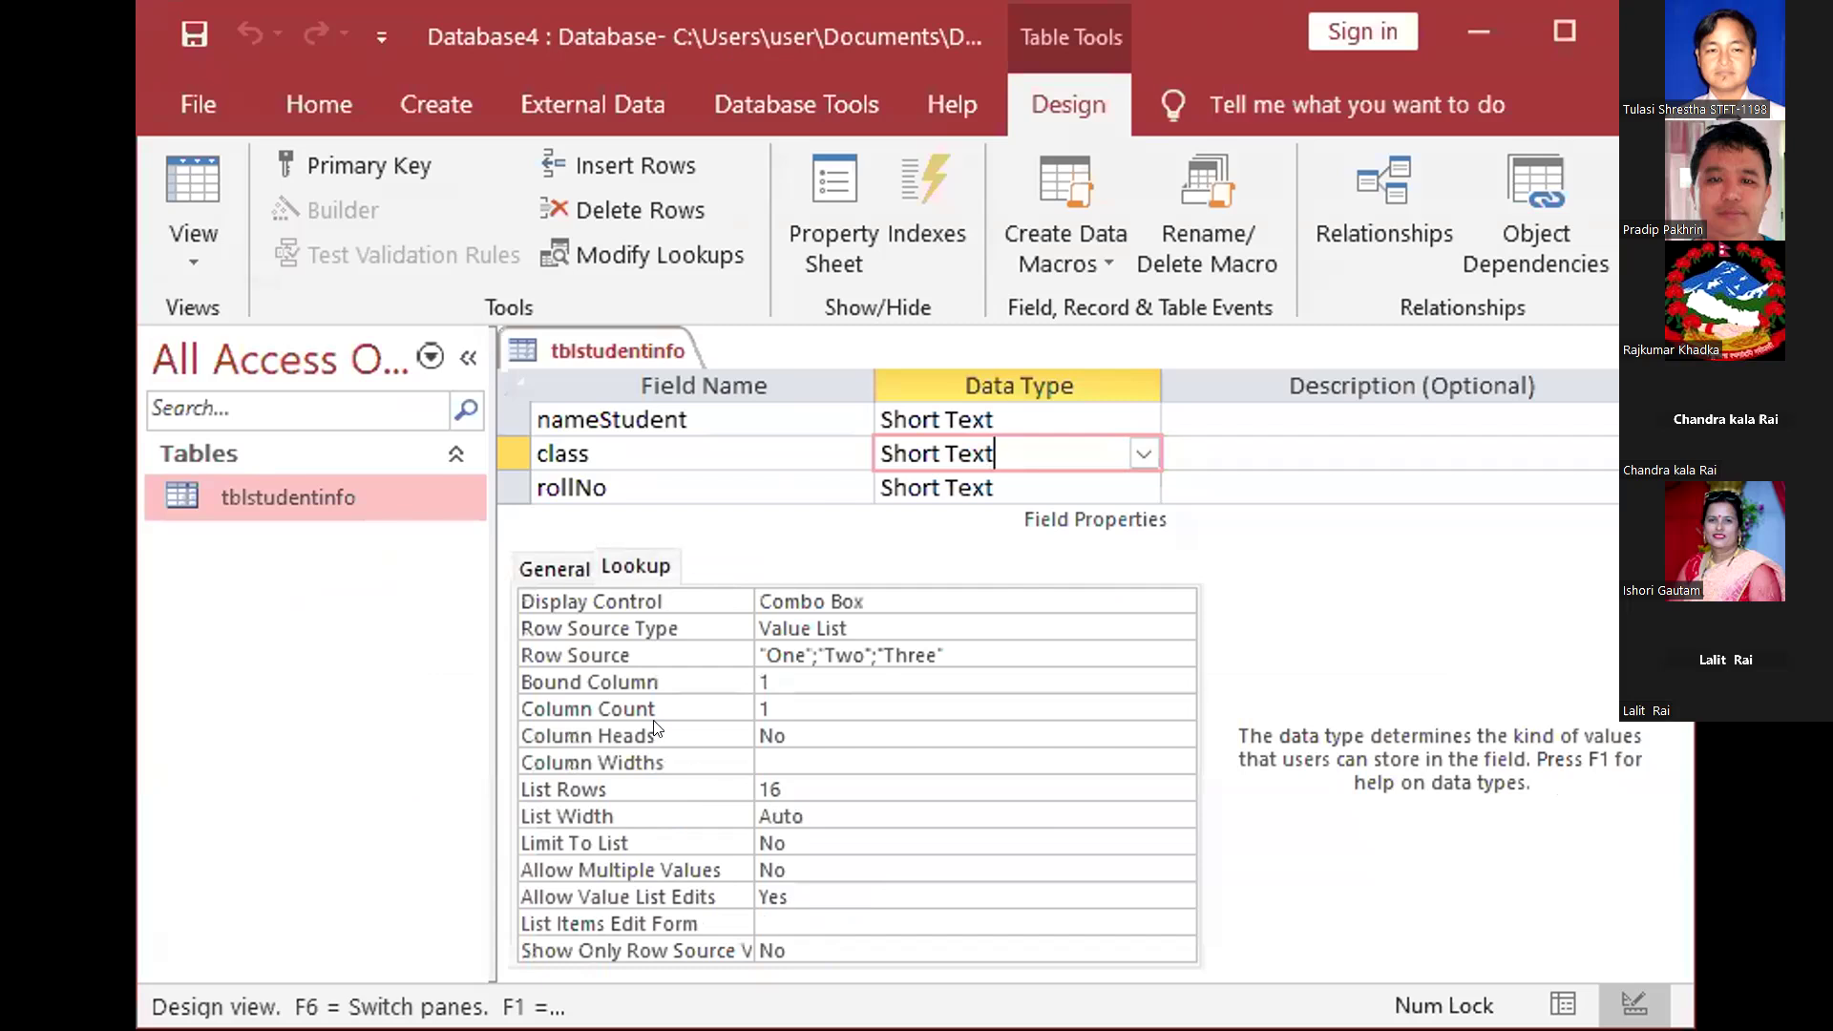
{"action": "left_click", "coordinate": [722, 707]}
{"action": "key", "text": "shift+Home"}
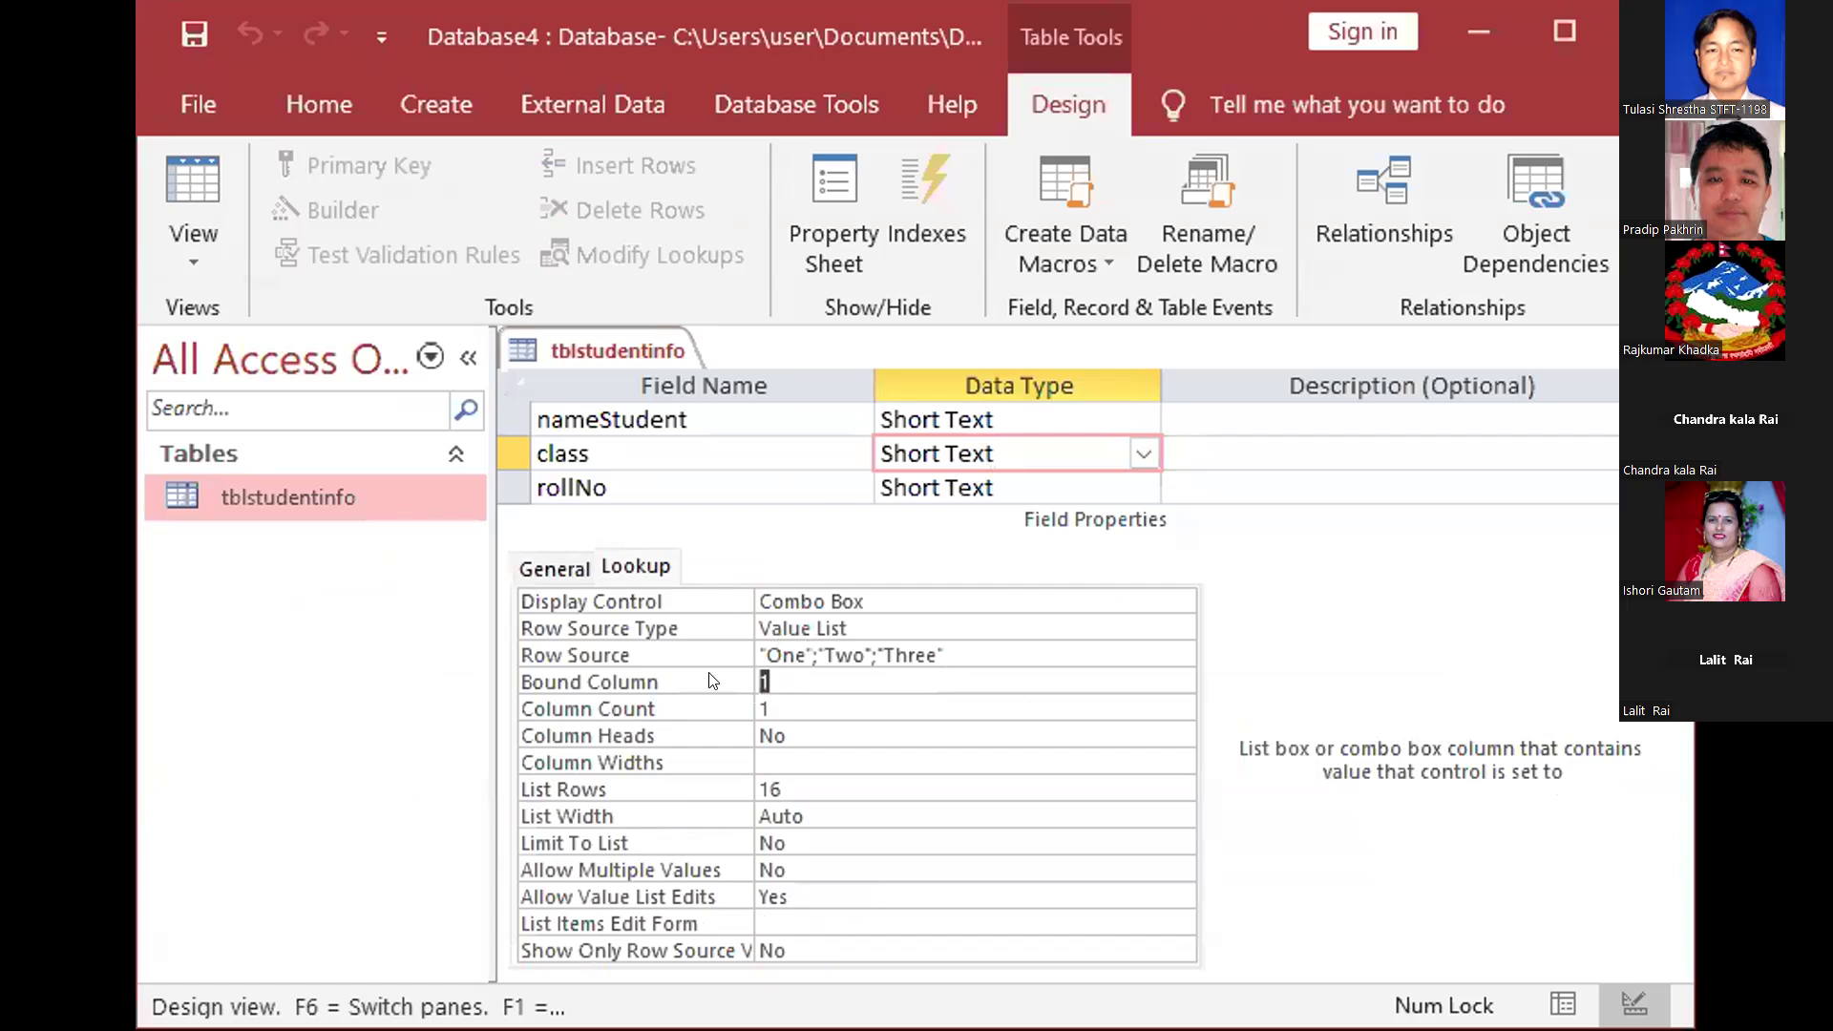
{"action": "left_click", "coordinate": [782, 673]}
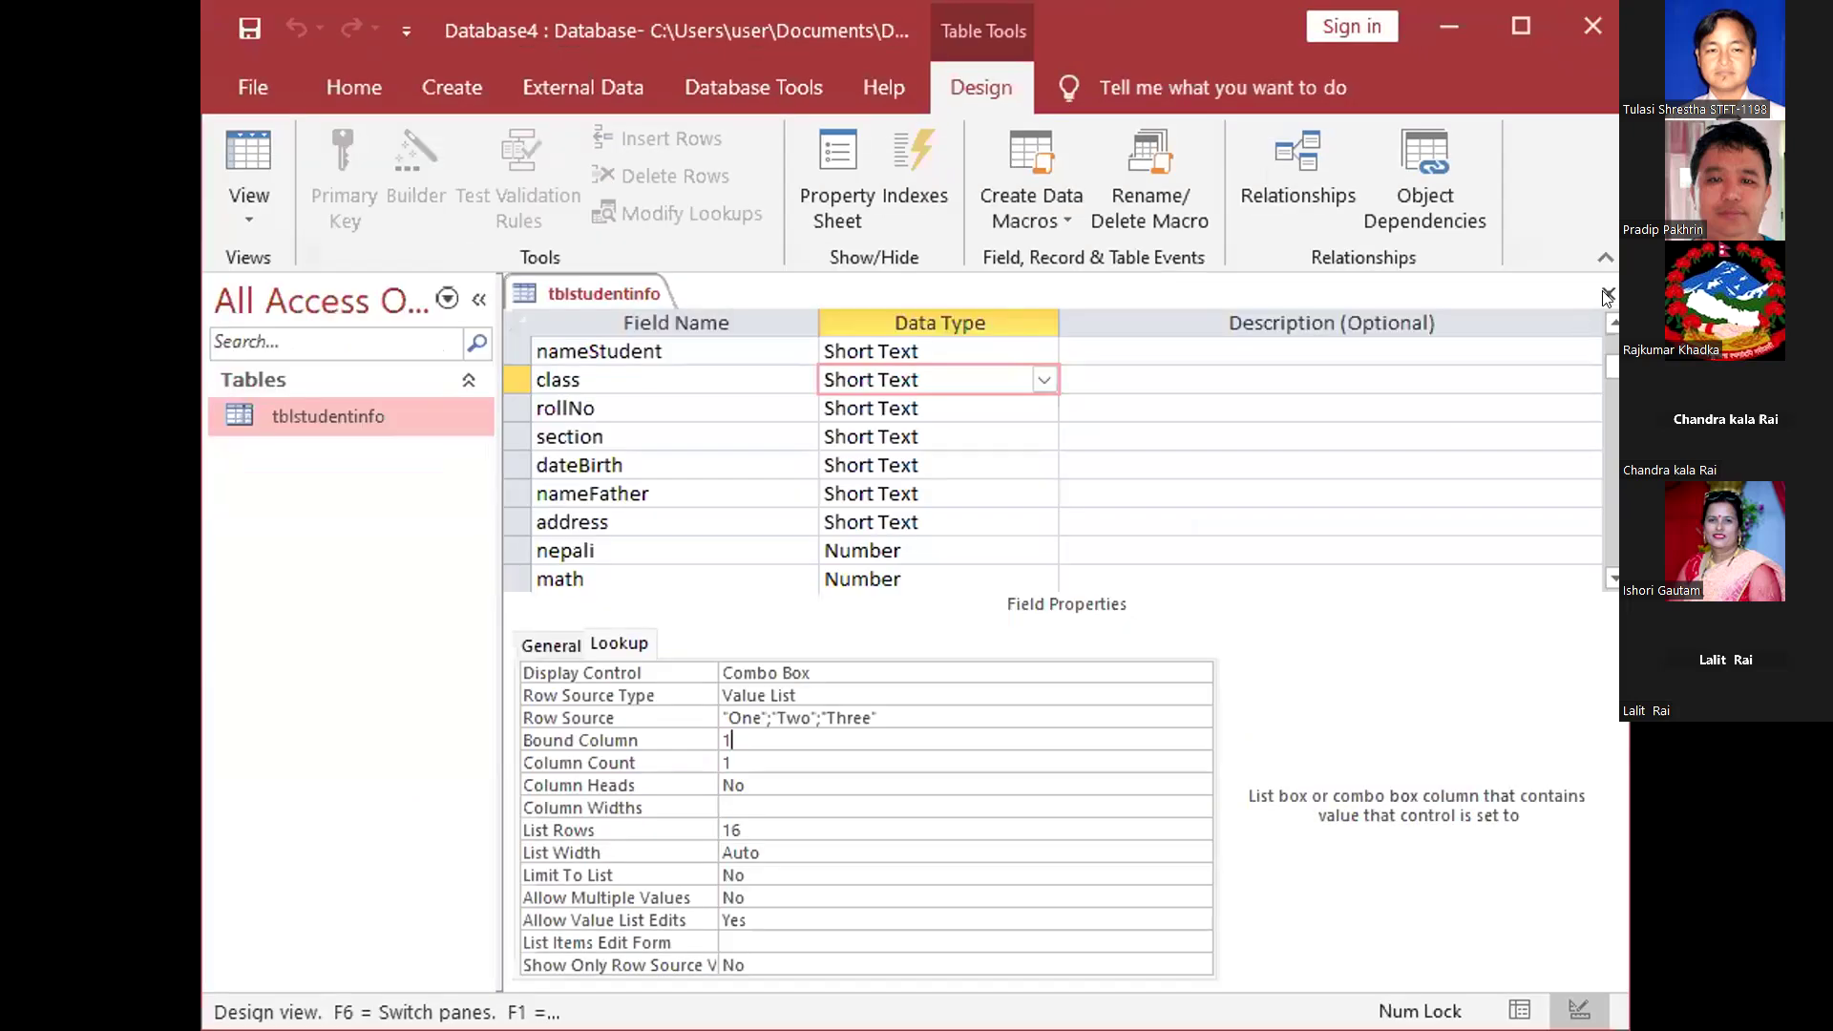
Close the tblstudentinfo design, reopen the table in Datasheet View and show the new record's class drop-down list
{"action": "left_click", "coordinate": [1608, 294]}
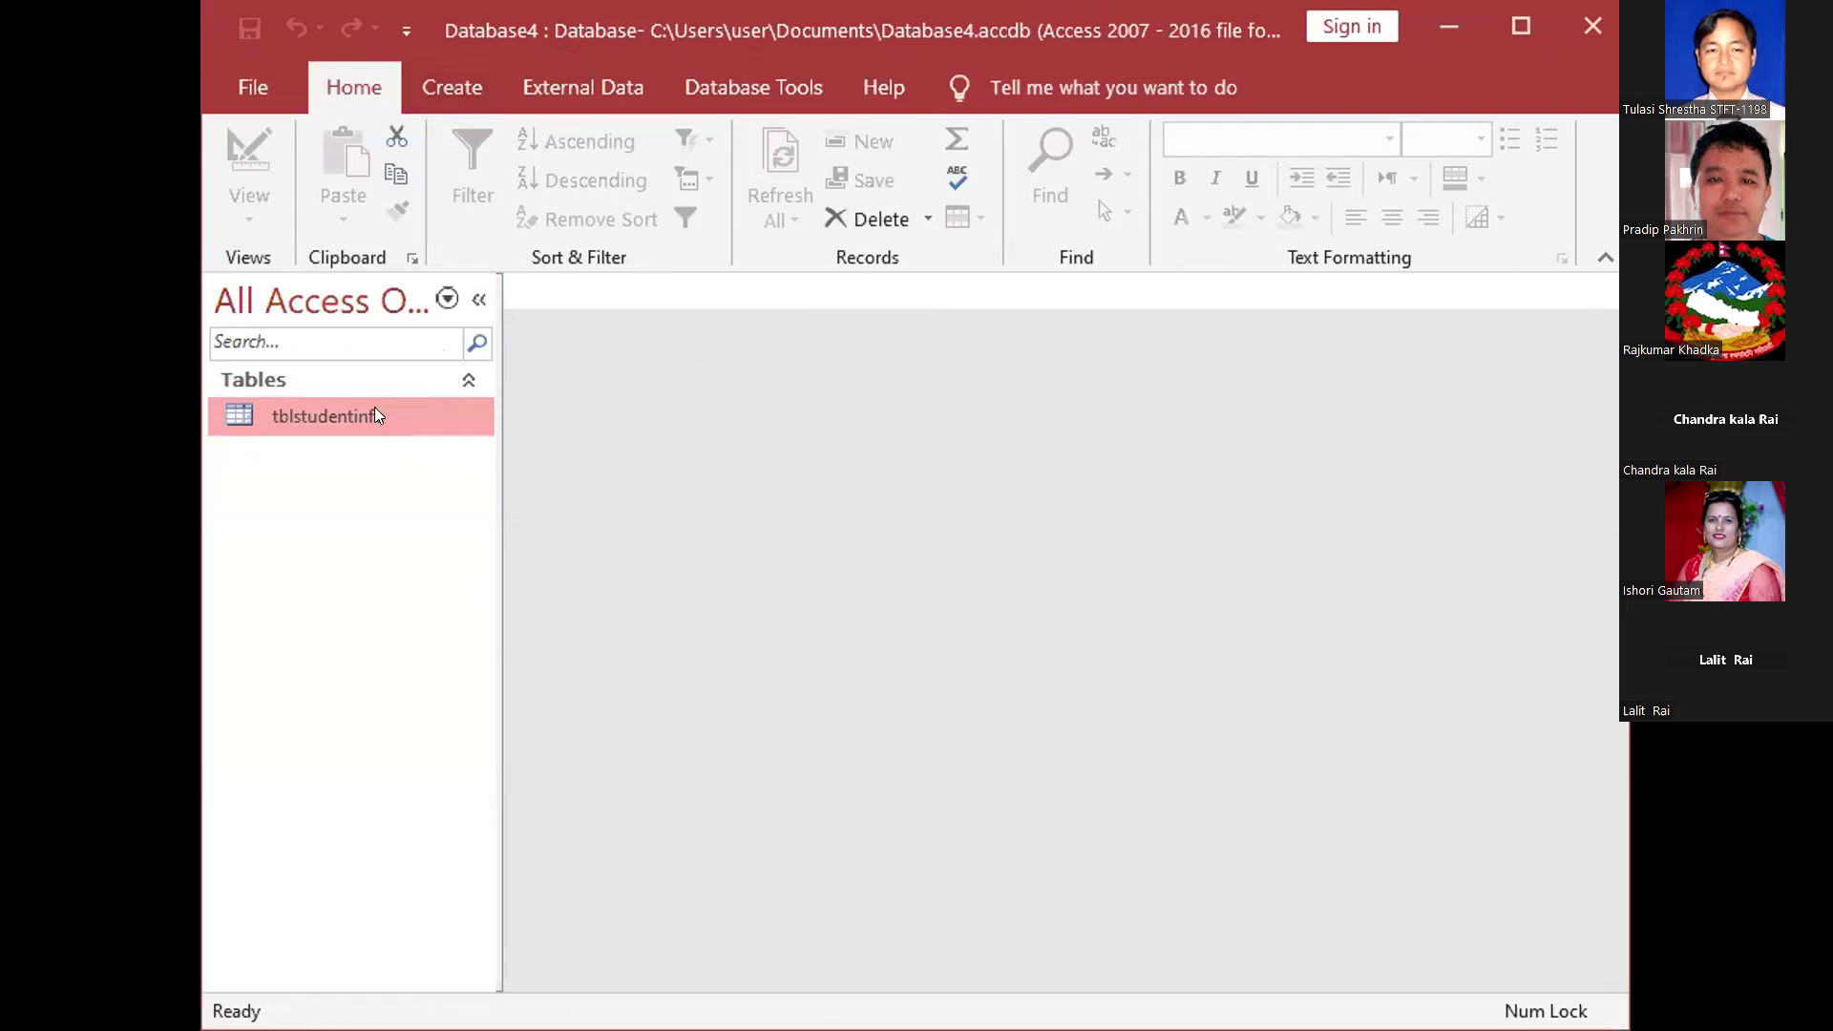
{"action": "left_click", "coordinate": [427, 84]}
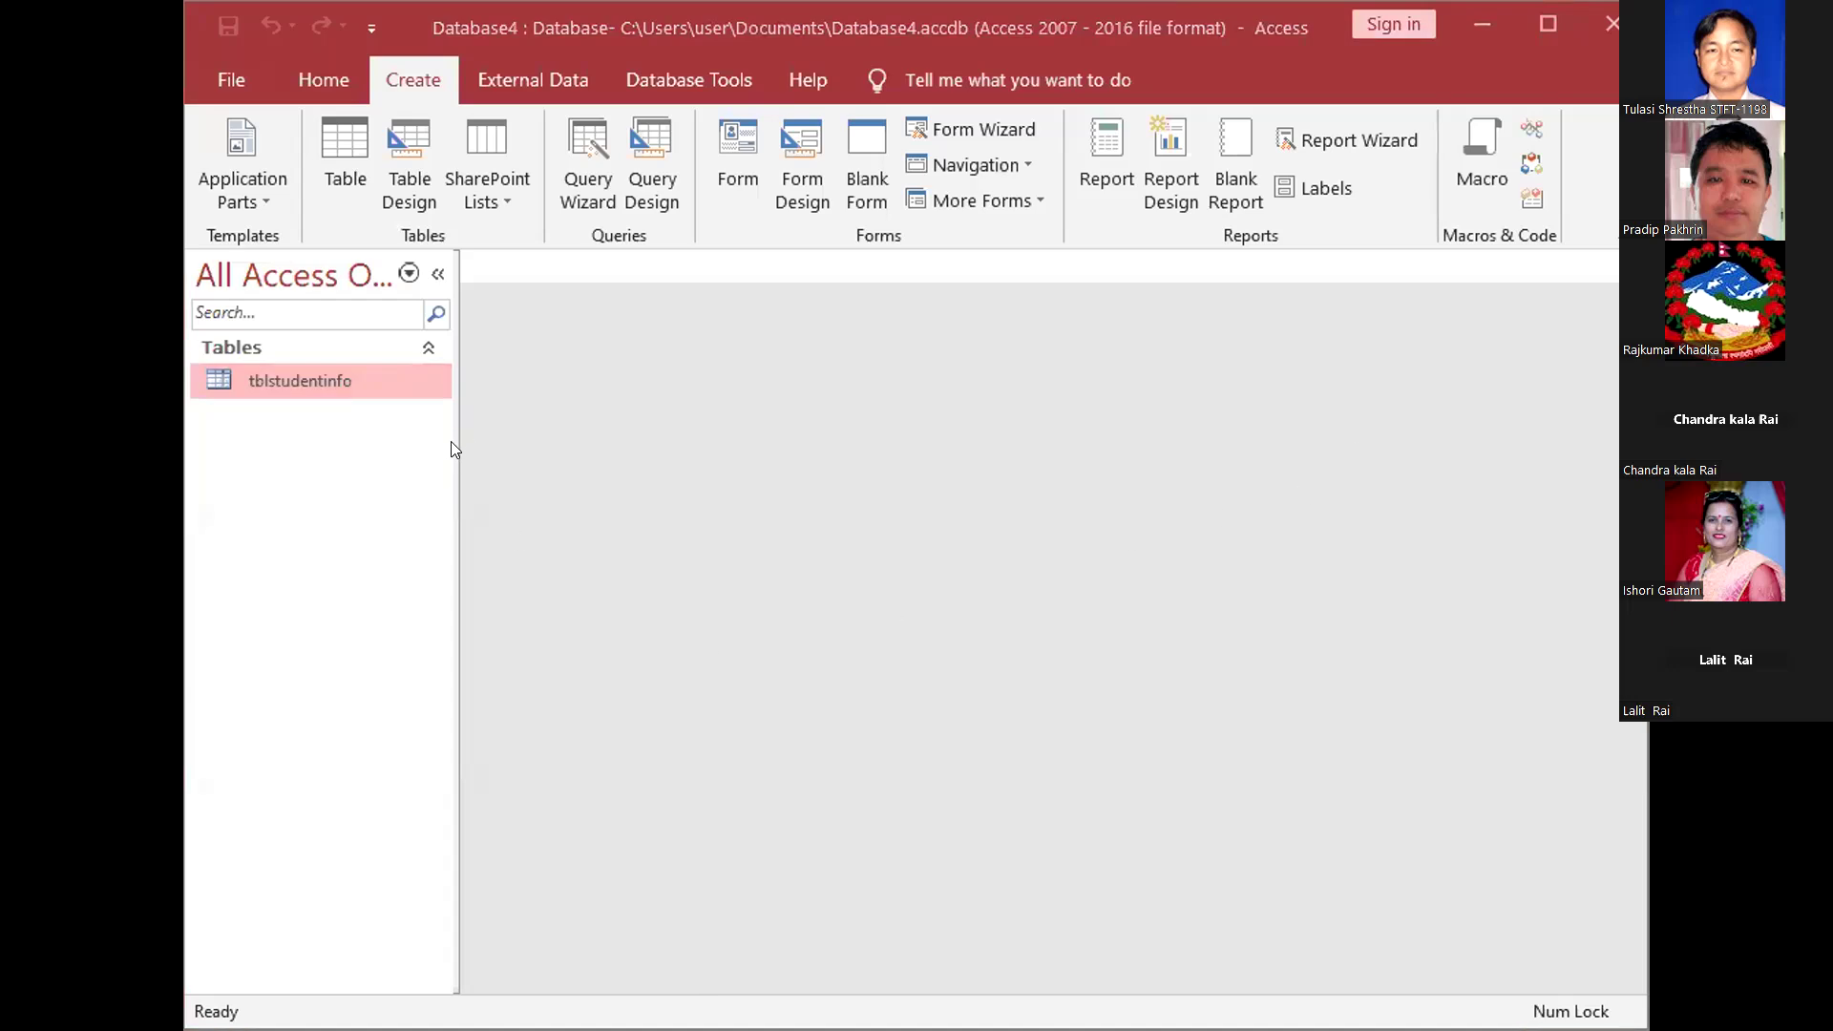
{"action": "left_click_drag", "start_coordinate": [447, 408], "coordinate": [432, 408]}
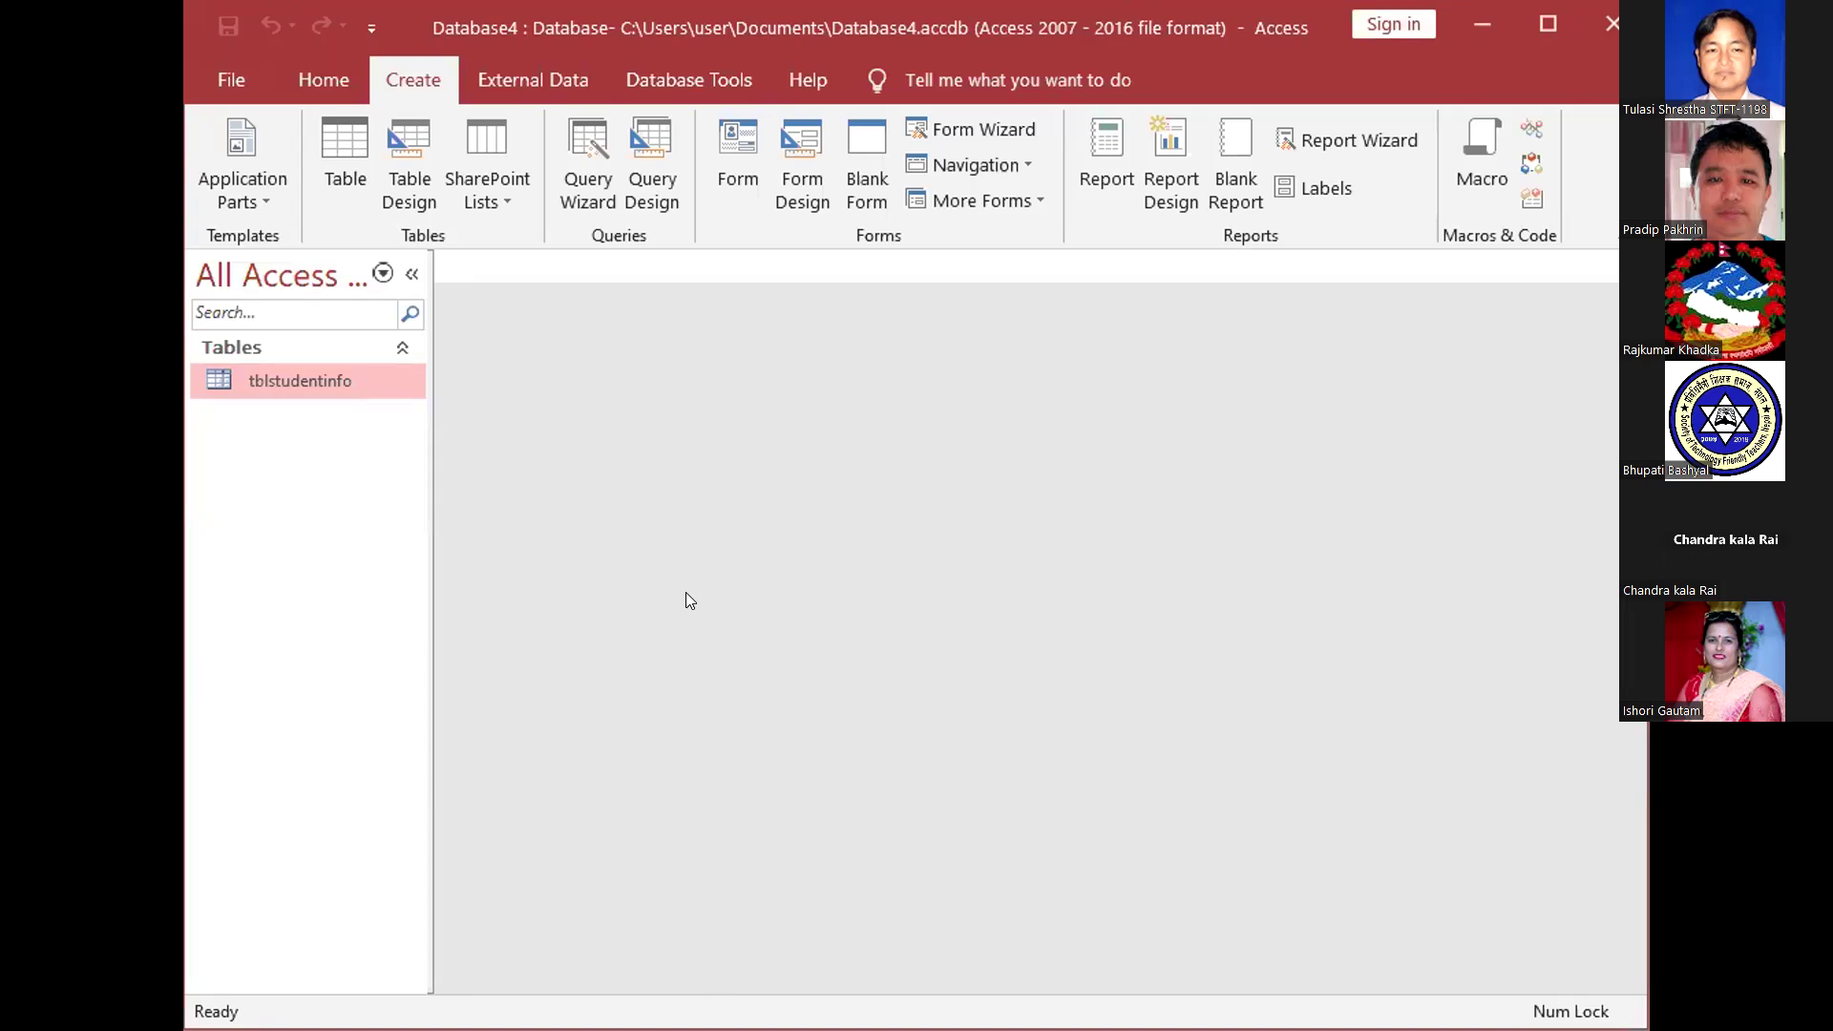
{"action": "double_click", "coordinate": [281, 381]}
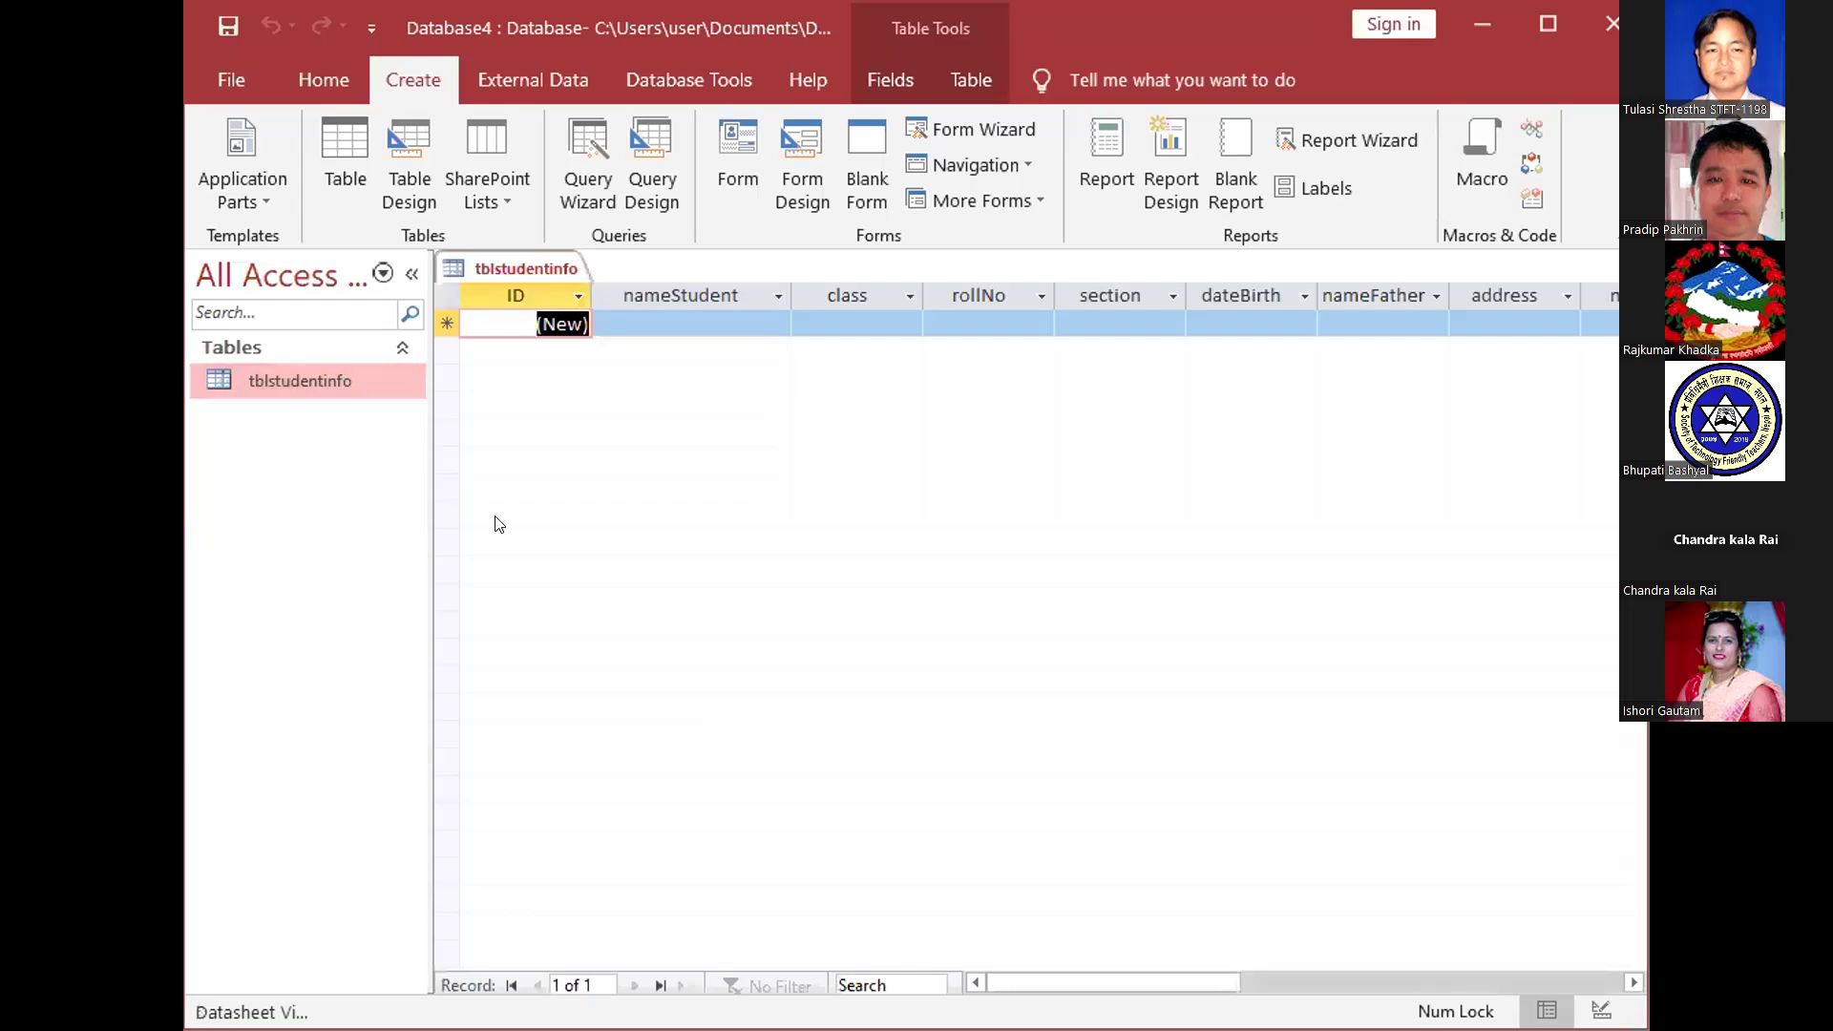
{"action": "left_click", "coordinate": [879, 316]}
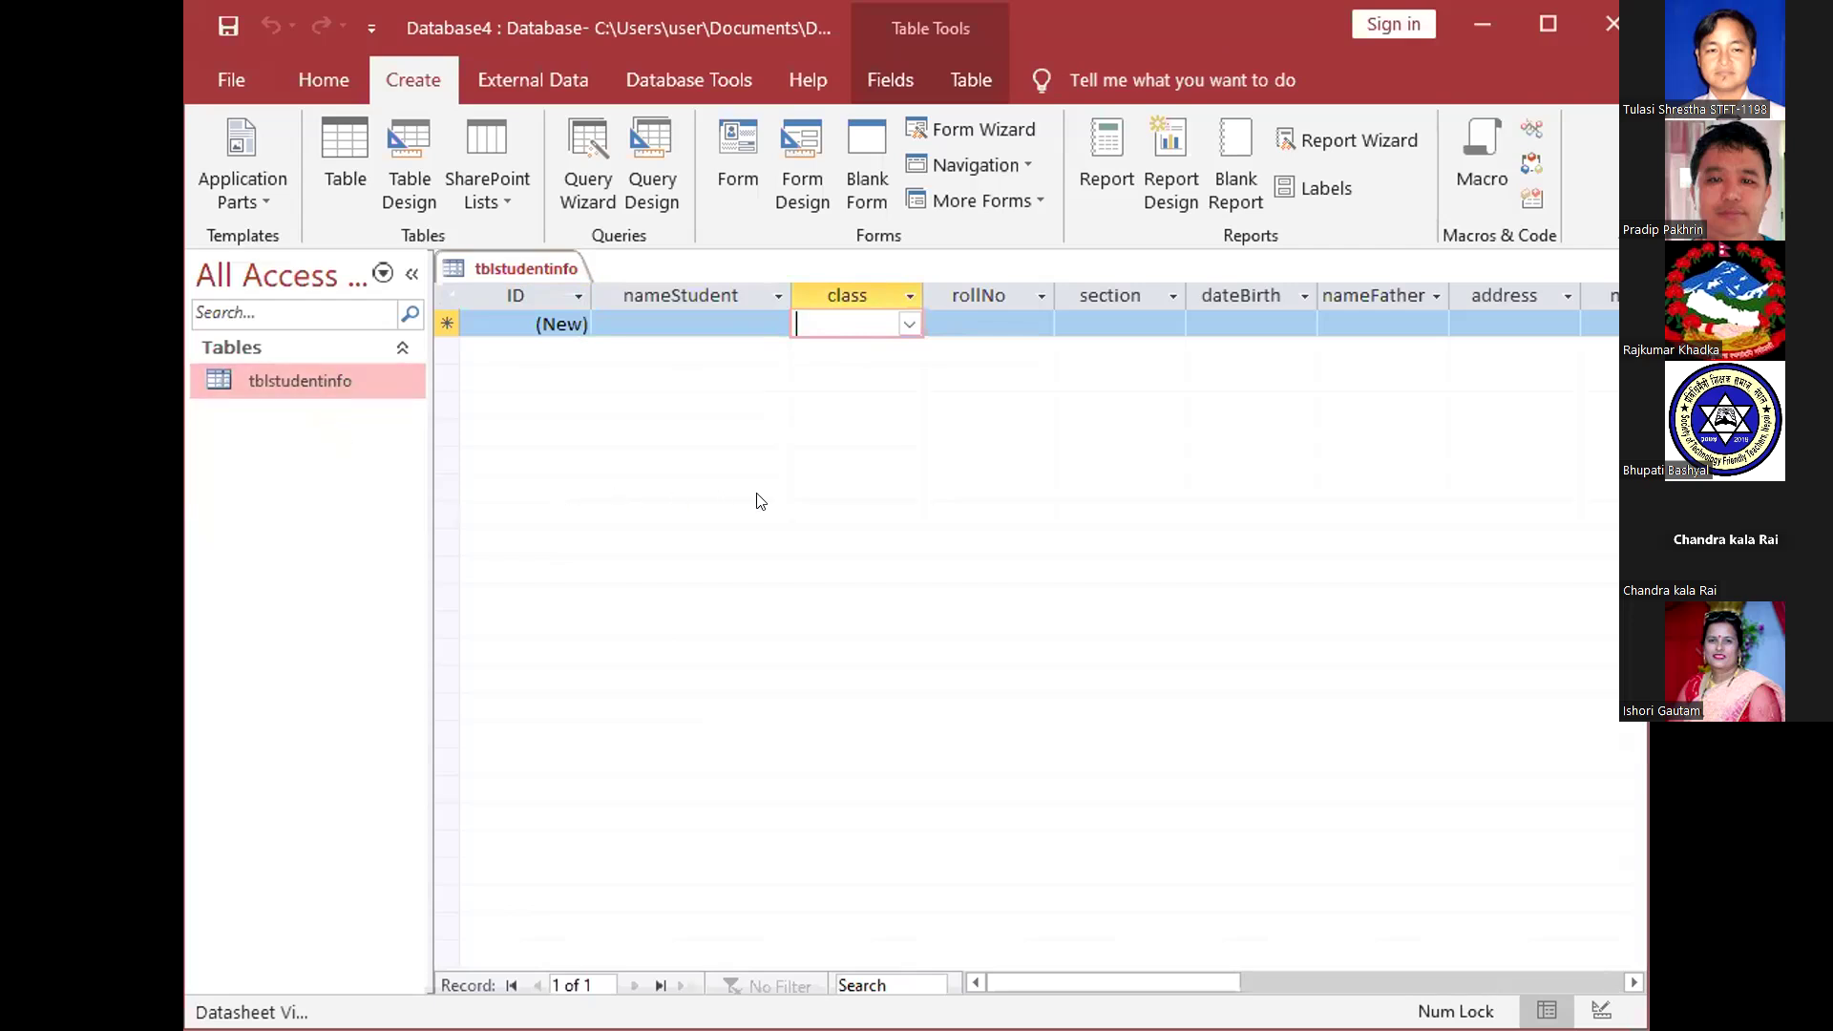
{"action": "left_click", "coordinate": [911, 325]}
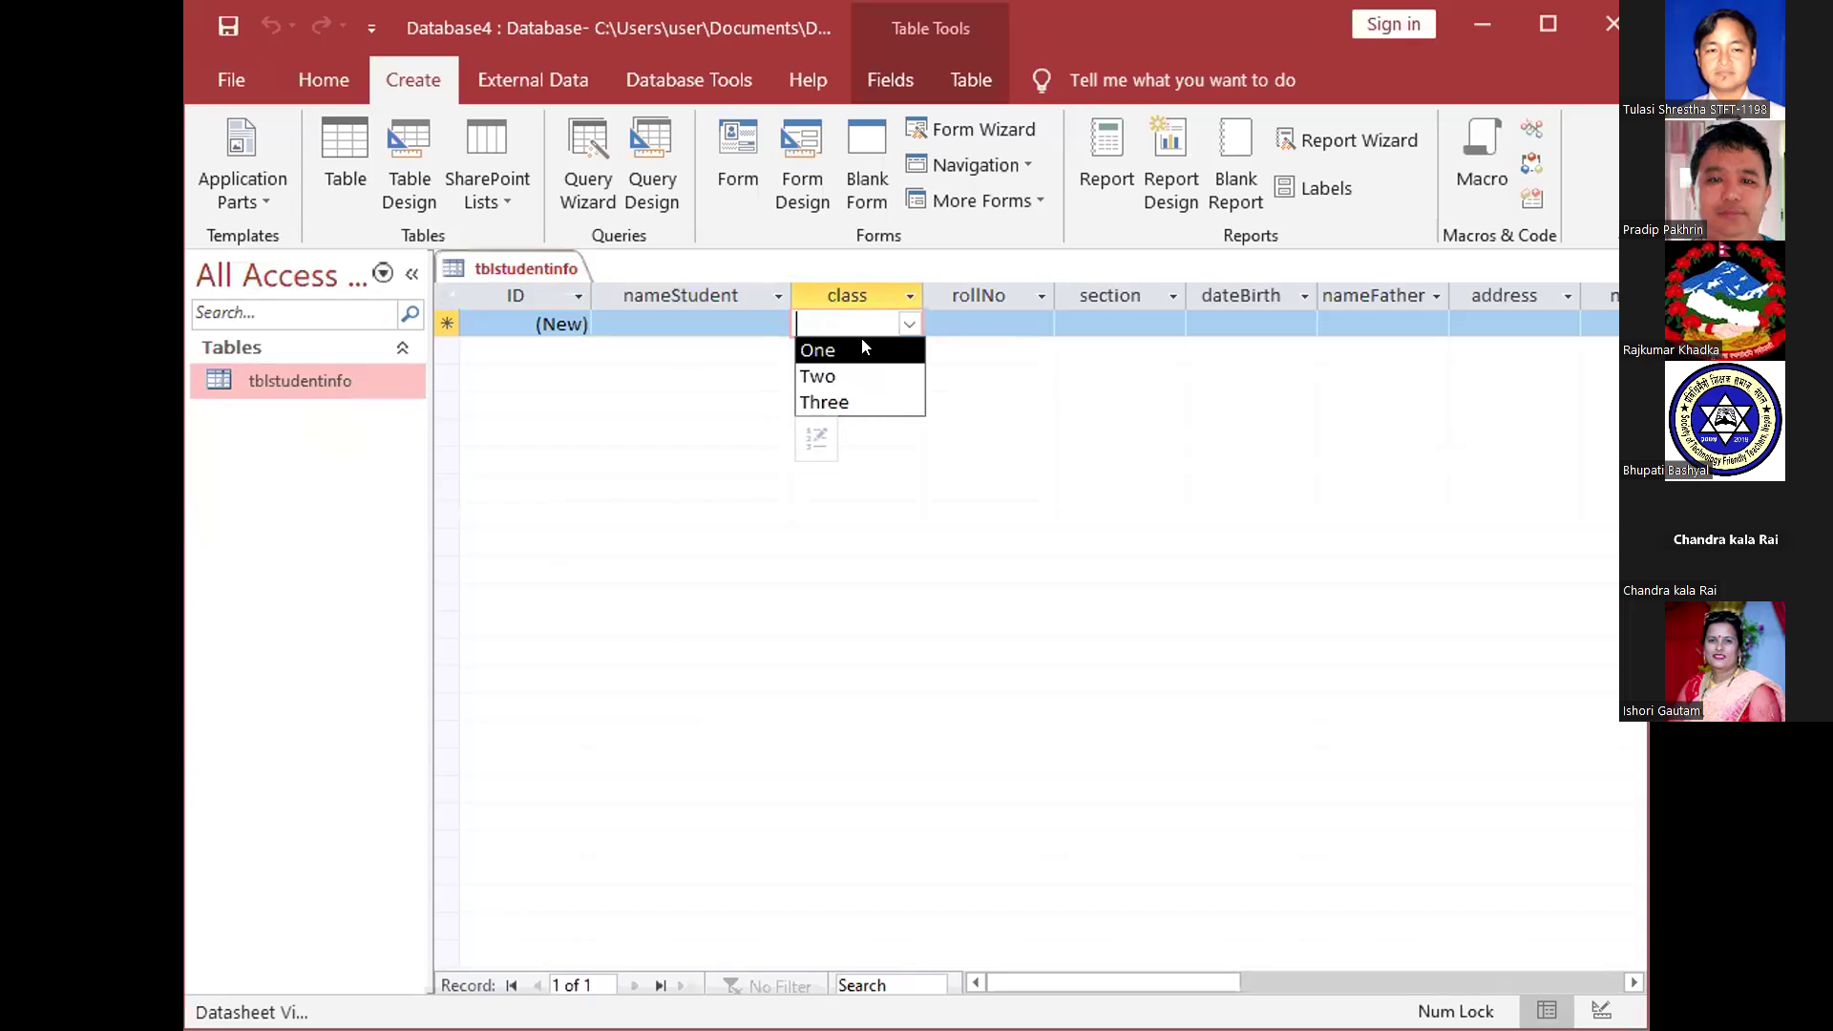
Add the items Four and Five to the end of the class field's value list
{"action": "left_click", "coordinate": [815, 442]}
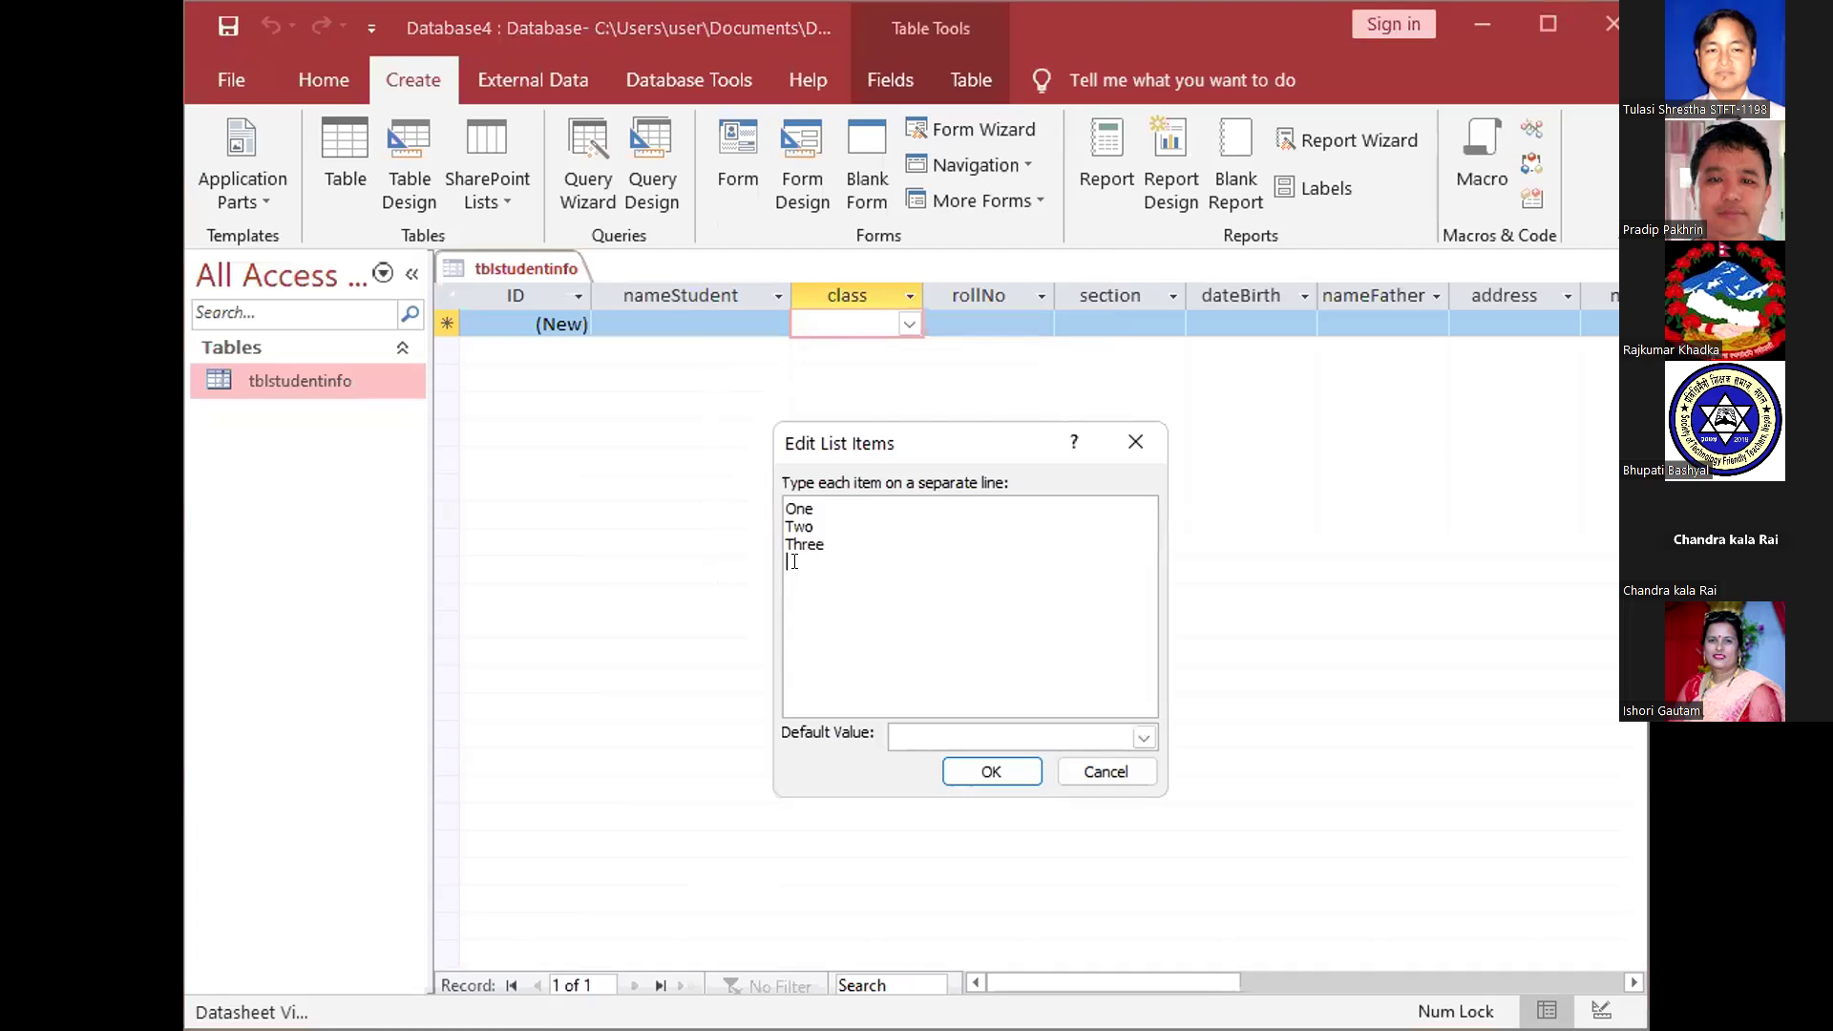
{"action": "type", "text": "Four"}
{"action": "key", "text": "Return"}
{"action": "type", "text": "Five"}
{"action": "left_click", "coordinate": [982, 767]}
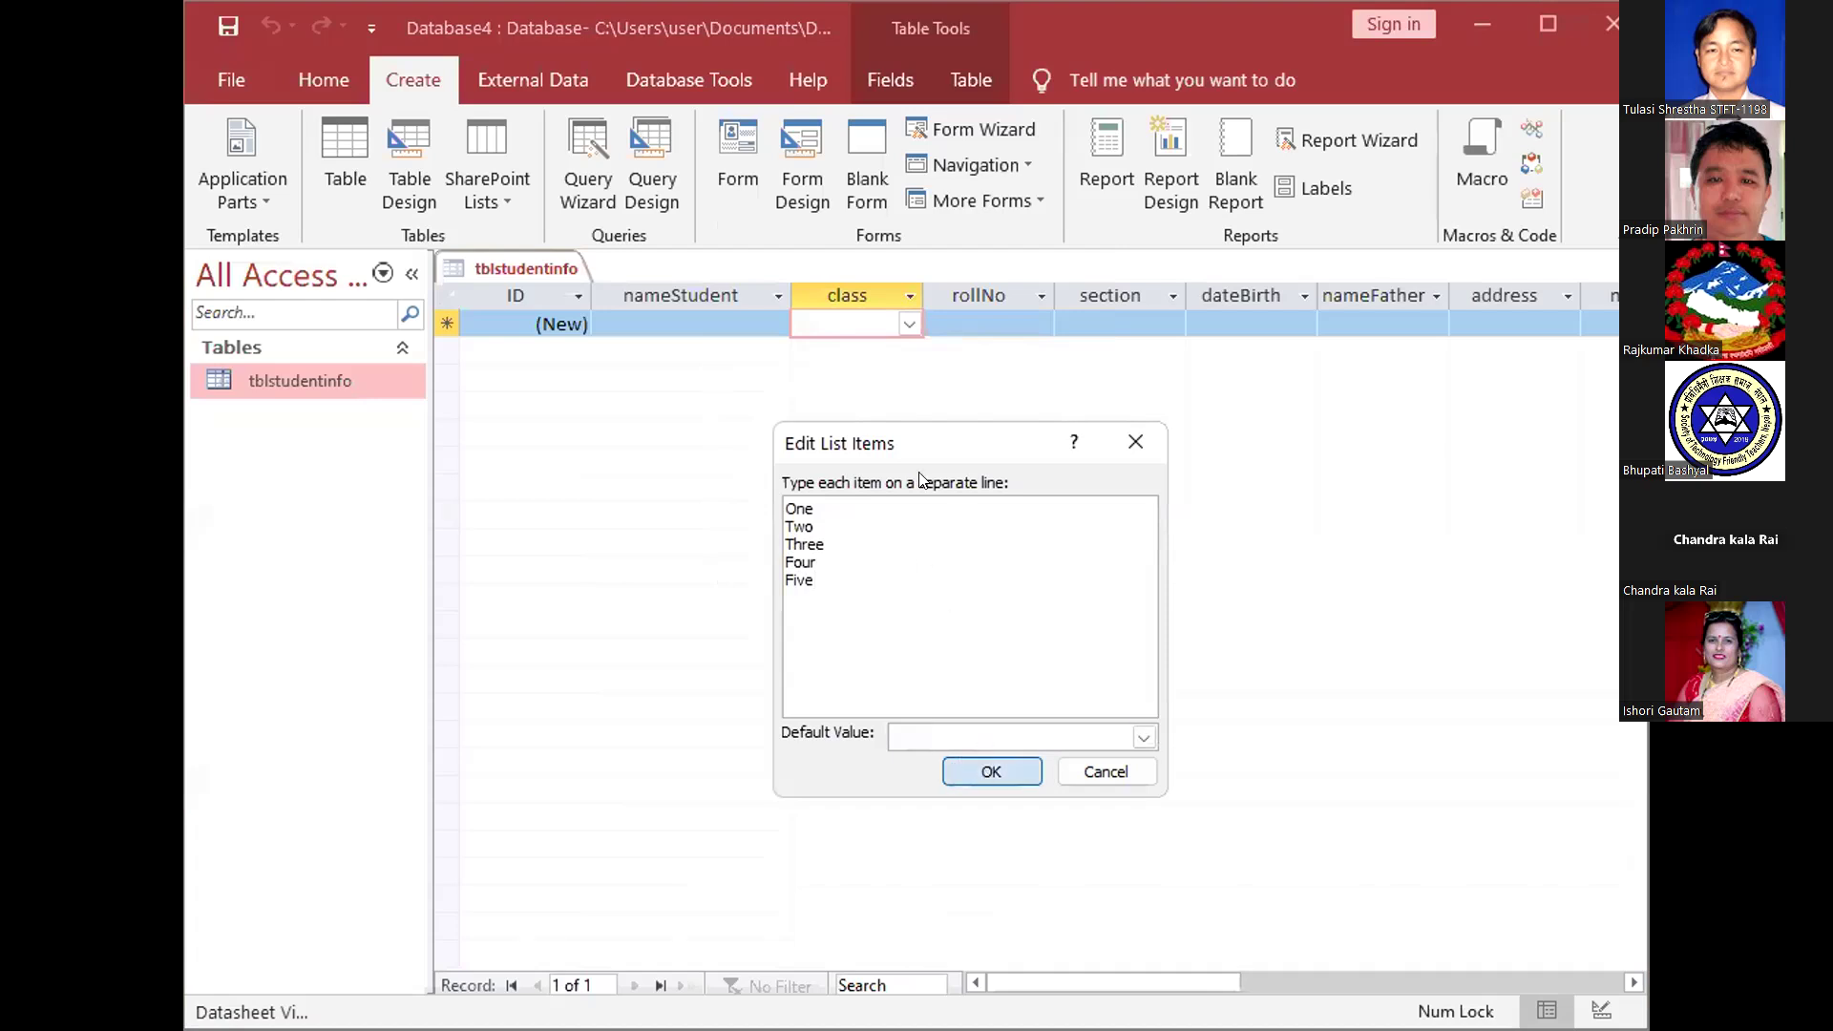
Examine the class field's drop-down list and the default value choices offered in its Edit List Items dialog
{"action": "left_click", "coordinate": [910, 325]}
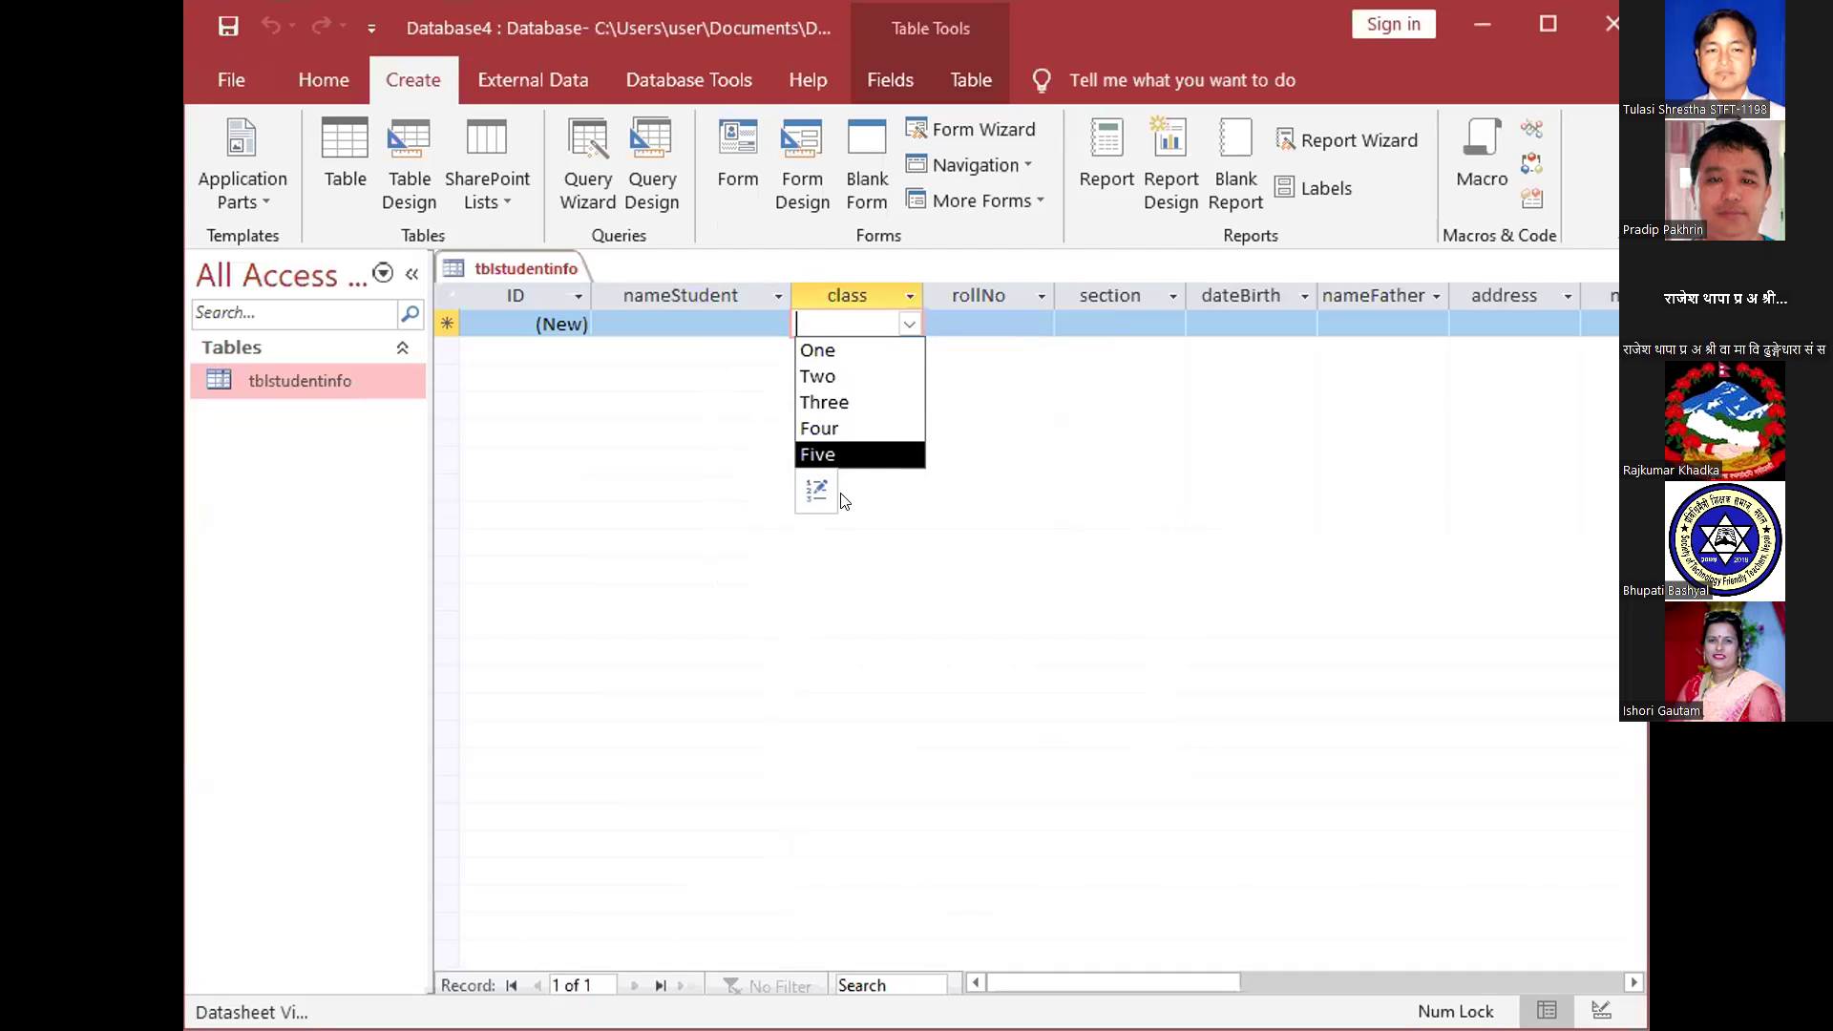
{"action": "left_click", "coordinate": [888, 538]}
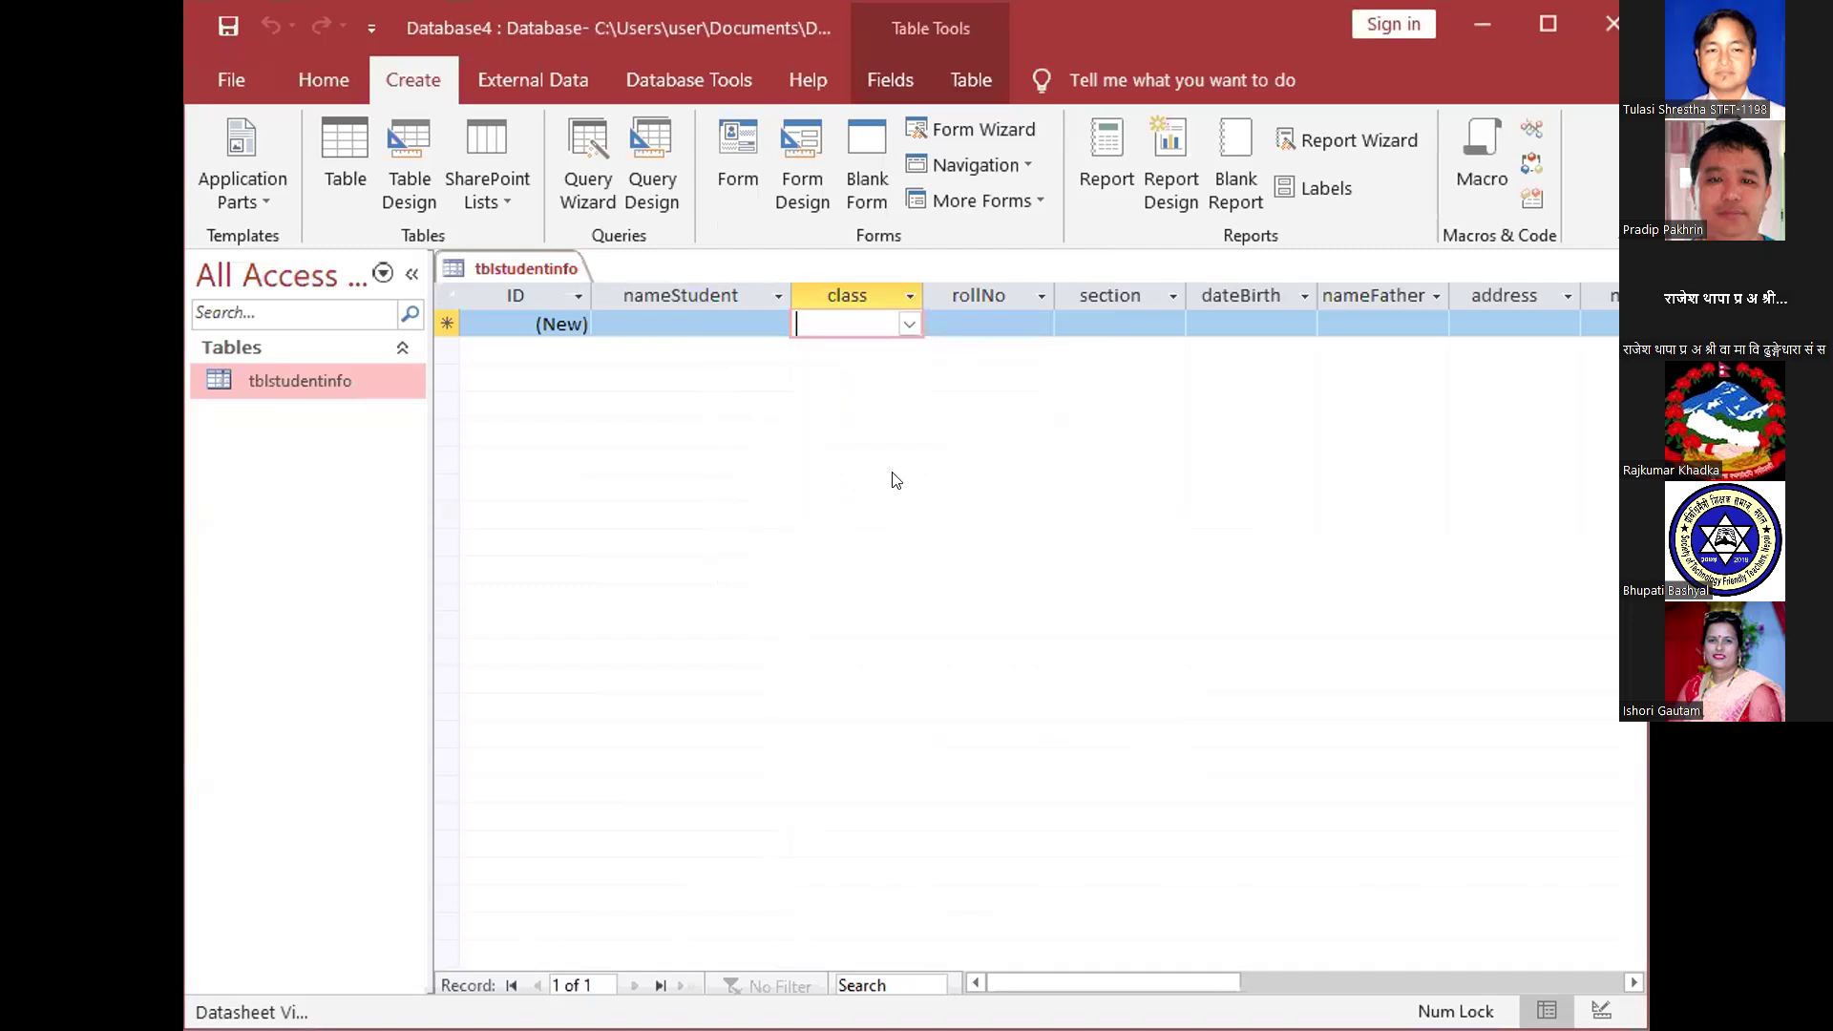
{"action": "left_click", "coordinate": [910, 325]}
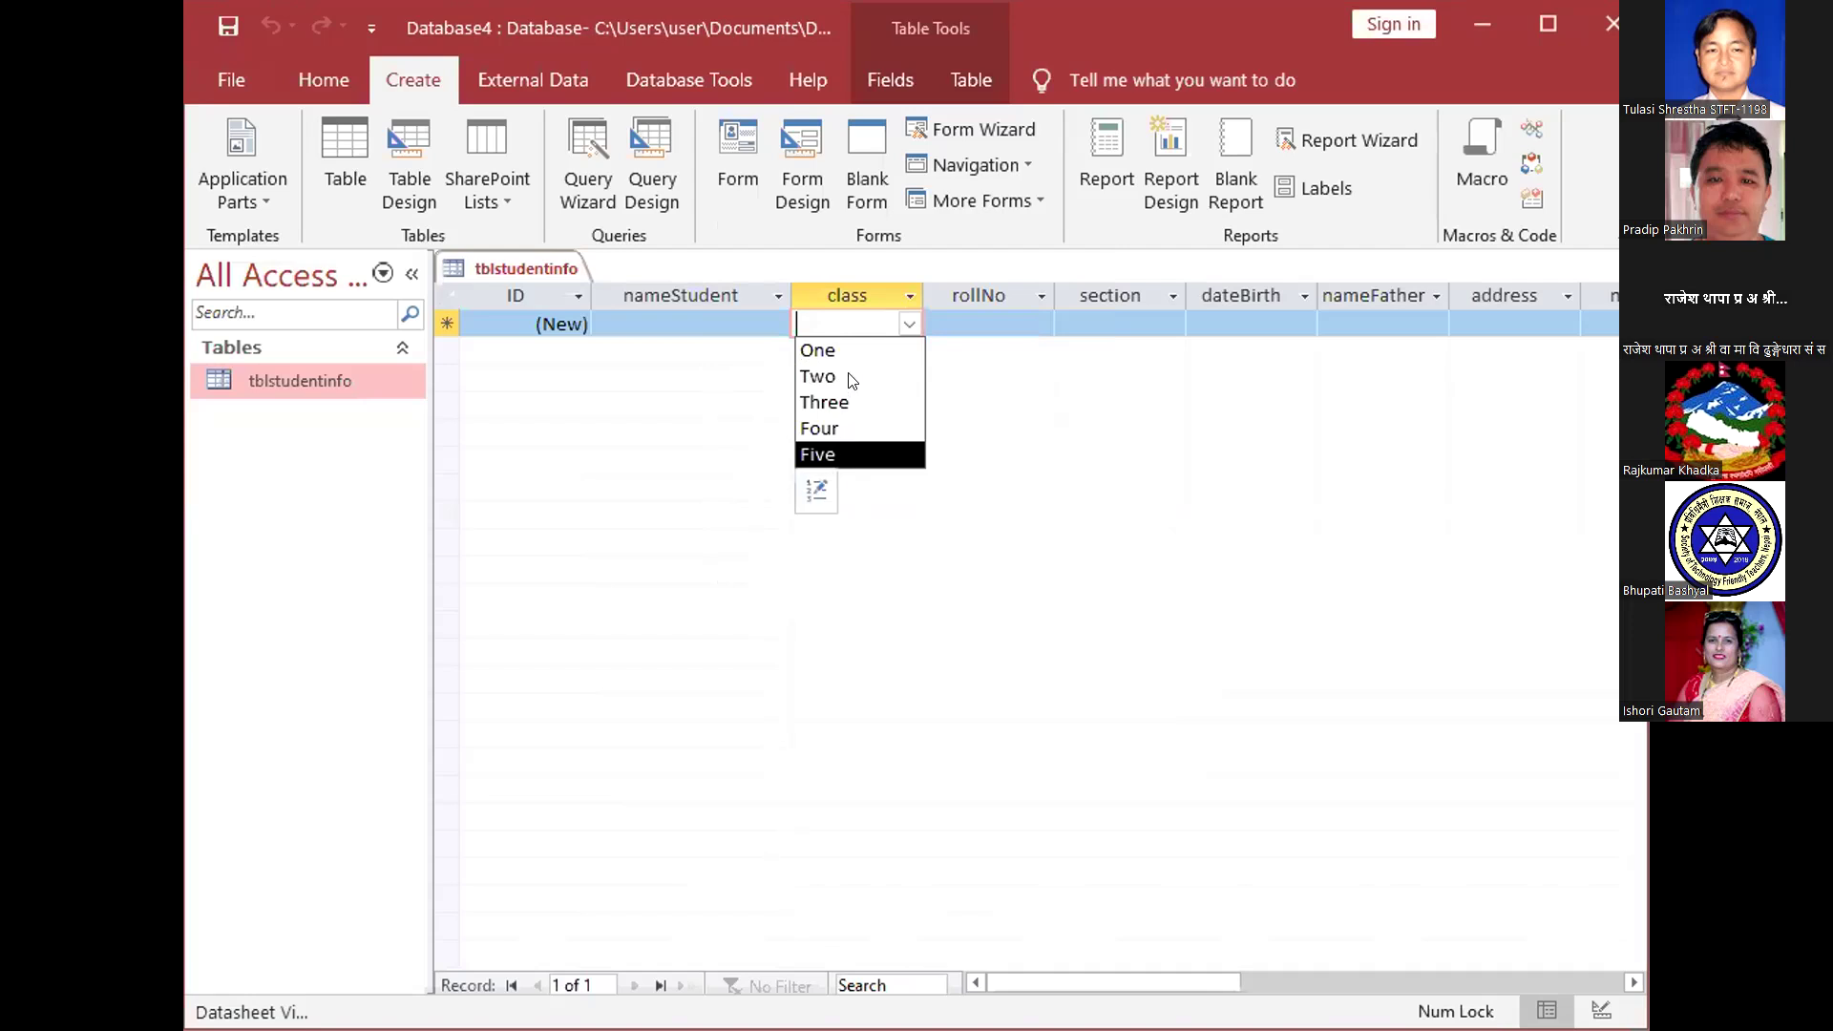
{"action": "left_click", "coordinate": [818, 492]}
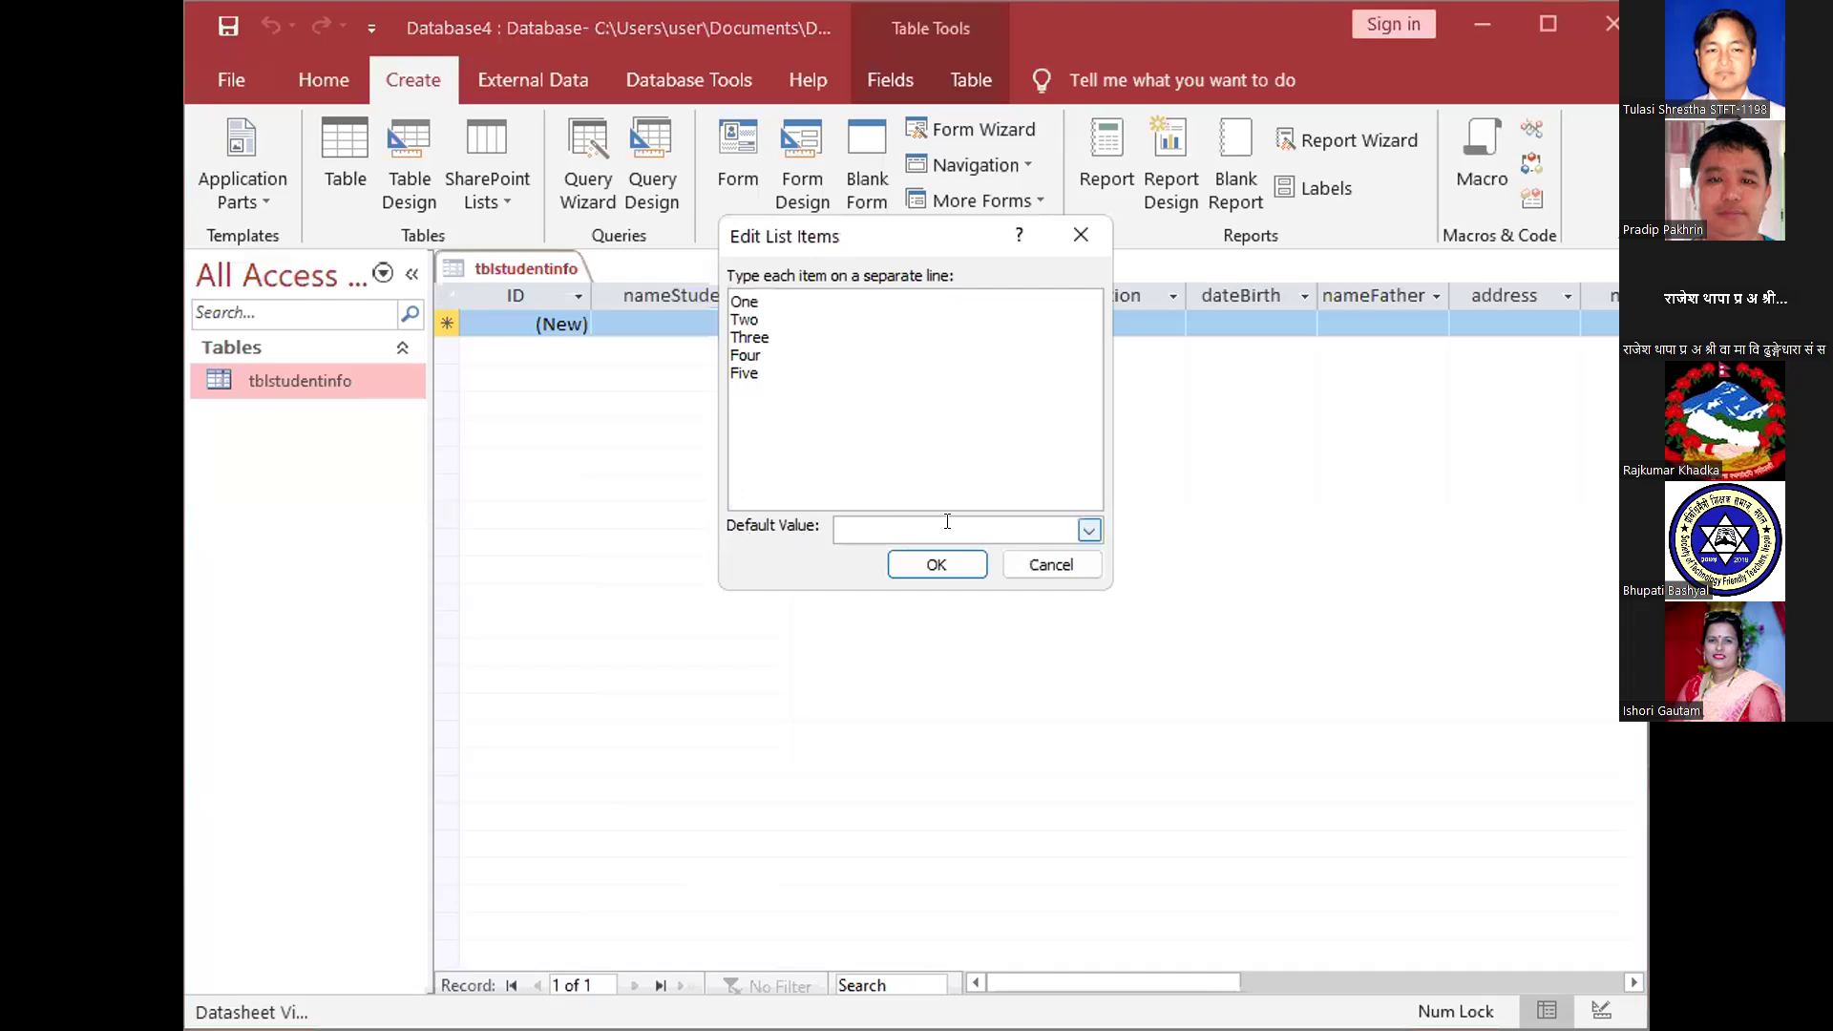
{"action": "left_click", "coordinate": [1090, 532]}
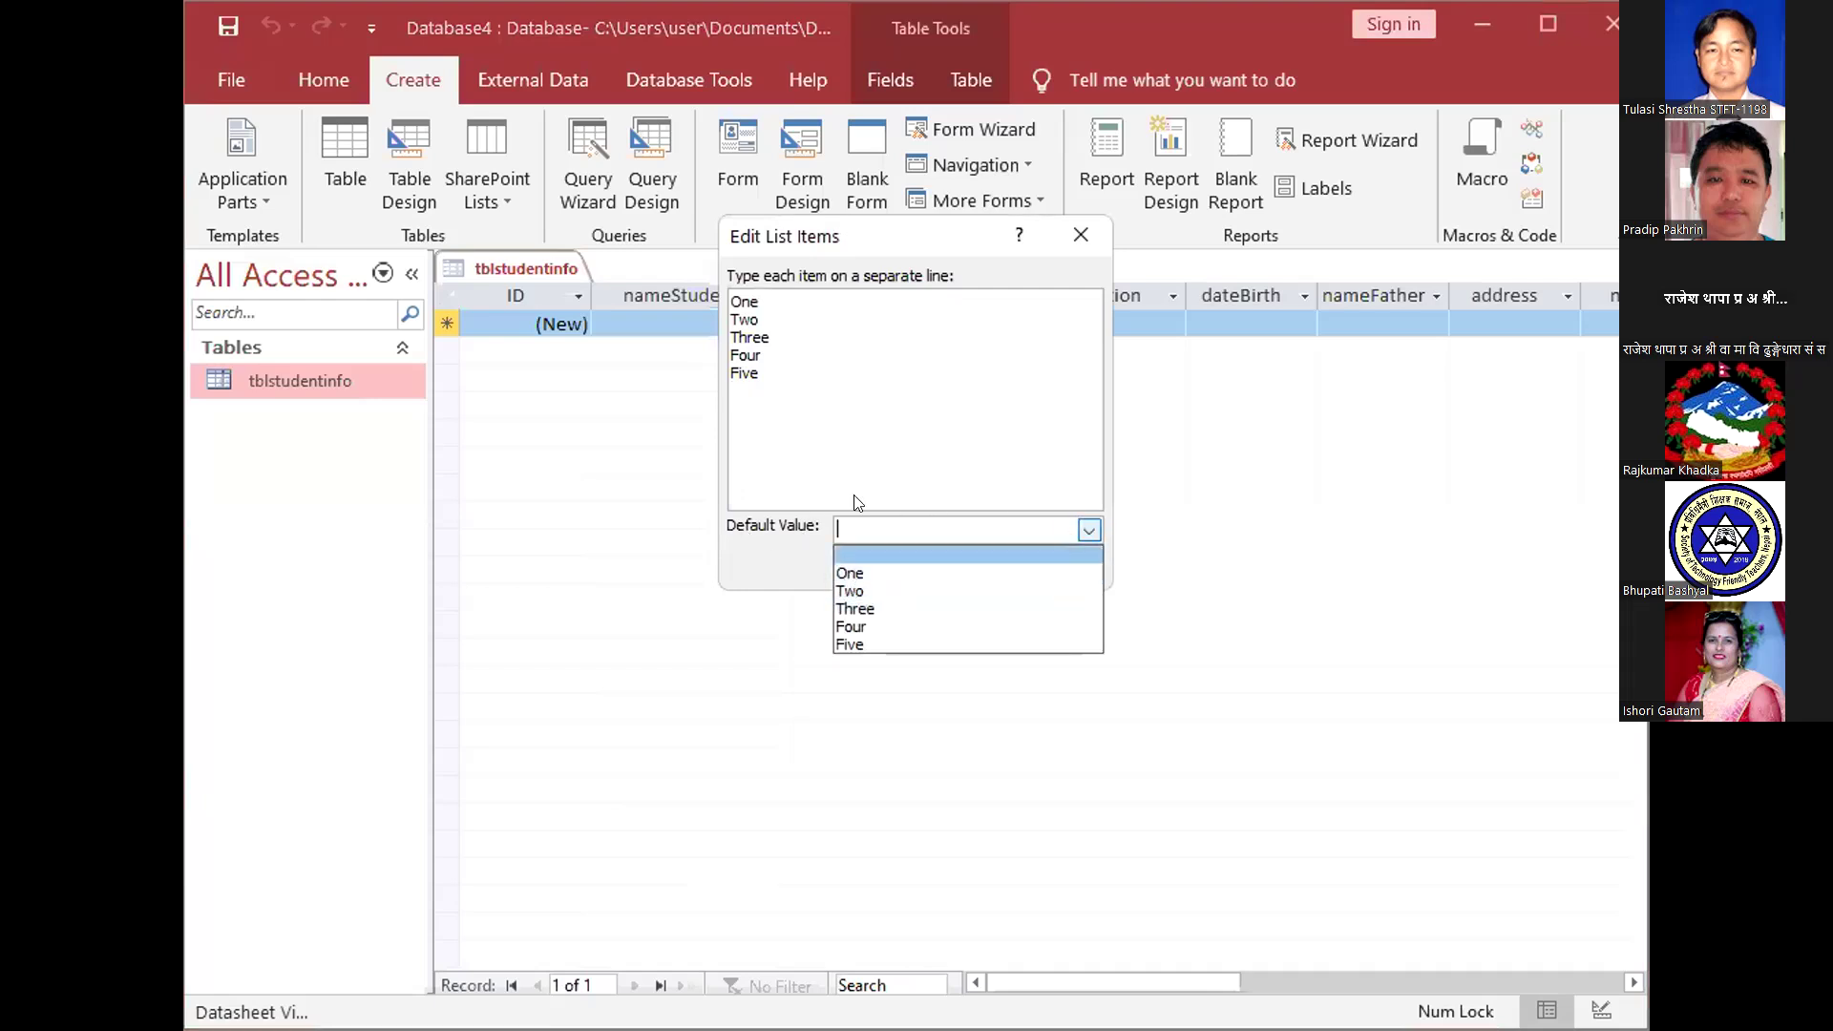
{"action": "left_click", "coordinate": [1073, 235]}
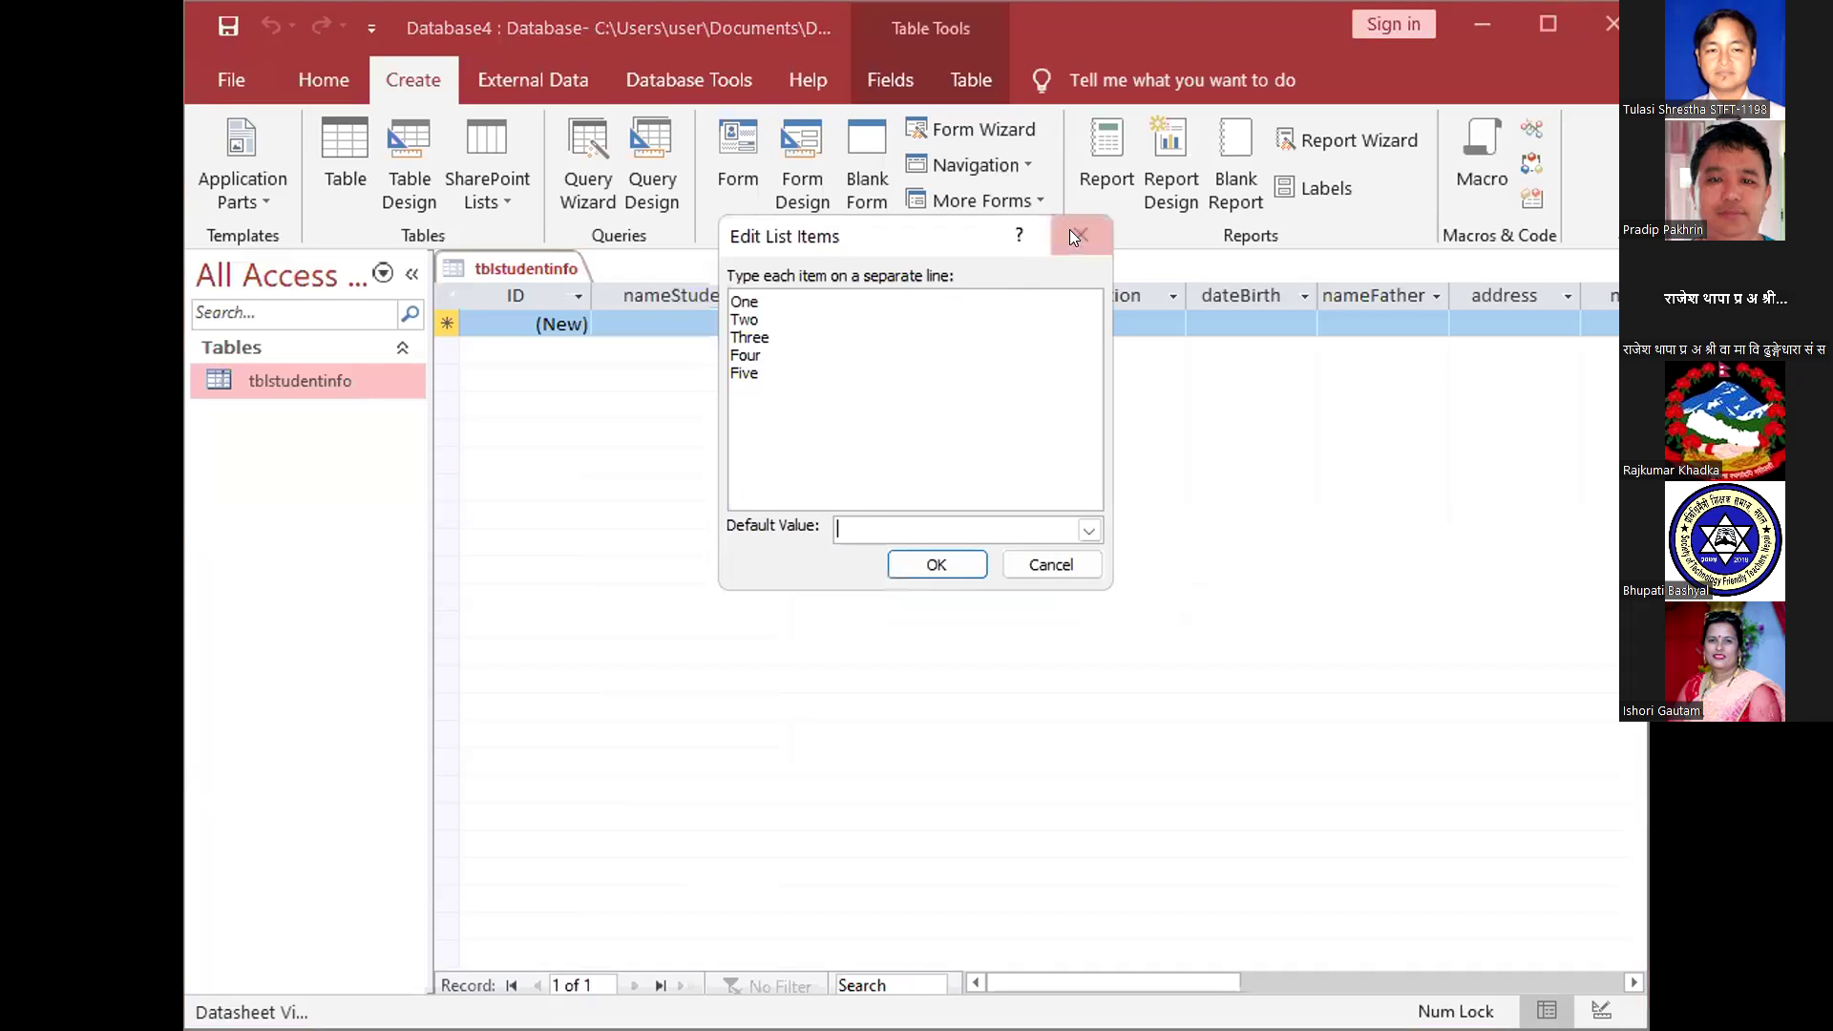
{"action": "left_click", "coordinate": [1073, 233]}
Set the default value of the class field's list to One
{"action": "left_click", "coordinate": [909, 324]}
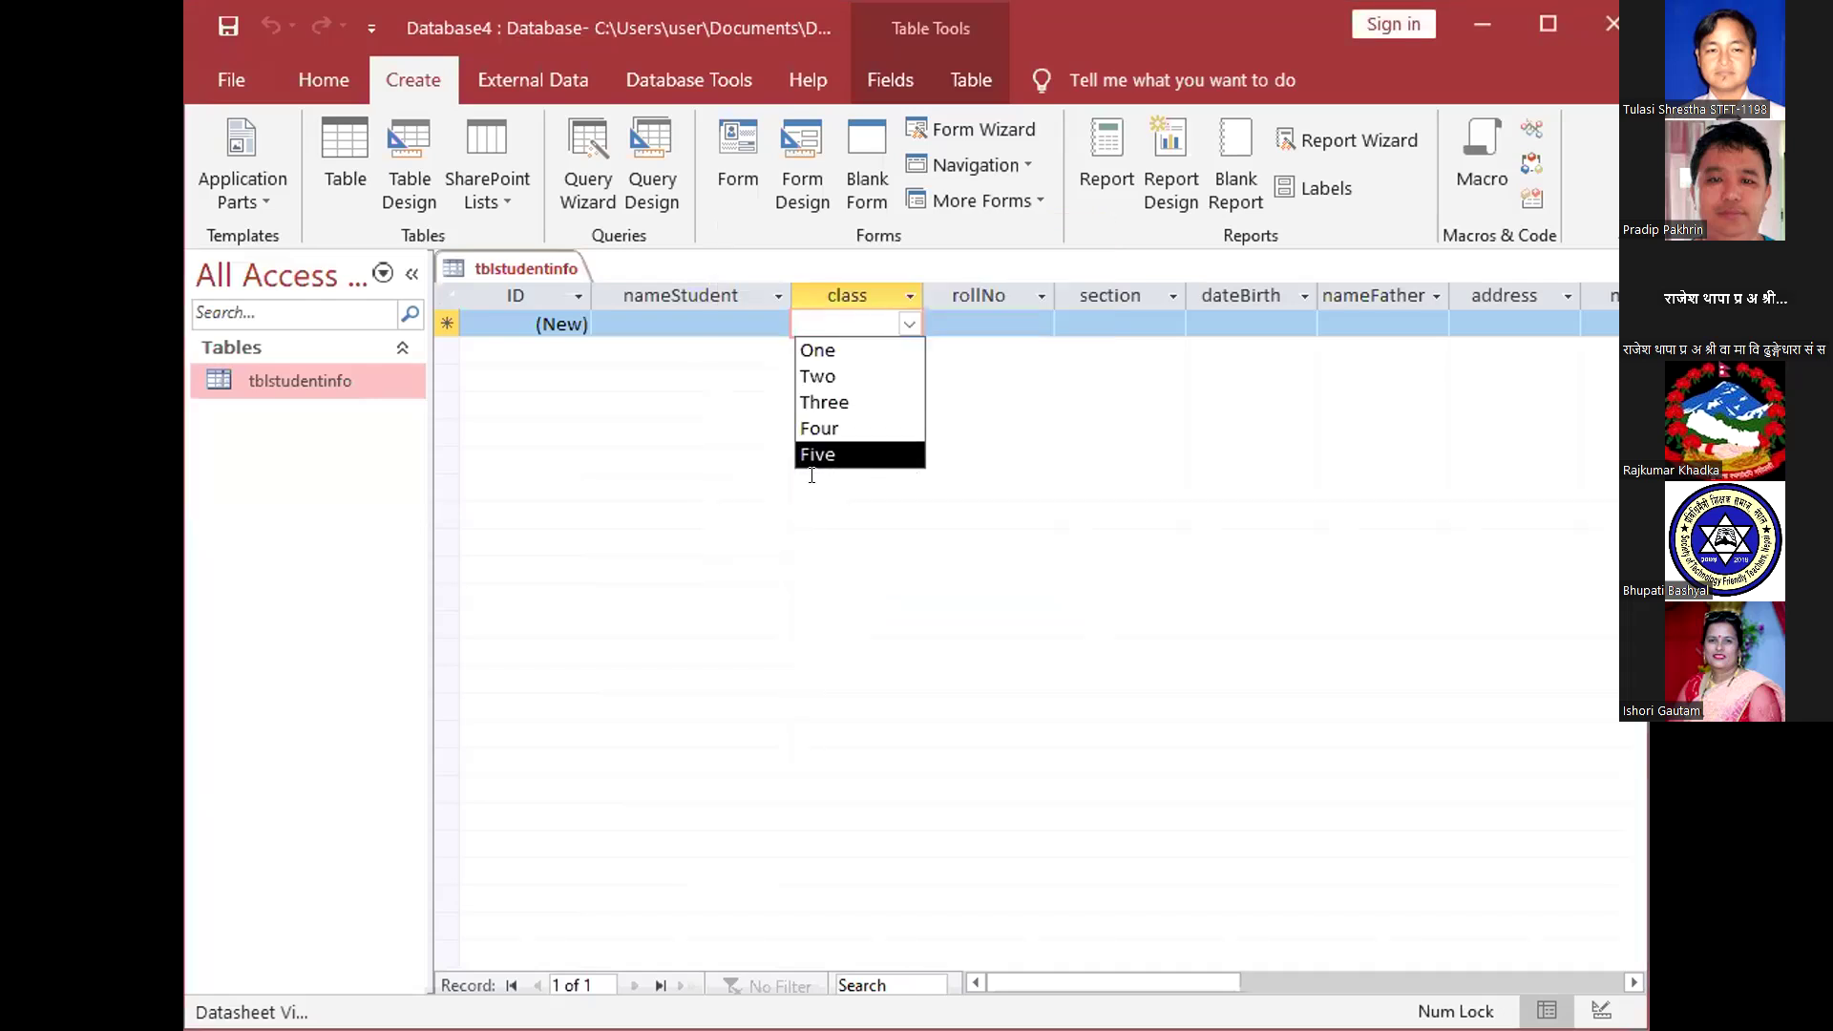
{"action": "left_click", "coordinate": [812, 475]}
{"action": "left_click", "coordinate": [1089, 530]}
{"action": "left_click", "coordinate": [850, 570]}
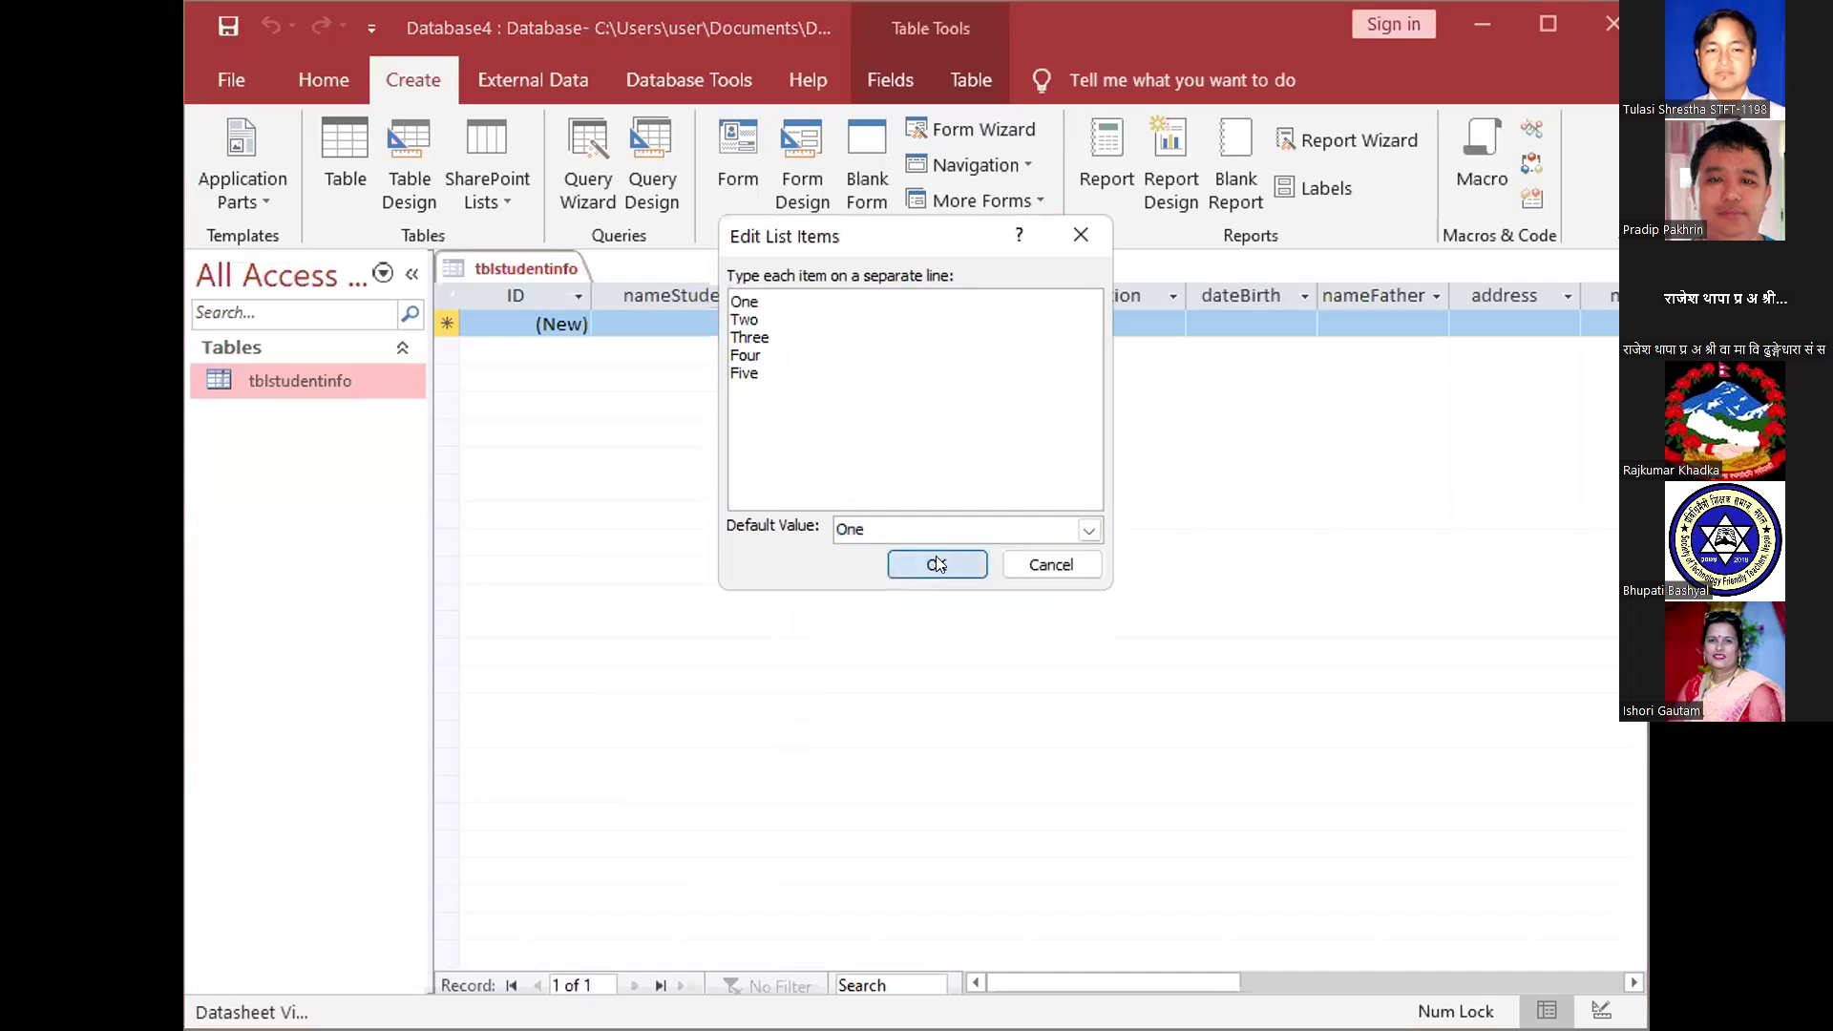
{"action": "left_click", "coordinate": [936, 564]}
Show the class drop-down list and clear the field's default value
{"action": "left_click", "coordinate": [908, 324]}
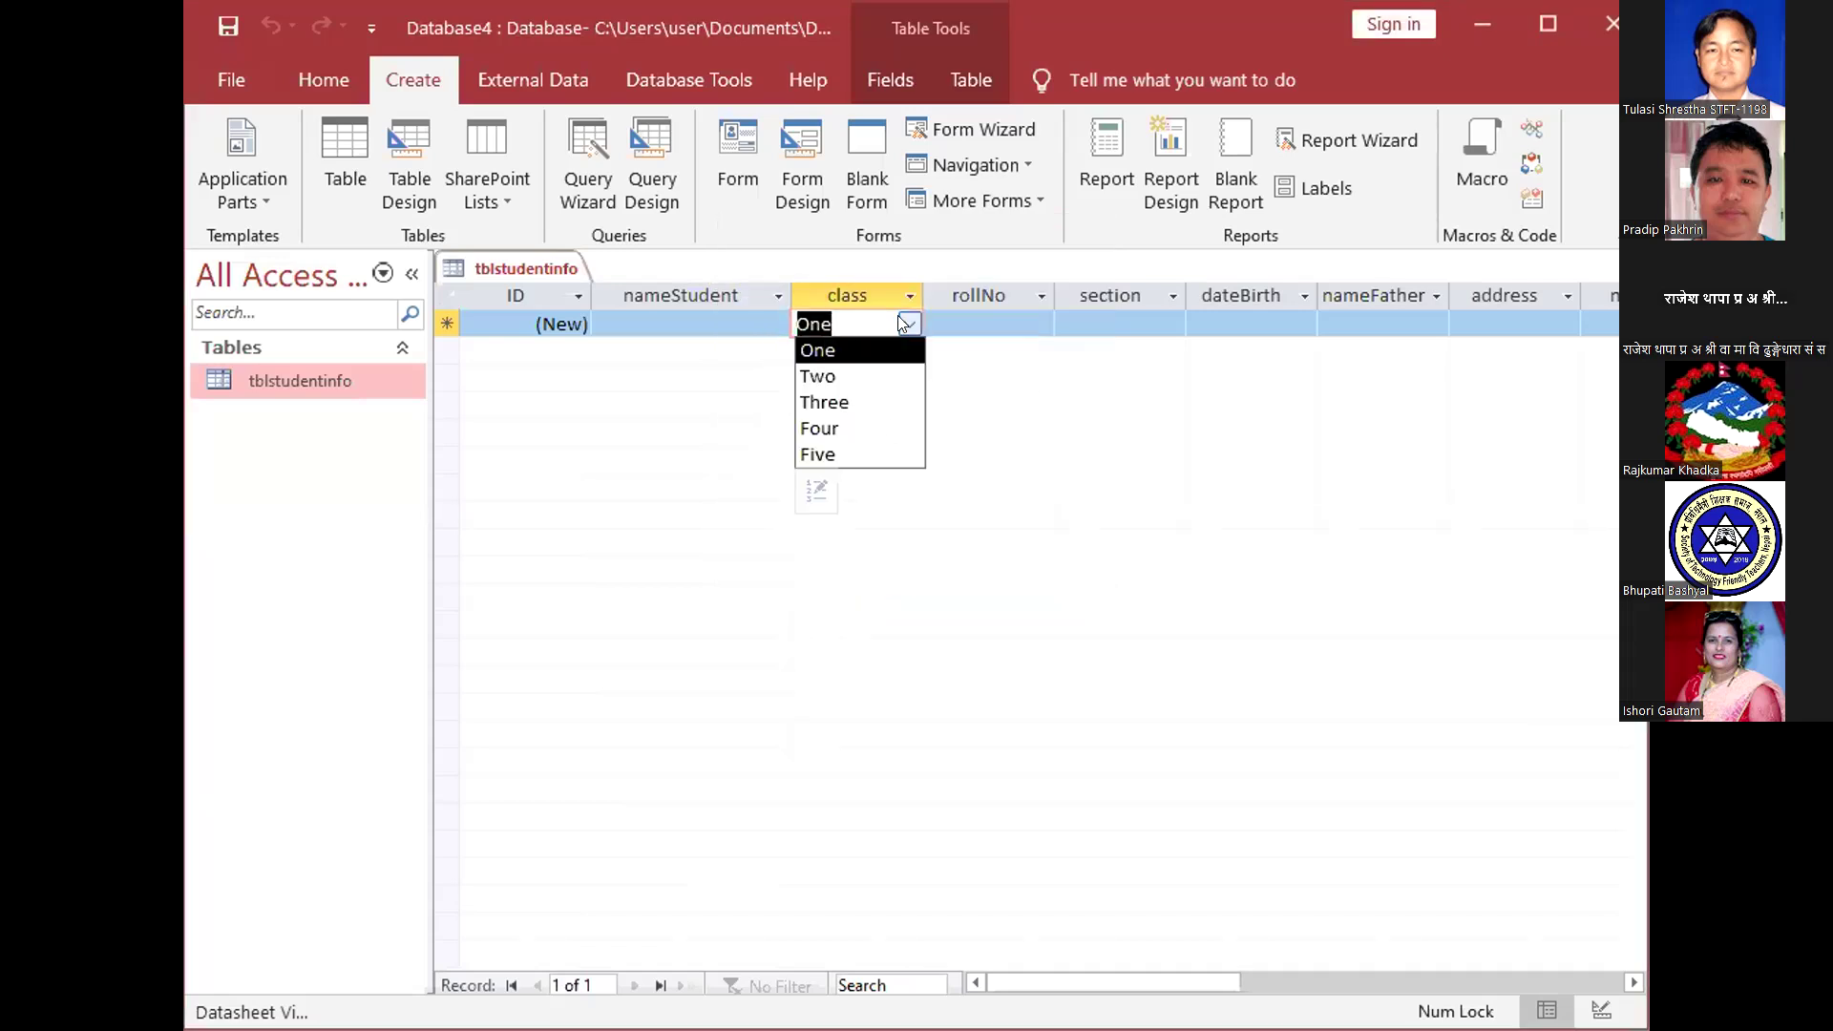
{"action": "left_click", "coordinate": [817, 490]}
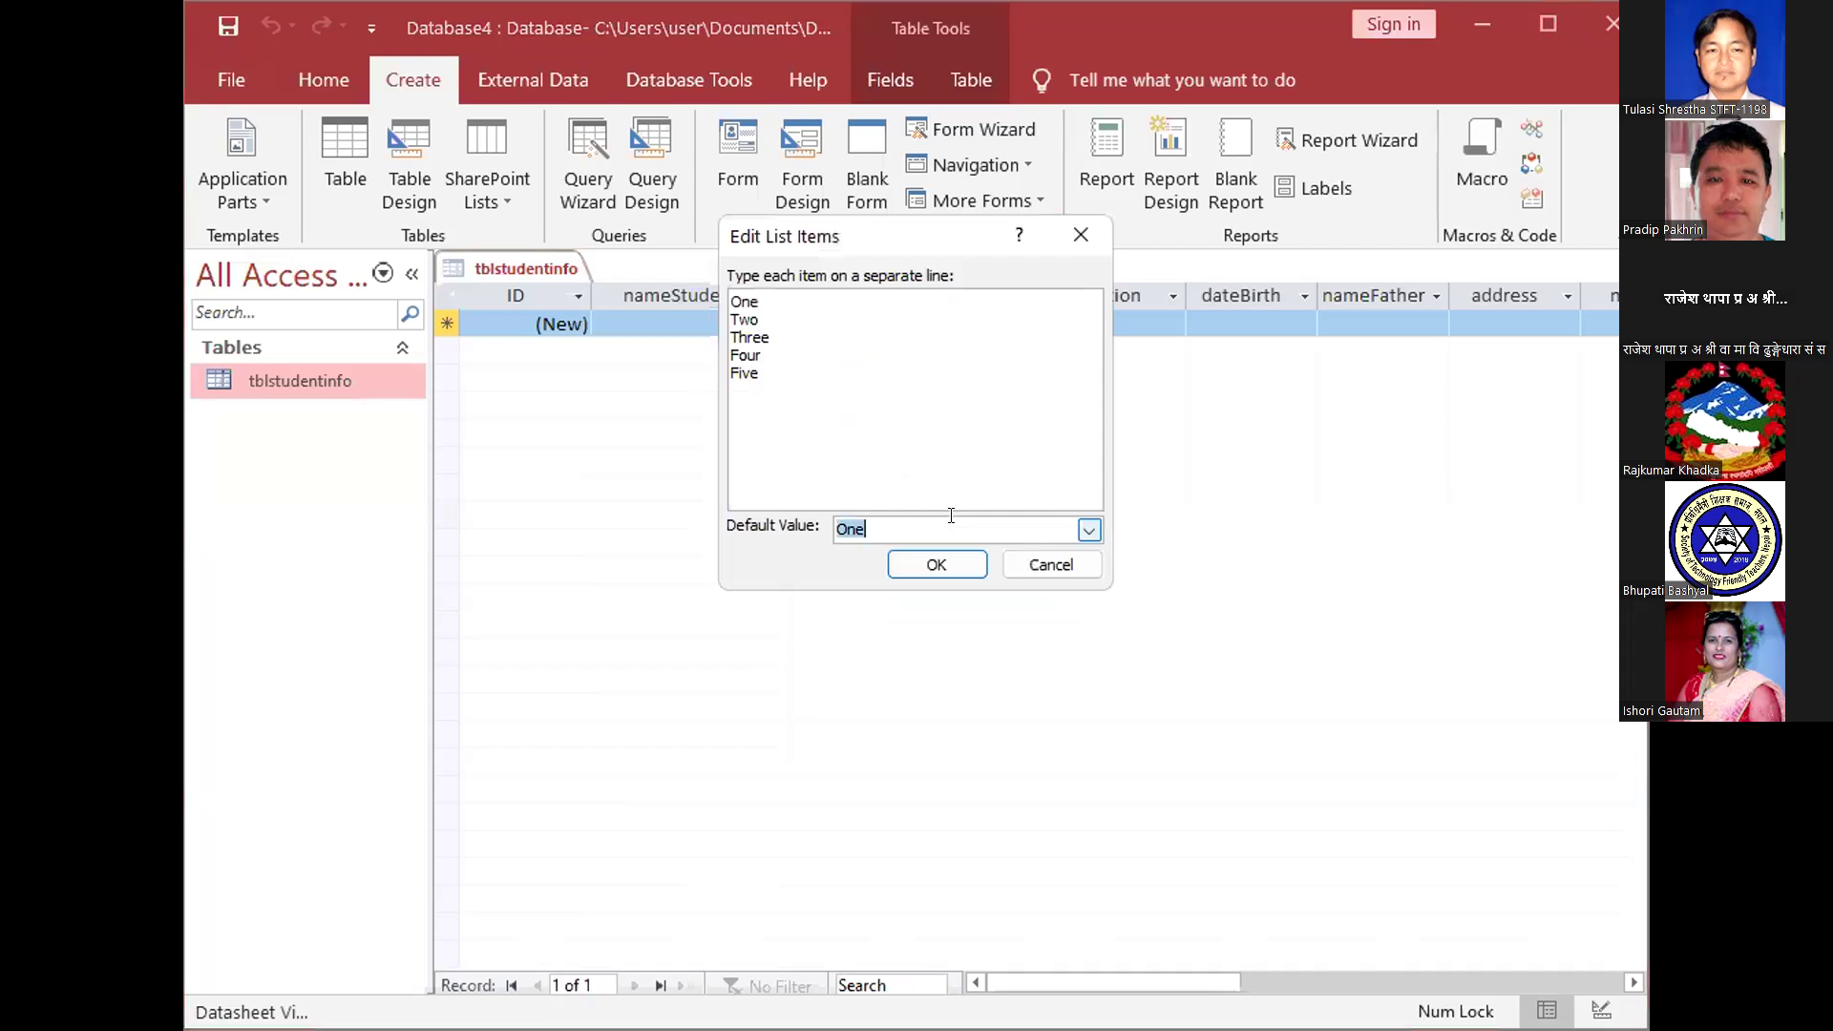
{"action": "key", "text": "BackSpace"}
{"action": "left_click", "coordinate": [948, 568]}
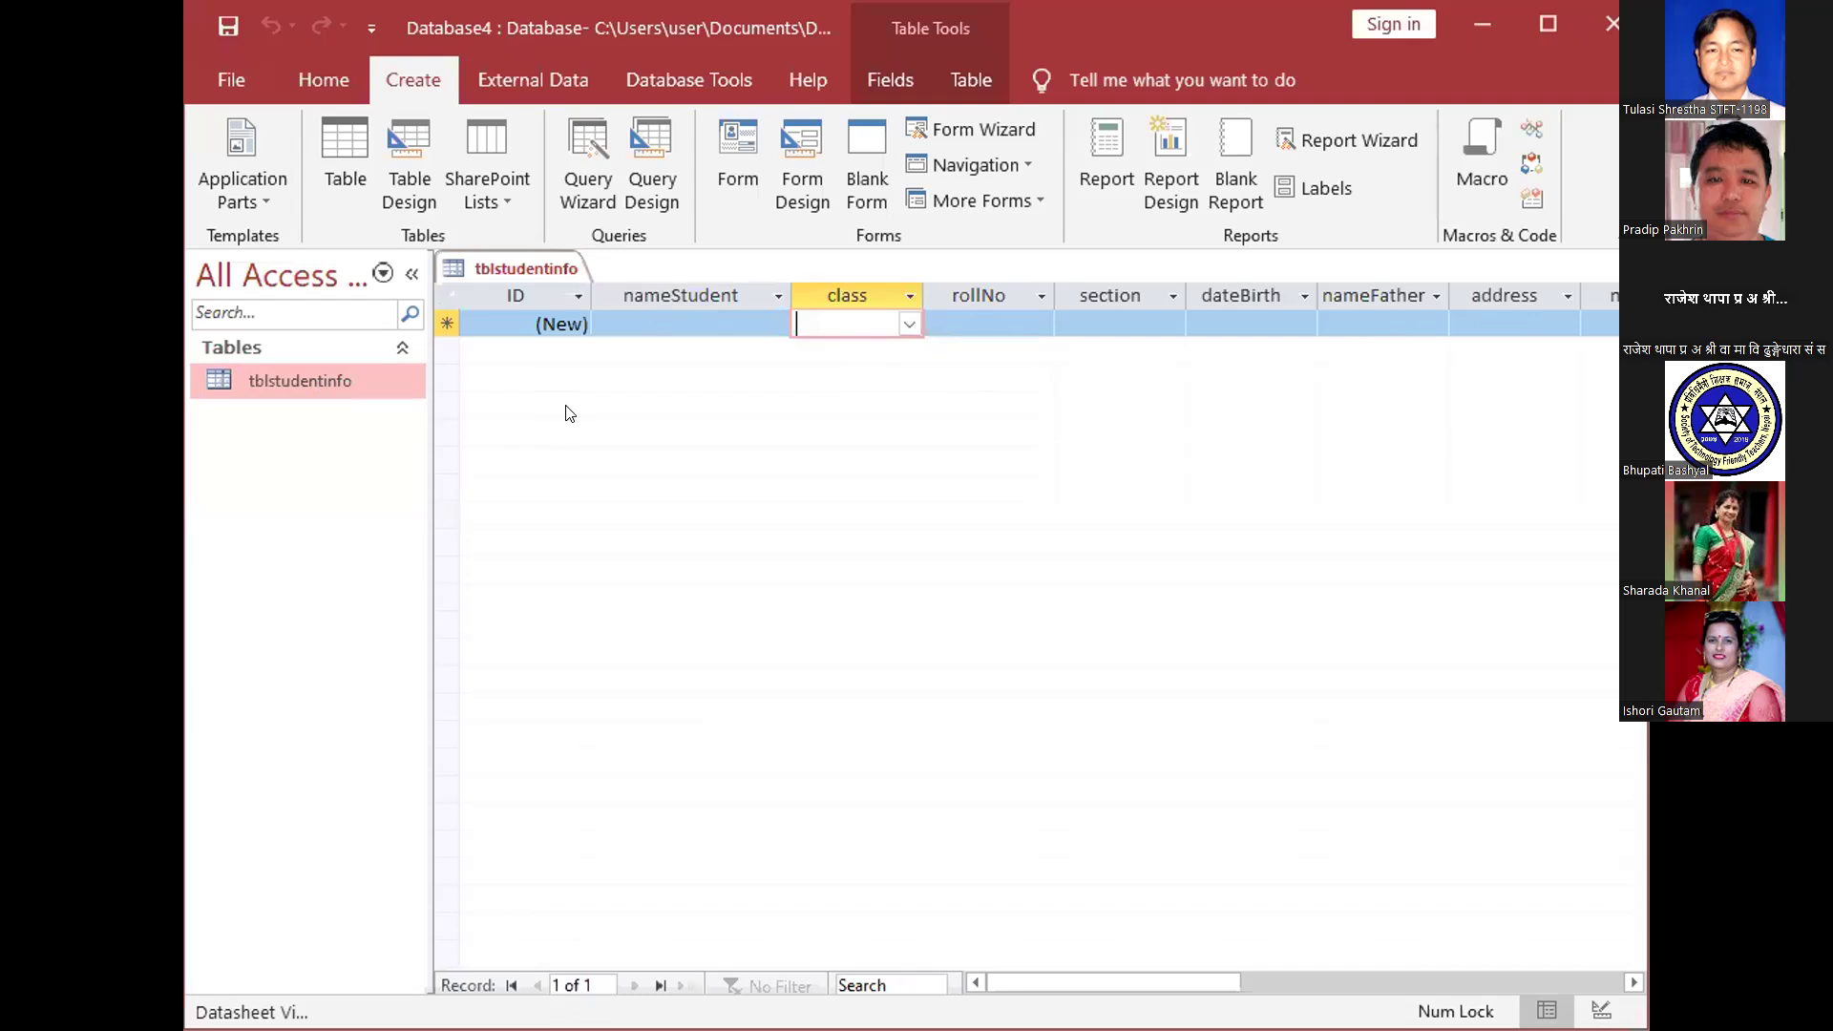
Open the tblstudentinfo table in Design View and insert a blank field row above dateBirth
{"action": "right_click", "coordinate": [292, 380]}
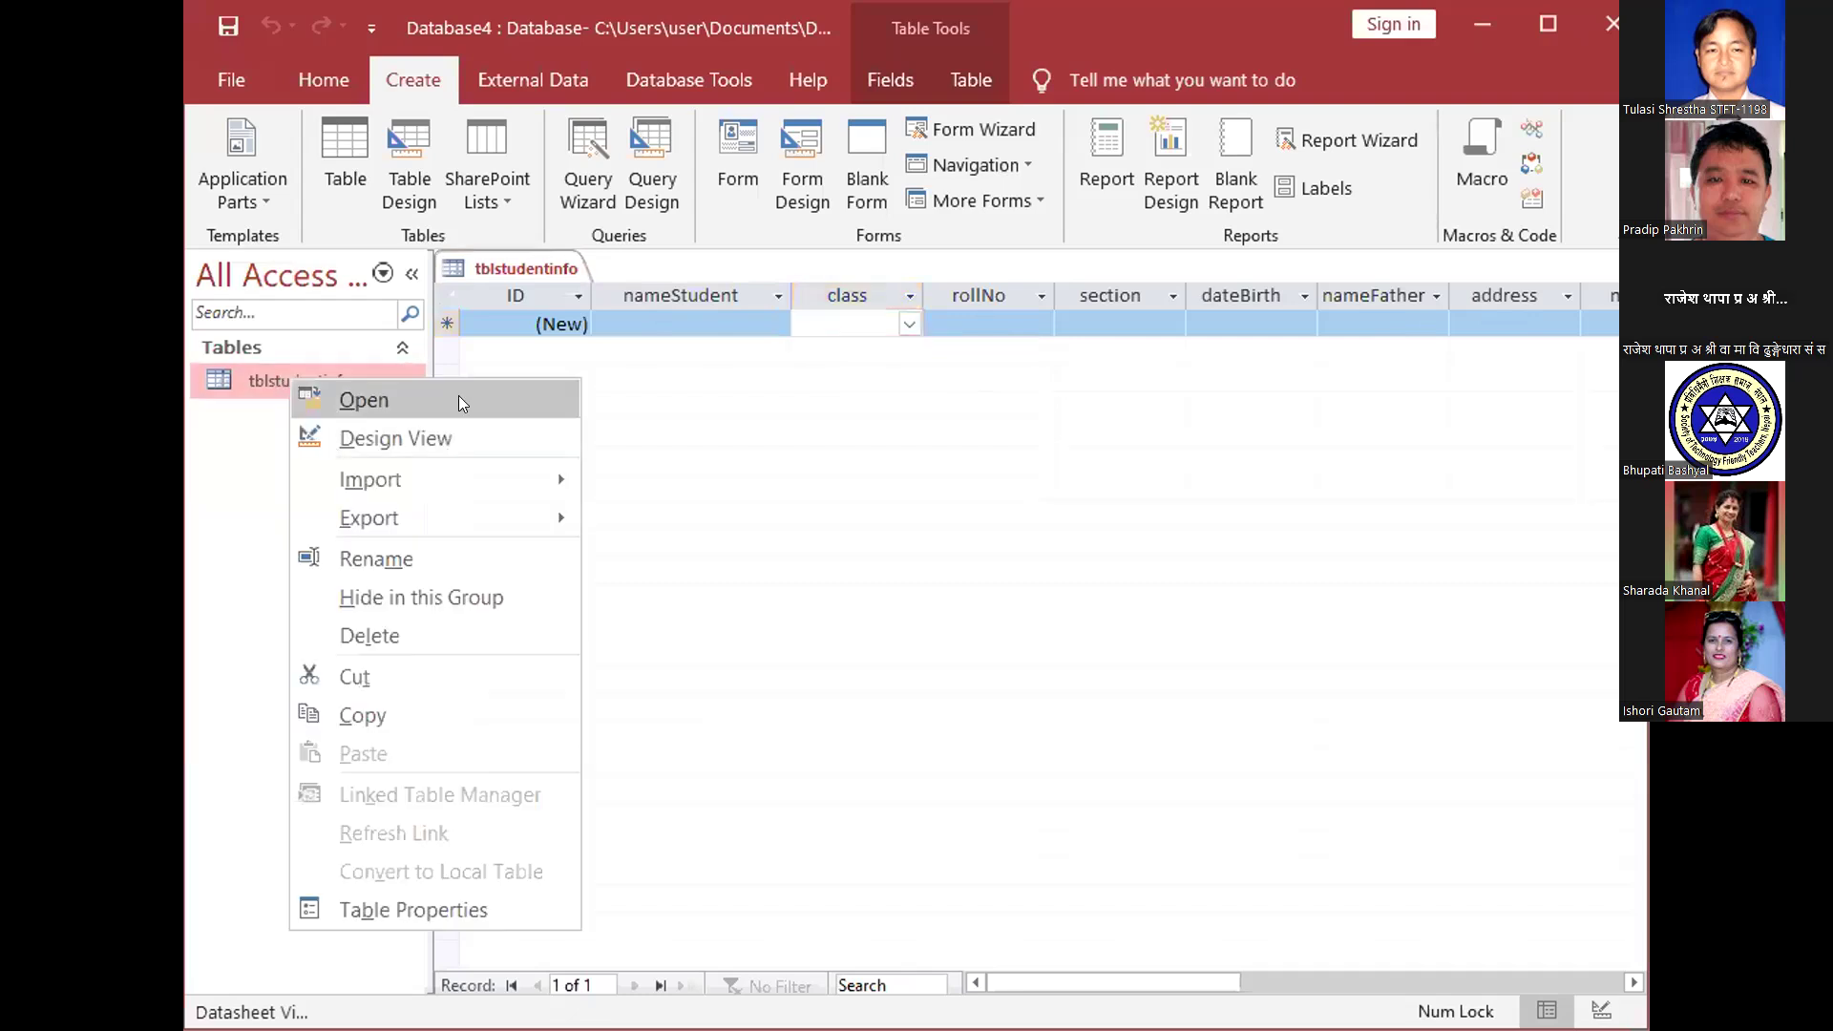
{"action": "left_click", "coordinate": [341, 389]}
{"action": "right_click", "coordinate": [340, 385]}
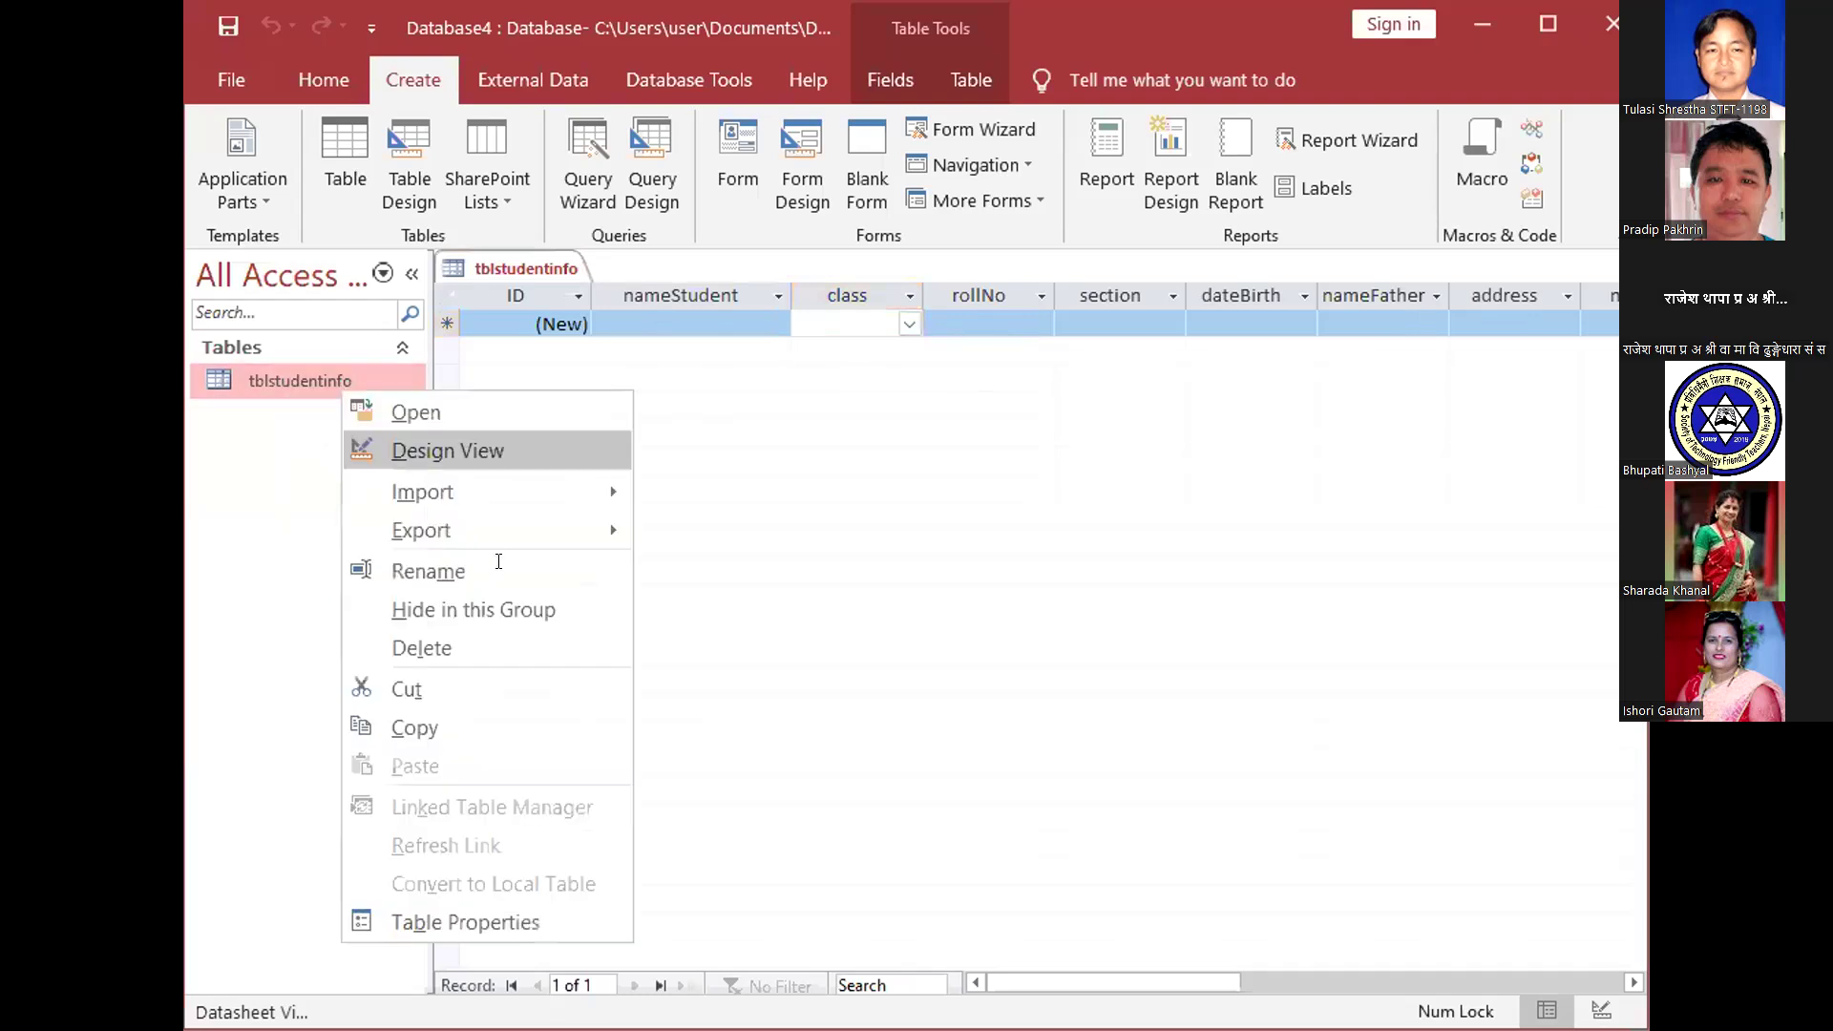
{"action": "left_click", "coordinate": [448, 451]}
{"action": "scroll", "coordinate": [577, 545], "scroll_direction": "down", "scroll_amount": 2}
{"action": "left_click", "coordinate": [497, 475]}
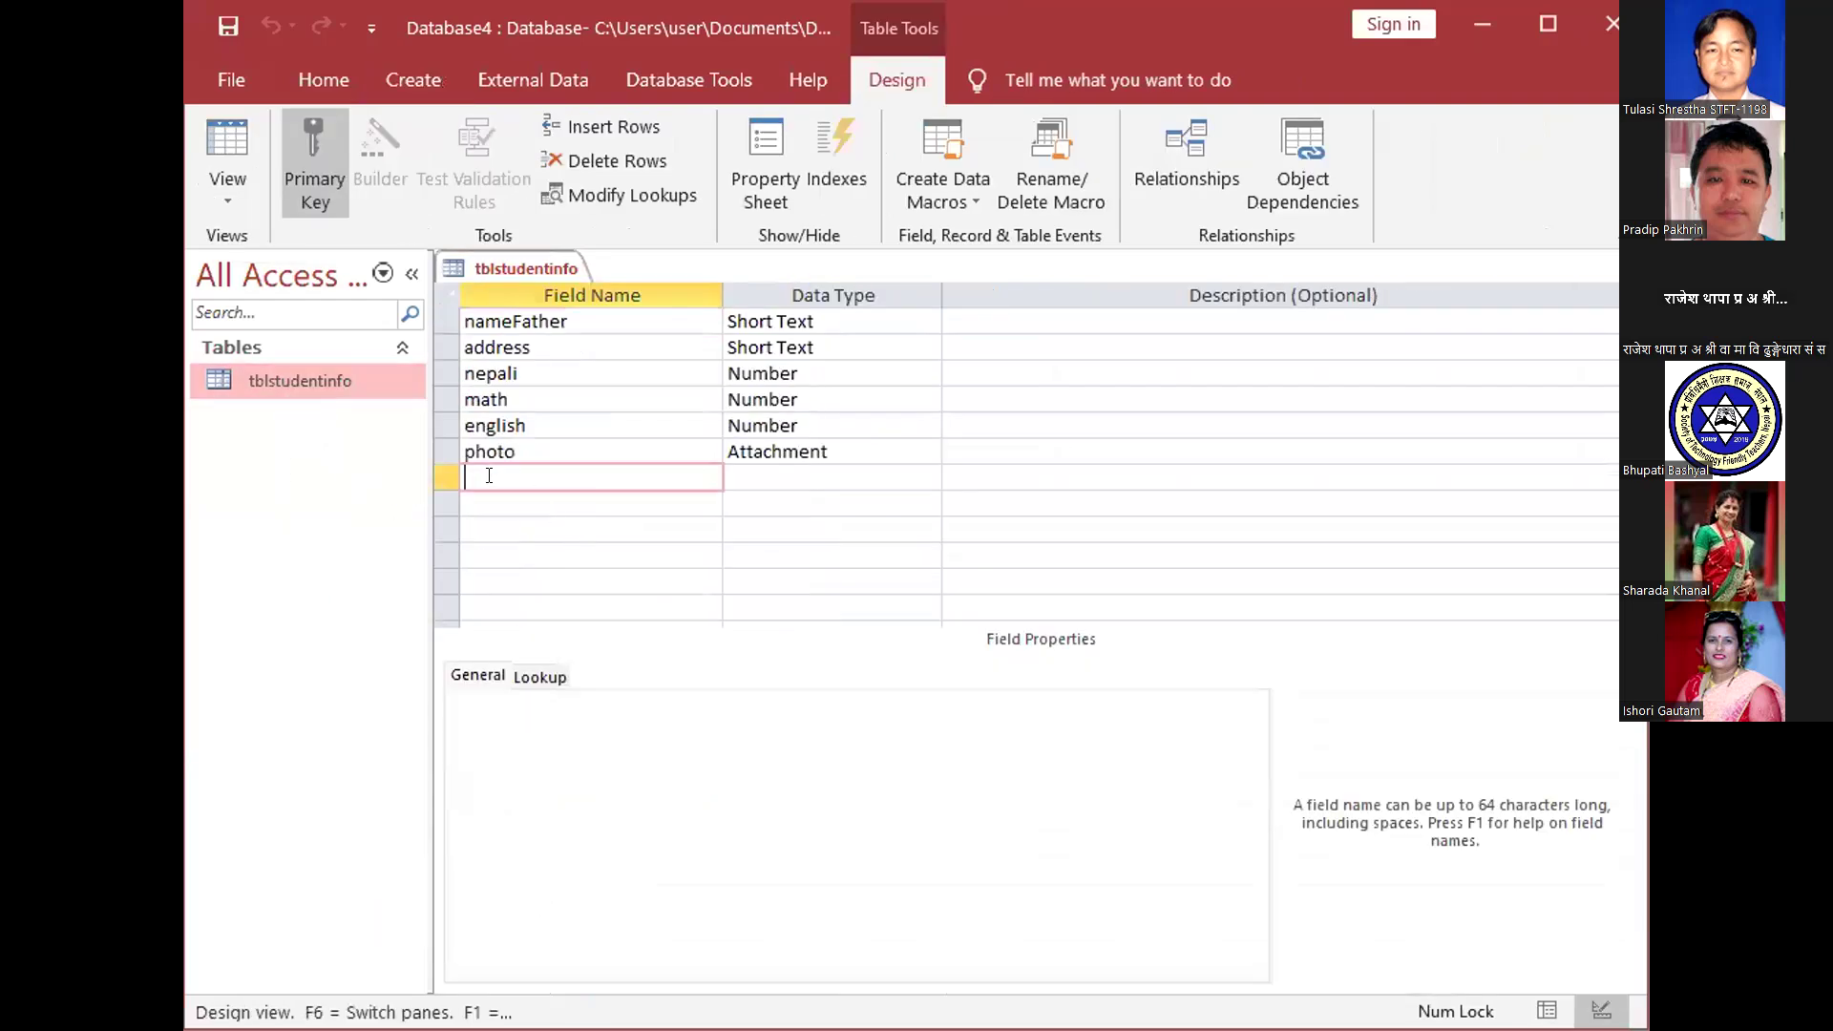
{"action": "scroll", "coordinate": [498, 449], "scroll_direction": "up", "scroll_amount": 1}
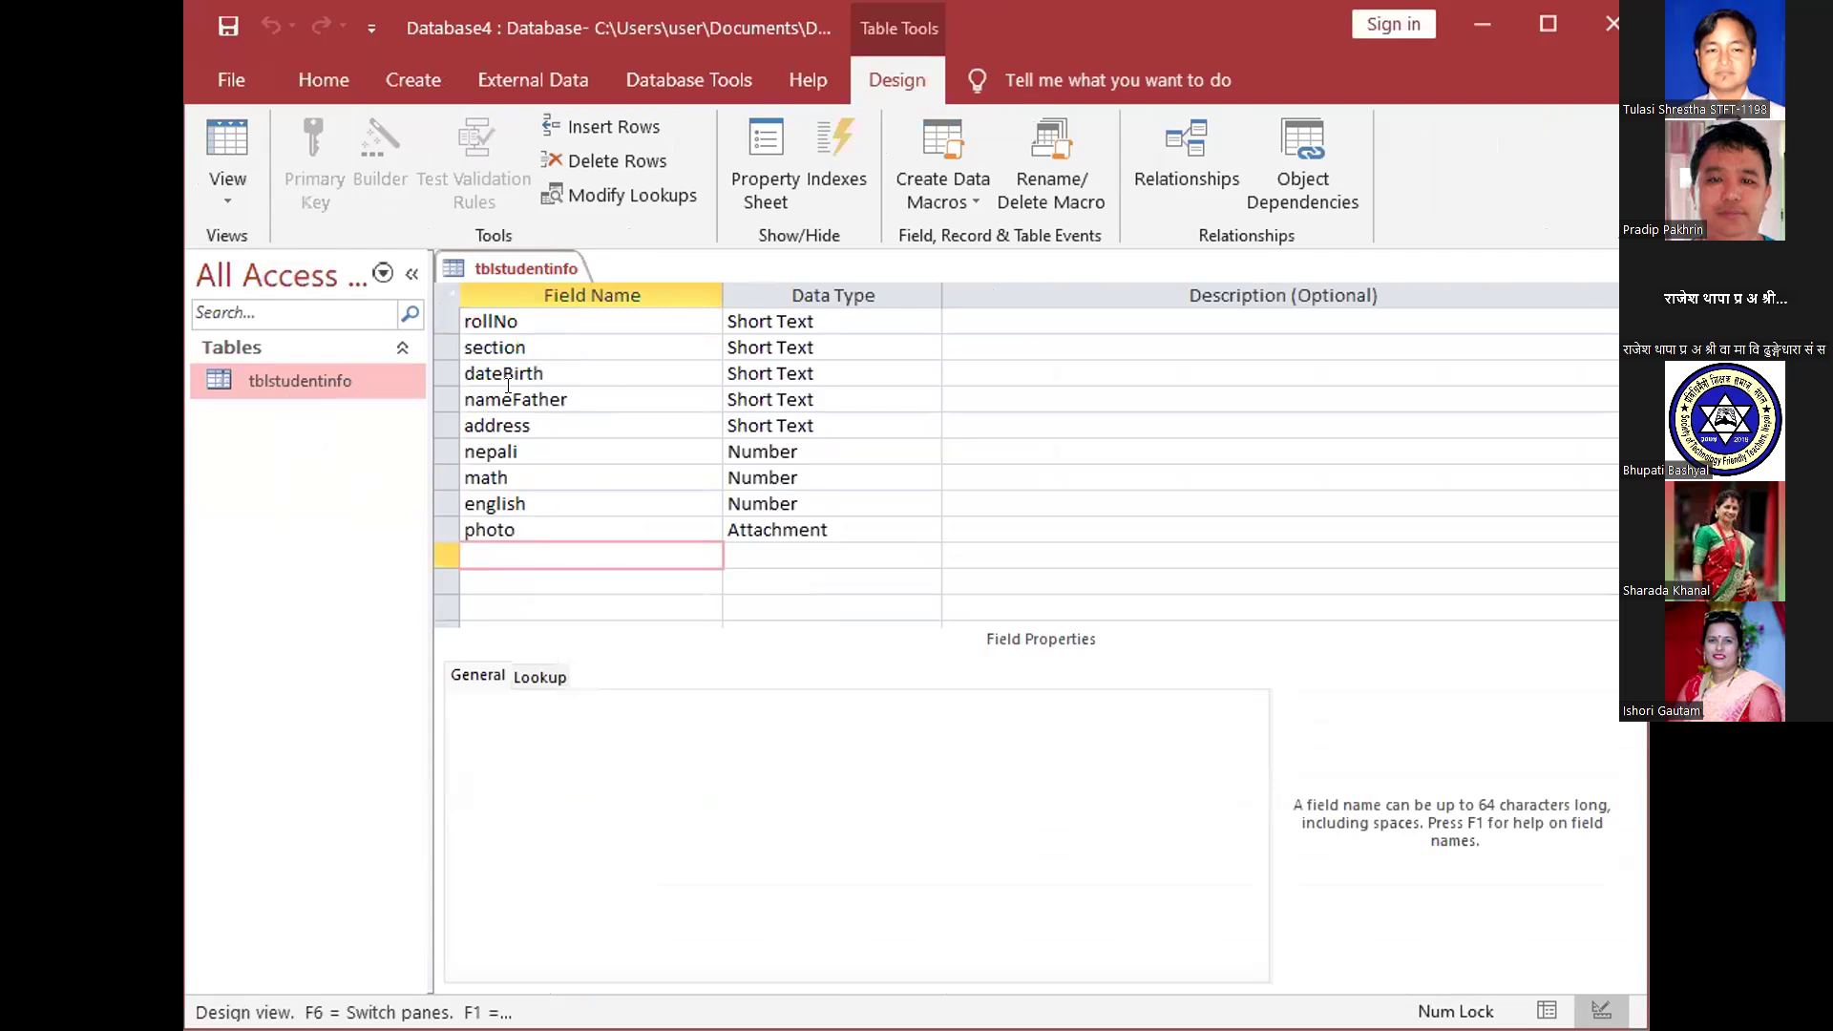
{"action": "left_click", "coordinate": [448, 374]}
{"action": "right_click", "coordinate": [447, 374]}
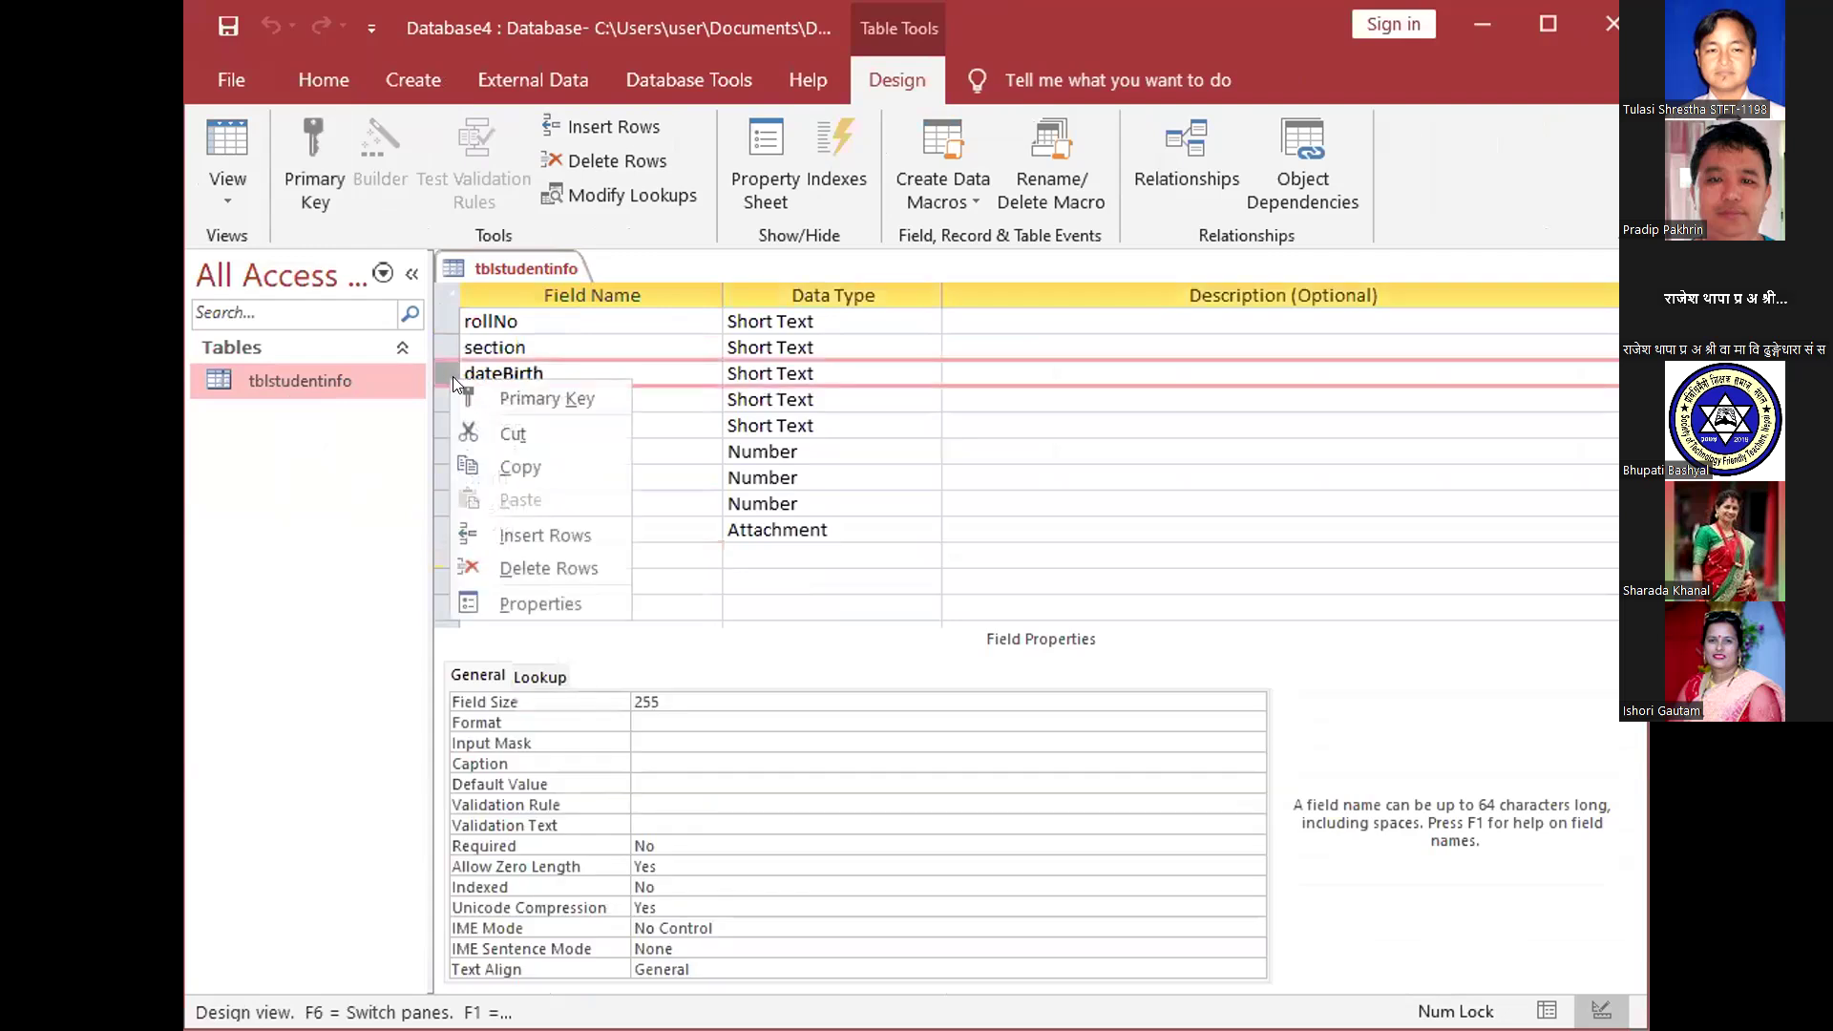
{"action": "left_click", "coordinate": [525, 536]}
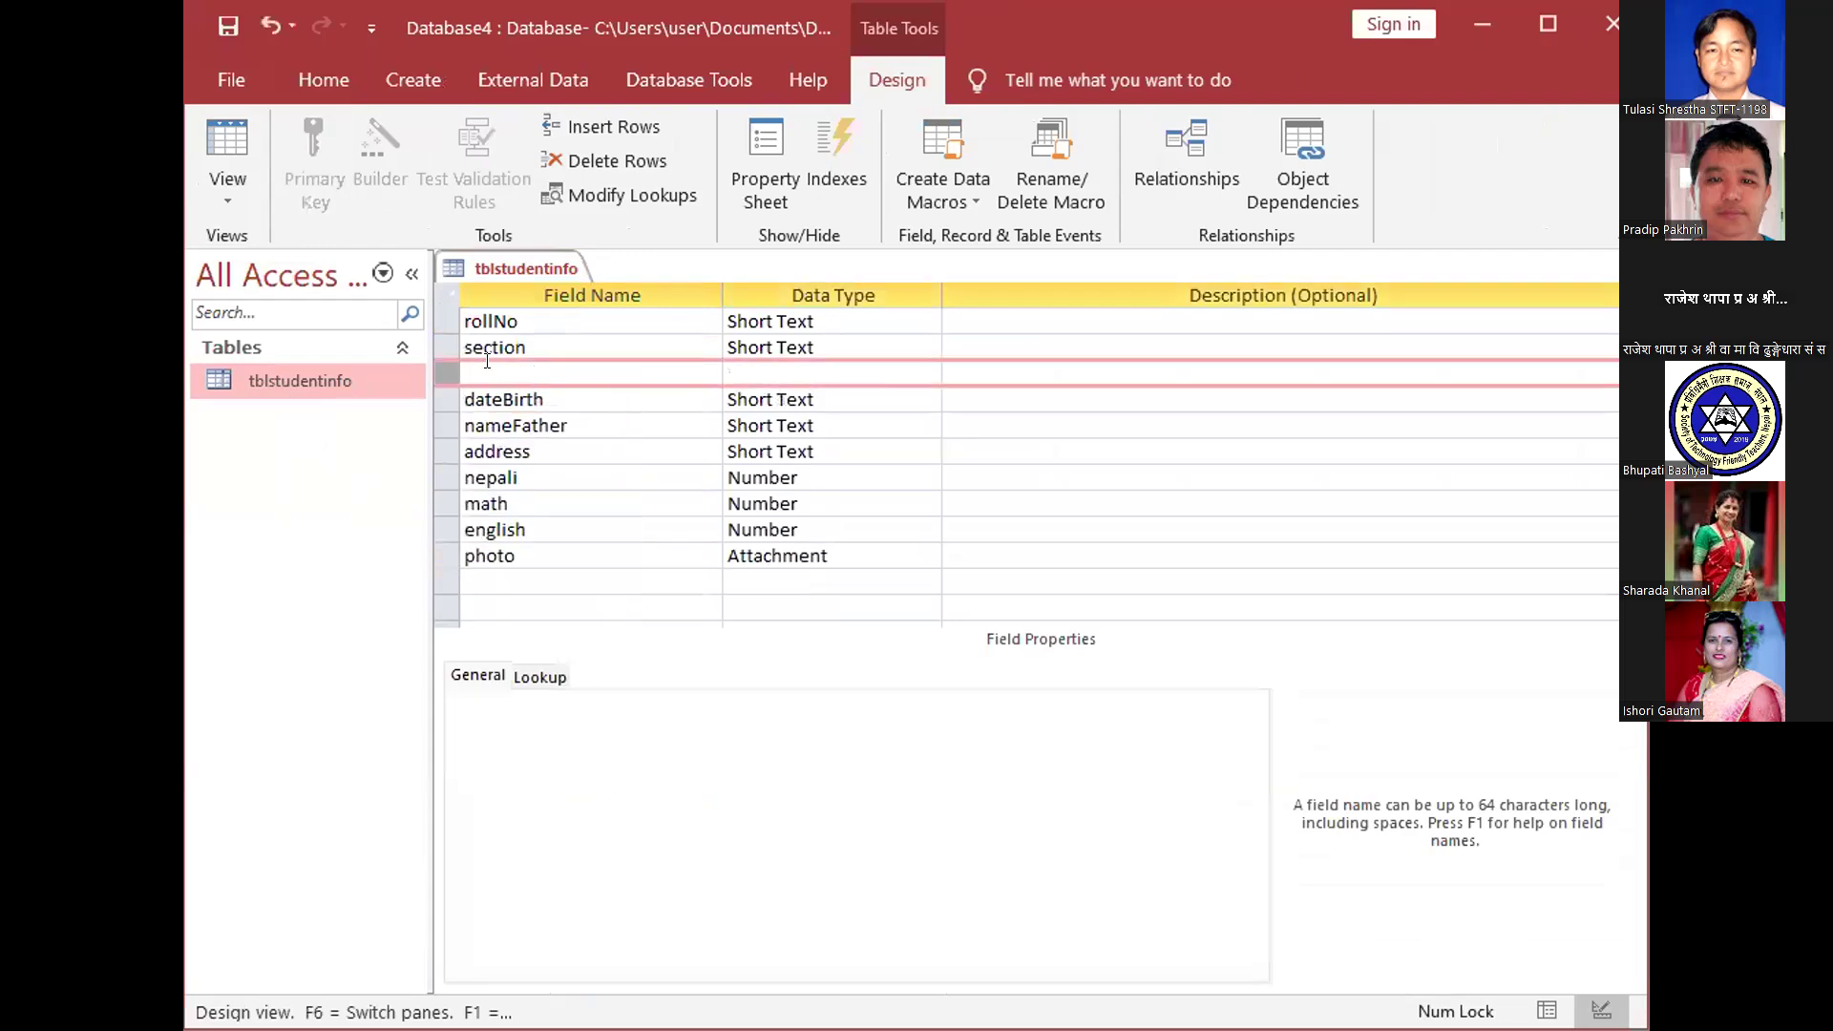
Name the new field gender, in lowercase, and give it the Short Text data type
{"action": "type", "text": "Gender"}
{"action": "key", "text": "Left"}
{"action": "key", "text": "Left"}
{"action": "key", "text": "Left"}
{"action": "key", "text": "Left"}
{"action": "key", "text": "Left"}
{"action": "key", "text": "BackSpace"}
{"action": "type", "text": "g"}
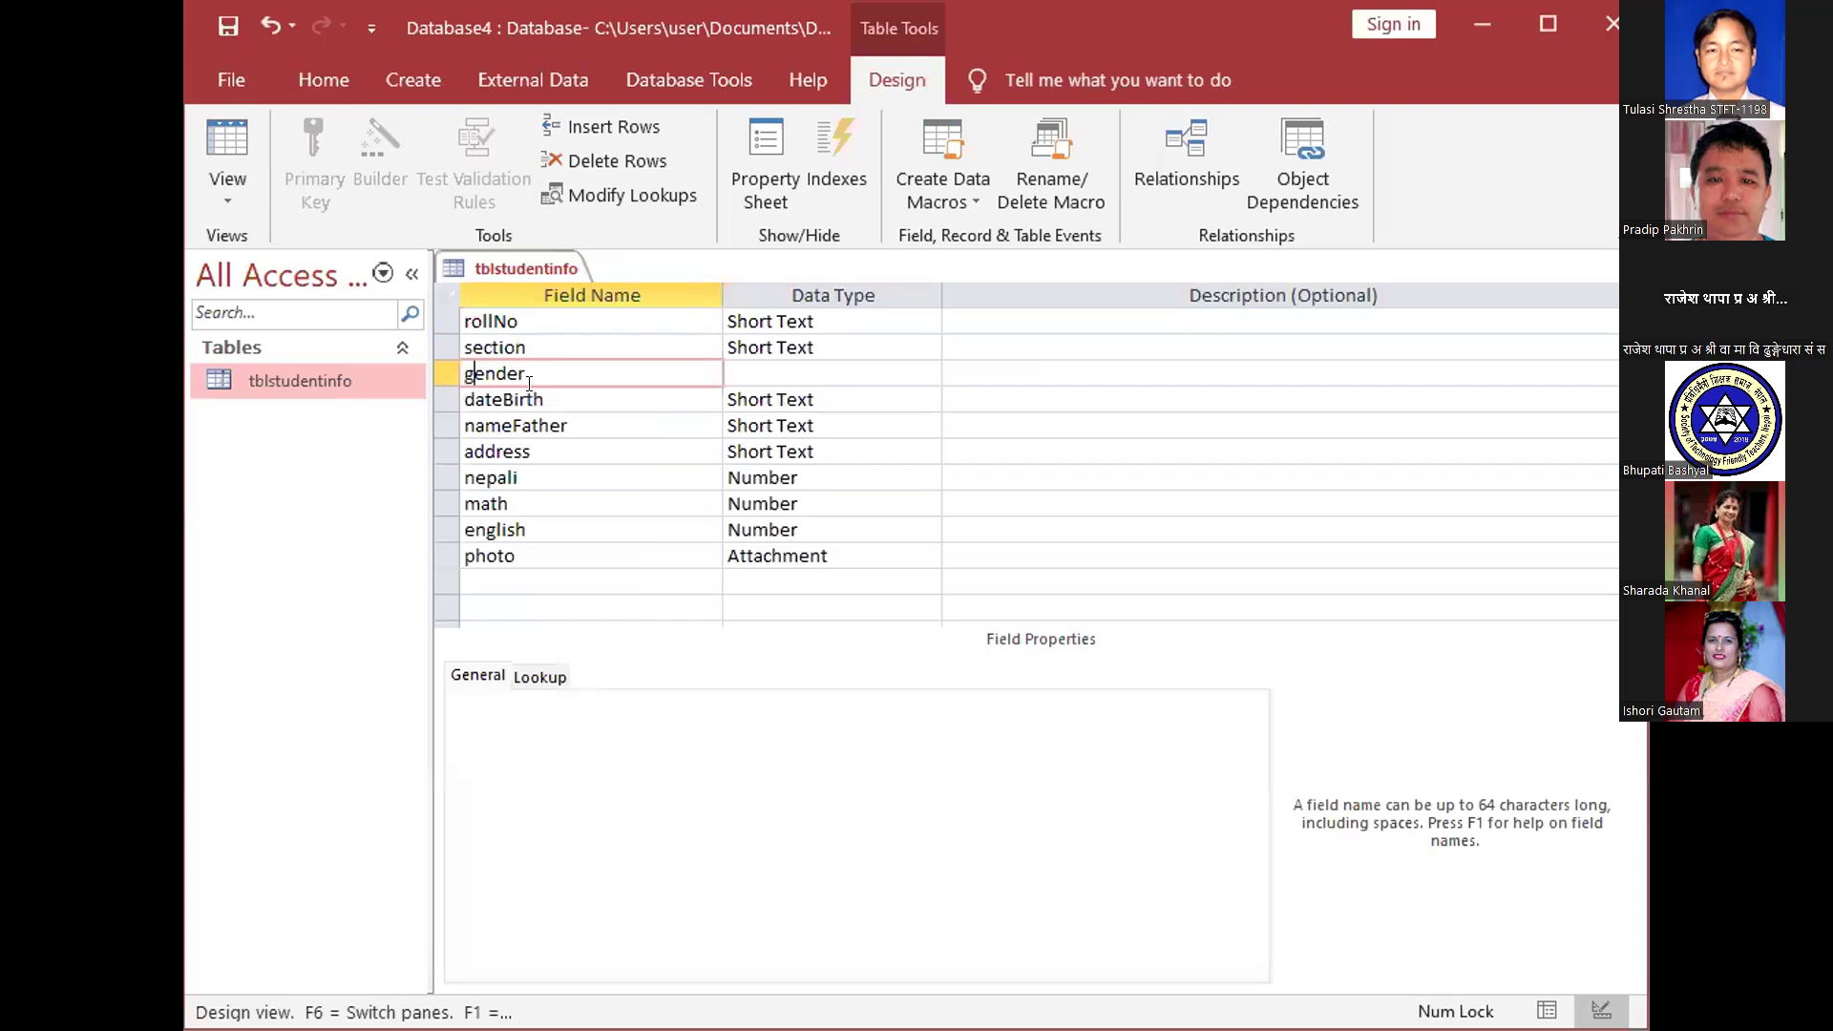
{"action": "left_click", "coordinate": [753, 369]}
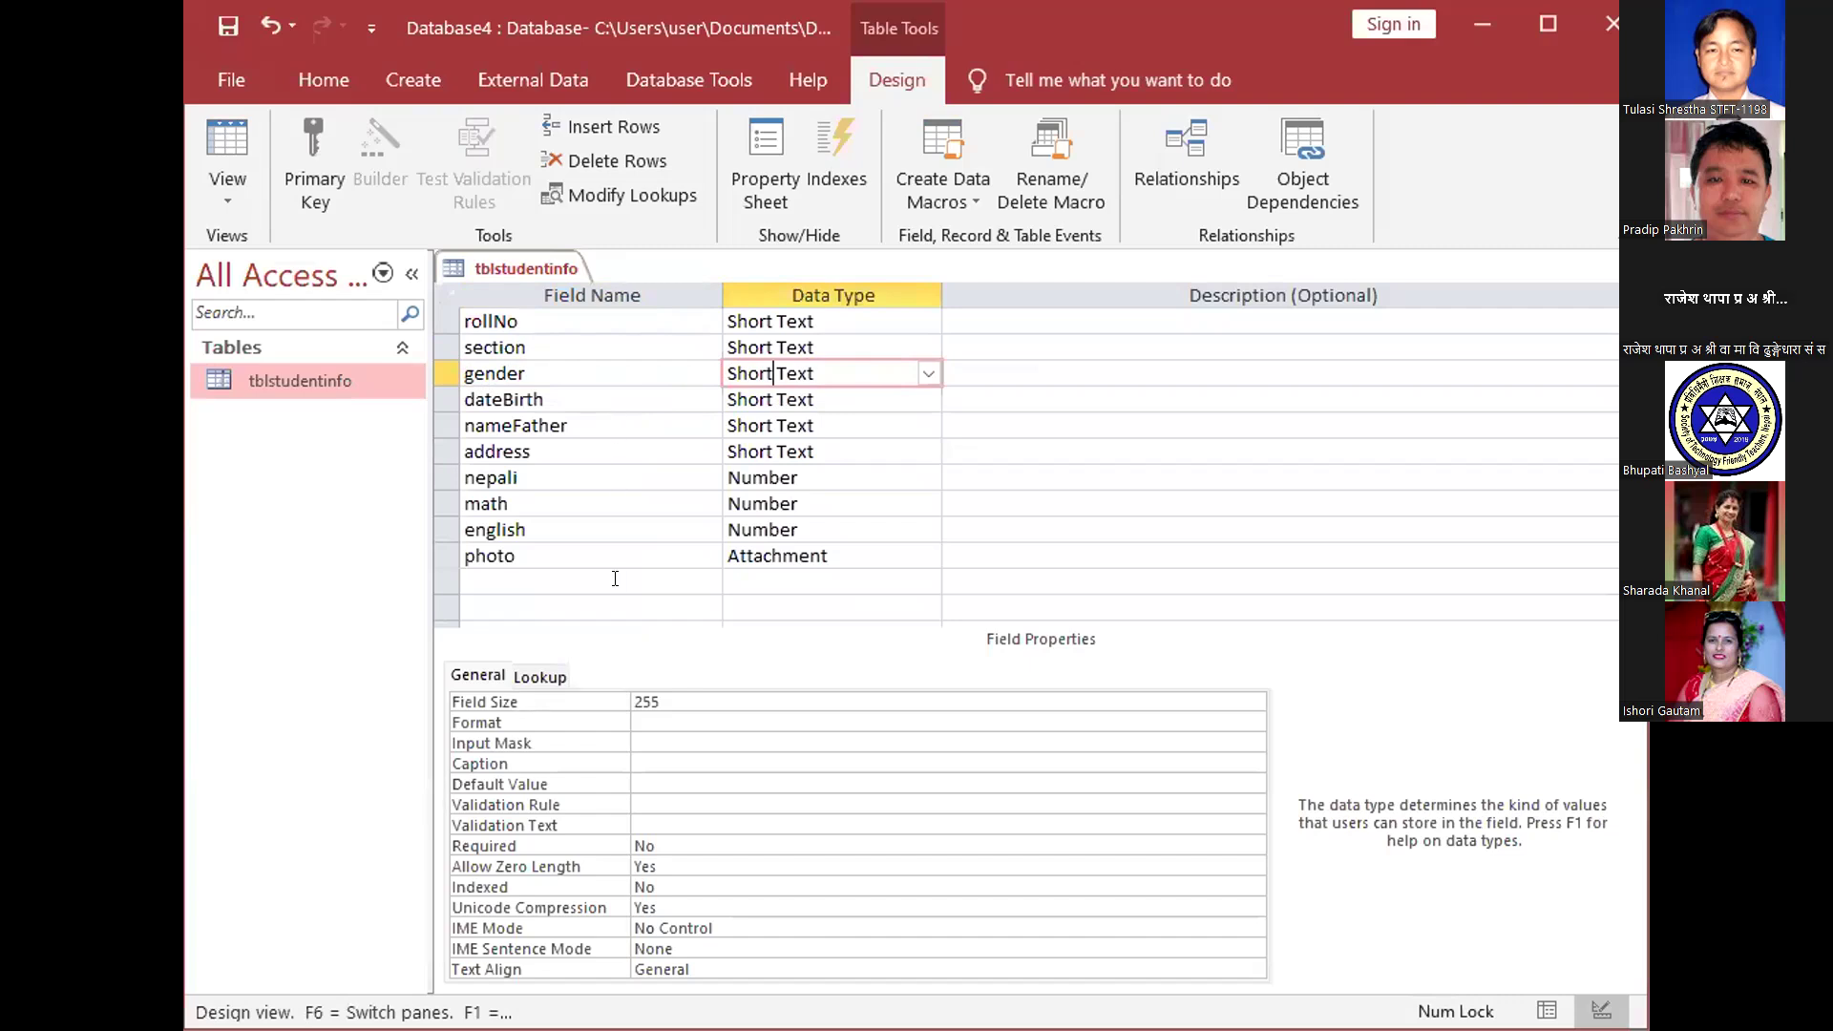
Set the gender field's lookup to a Combo Box with a Value List row source of "Male";"Female"
{"action": "left_click", "coordinate": [541, 677]}
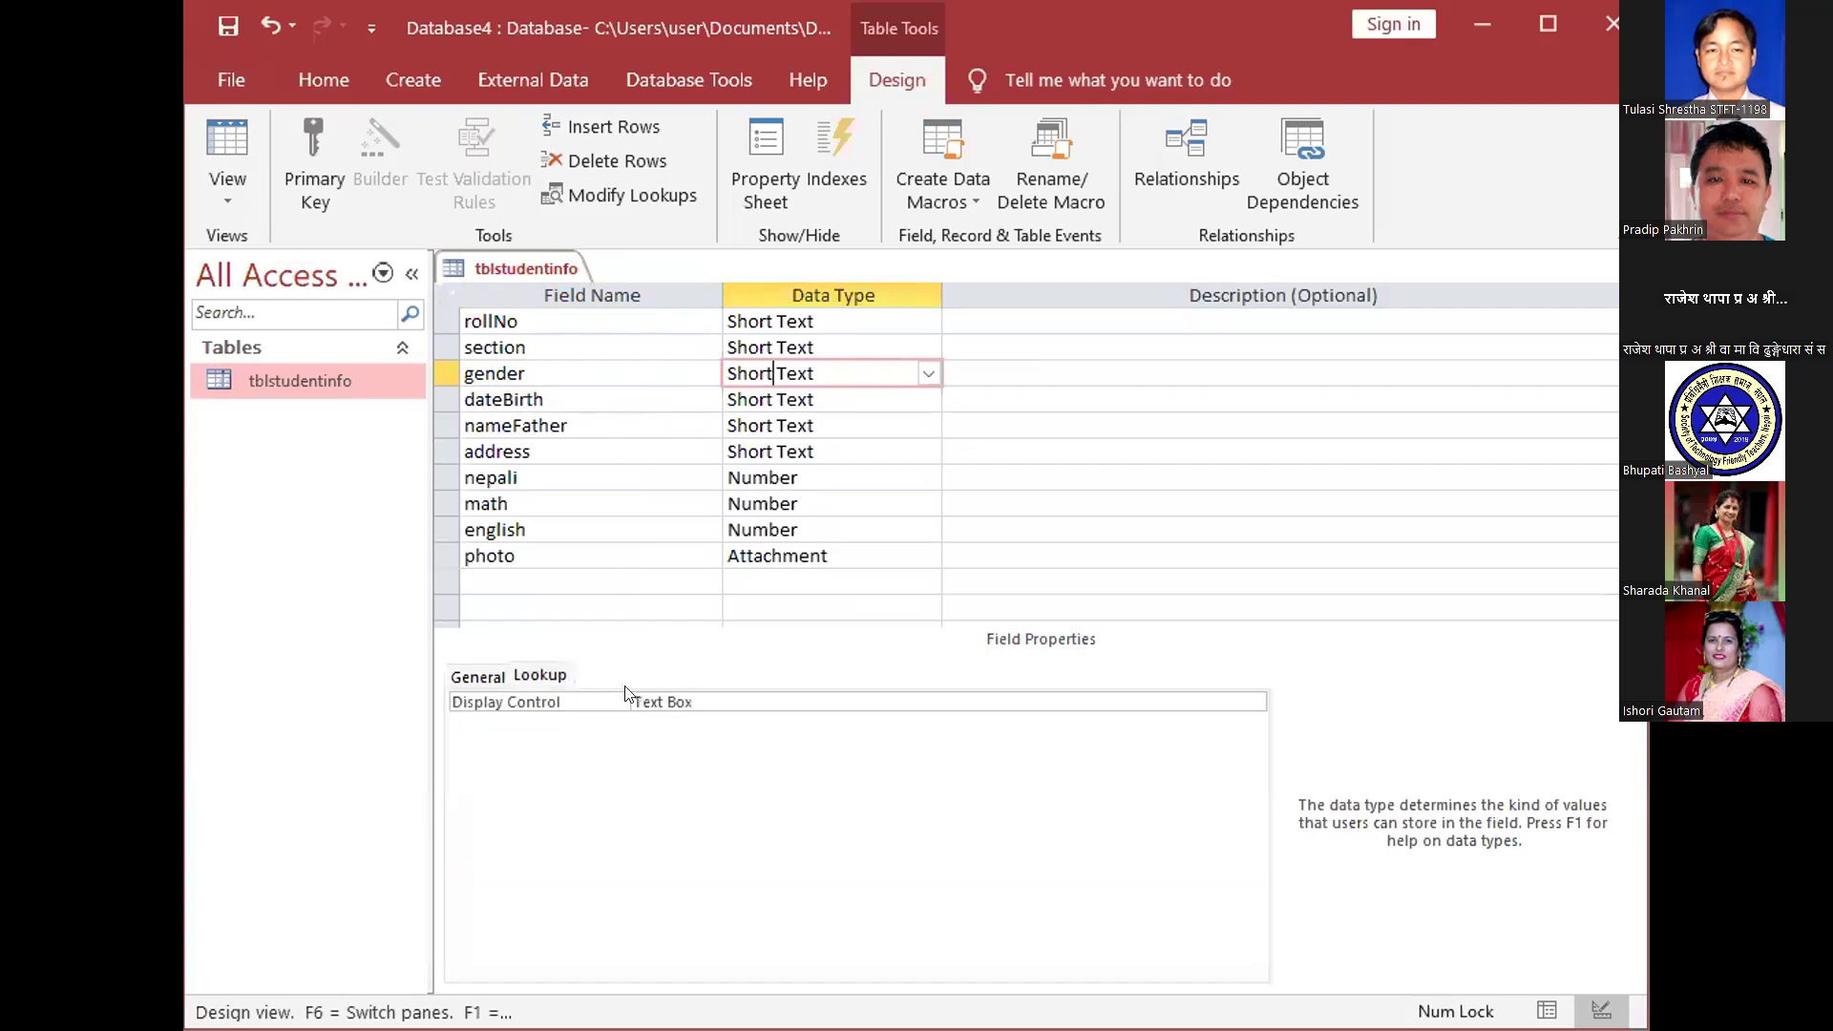
{"action": "left_click", "coordinate": [724, 702]}
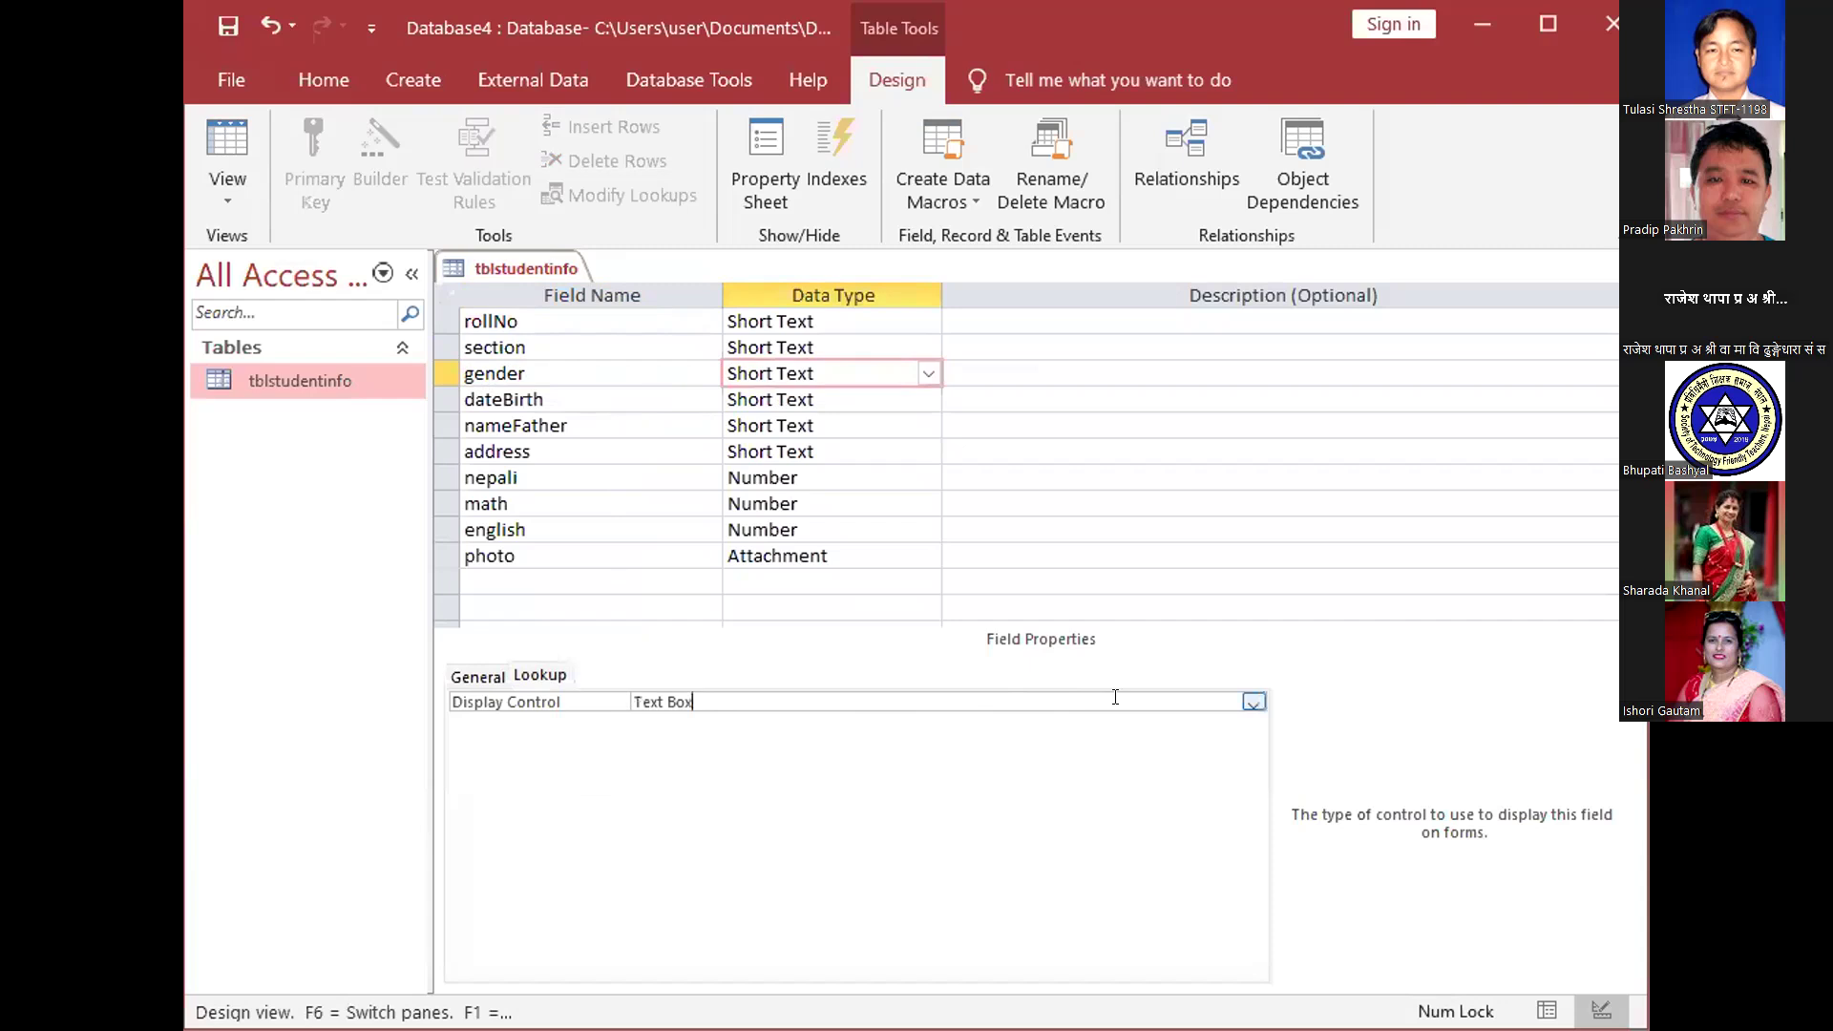
{"action": "left_click", "coordinate": [1254, 702]}
{"action": "left_click", "coordinate": [724, 759]}
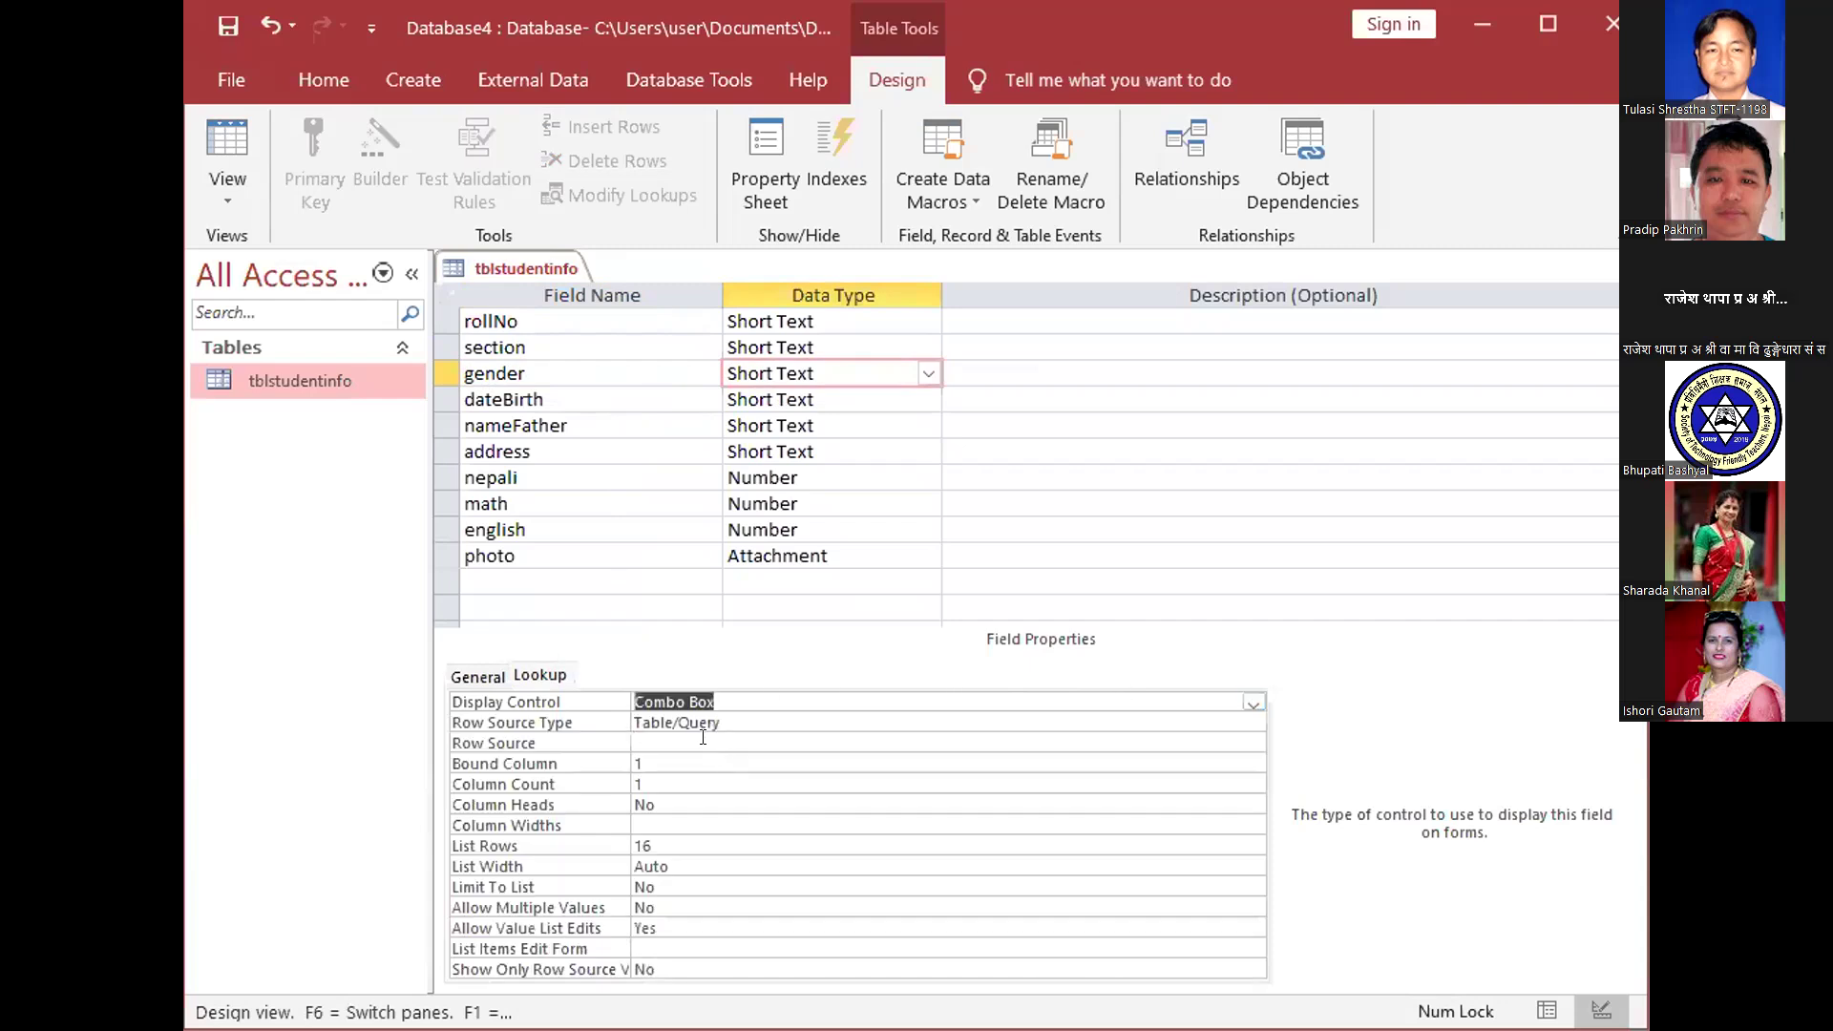
{"action": "left_click", "coordinate": [695, 726]}
{"action": "type", "text": "v"}
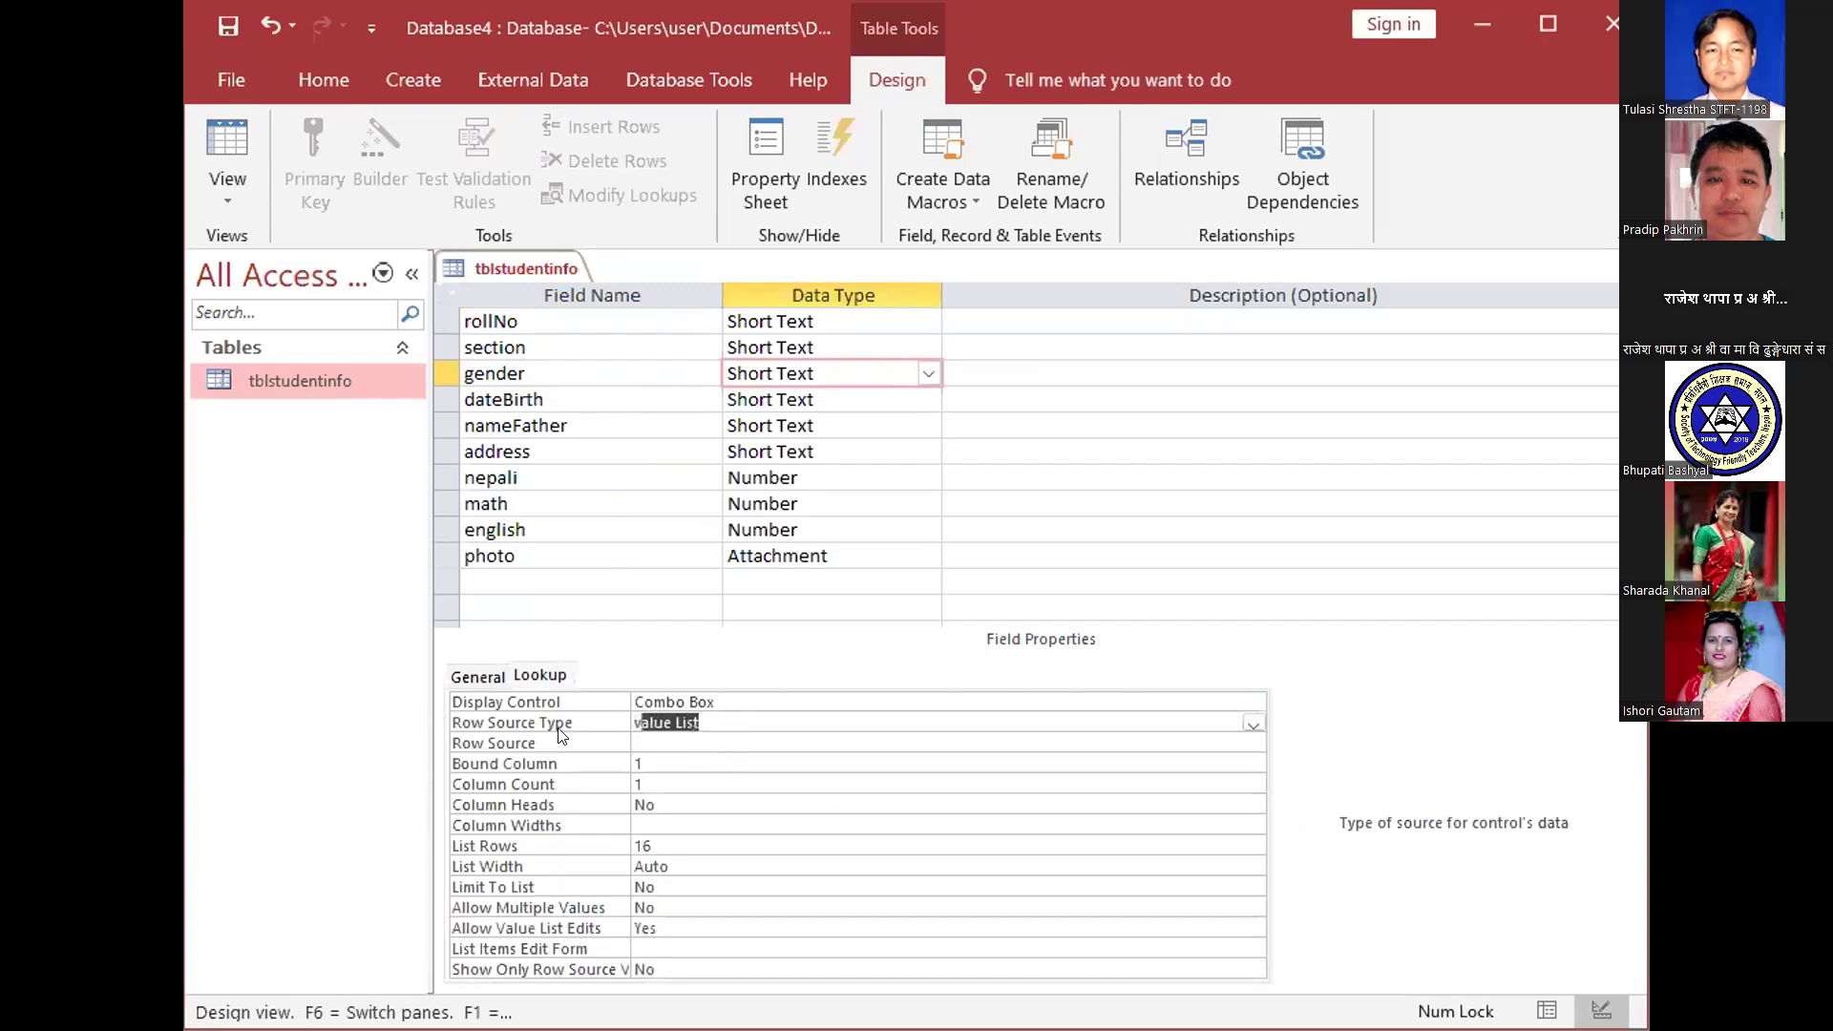
{"action": "key", "text": "Return"}
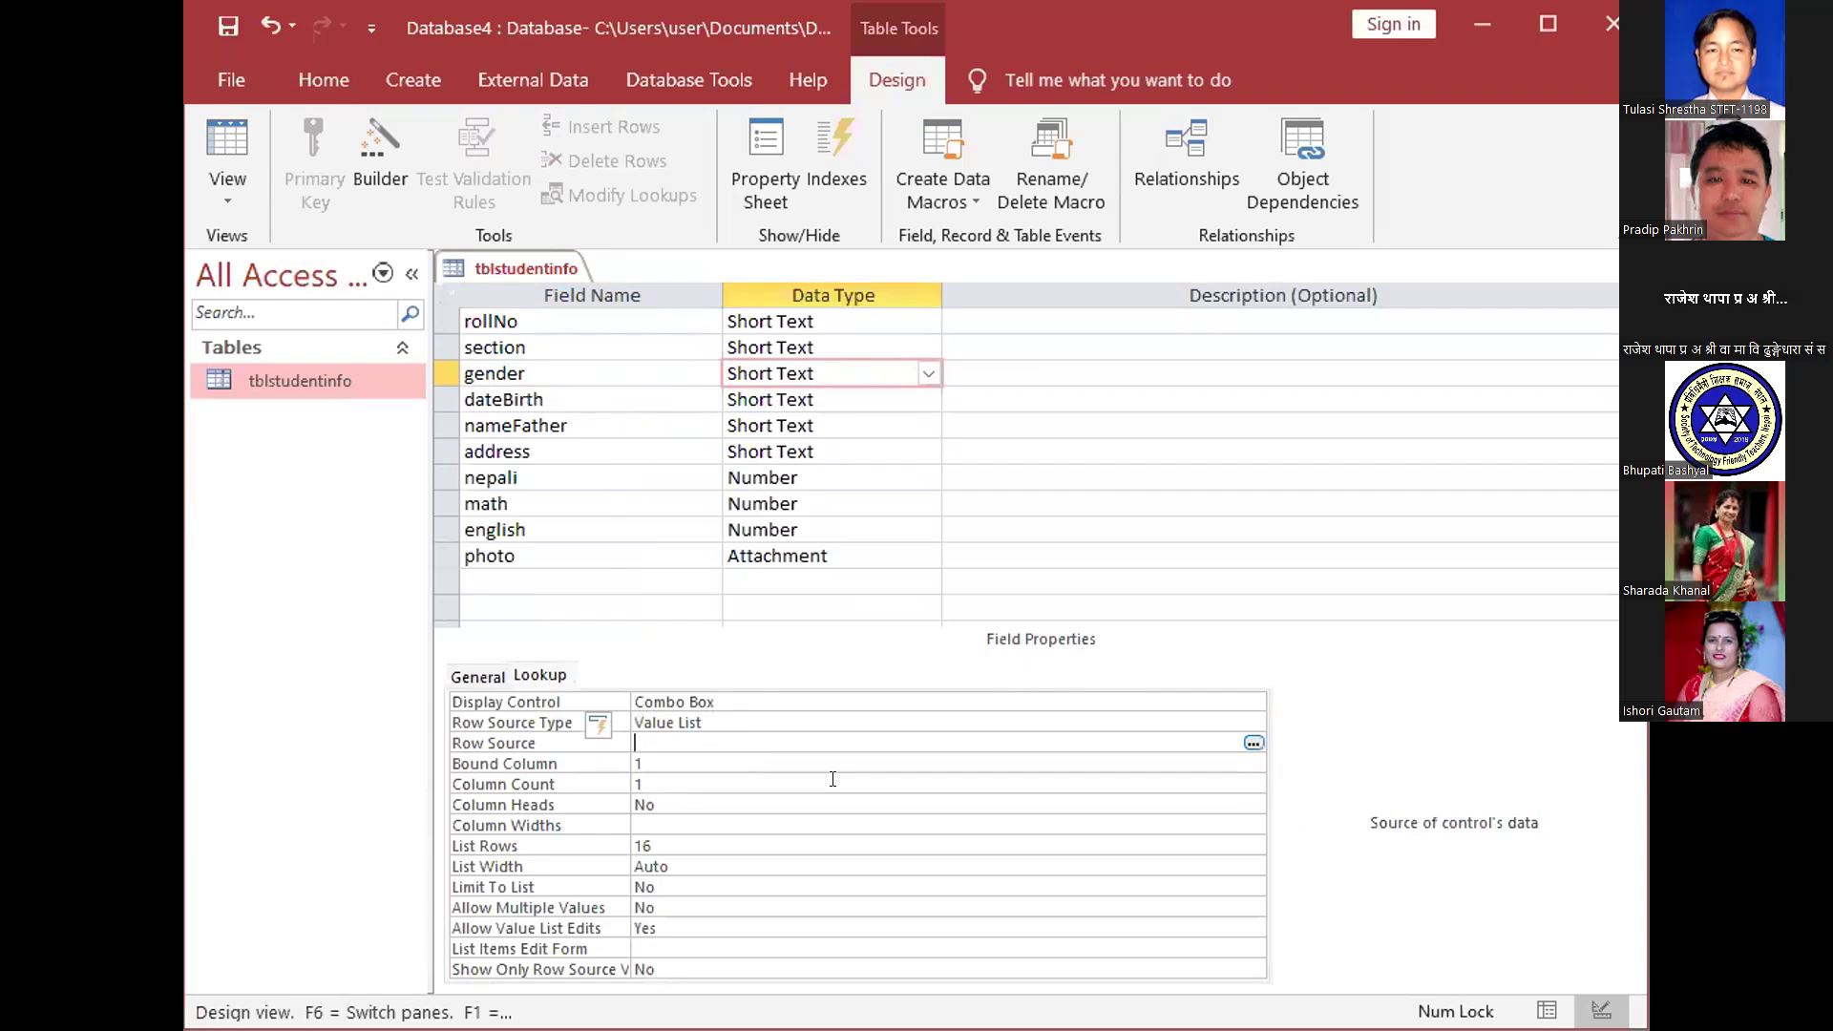
{"action": "type", "text": "\"Male\";\"Female\""}
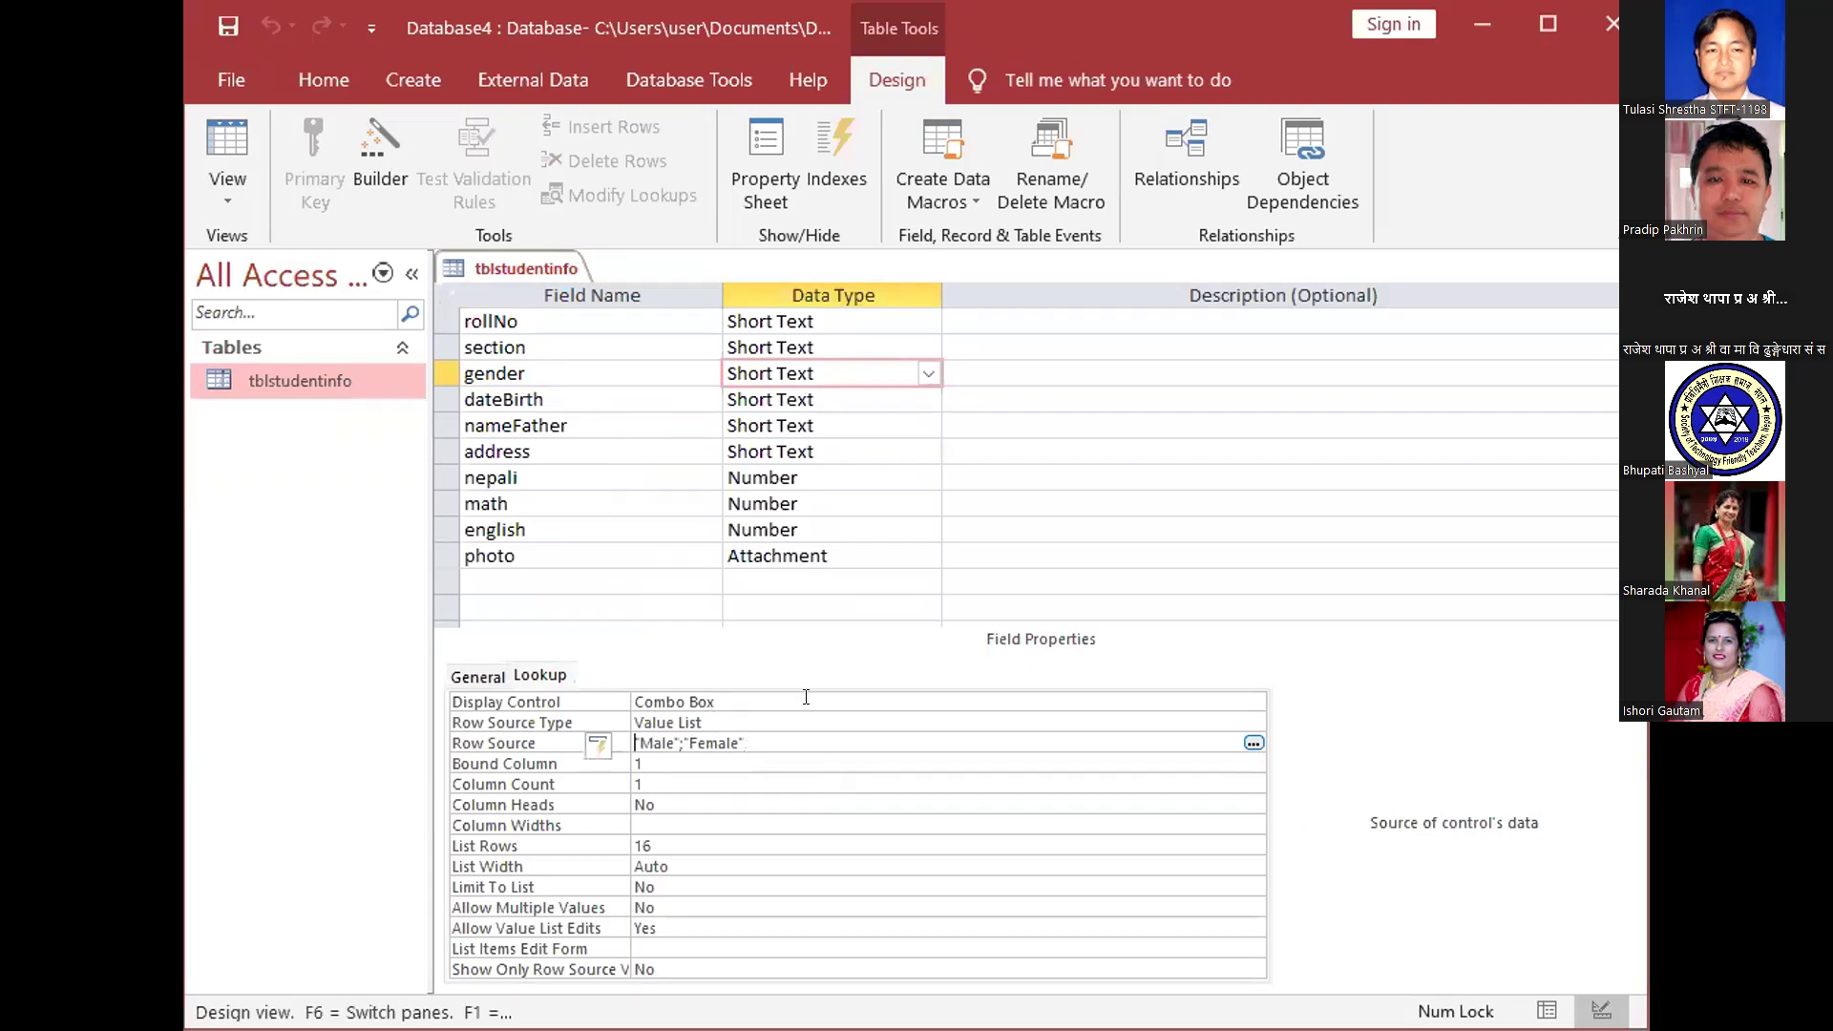
Reopen tblstudentinfo in Datasheet View and check the new record's gender drop-down list
{"action": "double_click", "coordinate": [286, 381]}
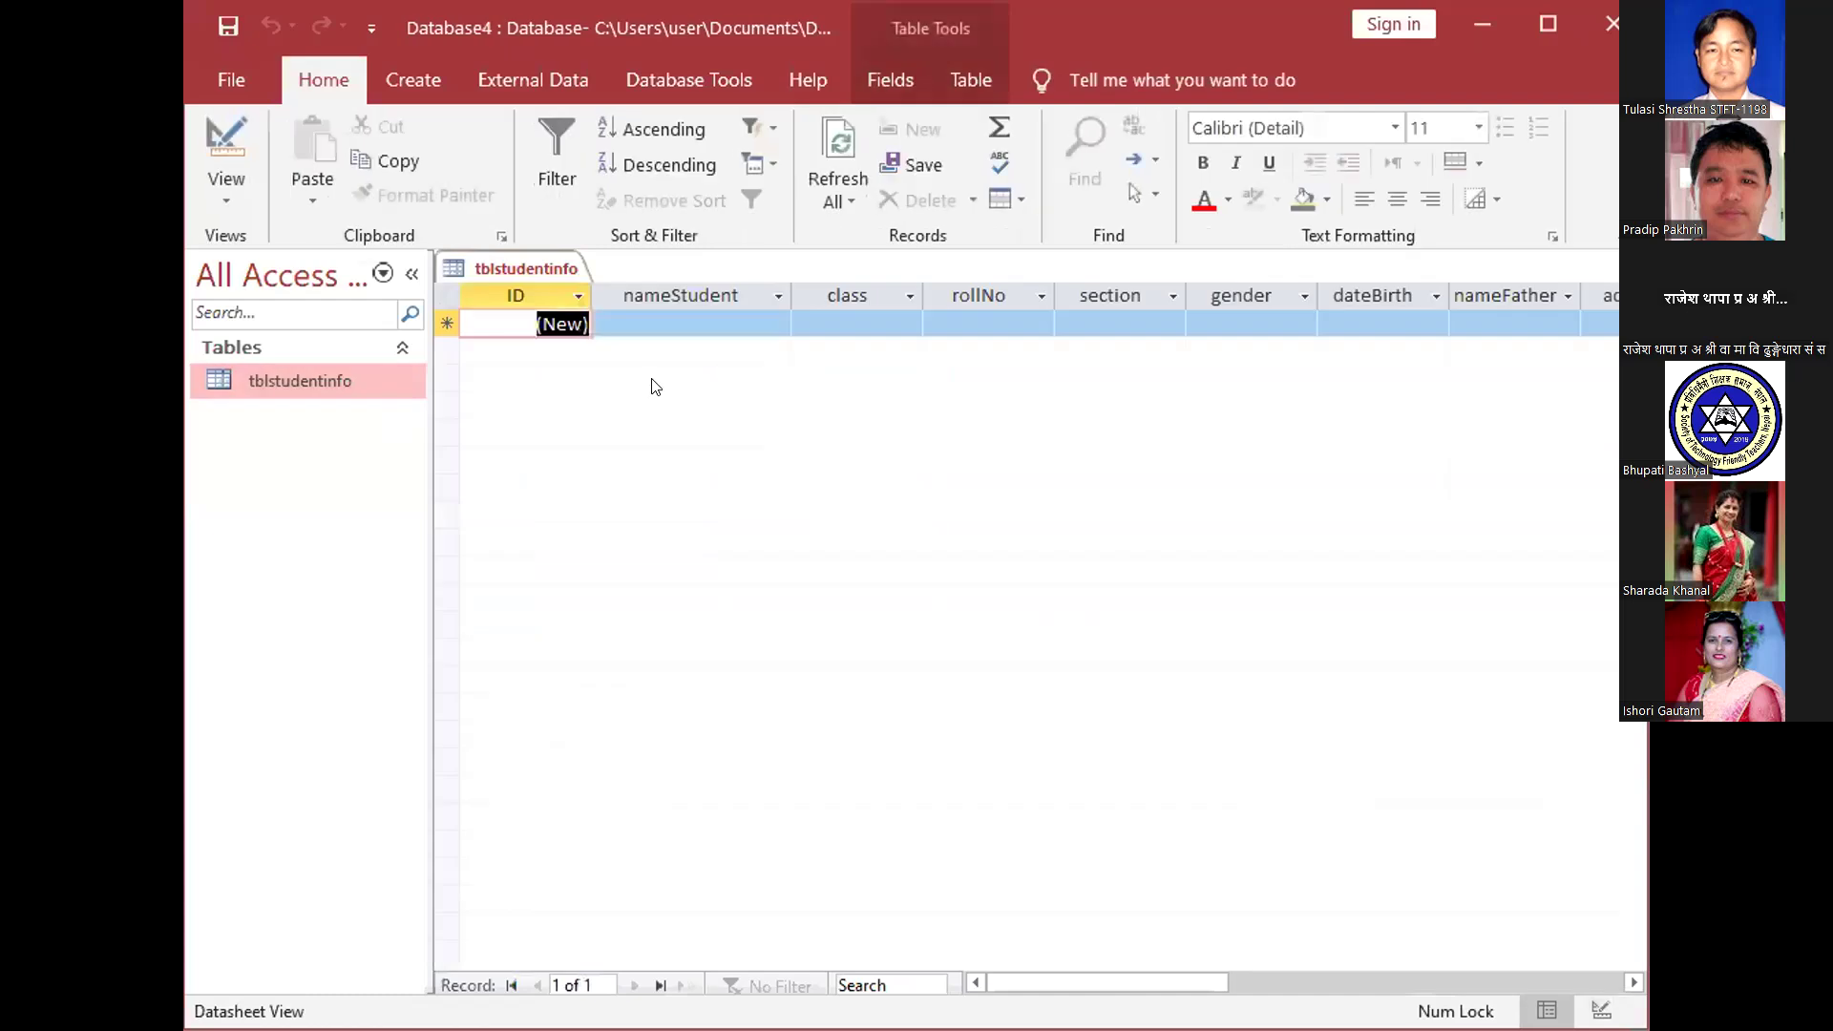
{"action": "left_click", "coordinate": [1249, 323]}
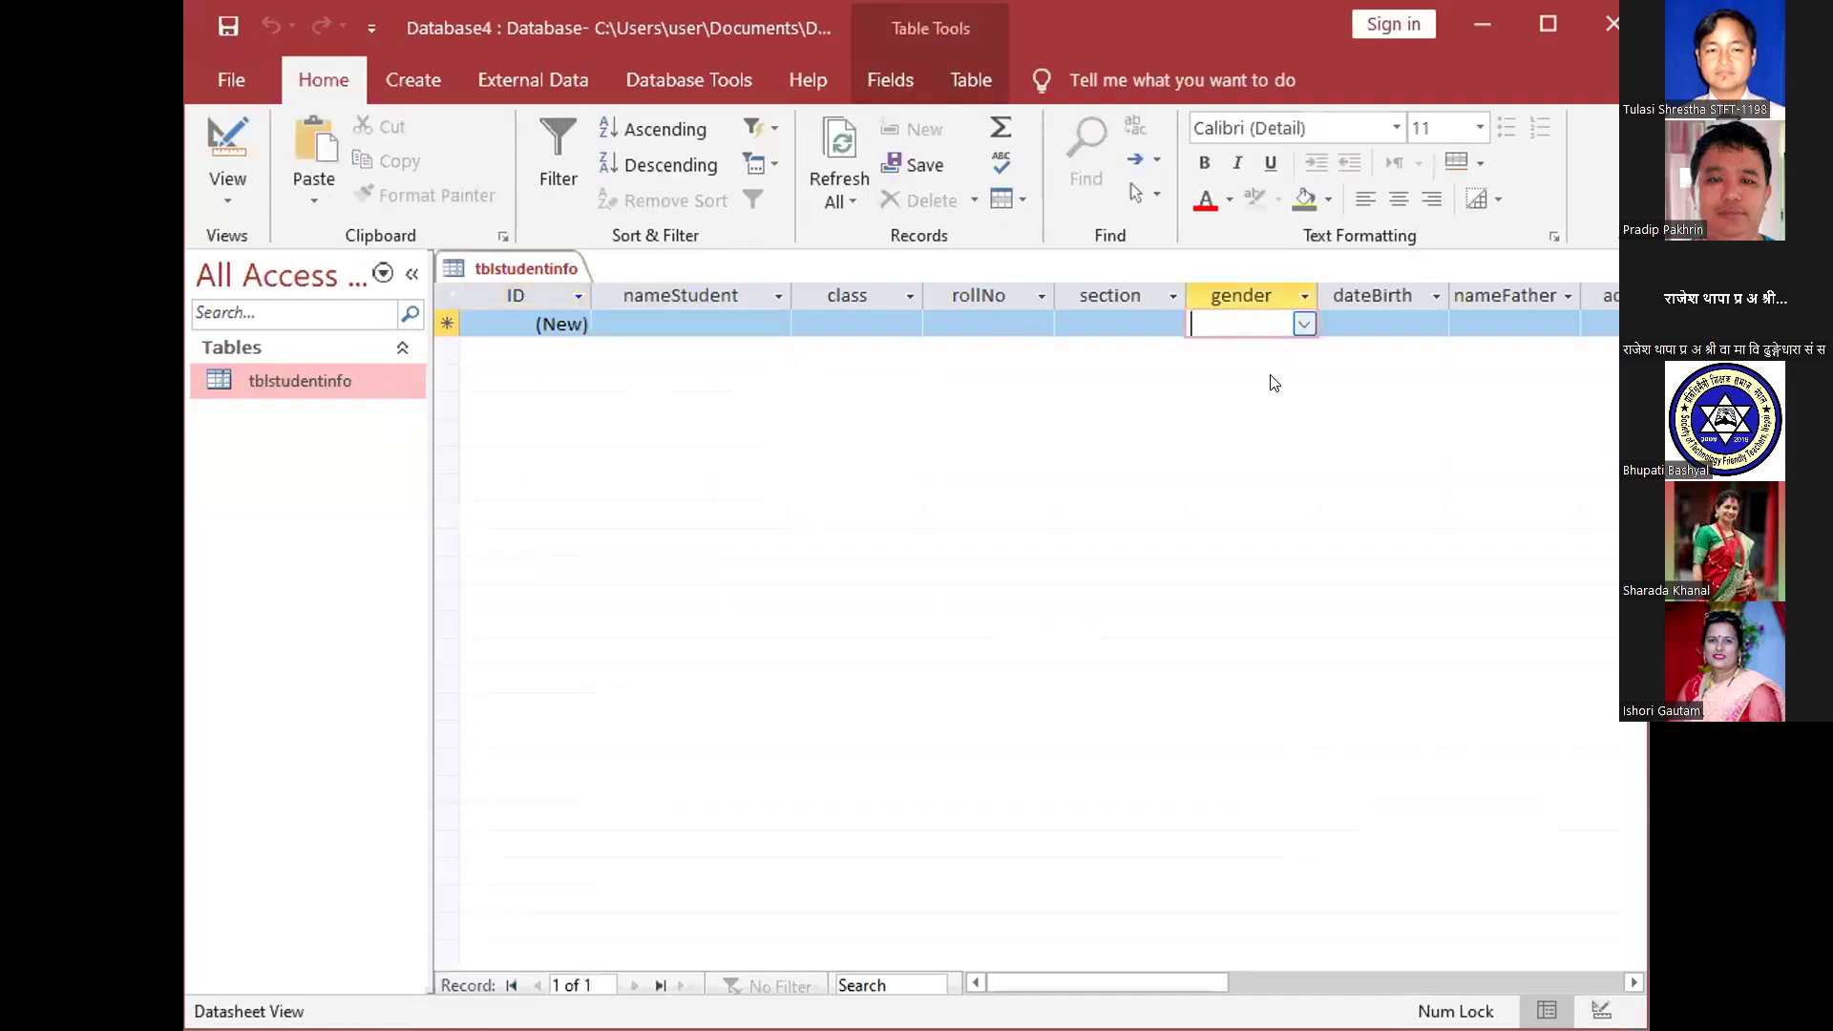
{"action": "left_click", "coordinate": [1304, 324]}
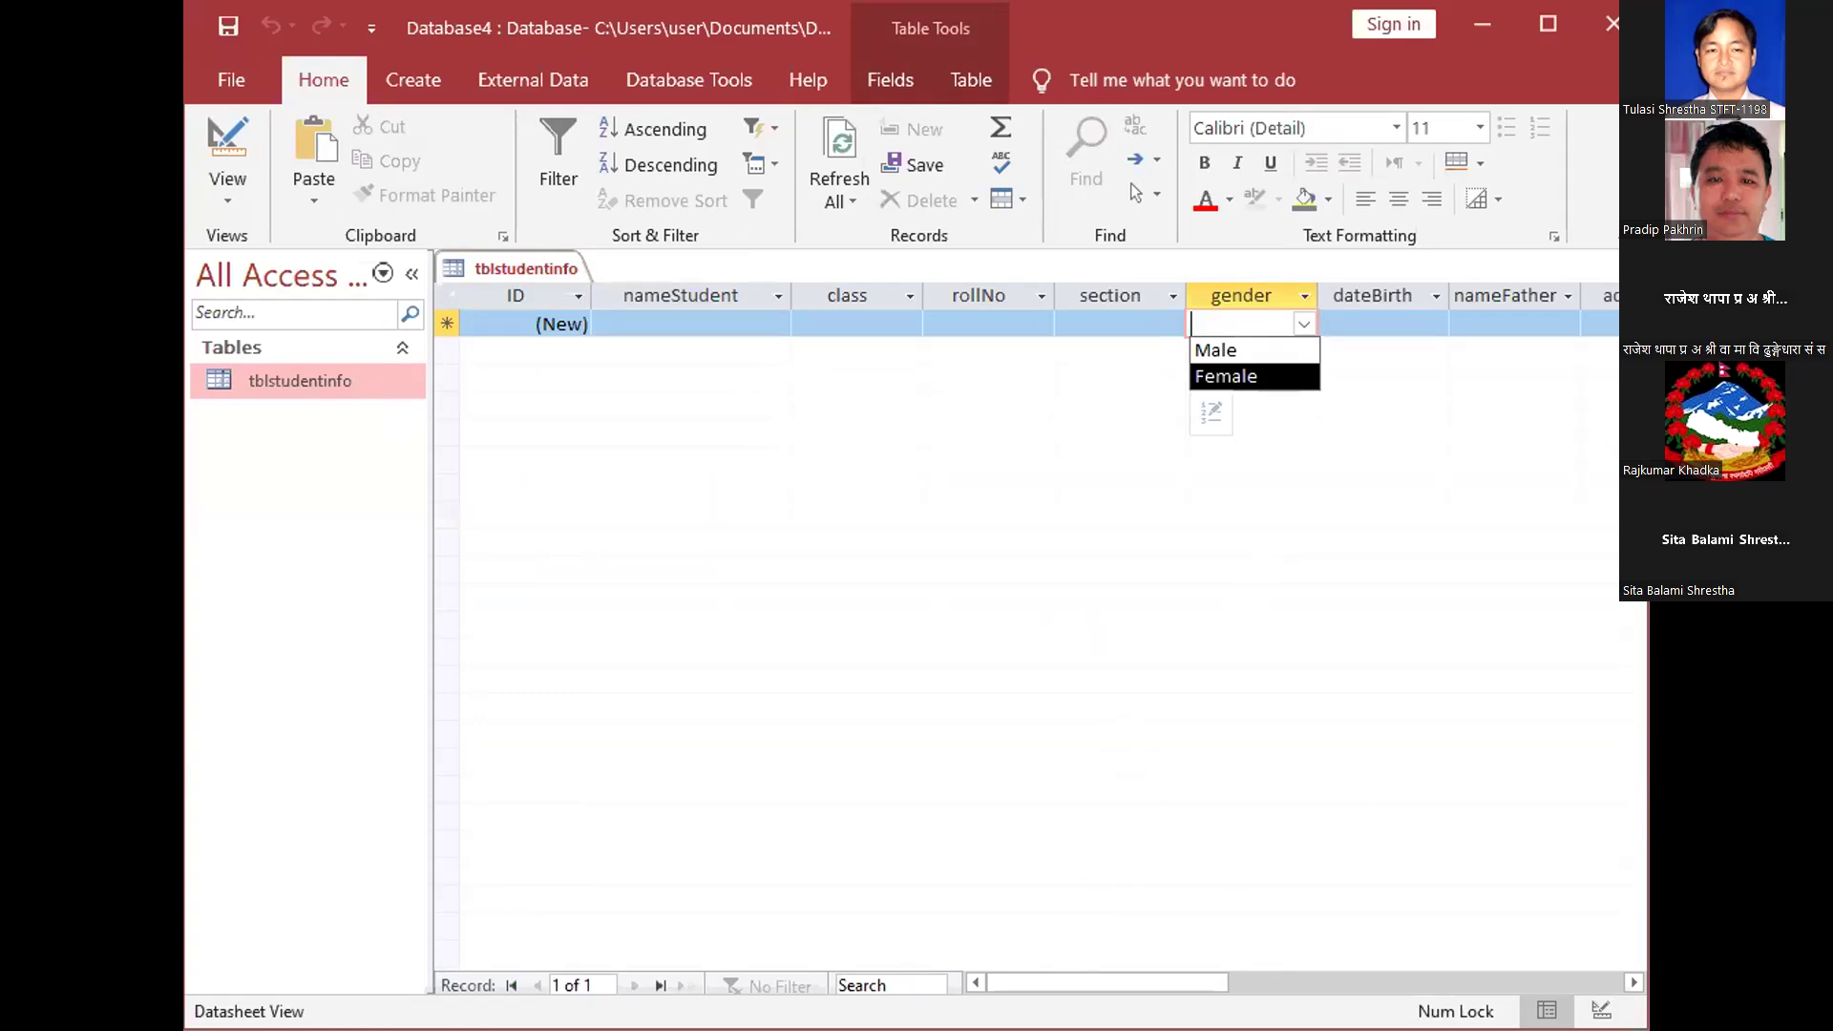
{"action": "key", "text": "Escape"}
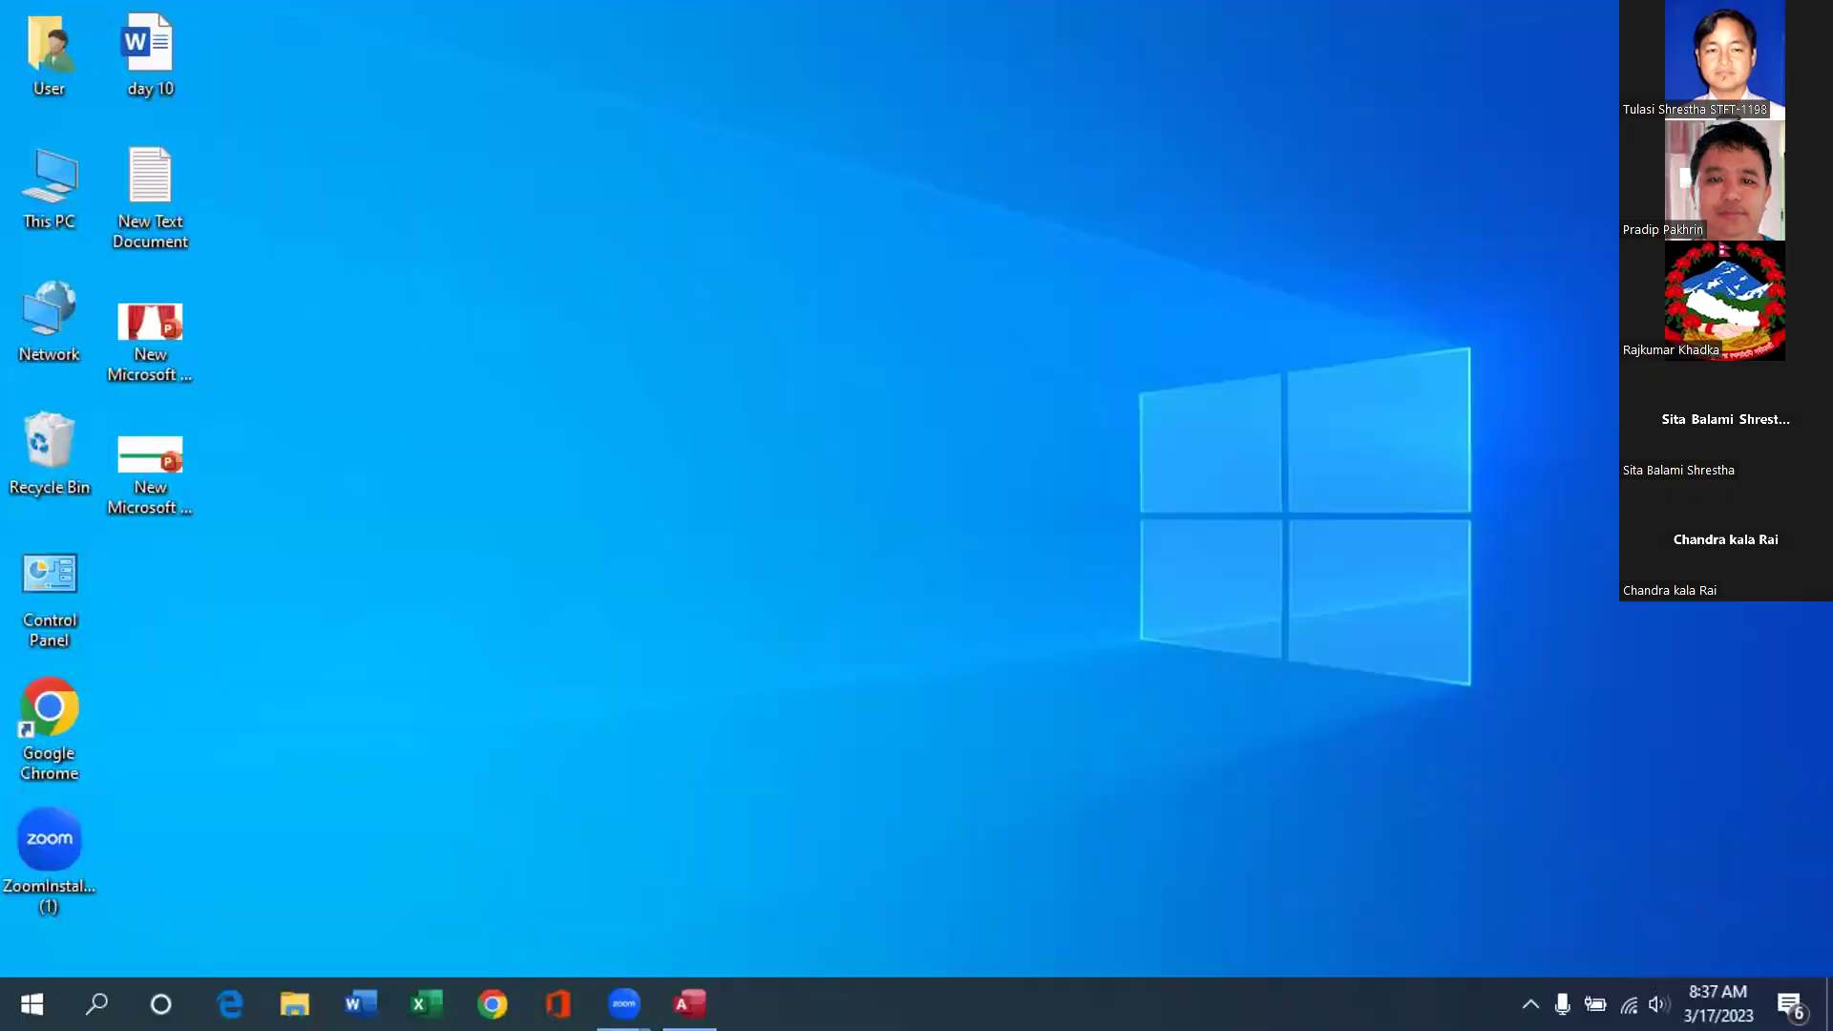
Switch to the Database1 window in Access, check the class drop-down list in tblstudentfo, and close both tblstudentfo and Table1
{"action": "left_click", "coordinate": [689, 1003]}
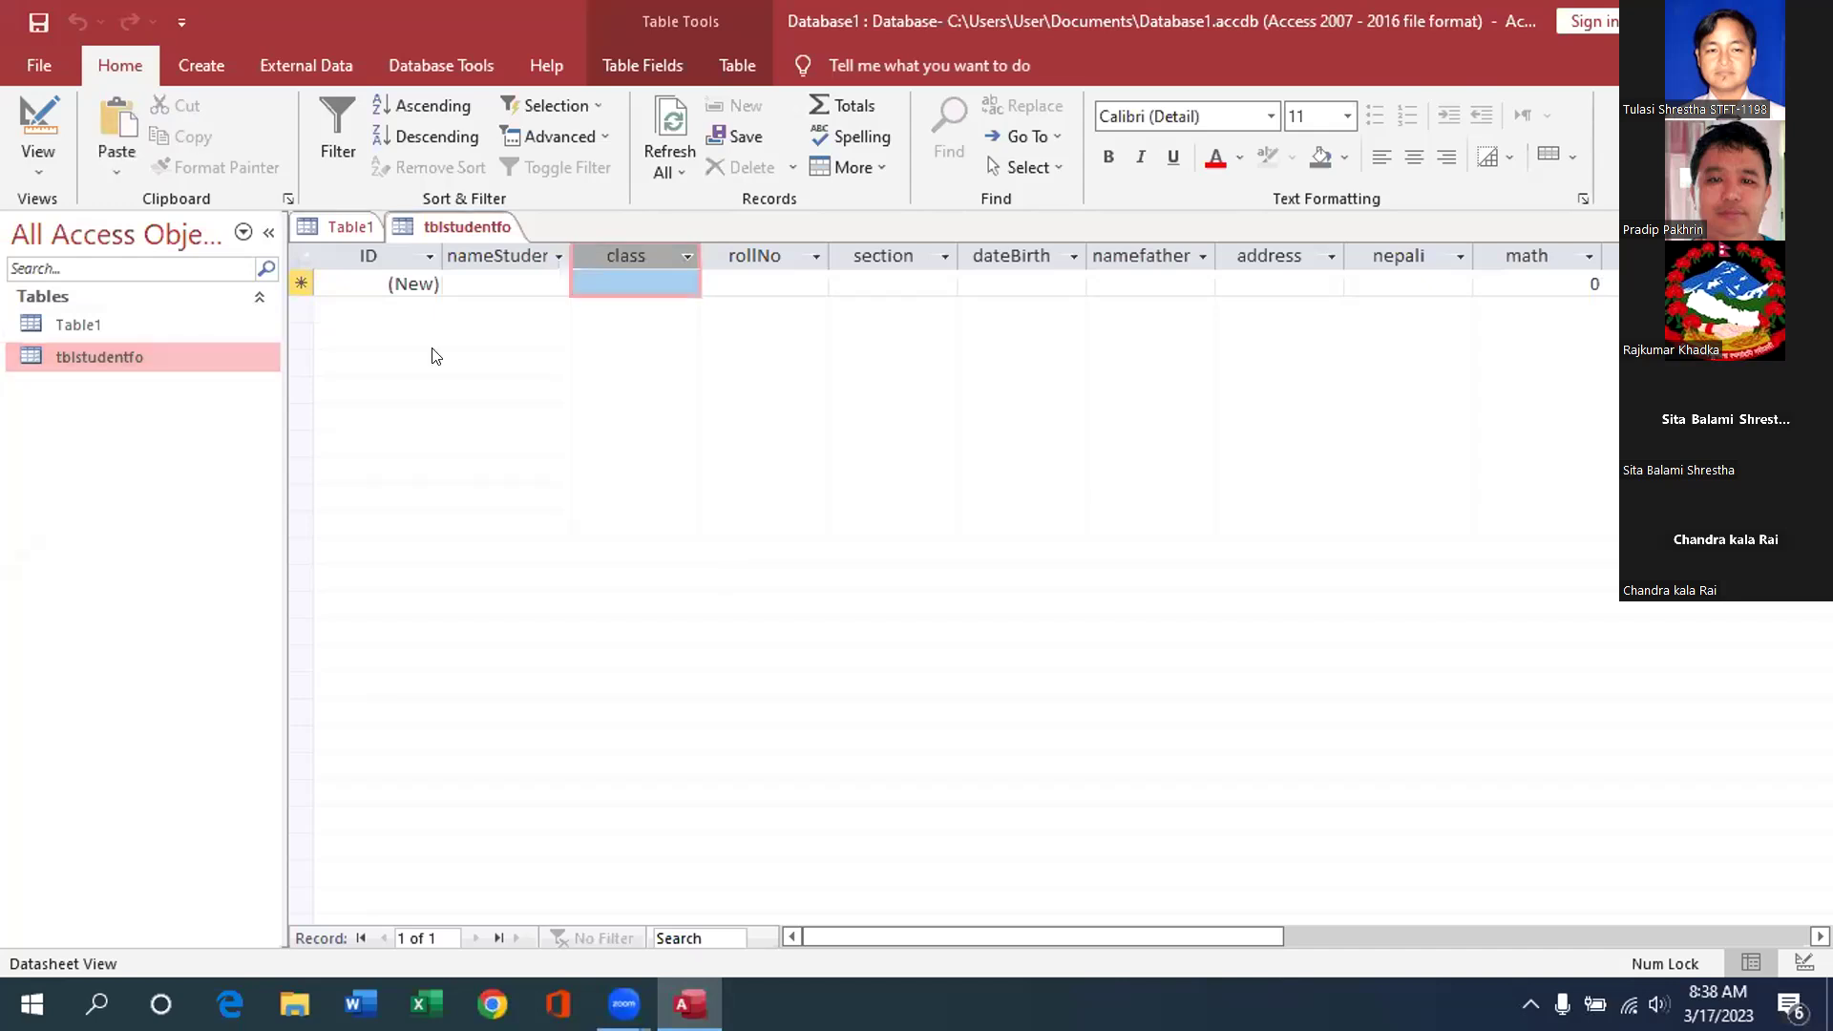
{"action": "left_click", "coordinate": [672, 287]}
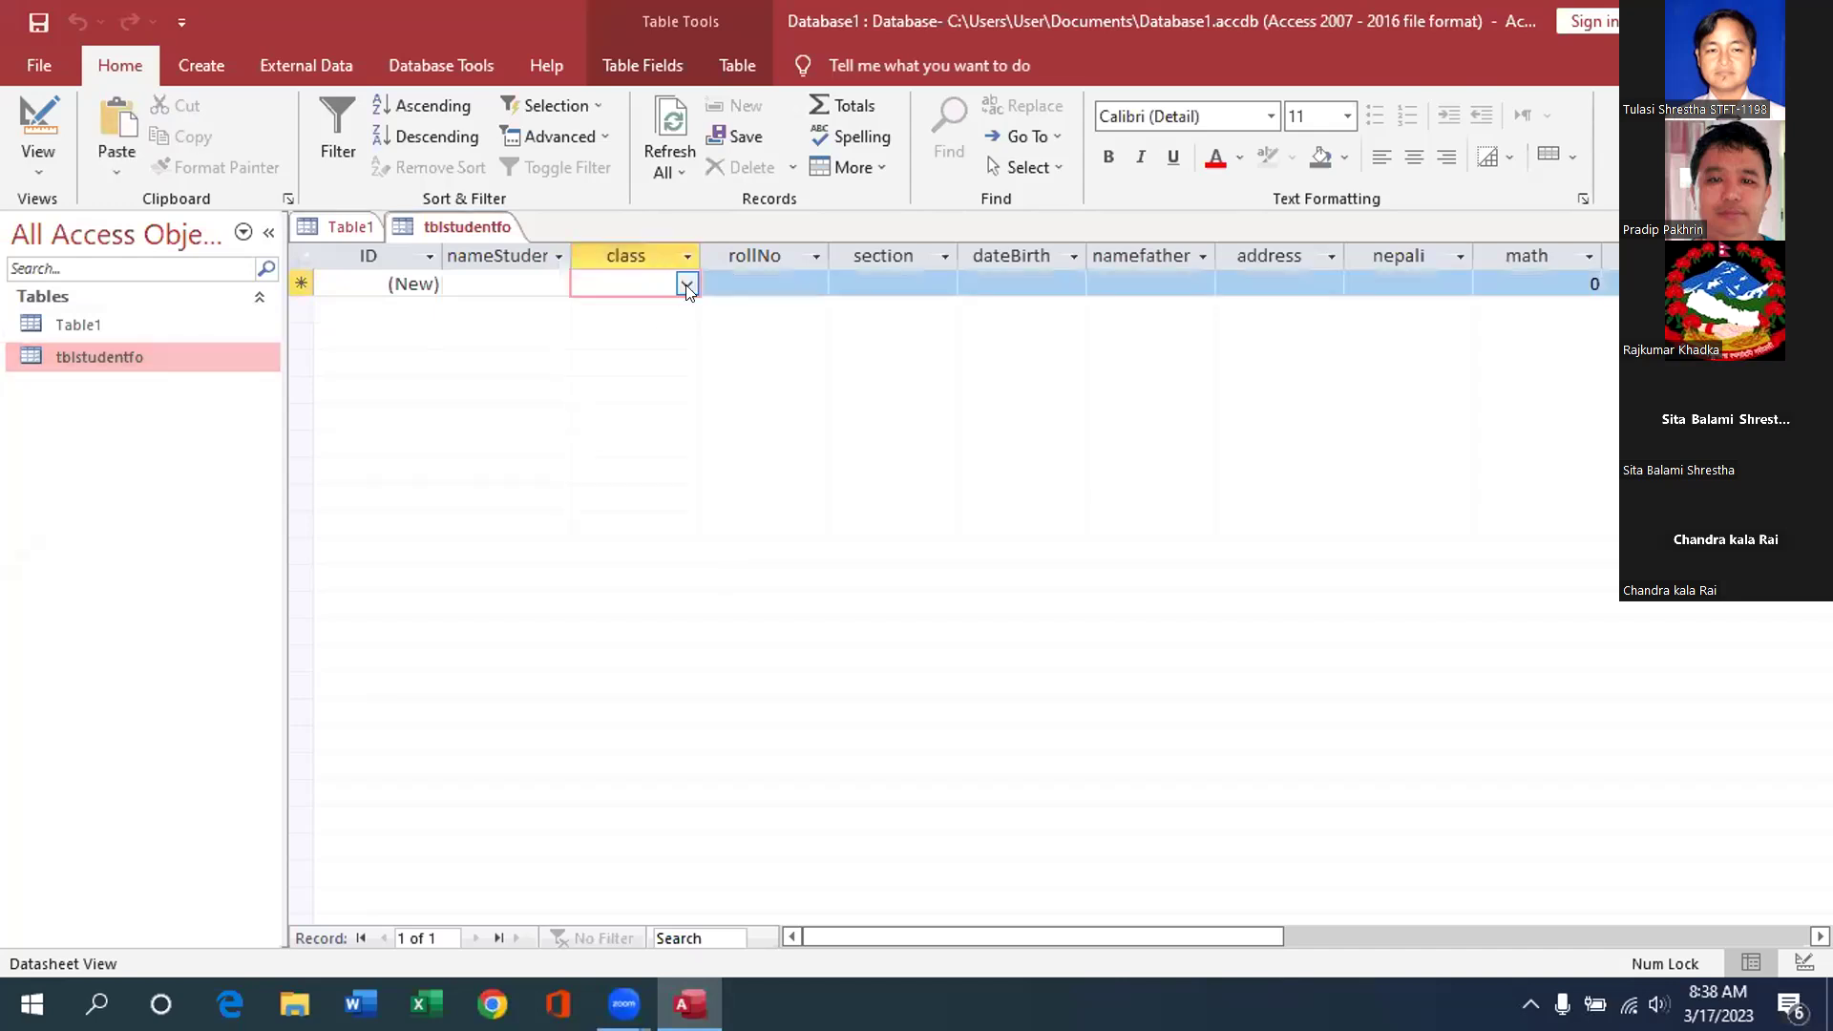
{"action": "left_click", "coordinate": [688, 284]}
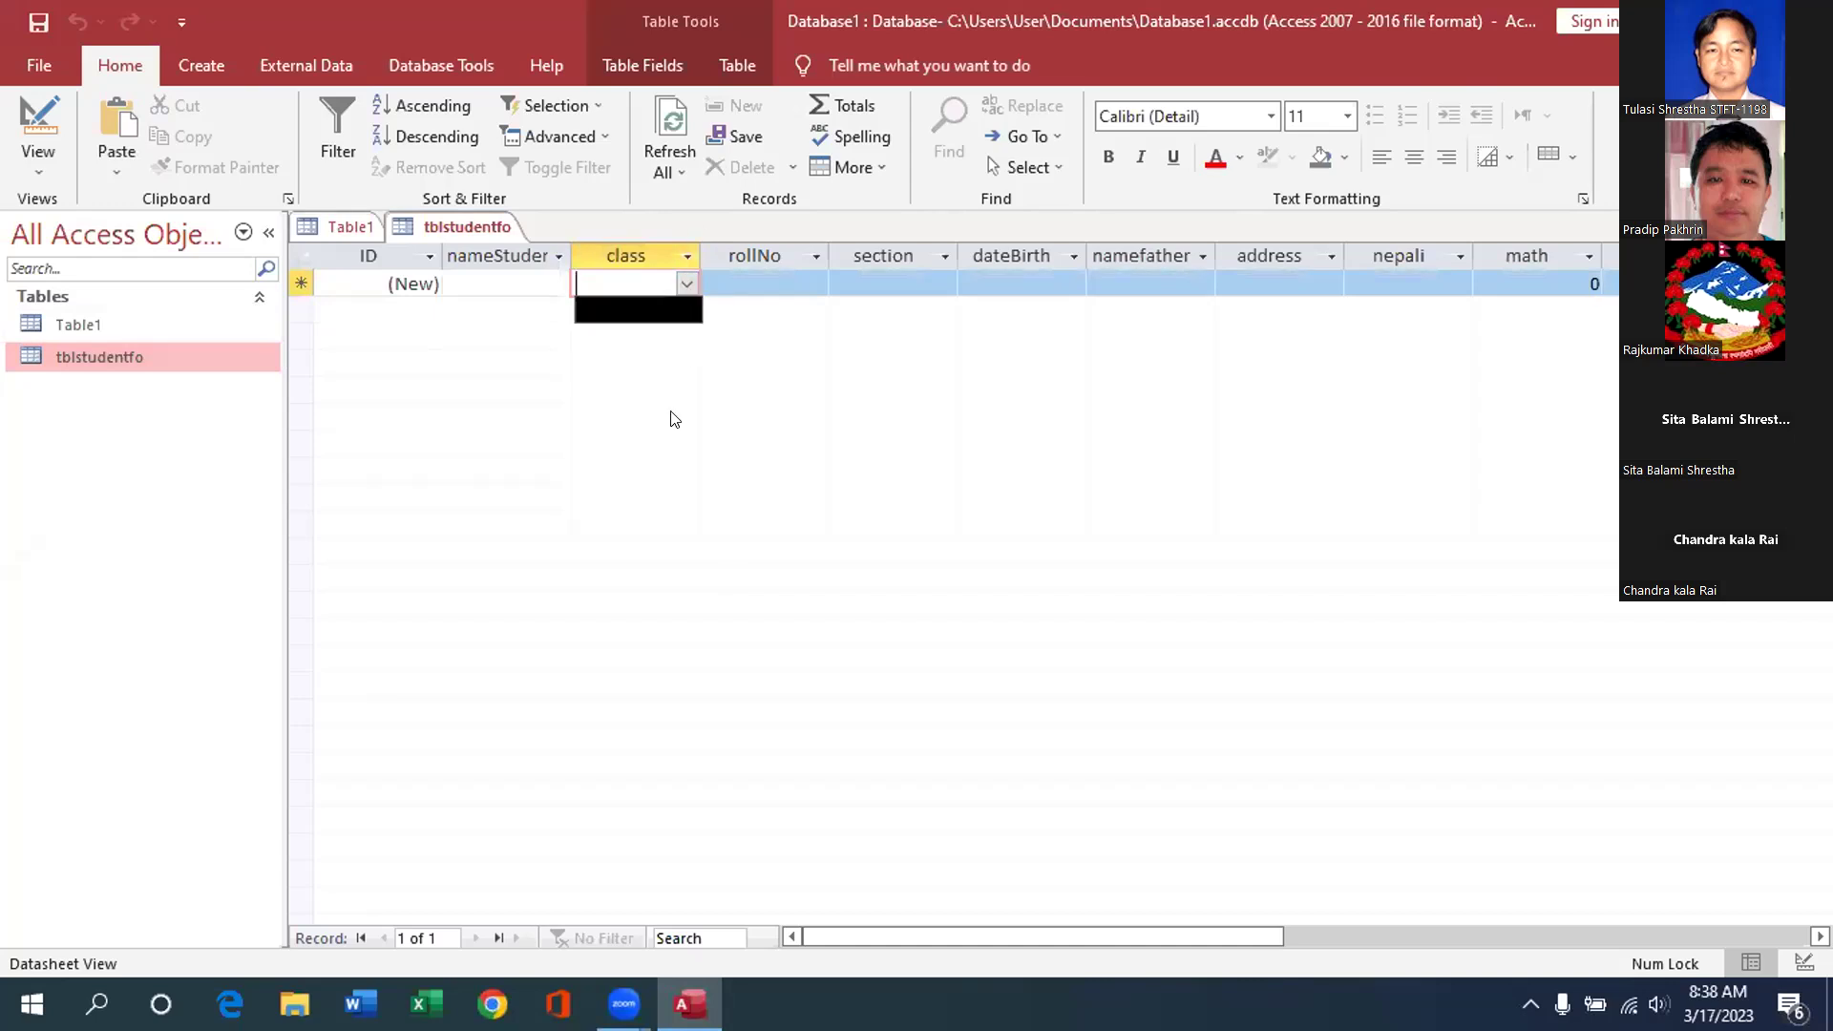
{"action": "left_click", "coordinate": [420, 395]}
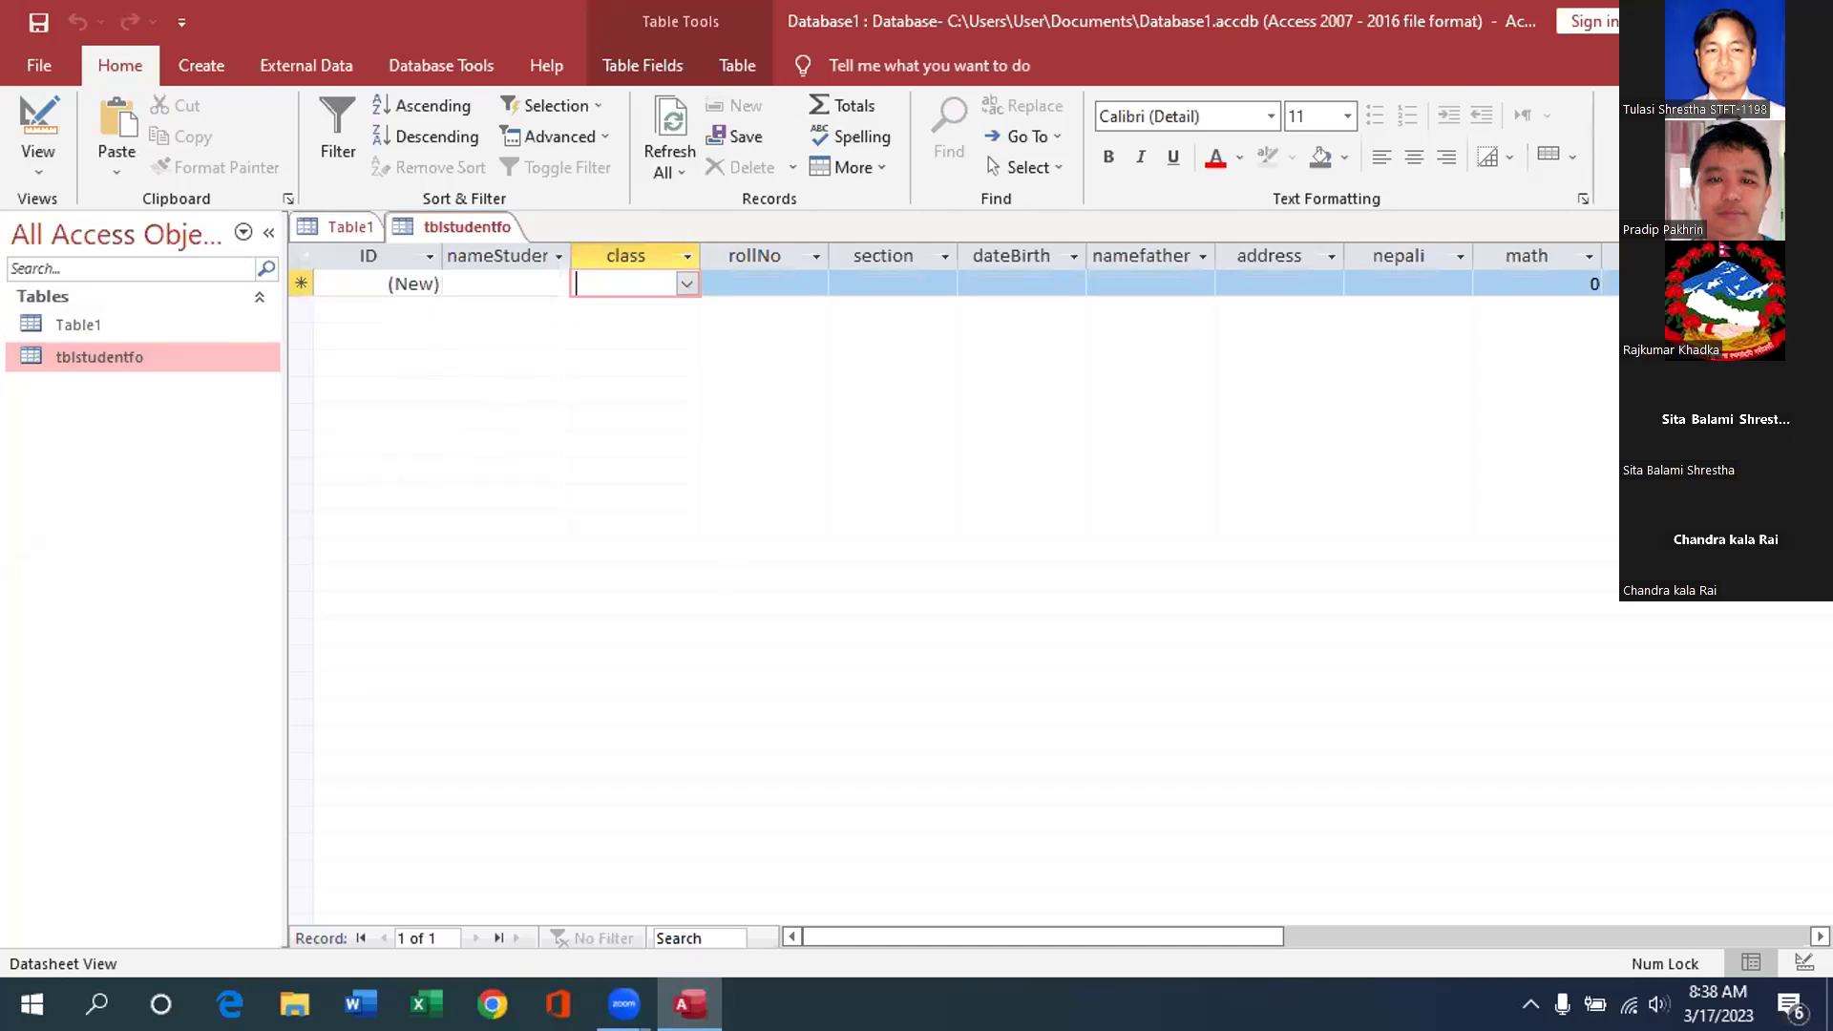
{"action": "key", "text": "ctrl+F4"}
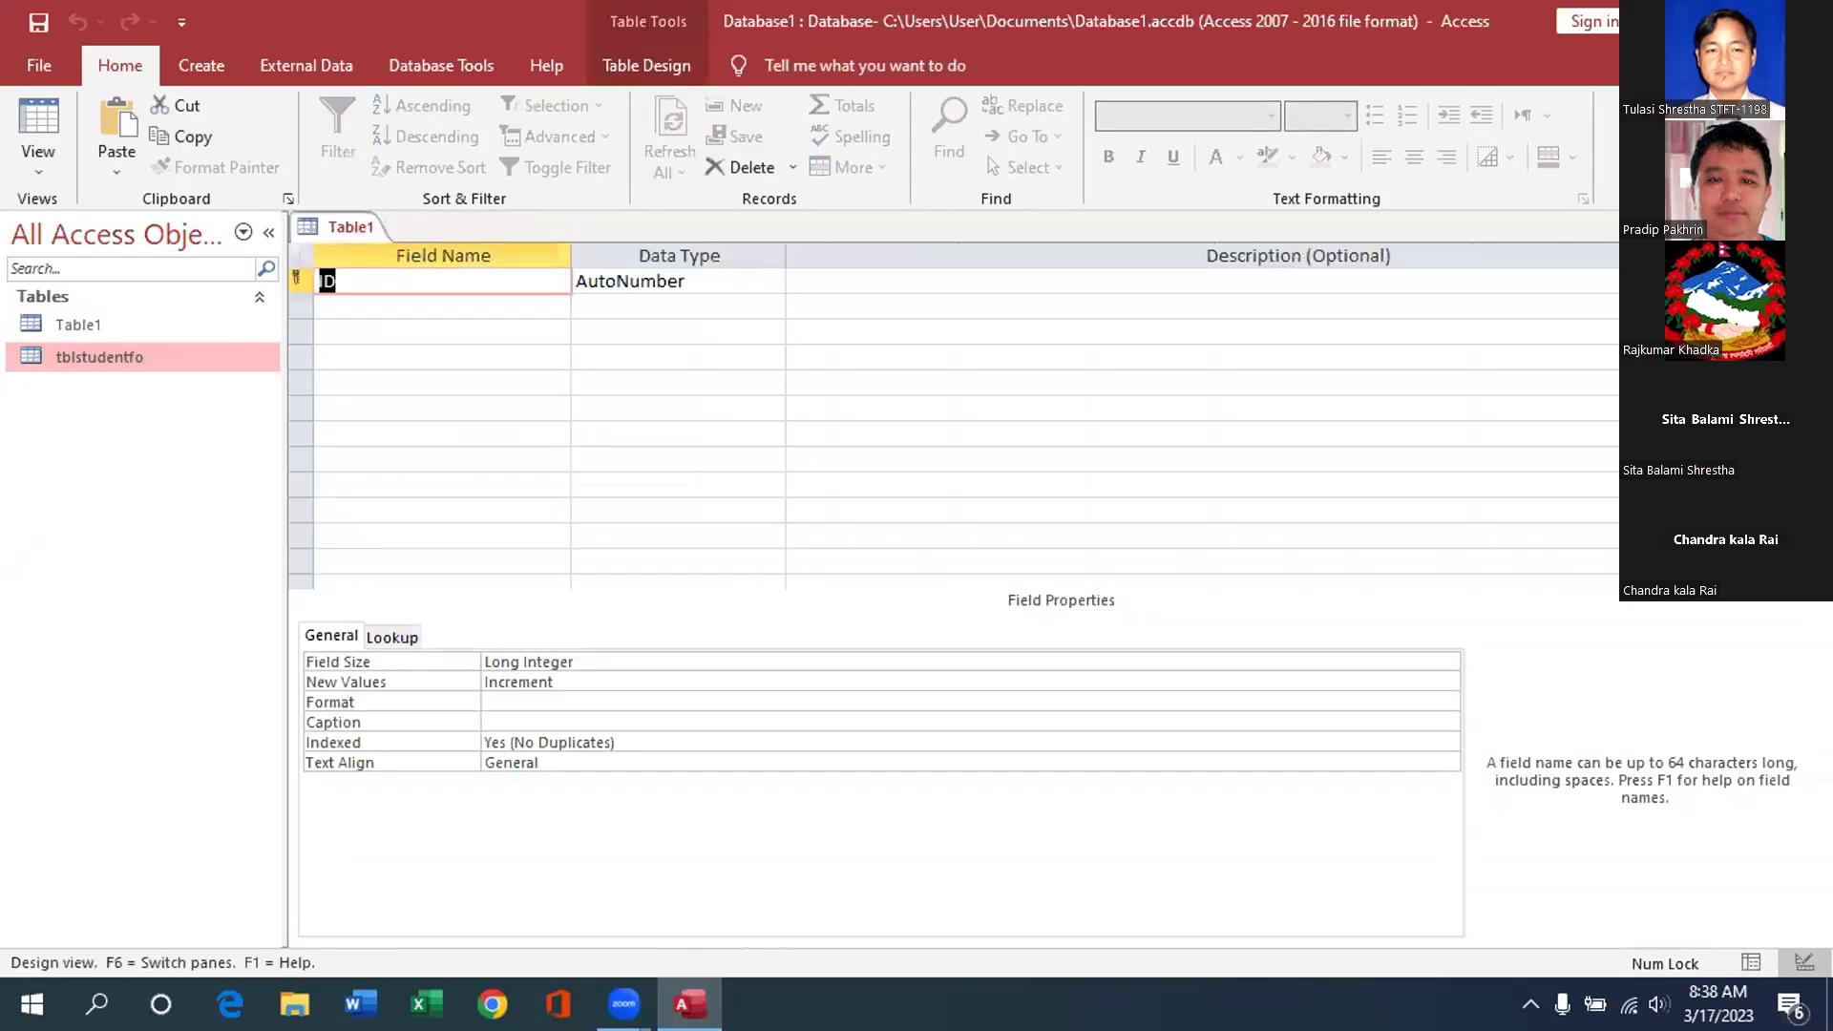
{"action": "key", "text": "ctrl+F4"}
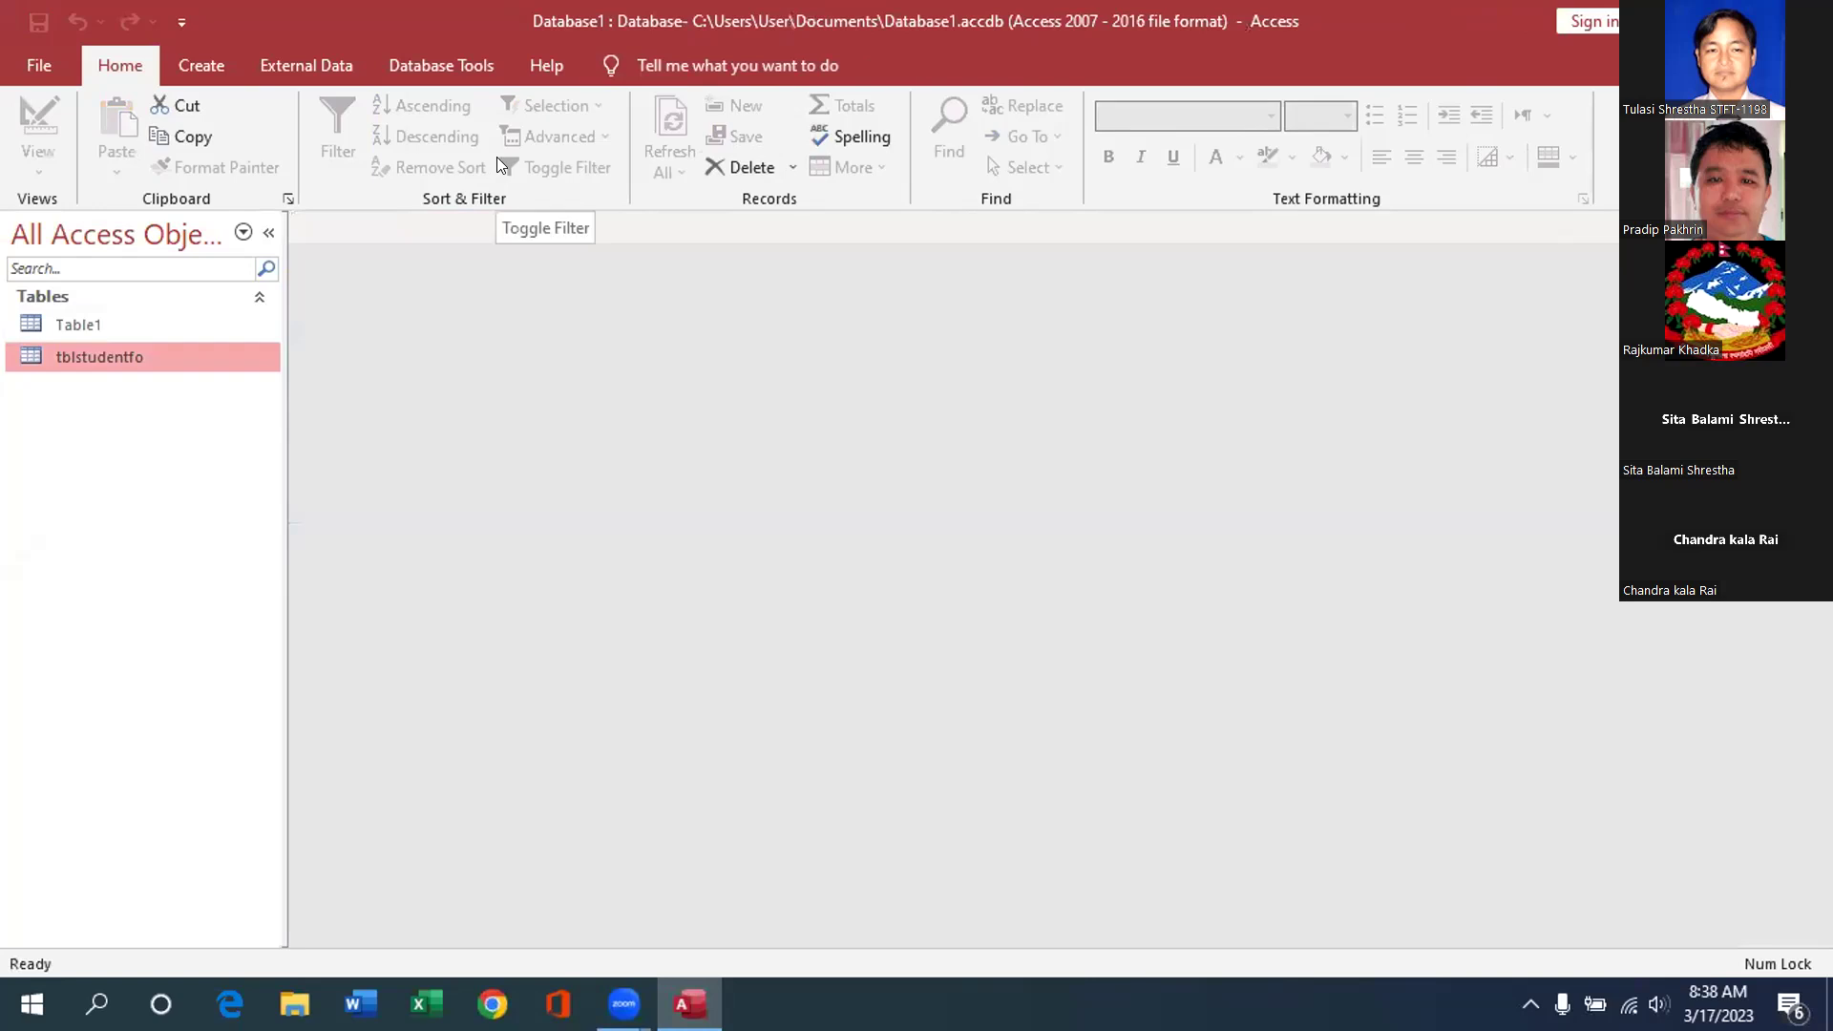
Open tblstudentfo in Design View and show the lookup properties of the class field
{"action": "double_click", "coordinate": [67, 355]}
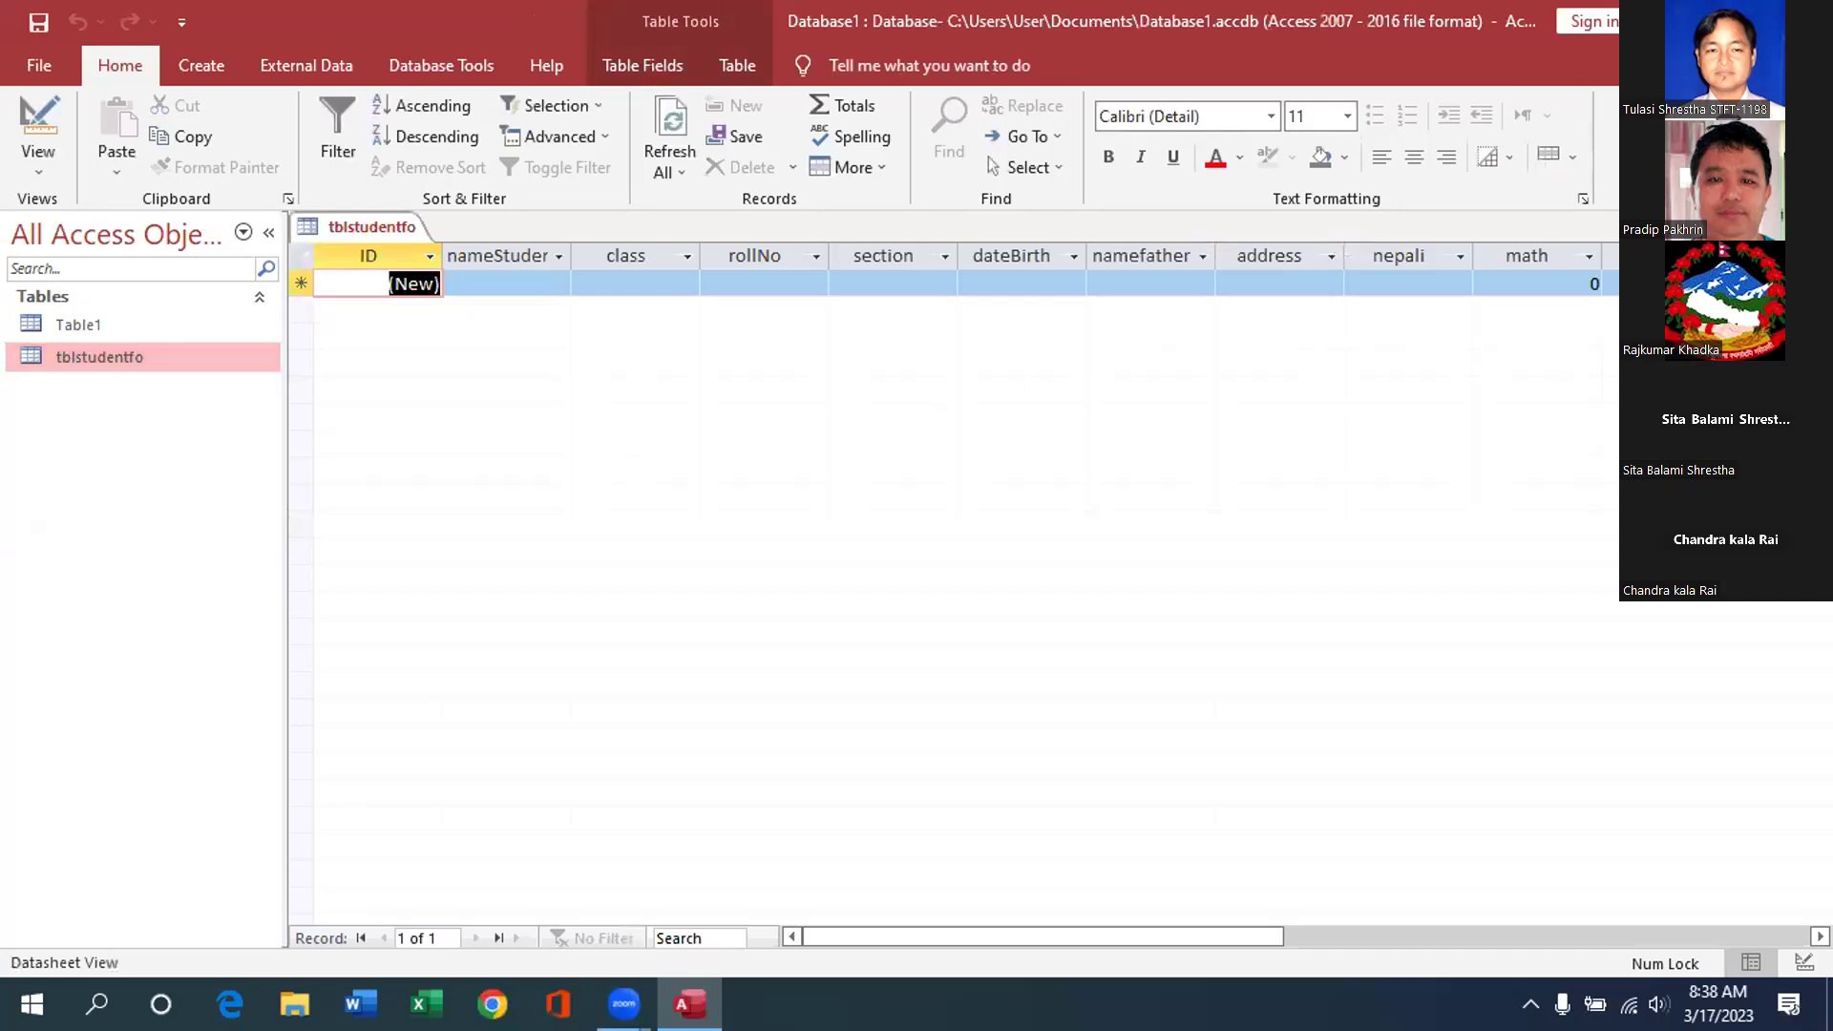
{"action": "left_click", "coordinate": [1822, 227]}
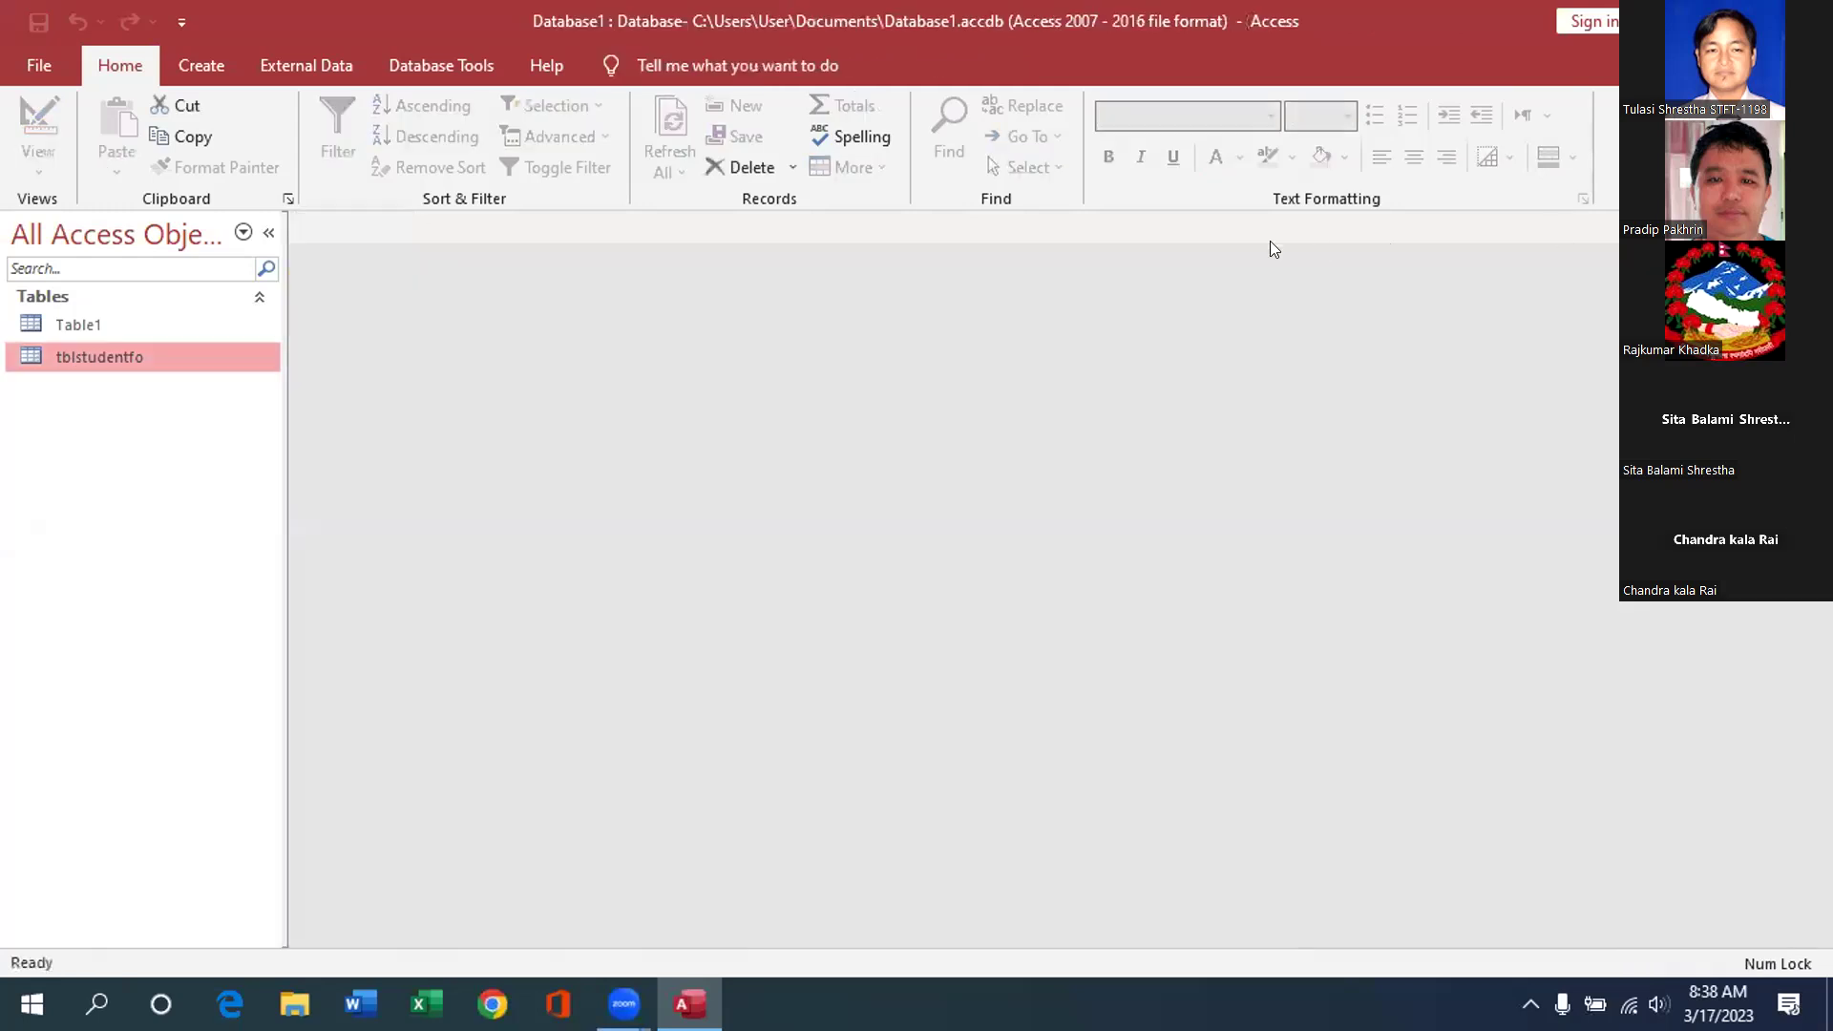
{"action": "right_click", "coordinate": [198, 353]}
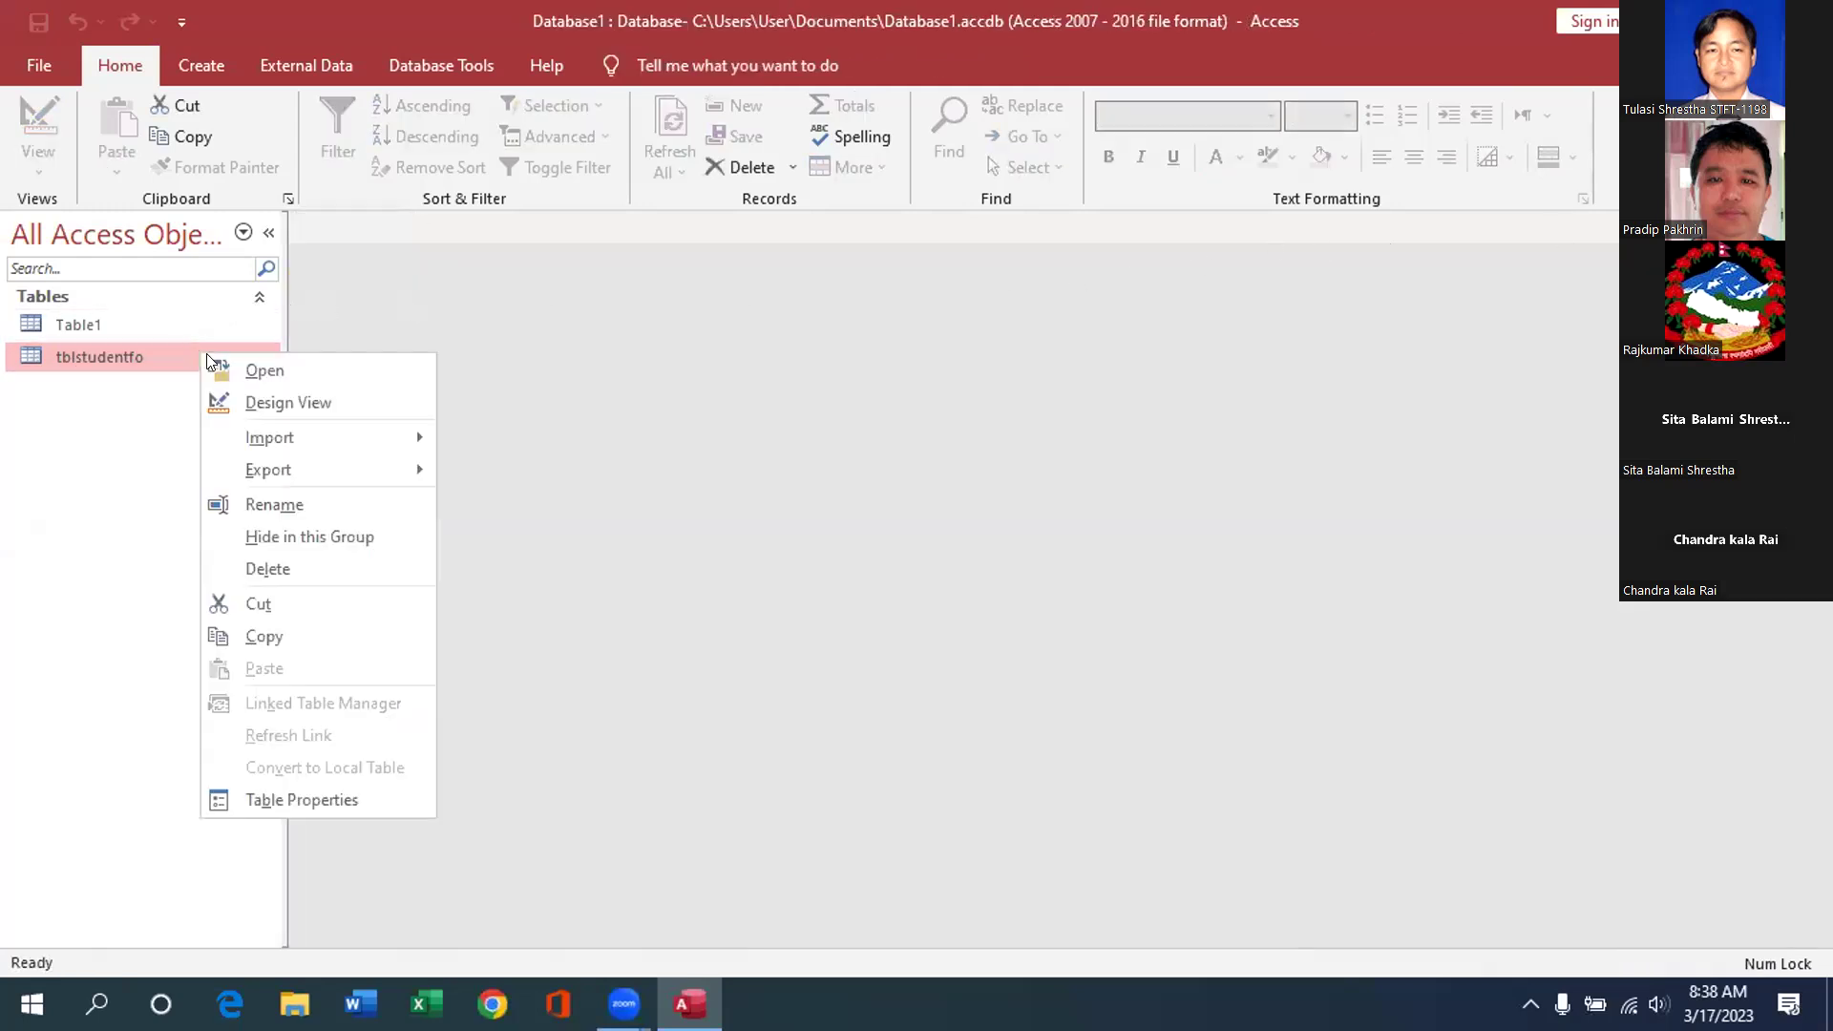
{"action": "left_click", "coordinate": [258, 399]}
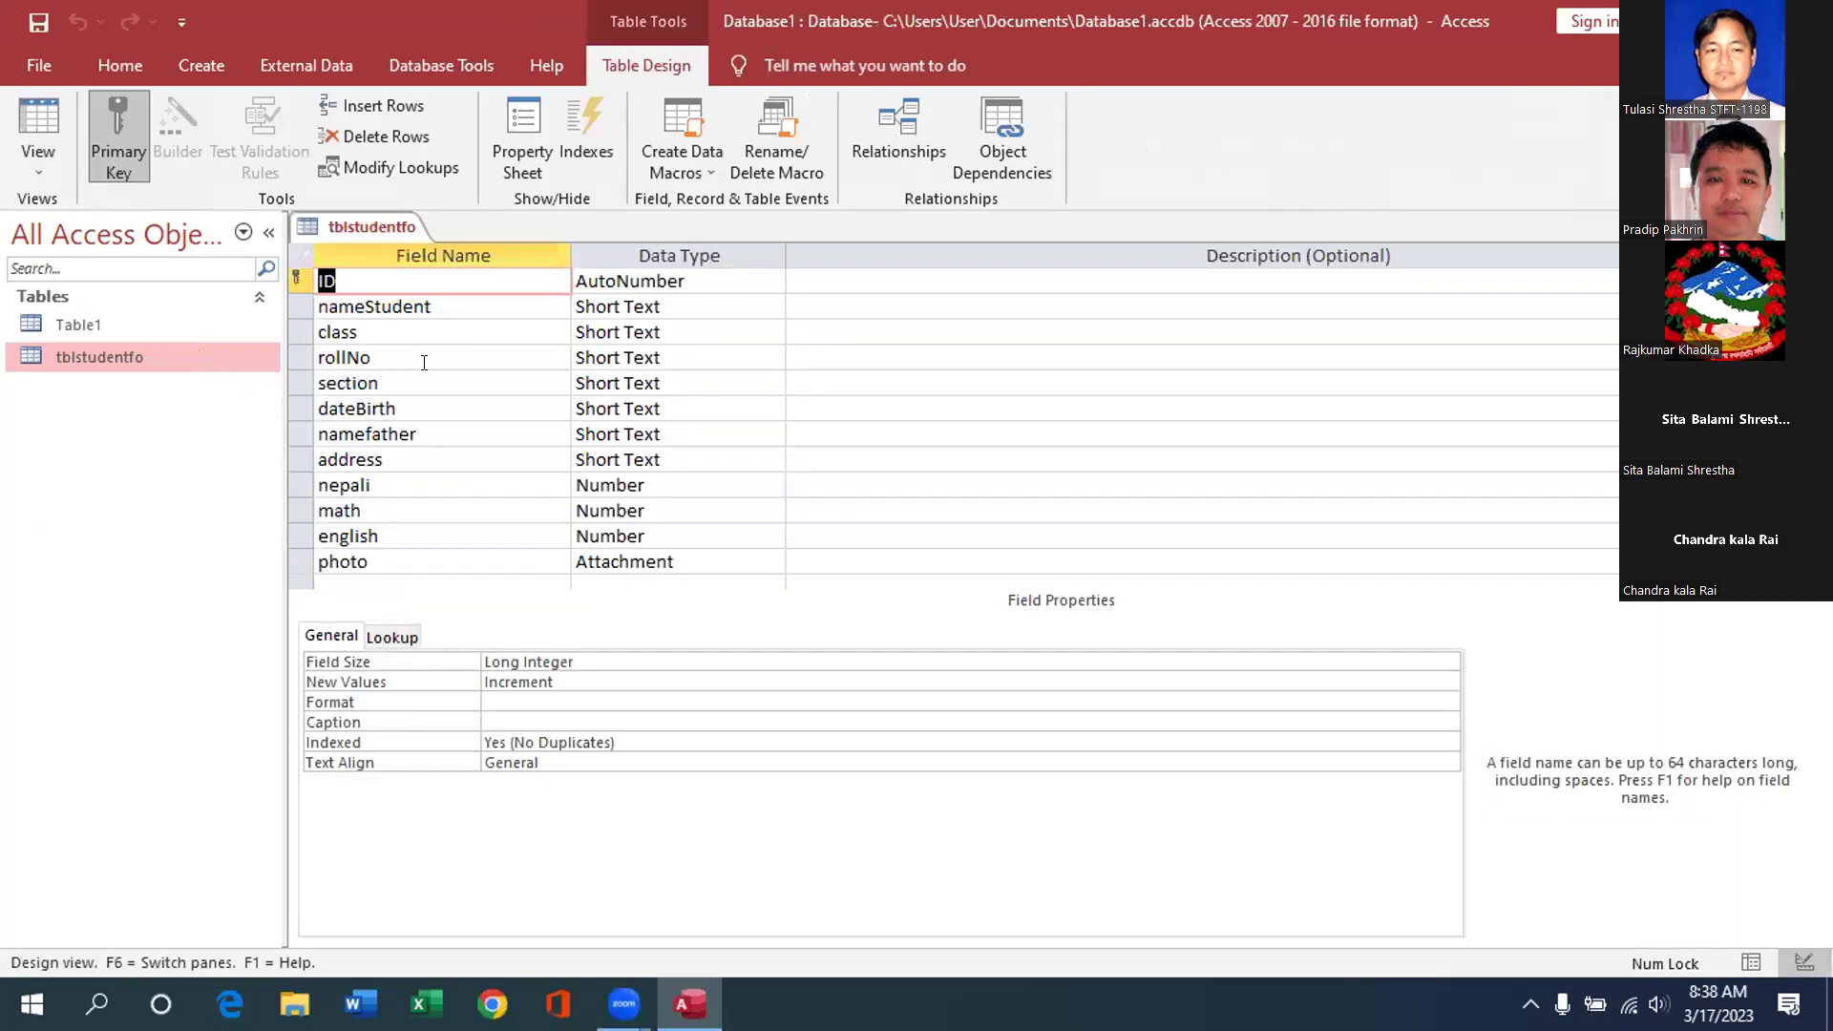
{"action": "left_click", "coordinate": [605, 332]}
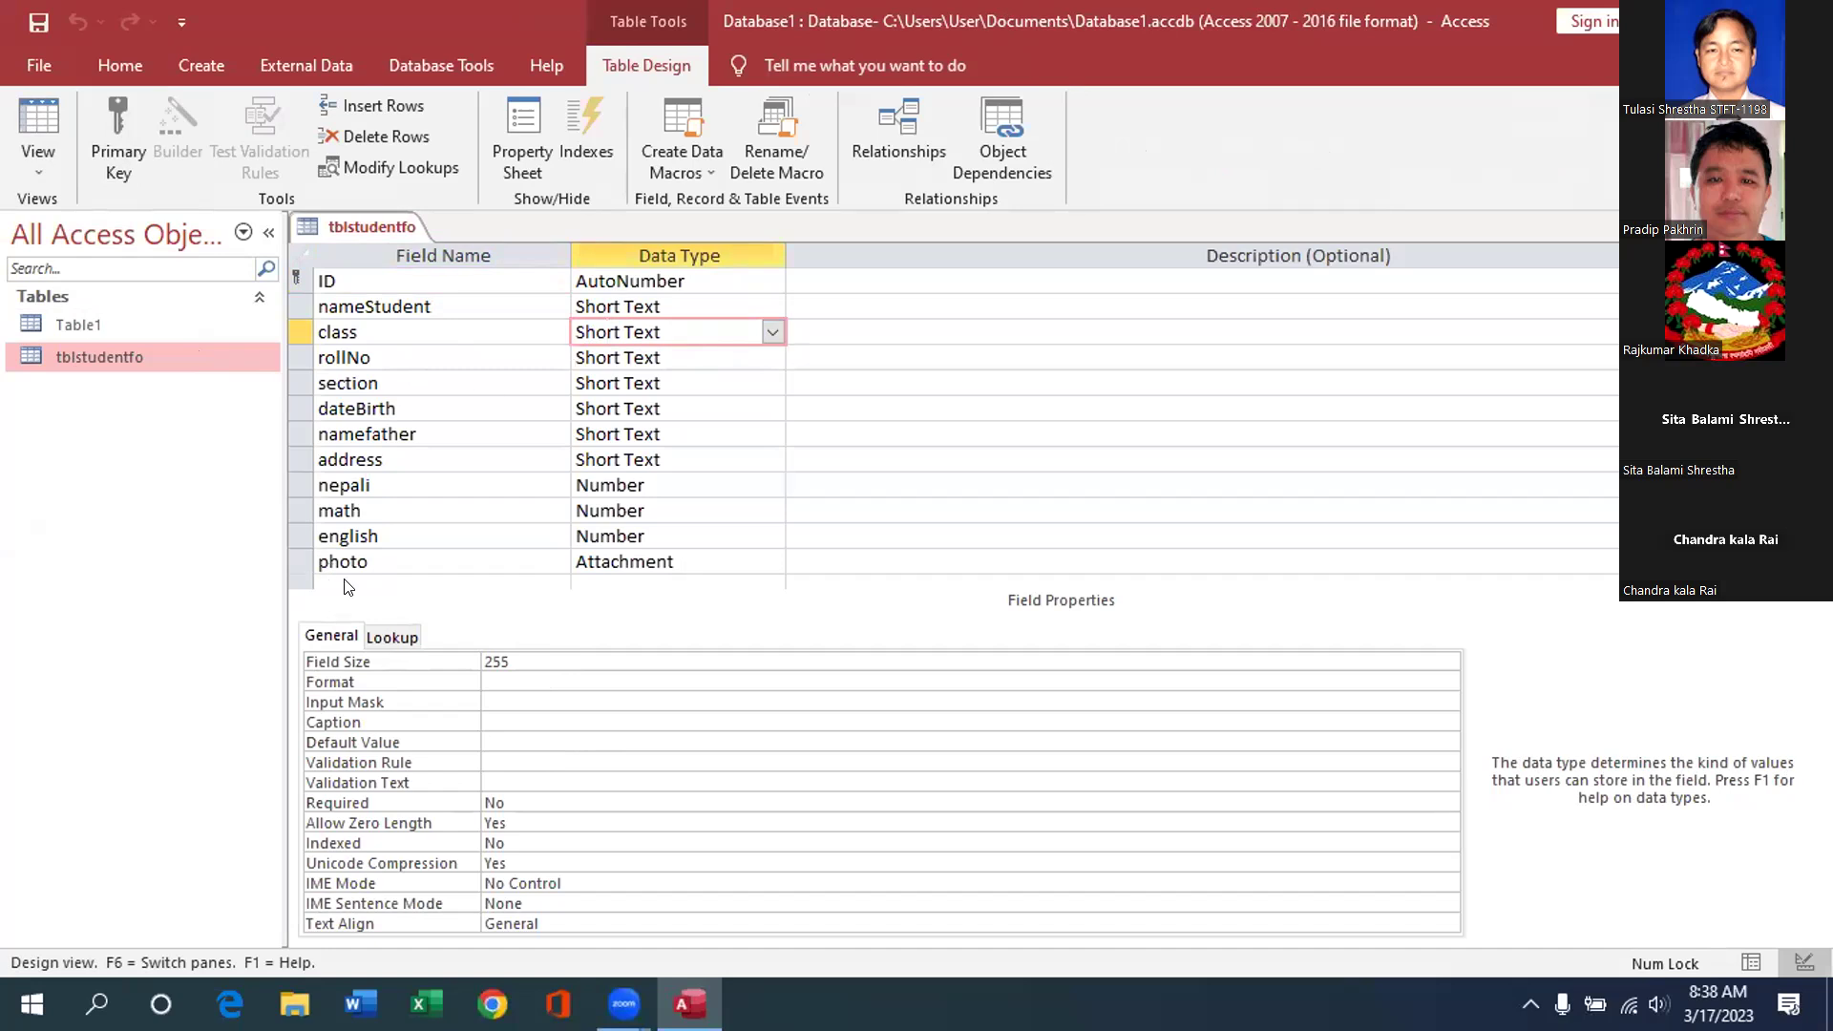
{"action": "left_click", "coordinate": [409, 636]}
{"action": "left_click_drag", "start_coordinate": [357, 616], "coordinate": [429, 657]}
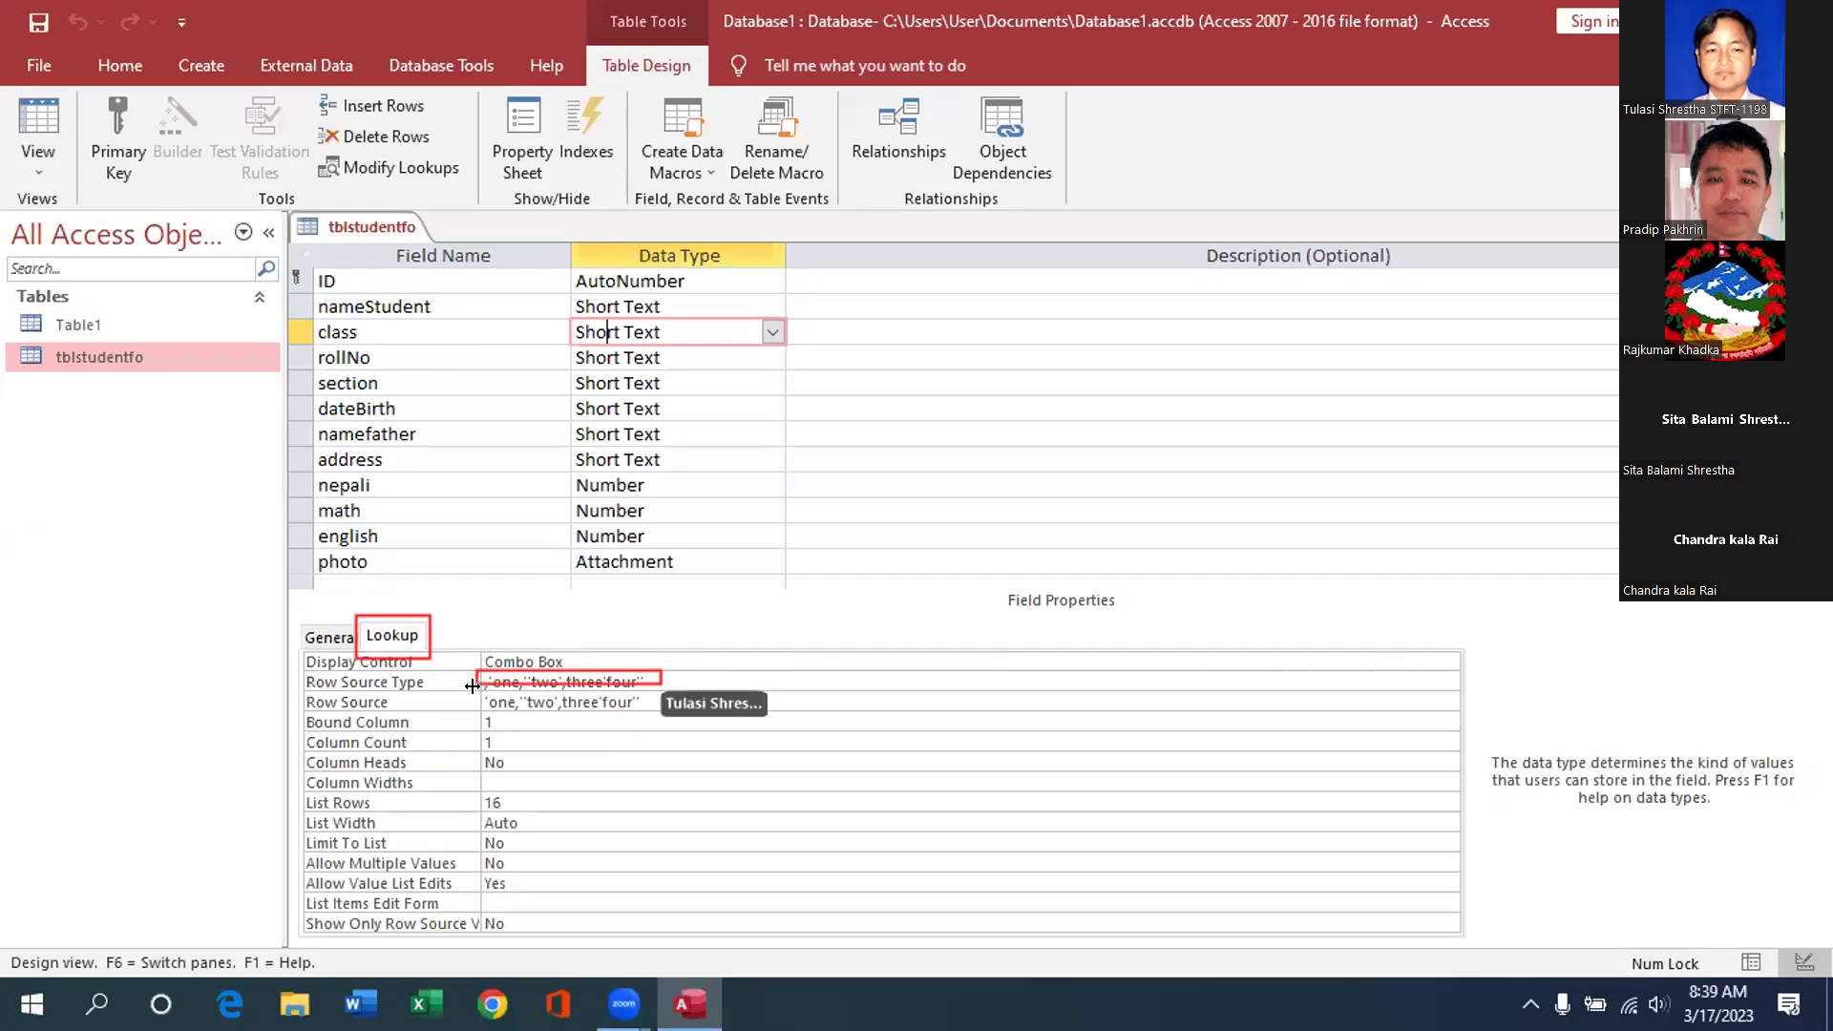
Replace the class field's Row Source Type entry with Value List
{"action": "left_click", "coordinate": [637, 679]}
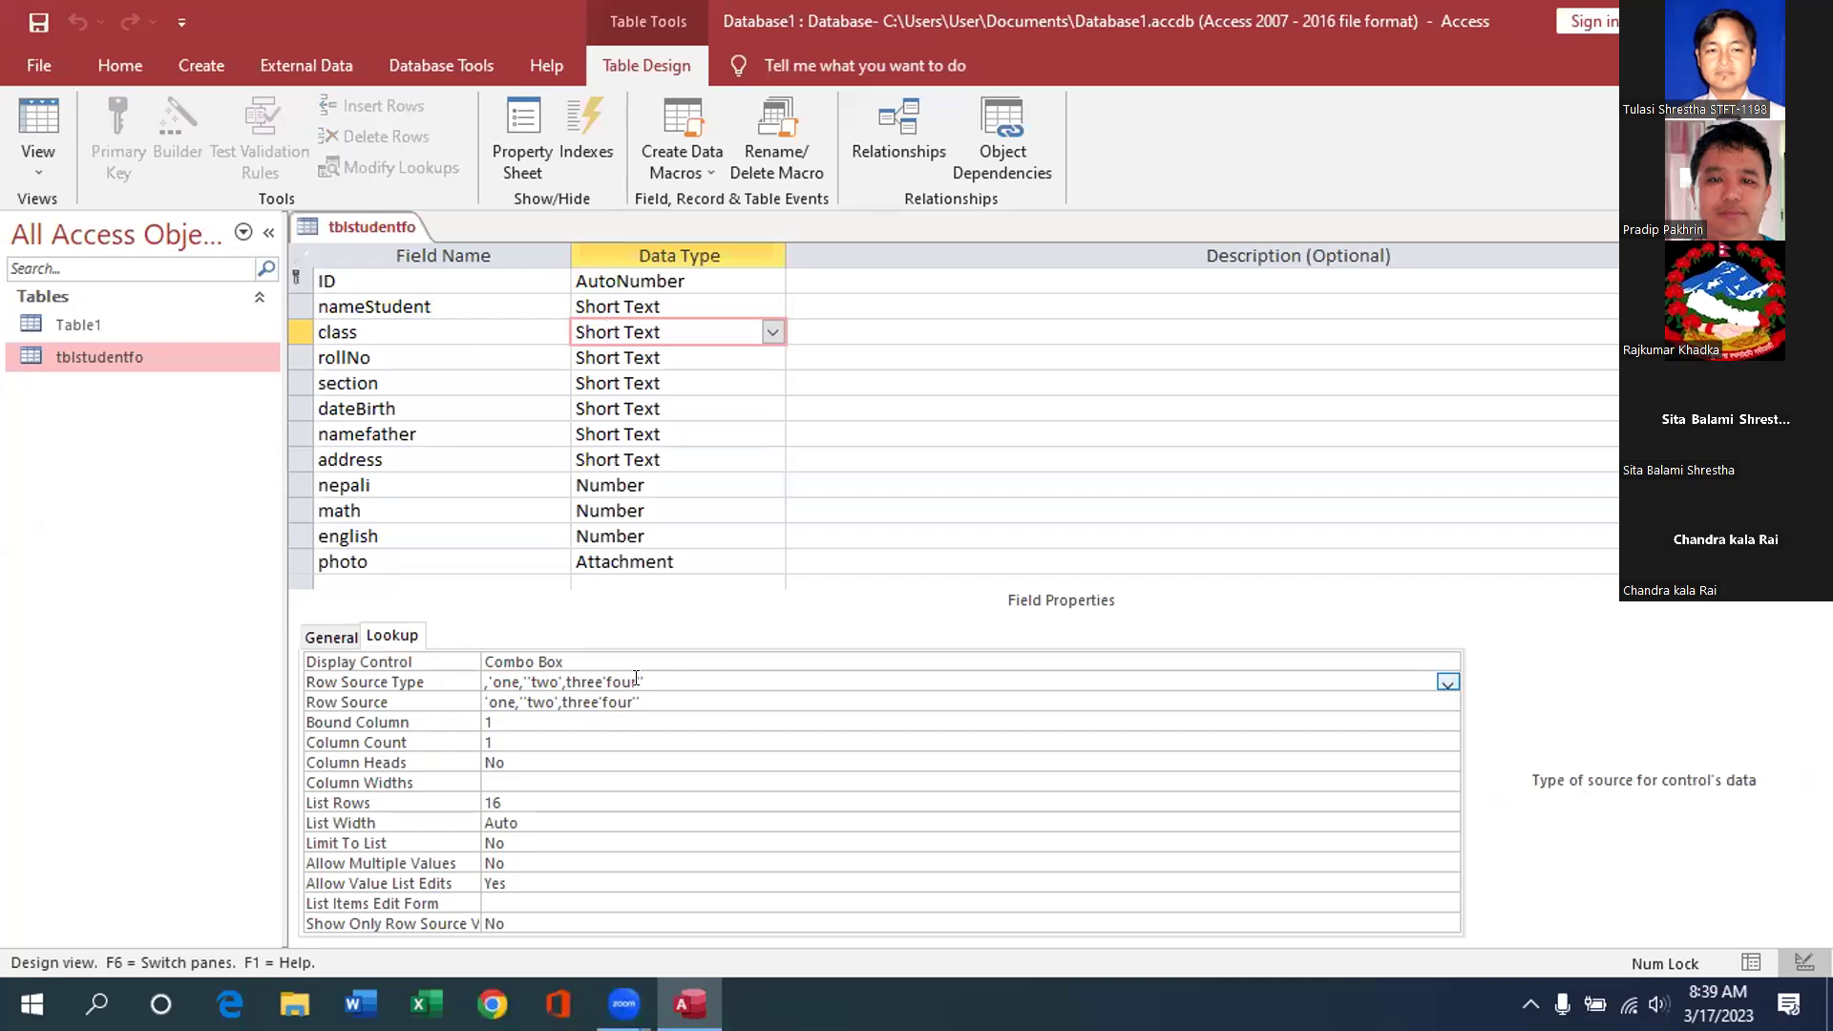
{"action": "key", "text": "BackSpace"}
{"action": "key", "text": "BackSpace"}
{"action": "key", "text": "BackSpace"}
{"action": "key", "text": "BackSpace"}
{"action": "key", "text": "BackSpace"}
{"action": "key", "text": "BackSpace"}
{"action": "key", "text": "BackSpace"}
{"action": "key", "text": "BackSpace"}
{"action": "key", "text": "BackSpace"}
{"action": "key", "text": "BackSpace"}
{"action": "key", "text": "BackSpace"}
{"action": "key", "text": "BackSpace"}
{"action": "key", "text": "BackSpace"}
{"action": "key", "text": "BackSpace"}
{"action": "key", "text": "BackSpace"}
{"action": "key", "text": "BackSpace"}
{"action": "key", "text": "BackSpace"}
{"action": "key", "text": "BackSpace"}
{"action": "key", "text": "BackSpace"}
{"action": "key", "text": "BackSpace"}
{"action": "key", "text": "BackSpace"}
{"action": "key", "text": "BackSpace"}
{"action": "type", "text": "'"}
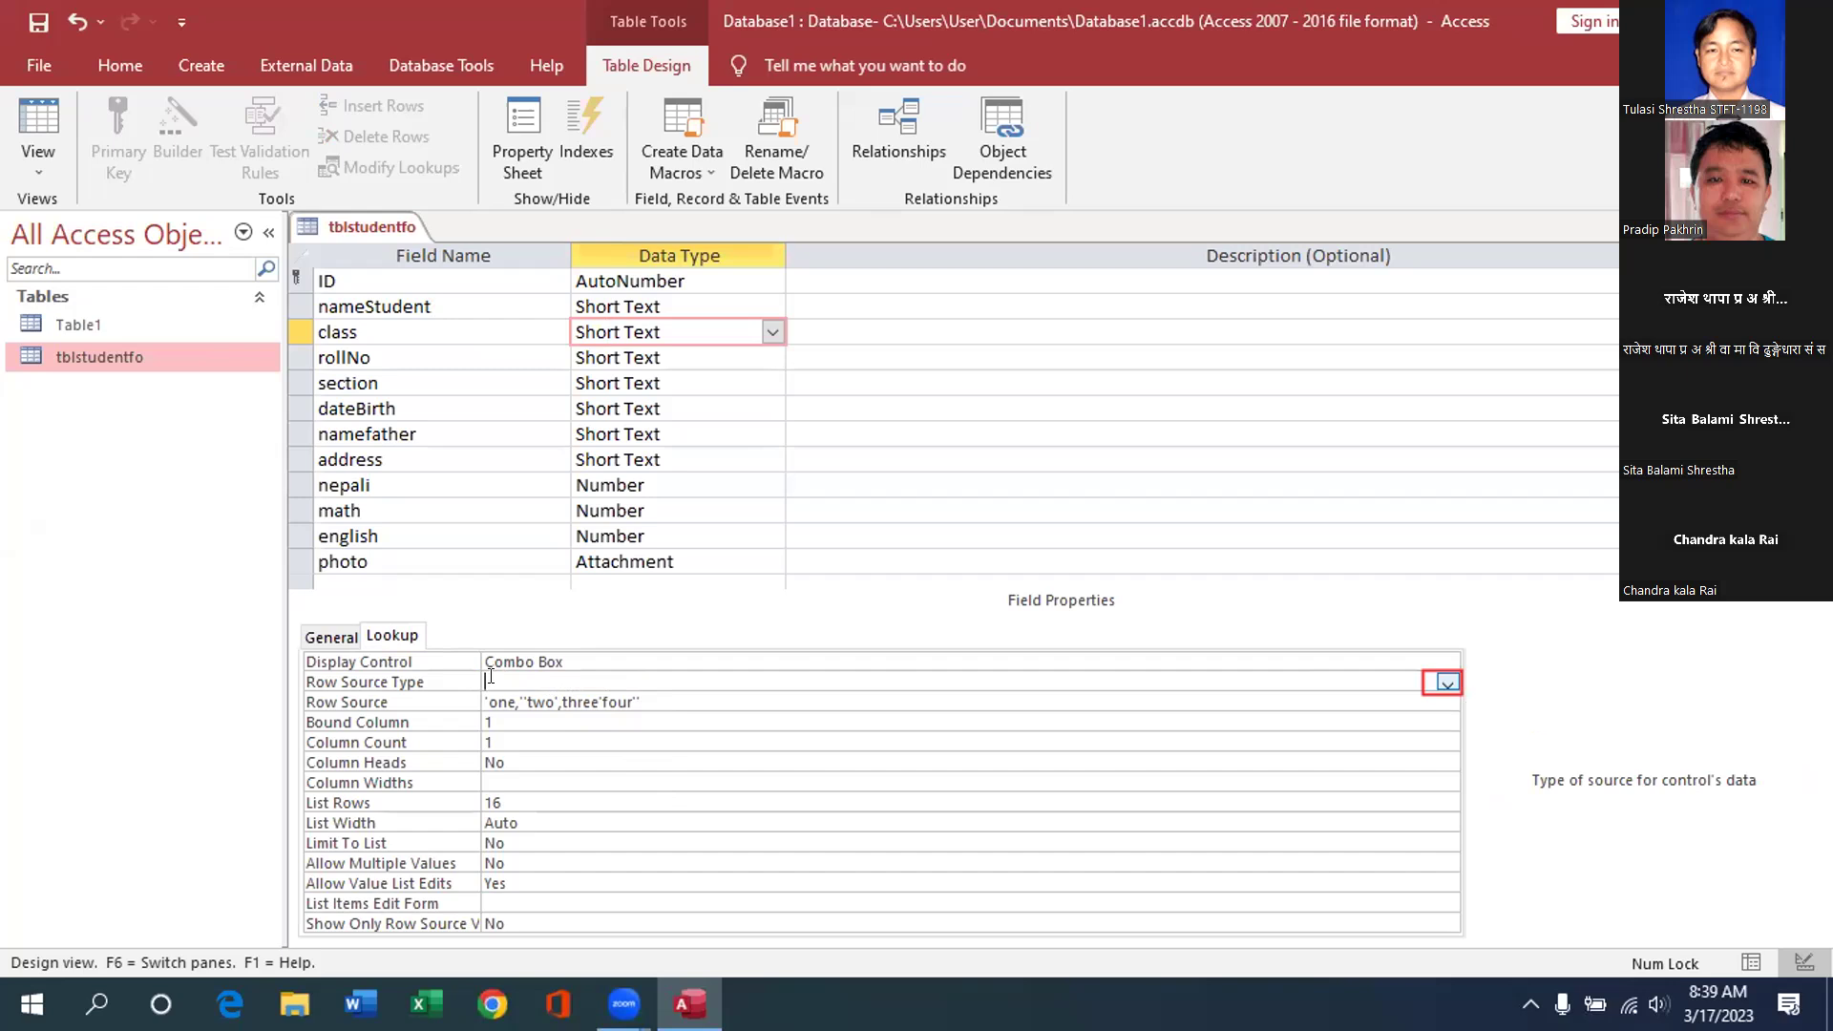
{"action": "type", "text": "value List"}
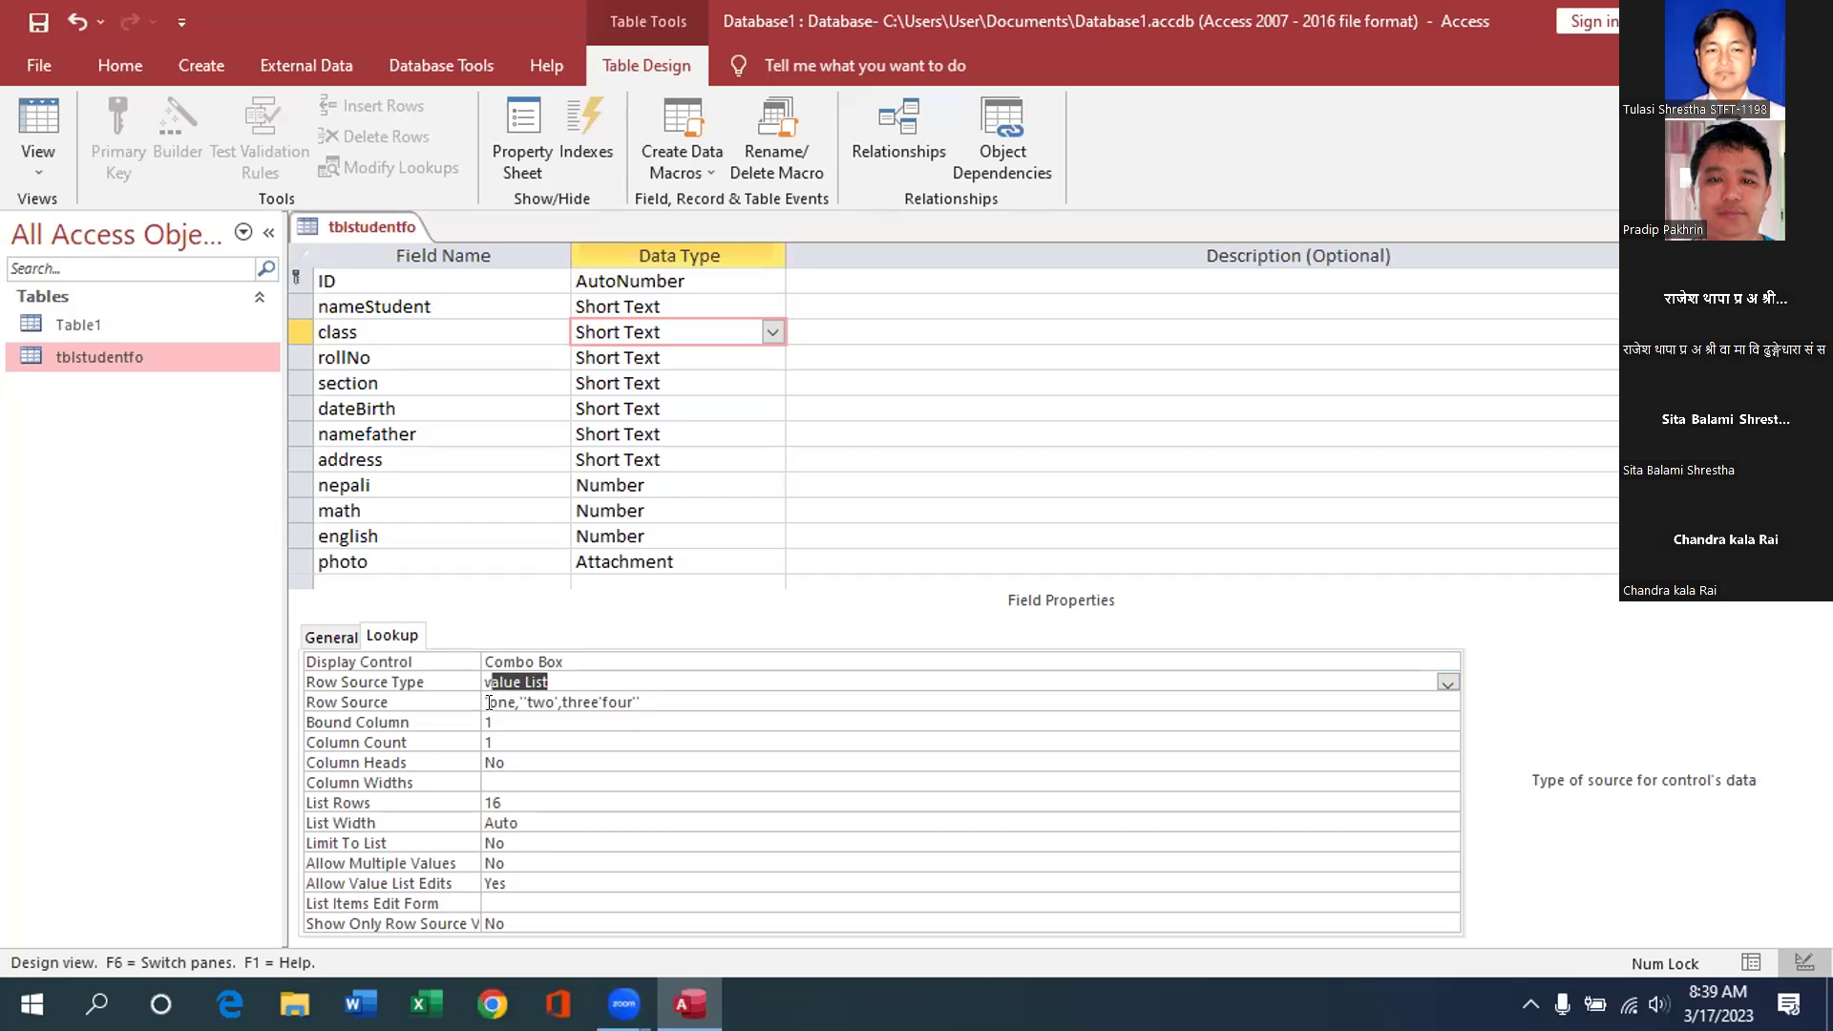
Correct the quotation marks around one in the class field's Row Source and separate it from two with a semicolon
{"action": "left_click", "coordinate": [483, 703]}
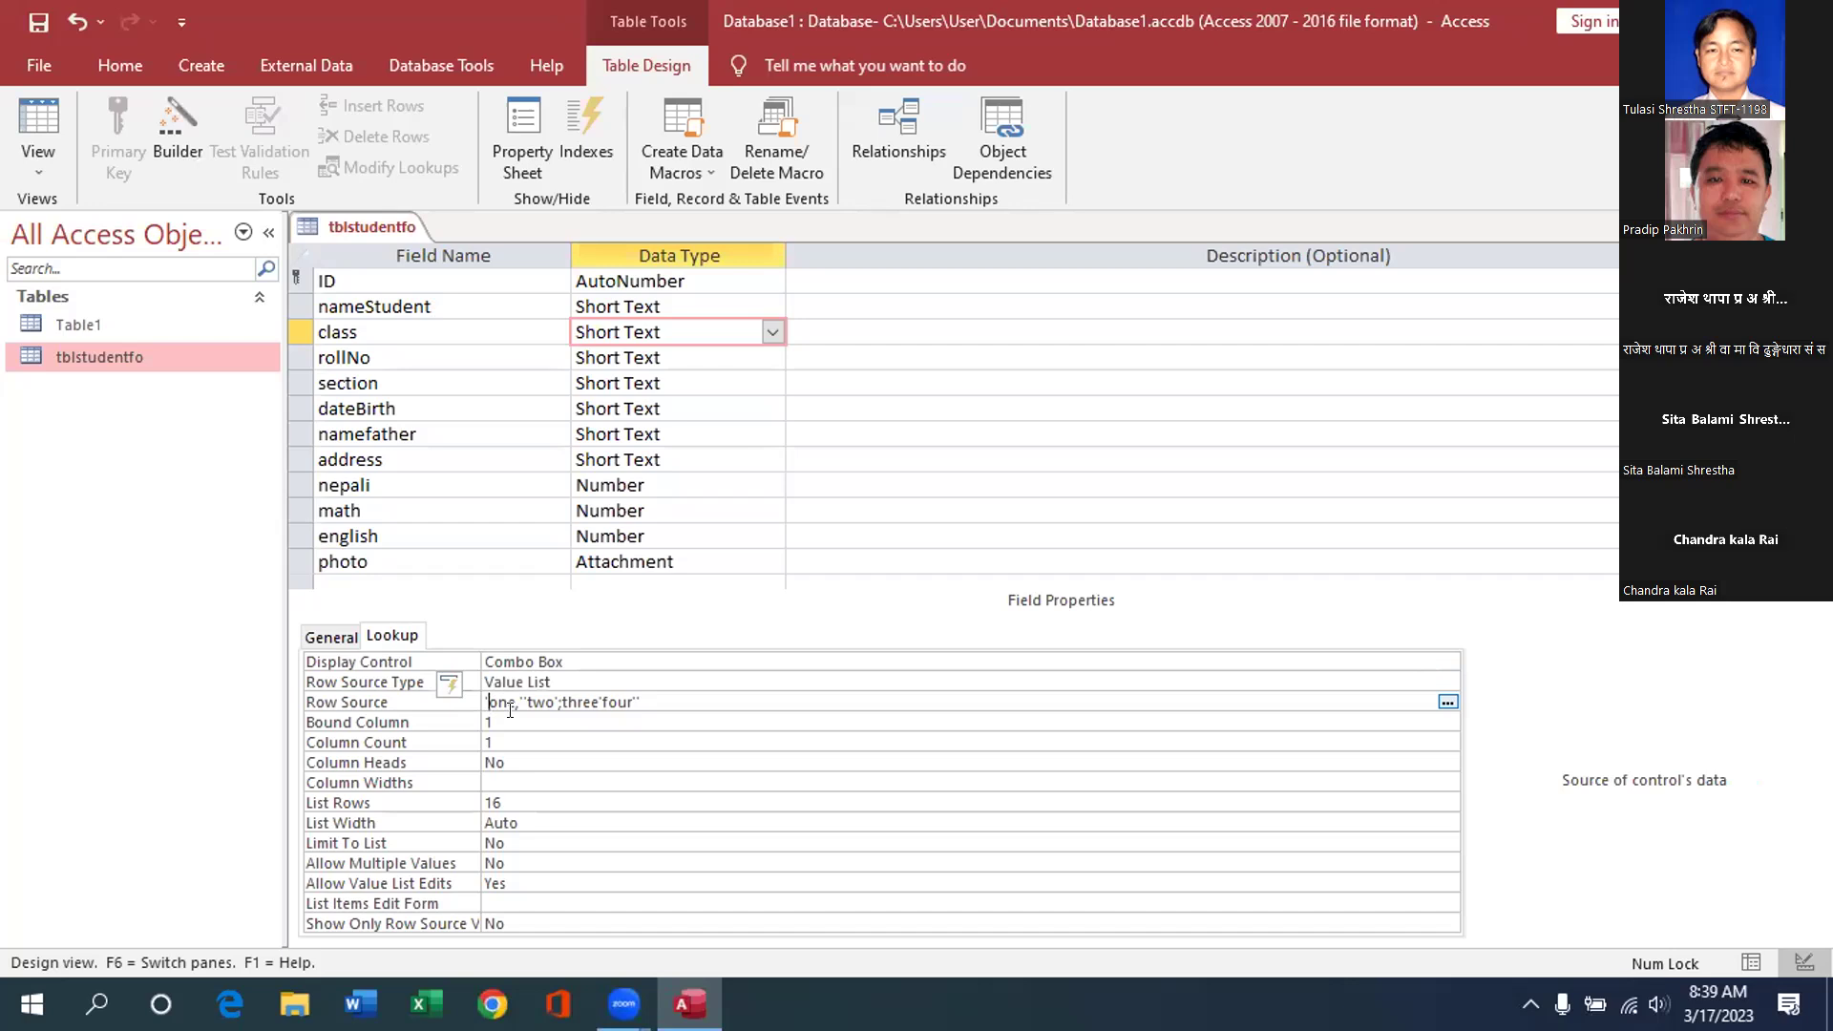
{"action": "key", "text": "Delete"}
{"action": "type", "text": "'"}
{"action": "type", "text": "\""}
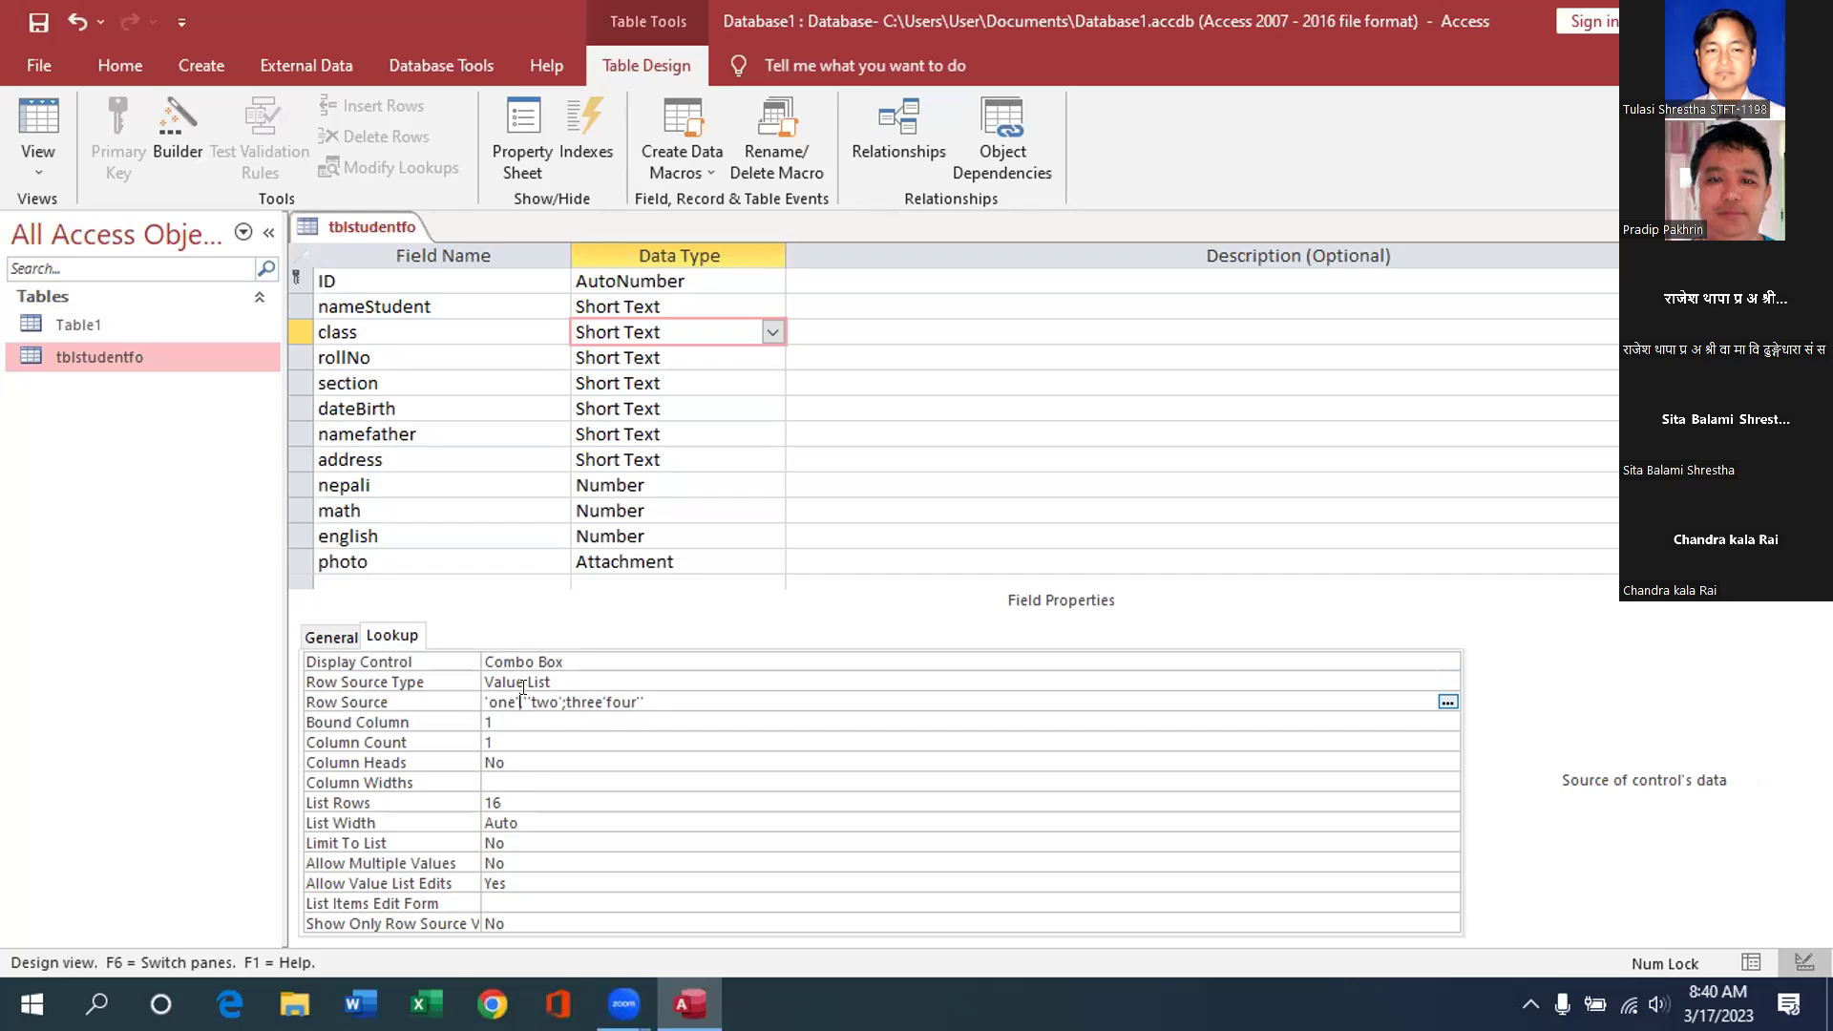
{"action": "key", "text": "BackSpace"}
{"action": "key", "text": "BackSpace"}
{"action": "key", "text": "BackSpace"}
{"action": "type", "text": ","}
{"action": "type", "text": ";"}
{"action": "type", "text": "'"}
{"action": "key", "text": "BackSpace"}
{"action": "key", "text": "BackSpace"}
{"action": "type", "text": ";"}
Rework the rest of the class Row Source so two and three are quoted and semicolon-separated, remove four, and close tblstudentfo
{"action": "left_click", "coordinate": [556, 702]}
{"action": "type", "text": "\""}
{"action": "key", "text": "BackSpace"}
{"action": "key", "text": "BackSpace"}
{"action": "type", "text": ";"}
{"action": "key", "text": "BackSpace"}
{"action": "type", "text": "'"}
{"action": "type", "text": ";"}
{"action": "left_click", "coordinate": [559, 703]}
{"action": "type", "text": "'"}
{"action": "key", "text": "BackSpace"}
{"action": "type", "text": ";"}
{"action": "left_click", "coordinate": [597, 698]}
{"action": "type", "text": "'"}
{"action": "left_click", "coordinate": [562, 702]}
{"action": "key", "text": "BackSpace"}
{"action": "type", "text": "'"}
{"action": "type", "text": ";"}
{"action": "type", "text": "'"}
{"action": "double_click", "coordinate": [634, 702]}
{"action": "left_click", "coordinate": [599, 701]}
{"action": "type", "text": "e\""}
{"action": "left_click", "coordinate": [484, 702]}
{"action": "type", "text": "\""}
{"action": "key", "text": "ctrl+z"}
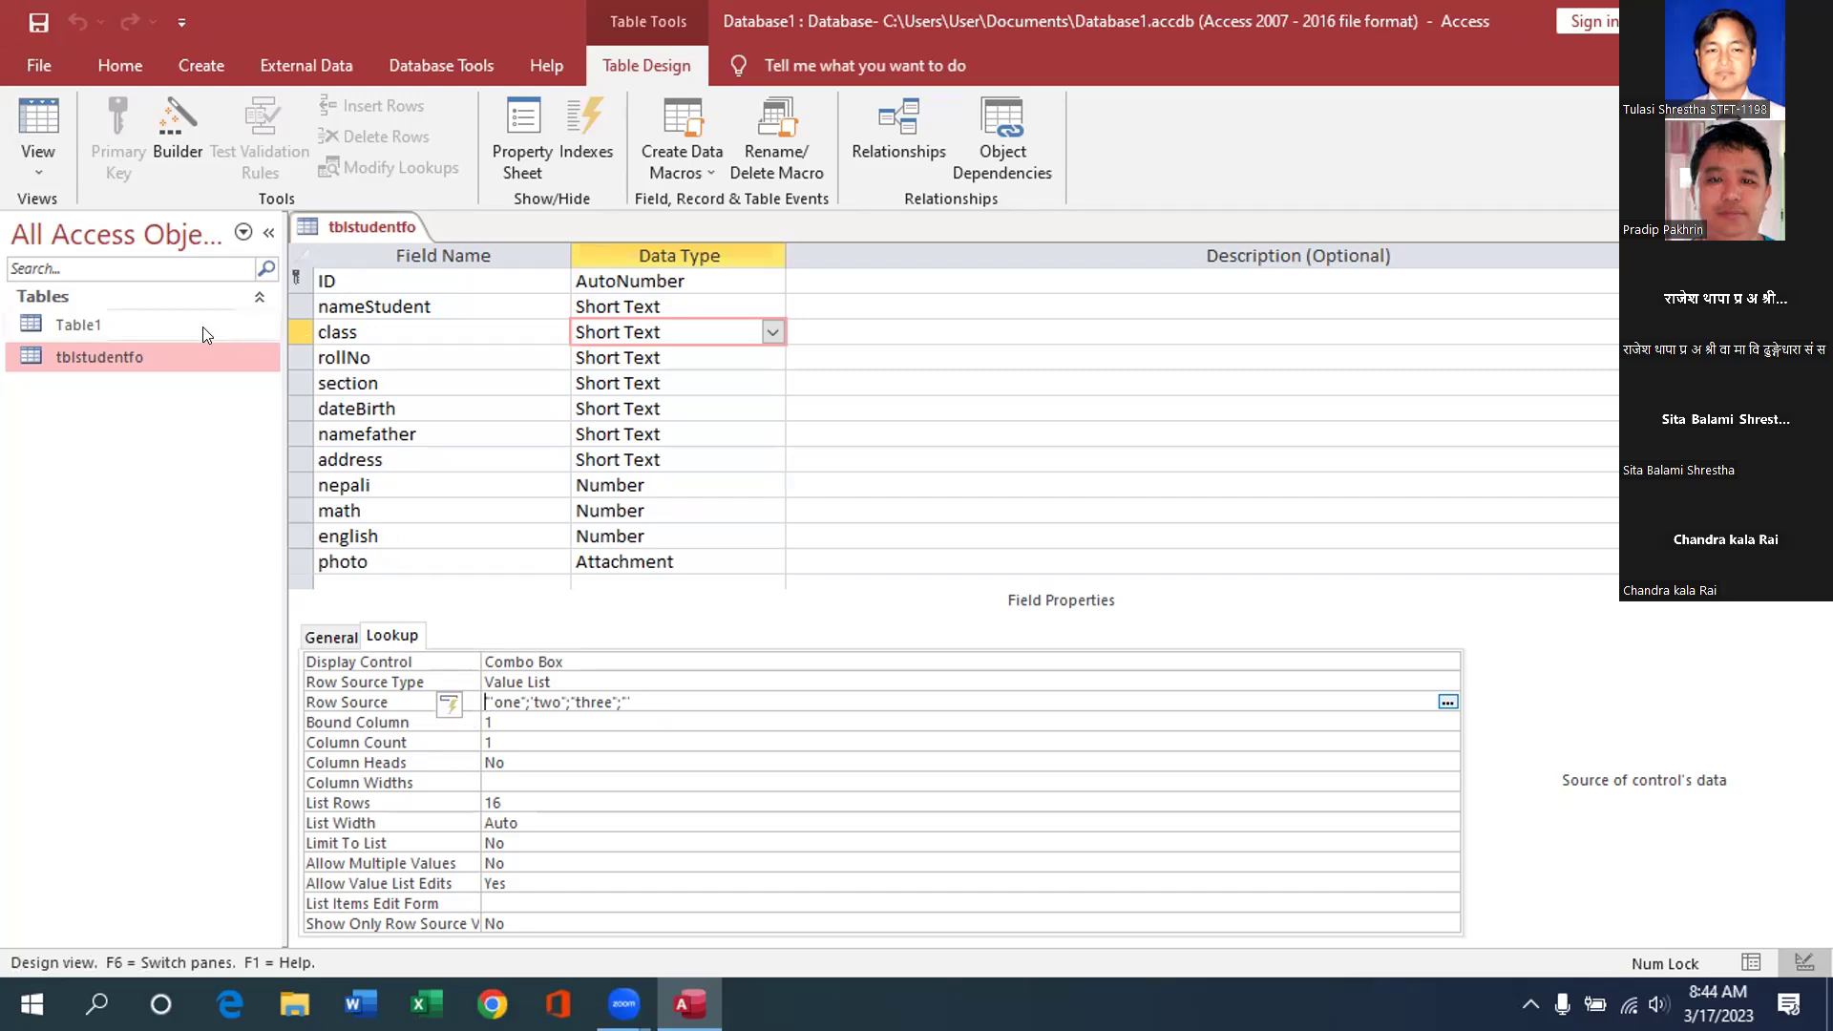
{"action": "key", "text": "ctrl+w"}
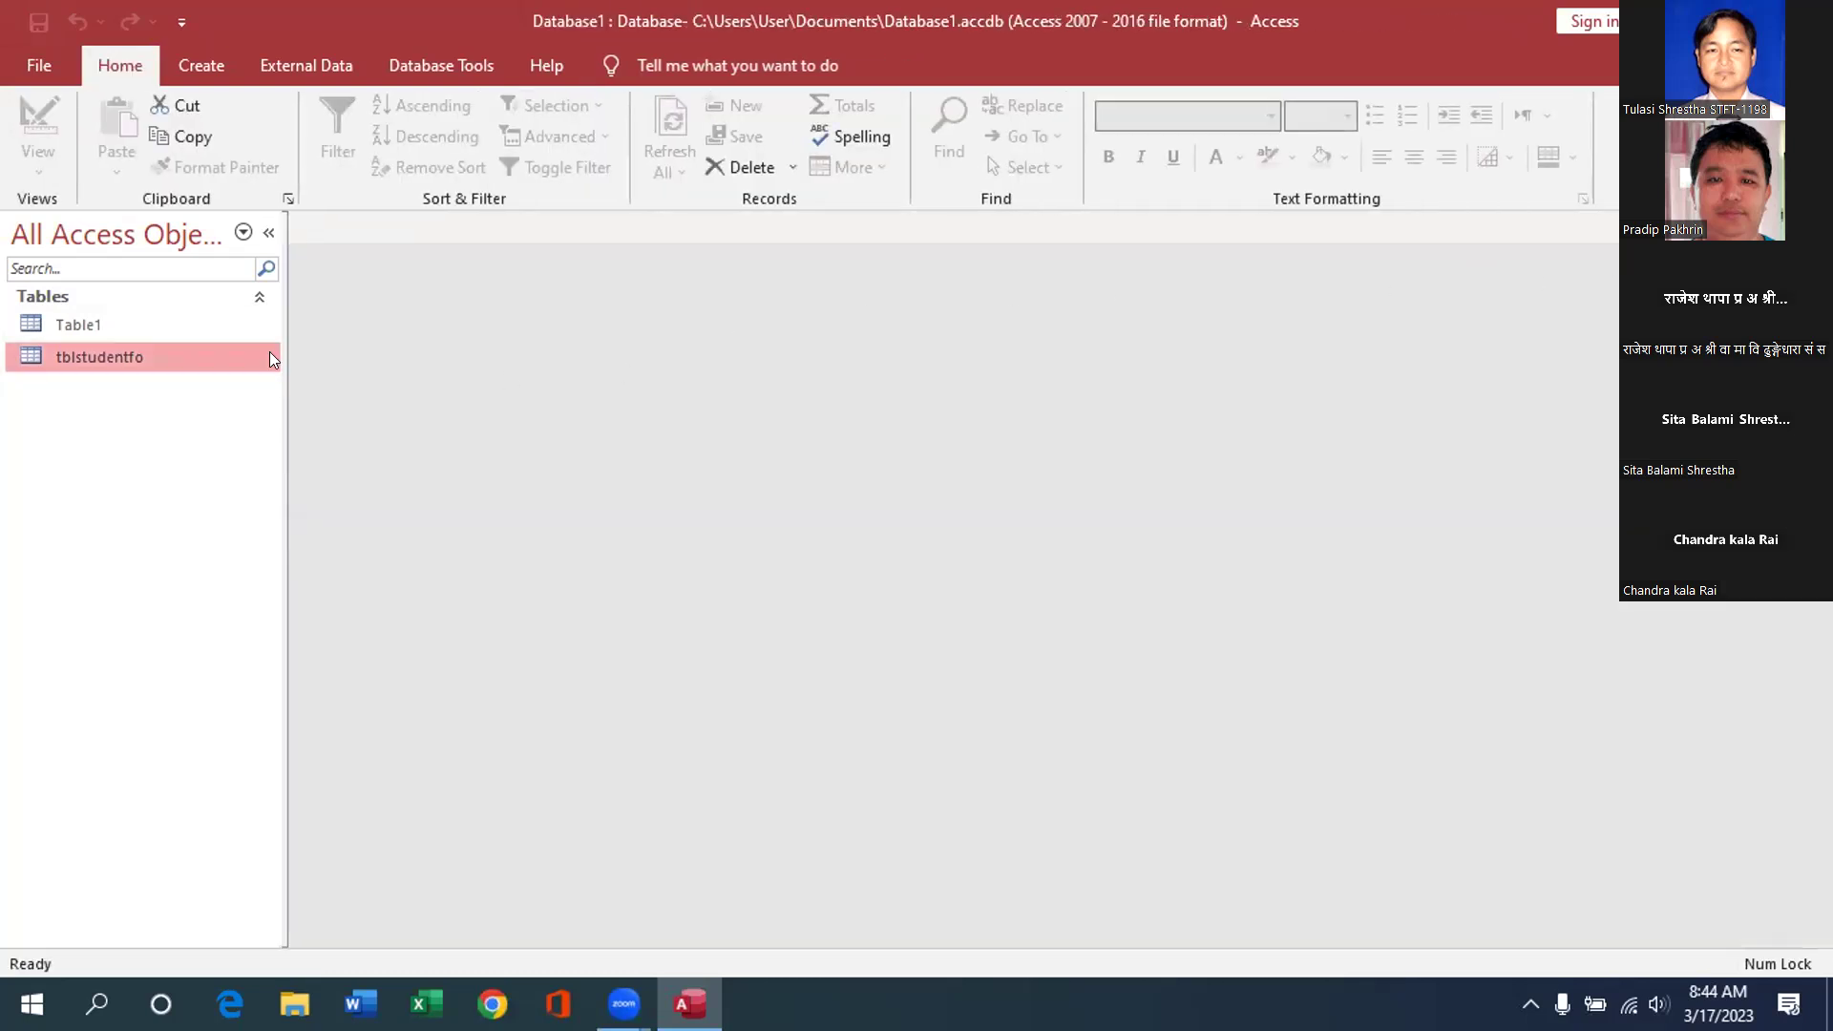
Reopen tblstudentfo in Datasheet View, check the new record's class drop-down list, and close the table
{"action": "right_click", "coordinate": [157, 357]}
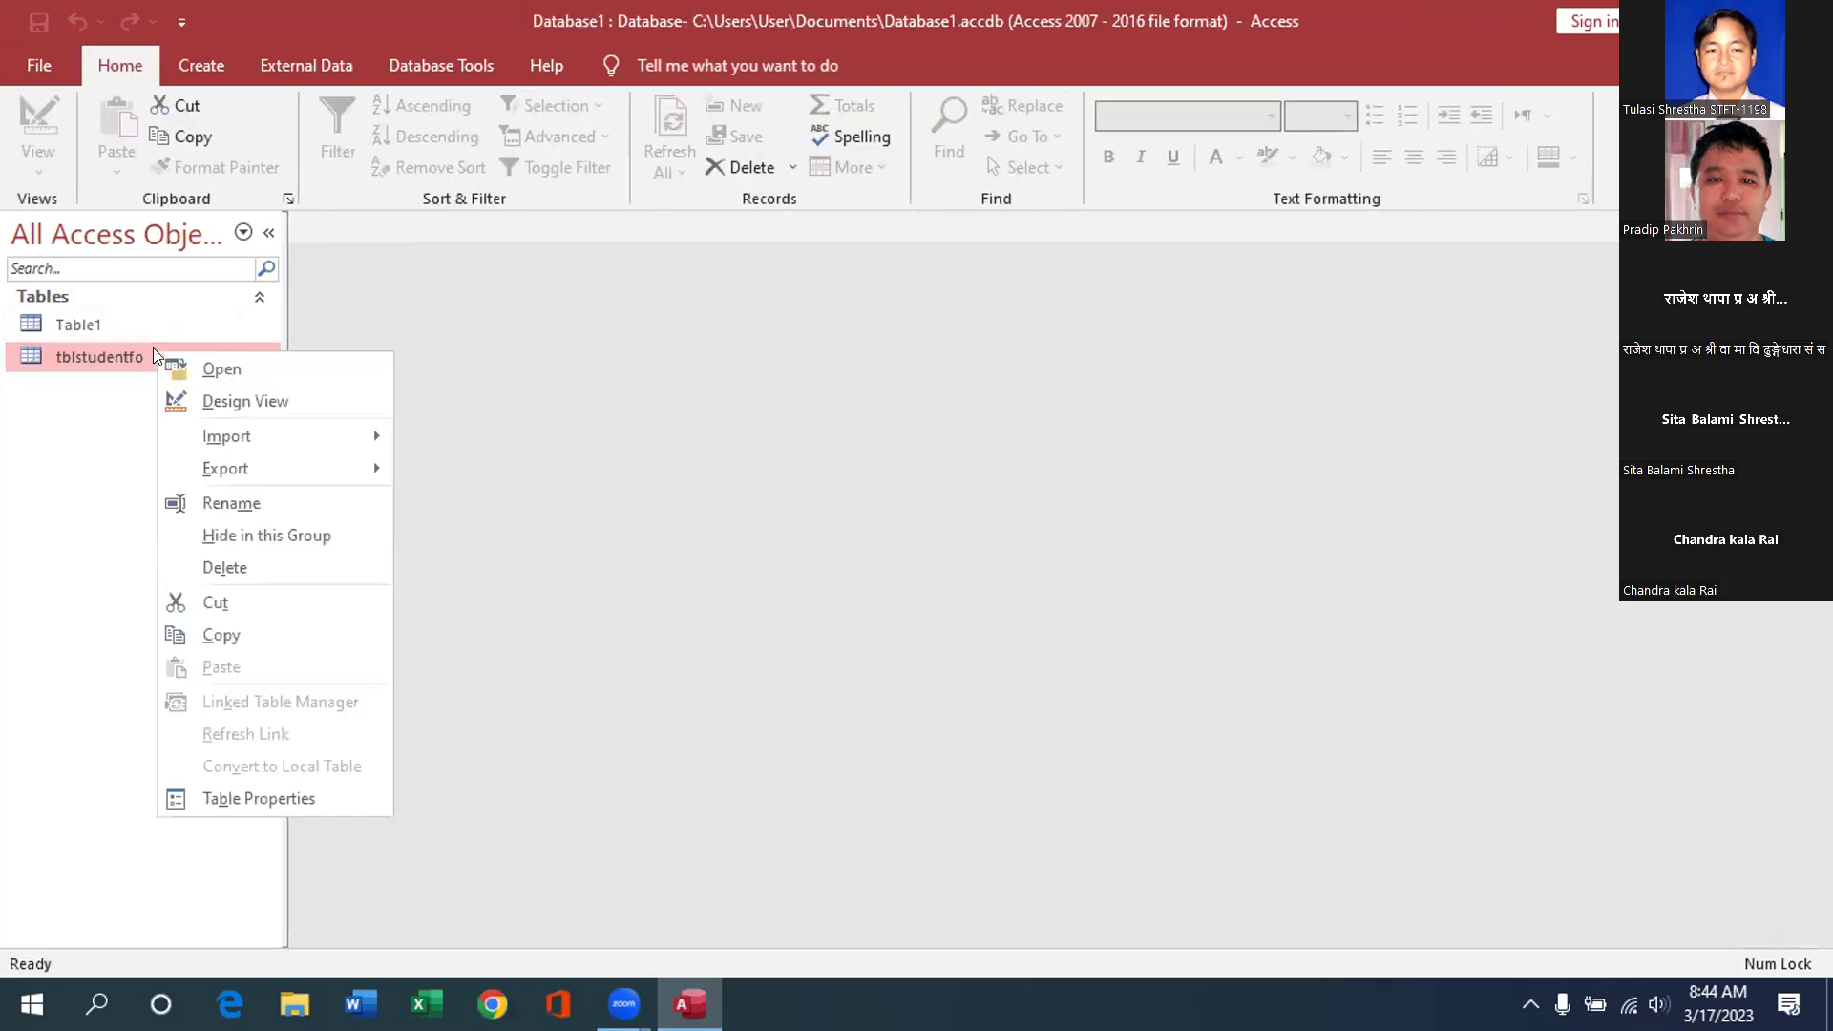
{"action": "left_click", "coordinate": [223, 403]}
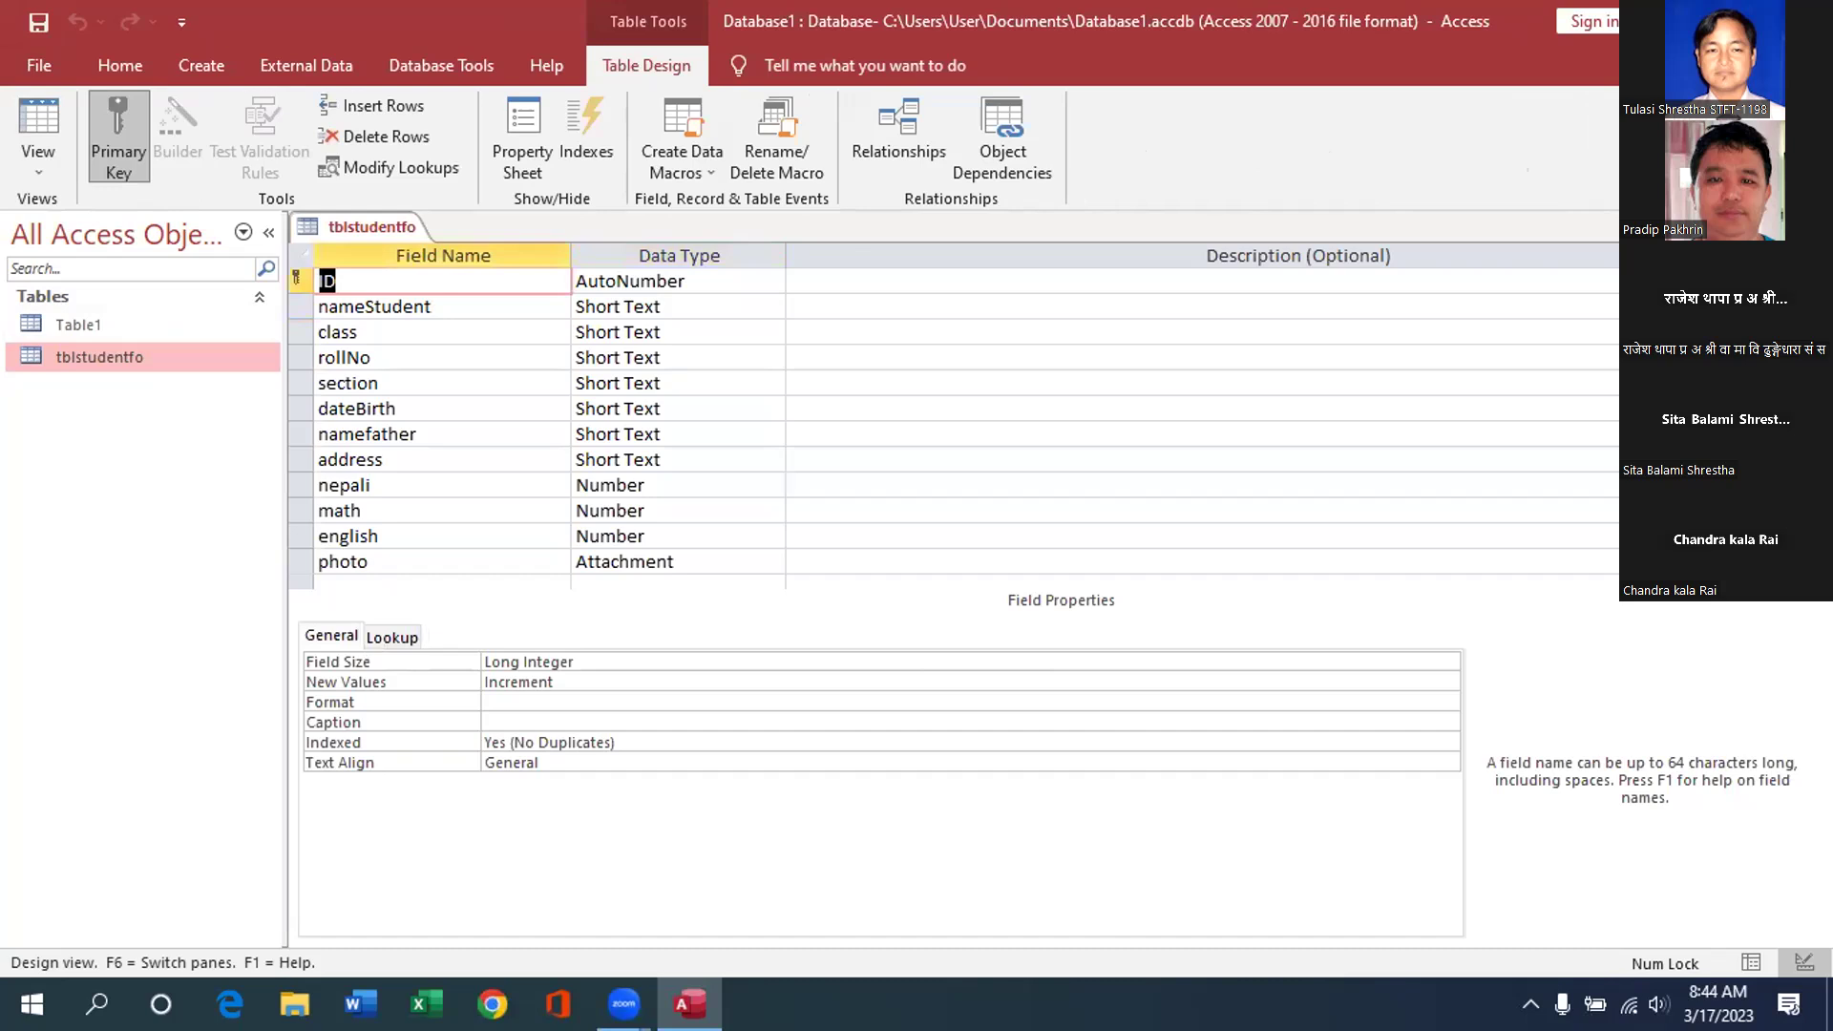
{"action": "key", "text": "ctrl+w"}
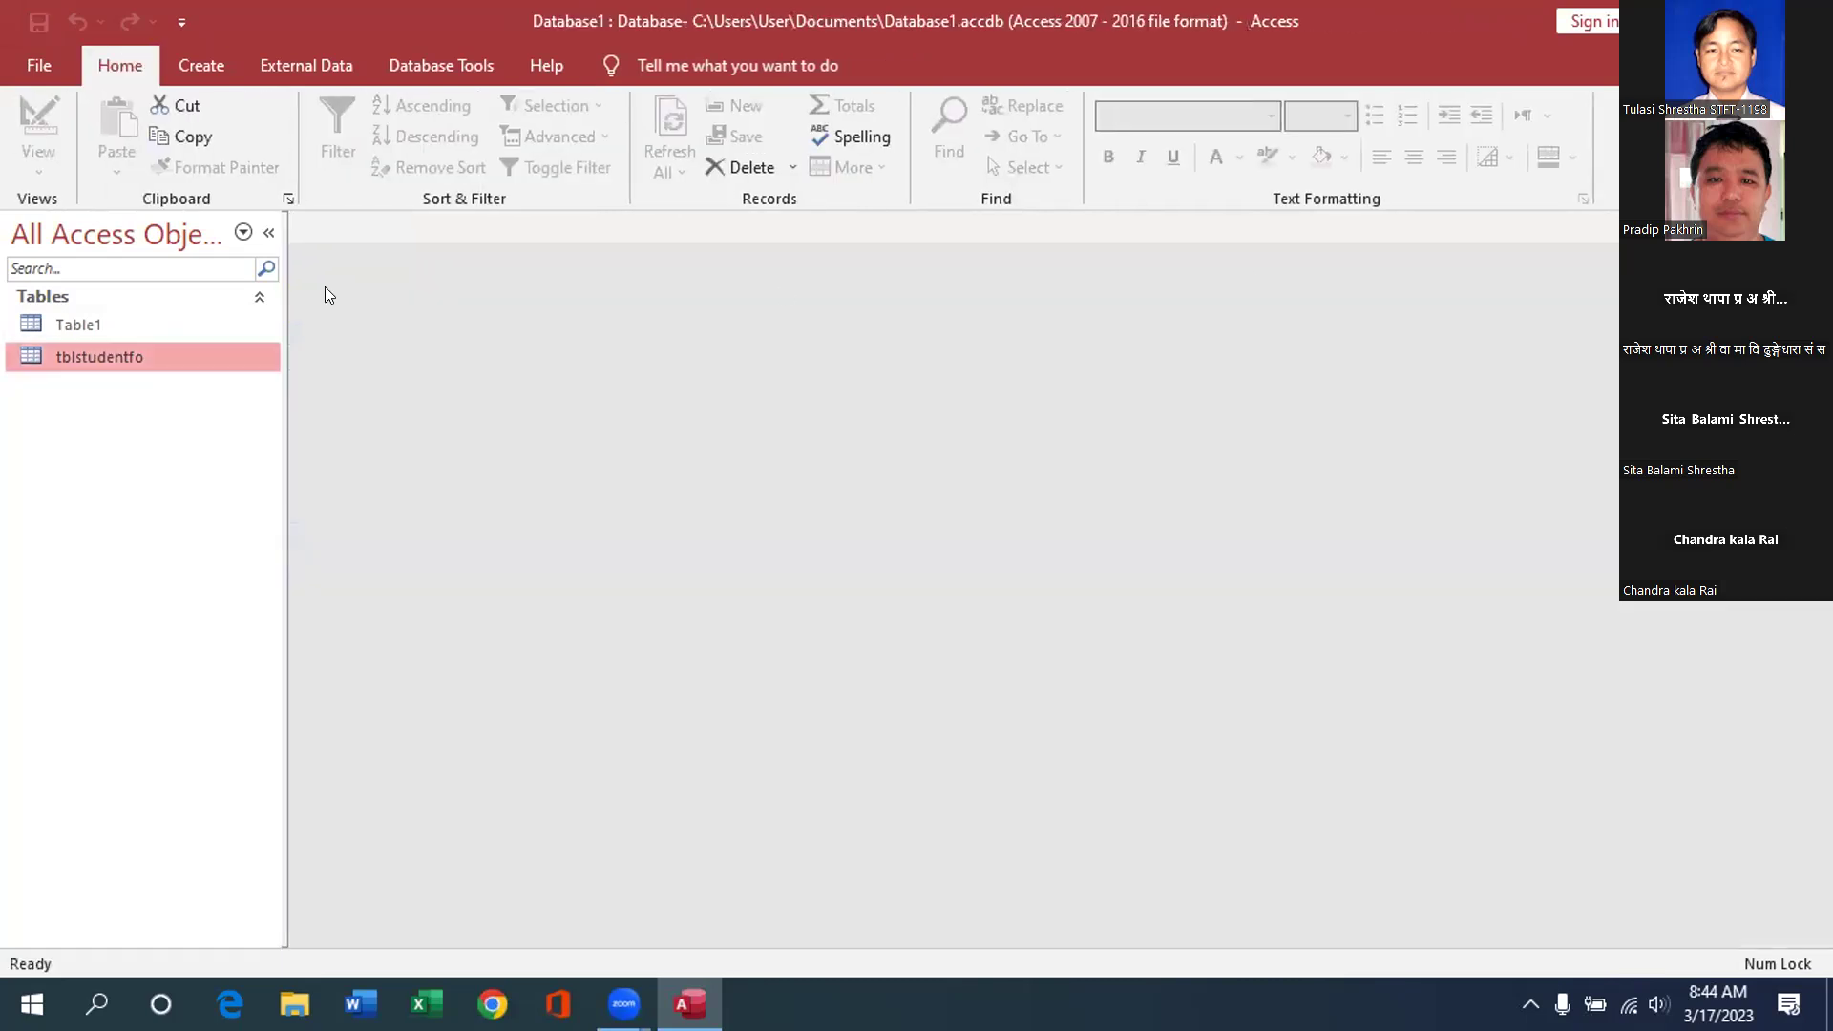
{"action": "right_click", "coordinate": [174, 350]}
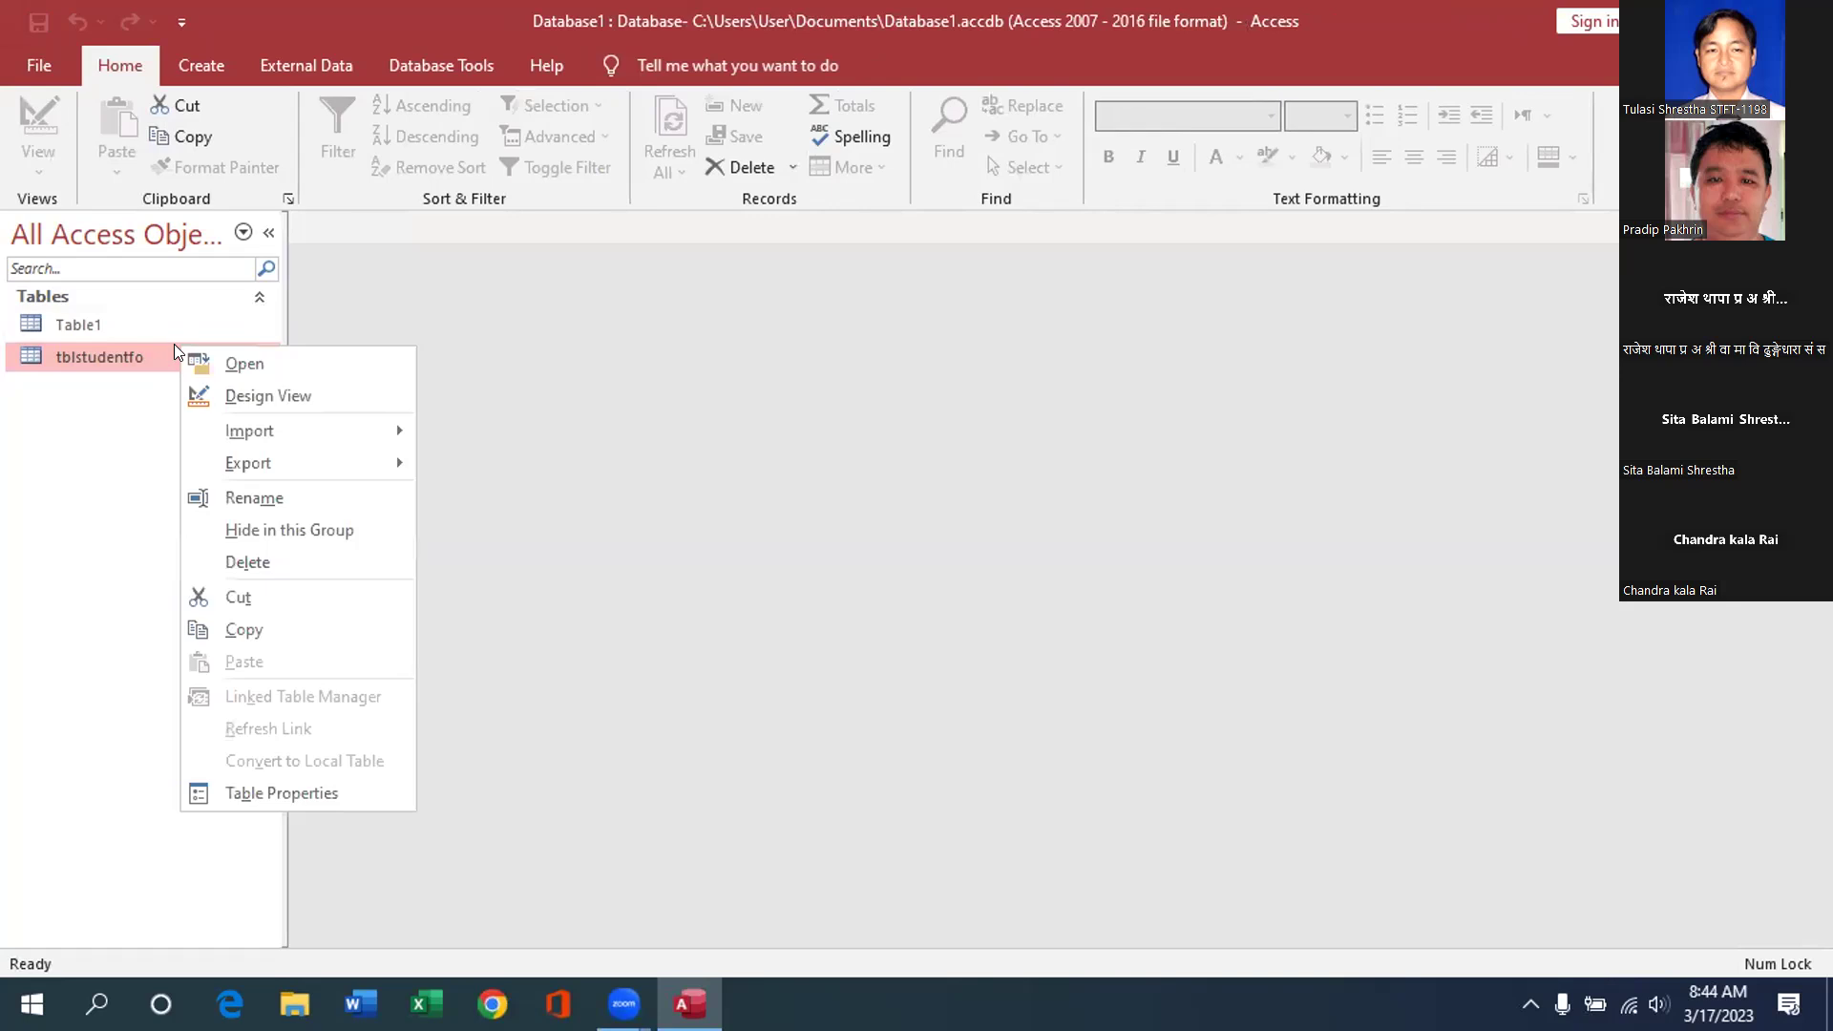
{"action": "left_click", "coordinate": [248, 363]}
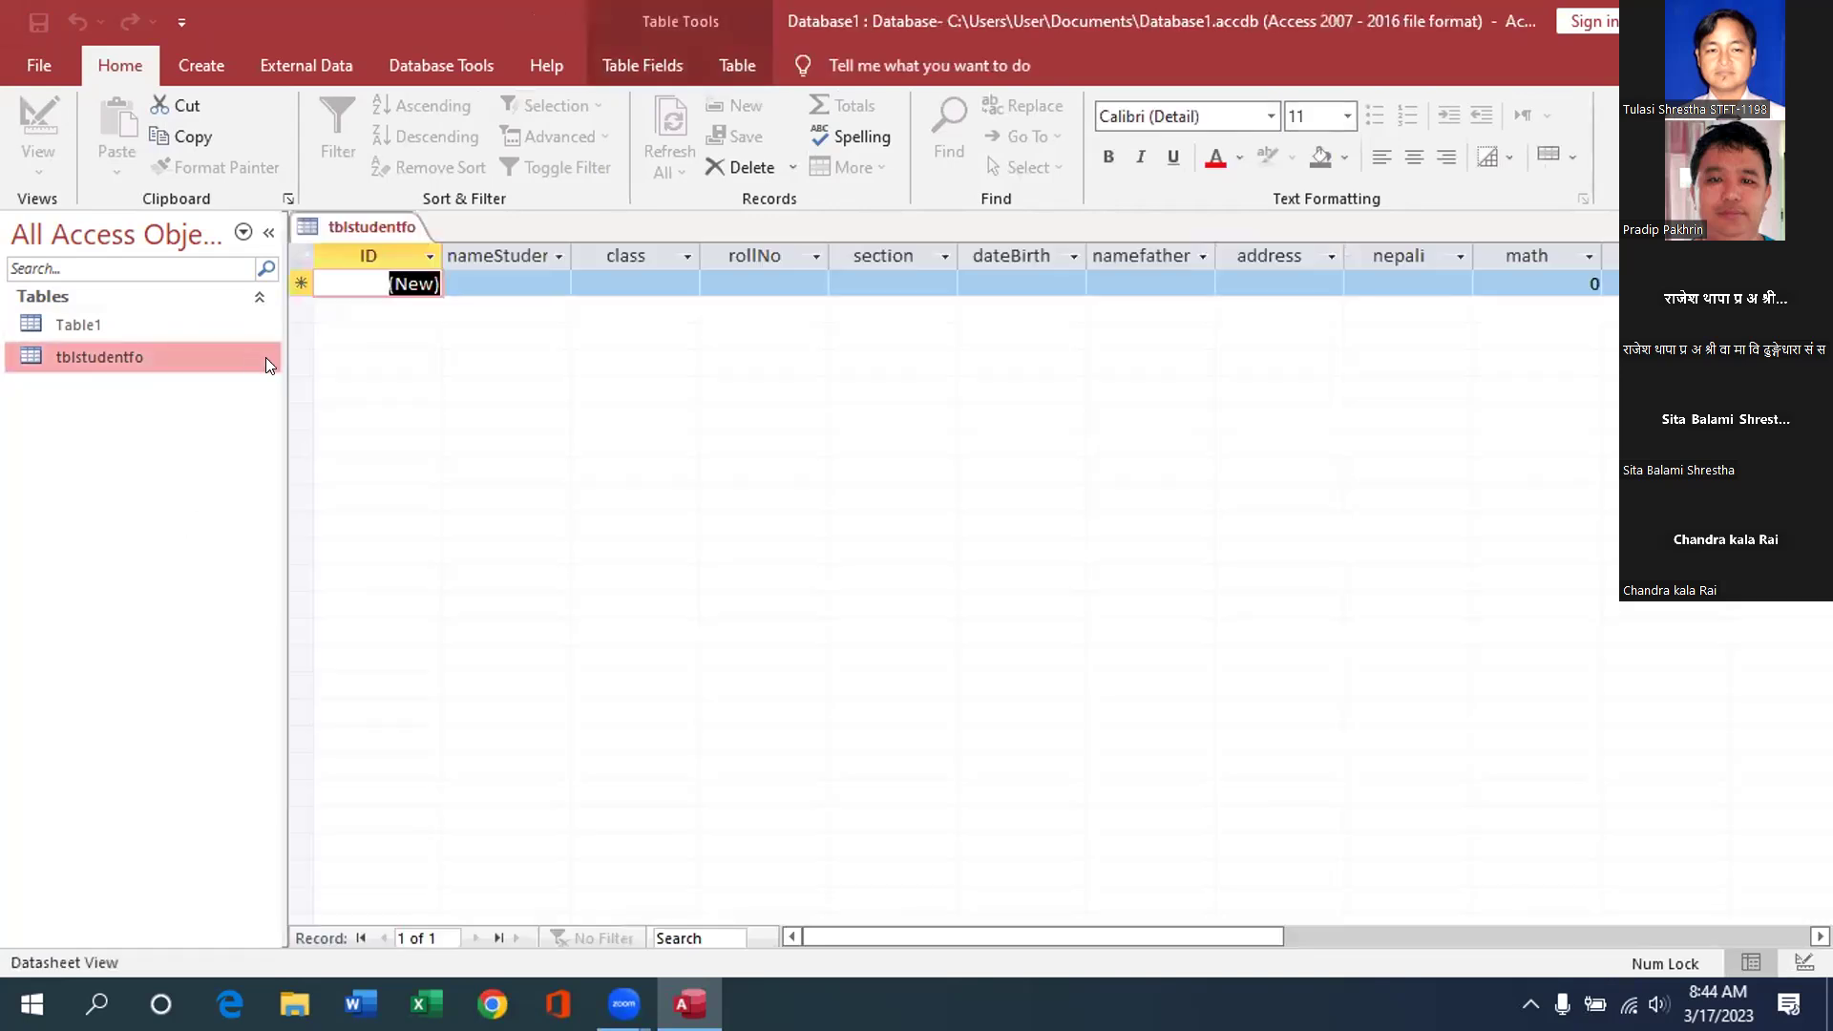
{"action": "left_click", "coordinate": [688, 258]}
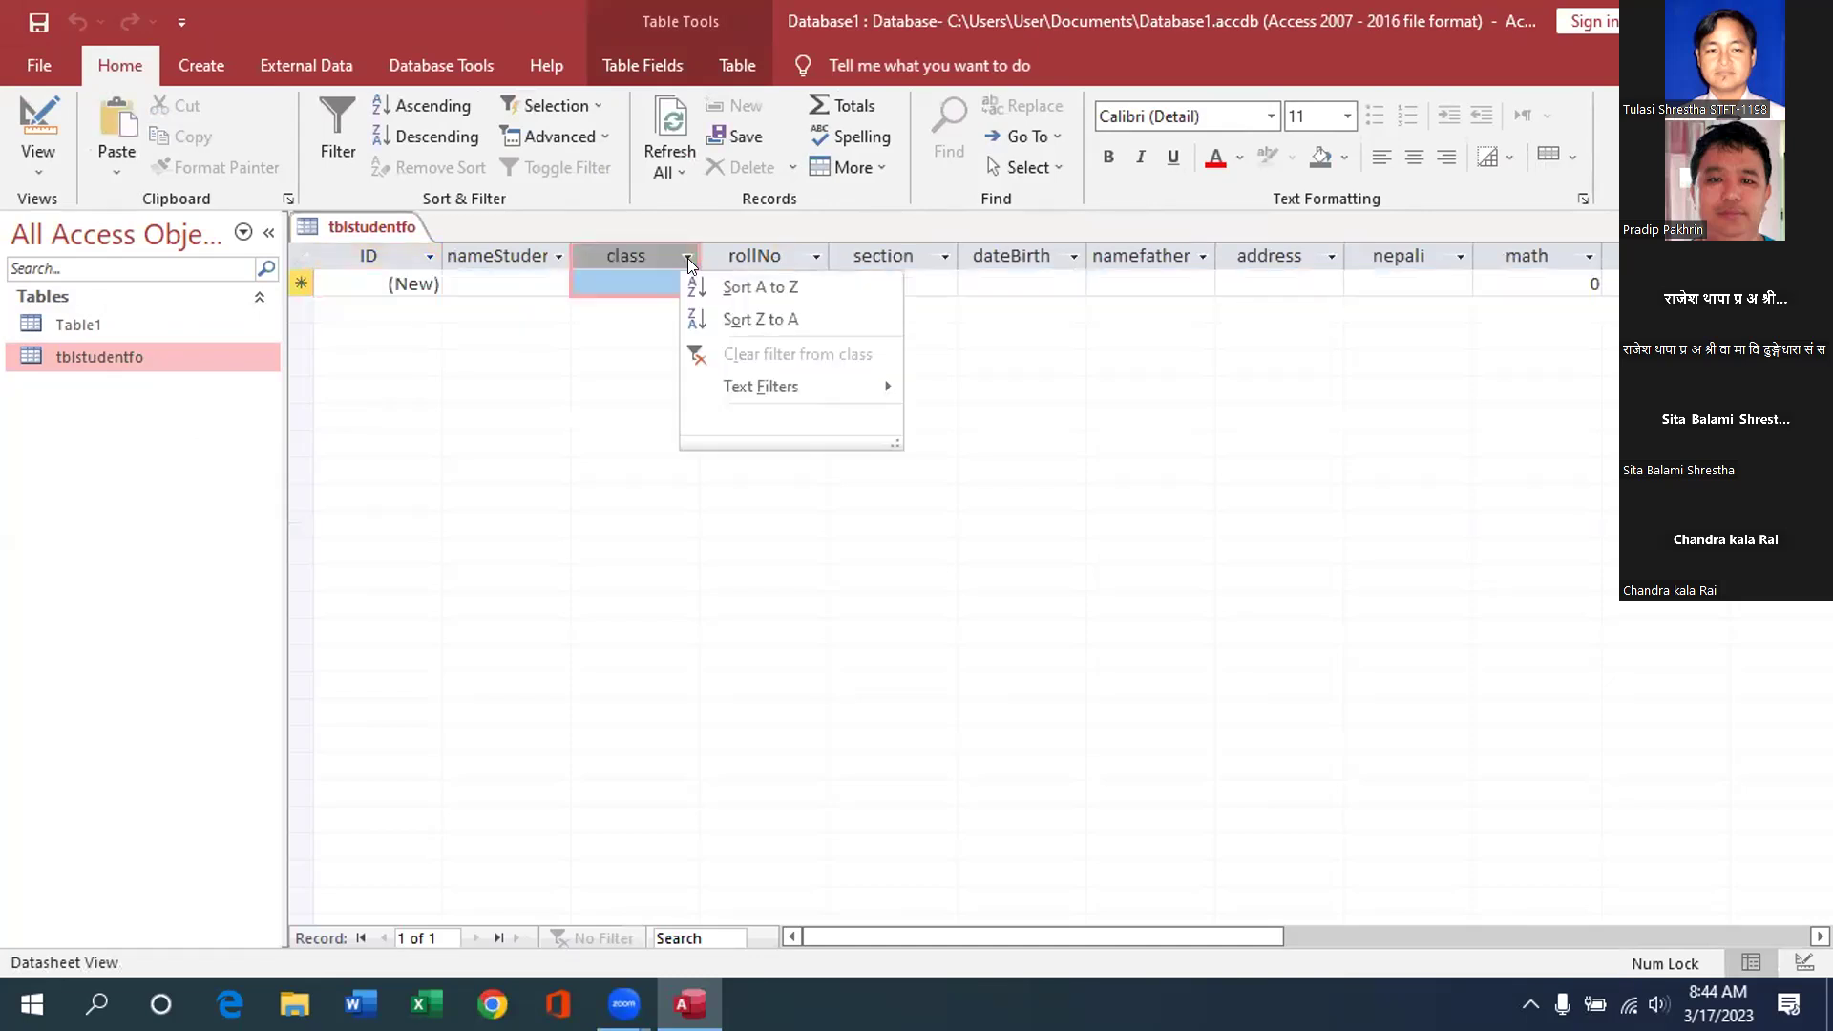
{"action": "left_click", "coordinate": [441, 434]}
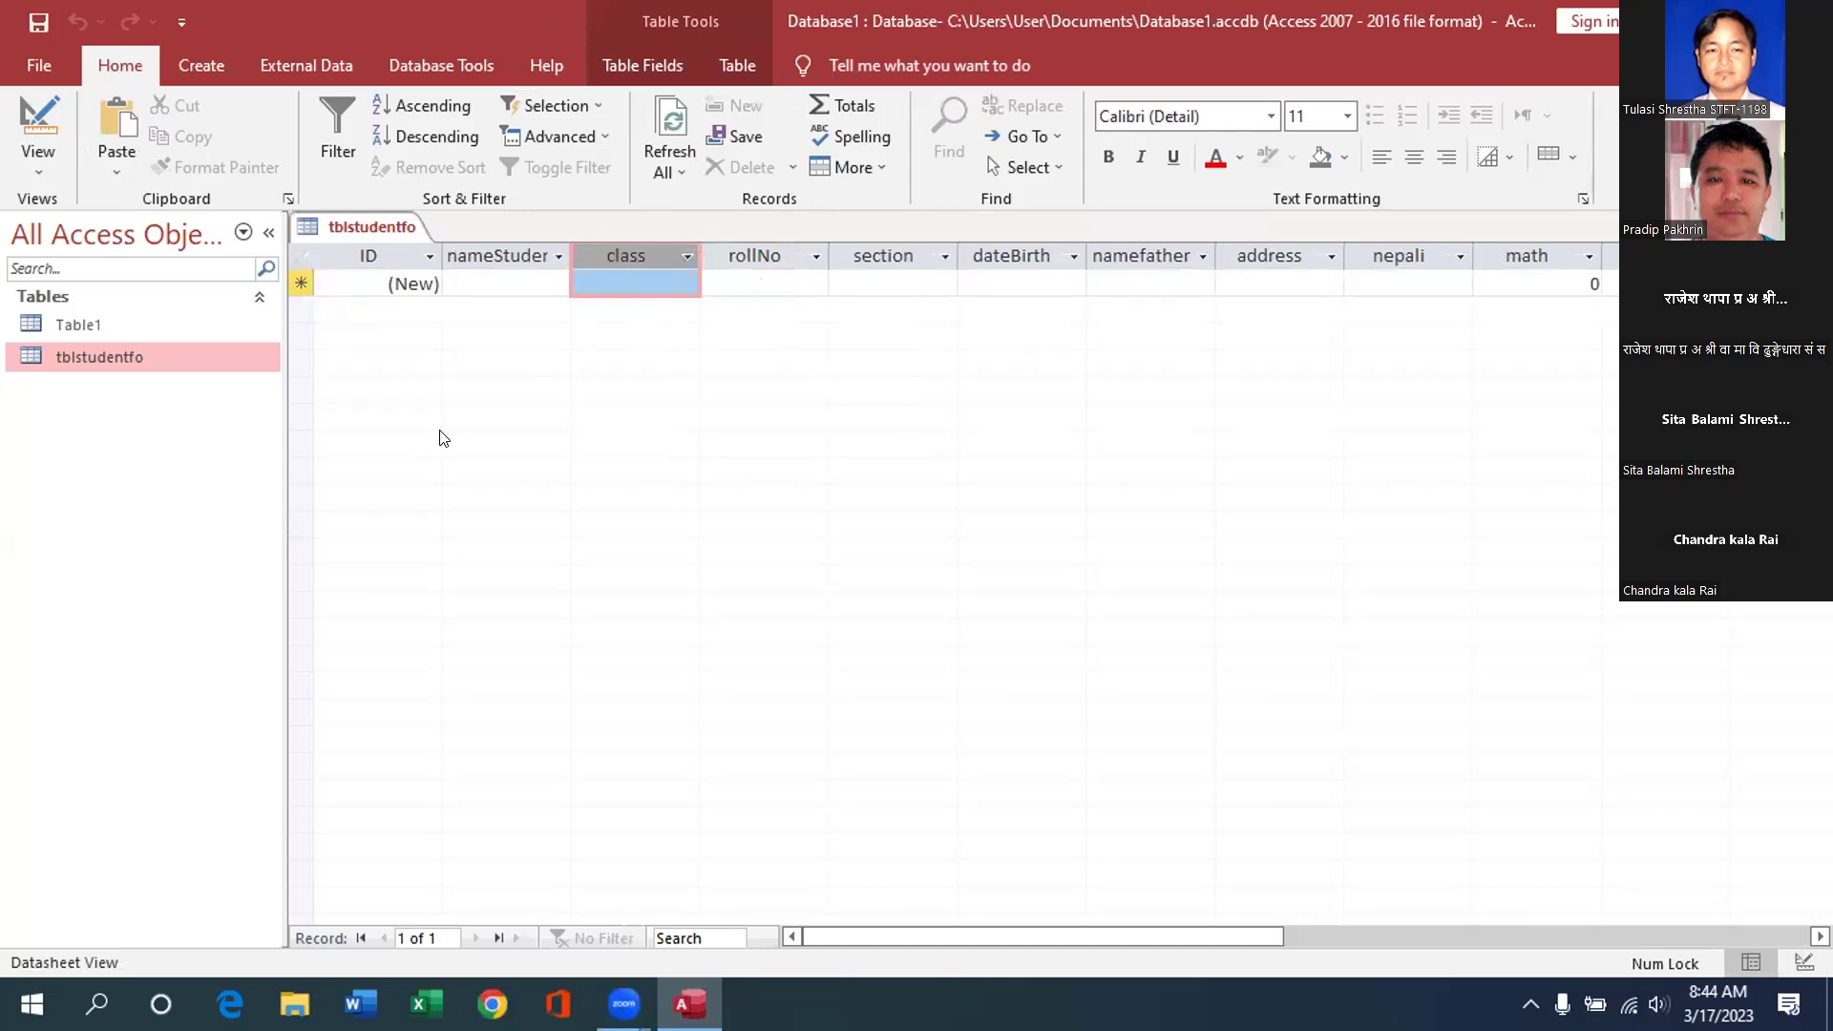
{"action": "left_click", "coordinate": [653, 277]}
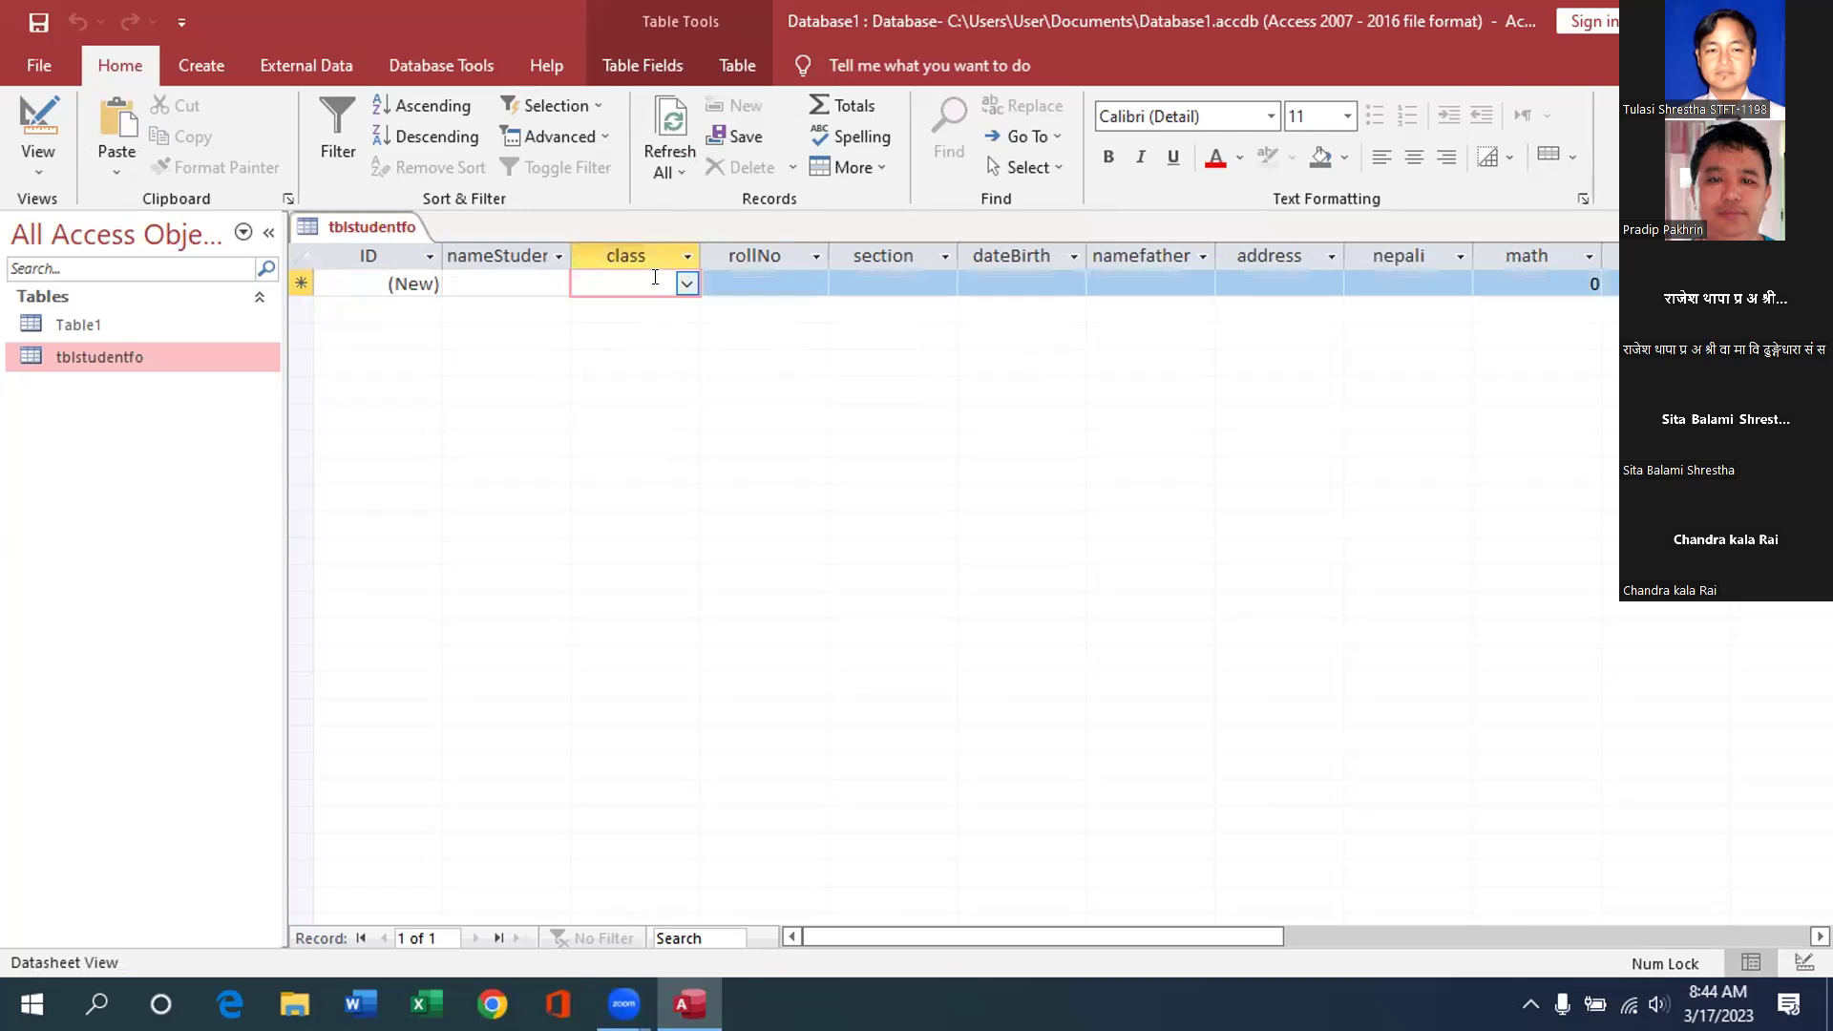
{"action": "left_click", "coordinate": [689, 286]}
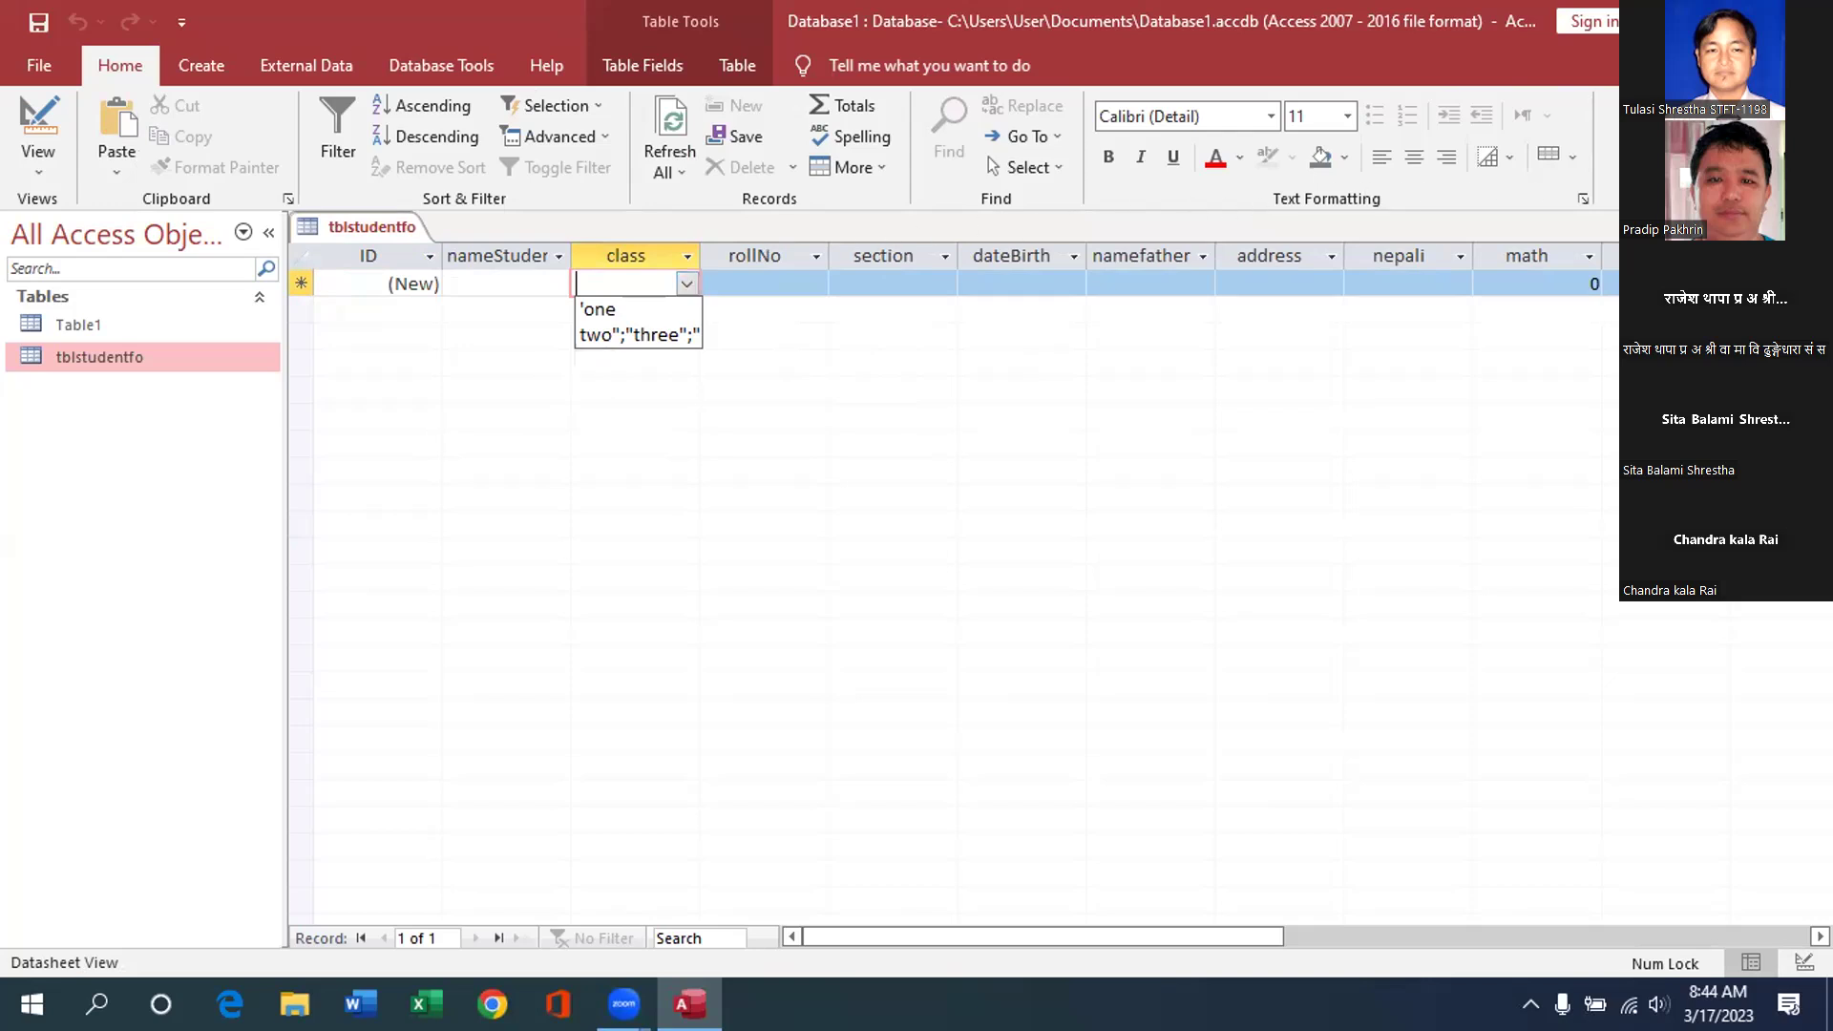
{"action": "key", "text": "ctrl+w"}
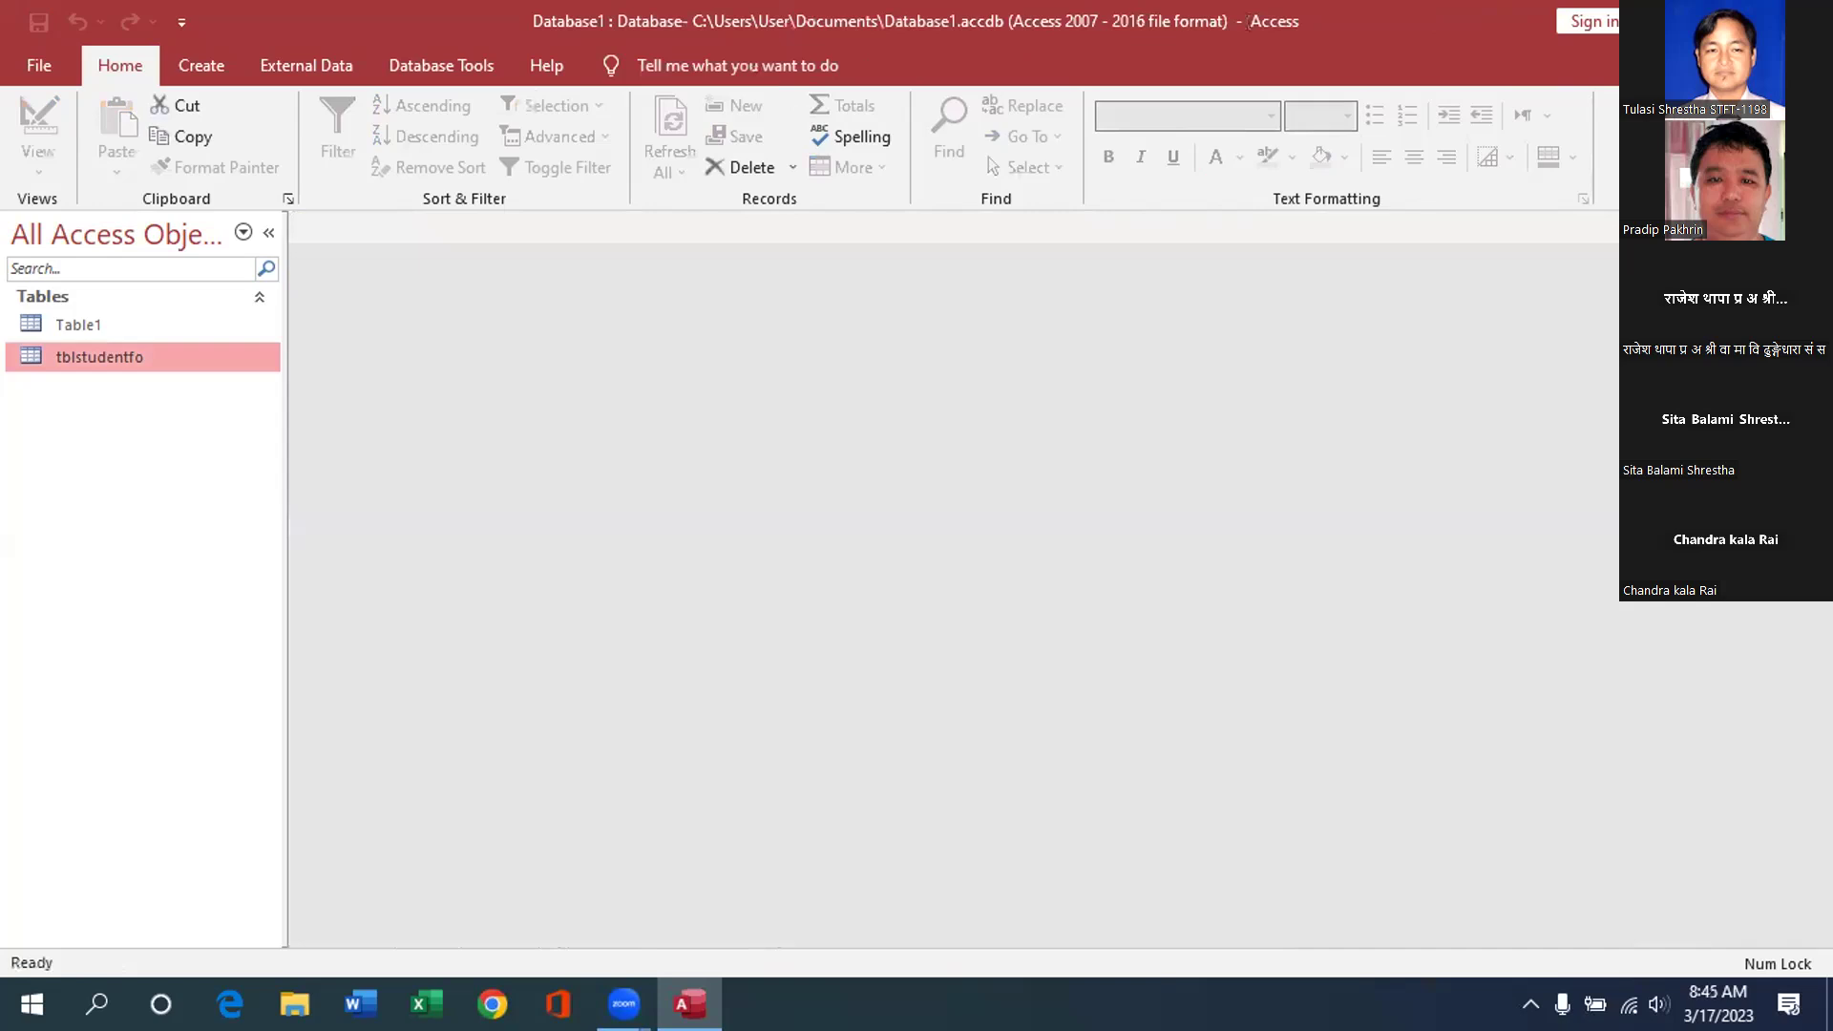
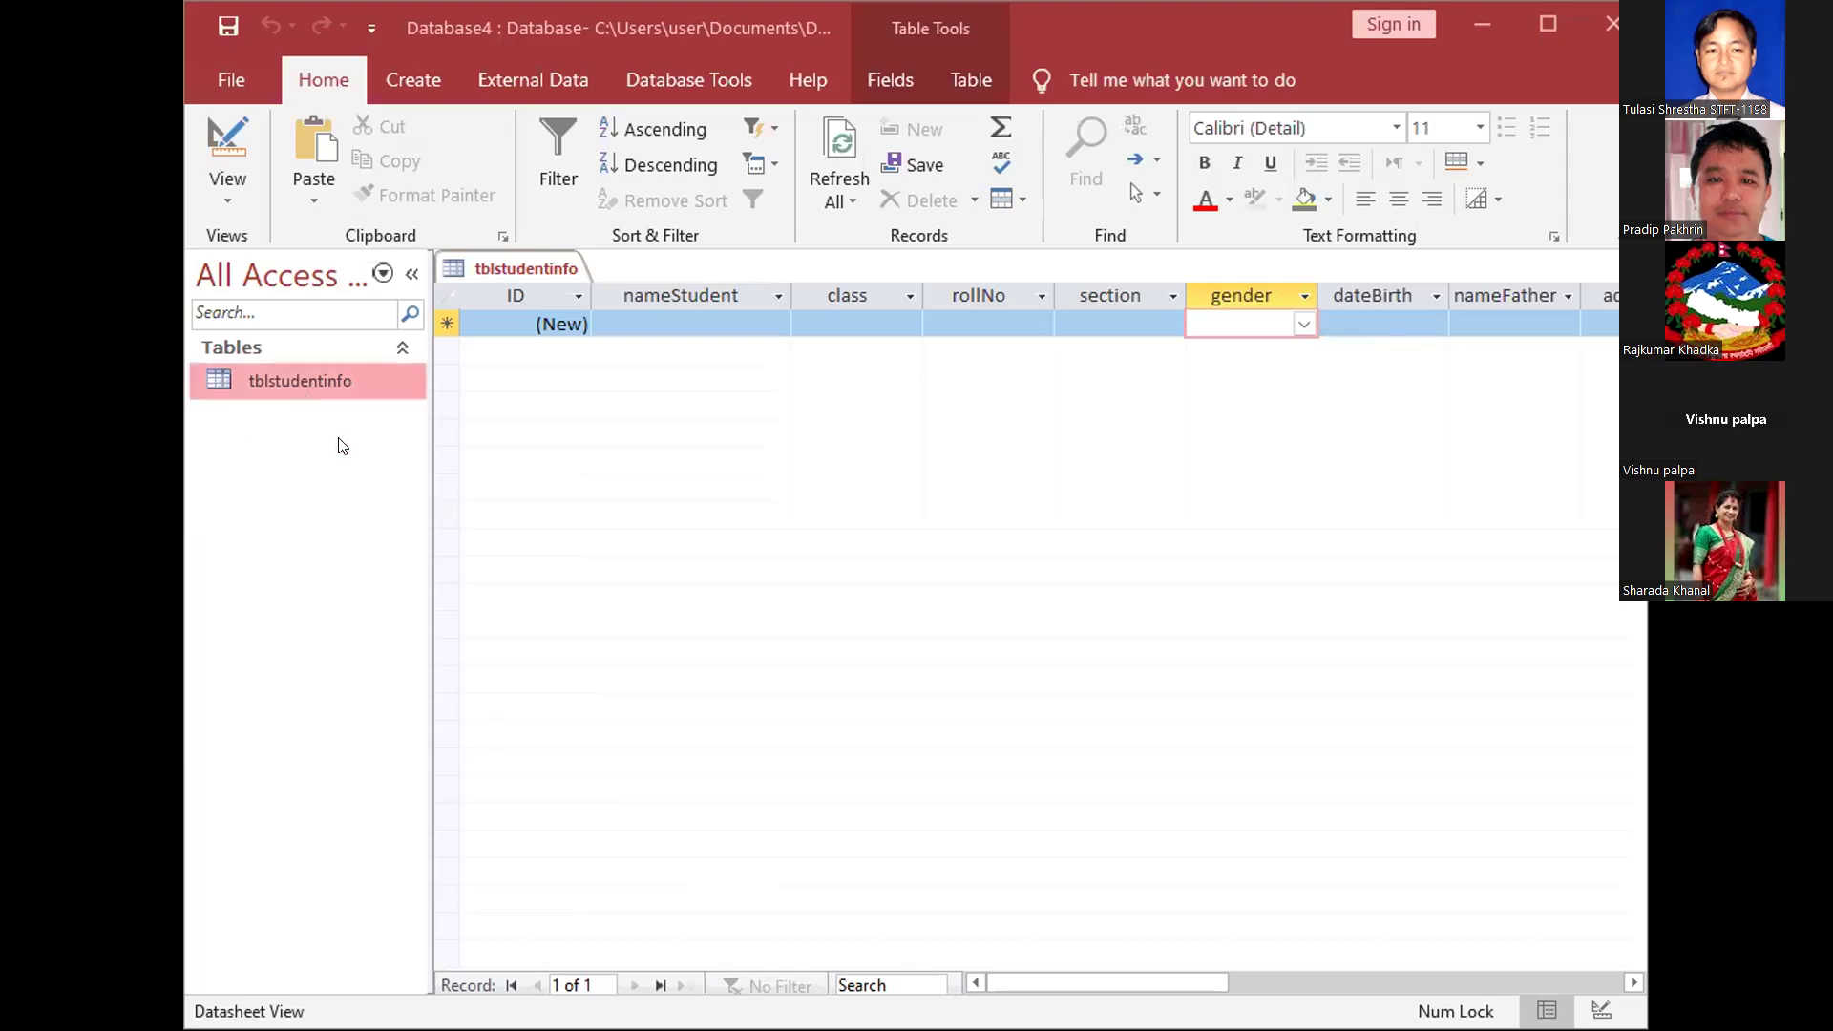
Switch tblstudentinfo in Database4 to Design View and select the empty field row below photo
{"action": "key", "text": "ctrl+period"}
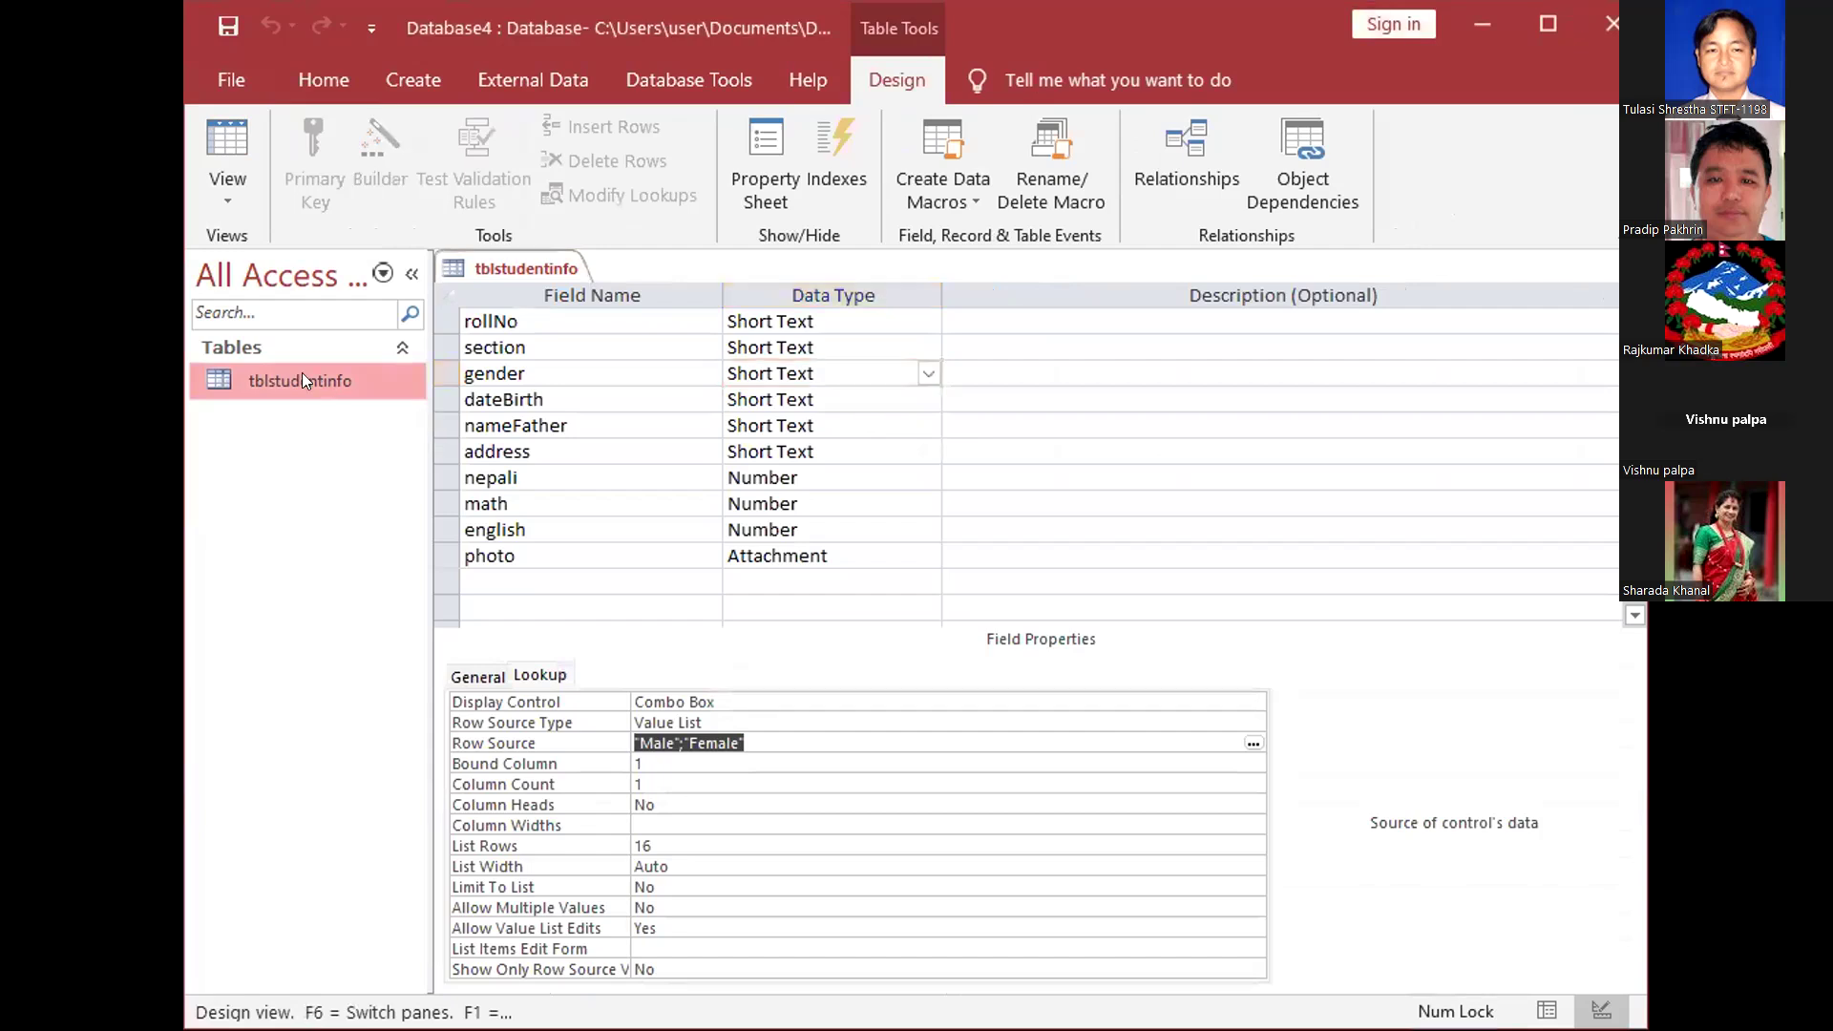
{"action": "right_click", "coordinate": [305, 377]}
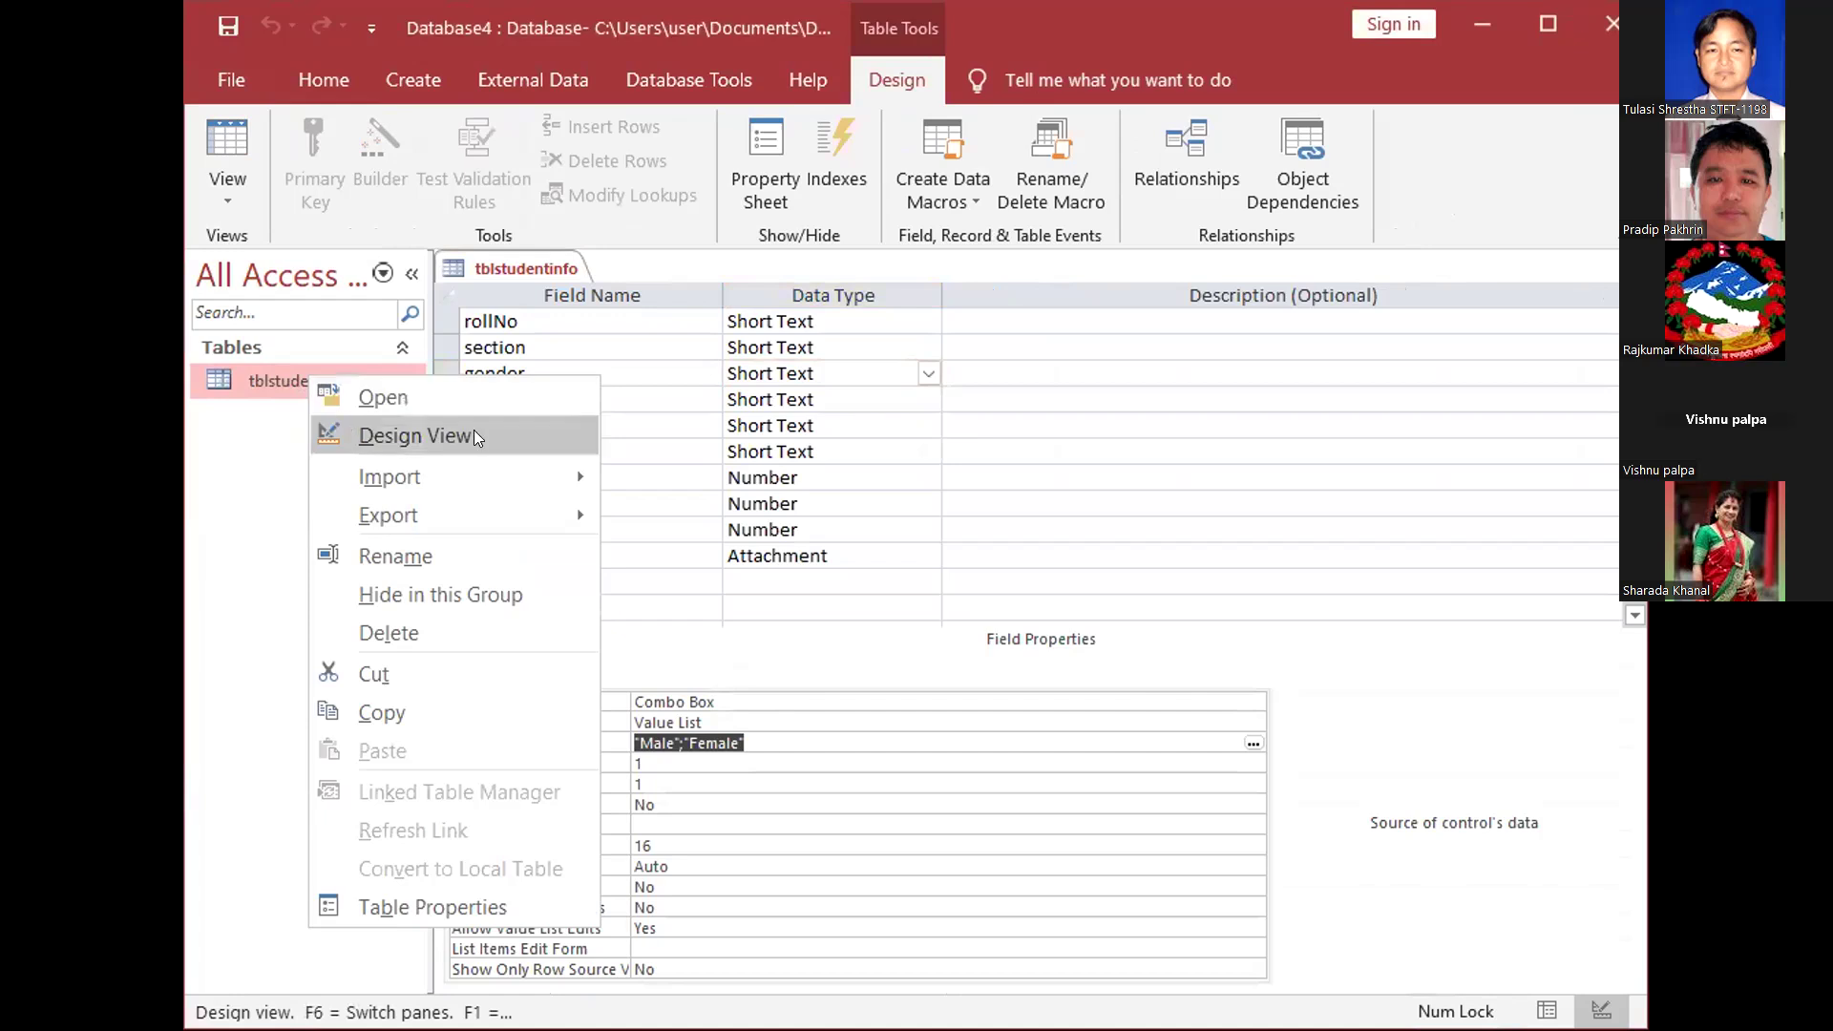
{"action": "left_click", "coordinate": [609, 396]}
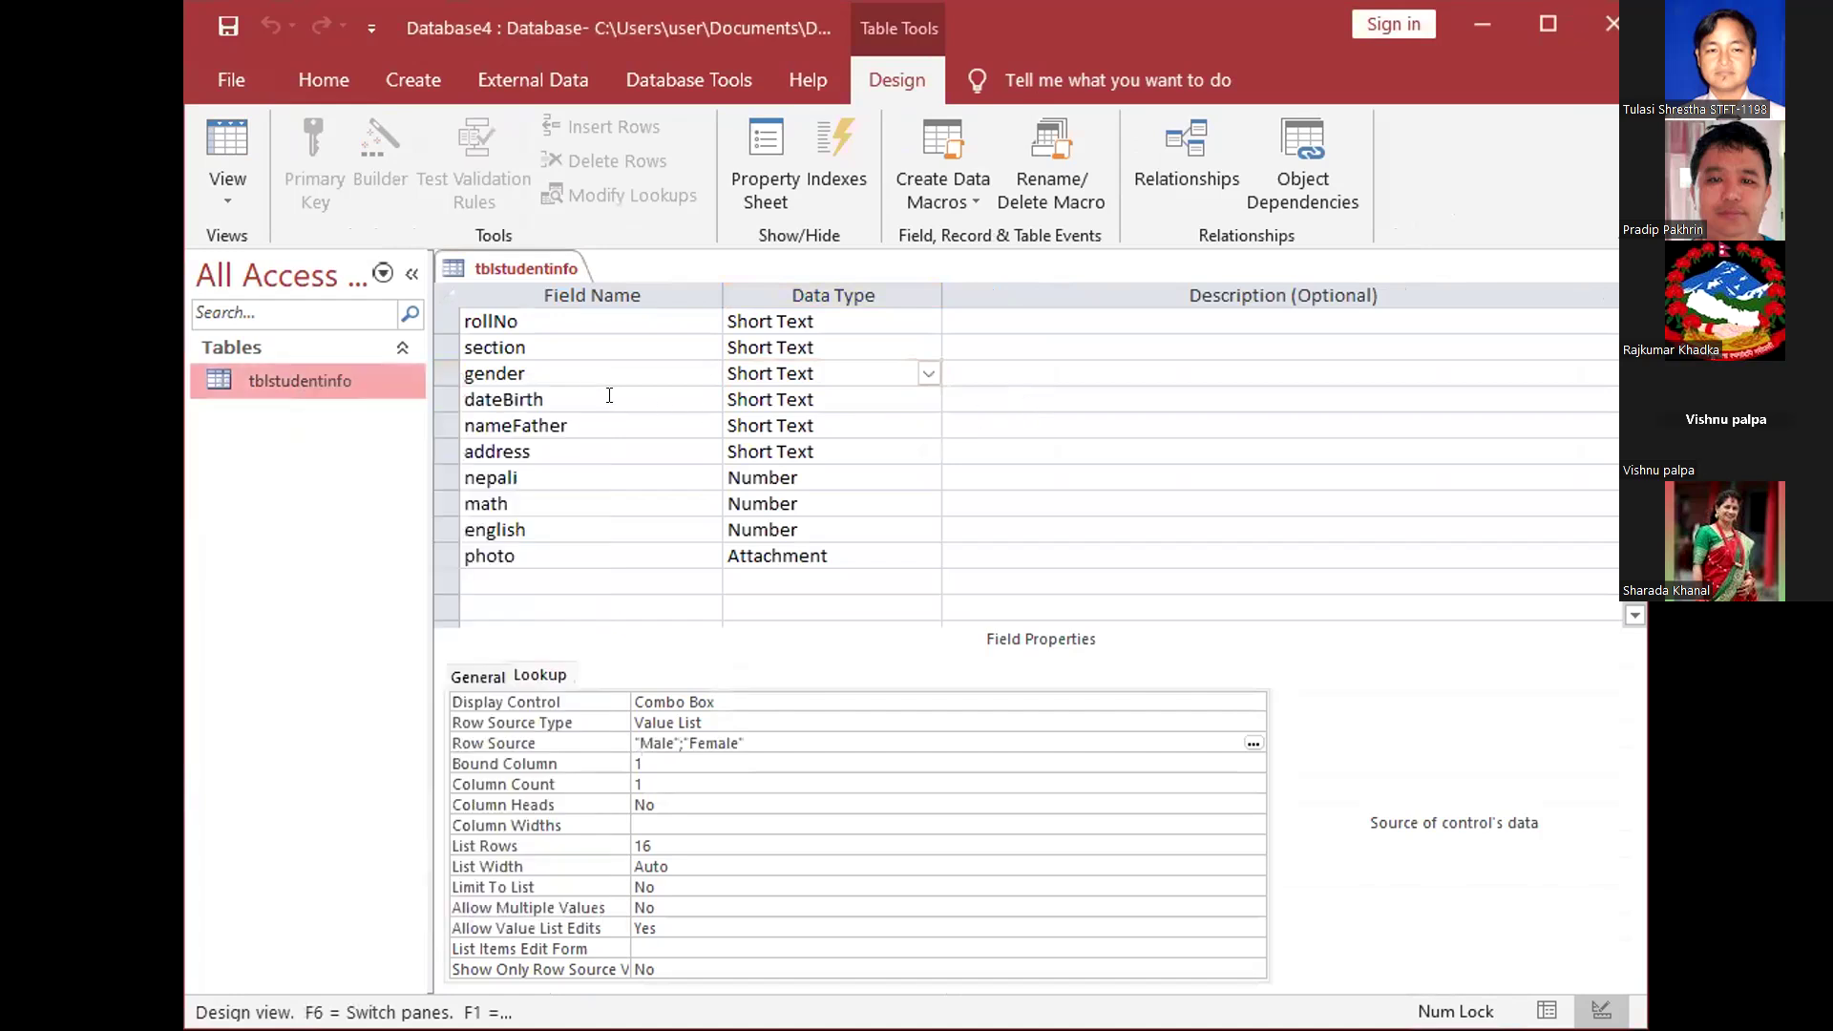
{"action": "left_click", "coordinate": [592, 581]}
{"action": "left_click", "coordinate": [812, 573]}
{"action": "left_click", "coordinate": [590, 577]}
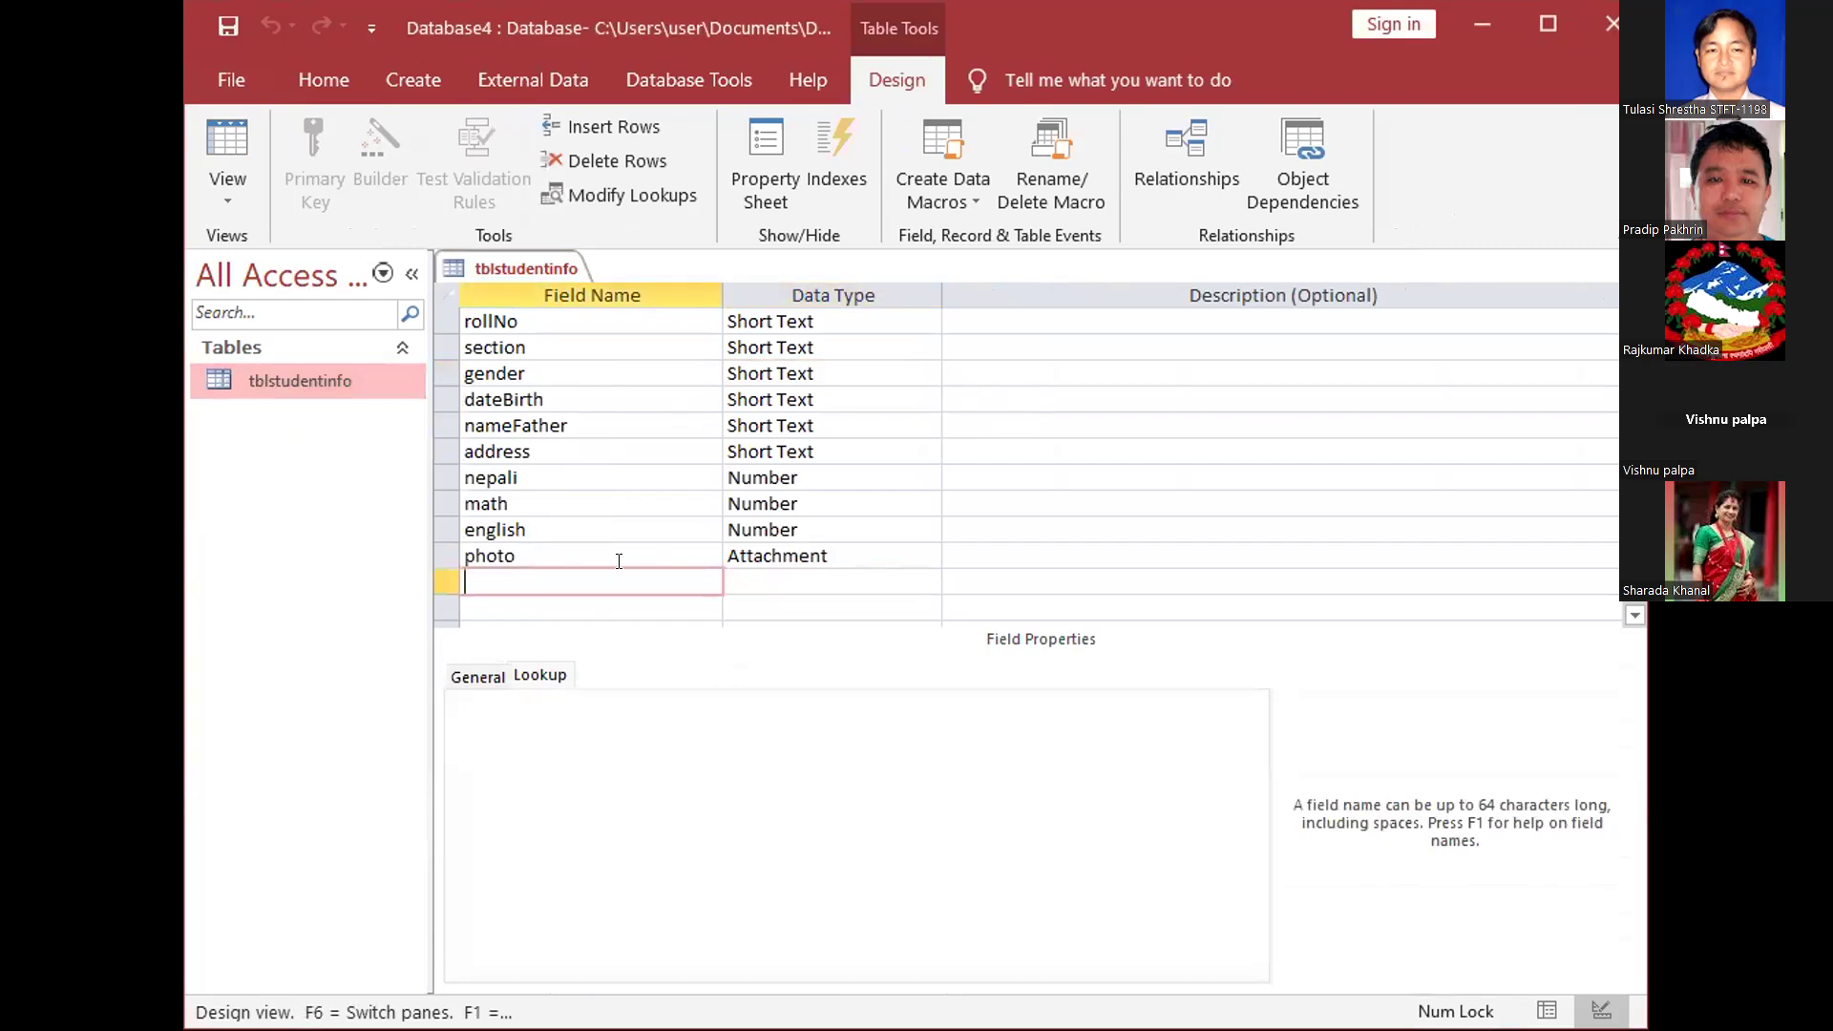
{"action": "scroll", "coordinate": [831, 564], "scroll_direction": "down", "scroll_amount": 1}
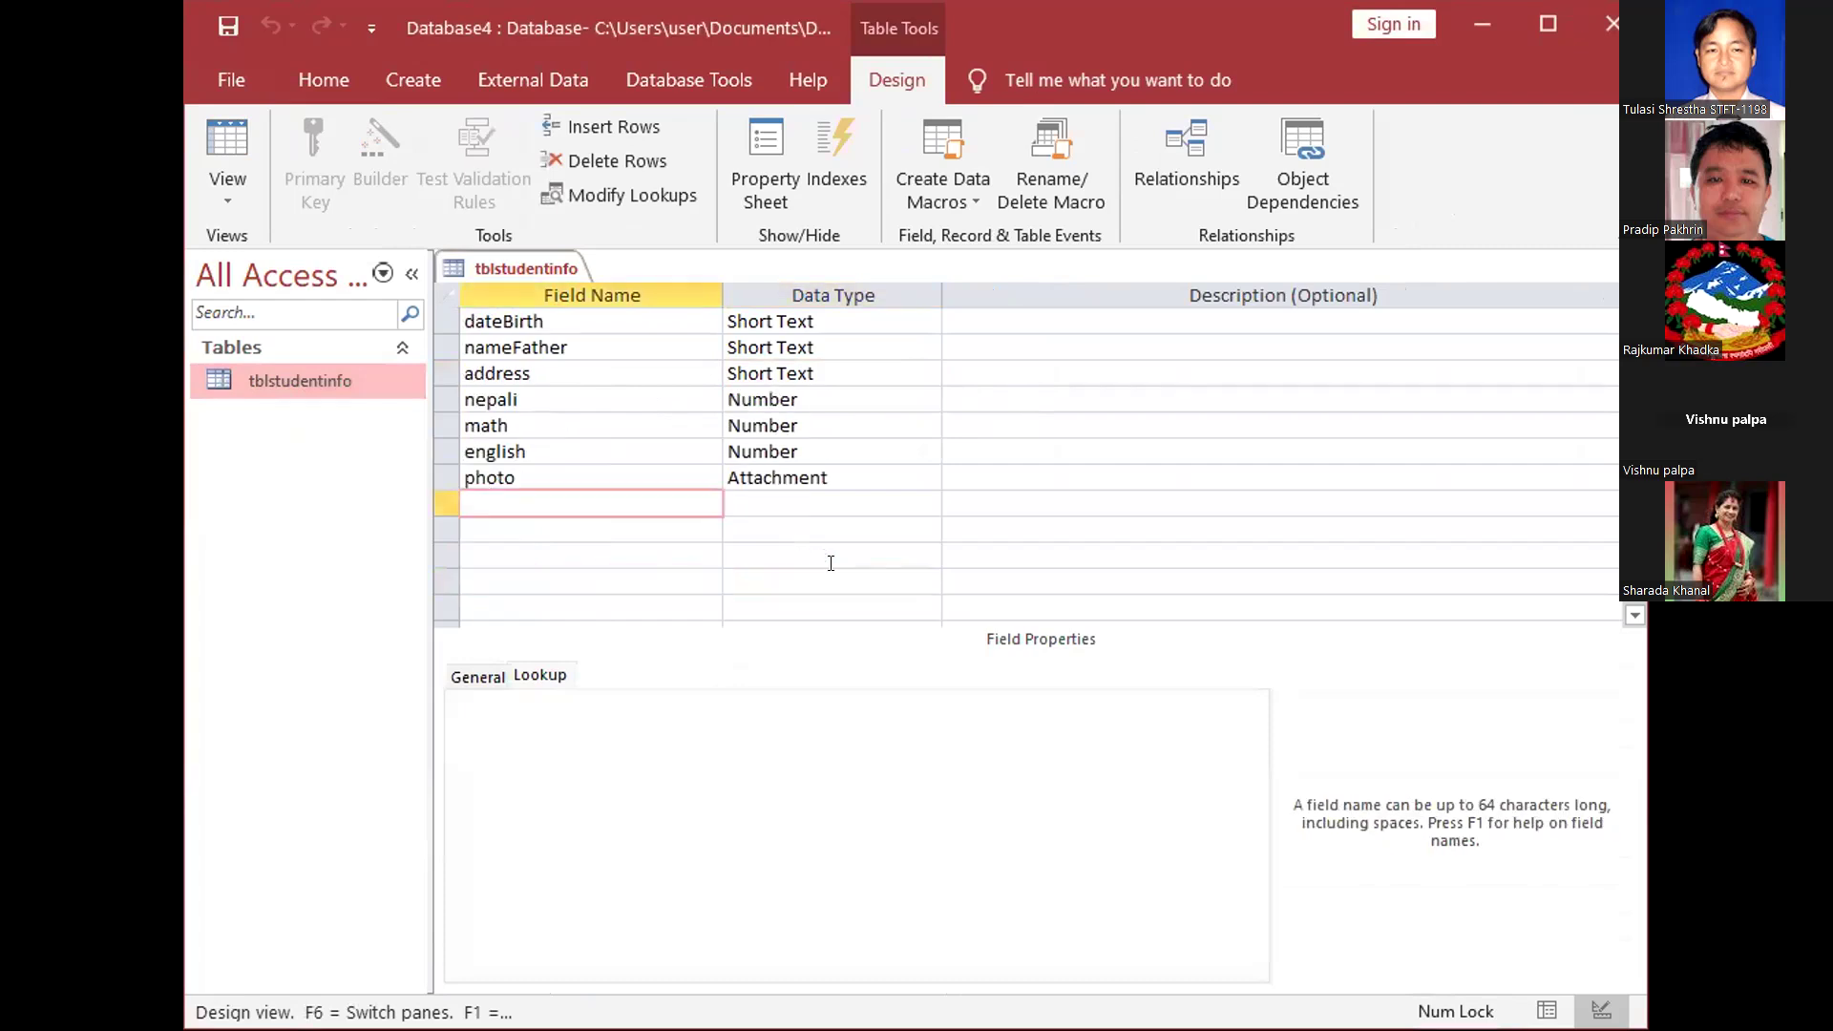
{"action": "scroll", "coordinate": [568, 516], "scroll_direction": "up", "scroll_amount": 2}
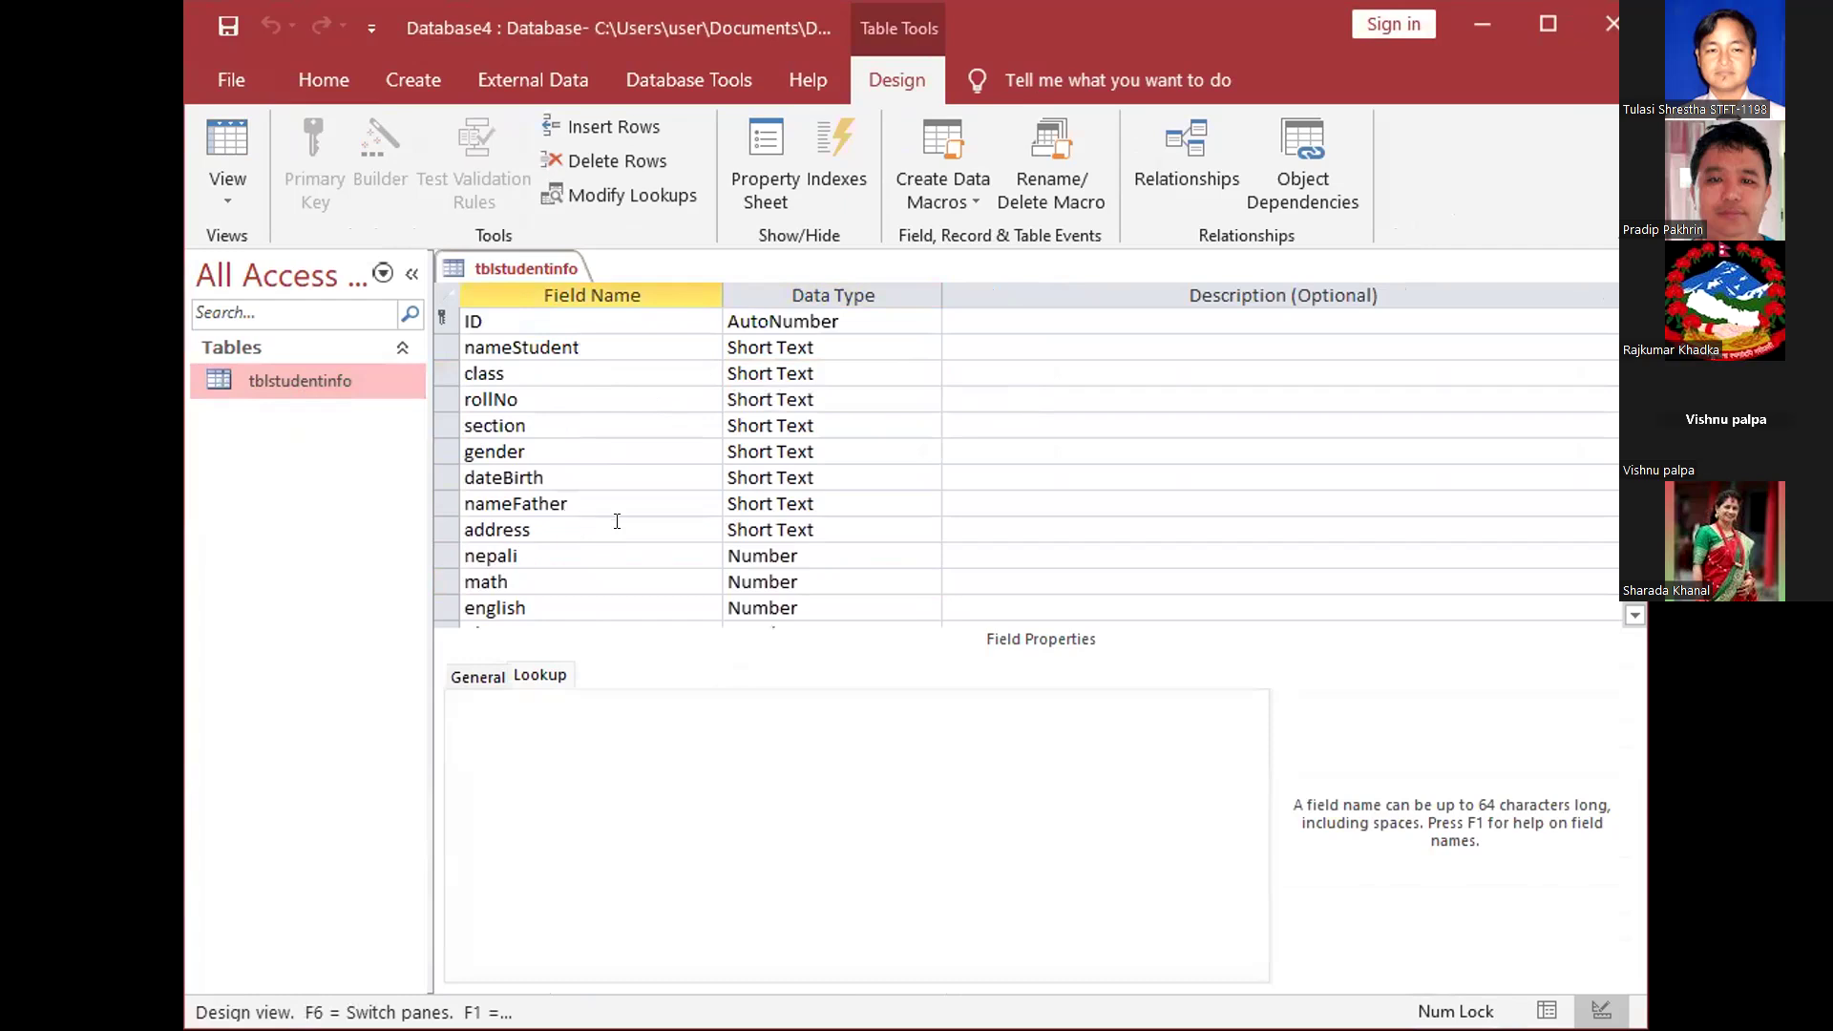
{"action": "scroll", "coordinate": [617, 521], "scroll_direction": "down", "scroll_amount": 2}
{"action": "left_click", "coordinate": [749, 501]}
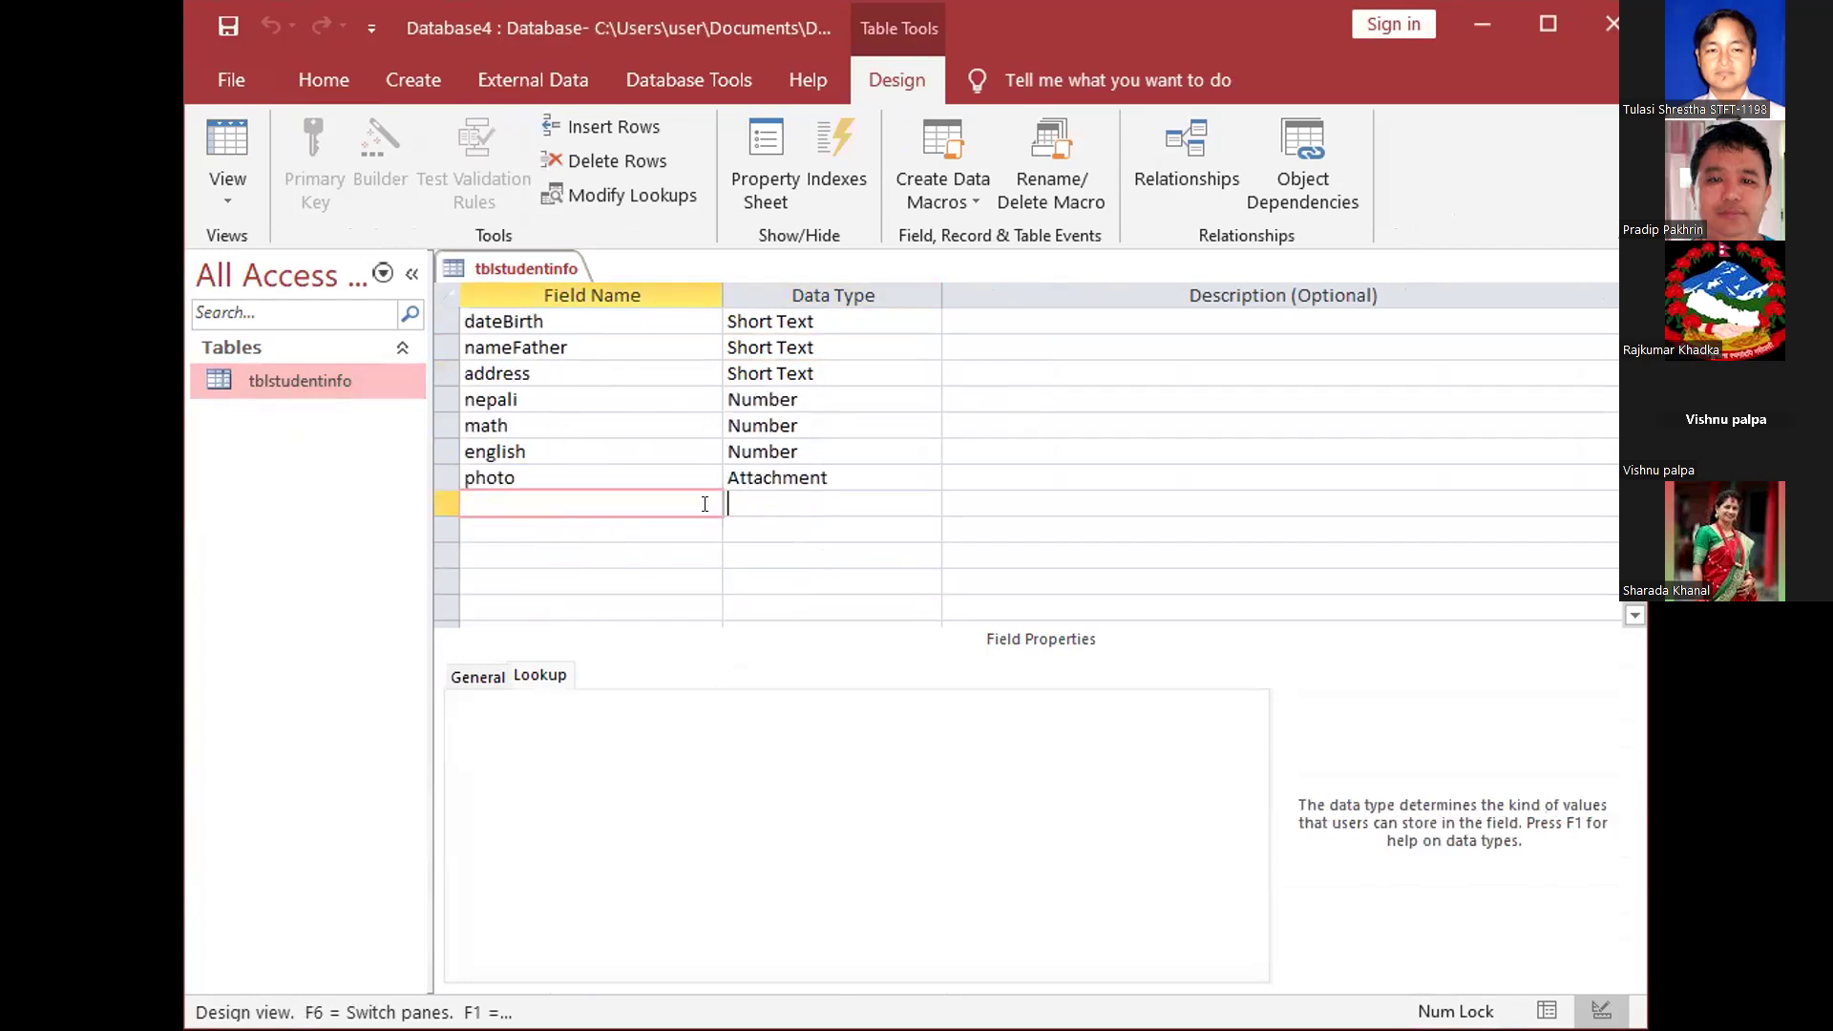
{"action": "left_click", "coordinate": [592, 493]}
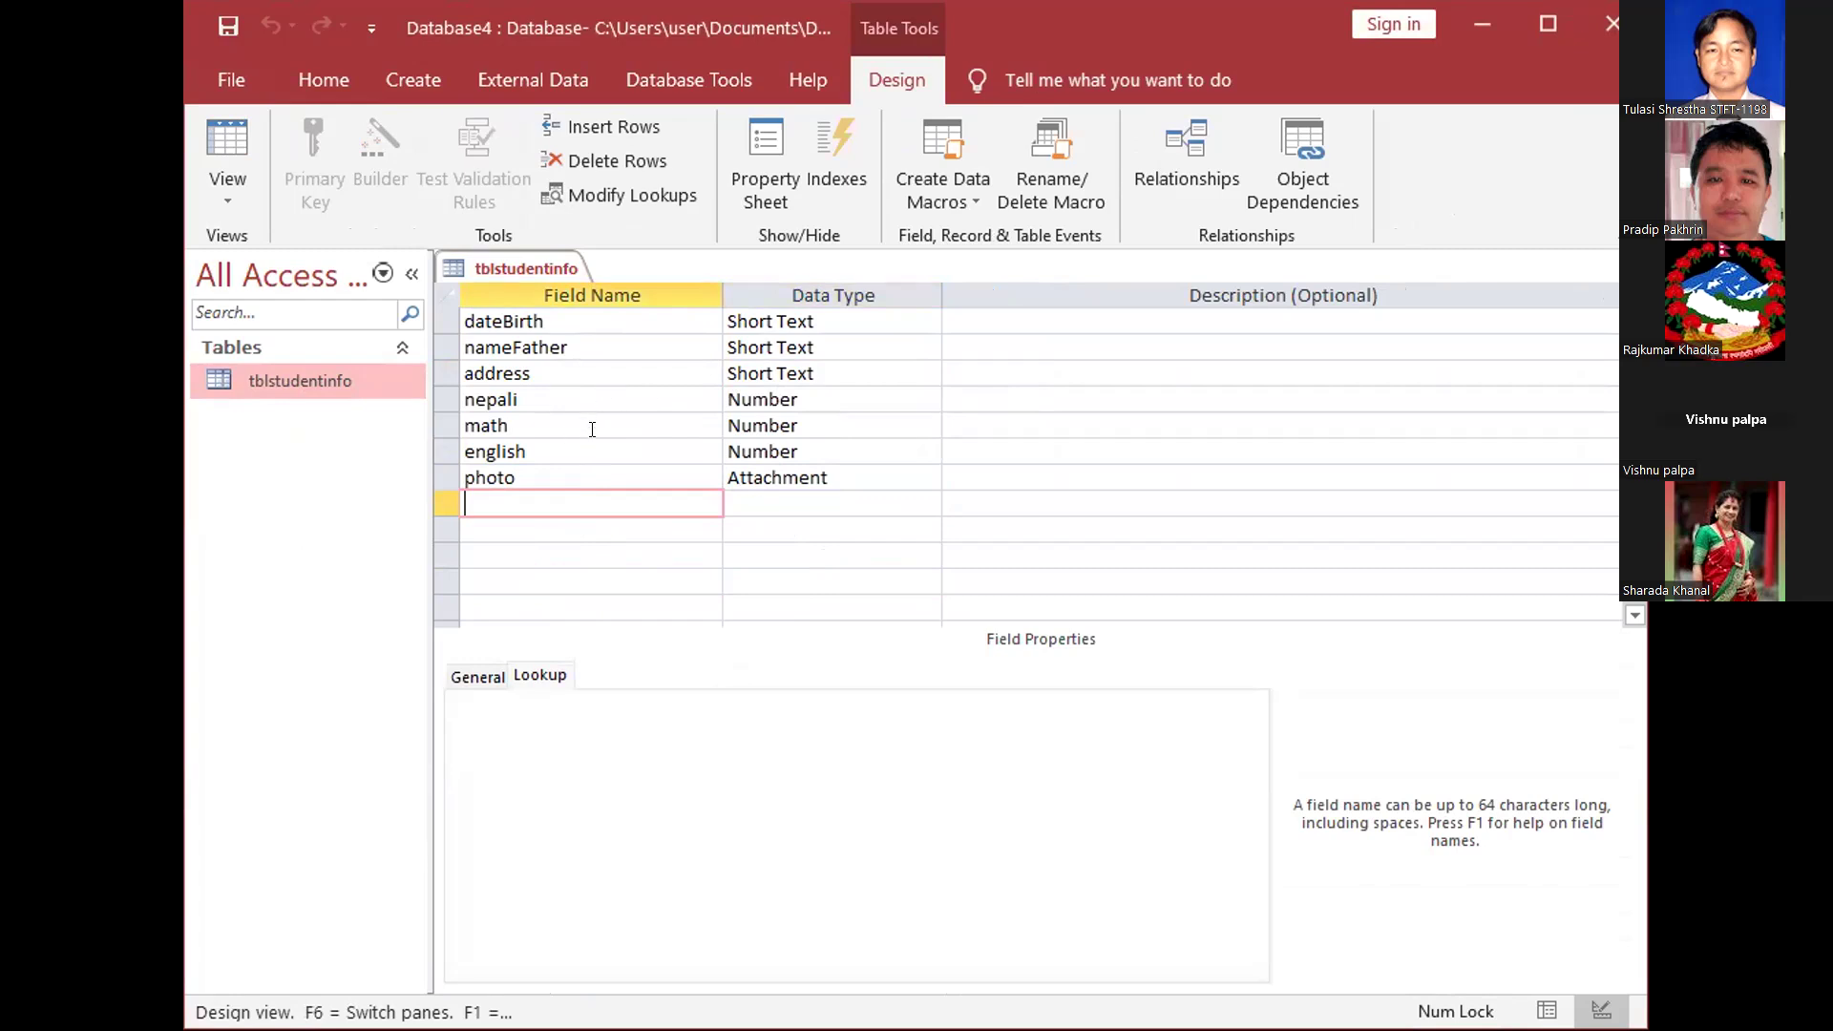
{"action": "scroll", "coordinate": [593, 425], "scroll_direction": "up", "scroll_amount": 2}
{"action": "scroll", "coordinate": [605, 494], "scroll_direction": "down", "scroll_amount": 2}
{"action": "type", "text": "vvc"}
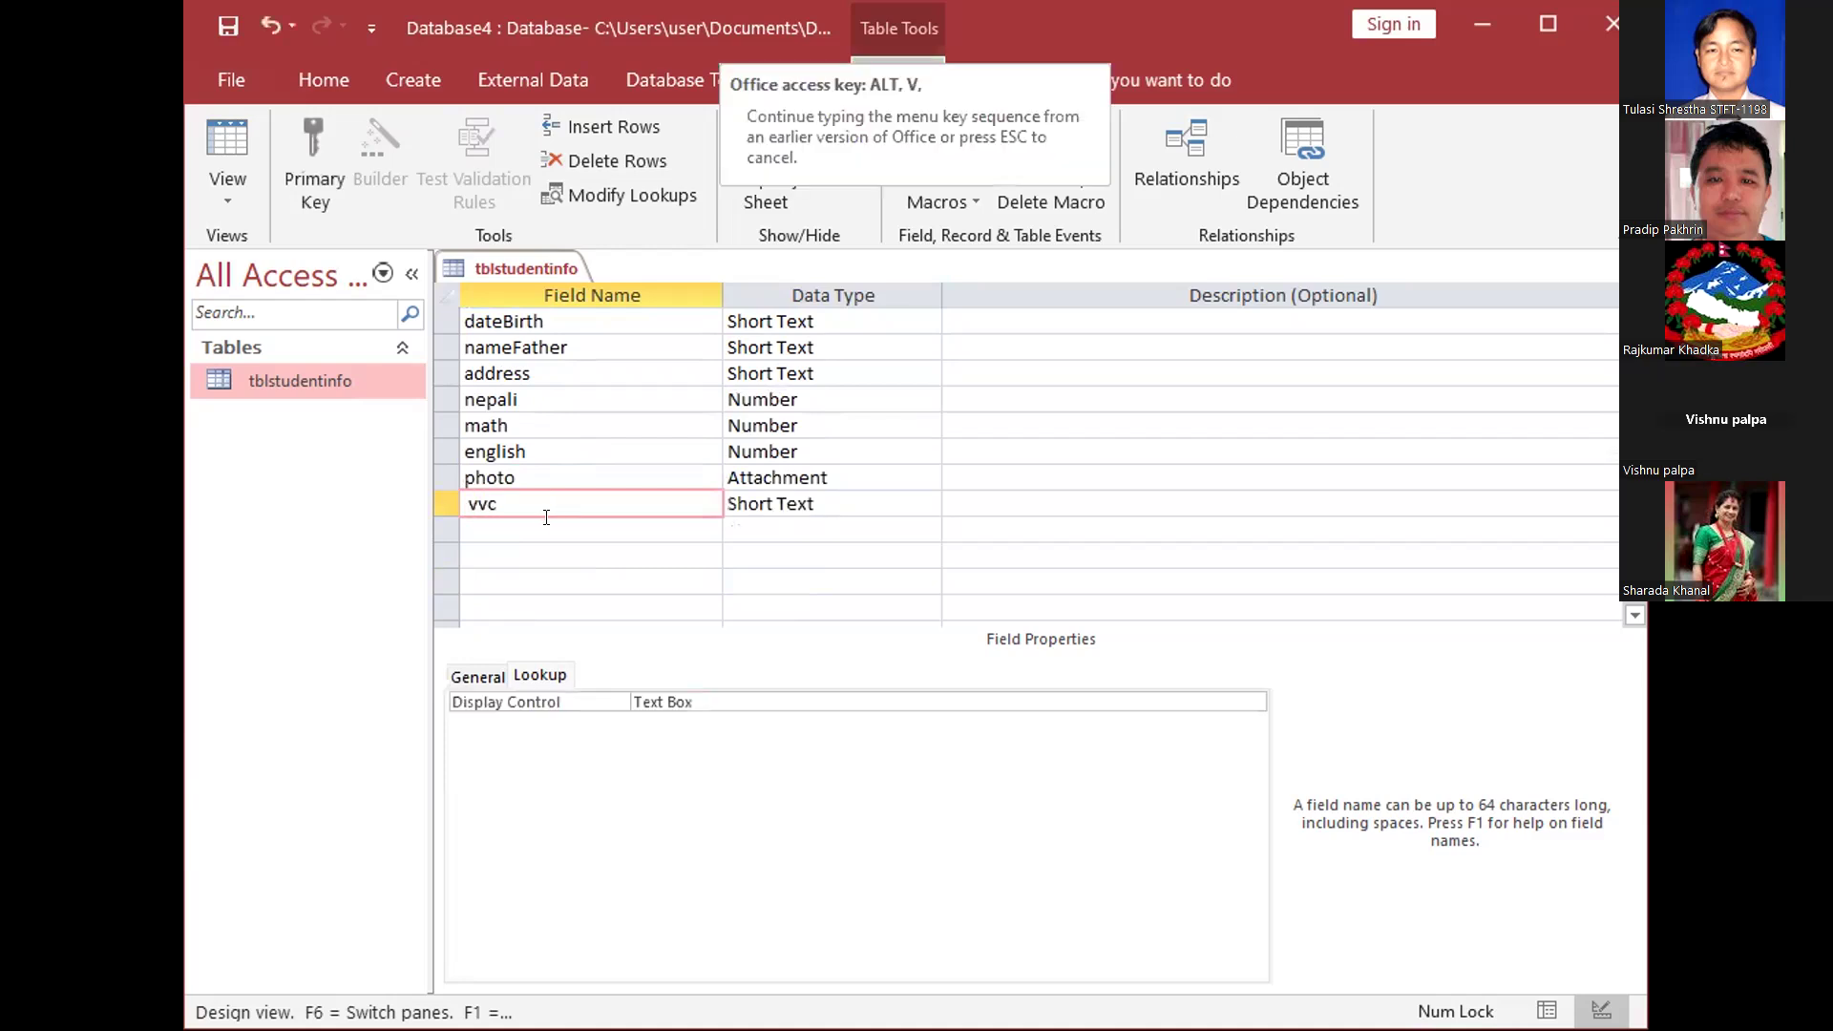
{"action": "key", "text": "BackSpace"}
{"action": "key", "text": "BackSpace"}
{"action": "key", "text": "BackSpace"}
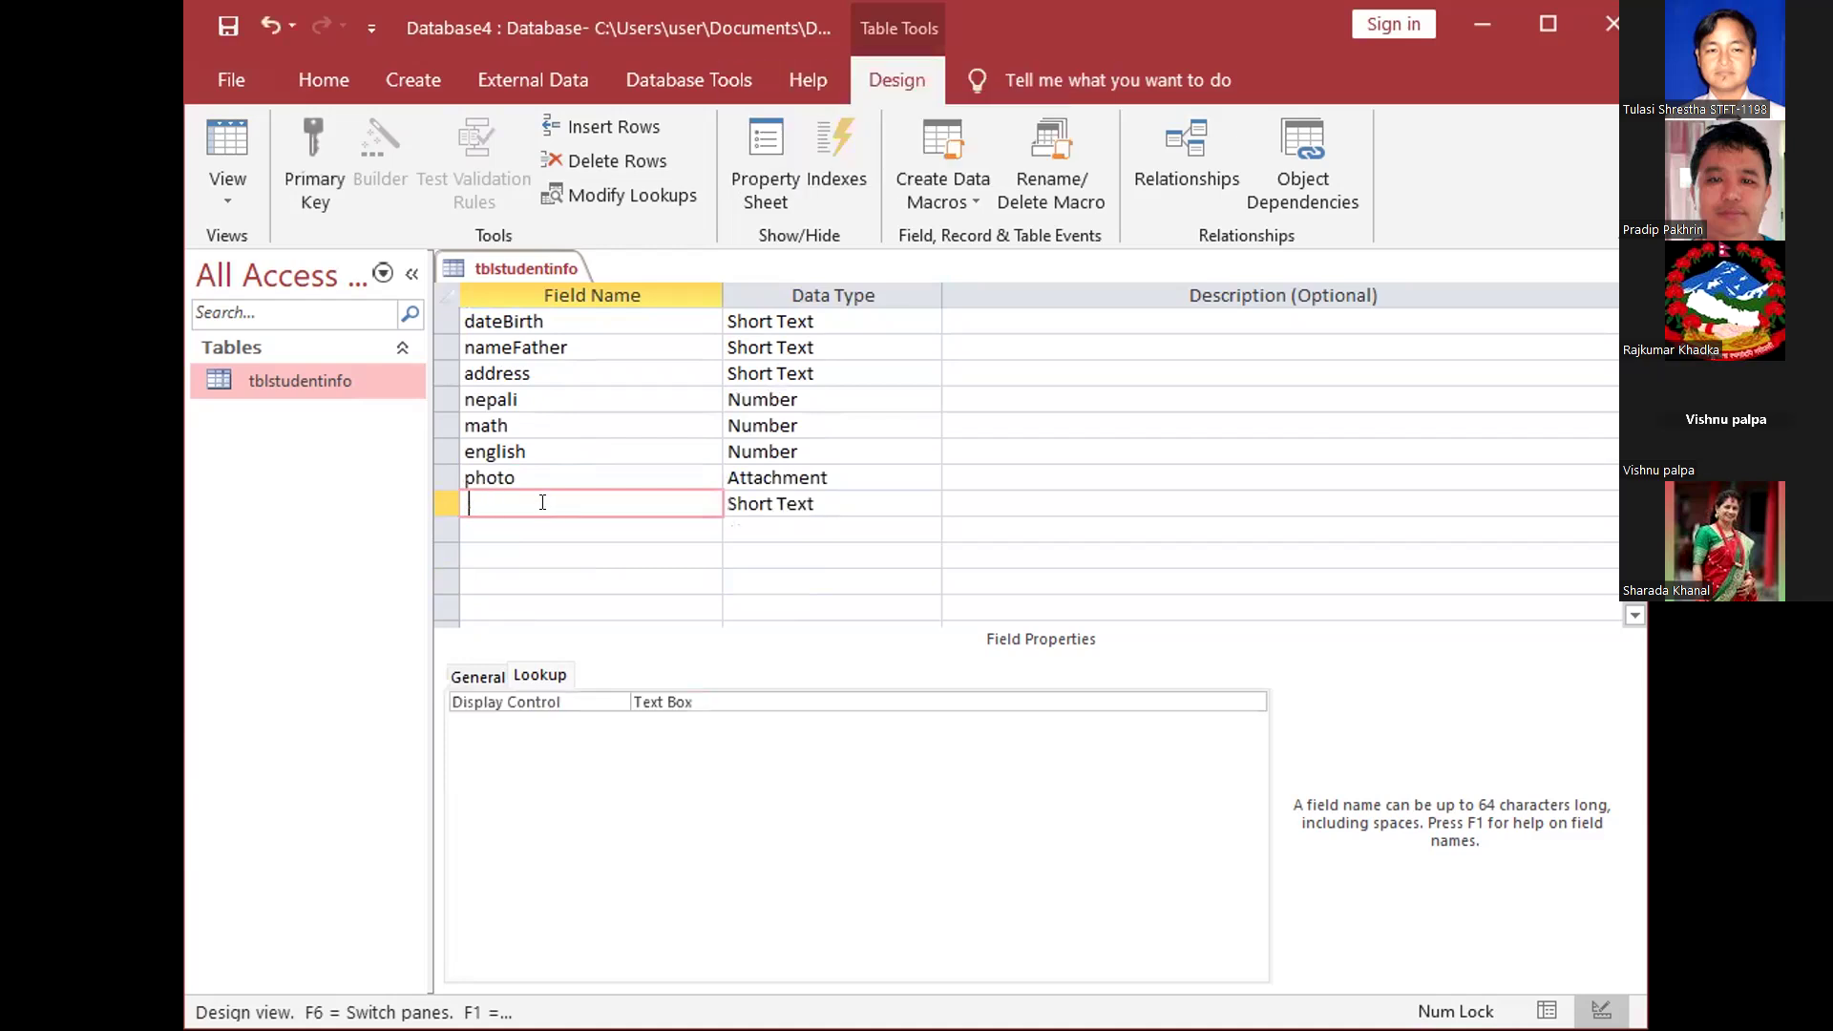
Try to clear the data type of the unnamed field row below photo
{"action": "key", "text": "Down"}
{"action": "key", "text": "Tab"}
{"action": "key", "text": "alt+Down"}
{"action": "left_click", "coordinate": [873, 499]}
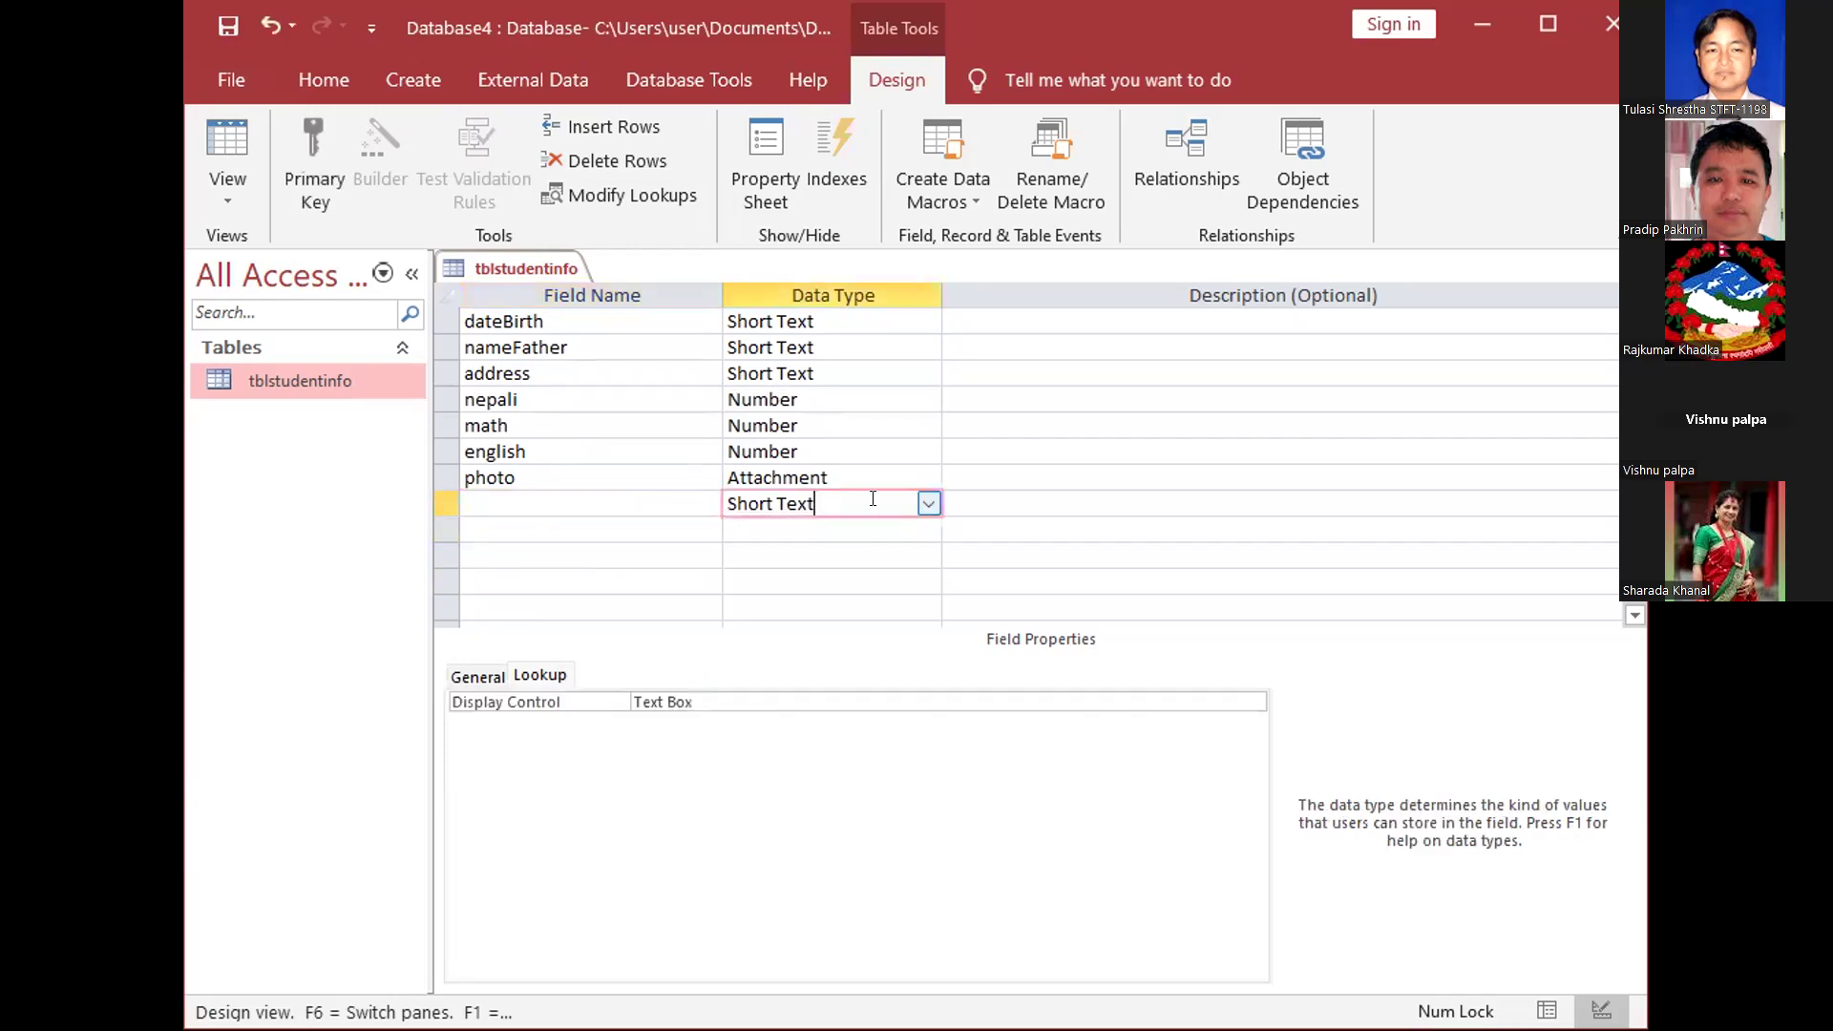
{"action": "key", "text": "shift+Home"}
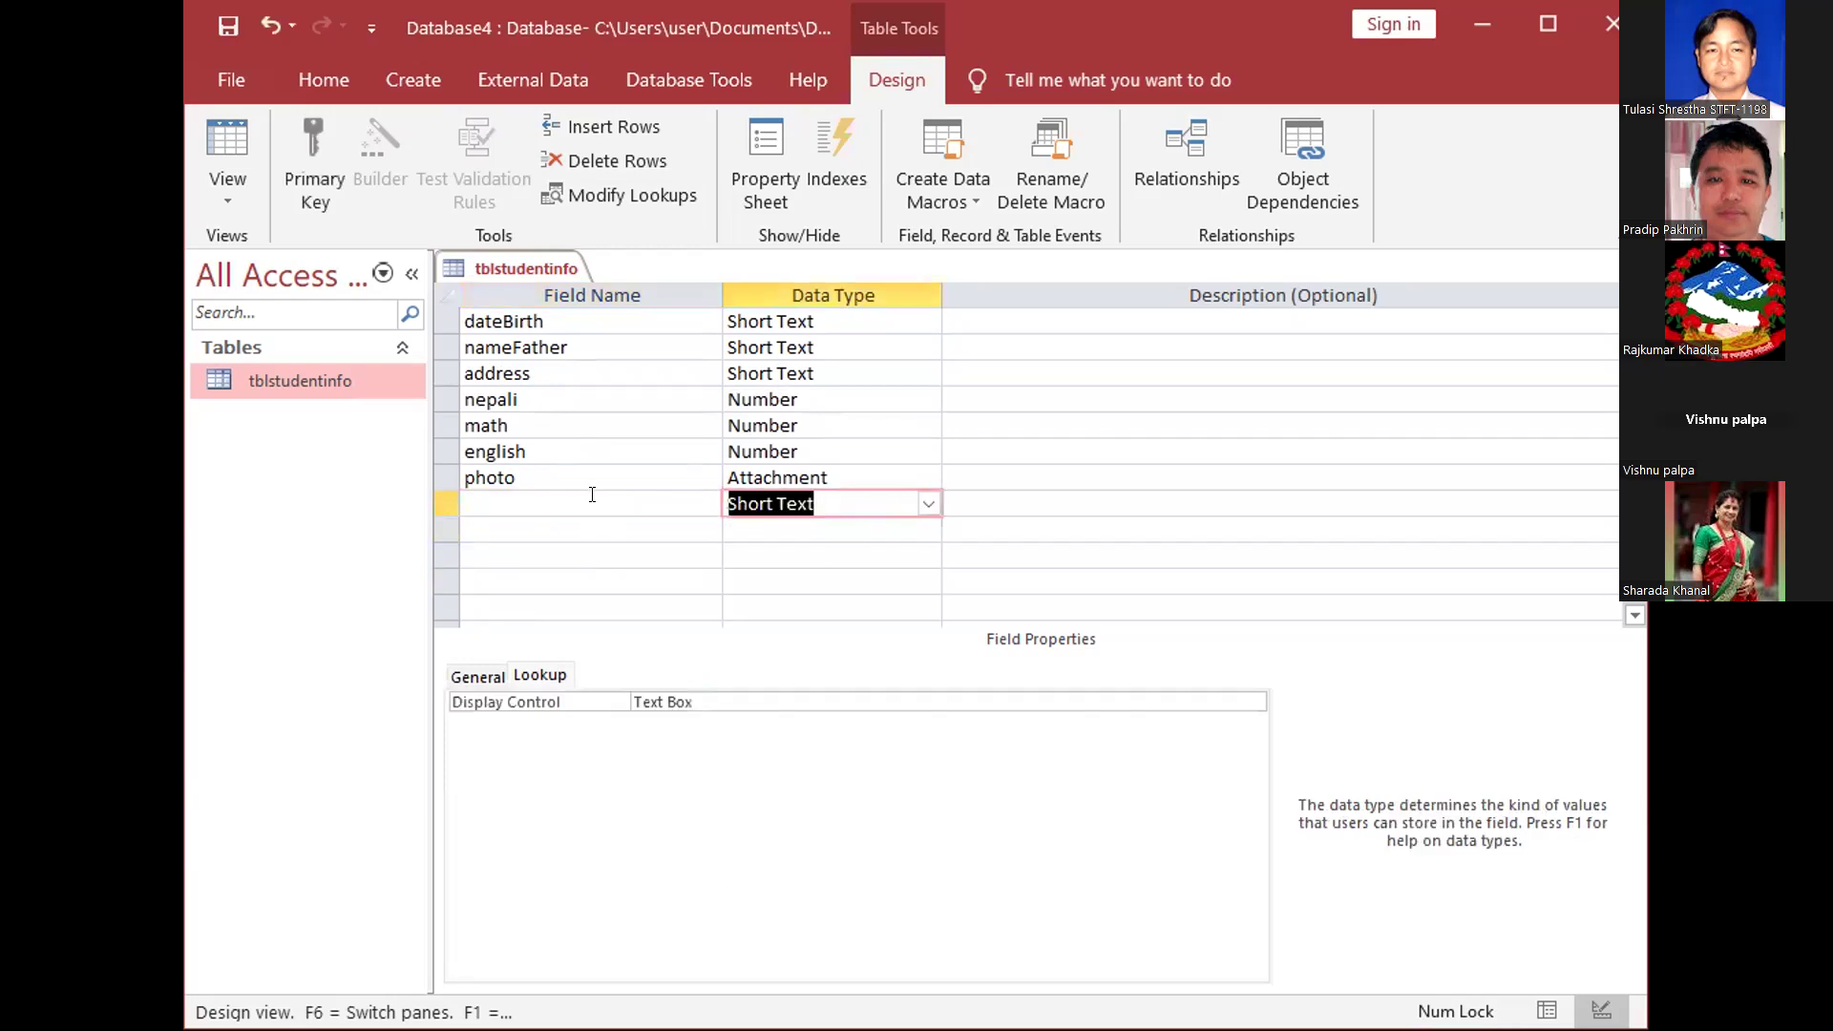
{"action": "key", "text": "Tab"}
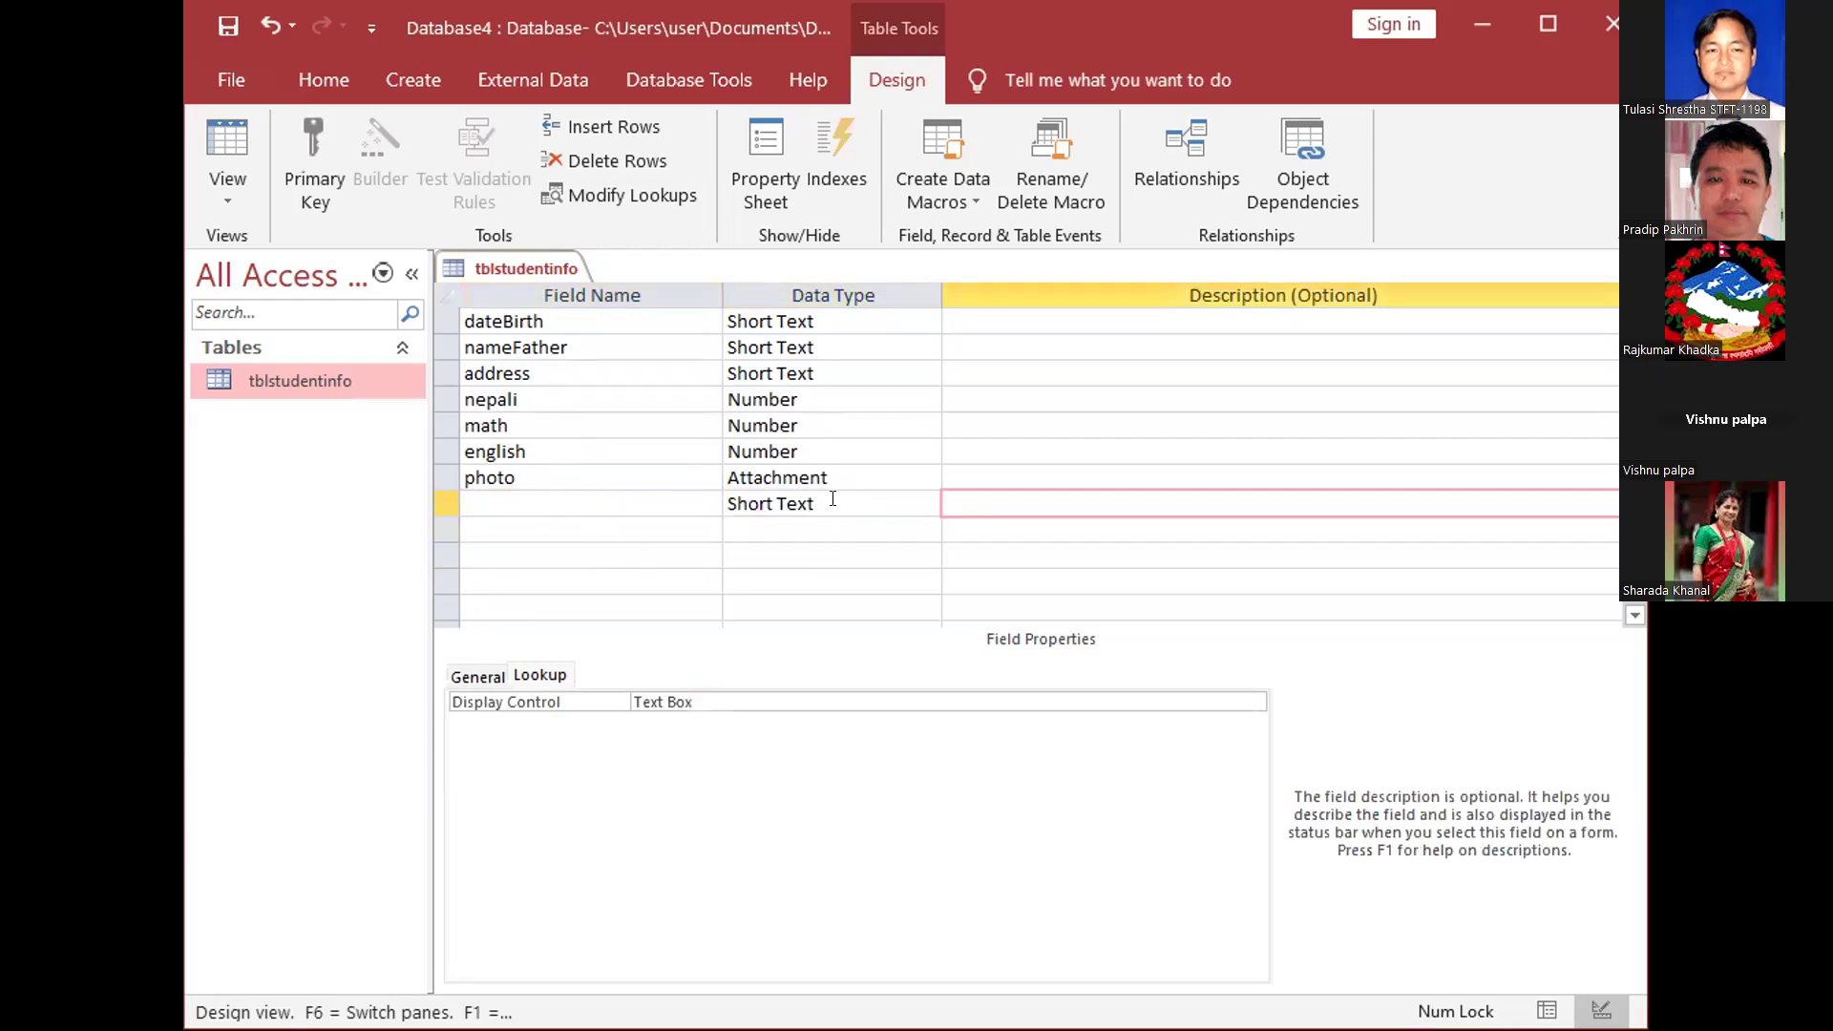
{"action": "key", "text": "shift+Tab"}
{"action": "key", "text": "BackSpace"}
{"action": "key", "text": "shift+Tab"}
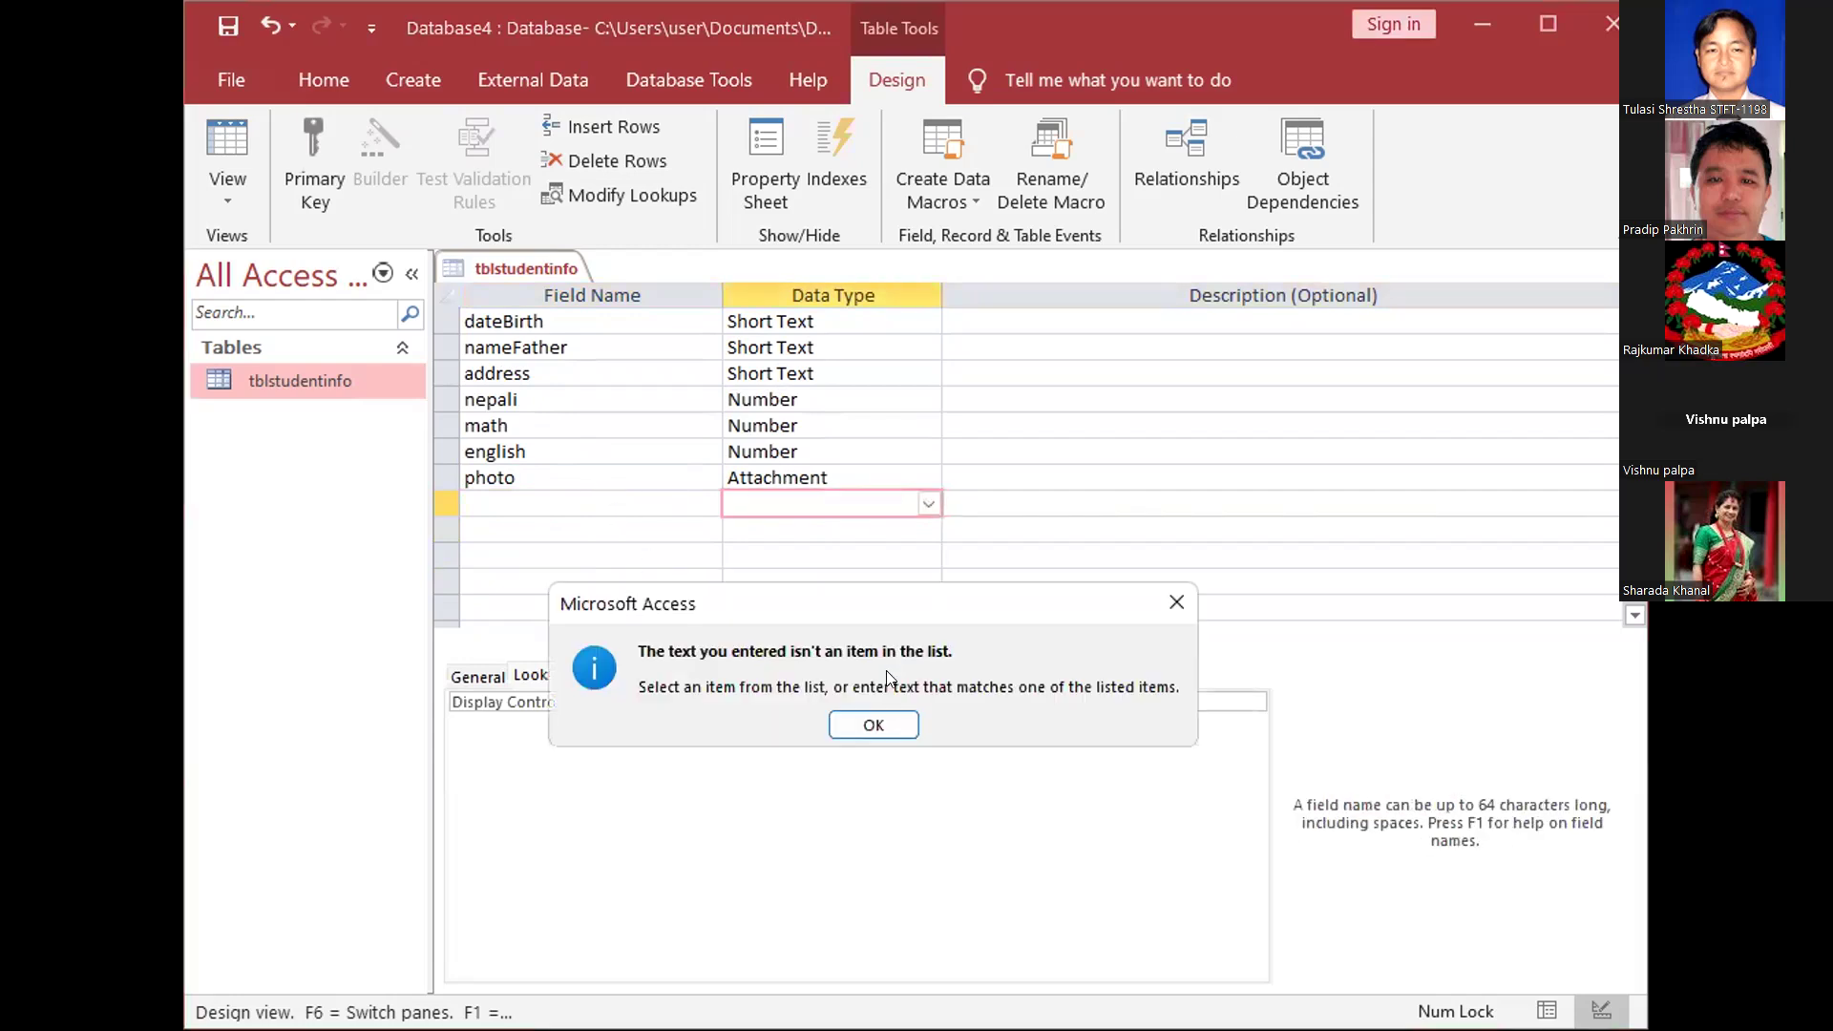
{"action": "key", "text": "Return"}
{"action": "left_click", "coordinate": [1182, 520]}
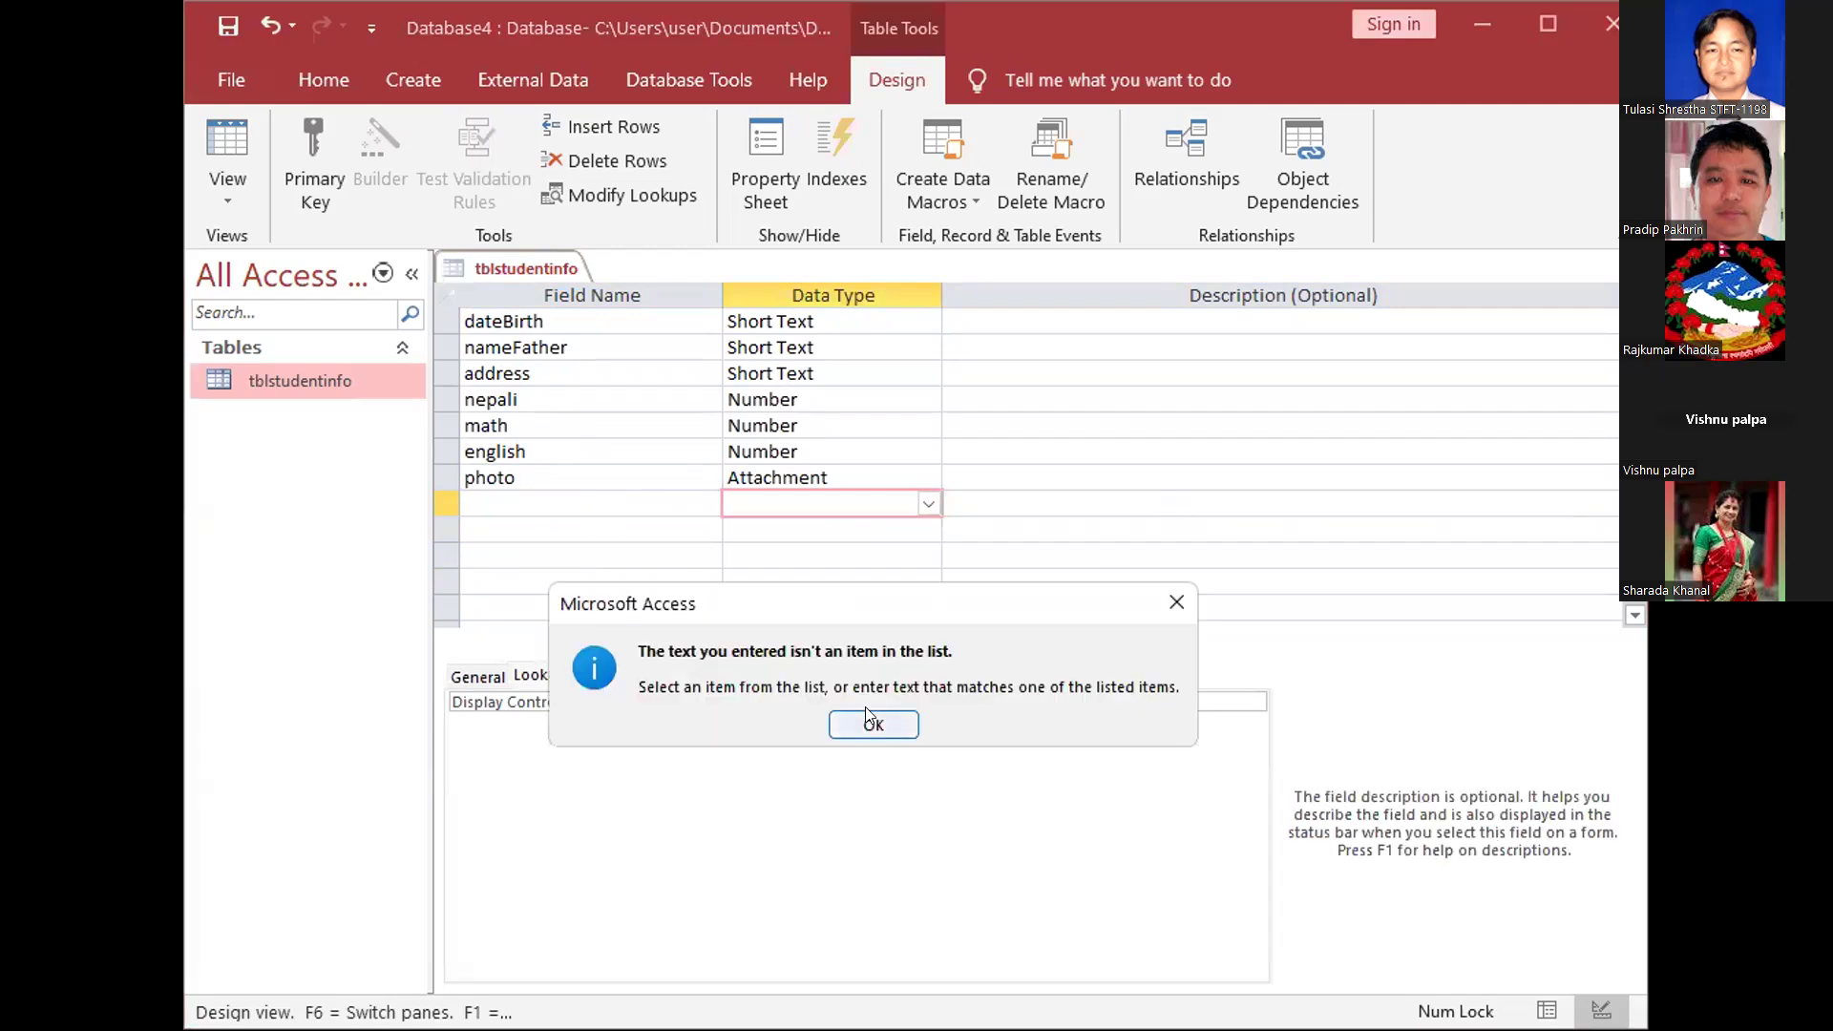
{"action": "key", "text": "Return"}
{"action": "left_click", "coordinate": [783, 524]}
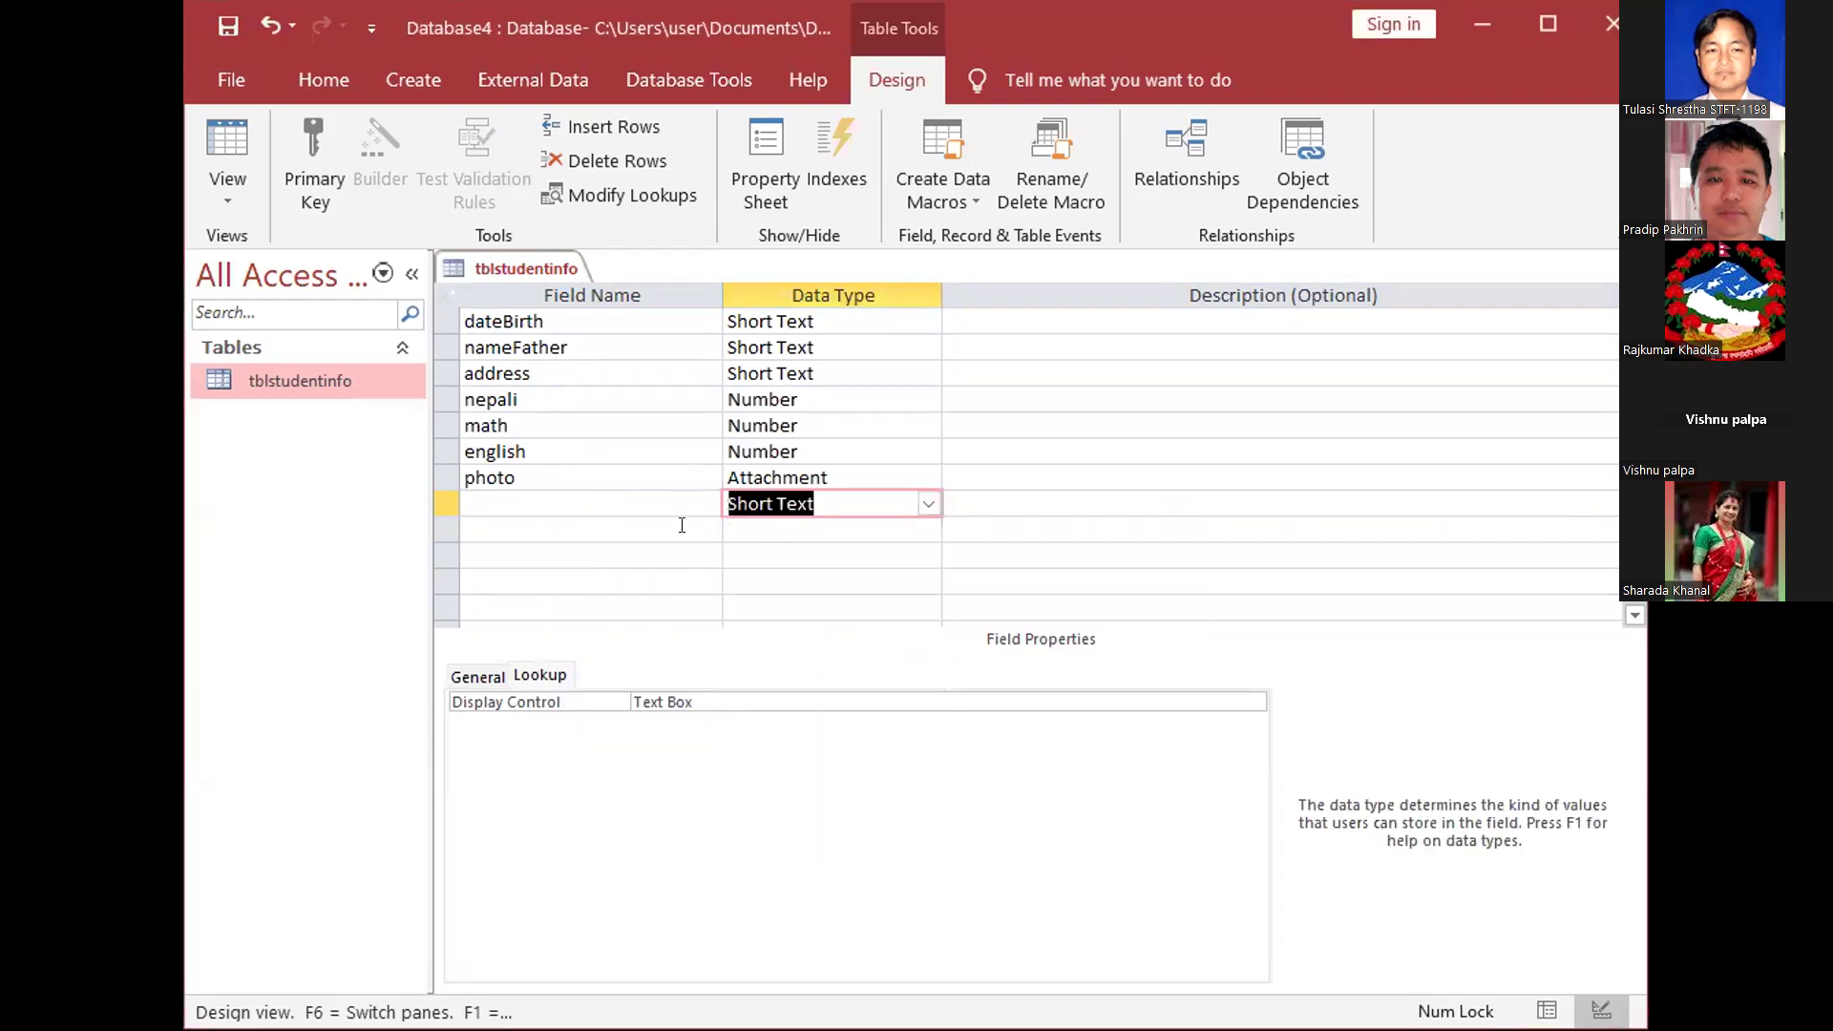
Name the empty field below photo mobileNo, keeping its Short Text data type
{"action": "left_click", "coordinate": [622, 514]}
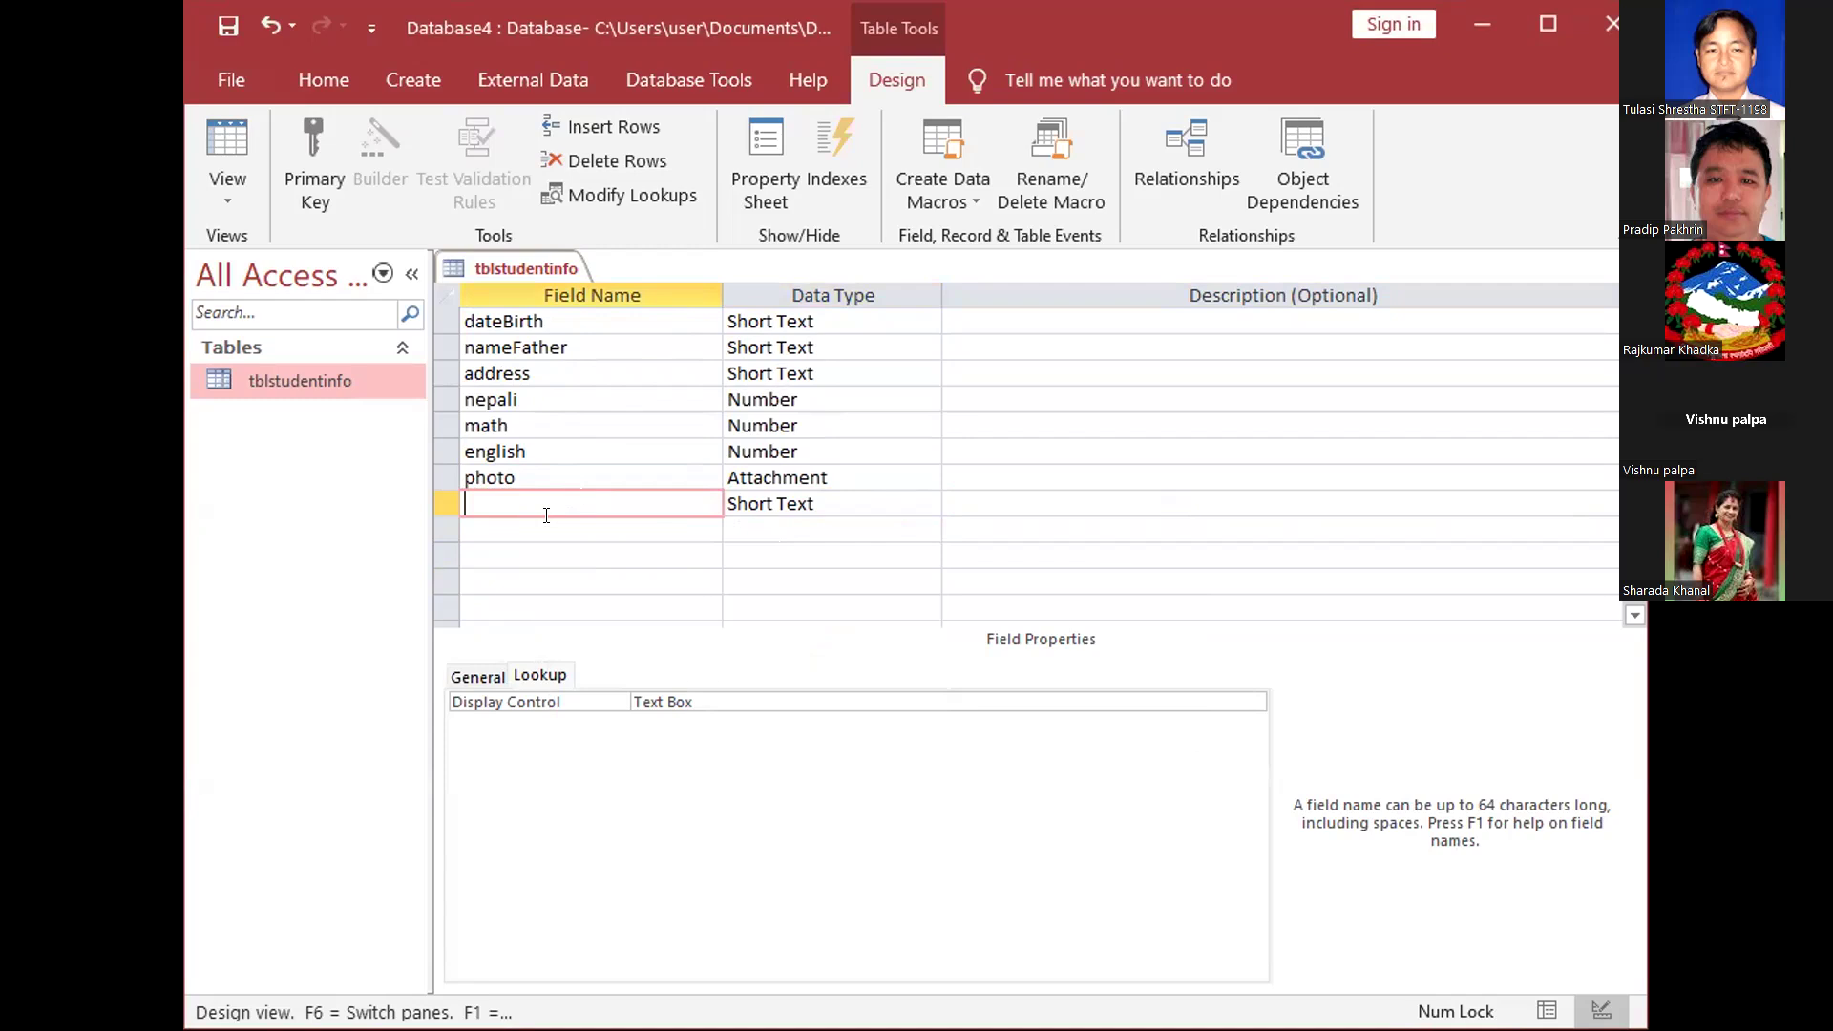
{"action": "type", "text": "mobileNo"}
{"action": "left_click", "coordinate": [833, 500]}
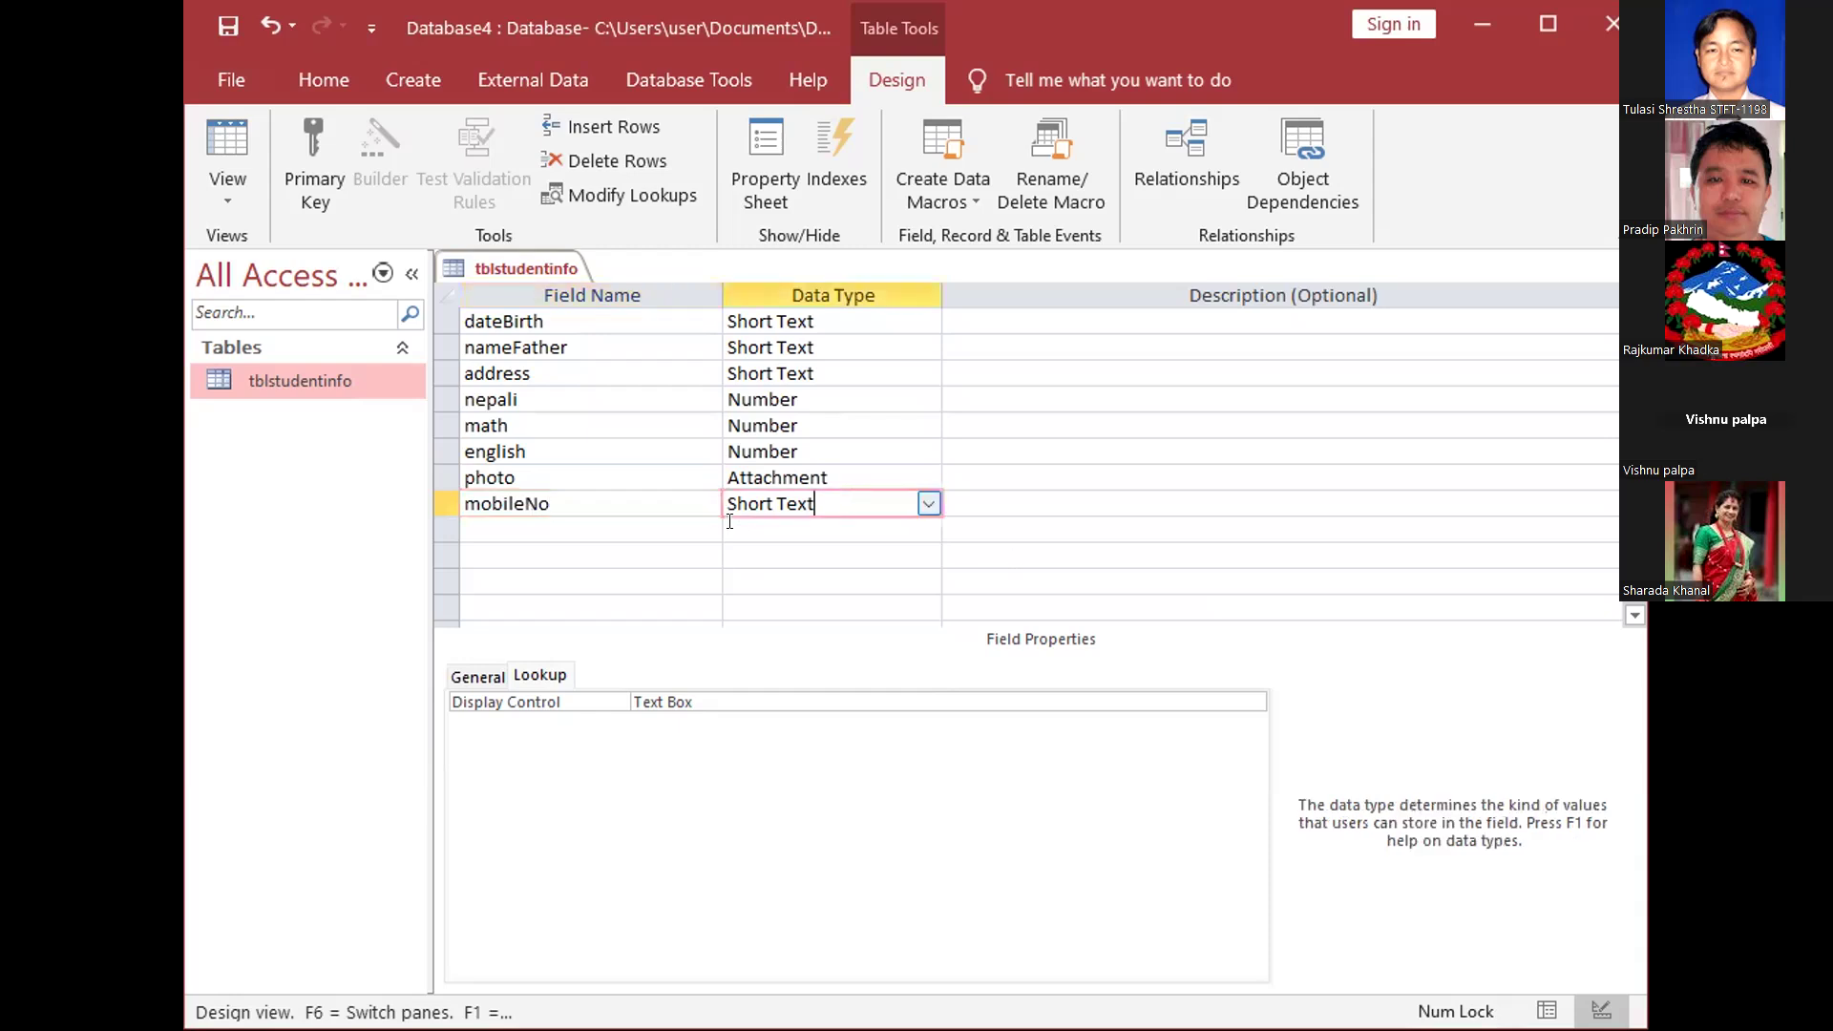
{"action": "left_click", "coordinate": [634, 527]}
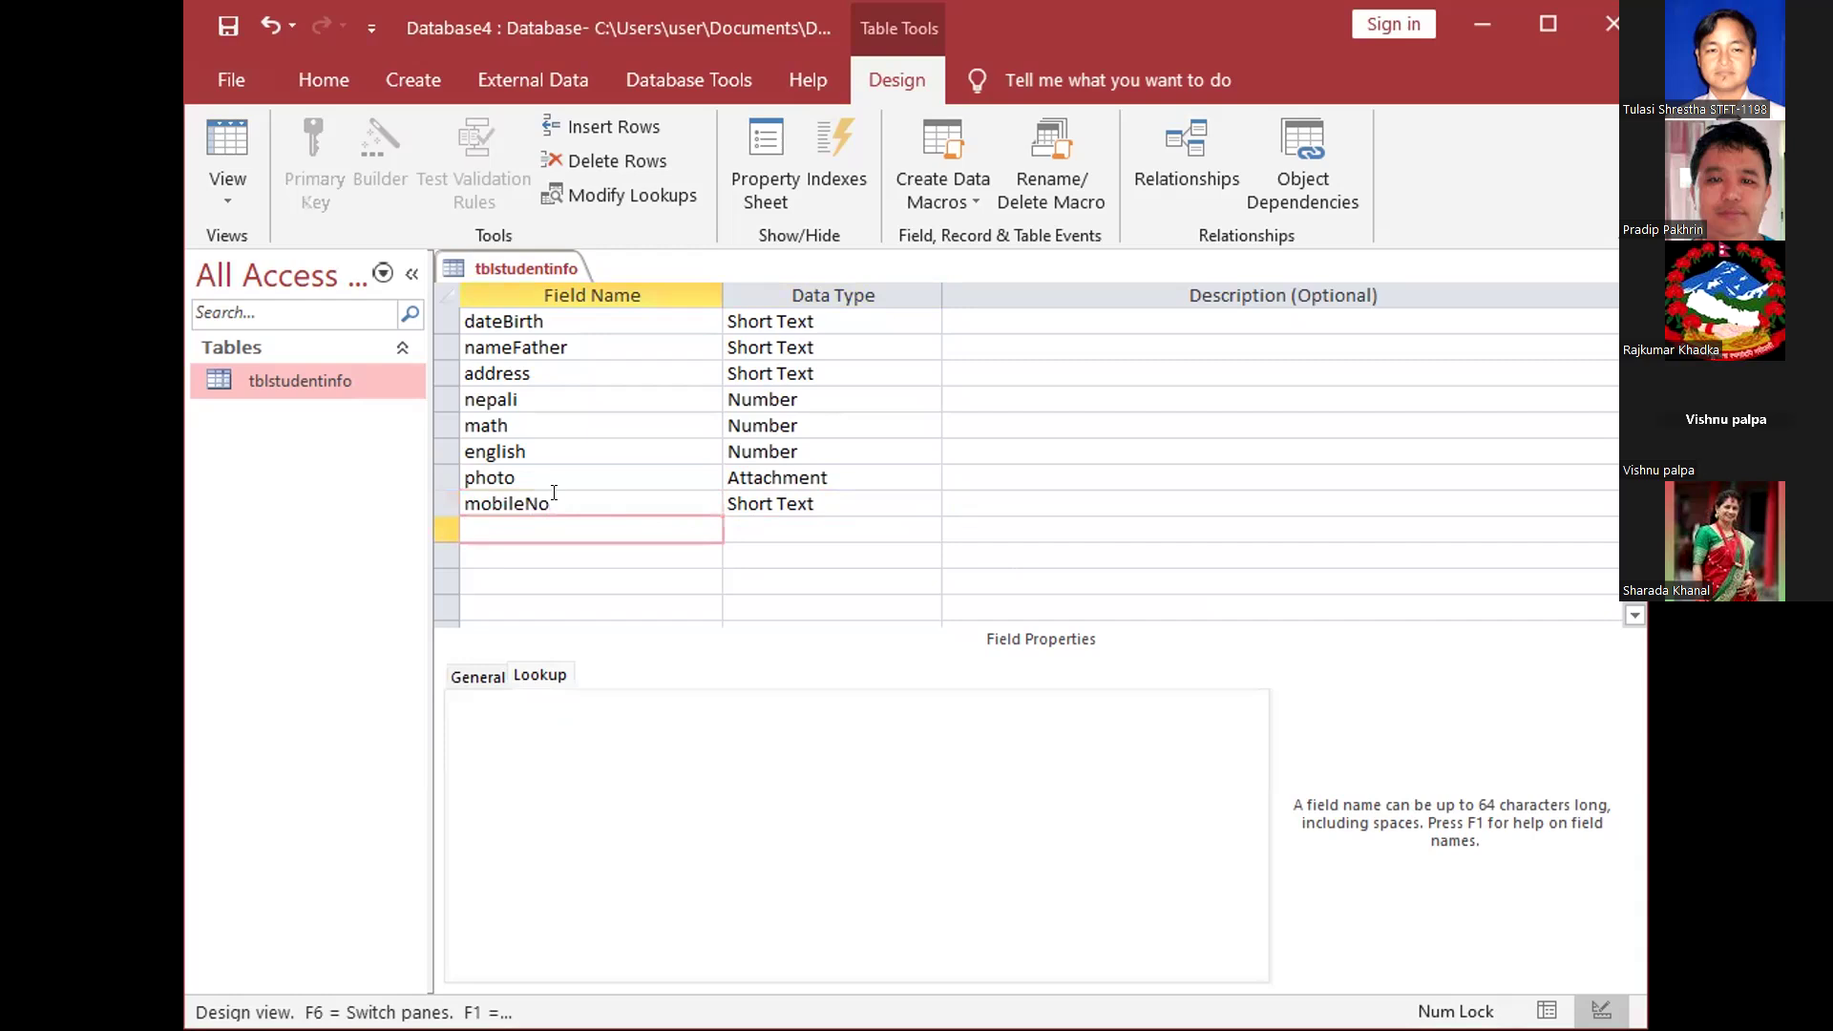
Insert a blank field row above gender and delete that row again
{"action": "scroll", "coordinate": [554, 496], "scroll_direction": "up", "scroll_amount": 1}
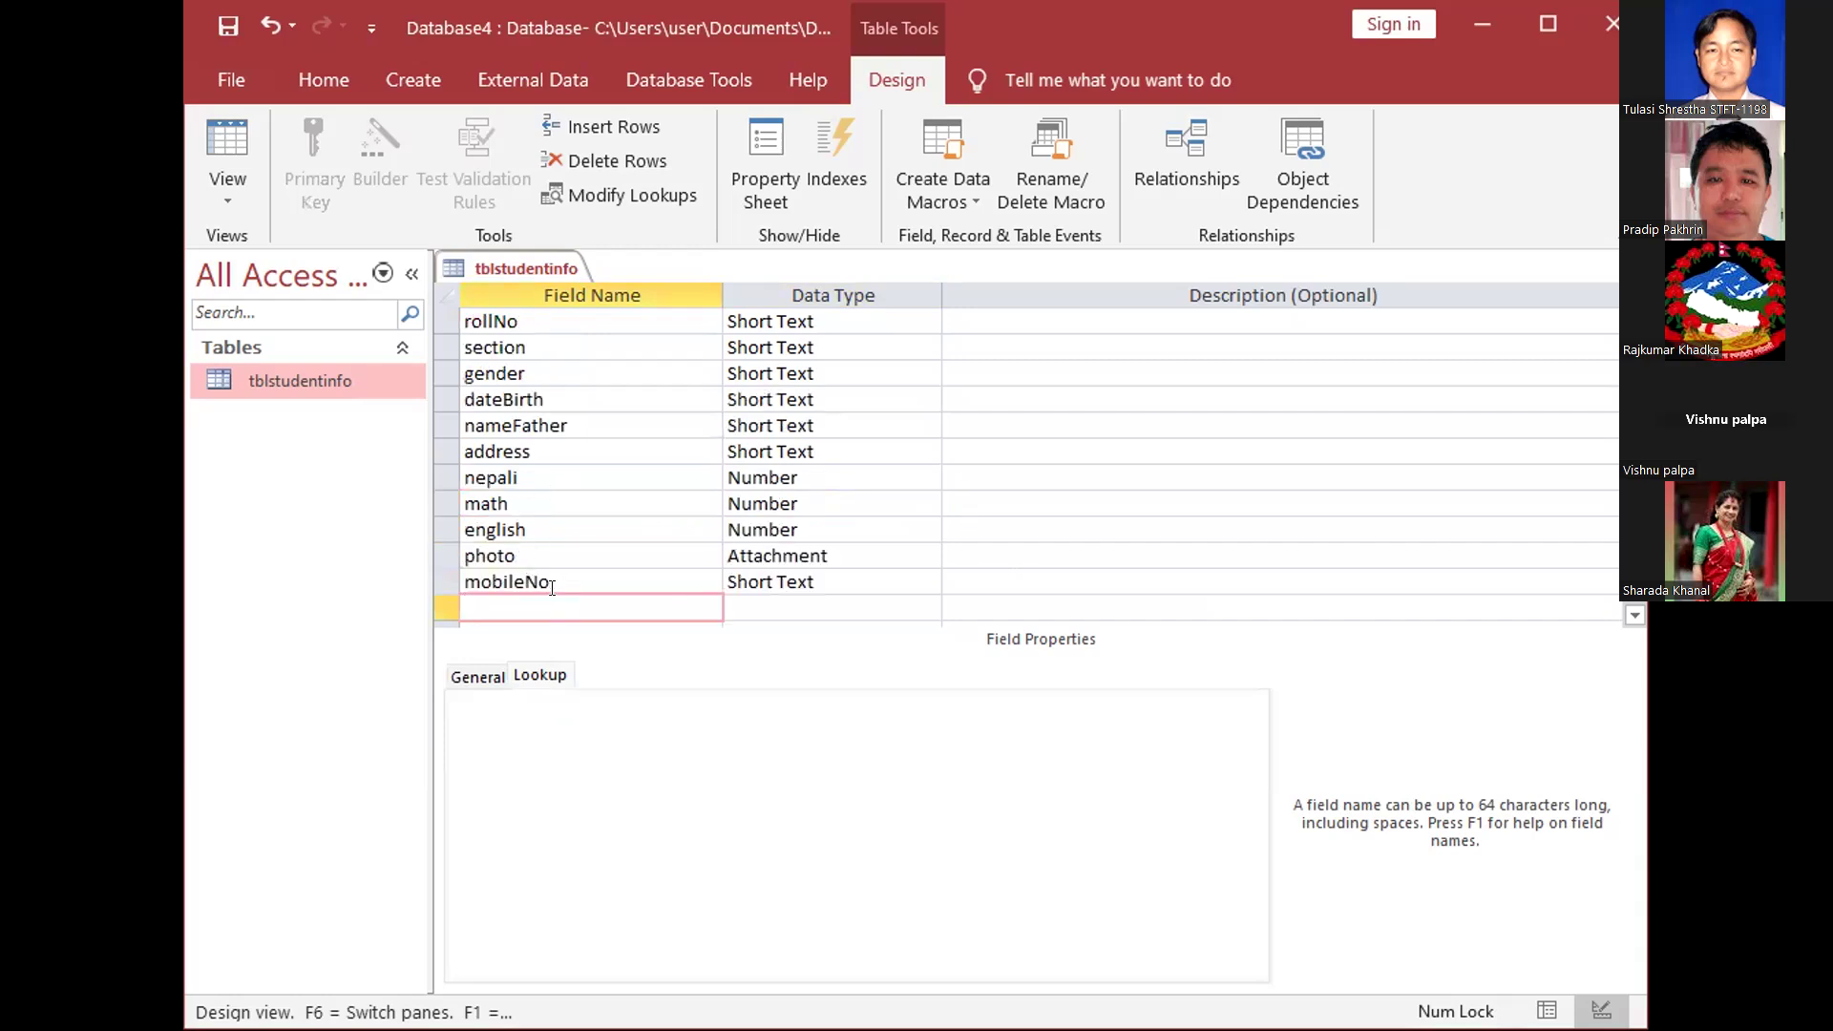
{"action": "left_click", "coordinate": [447, 582]}
{"action": "mouse_move", "coordinate": [447, 585]}
{"action": "left_mouse_down"}
{"action": "mouse_move", "coordinate": [466, 336]}
{"action": "mouse_move", "coordinate": [437, 611]}
{"action": "left_mouse_up"}
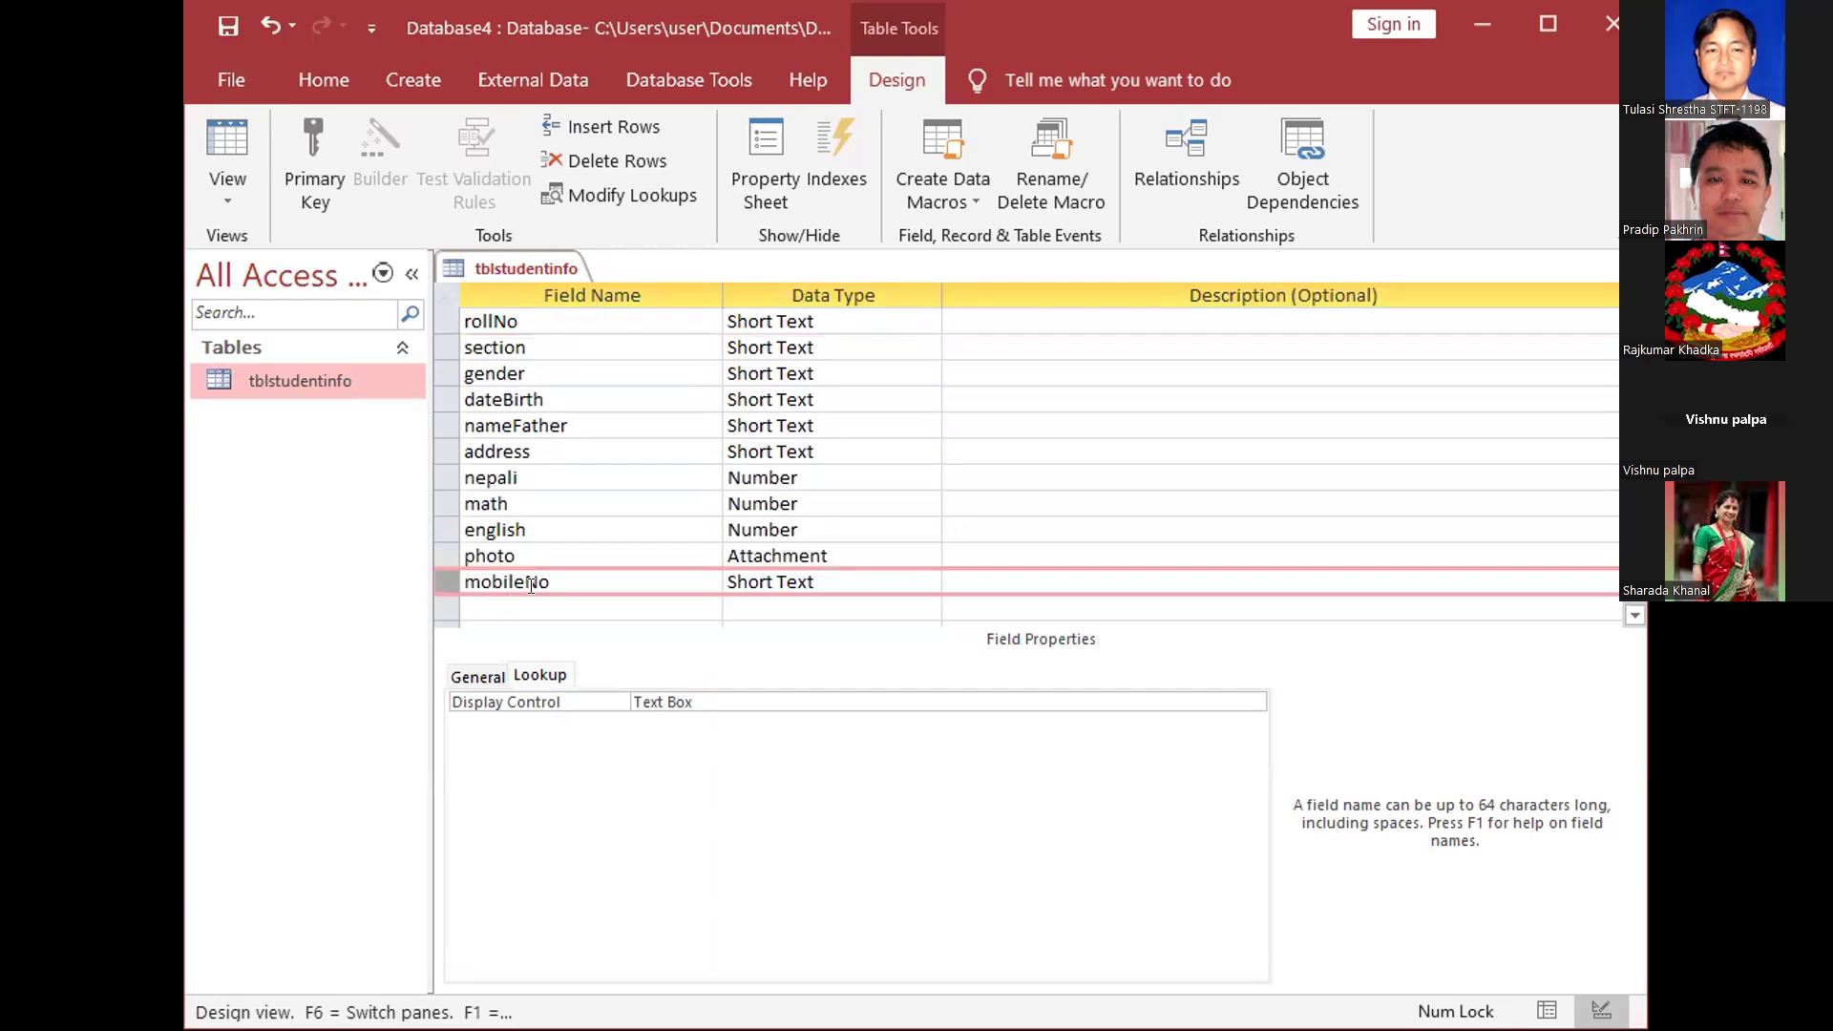
{"action": "left_click", "coordinate": [438, 367]}
{"action": "right_click", "coordinate": [453, 368]}
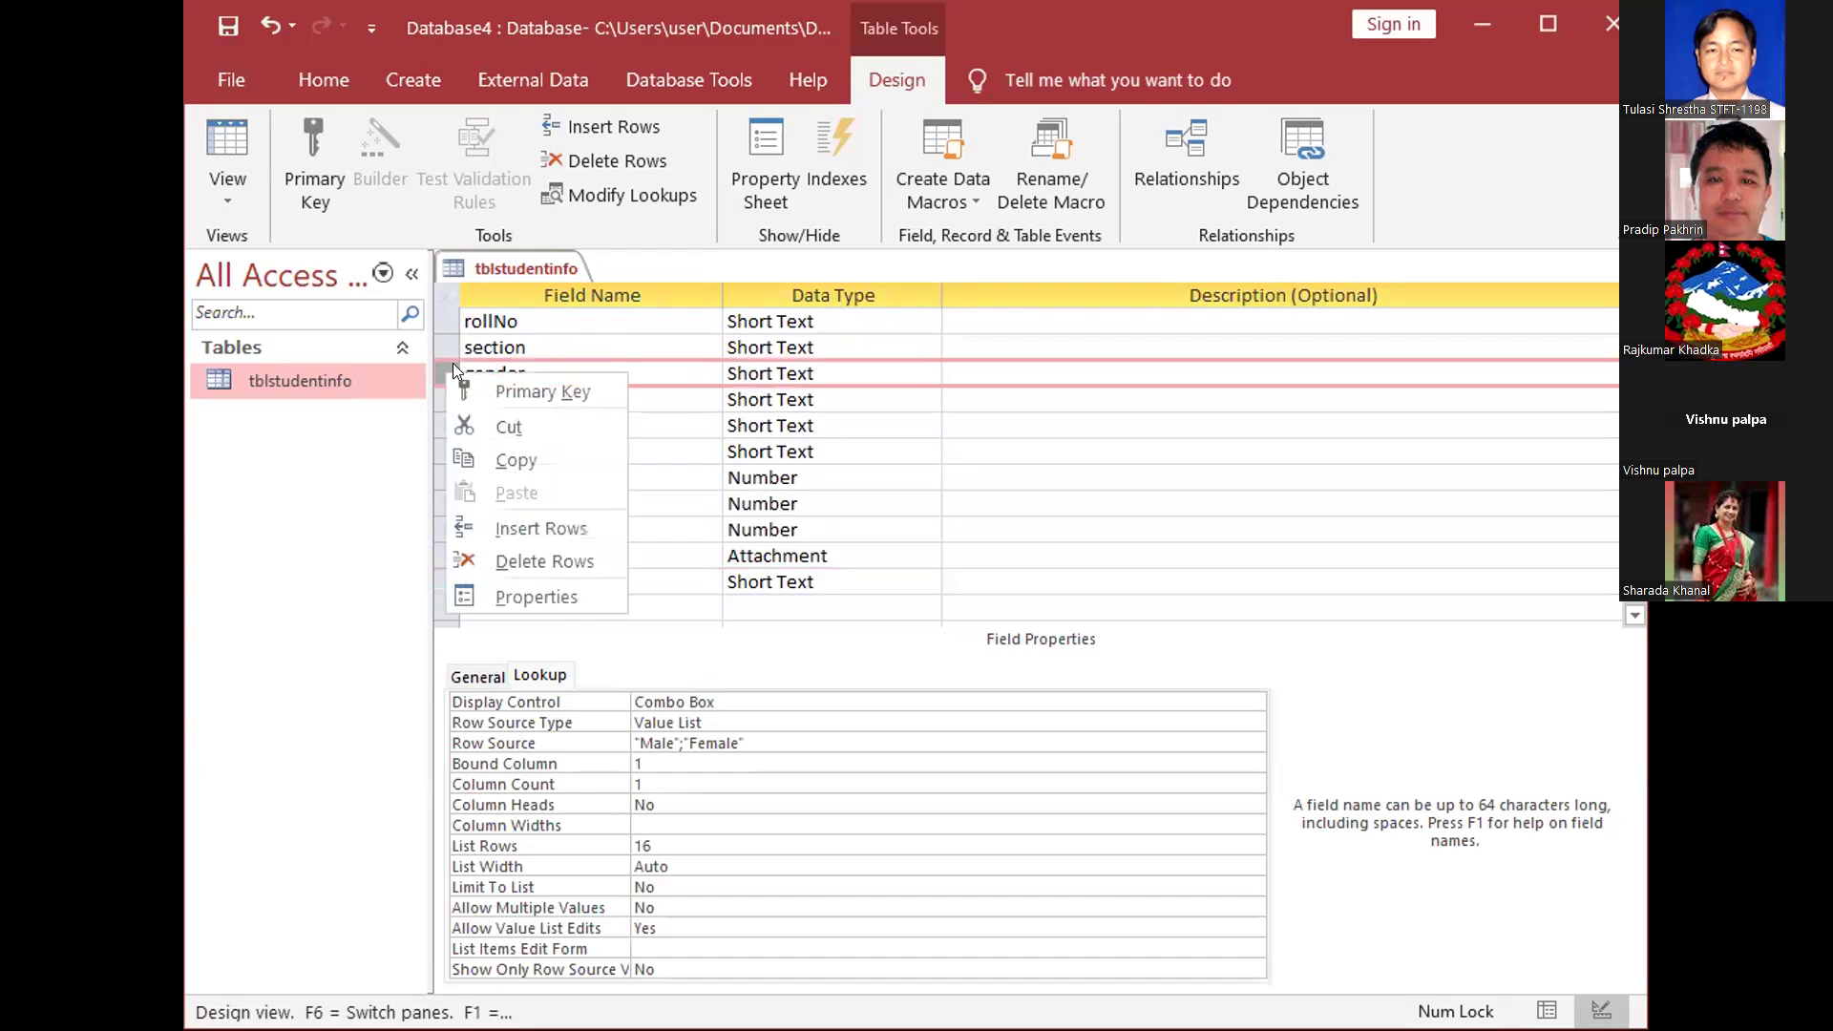
{"action": "left_click", "coordinate": [577, 527]}
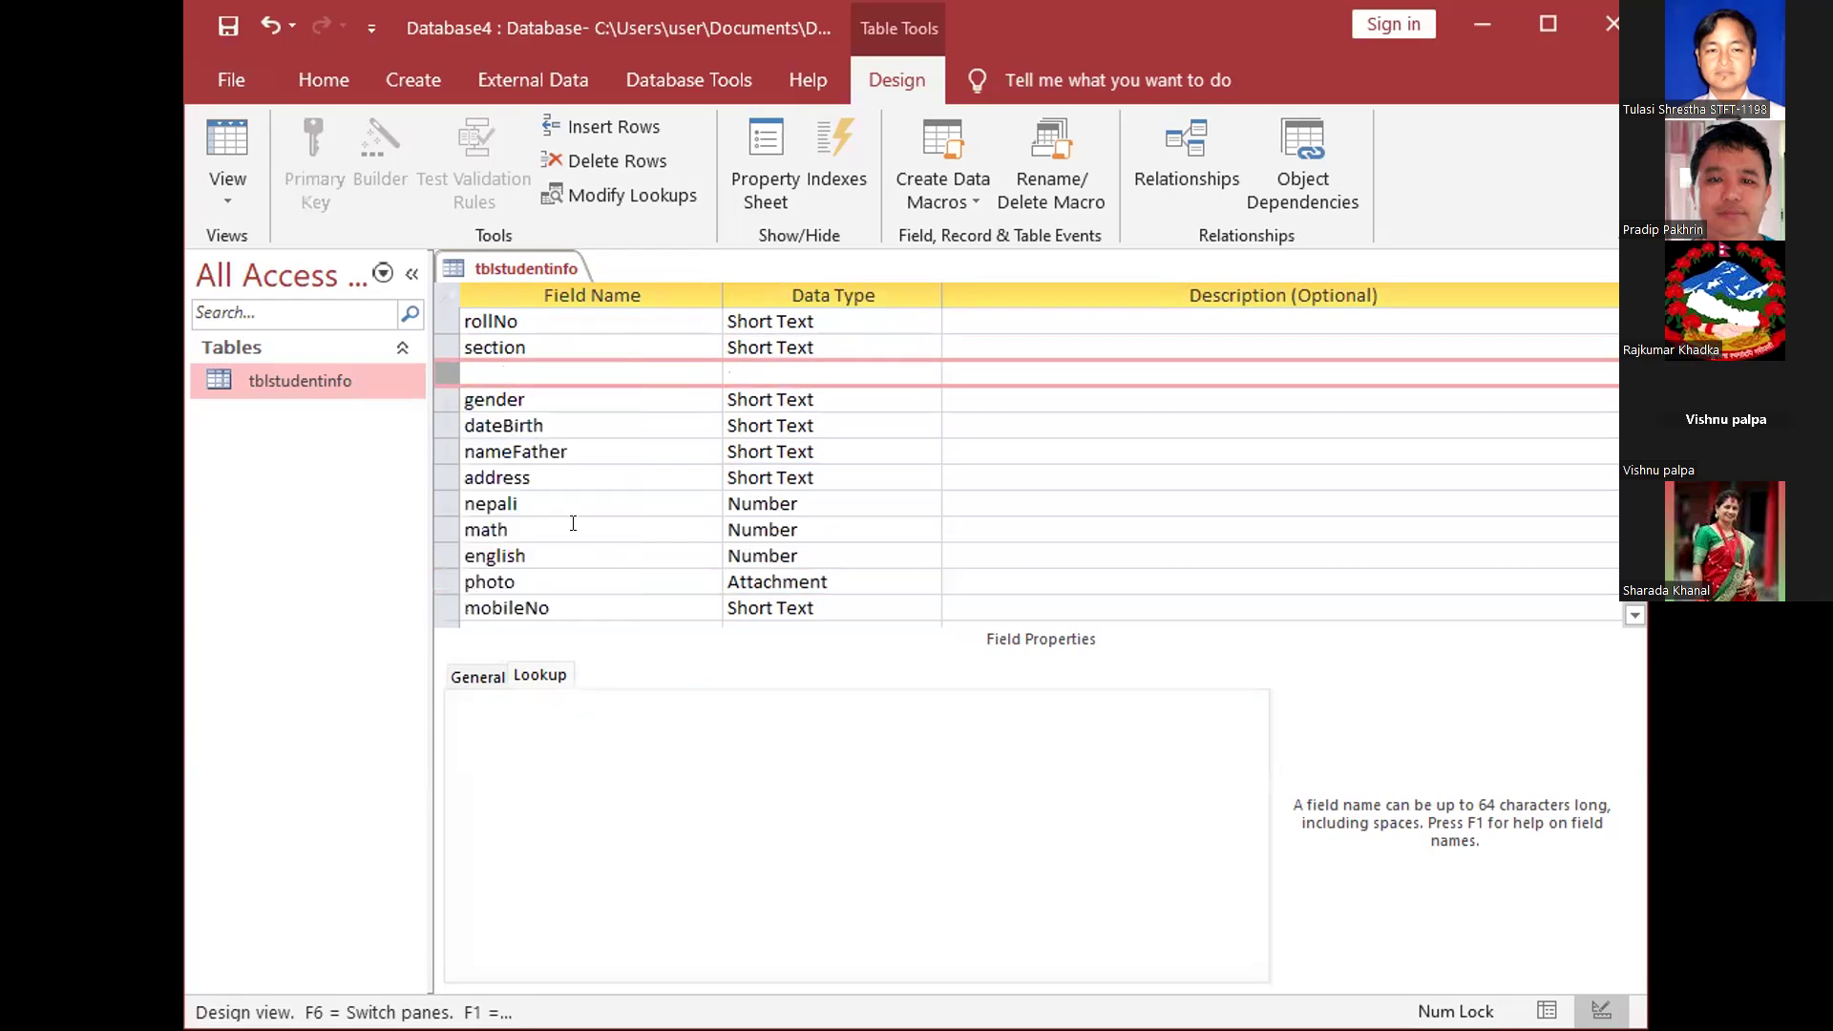
{"action": "right_click", "coordinate": [451, 363]}
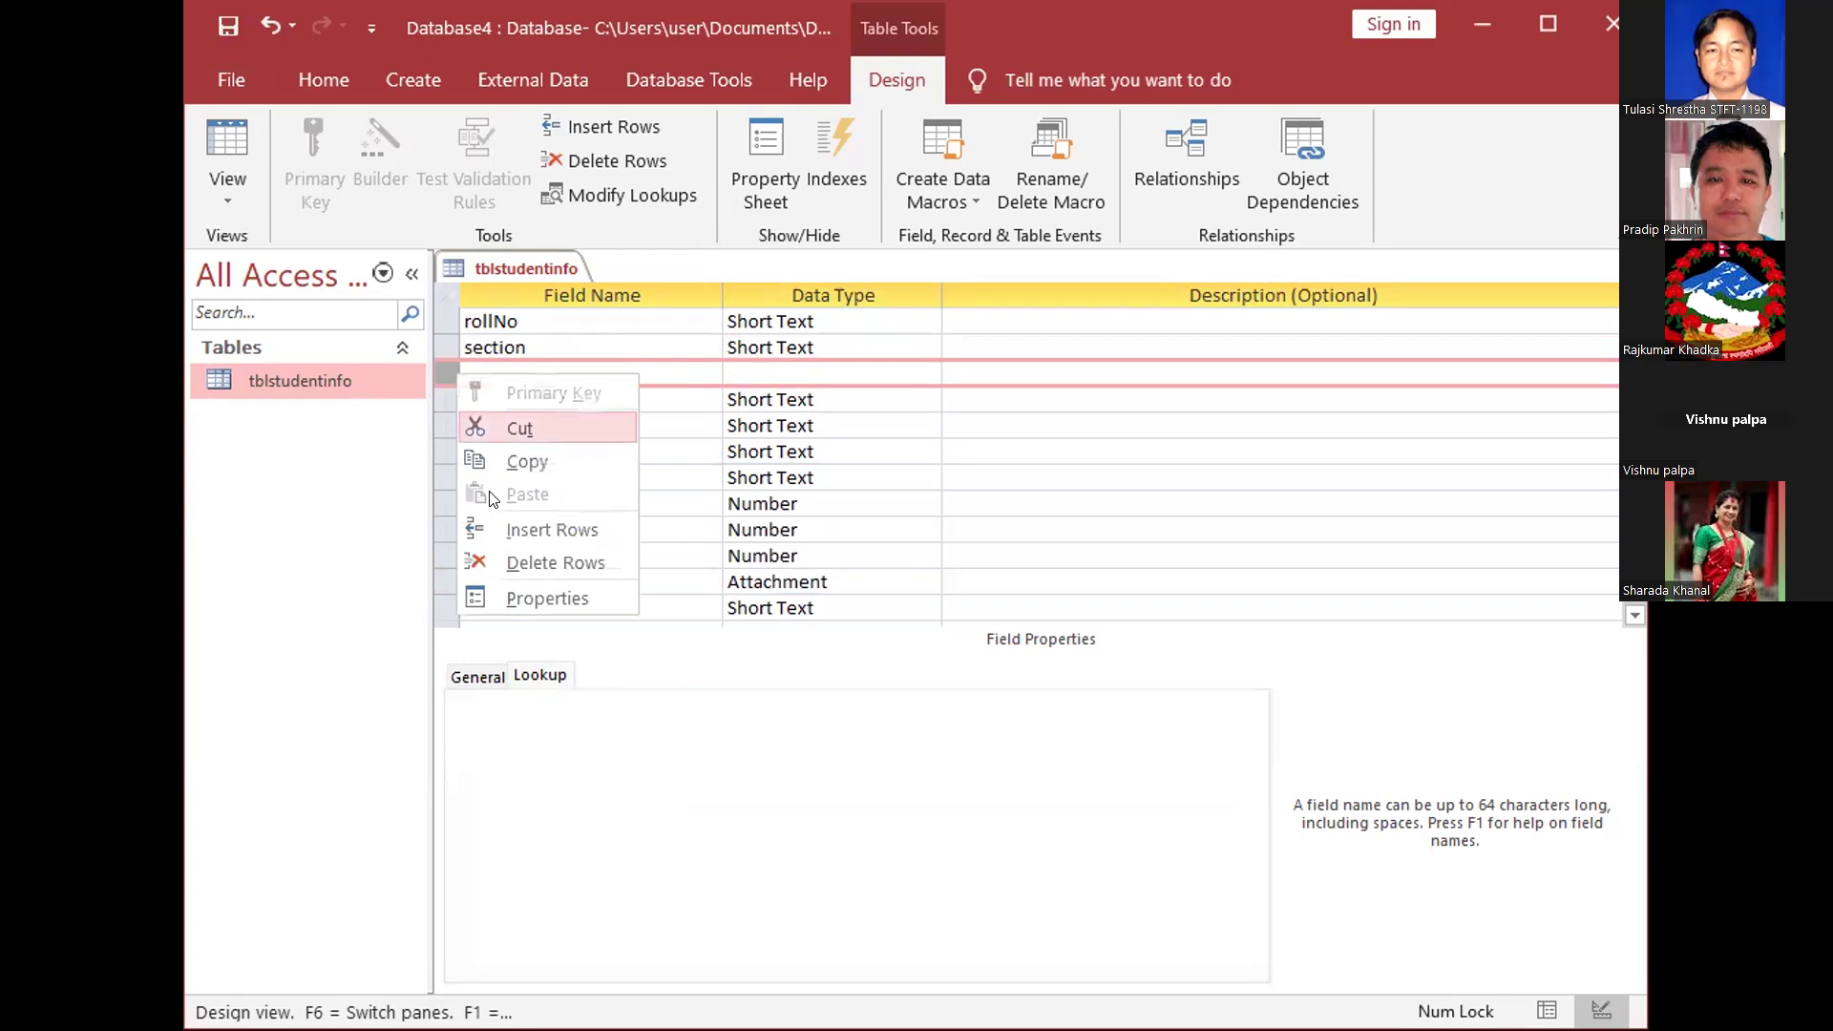
{"action": "left_click", "coordinate": [511, 564]}
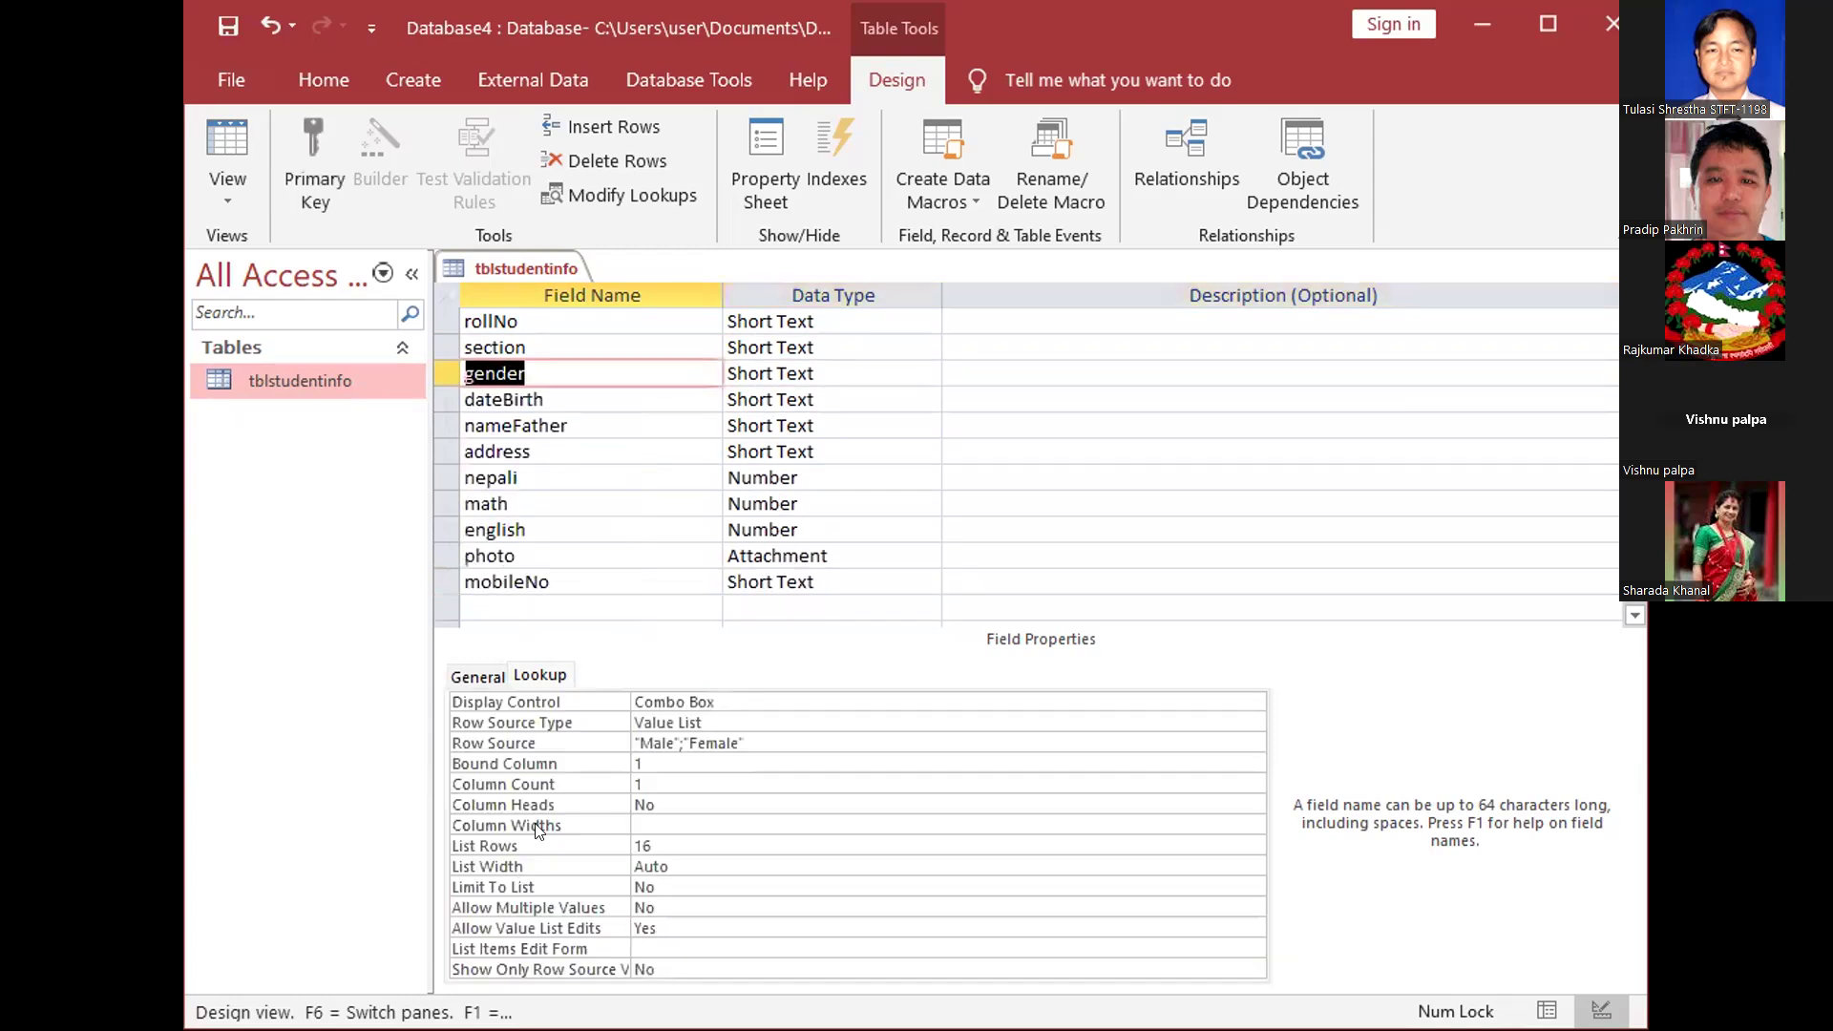
Delete the mobileNo field row from tblstudentinfo and minimize the Database4 window
{"action": "left_click", "coordinate": [584, 585]}
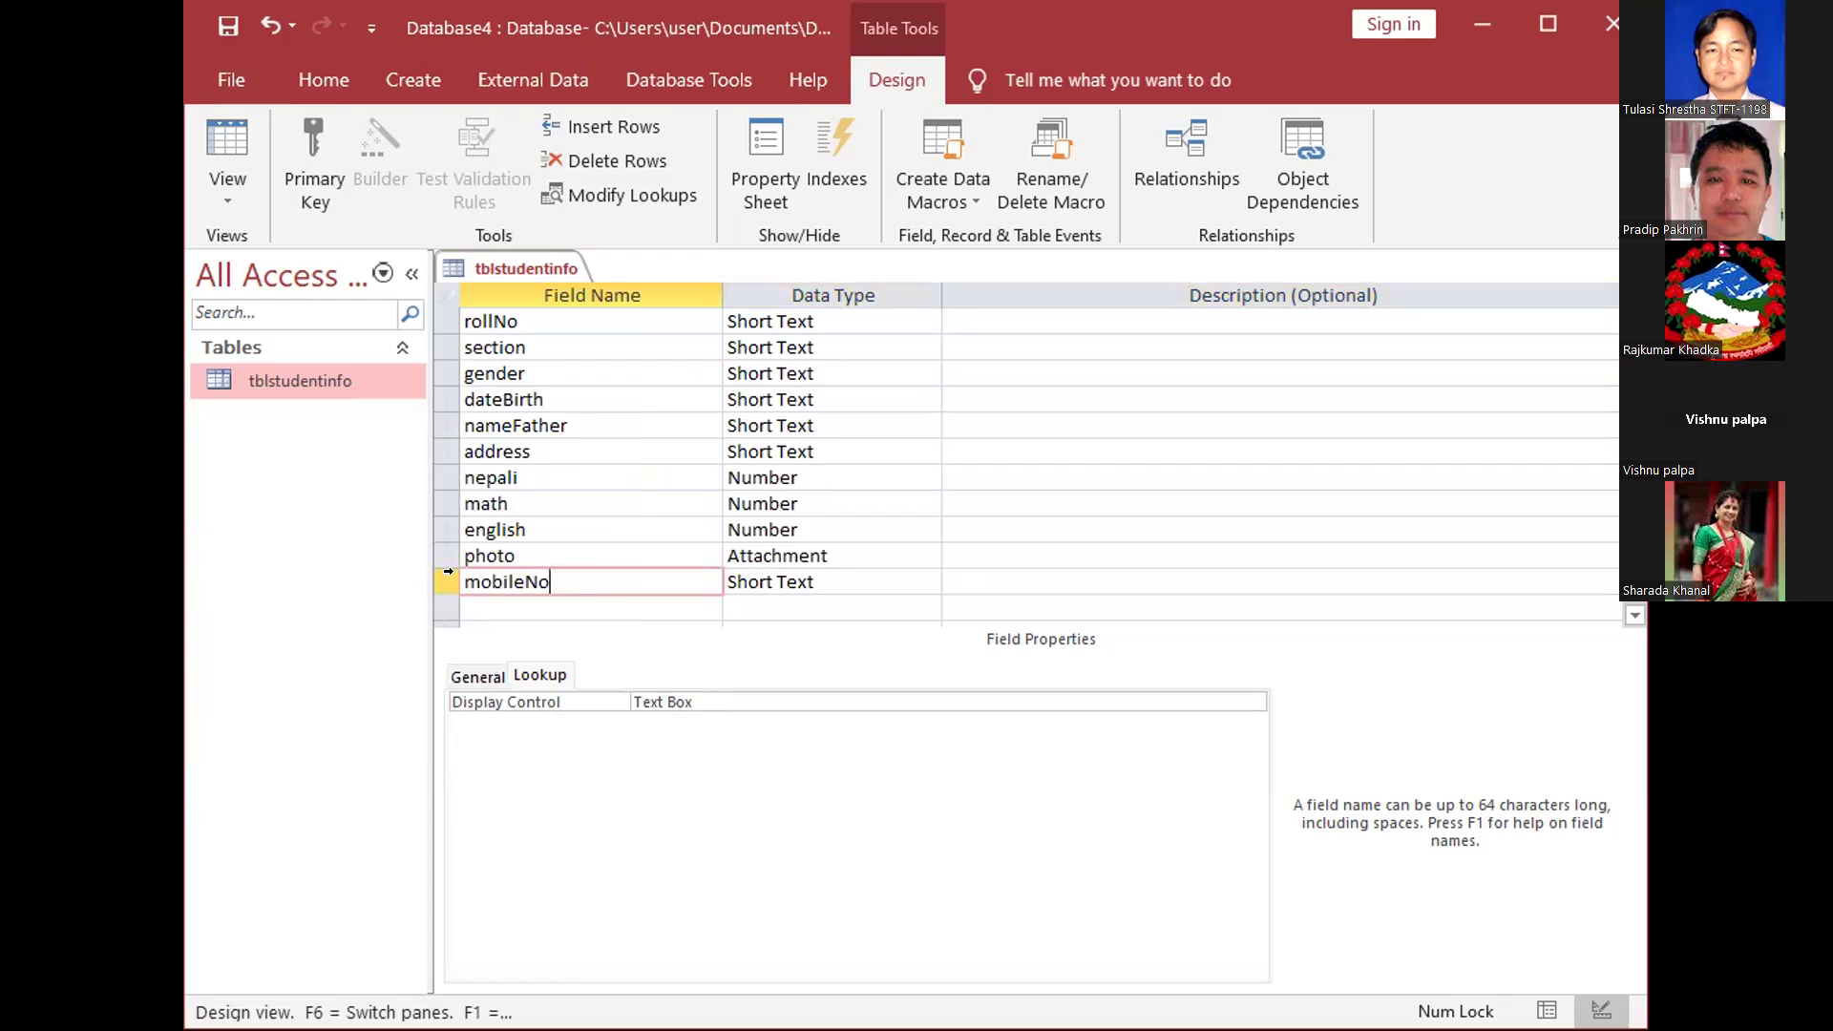
{"action": "left_click", "coordinate": [453, 581]}
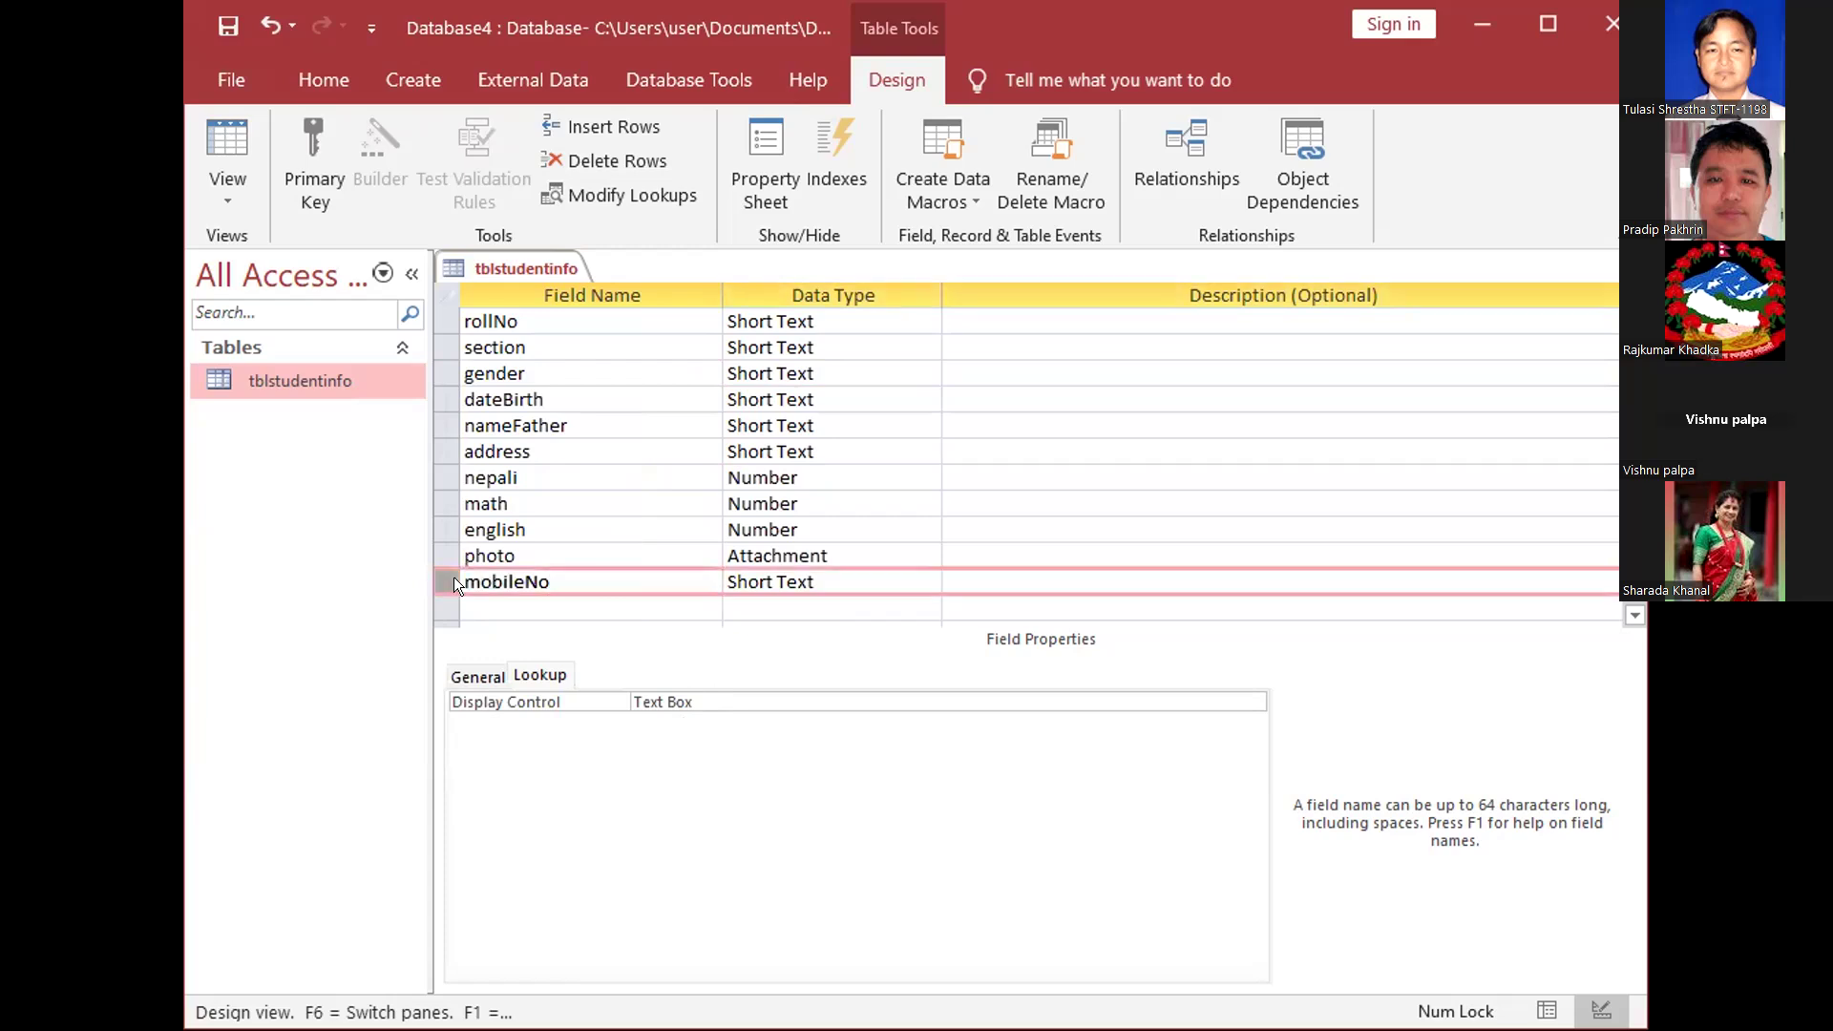
{"action": "key", "text": "Delete"}
{"action": "left_click", "coordinate": [685, 559]}
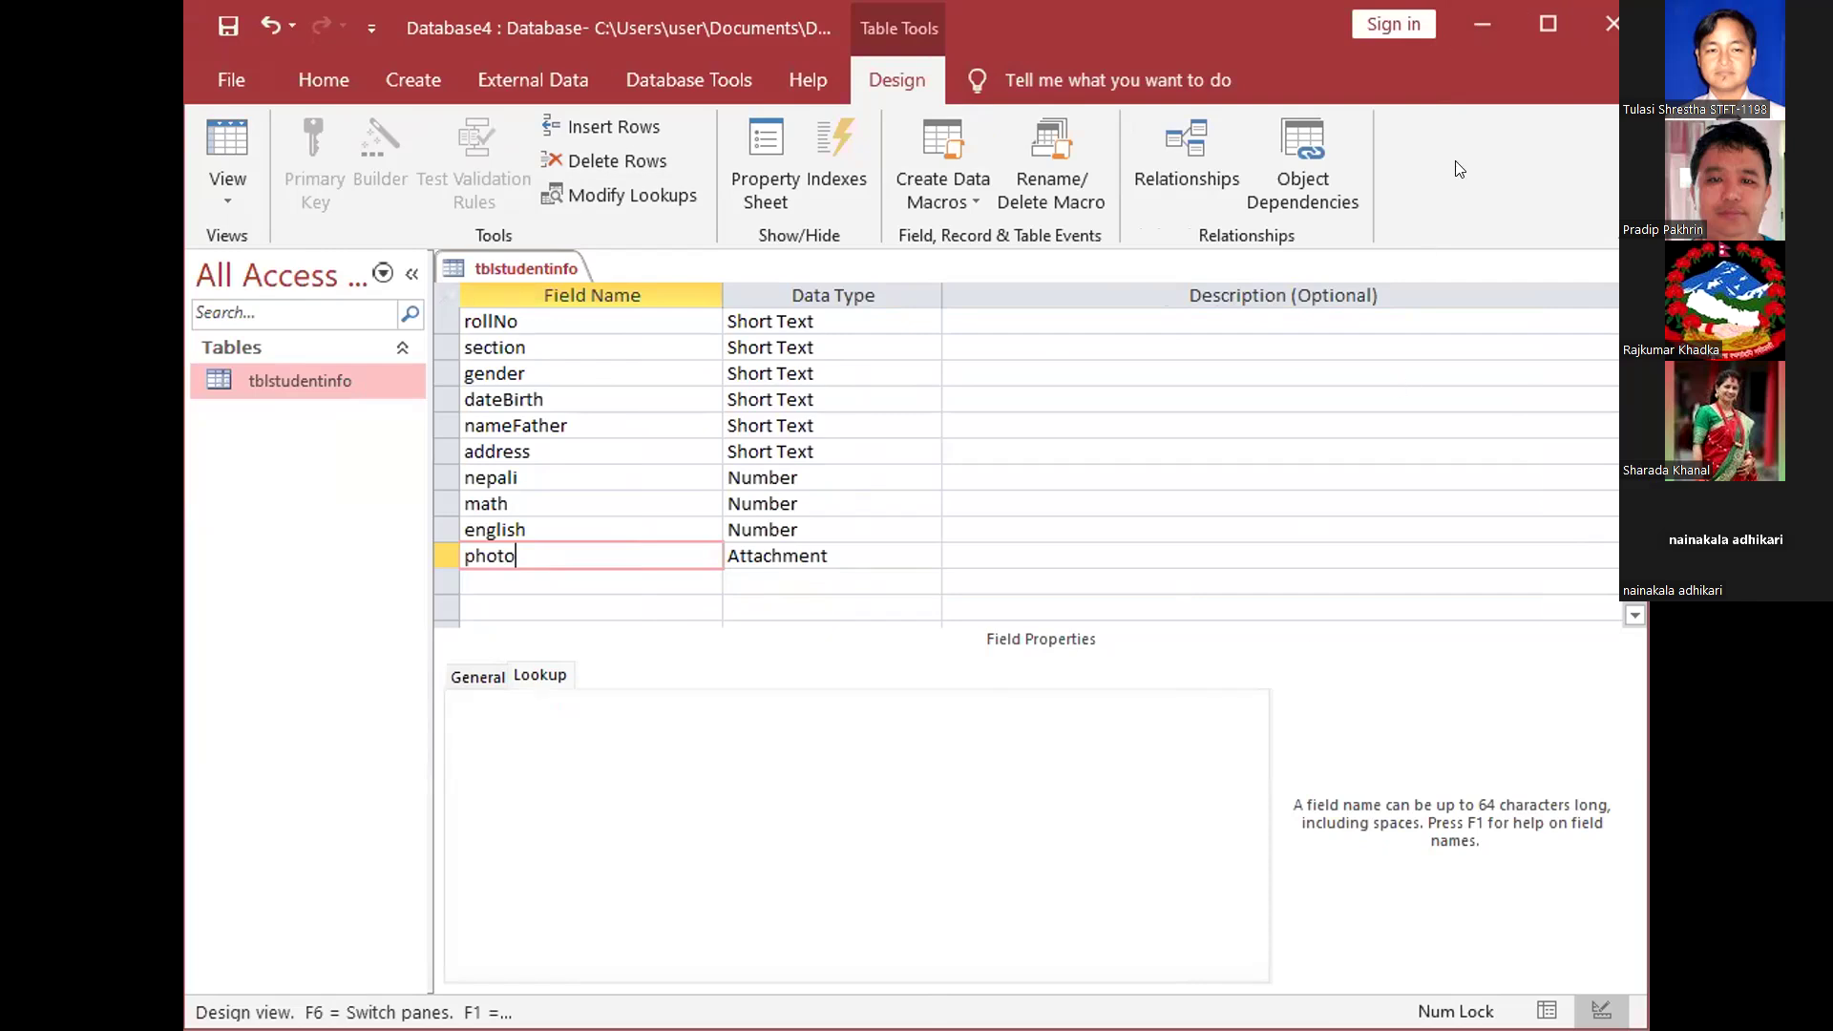
{"action": "left_click", "coordinate": [1482, 27]}
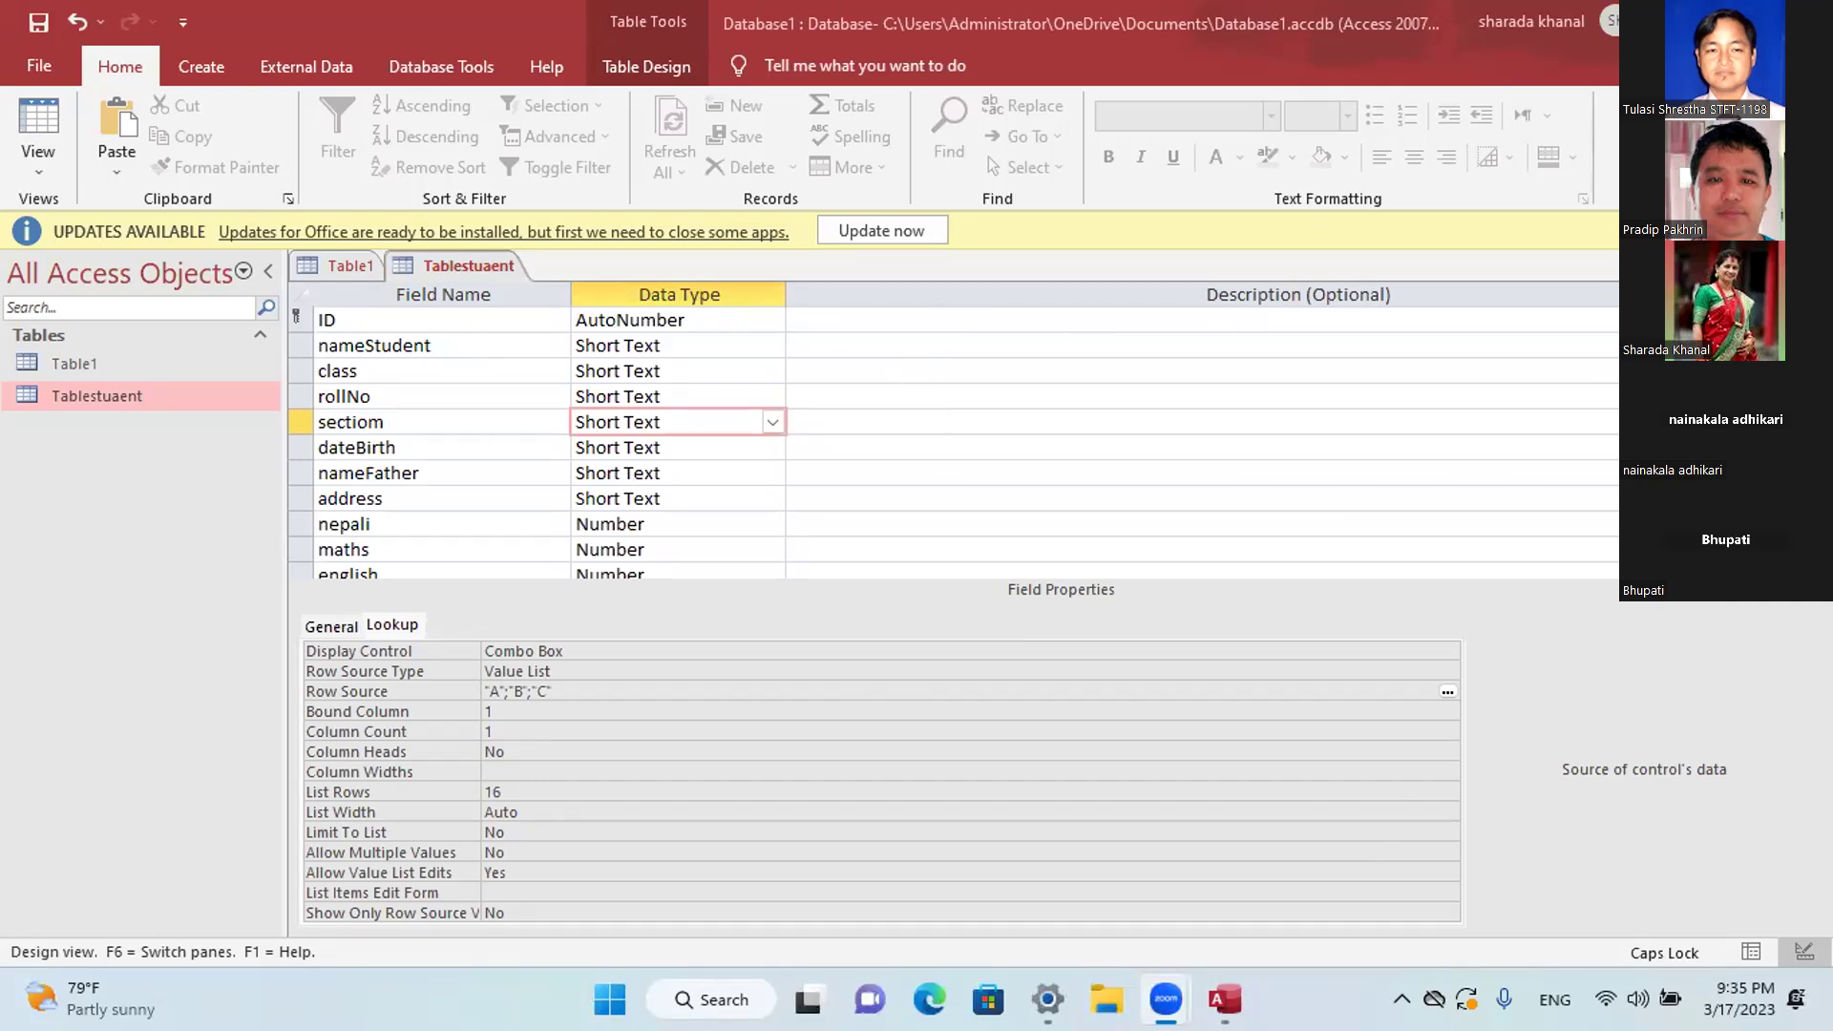
Close Tablestuaent in Database1 with its design changes saved, and close Table1 as well
{"action": "key", "text": "ctrl+w"}
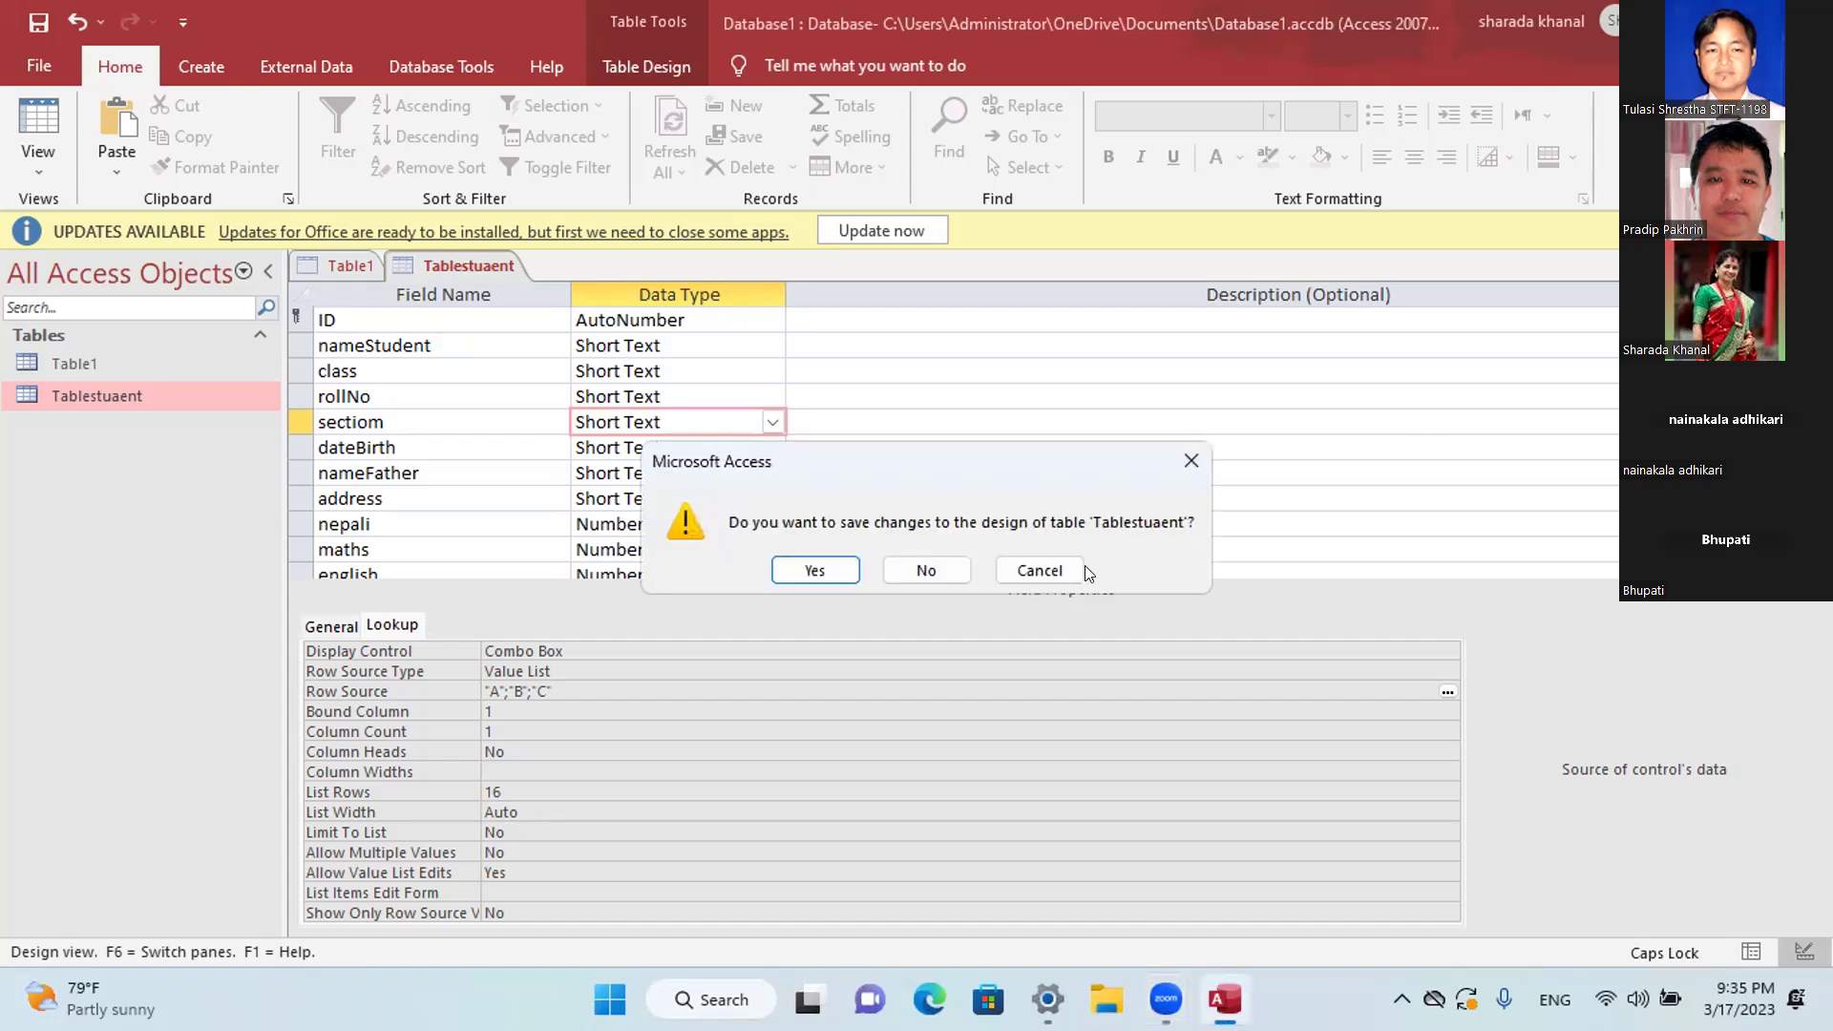
{"action": "left_click", "coordinate": [816, 569]}
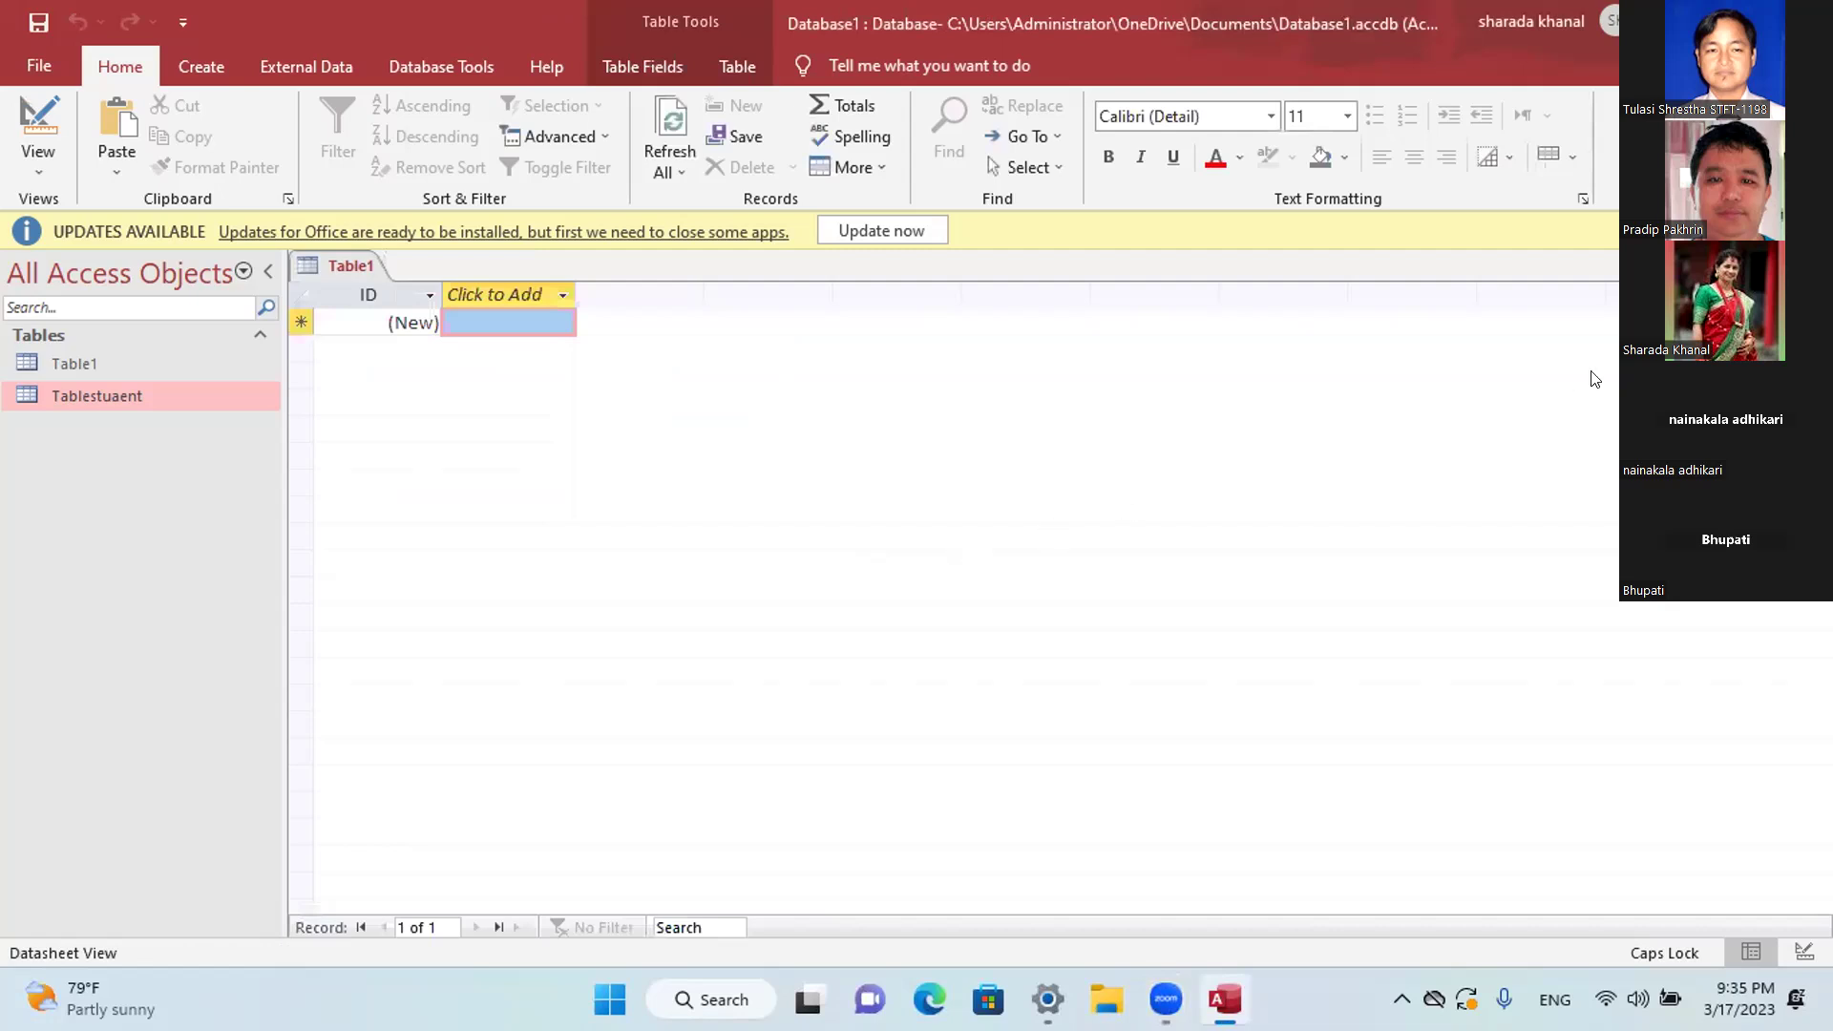
{"action": "key", "text": "ctrl+w"}
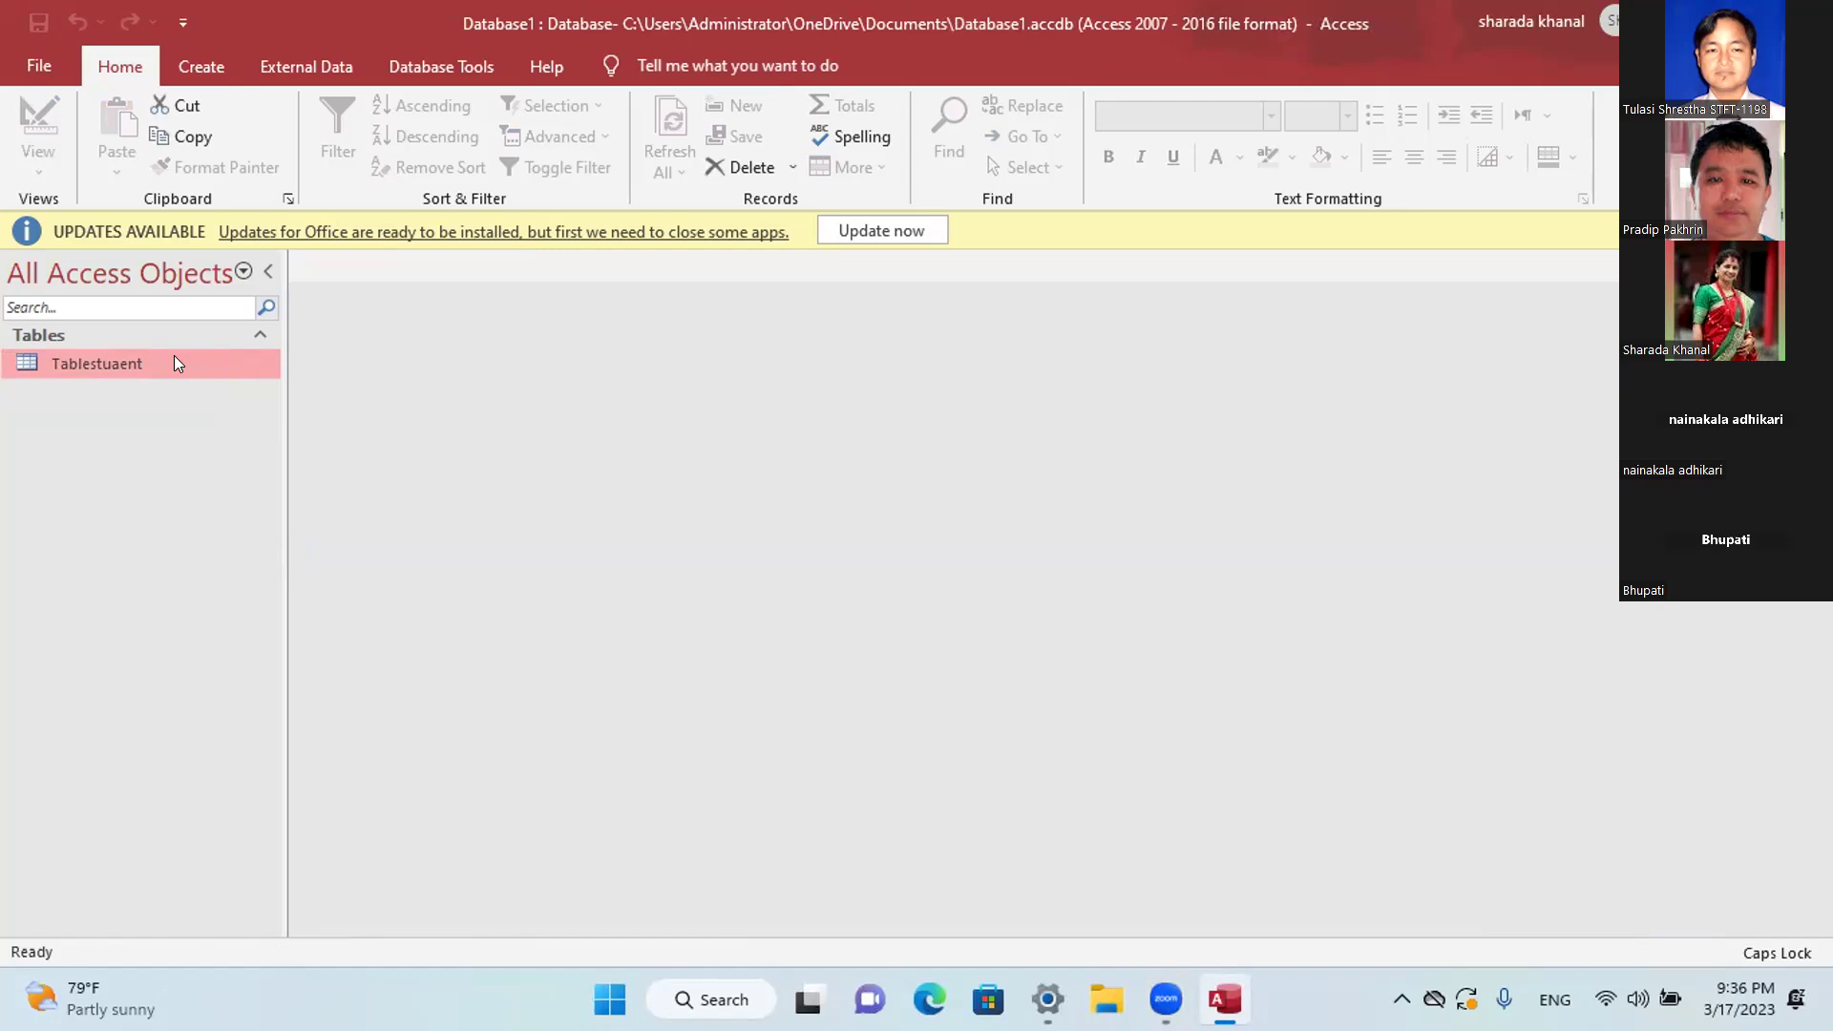
Open Tablestuaent in Datasheet View and check the class drop-down list in the new record
{"action": "double_click", "coordinate": [121, 353]}
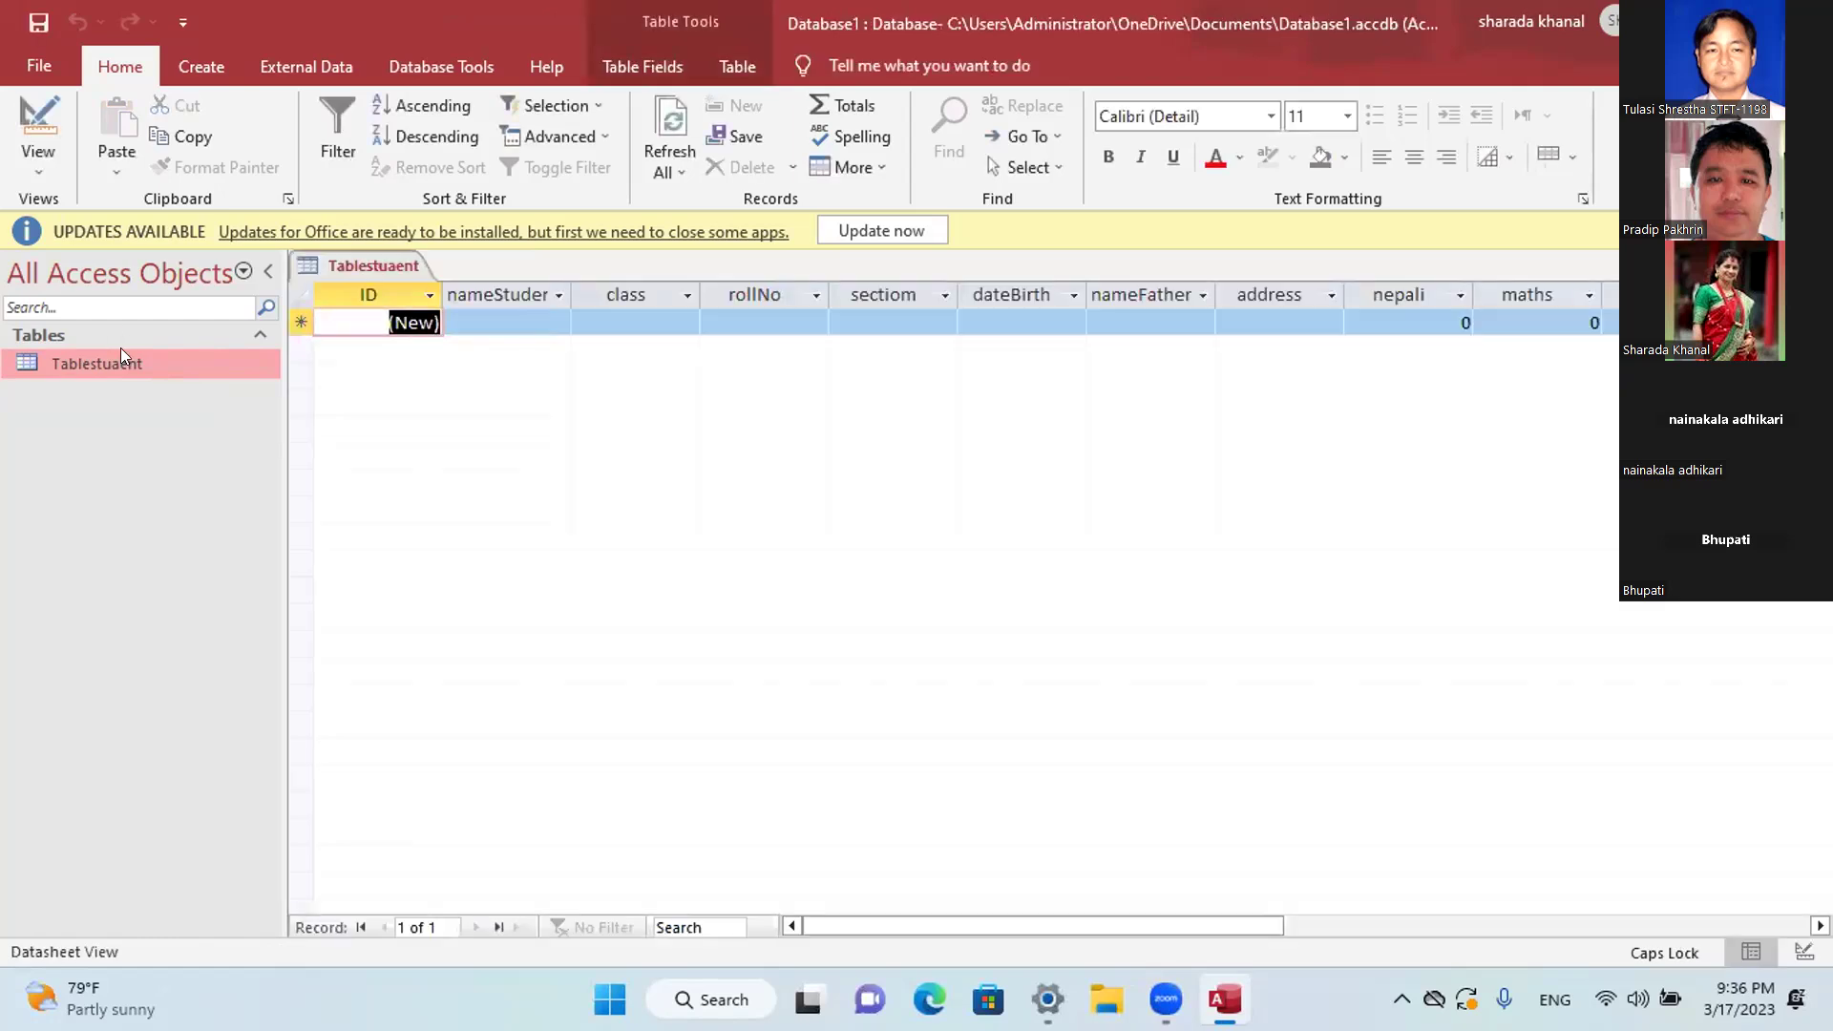
{"action": "left_click", "coordinate": [688, 296]}
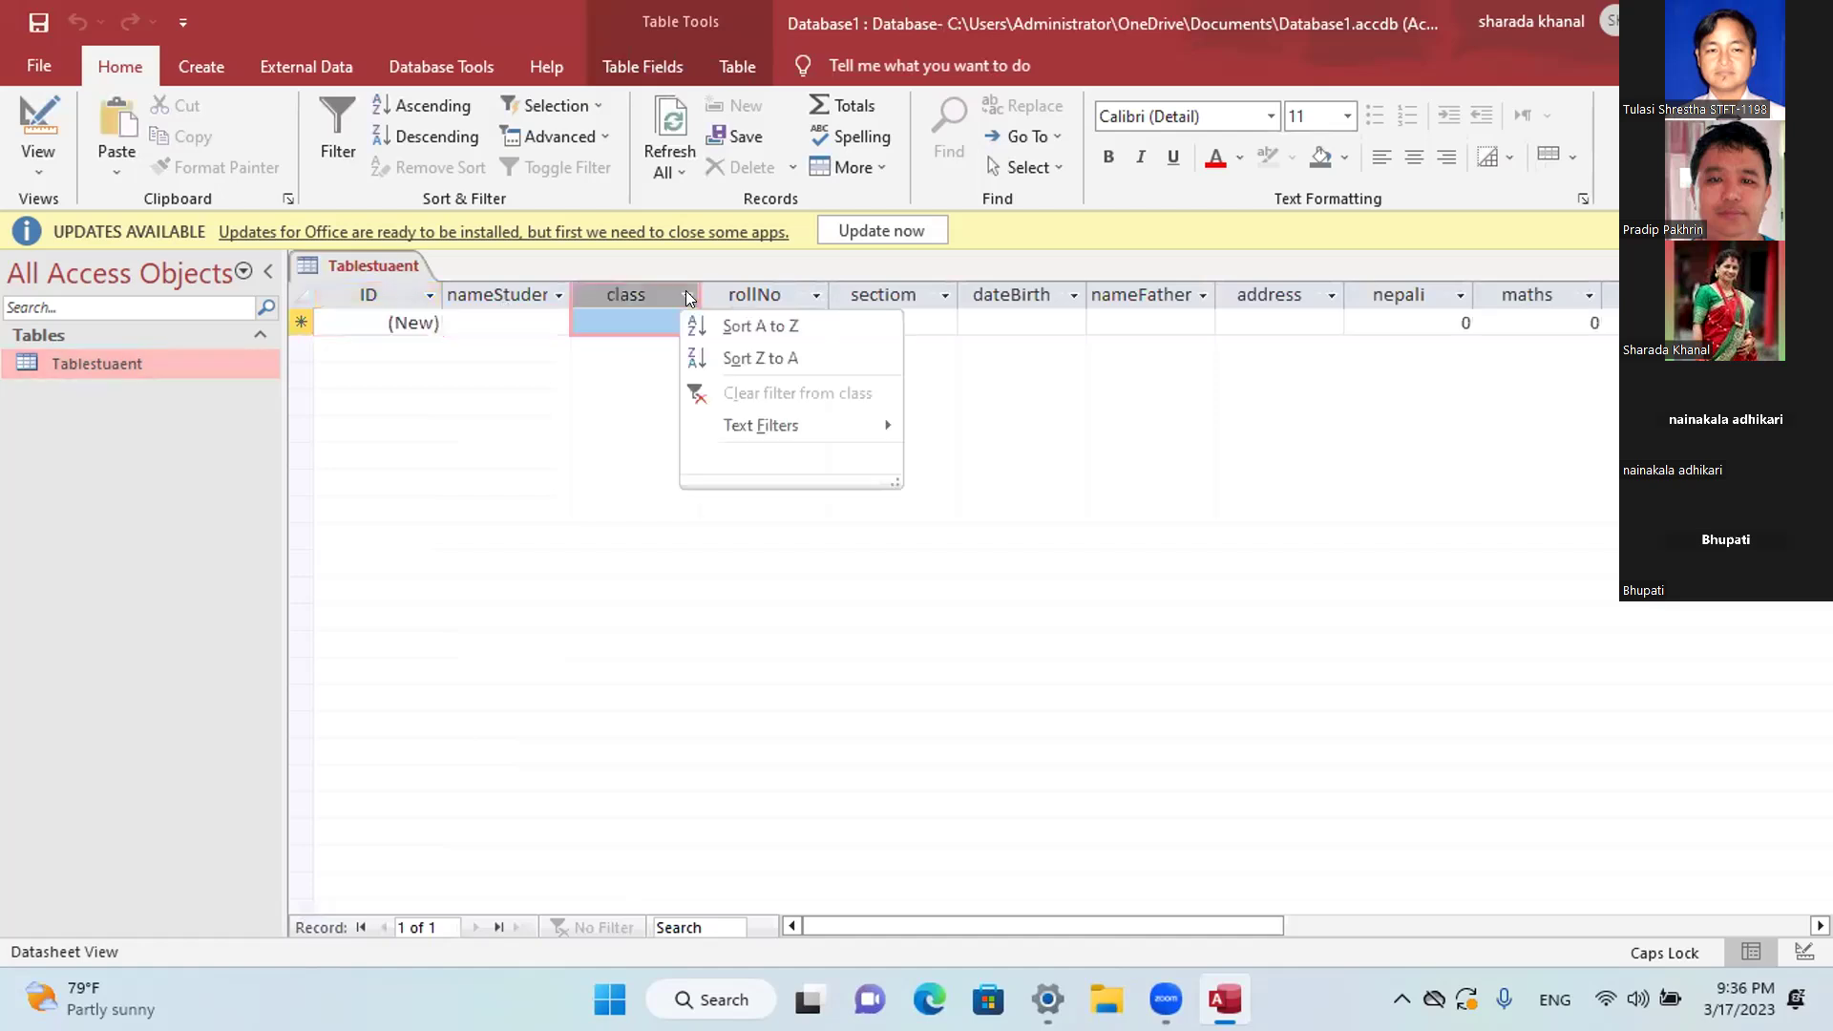
{"action": "left_click", "coordinate": [607, 380]}
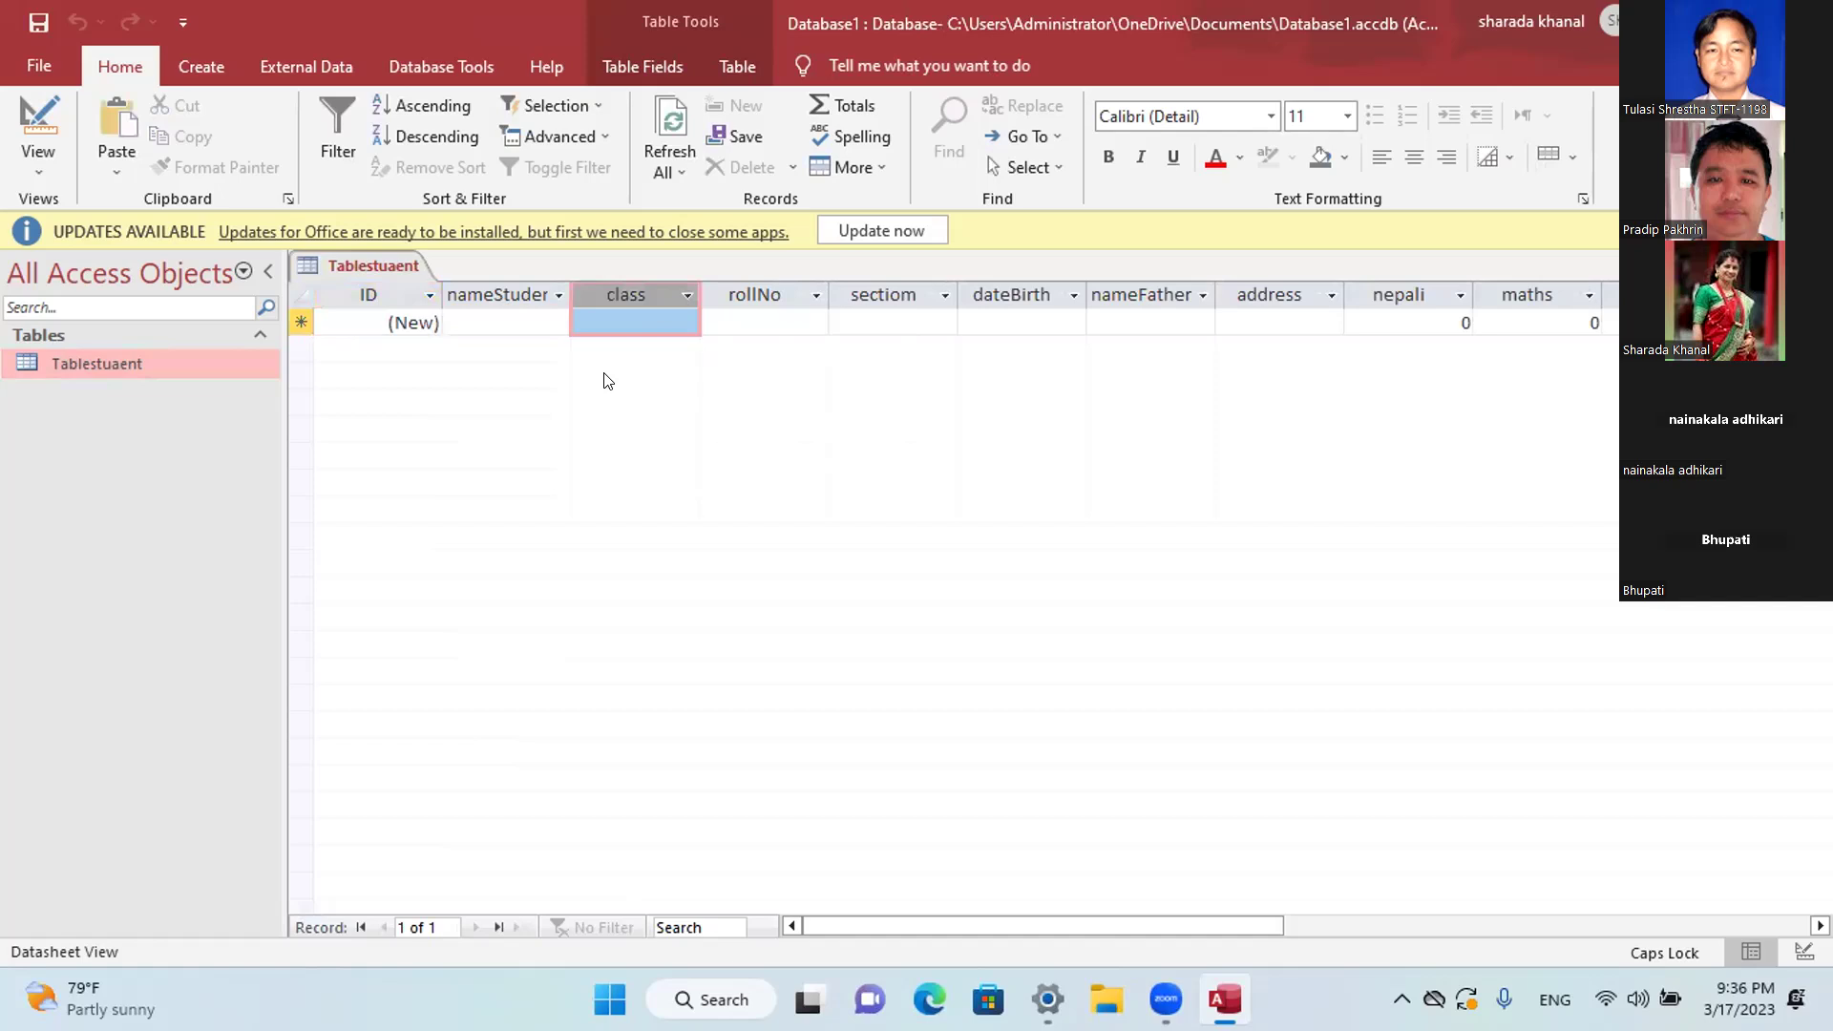
{"action": "left_click", "coordinate": [653, 316]}
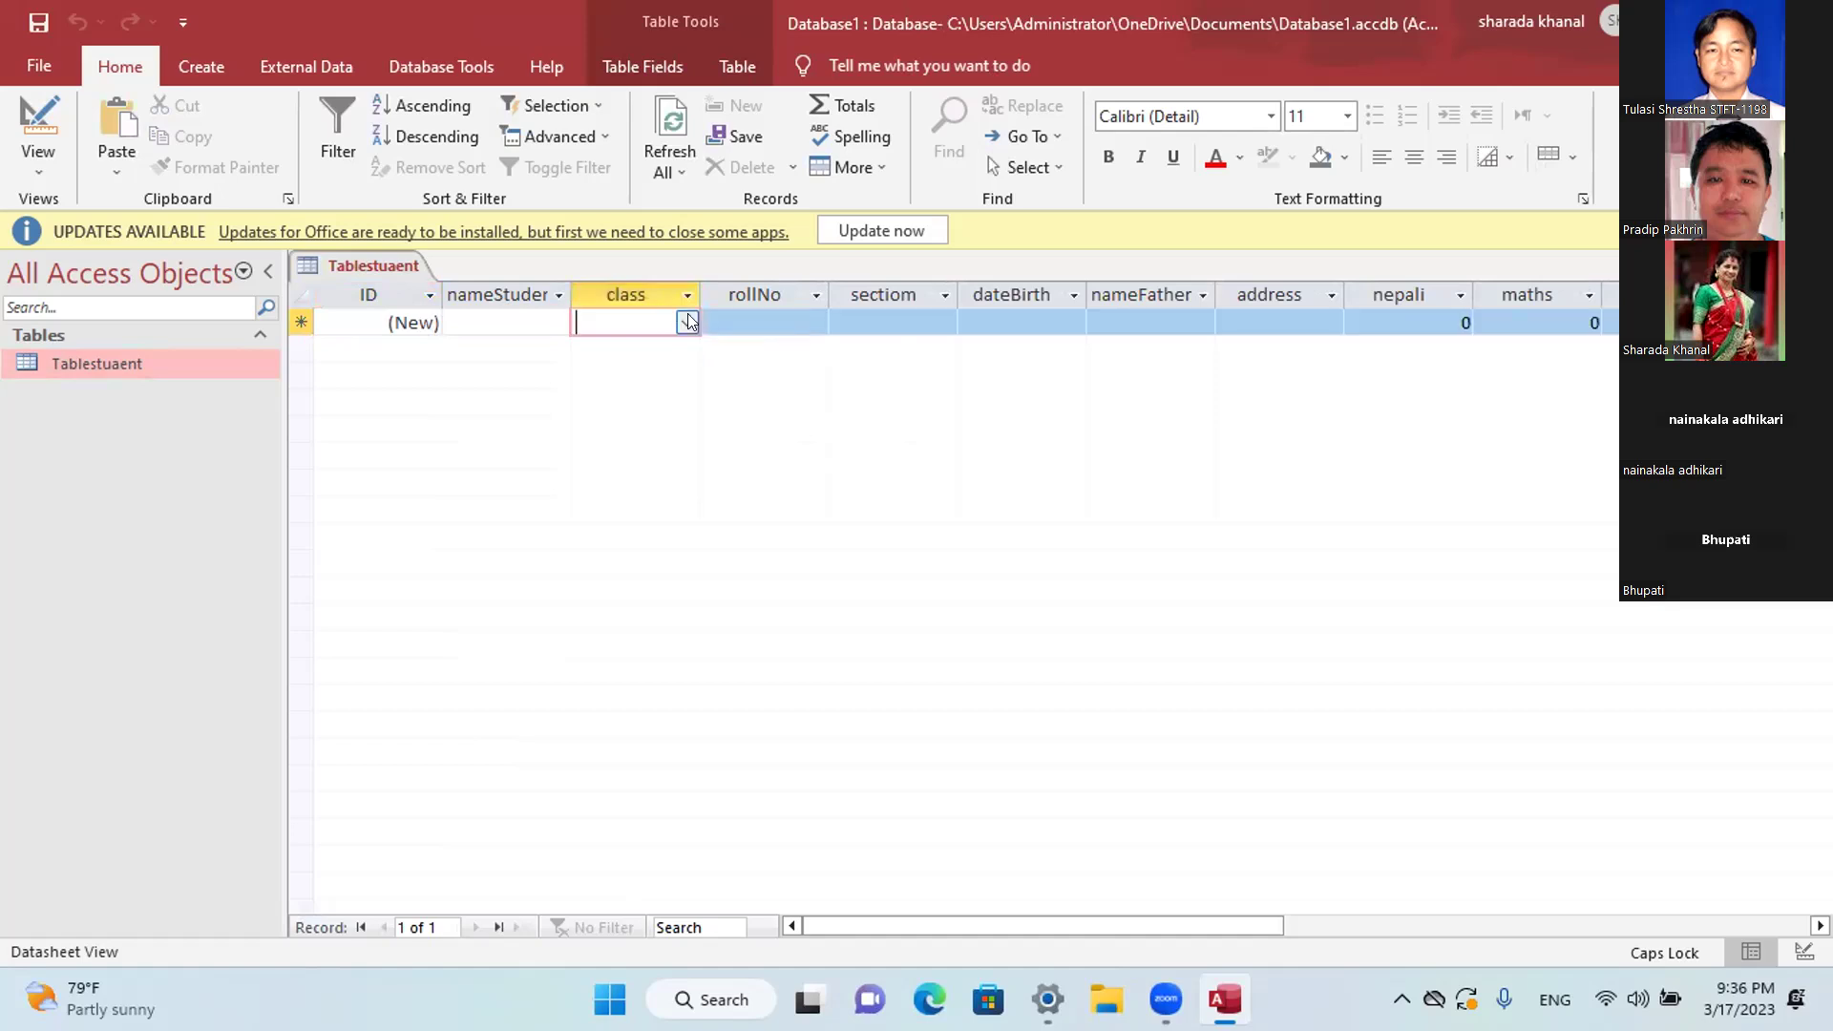
{"action": "left_click", "coordinate": [687, 322]}
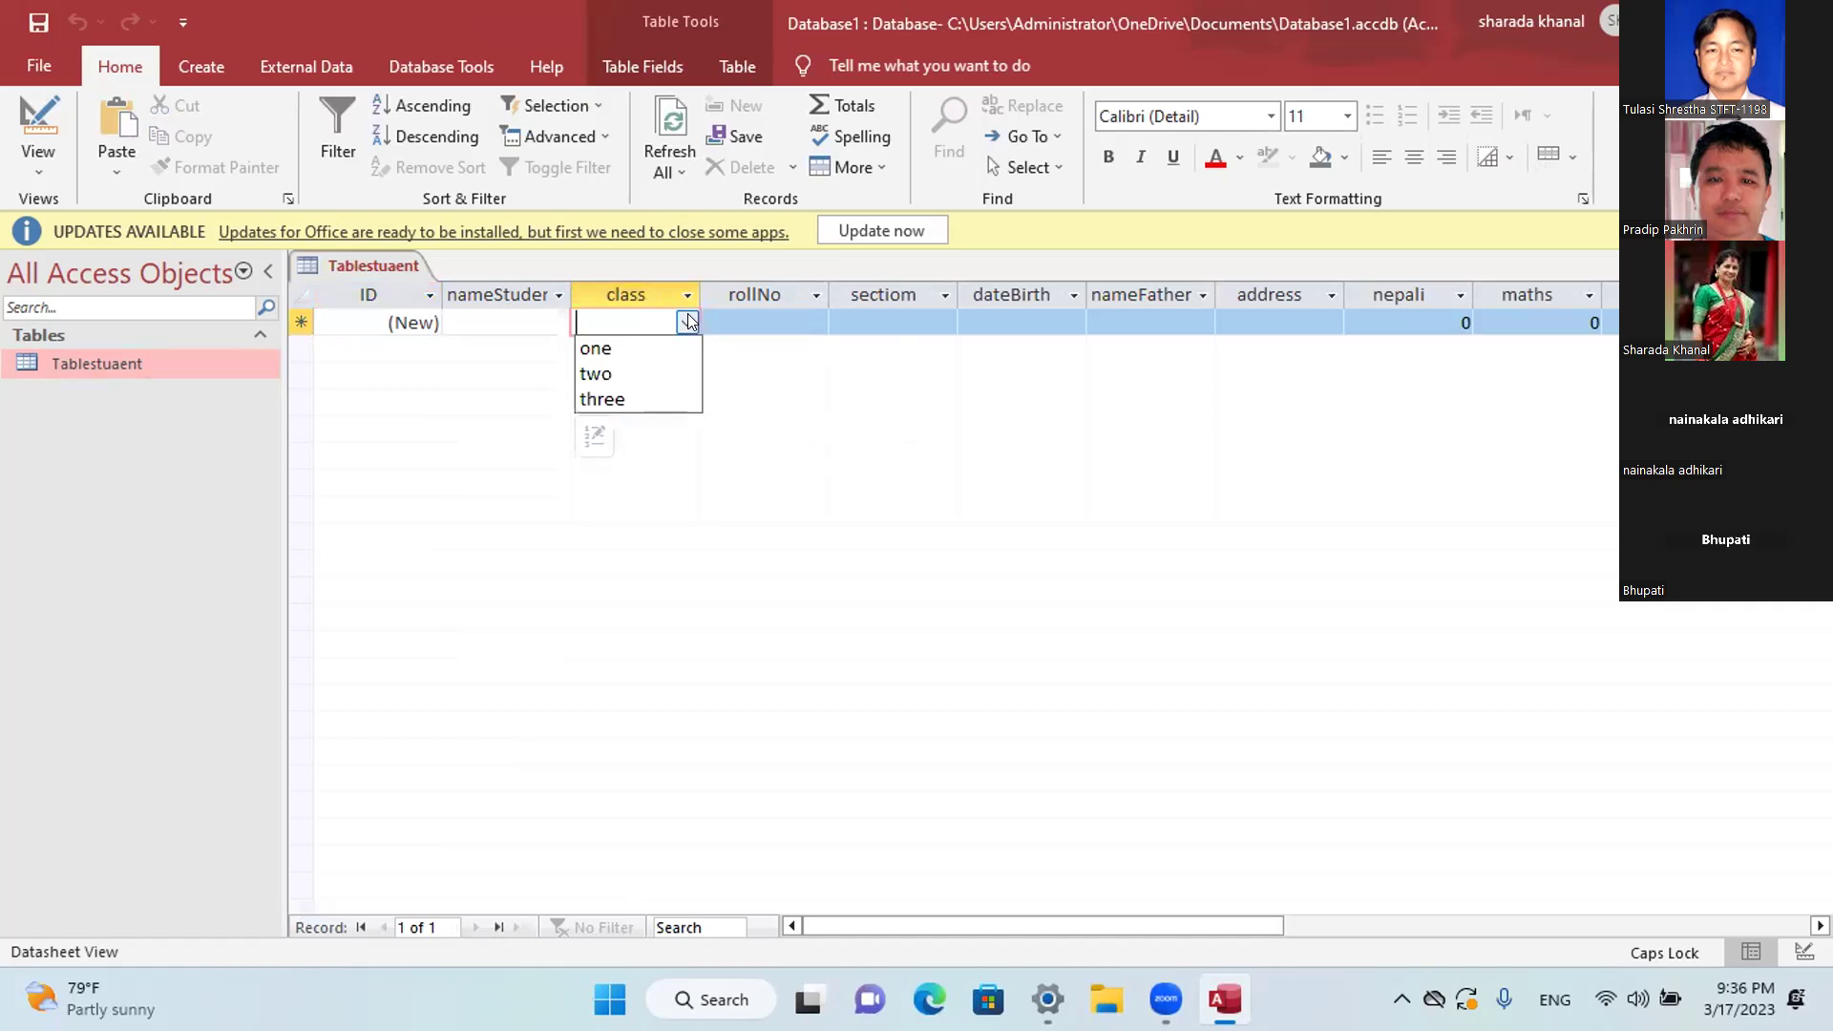
{"action": "key", "text": "Down"}
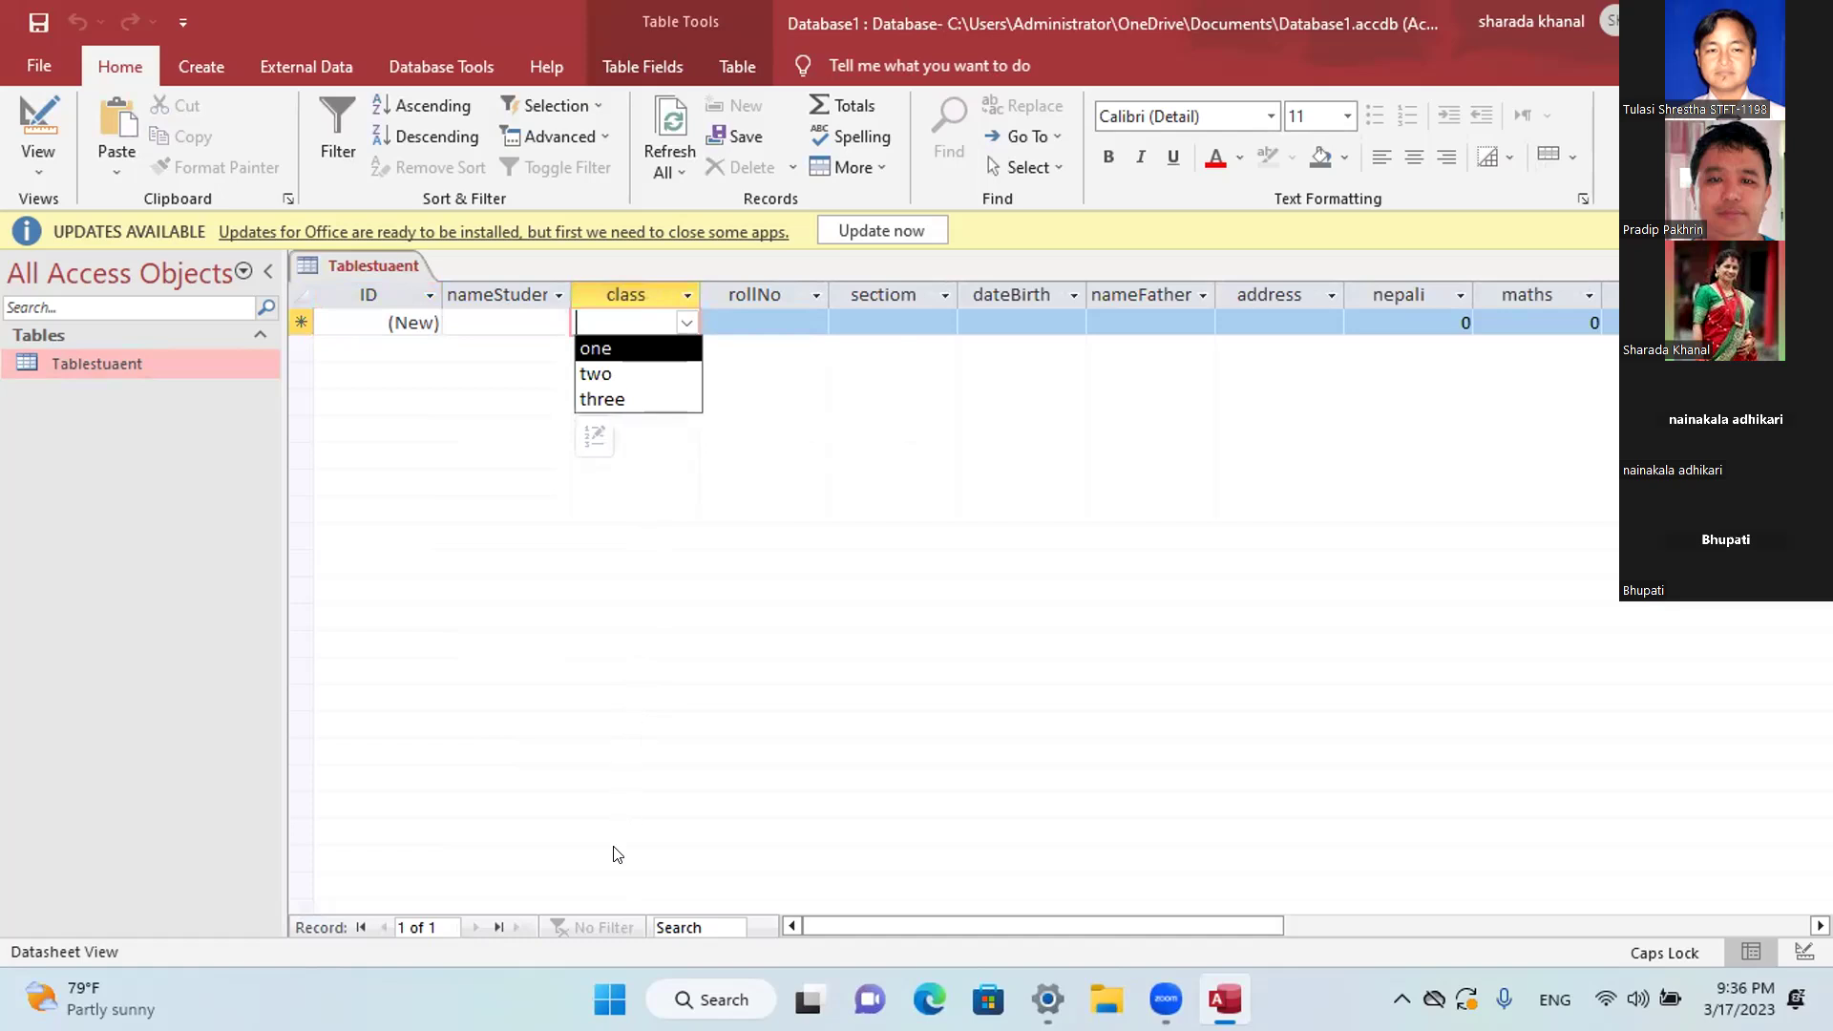
{"action": "key", "text": "Escape"}
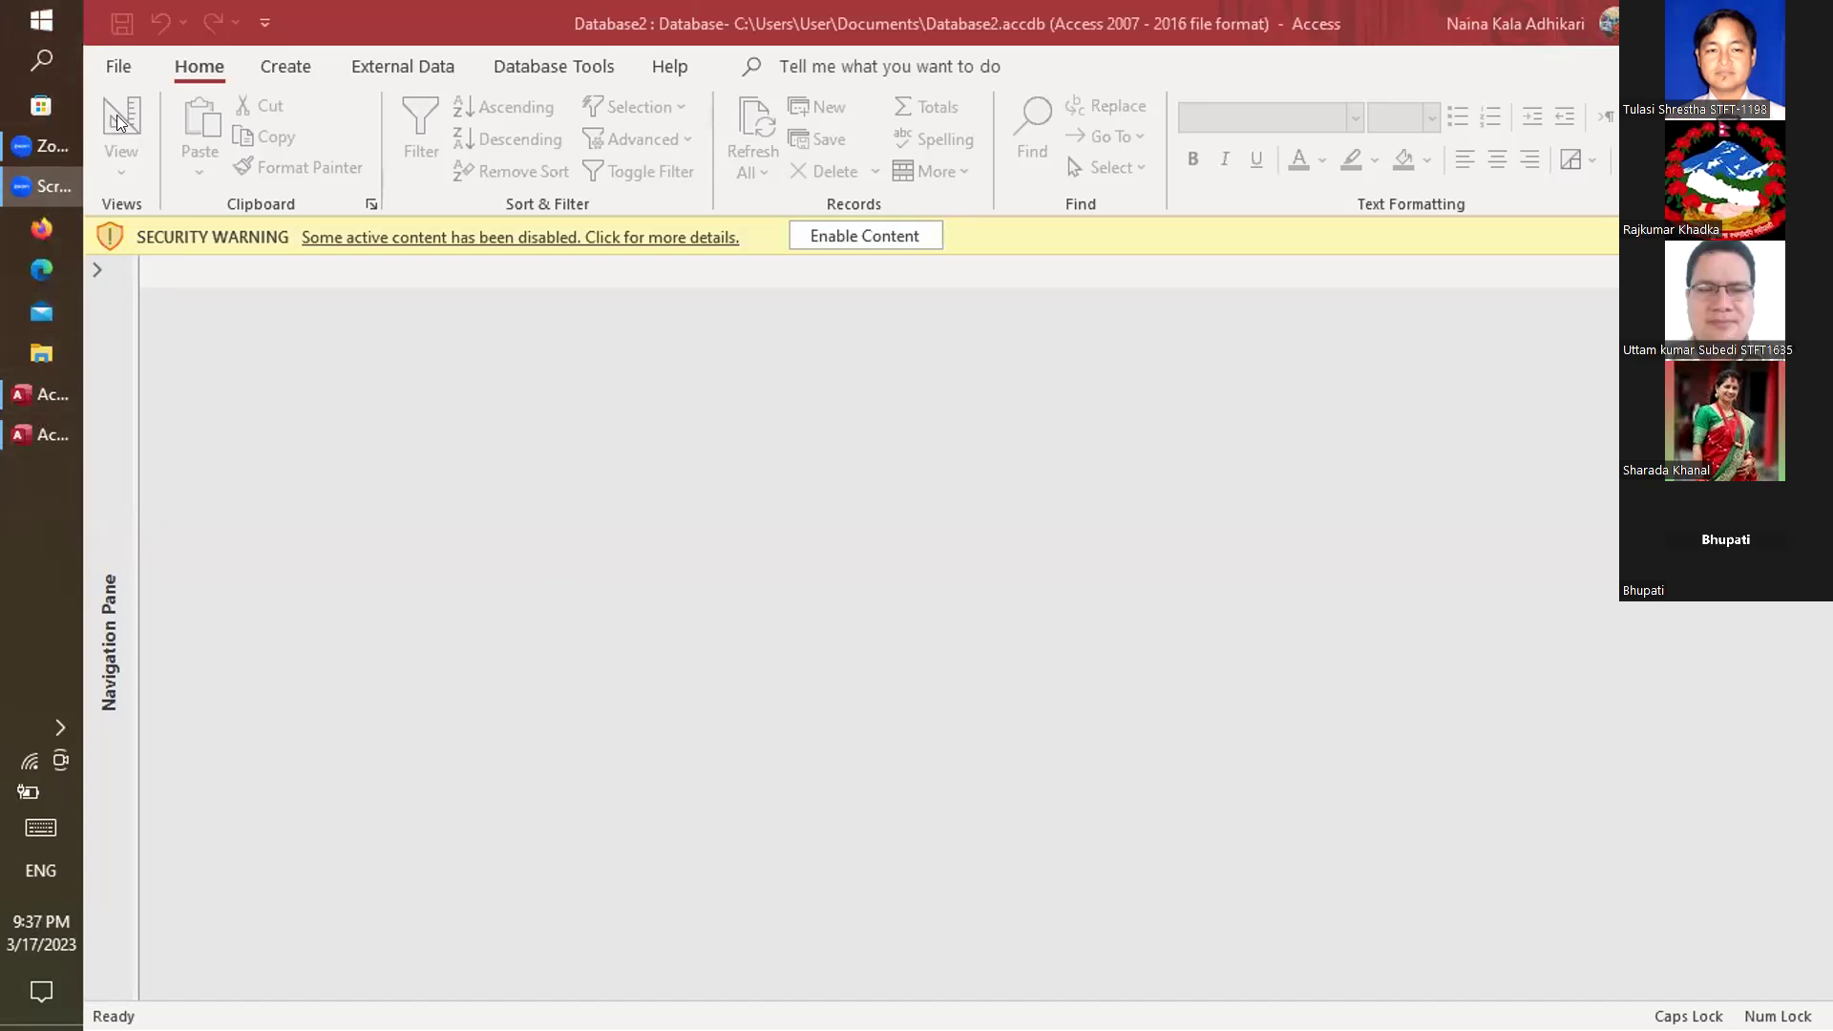
Start another Access window from the Database2 desktop and try to open the recent Database3 file
{"action": "left_click", "coordinate": [44, 49]}
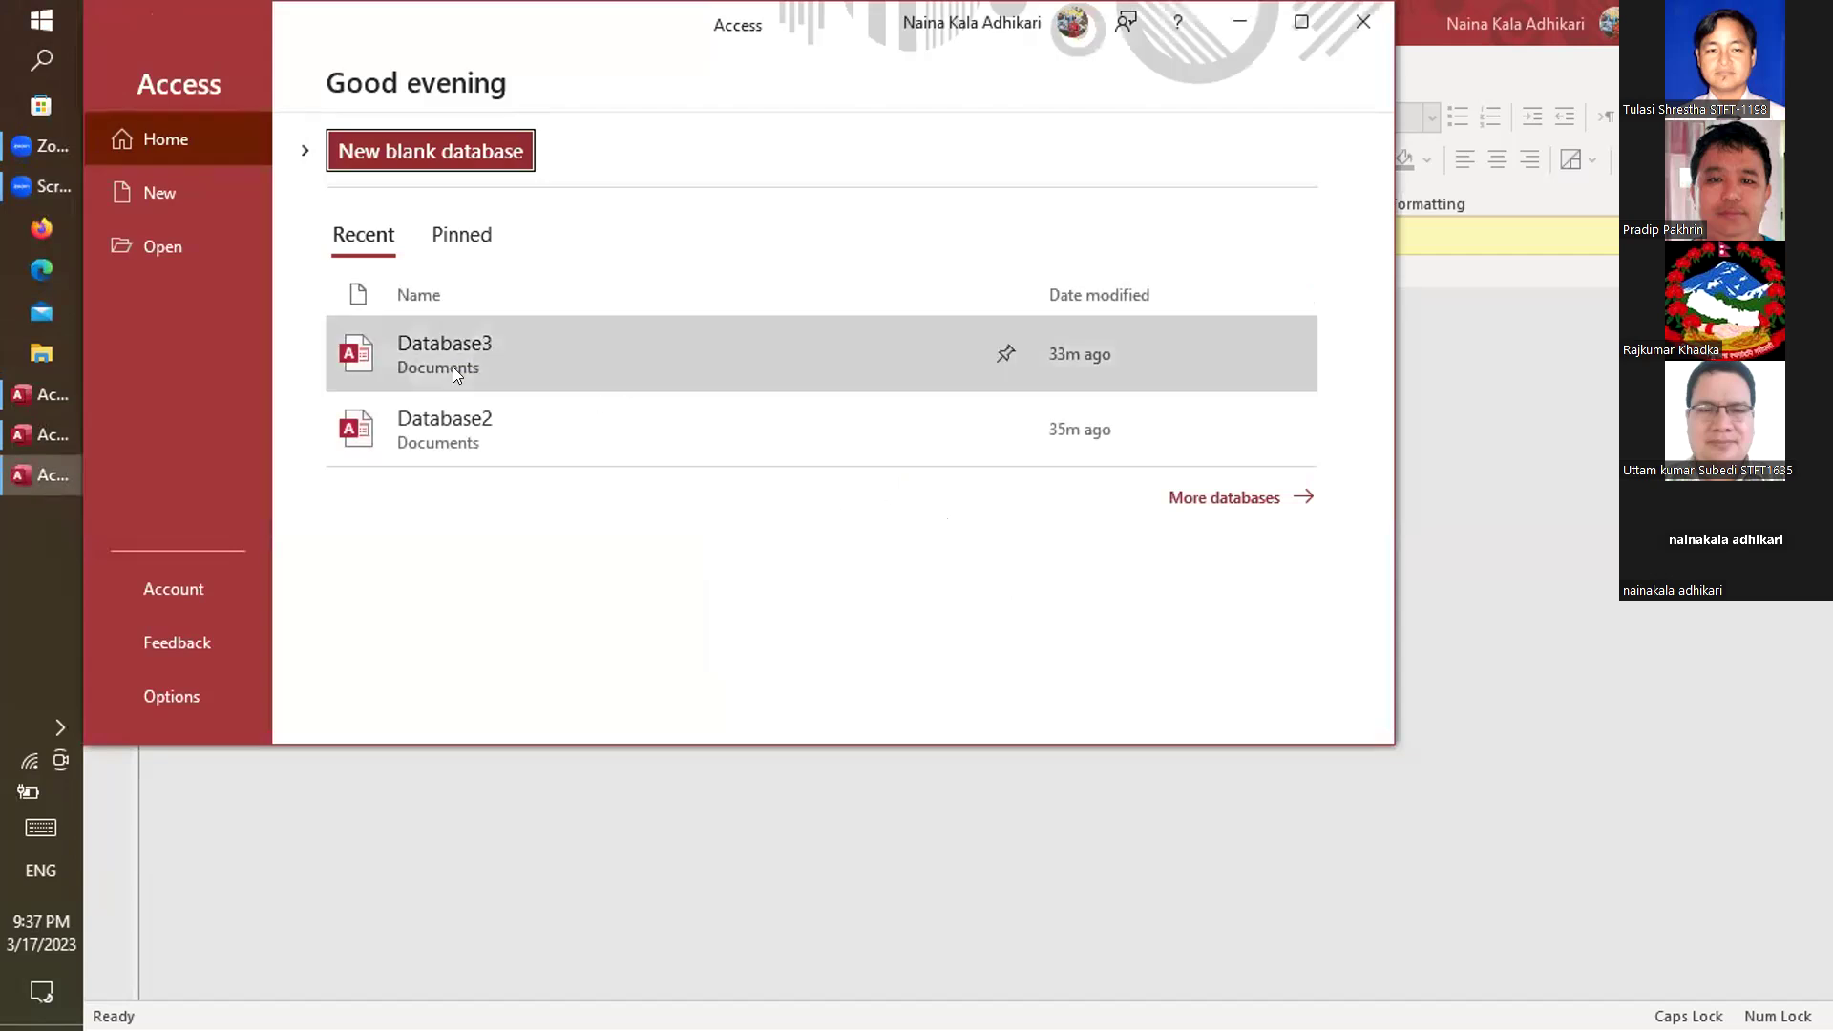
{"action": "left_click", "coordinate": [475, 336]}
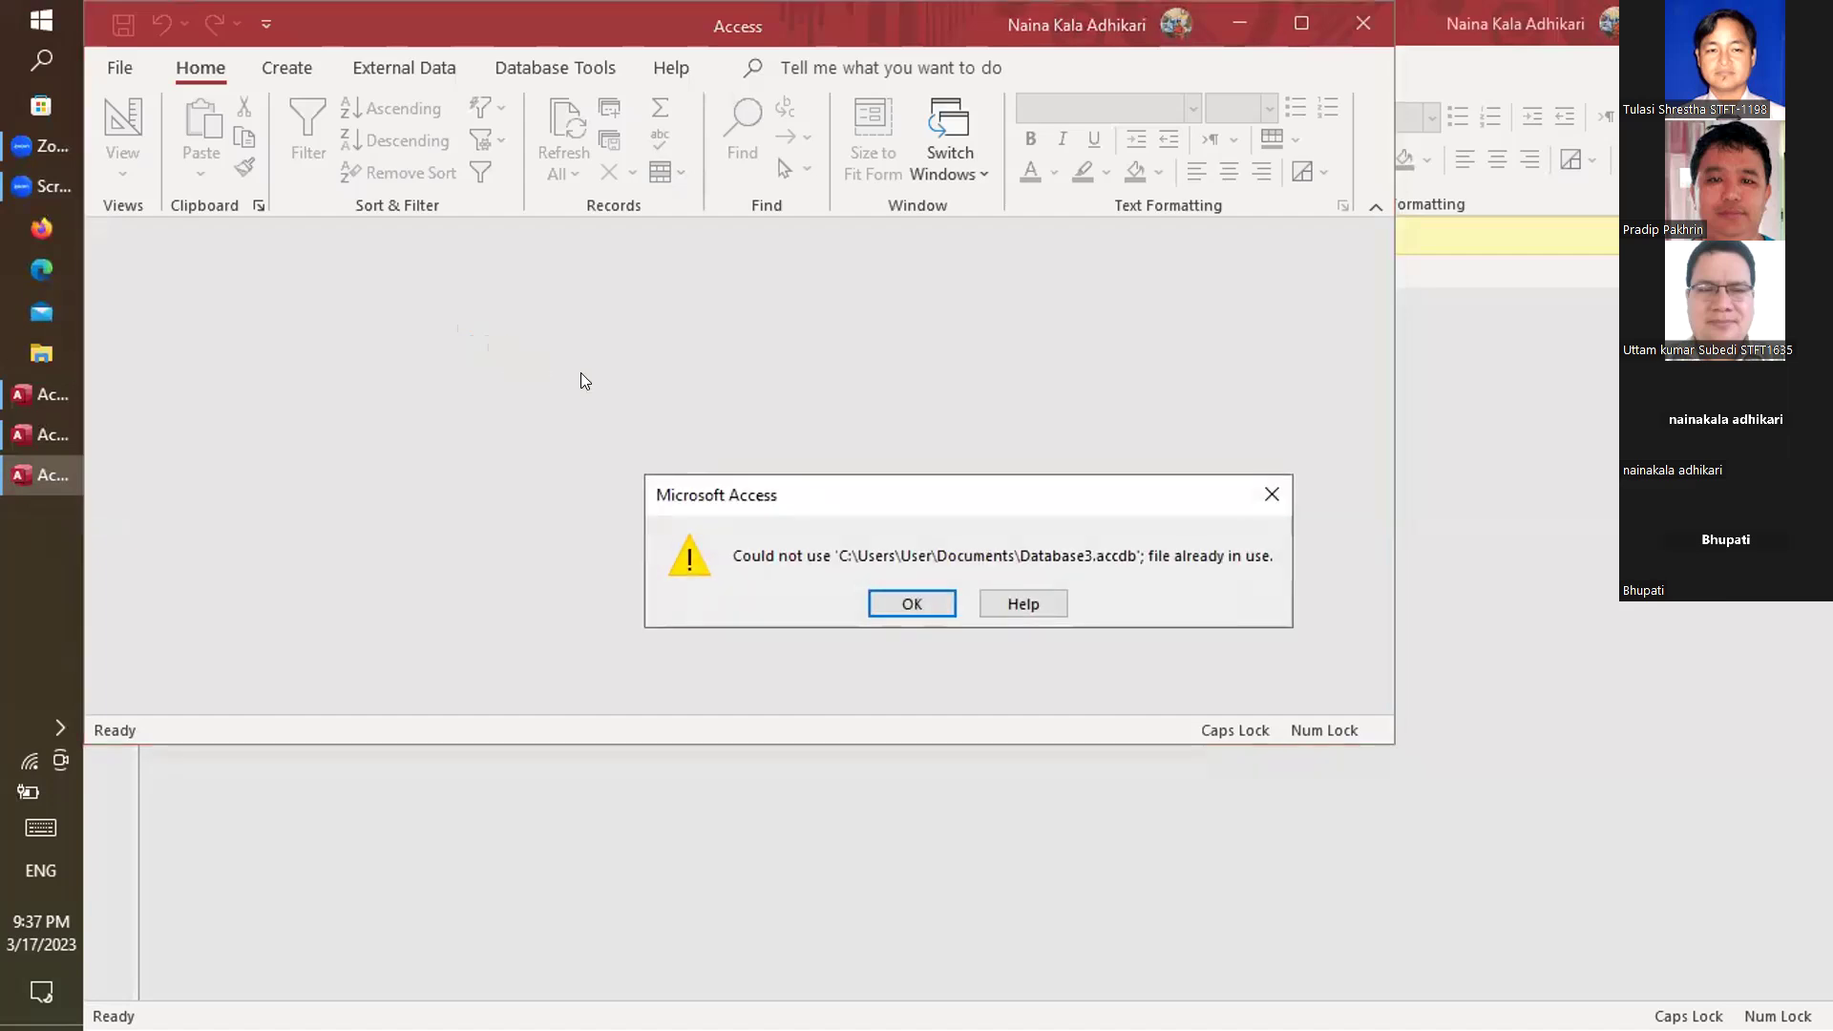
{"action": "left_click", "coordinate": [883, 602]}
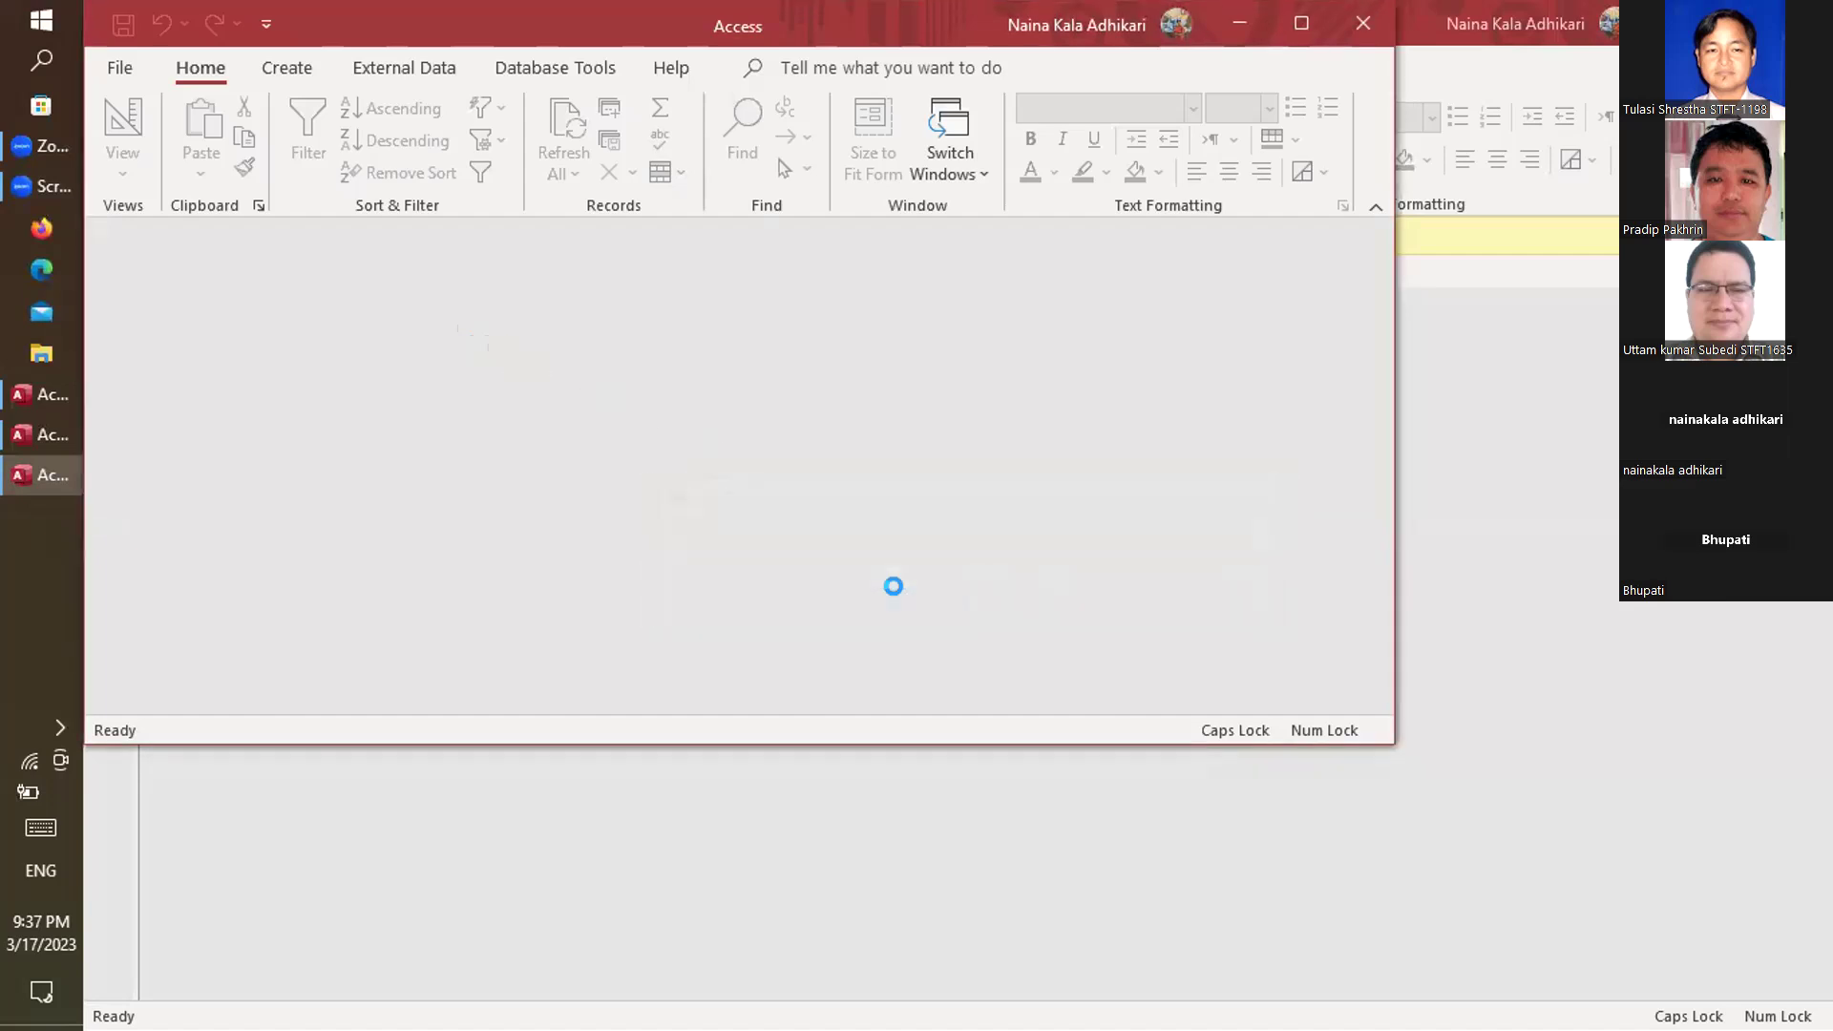